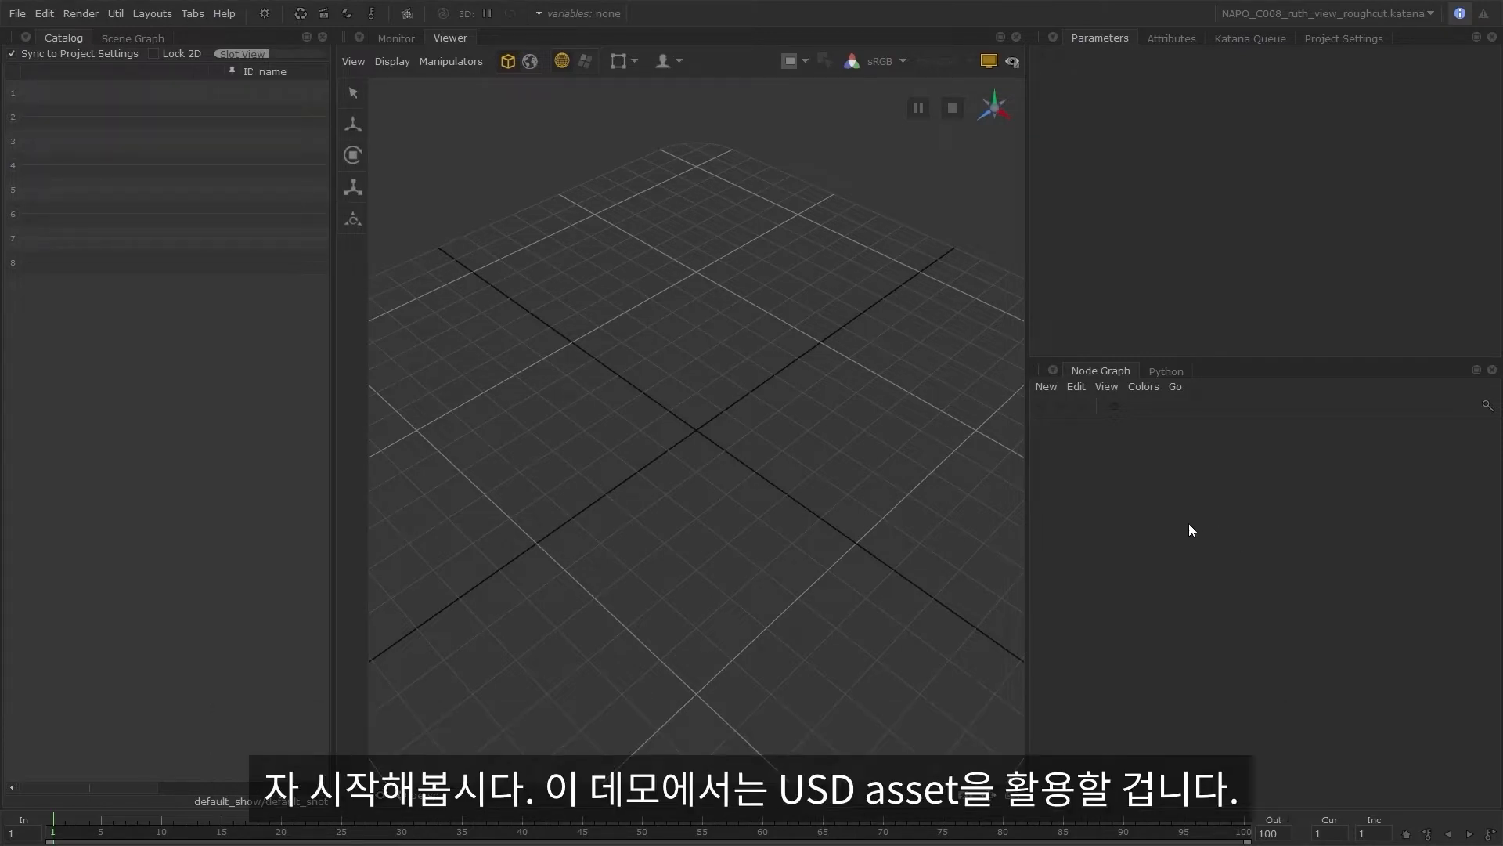
- Create a UsdIn node in the node graph and open its parameters for editing
left_click_drag(1023, 509, 879, 524)
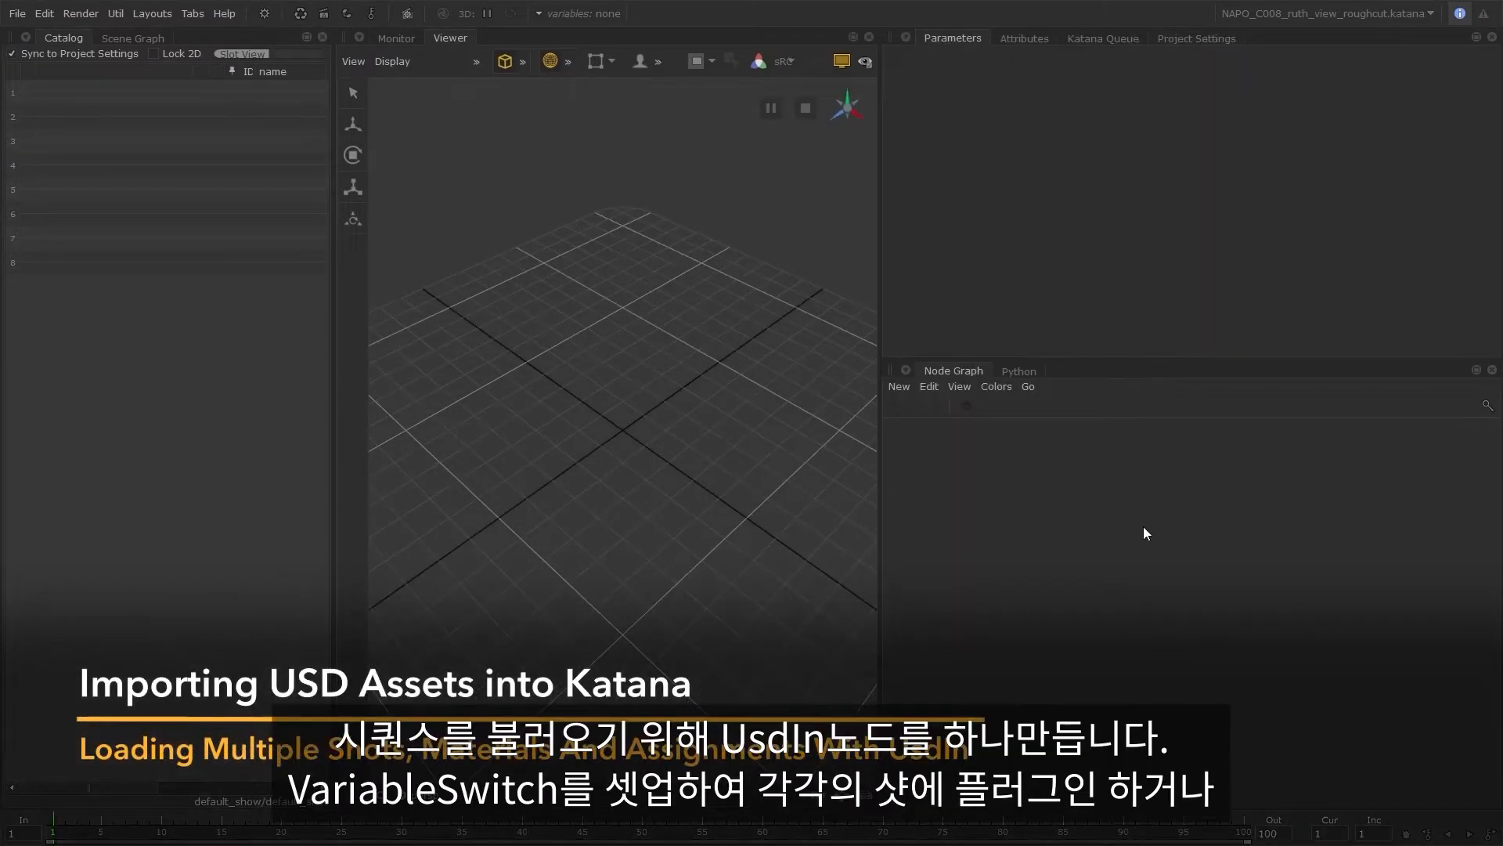
key("Tab")
type("usdin")
key("Up")
key("Return")
left_click(1134, 553)
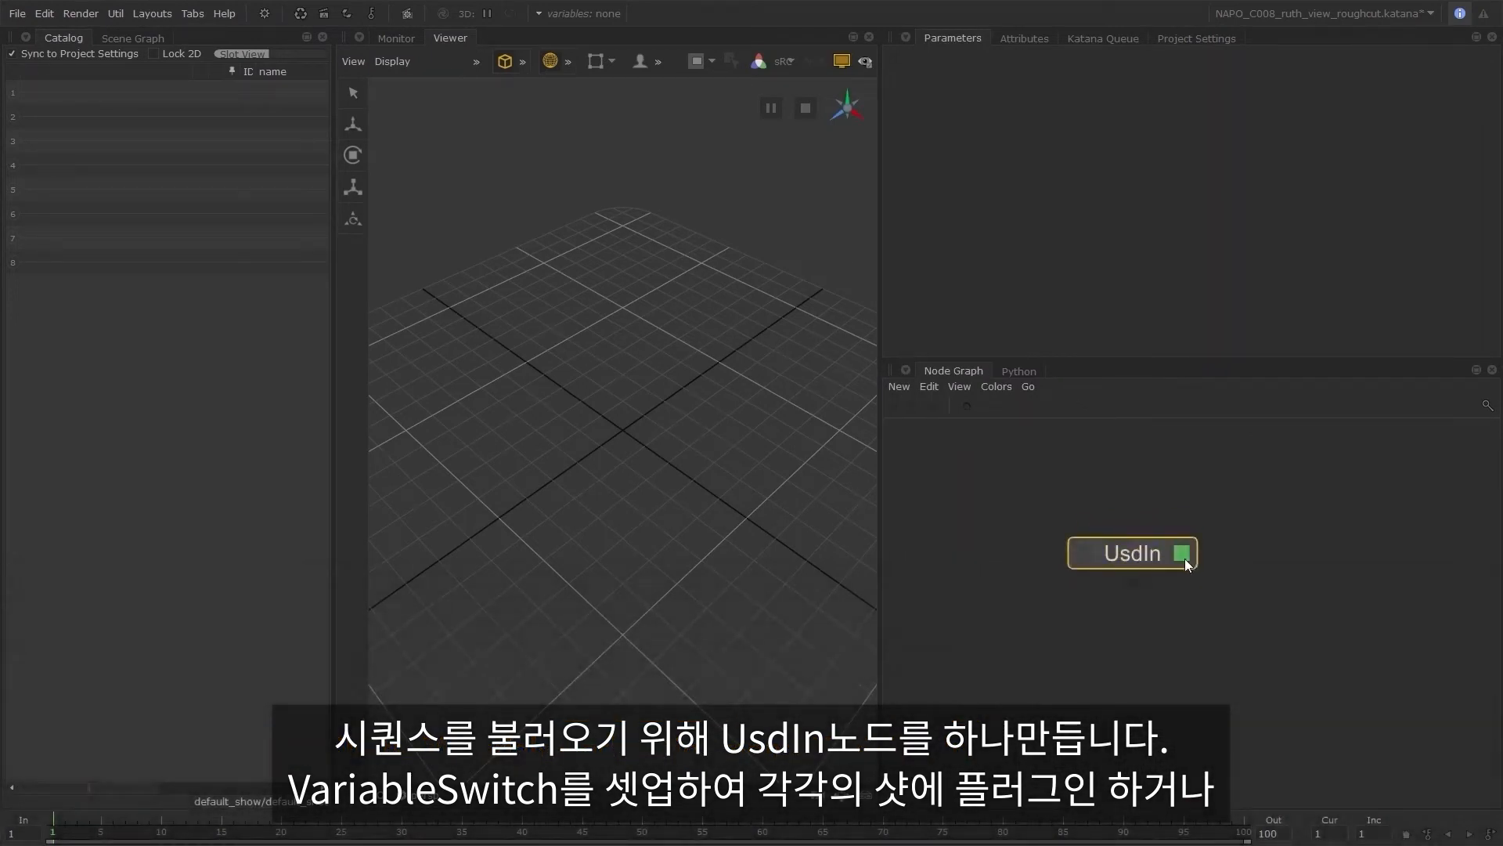
left_click(1182, 555)
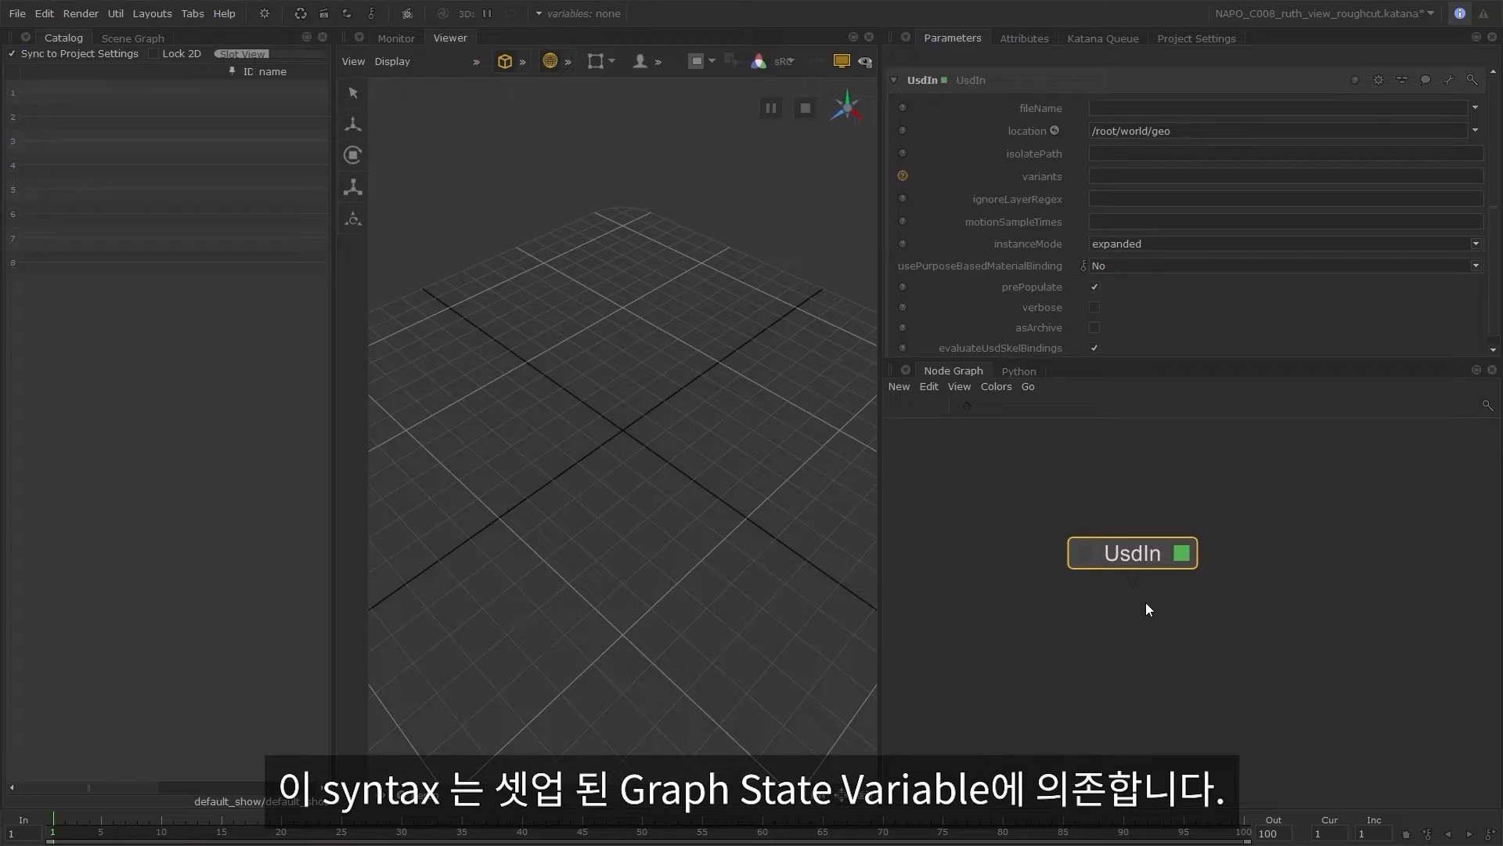
- Add a Graph State Variable in the project settings and rename it shot
left_click(1190, 38)
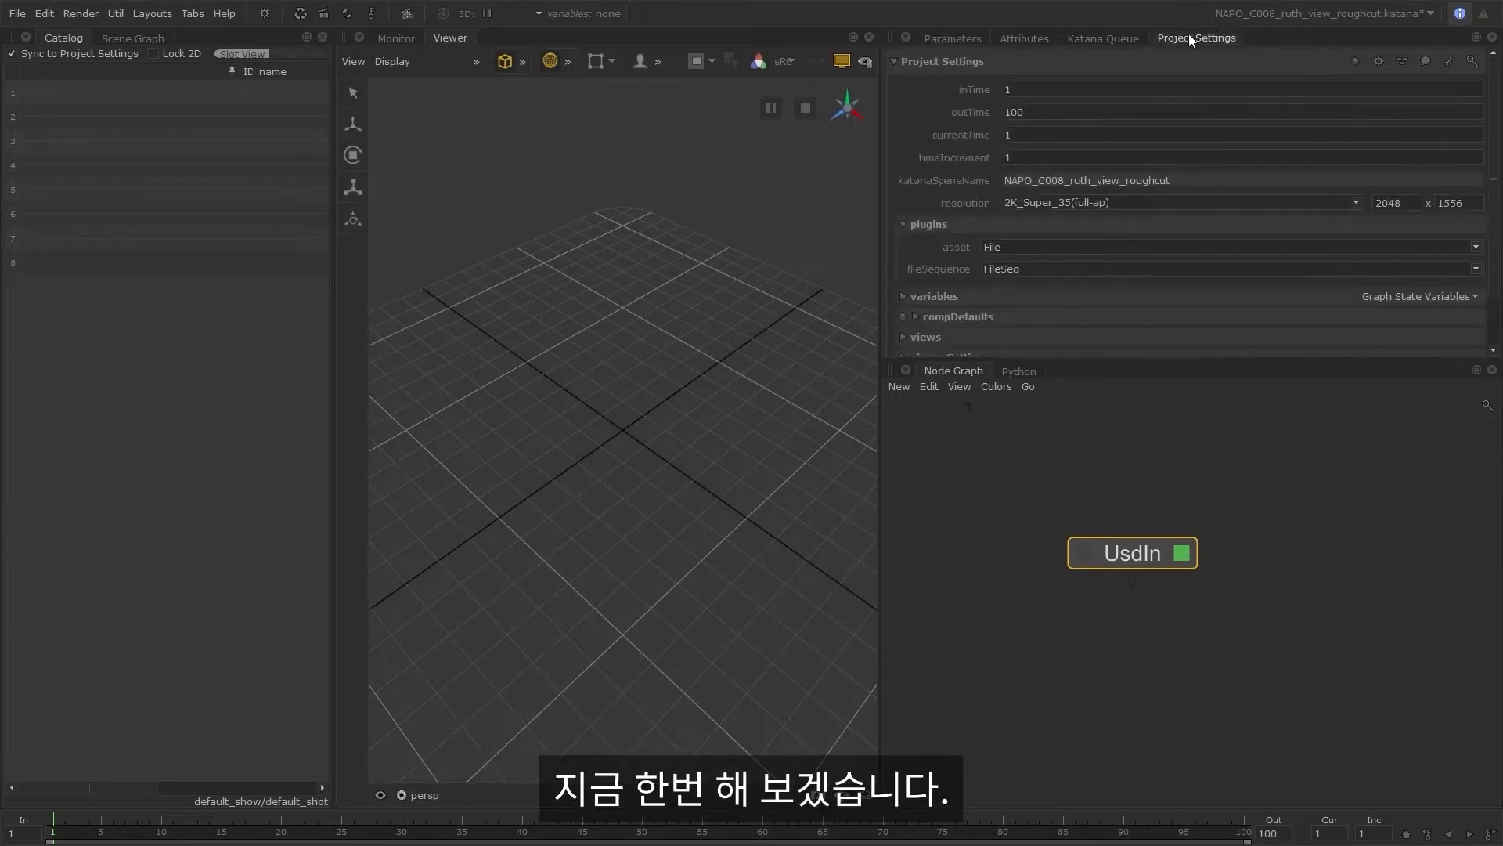
left_click(1468, 298)
left_click(1430, 313)
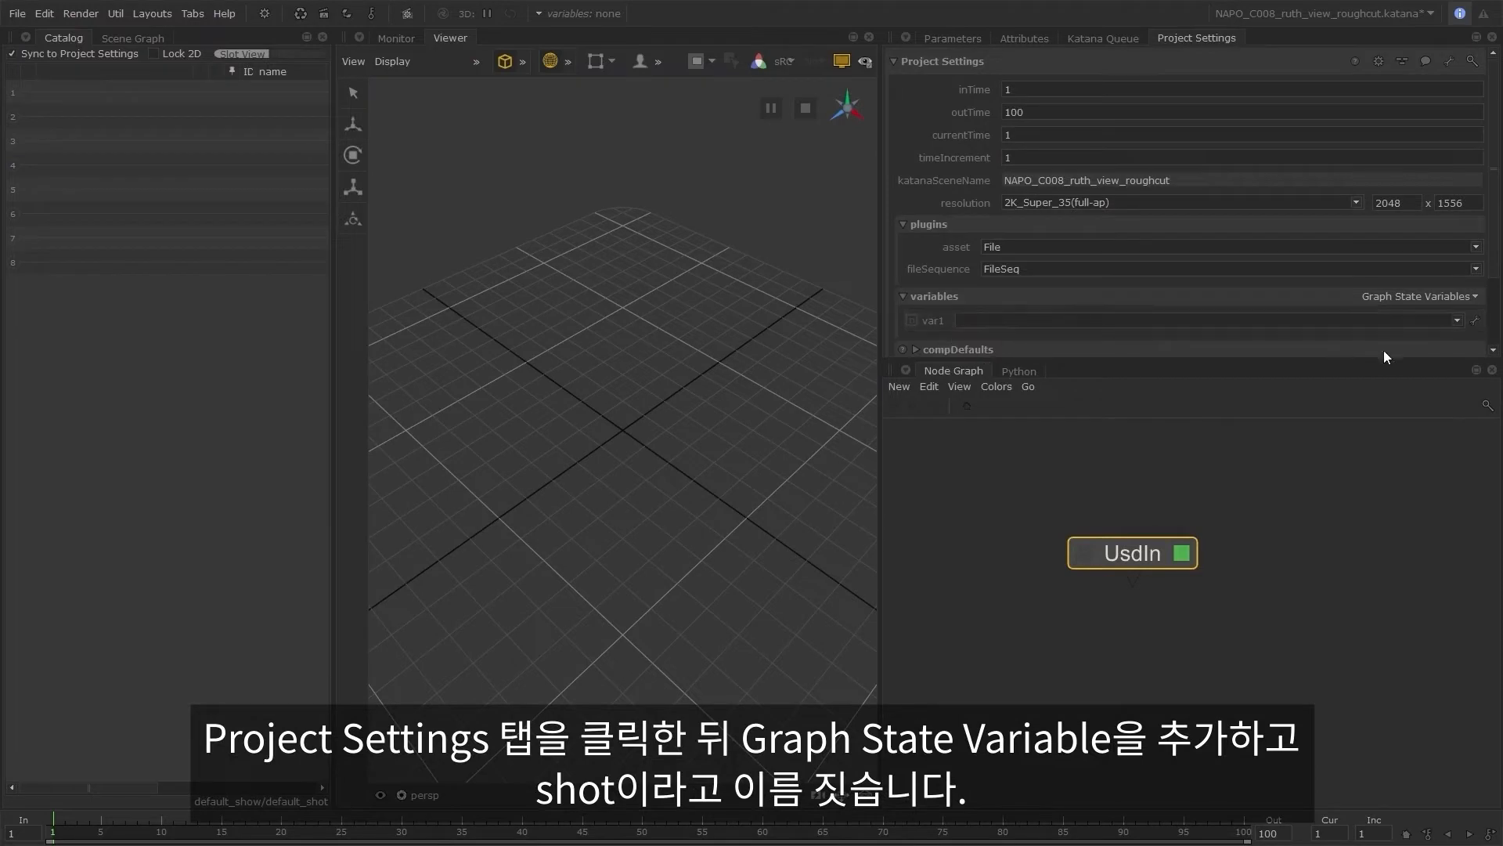
left_click(1475, 320)
left_click(1421, 332)
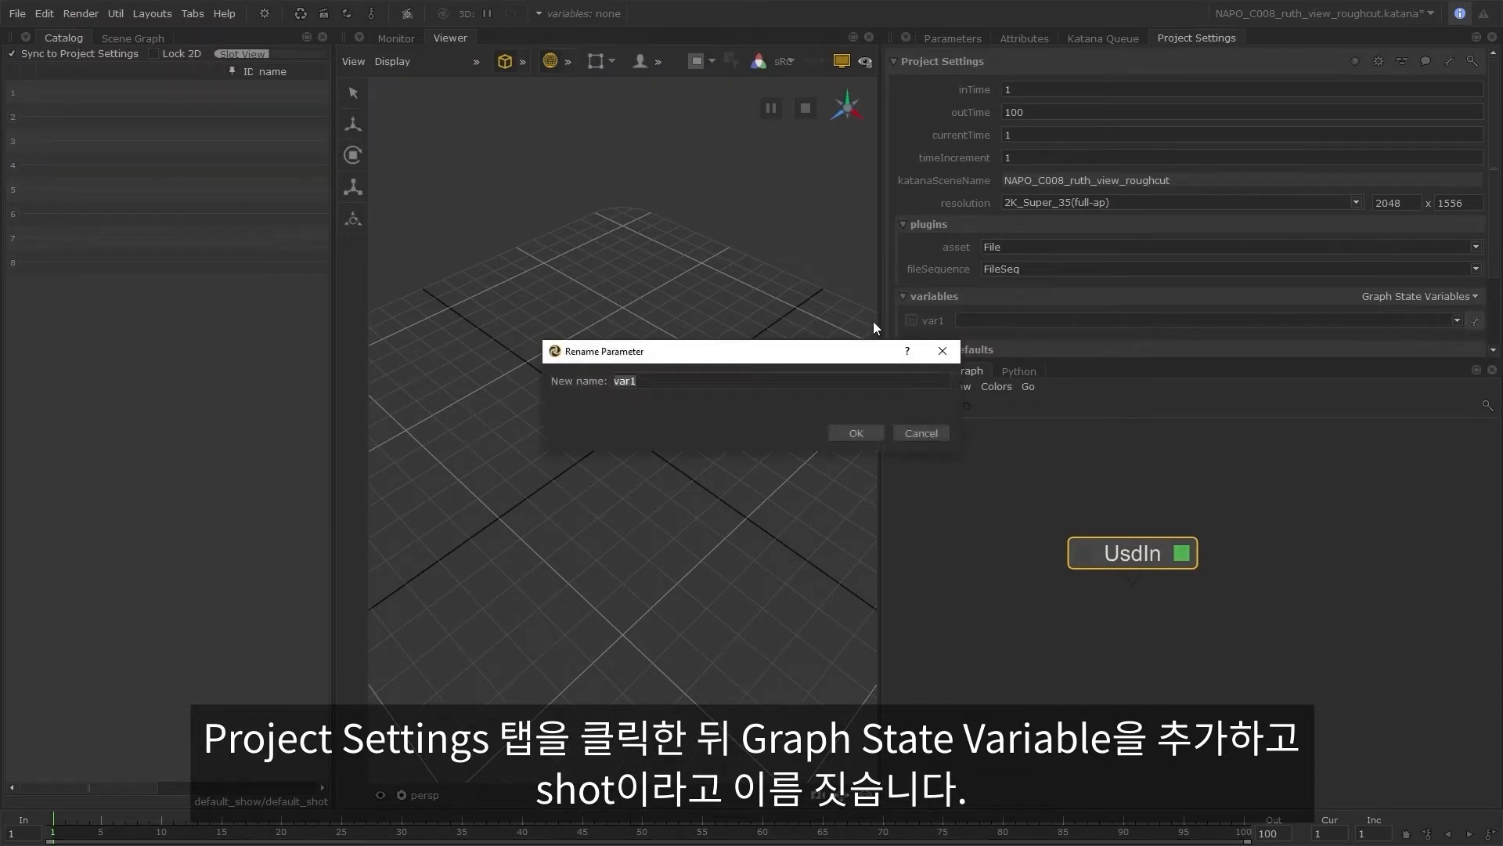
type("shot")
key("Return")
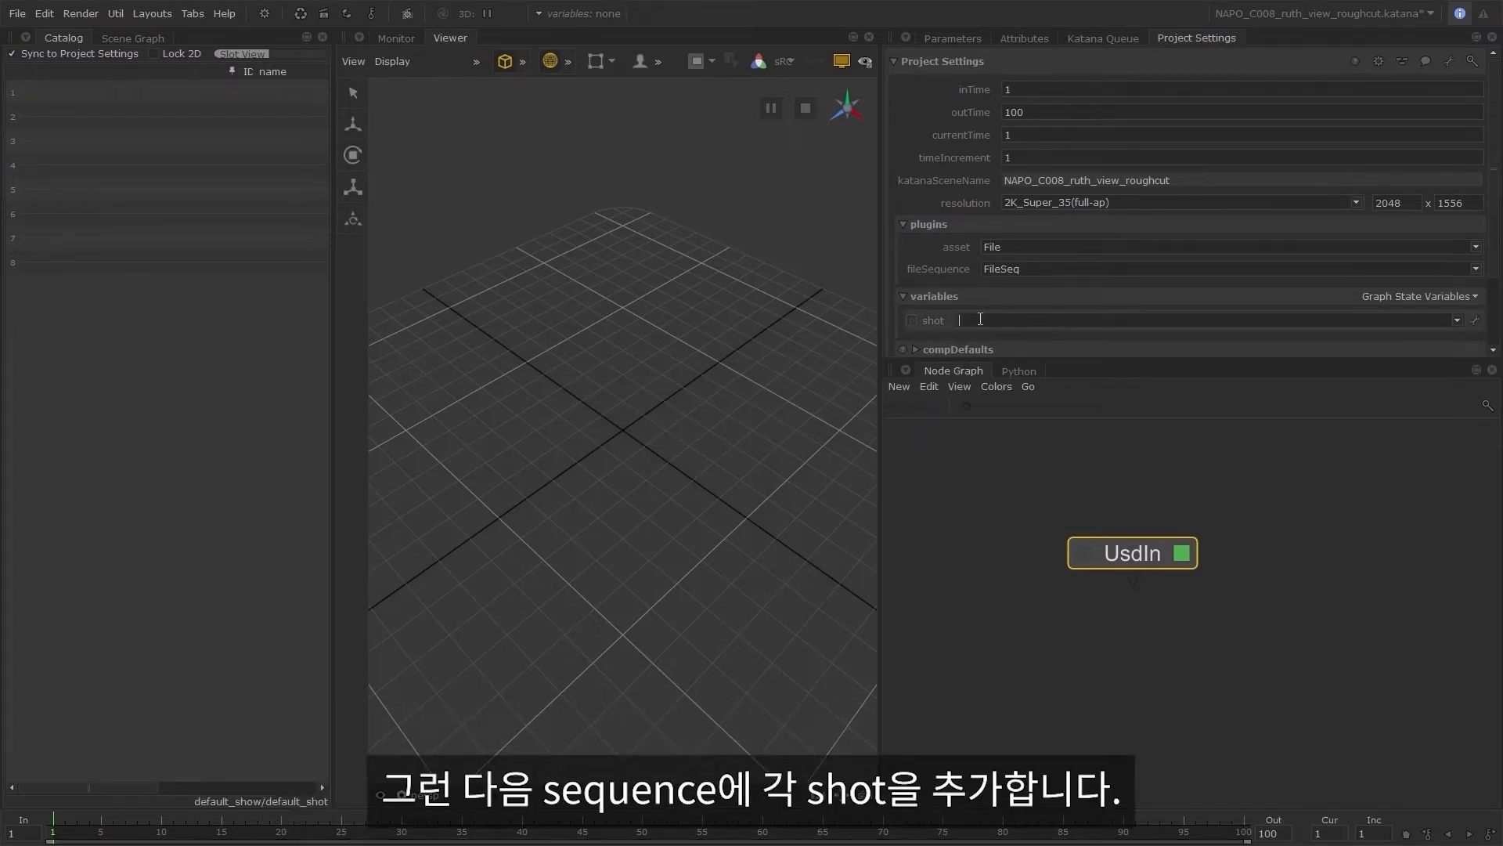
- Add the values 1010, 1014, 1015, 1020, 1030, 1040, 1050, 1051 and 1060 to the shot variable
type("1014")
key("Return")
key("BackSpace")
key("BackSpace")
type("30")
key("Return")
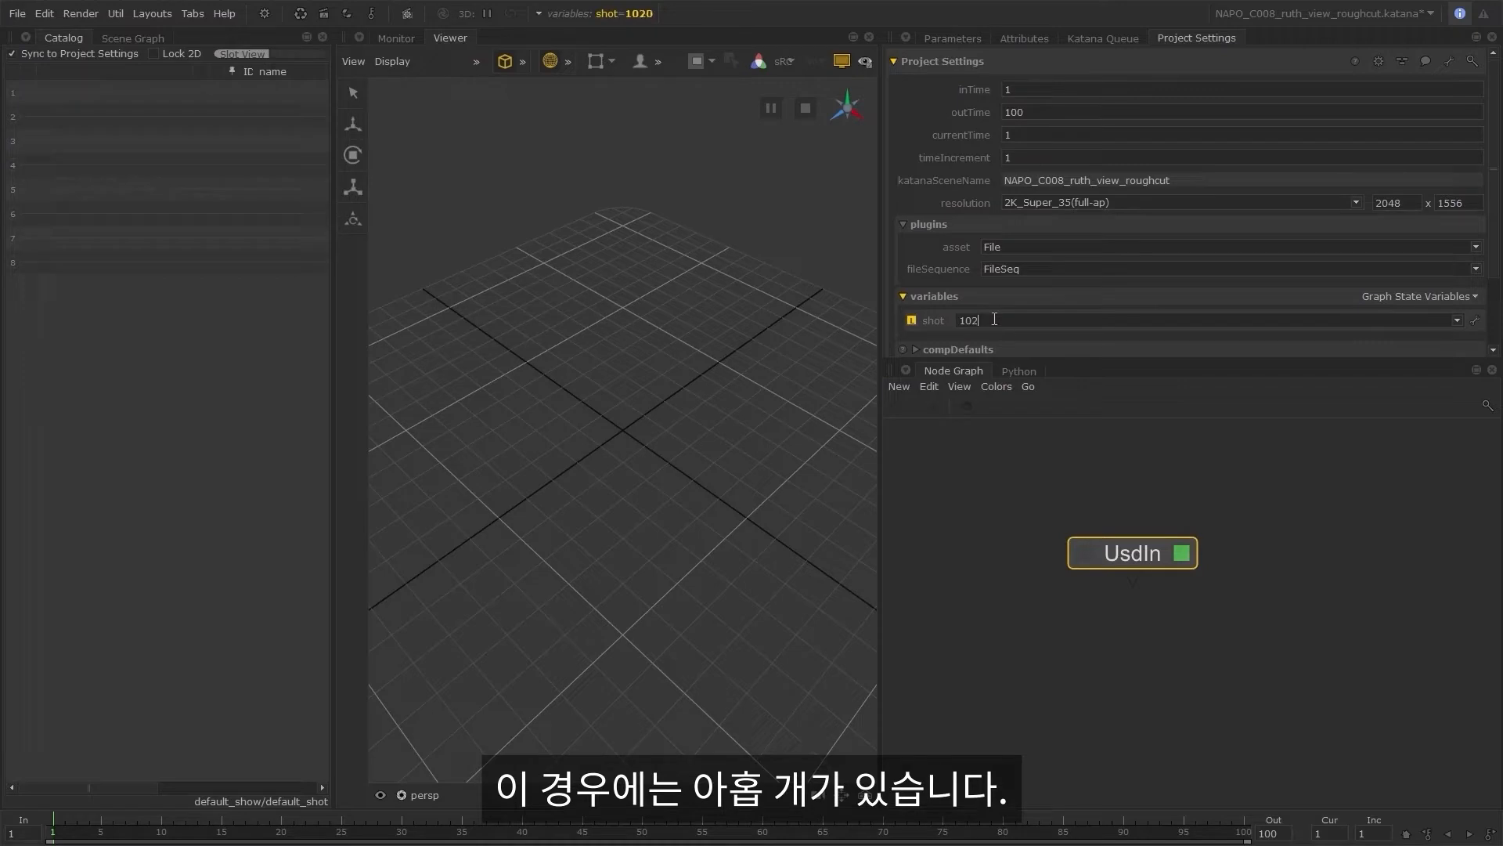
key("BackSpace")
key("BackSpace")
type("40")
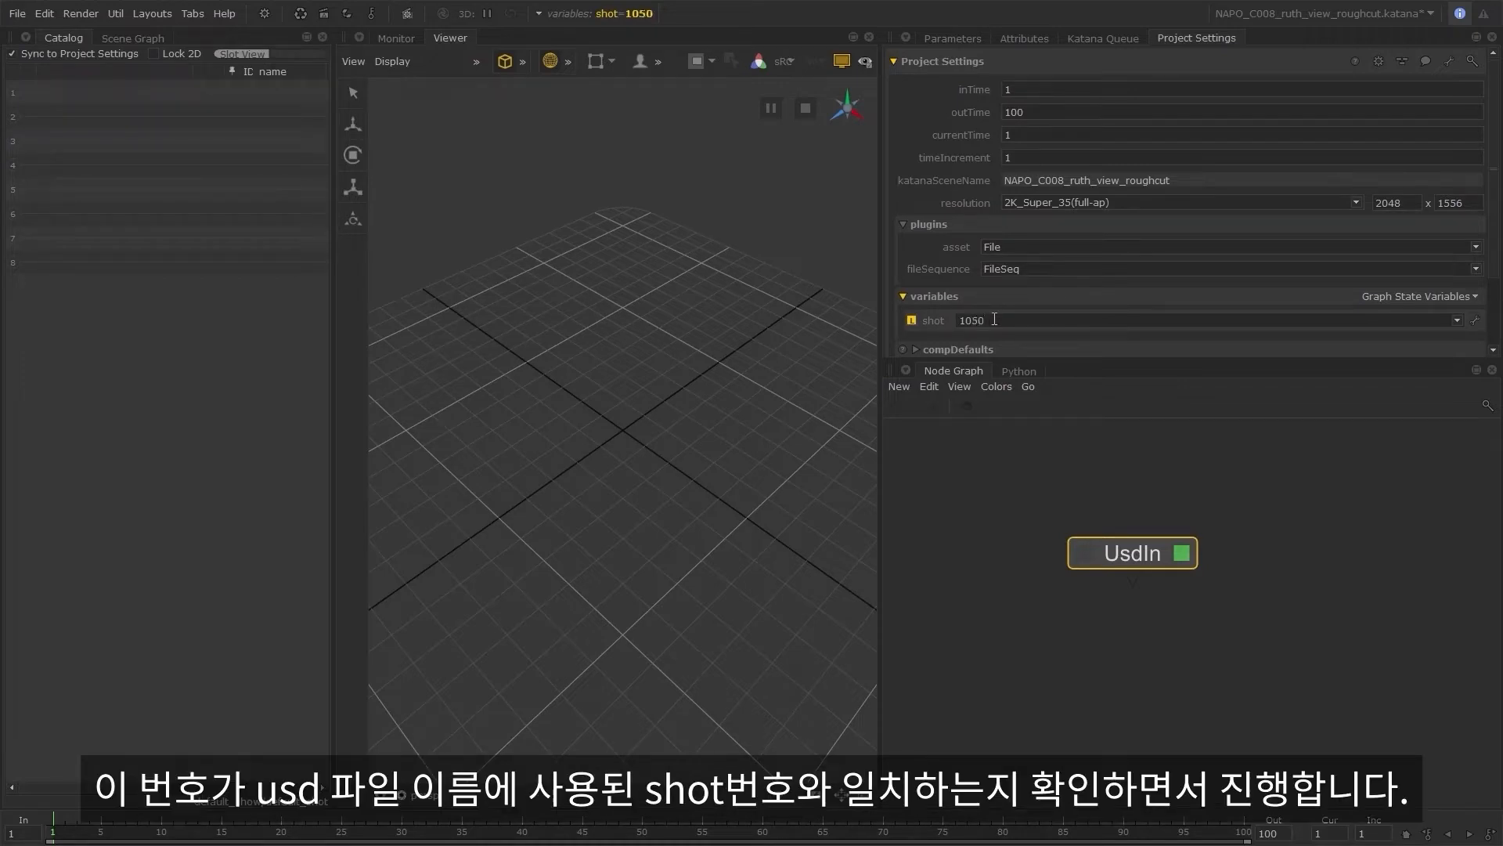
key("BackSpace")
key("BackSpace")
type("60")
key("Return")
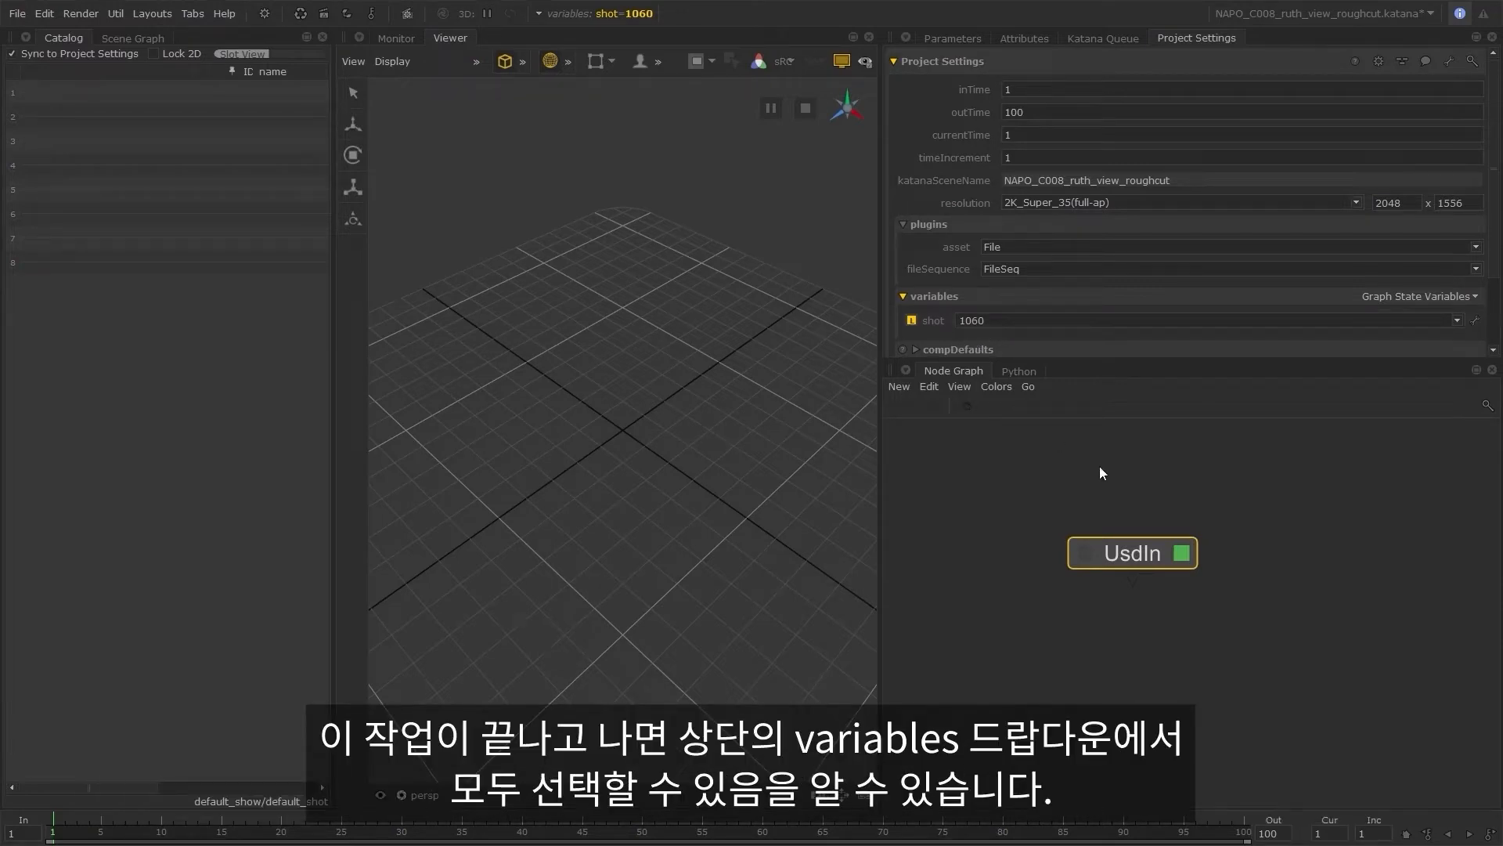
- Set the global shot variable to 1010 from its list of shot values
left_click(596, 13)
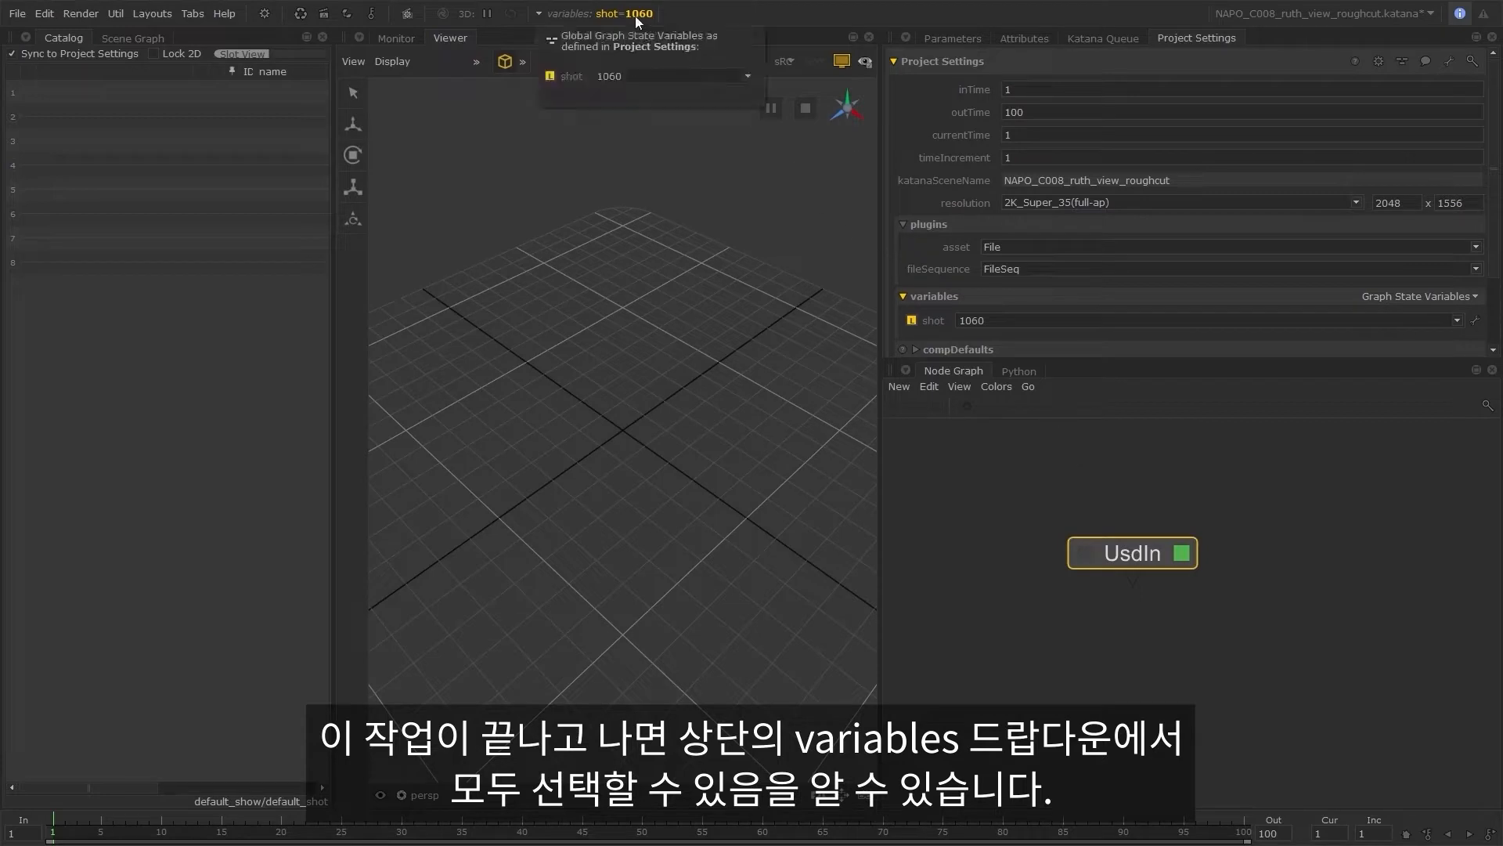
left_click(744, 73)
left_click(704, 91)
left_click(732, 75)
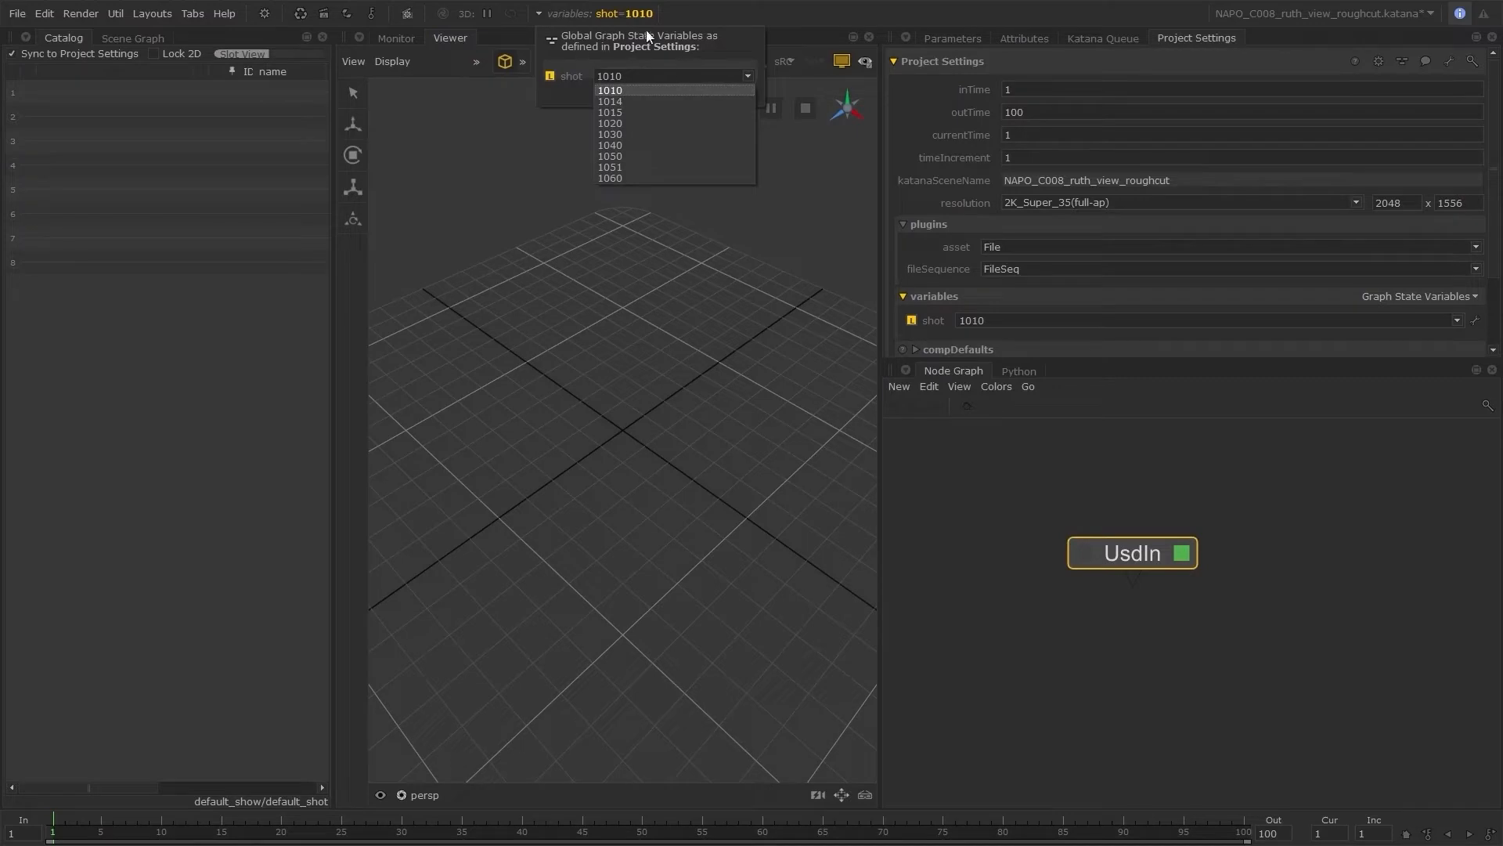
left_click(1343, 577)
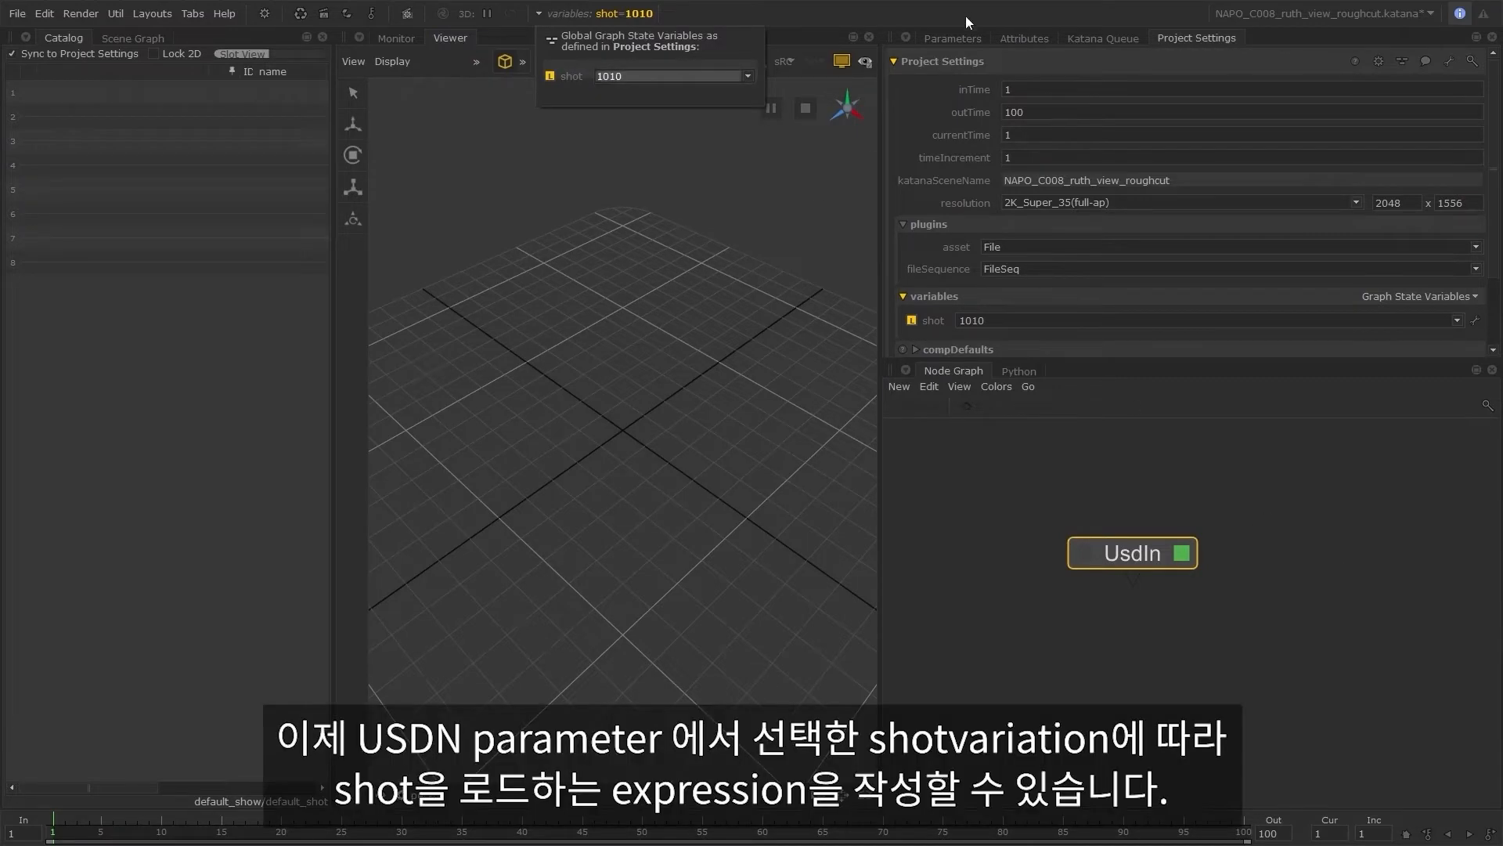
- Set the UsdIn node's fileName to the expression project.dir+'/shot_C008_S'+getVar('shot')+'.usda'
left_click(966, 36)
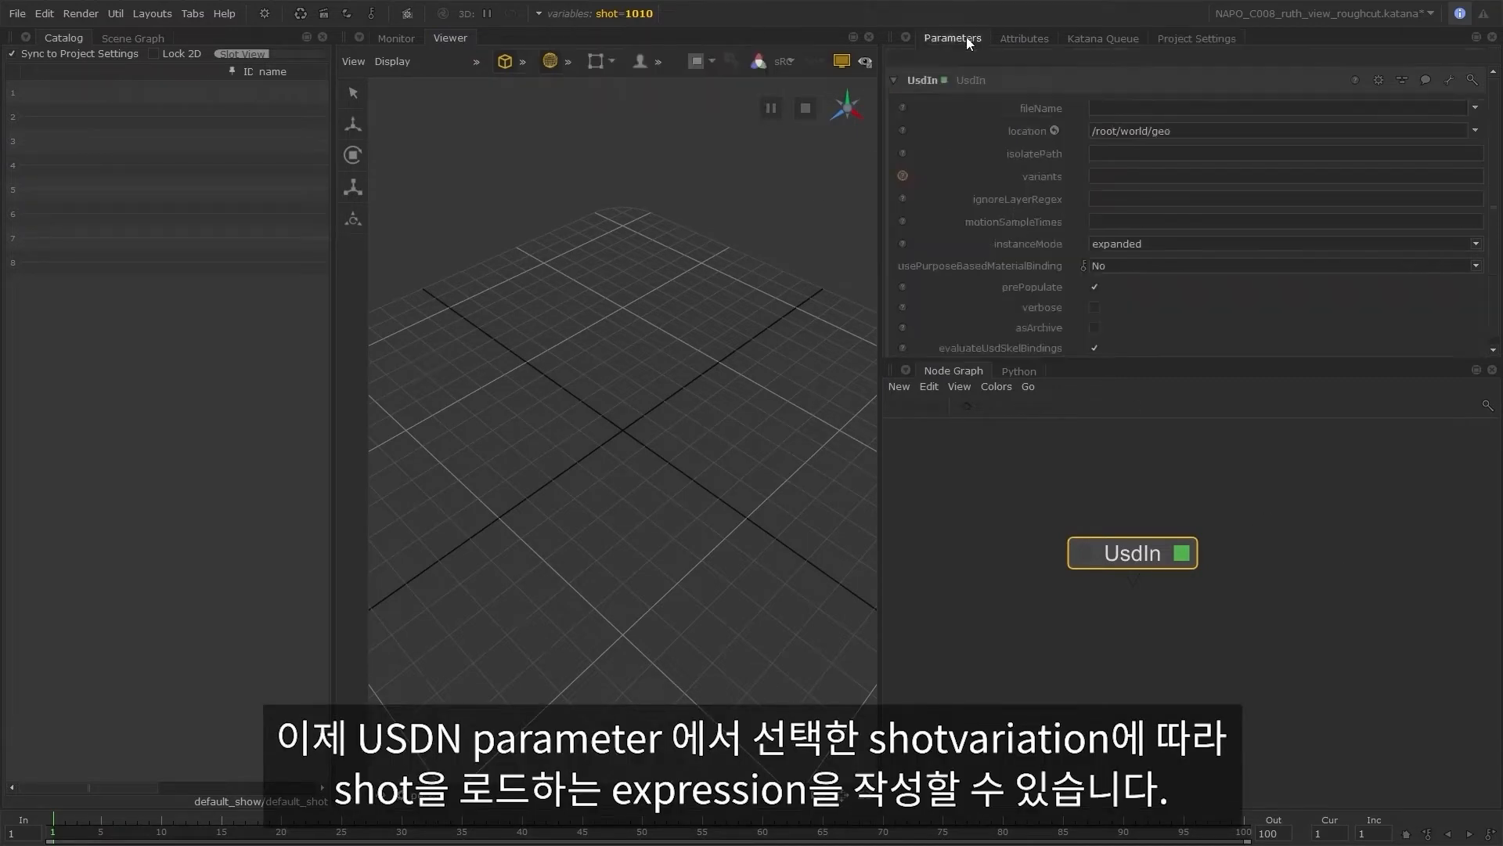
right_click(1204, 110)
left_click(1217, 180)
left_click(1087, 110)
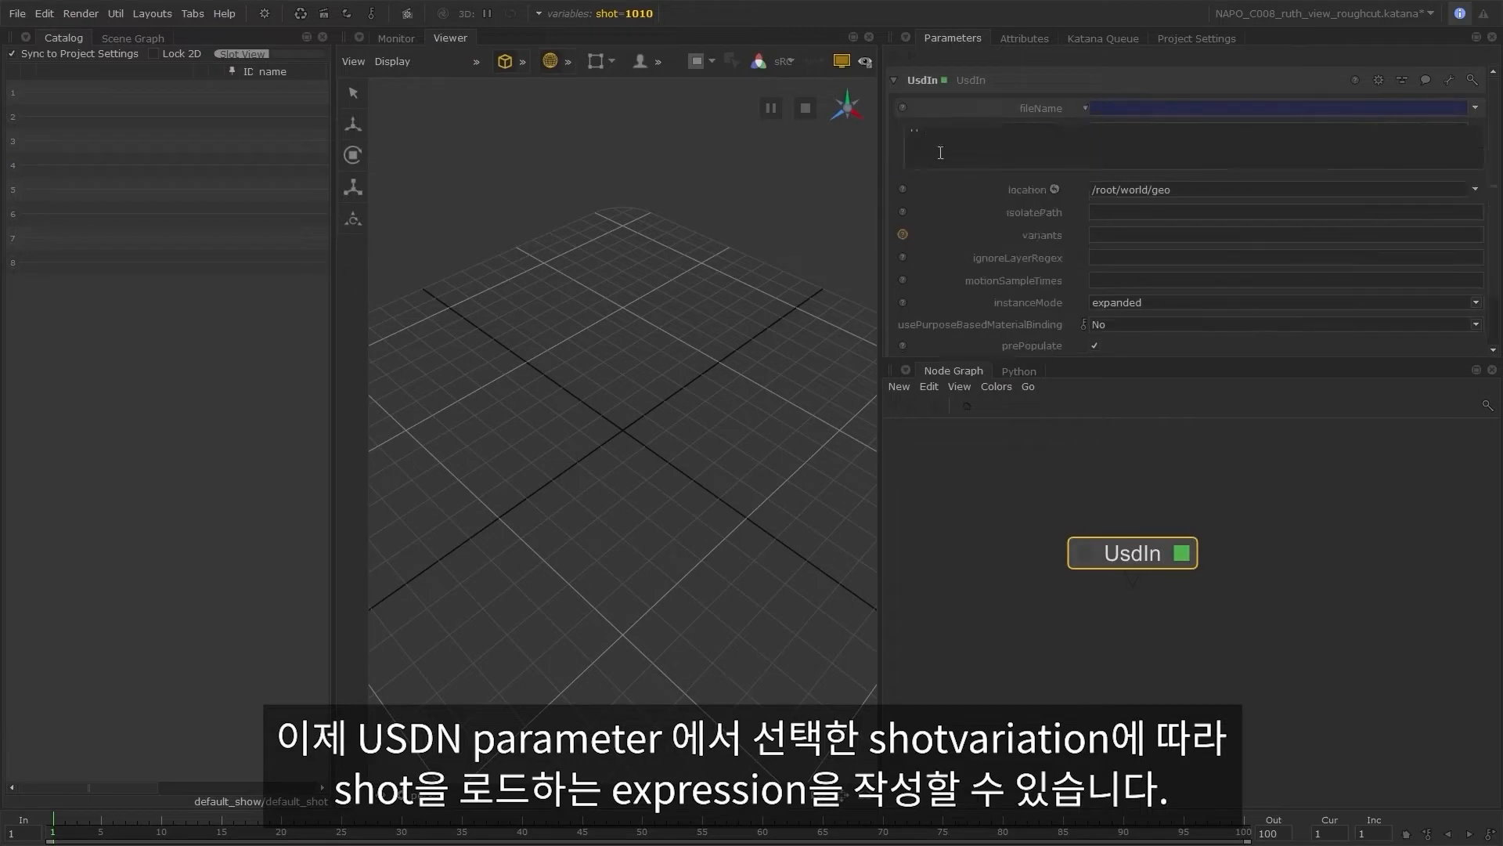
left_click_drag(940, 151, 908, 134)
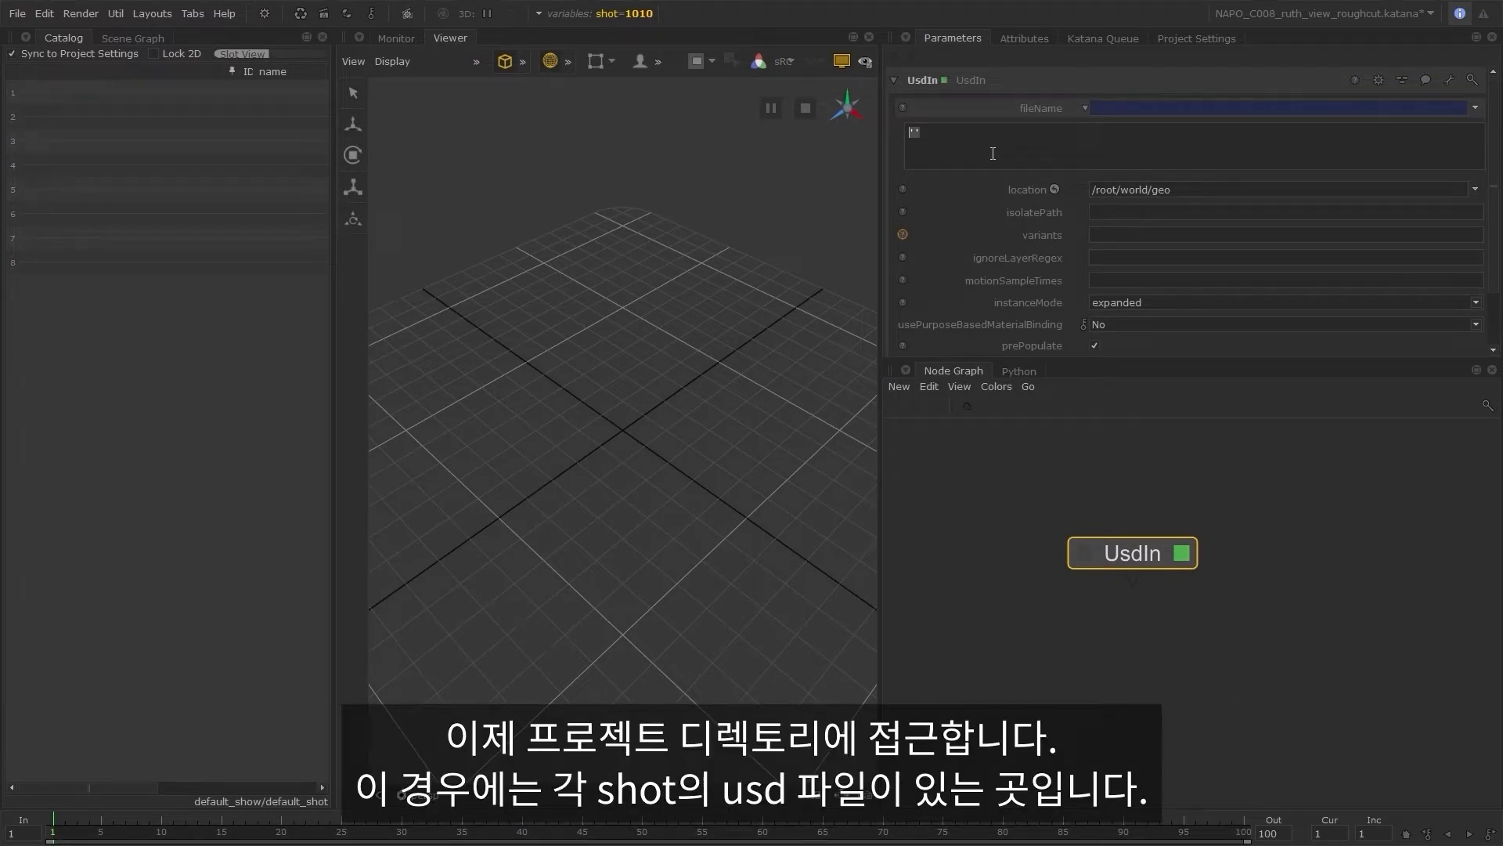
type("project.dir+'/")
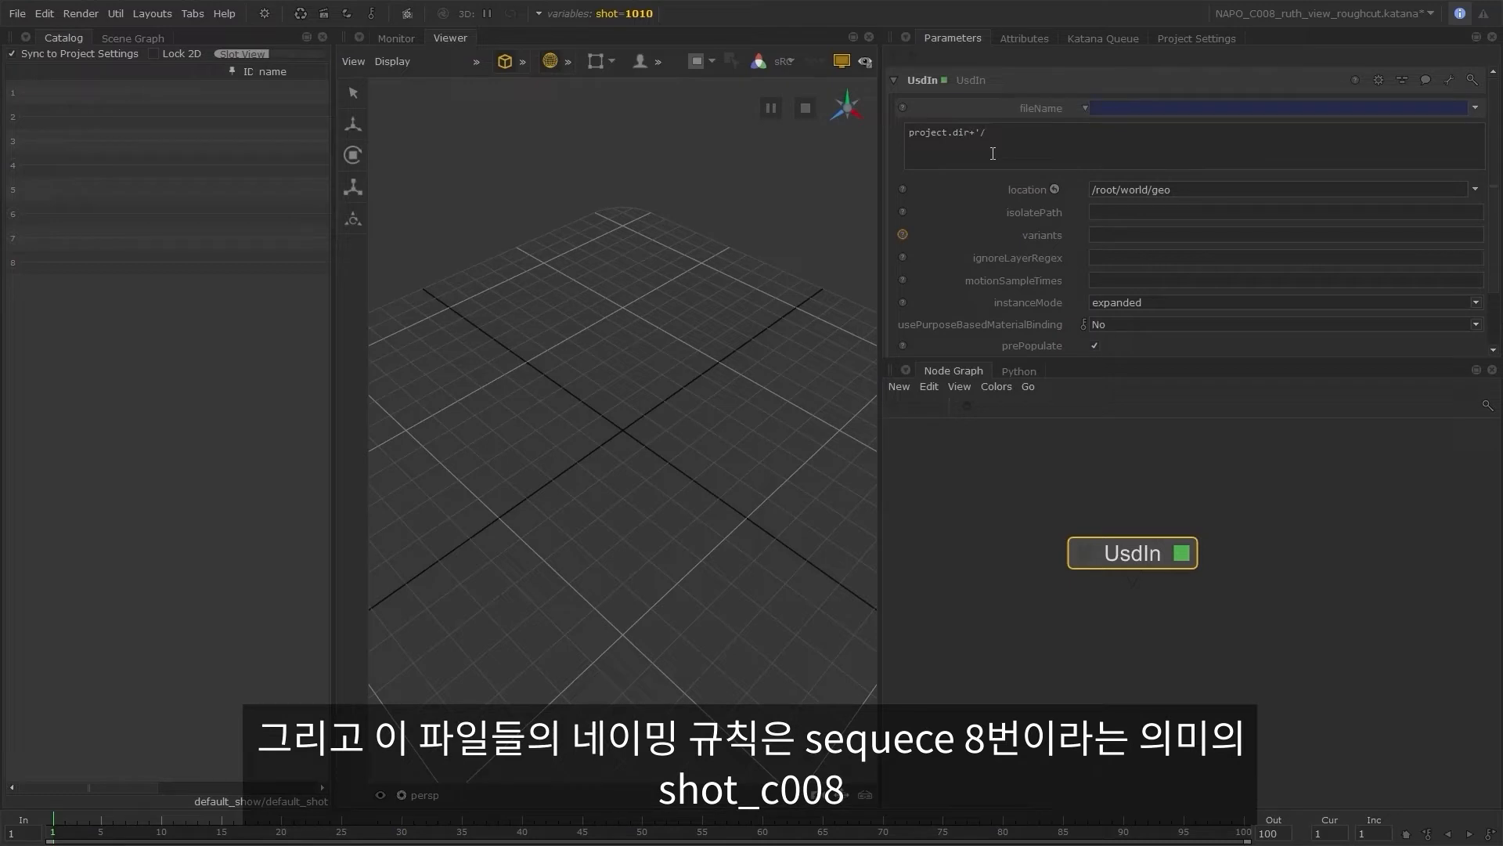
type("shot_C00")
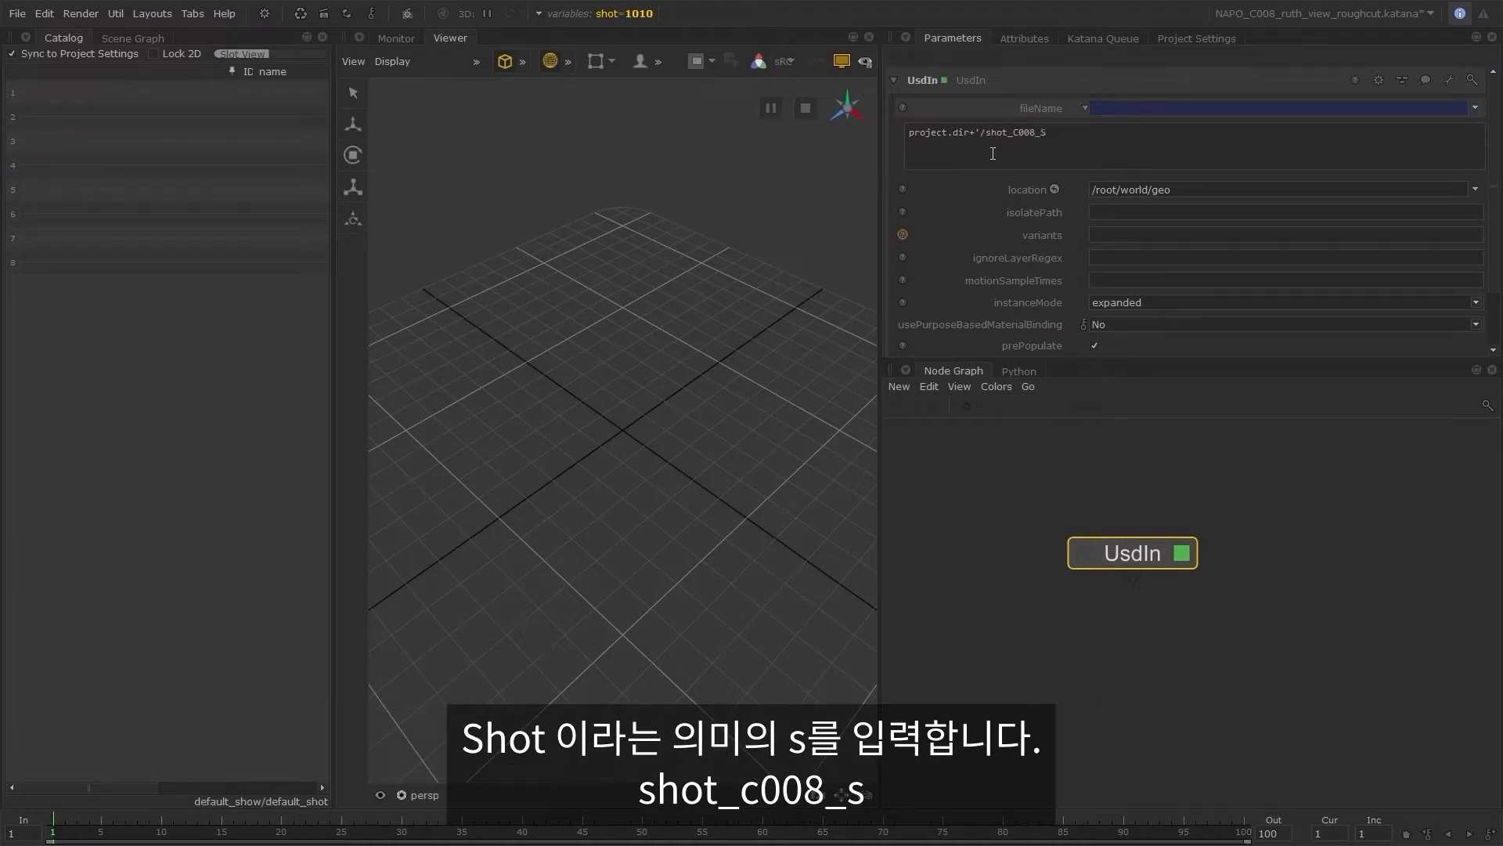
type("8_S'")
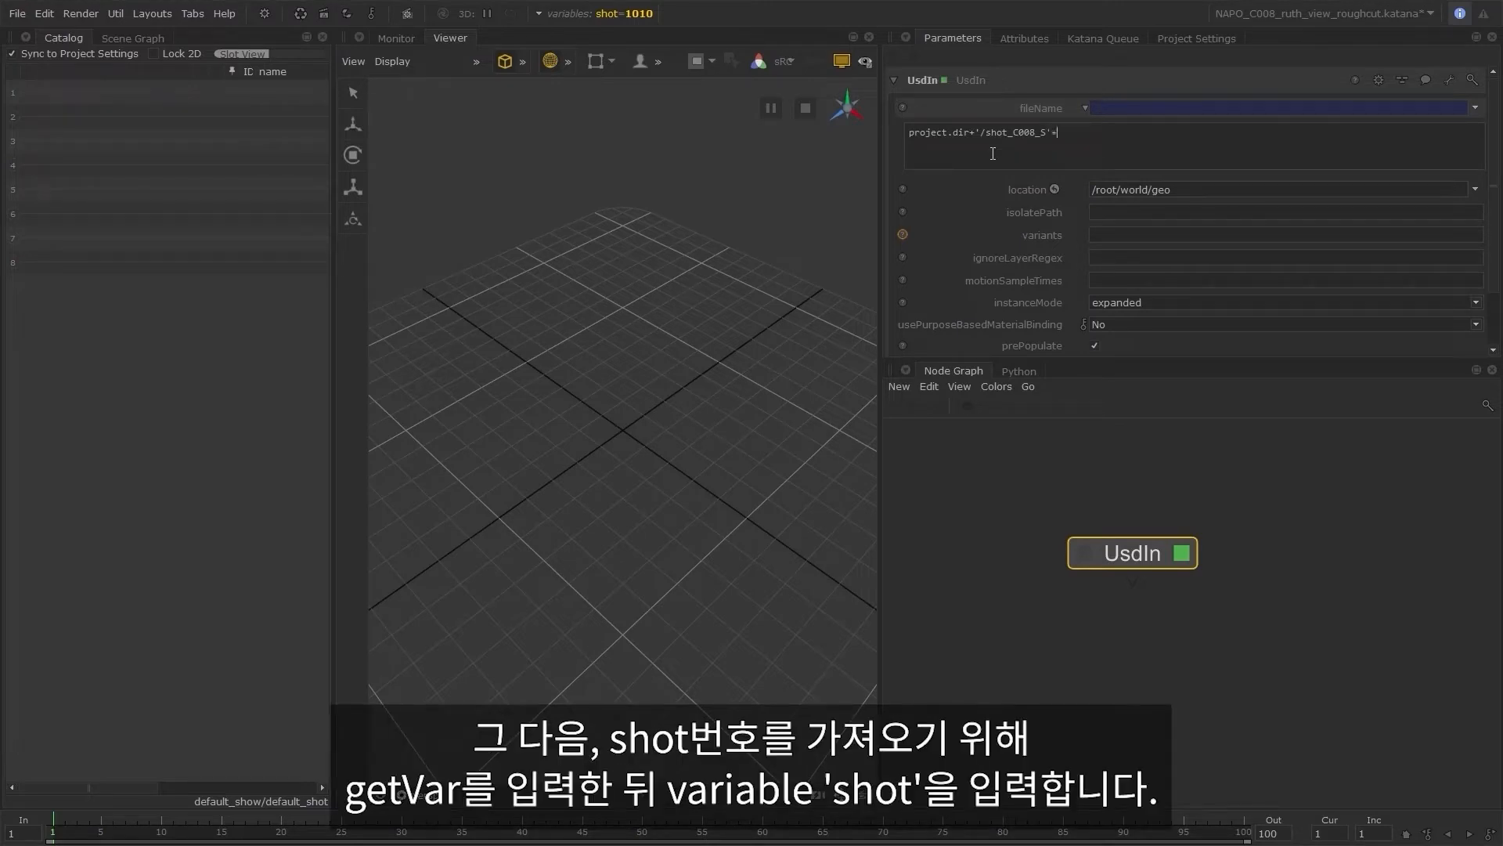
type("+getVar('shot')+'.")
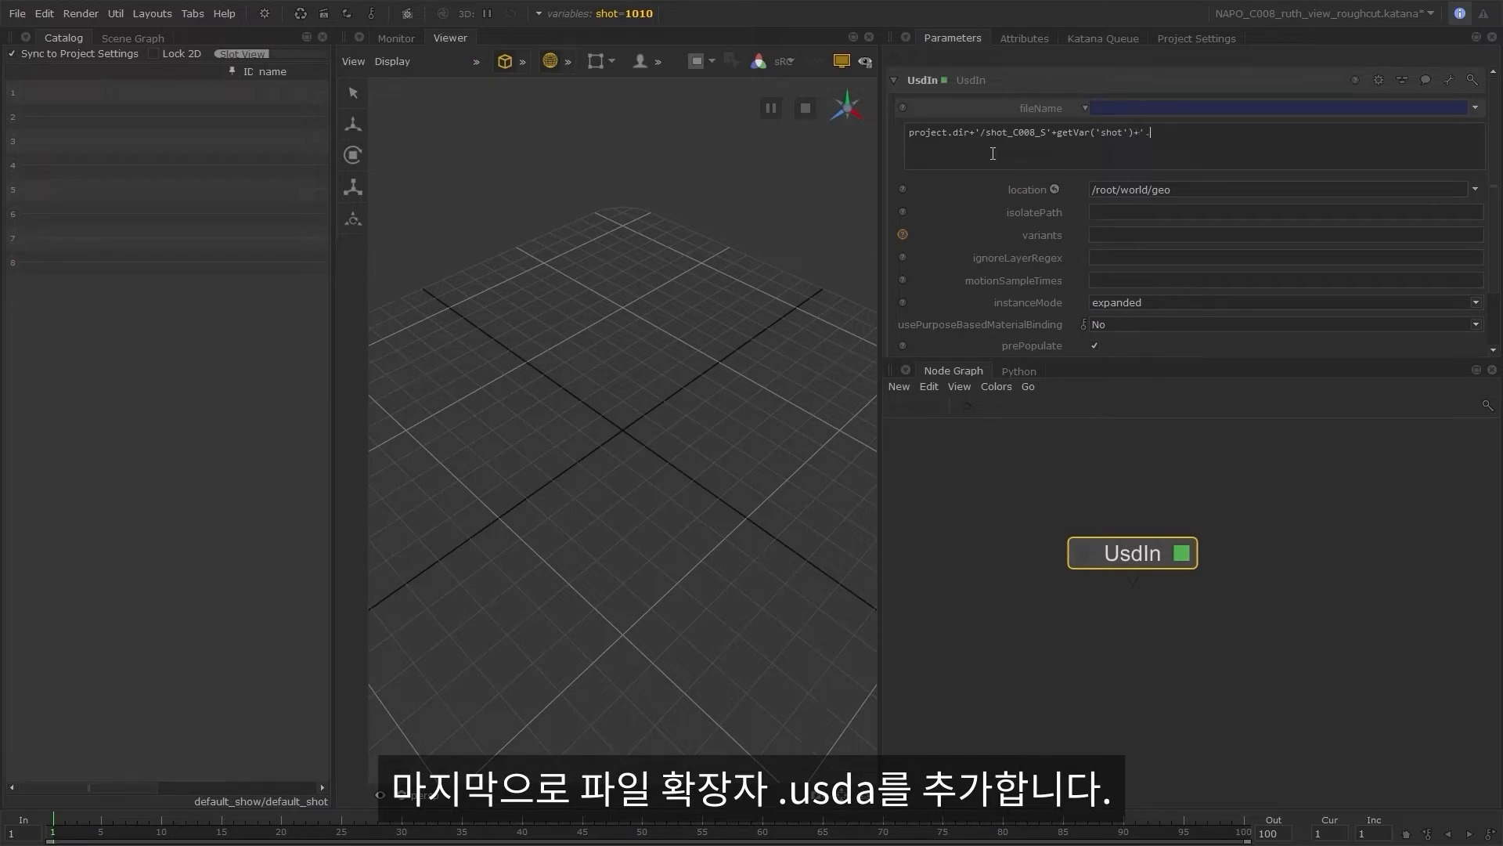
type("usda'")
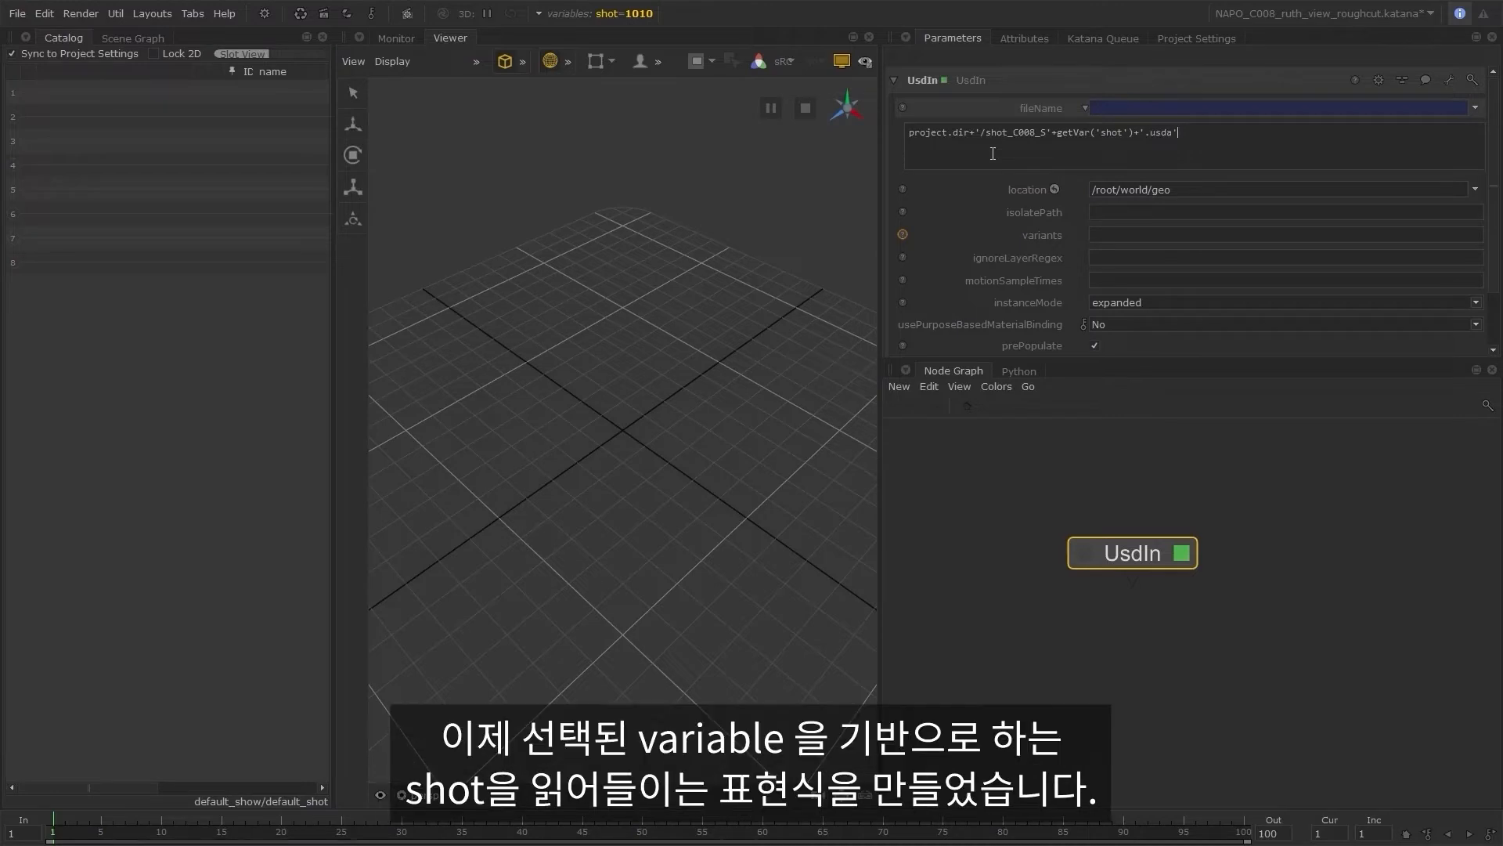
left_click(1210, 458)
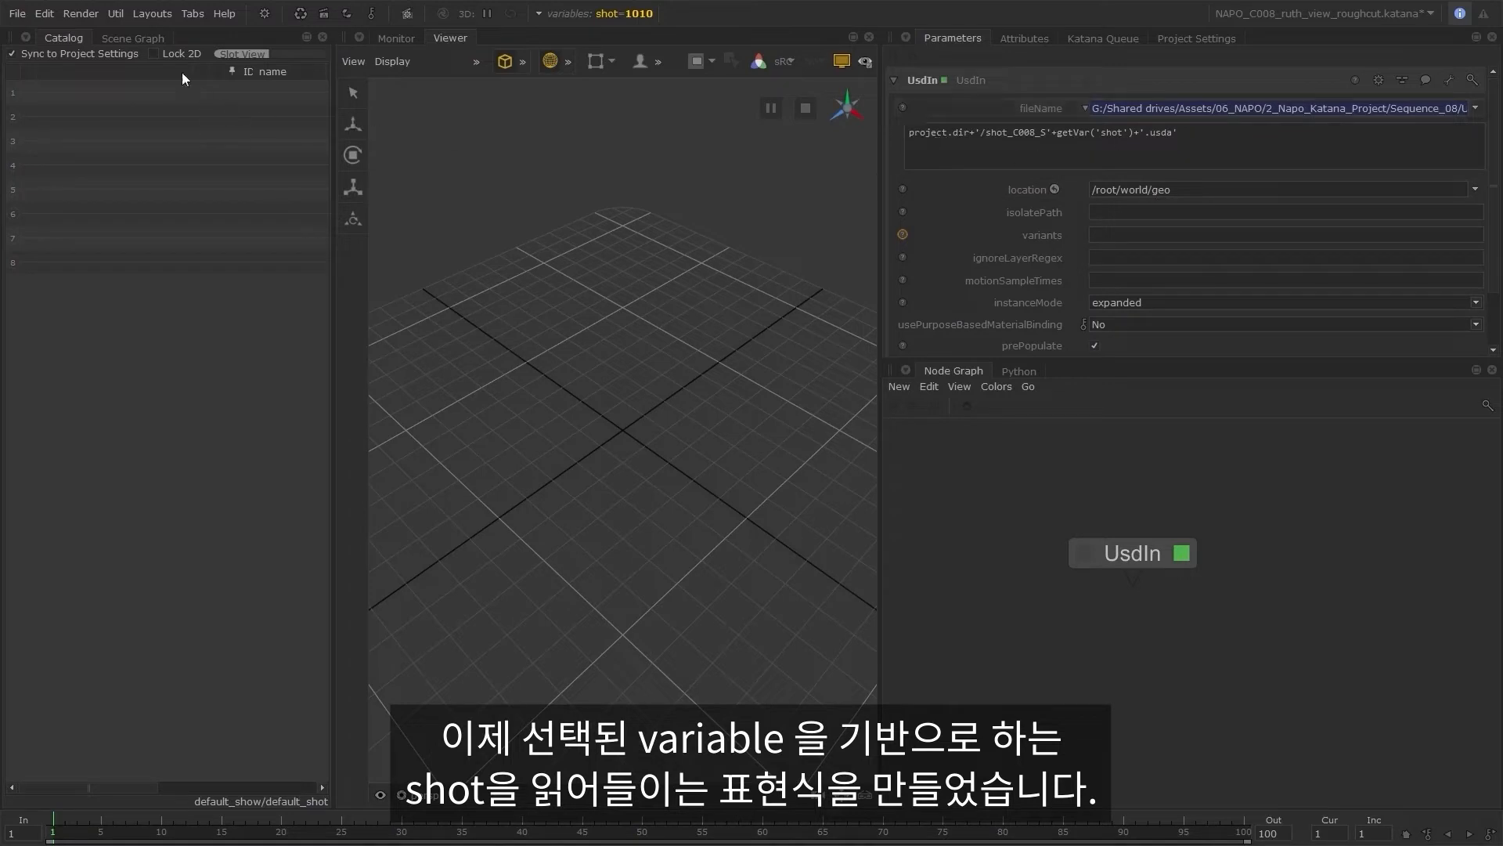
- Display the scene from the UsdIn node and expand all locations under root in the scene graph
left_click(152, 39)
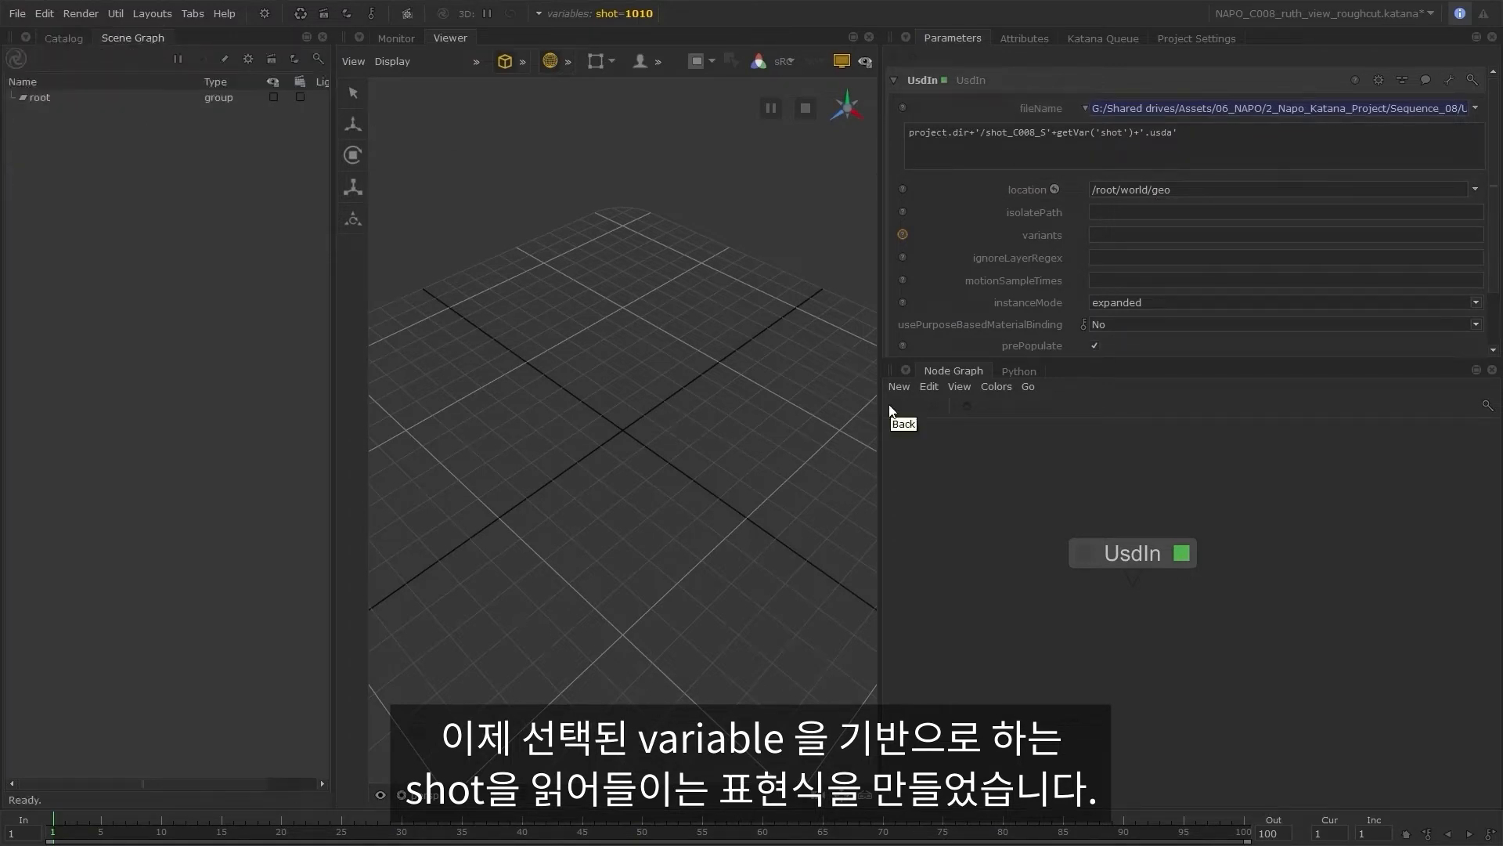
left_click_drag(882, 411, 944, 422)
left_click(1146, 553)
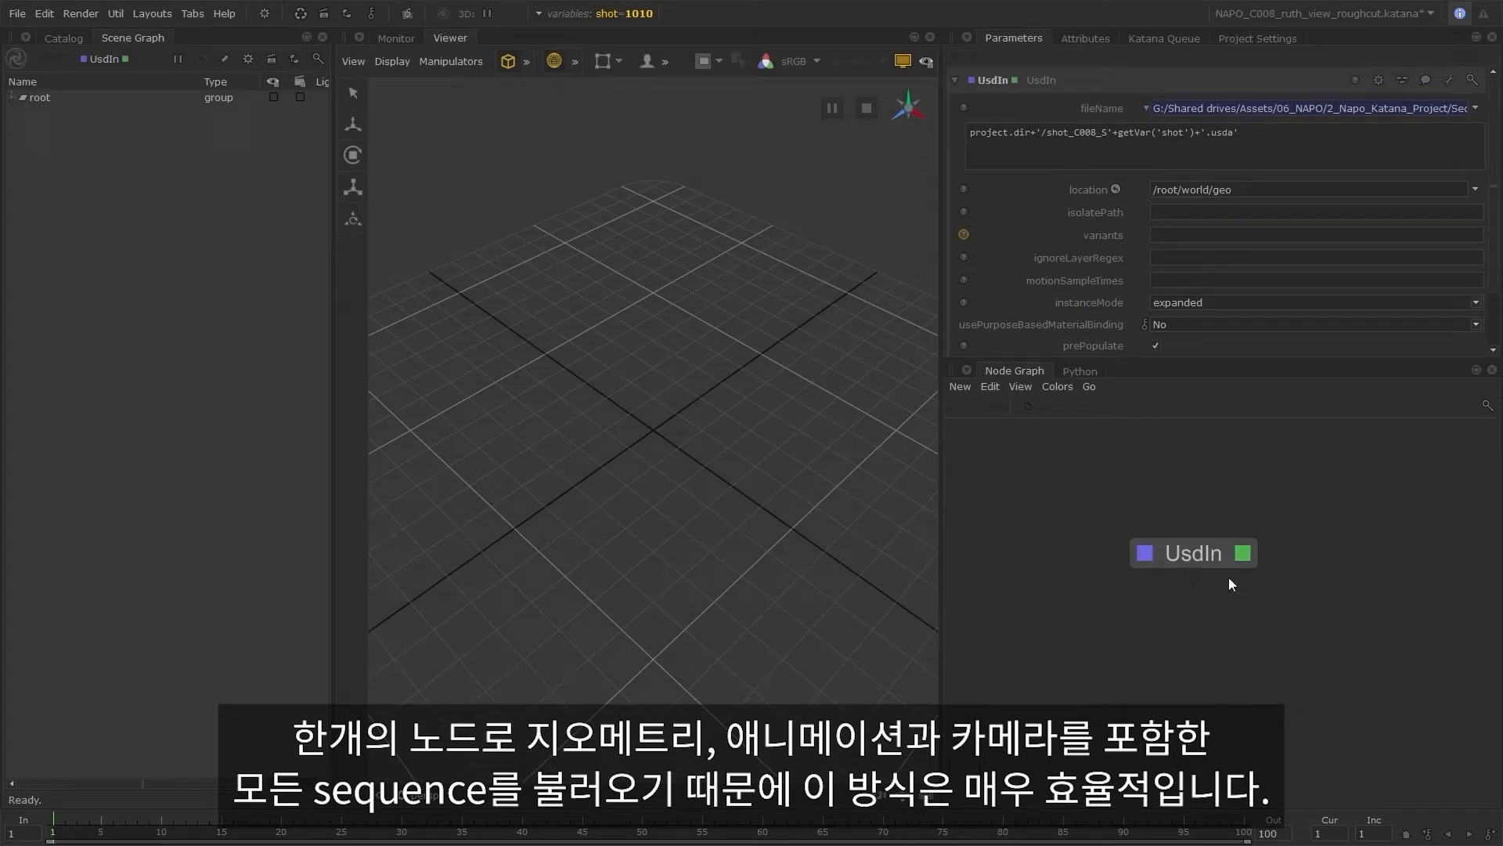
right_click(133, 97)
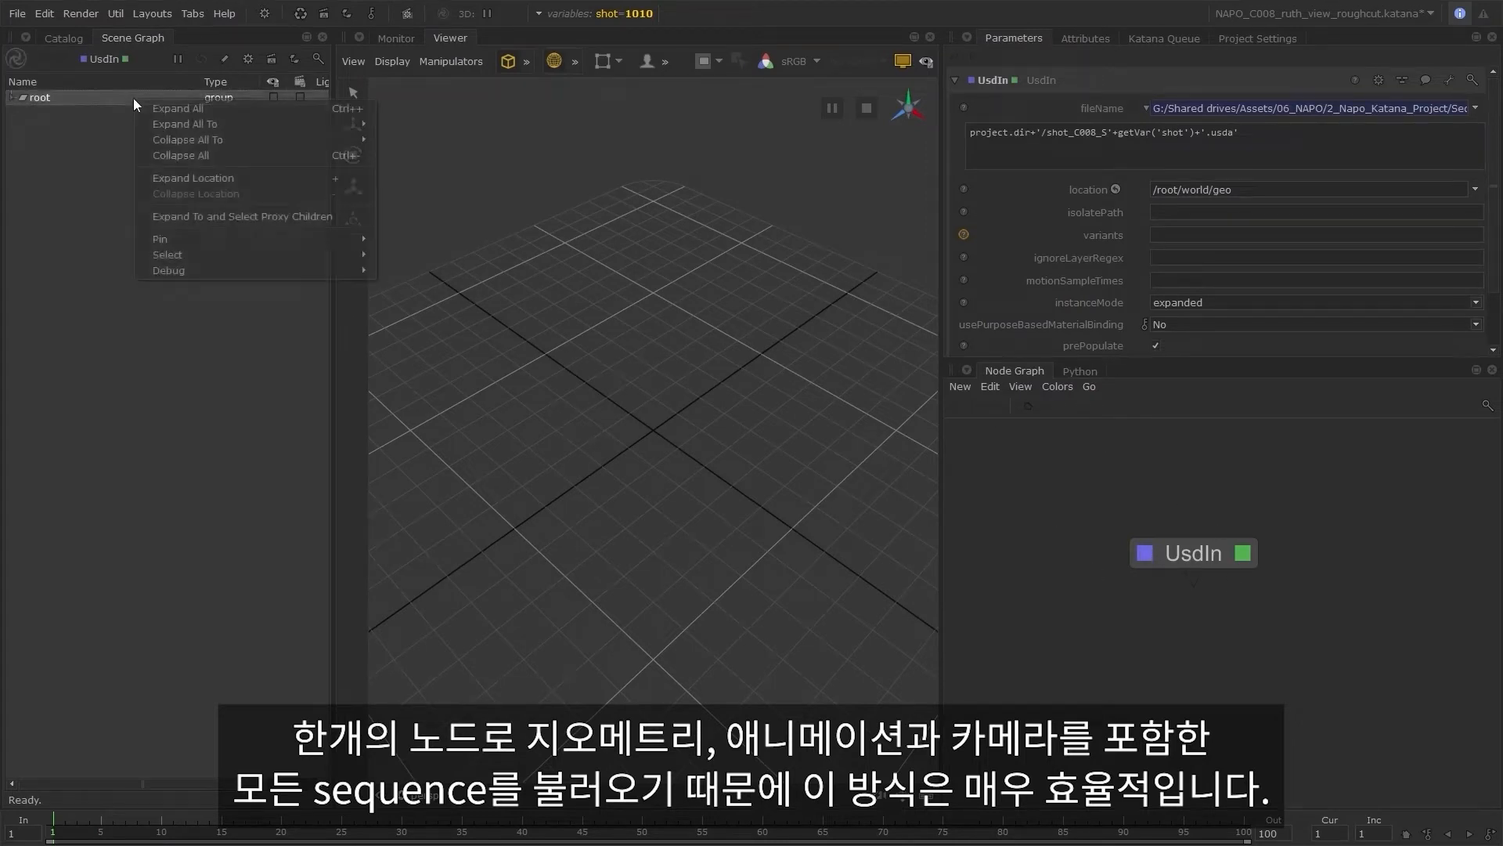
left_click(166, 102)
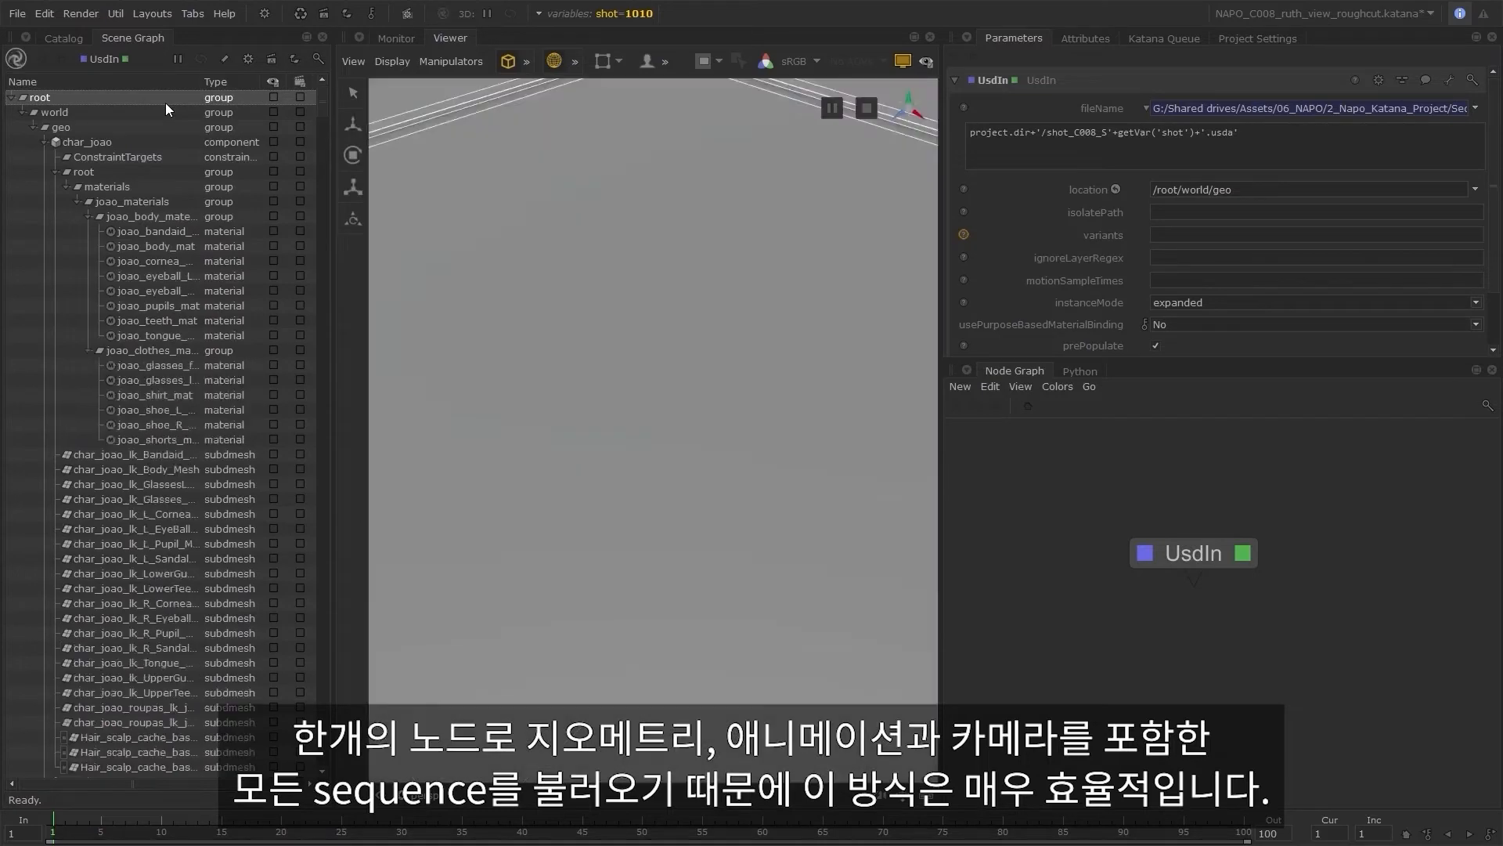
- Look through the shot camera at /root/world/geo/cam/camera in the viewer
left_click_drag(323, 98, 338, 760)
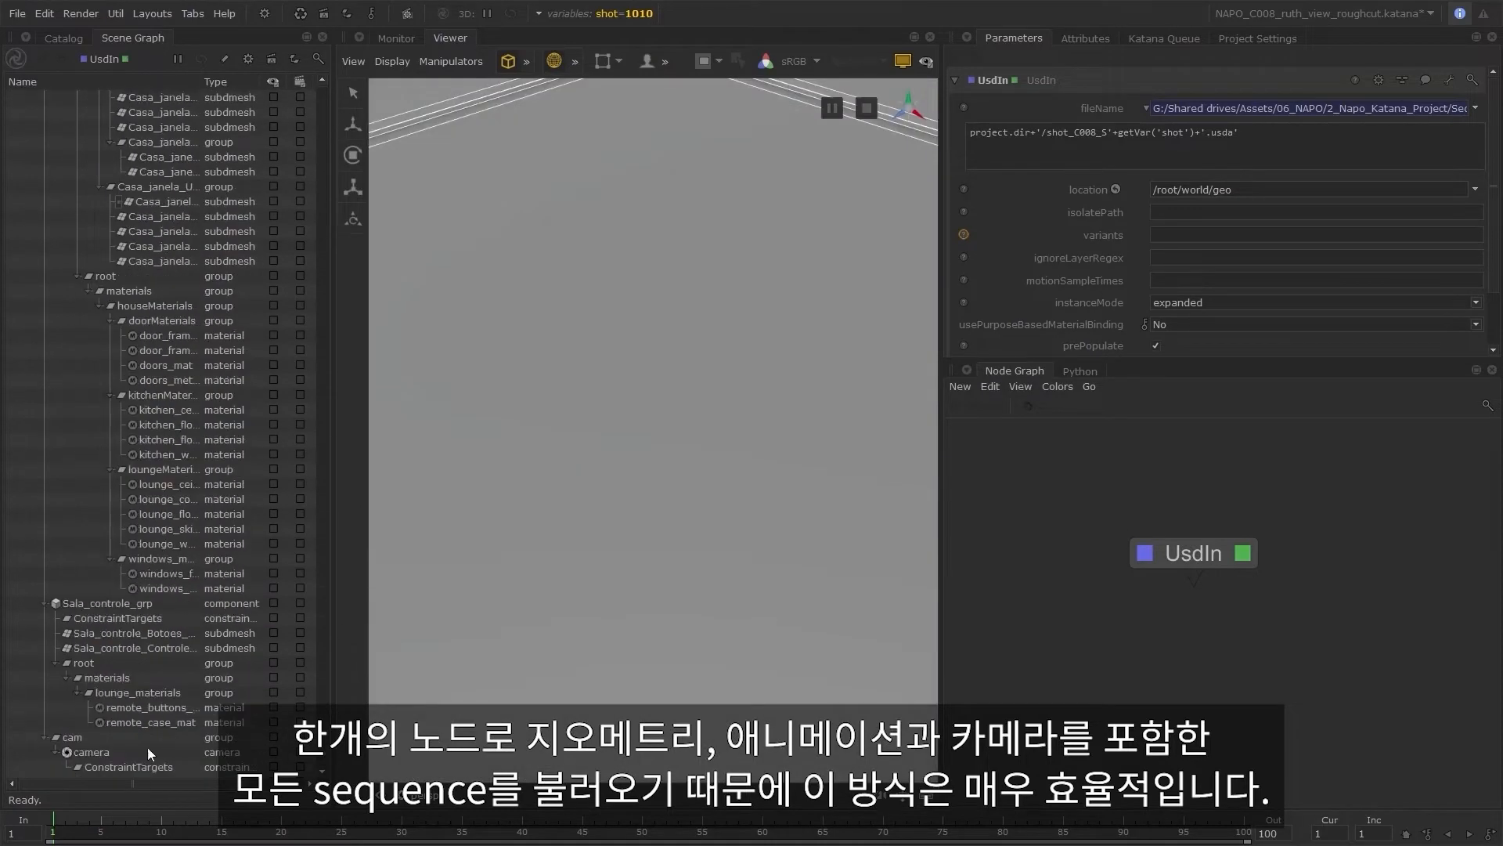
left_click(135, 754)
middle_click_drag(134, 754, 521, 574)
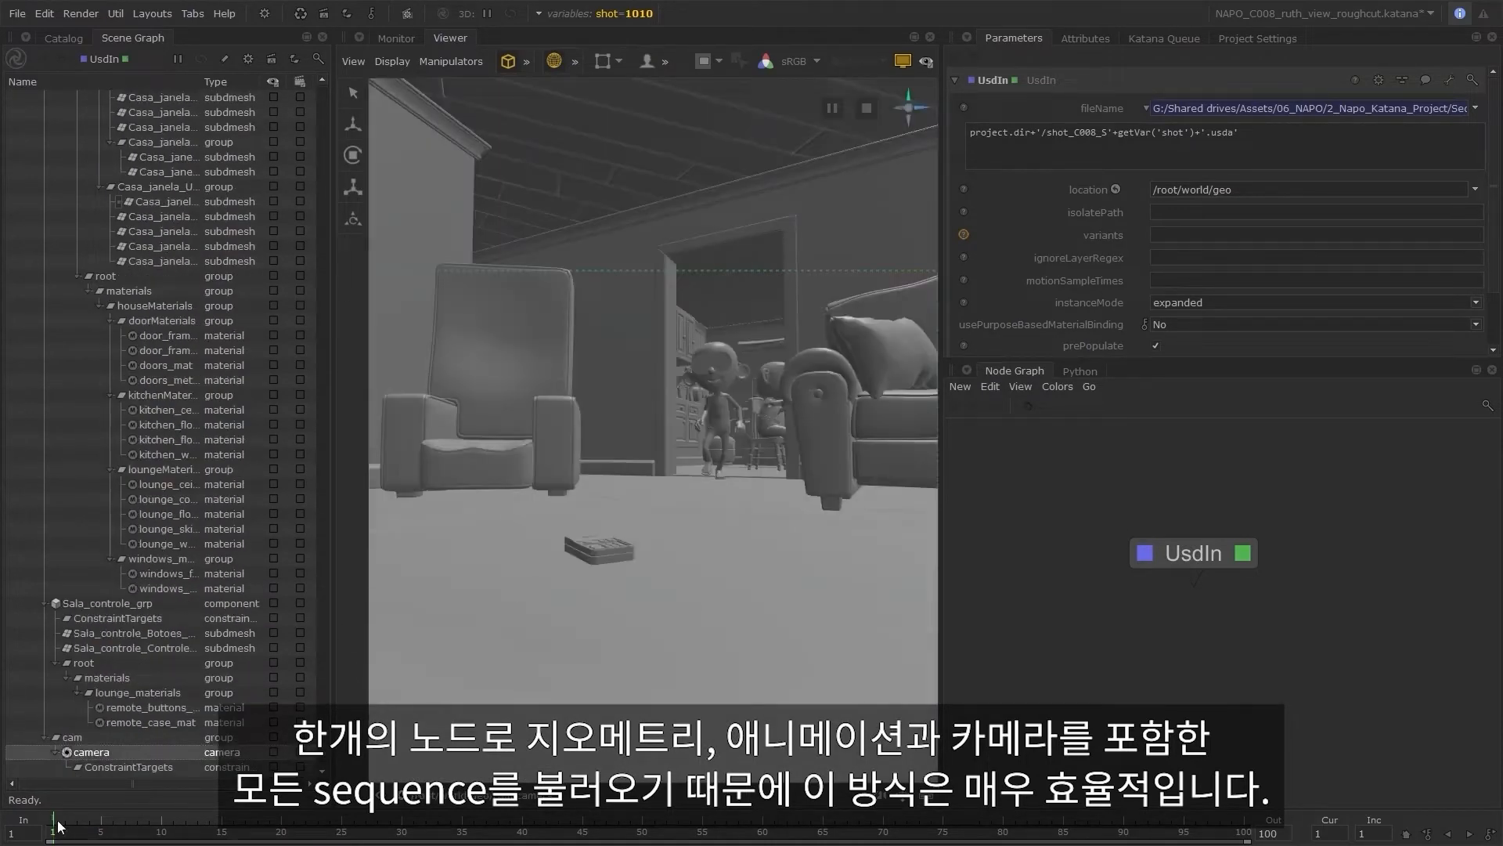
mouse_move(56, 824)
left_mouse_down()
mouse_move(582, 831)
mouse_move(53, 824)
left_mouse_up()
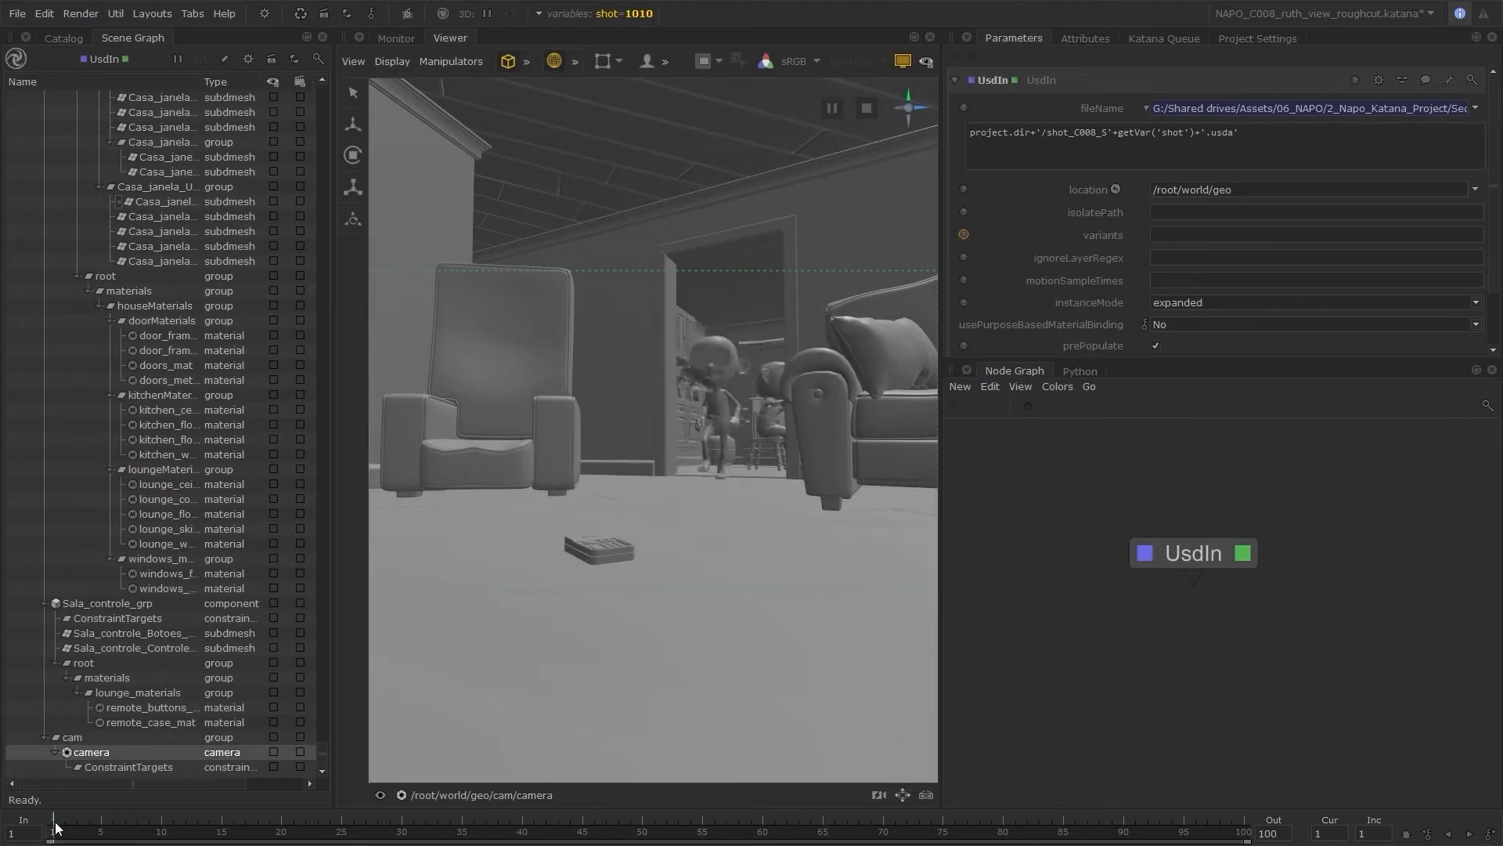
- Switch the shot variable through 1014, 1015 and 1020 and back to 1010, checking the scene graph and viewer for each shot
left_click_drag(322, 753, 318, 87)
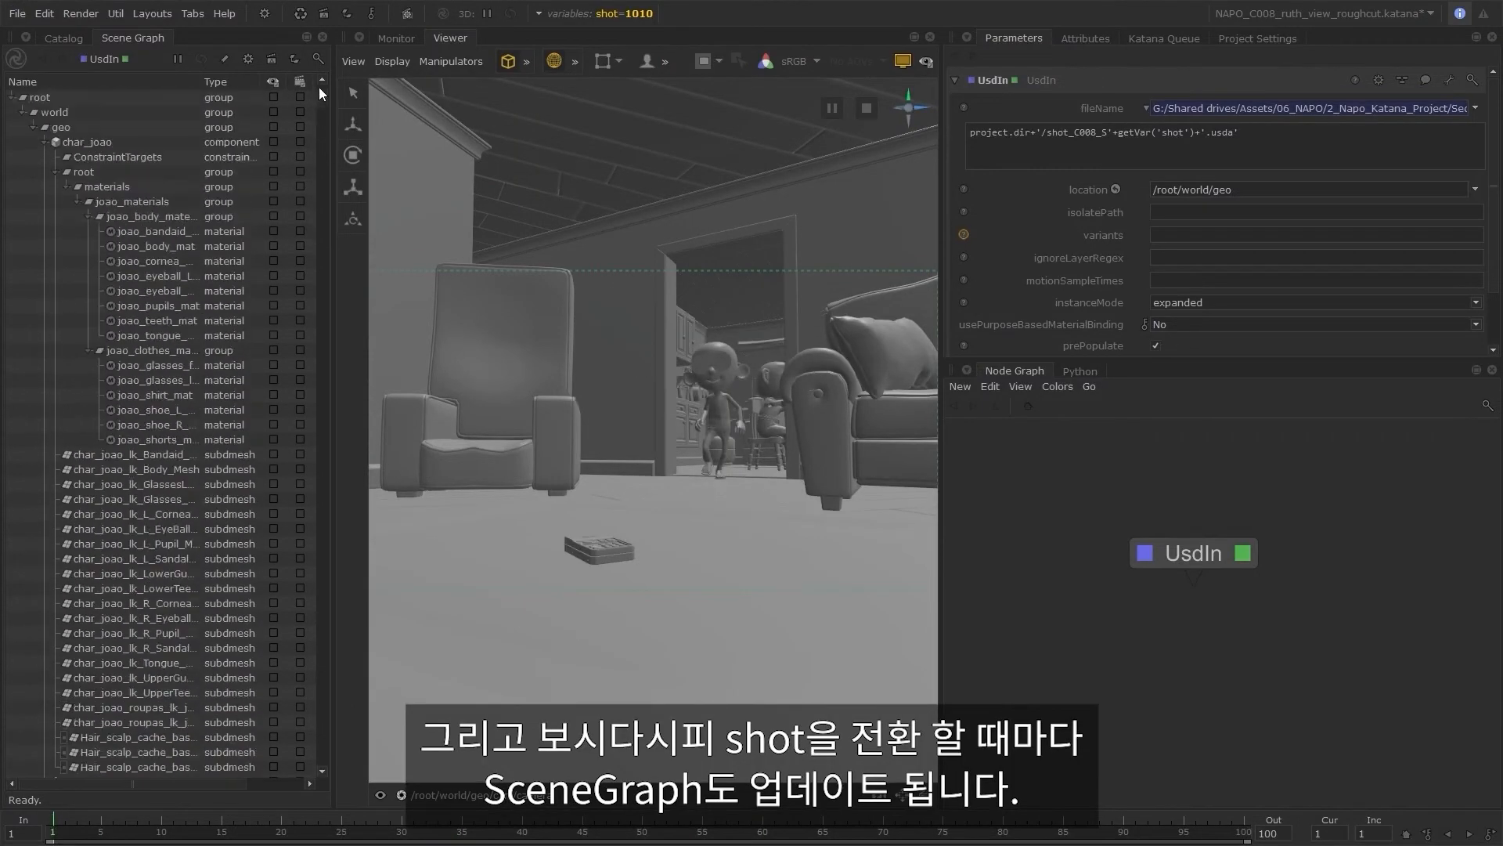
left_click(634, 13)
left_click(749, 76)
left_click(639, 101)
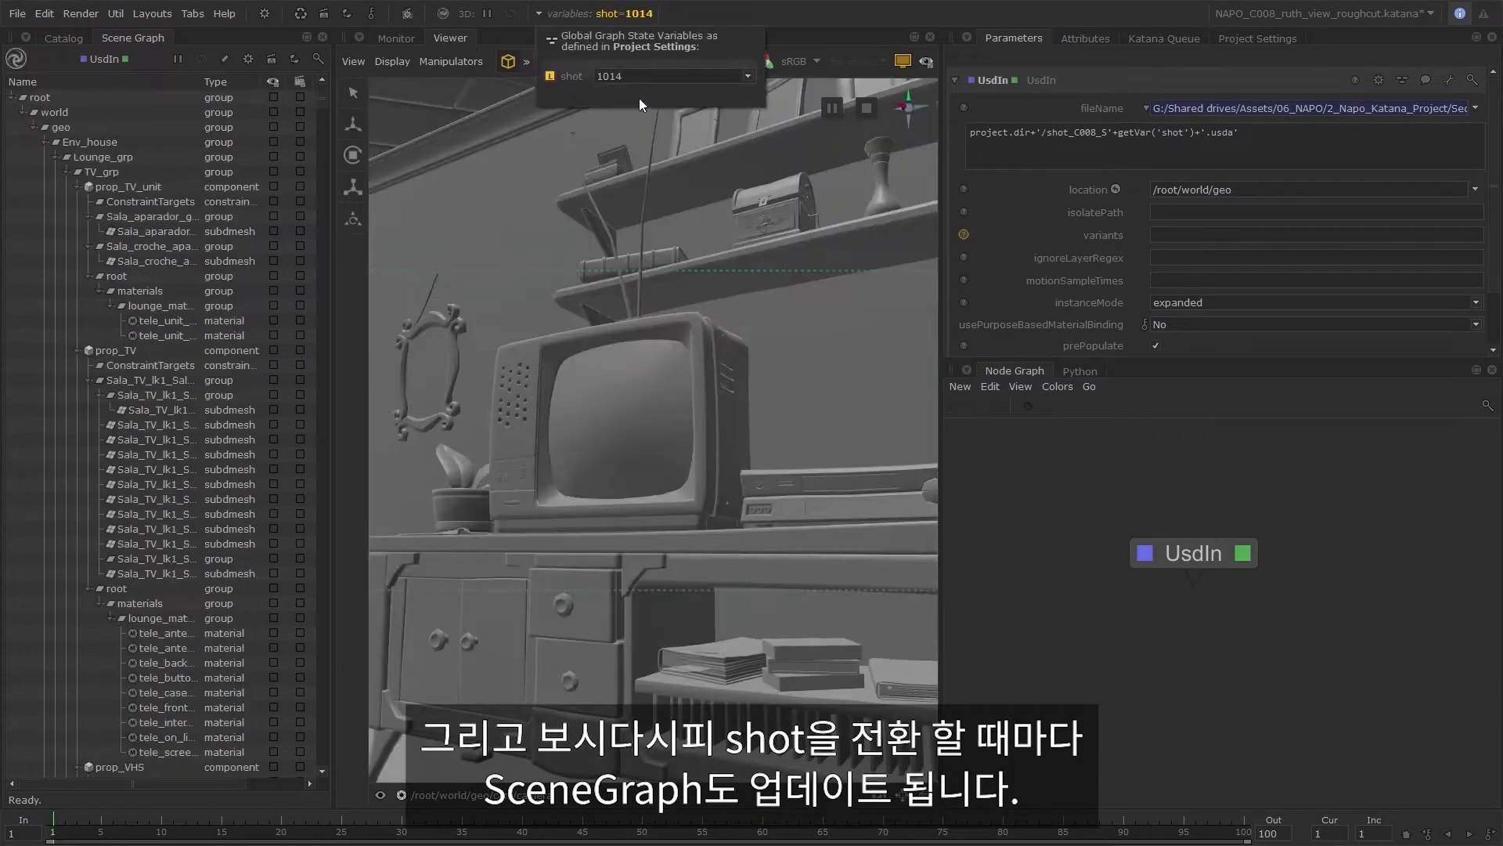
left_click(749, 76)
left_click(645, 113)
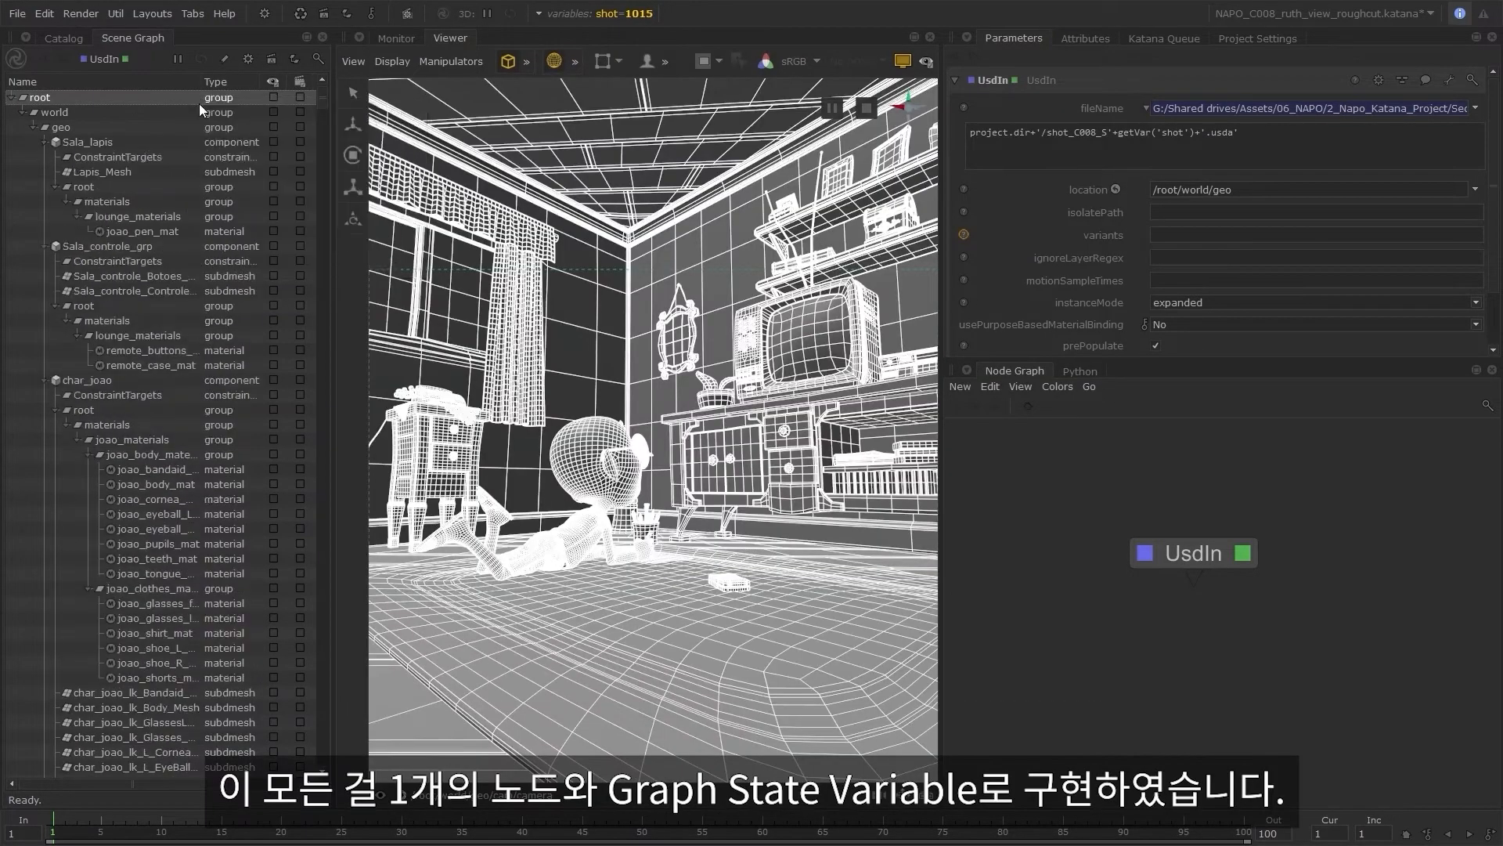
left_click(626, 13)
left_click(749, 76)
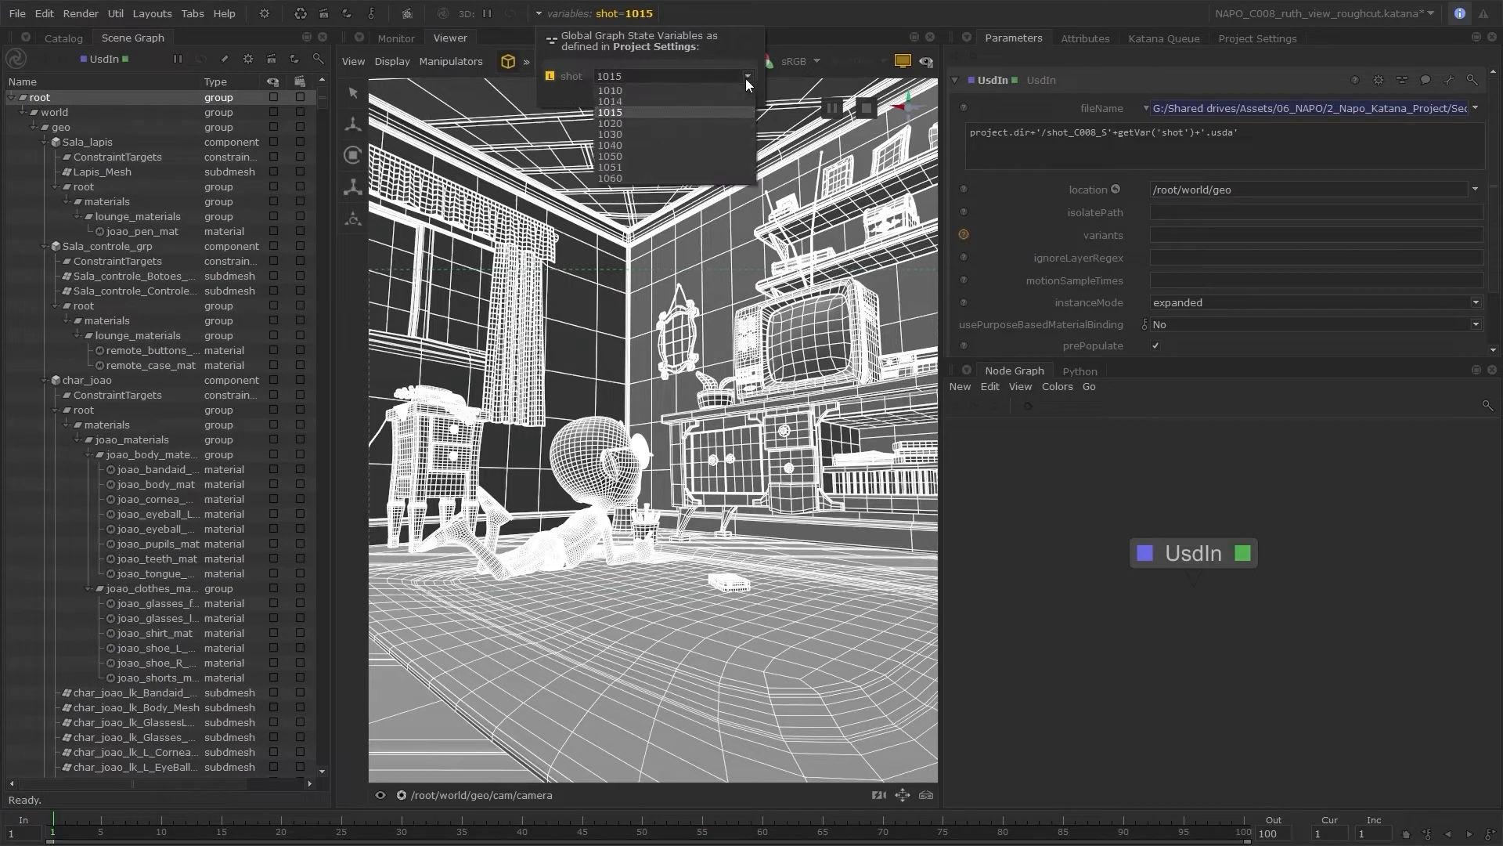
left_click(626, 122)
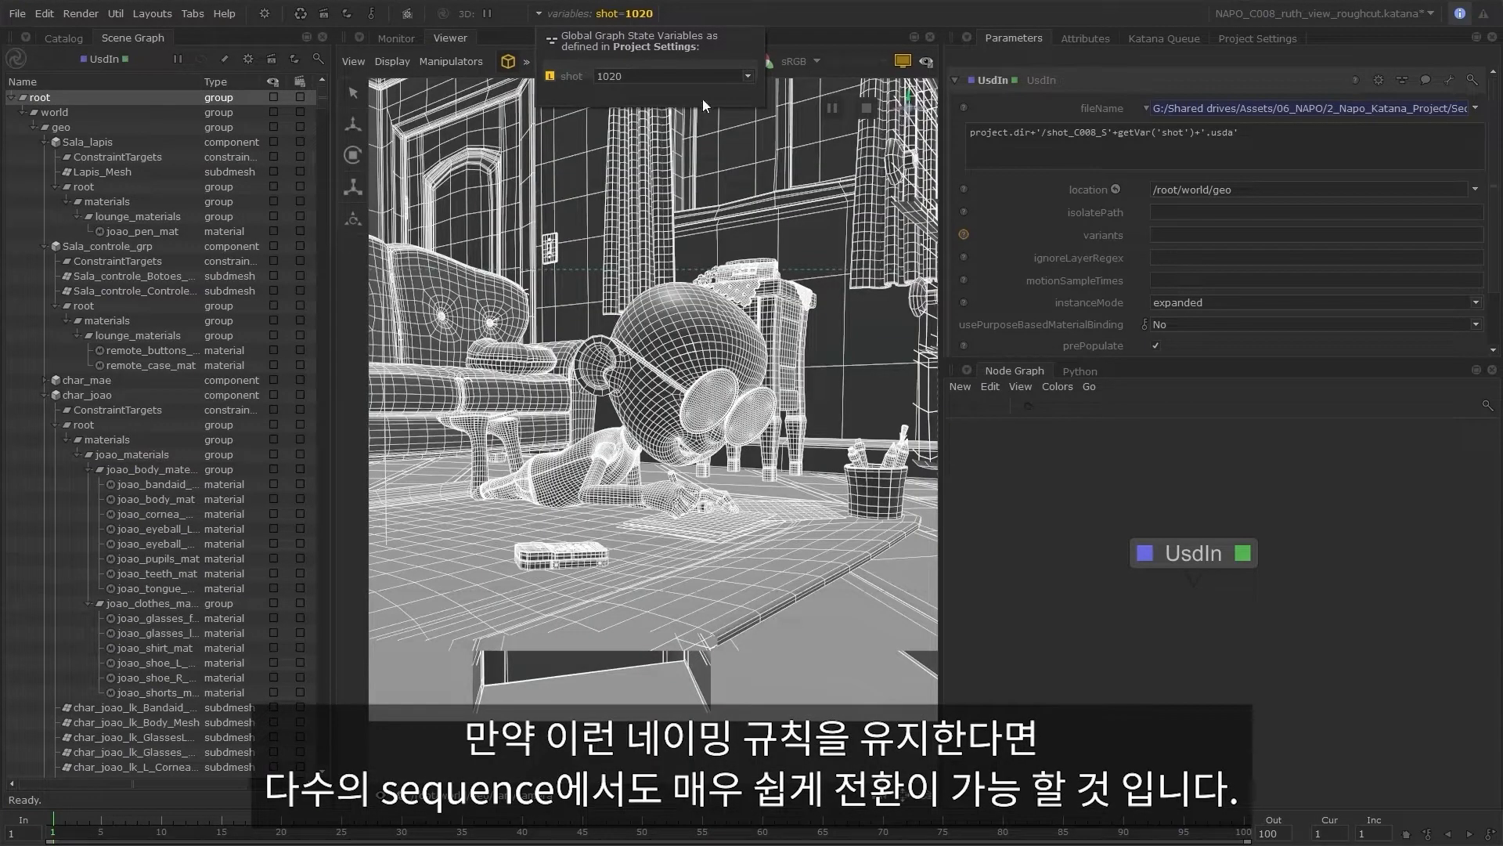
left_click(749, 76)
left_click(700, 88)
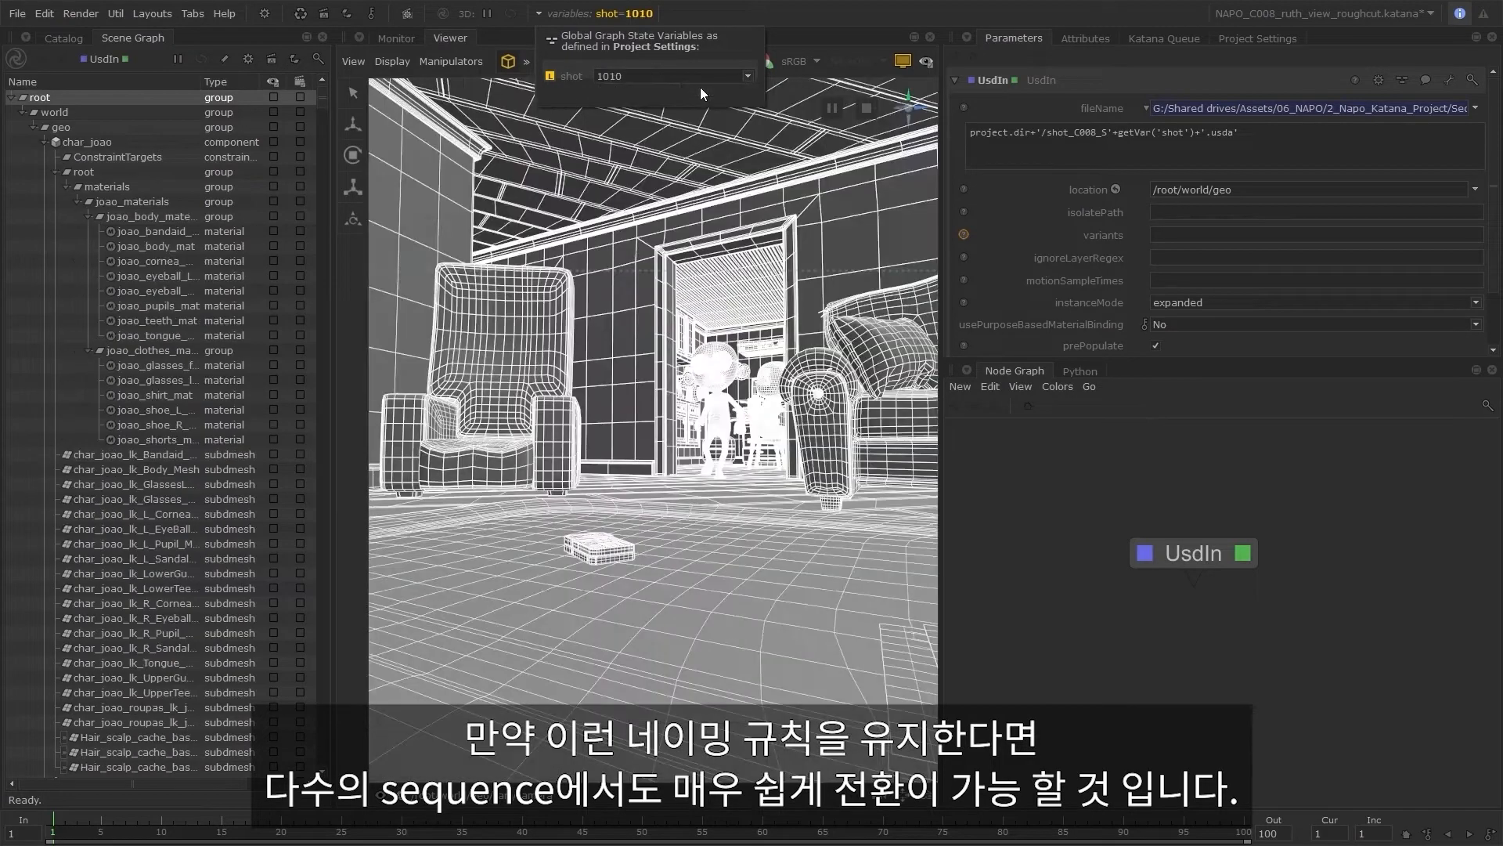
- Set the shot variable to 1014 and look through the materials near the end of the scene graph
left_click(717, 78)
left_click(675, 94)
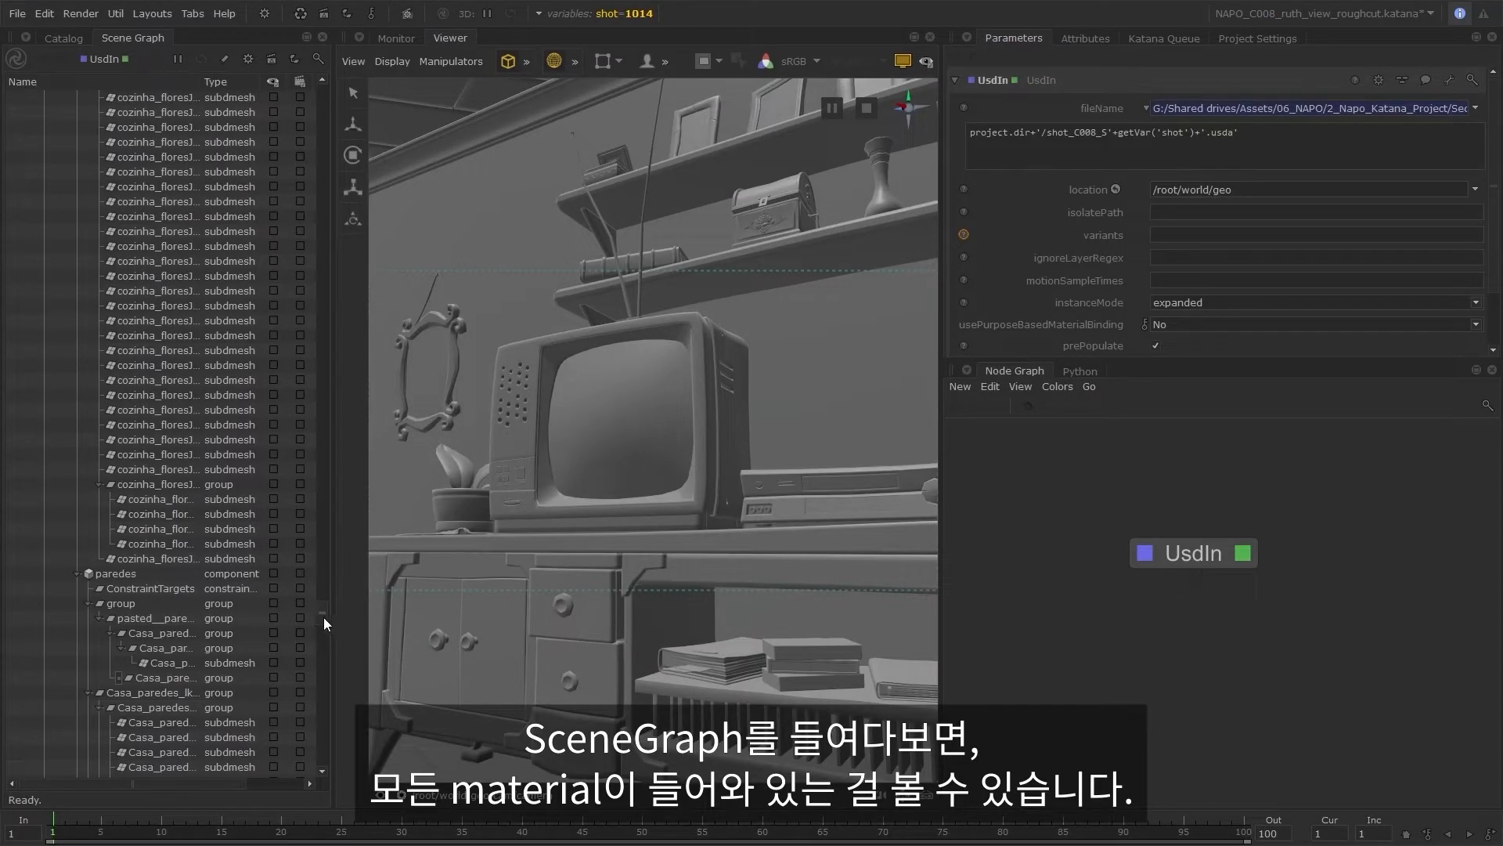
left_click_drag(322, 617, 332, 767)
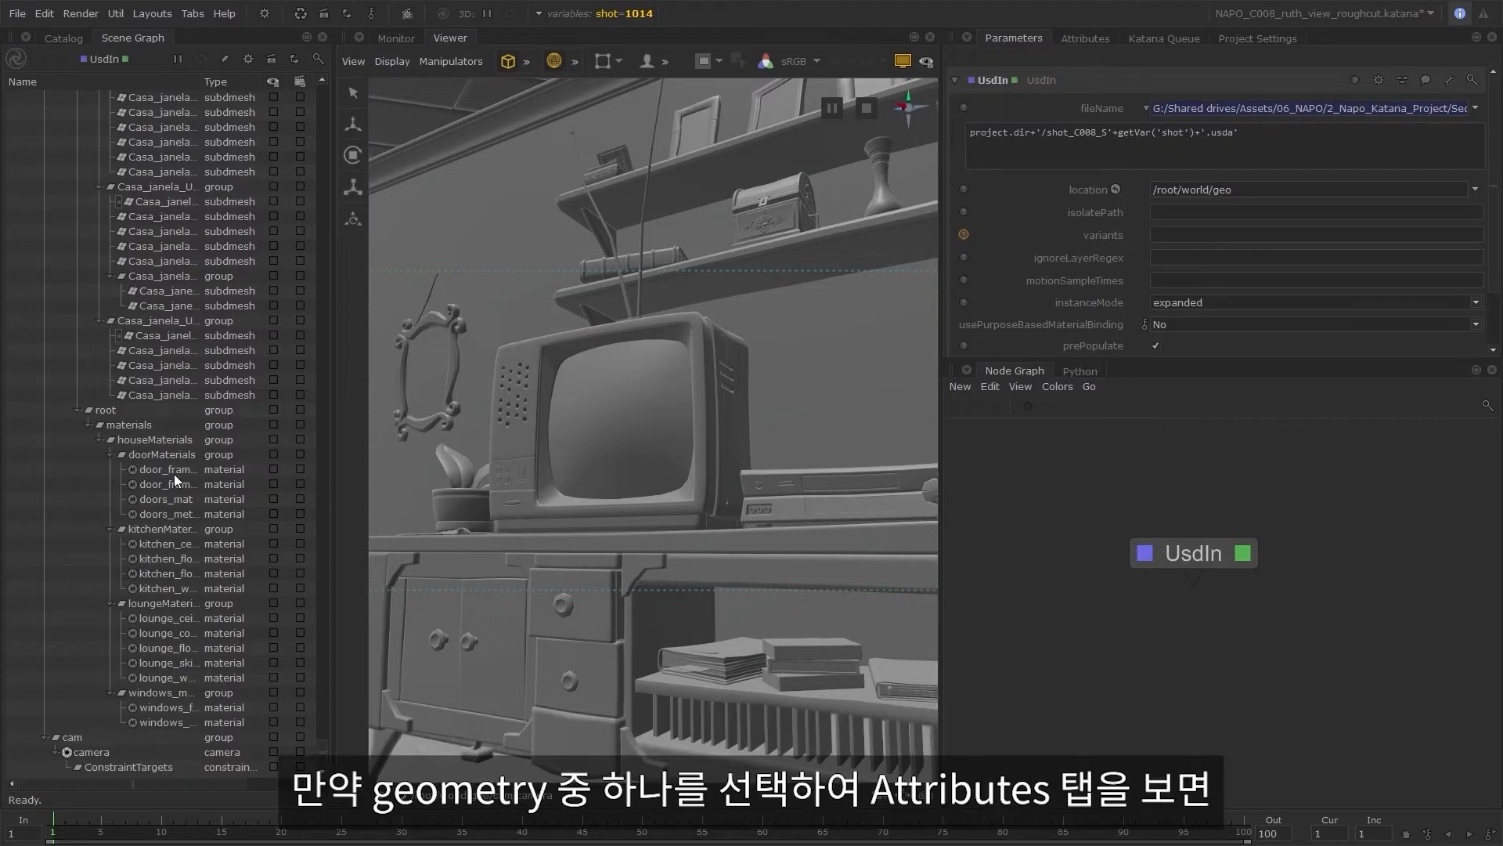
- Select the TV casing in the viewer and examine its materialAssign attribute
left_click(534, 349)
left_click(1086, 38)
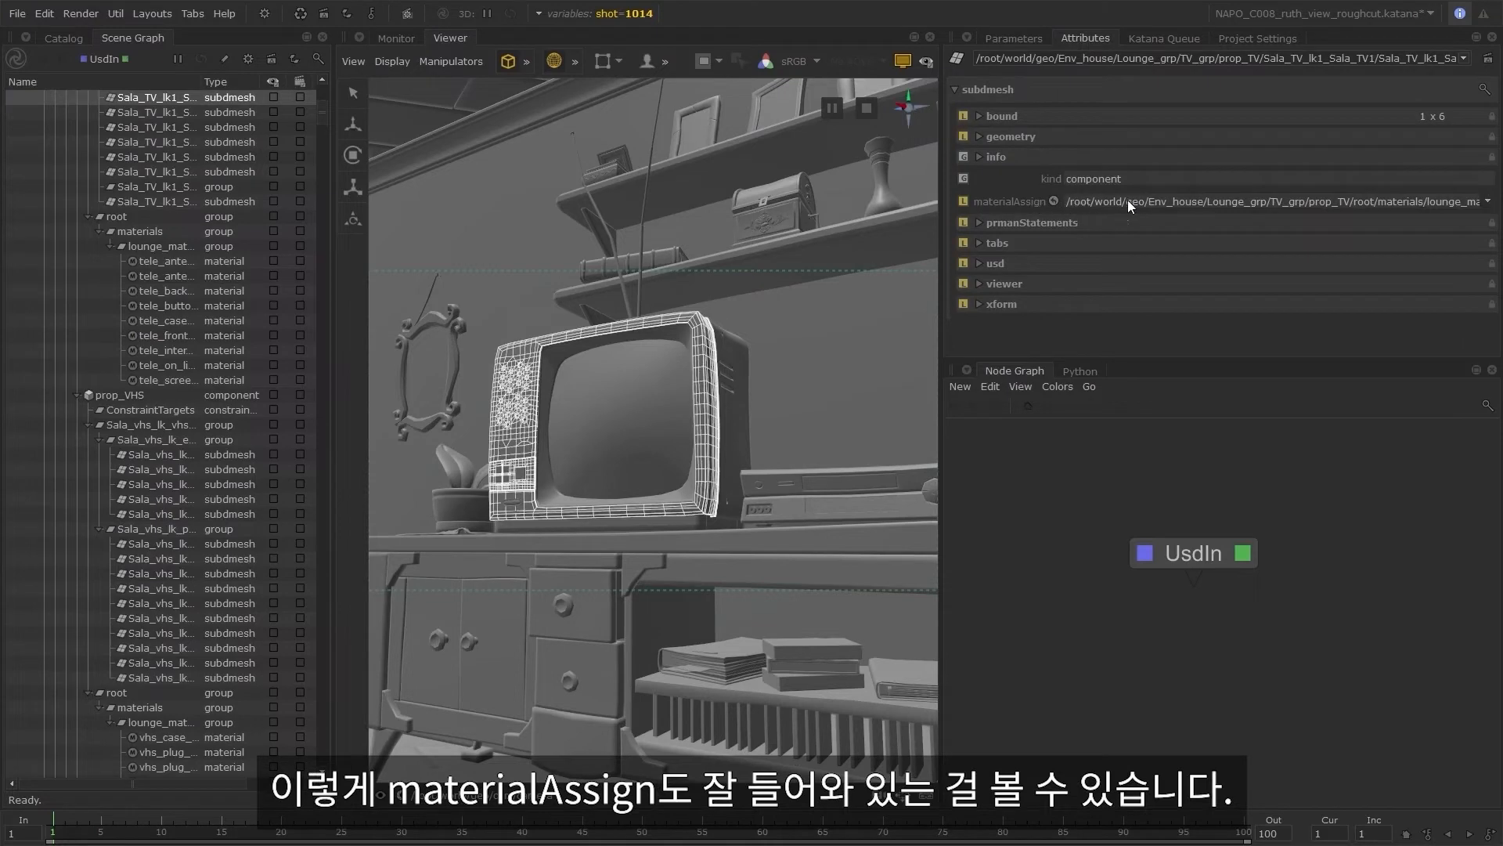
left_click(1027, 37)
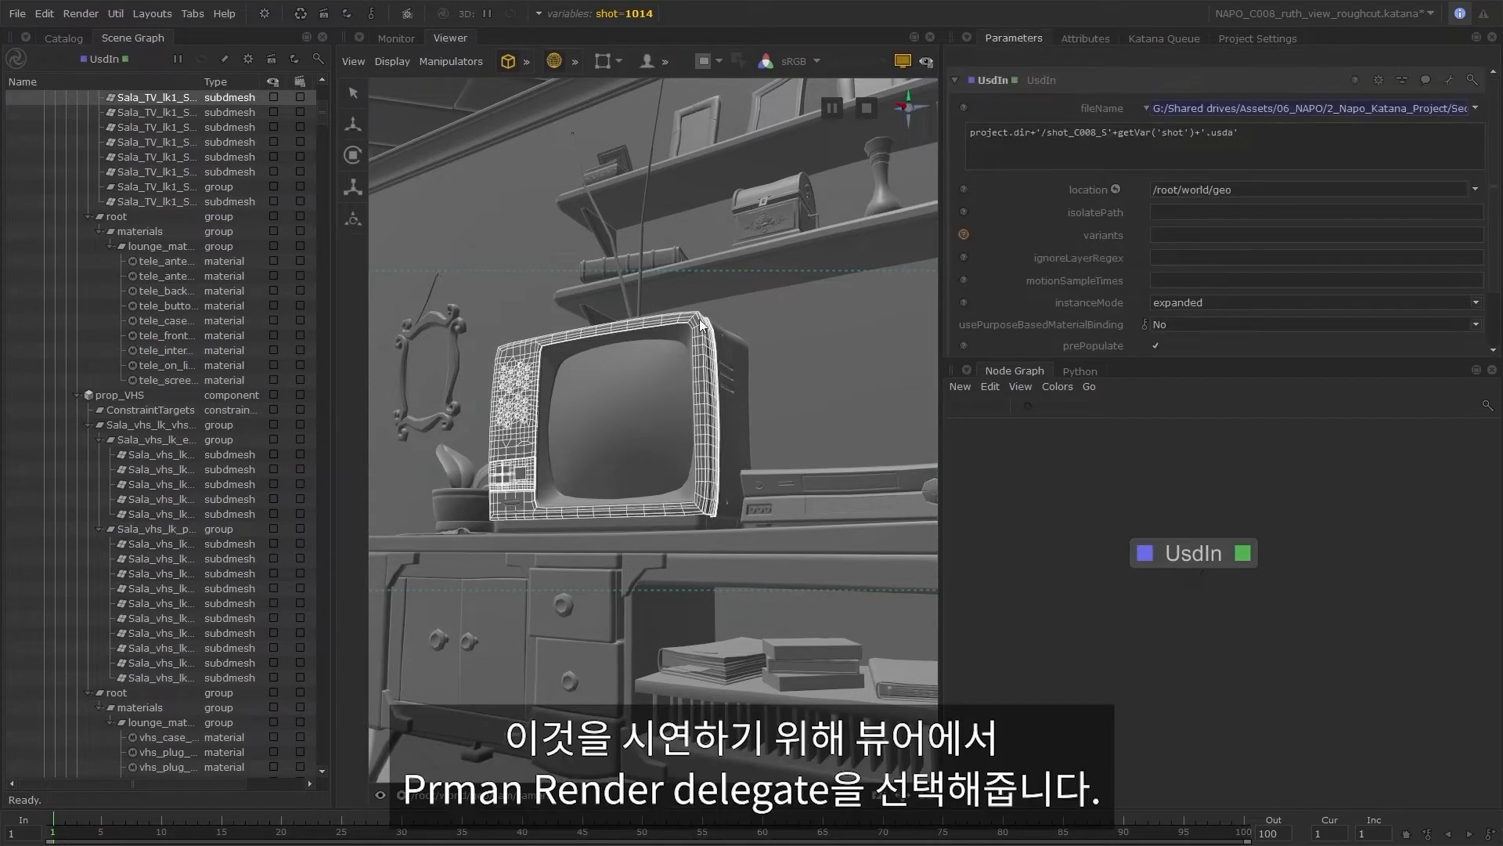
- Deselect the TV, switch the viewer's render delegate to Prman, and turn off Basic Material display
left_click(612, 209)
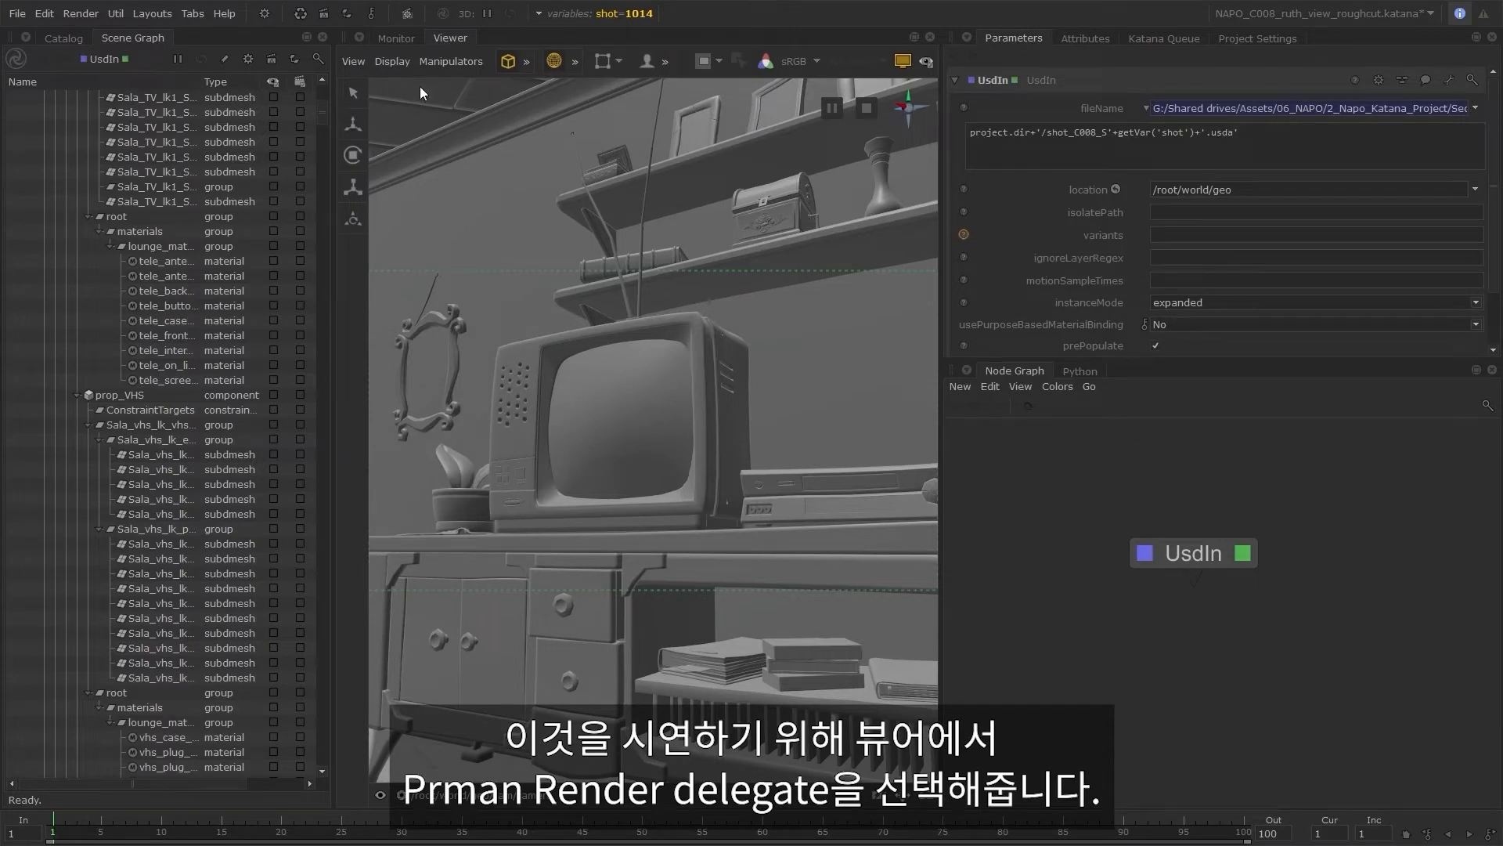
left_click(393, 63)
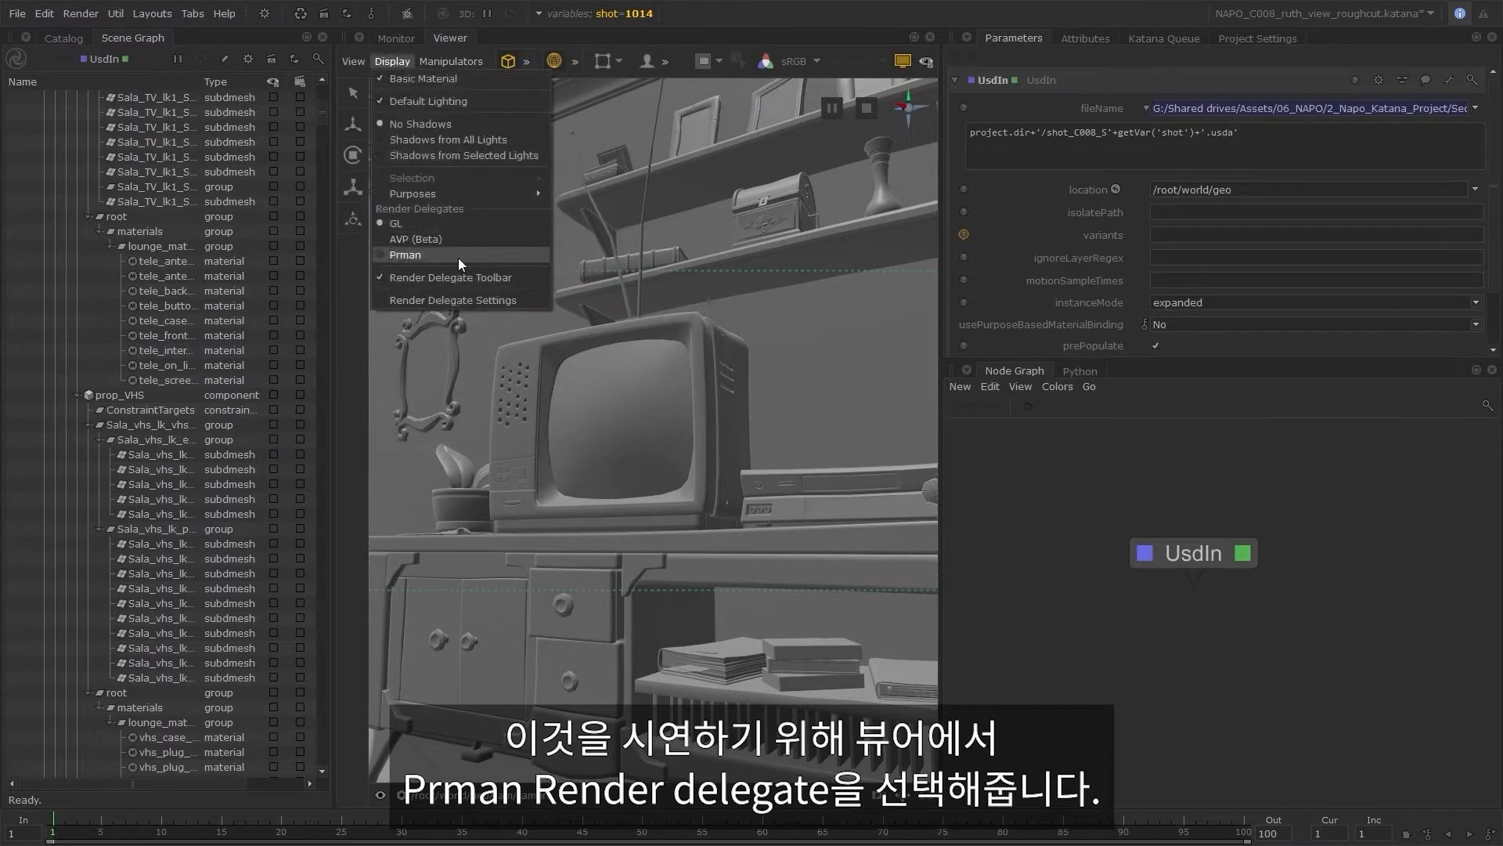
left_click(380, 255)
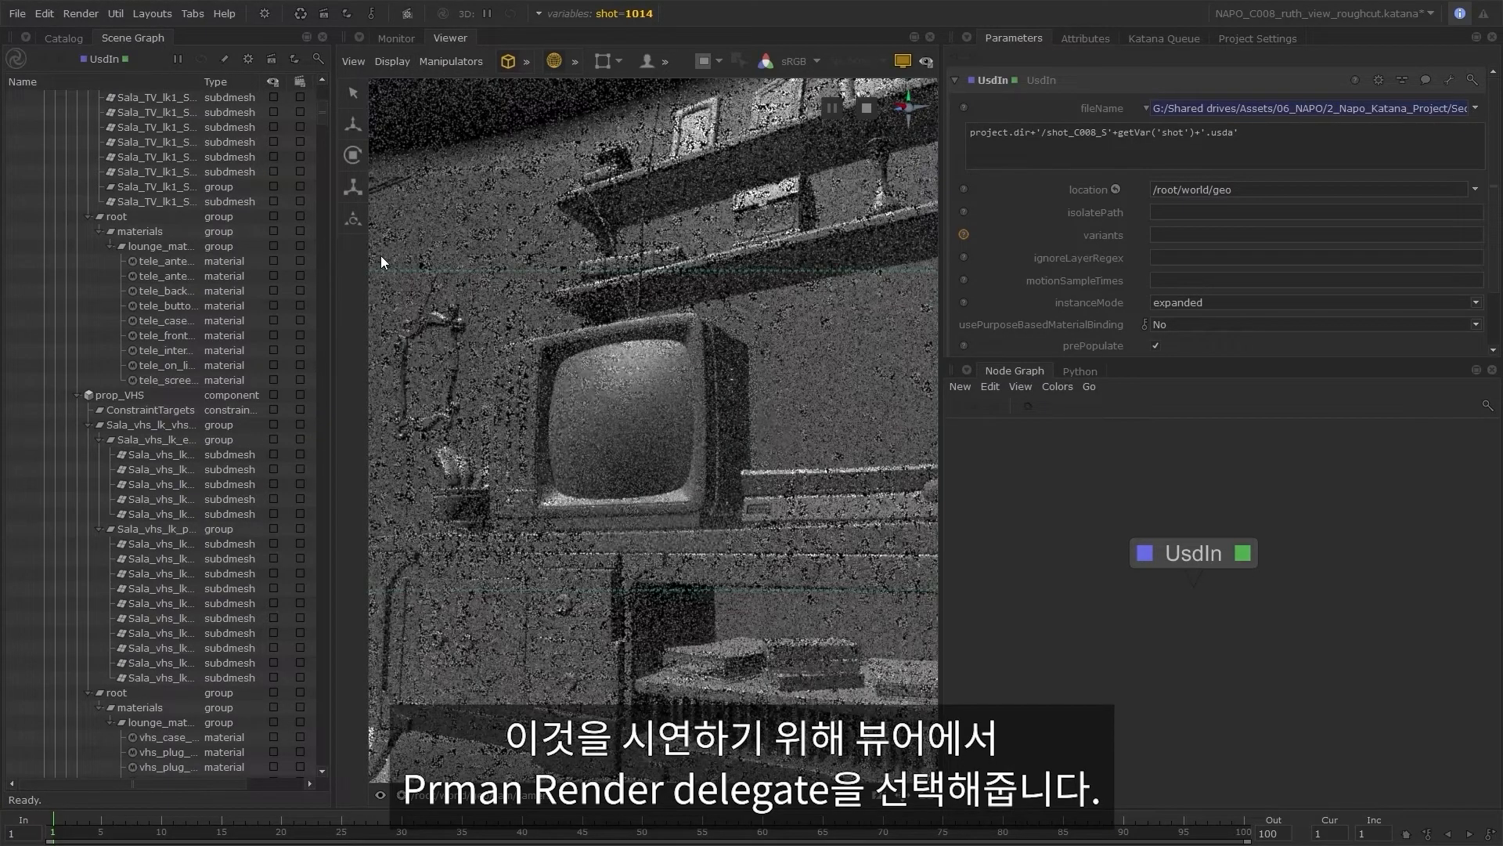
left_click(402, 64)
left_click(378, 78)
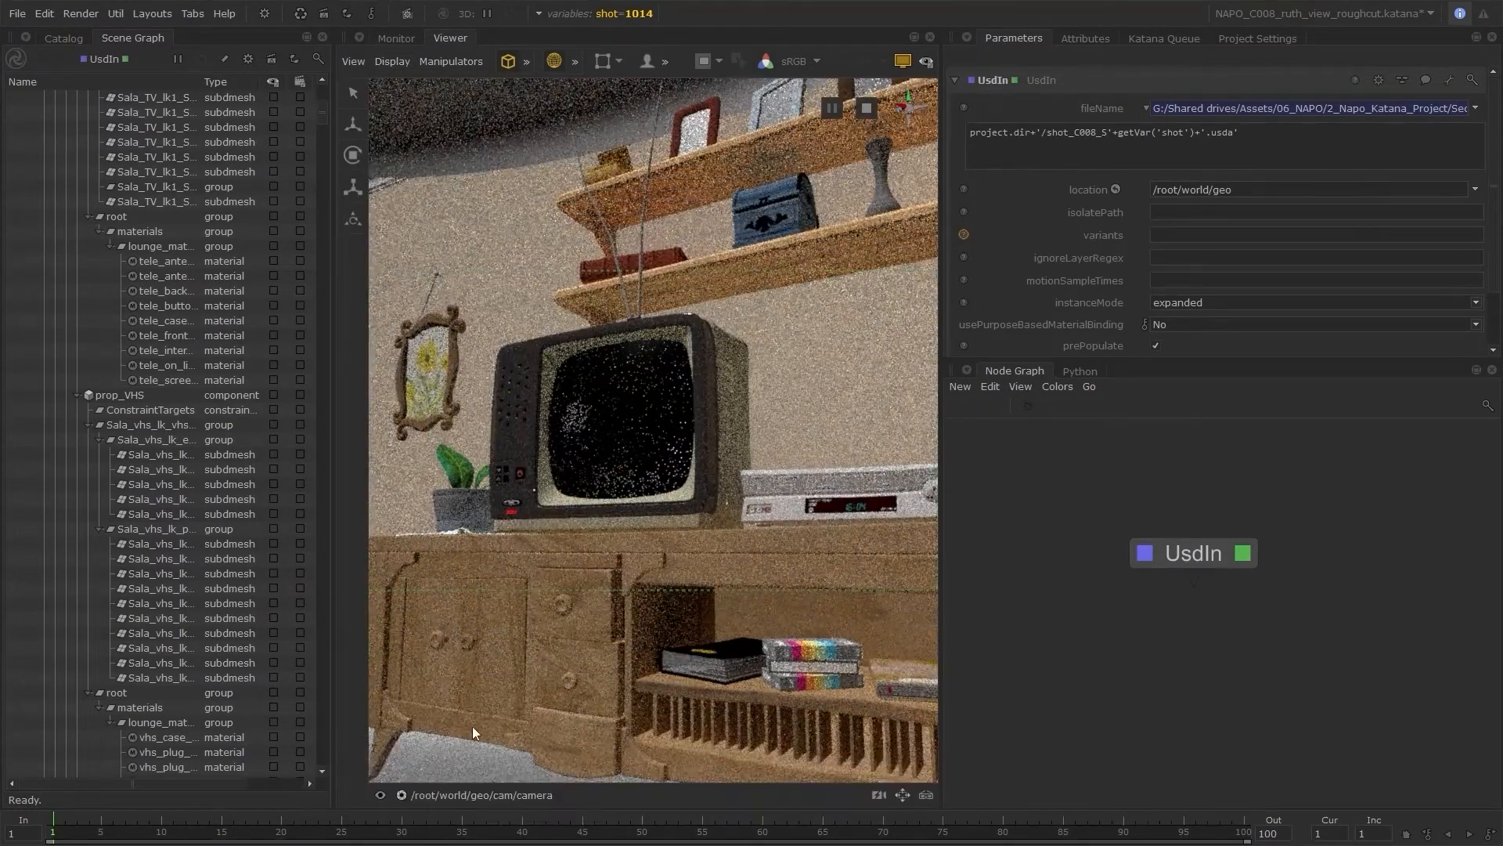
- Switch the viewer to the persp camera and inspect the Prman-rendered lounge around the rug and TV cabinet
left_click(515, 794)
left_click(439, 711)
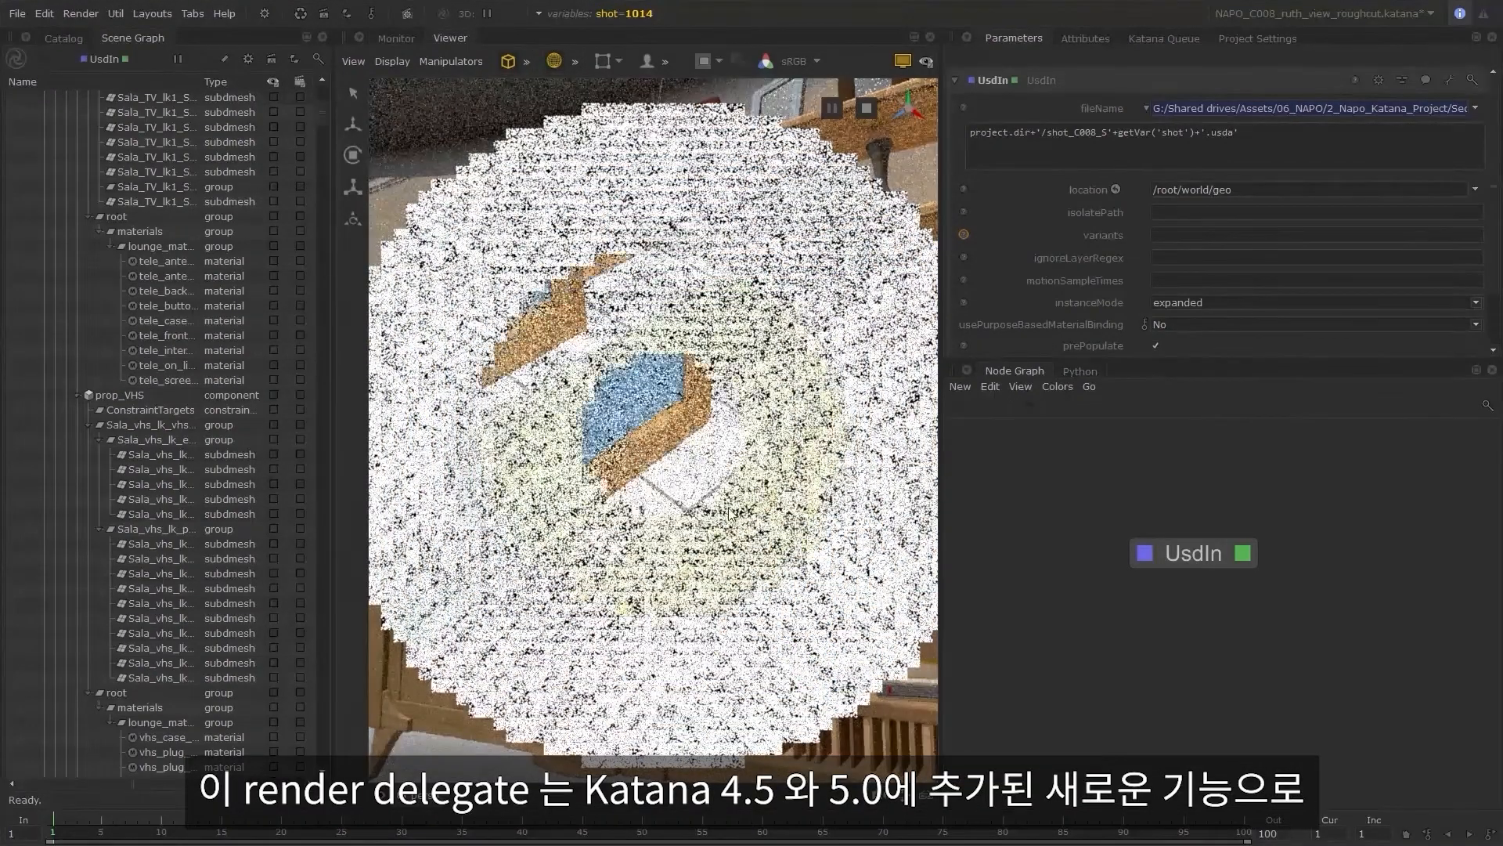
right_click_drag(728, 513, 771, 544, "alt")
right_click_drag(646, 455, 819, 579, "alt")
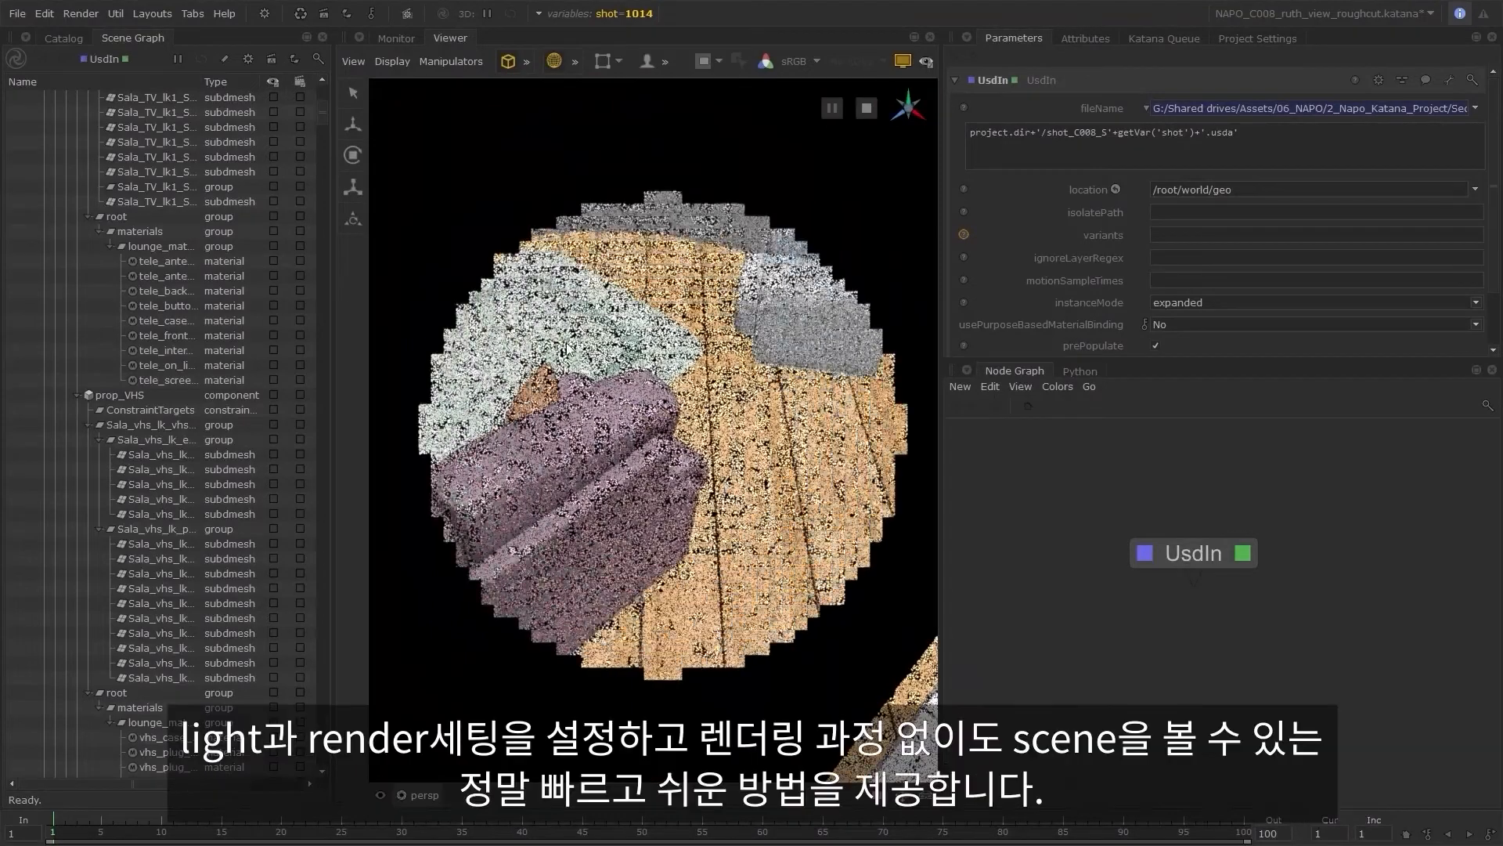
middle_click_drag(547, 338, 601, 384, "alt")
left_click(602, 384)
right_click_drag(728, 368, 702, 404, "alt")
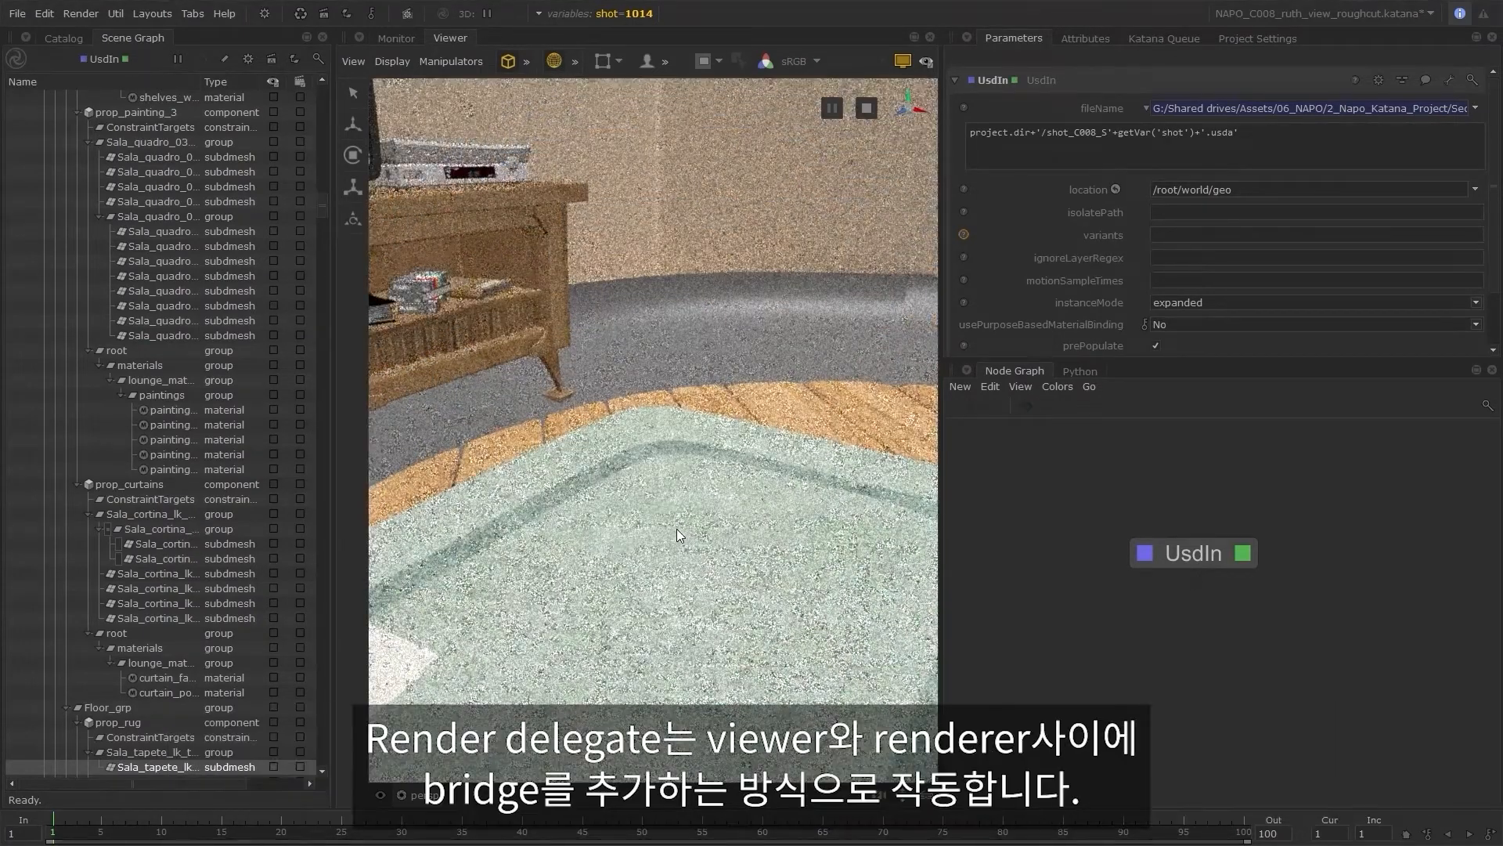
left_click_drag(670, 512, 550, 420, "alt")
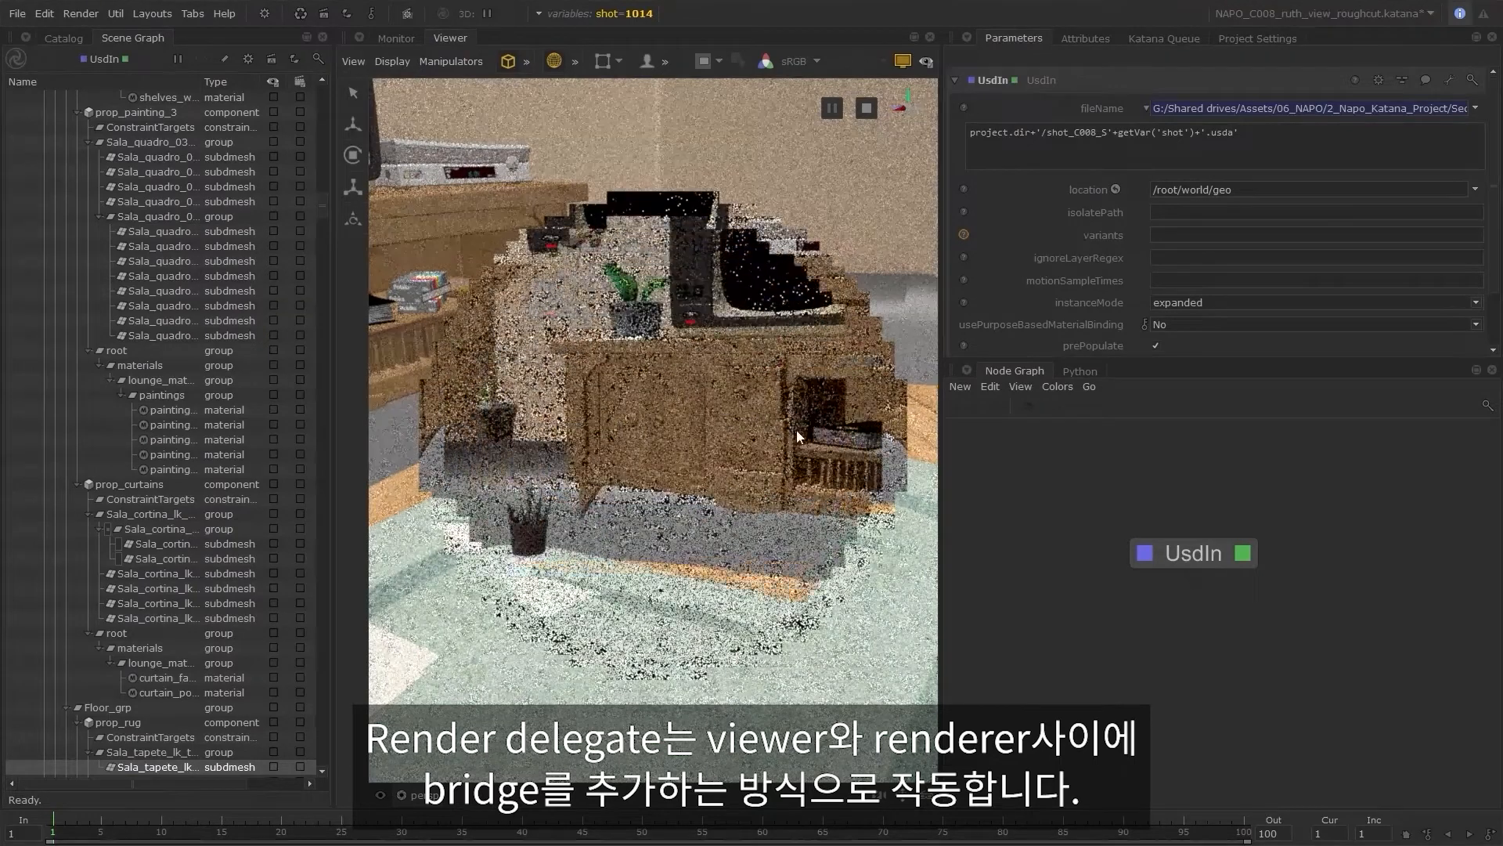
middle_click_drag(796, 430, 758, 494, "alt")
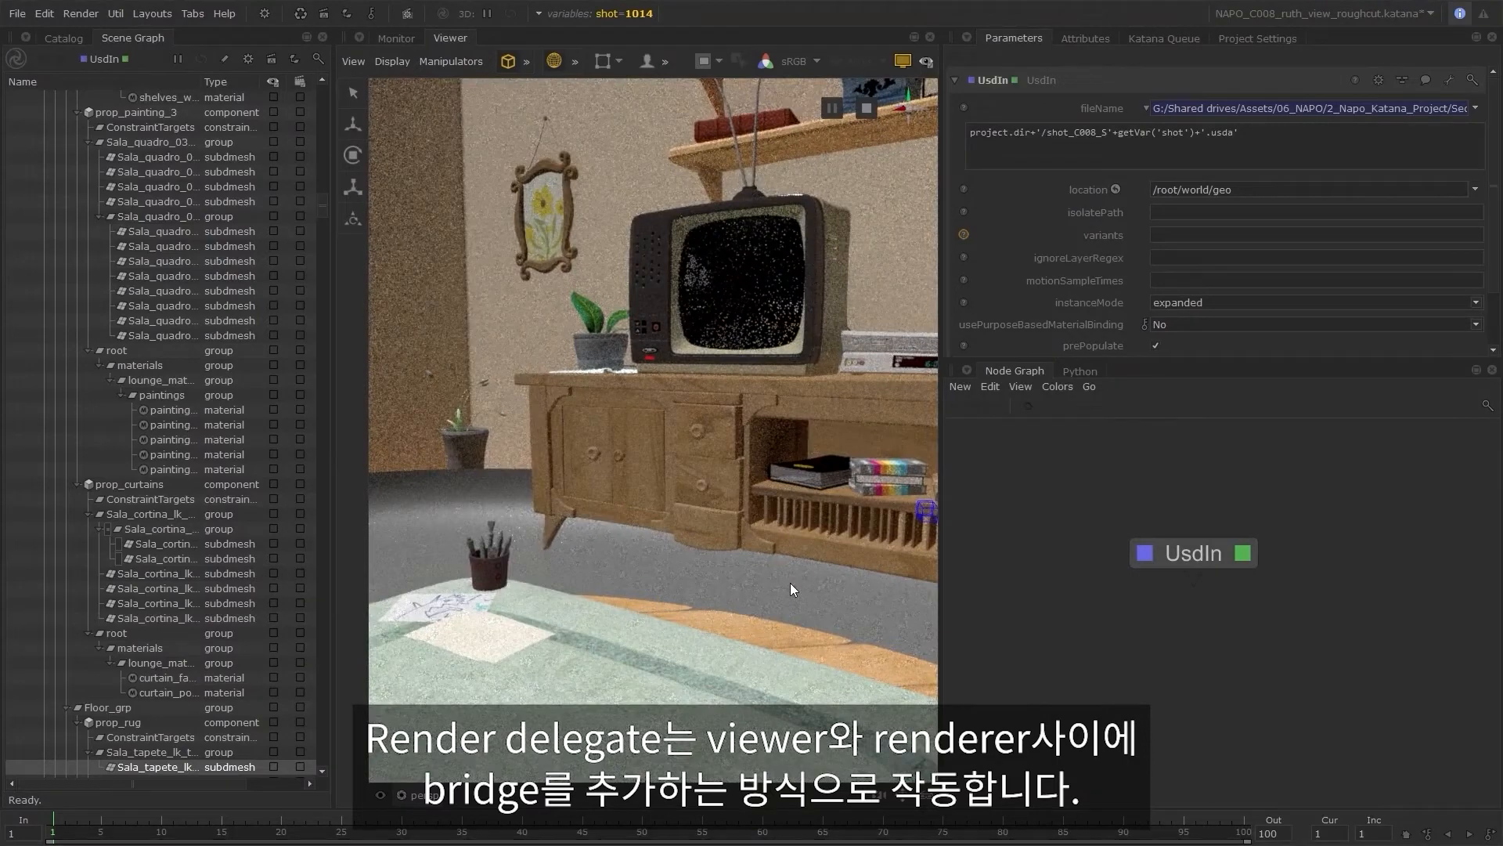
- Restore Basic Material display with the GL render delegate, and return the viewer to the shot camera at /root/world/geo/cam/camera
left_click(396, 61)
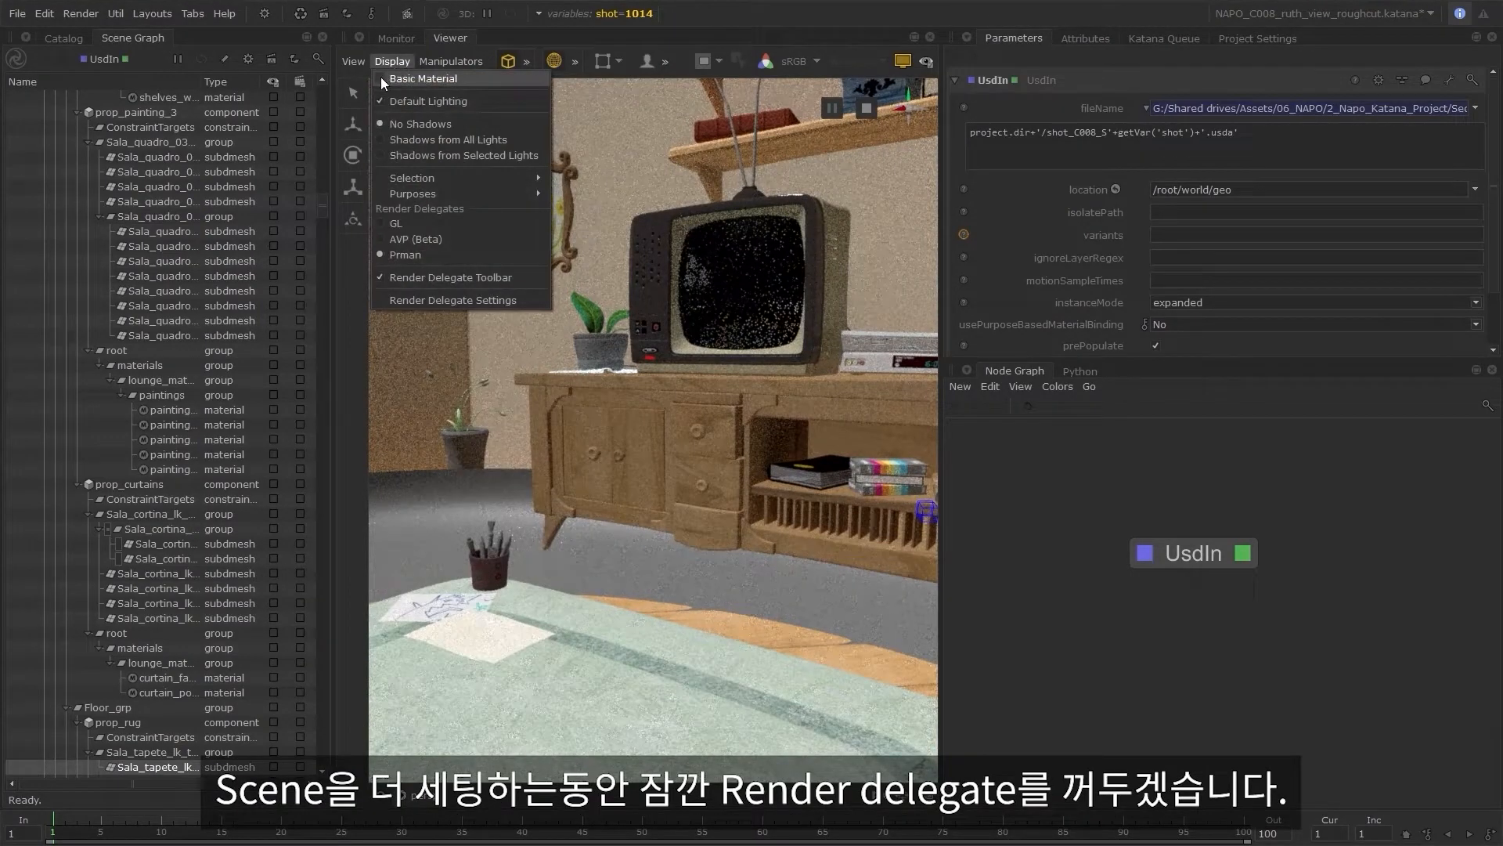
left_click(380, 78)
left_click(393, 62)
left_click(380, 225)
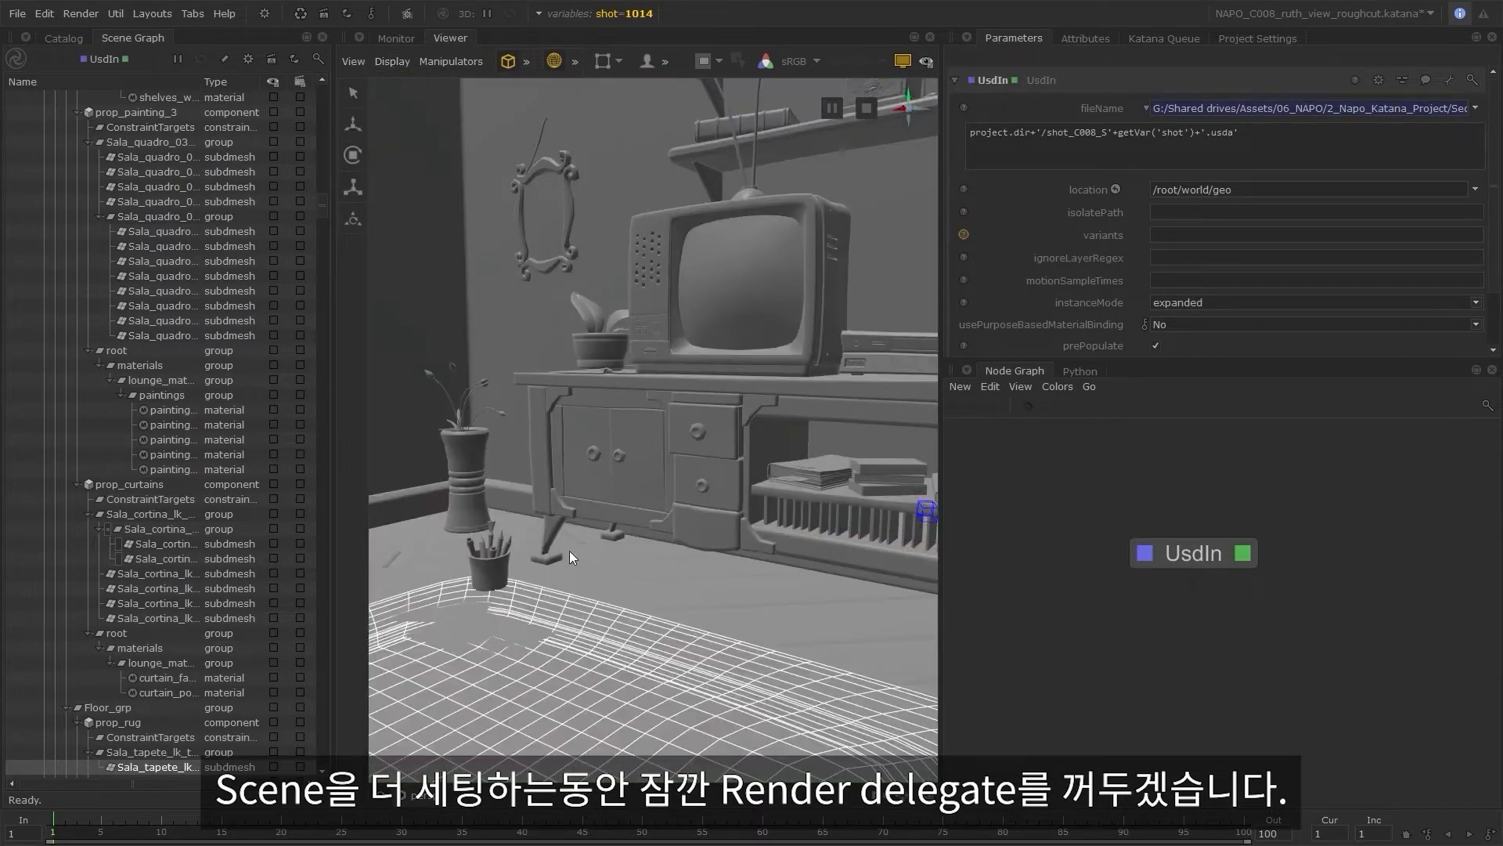
left_click_drag(323, 206, 335, 804)
left_click(162, 754)
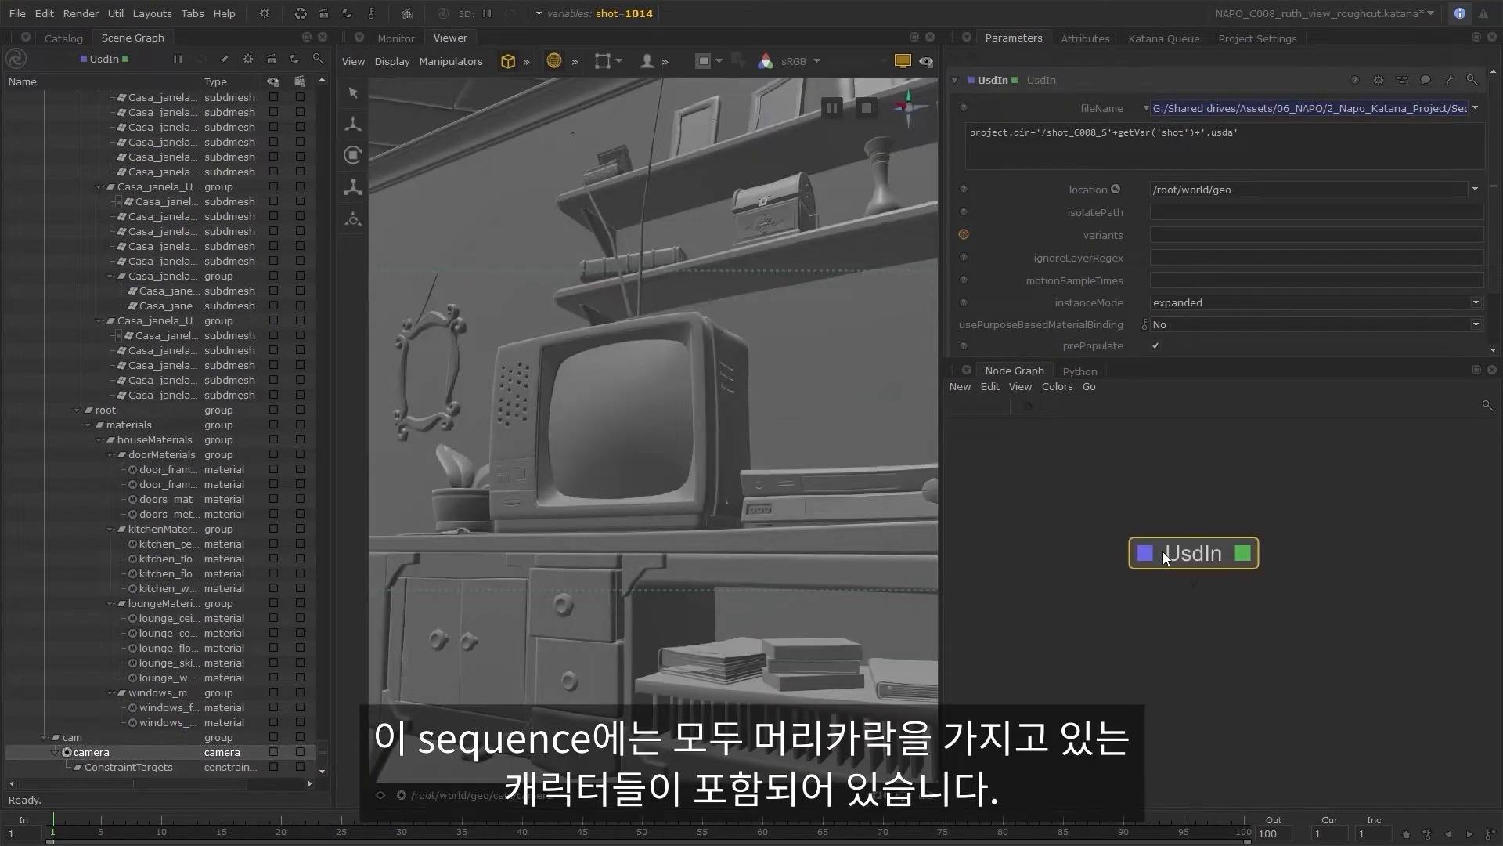
- Reposition the UsdIn node, set the shot variable to 1010, and move the timeline to frame 51
left_click_drag(1163, 552, 1097, 523)
left_click(705, 12)
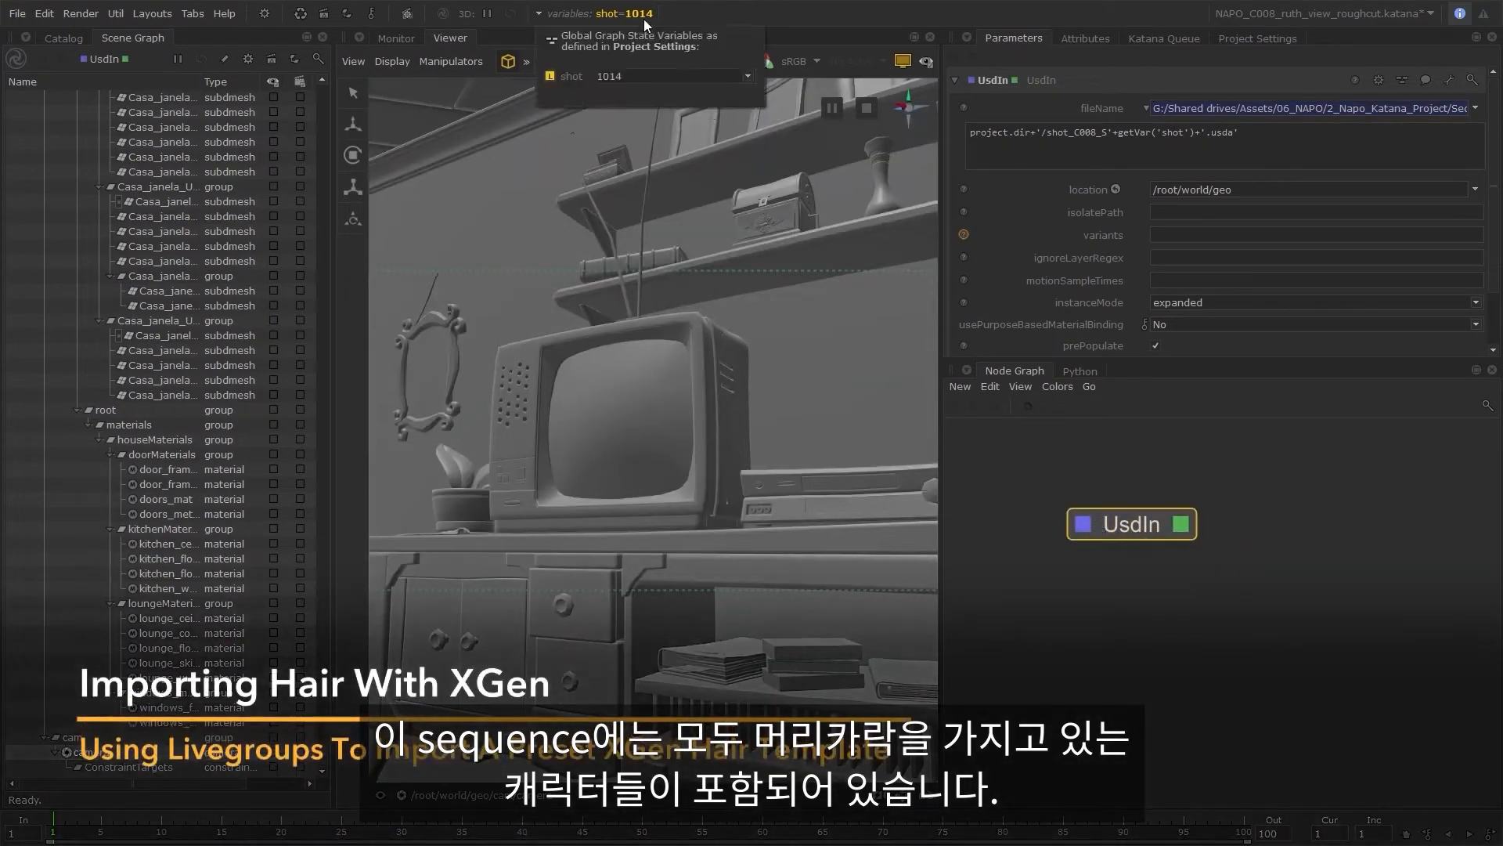
left_click(682, 75)
left_click(613, 86)
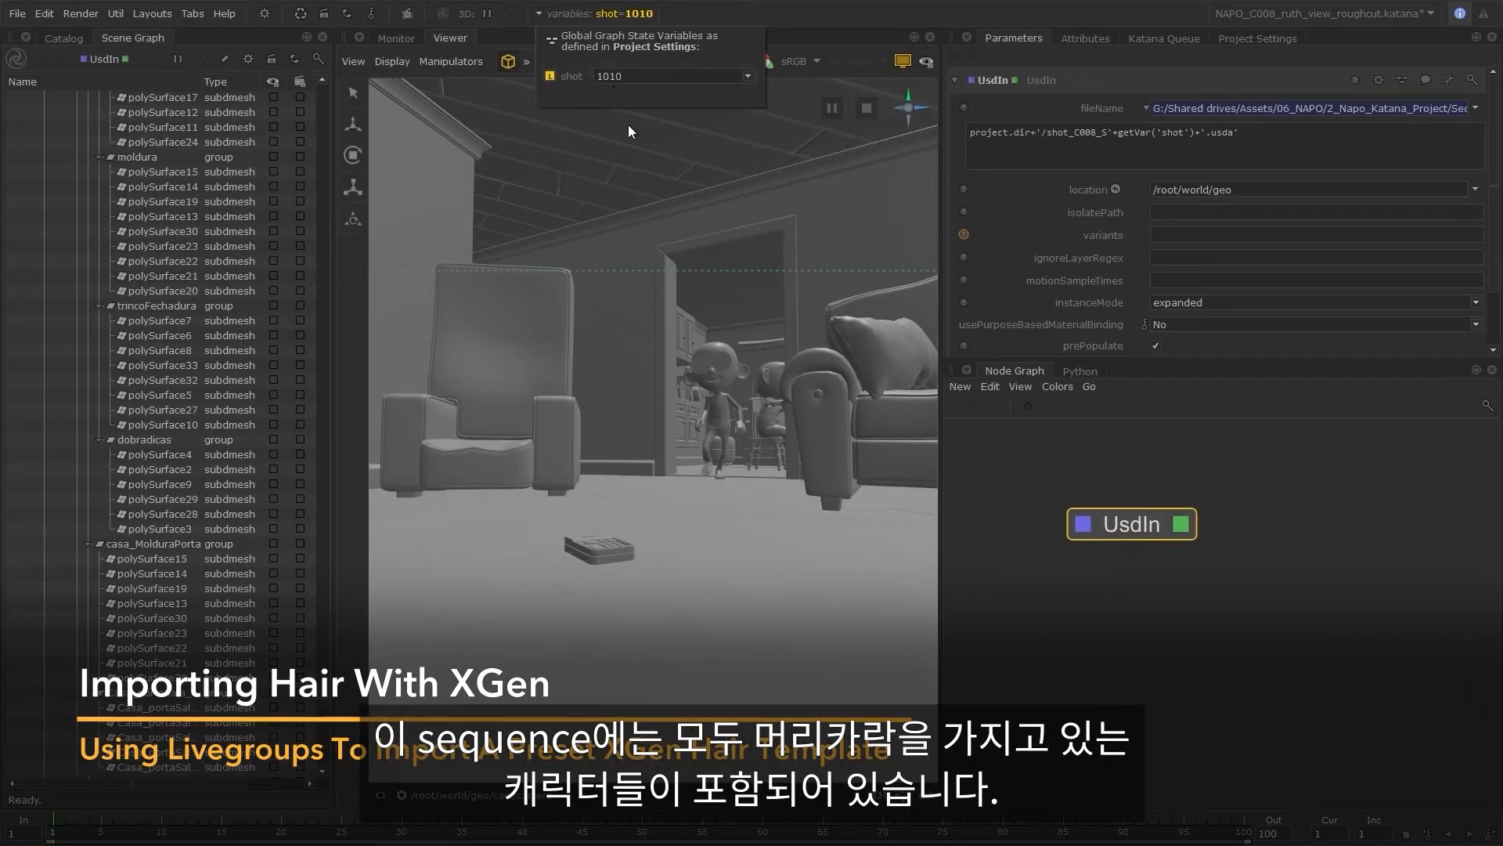
left_click_drag(409, 828, 656, 837)
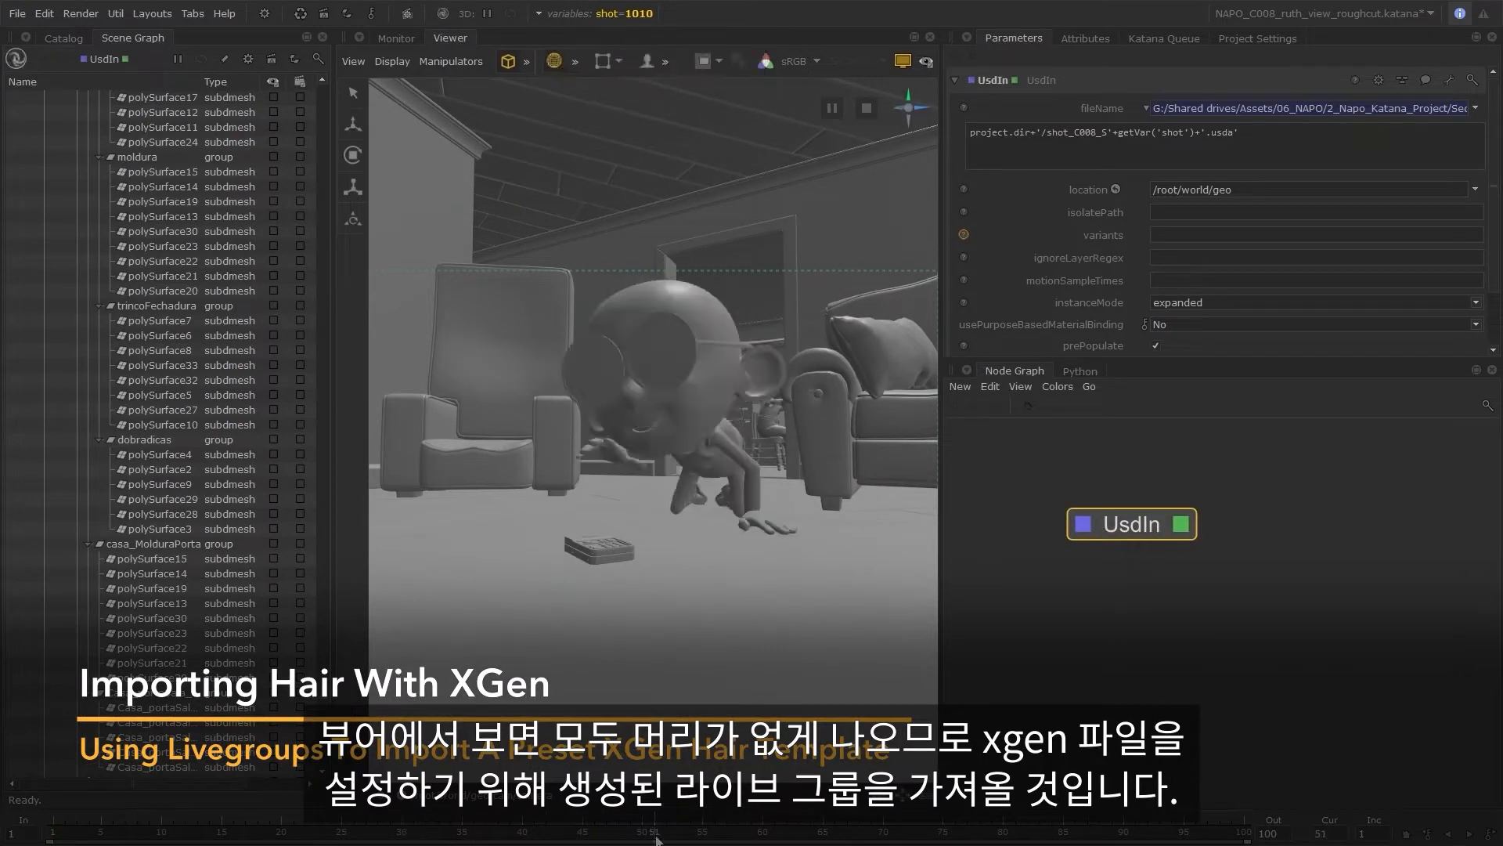
left_click(1256, 575)
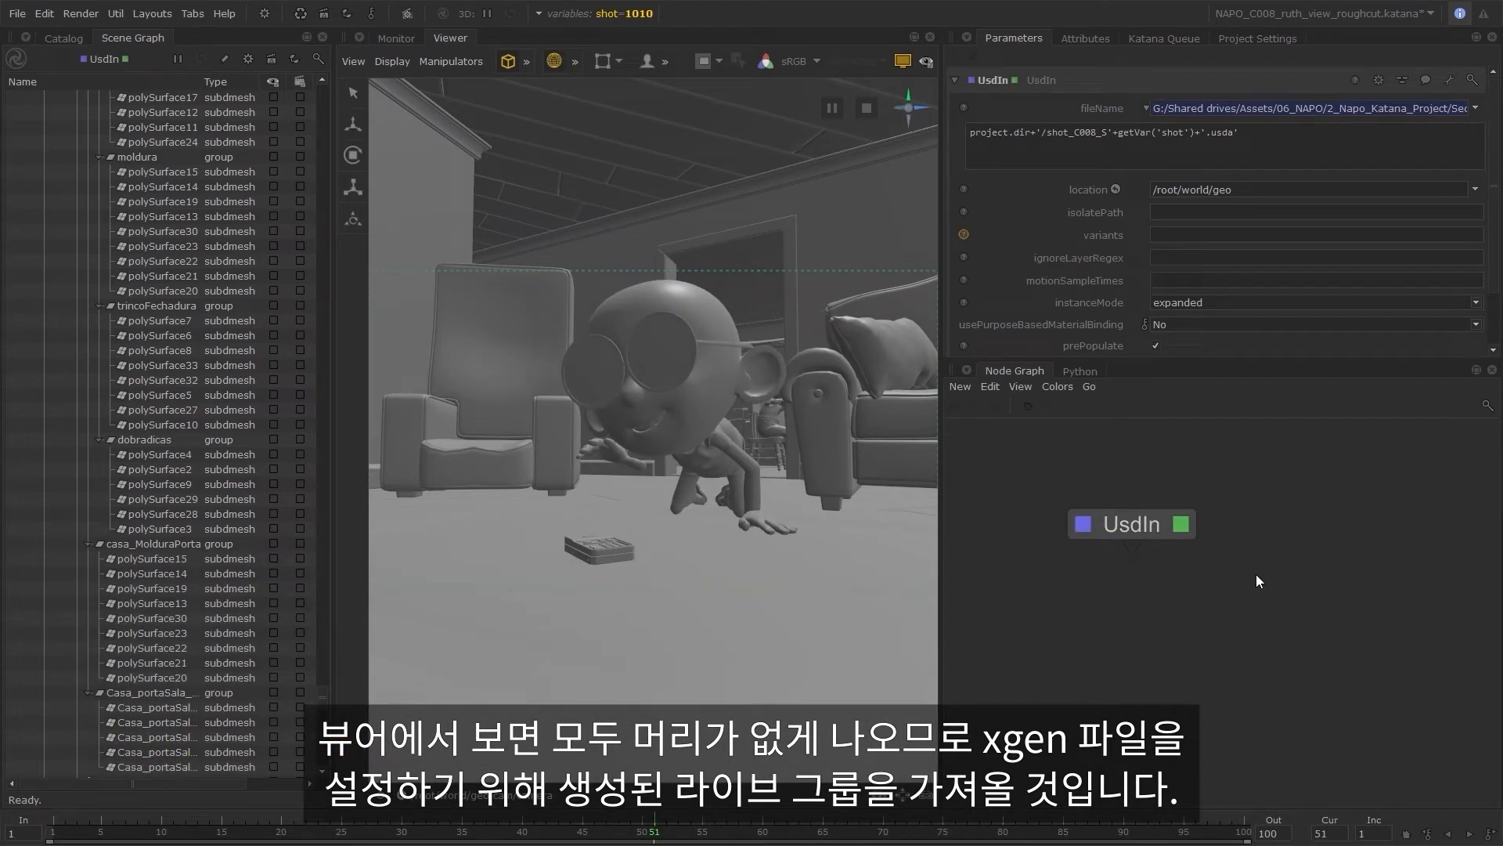
- Import groom.livegroup from the Sequence_08/livegroups folder as a LiveGroup
left_click(17, 13)
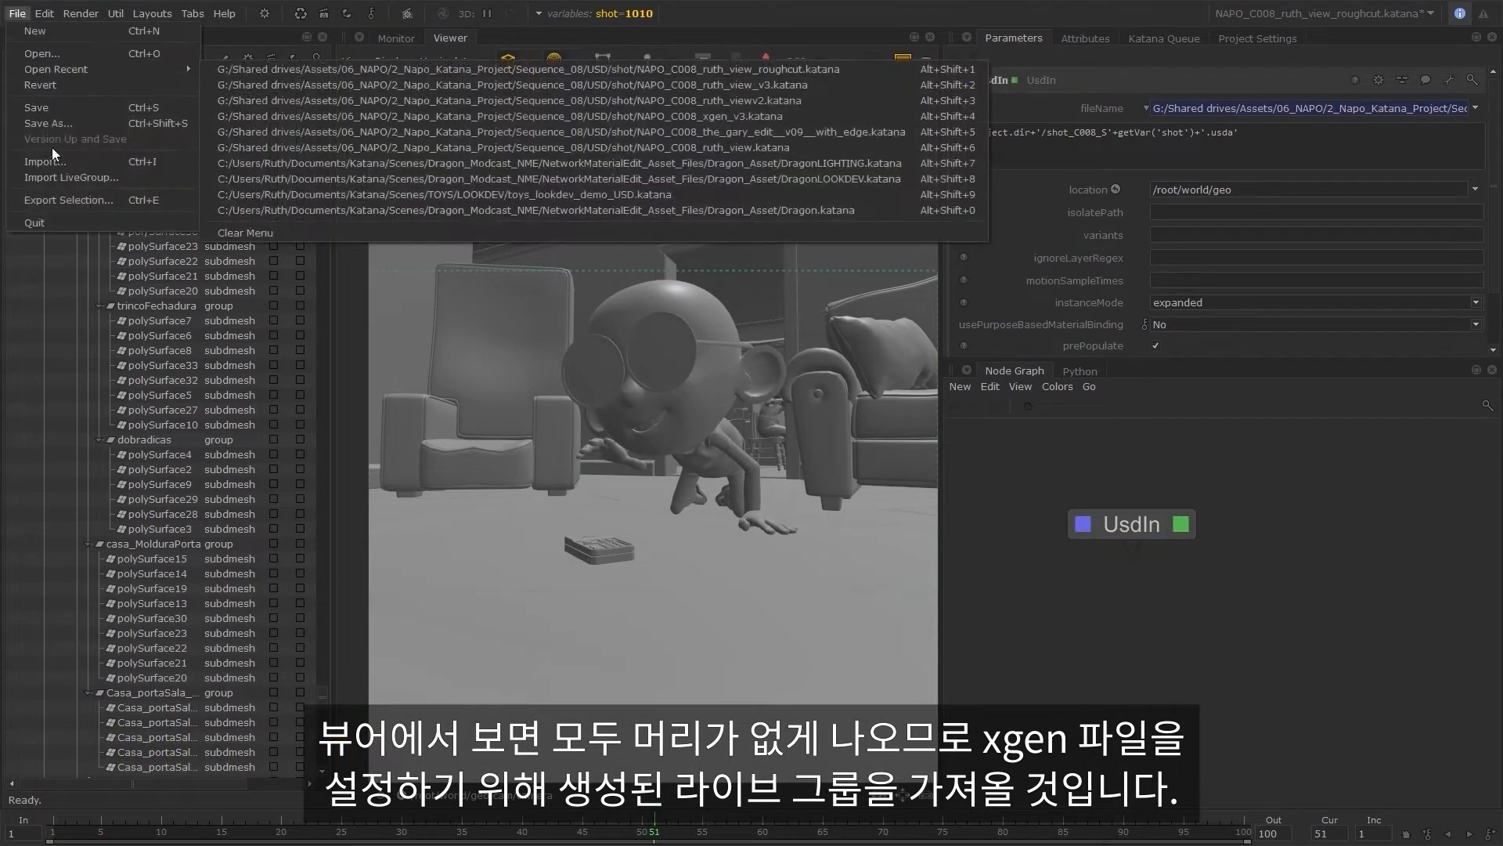
left_click(64, 172)
left_click(416, 274)
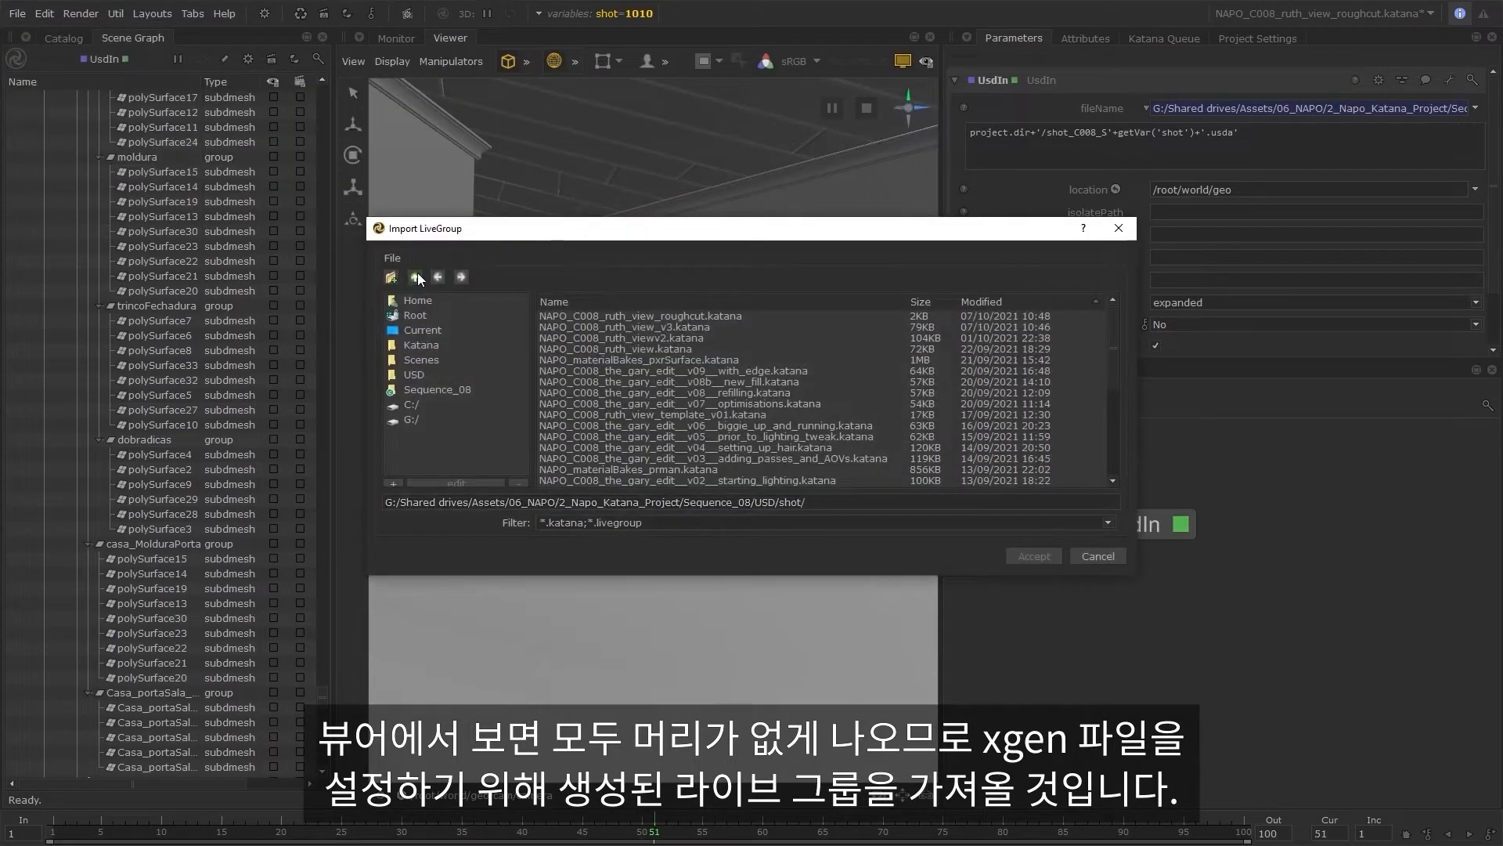
left_click(416, 274)
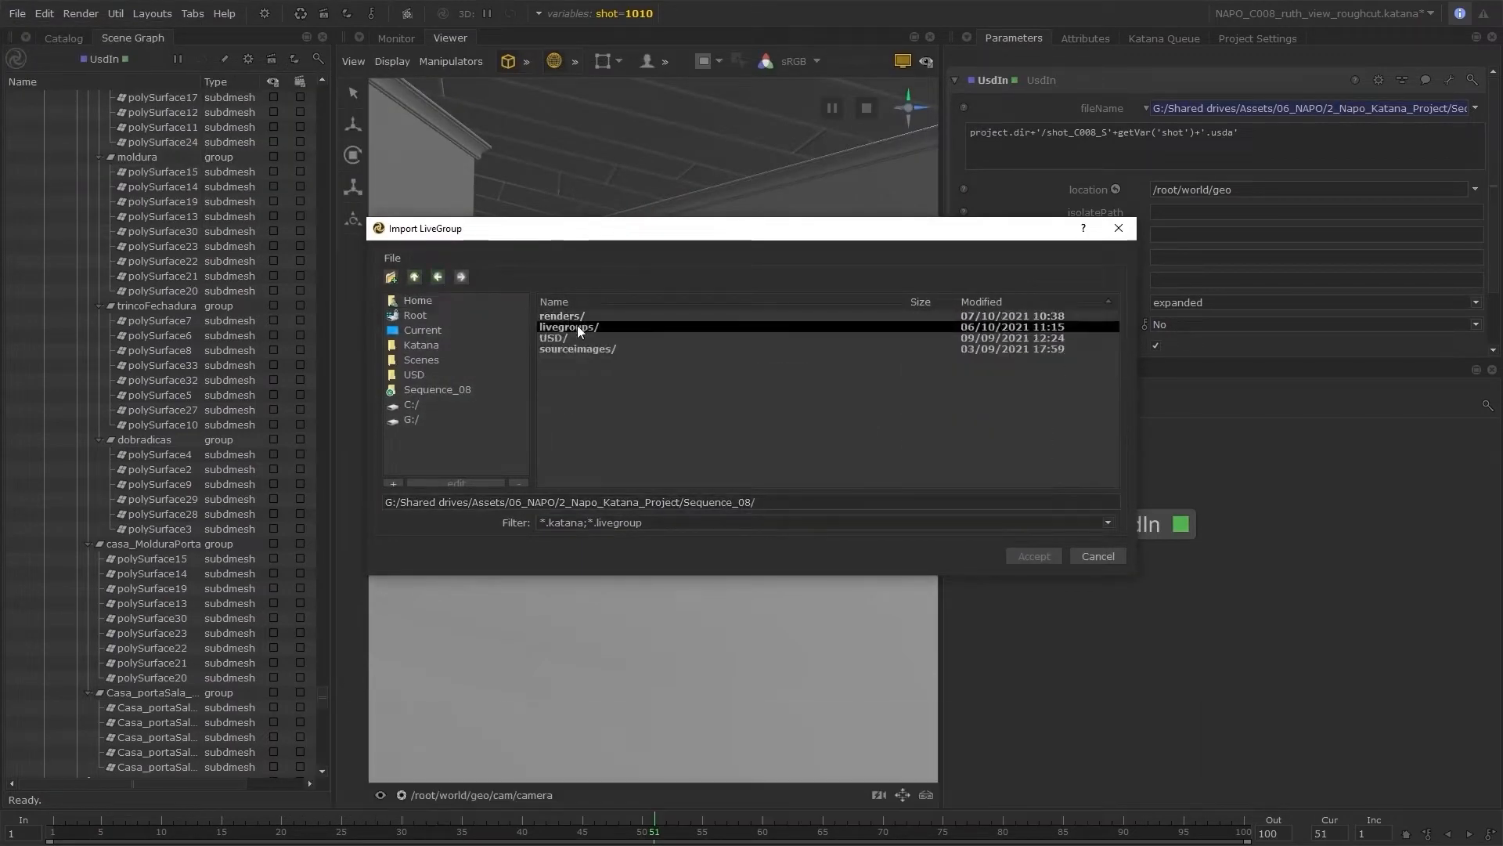
double_click(576, 326)
left_click(612, 317)
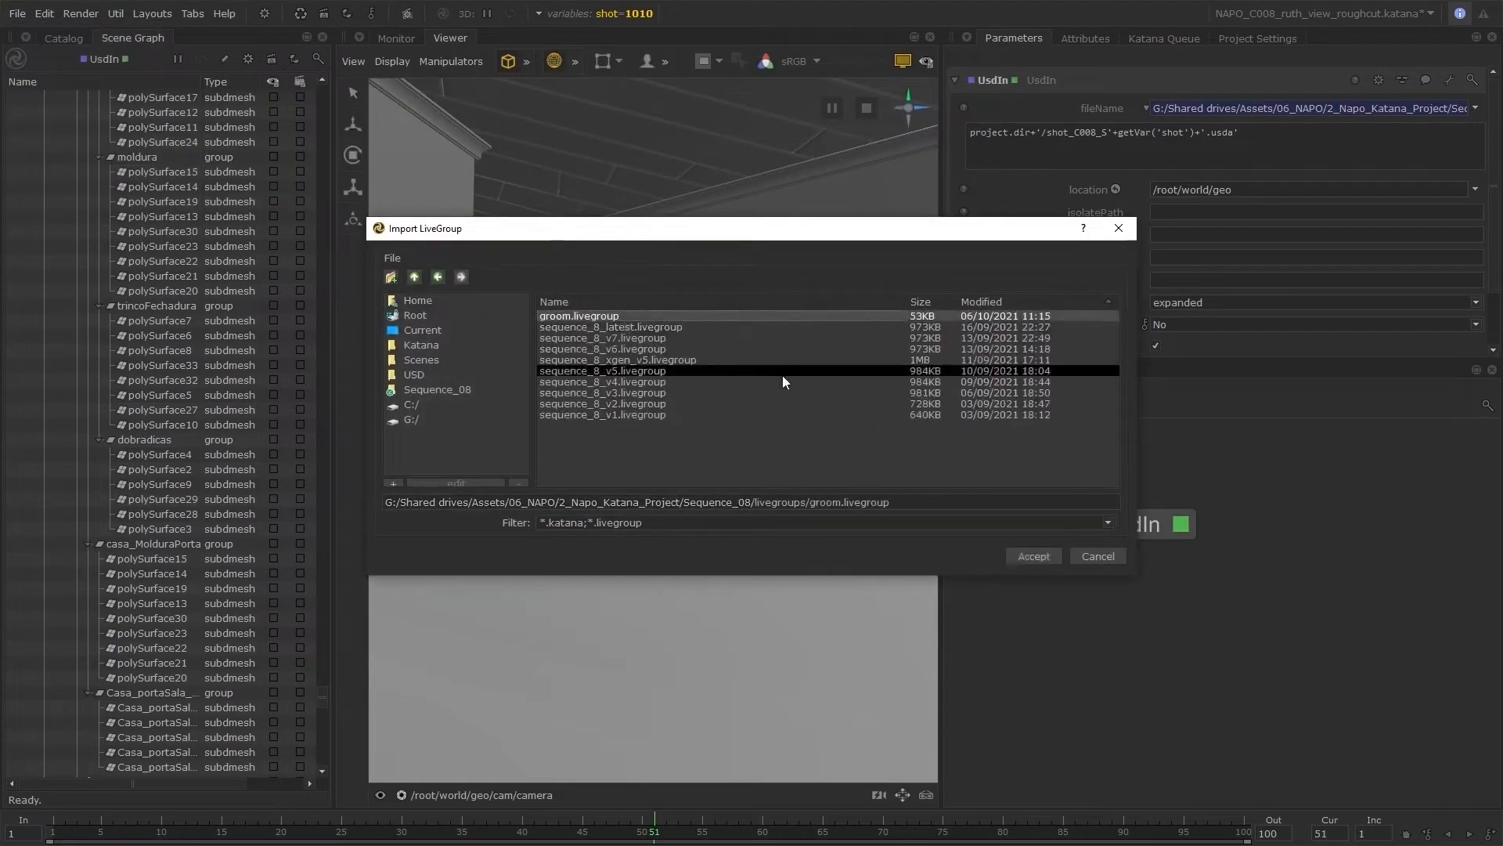
left_click(1051, 557)
- Combine the UsdIn and groom nodes with a Merge node placed below them, and view the scene from it
left_click_drag(1165, 576, 1257, 659)
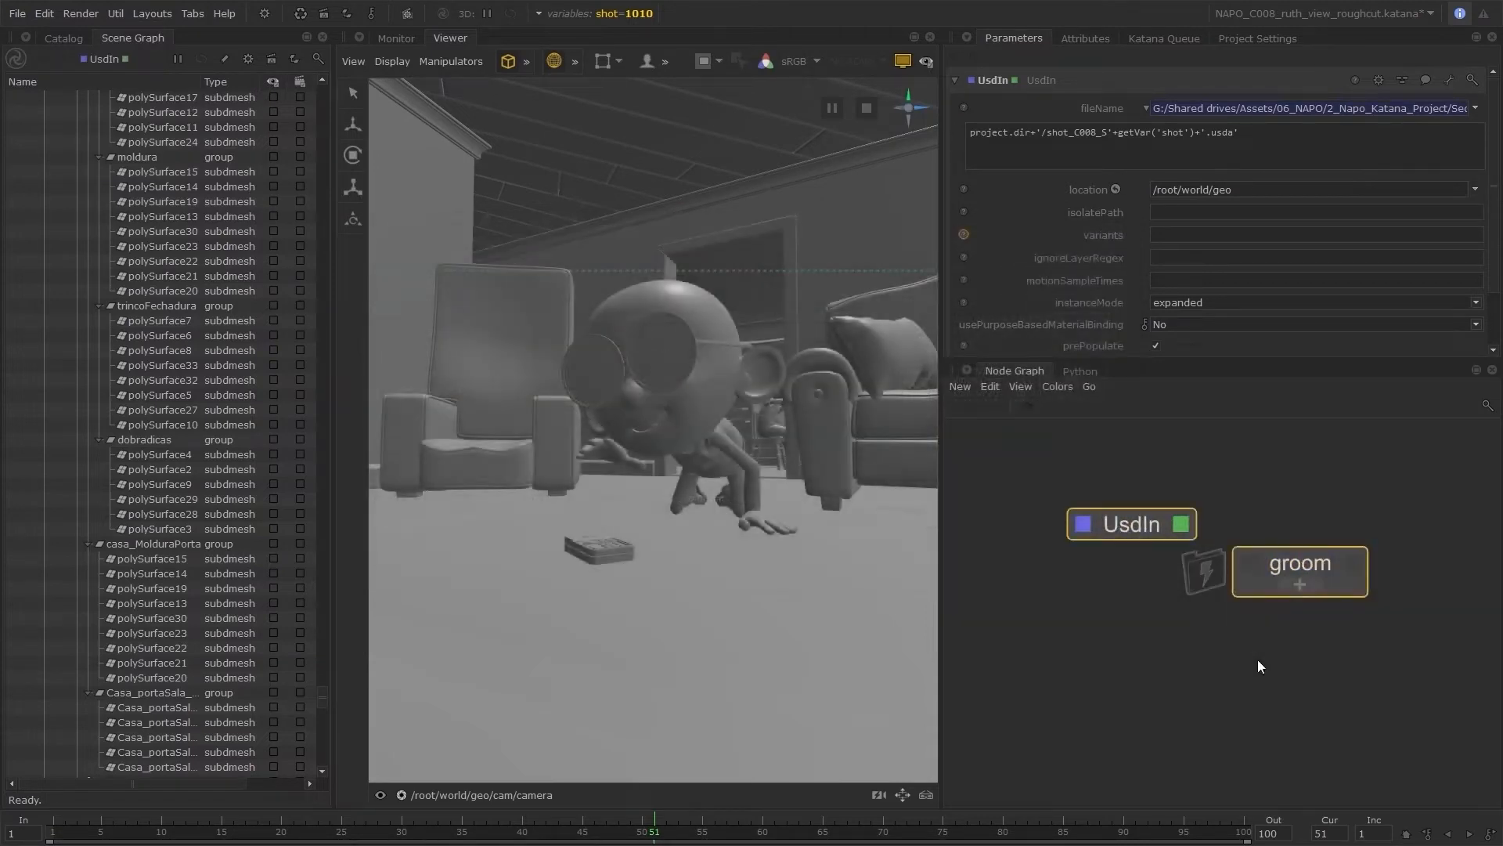
key("m")
key("e")
key("v")
left_click_drag(1233, 728, 1189, 703)
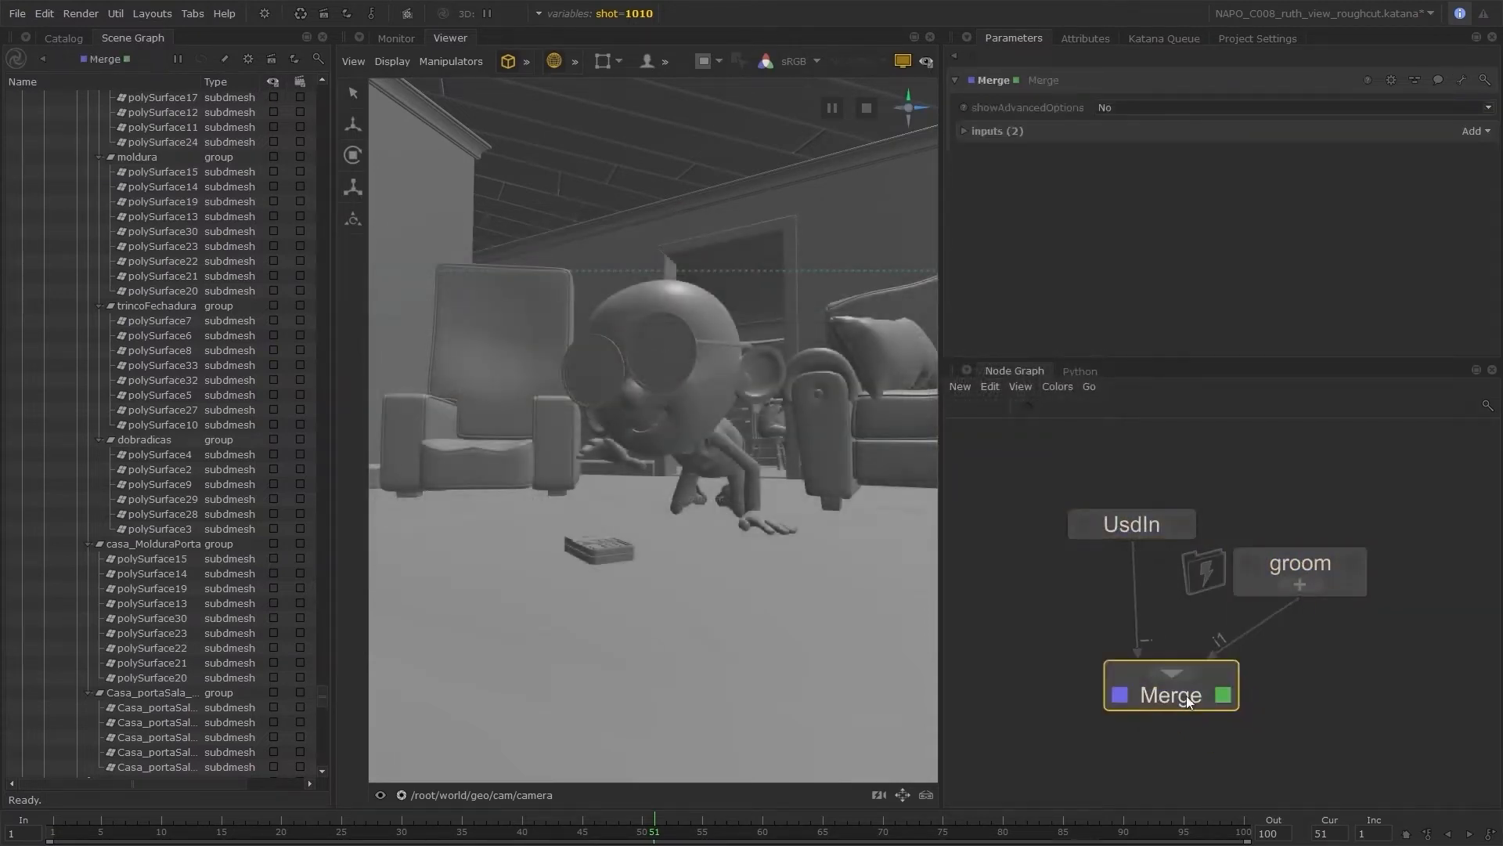
left_click_drag(1292, 557, 1314, 549)
- Examine the xgenPath, opArgs and cameraAttributes nodes of VEG__groom_Joao inside the groom LiveGroup, and collapse the groups
left_click(1332, 574)
middle_click_drag(1167, 588, 1010, 585)
left_click(1207, 500)
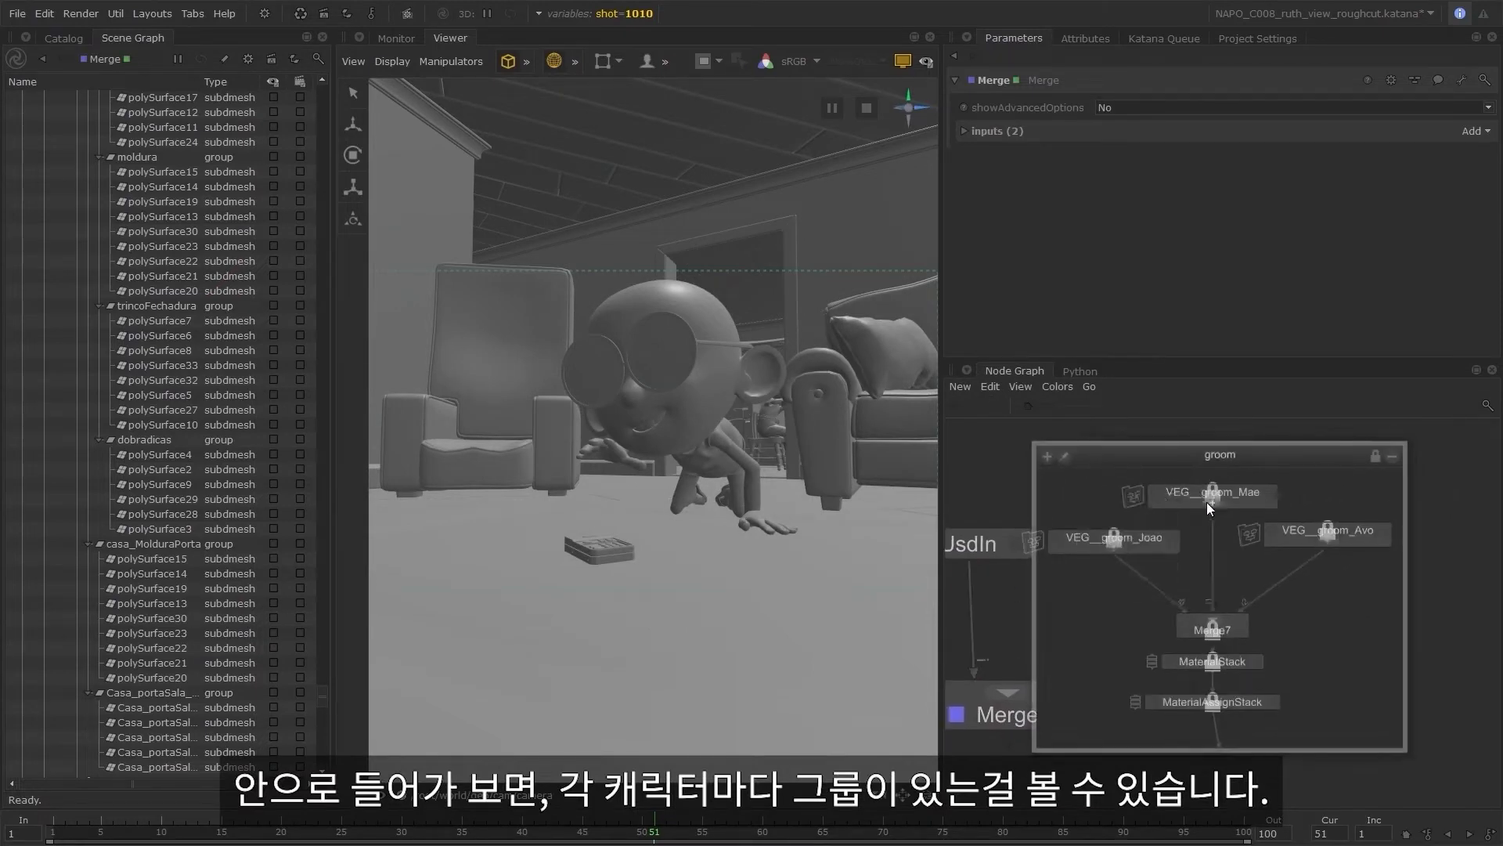
left_click(1120, 551)
scroll(1131, 535, "up", 4)
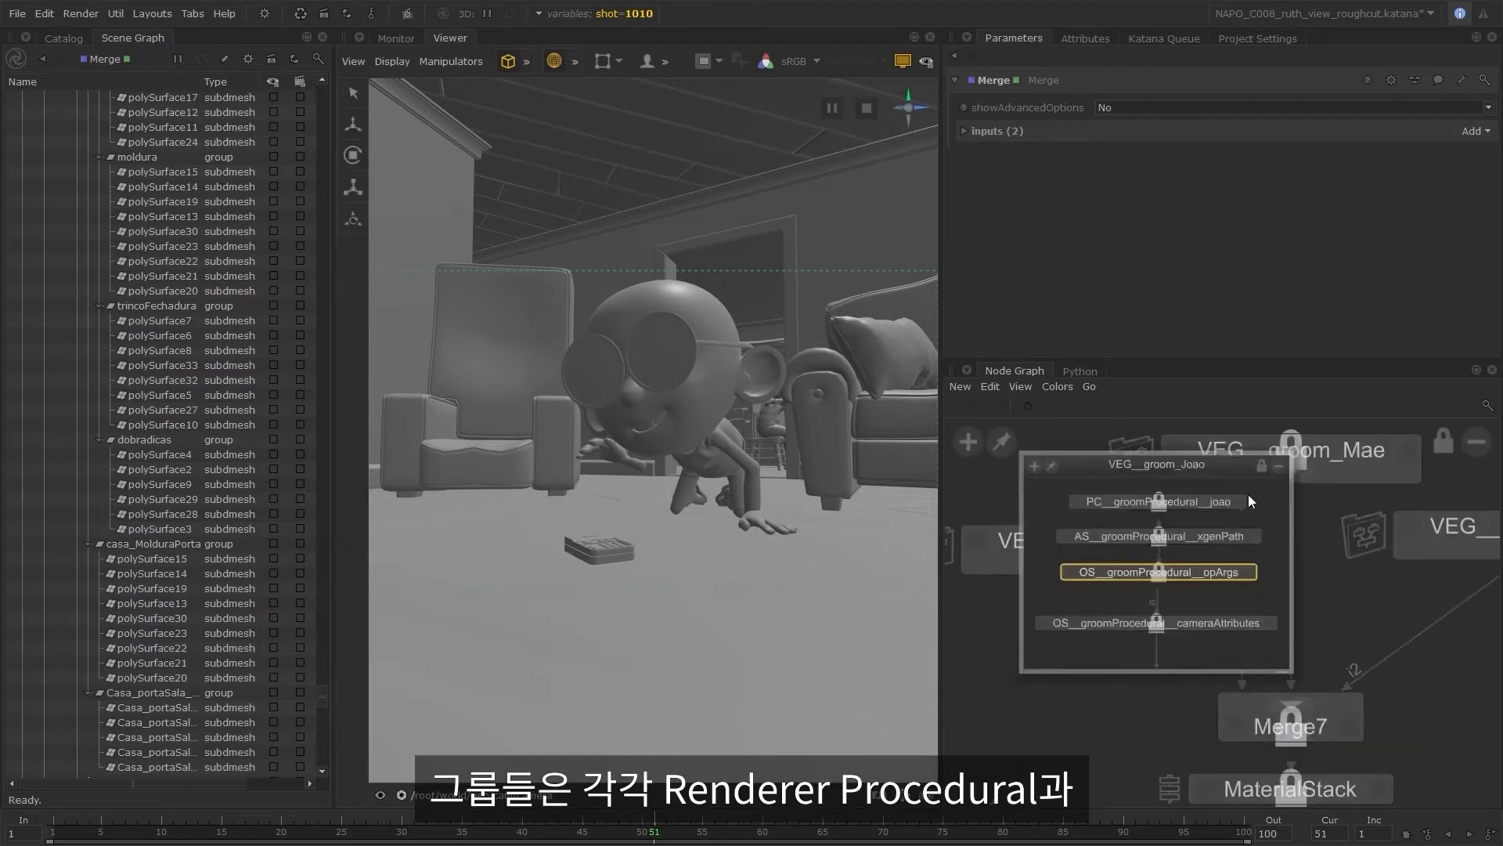
left_click(1240, 502)
left_click(1254, 537)
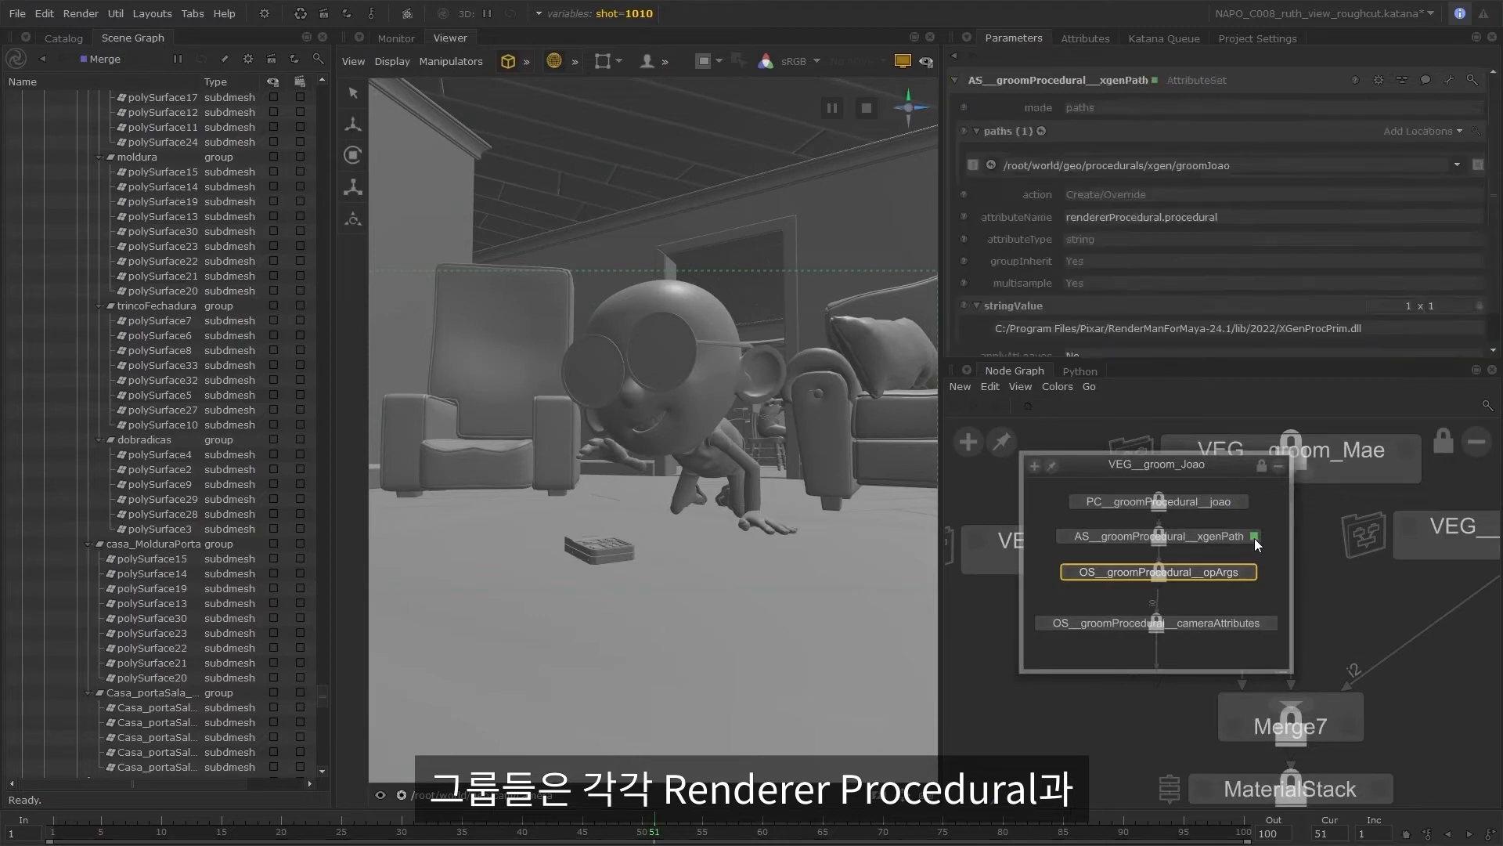
left_click(1250, 572)
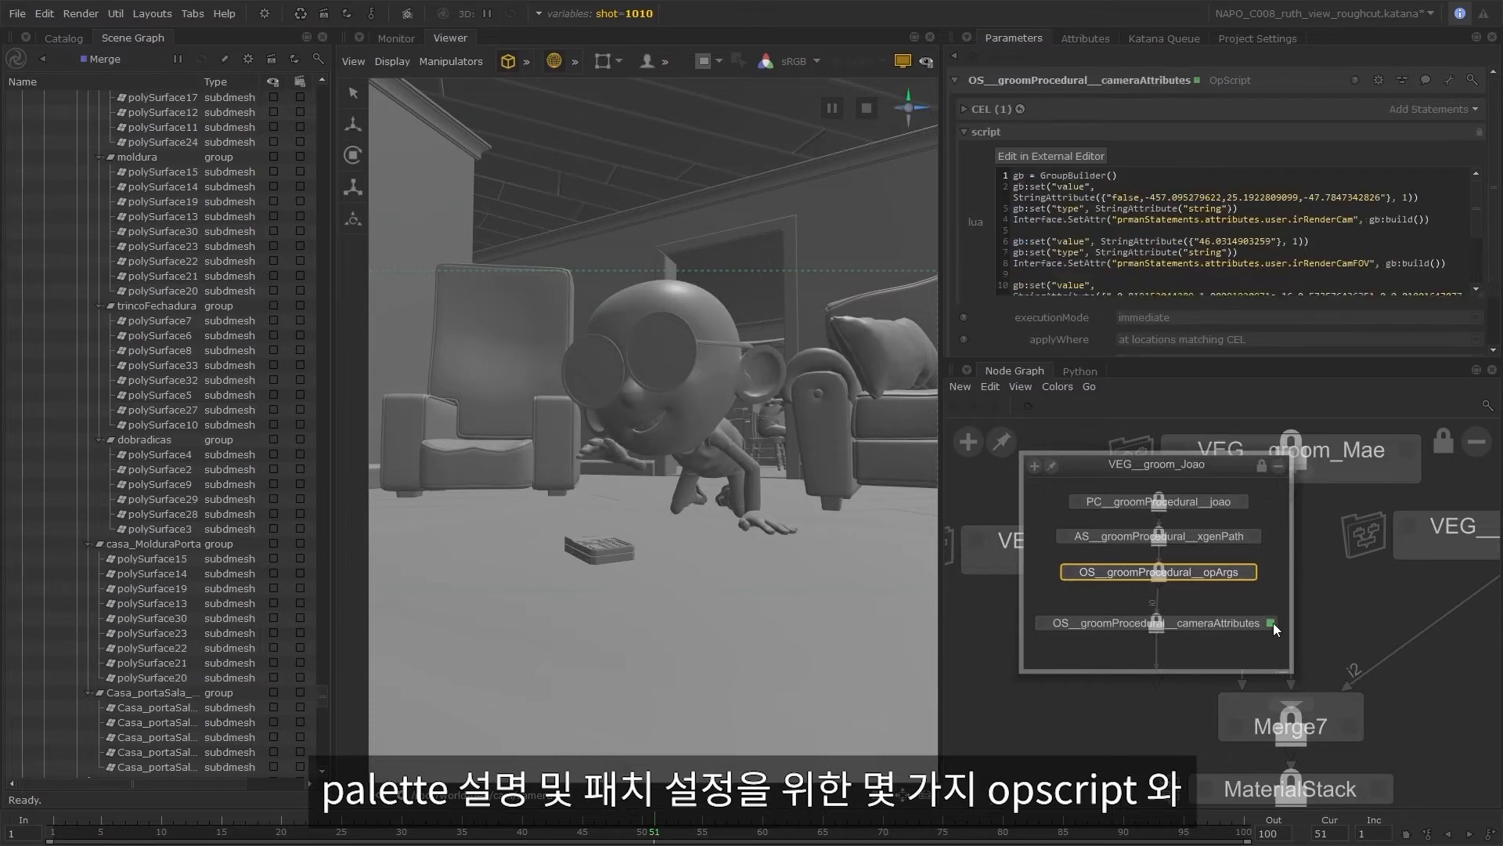
left_click(1278, 466)
scroll(1302, 504, "down", 5)
left_click(1393, 476)
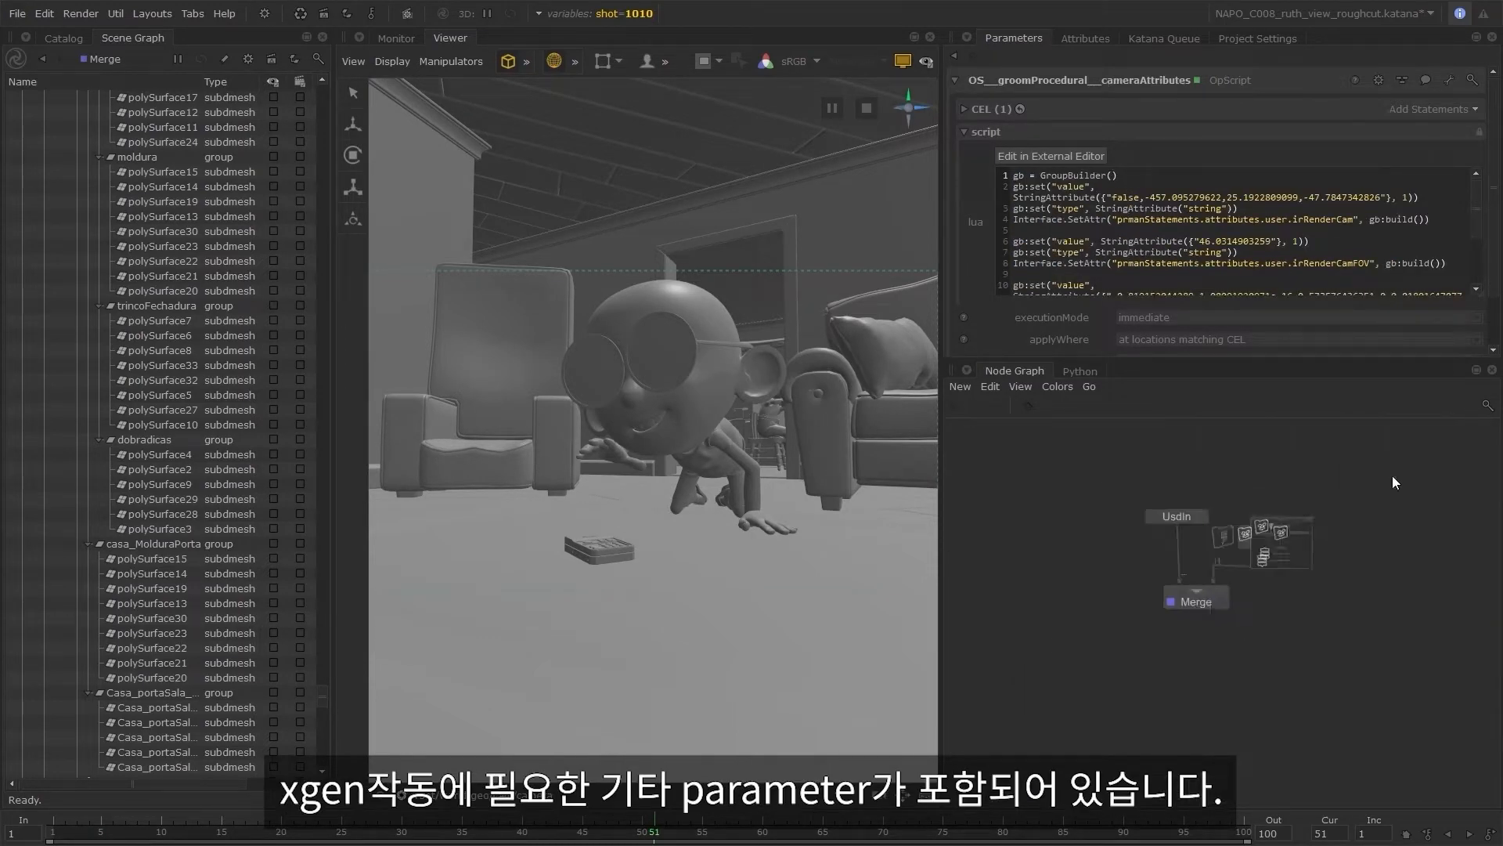
- Add a PrmanCameraSettings node below the Merge node and view the scene from it
scroll(1206, 596, "up", 4)
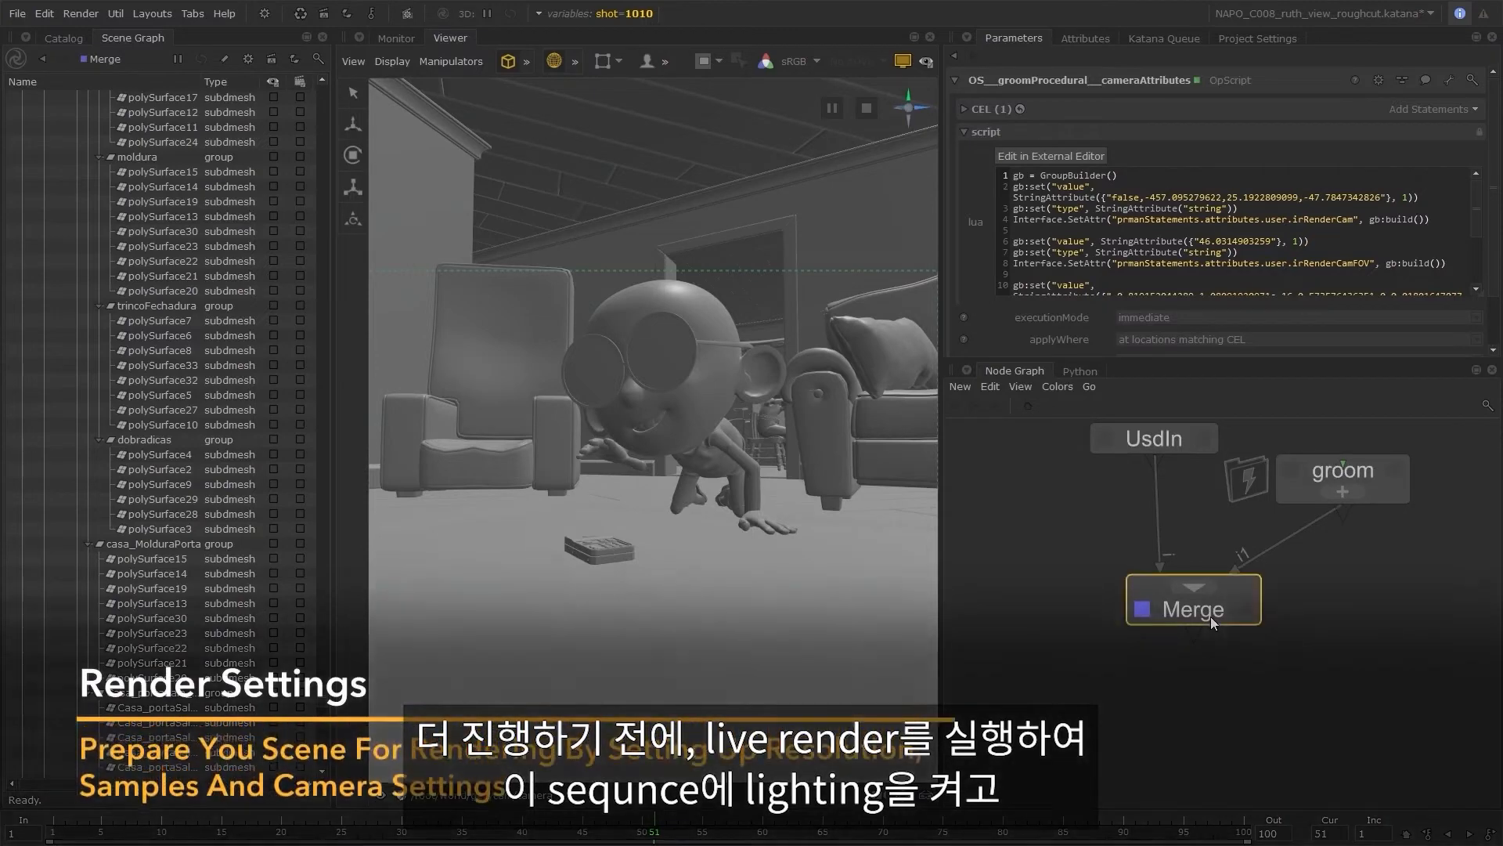
key("Tab")
type("prmanc")
key("Return")
key("v")
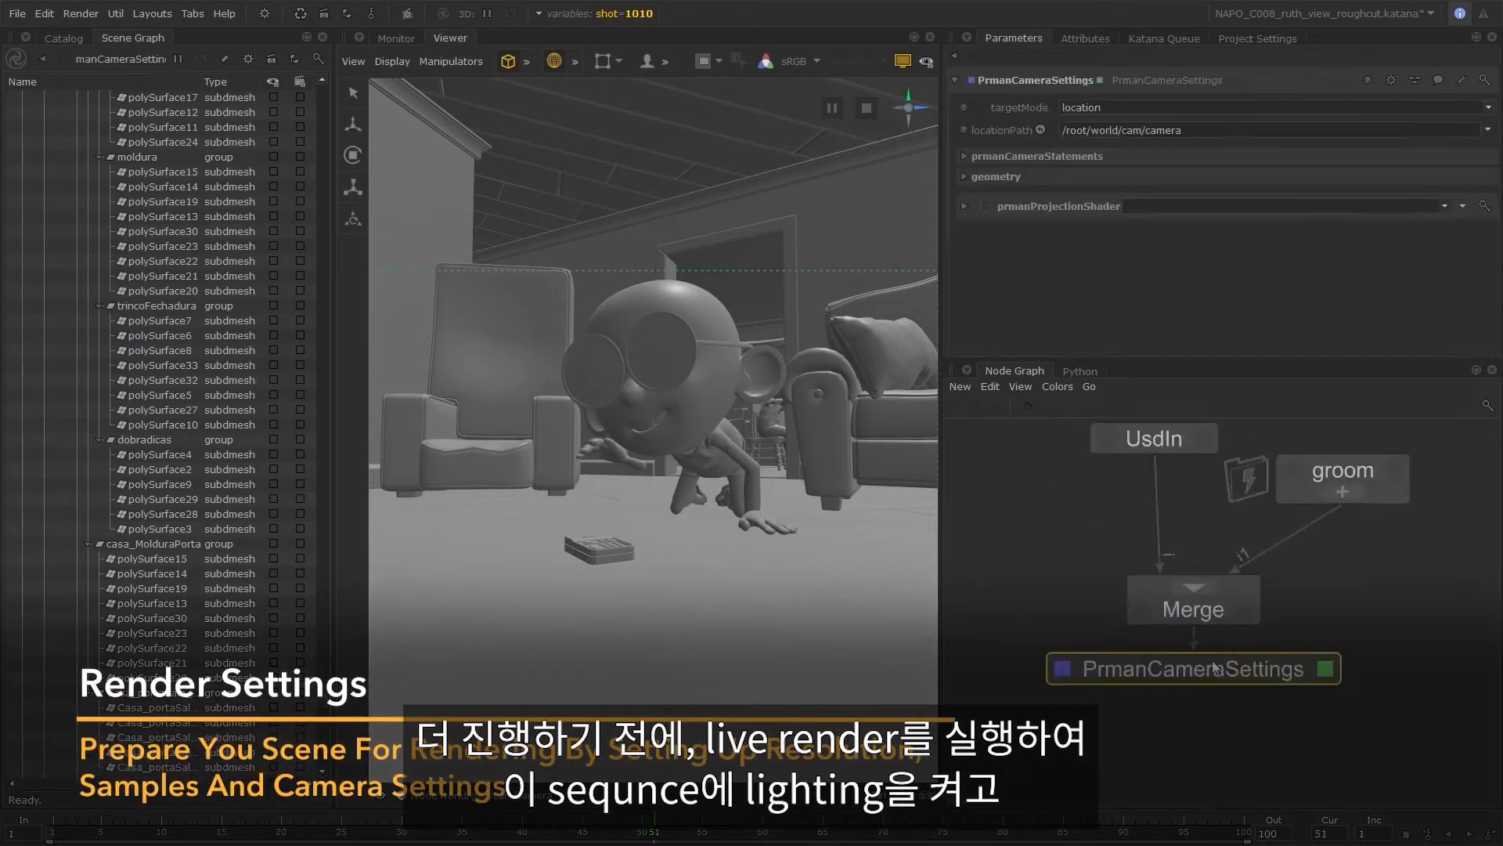
- Set the PrmanCameraSettings locationPath to /root/world/geo/cam/camera and its prmanProjectionShader to PxrCamera
mouse_move(322, 750)
left_mouse_down()
mouse_move(322, 737)
mouse_move(322, 758)
left_mouse_up()
middle_click_drag(91, 722, 1200, 132)
scroll(1200, 234, "down", 2)
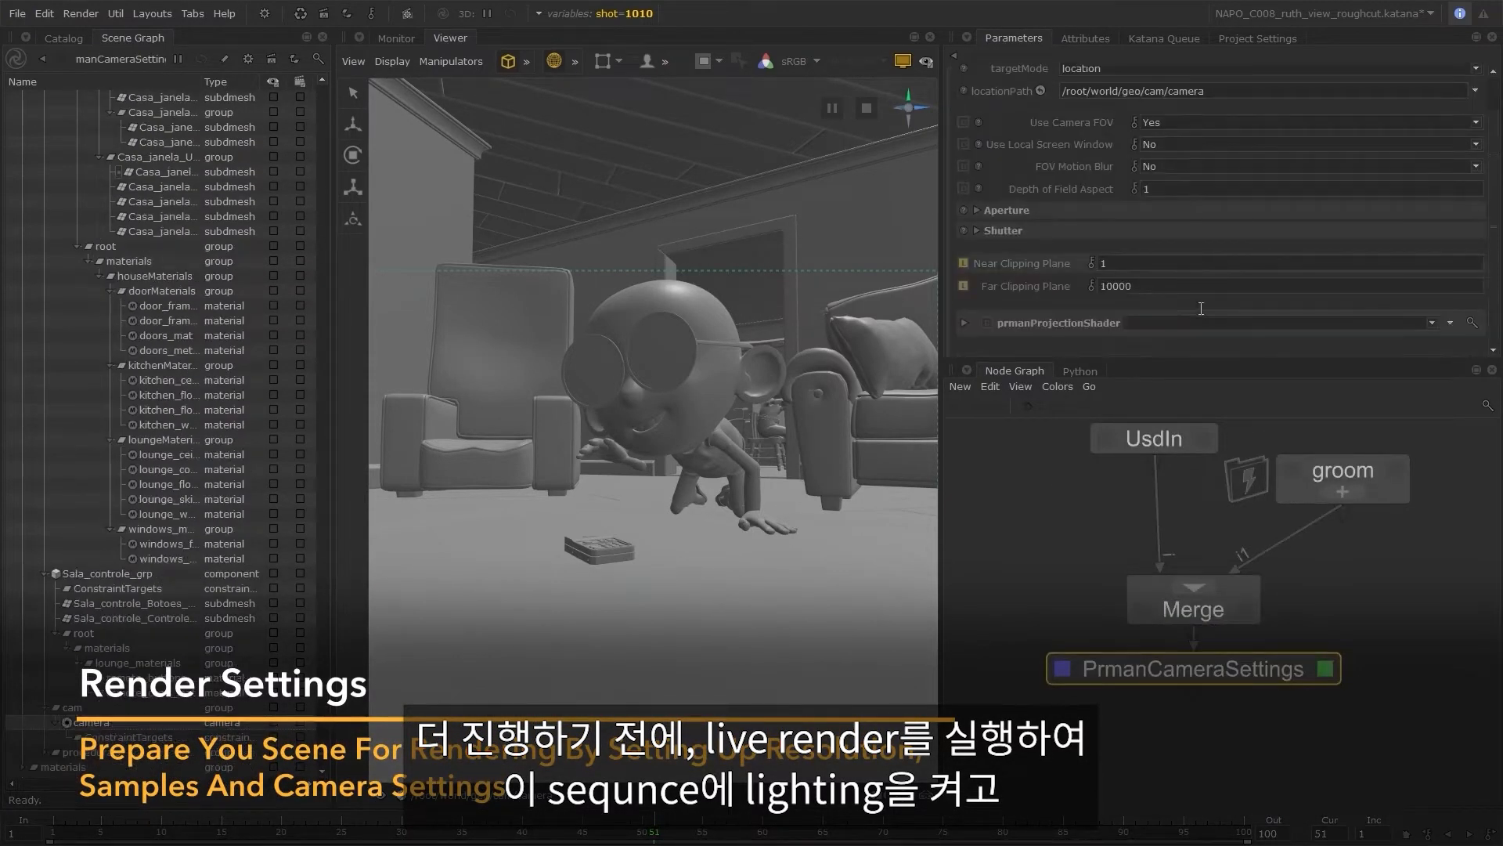
left_click(1432, 325)
left_click(1154, 386)
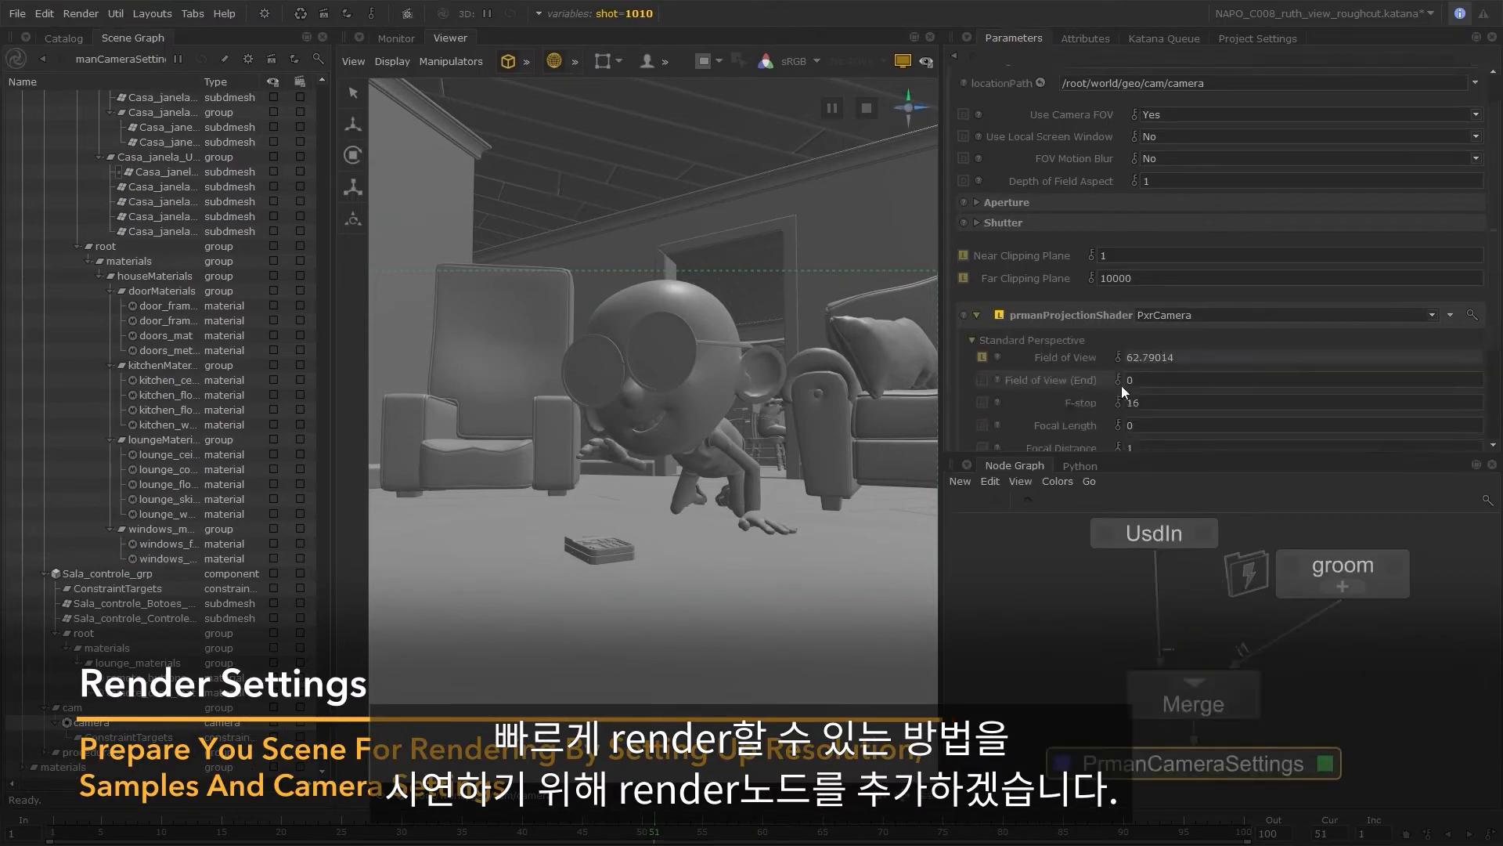
- Add a PrmanIntegratorSettings node below PrmanCameraSettings and open its parameters
scroll(1044, 400, "up", 2)
middle_click_drag(1383, 693, 1352, 539)
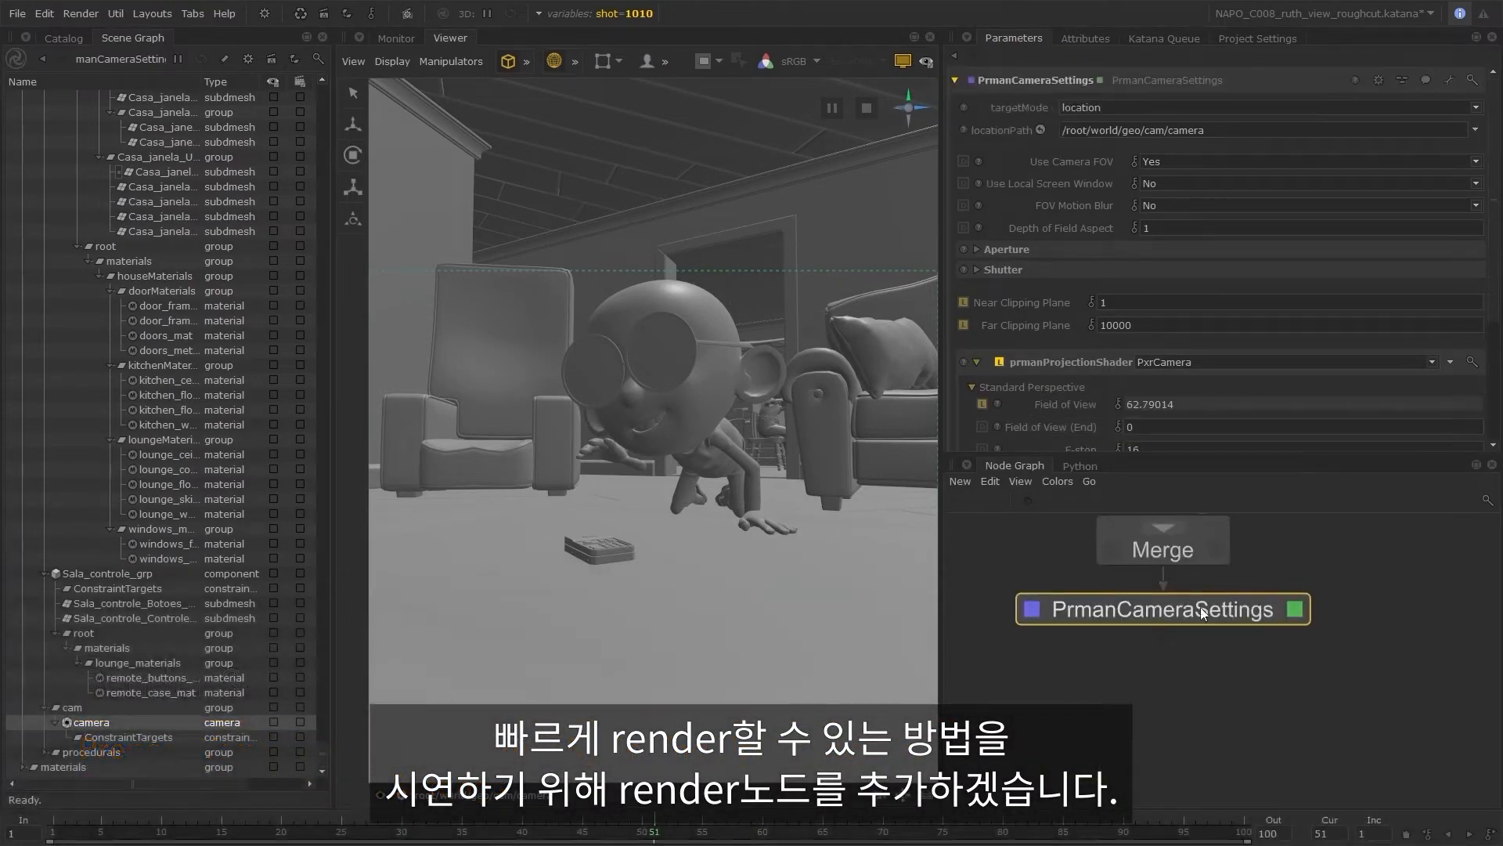
key("shift+p")
type("int")
key("Return")
key("e")
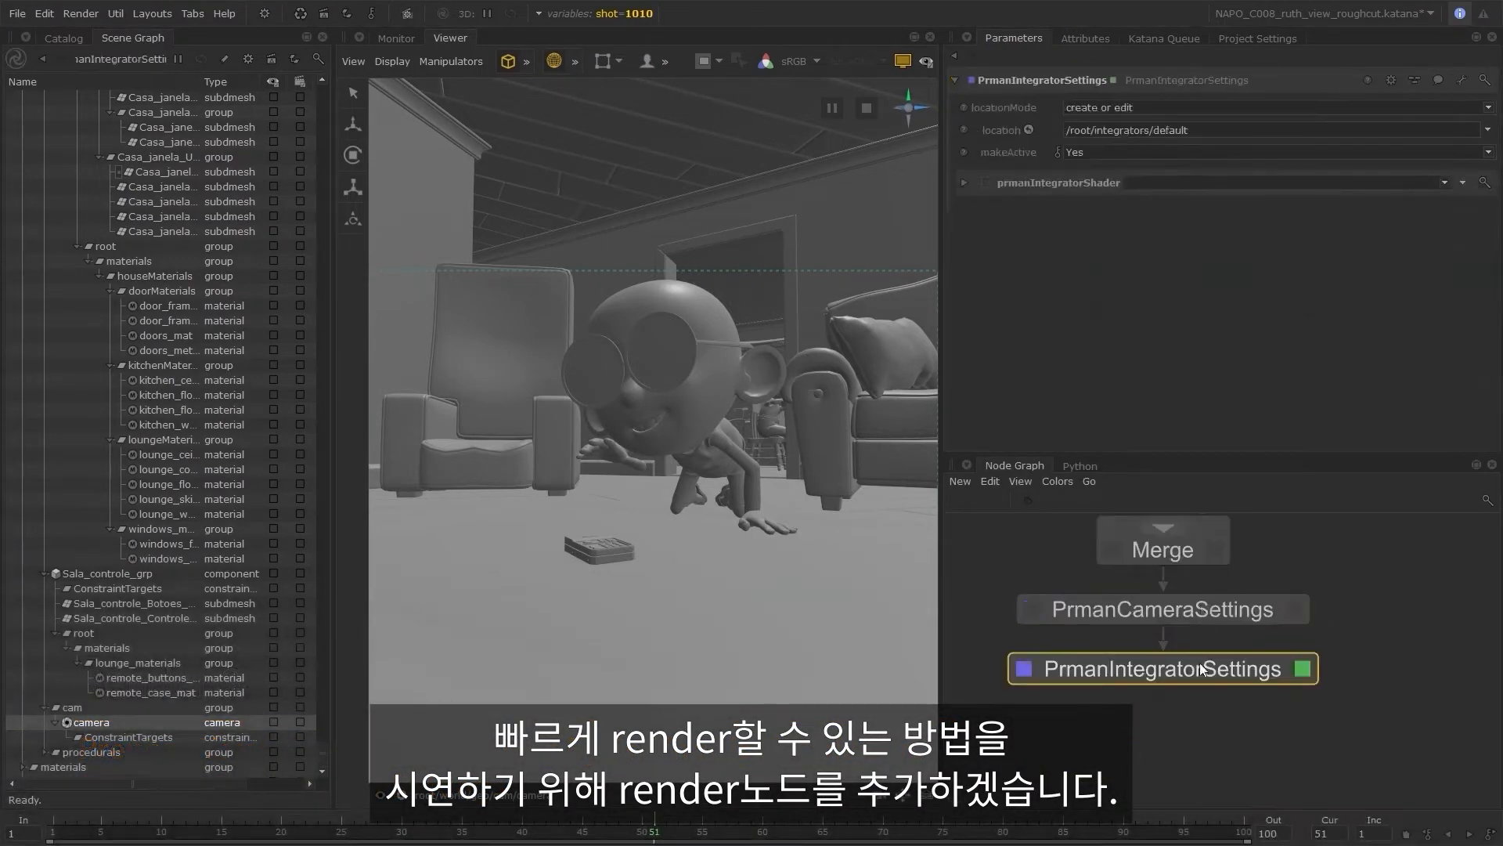
- Set prmanIntegratorShader to PxrPathTracer, with caustics allowed and Max Indirect Bounces at 7
left_click(1445, 183)
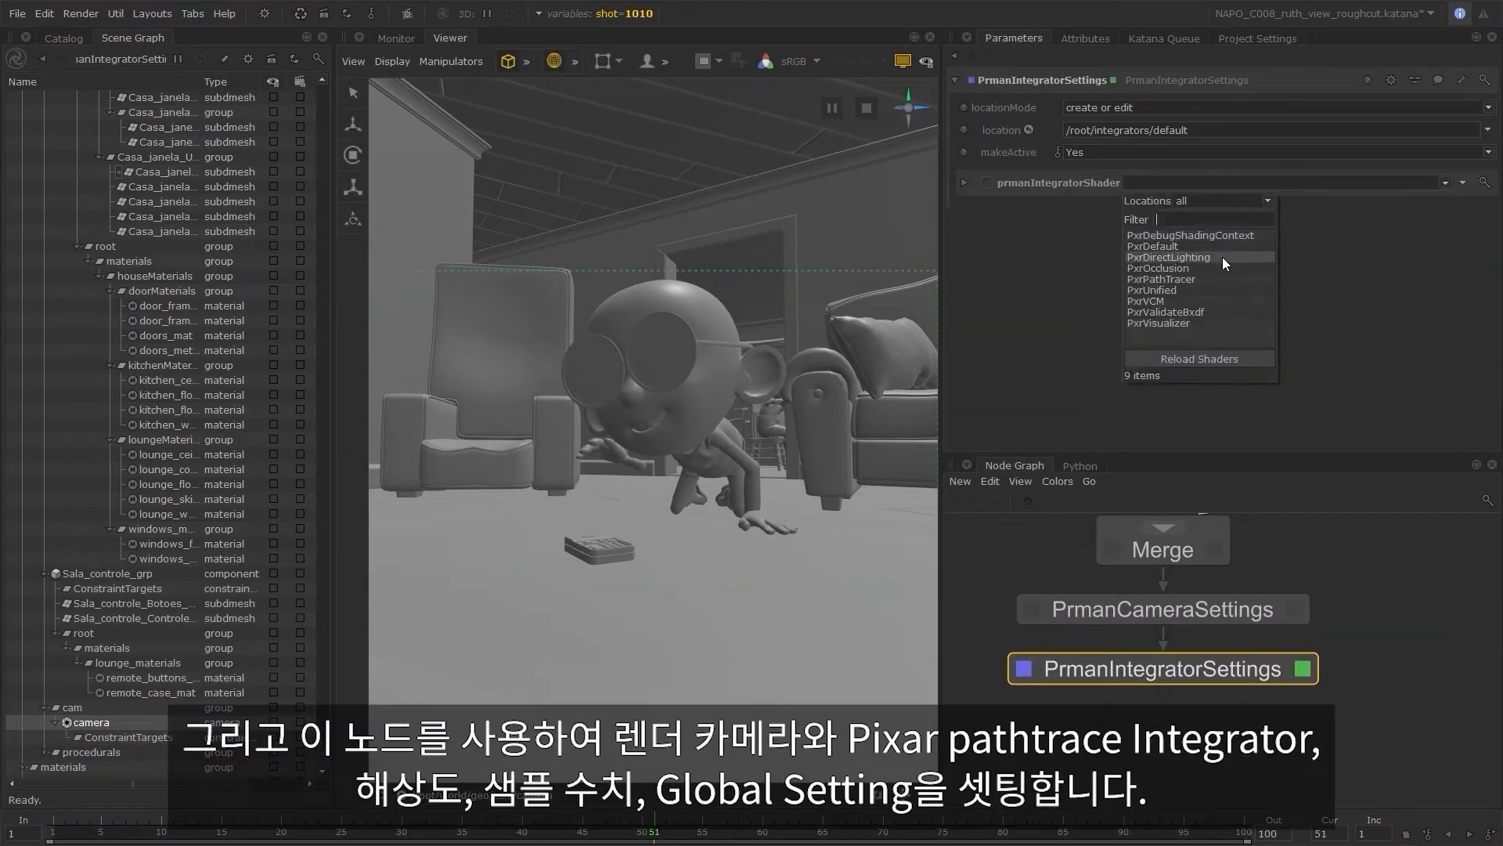
left_click(1198, 279)
left_click(962, 183)
left_click(1150, 368)
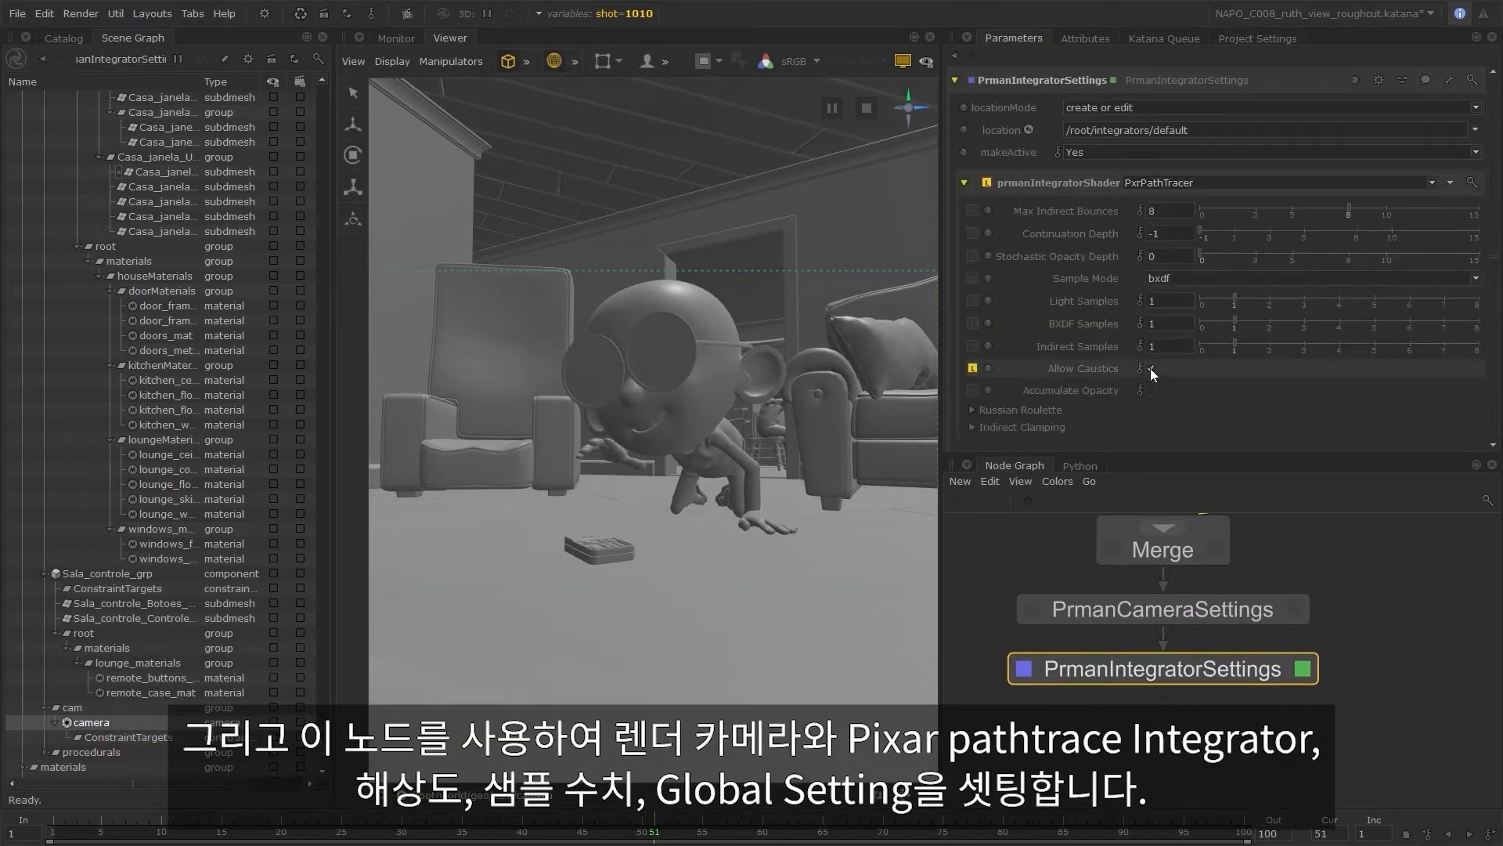
left_click_drag(1348, 209, 1330, 208)
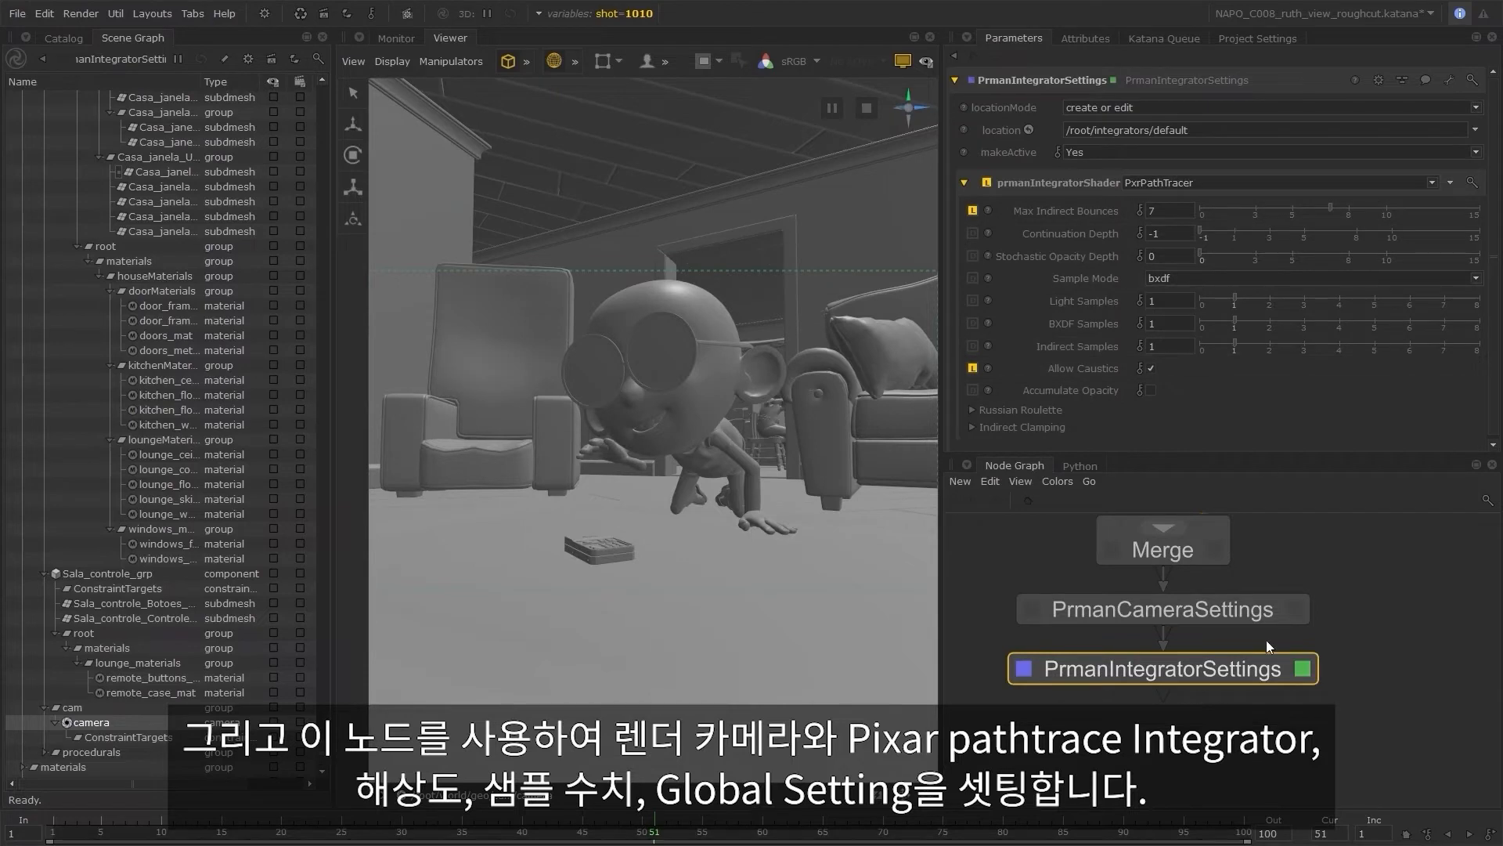
- Add a RenderSettings node below PrmanIntegratorSettings and view the scene from it
middle_click_drag(1203, 701, 1210, 649)
key("Tab")
type("ren")
key("Down")
key("Down")
key("Return")
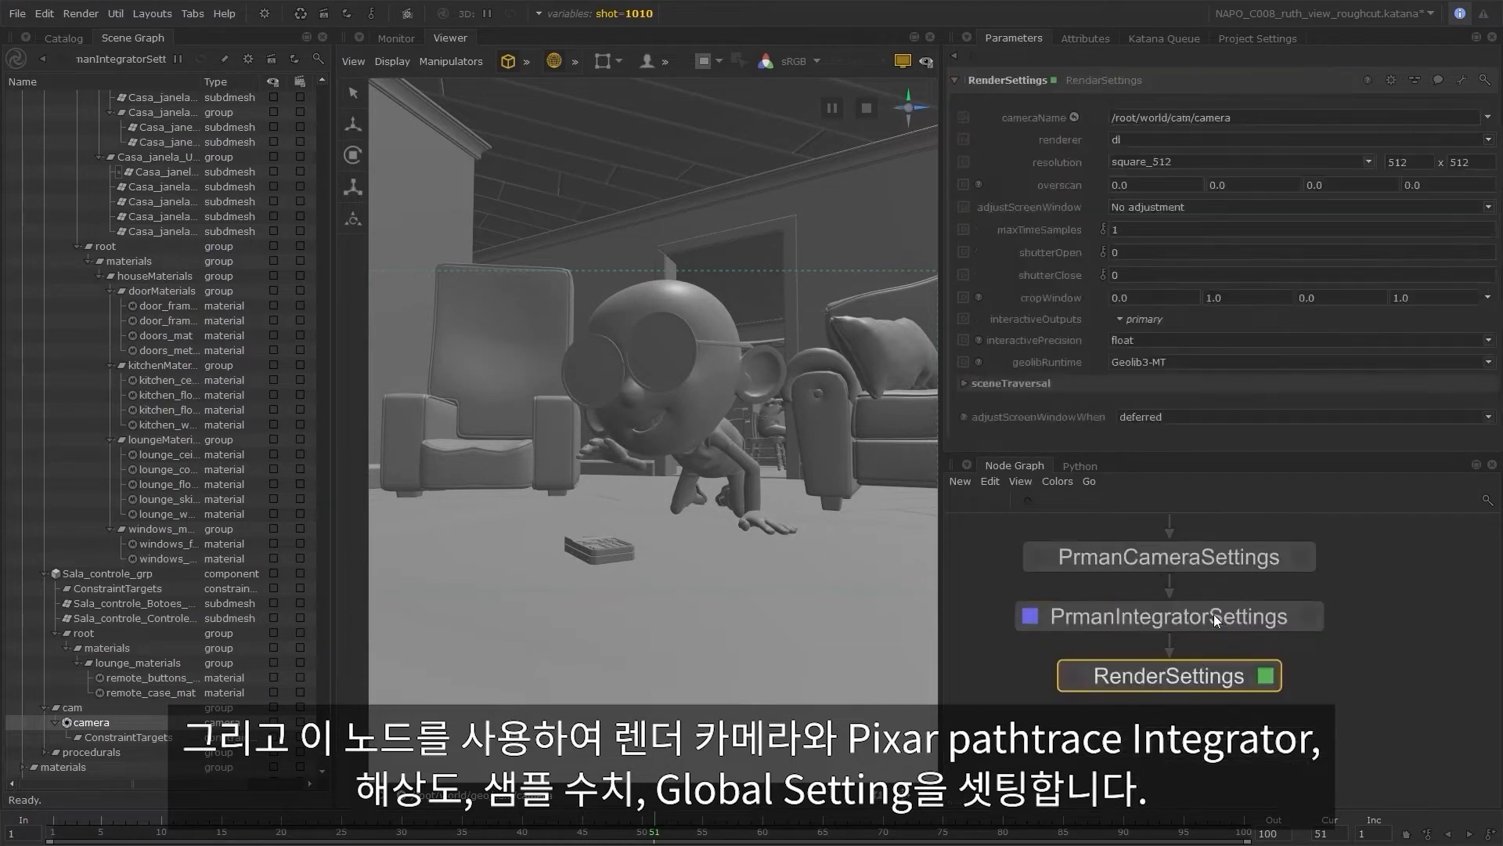
key("v")
- Set the RenderSettings cameraName to /root/world/geo/cam/camera and its renderer to prman
middle_click_drag(263, 723, 1264, 119)
left_click(1221, 141)
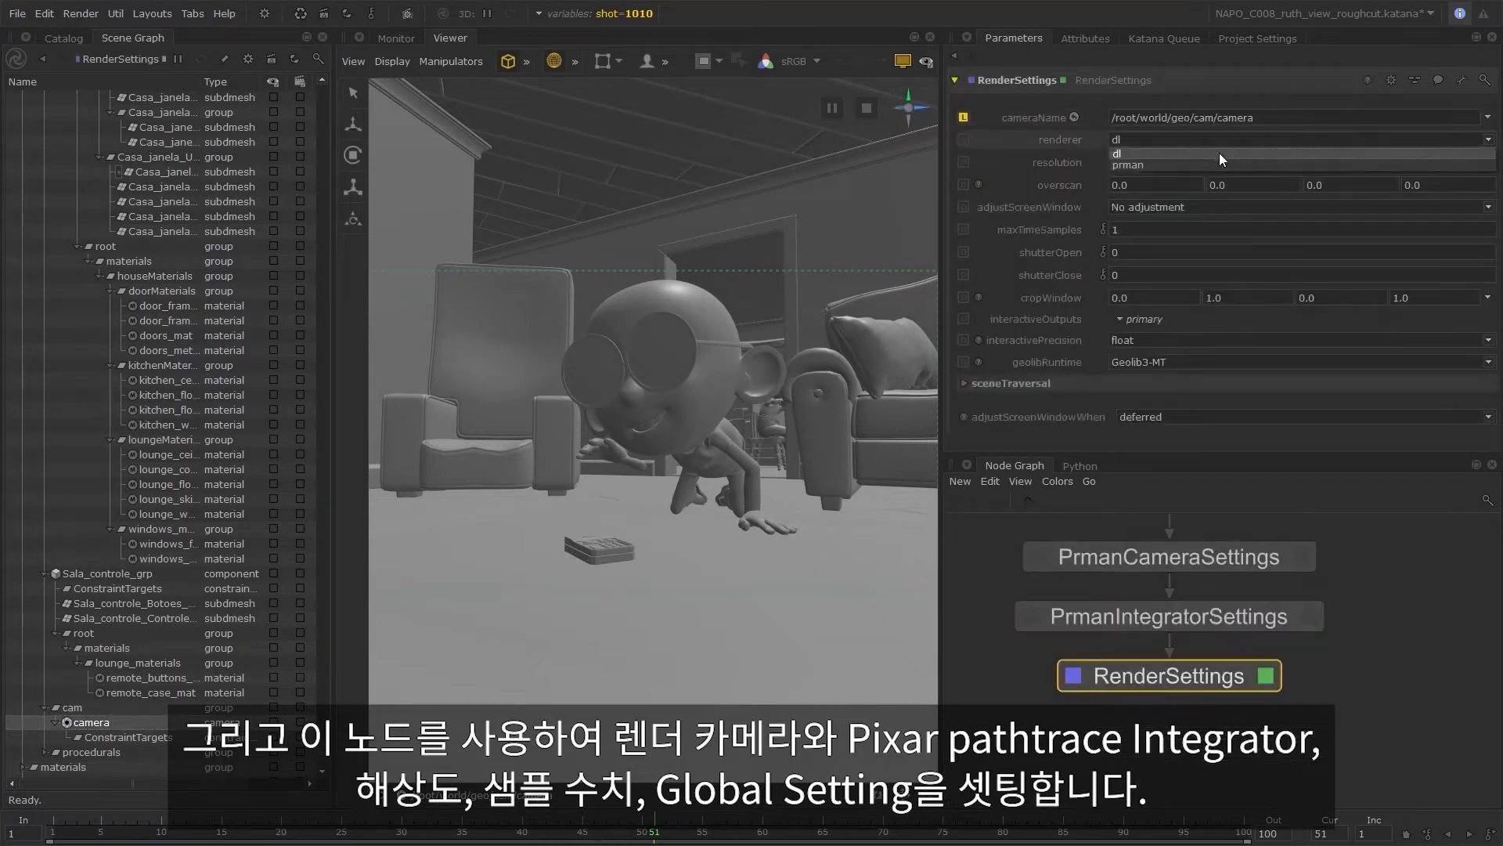
left_click(1219, 161)
- Set the render resolution to 1280 x 720
left_click(1367, 160)
left_click(1121, 247)
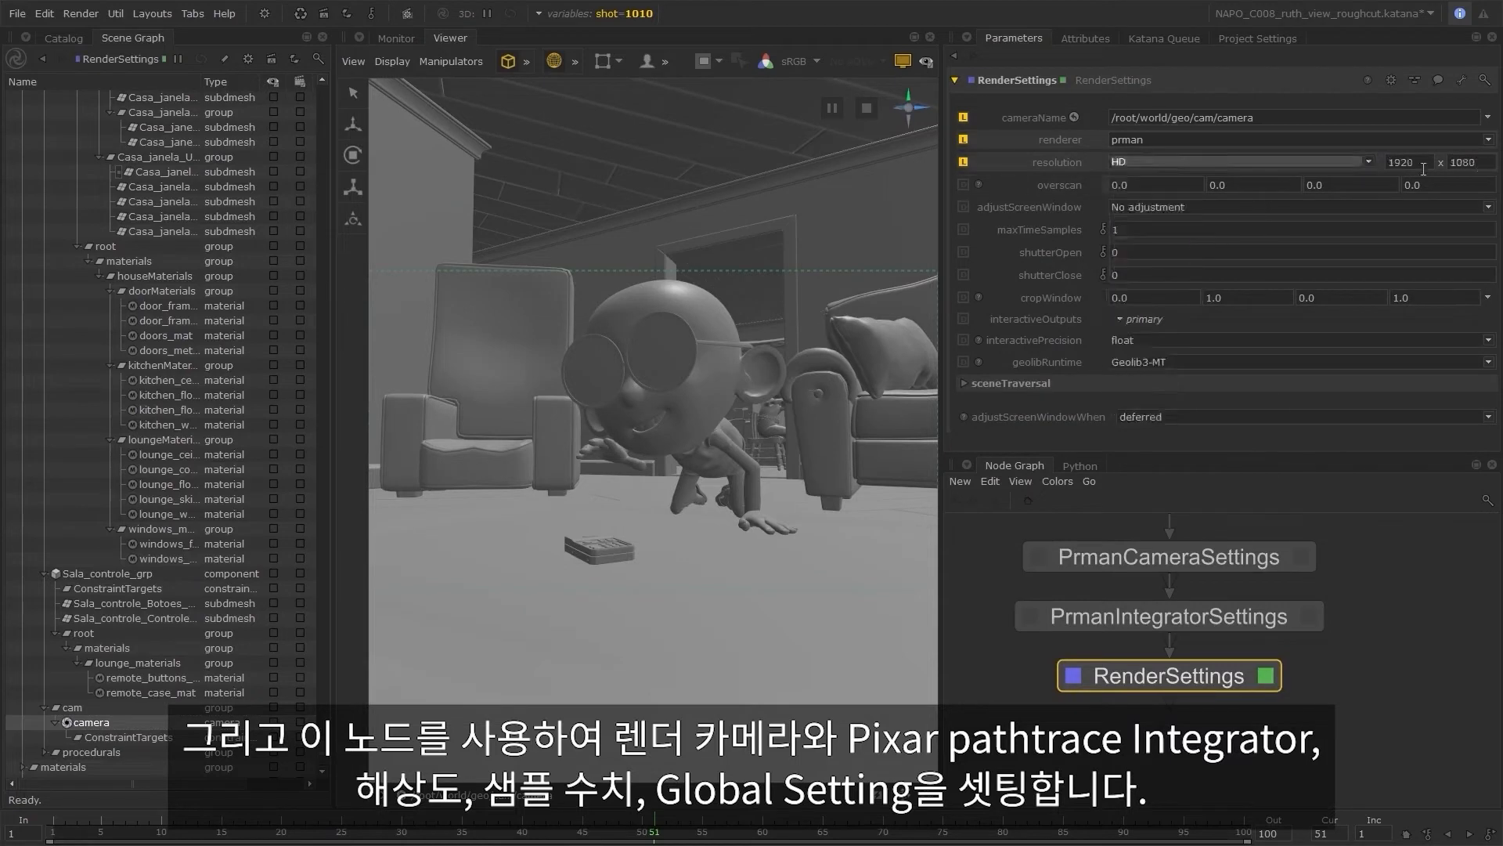
double_click(1461, 162)
type("720")
double_click(1401, 162)
type("1280")
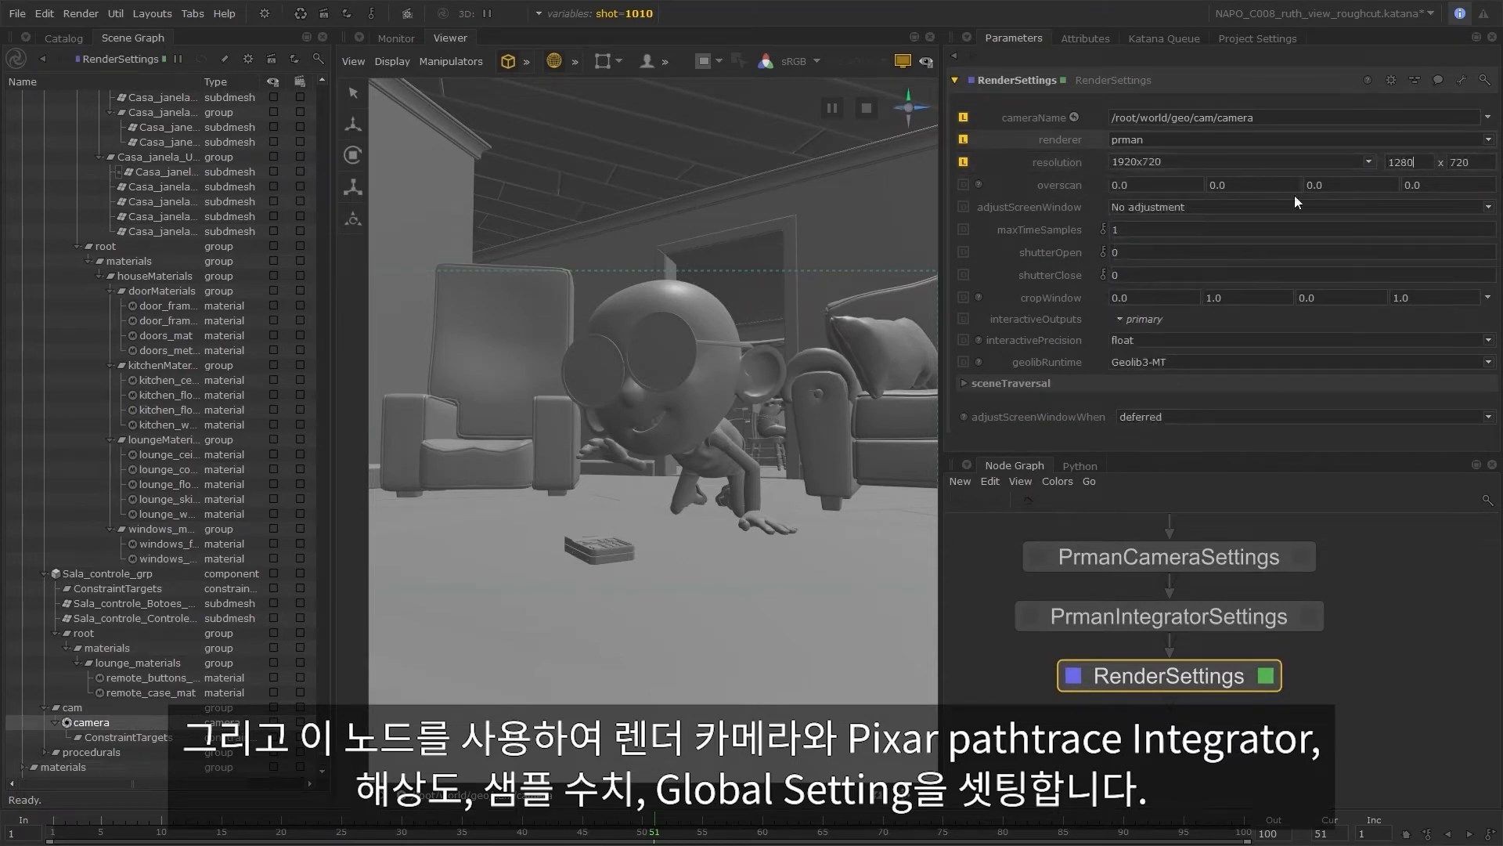
- Set adjustScreenWindow to Adjust height to match resolution and interactiveOutputs to all
left_click(1294, 206)
left_click(1175, 222)
left_click(1125, 318)
left_click(1121, 349)
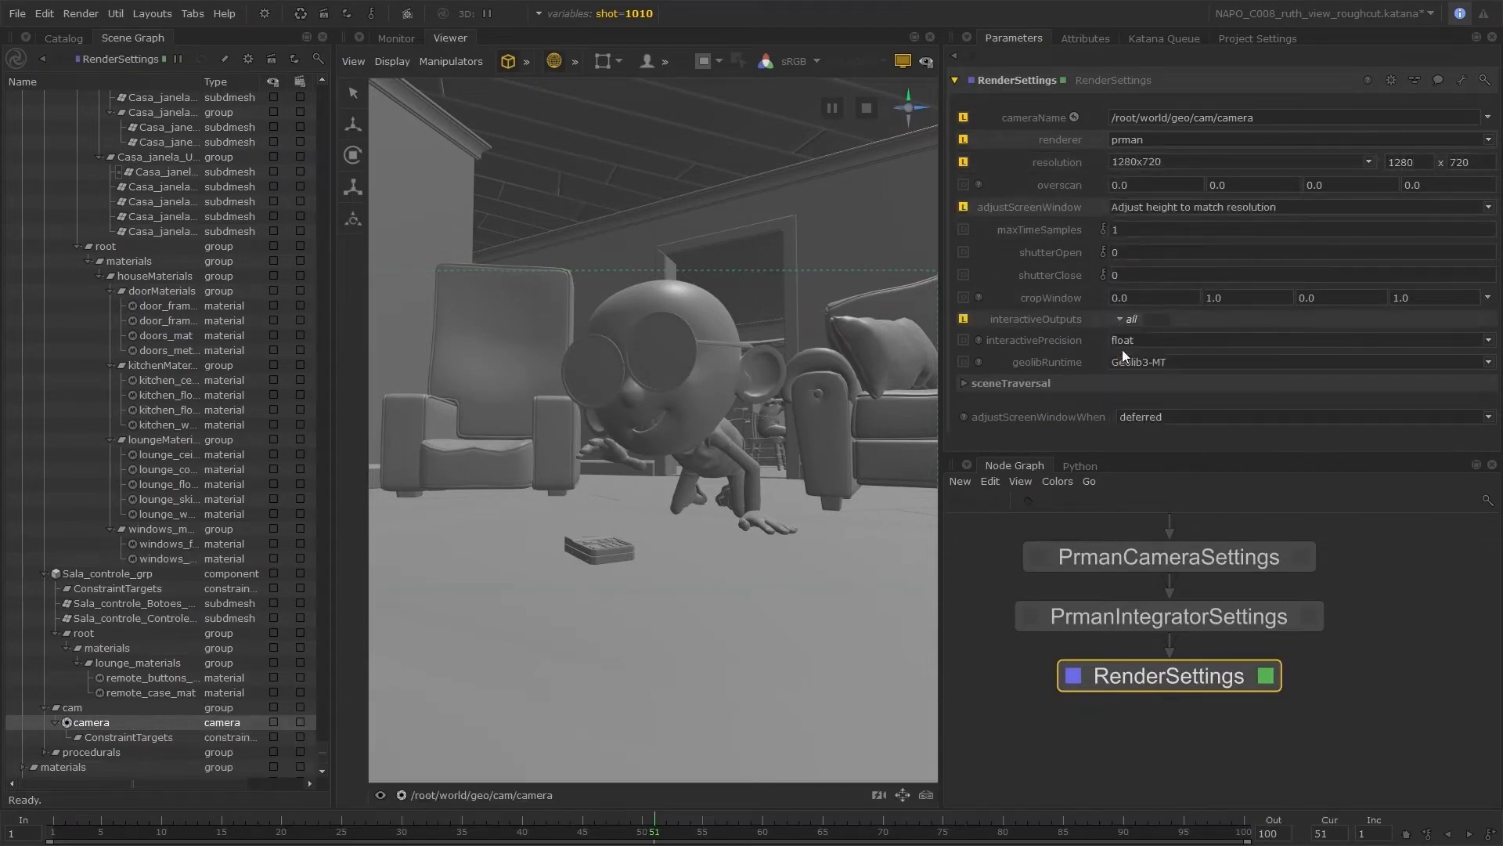
- Add a PrmanGlobalStatements node below RenderSettings and view the scene from it
key("Tab")
type("prmang")
key("Return")
key("v")
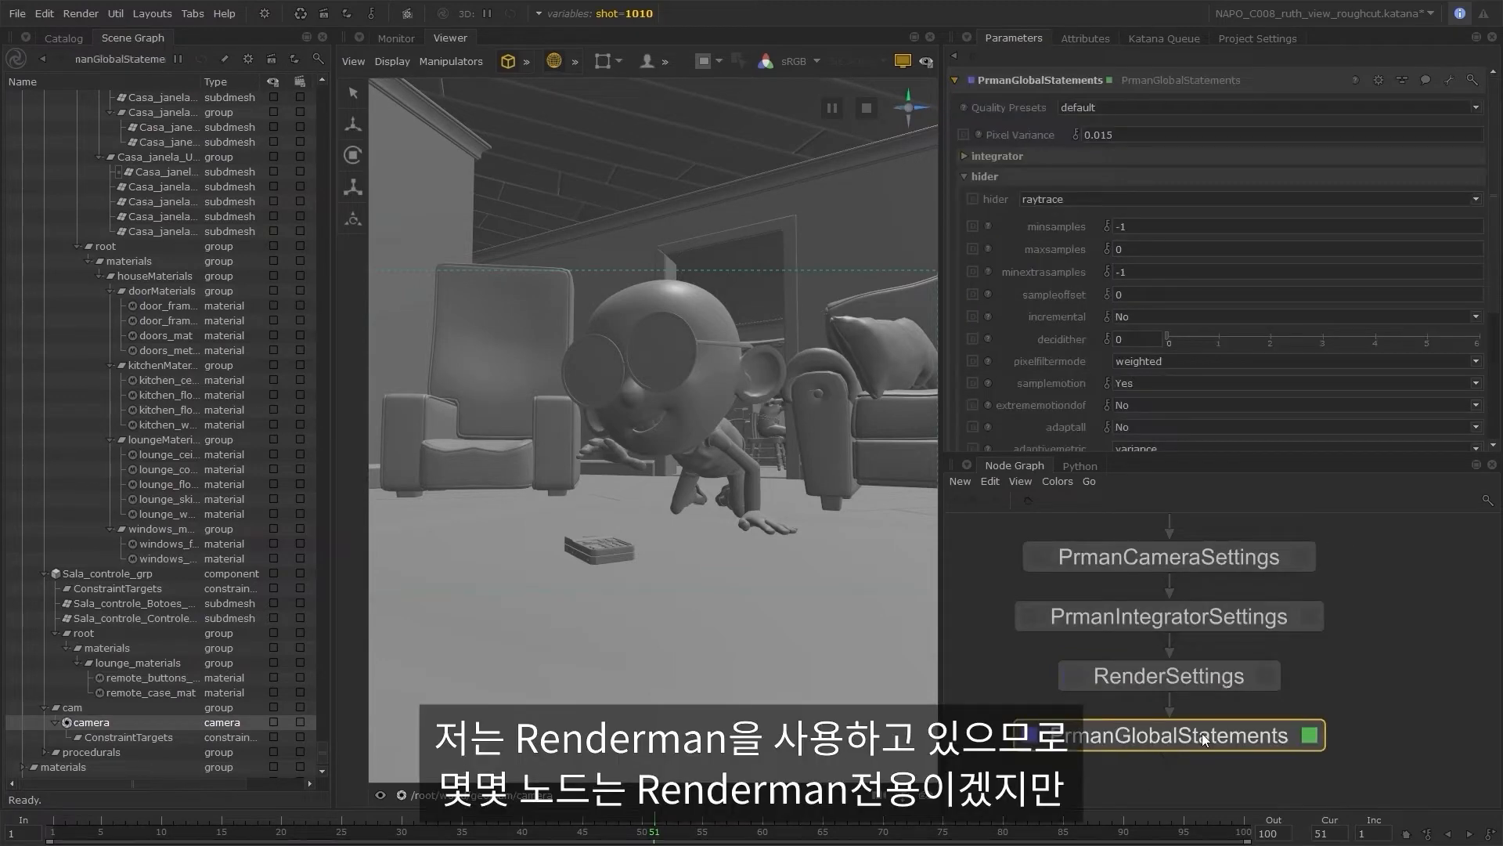
- Set the hider's minsamples to 8, maxsamples to 128 and incremental to Yes in PrmanGlobalStatements
left_click(967, 158)
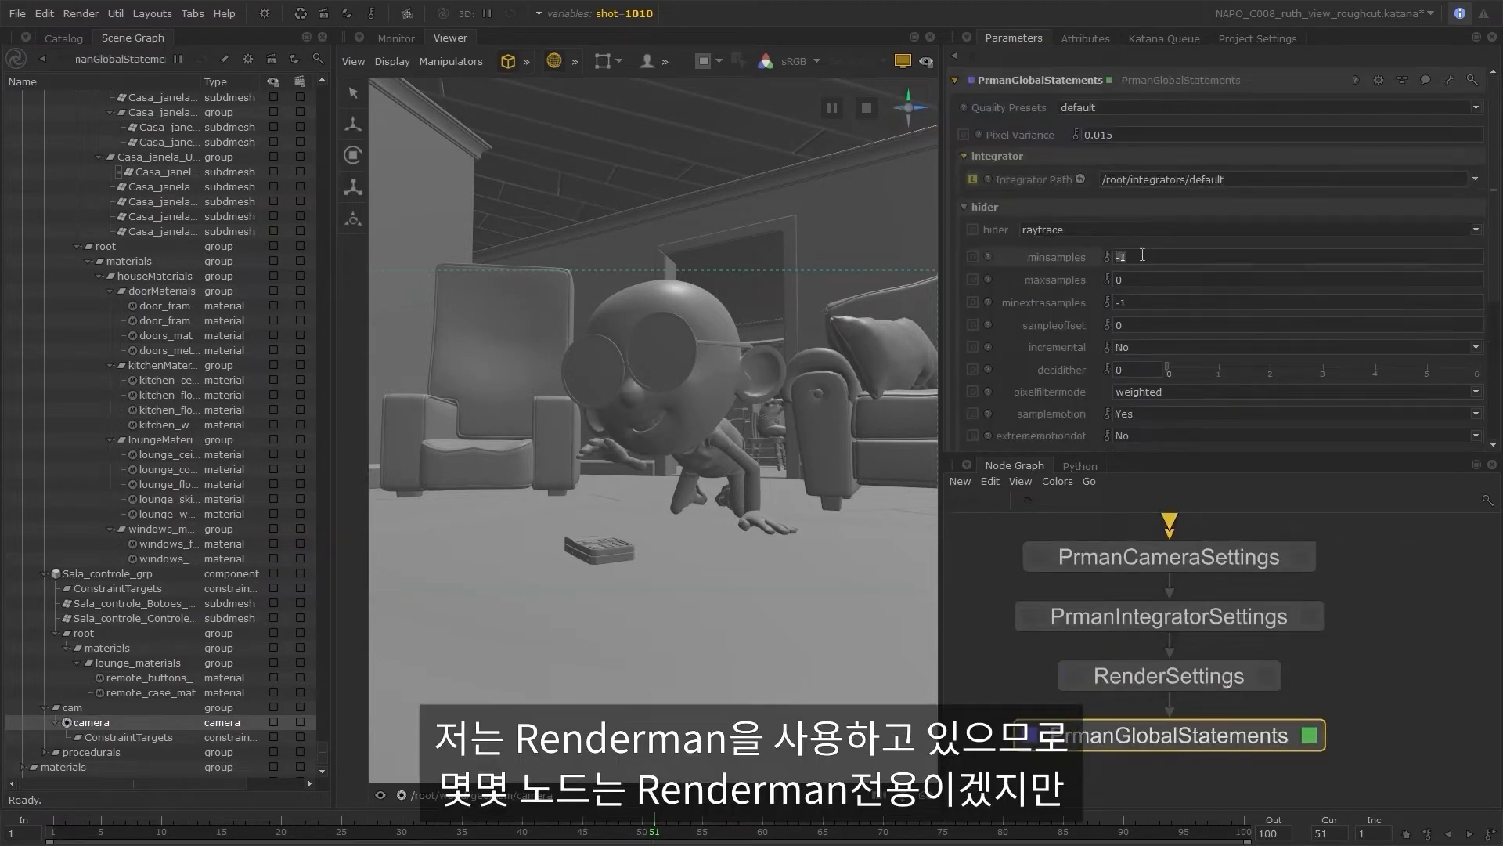
type("8")
key("Tab")
type("128")
left_click(1134, 346)
left_click(1129, 371)
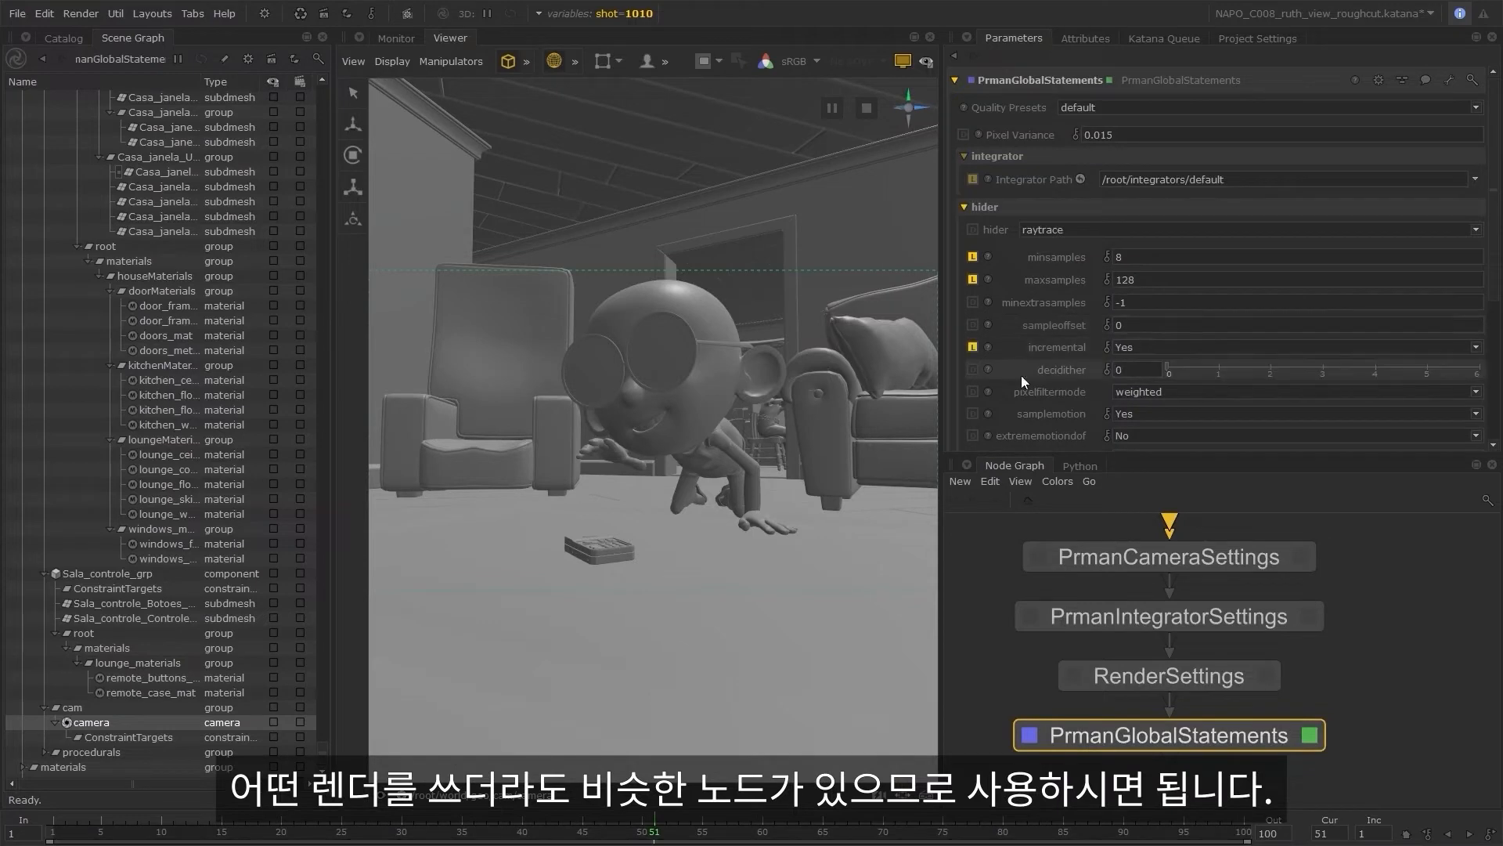
- Set the bucket order to spiral in the PrmanGlobalStatements options
scroll(1021, 374, "down", 2)
scroll(1057, 344, "down", 3)
left_click(999, 323)
scroll(999, 323, "down", 1)
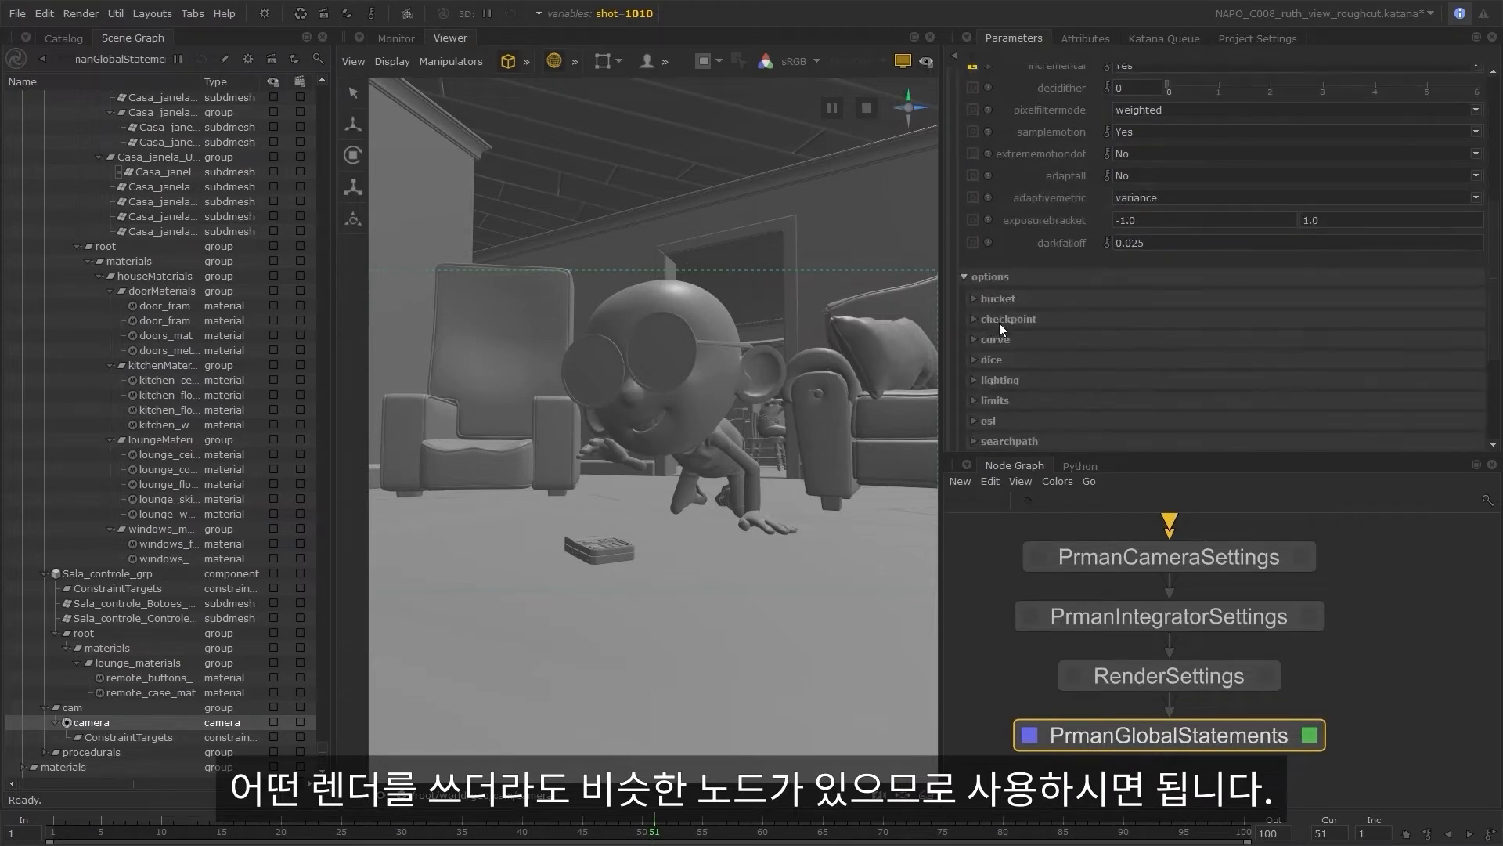
left_click(1000, 299)
left_click(1098, 322)
left_click(1105, 390)
- Set the bucketsize limit to 64 by 64 in the PrmanGlobalStatements options
scroll(1106, 359, "down", 2)
left_click(1097, 360)
scroll(1096, 374, "down", 1)
left_click_drag(1147, 337, 1101, 344)
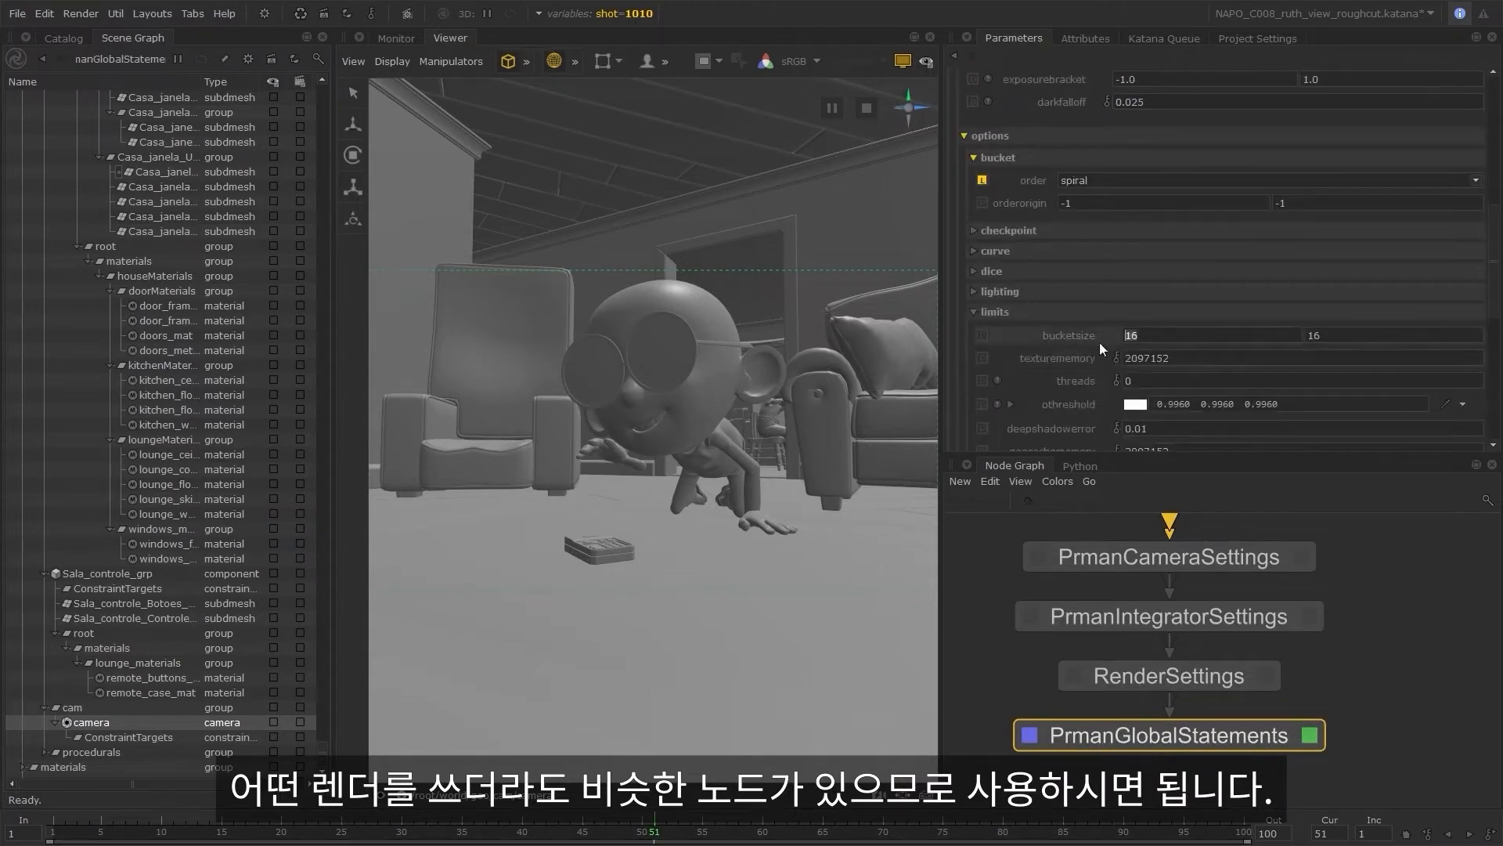
type("64")
key("Tab")
type("64")
key("Return")
- Move the four render settings nodes slightly down from Merge and put a Backdrop node around them
left_click(1312, 633)
scroll(1356, 627, "down", 3)
left_click_drag(1364, 581, 1245, 694)
left_click_drag(1275, 682, 1274, 709)
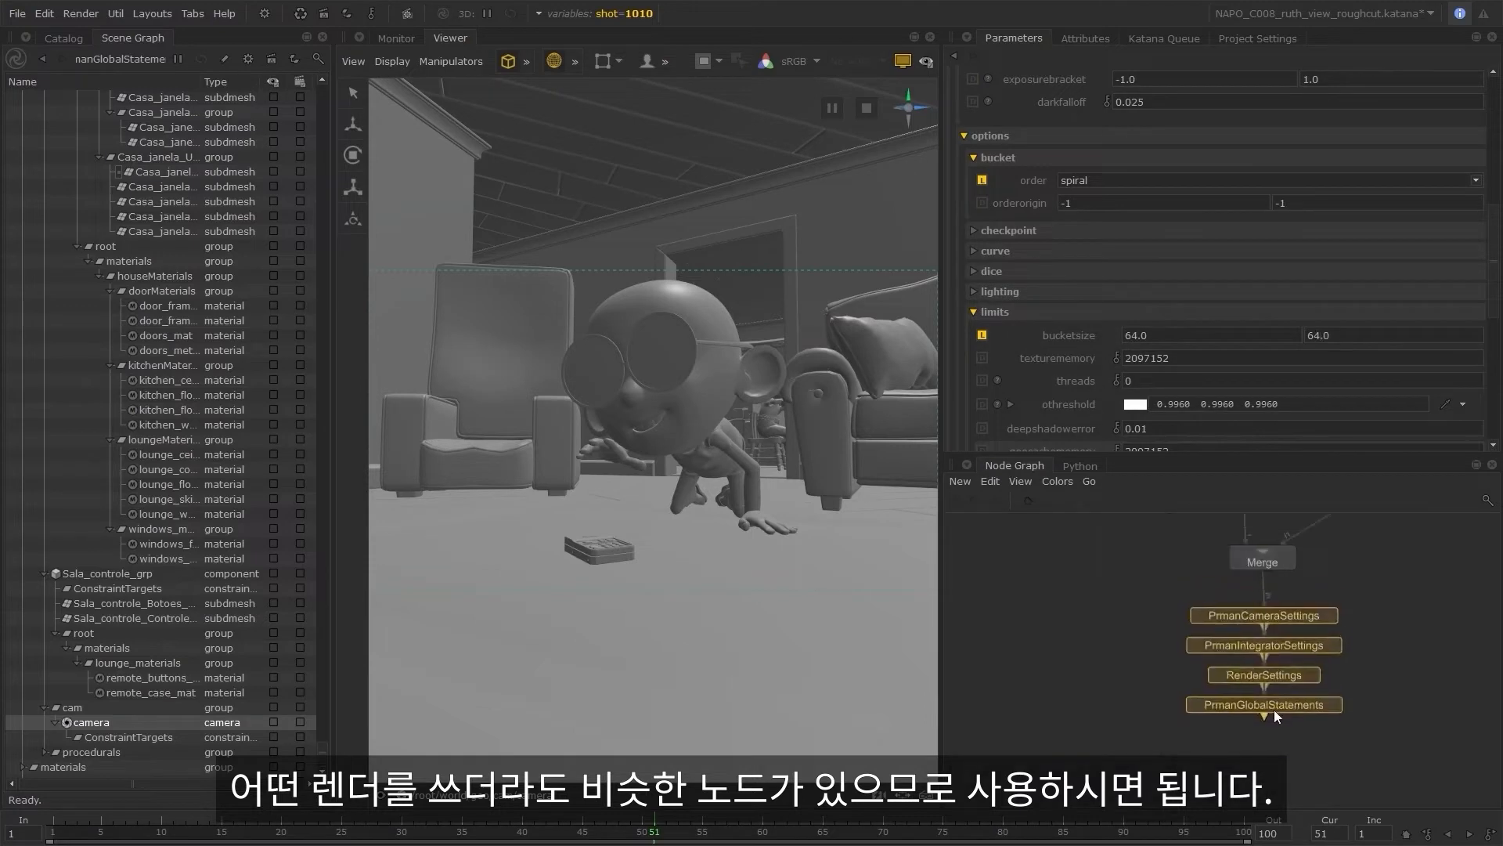
key("Tab")
type("ba")
key("Return")
- Title the backdrop Render Settings, colour it black and enlarge it around the four nodes
double_click(1300, 587)
type("Render Settings")
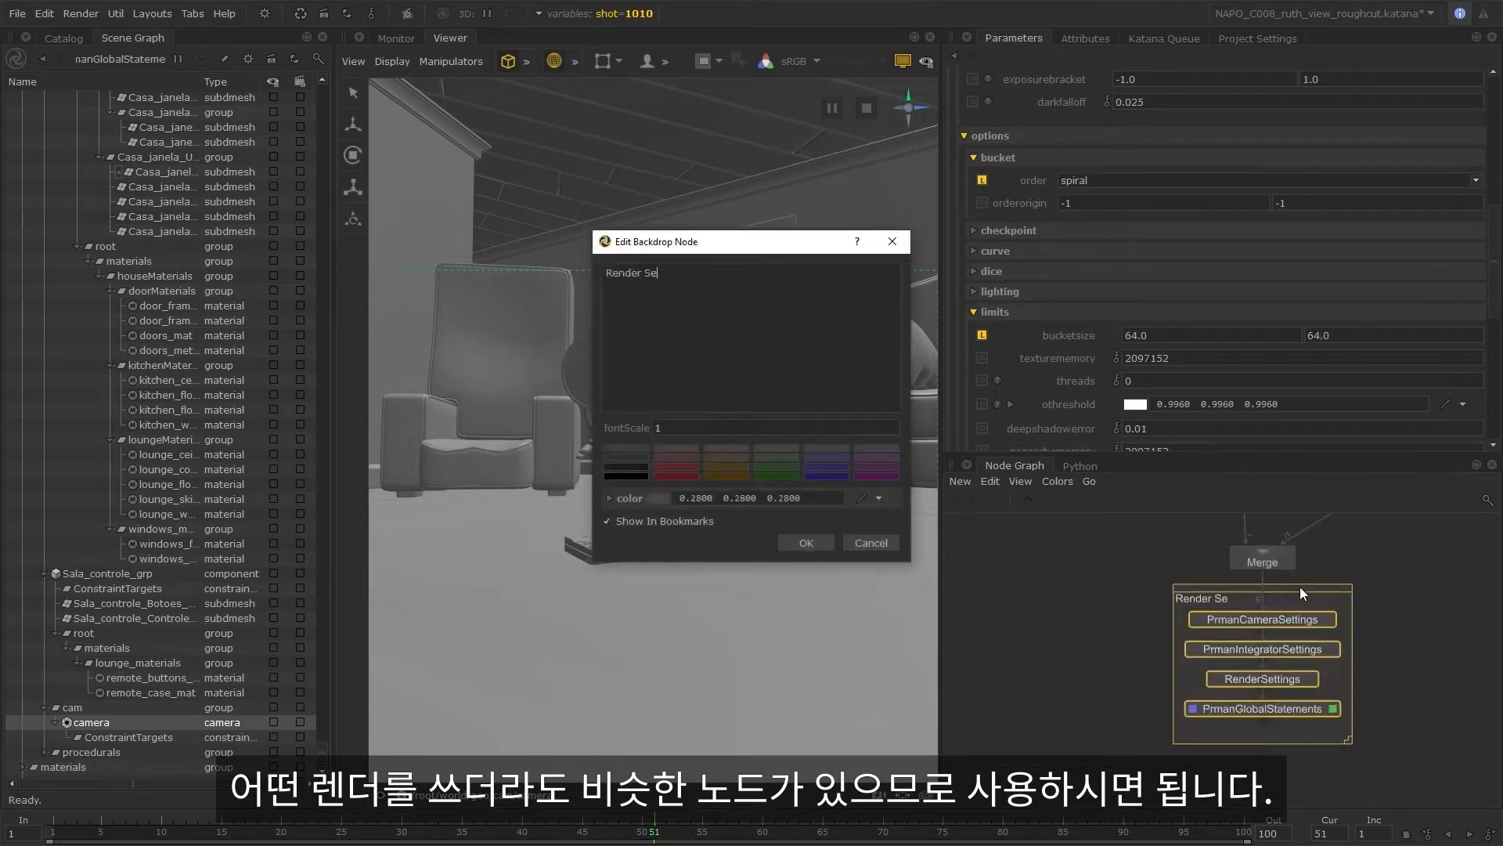
left_click(632, 466)
key("Return")
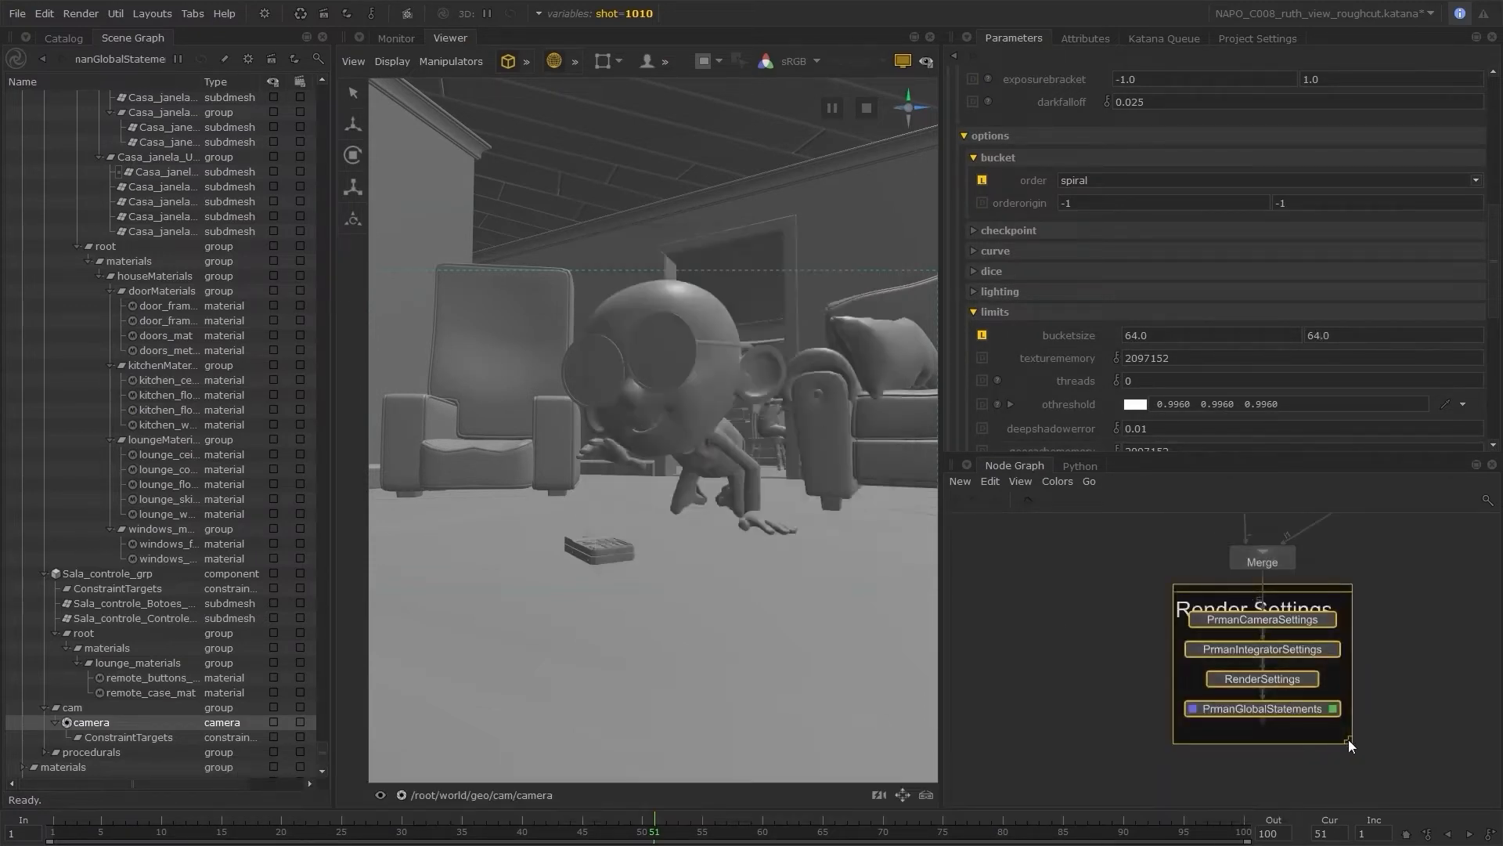
left_click_drag(1348, 739, 1390, 764)
mouse_move(1362, 587)
left_mouse_down()
mouse_move(1323, 603)
mouse_move(1337, 584)
left_mouse_up()
- Enlarge the node graph area and move the UsdIn, groom and Merge nodes up, away from the backdrop
scroll(1331, 648, "down", 3)
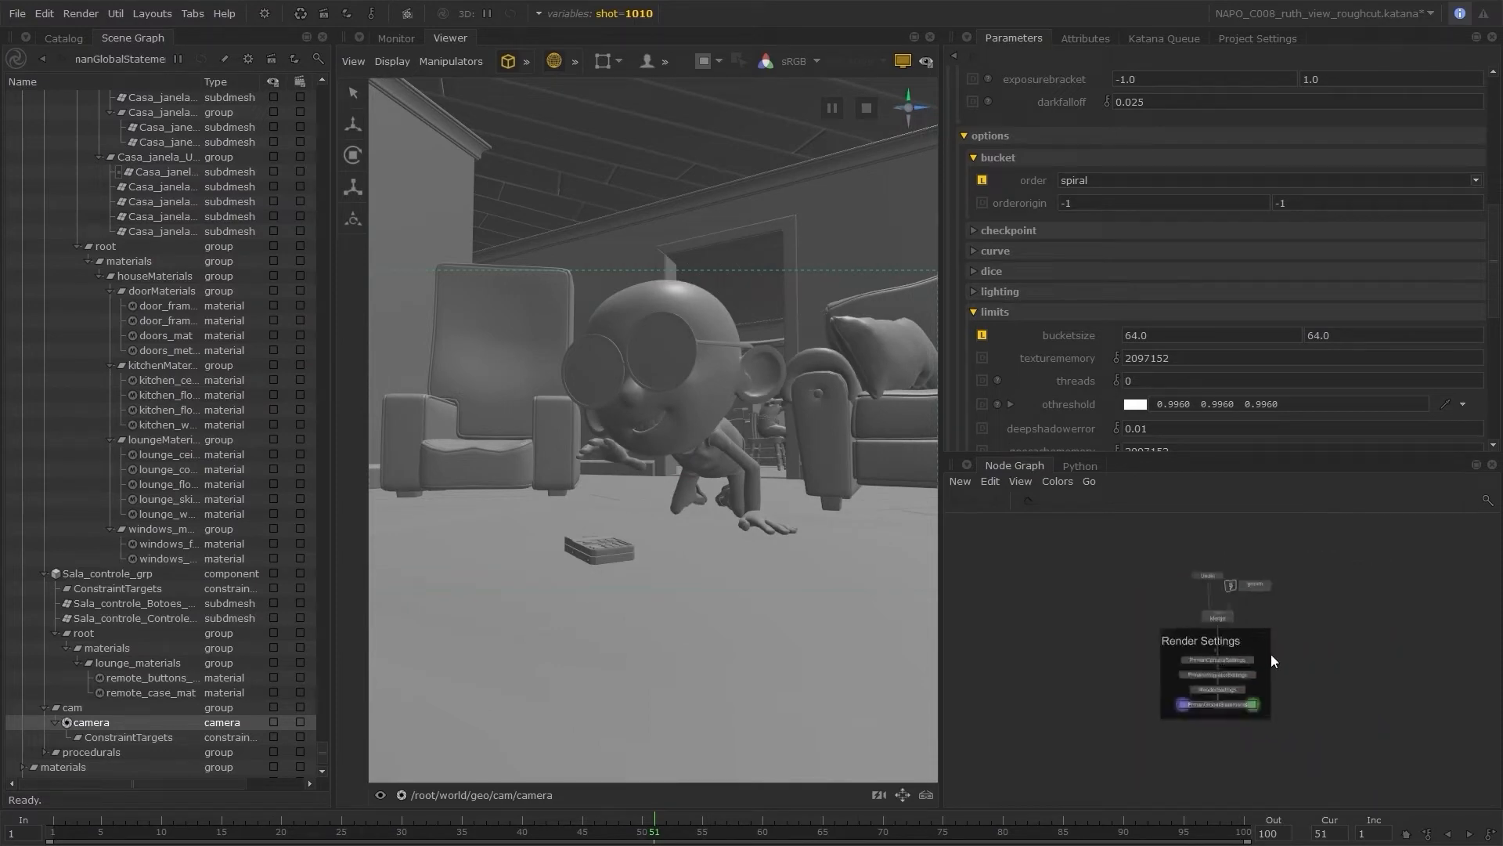
left_click_drag(1214, 456, 1213, 398)
scroll(1304, 653, "up", 2)
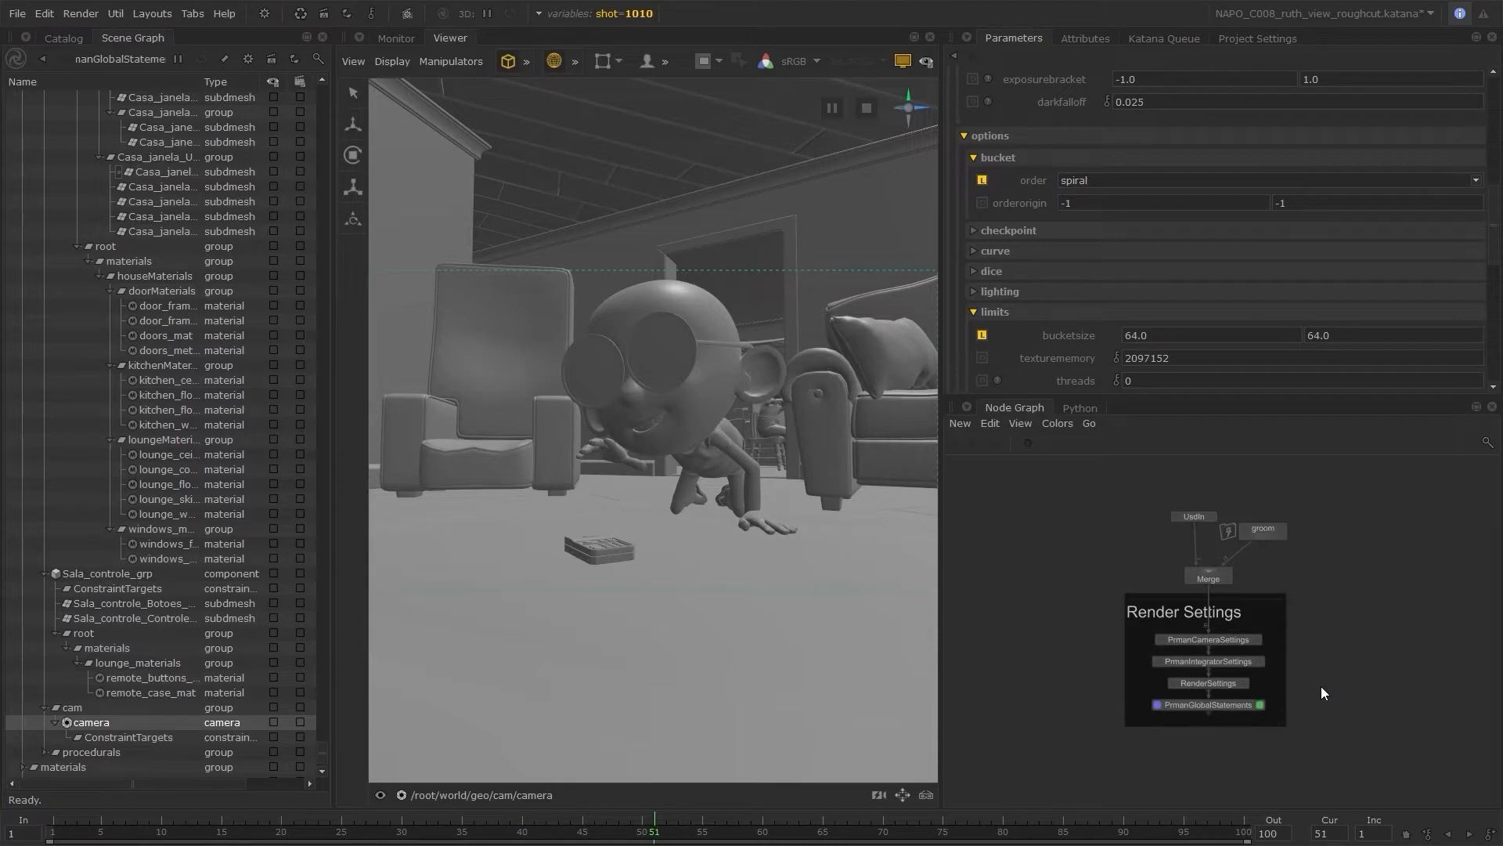
left_click_drag(1139, 495, 1324, 580)
left_click_drag(1211, 577, 1211, 529)
middle_click_drag(1303, 563, 1244, 596)
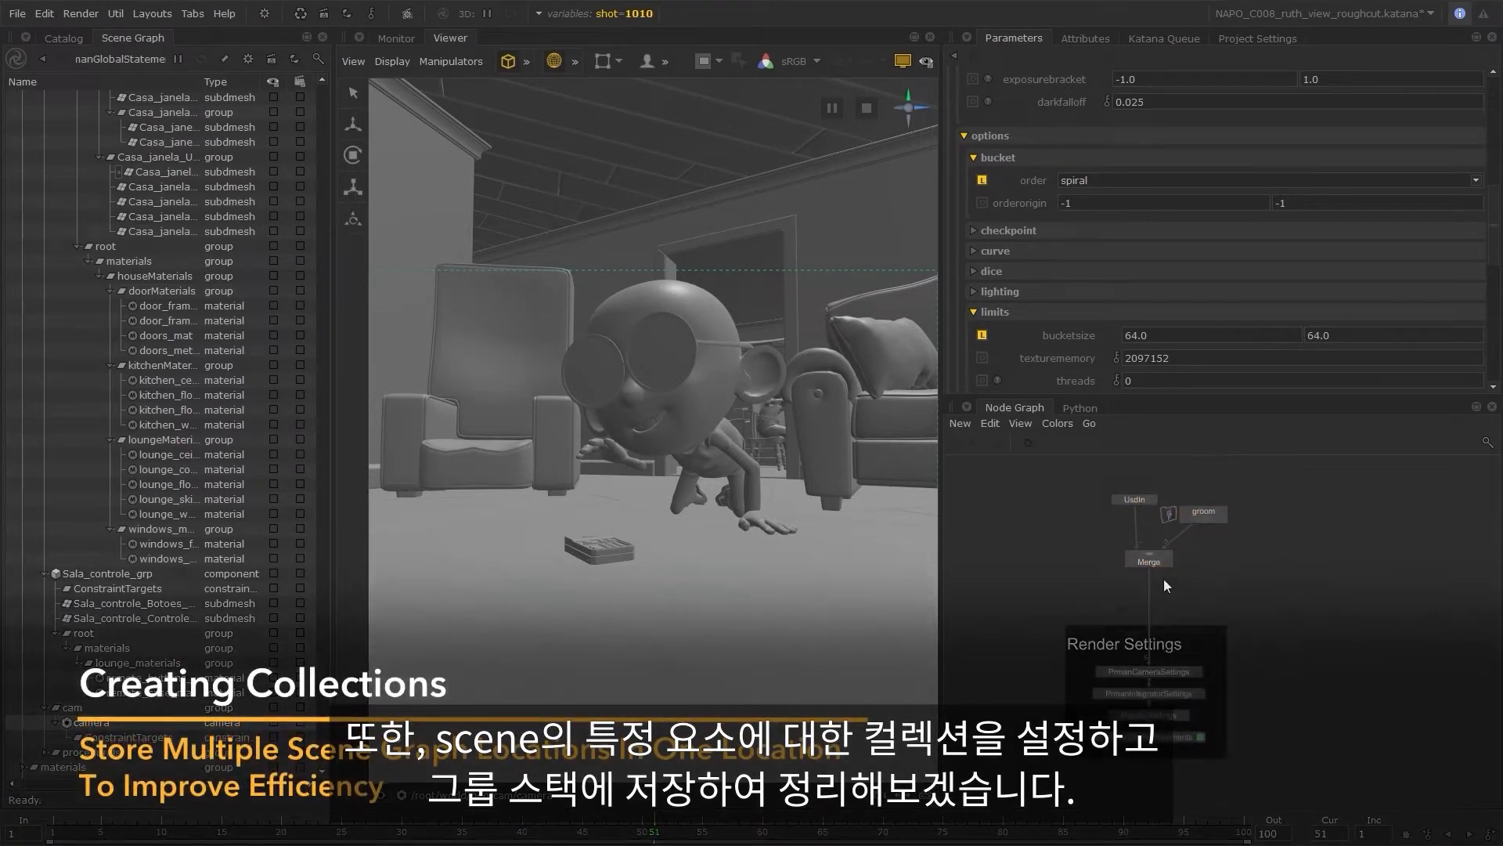
- Add CollectionCreate and GroupStack nodes below Merge, and place the CollectionCreate inside the stack
key("Tab")
type("coll")
key("Return")
key("Tab")
type("group")
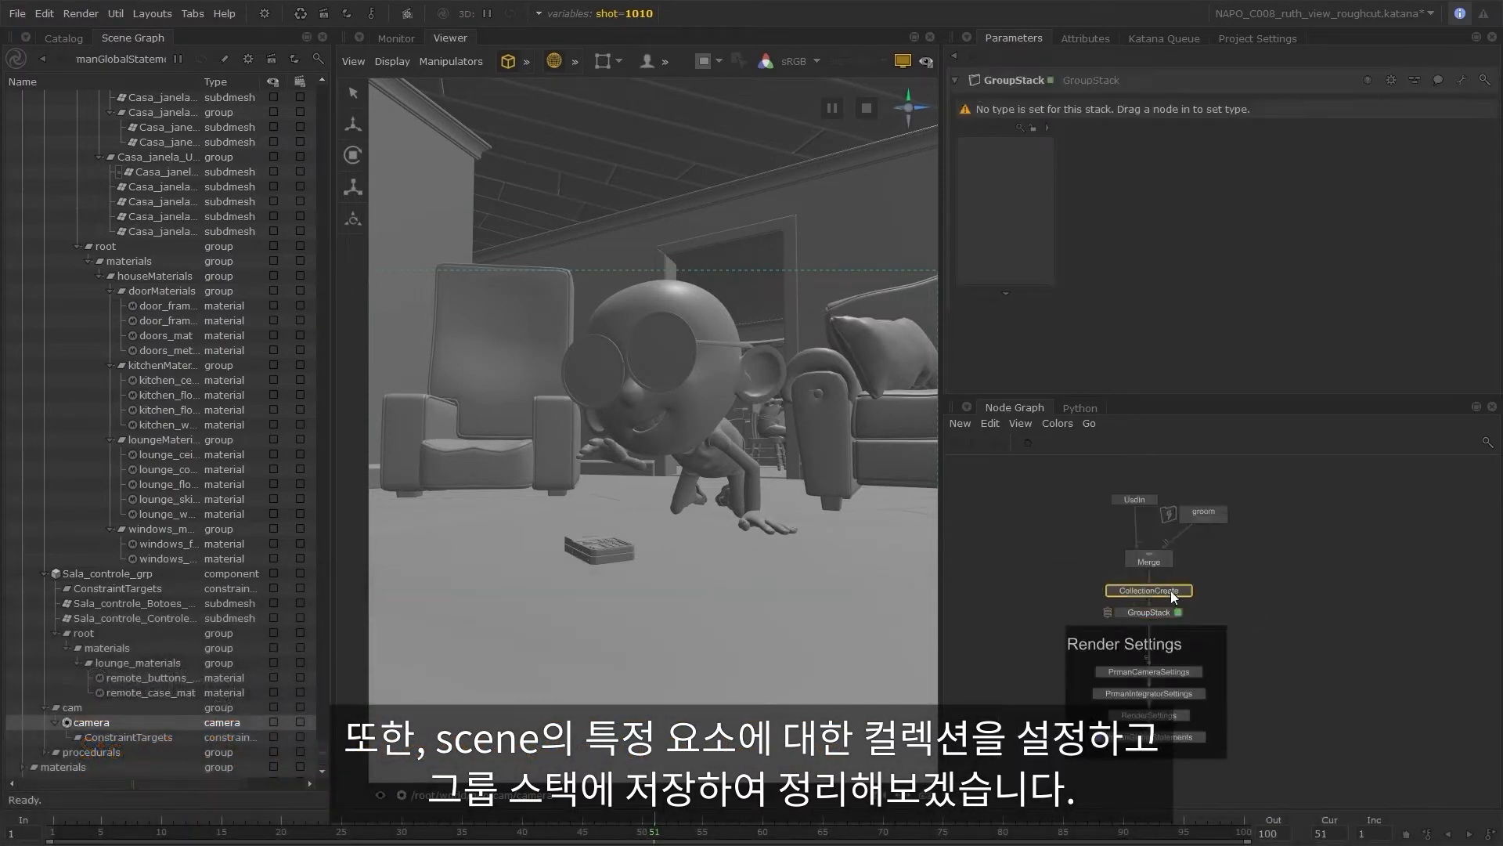
middle_click_drag(1171, 592, 994, 185, "shift")
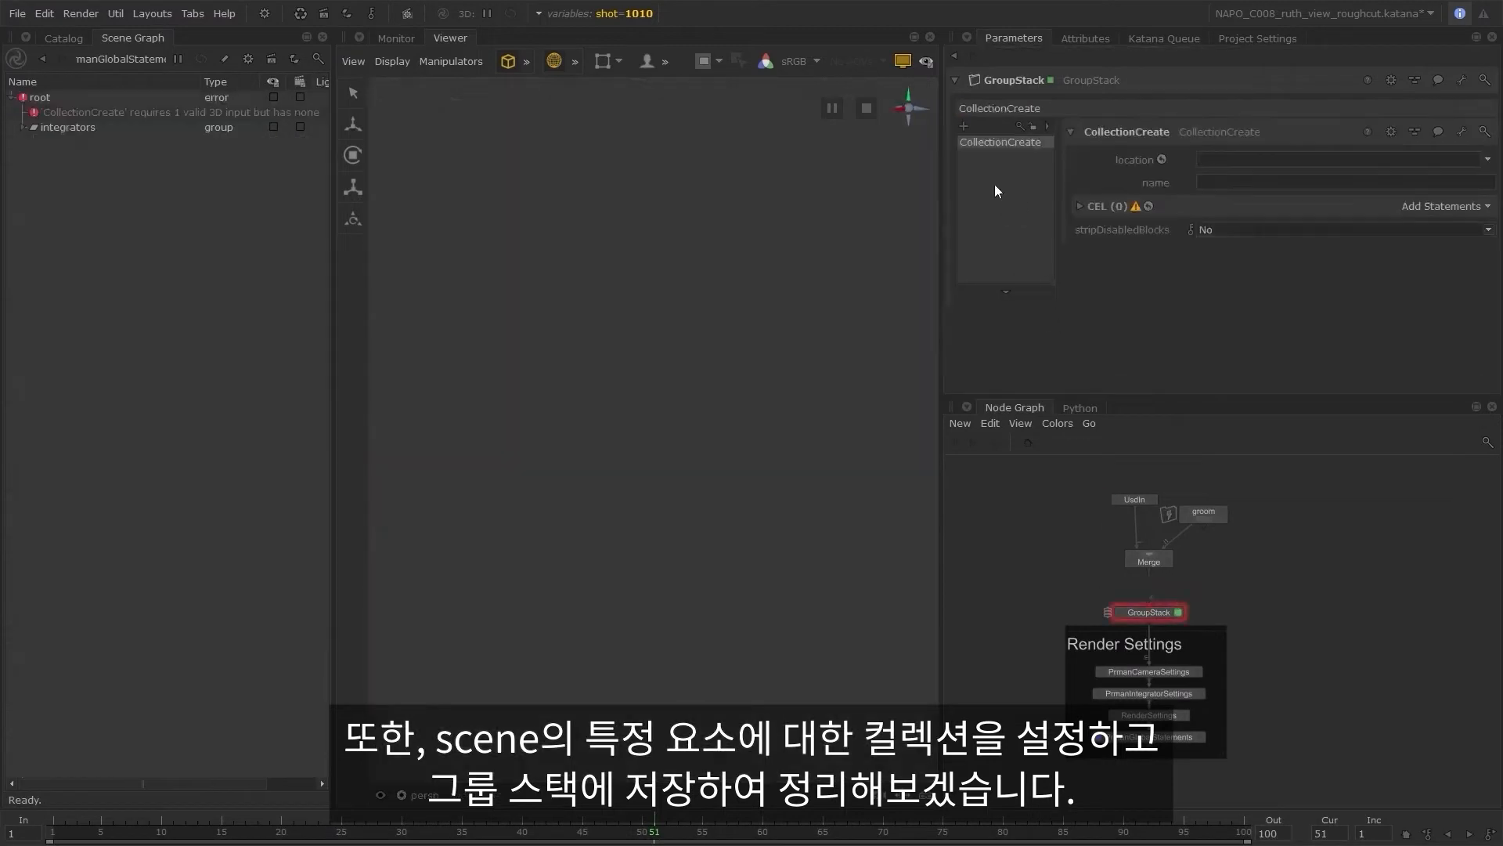
- Connect the Merge node's output to the GroupStack node
left_click(1151, 608)
key("f")
scroll(1226, 610, "up", 2)
left_click(1221, 580)
left_click(1220, 630)
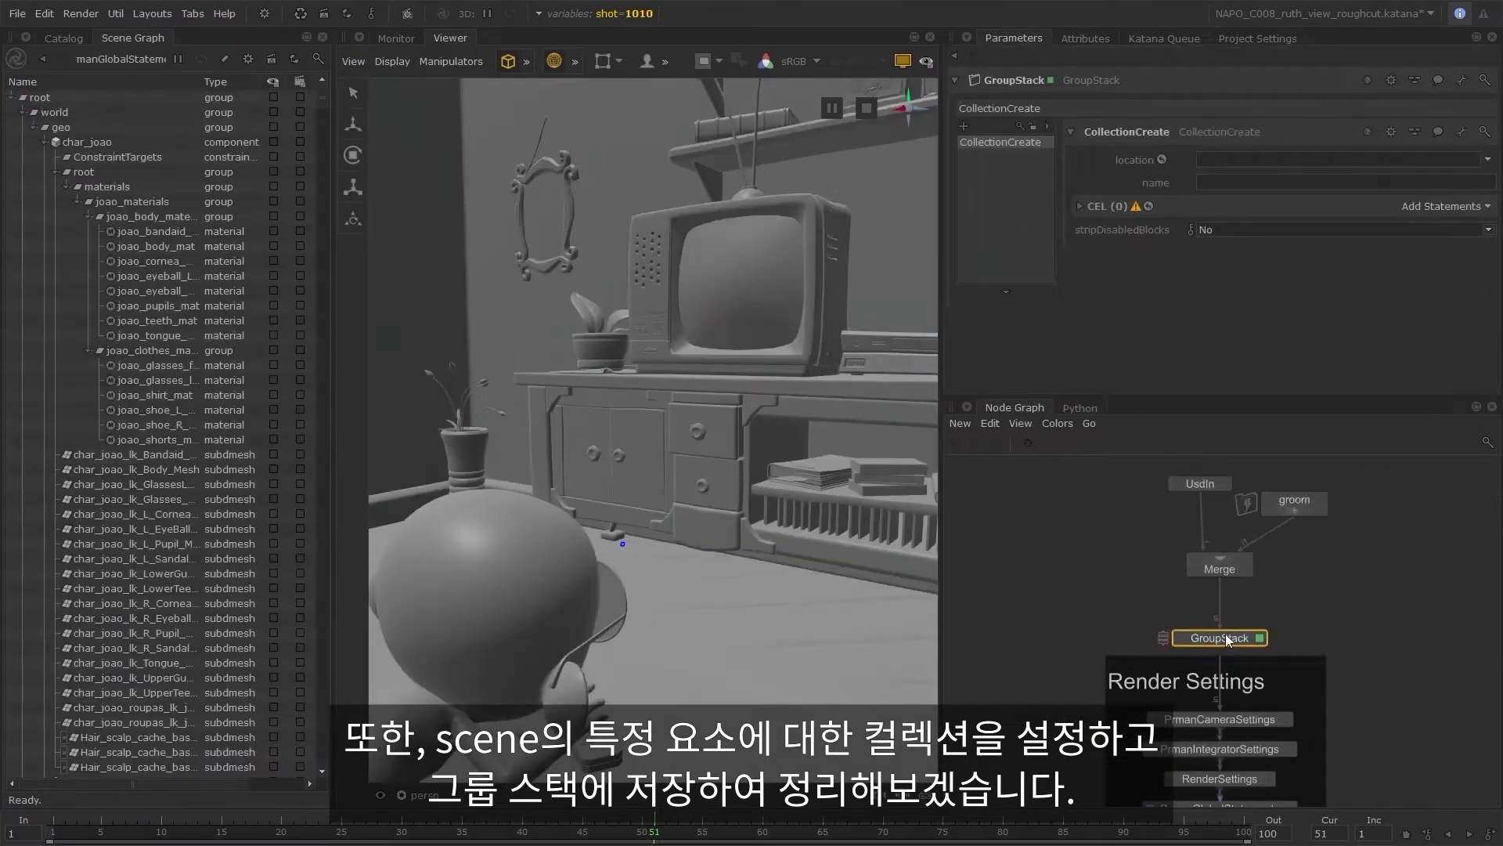
- Rename the GroupStack node as CollectionCreateStack
double_click(1221, 618)
type("C")
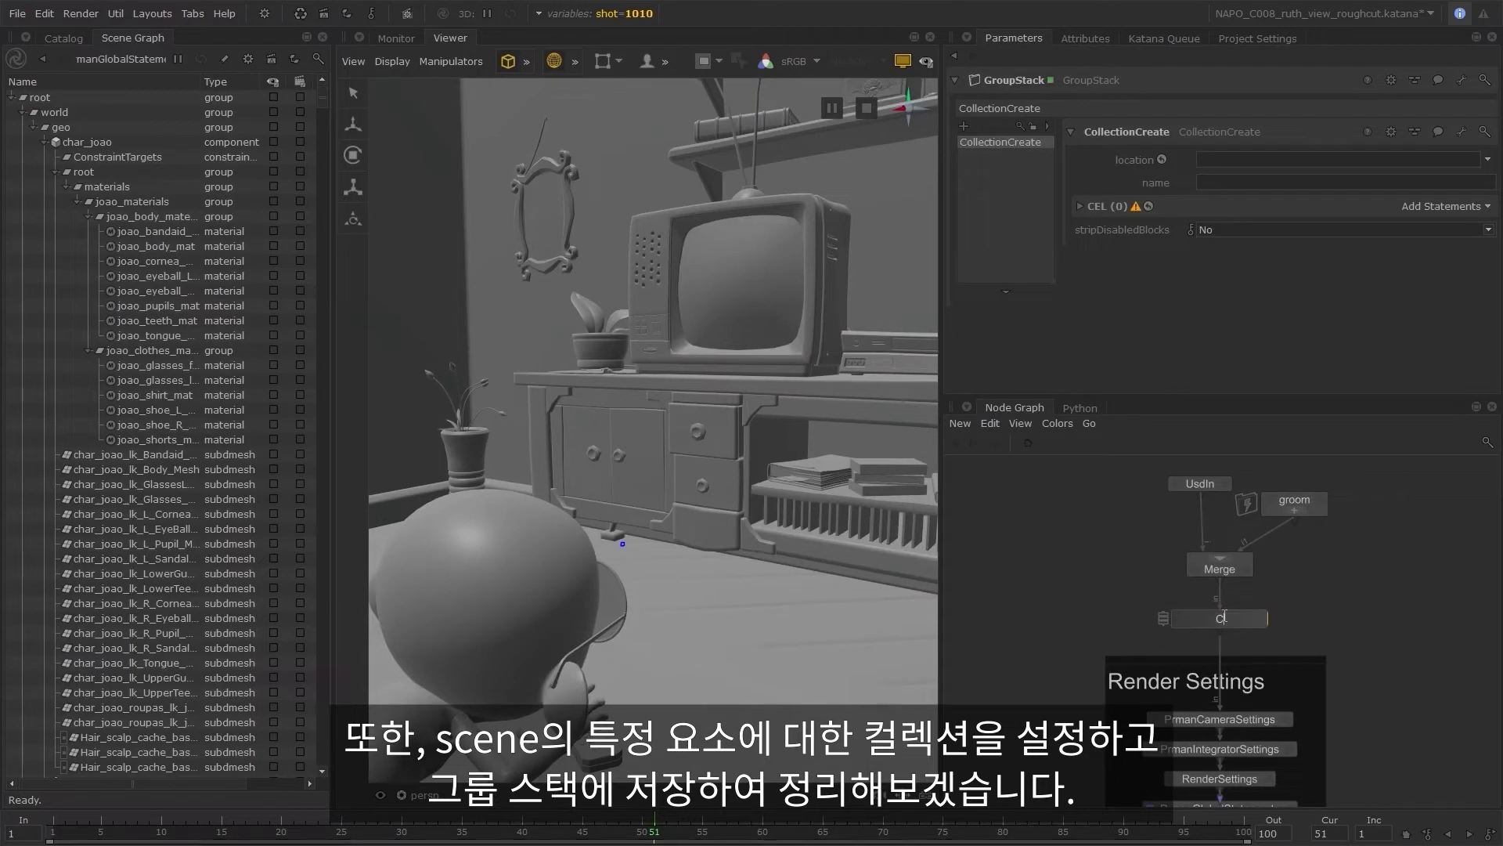
type("ollectionCreateStack")
key("Return")
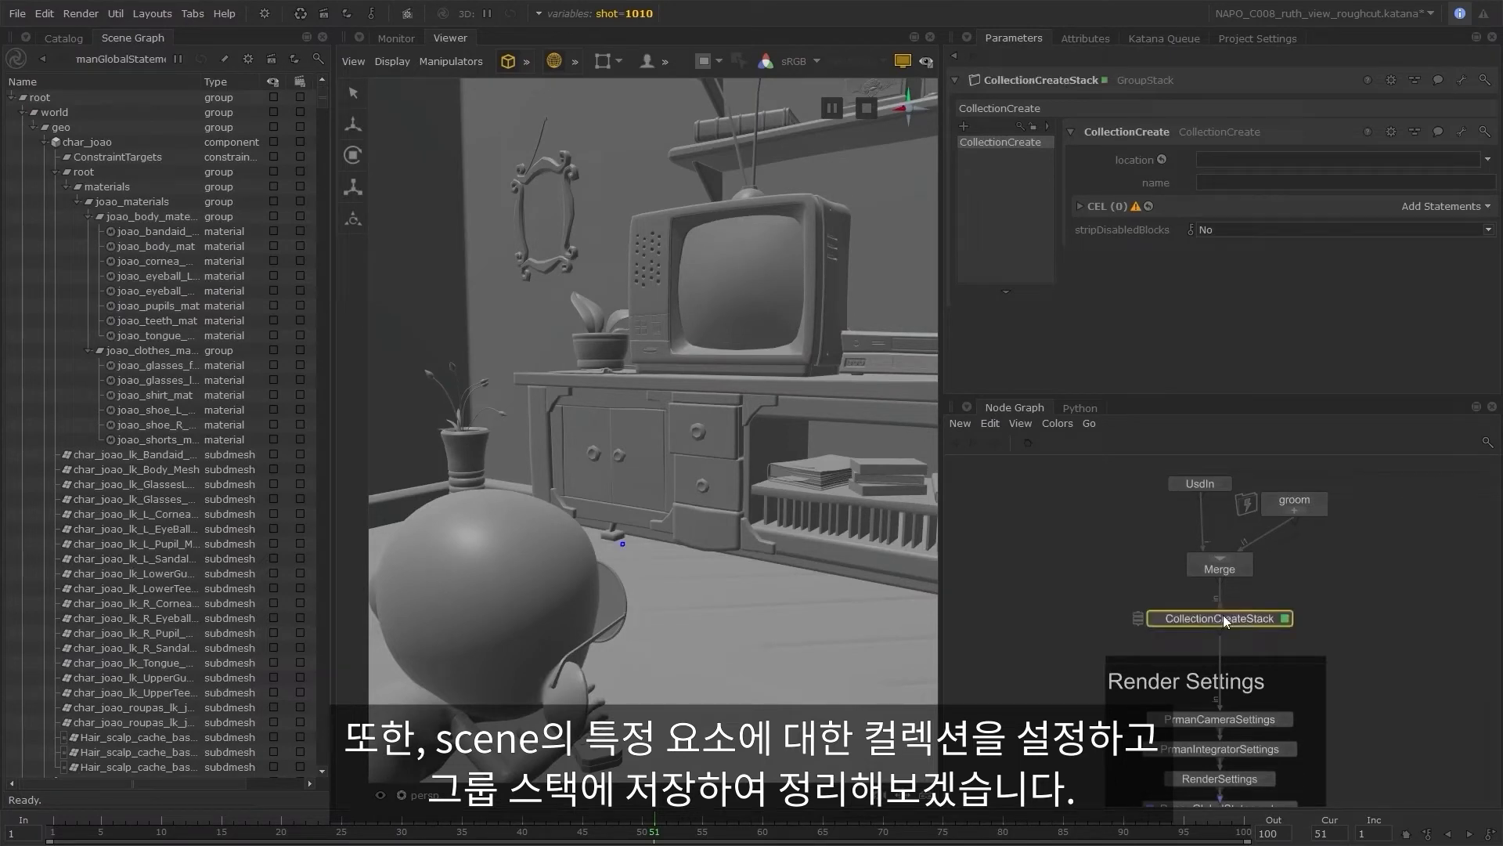
- Rename the CollectionCreate node in the stack as CC__prop
double_click(1118, 131)
type("CC__p")
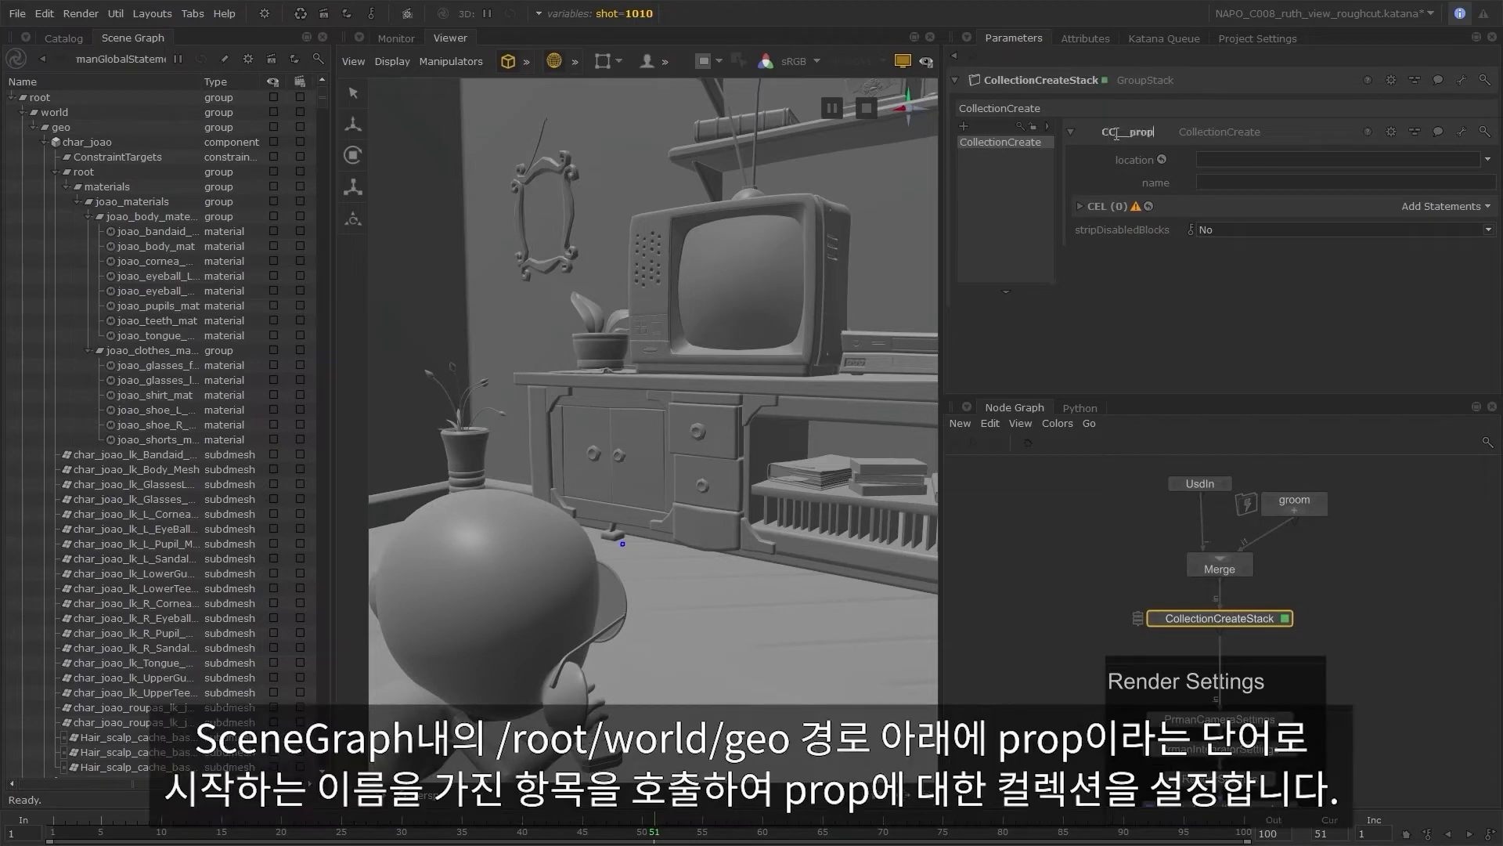
type("rop")
key("Return")
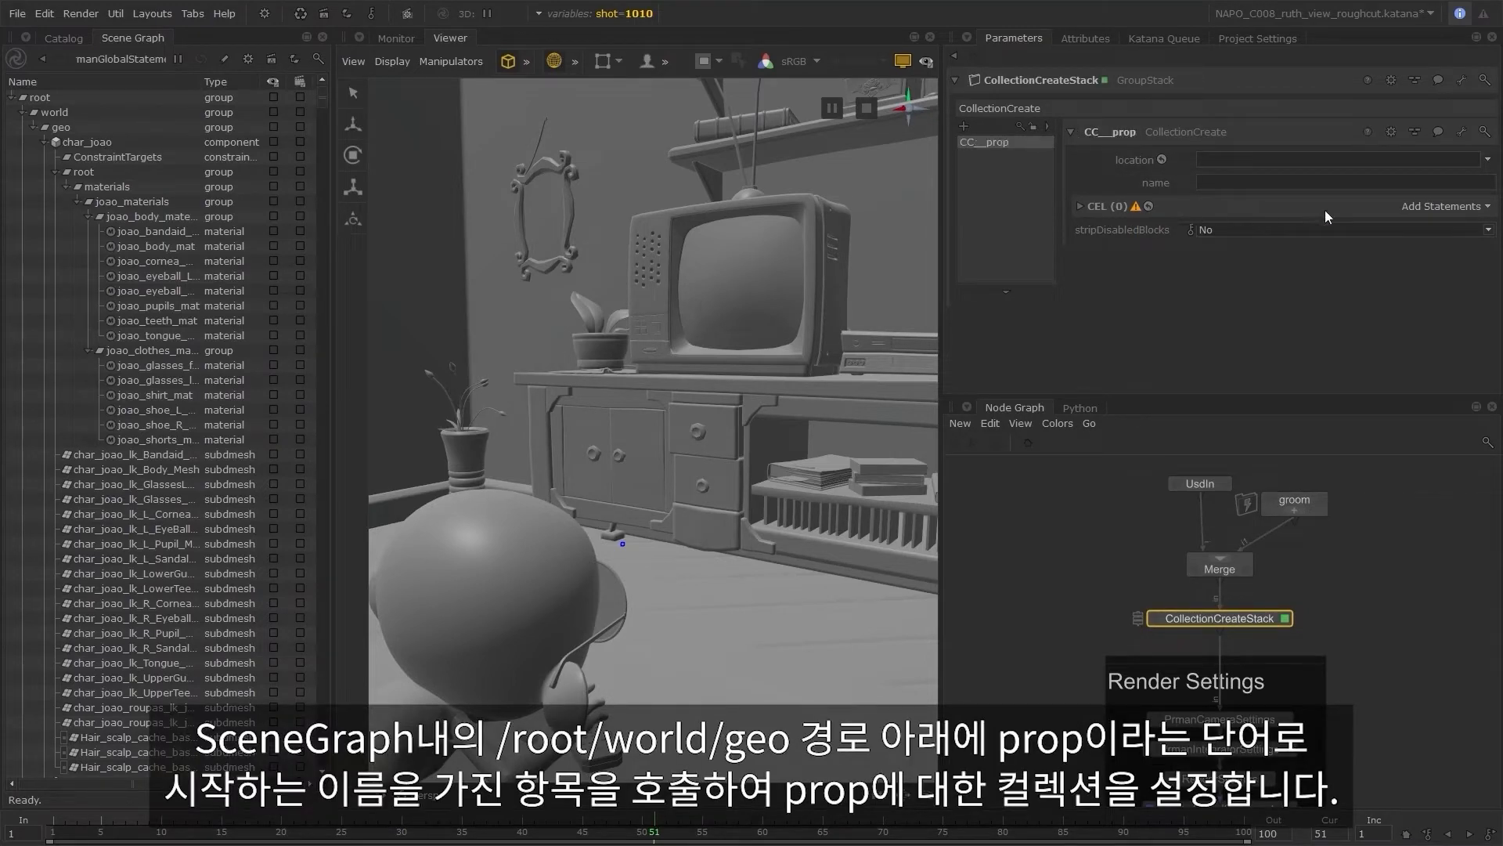
- Add a Custom CEL statement to CC__prop with the expression /root/world/geo//prop*
left_click(1408, 212)
left_click(1366, 257)
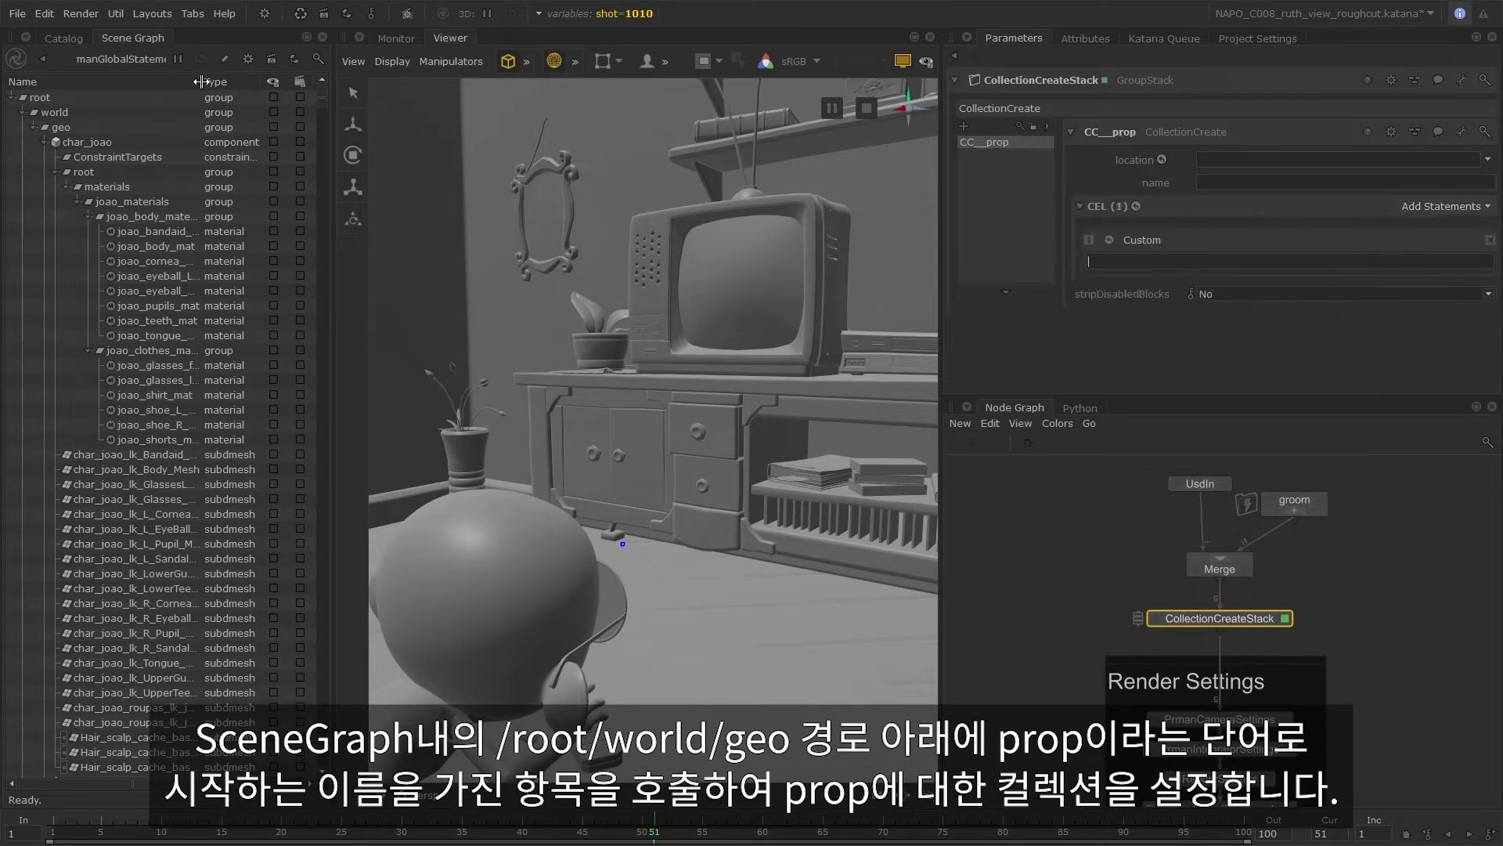
left_click_drag(61, 127, 1213, 267)
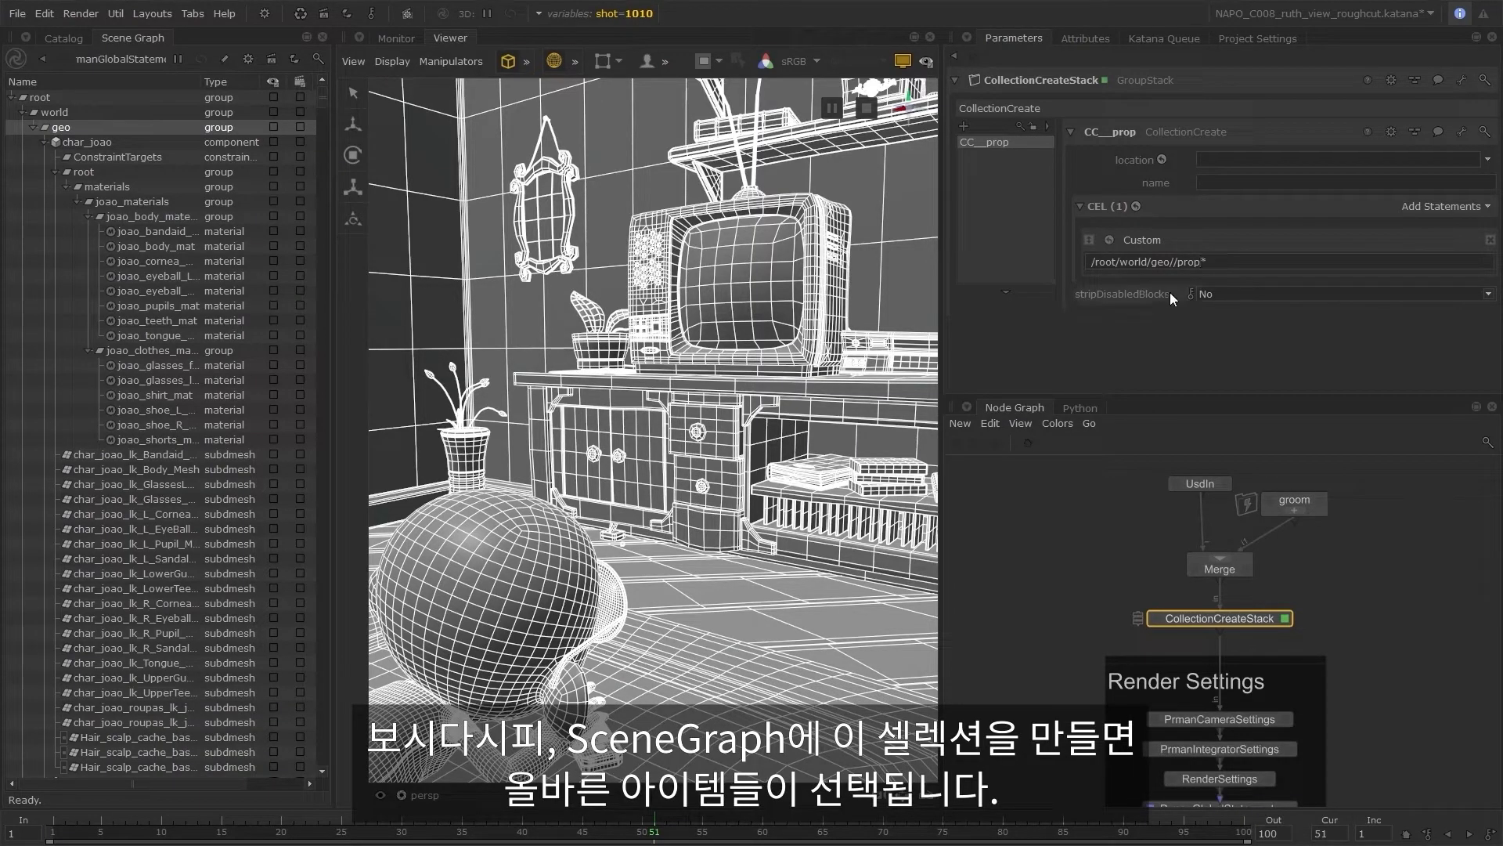
- Check which scene graph locations the CC__prop statement selects, and clear the selection
left_click(1107, 241)
left_click(1135, 263)
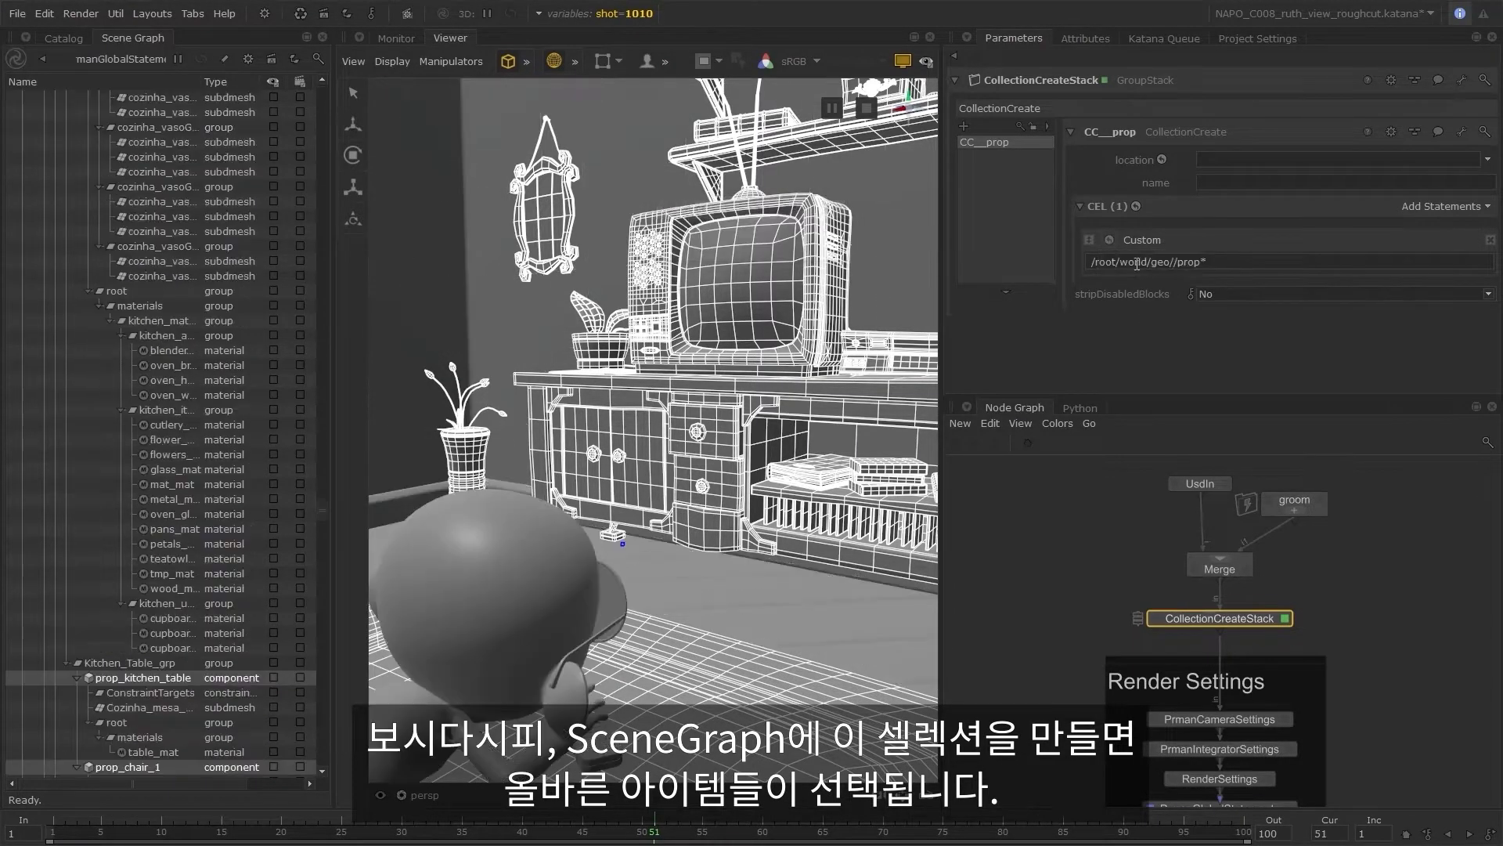
double_click(839, 291)
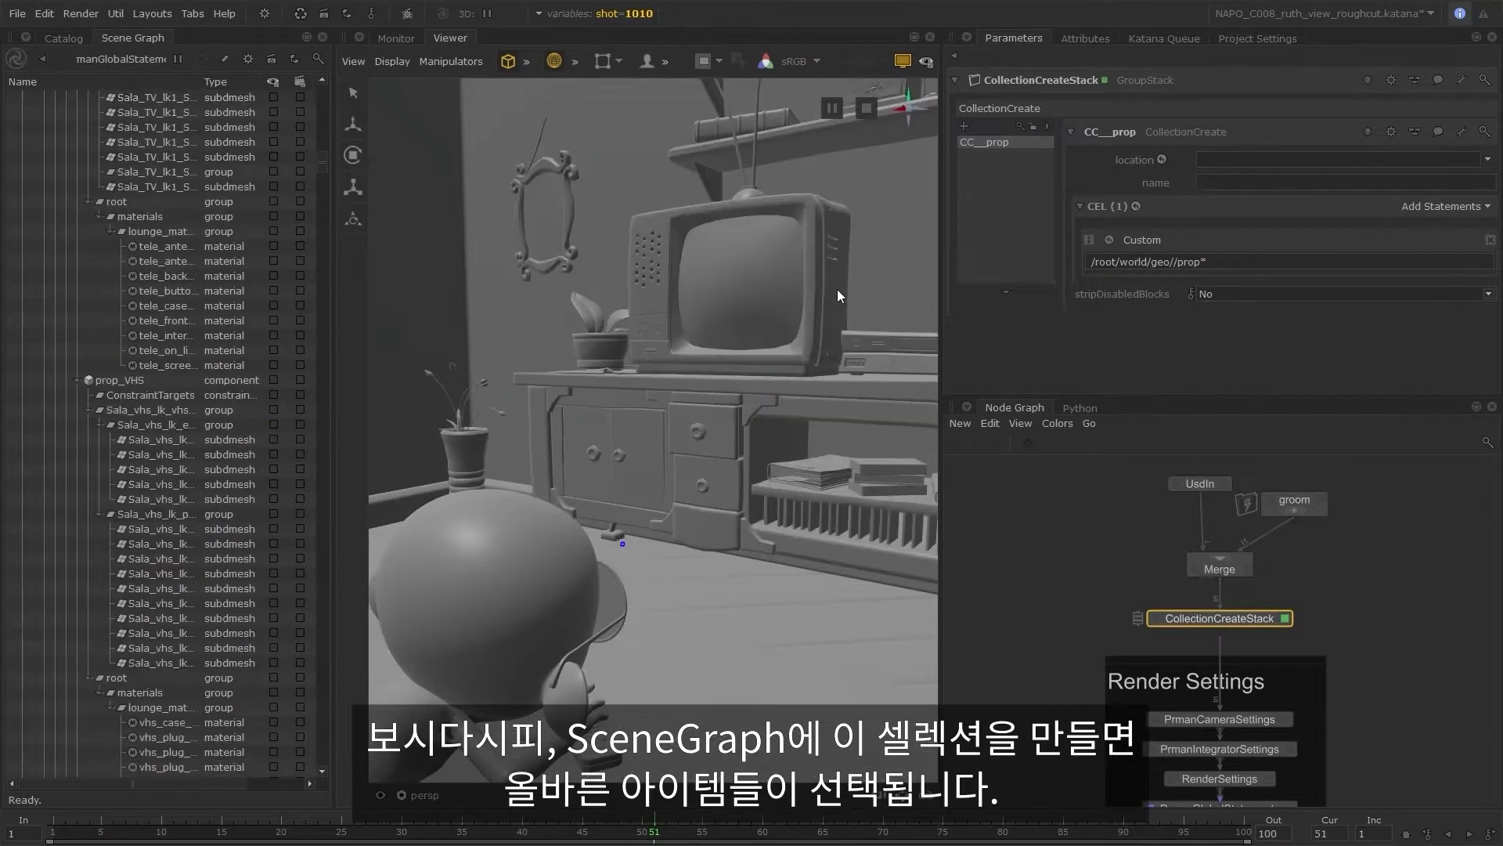
- Add a second CollectionCreate node to the stack and name it CC__env
right_click(990, 148)
mouse_move(1135, 219)
left_click(1239, 384)
left_click(964, 126)
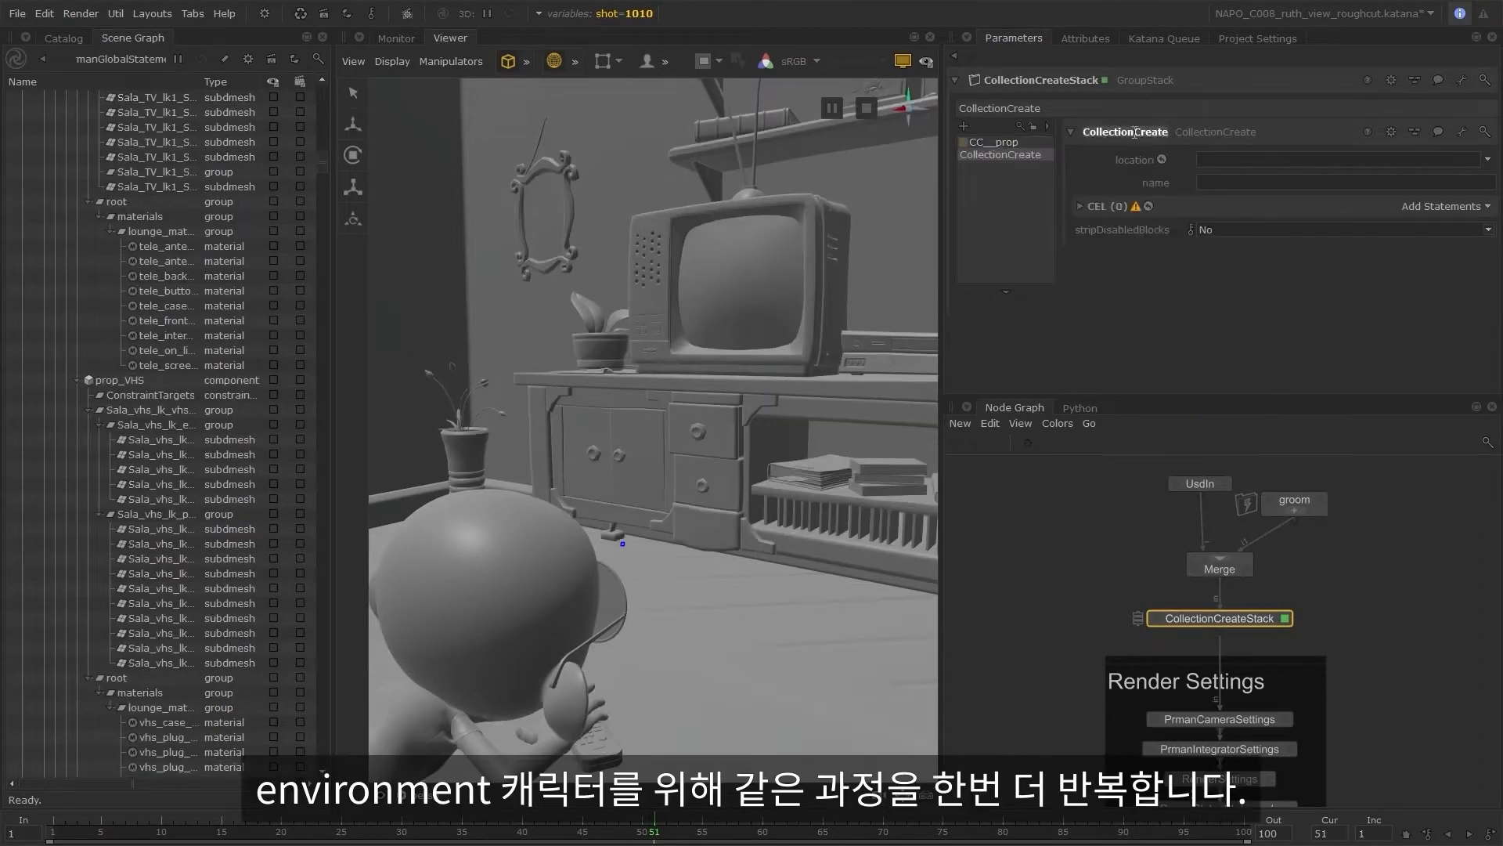
double_click(1135, 132)
type("CC__env")
key("Return")
- Add a Custom CEL statement to CC__env with the expression /root/world/geo//env*
left_click(1444, 206)
left_click(1365, 260)
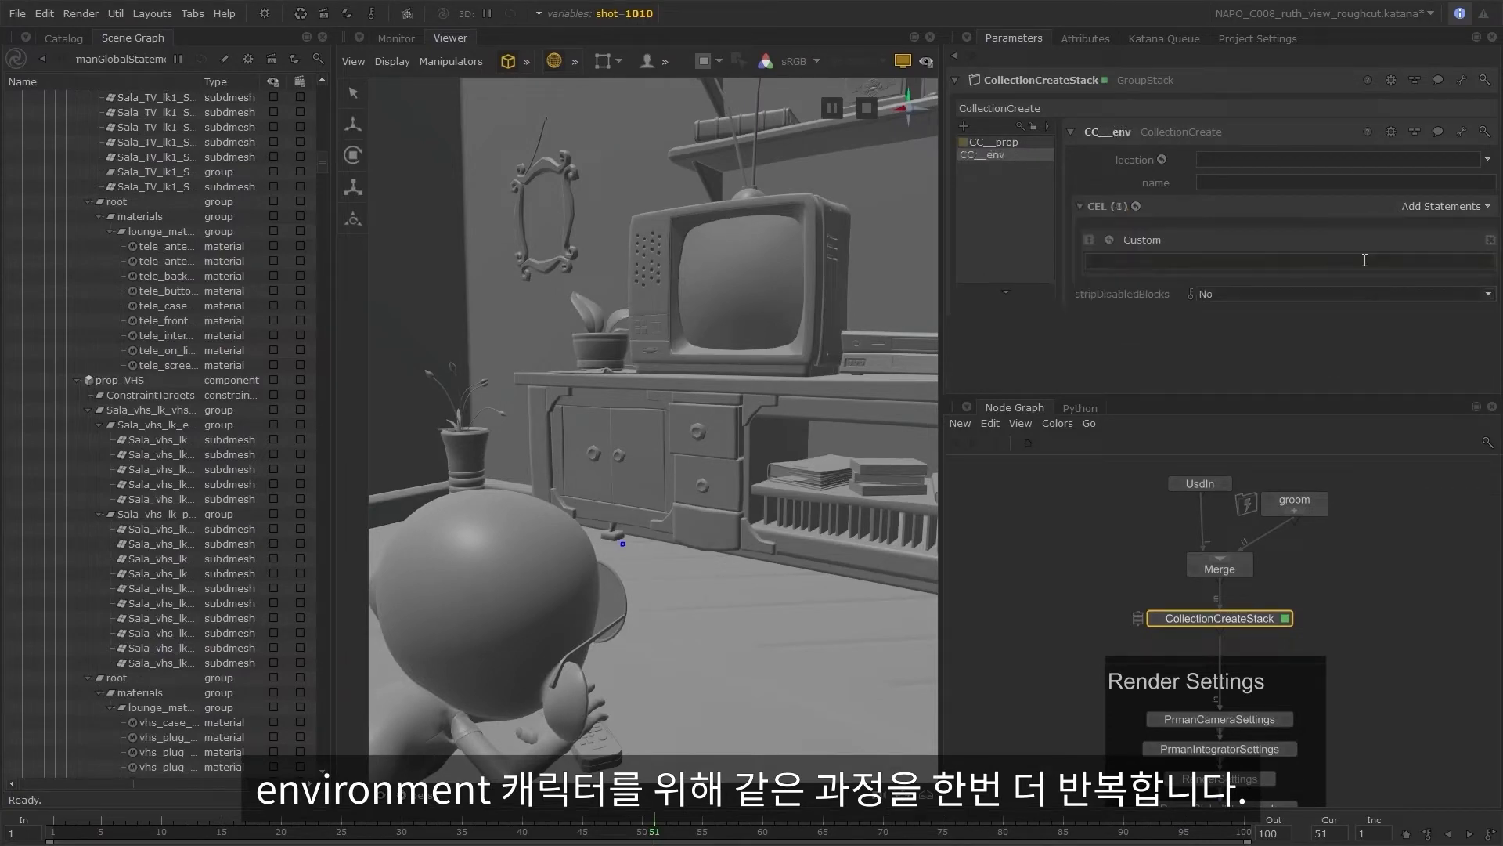
left_click_drag(322, 171, 323, 103)
left_click_drag(93, 128, 1218, 261)
type("//env*")
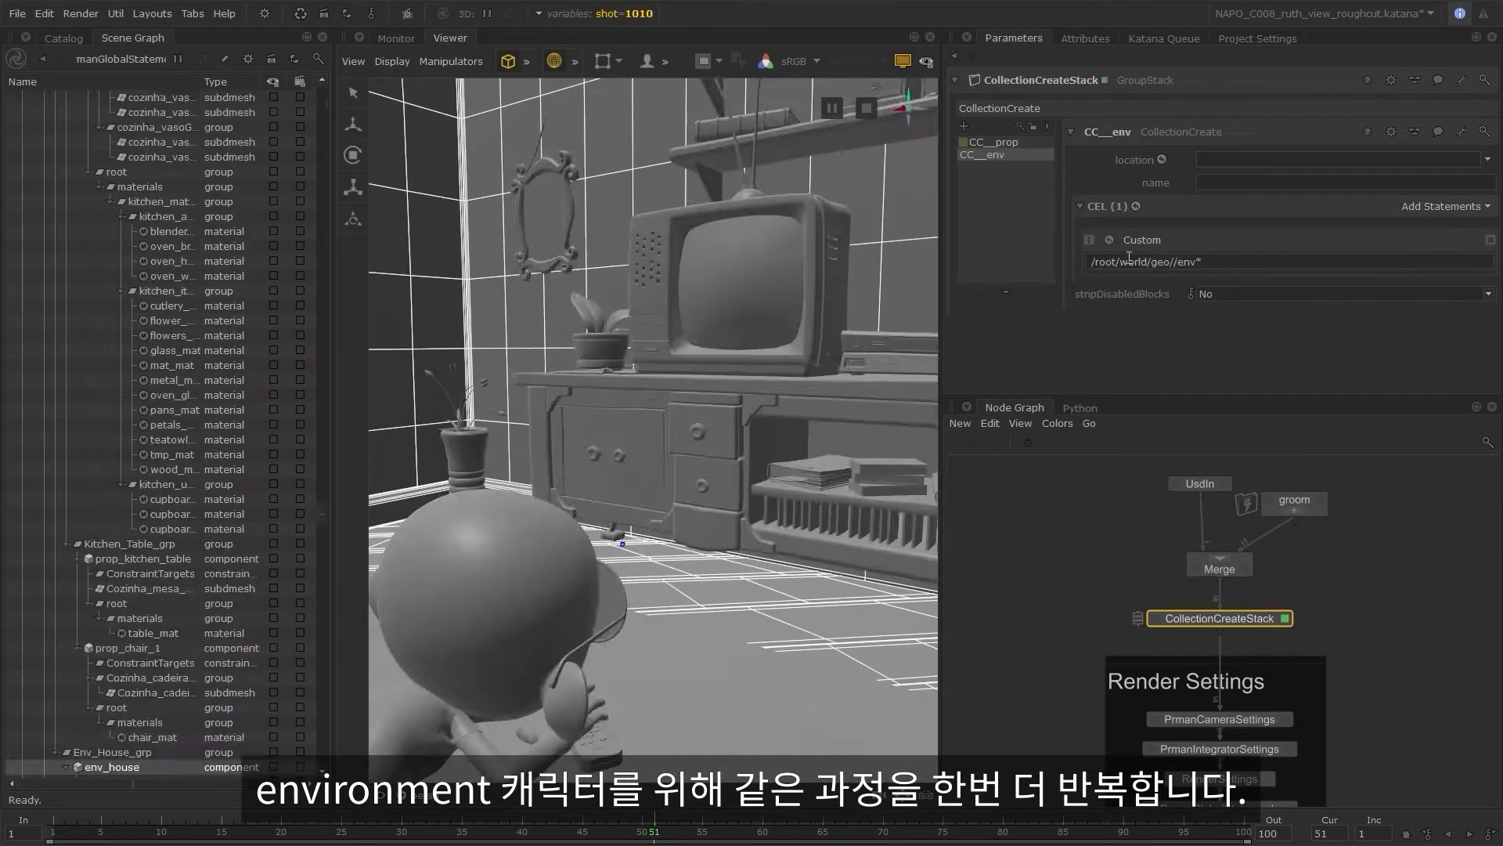
- Add a third CollectionCreate node to the stack and name it CC__charJoao
left_click(964, 126)
double_click(1135, 131)
type("CC__charJoao")
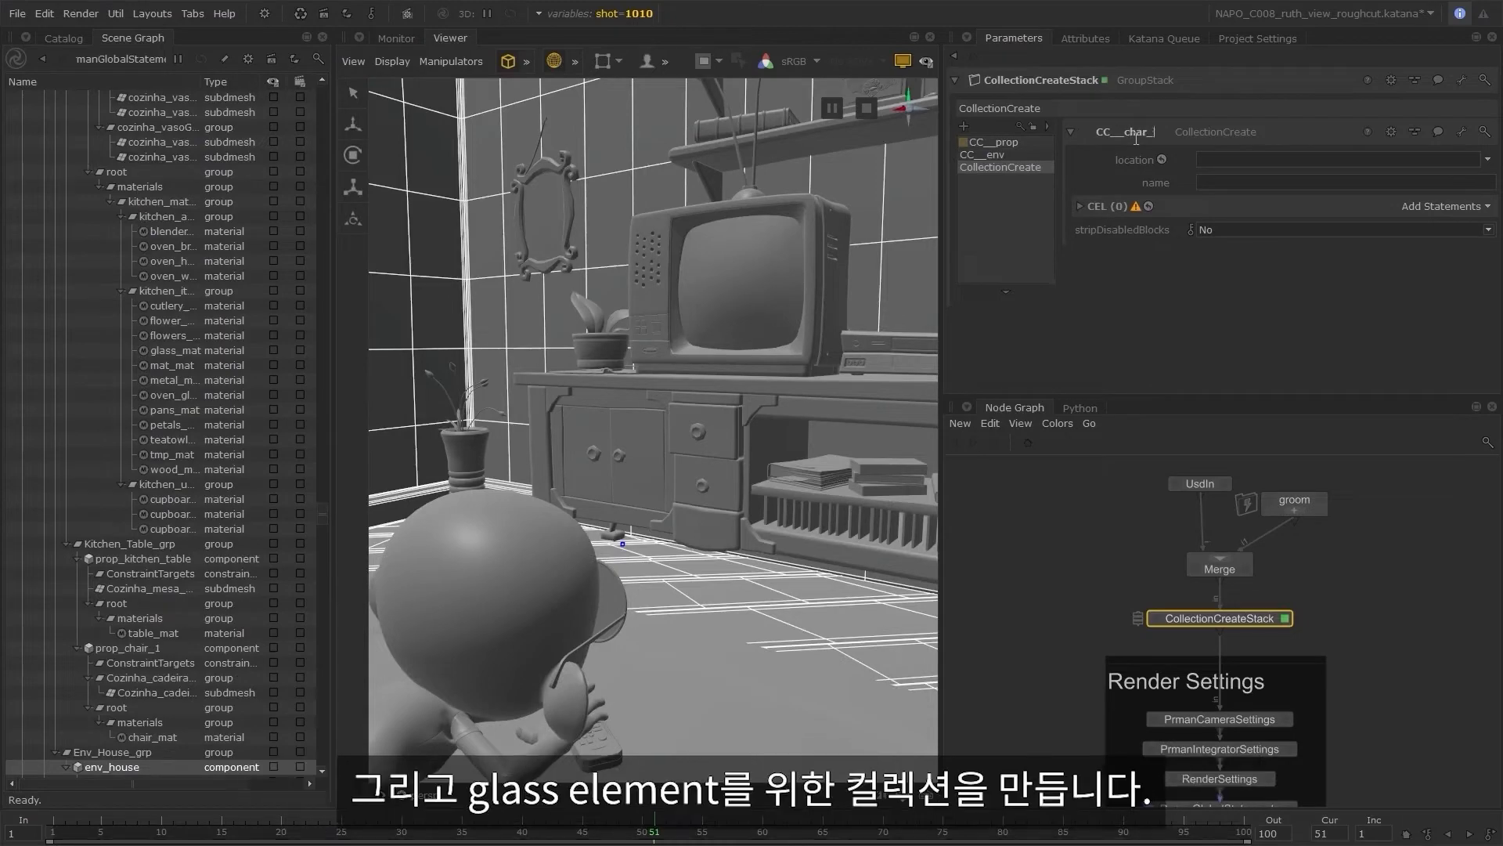
key("Return")
- Add the char_joao and groomJoao scene graph locations to CC__charJoao's CEL paths
left_click(486, 595)
left_click_drag(87, 142, 1432, 210)
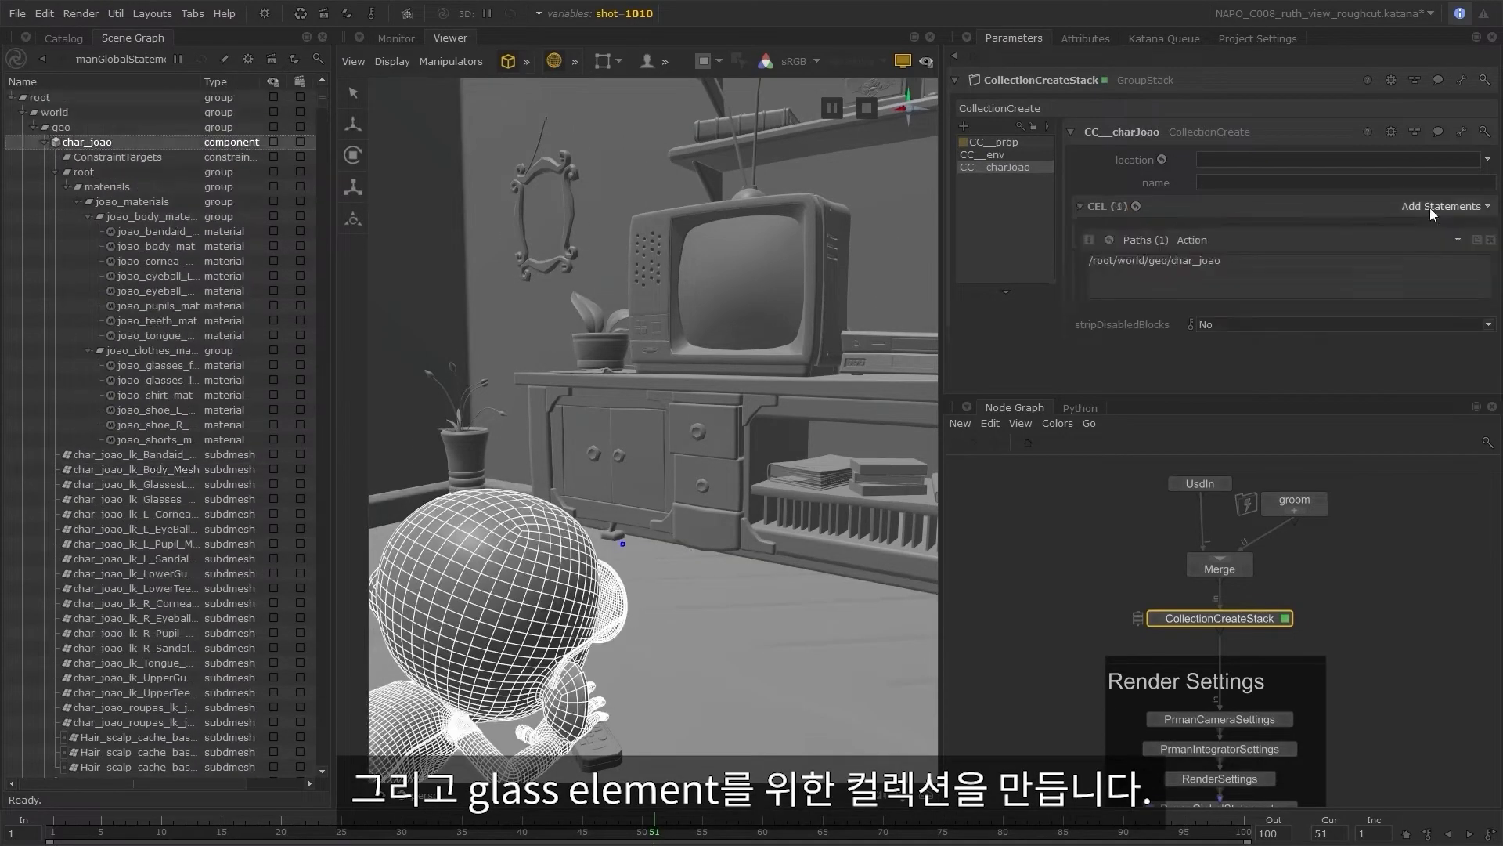
left_click_drag(323, 104, 322, 763)
double_click(119, 737)
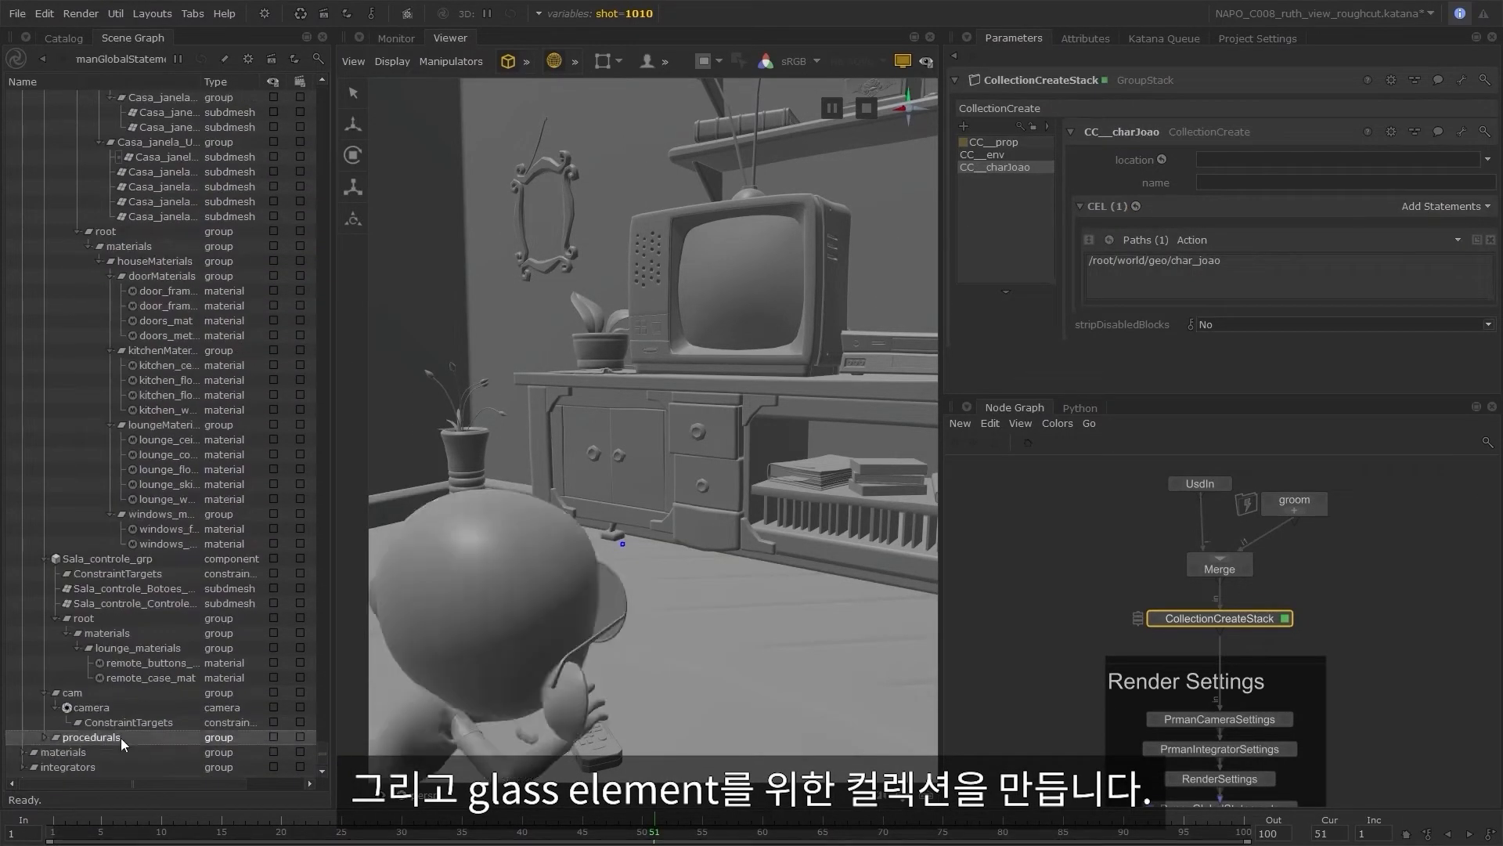
left_click_drag(126, 723, 1294, 292)
- Add another CollectionCreate node to the stack and name it CC__charAvo
left_click(965, 127)
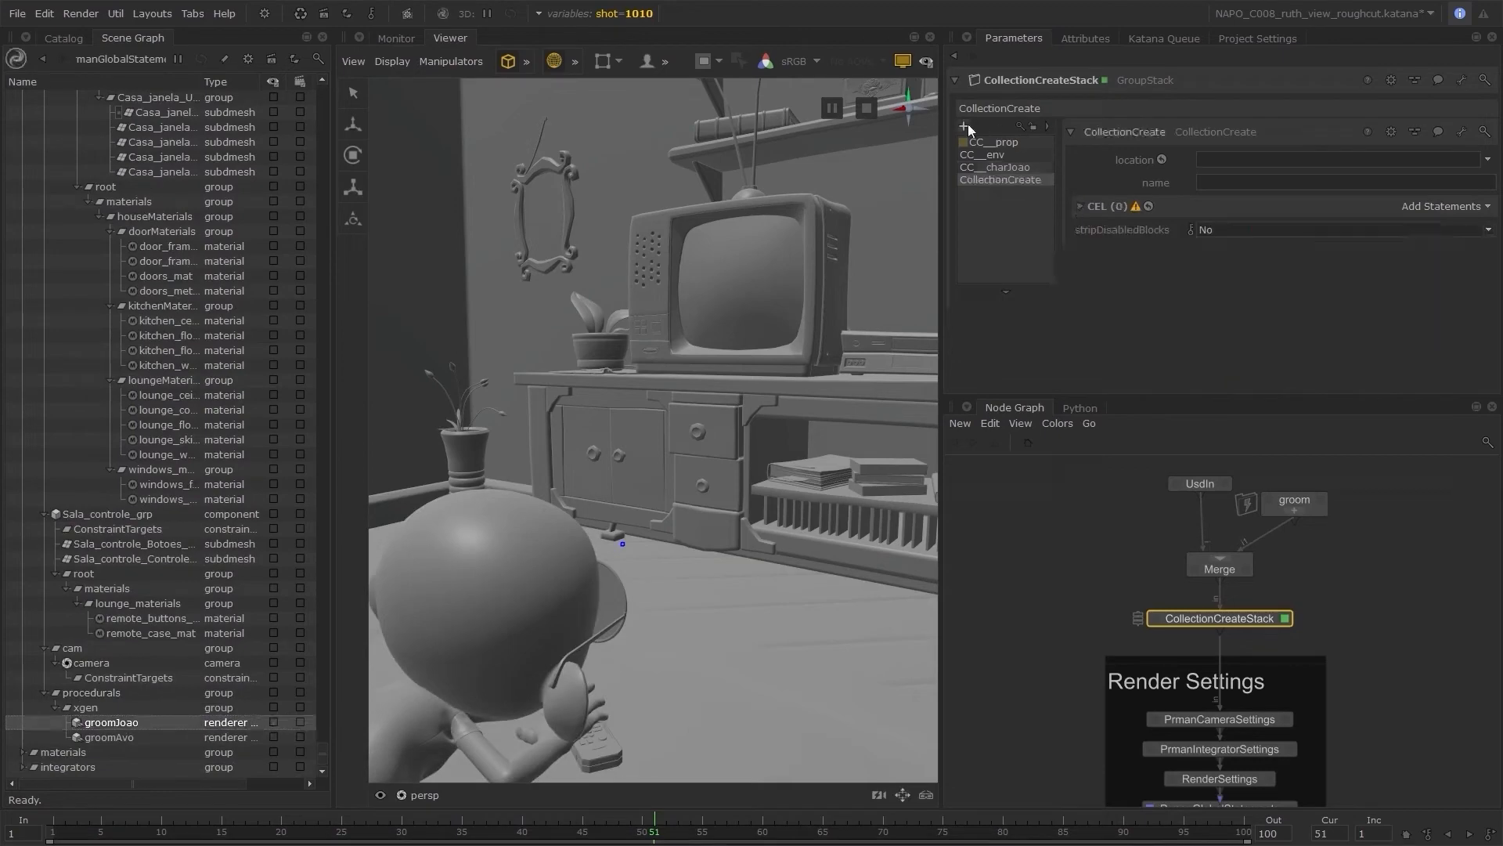
double_click(1127, 133)
type("CC__charAvo")
key("Return")
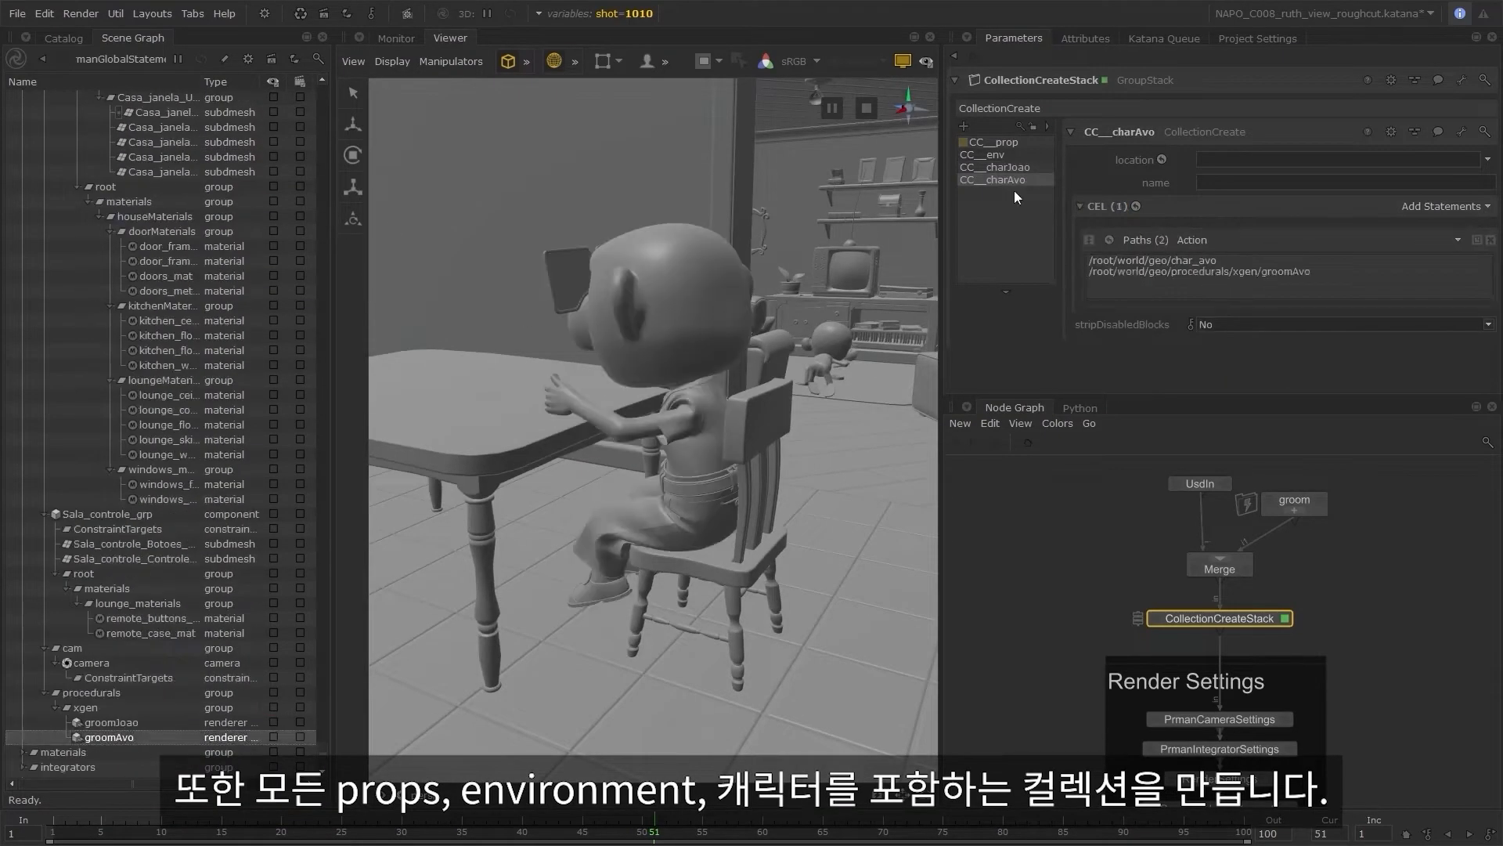
- Add another CollectionCreate node to the stack and name it CC__charMae
left_click(965, 127)
double_click(1119, 132)
type("CC__char_Mae")
key("Return")
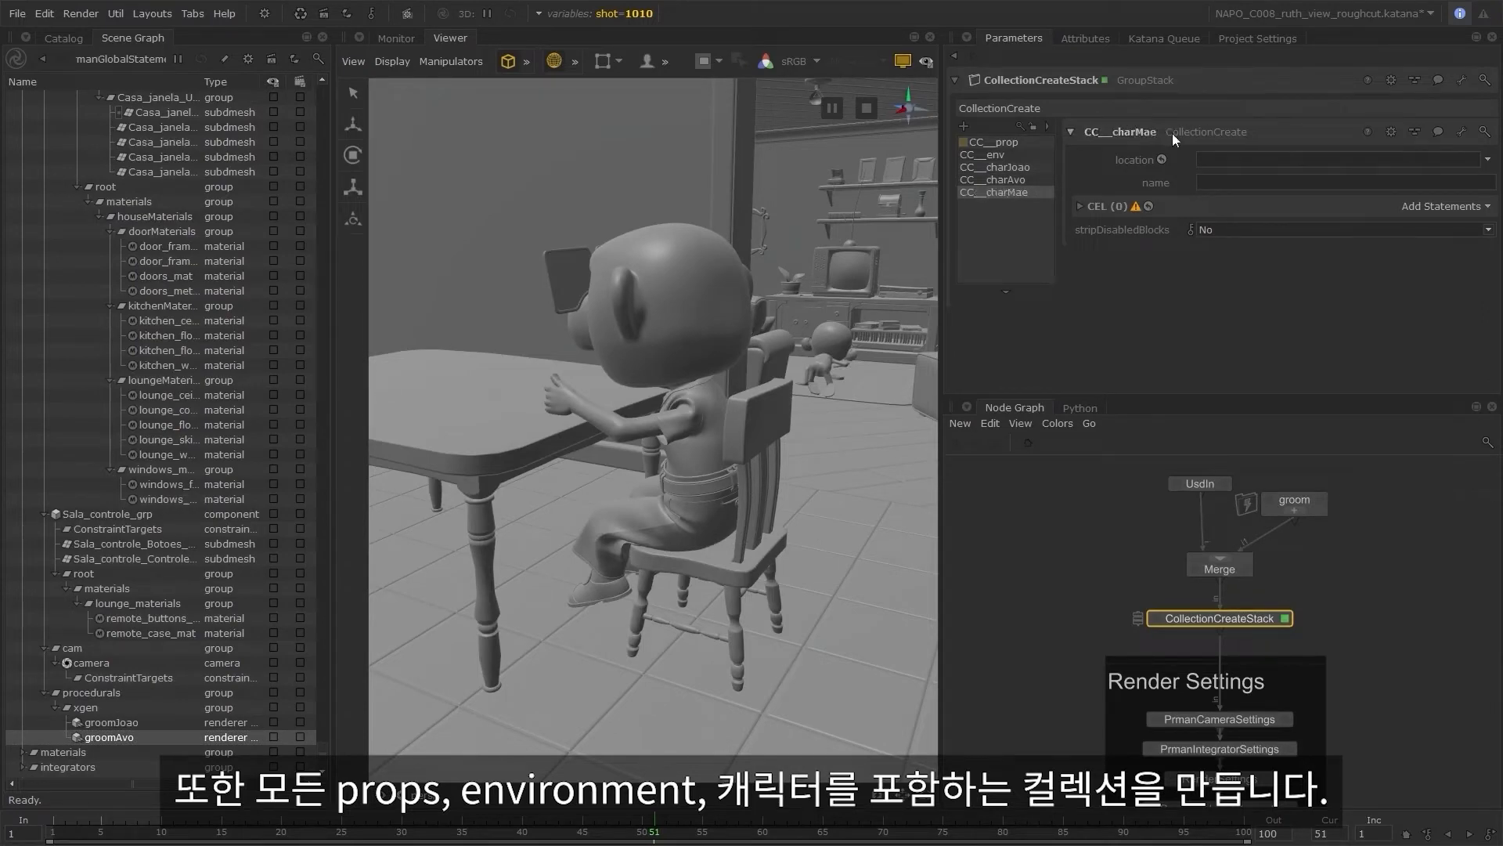
- Switch the shot variable to 1030 and add /root/world/geo/char_mae to CC__charMae's CEL paths
left_click(635, 14)
left_click(749, 76)
left_click(735, 124)
left_click_drag(322, 759, 323, 90)
right_click(173, 103)
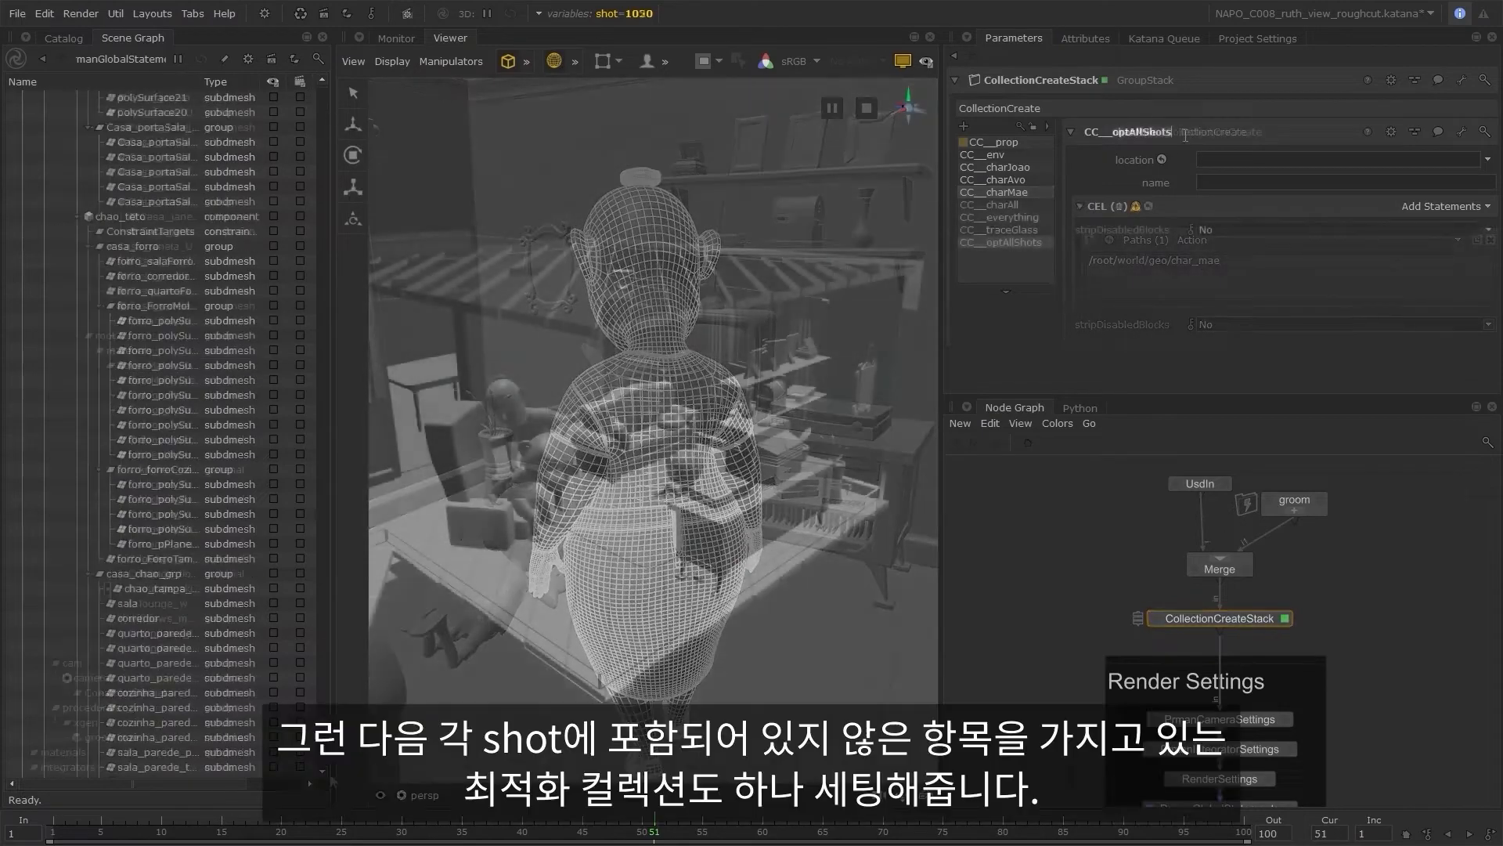
- Add a Custom CEL statement to CC__optAllShots with the expression $char*//hair_scalp
left_click(1444, 206)
left_click(1394, 345)
type("$char*/")
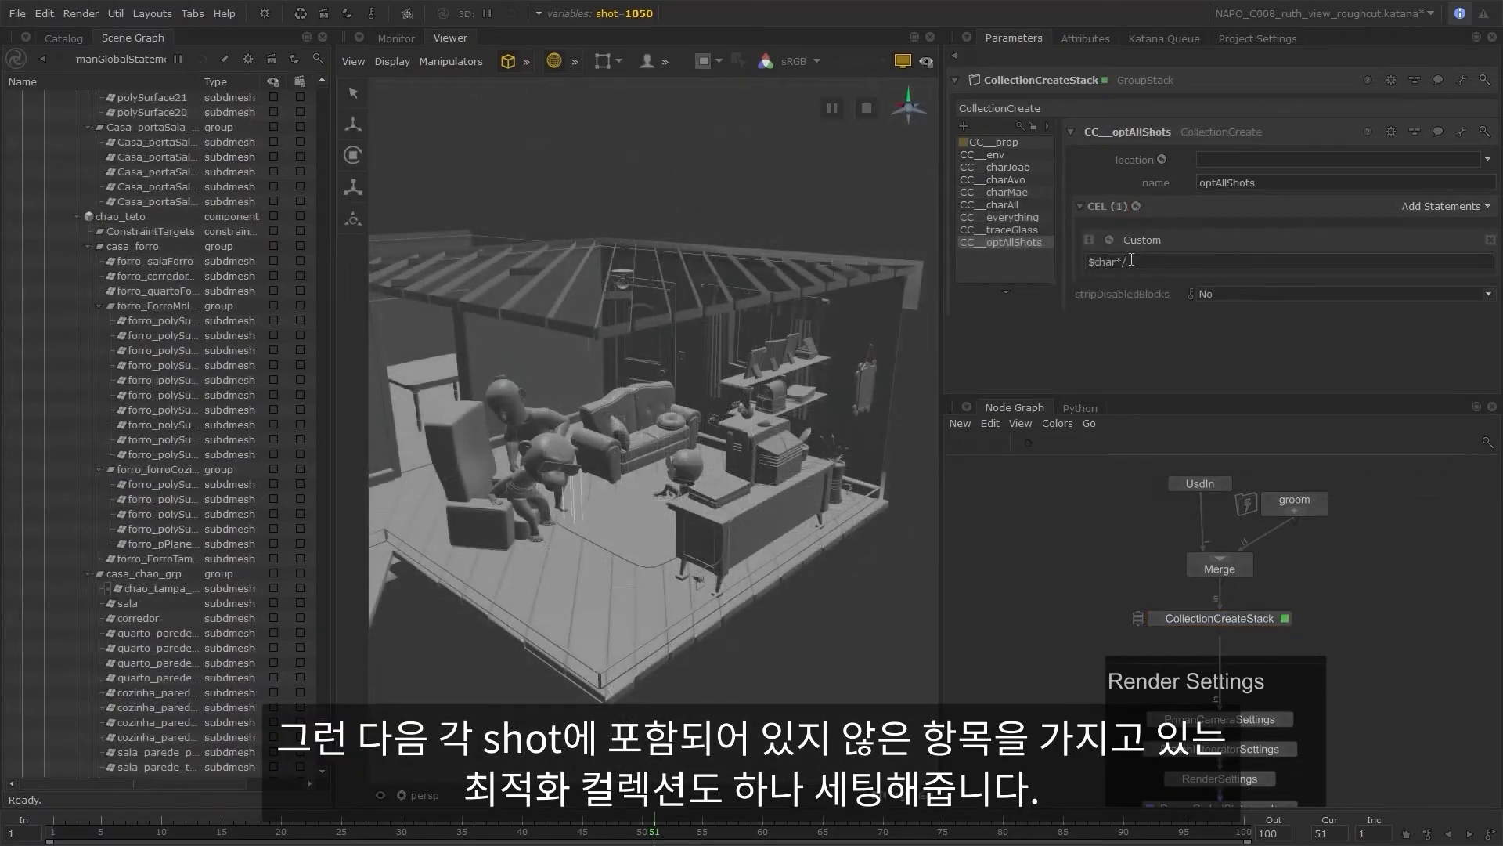
type("/hair_scalp")
key("Return")
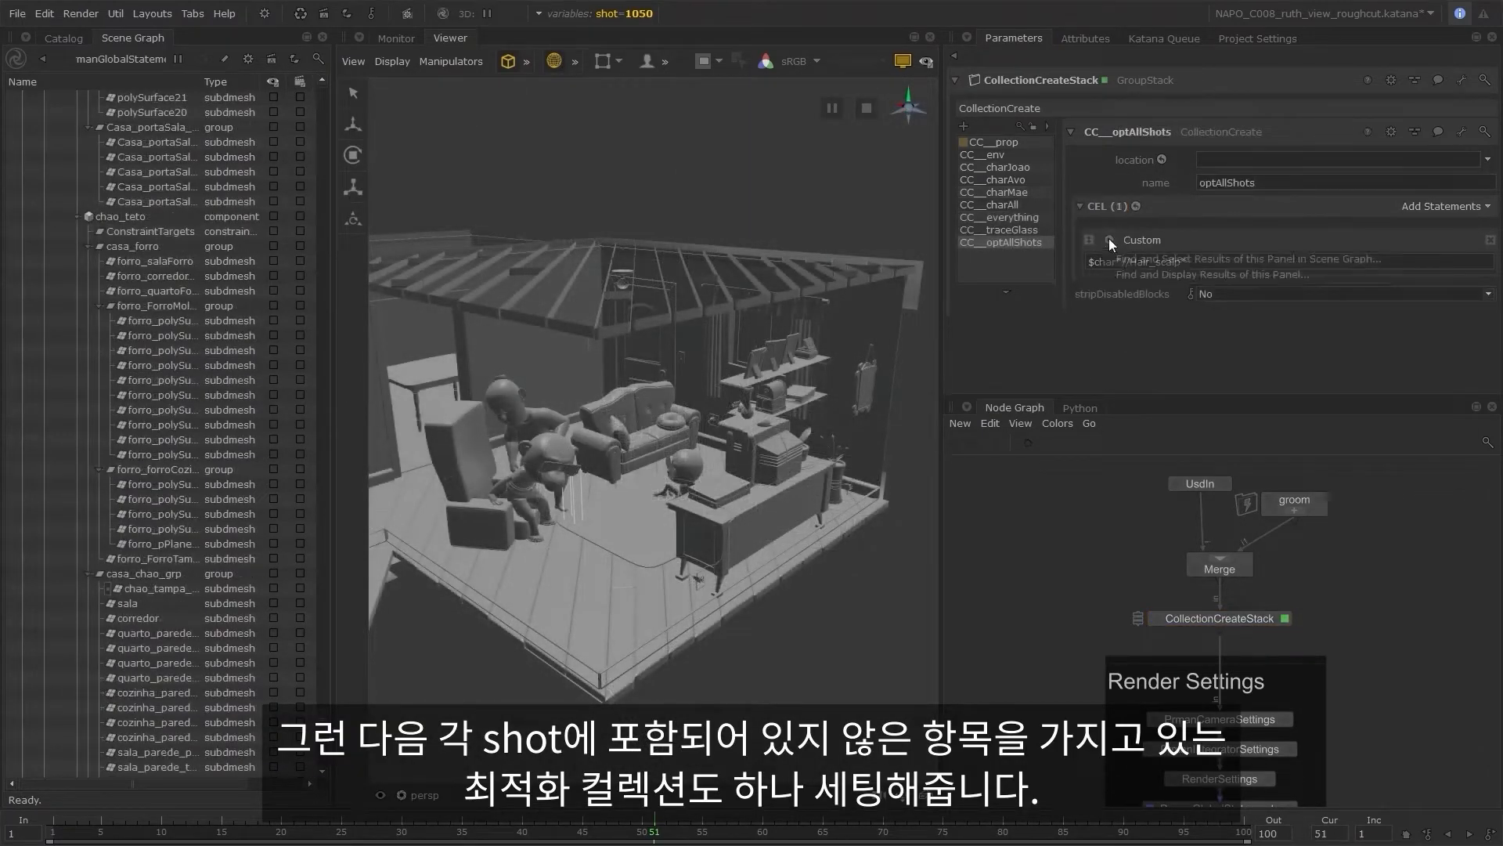
- Add a CollectionCreate node named CC__optShot1010 and set its name parameter to optShot1010
left_click(964, 126)
double_click(1127, 131)
type("CC")
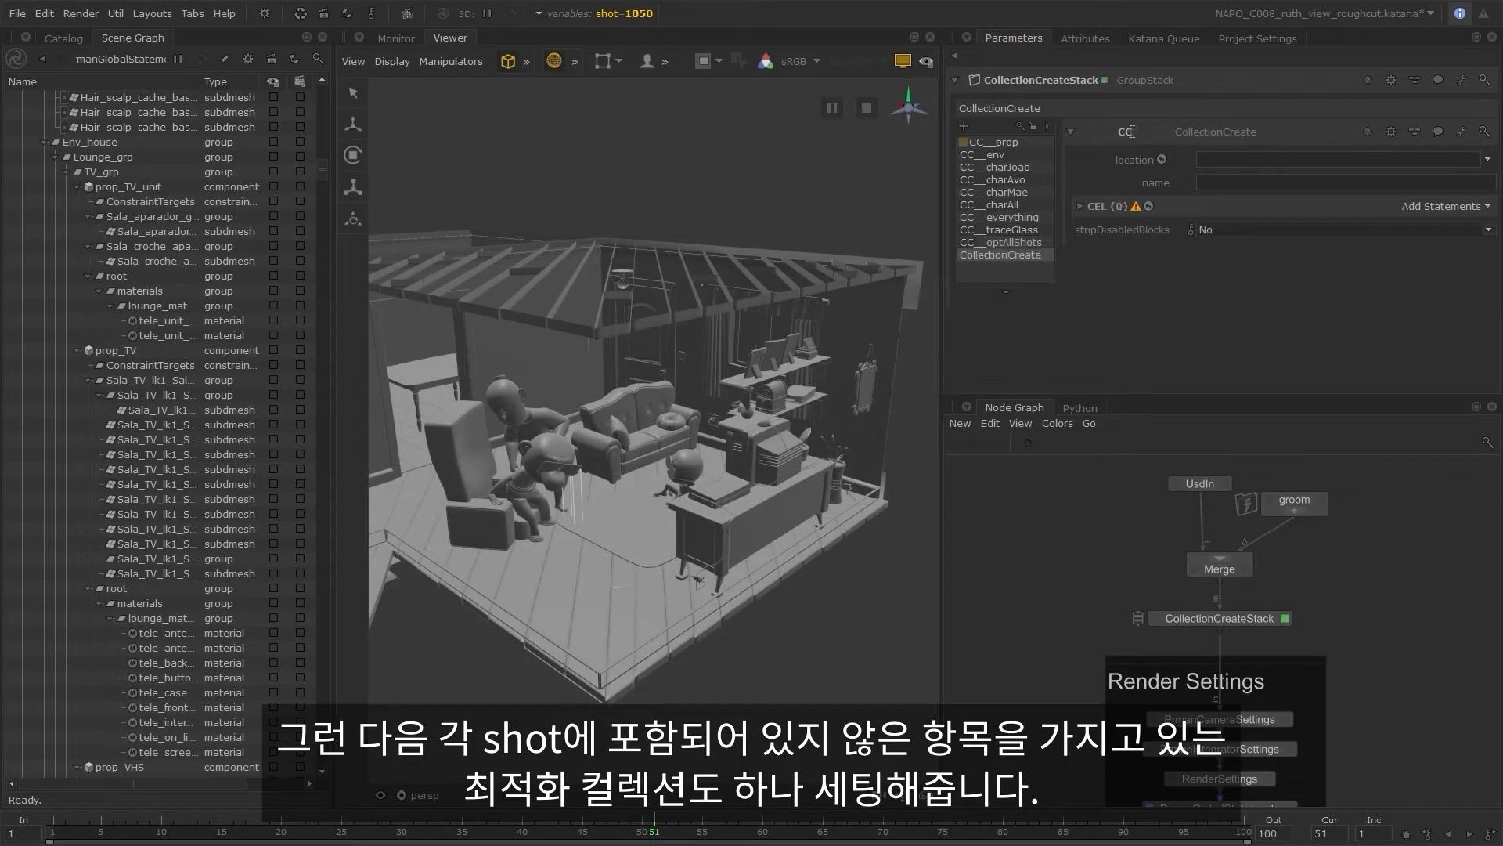
type("__opt_Shot1010")
key("ctrl+c")
left_click(1227, 181)
key("ctrl+v")
left_click_drag(1225, 182, 1157, 181)
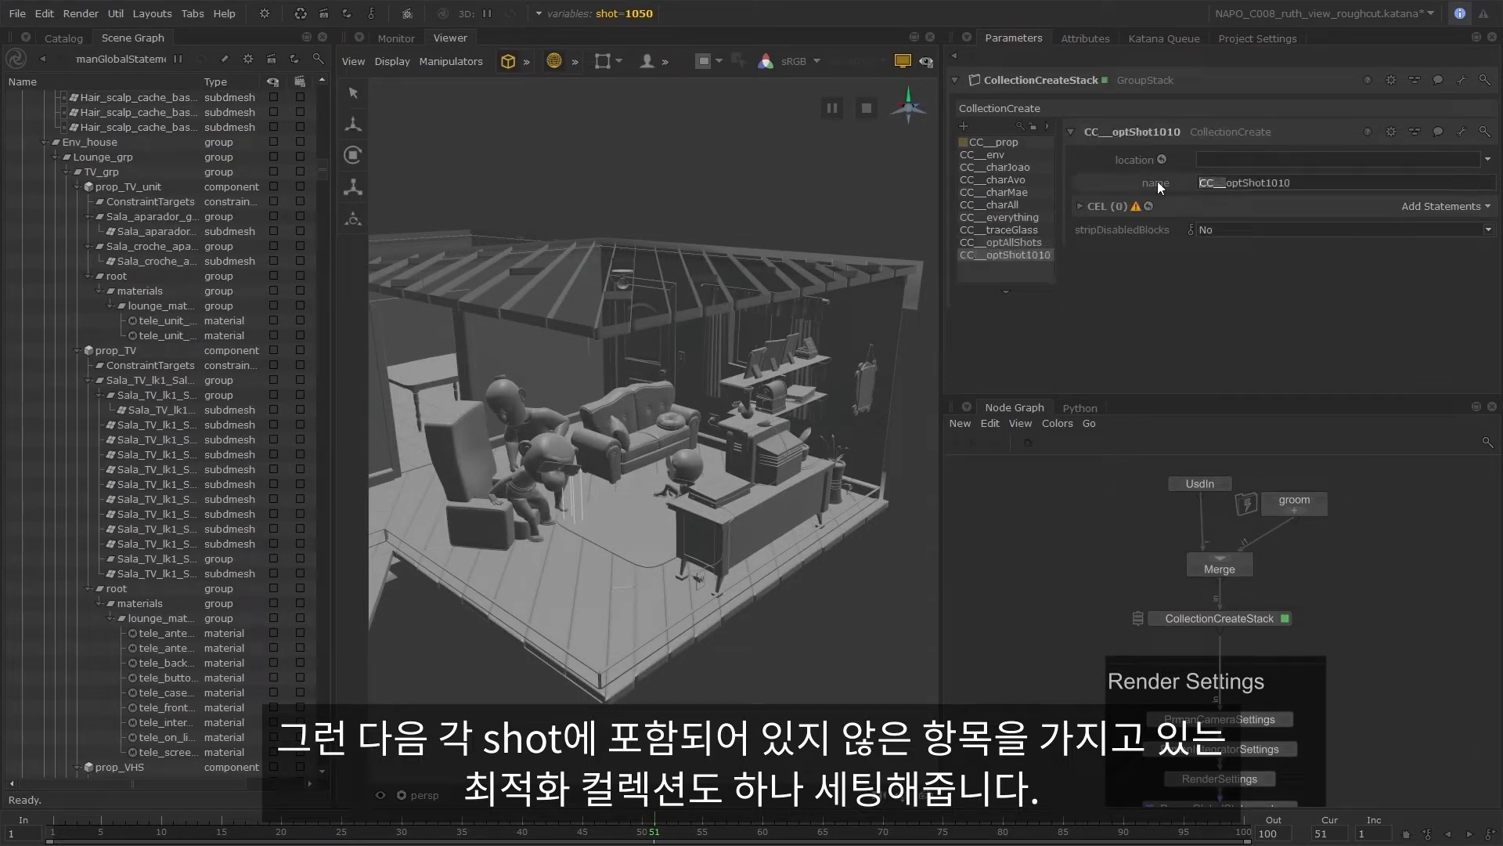
key("BackSpace")
left_click(1445, 207)
left_click(1445, 253)
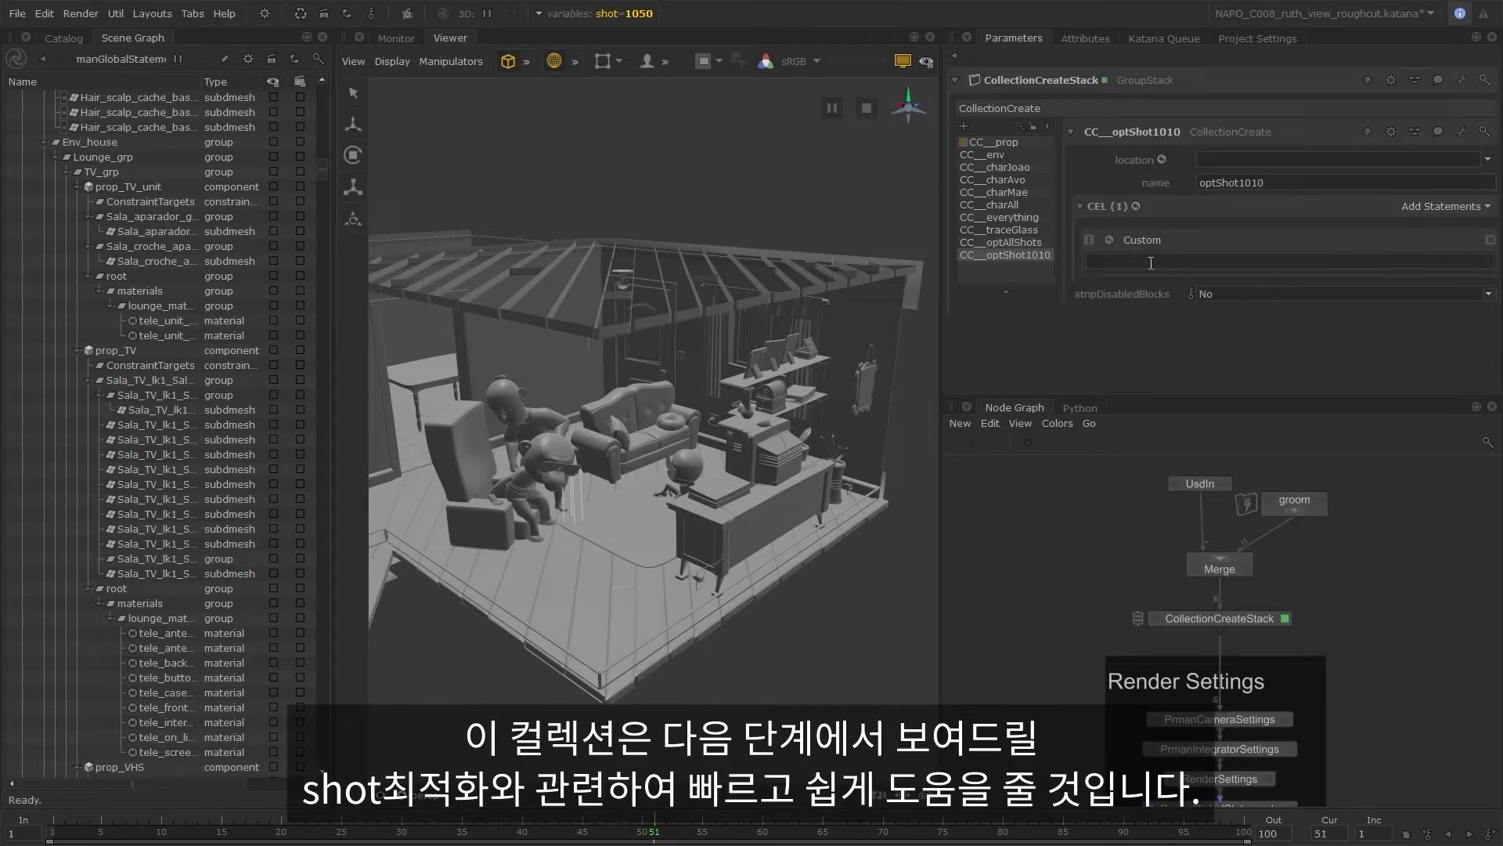
left_click(1490, 240)
- Select a scene graph location for the CC__optShot1010 collection
left_click(169, 232)
scroll(225, 342, "up", 20)
scroll(226, 349, "down", 10)
left_click(114, 529)
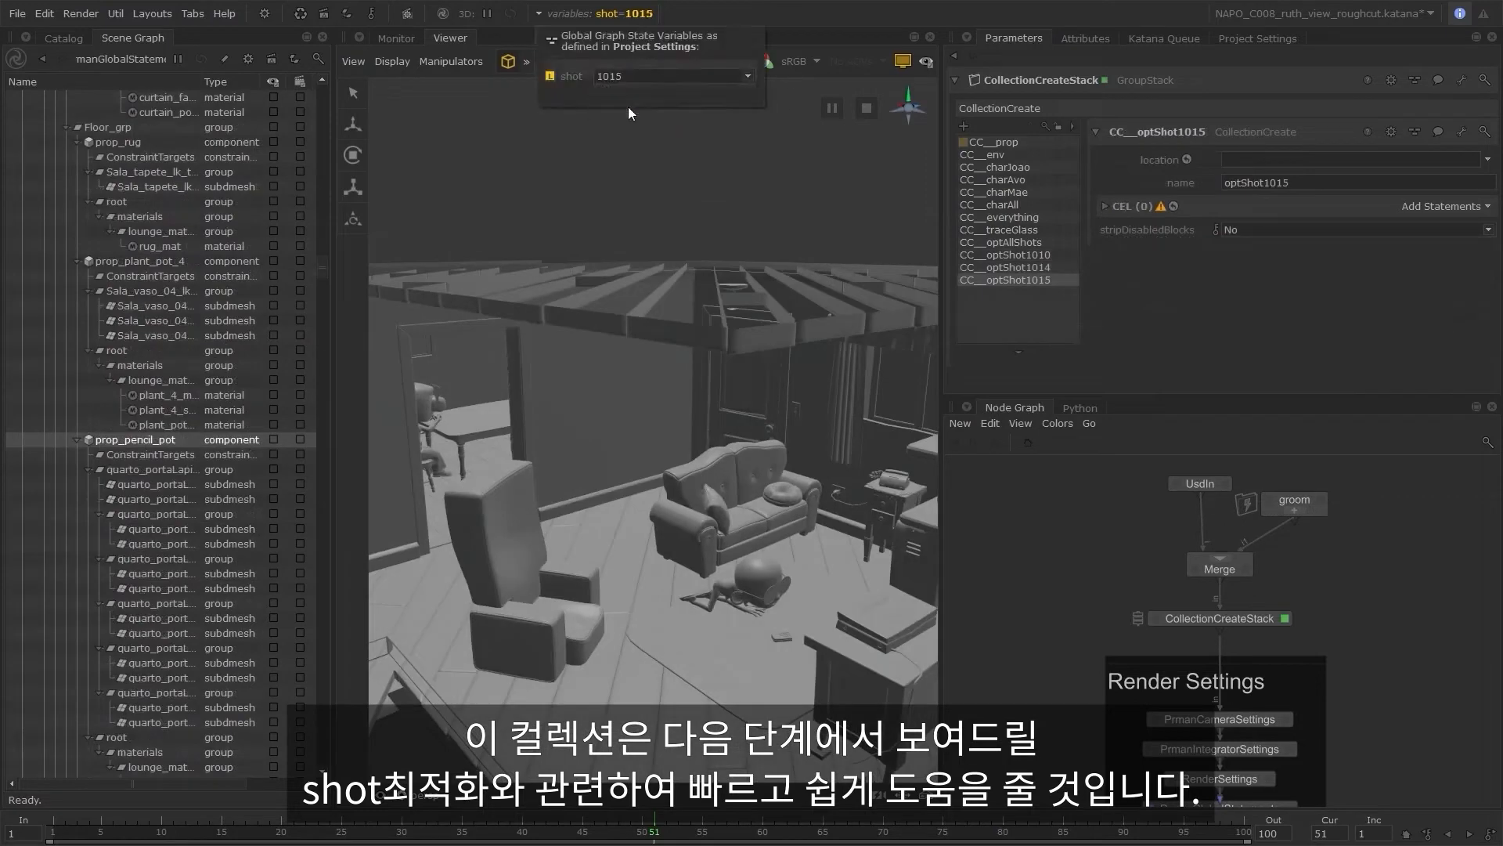
- Add Kitchen_Table_grp to CC__optShot1015's CEL, and create another collection named CC__optShot1020
left_click(177, 722)
left_click_drag(177, 722, 1462, 208)
left_click(964, 126)
left_click(1151, 131)
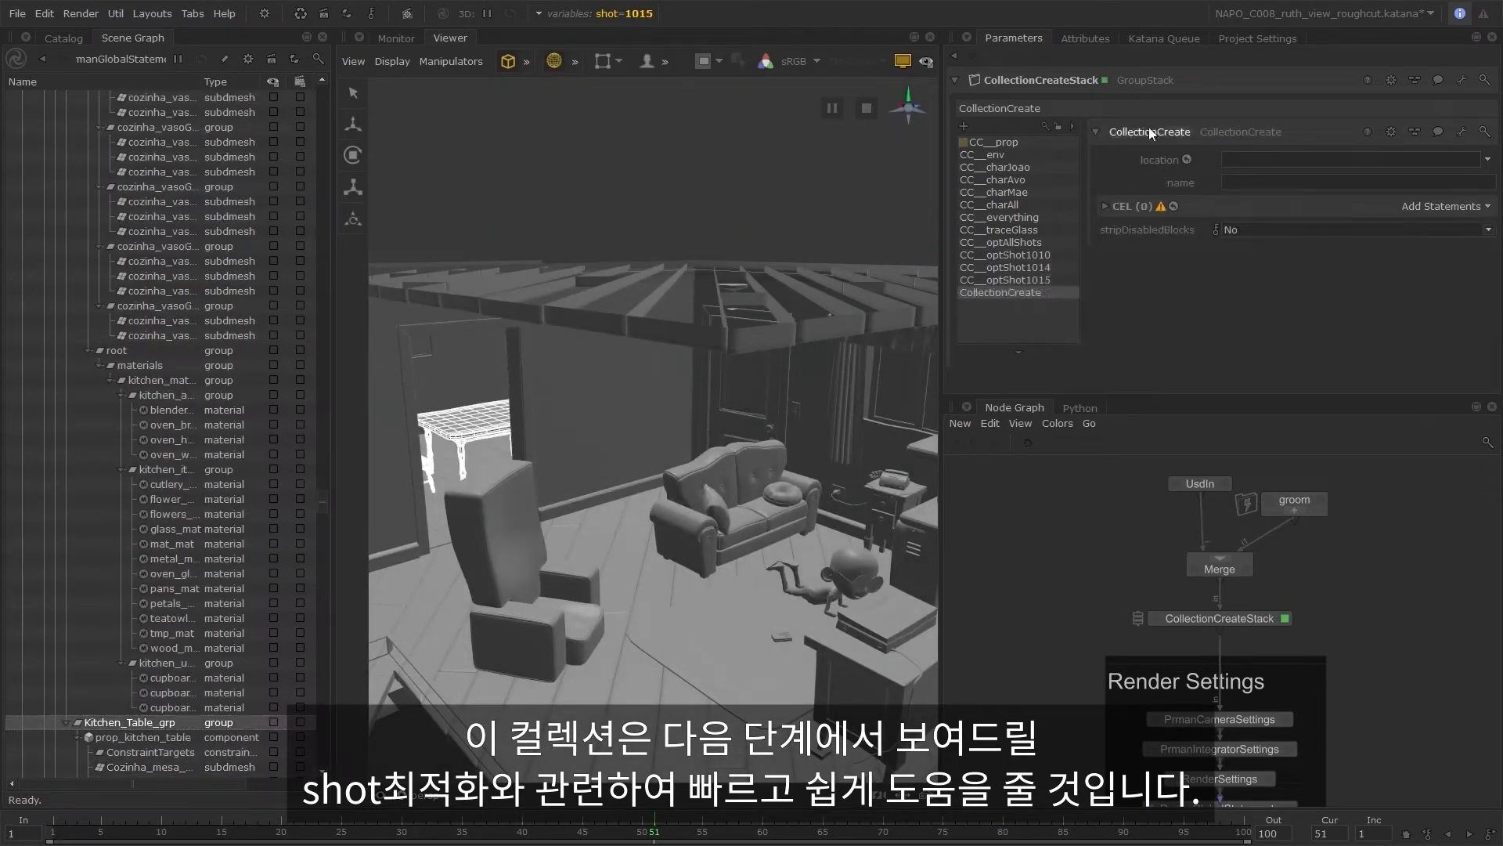
type("CC__optShot1020")
key("Return")
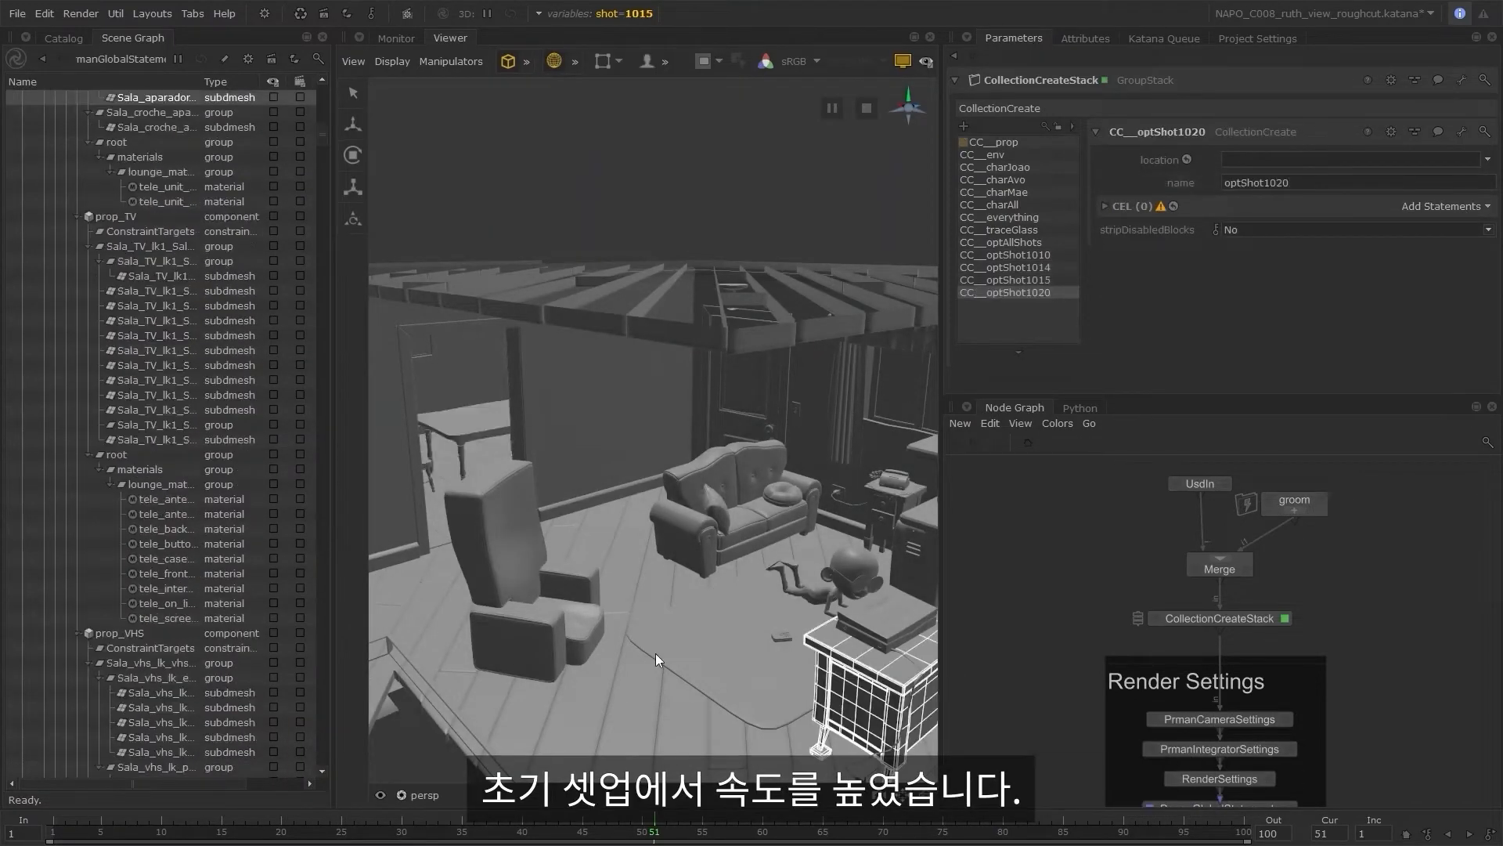
- Add the TV furniture's scene graph location to CC__optShot1020's CEL statement
scroll(134, 313, "up", 4)
left_click(102, 215)
middle_click_drag(102, 215, 1424, 209)
left_click_drag(767, 639, 658, 580, "alt")
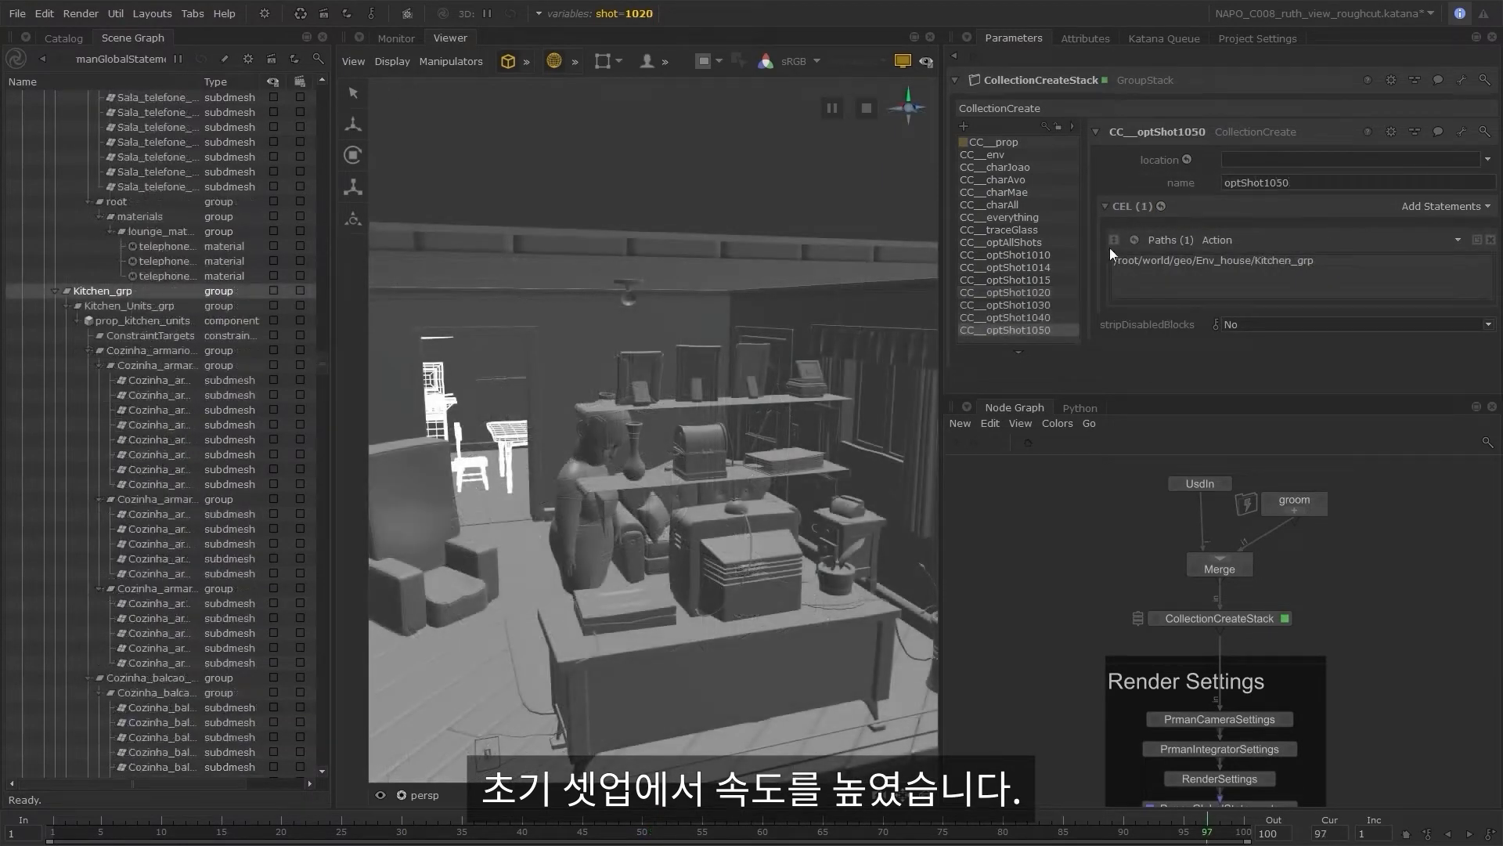
- Add another collection for shot 1051 and set its name parameter to optShot1051
left_click(964, 126)
left_click(1331, 183)
type("optShot1051")
key("Return")
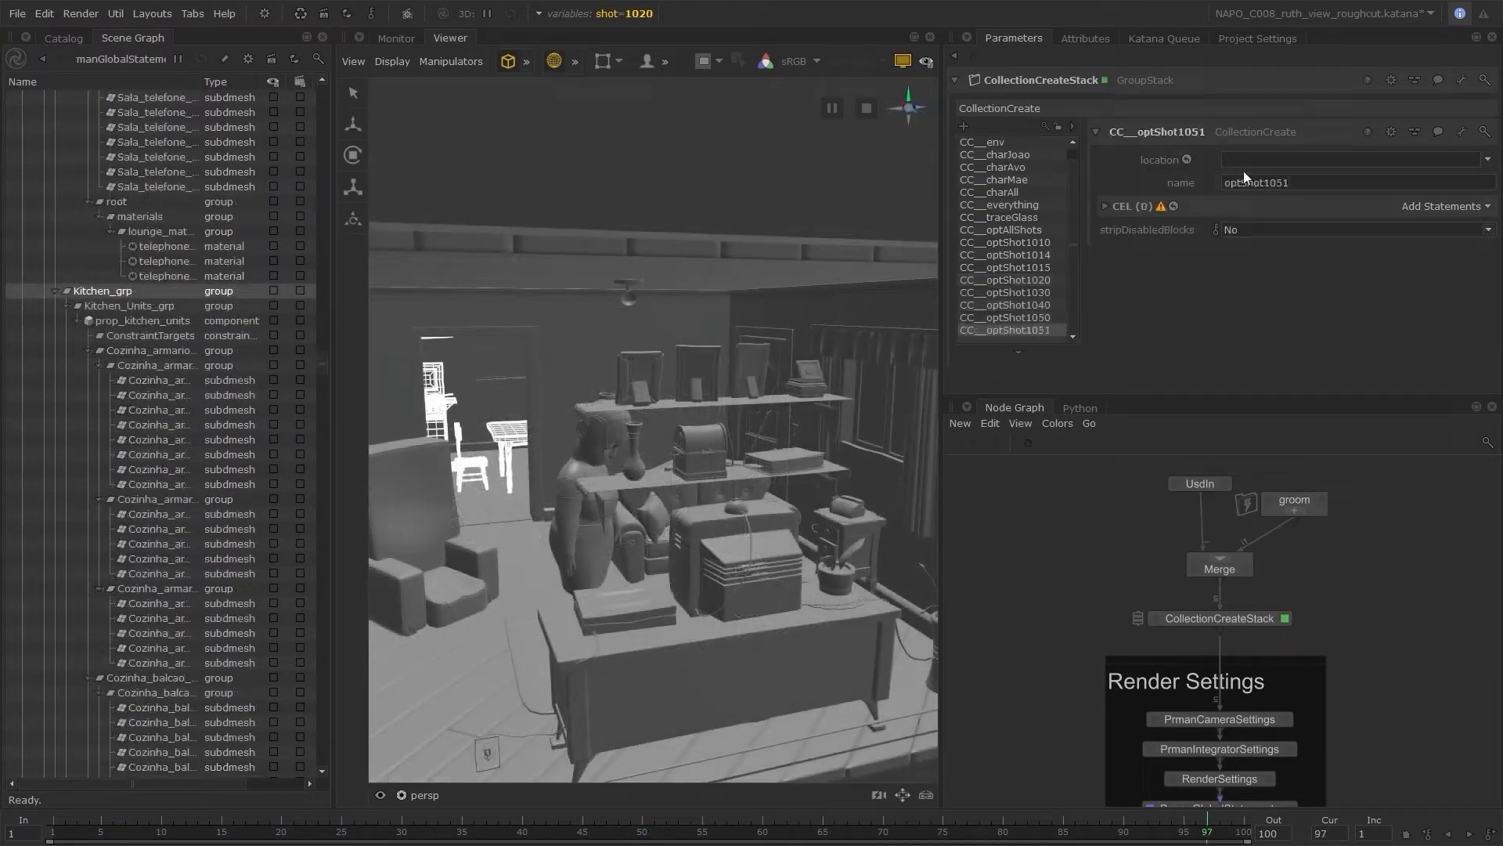
- Add a location picked in the scene graph to CC__optShot1051's CEL statement
left_click(429, 507)
scroll(208, 504, "up", 20)
scroll(208, 503, "down", 16)
left_click(160, 618)
middle_click_drag(160, 618, 1436, 209)
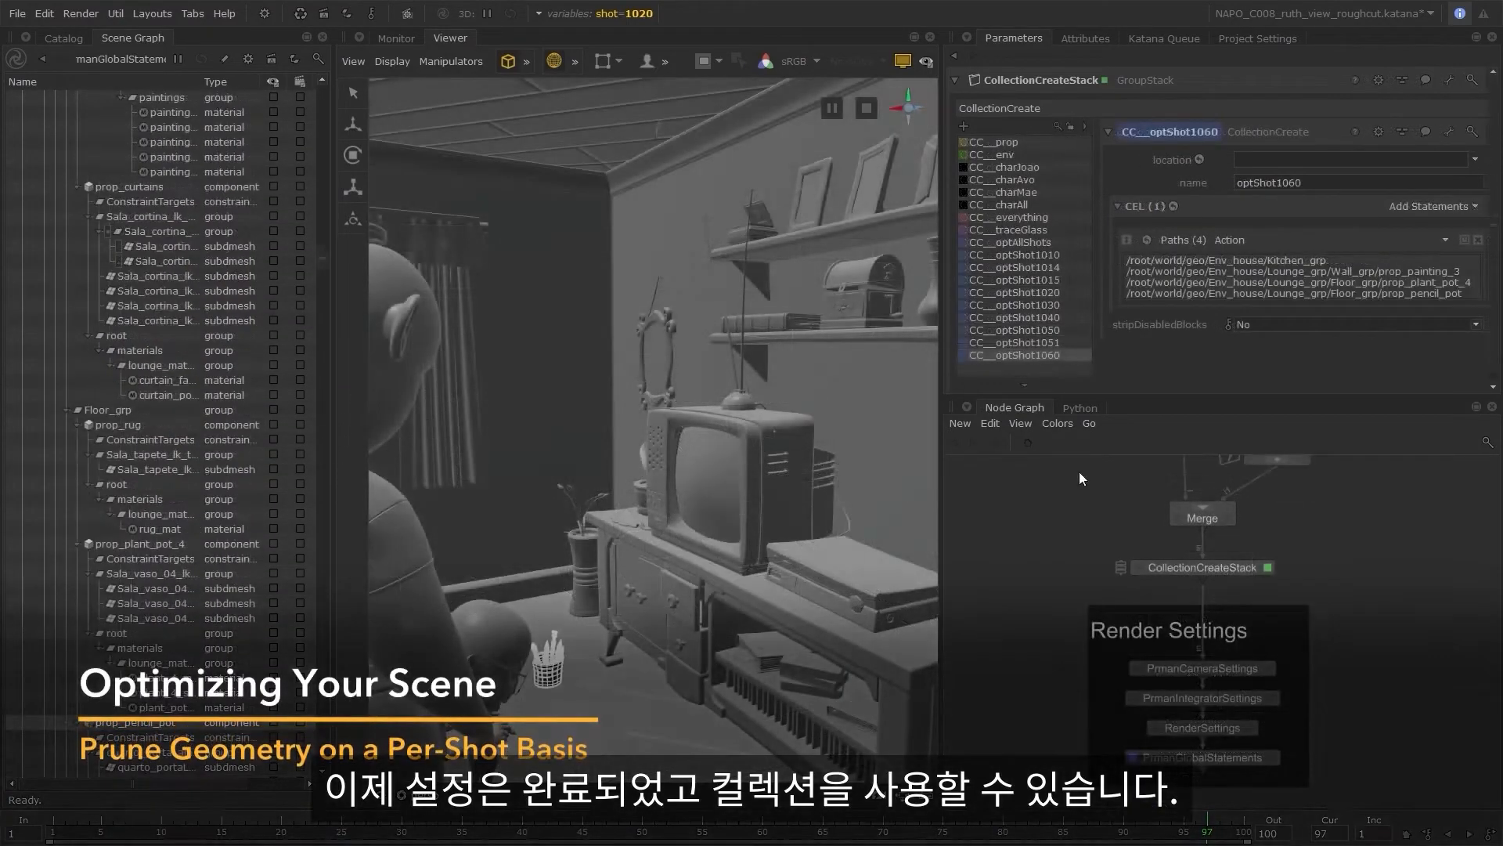
- Move CollectionCreateStack up slightly and add a Prune node directly below it
left_click_drag(1219, 567, 1220, 554)
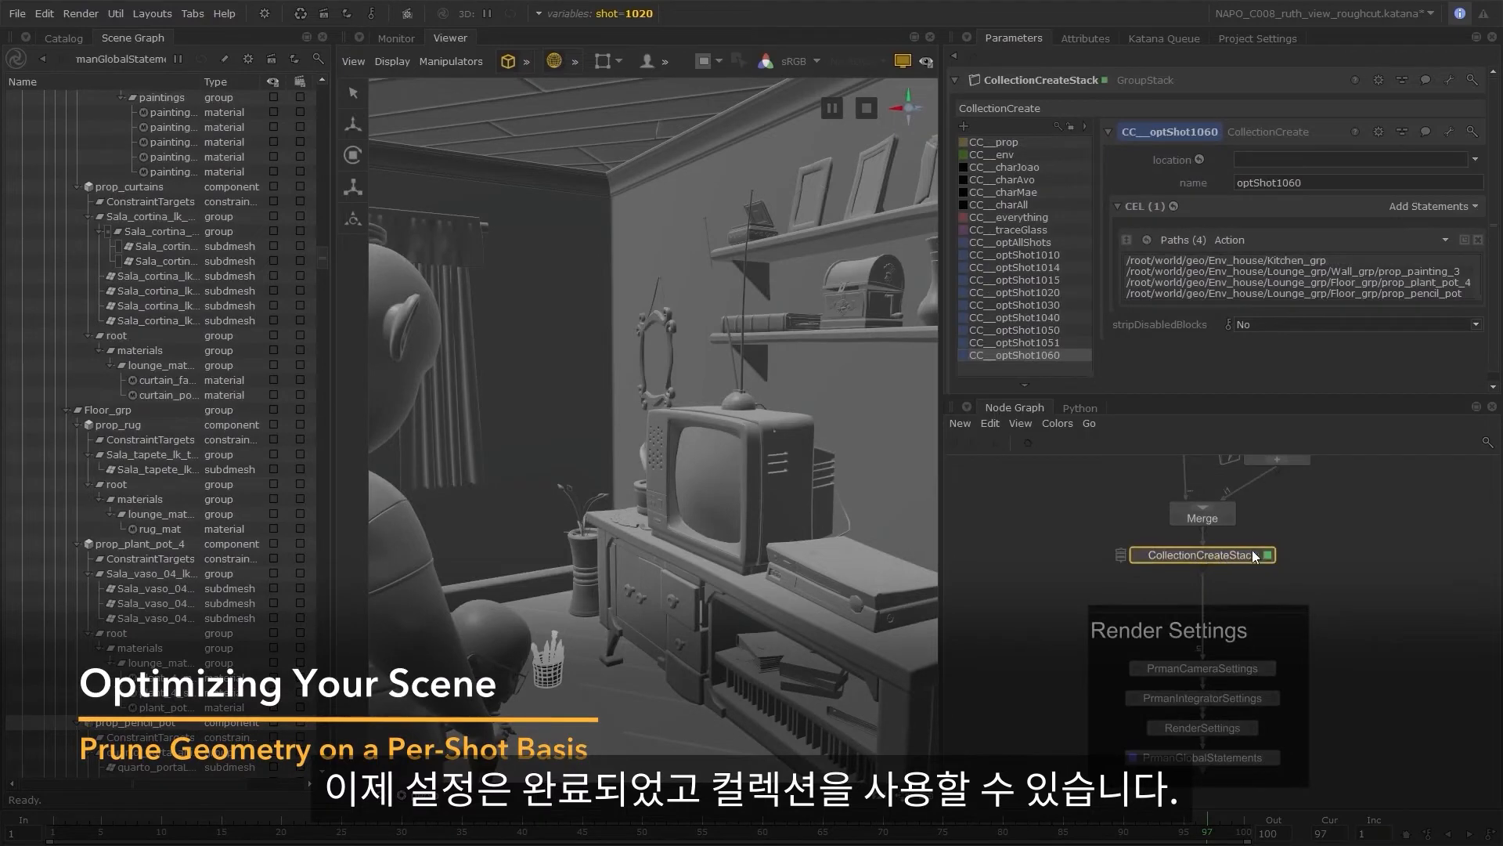
key("Tab")
type("Prune")
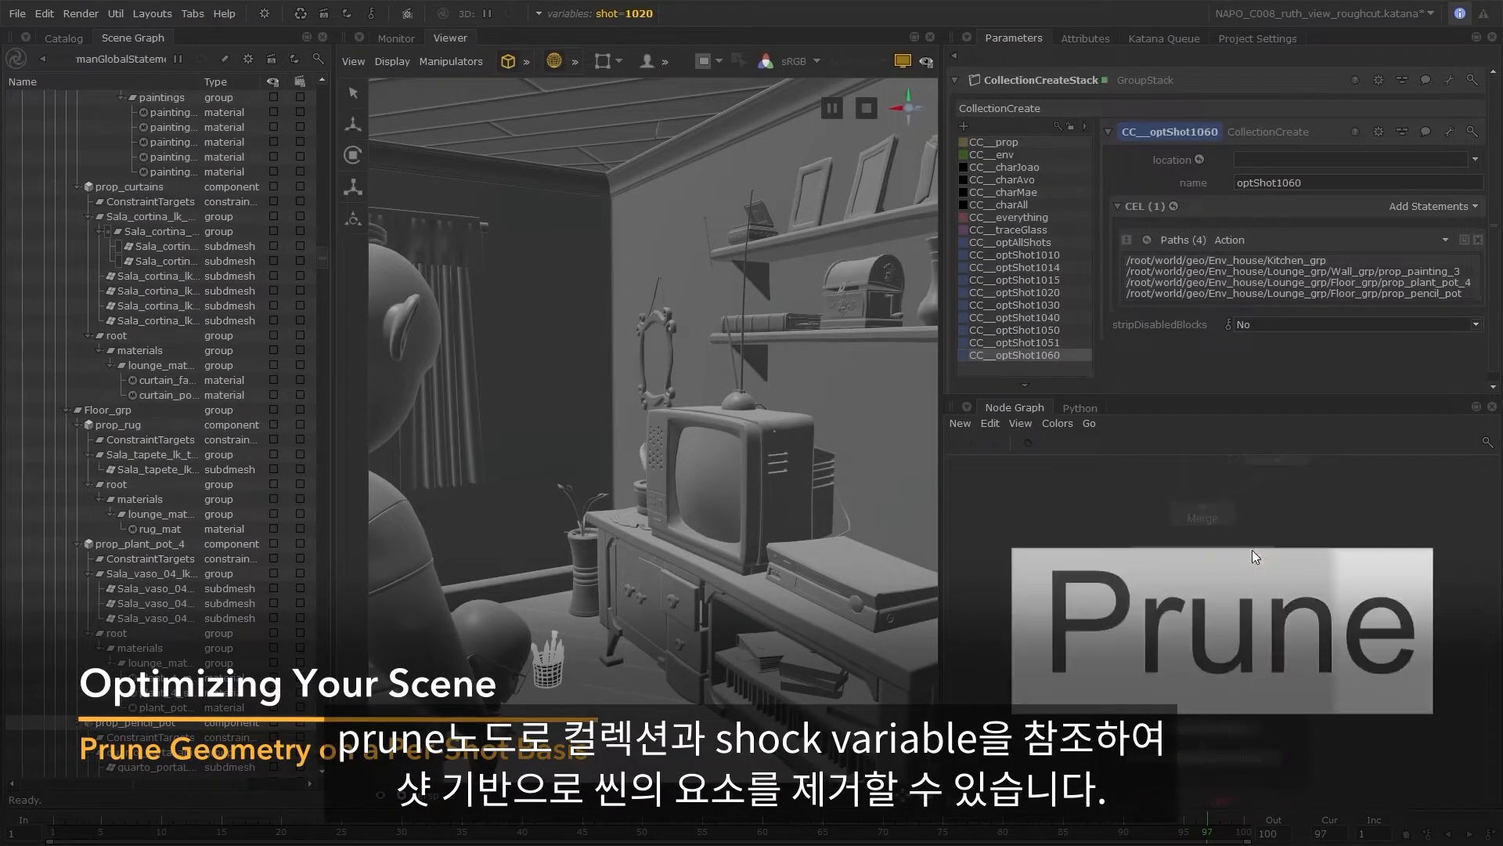
key("Return")
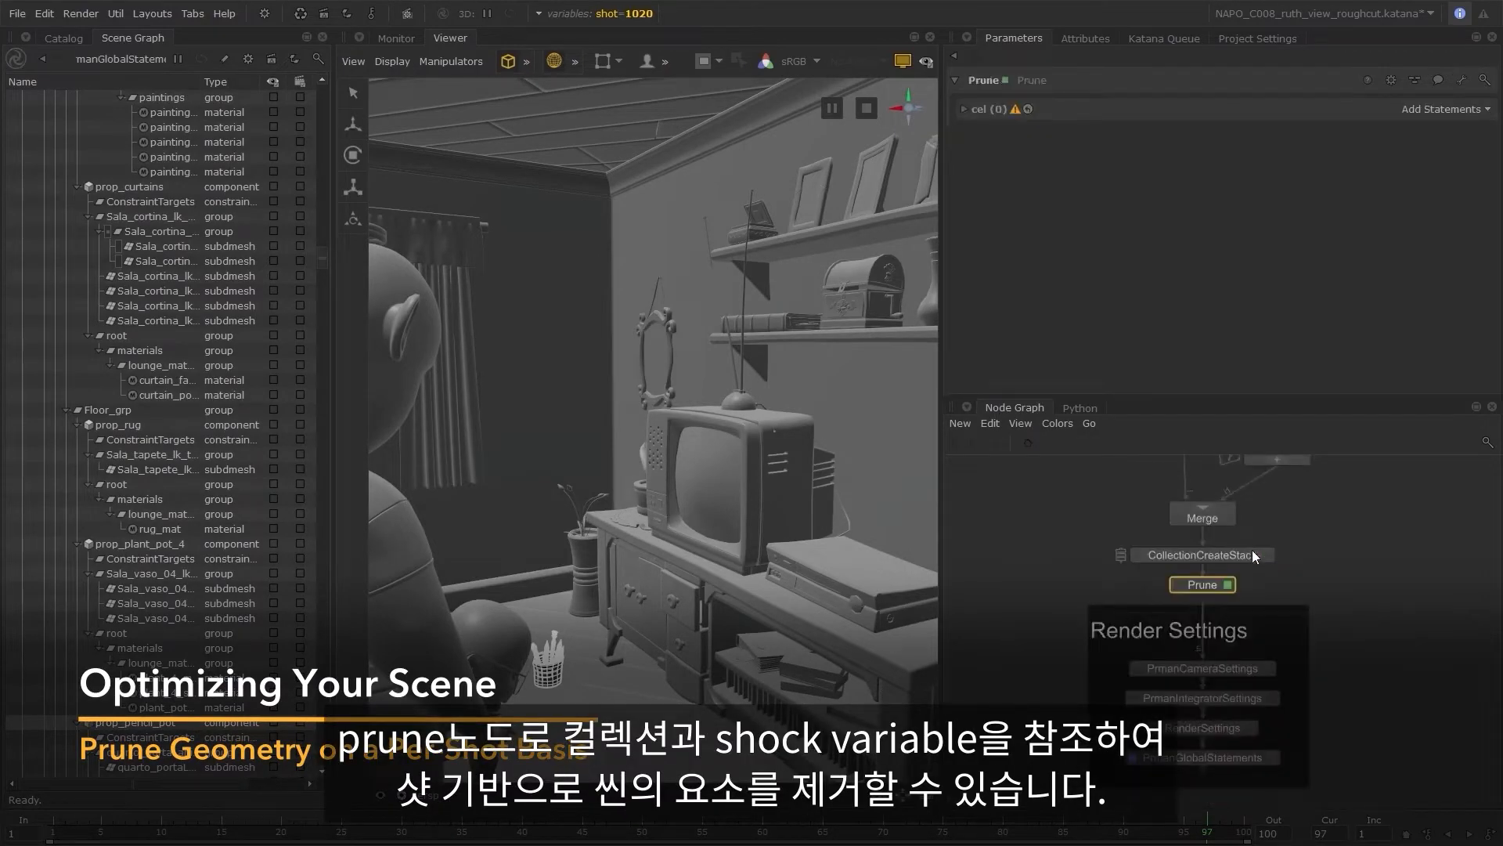
- Add a Custom CEL statement to the Prune node, driven by the expression '(($optAllShots $optShot'+getVar('shot')+'))'
left_click(1456, 111)
left_click(1369, 156)
right_click(1088, 167)
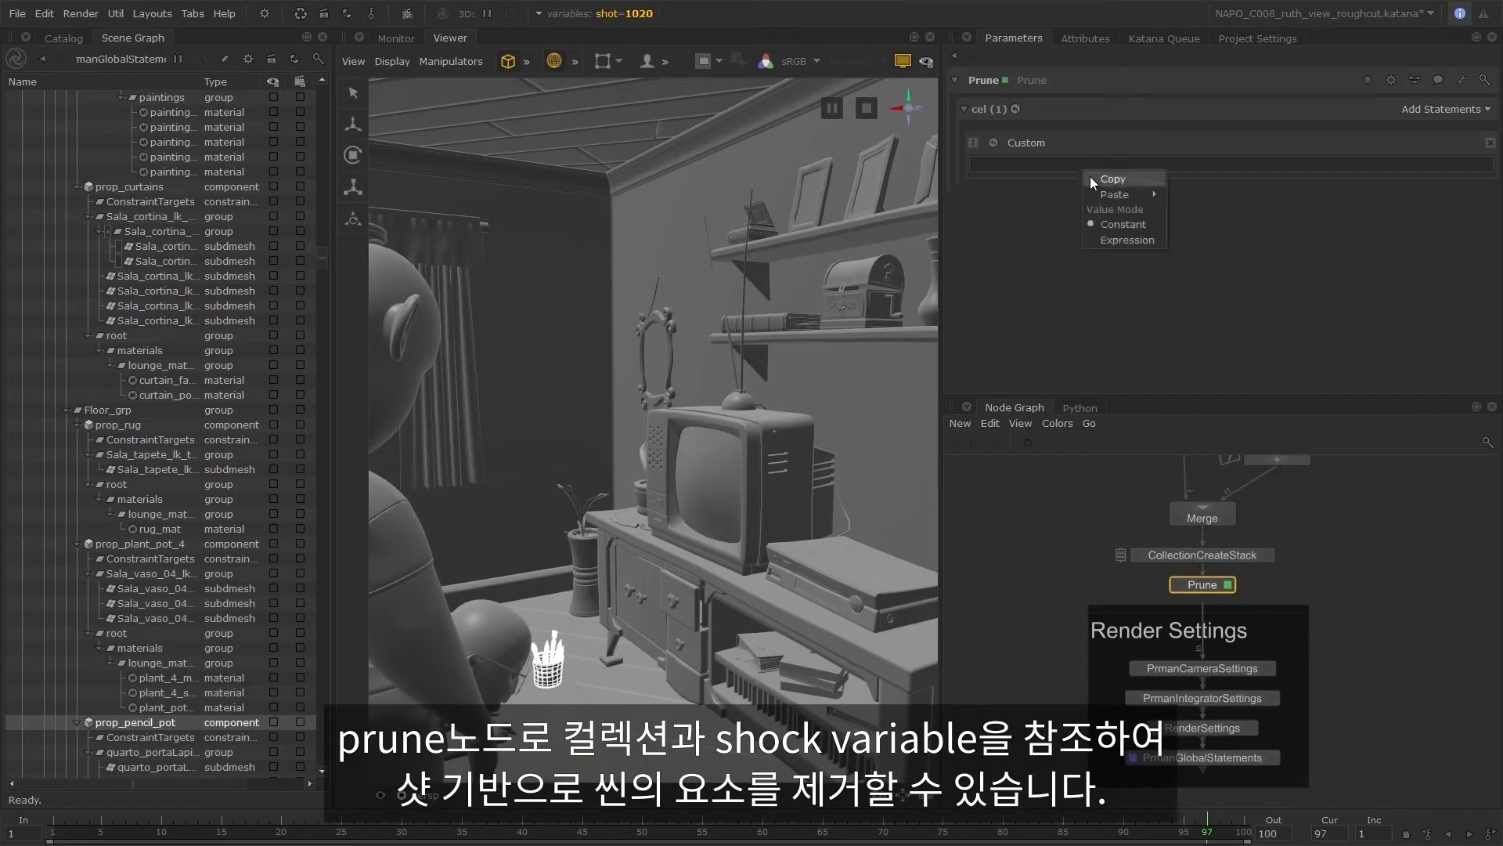
left_click(1117, 241)
left_click(975, 157)
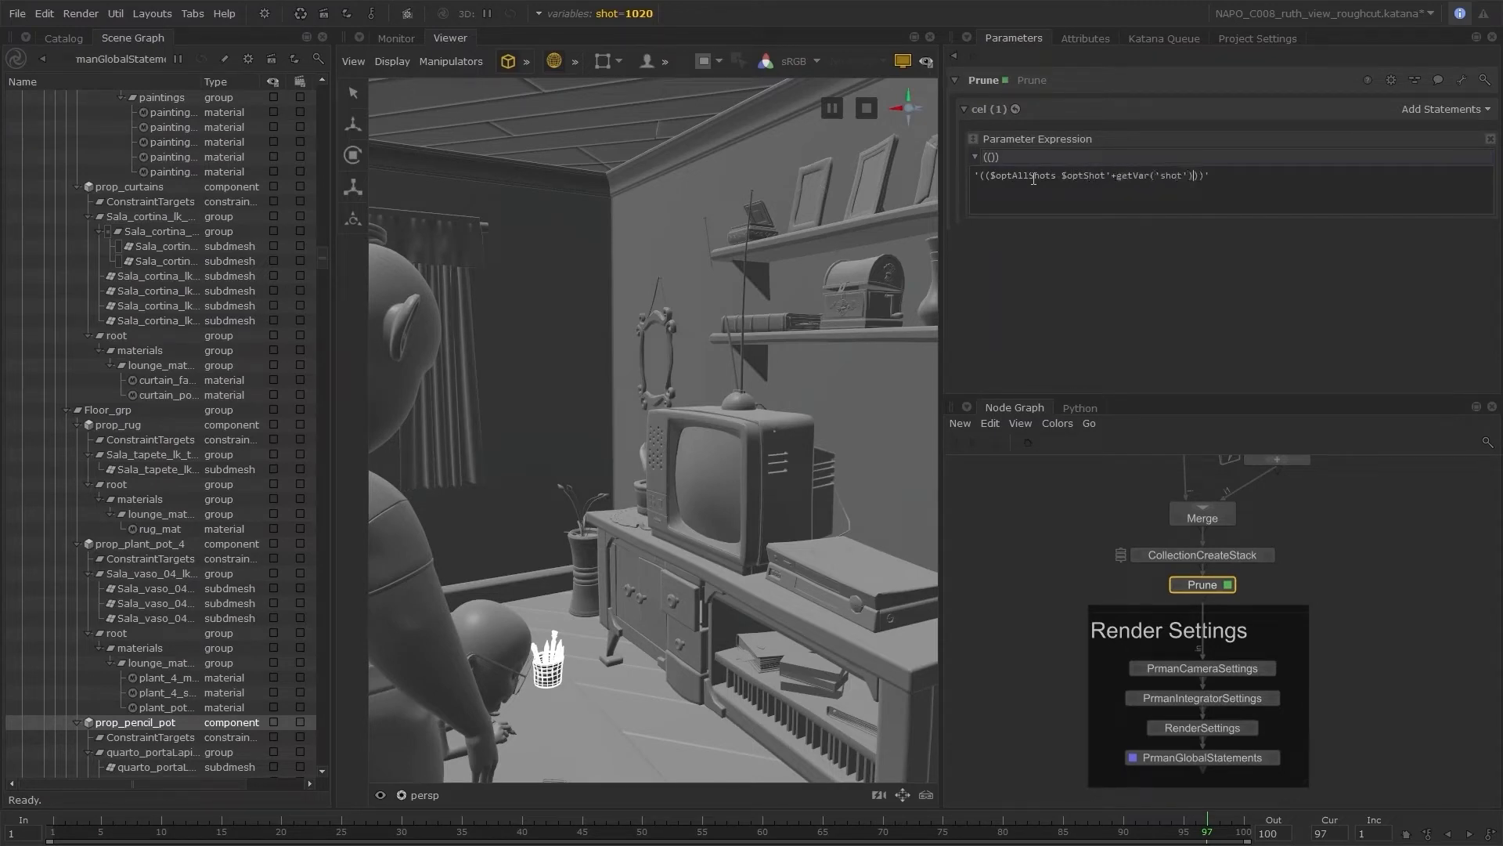
left_click(1088, 270)
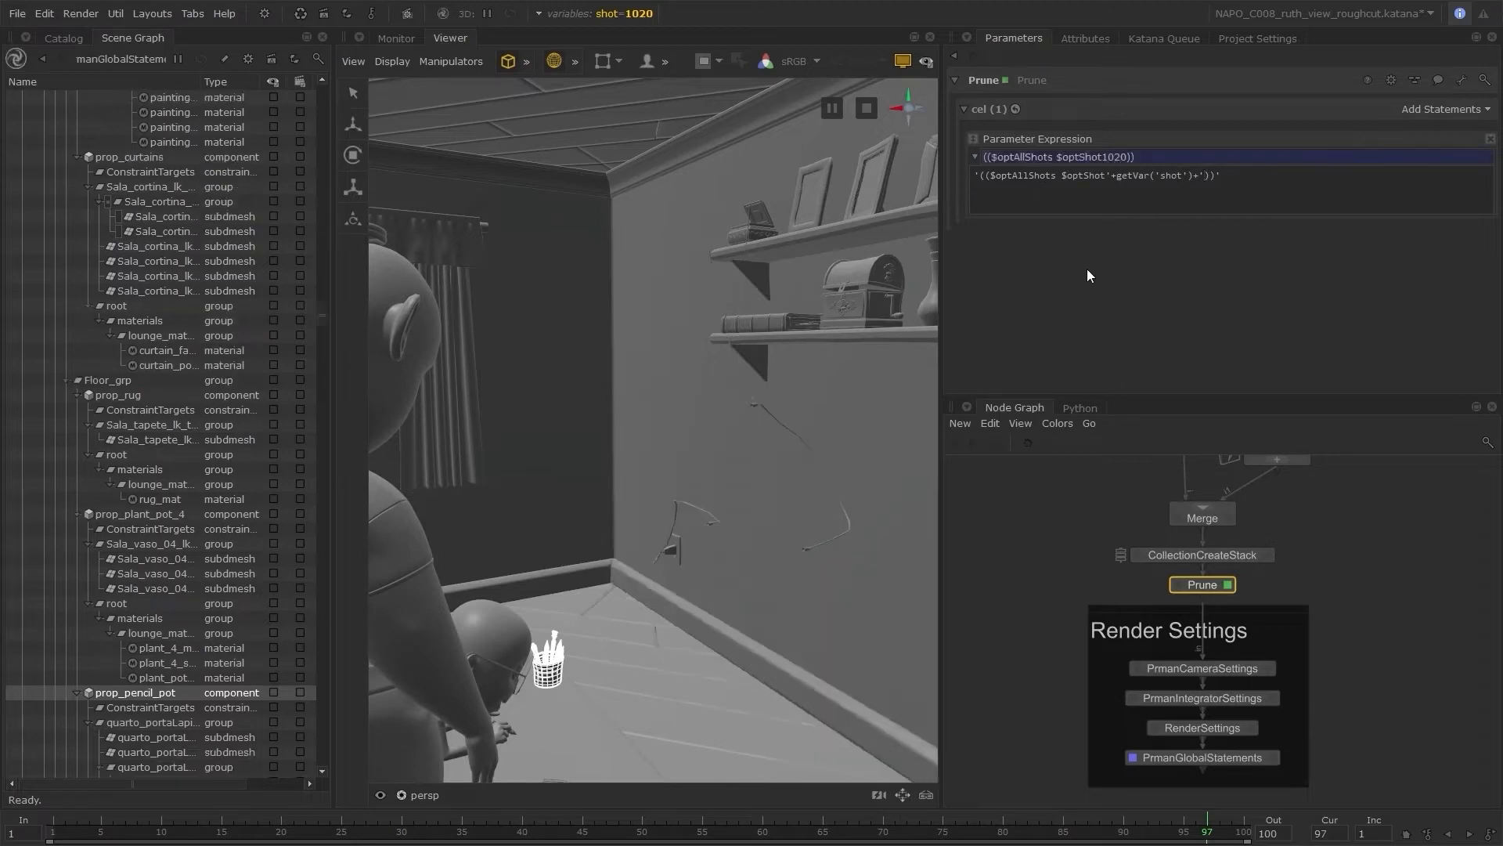
- Switch the shot variable to 1010 and 1014 to check which geometry gets pruned in the viewer
left_click(625, 15)
left_click(748, 76)
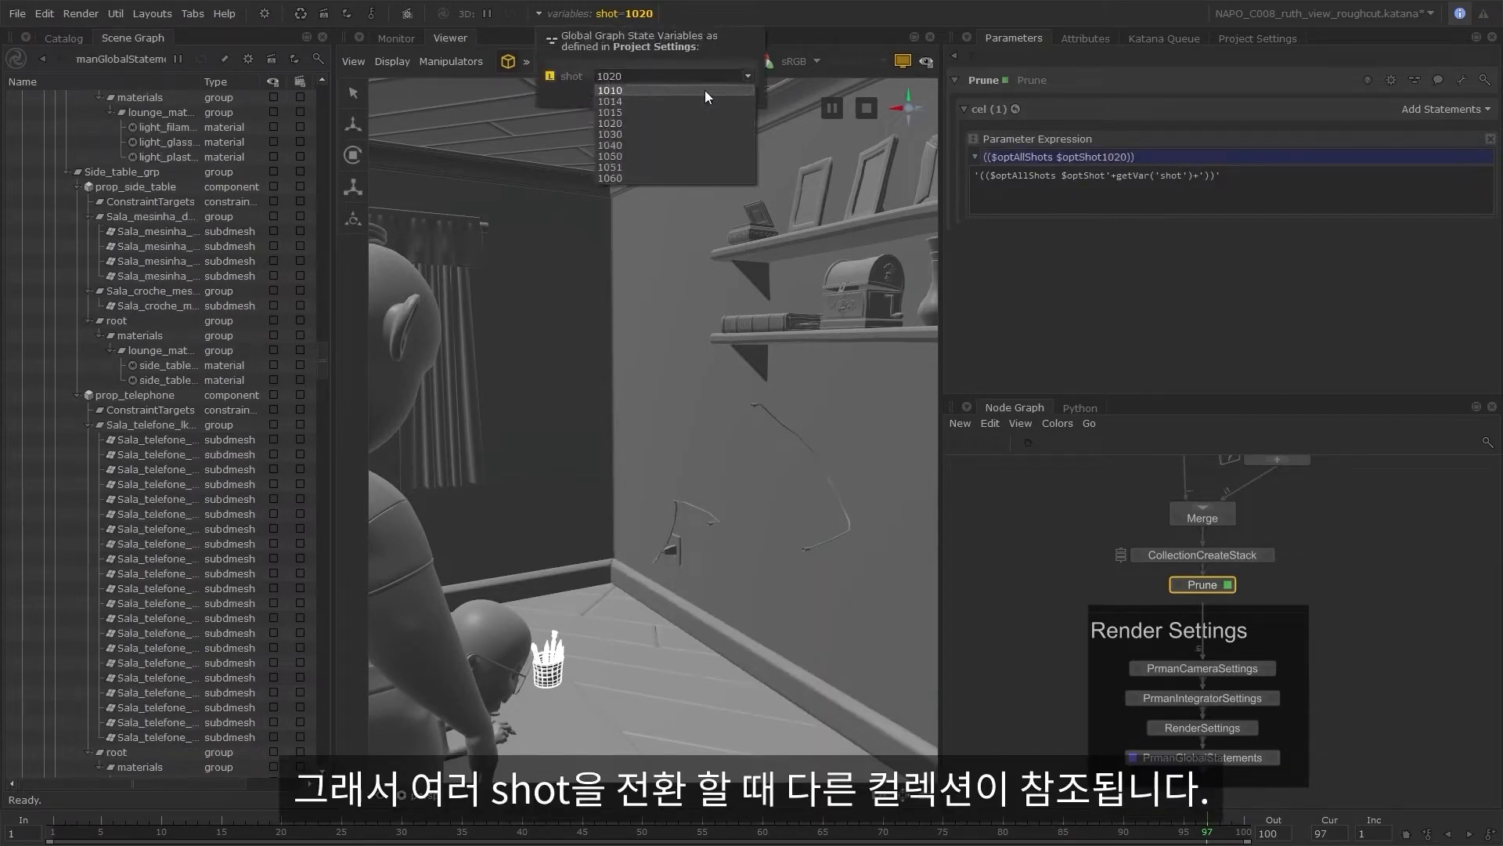
left_click(705, 90)
left_click(747, 78)
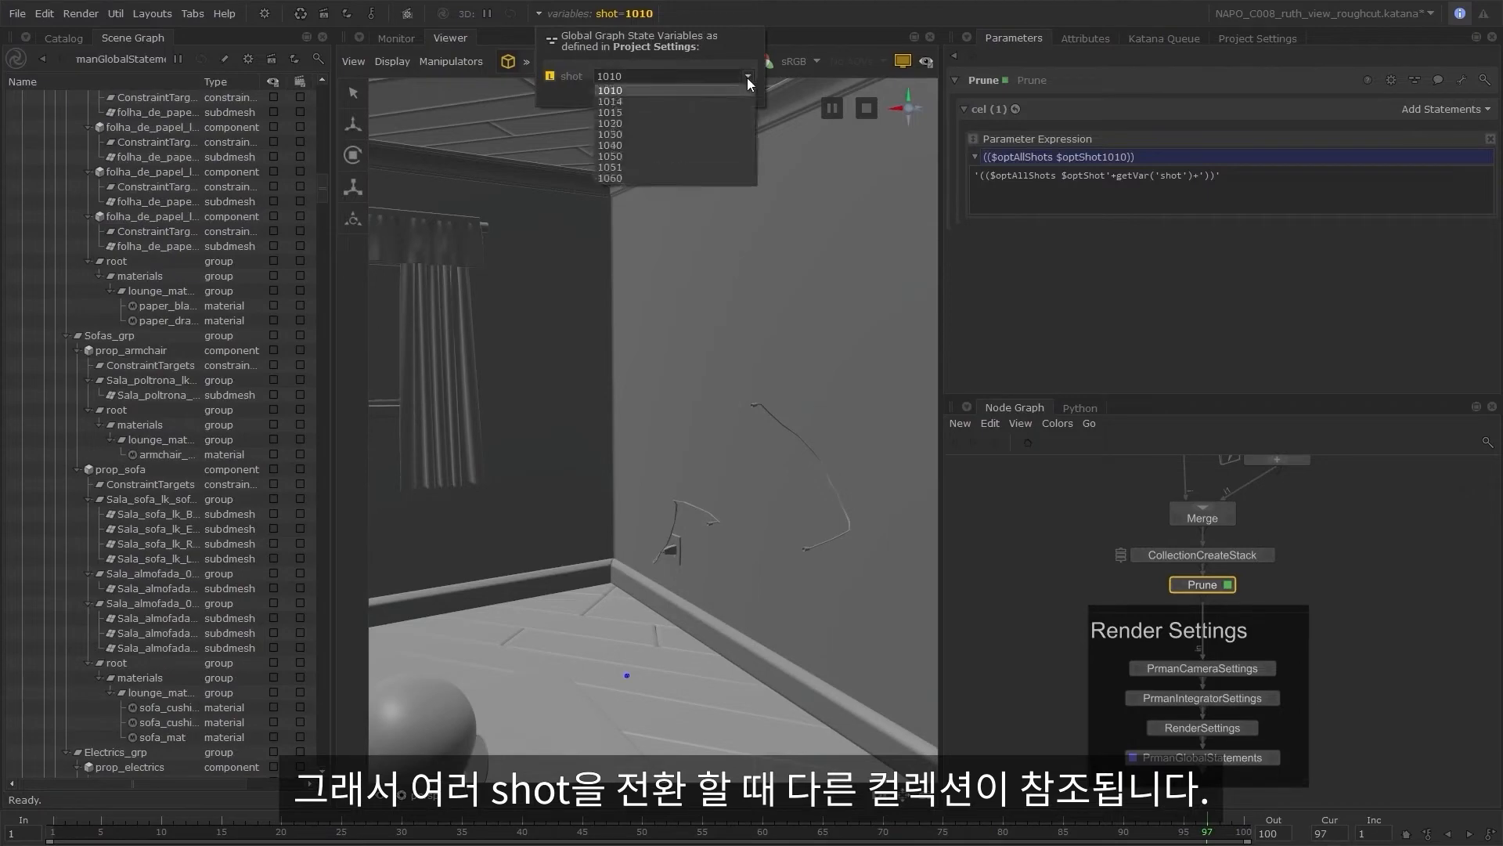
left_click(691, 101)
left_click(547, 518)
left_click_drag(546, 518, 844, 495, "alt")
left_click(844, 495)
- Check the pruning for two more shots by setting the shot variable to 1015 and 1030
left_click(625, 15)
left_click(658, 77)
left_click(665, 113)
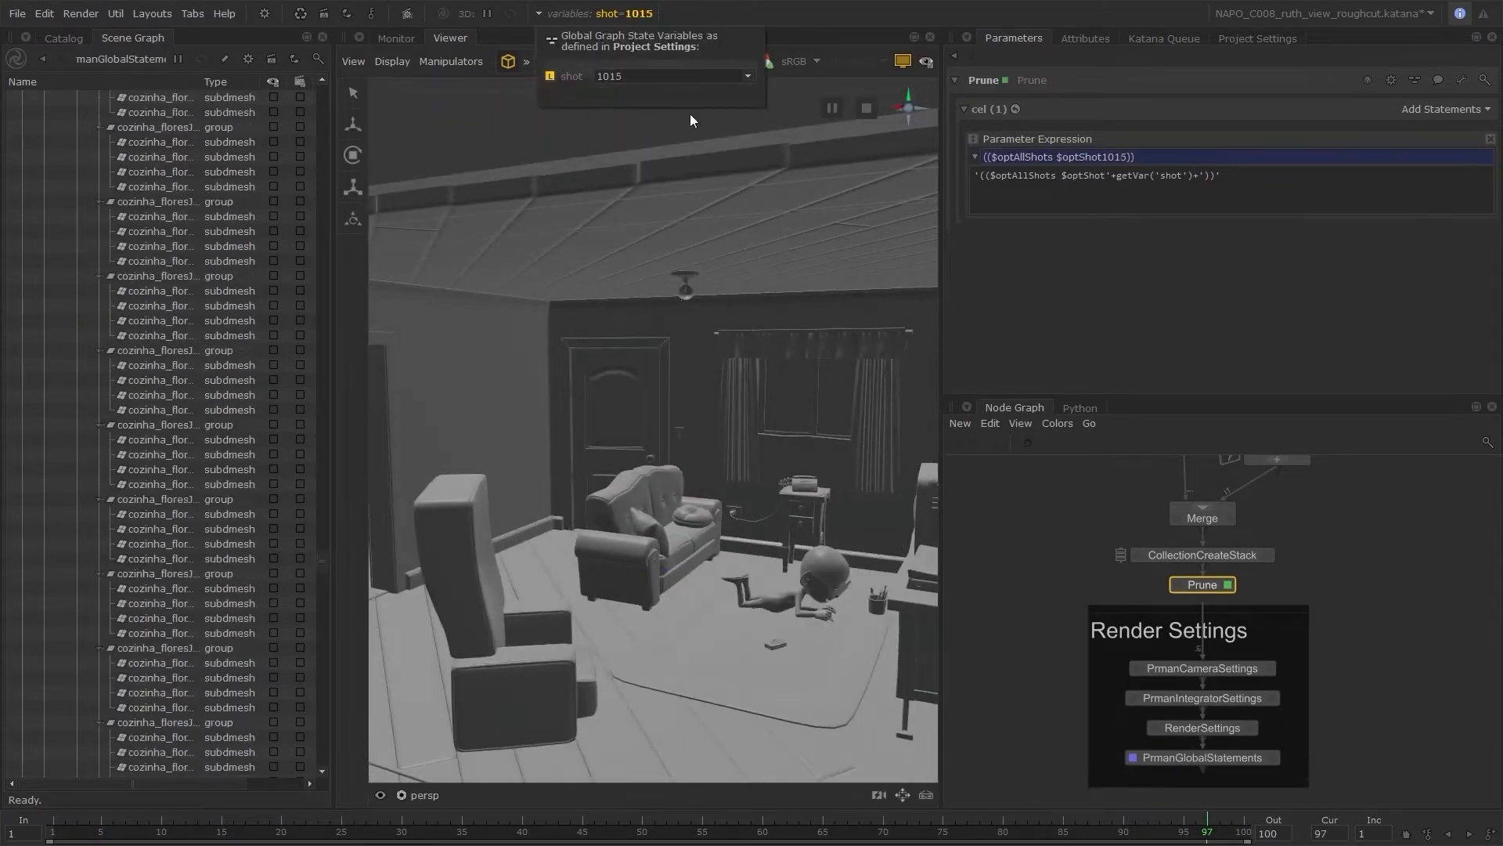
left_click(671, 76)
left_click(639, 132)
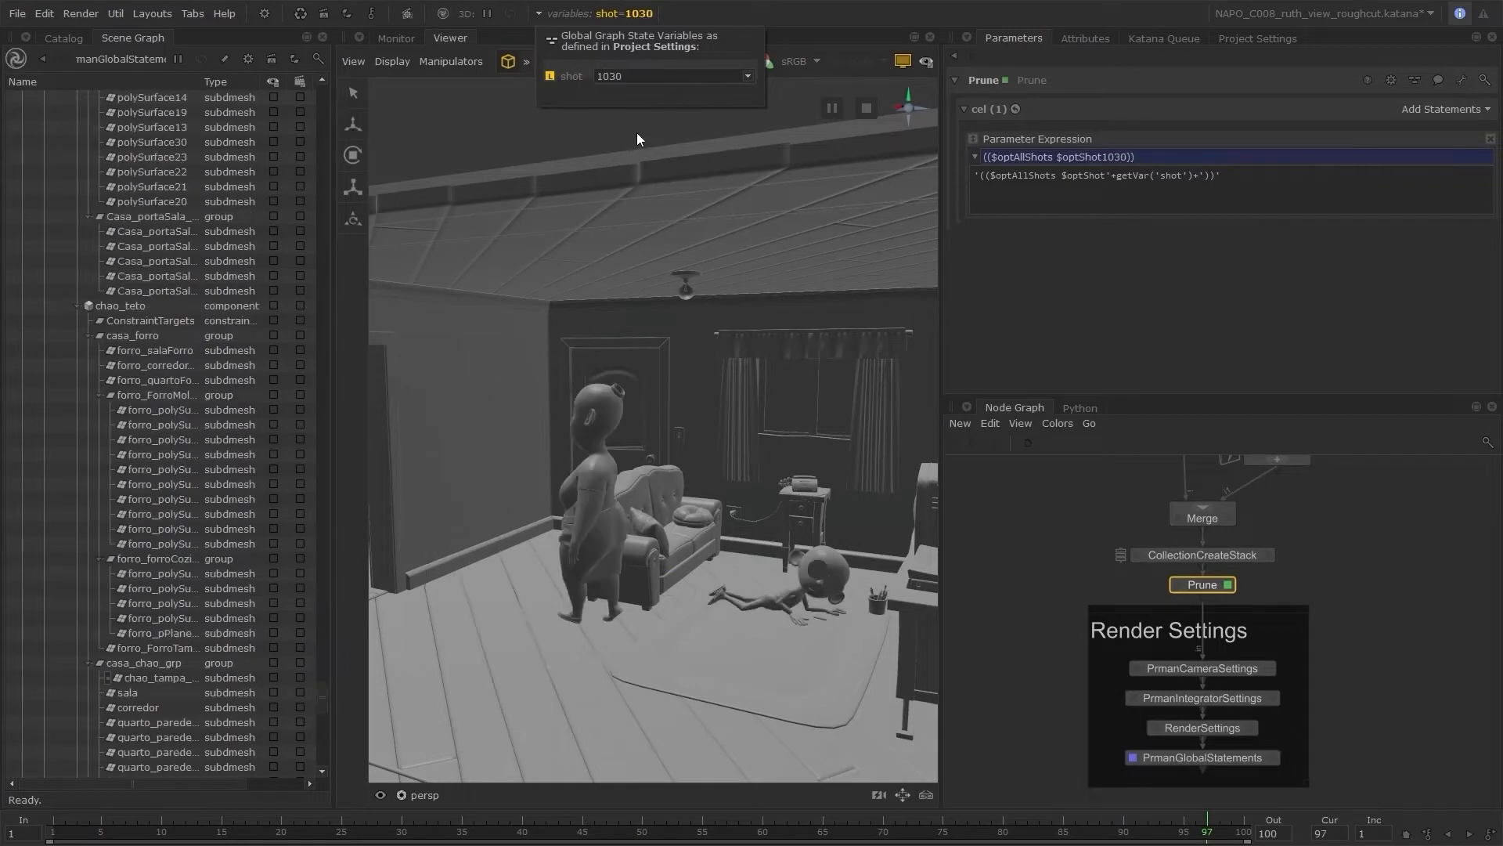
- Move the nodes above the Render Settings group further up and rename the Prune node PruneOpt
scroll(1309, 567, "down", 2)
middle_click_drag(1306, 560, 1272, 607)
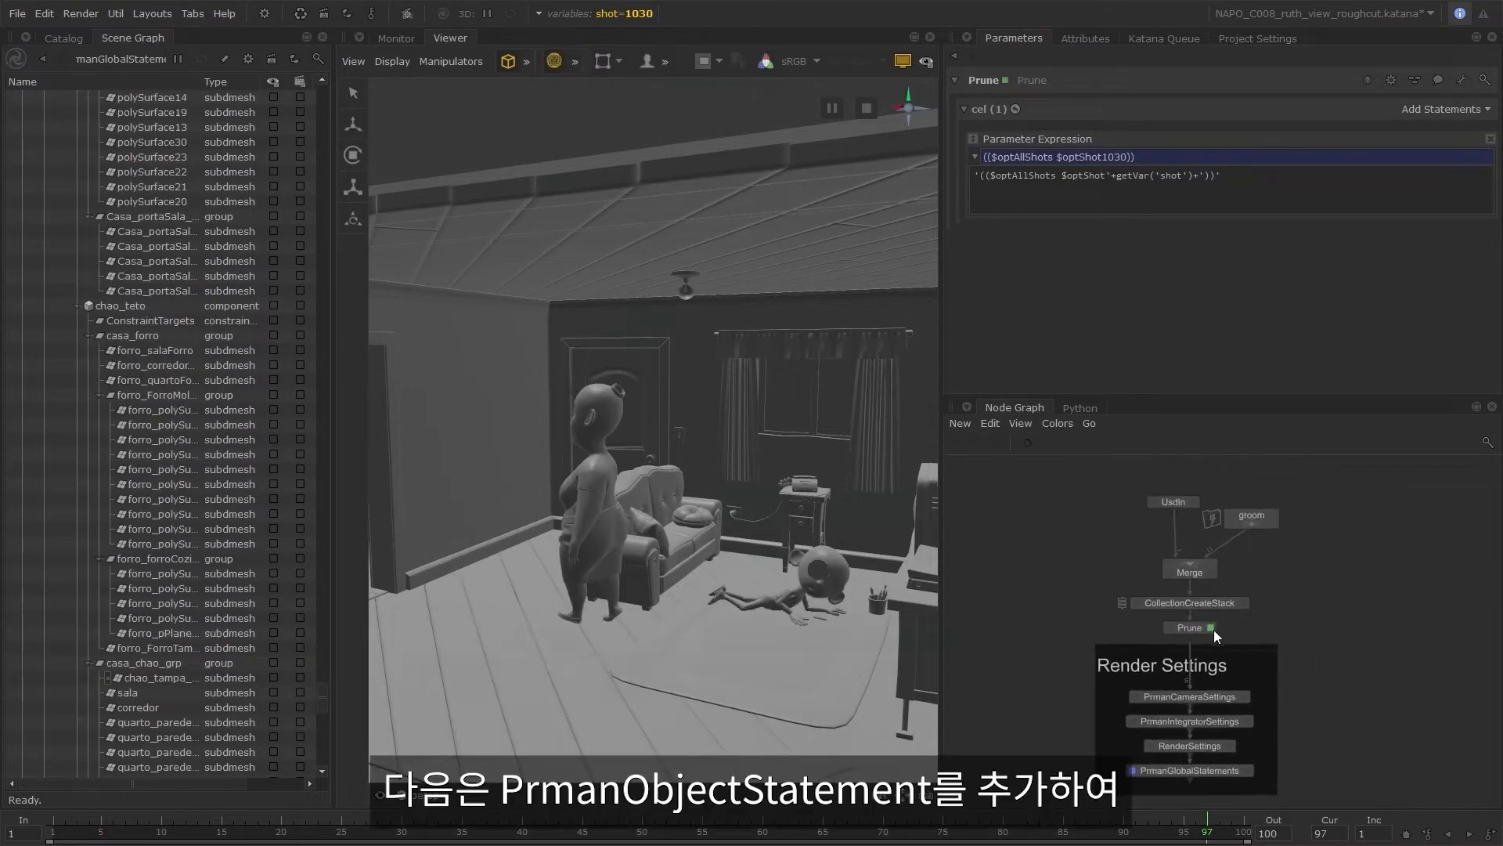
left_click_drag(1307, 503, 1195, 584)
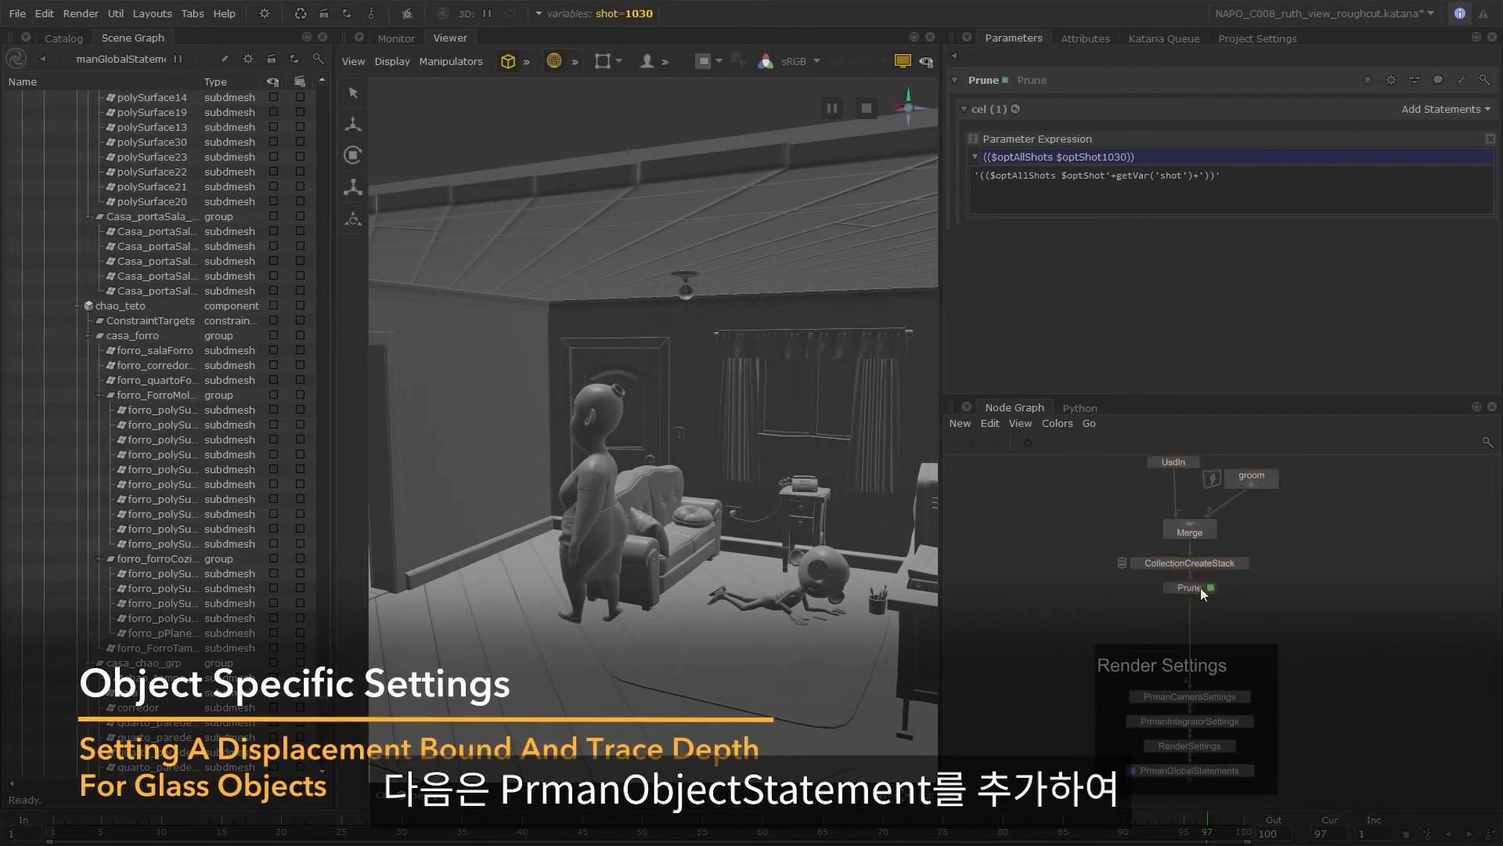
double_click(1201, 589)
left_click(1202, 587)
type("Op")
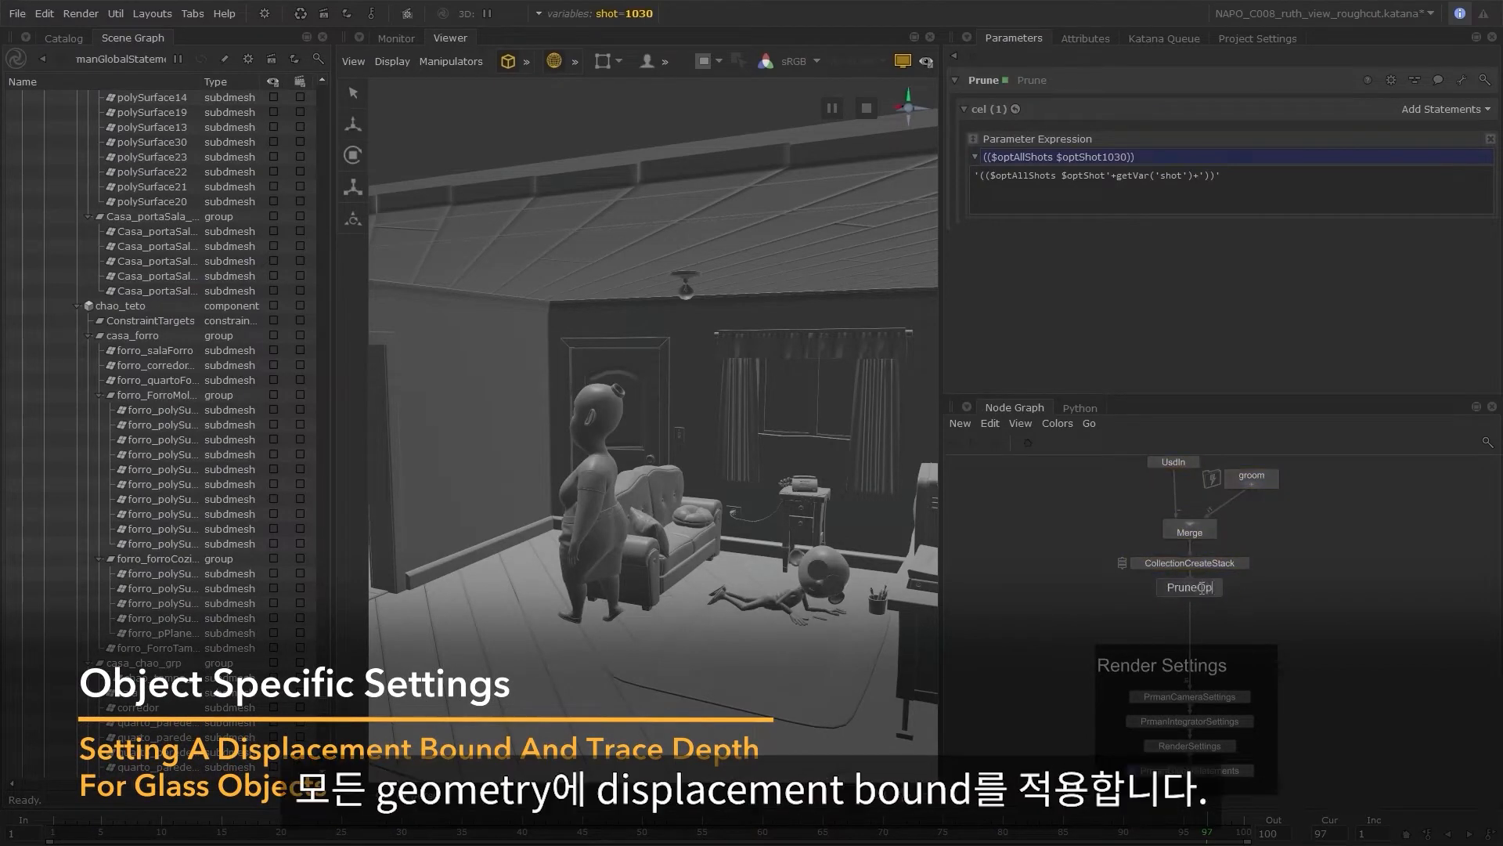
type("t")
key("Return")
- Add a PrmanObjectStatements node below PruneOpt and name it POS__default_displacement
key("shift+p")
type("o")
key("Return")
left_click(1063, 81)
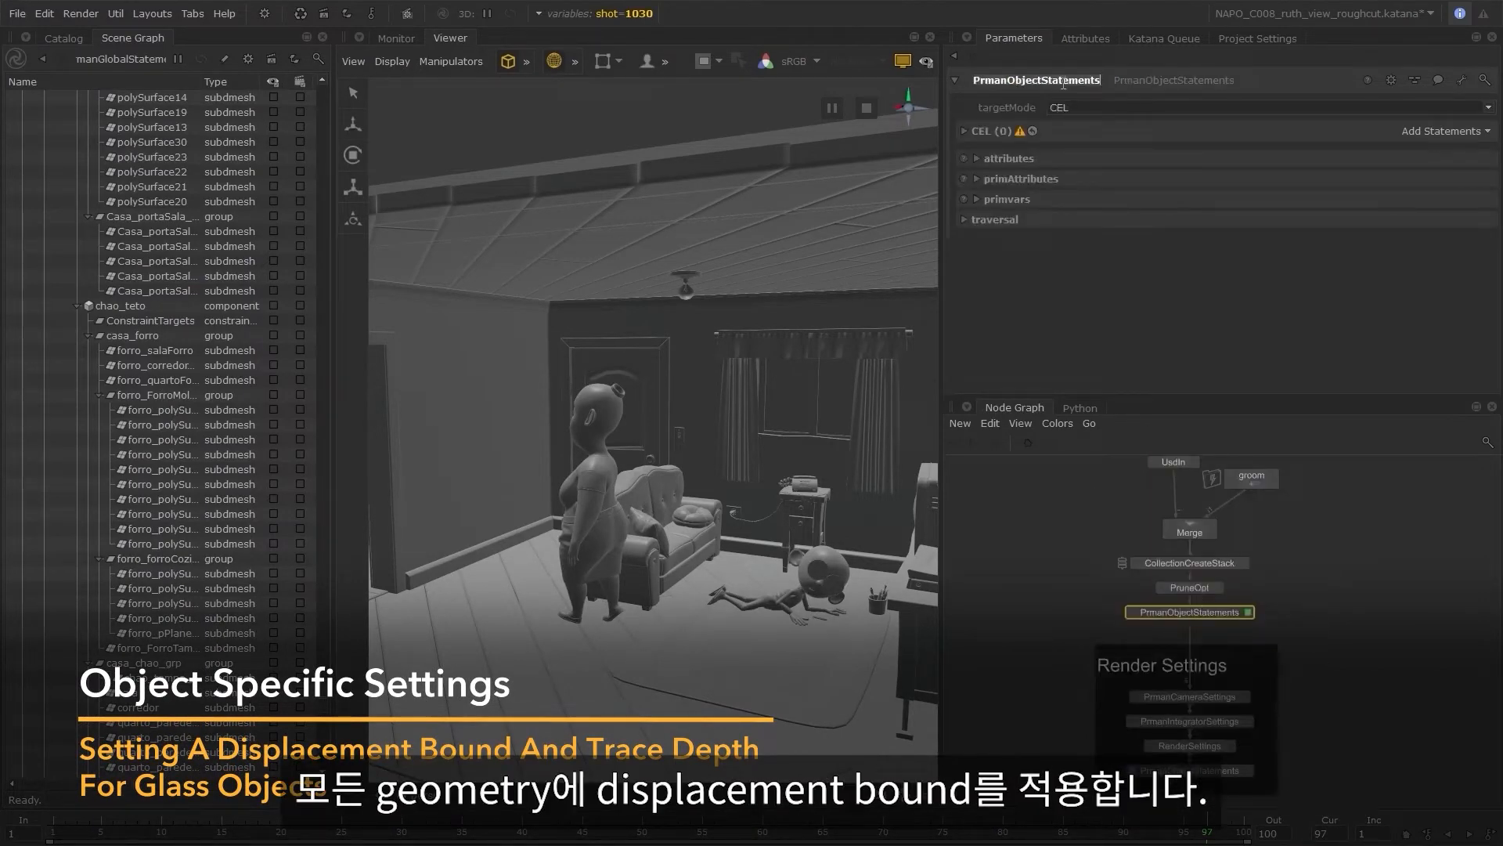
type("POS__default_dis")
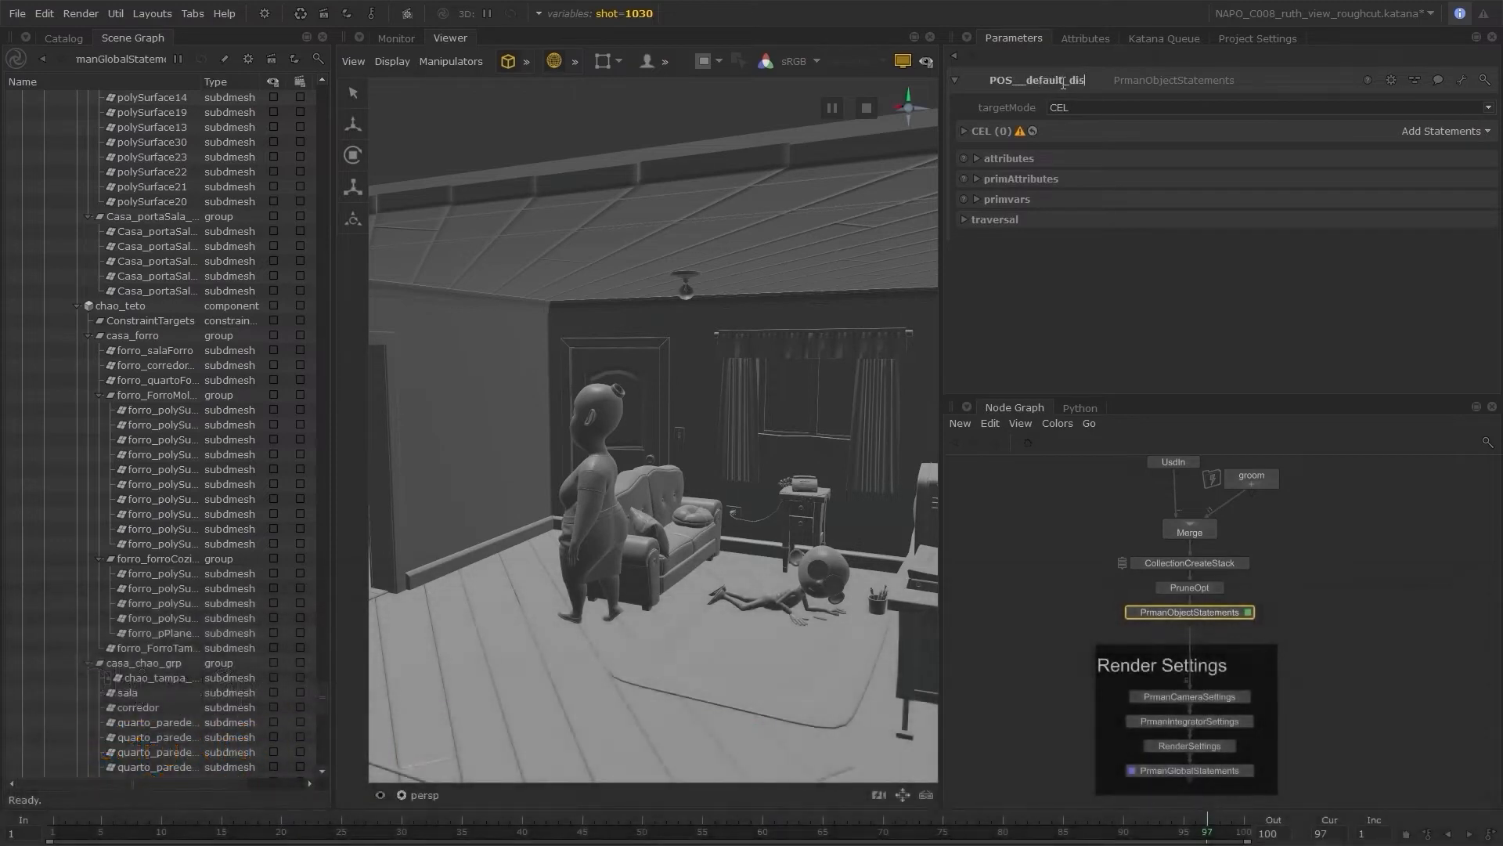
type("placement")
key("Return")
- Target $everything with a custom CEL statement in POS__default_displacement and set its displacement bound Sphere to 2
left_click(1470, 133)
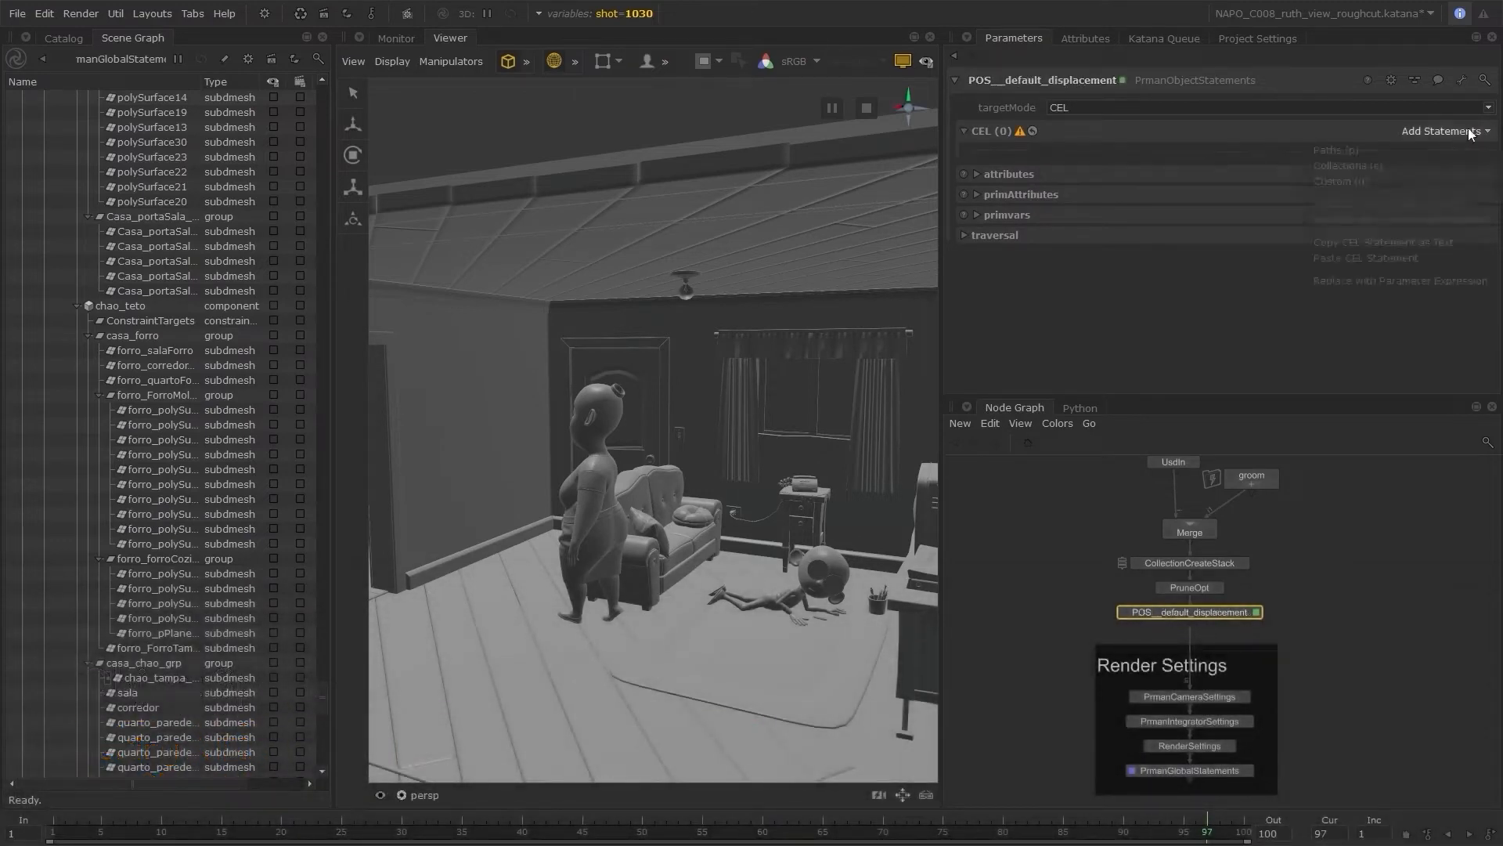
left_click(1335, 181)
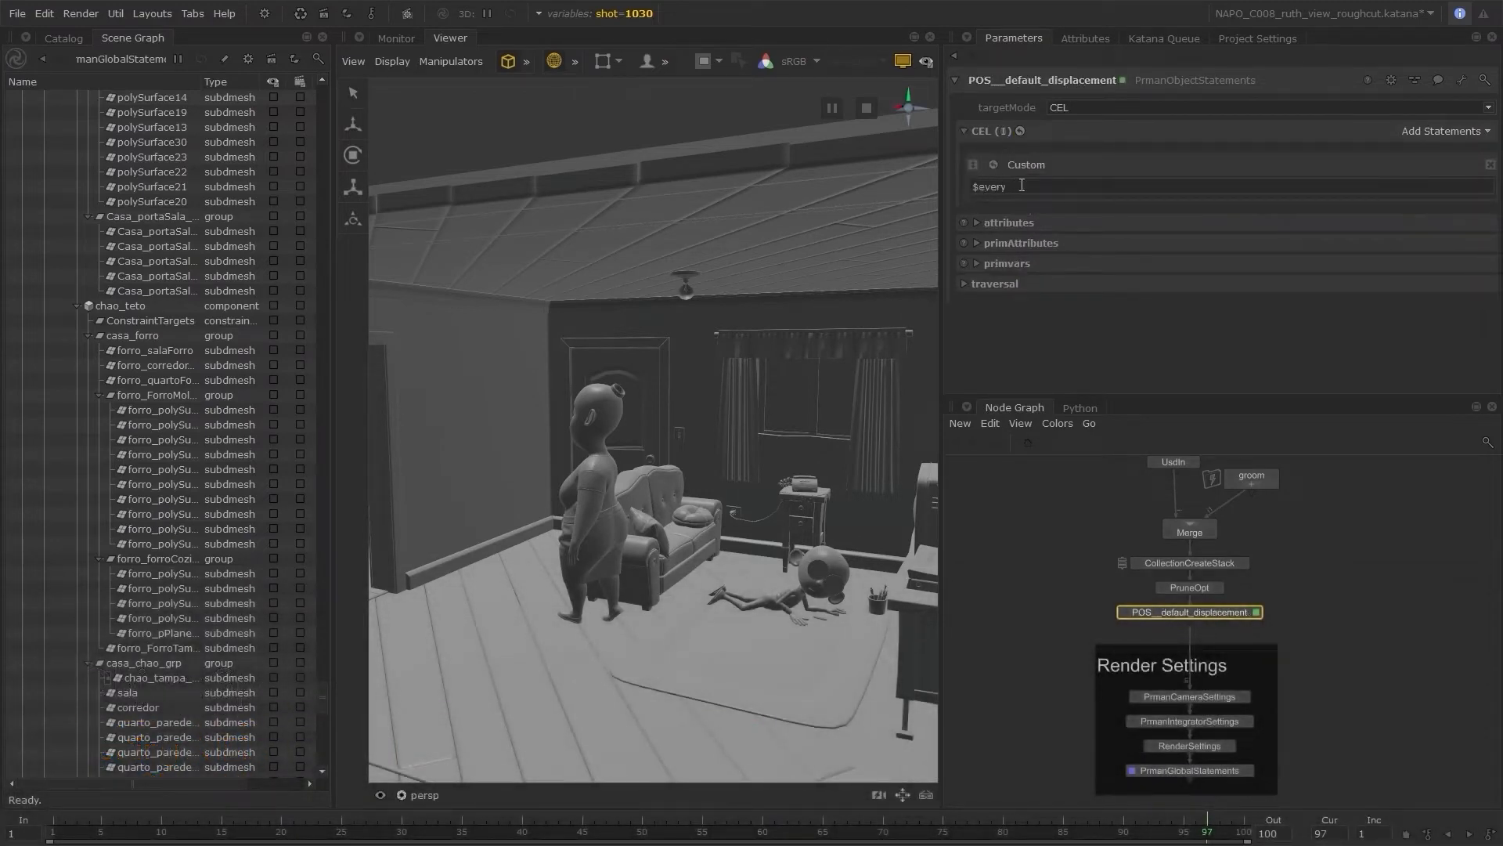
left_click(1018, 242)
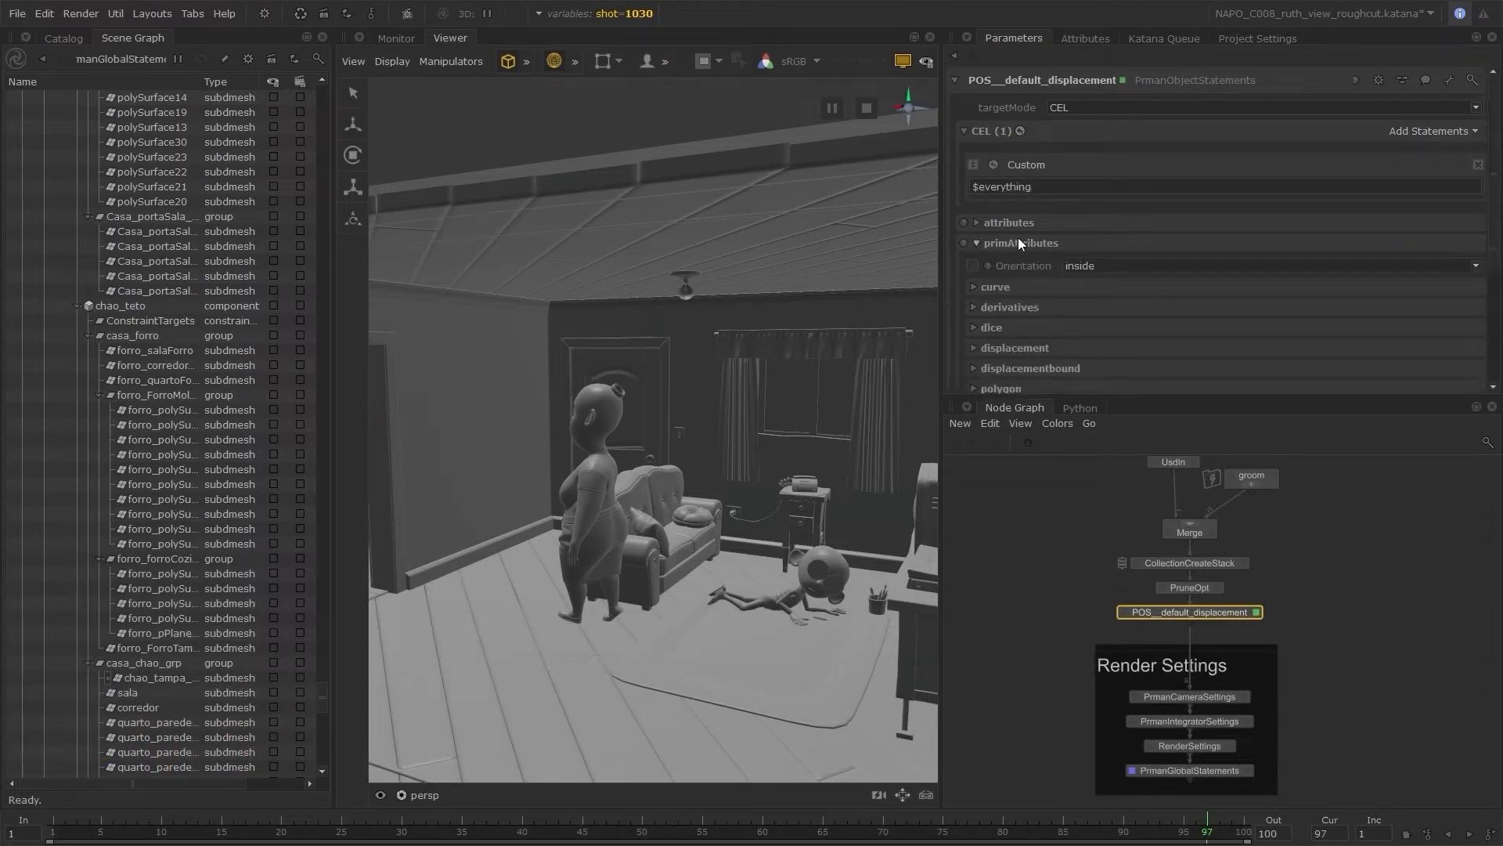
scroll(1049, 313, "down", 2)
left_click(1054, 322)
left_click(1302, 610)
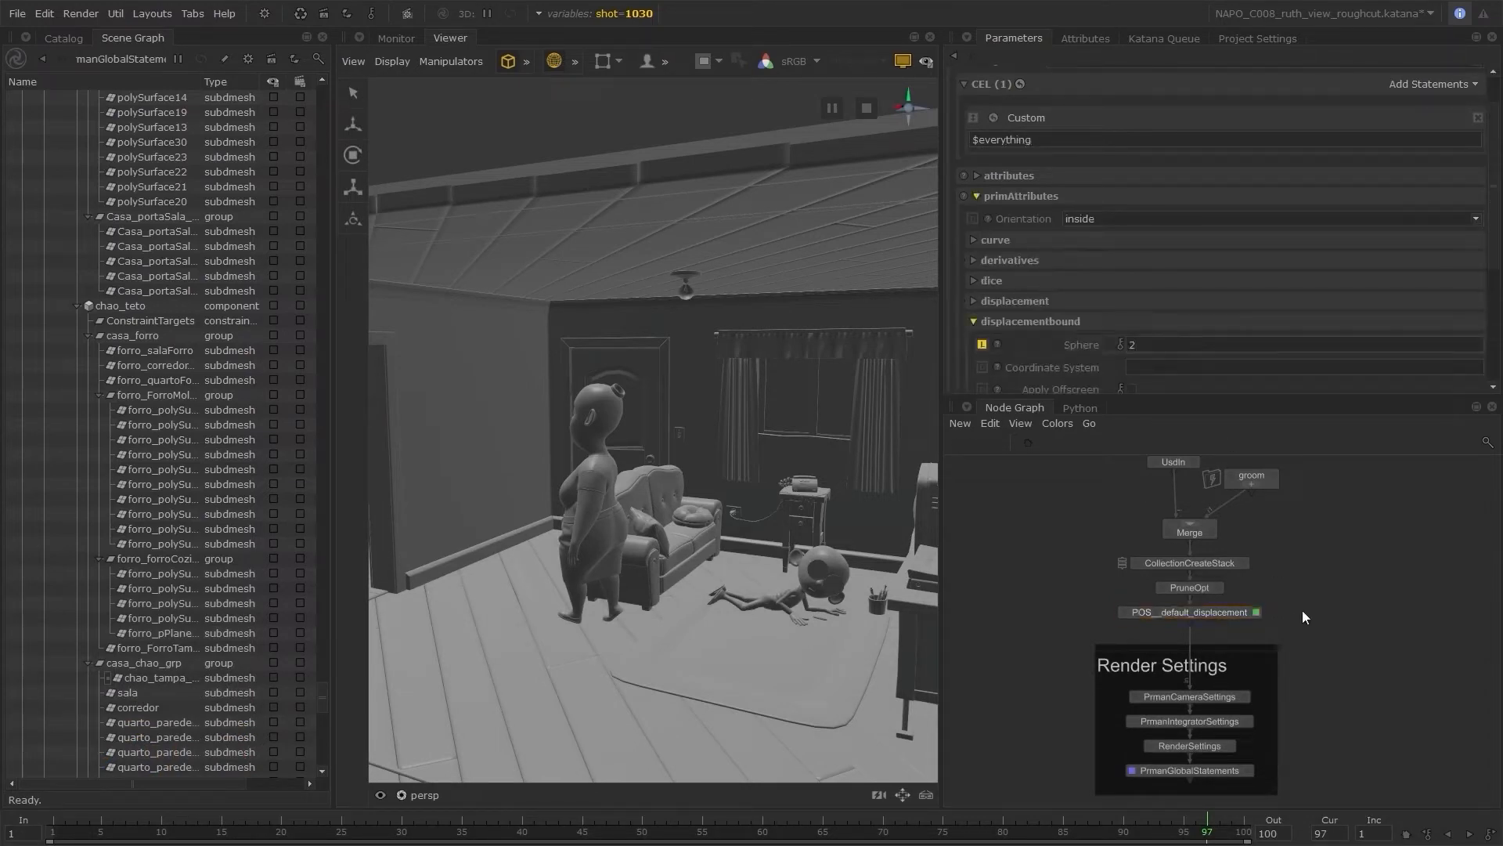
- Convert the POS__default_displacement node into a GroupStack, place it below PruneOpt and rename it POS_Stack
key("g")
key("Down")
key("Down")
key("Return")
left_click(1190, 647)
left_click_drag(1233, 612, 1194, 620)
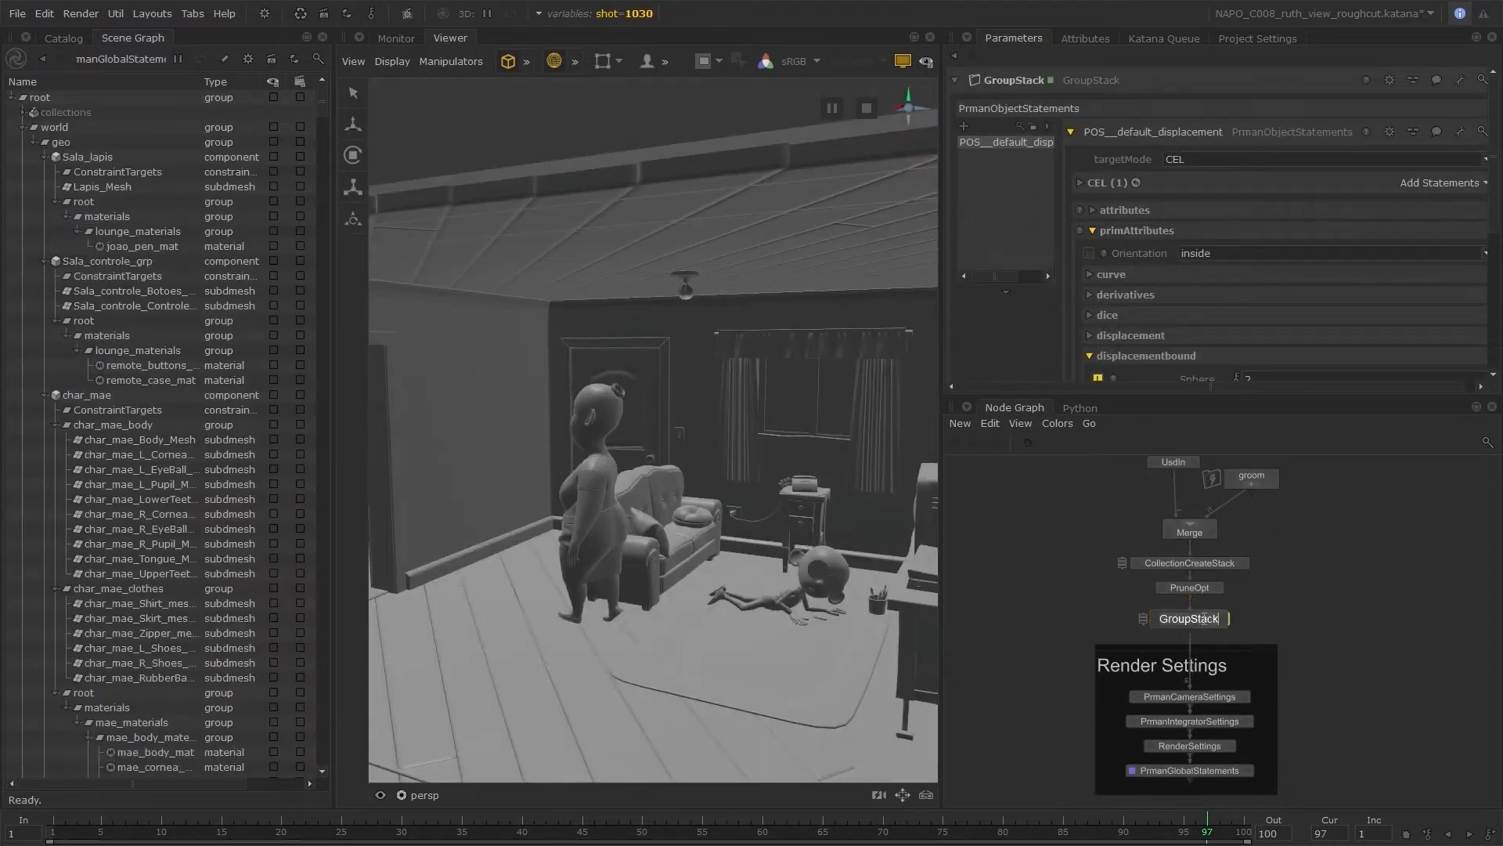
type("POS_Stack")
key("Return")
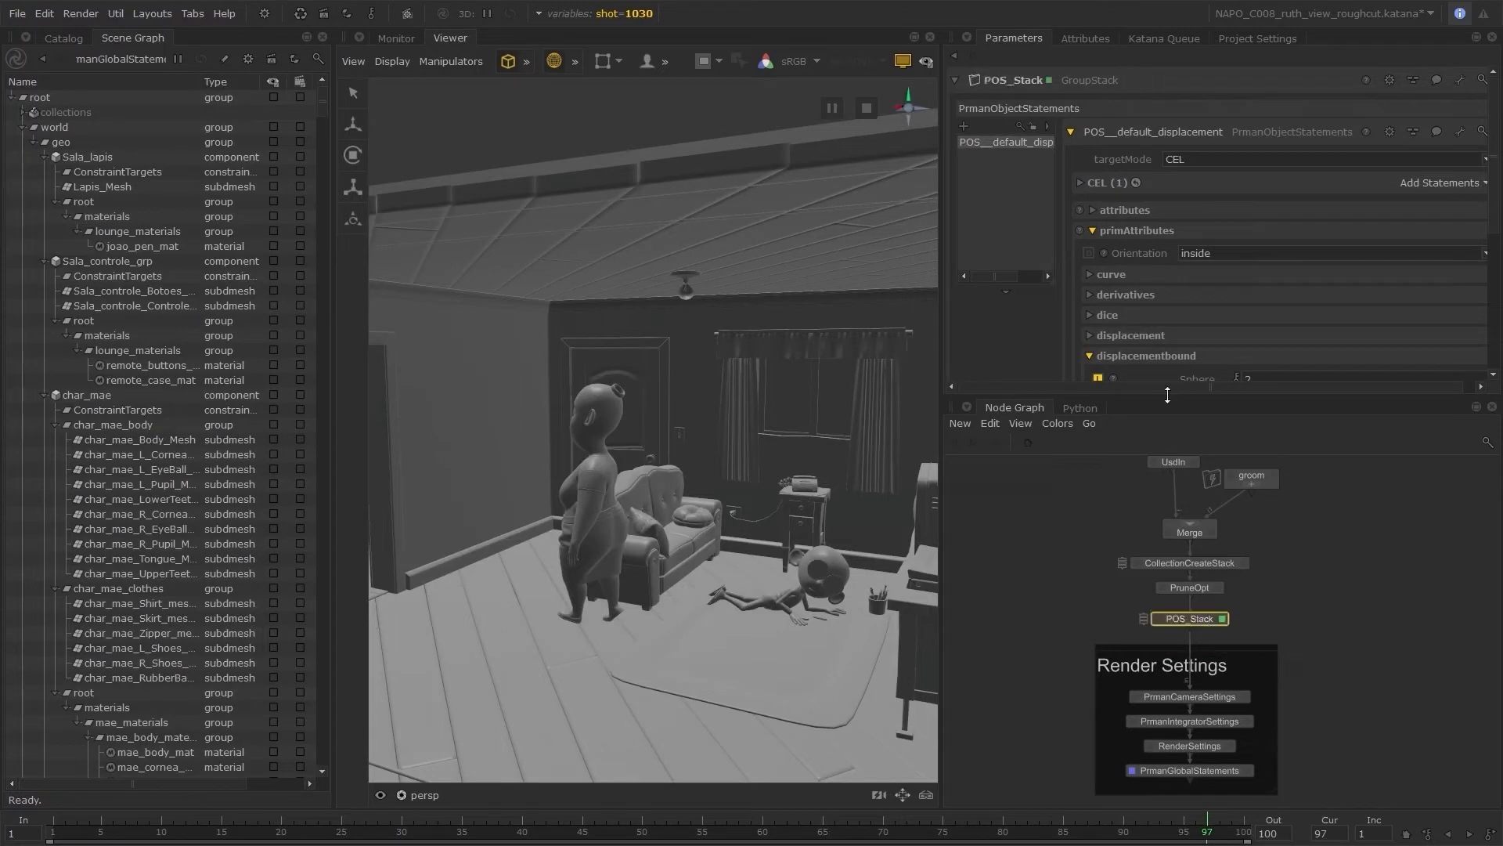
- Widen the parameter area and add a second PrmanObjectStatements entry to POS_Stack named POS__default_trace
left_click_drag(944, 313, 861, 312)
left_click(880, 126)
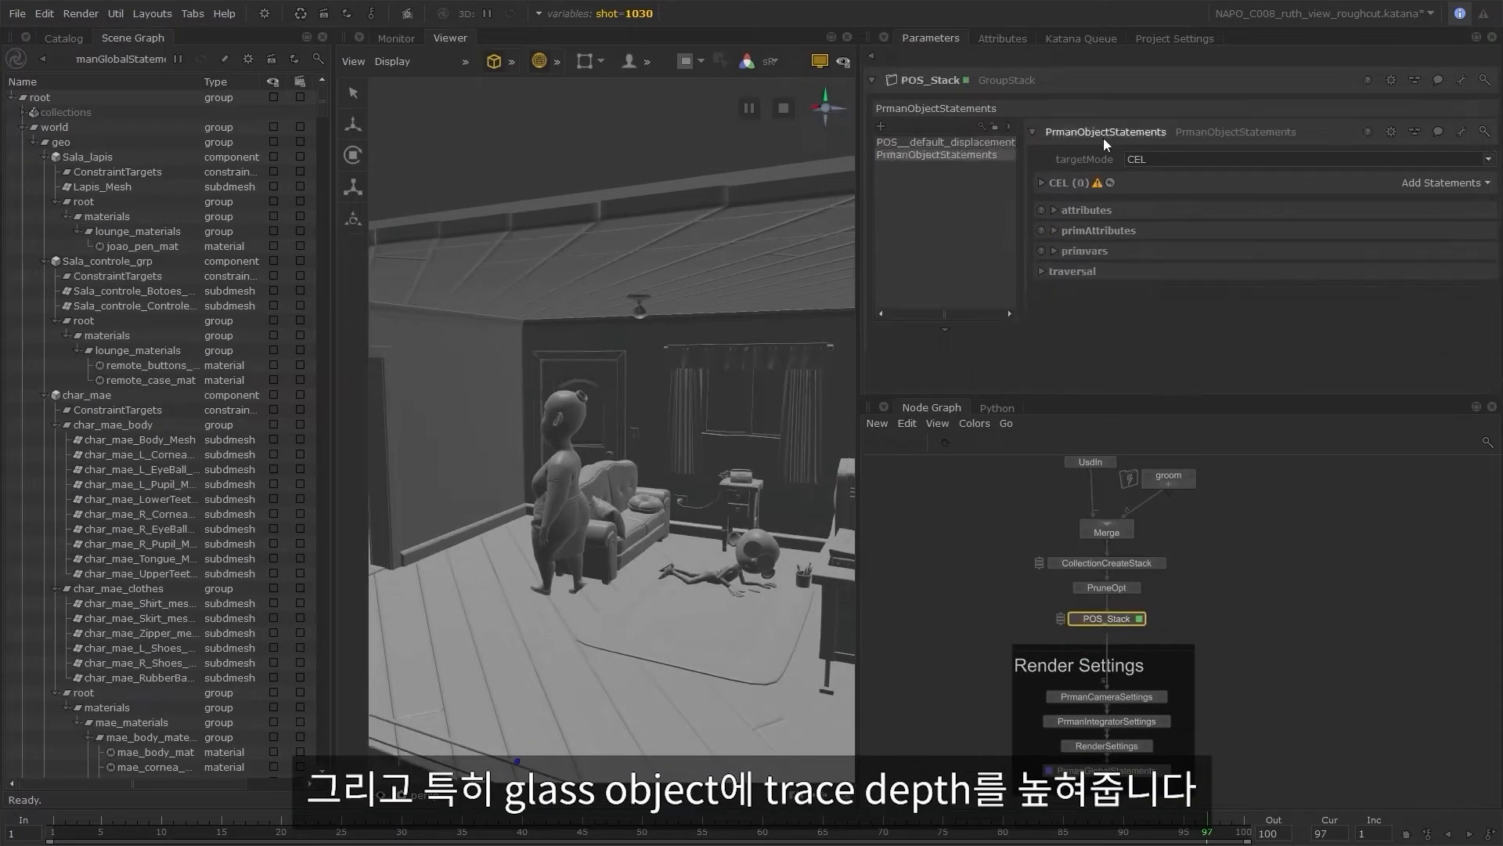
double_click(1105, 132)
type("POS__default_trace")
key("Return")
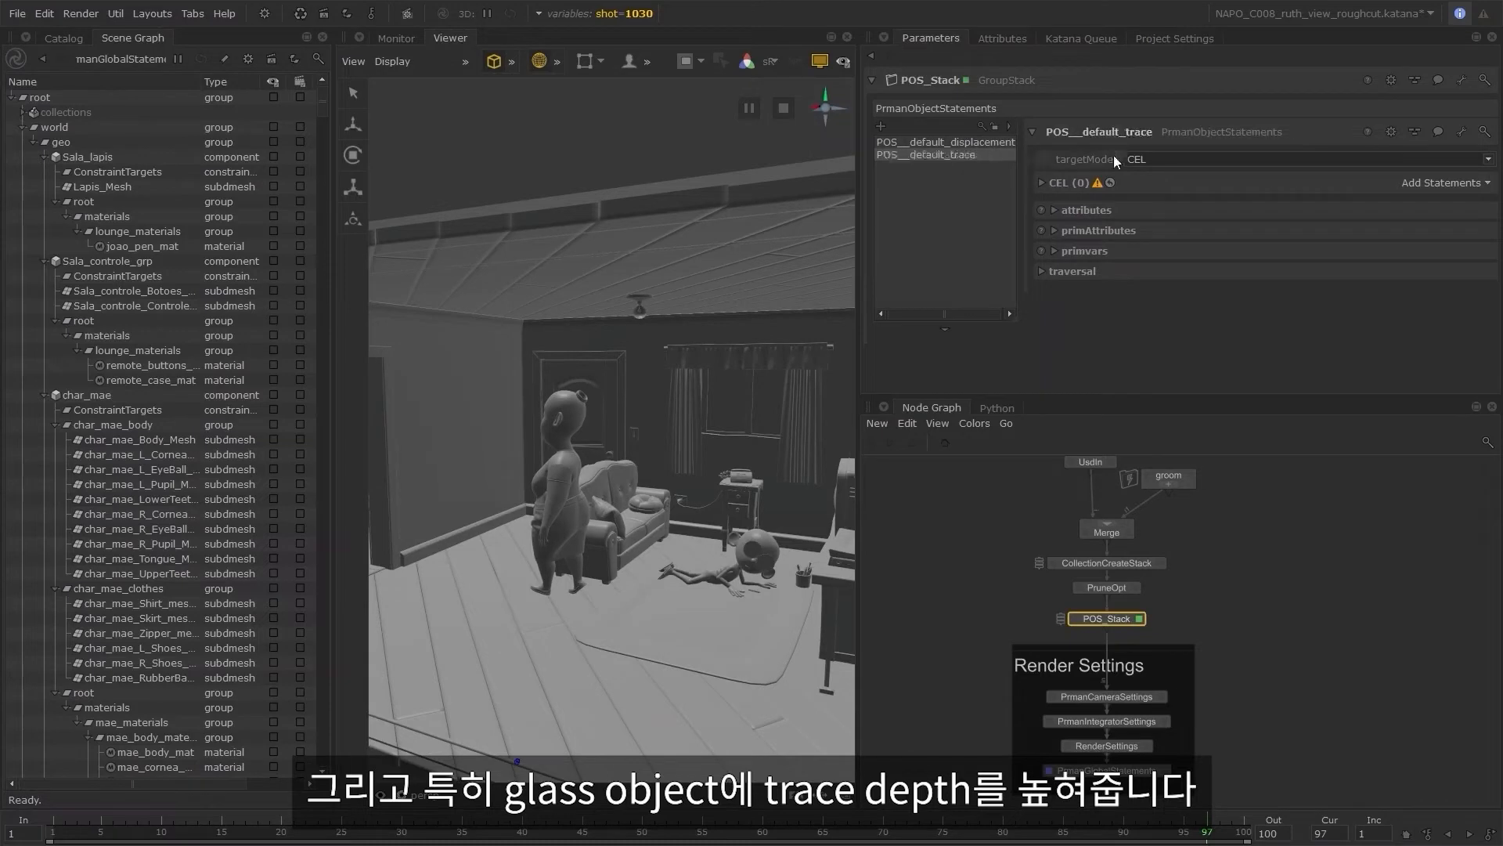
- Add a custom CEL statement targeting $everything to POS__default_trace
left_click(1454, 183)
left_click(1446, 232)
left_click(1118, 238)
type("$everything")
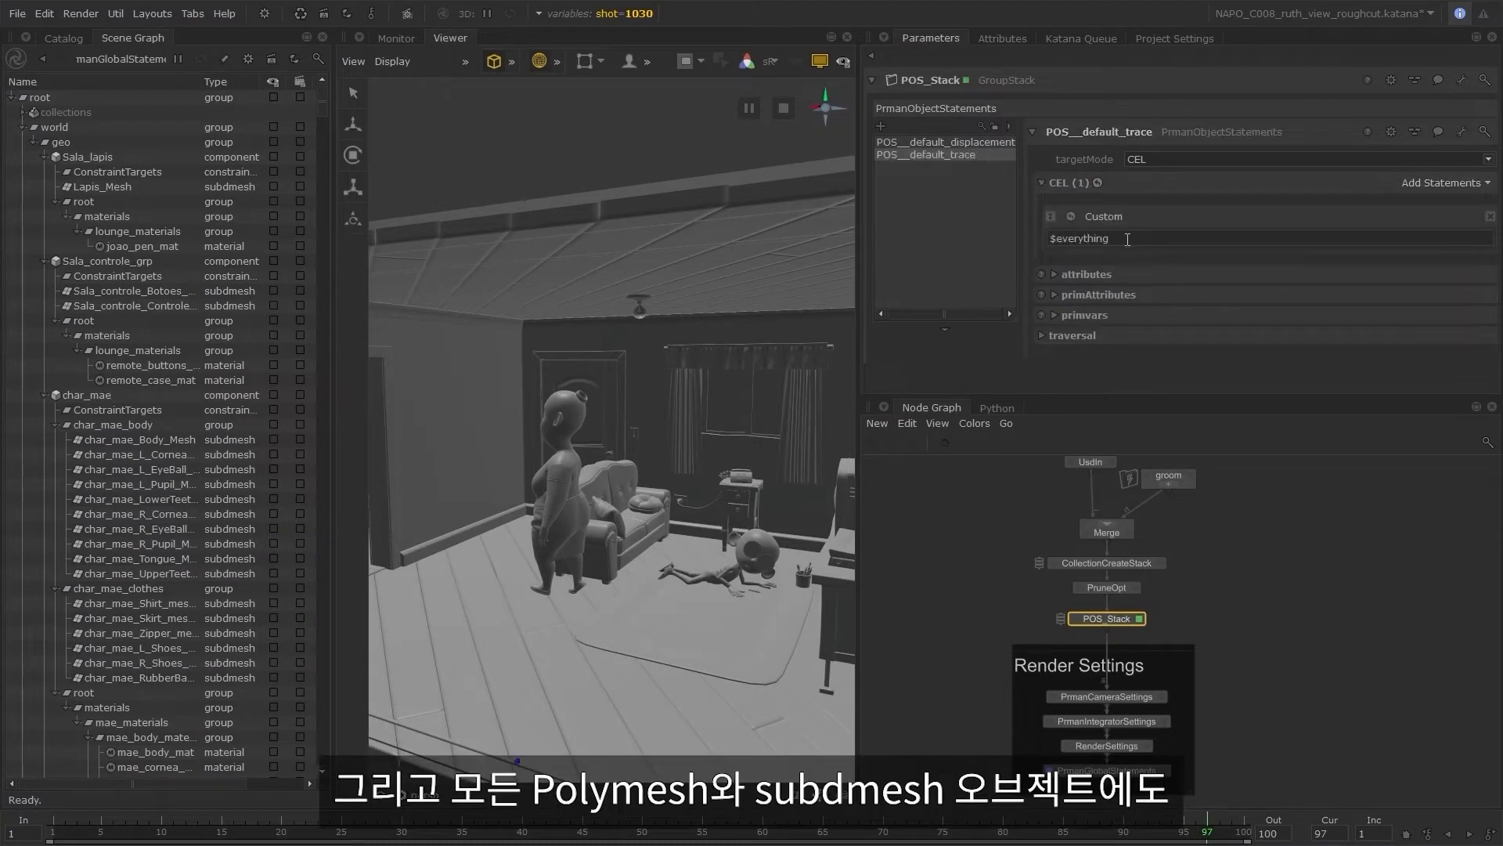
- In the trace attributes of POS__default_trace, set Max Diffuse Depth to 5 and Max Specular Depth to 9
left_click(1085, 275)
scroll(1092, 290, "down", 4)
left_click(1072, 260)
scroll(1104, 295, "down", 2)
double_click(1257, 231)
type("5")
double_click(1242, 253)
type("9")
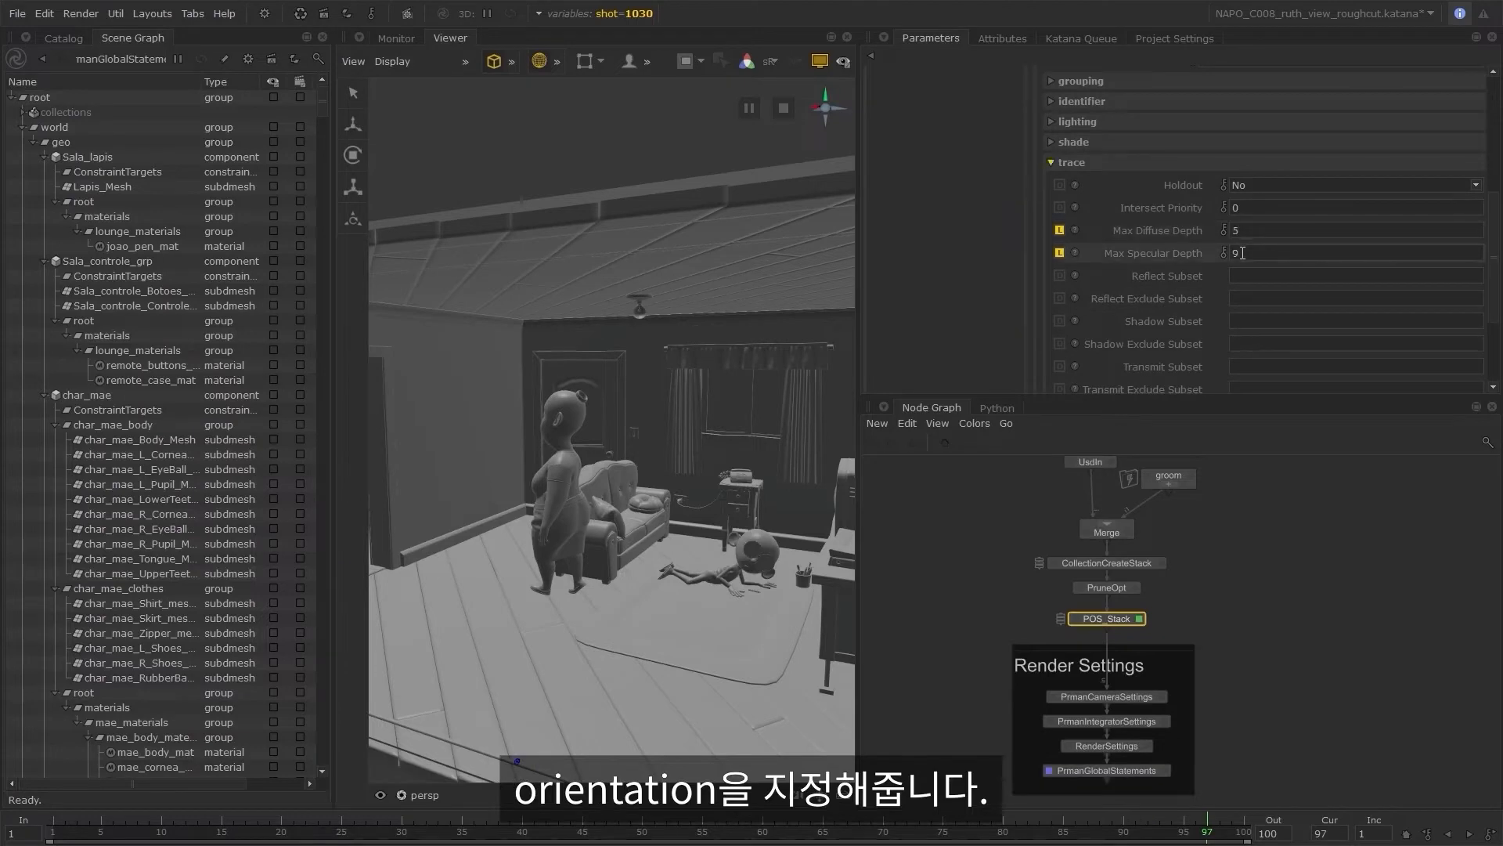
- Add a third PrmanObjectStatements entry to POS_Stack and name it POS__increase_trace
scroll(1120, 271, "up", 6)
left_click(881, 126)
double_click(1079, 129)
type("POS__increase")
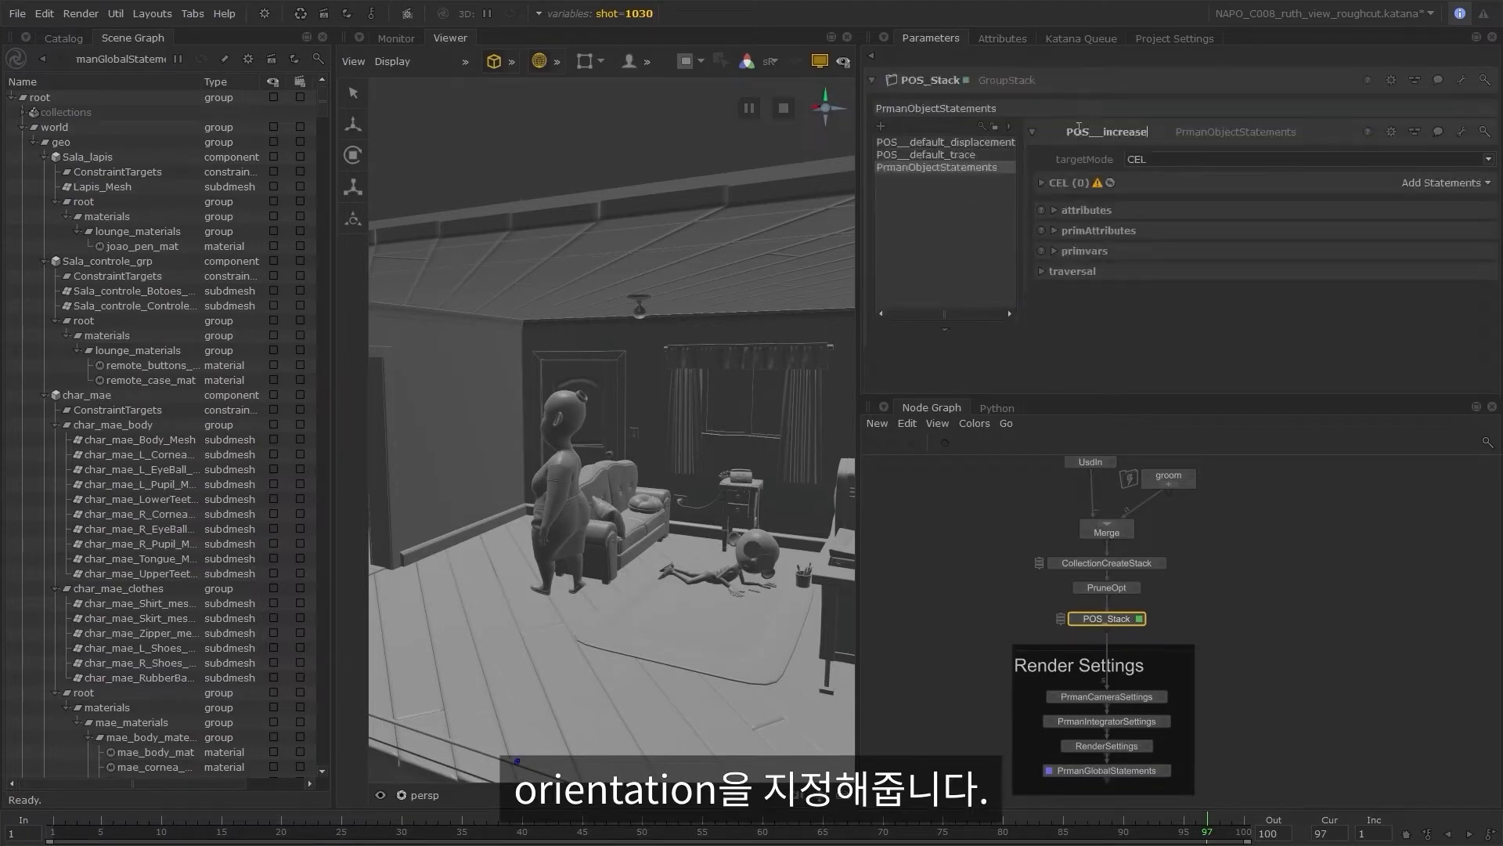
type("_trace")
key("Return")
- Add a custom CEL statement targeting $traceGlass to POS__increase_trace
left_click(1446, 182)
left_click(1446, 232)
type("$tr")
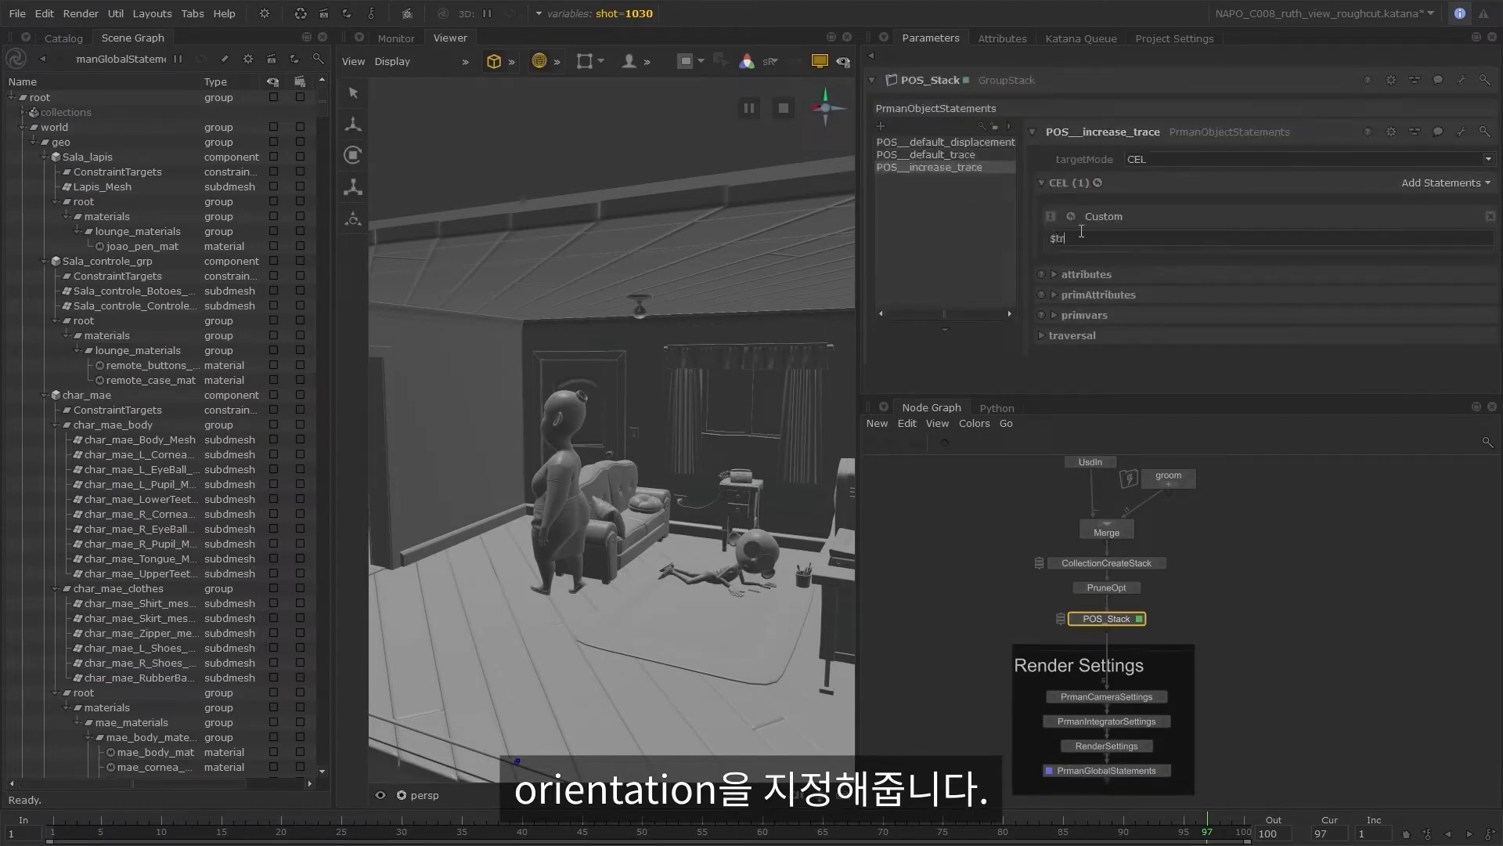
type("aceGlass")
- Override the Max Specular Depth in the trace attributes of POS__increase_trace for the glass objects
left_click(1085, 275)
scroll(1092, 290, "down", 4)
left_click(1073, 257)
scroll(1181, 342, "down", 1)
double_click(1248, 302)
scroll(1190, 286, "up", 5)
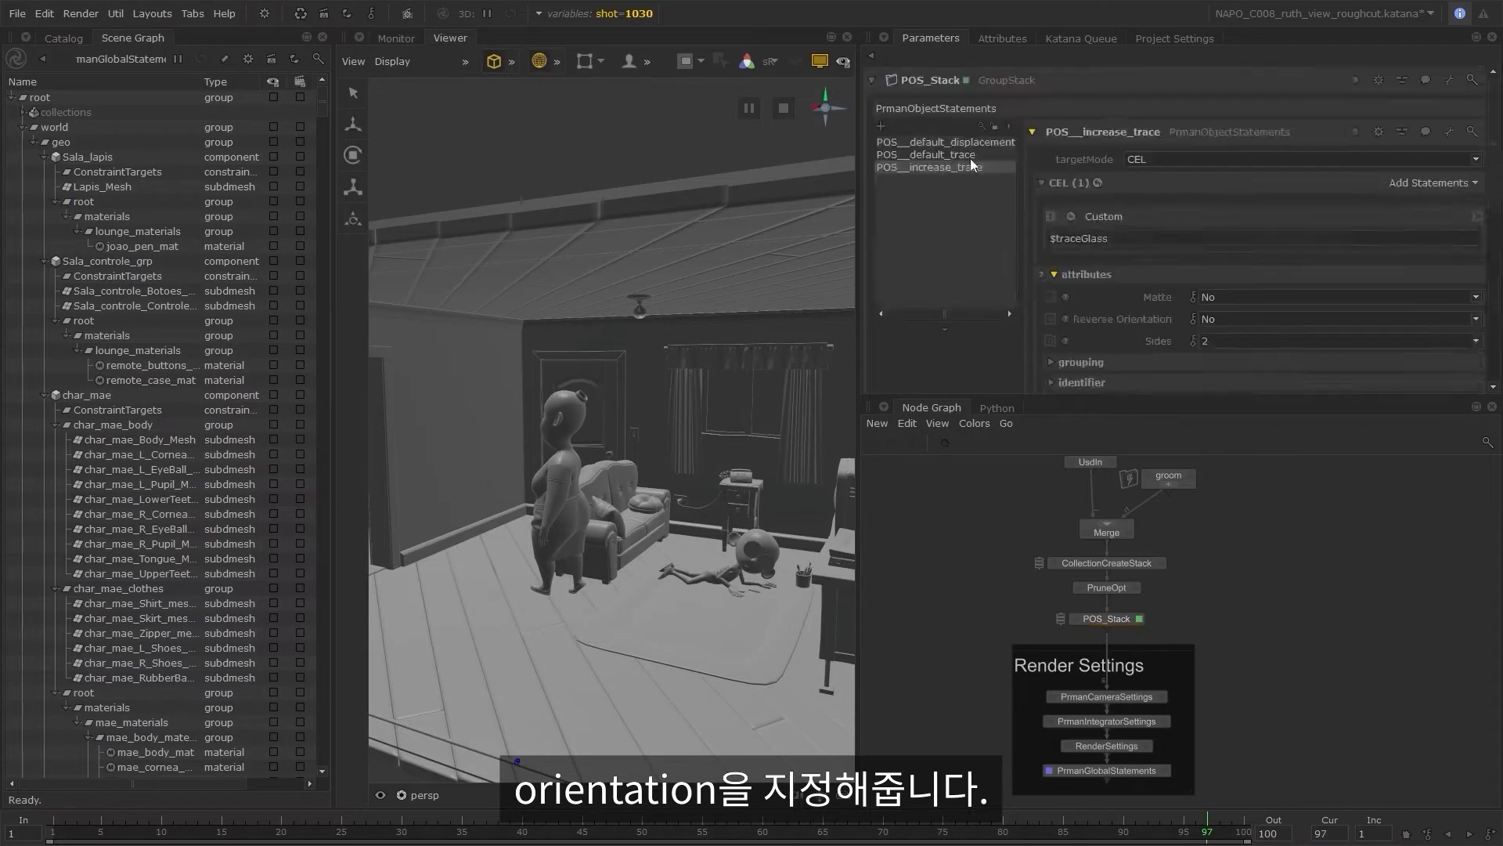
- Add a fourth PrmanObjectStatements entry to POS_Stack and name it POS__orientation
left_click(880, 126)
double_click(1092, 131)
type("POS__orientation")
key("Return")
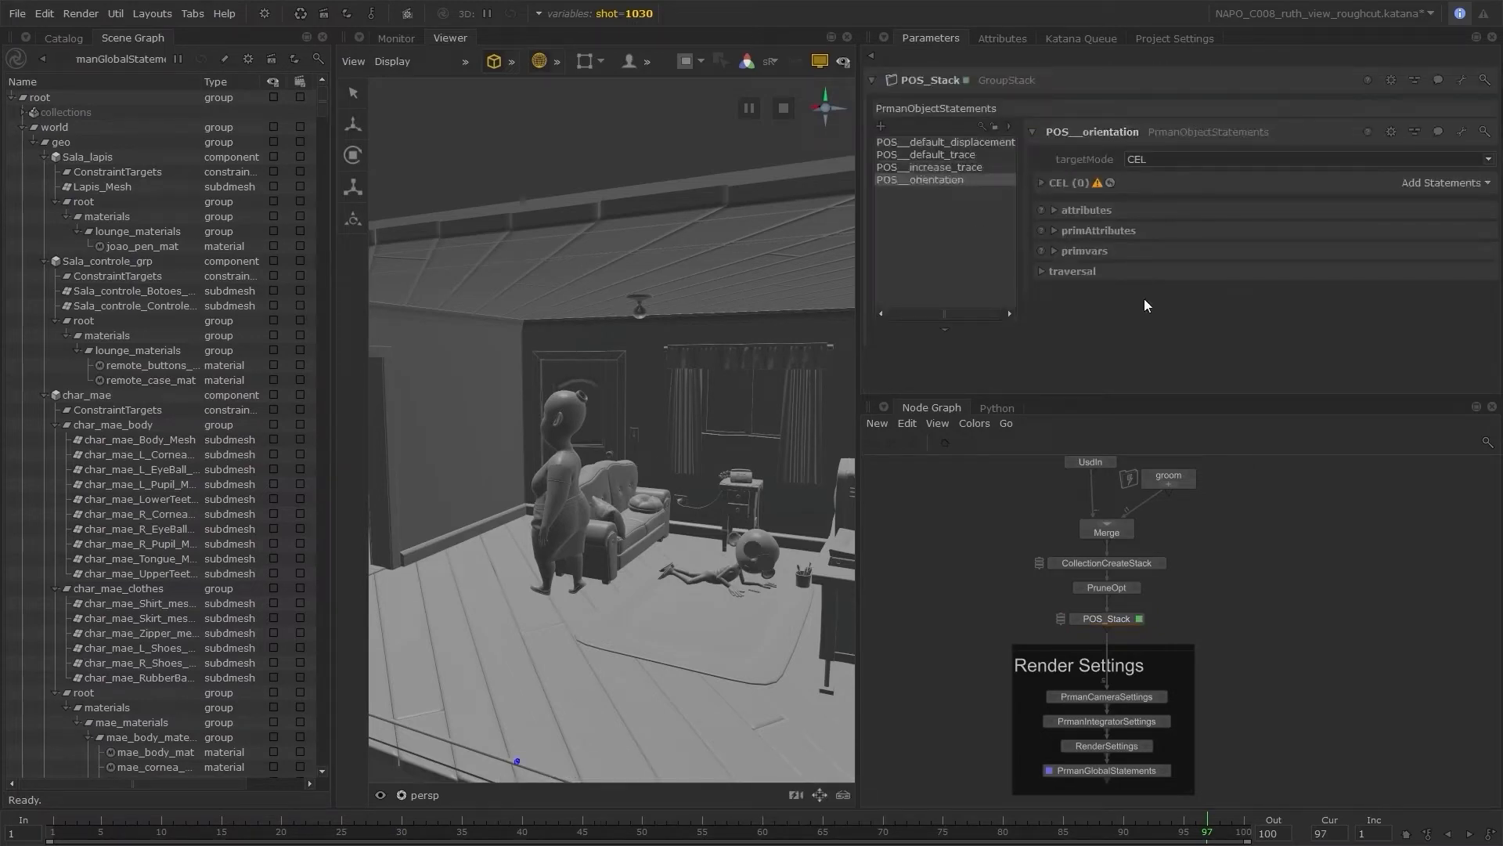
left_click(1400, 183)
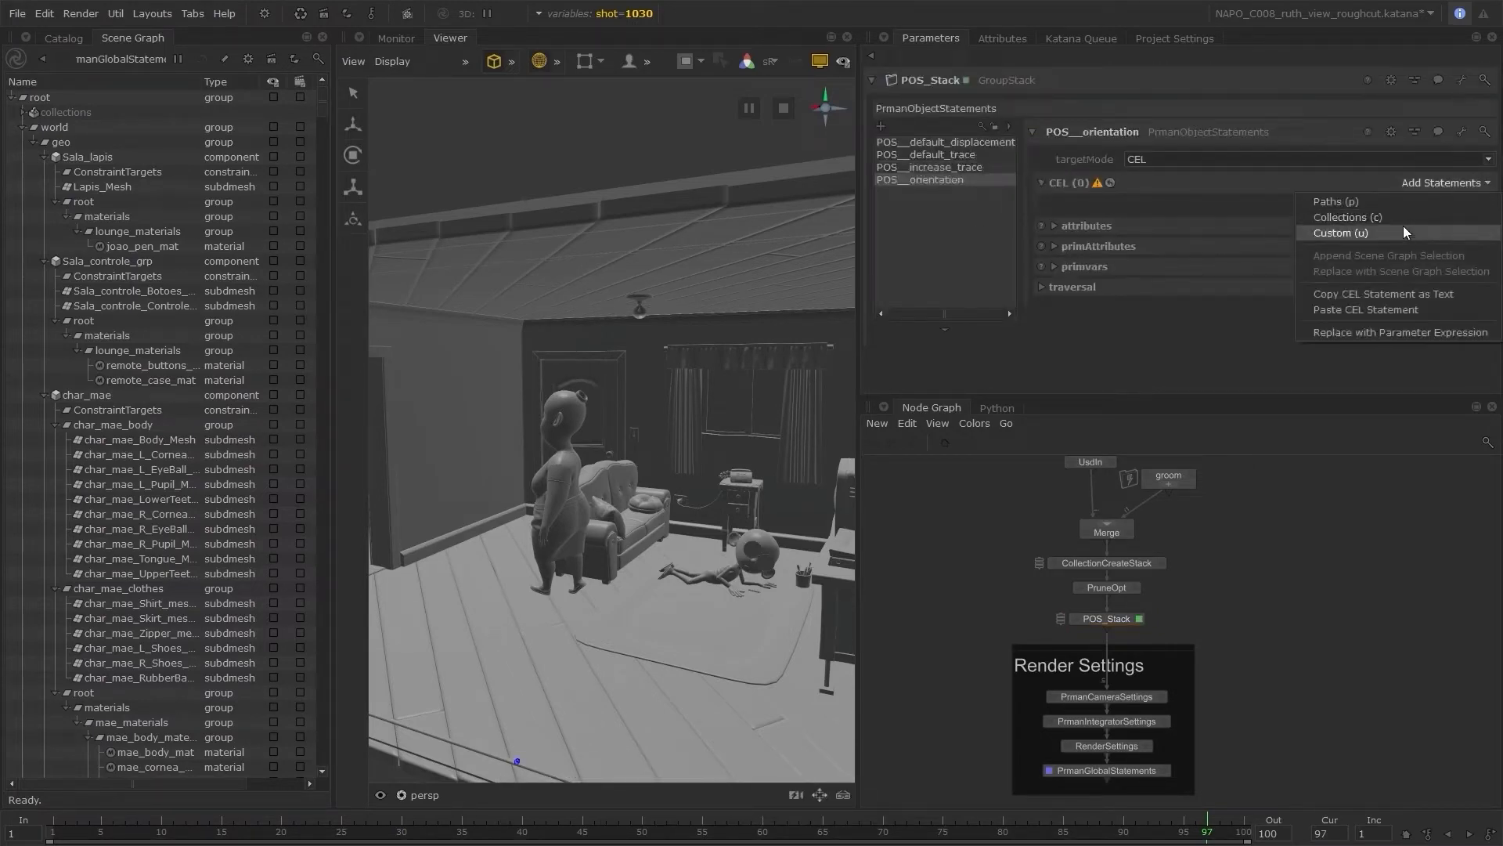
left_click(1403, 228)
left_click_drag(62, 142, 1159, 239)
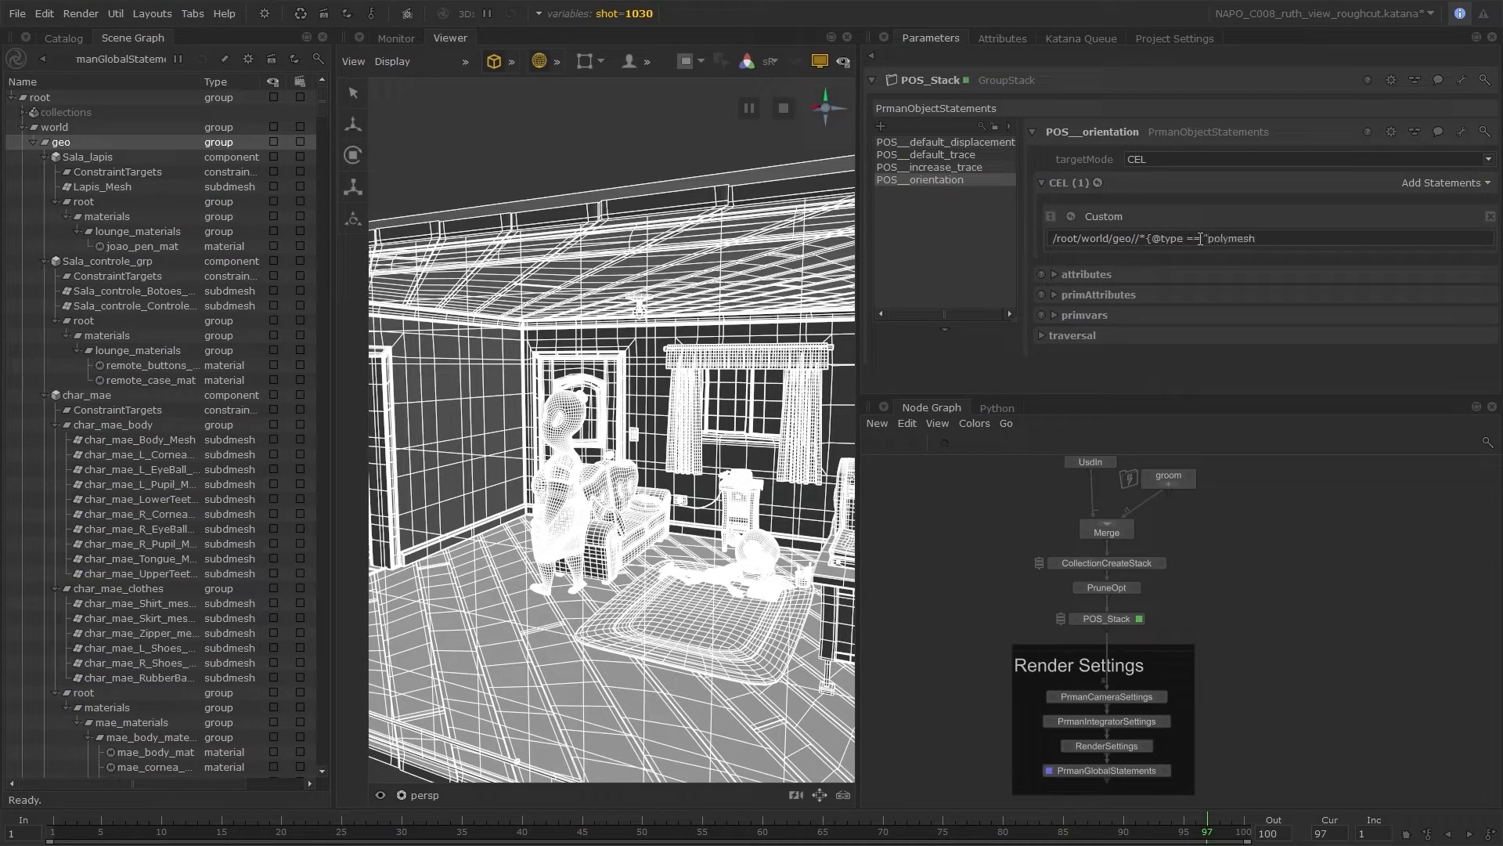
- Copy the polymesh statement into a second custom CEL statement and change its type to "subdmesh"
triple_click(1198, 239)
key("ctrl+c")
left_click(1445, 183)
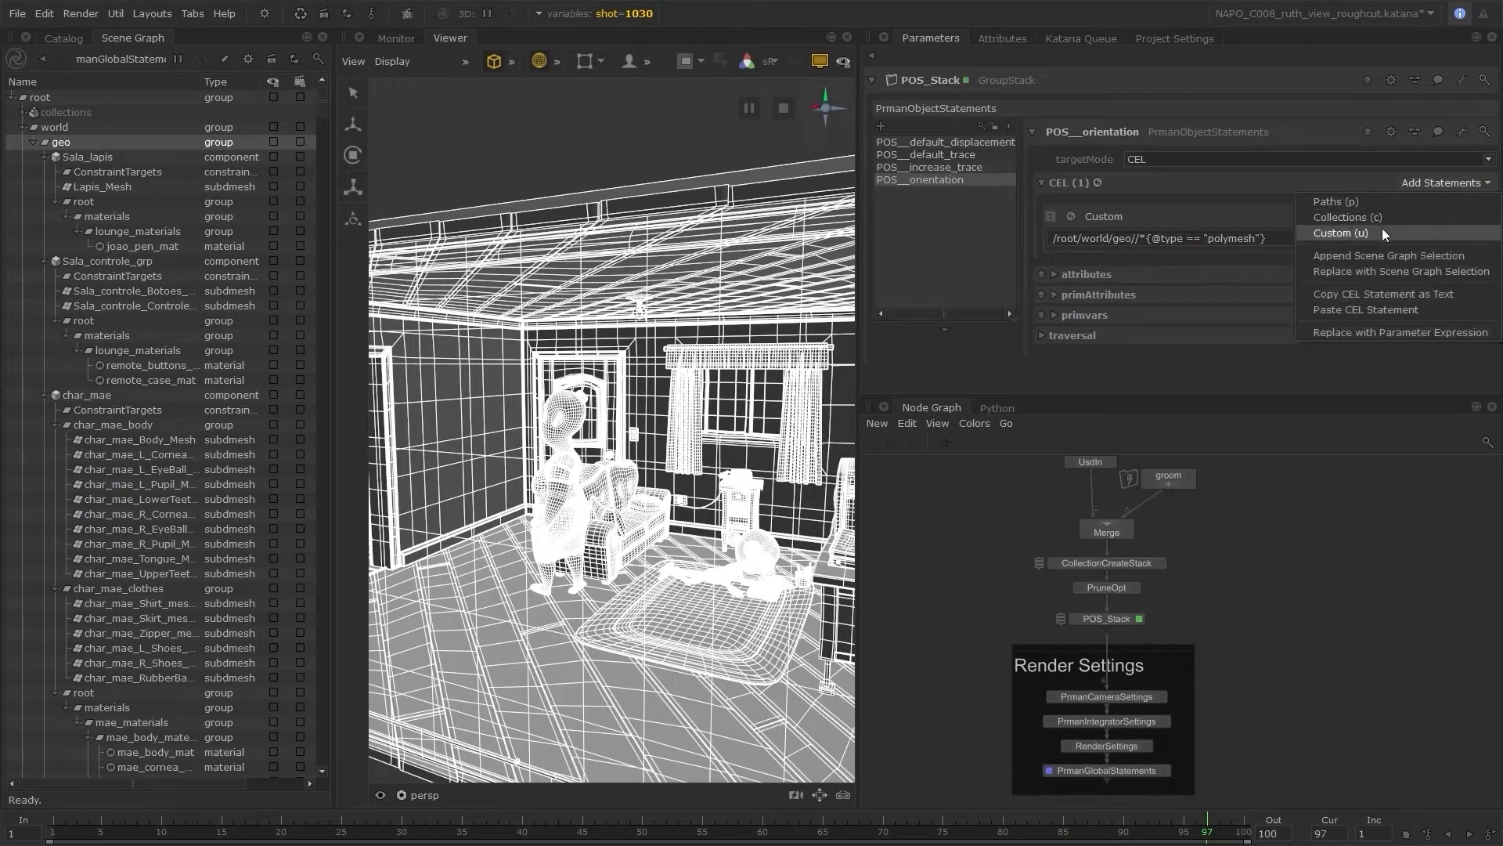
left_click(1382, 234)
left_click(1207, 292)
key("ctrl+v")
left_click_drag(1208, 292, 1256, 292)
type("subdmesh")
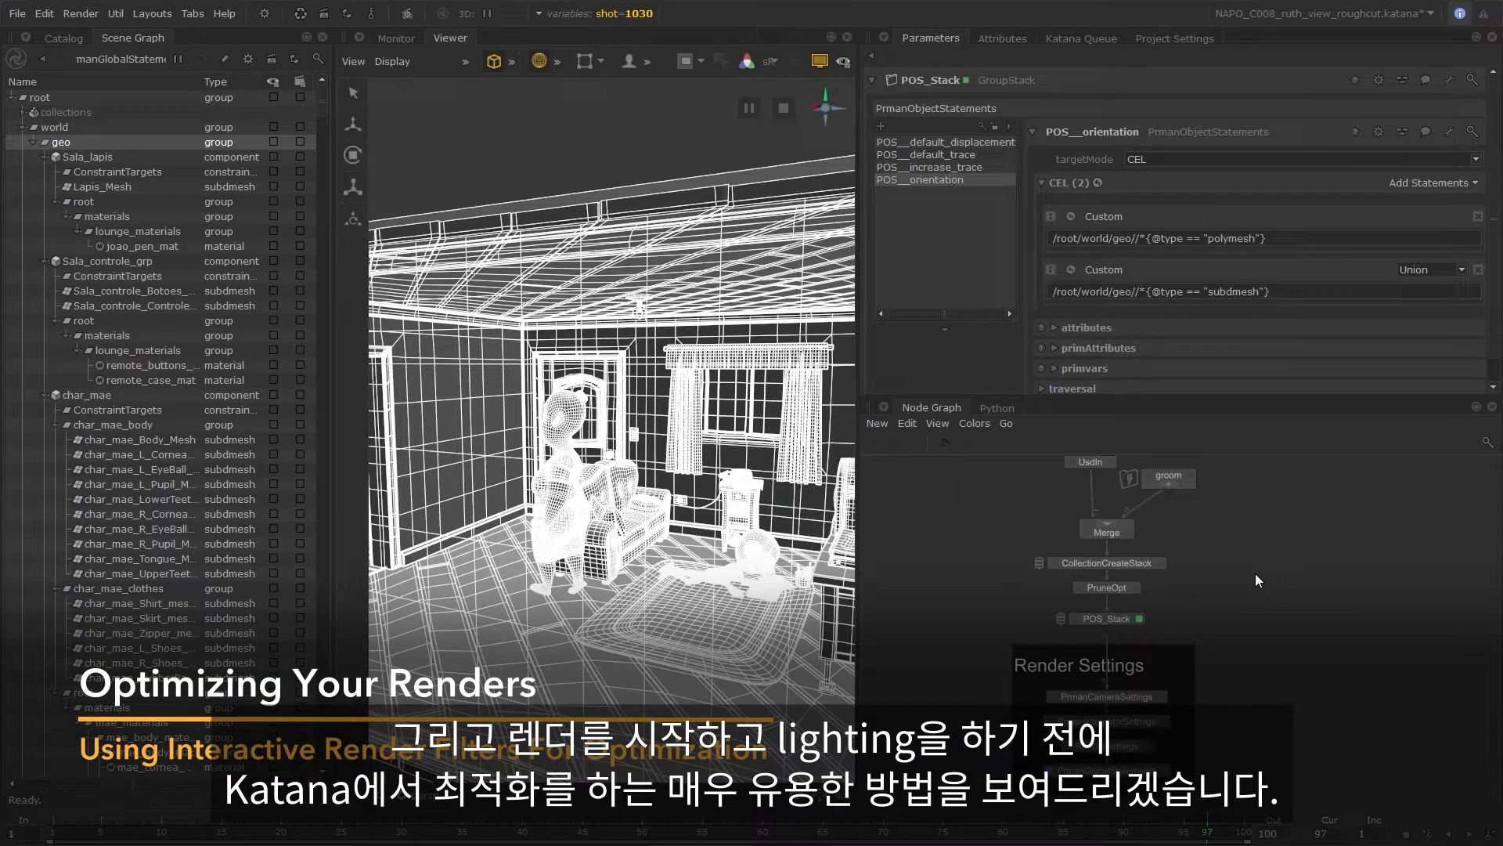
- Deselect the geometry, enlarge the node graph and add an unconnected InteractiveRenderFilters node beside the network, opening its parameters
left_click(1166, 771)
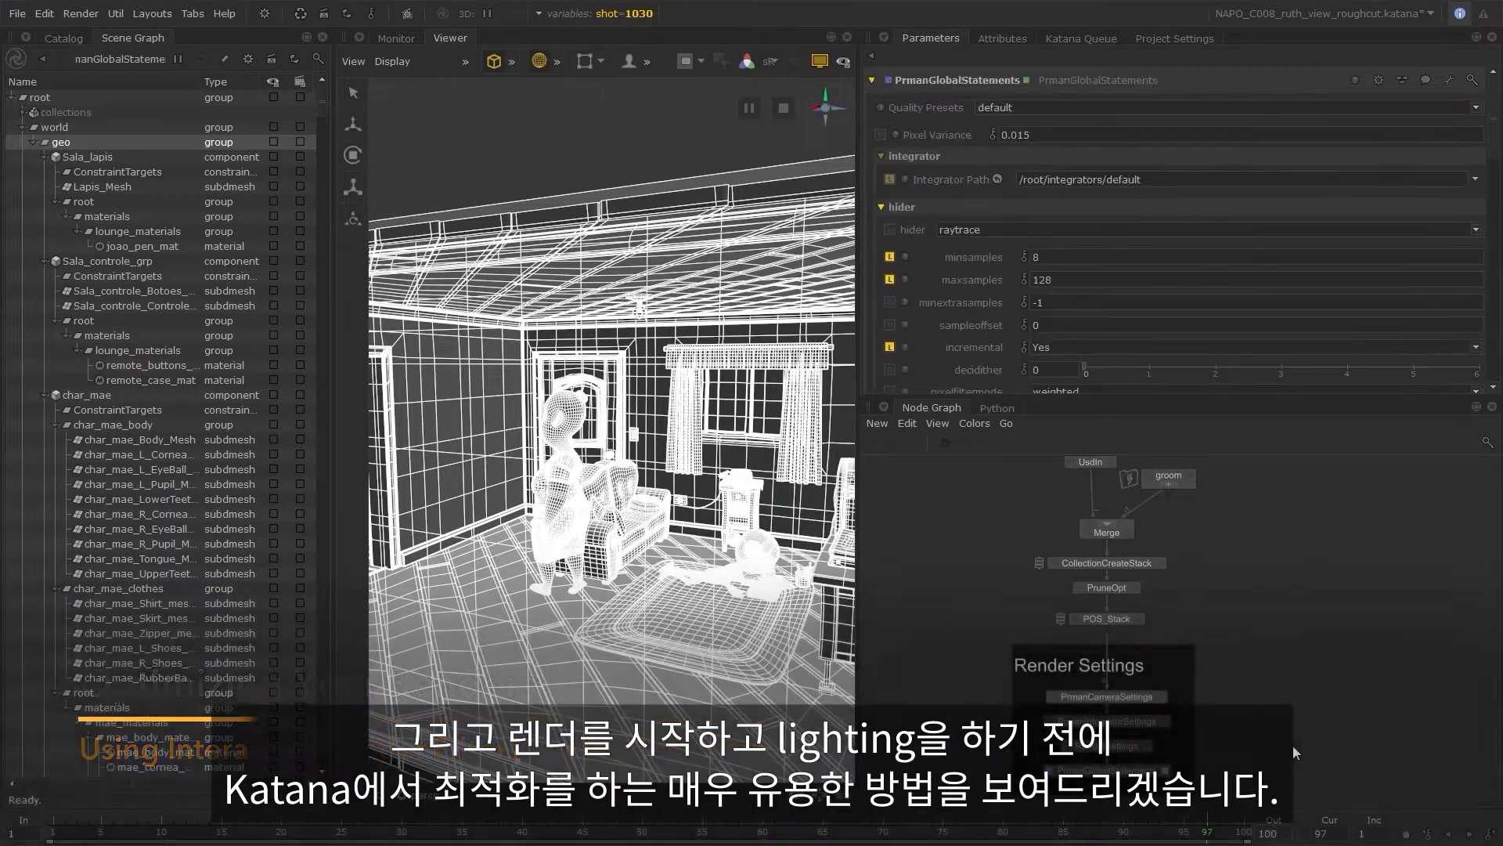
mouse_move(1306, 645)
middle_mouse_down()
mouse_move(1301, 658)
mouse_move(1314, 635)
middle_mouse_up()
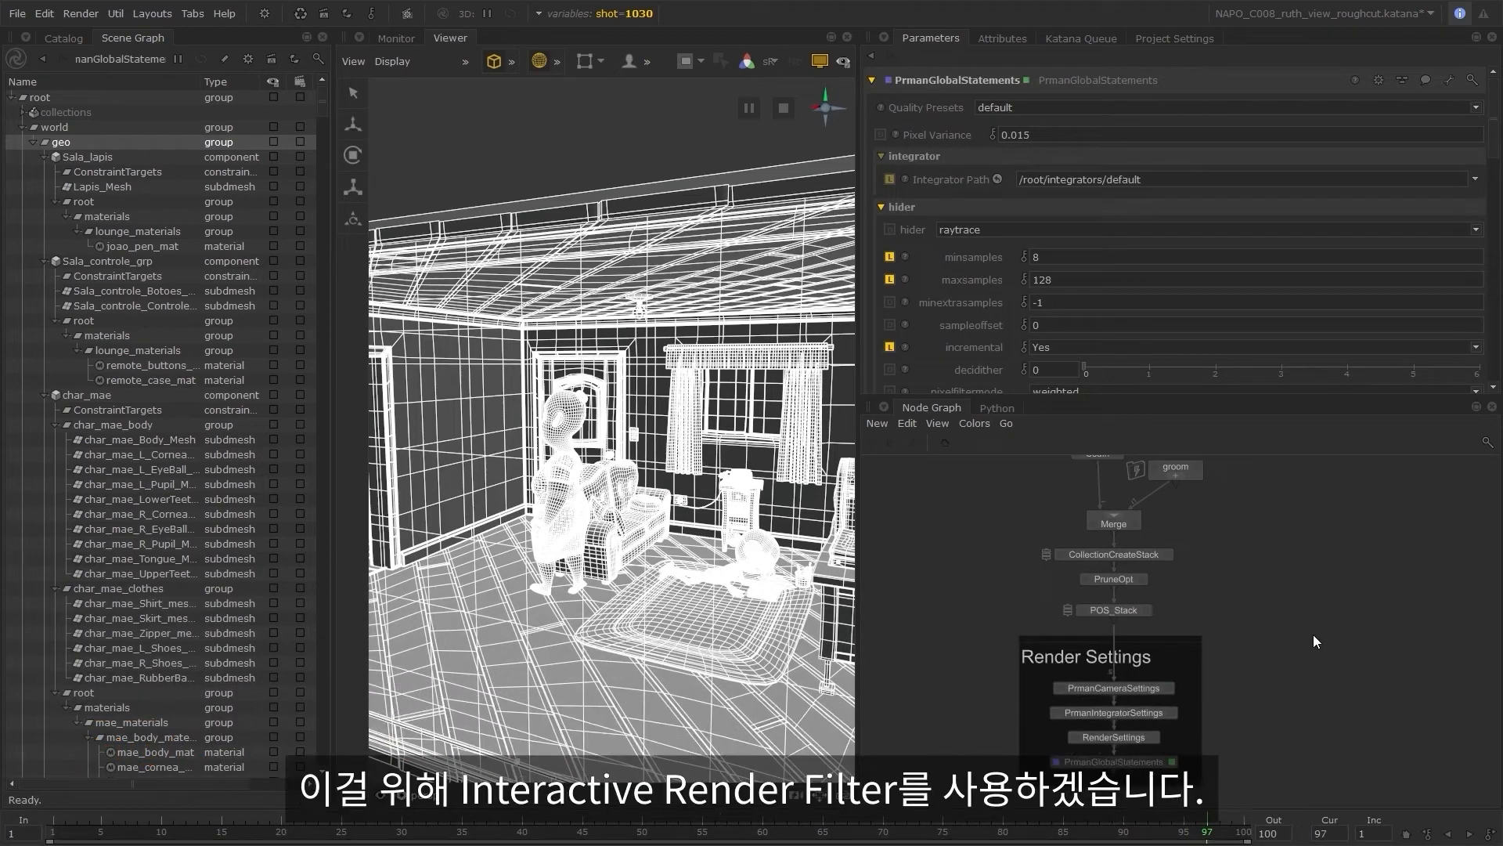
left_click(575, 146)
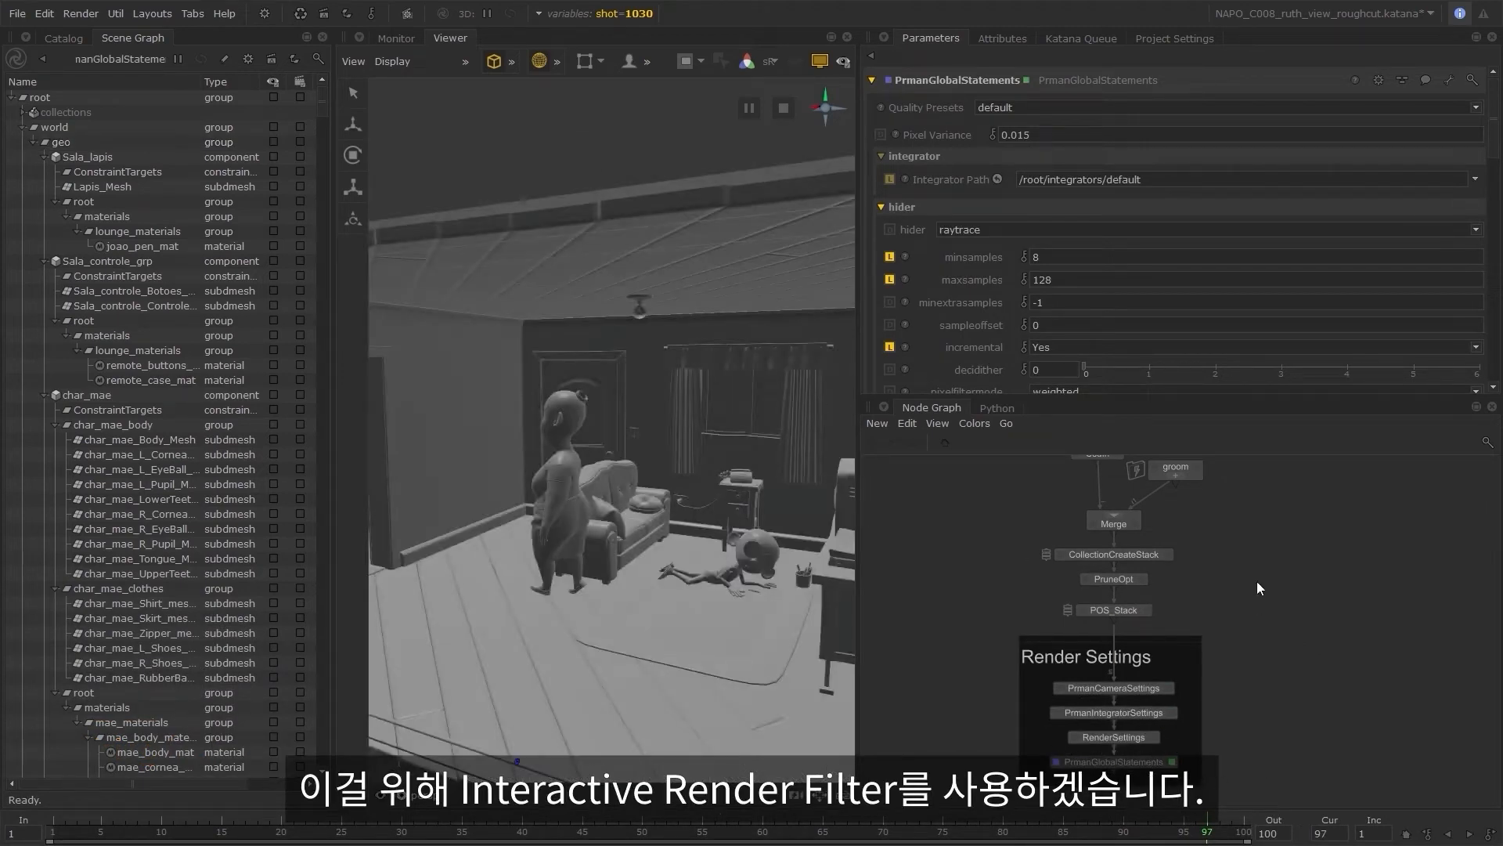
middle_click_drag(1261, 588, 1262, 635)
middle_click_drag(1234, 731, 1311, 696)
left_click_drag(1105, 358, 1106, 252)
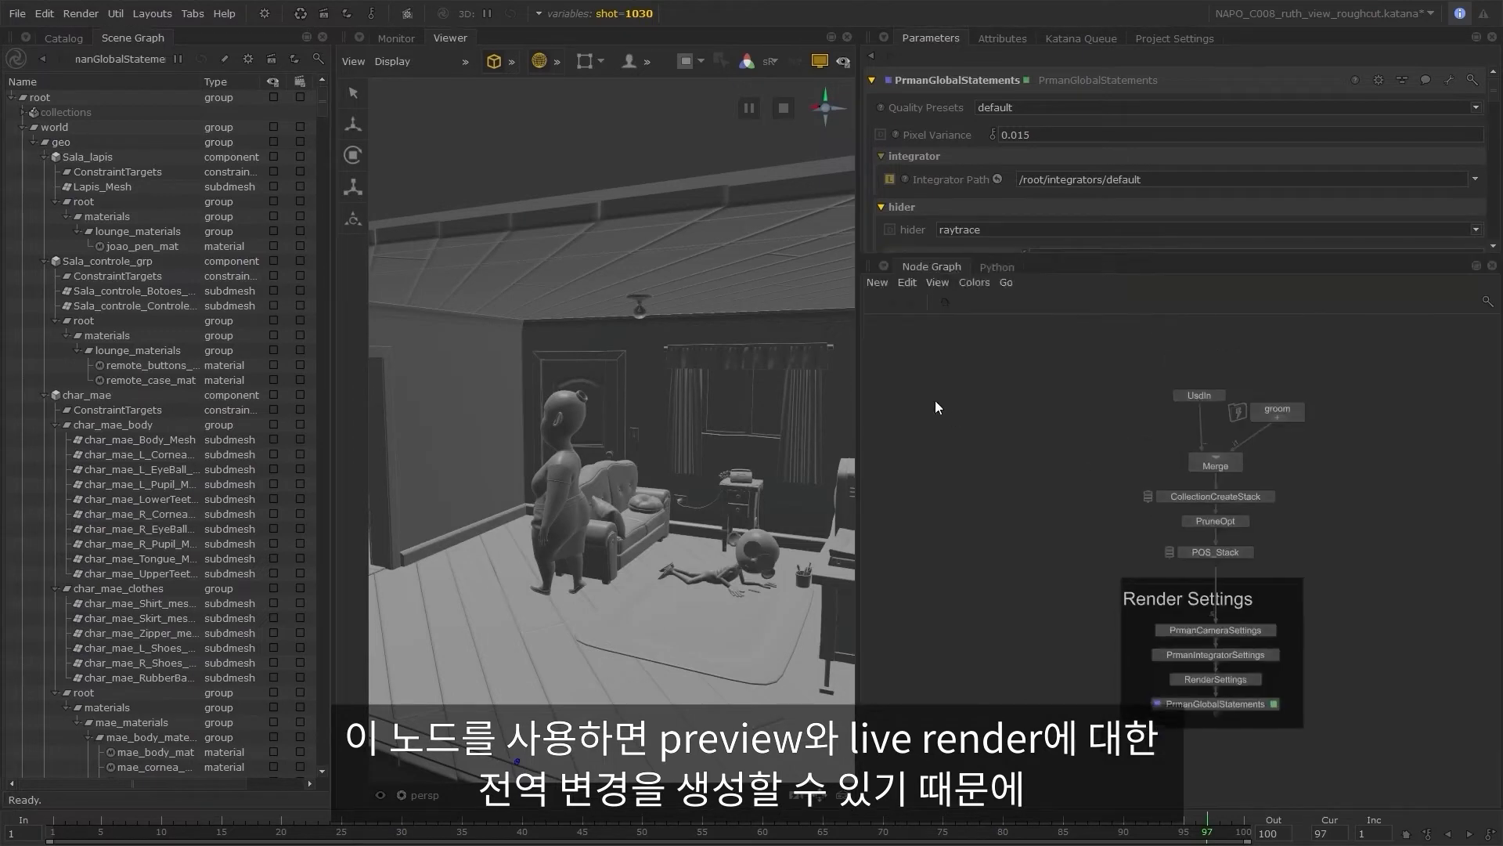
left_click(998, 431)
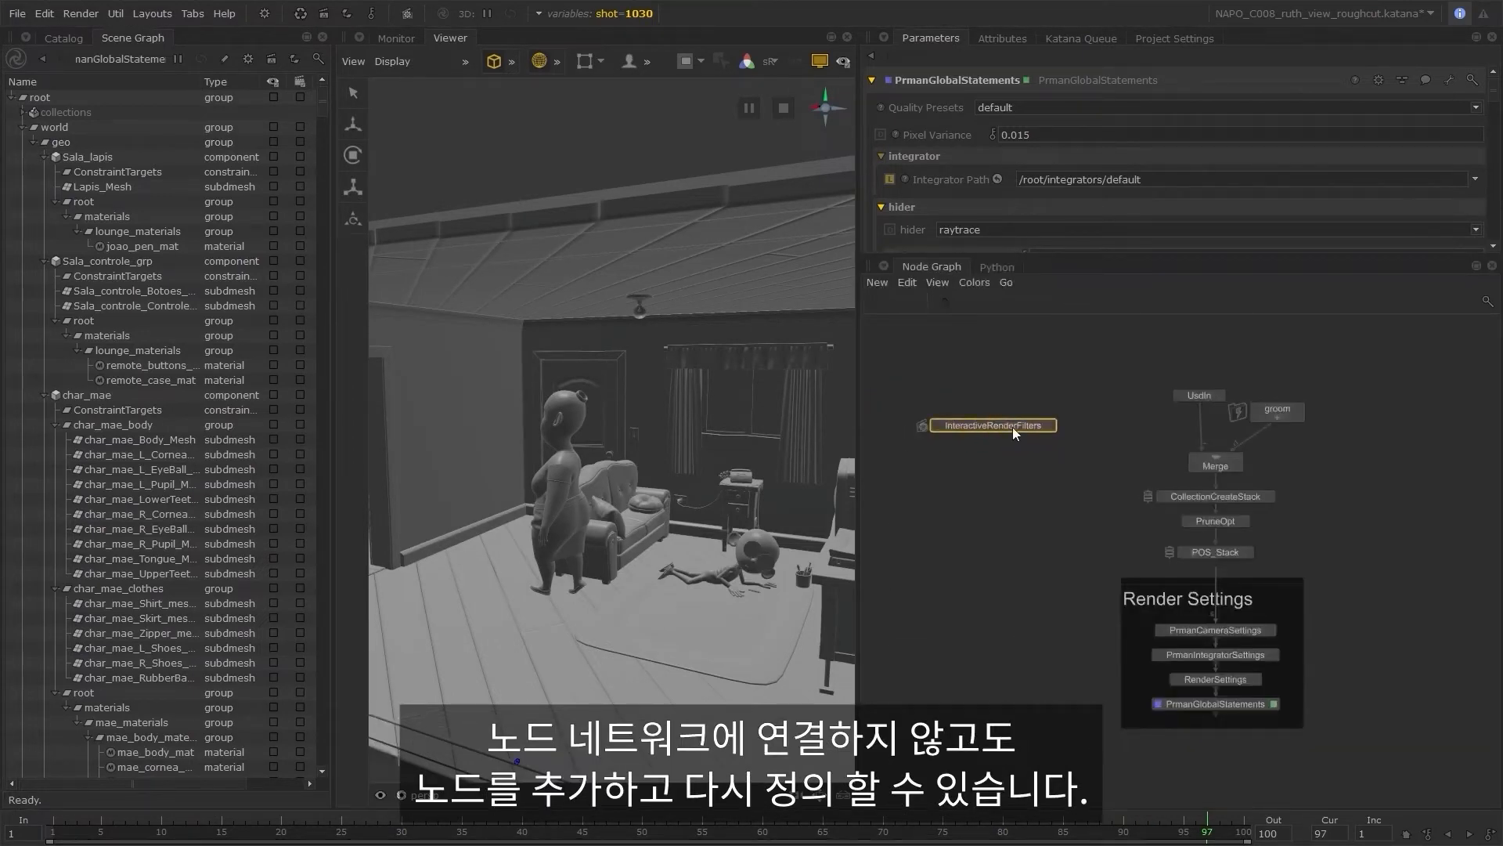
left_click(1059, 430)
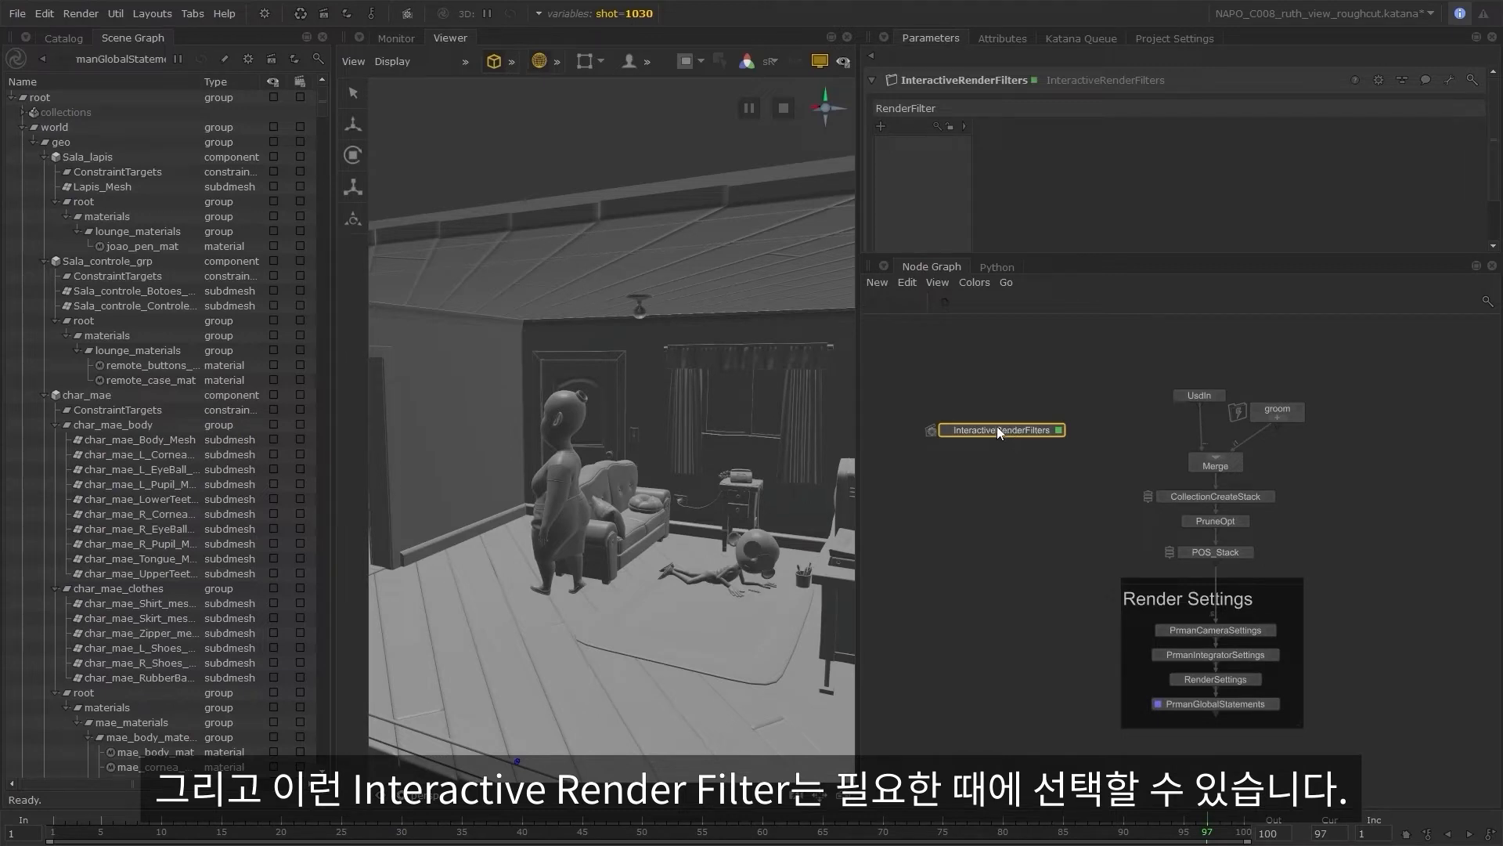
- Add a render filter to InteractiveRenderFilters and put a RenderSettings node inside it
left_click(880, 127)
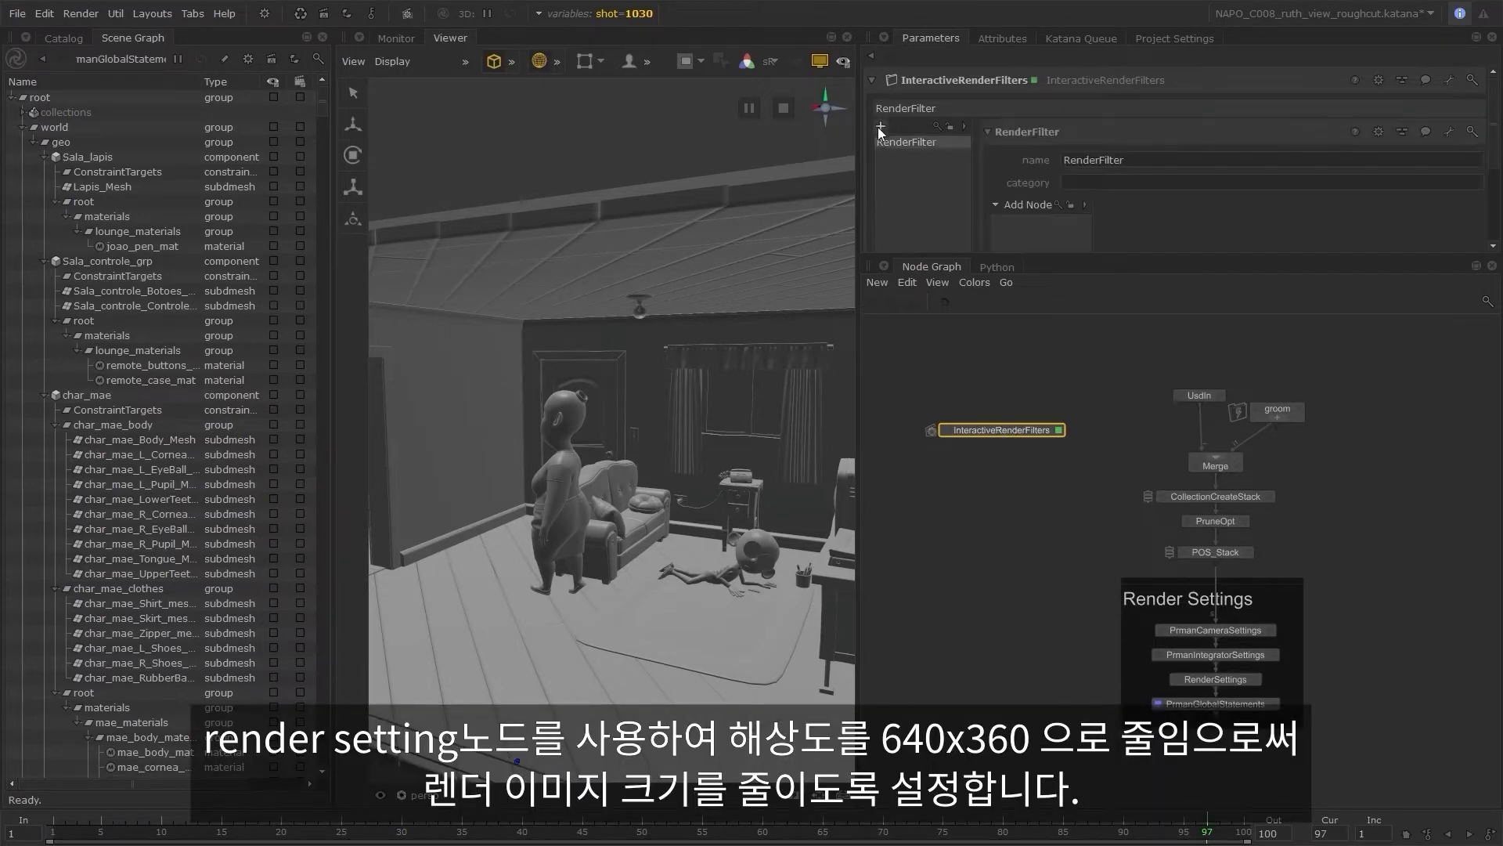
left_click(1028, 205)
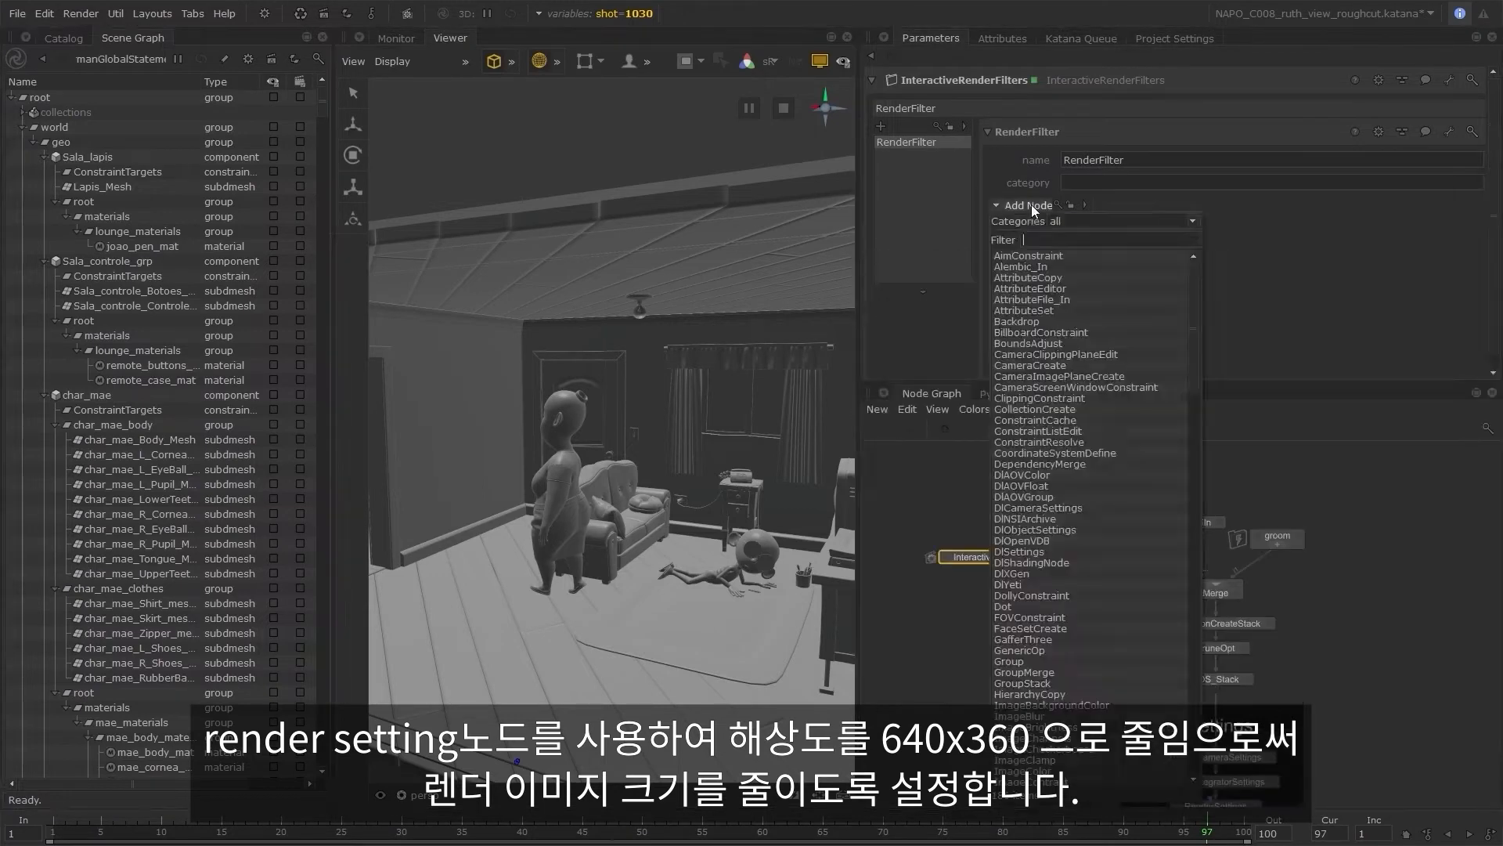
type("render")
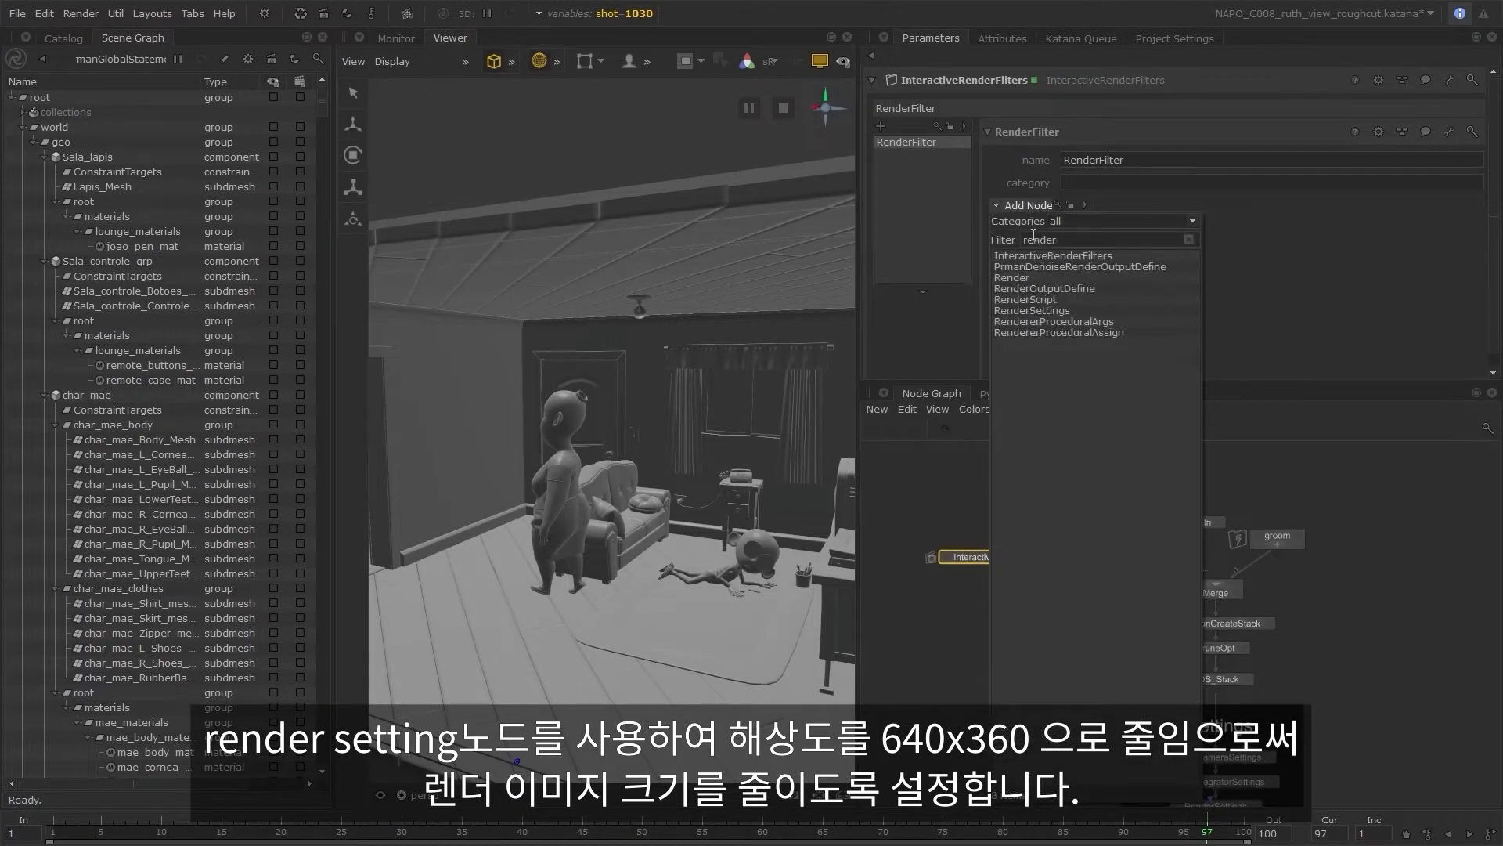
key("Down")
key("Down")
key("Down")
key("Down")
key("Down")
key("Down")
key("Return")
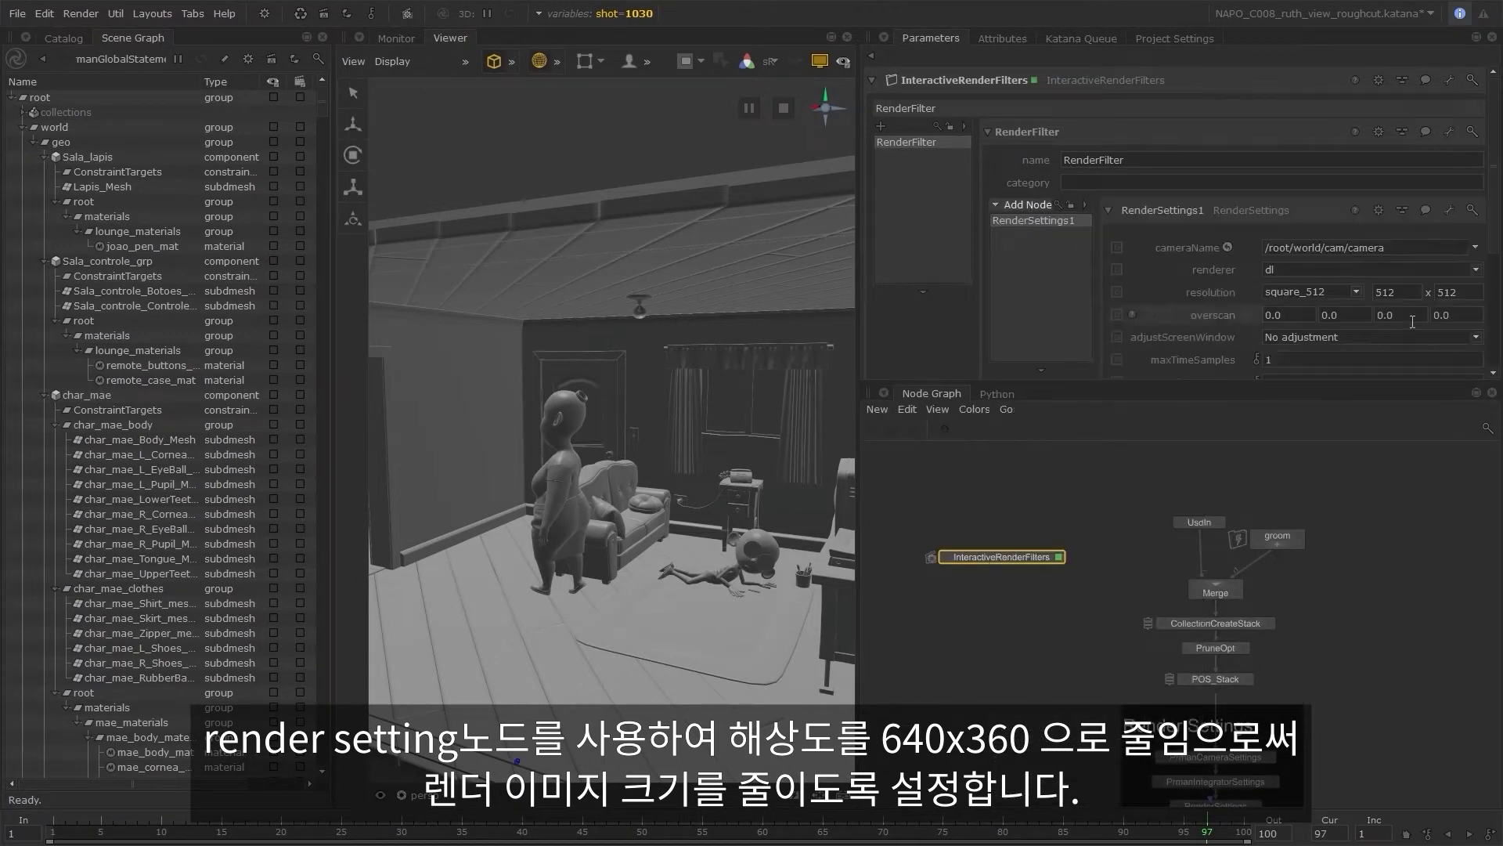
- Set the resolution of the filter's RenderSettings node to 640 x 360
double_click(1454, 292)
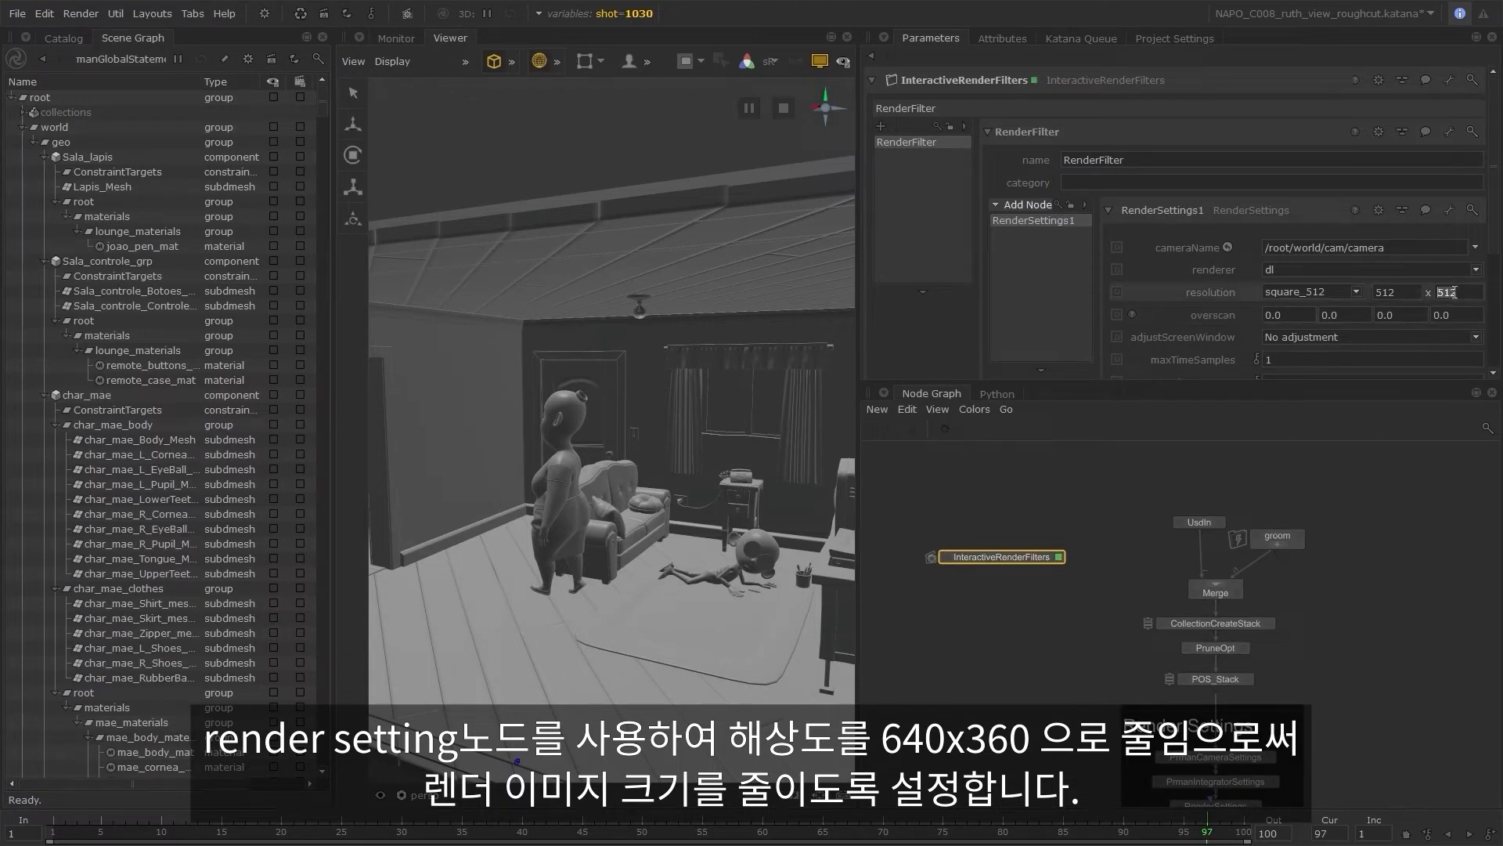
type("360")
double_click(1393, 291)
type("640")
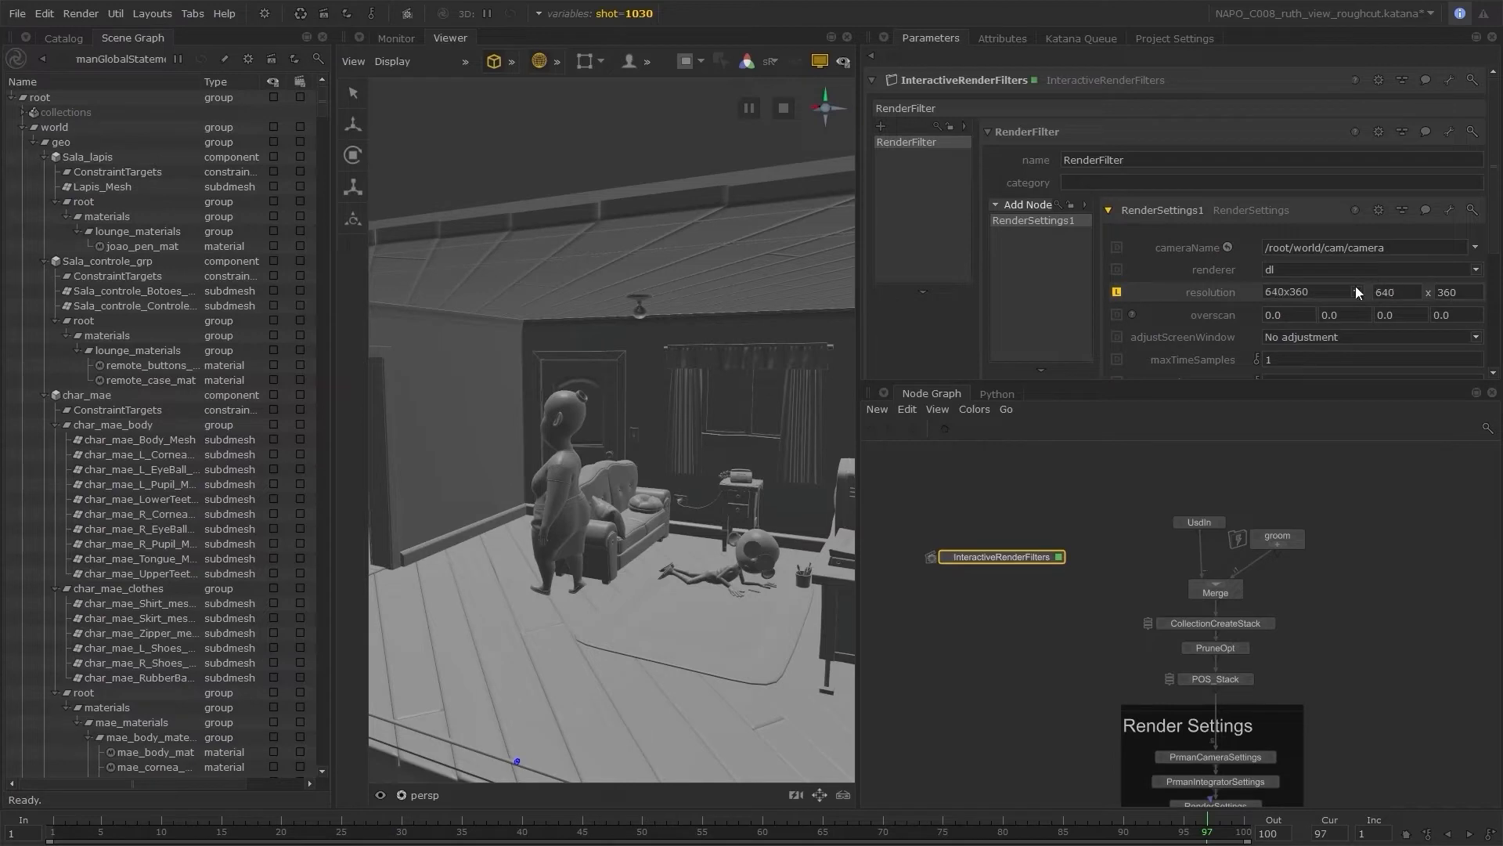
- Check the available interactive render filters and rename the resolution filter low_res__640x360
left_click(407, 16)
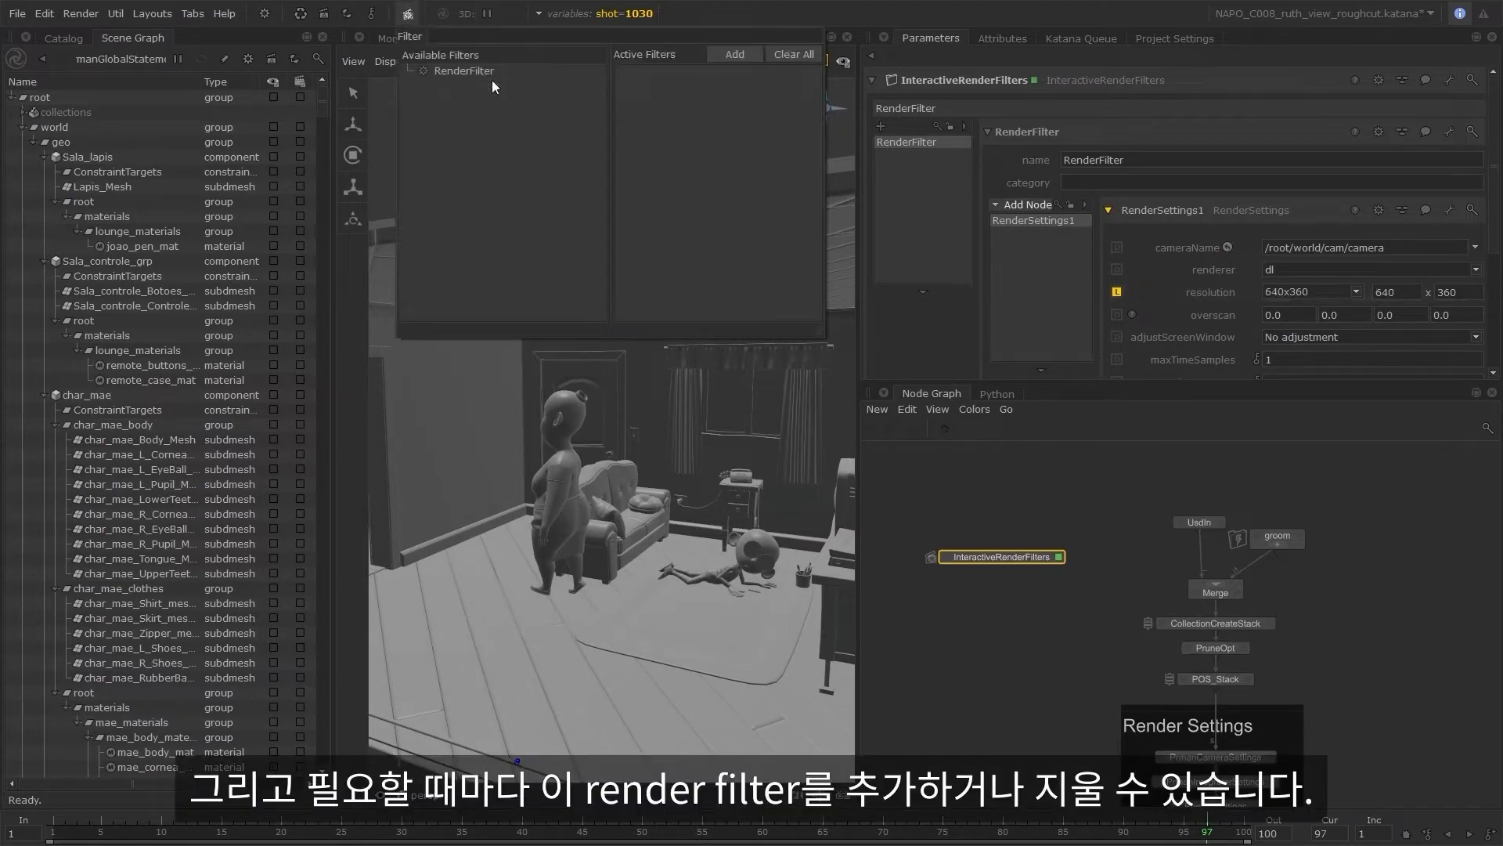
left_click(1171, 179)
double_click(1113, 161)
type("l")
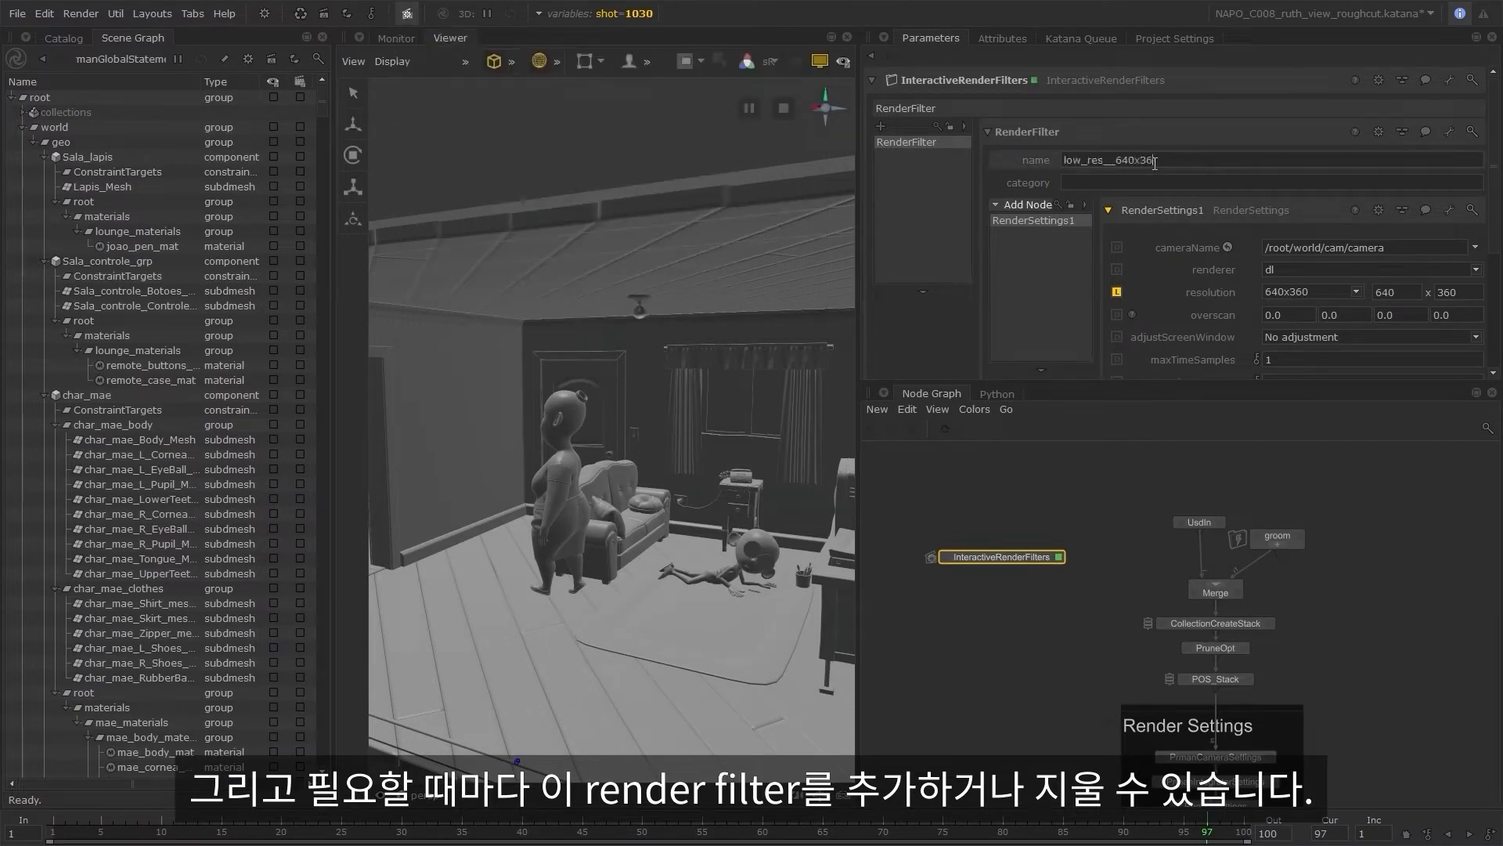
type("ow_res__640x360")
key("Return")
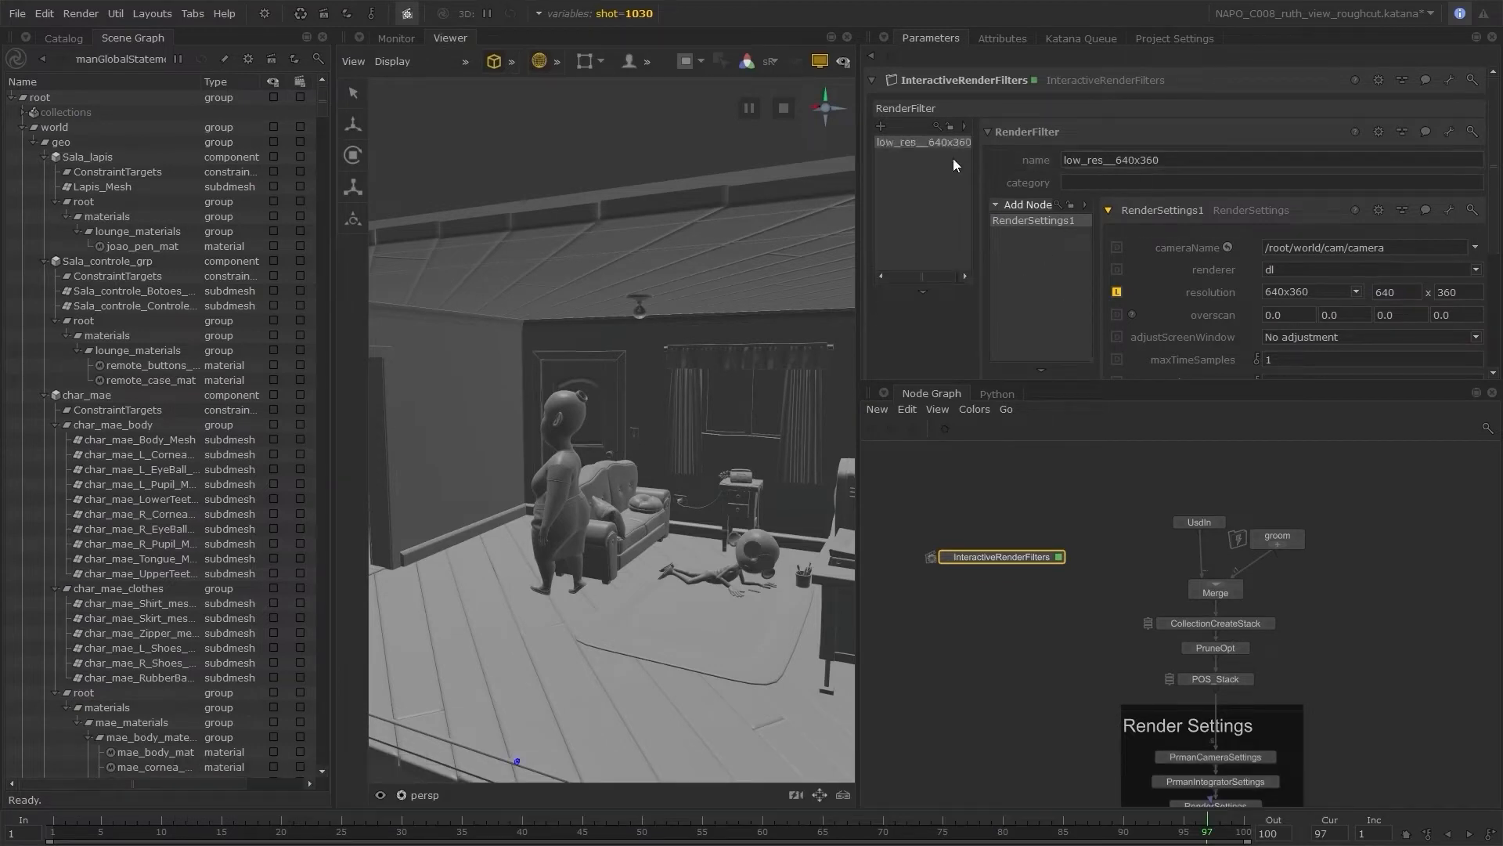
- Enlarge the parameter area and add another render filter named prune_grooms to InteractiveRenderFilters
left_click_drag(1096, 382, 1088, 463)
left_click_drag(869, 305, 834, 305)
left_click(846, 126)
double_click(1077, 160)
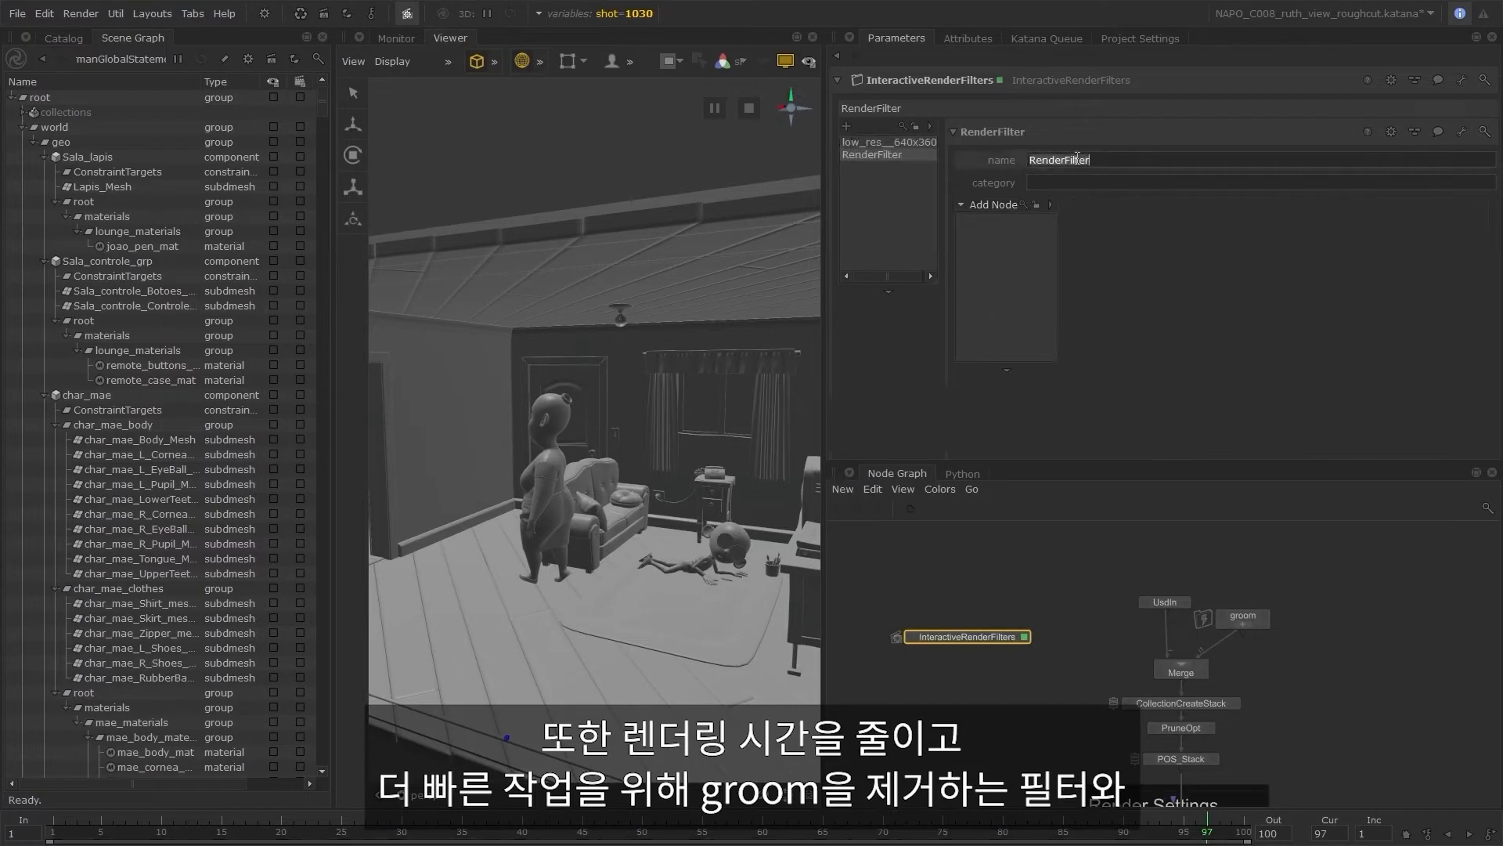
type("prune_grooms")
key("Return")
- Put a pruning node inside the prune_grooms filter and target it at the xgen group under procedurals
left_click(1003, 207)
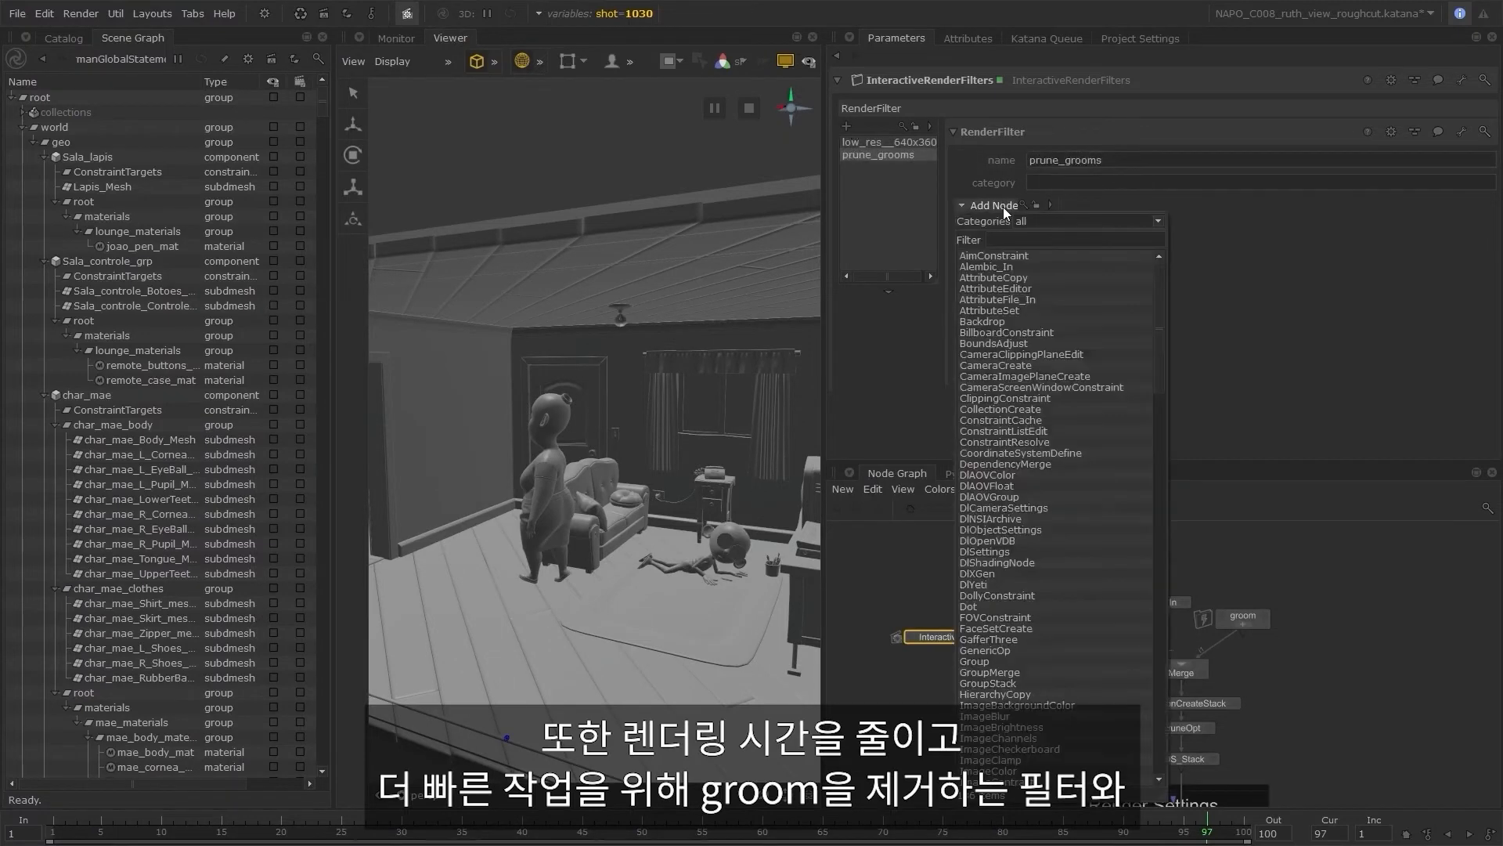
left_click(1007, 247)
left_click_drag(321, 101, 321, 752)
left_click_drag(86, 707, 1446, 240)
- Add a render filter named displacement_off and put a PrmanObjectStatements node inside it
left_click(846, 126)
double_click(1065, 161)
type("displacement_off")
key("Return")
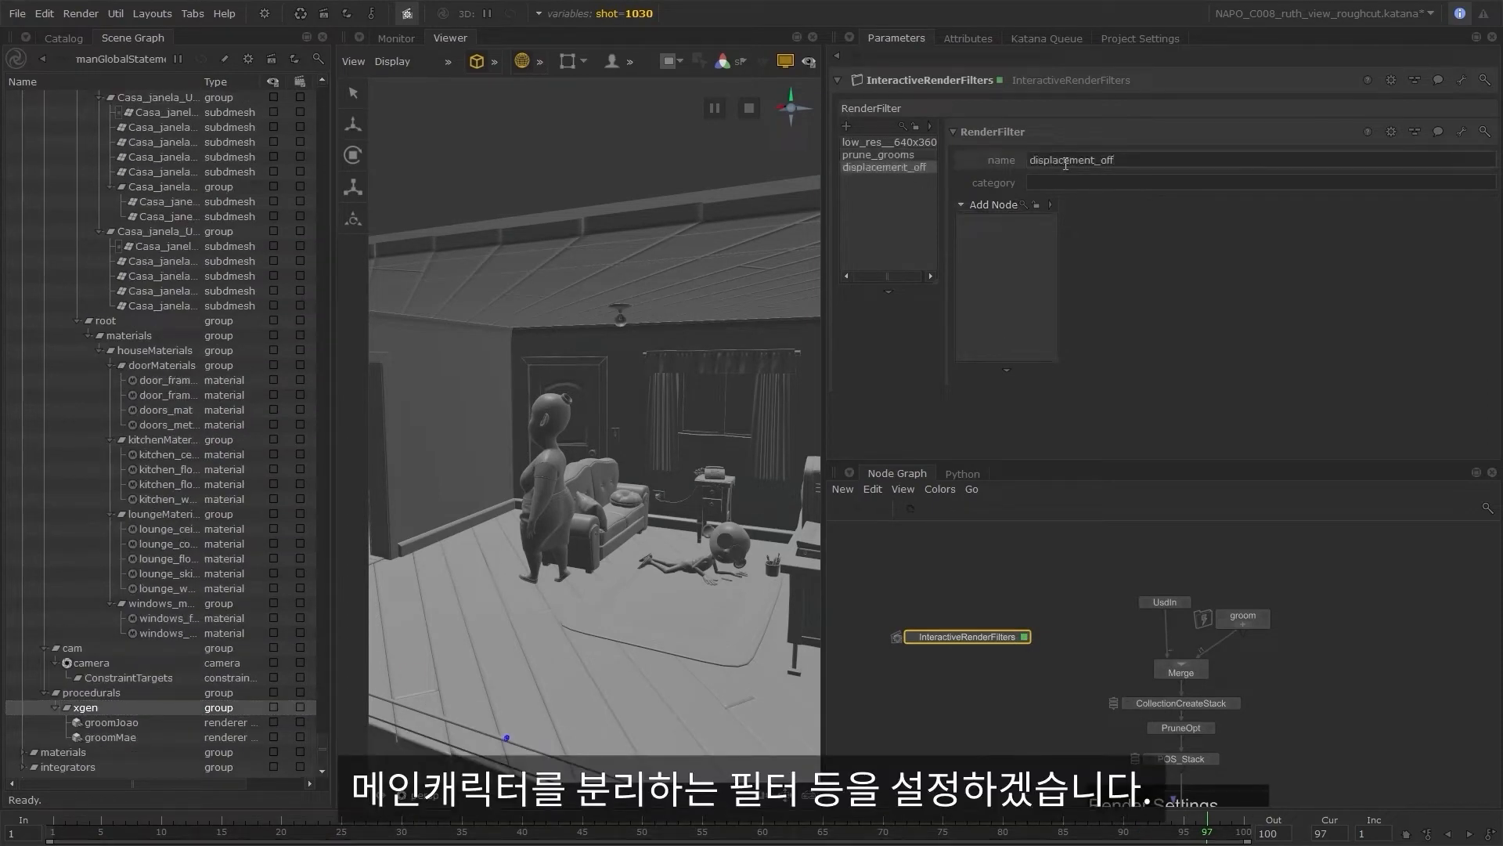
left_click(994, 204)
type("pos")
key("Return")
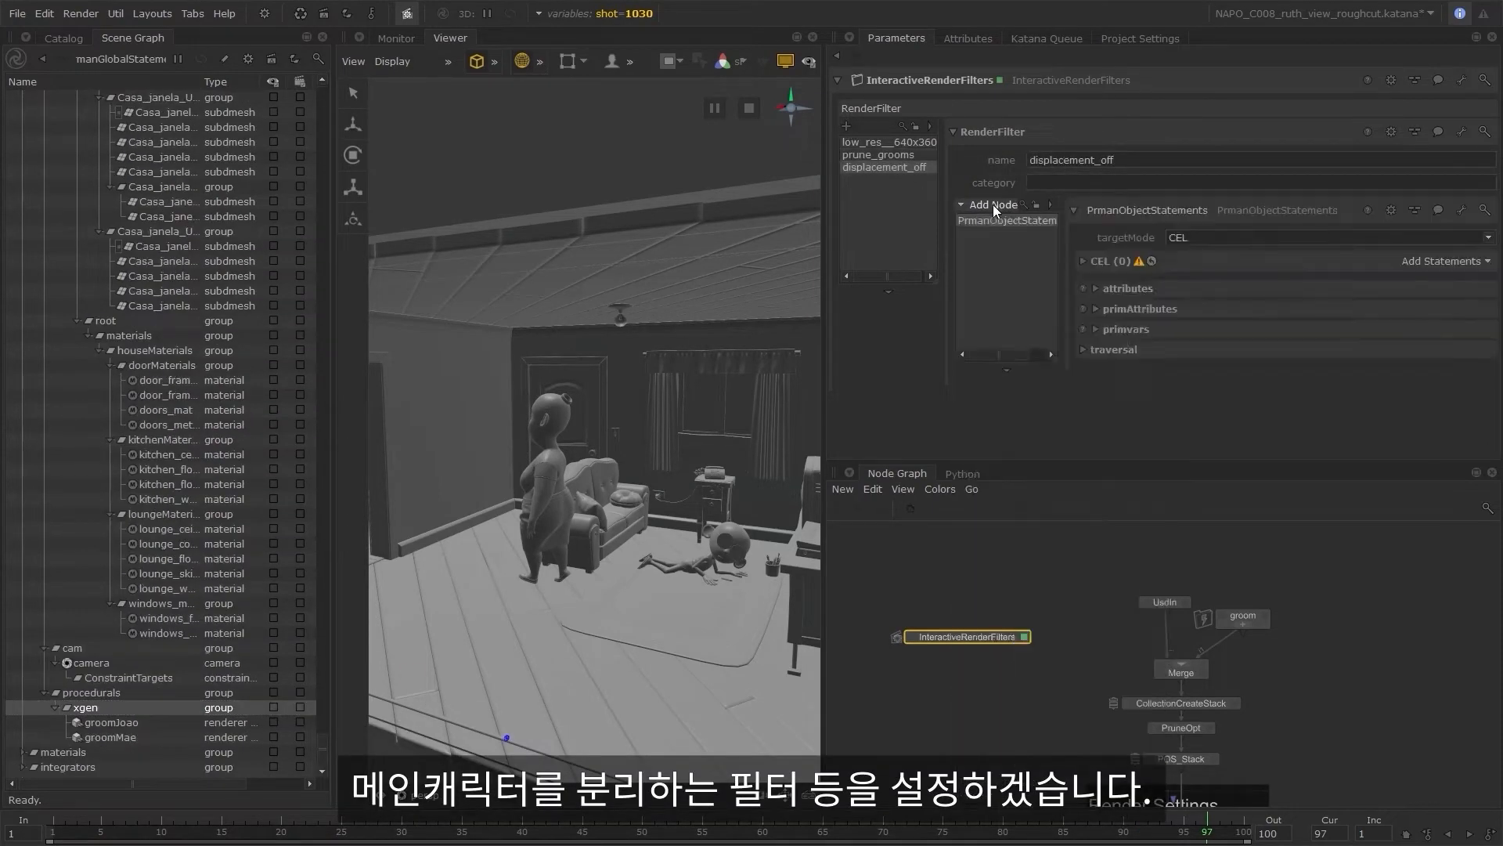
- Target the filter's PrmanObjectStatements node at the whole scene with the custom CEL statement $everything
left_click(1417, 262)
left_click(1331, 331)
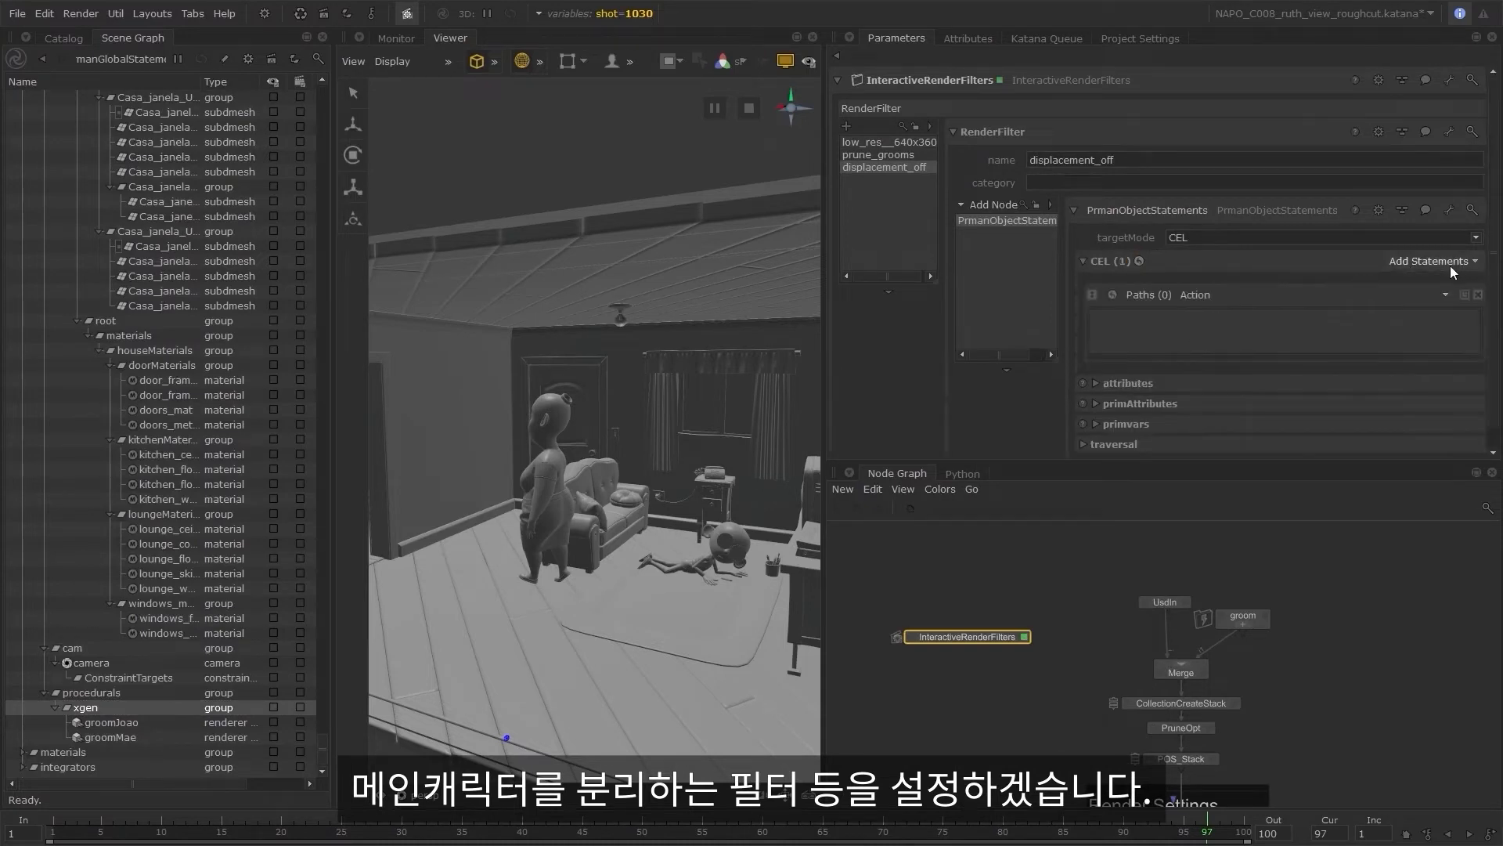
type("$everything")
- Override the displacement setting in the primAttributes of the displacement_off filter's PrmanObjectStatements node
left_click(1135, 355)
left_click(1140, 351)
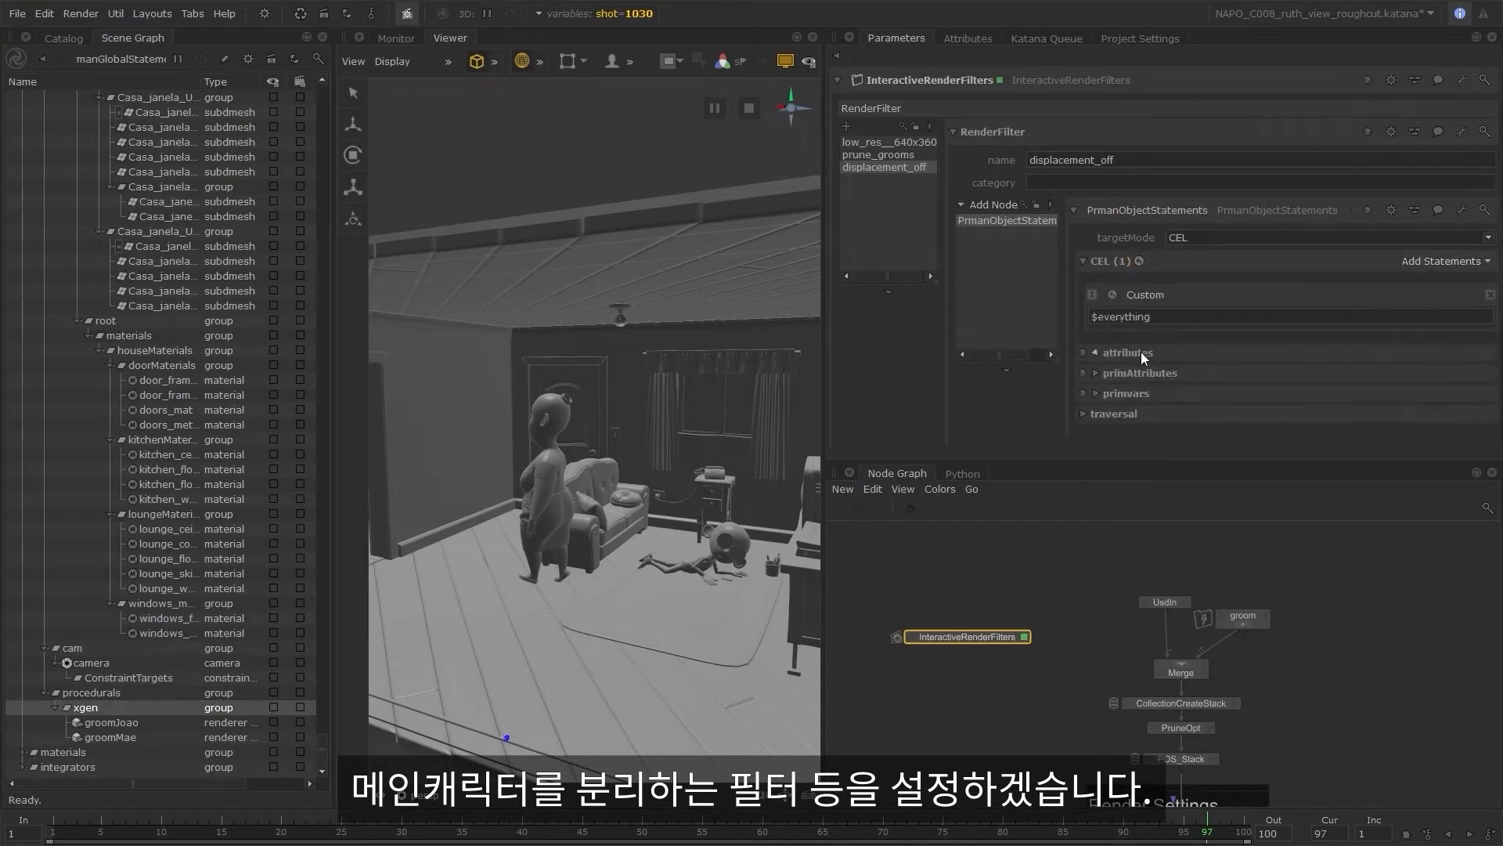
left_click(1139, 351)
scroll(1144, 313, "down", 2)
left_click(1135, 288)
left_click(1140, 372)
scroll(1159, 352, "down", 4)
left_click(1167, 310)
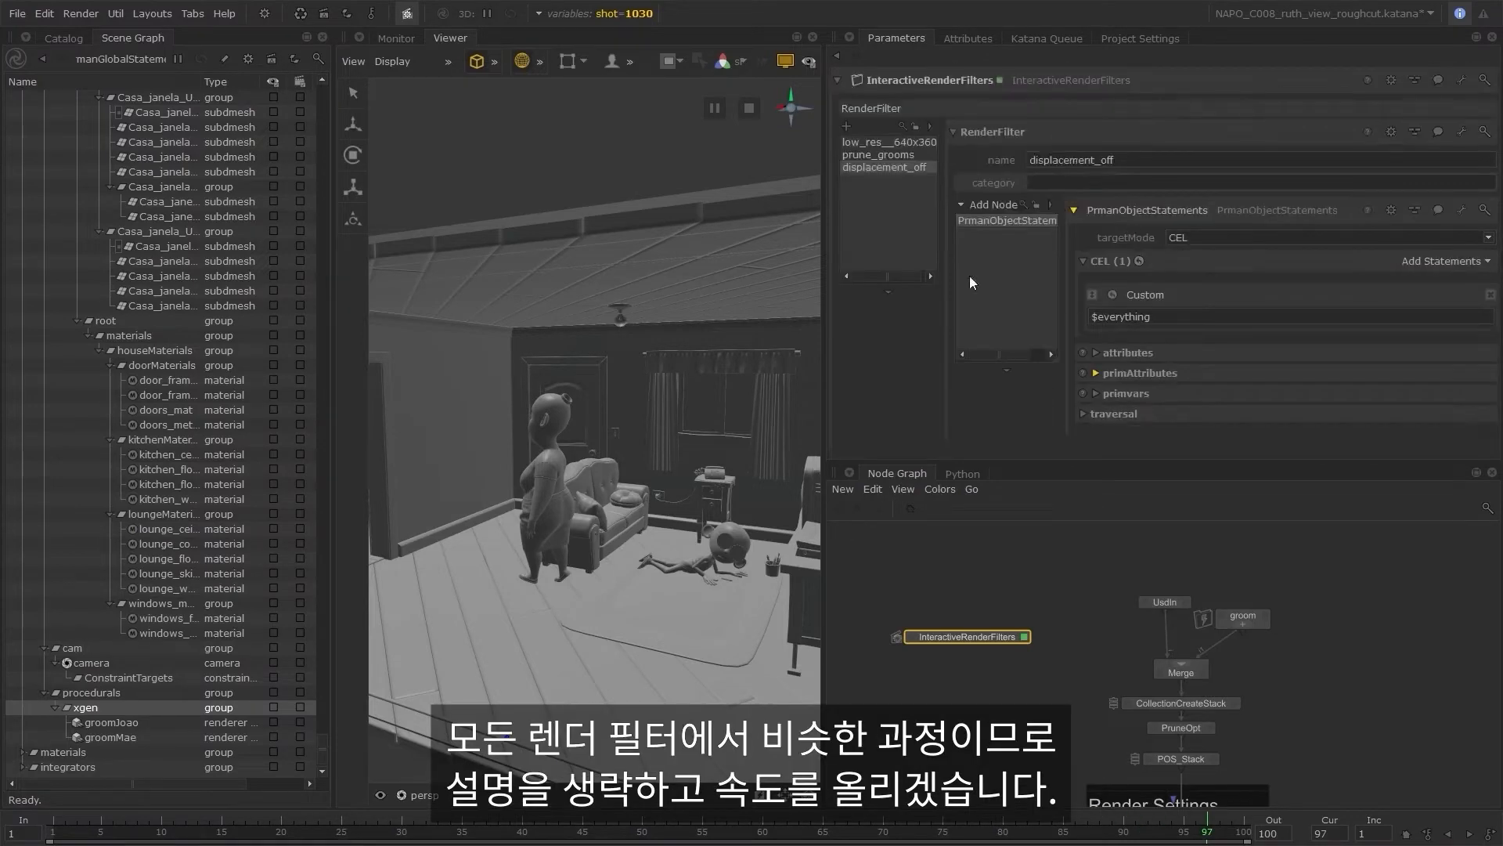
- Add a render filter named isolate_Joao and put an Isolate node inside it
left_click(846, 127)
double_click(1053, 159)
type("isolate_Joao")
key("Return")
left_click(993, 204)
type("isol")
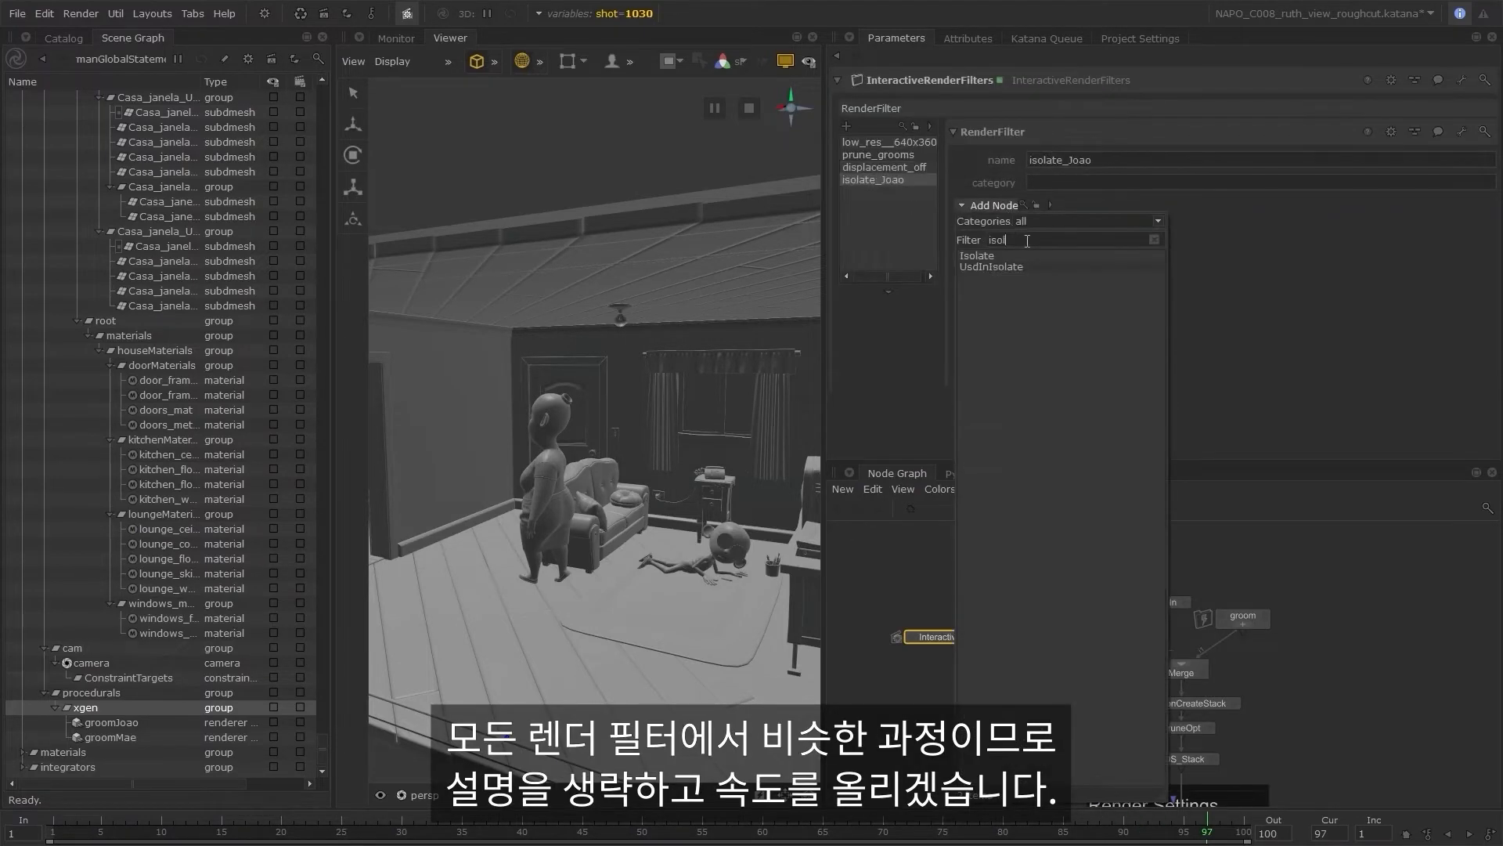
key("Return")
- Select the character lying on the floor and assign char_joao to the Isolate node's isolateLocations
left_click(728, 546)
scroll(198, 574, "up", 5)
left_click_drag(87, 260, 1311, 288)
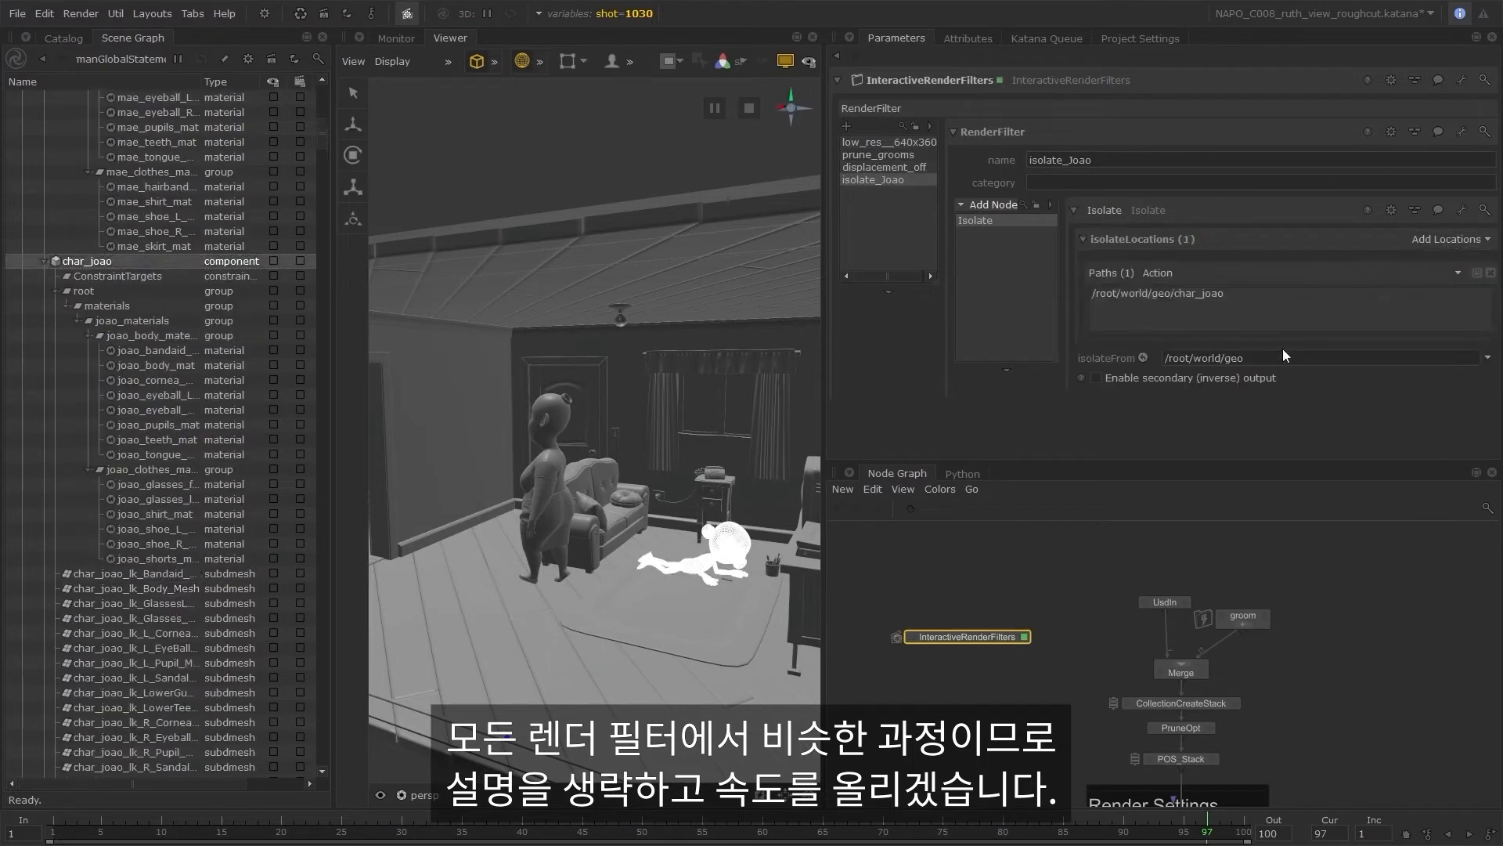
- Add a render filter named threads_all to InteractiveRenderFilters
left_click(847, 126)
type("_all")
key("Return")
- Return to the isolate_Joao filter and supply char_joao from the scene graph to its Isolate node again
left_click(886, 181)
left_click_drag(322, 134, 322, 744)
left_click(126, 662)
left_click(94, 647)
middle_click_drag(87, 217, 1262, 327)
- Put a PrmanGlobalStatements node inside the threads_all render filter
left_click(870, 192)
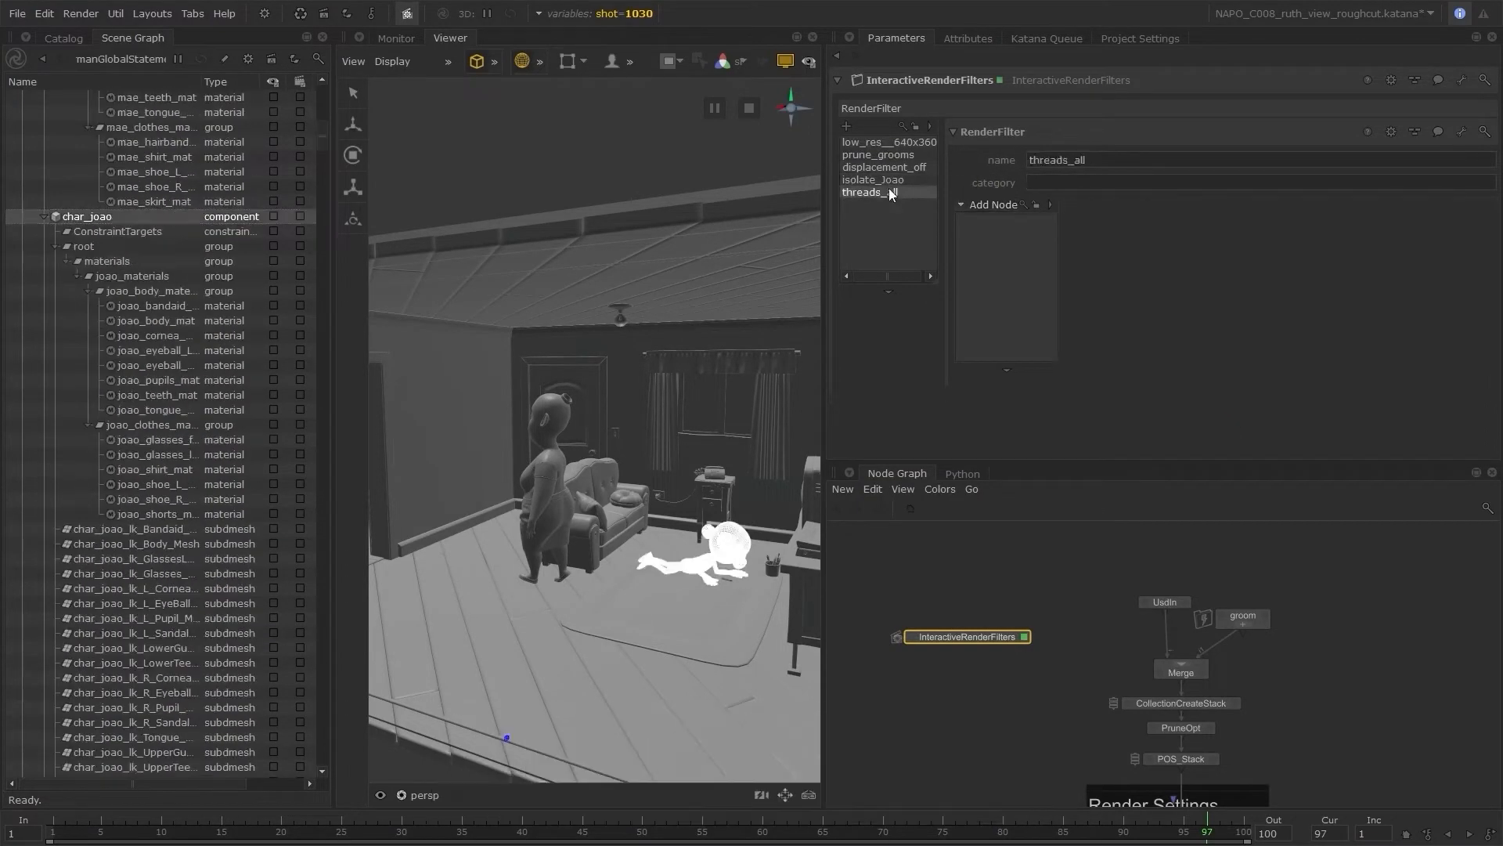
left_click(993, 206)
type("glob")
left_click(1045, 278)
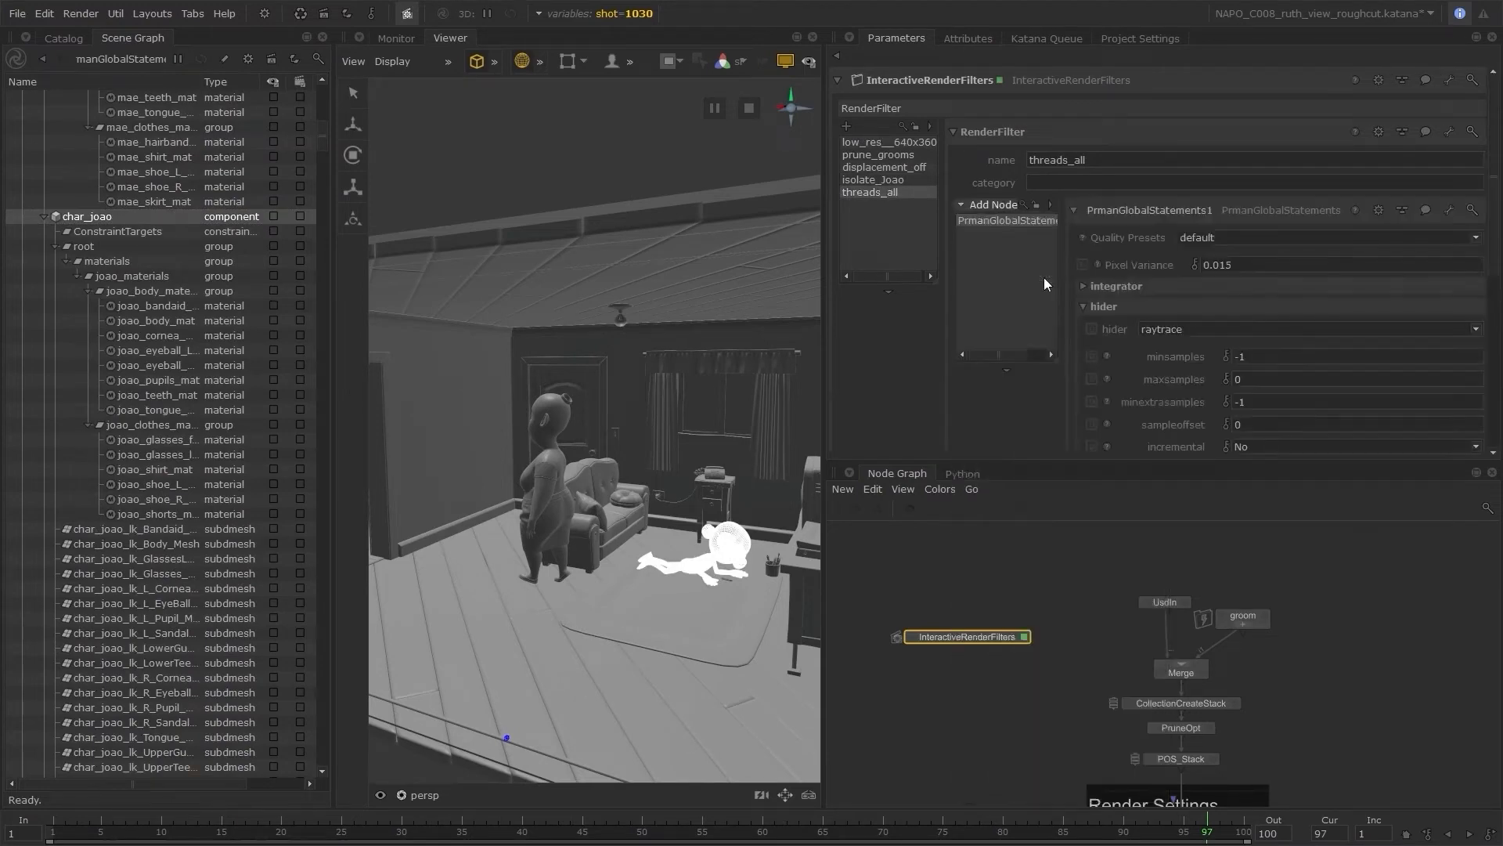
- In the threads_all filter's limits options, enable the bucketsize override at 16 x 16 and open the threads value
left_click(1104, 306)
left_click(1110, 327)
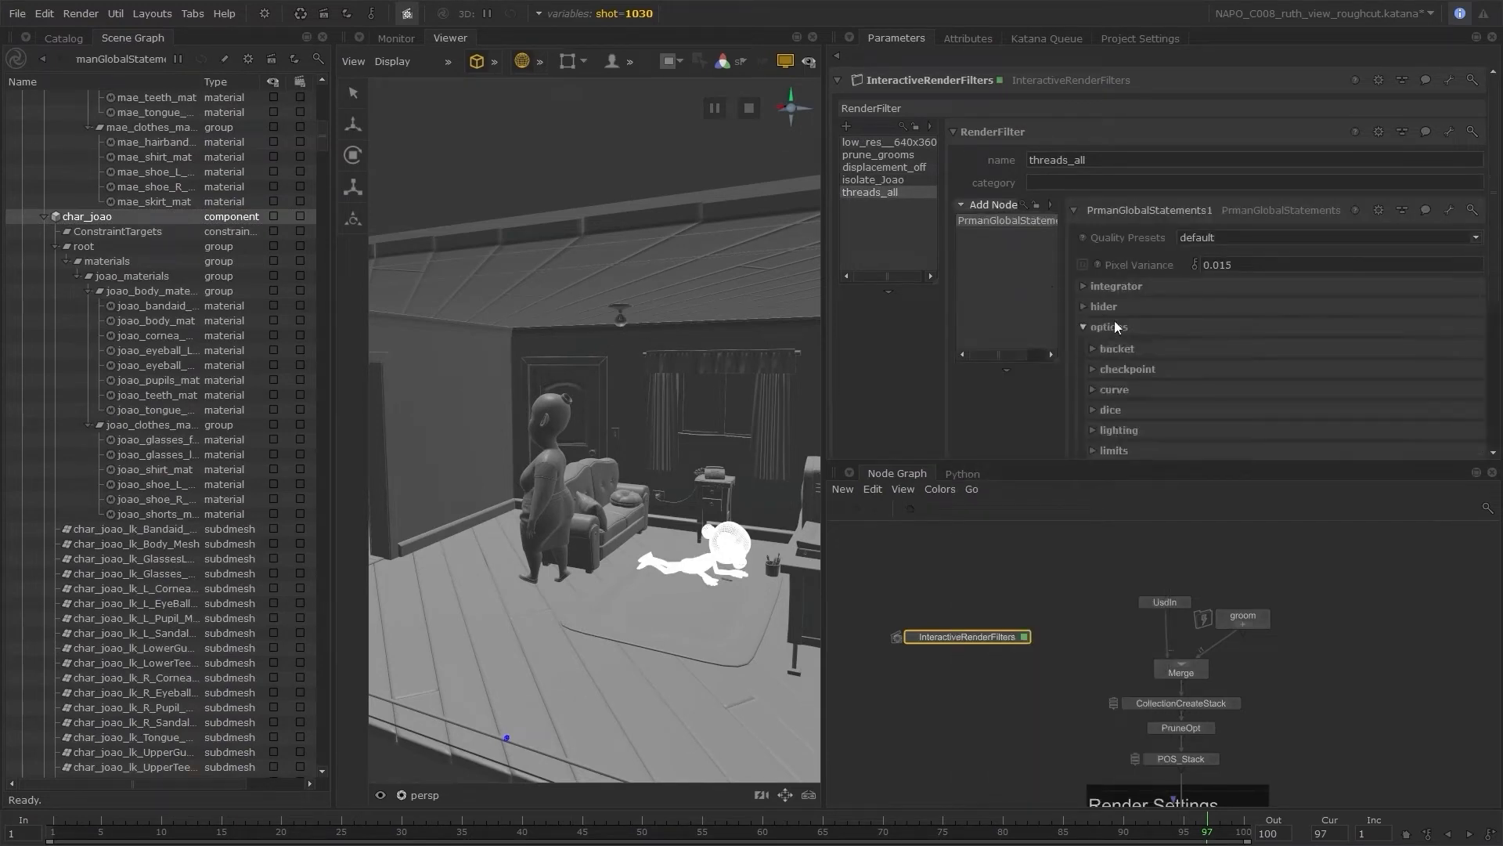
scroll(1120, 297, "down", 3)
left_click(1120, 263)
left_click(1101, 285)
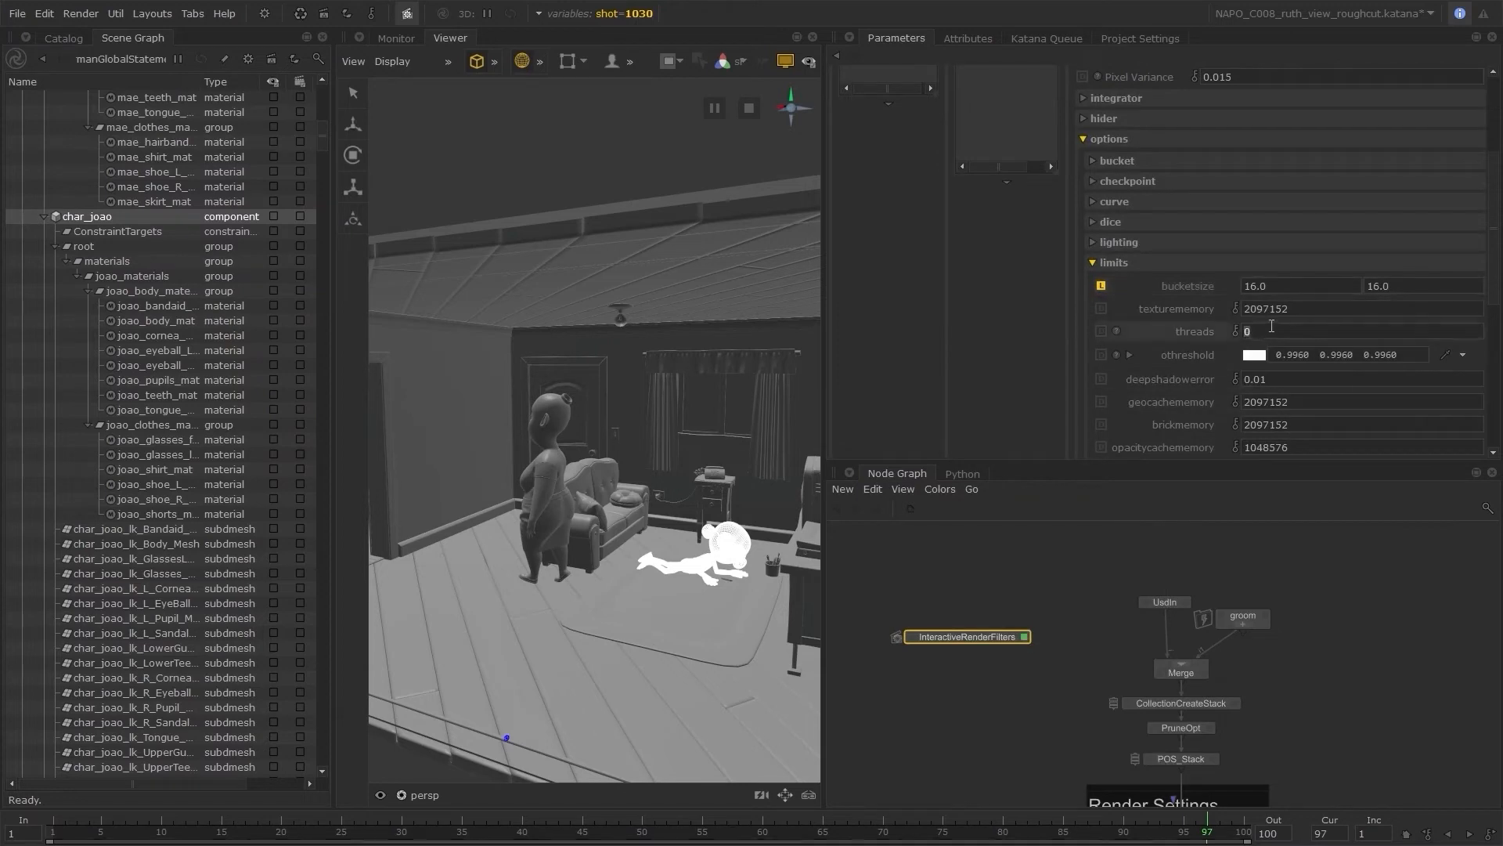
- Add a render filter named threads_4 and put a PrmanGlobalStatements node inside it
scroll(1040, 365, "up", 3)
left_click(847, 79)
double_click(1065, 161)
type("threads_4")
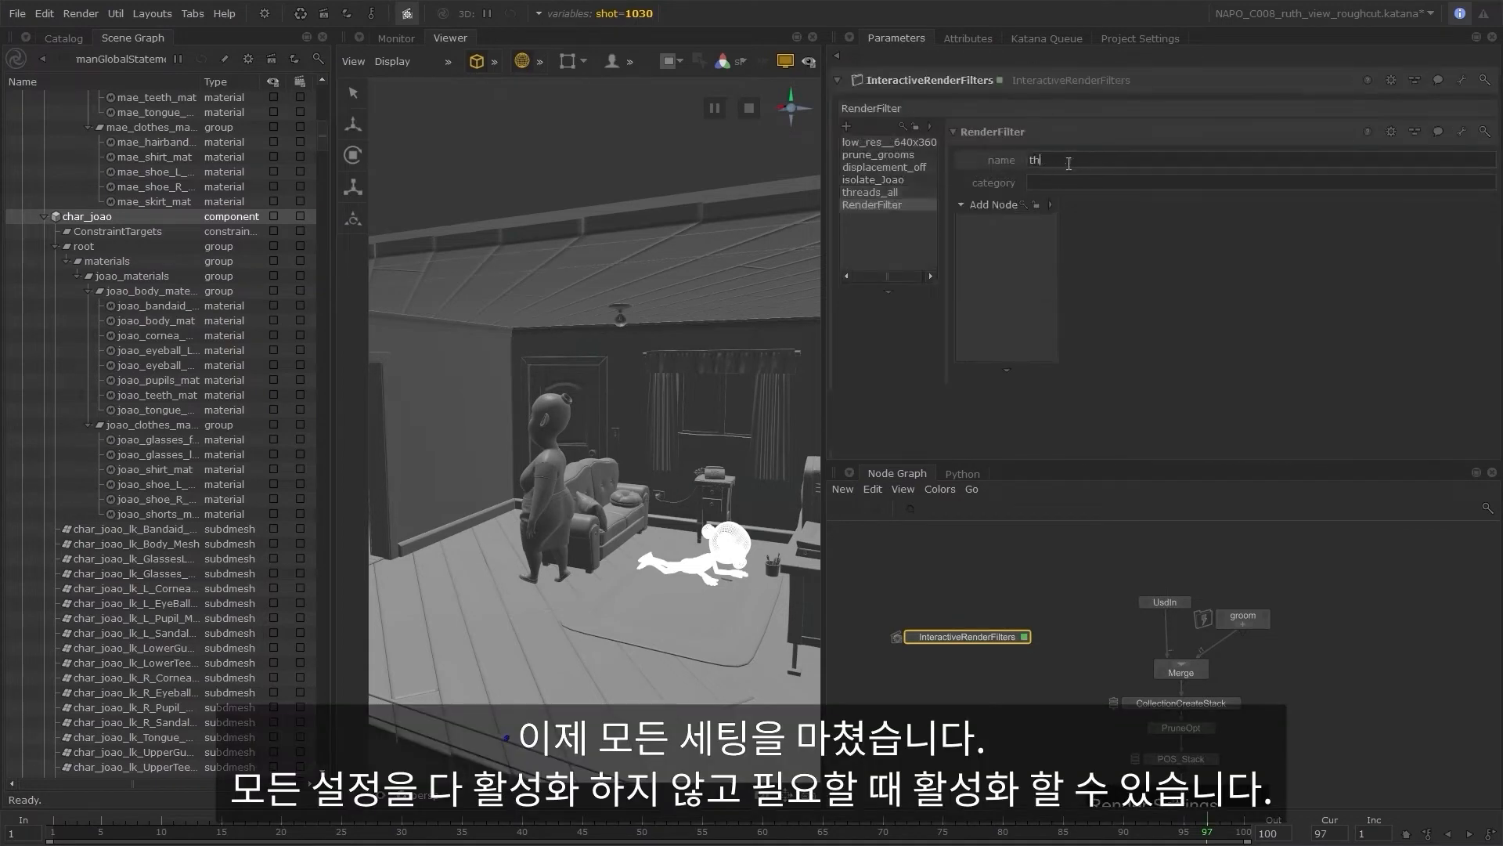
key("Return")
left_click(990, 206)
type("glo")
key("Down")
key("Down")
key("Down")
key("Return")
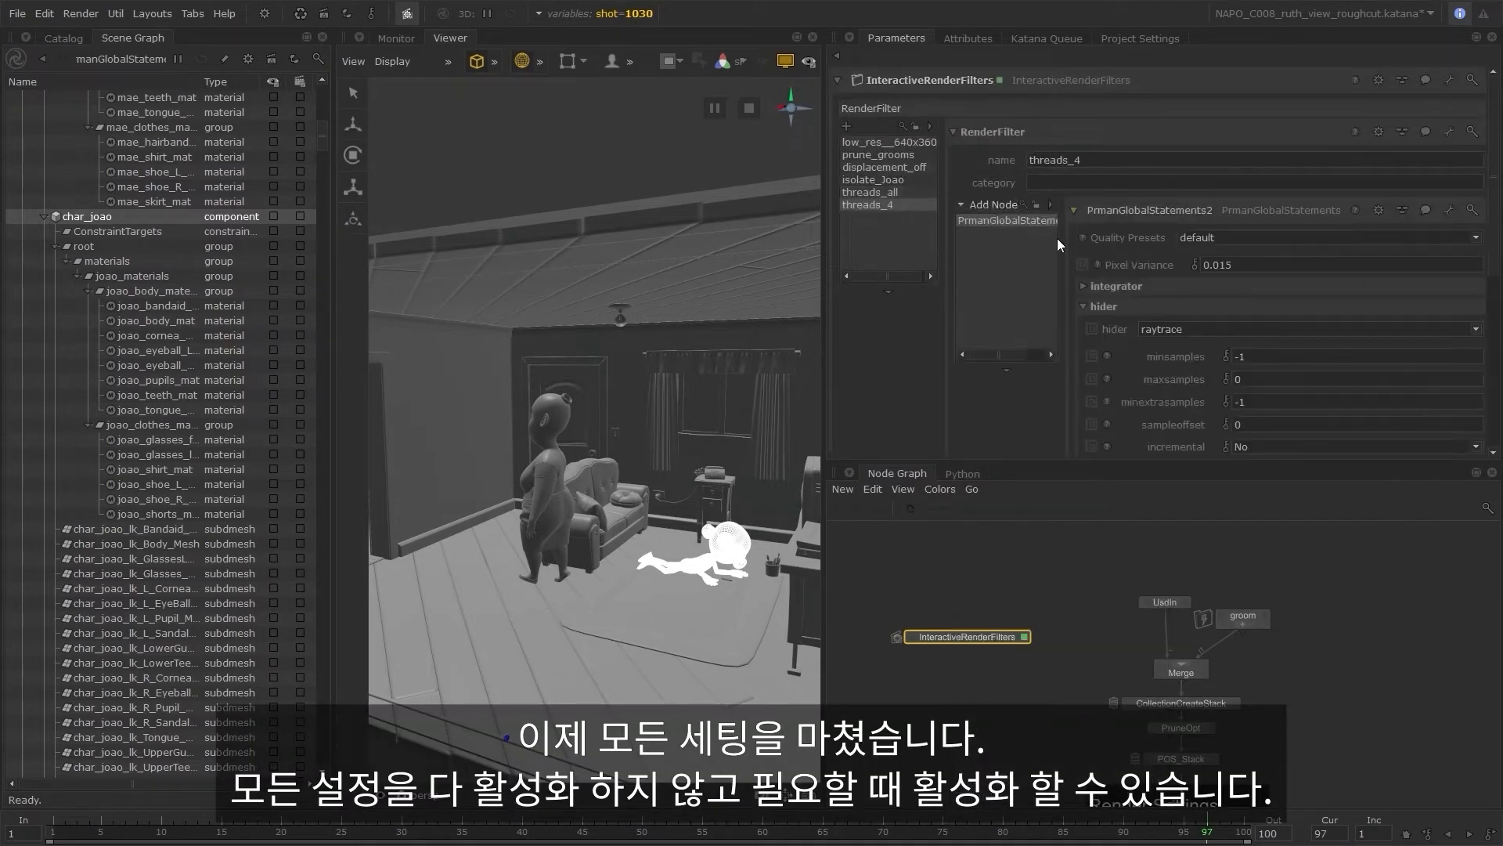
- Open the limits options of the threads_4 filter's PrmanGlobalStatements node for a thread-limit override
left_click(1102, 306)
left_click(1112, 328)
scroll(1131, 336, "down", 5)
left_click(1115, 216)
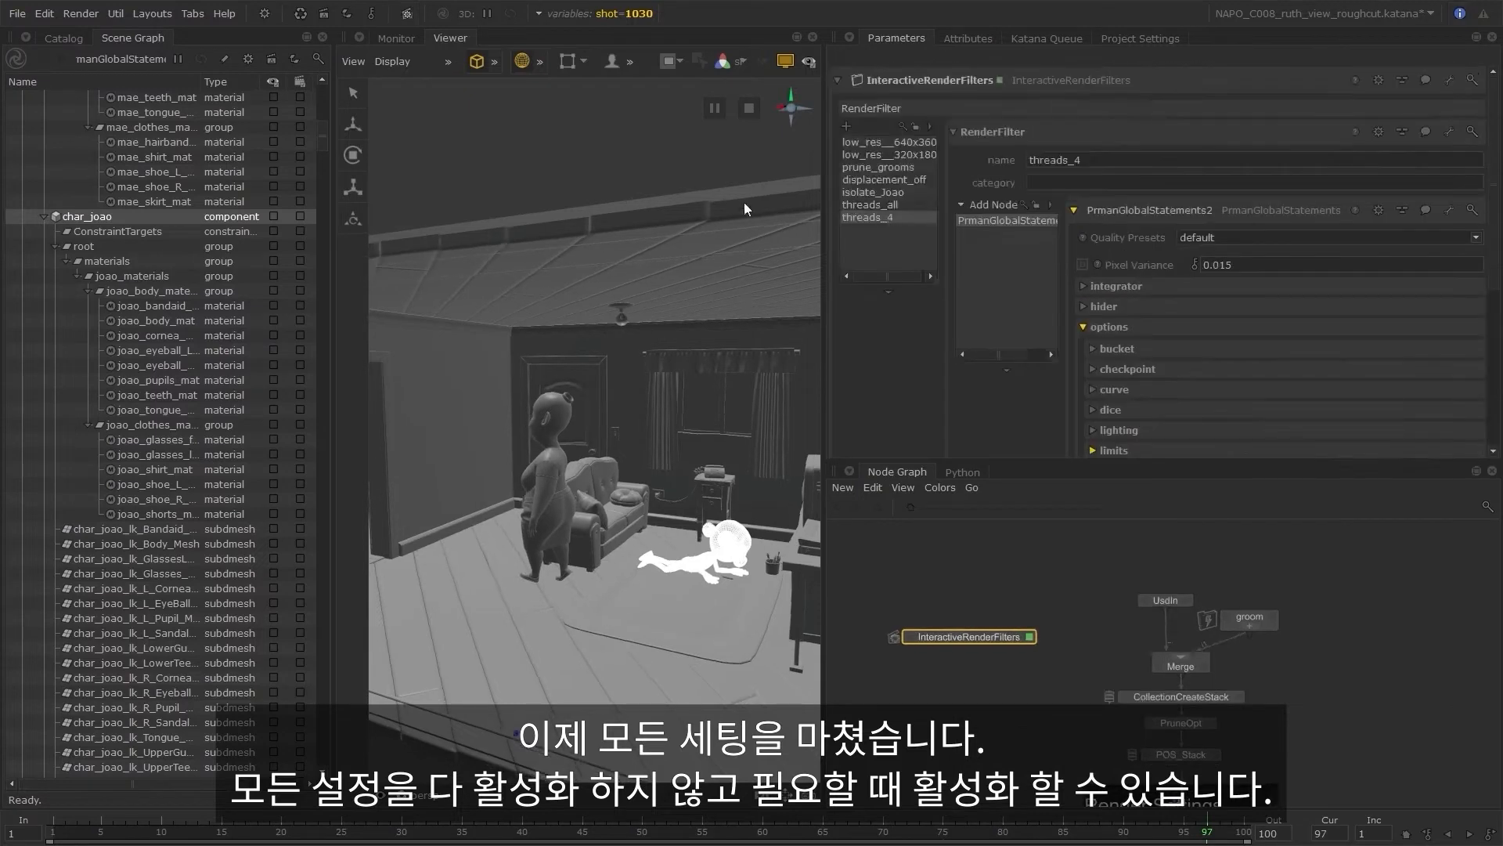
- Activate the low_res__320x180 and displacement_off interactive render filters
left_click(404, 21)
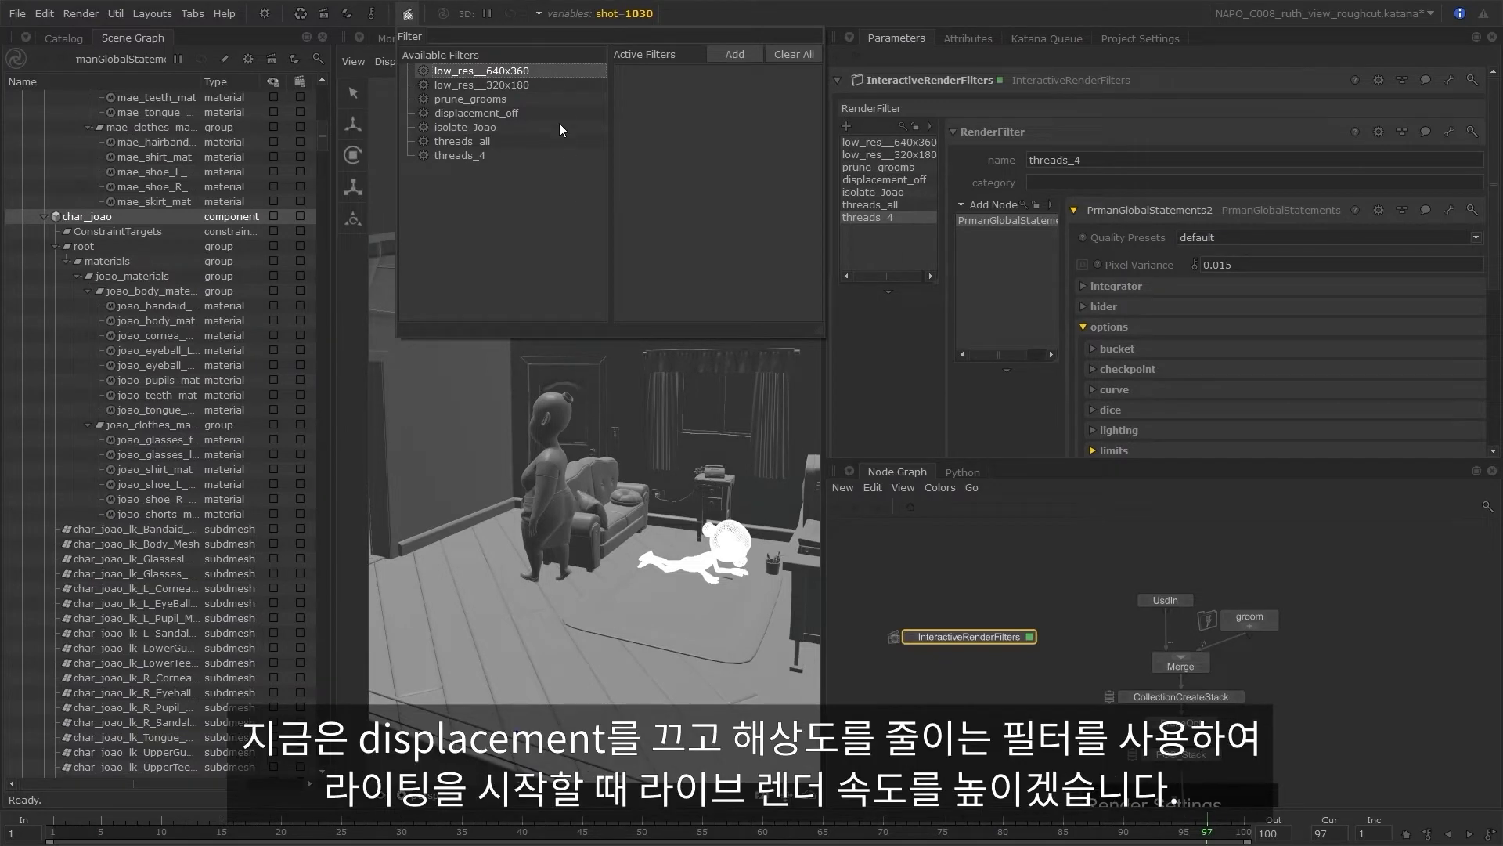
left_click(543, 84)
left_click(737, 55)
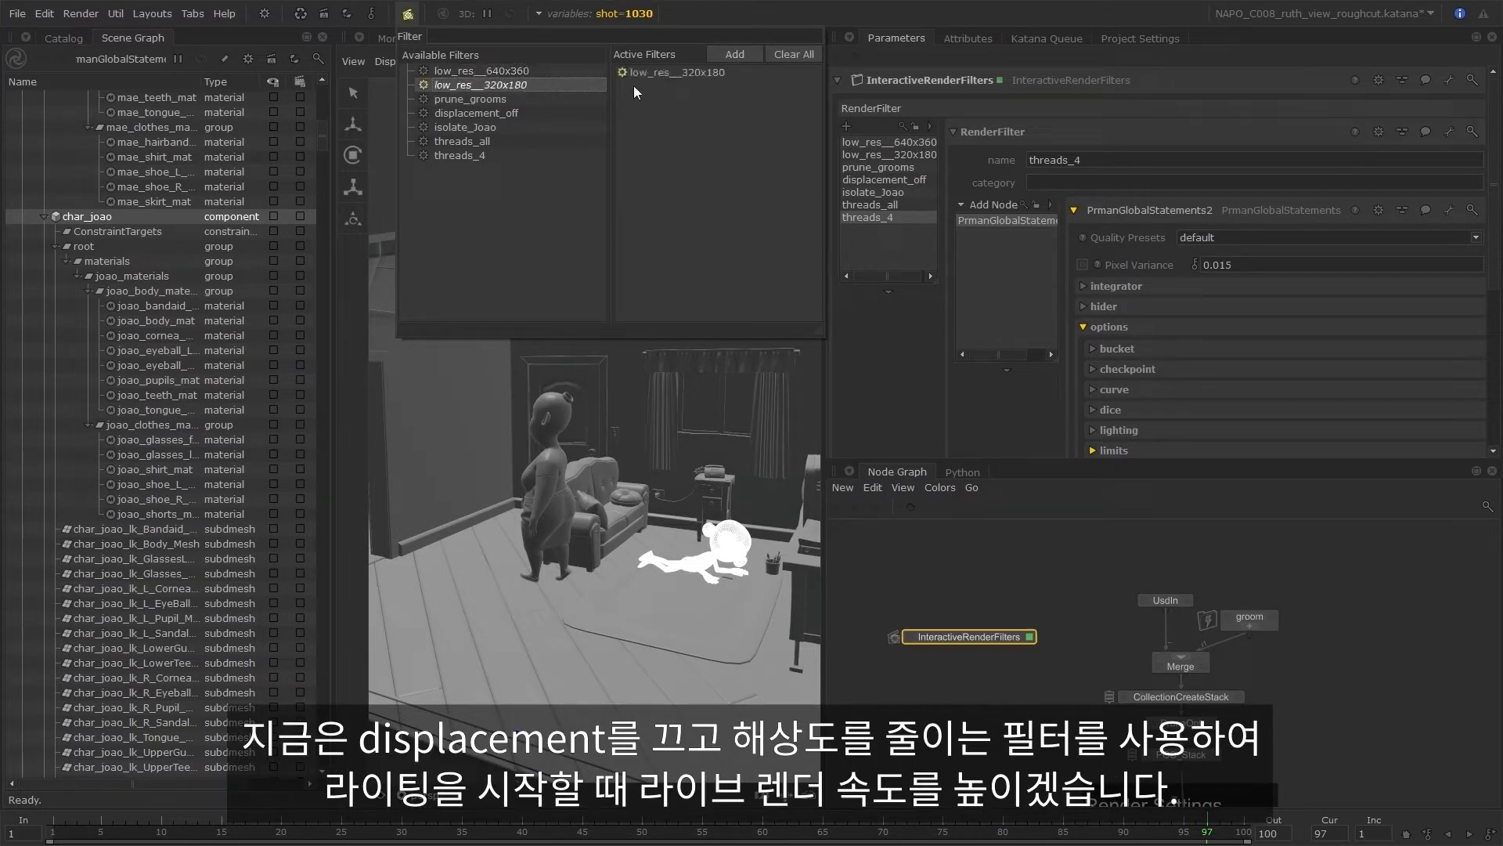
left_click(501, 100)
left_click(498, 115)
left_click(736, 55)
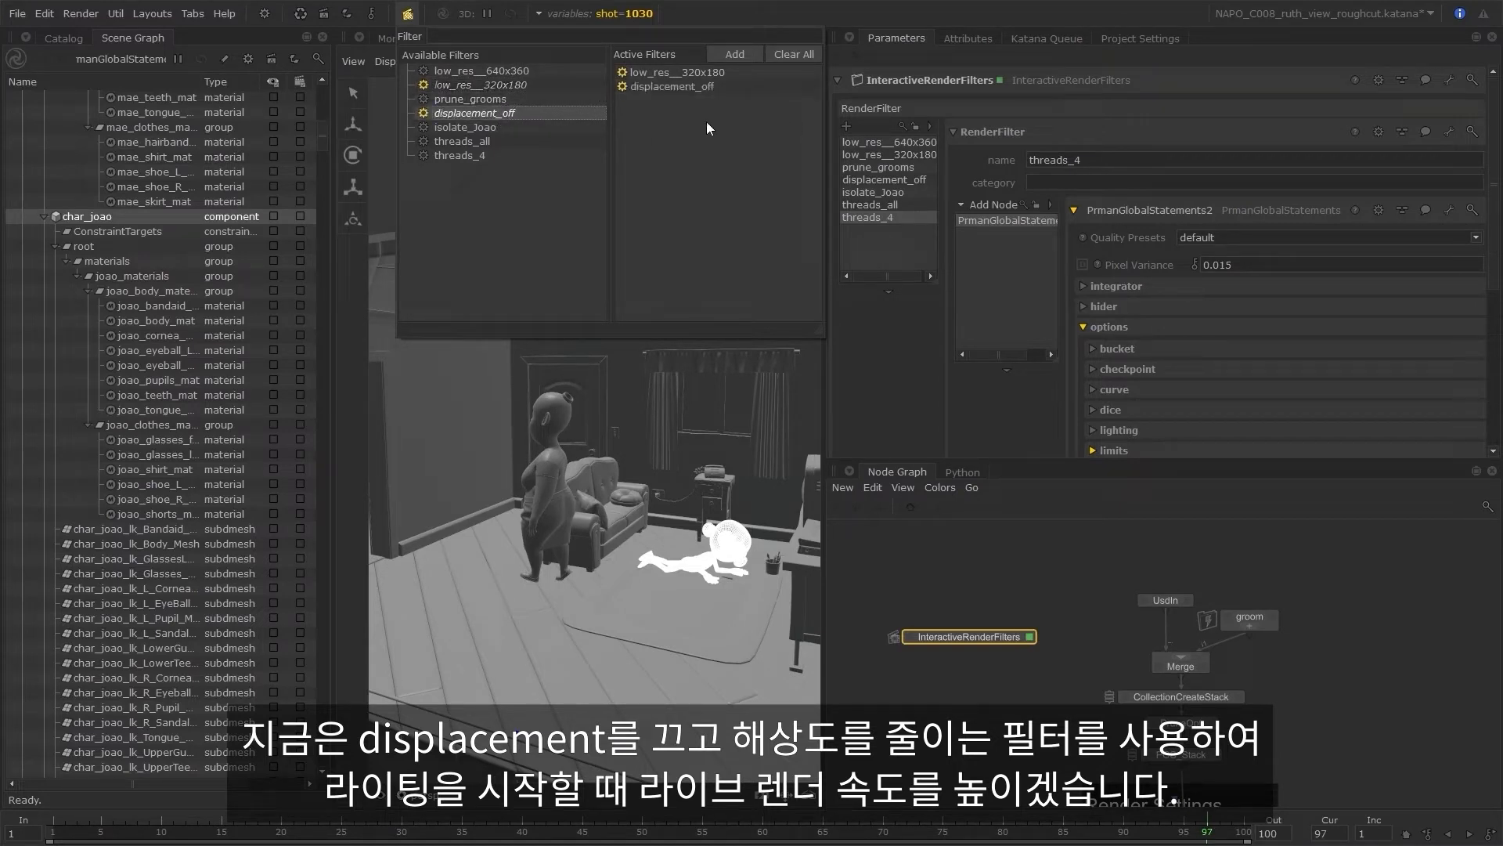
left_click(738, 16)
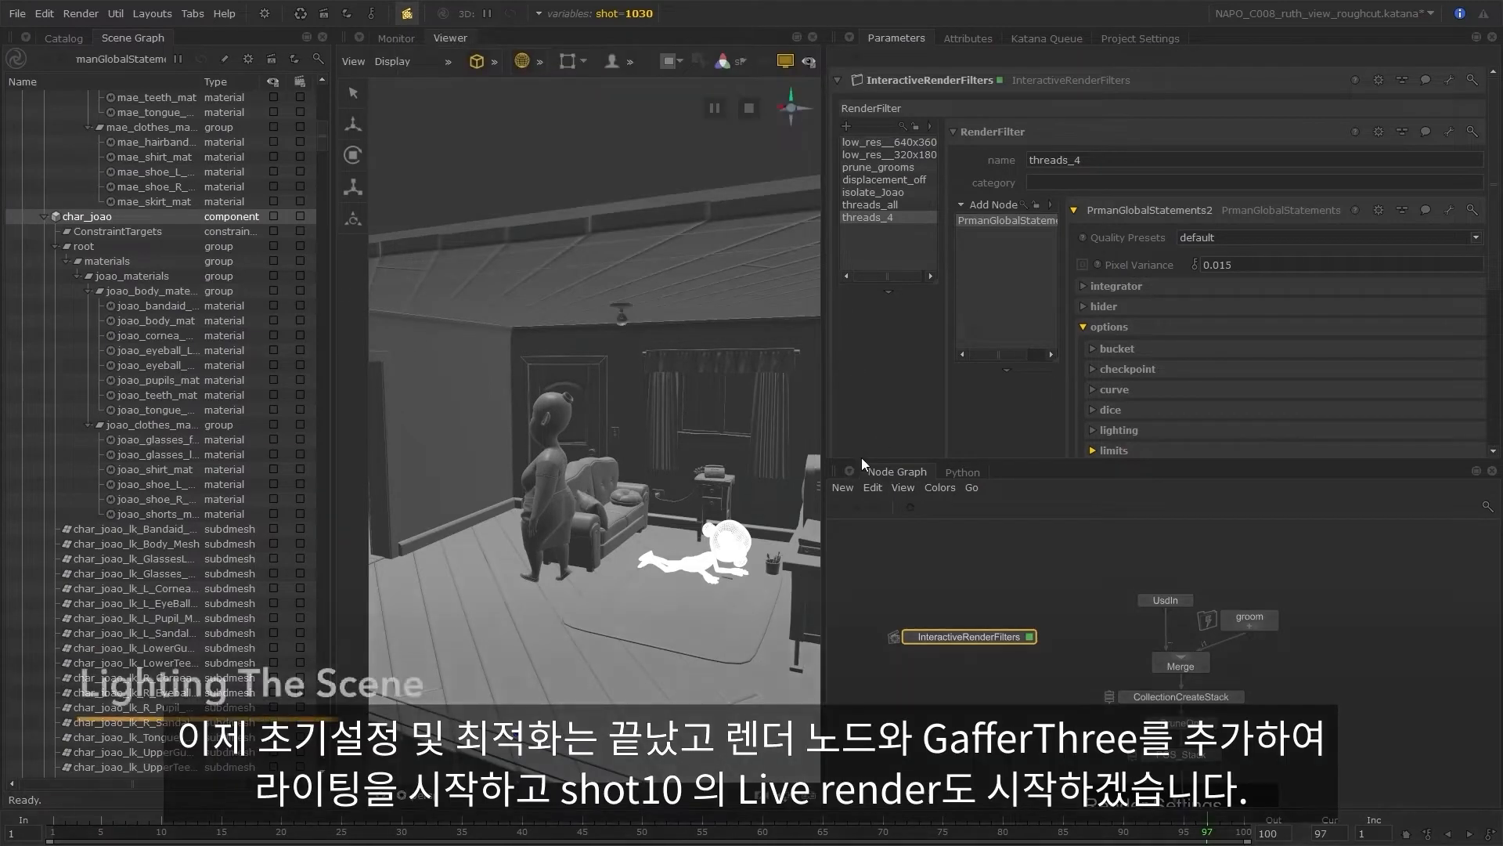
- Enlarge the node graph, add a Render node after PrmanGlobalStatements and view the scene from it
left_click_drag(862, 461, 862, 364)
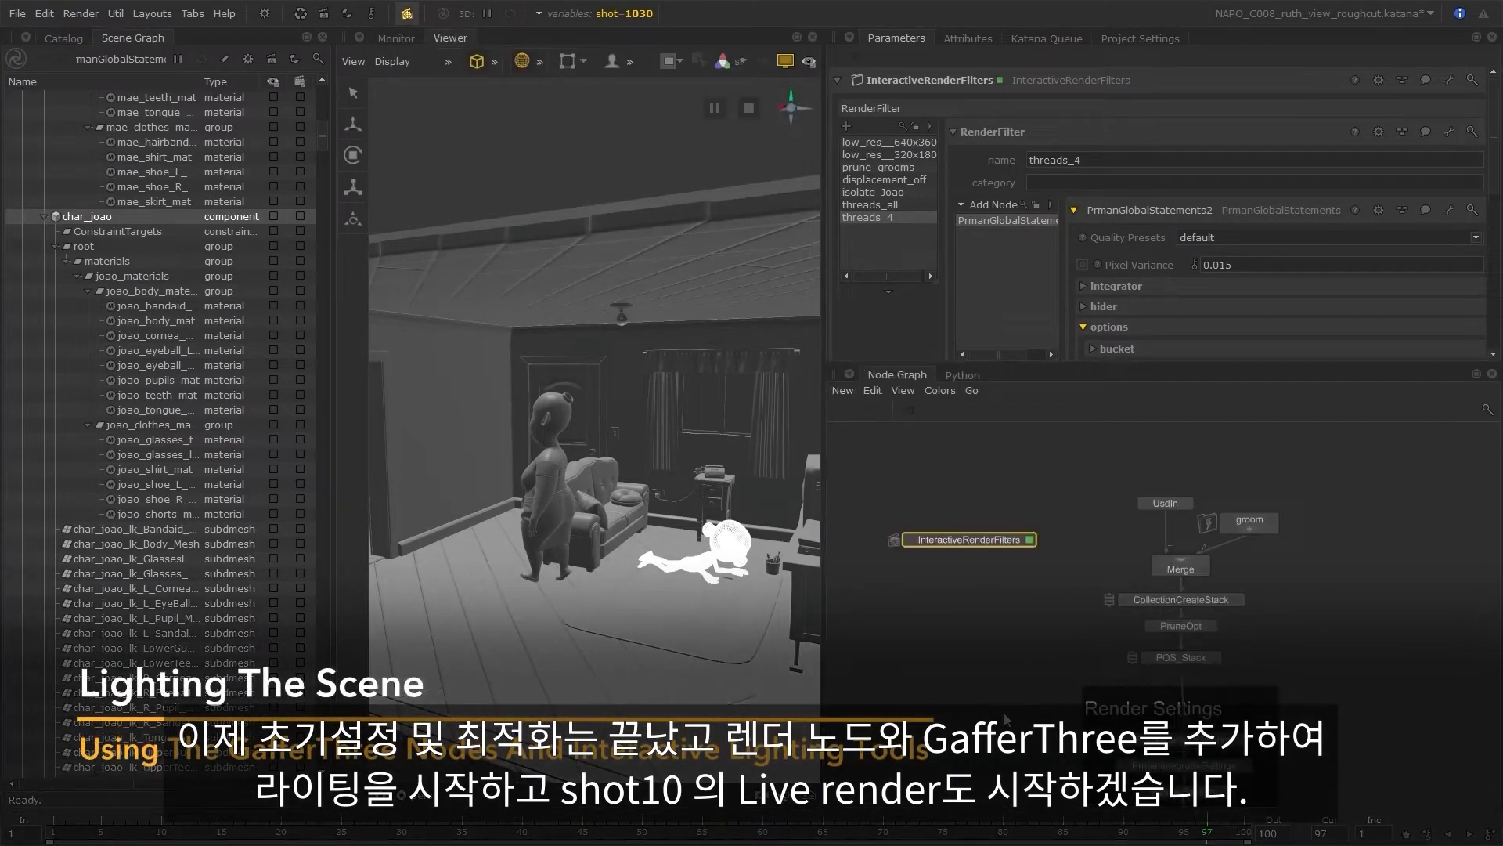
middle_click_drag(1006, 717, 984, 583)
left_click(1165, 666)
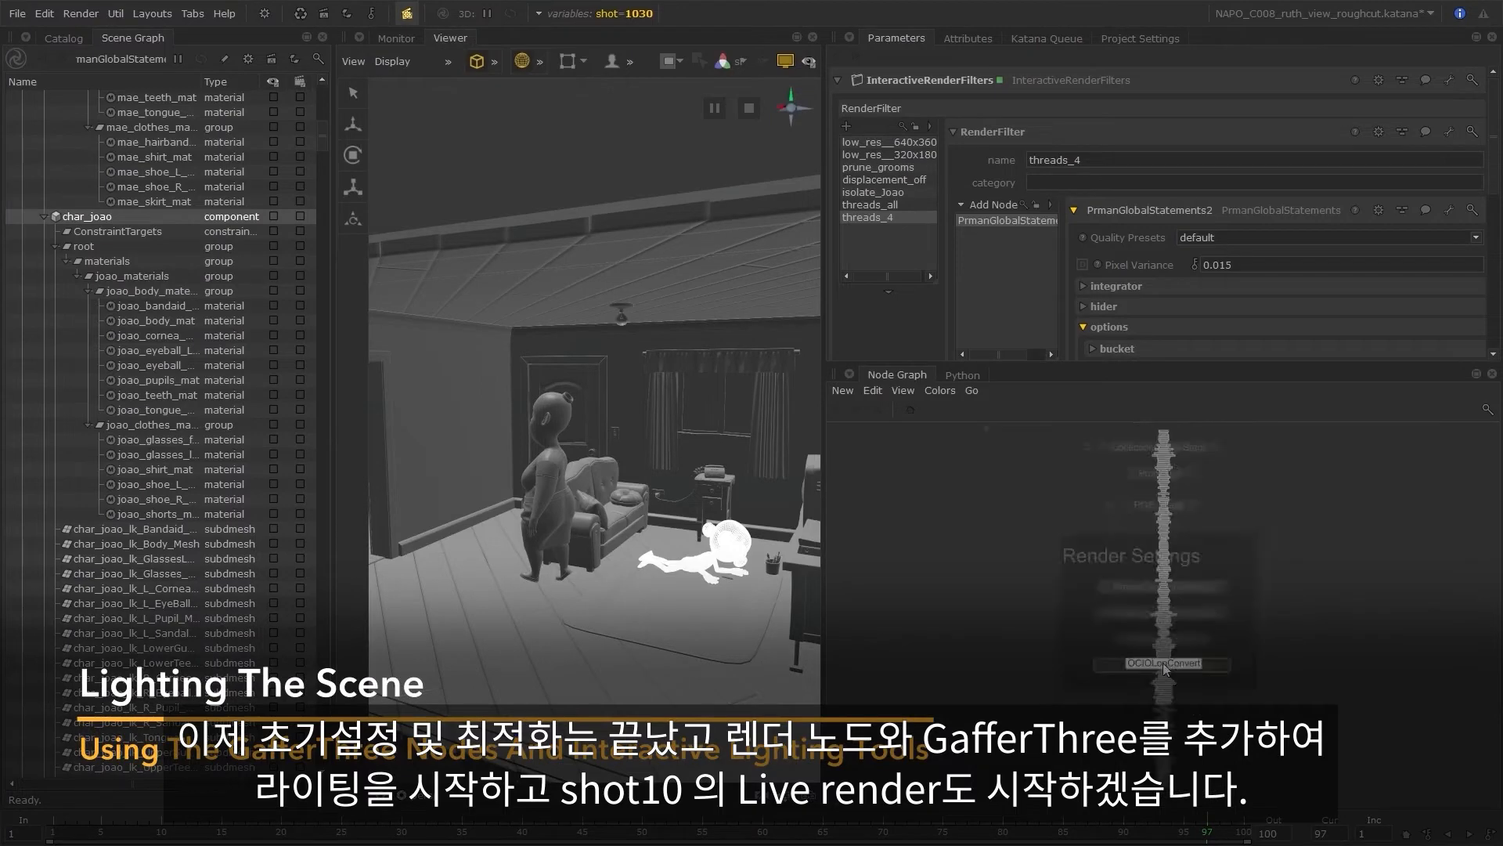
key("Return")
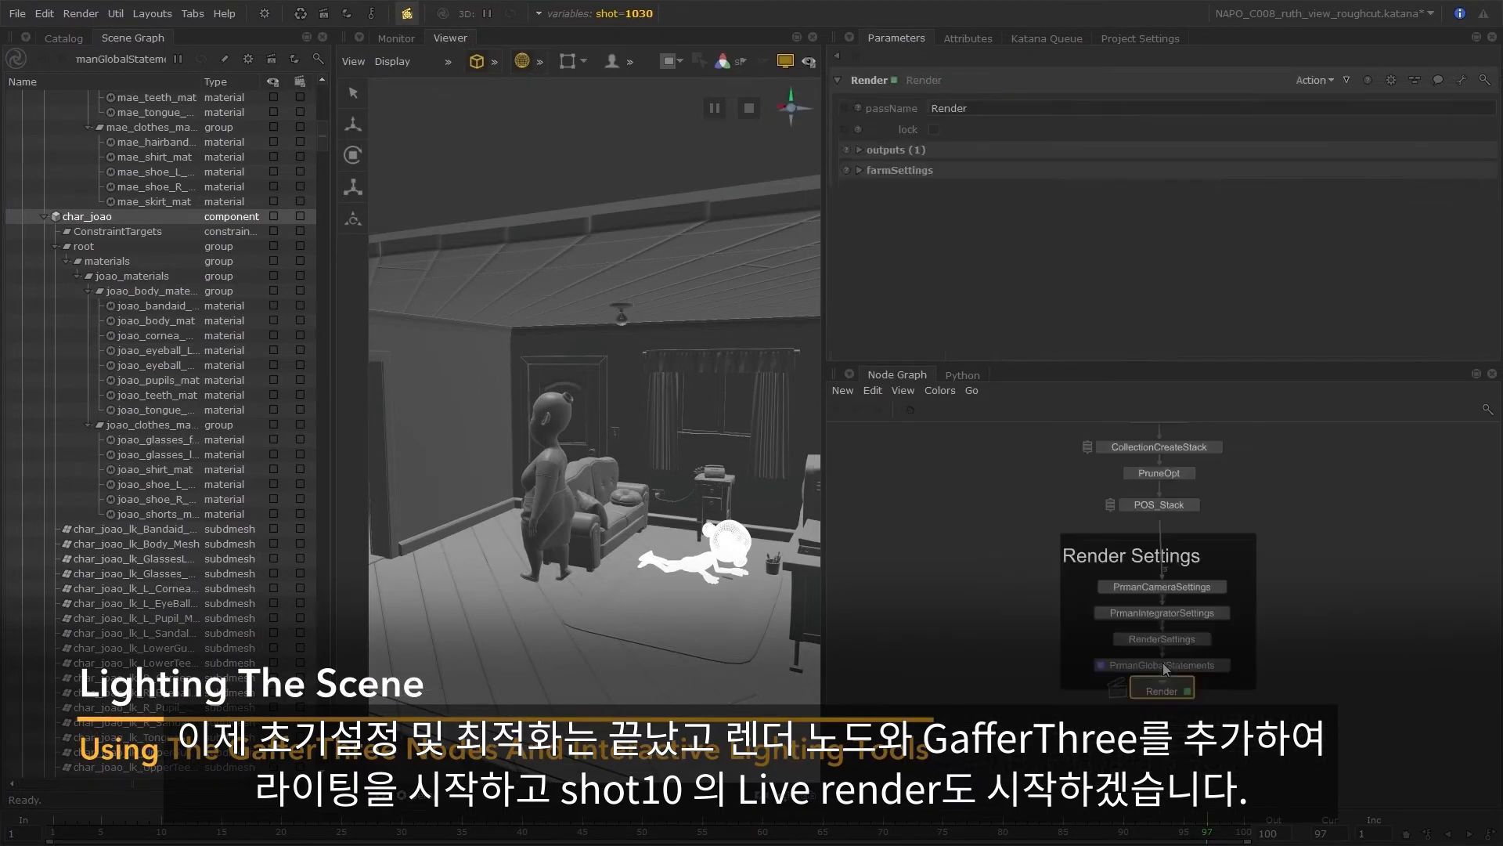
left_click(1139, 692)
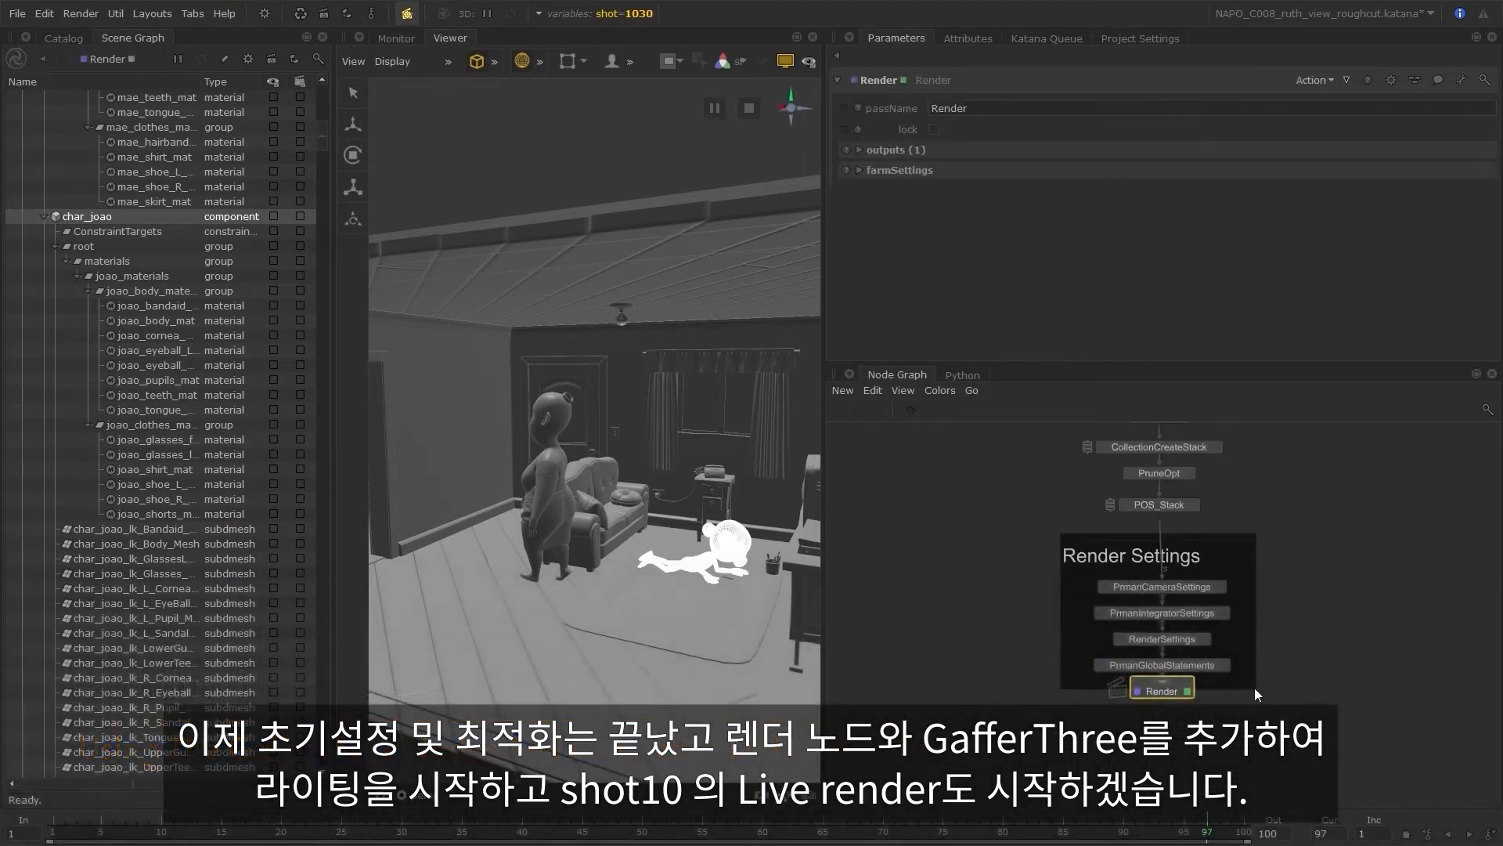
- Move the Render Settings group down, place a GafferThree node between it and POS_Stack, and widen the viewer
left_click_drag(1218, 534, 1219, 576)
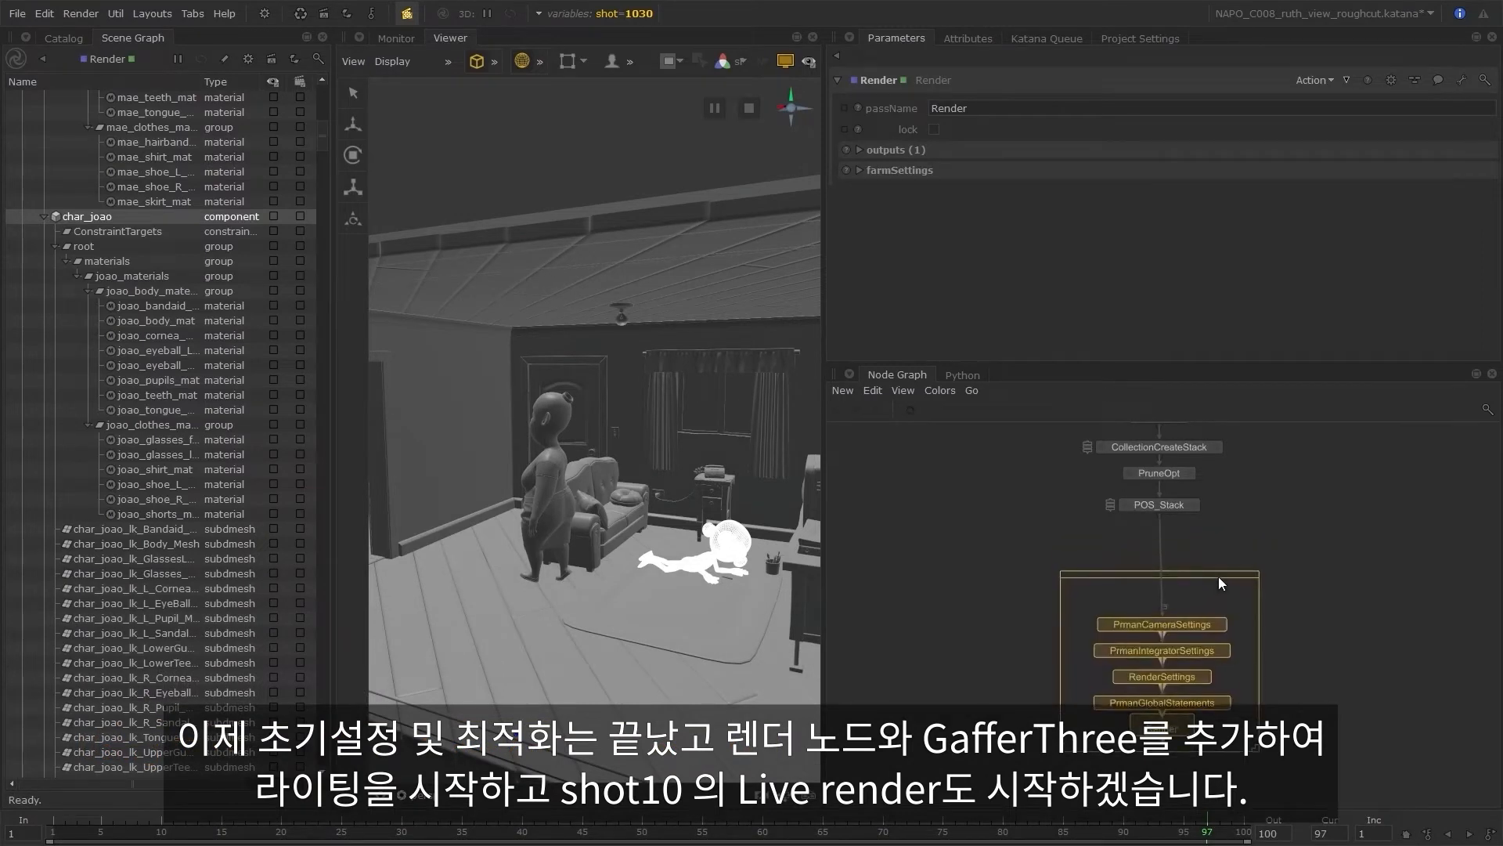
left_click(1192, 524)
left_click_drag(1184, 528, 1176, 542)
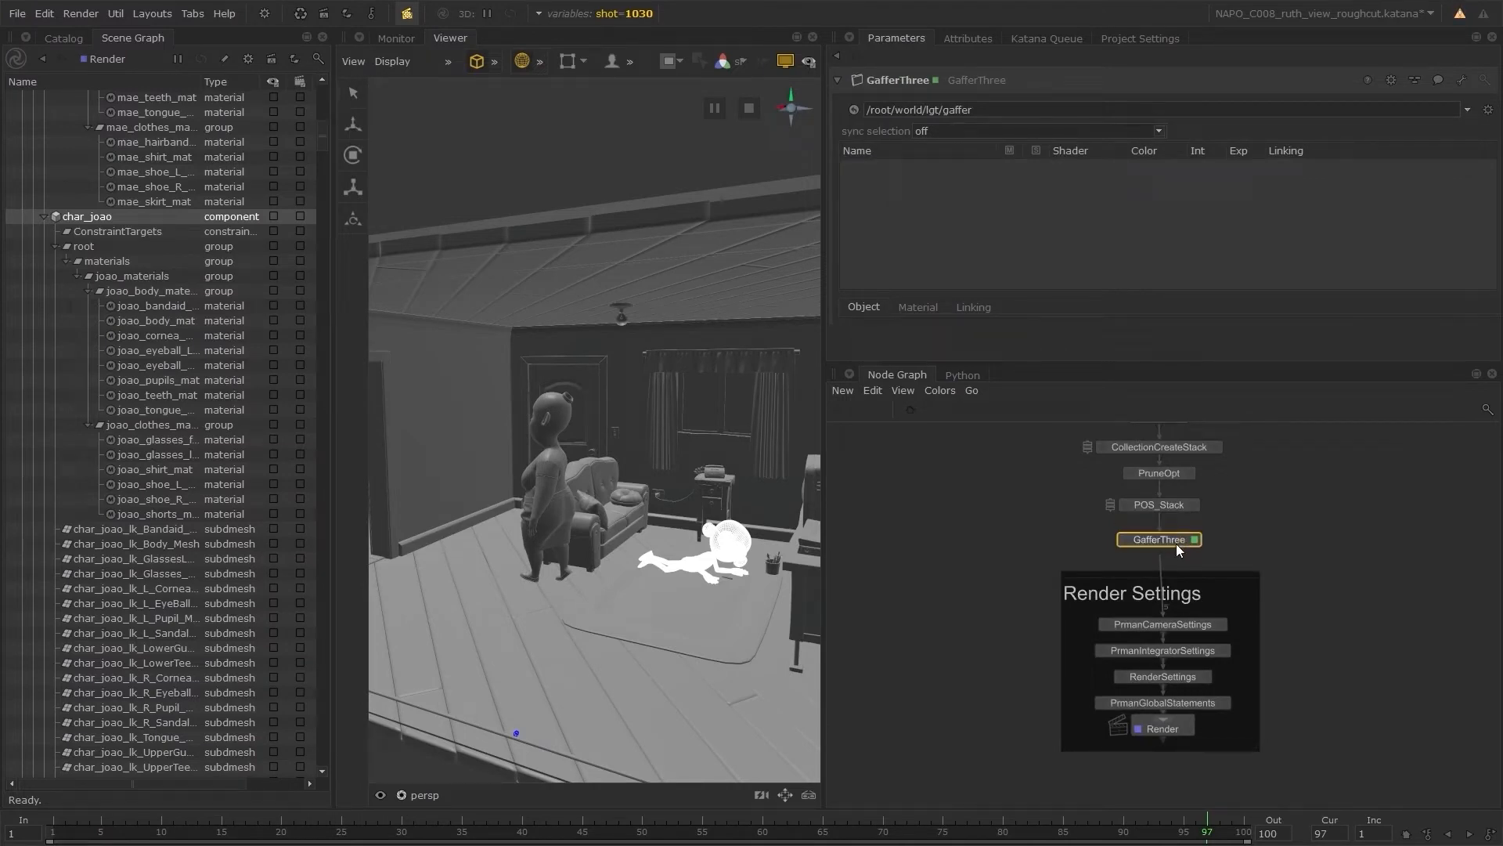
middle_click_drag(1227, 540, 1298, 575)
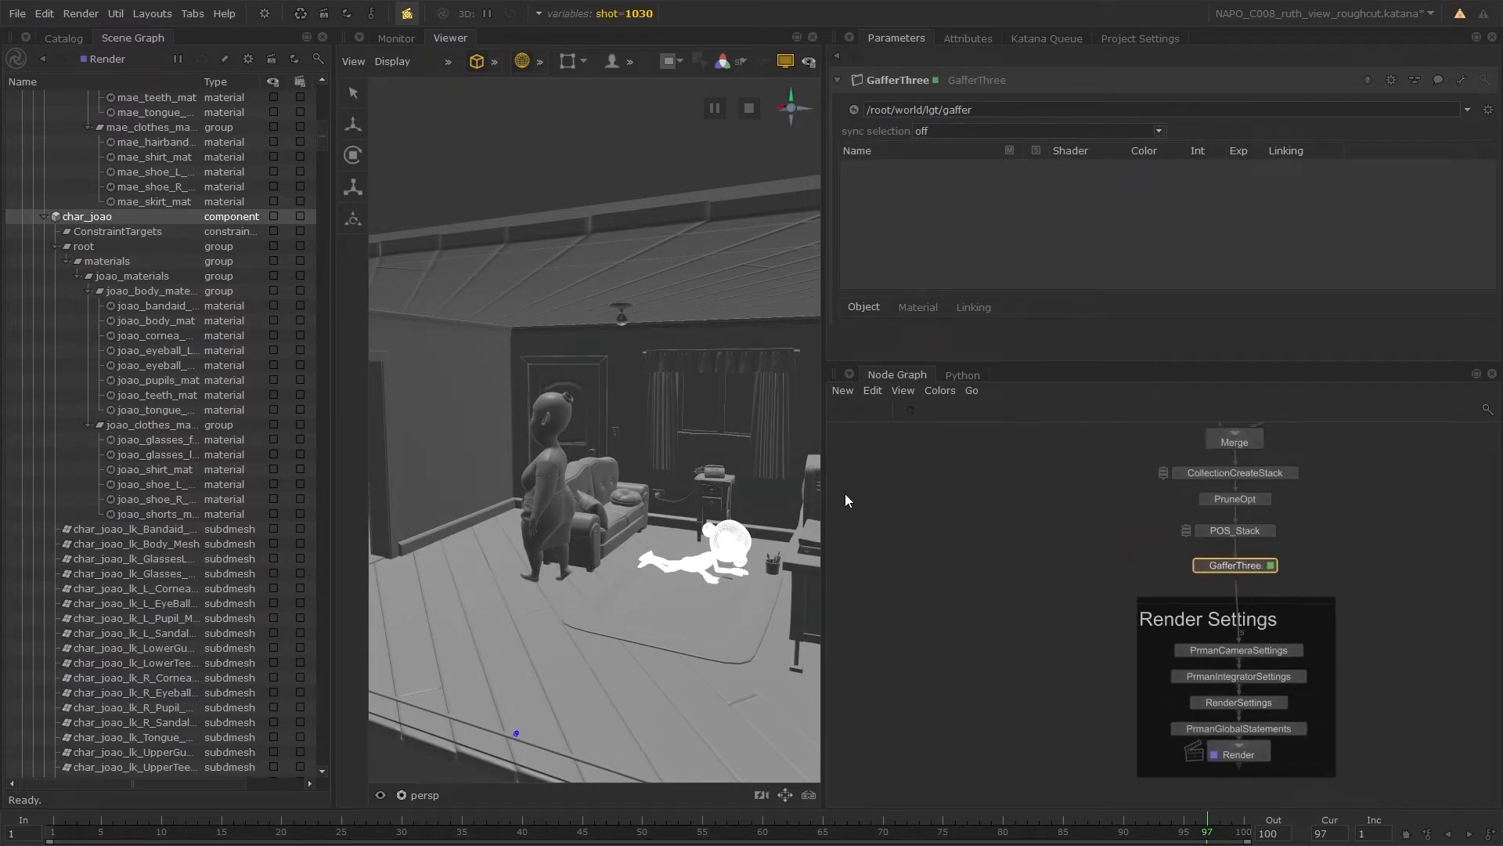
left_click_drag(822, 503, 979, 507)
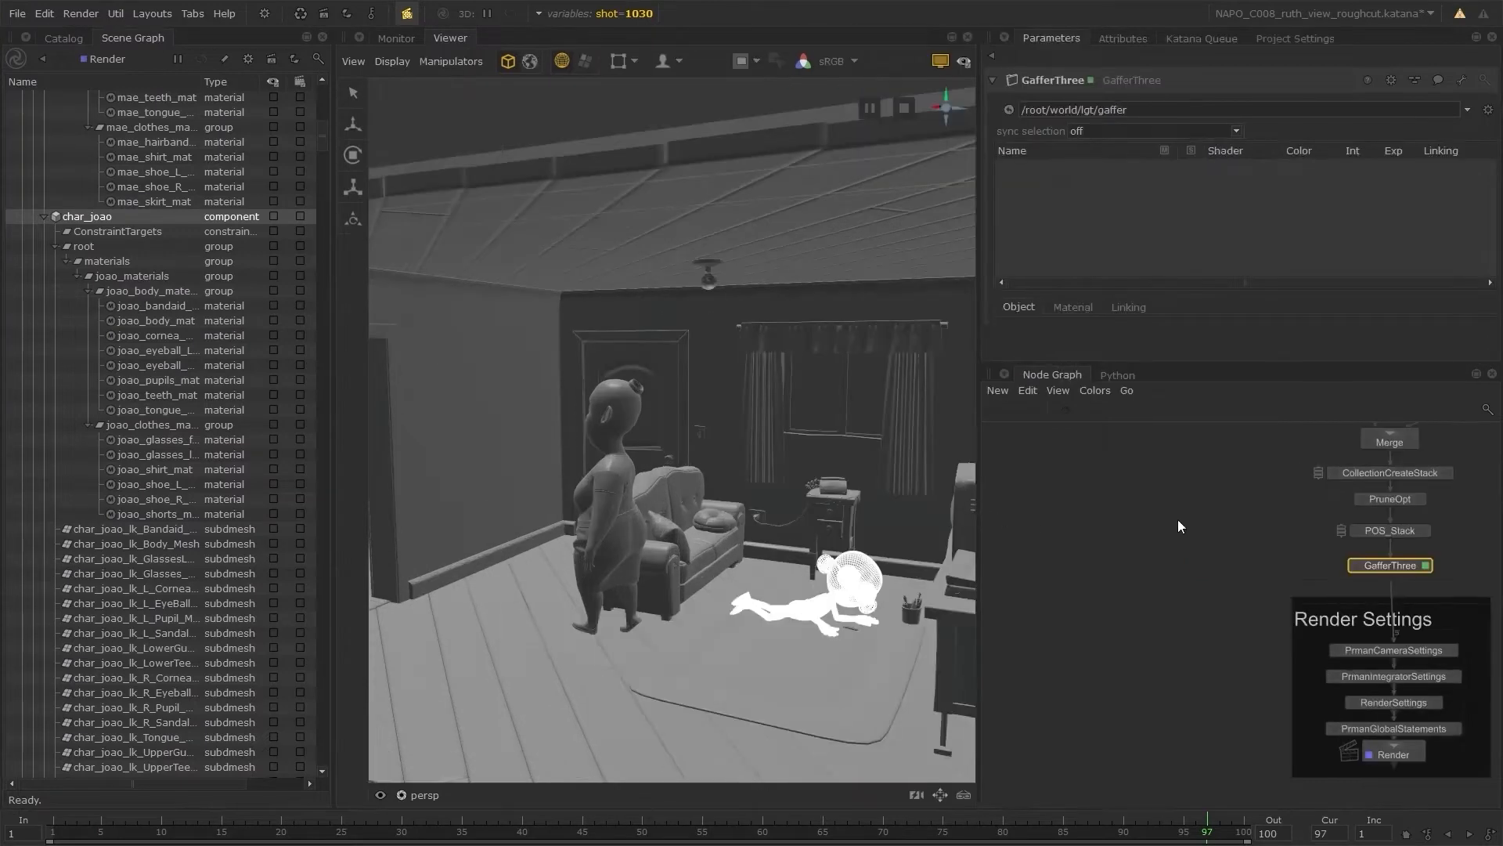
- Switch the global shot variable to 1010
left_click(633, 25)
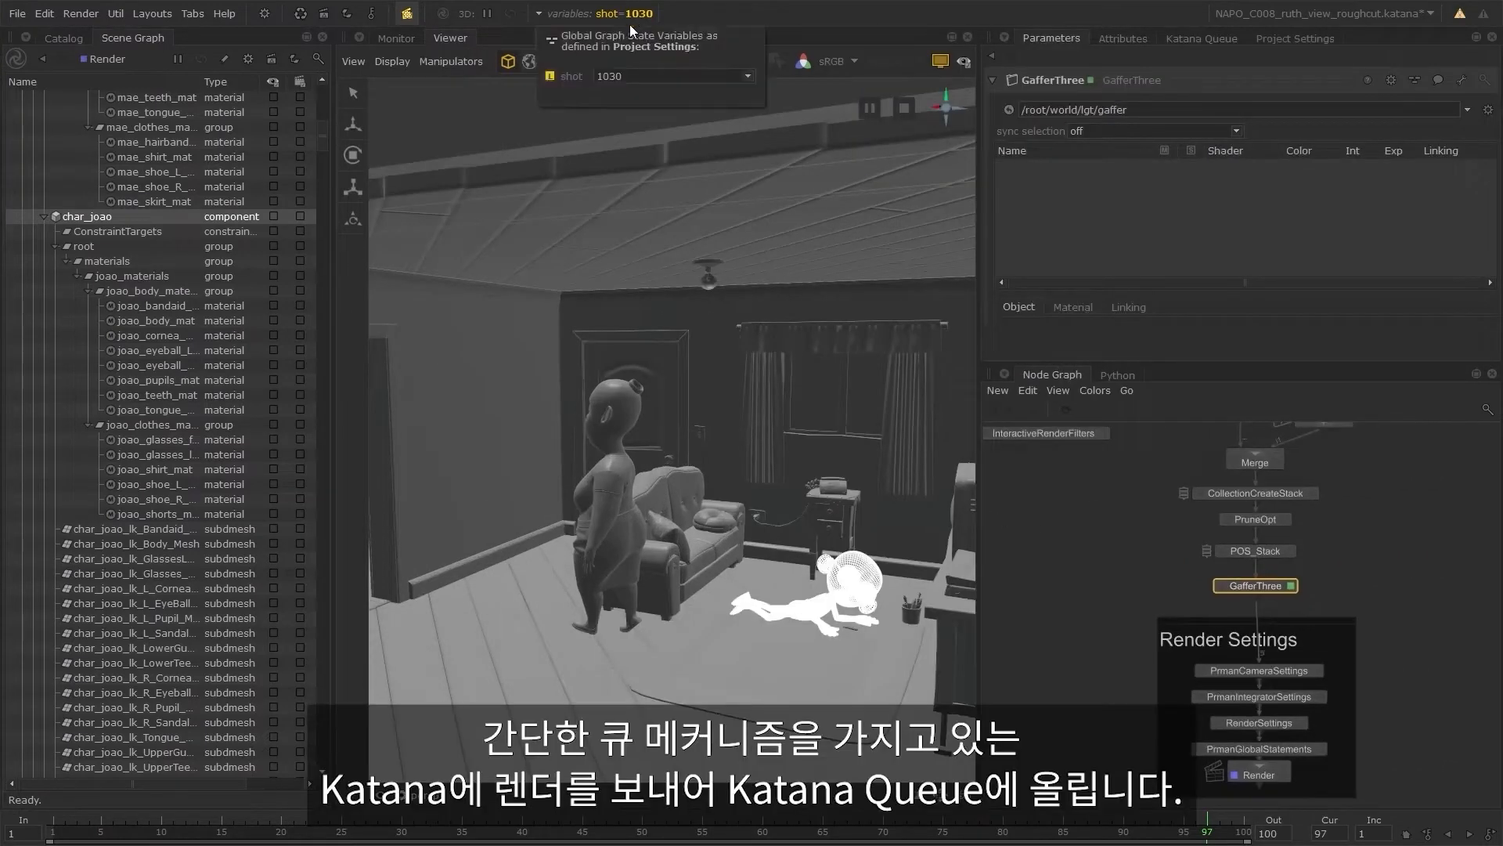
left_click(626, 75)
left_click(628, 87)
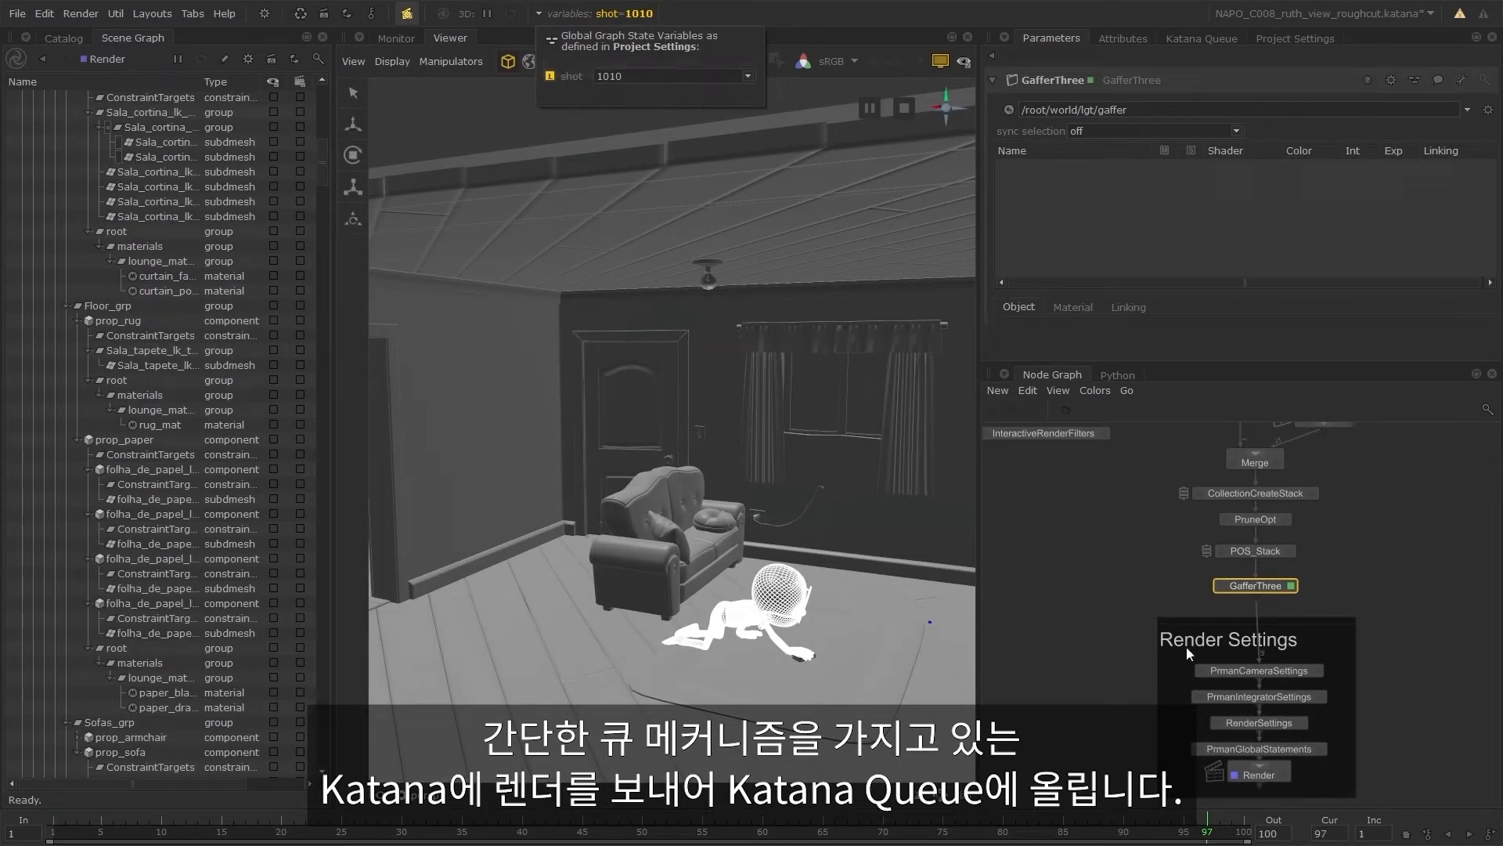
- Start a live render of the Render node through the Katana Queue
middle_click_drag(1360, 745, 1356, 658)
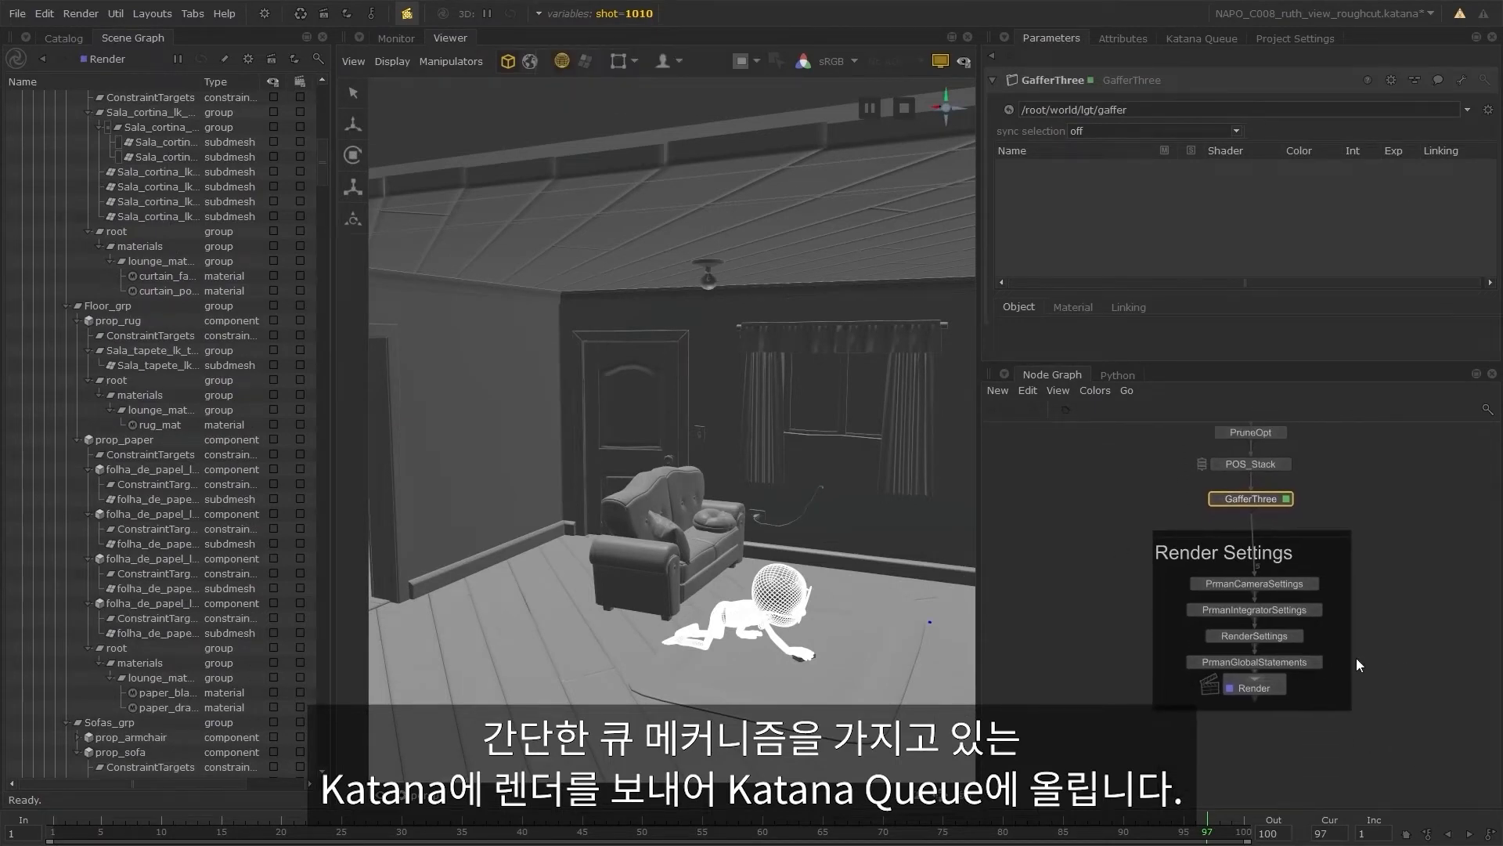
right_click(1253, 688)
mouse_move(1322, 523)
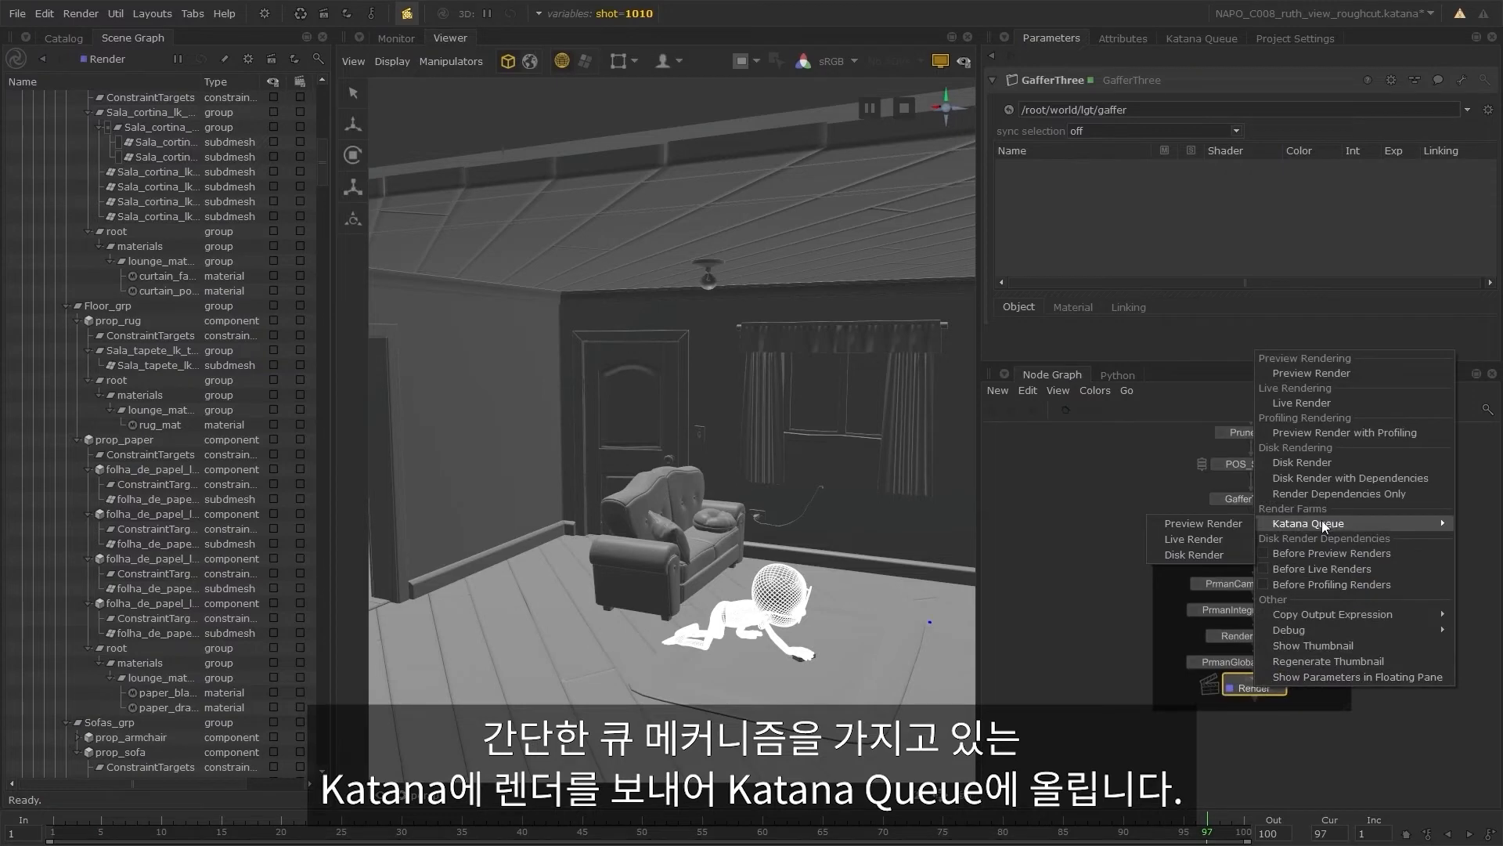
left_click(1221, 539)
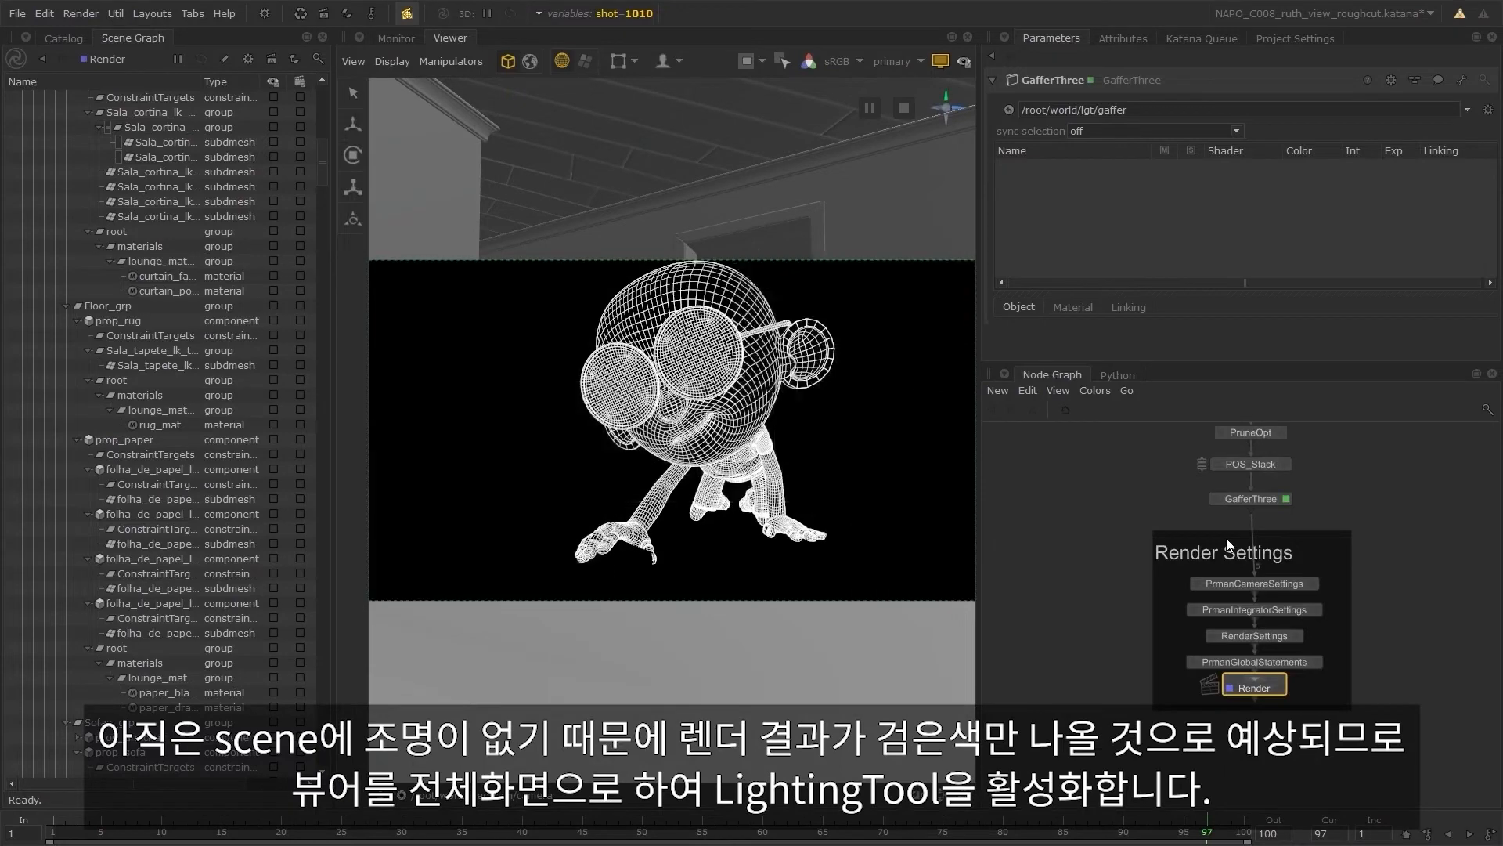
- Clear the character geometry selection and maximize the viewer
left_click(722, 288)
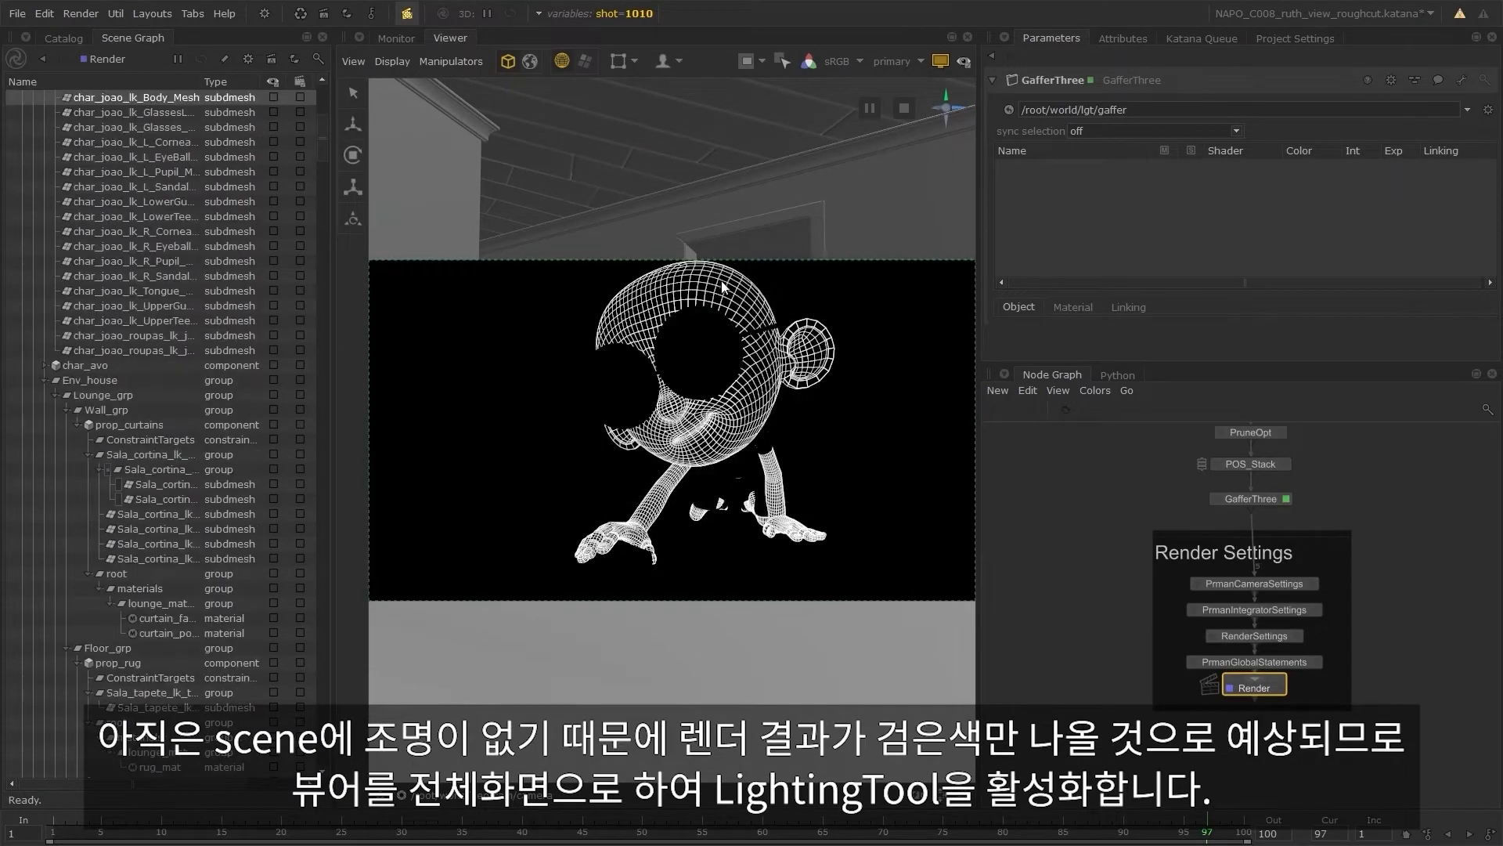
left_click(722, 283)
key("space")
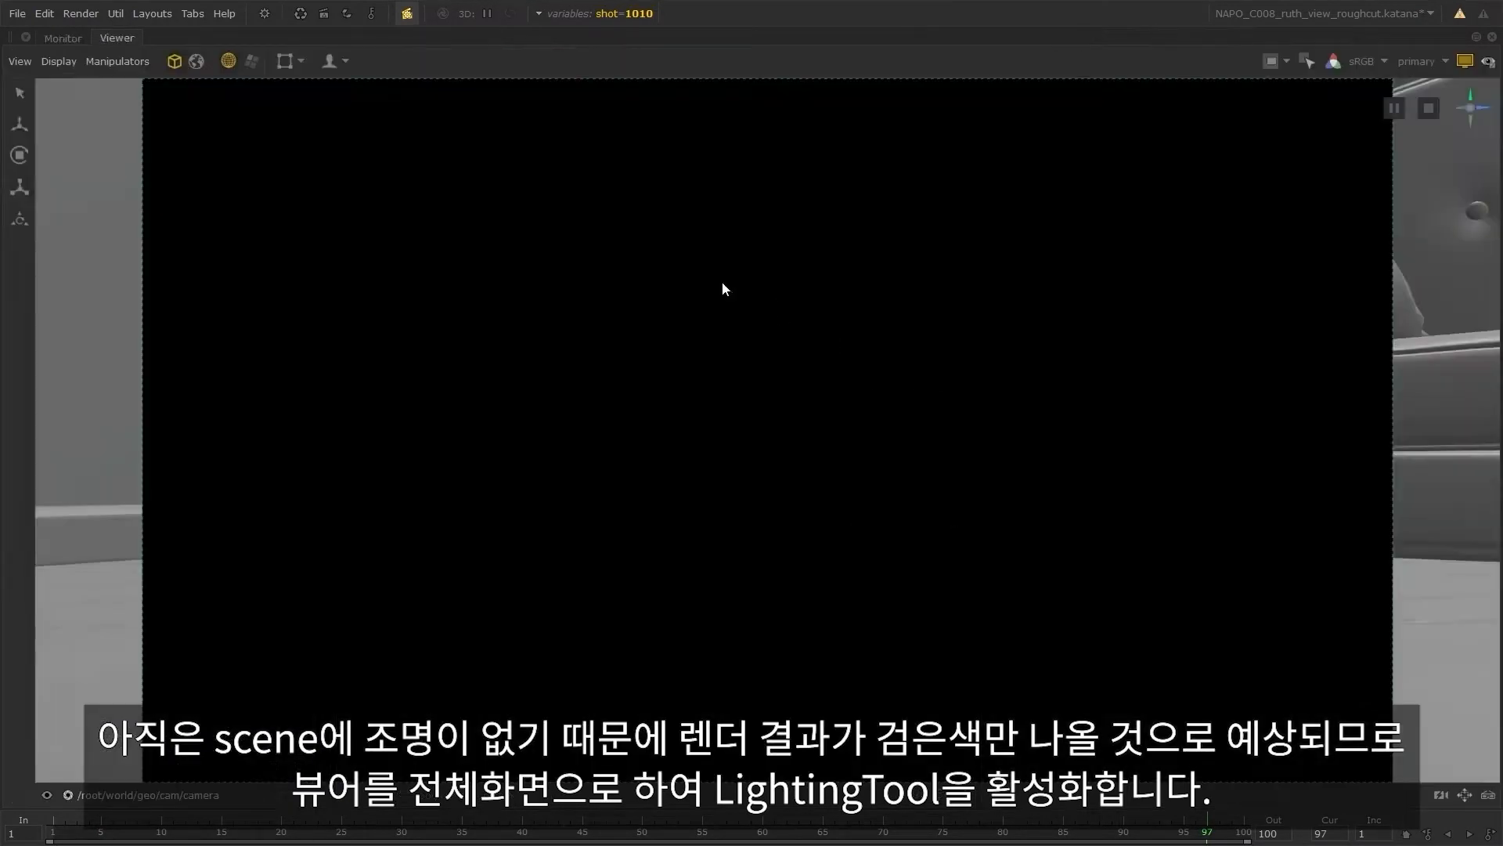
- Place a PxrRectLight aimed at the character's forehead with the lighting tools and pull it farther away from the character
left_click(329, 60)
left_click(413, 62)
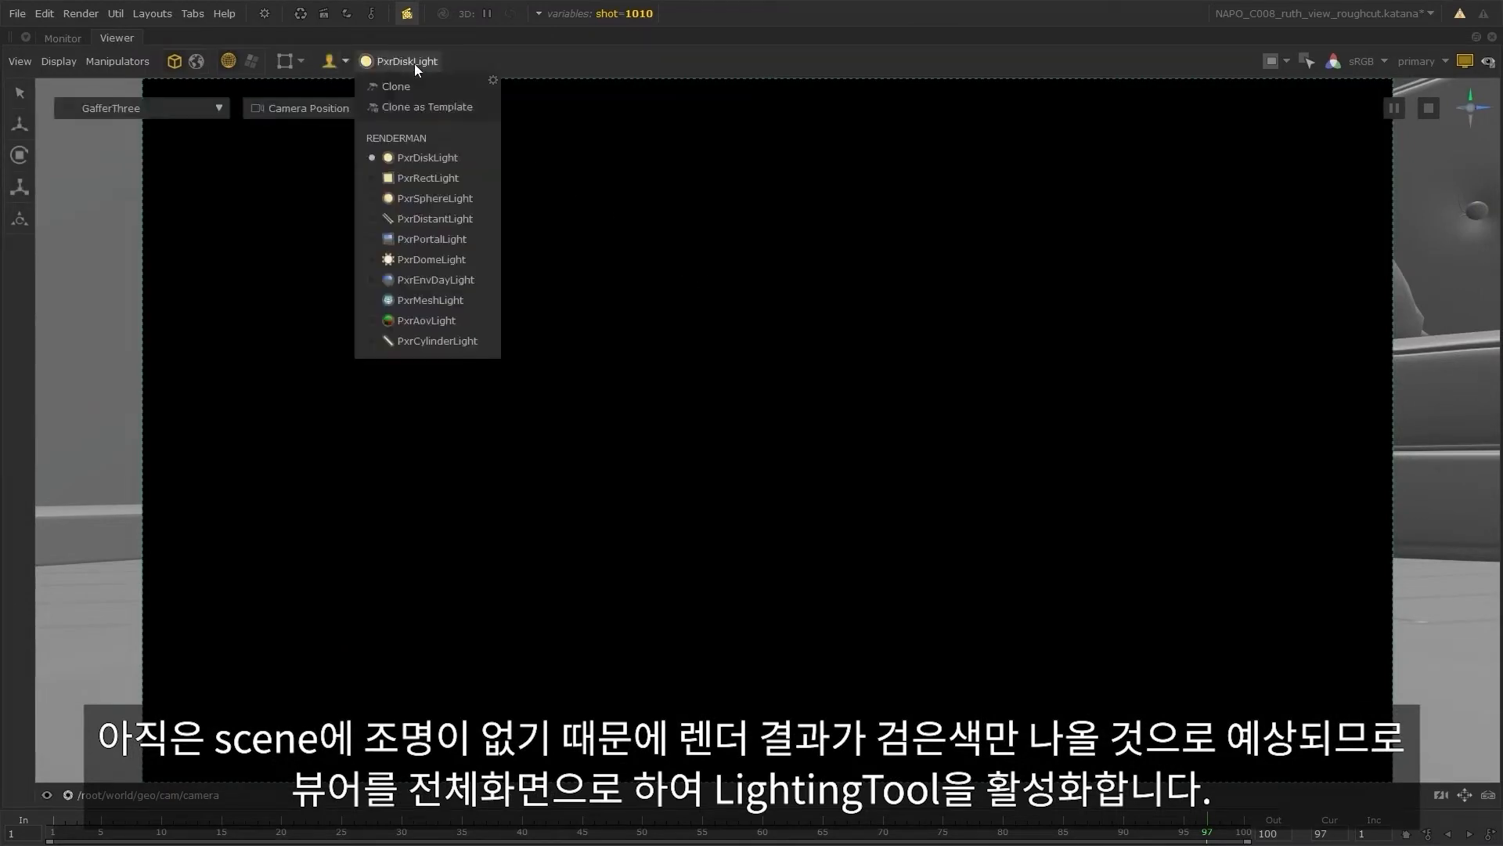
left_click(374, 176)
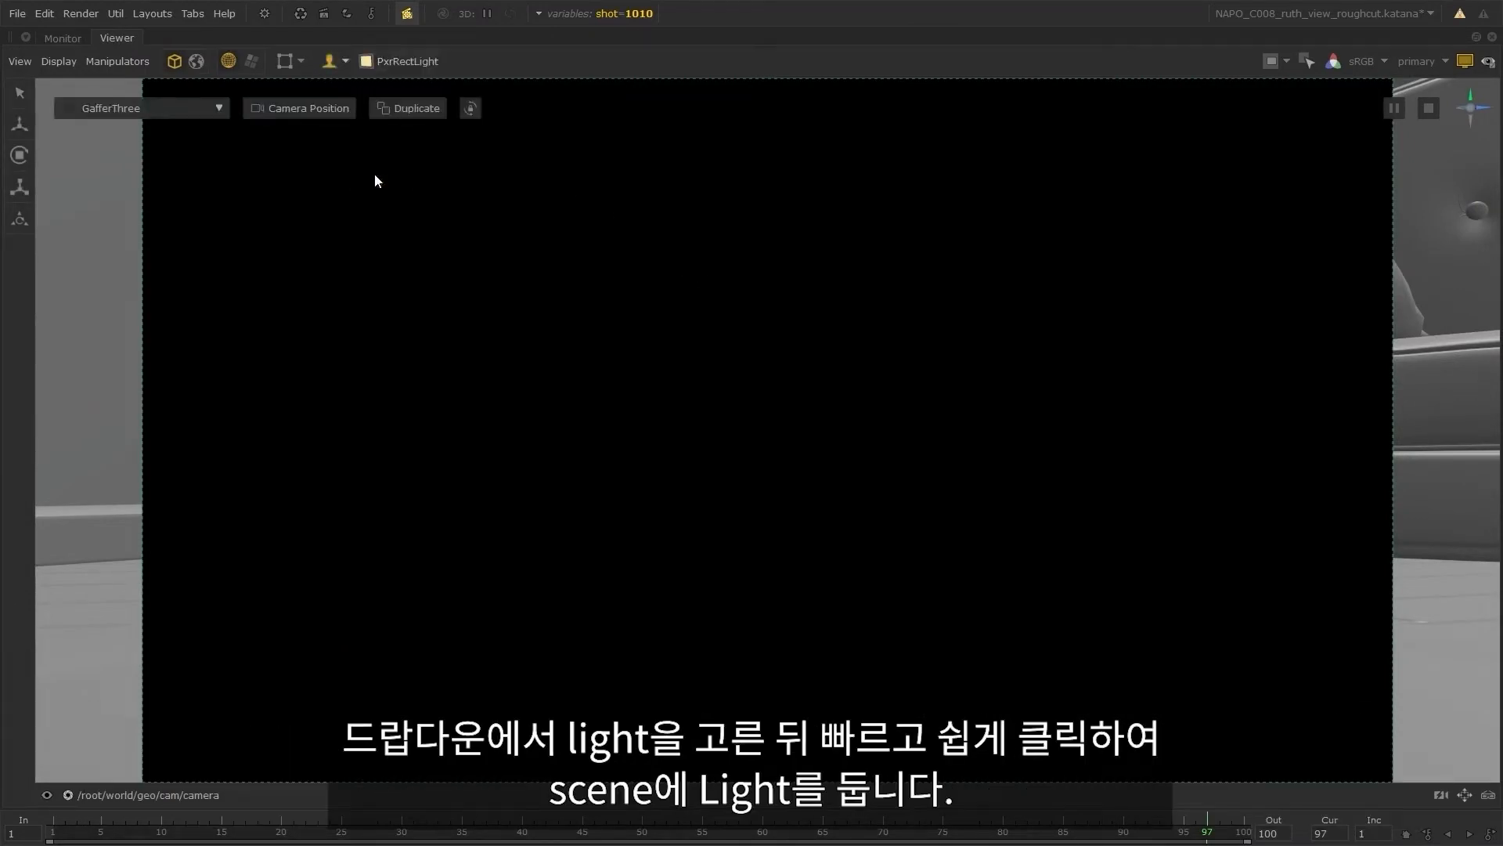
left_click(869, 197)
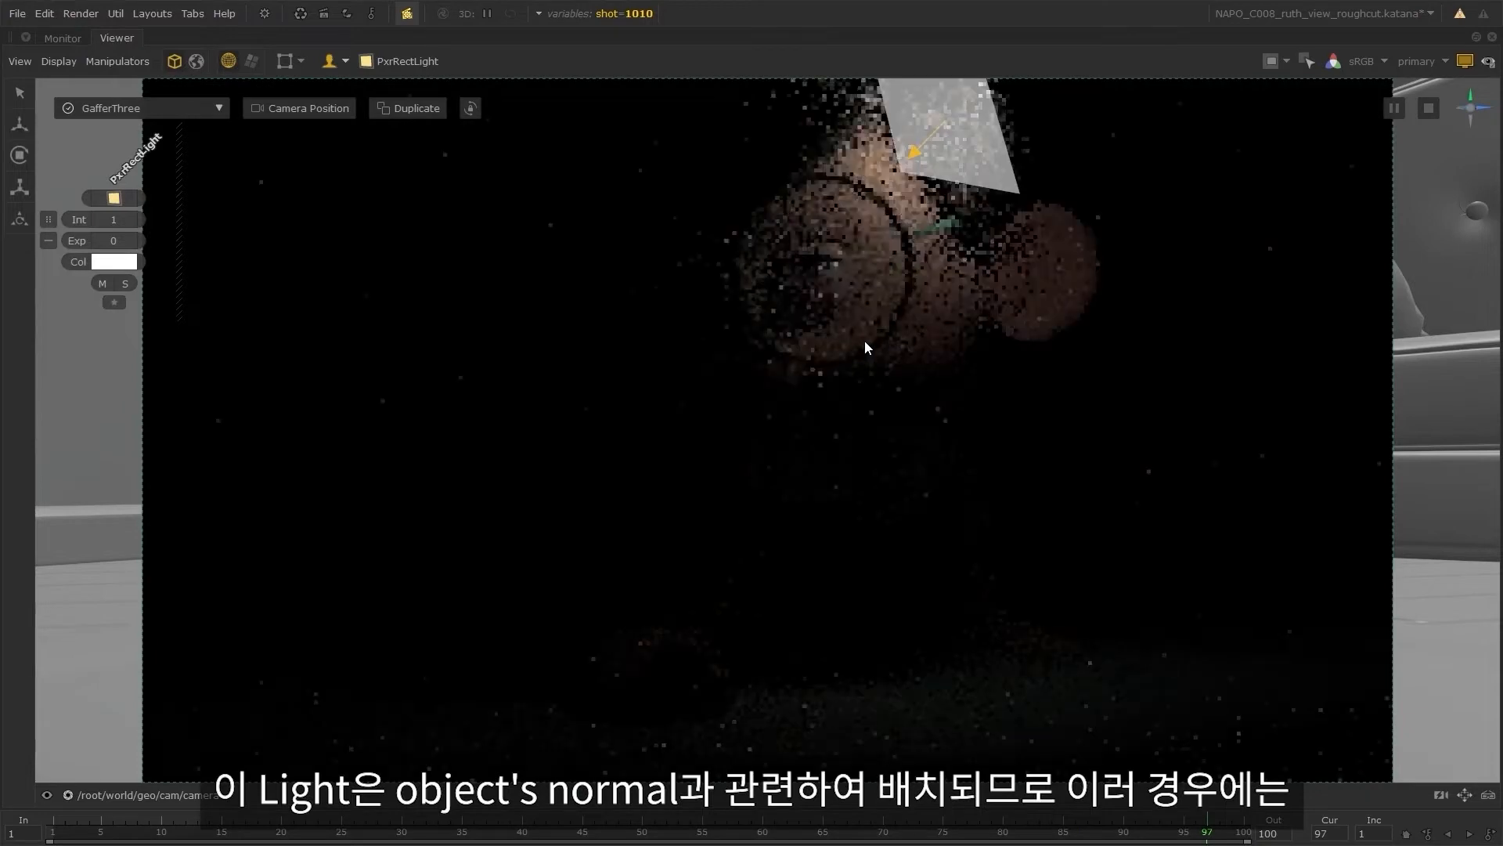
mouse_move(864, 342)
left_mouse_down()
mouse_move(853, 361)
mouse_move(909, 332)
left_mouse_up()
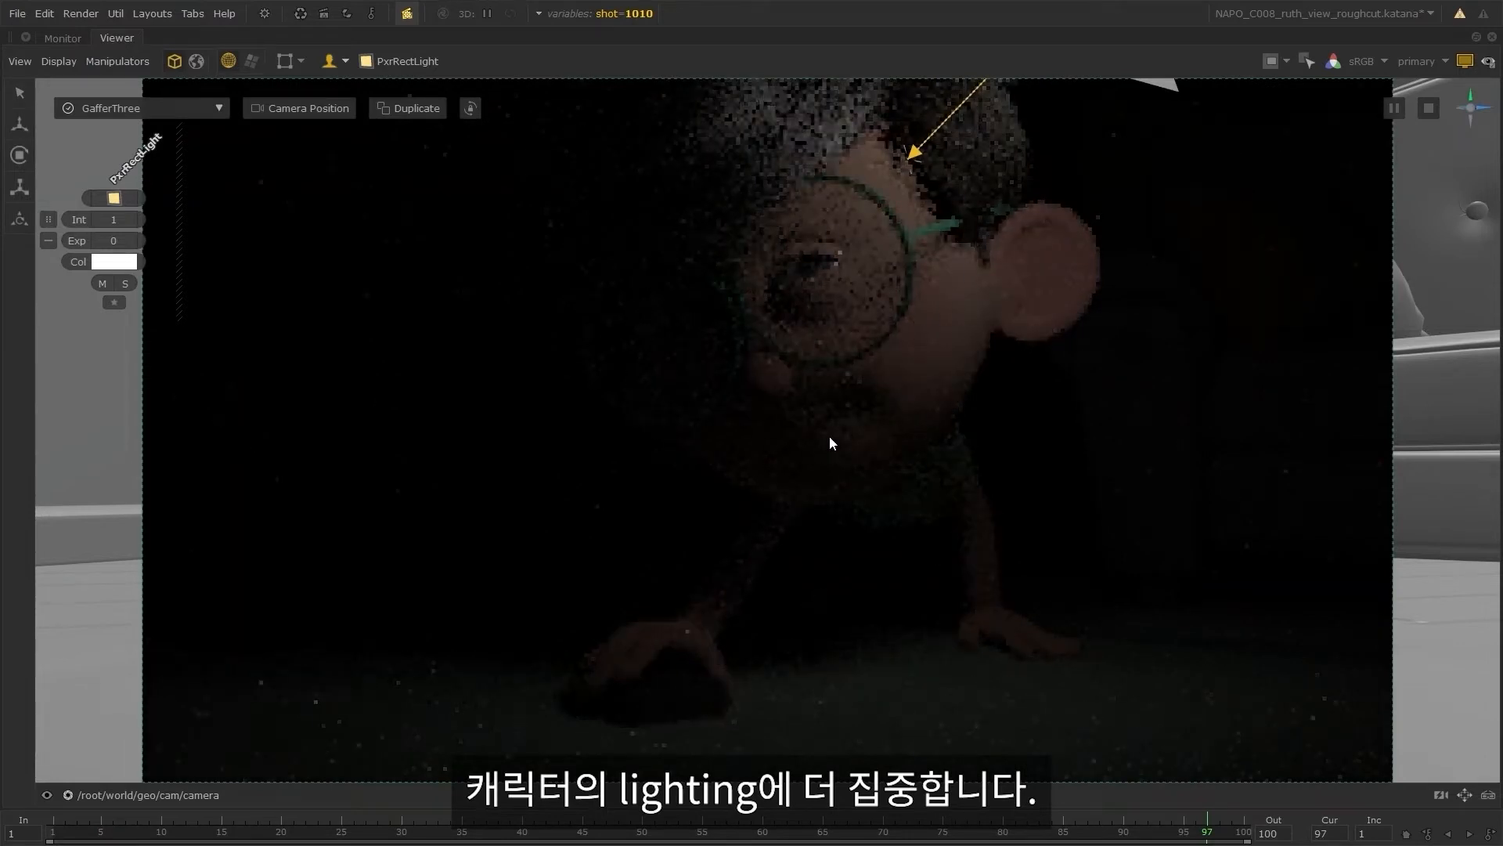
mouse_move(899, 399)
left_mouse_down()
mouse_move(872, 429)
mouse_move(924, 363)
mouse_move(956, 188)
mouse_move(969, 243)
mouse_move(989, 233)
left_mouse_up()
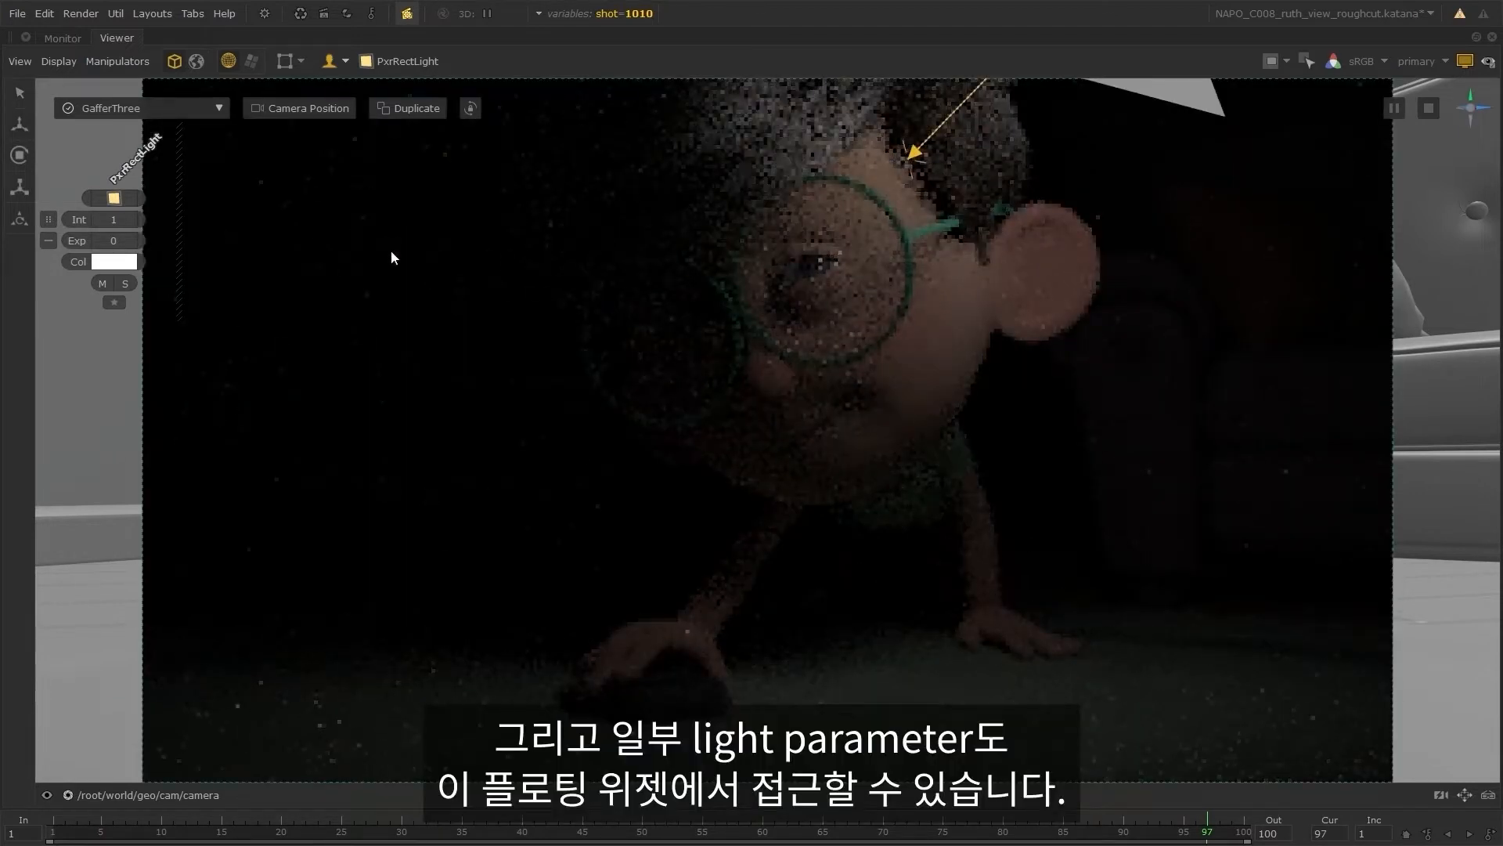
- Set the rect light's exposure to 5.6 and its colour to a warm orange of RGB 1, 0.85227, 0.66964
left_click_drag(55, 217, 192, 271)
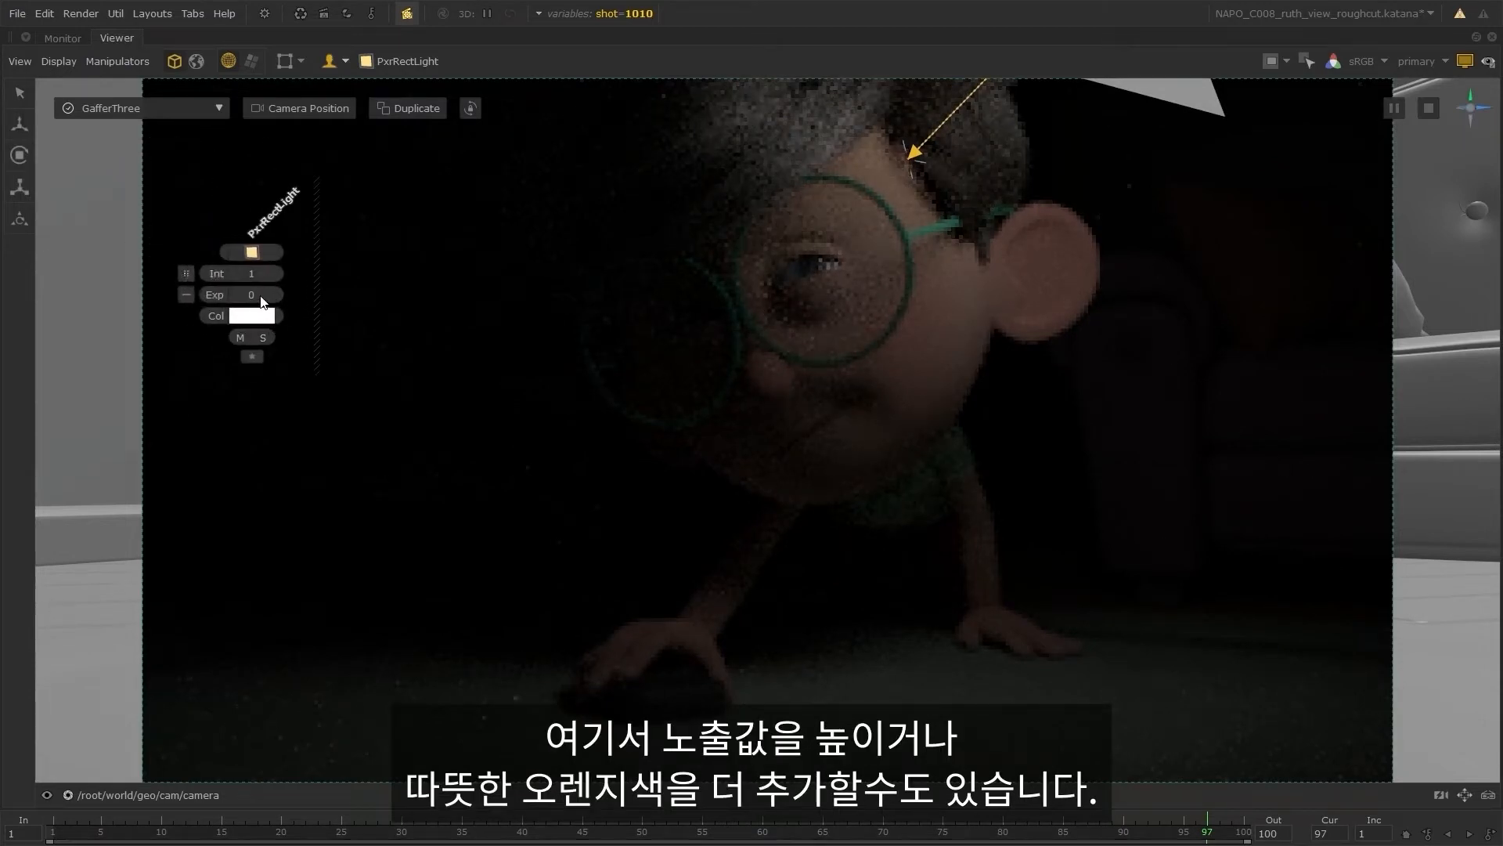
left_click_drag(263, 296, 308, 289)
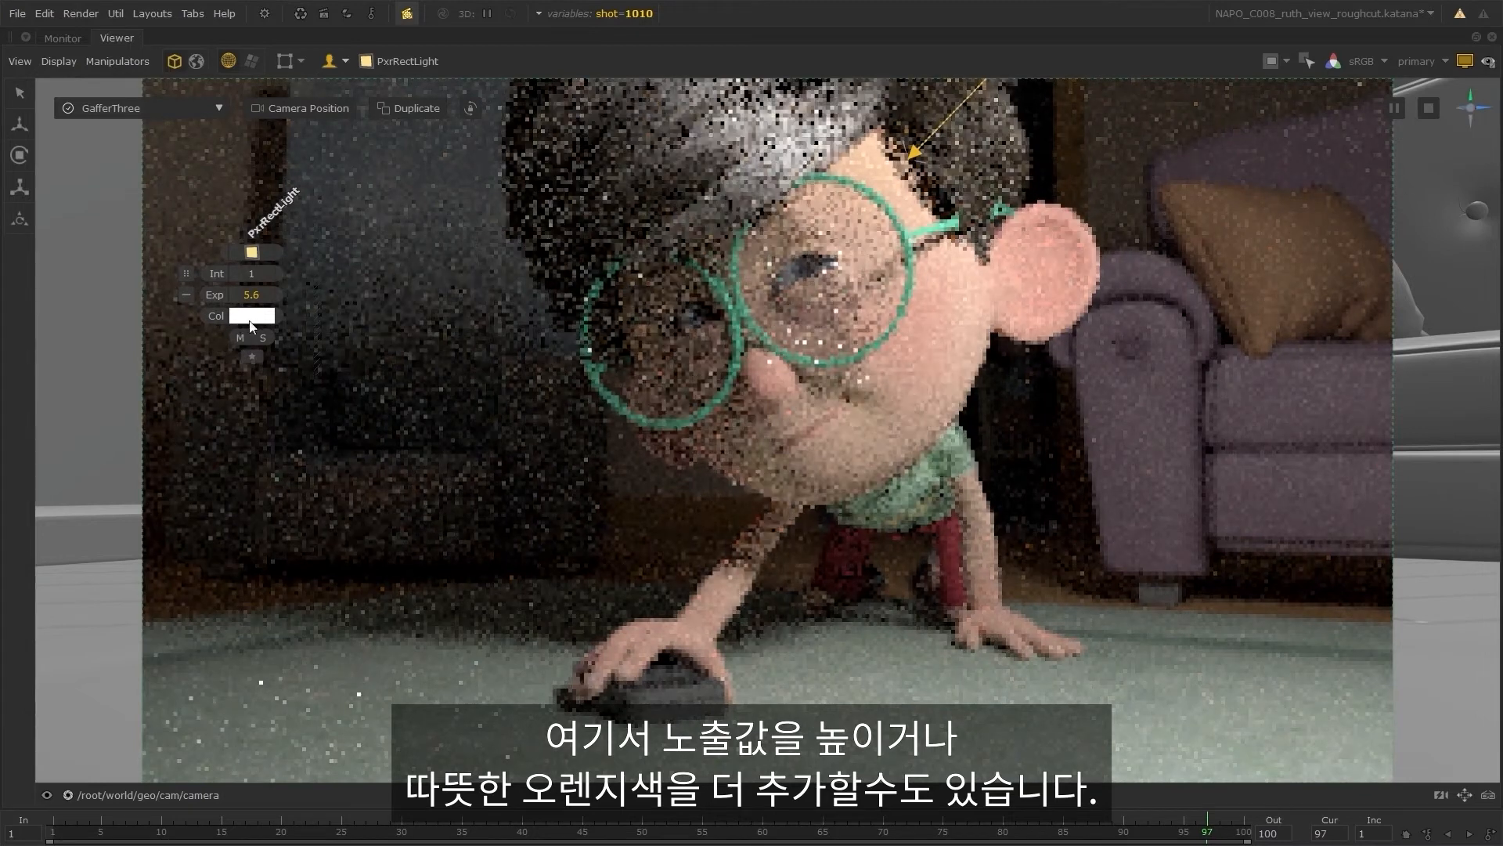
left_click(251, 315)
left_click(505, 243)
left_click(735, 267)
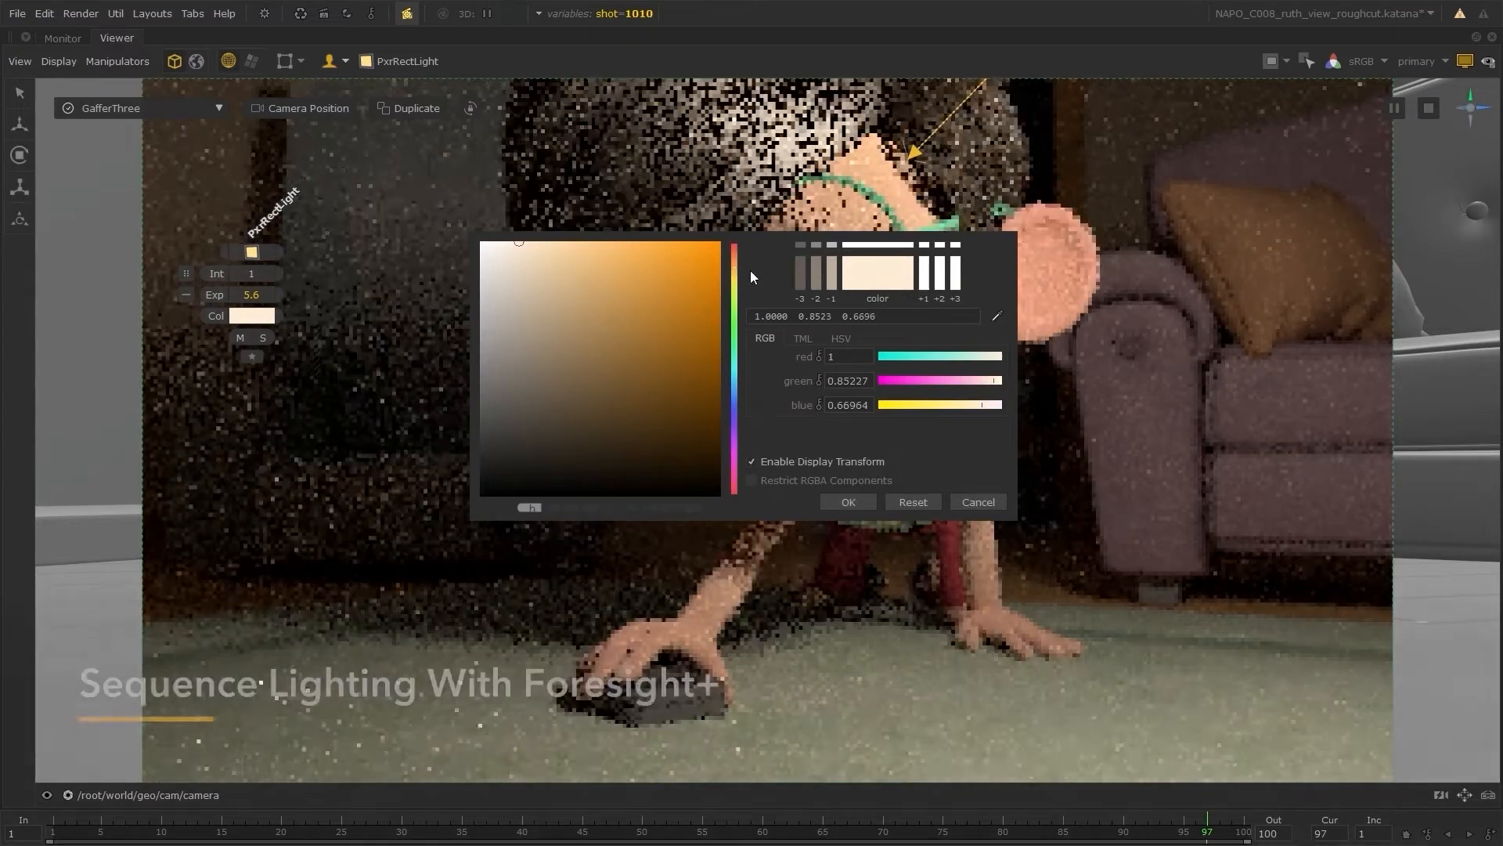
left_click(845, 503)
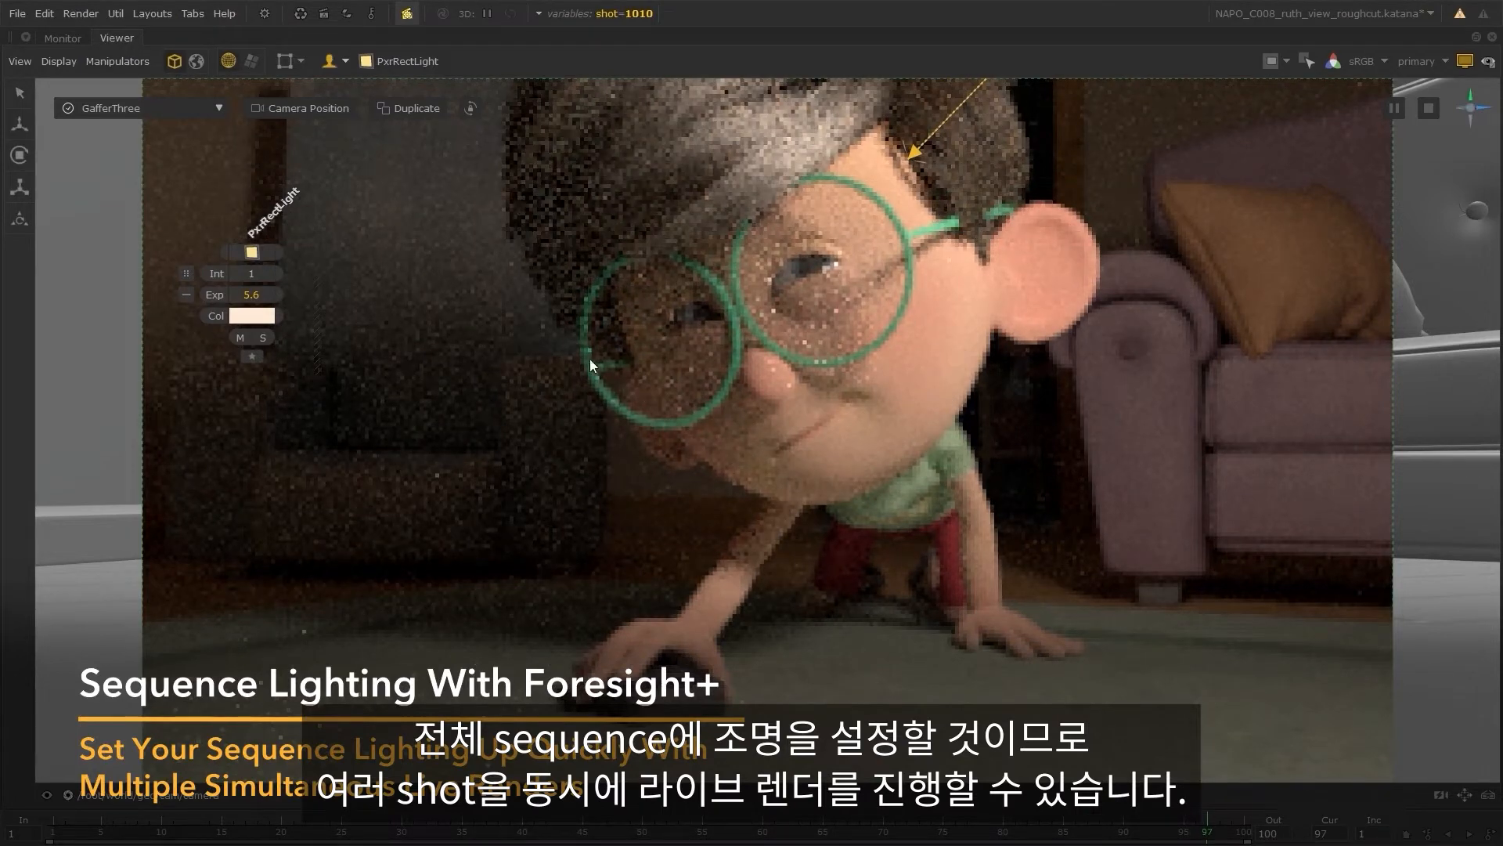
- Start multiple simultaneous live renders of the Render node for only shots 1014 and 1015 through the Katana Queue
key("space")
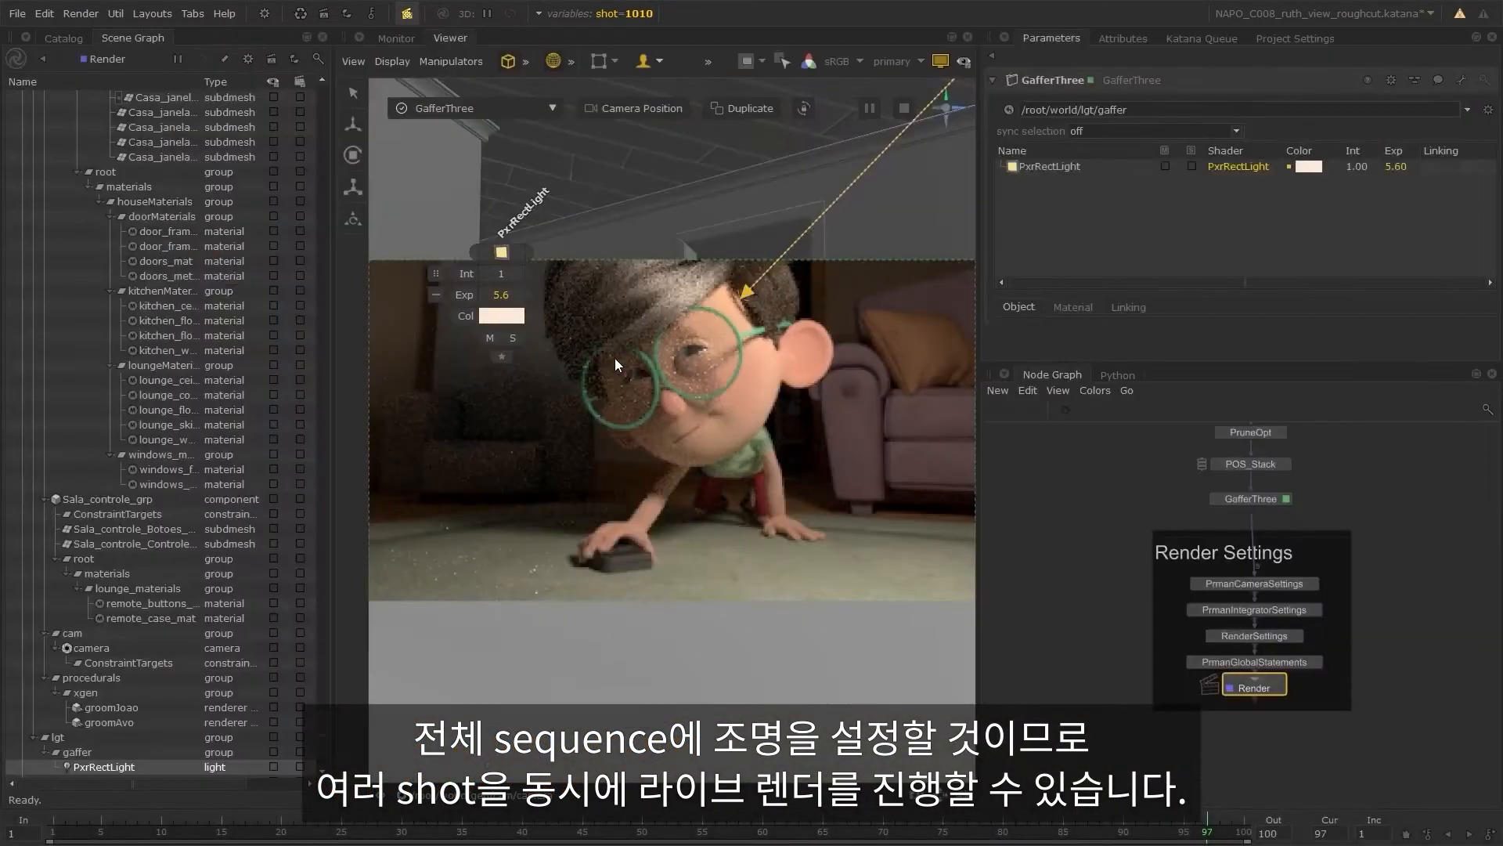
left_click(268, 17)
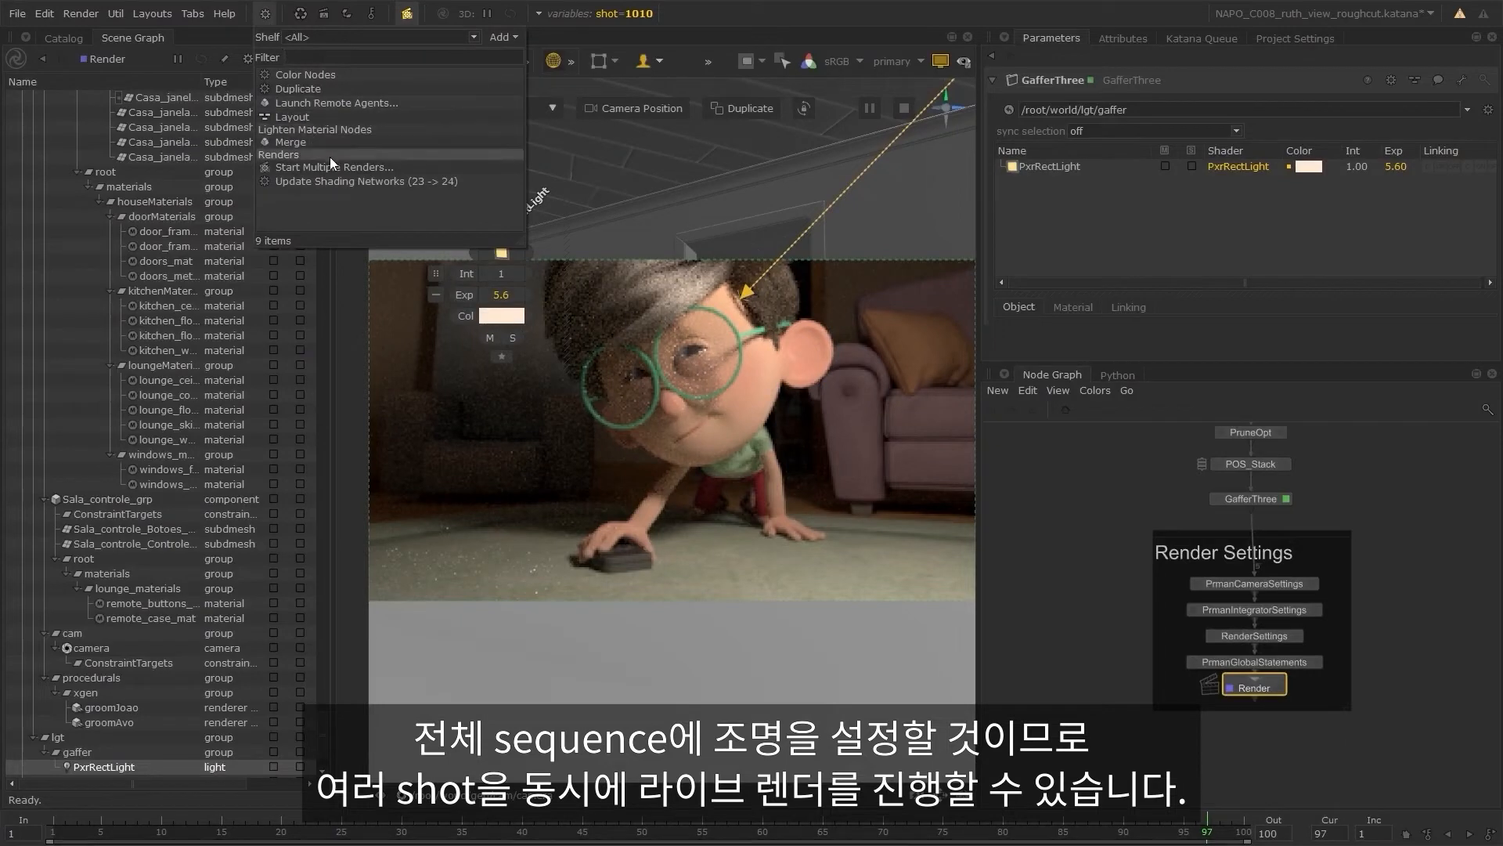
left_click(397, 167)
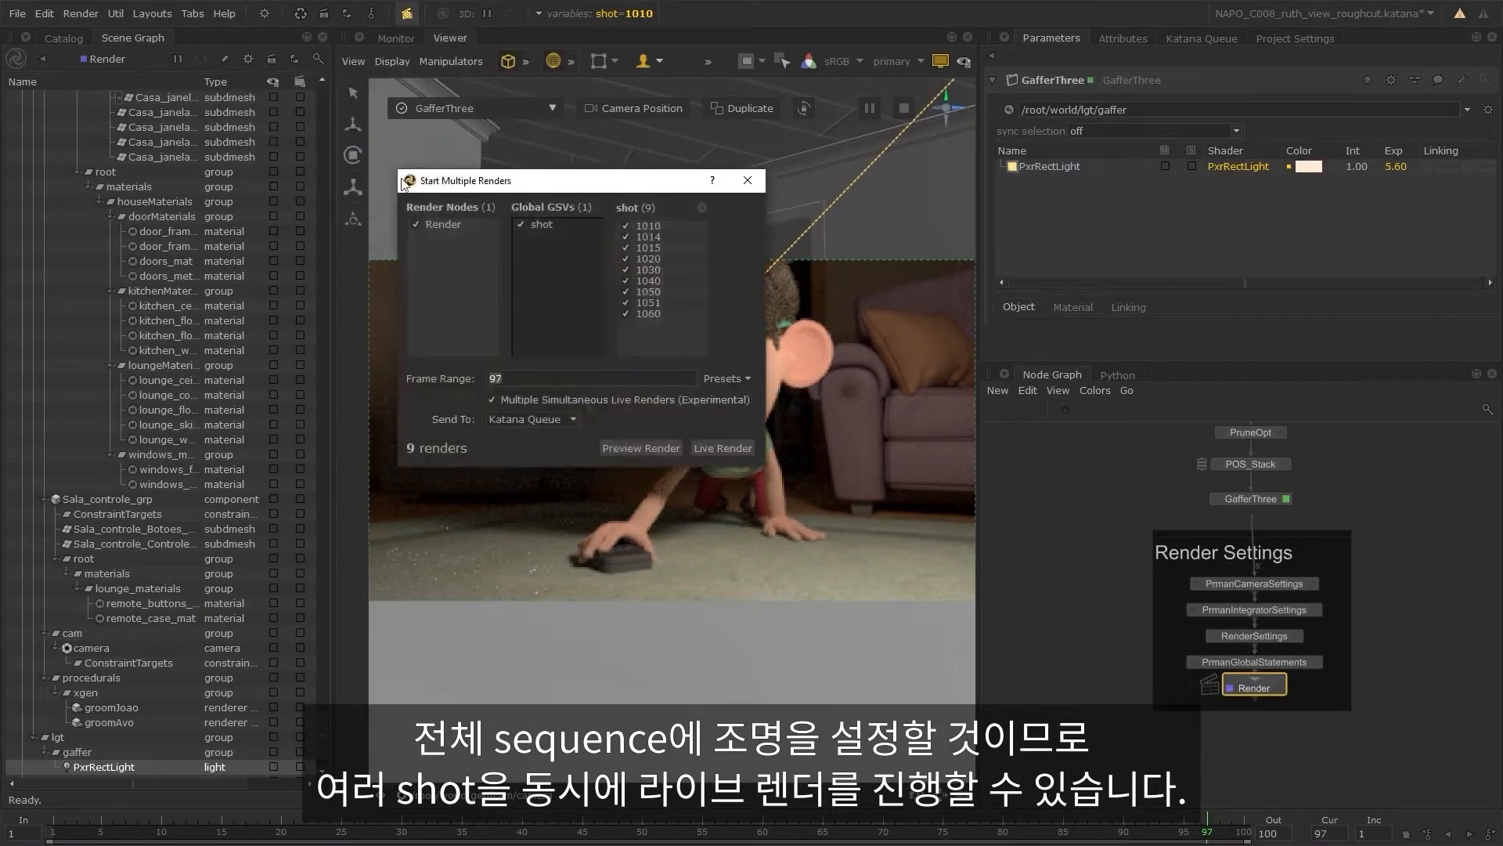
left_click(626, 225)
left_click(627, 258)
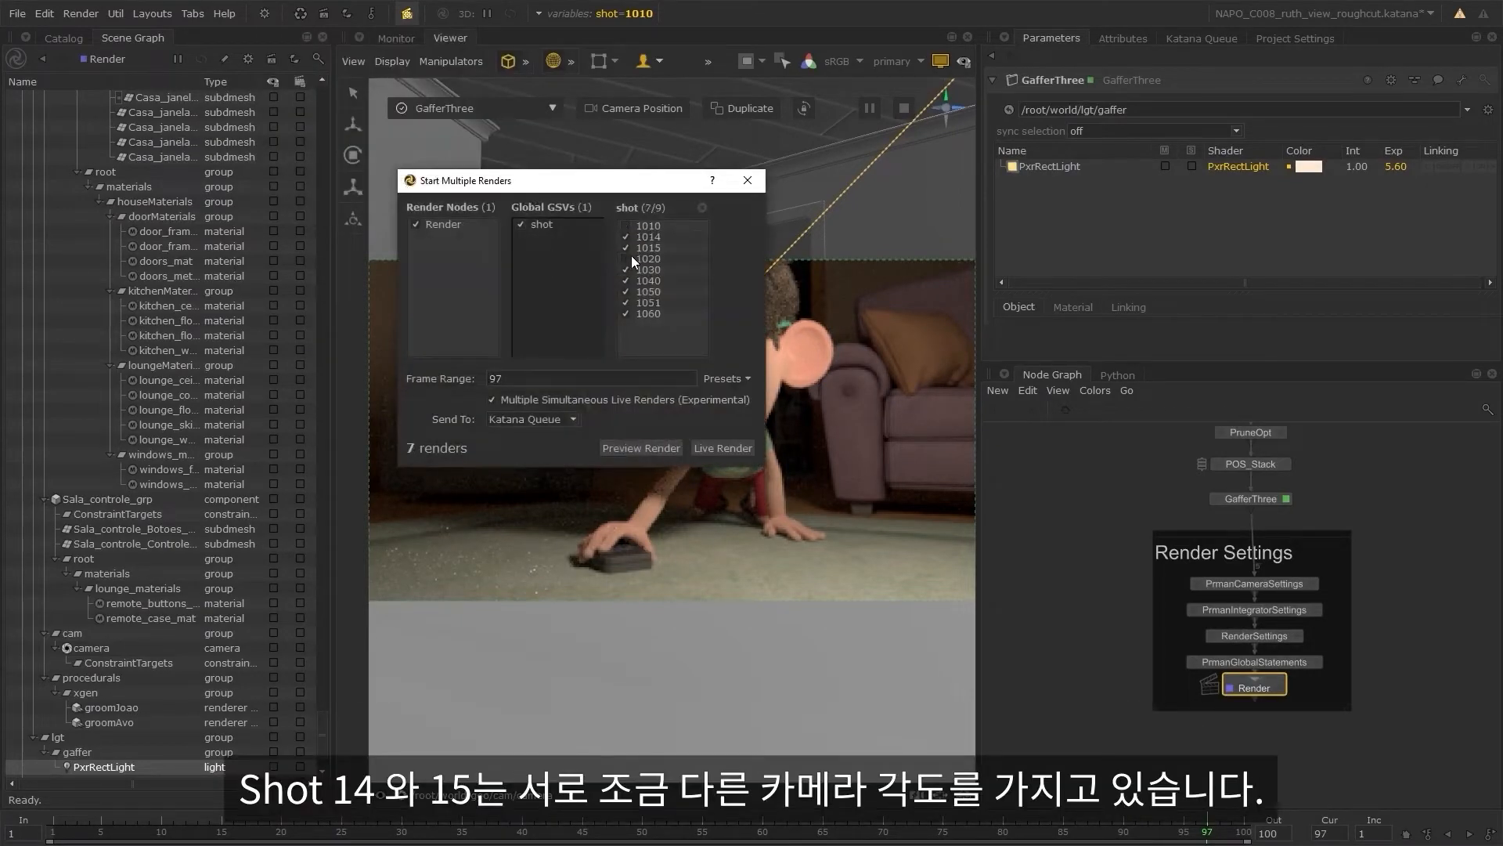
left_click(625, 270)
left_click(625, 280)
left_click(626, 292)
left_click(628, 302)
left_click(723, 448)
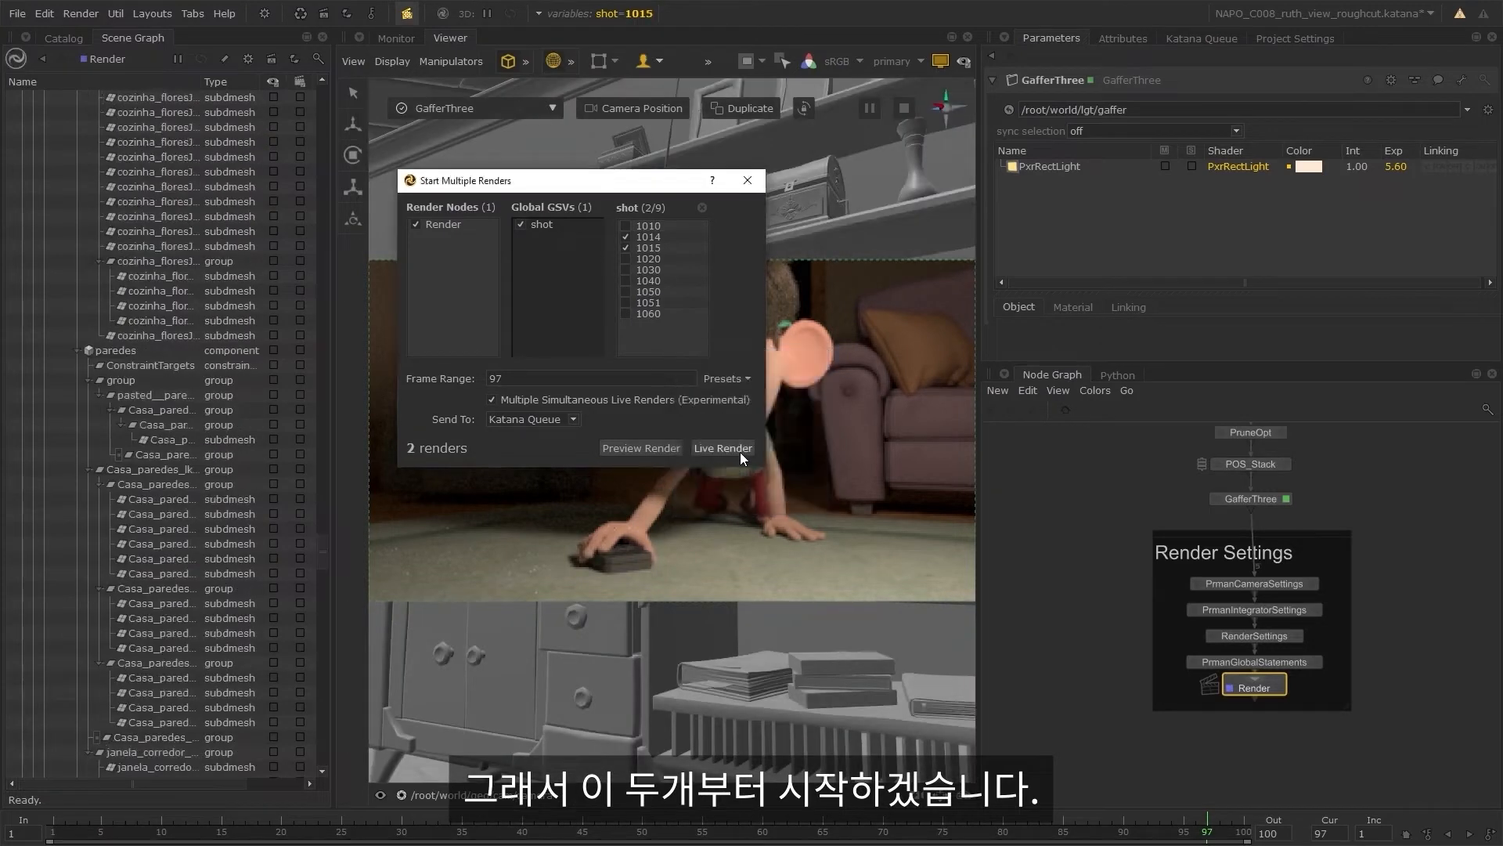
left_click(749, 180)
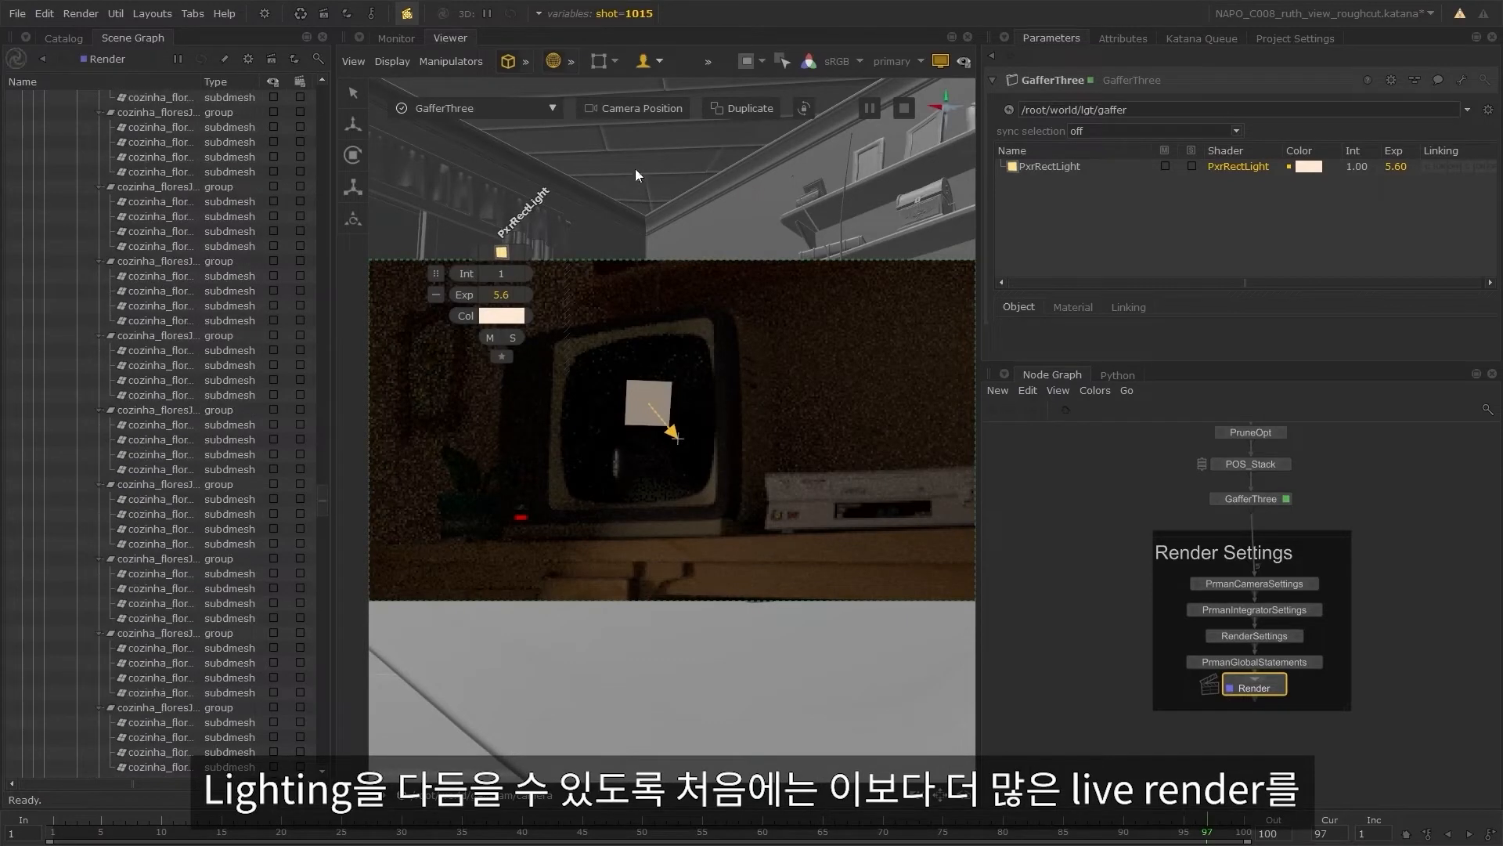
- Dock the Catalog to the left, maximize the viewer beside it, and widen the Catalog and its render thumbnails
left_click(85, 38)
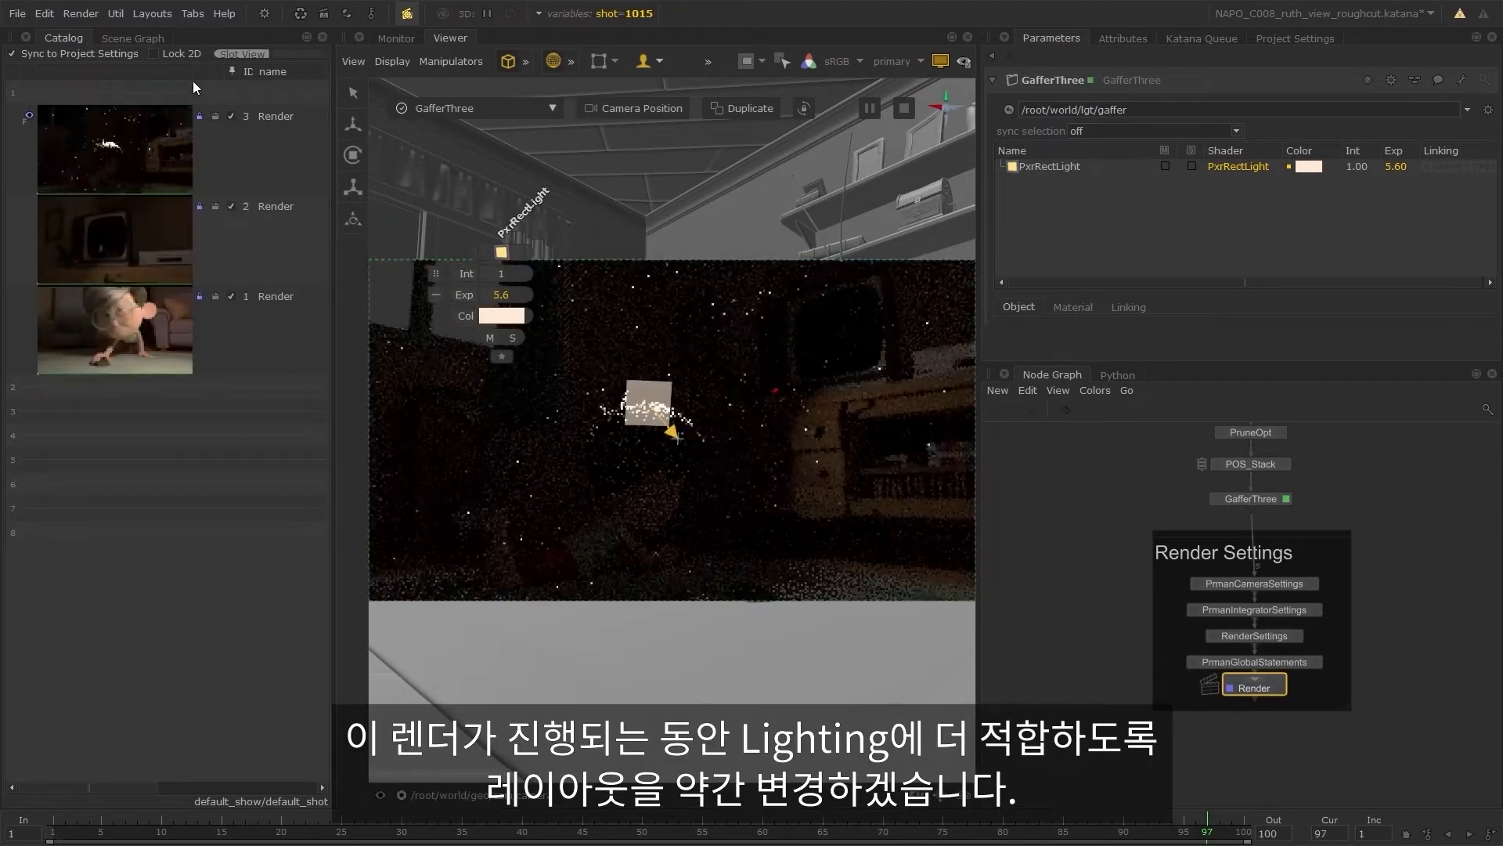
right_click(68, 35)
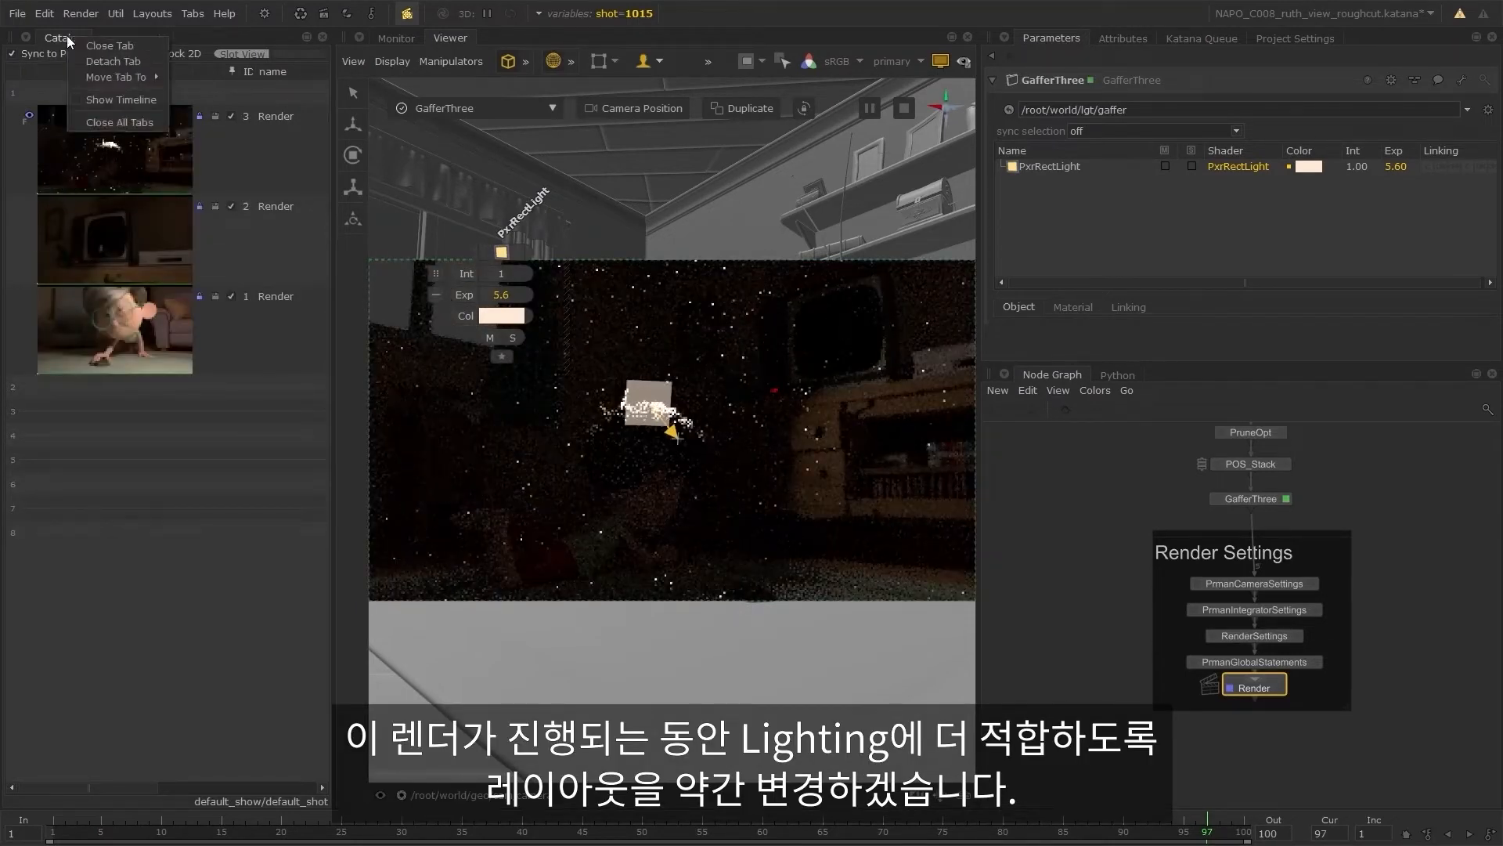
mouse_move(128, 76)
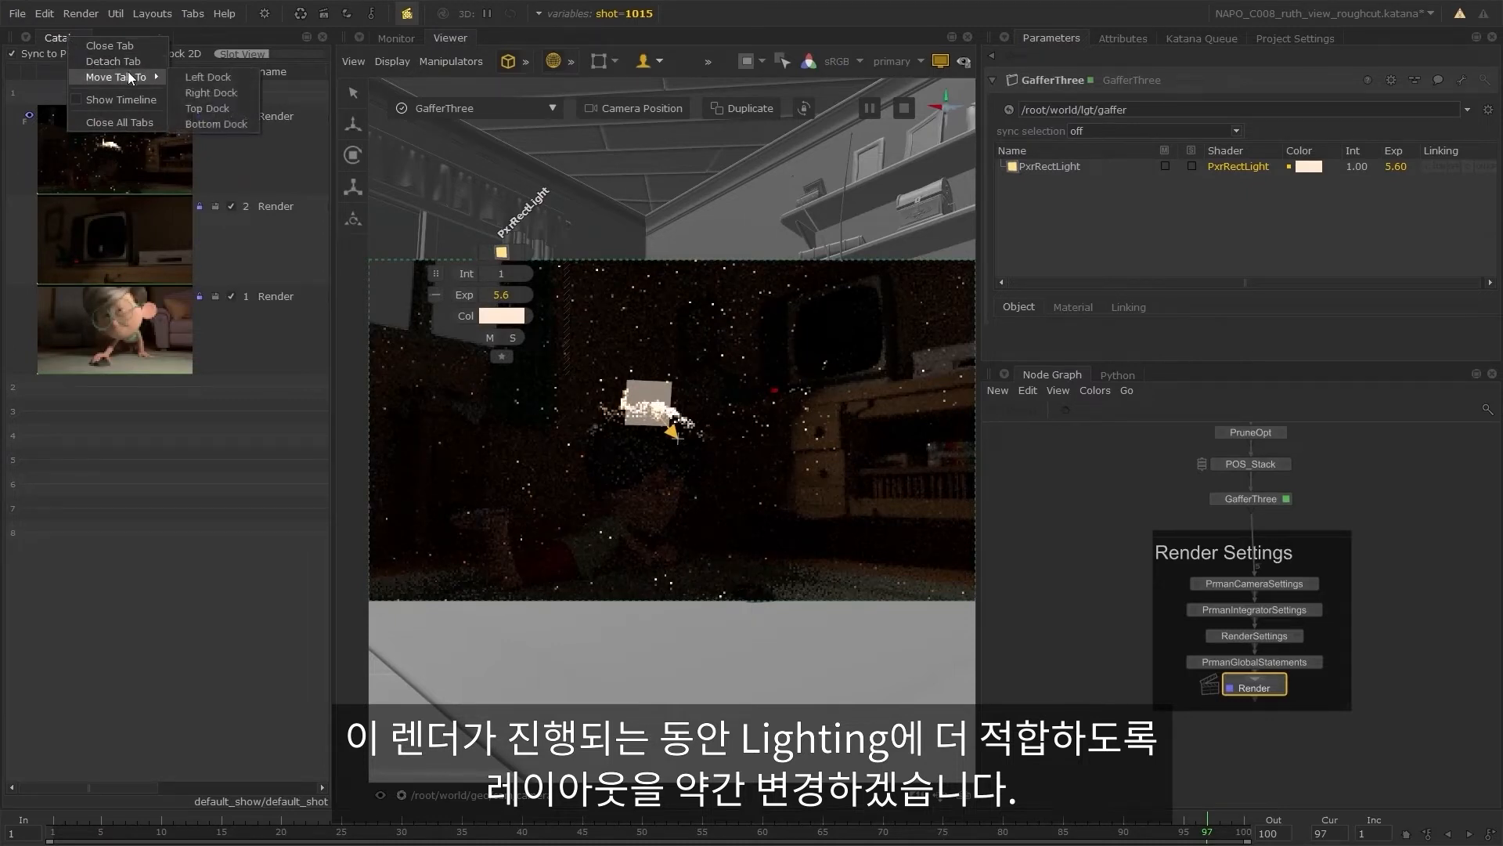
left_click(208, 76)
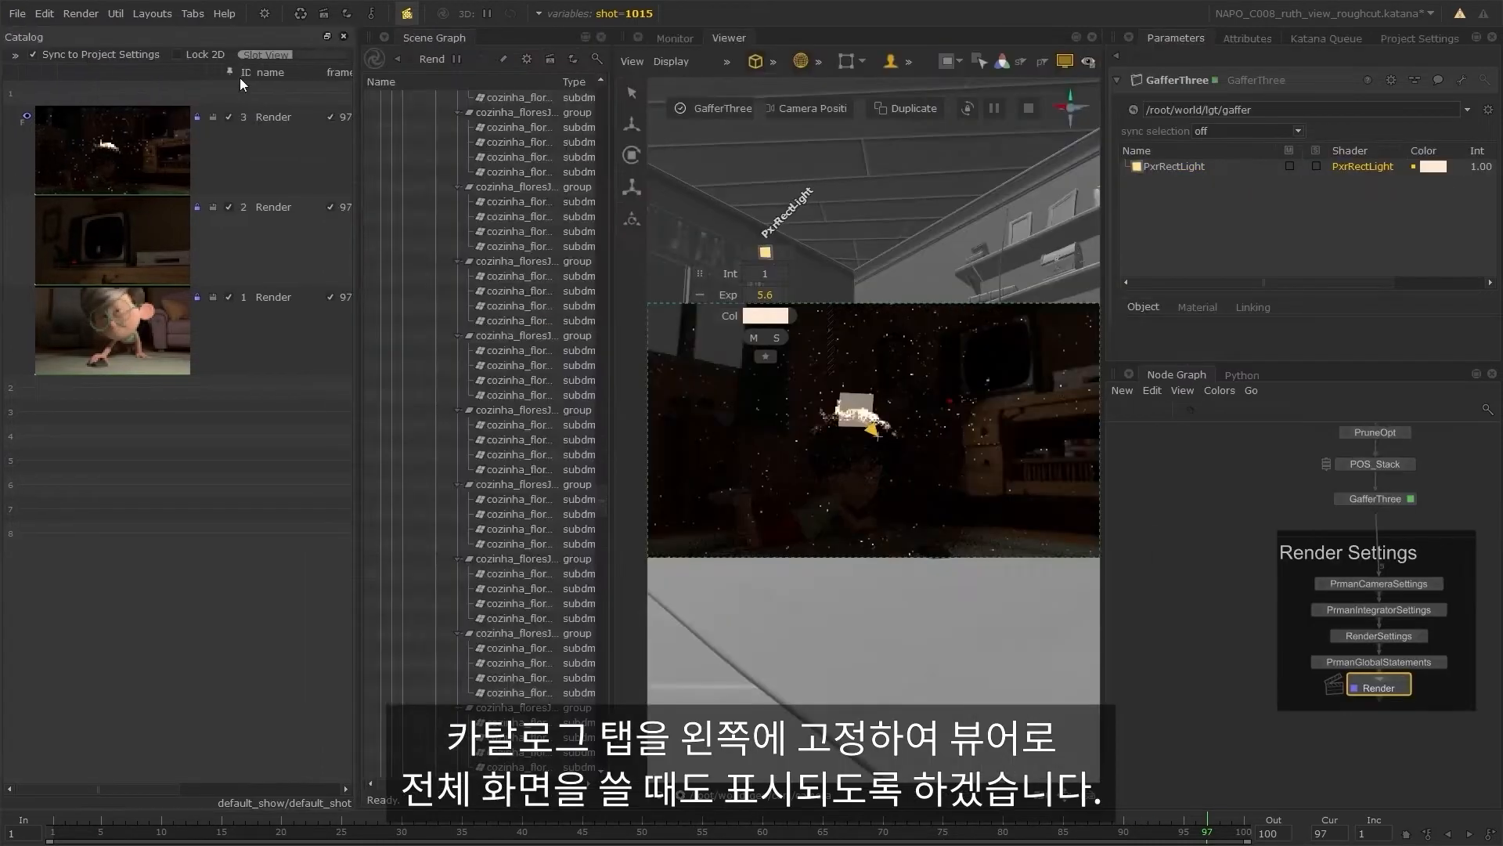
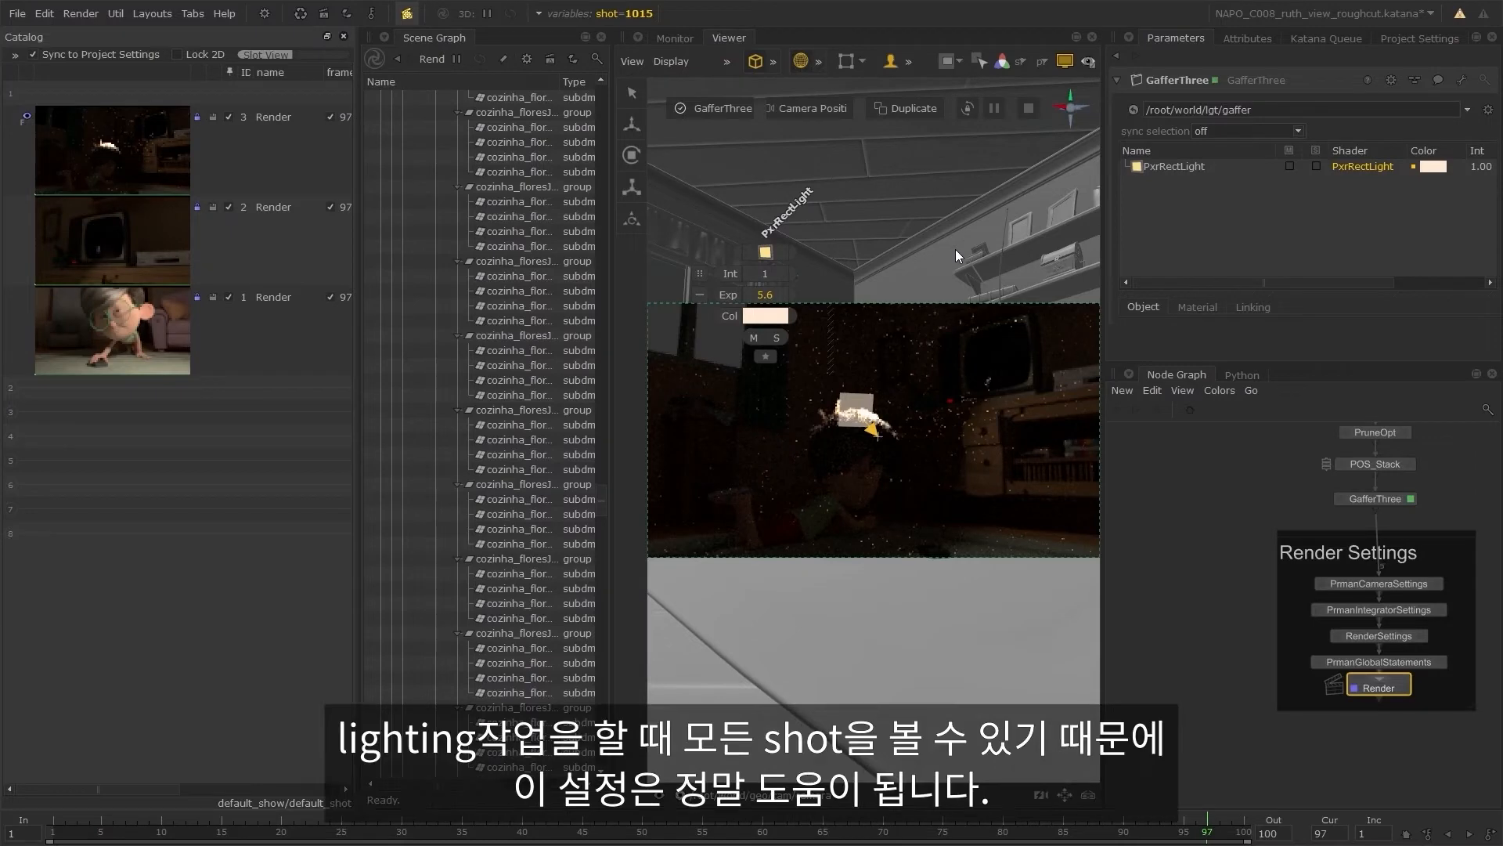
key("space")
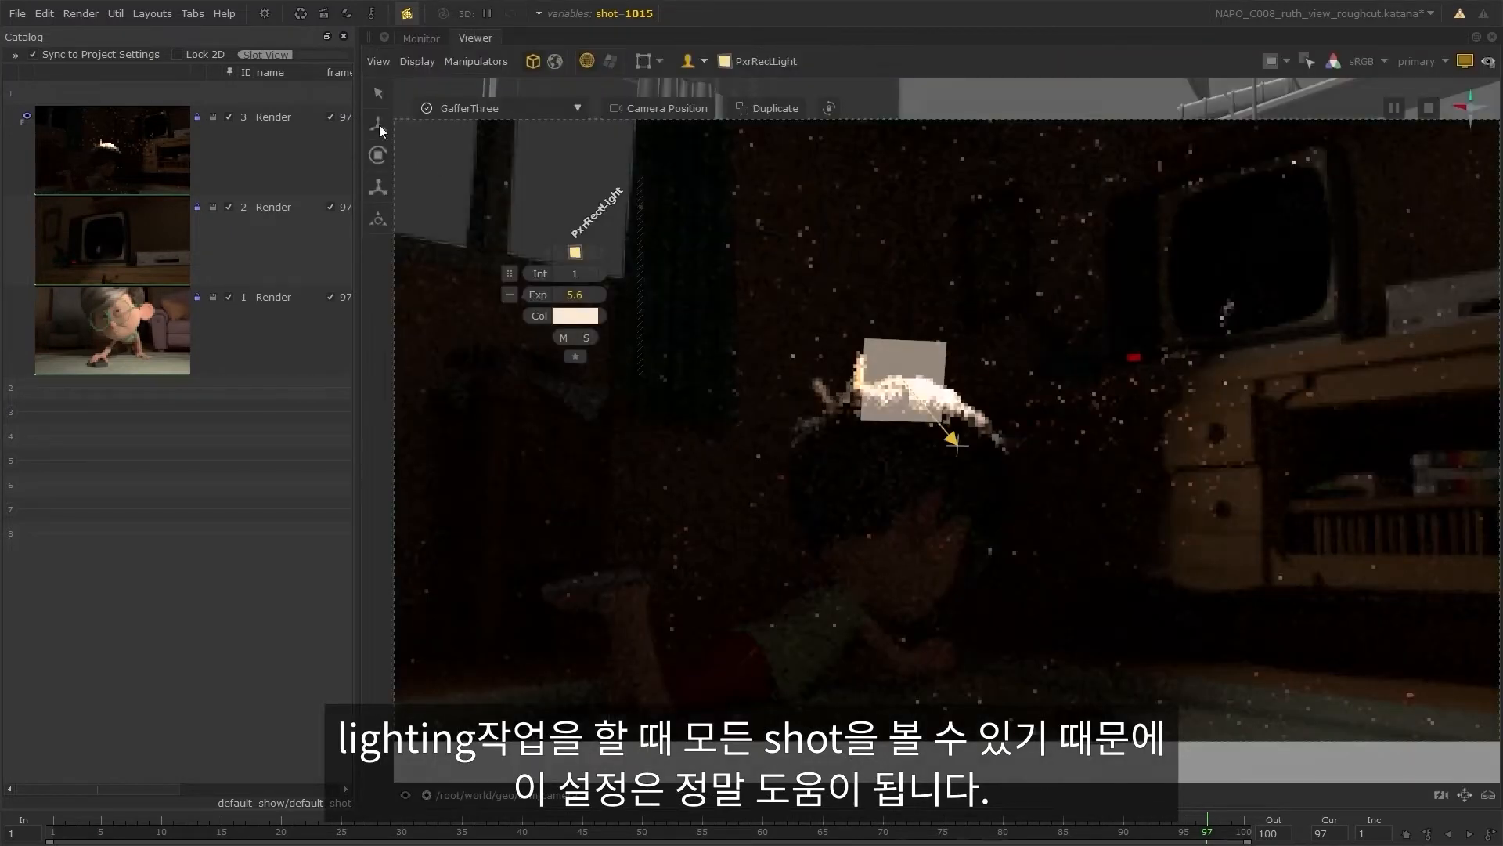
left_click_drag(191, 82, 423, 180)
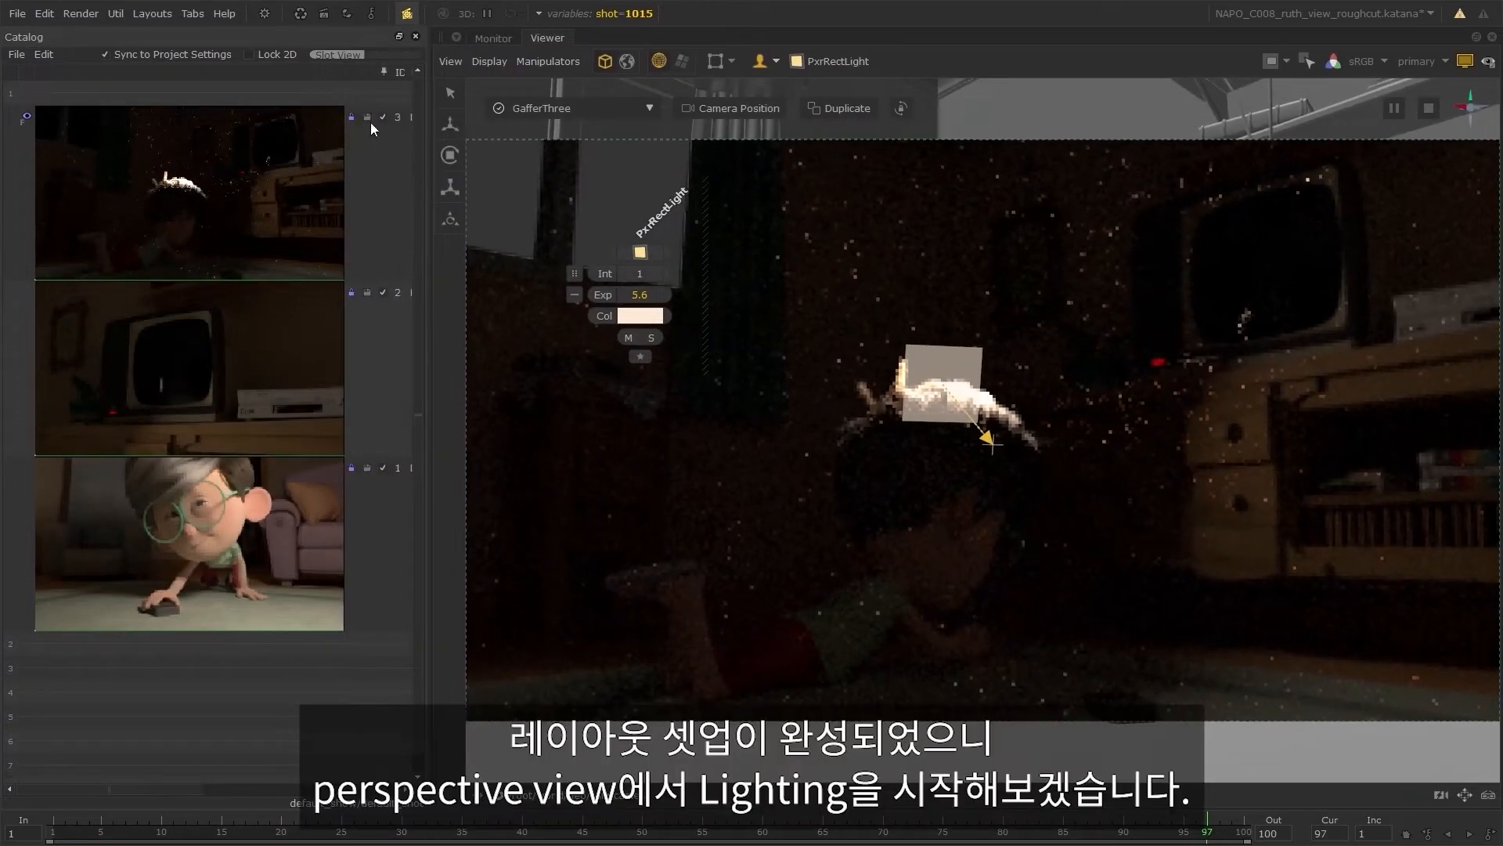
left_click_drag(349, 76, 409, 146)
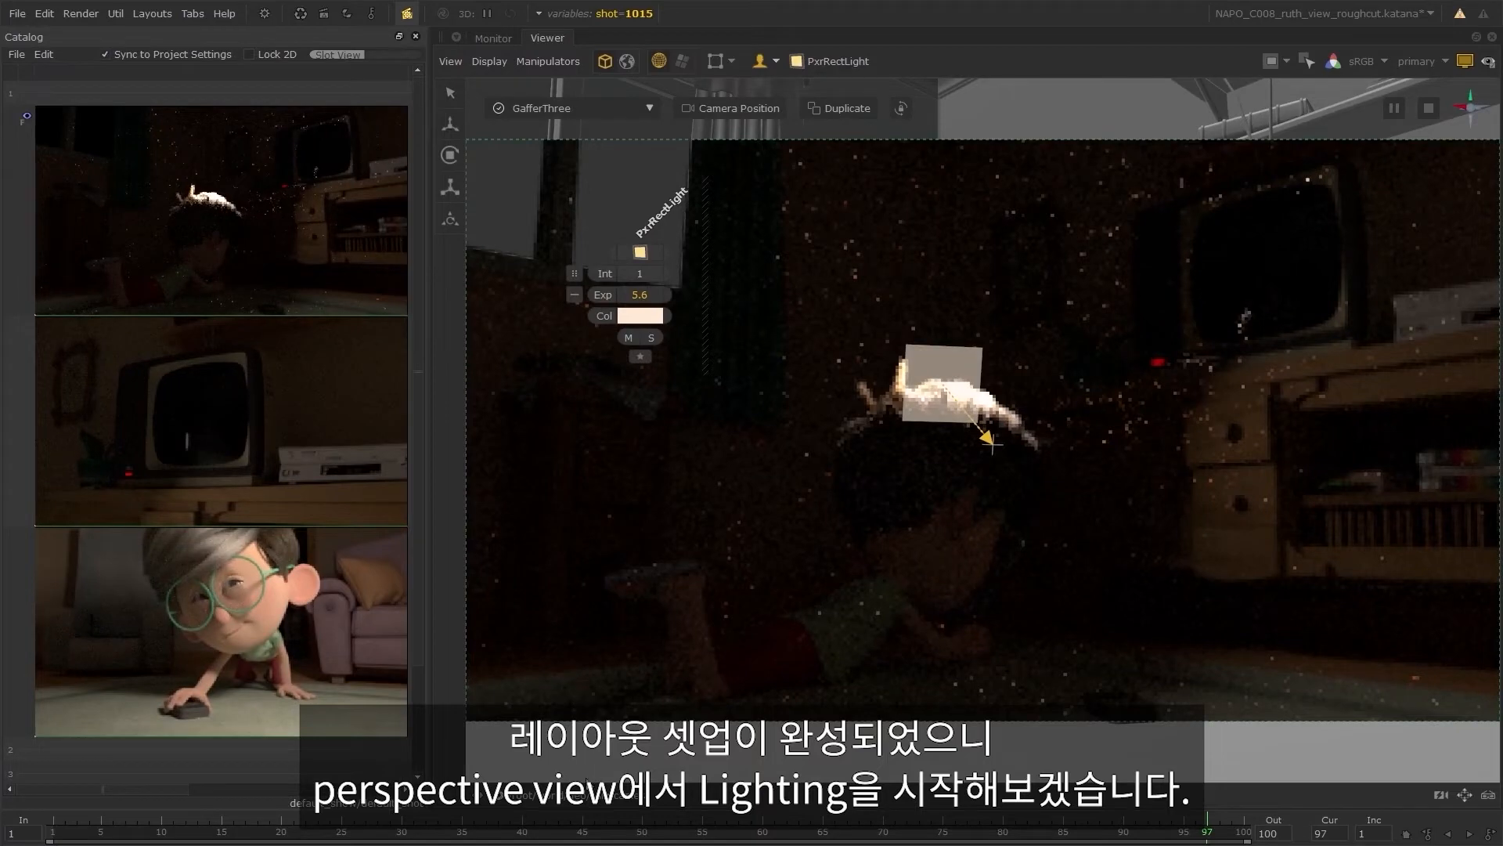
- Switch the viewer to the persp camera and set the global shot variable to 1010
left_click(580, 796)
left_click(553, 710)
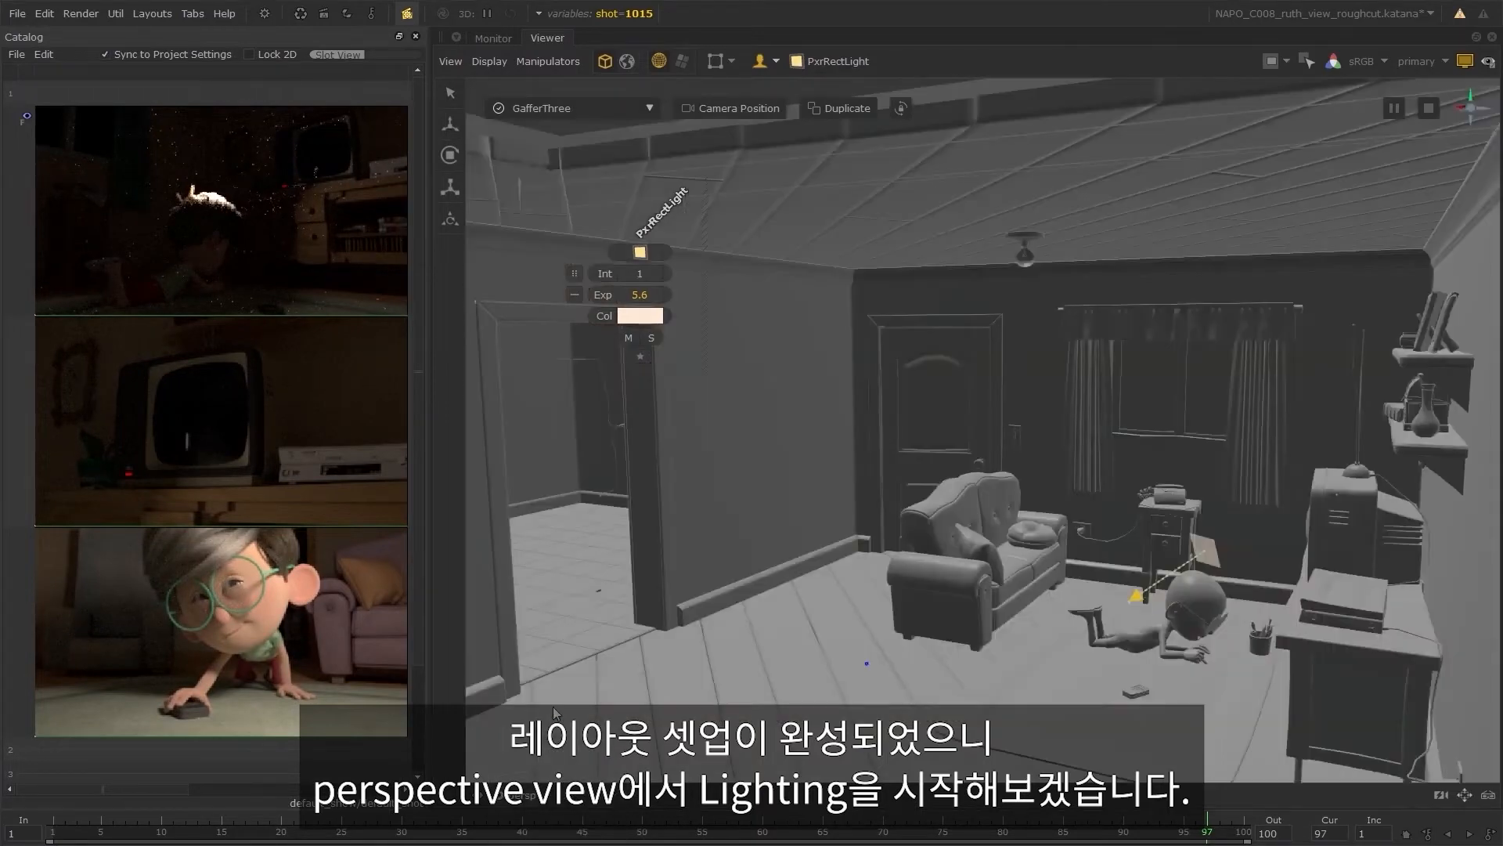
left_click_drag(1111, 523, 1104, 589, "alt")
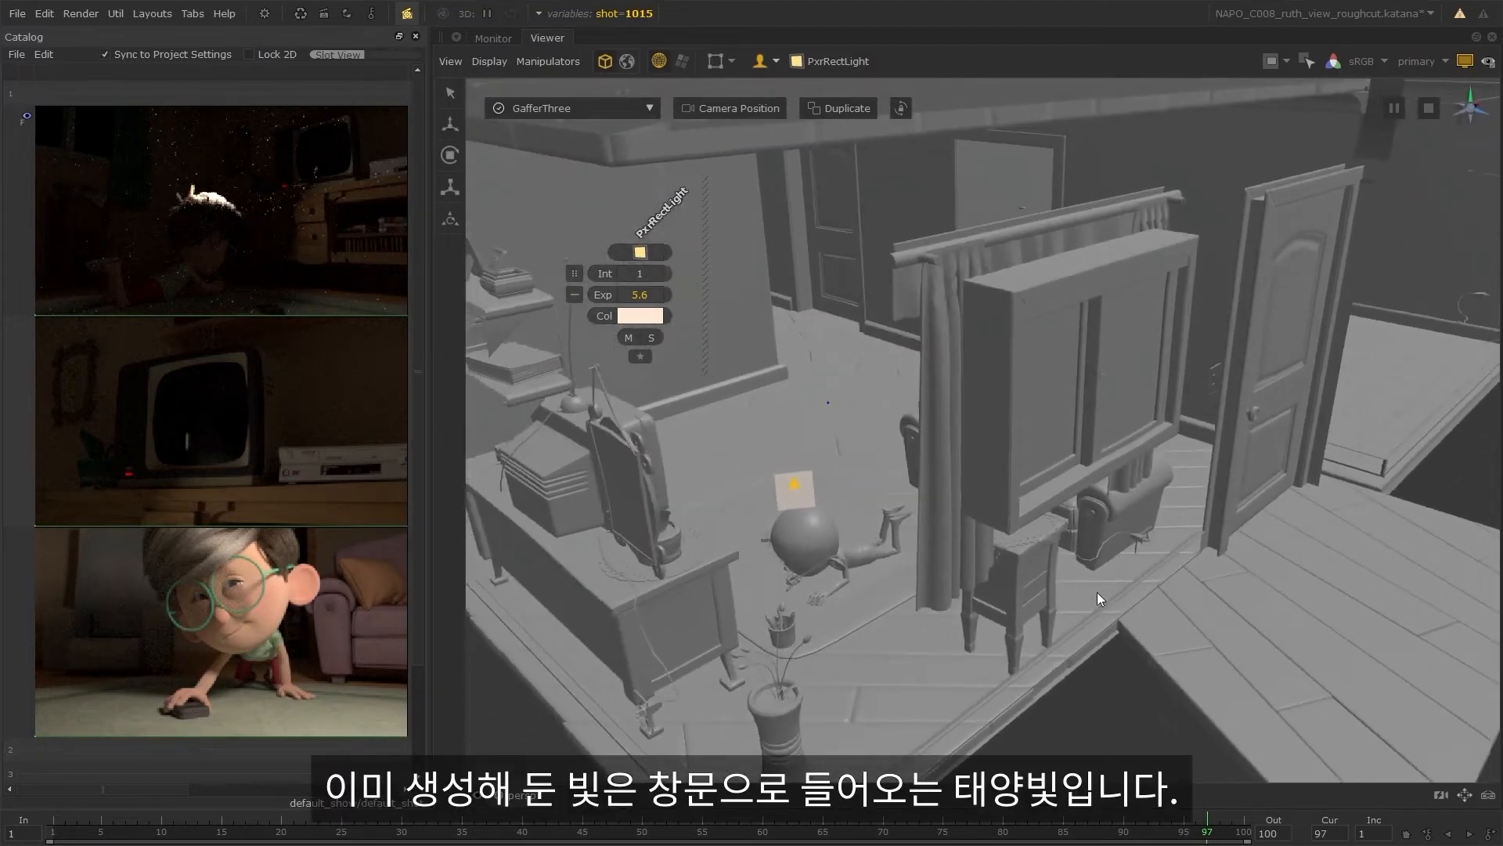
left_click(626, 14)
left_click(740, 76)
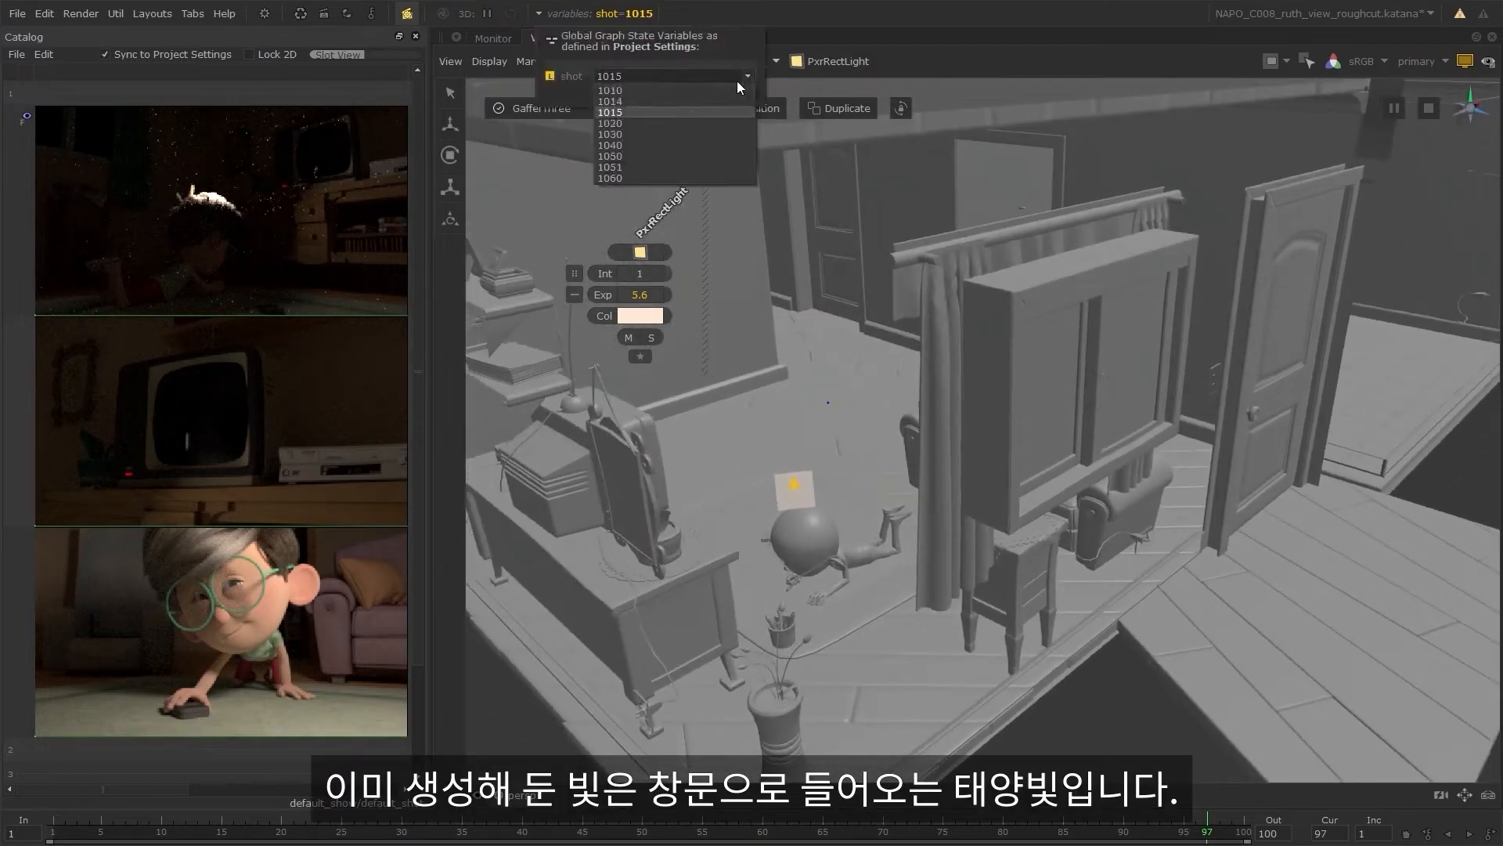
left_click(720, 87)
- Move the rect light back from the character to outside the window and scale it up to about window size
left_click_drag(876, 398, 824, 523, "alt")
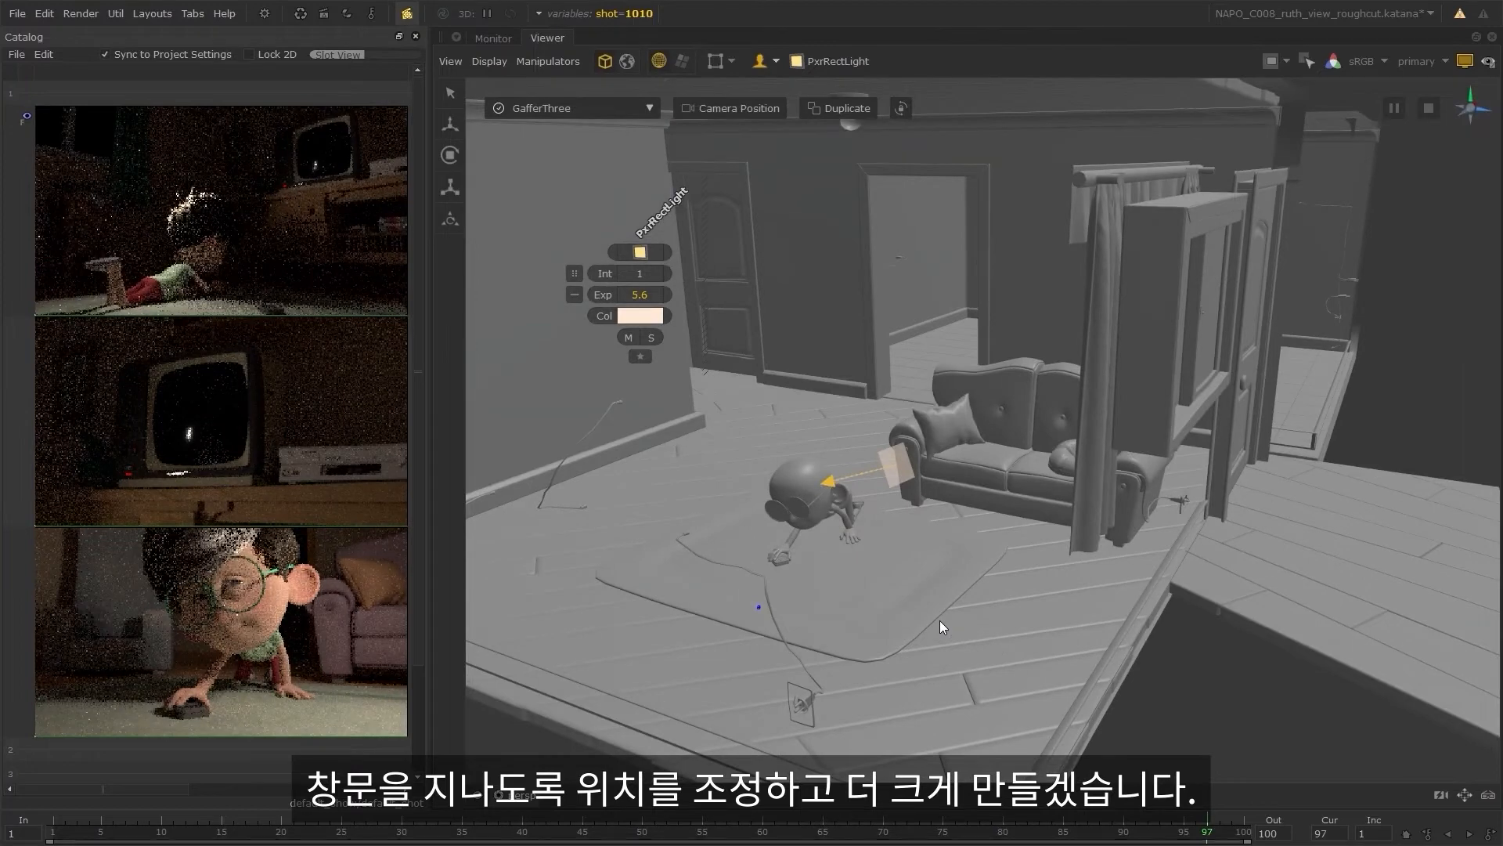
left_click_drag(991, 627, 1190, 609)
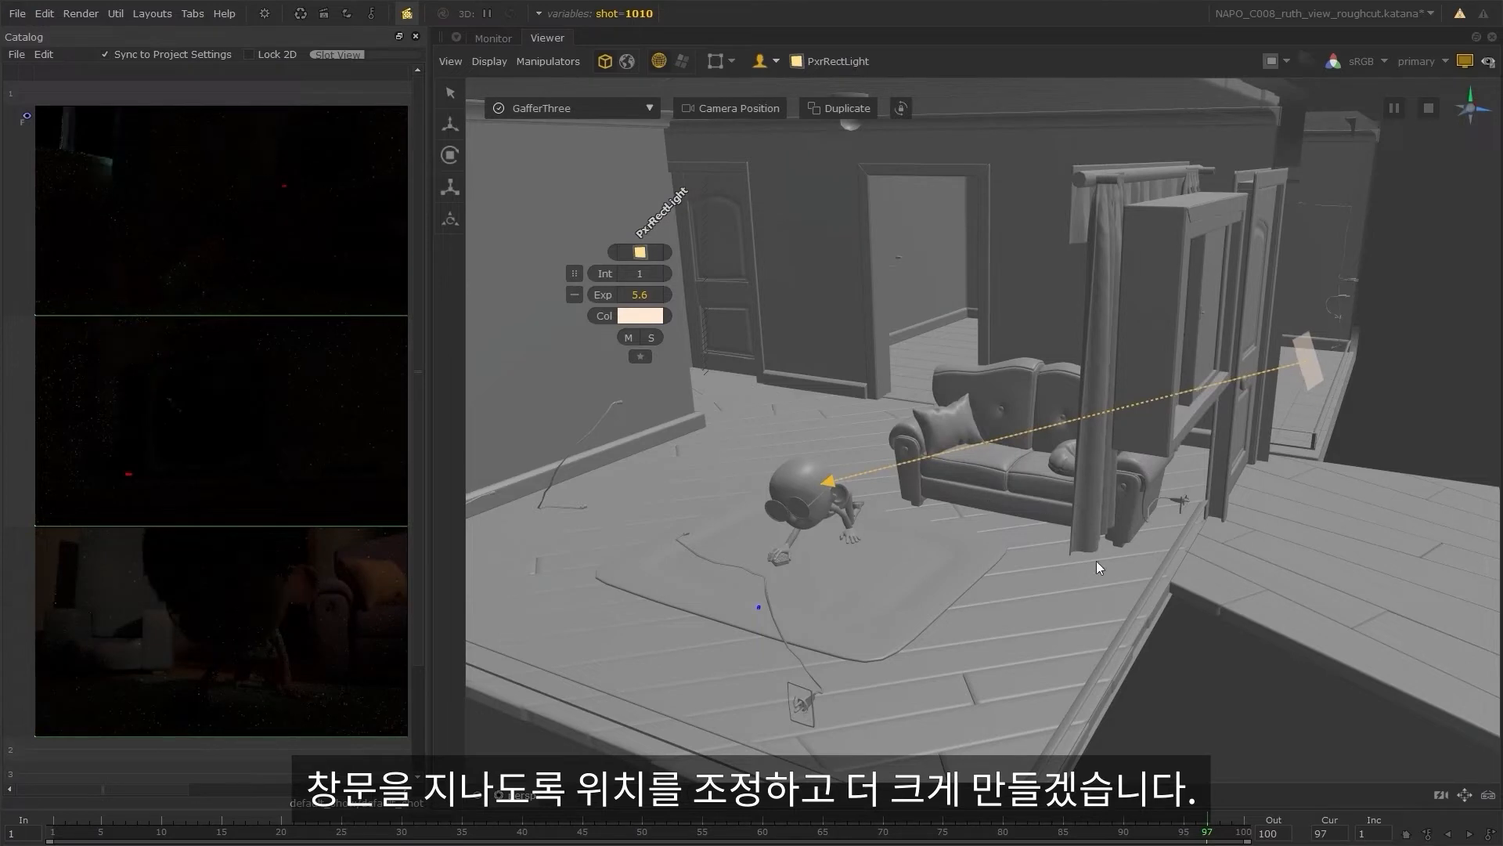
left_click_drag(1107, 631, 1088, 665)
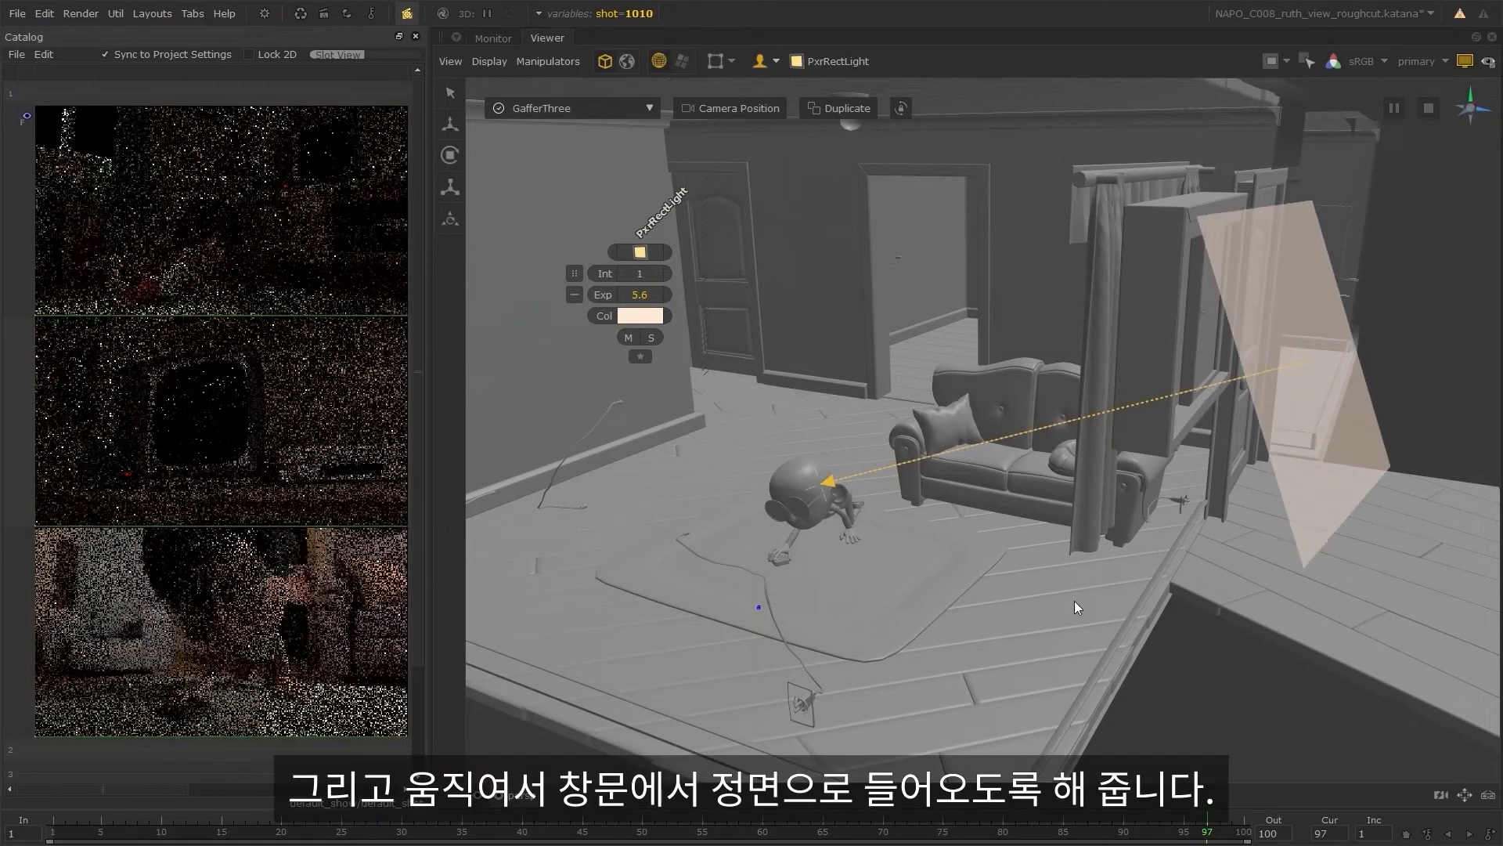
- Swing the enlarged rect light around the character's head so it shines down from above through the window
left_click_drag(1074, 600, 860, 599, "alt")
left_click_drag(769, 355, 782, 352)
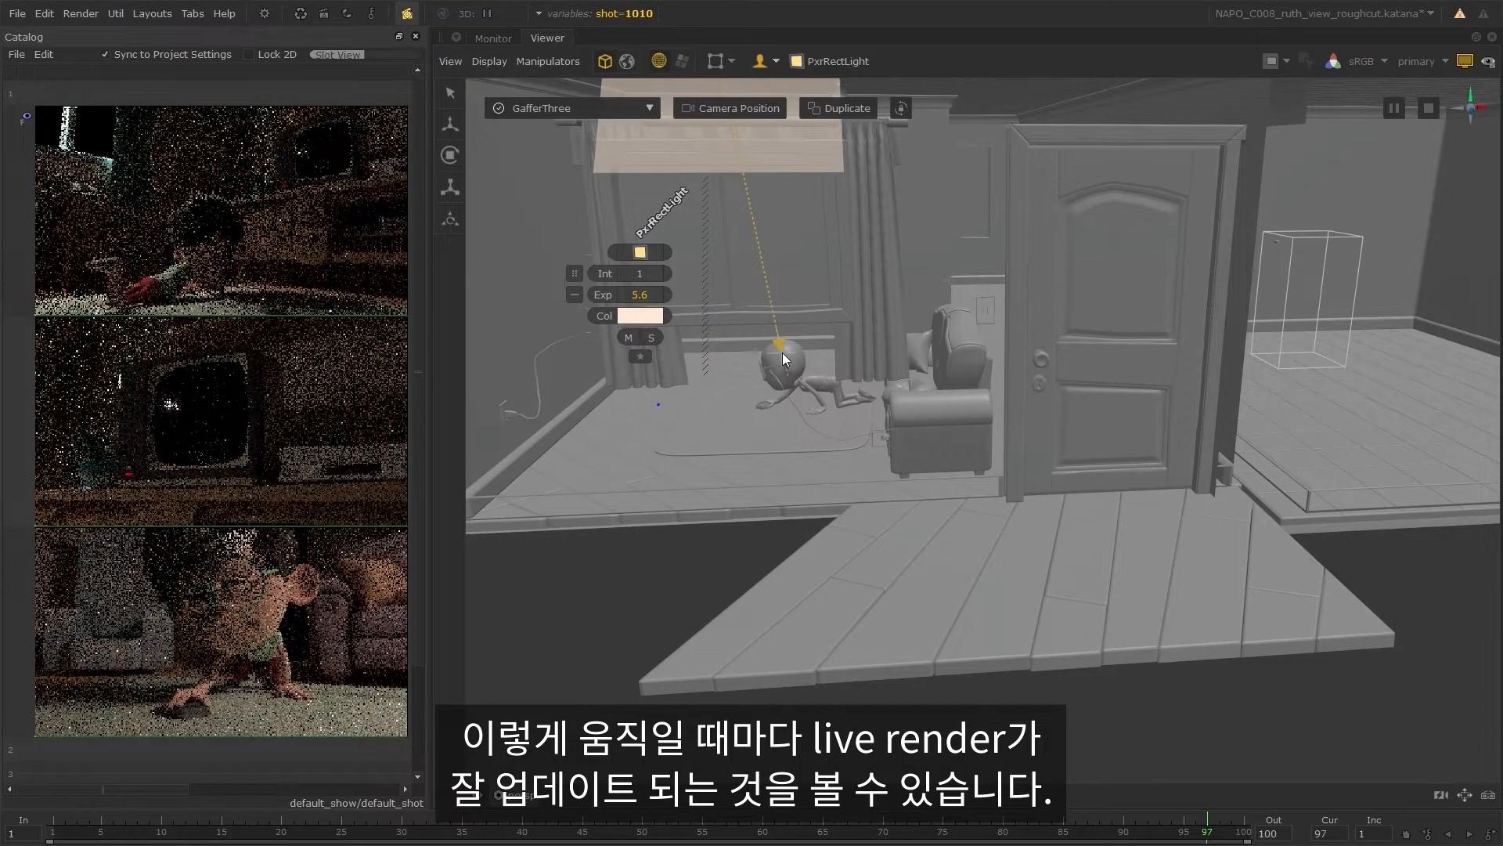
left_click_drag(782, 352, 782, 355)
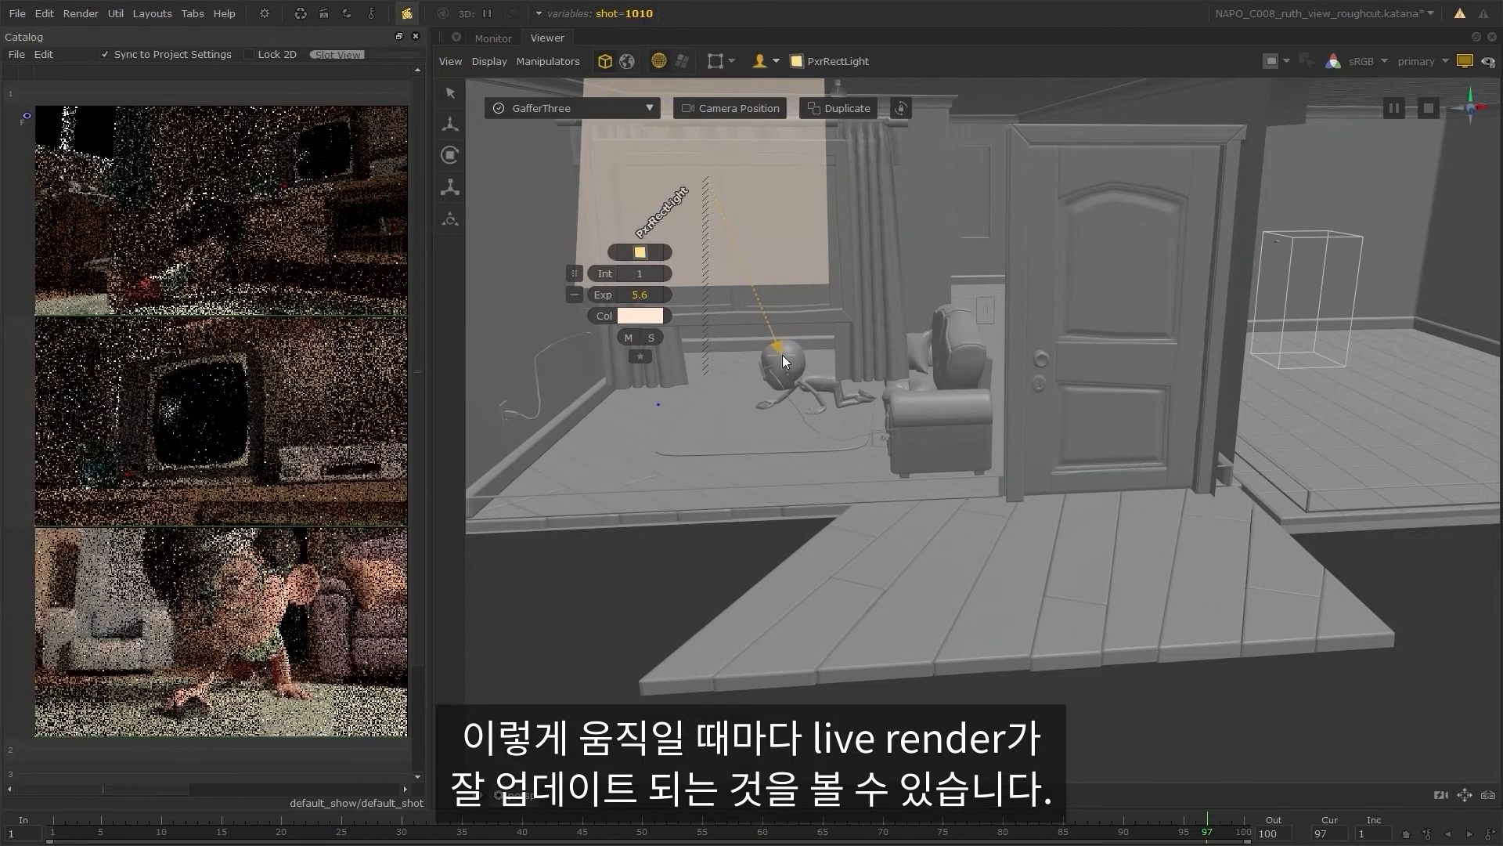
left_click(782, 357)
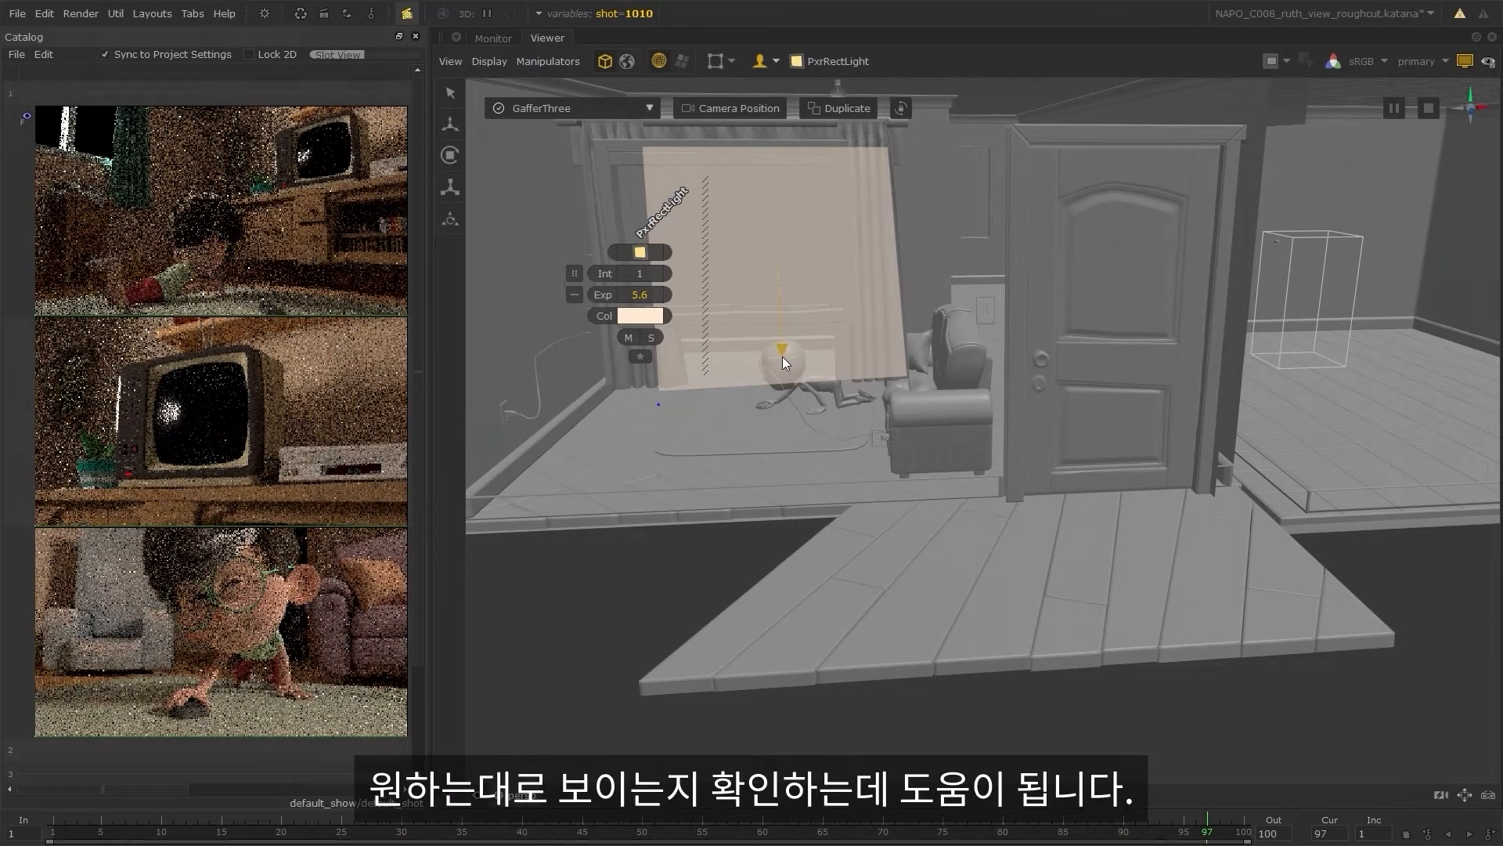
key("ctrl+z")
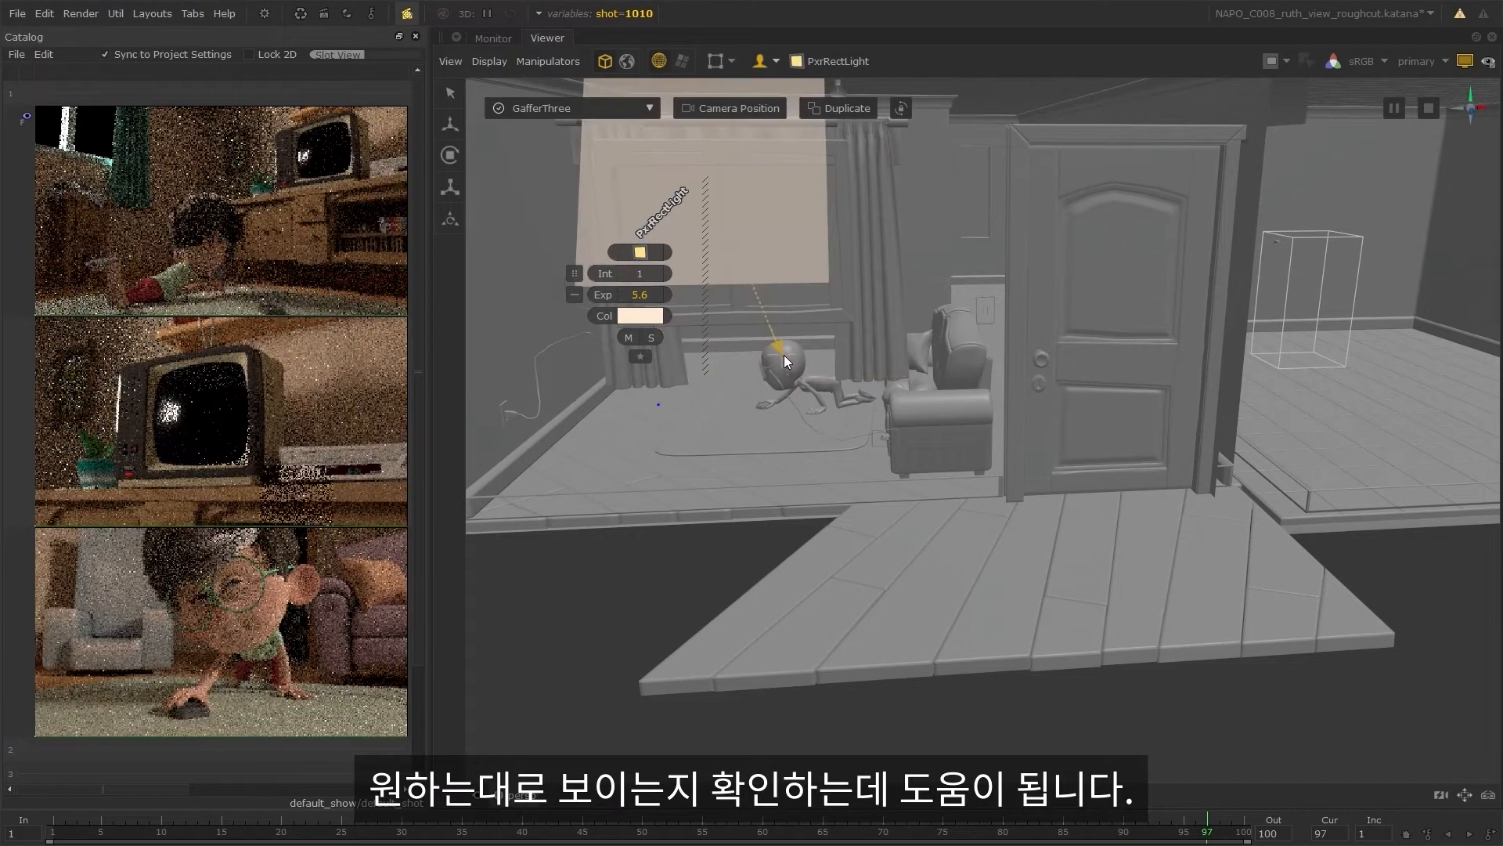
key("ctrl+shift+z")
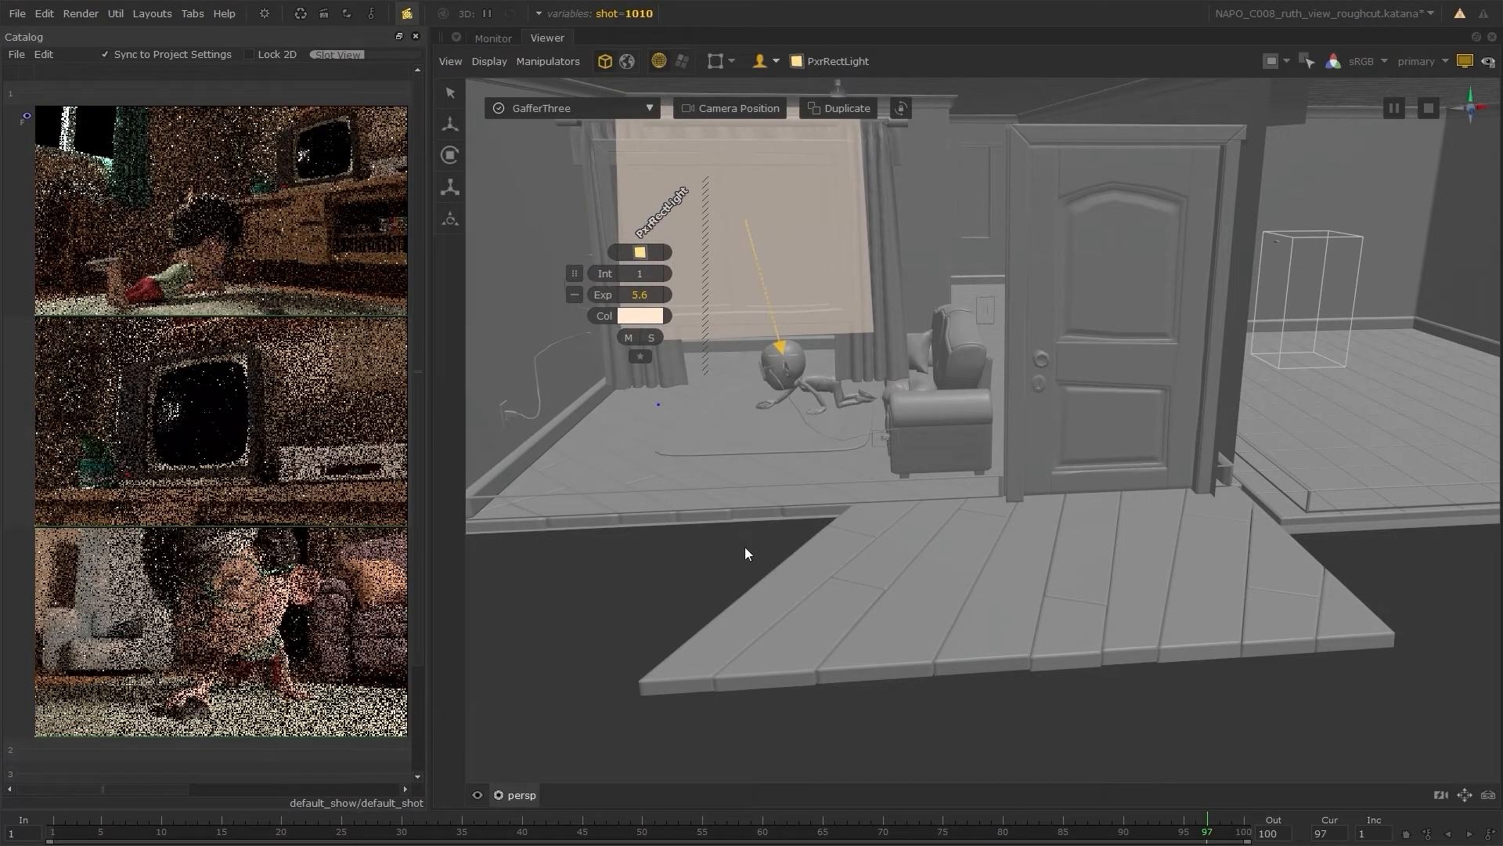
left_click_drag(745, 554, 869, 556, "alt")
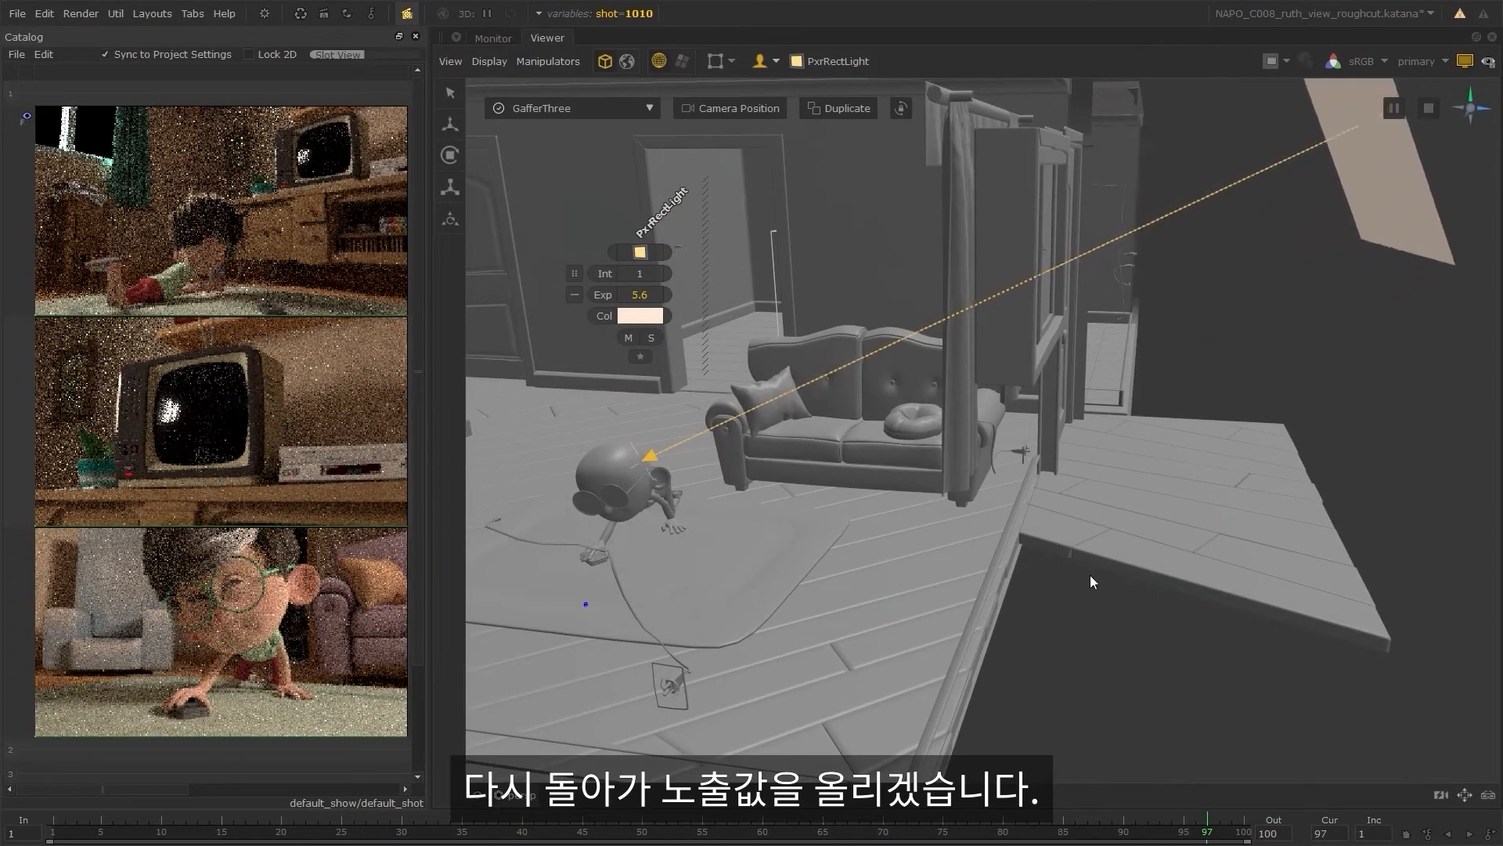
- Pull the rect light slightly farther outside the window and raise its exposure to 7.1
left_click_drag(1090, 576, 1075, 552)
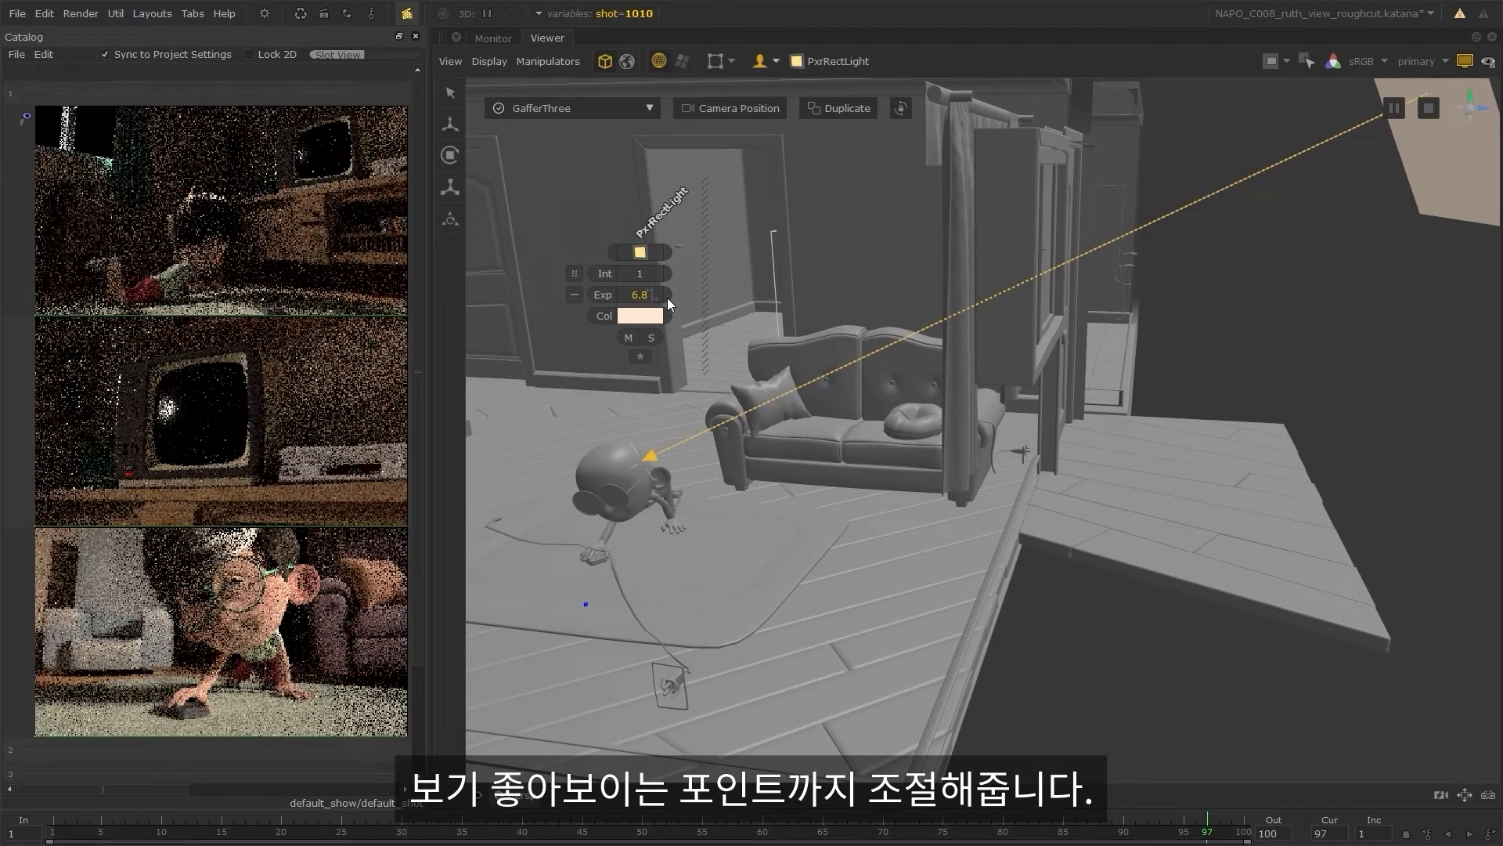
scroll(667, 300, "up", 1)
scroll(667, 298, "up", 2)
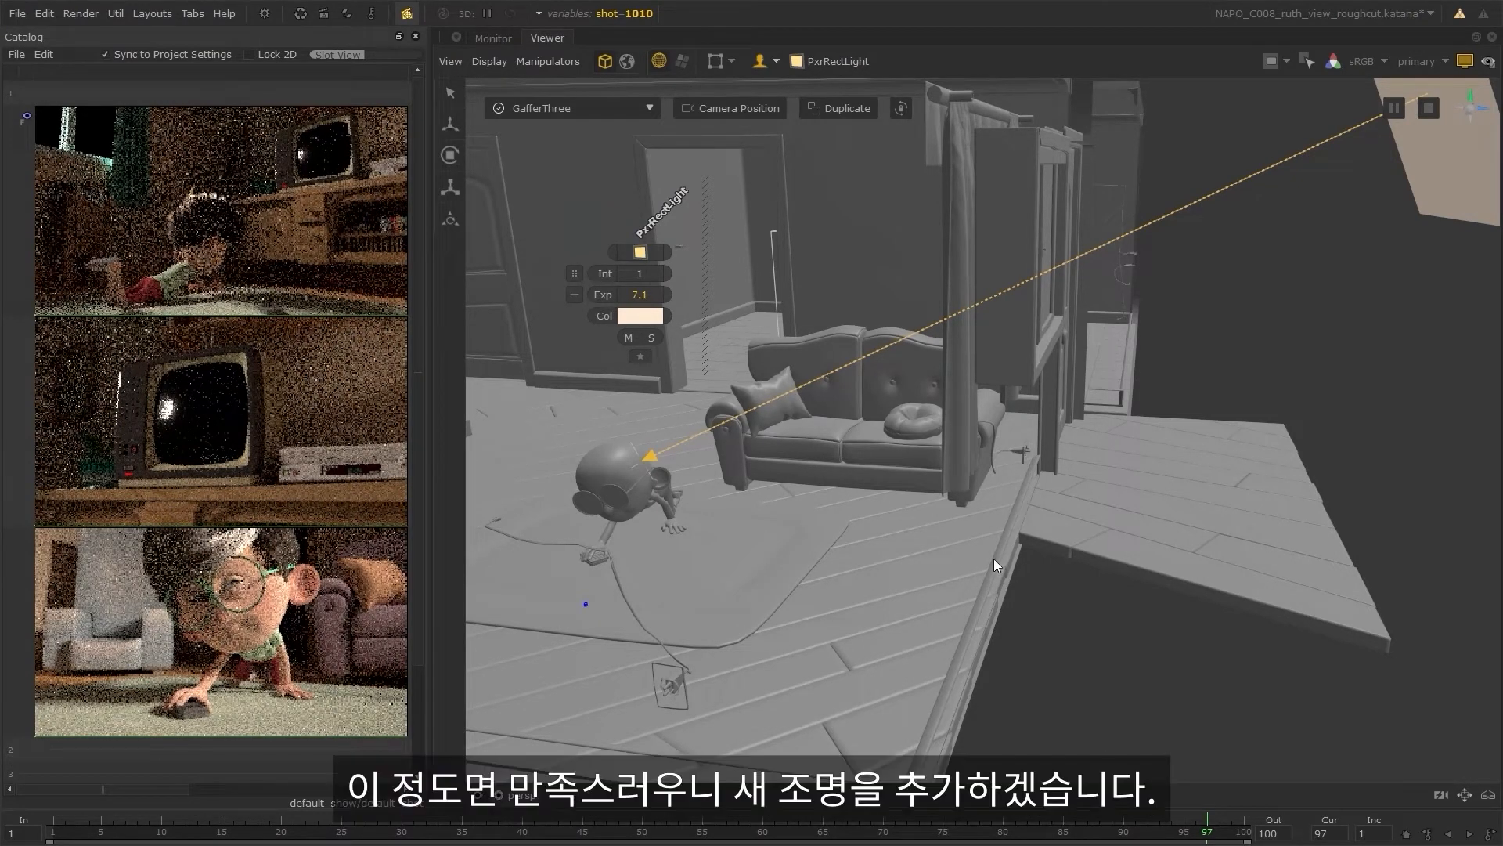
- Place a second rect light on the character's head, pull it away from the surface and enlarge it
left_click_drag(992, 561, 861, 529, "alt")
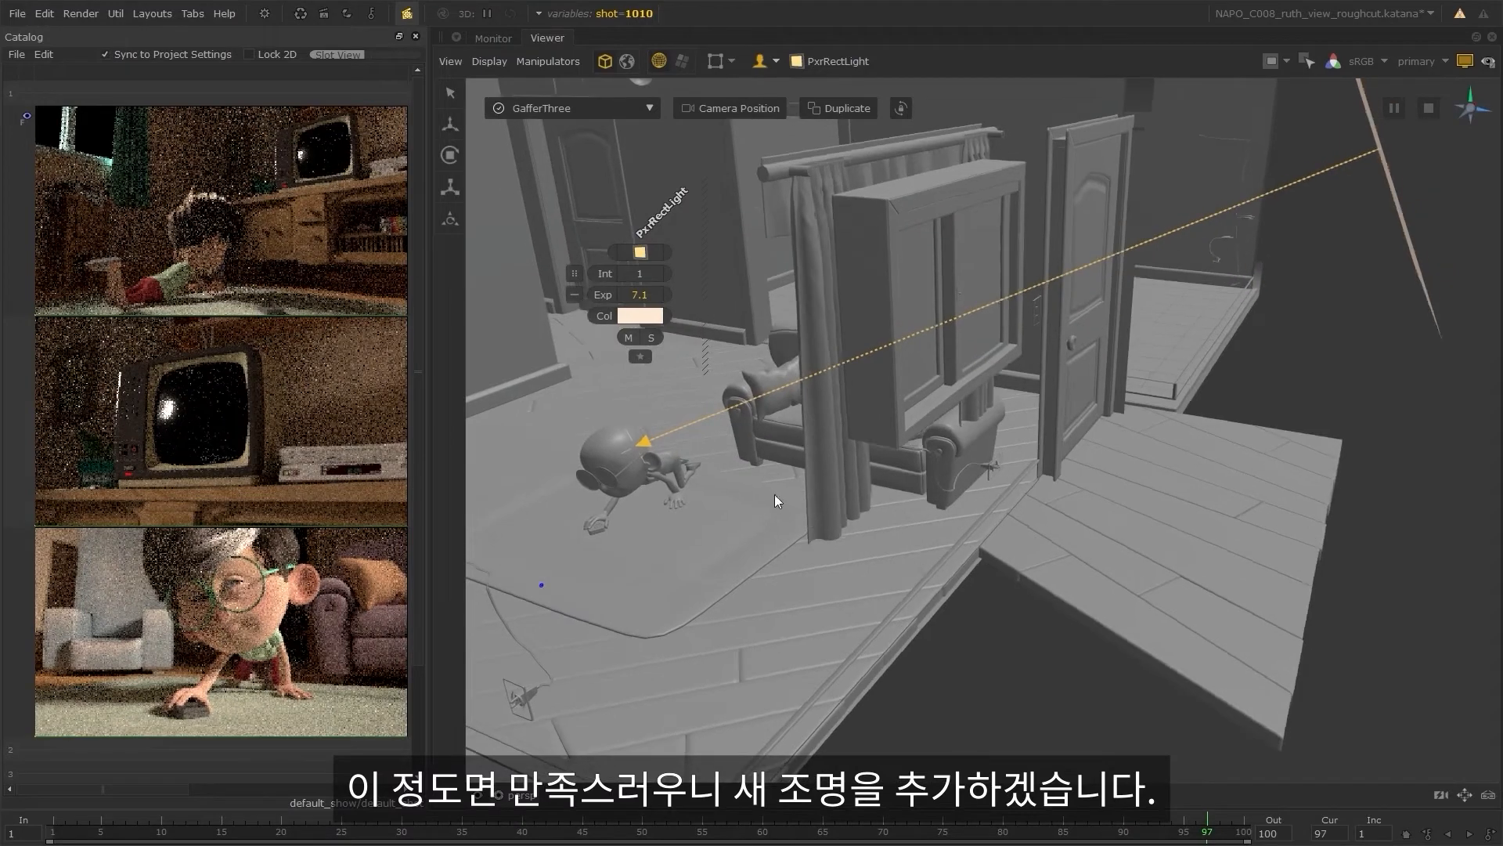
left_click(617, 449)
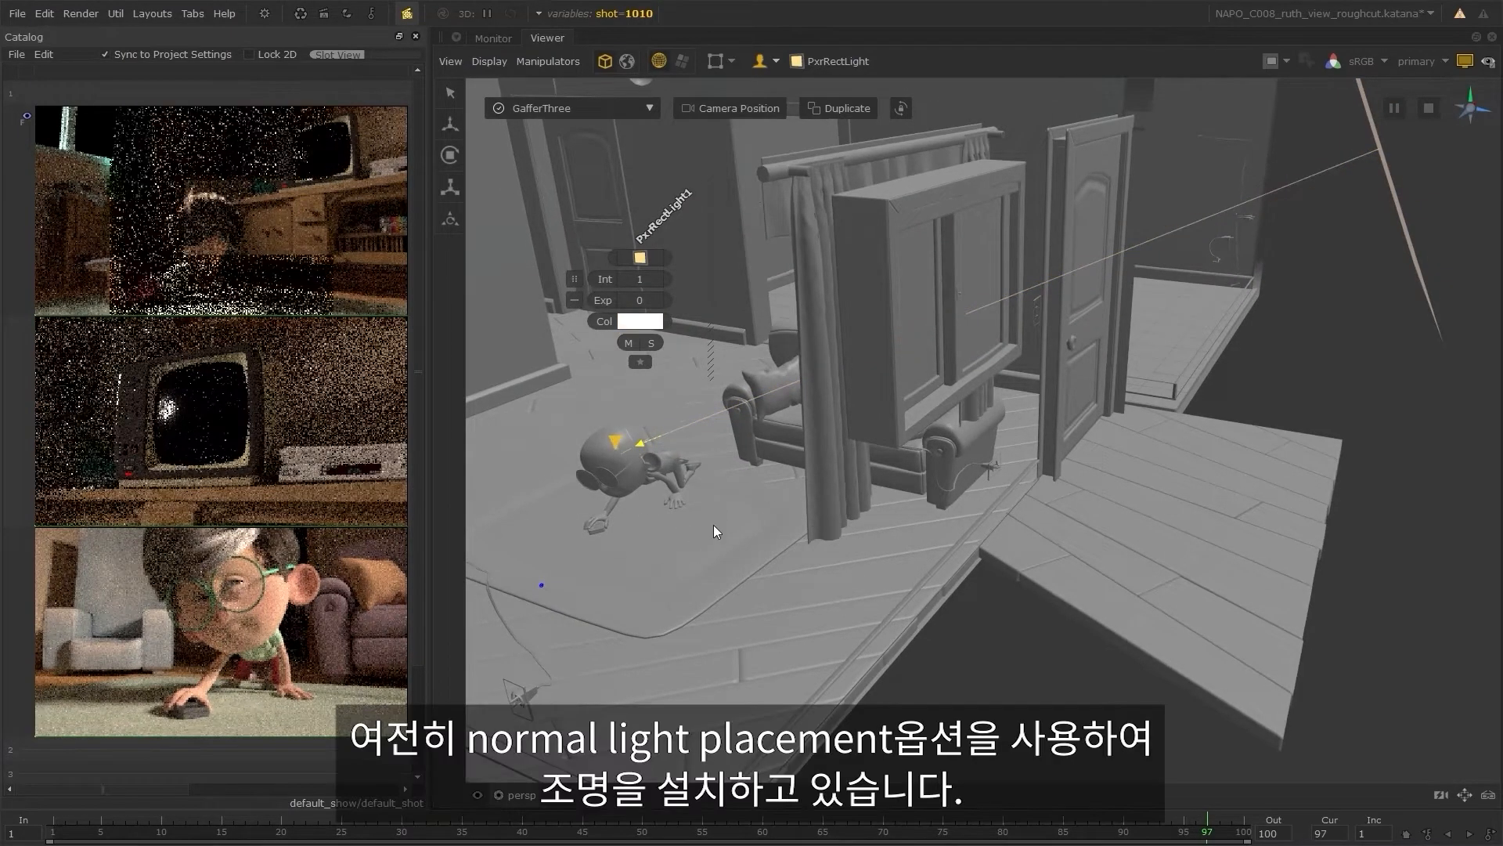
left_click_drag(642, 538, 768, 548)
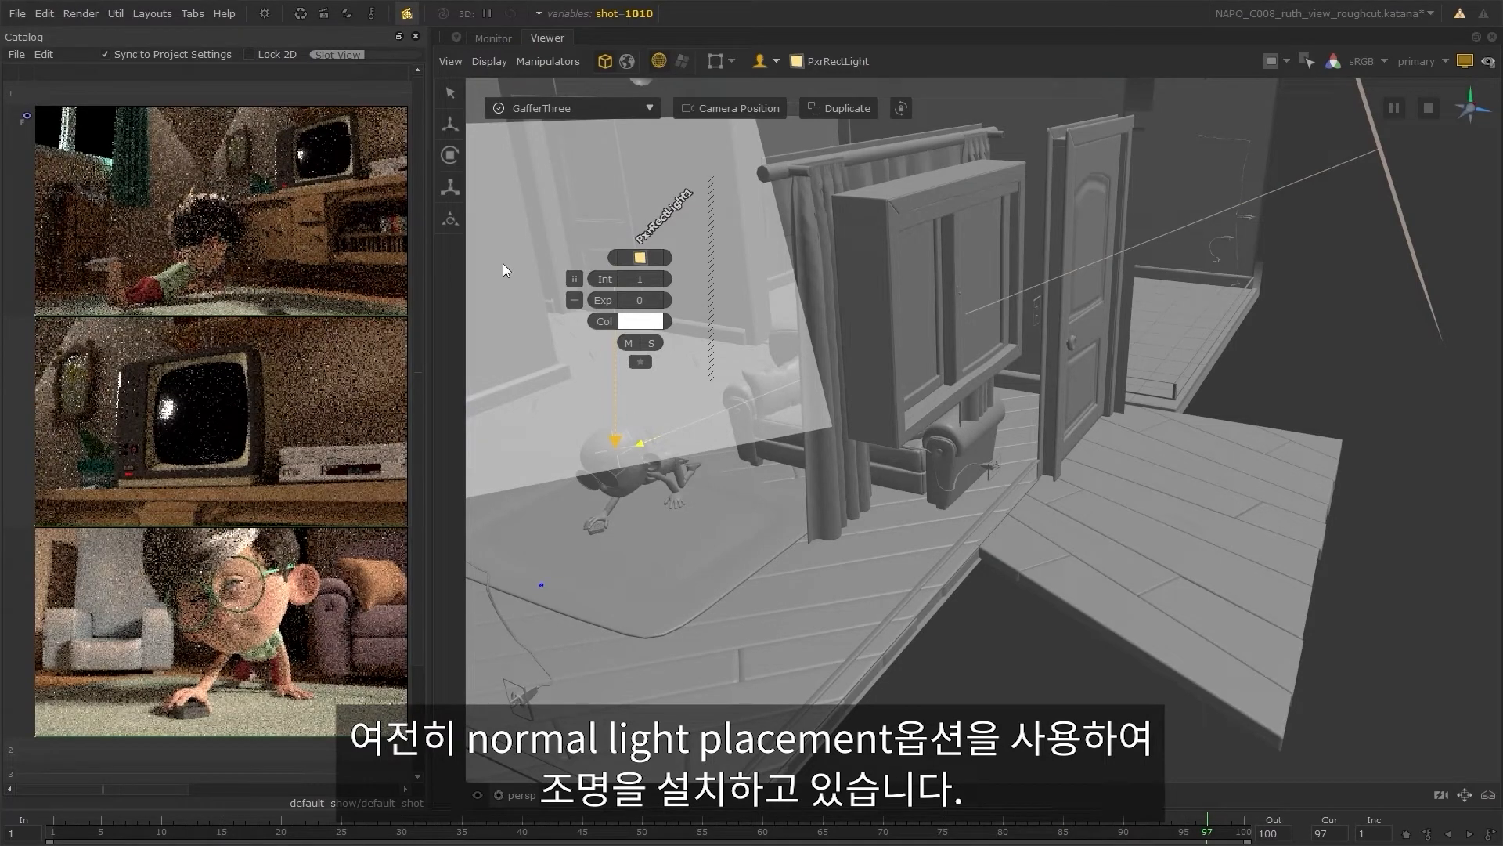
- Reposition the new rect light outside the window from a top view, aimed horizontally into the room, and return to the persp camera
left_click_drag(748, 510, 673, 517, "alt")
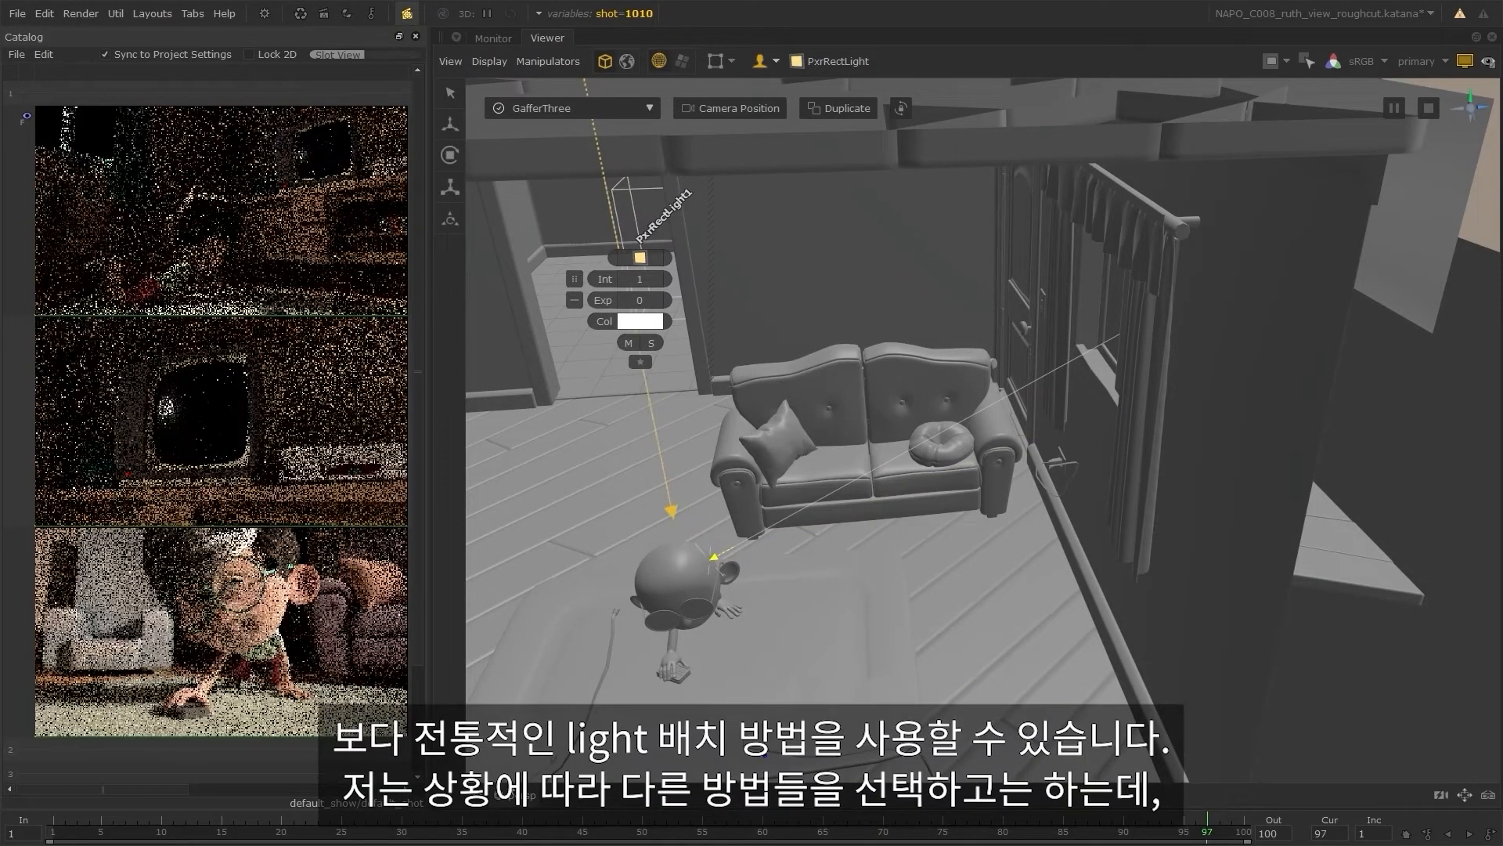
left_click(521, 796)
left_click(617, 780)
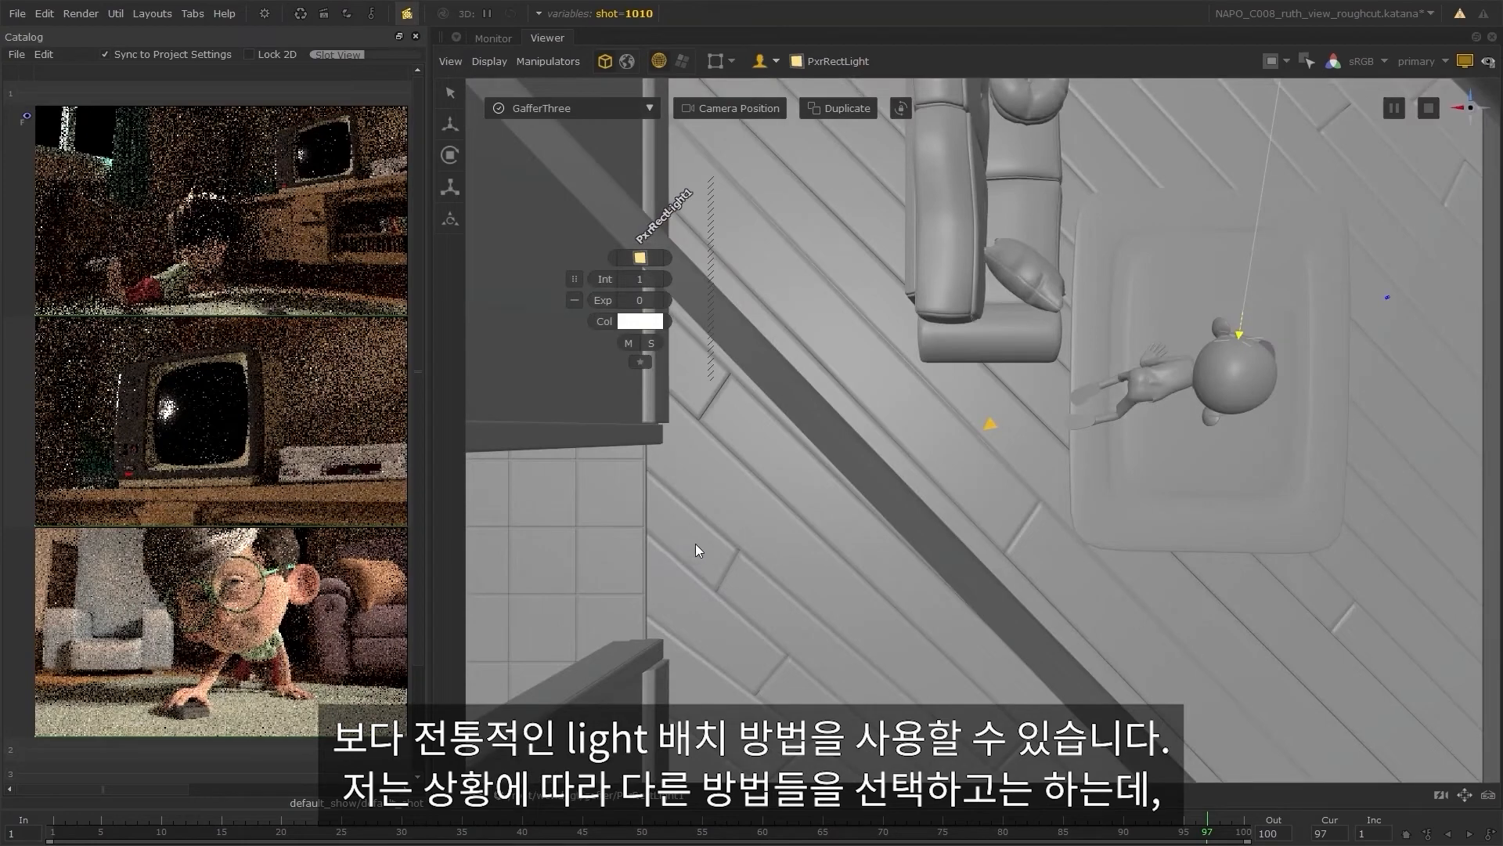
left_click_drag(696, 545, 1058, 517, "alt")
left_click(531, 794)
left_click(523, 706)
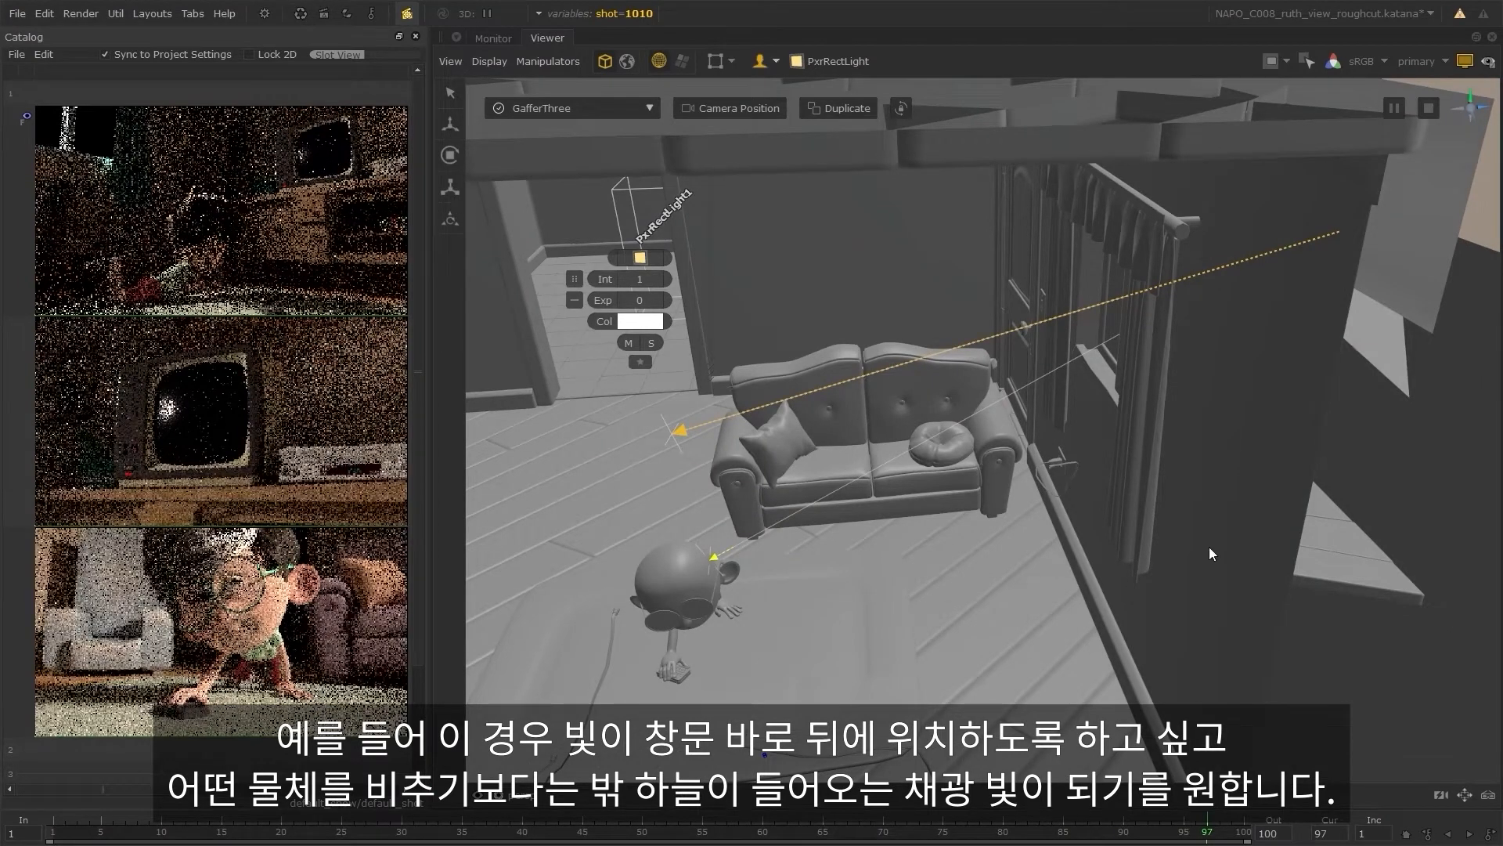
- Move the new rect light closer so it sits directly behind the window
left_click_drag(1133, 543, 1013, 572, "alt")
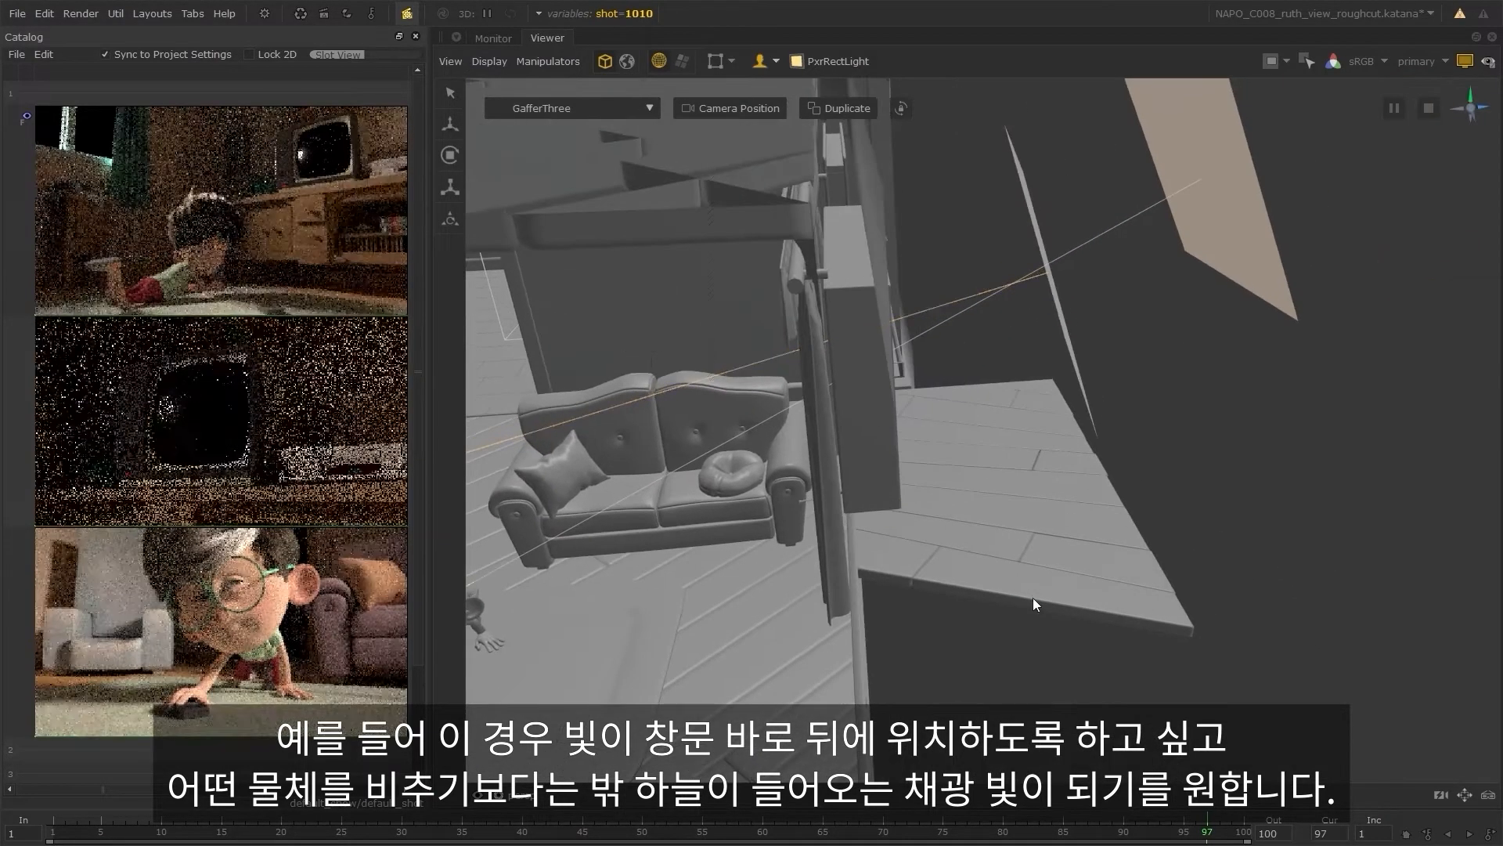
left_click_drag(886, 595, 1030, 595, "alt")
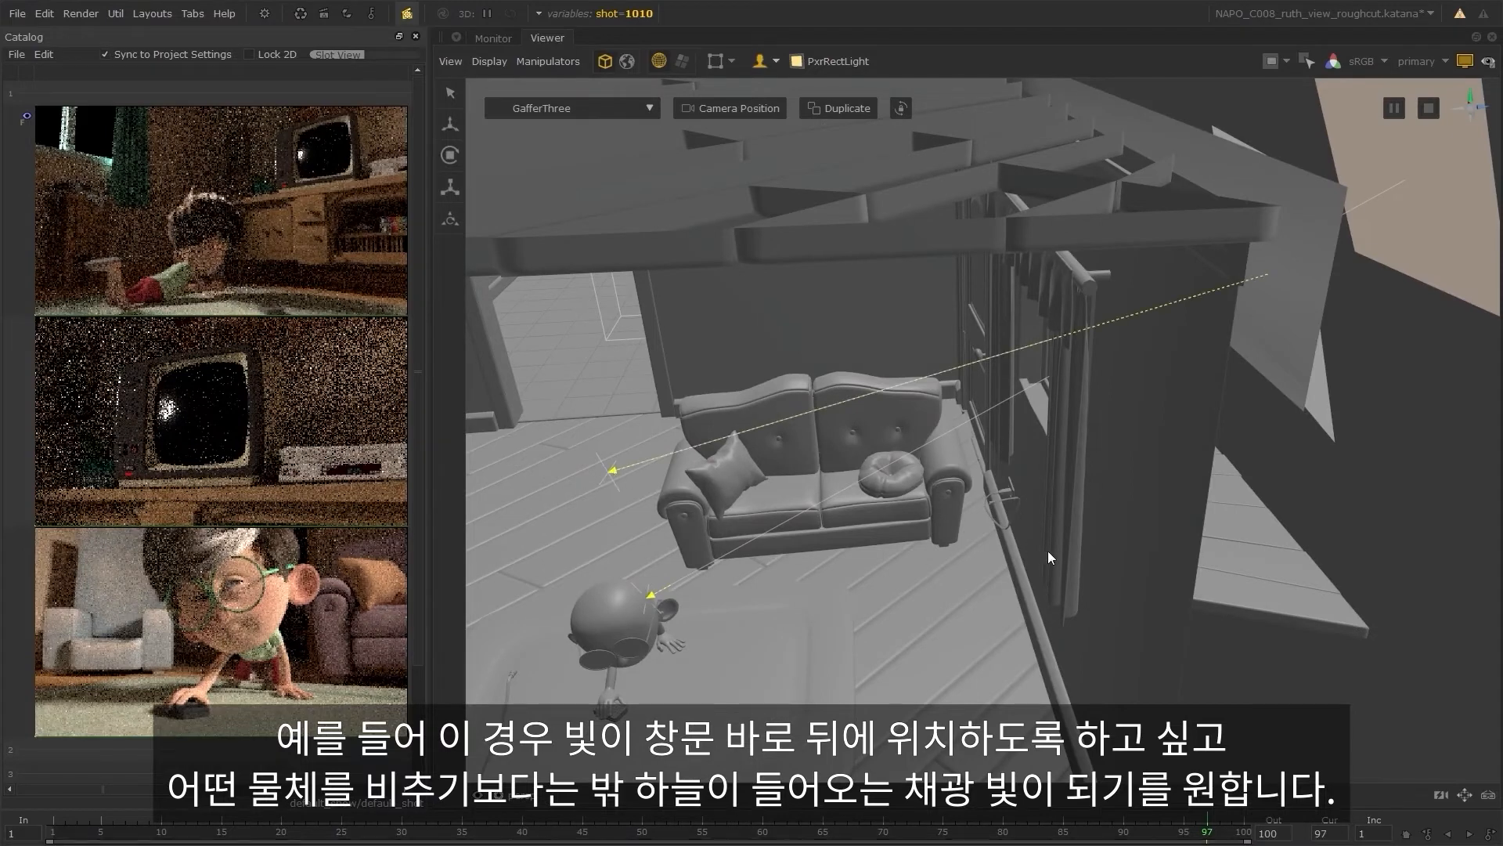
left_click_drag(1278, 550, 1263, 550, "alt")
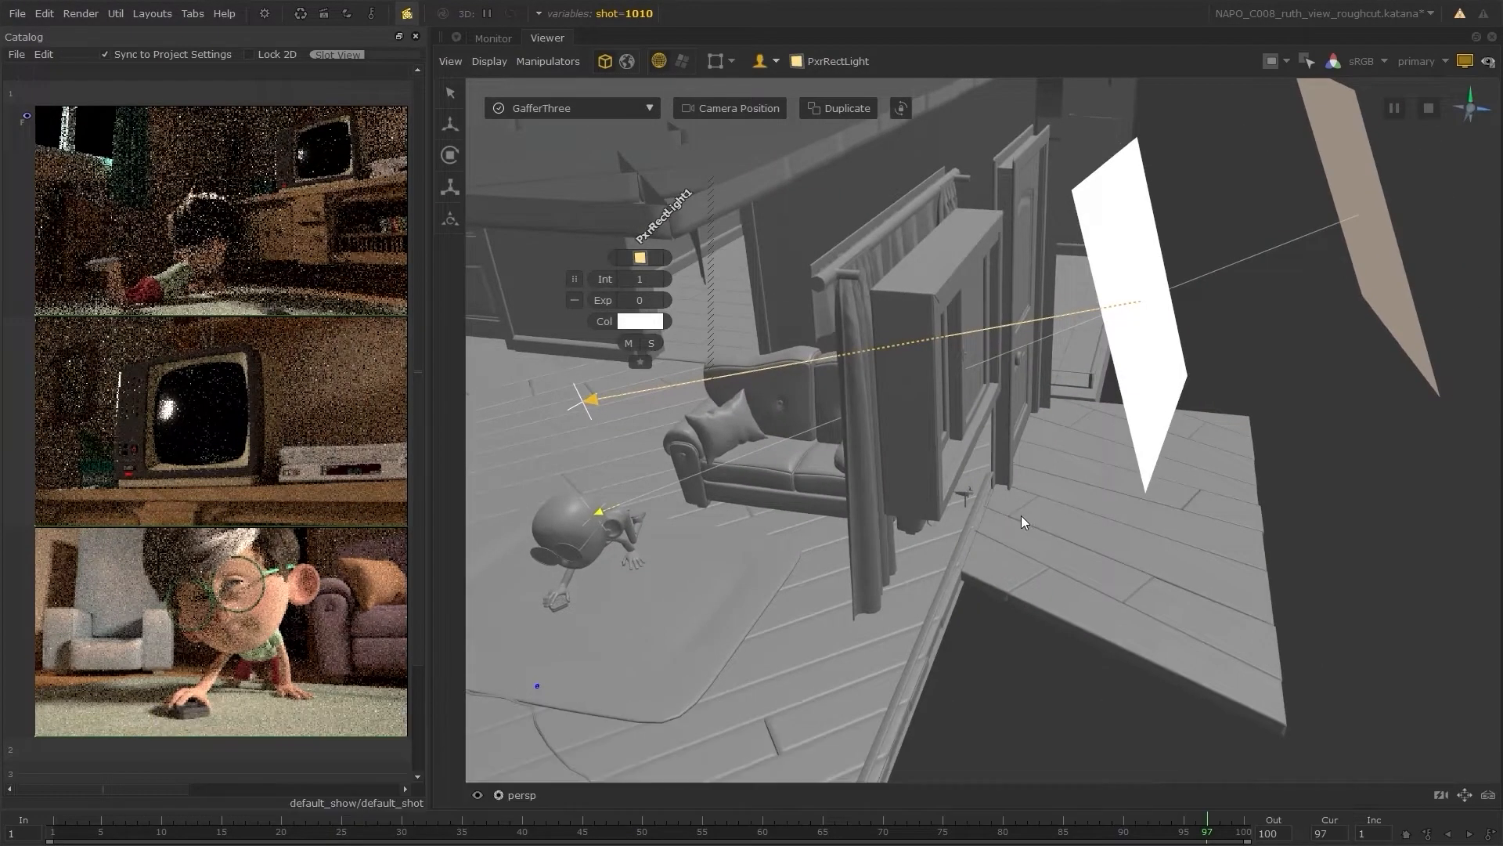
left_click_drag(1020, 515, 995, 515)
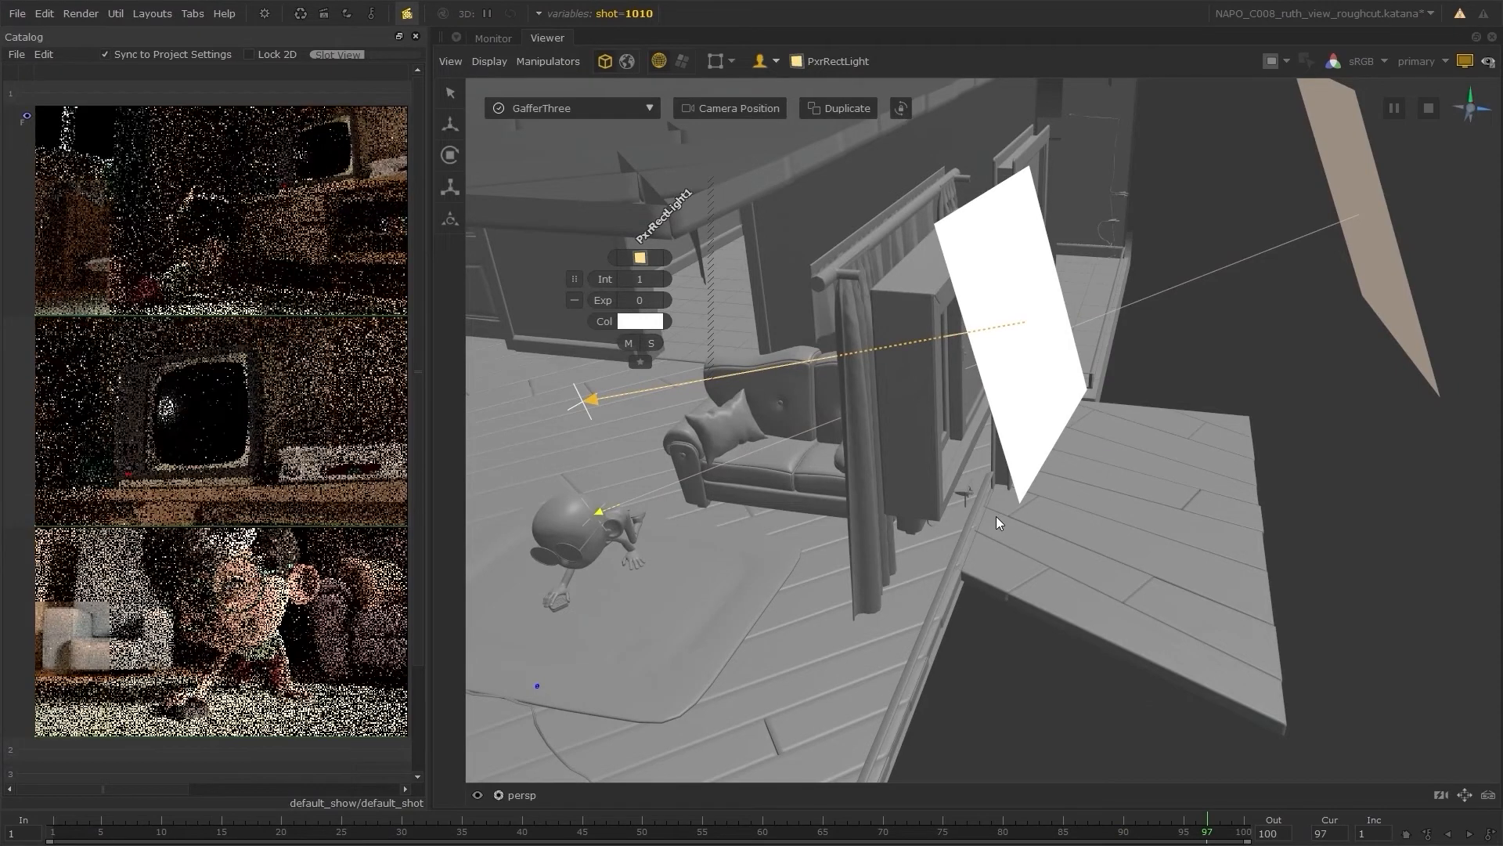
- Tint the rect light behind the window a pale blue with RGB 0.7482, 1, 1
left_click(640, 321)
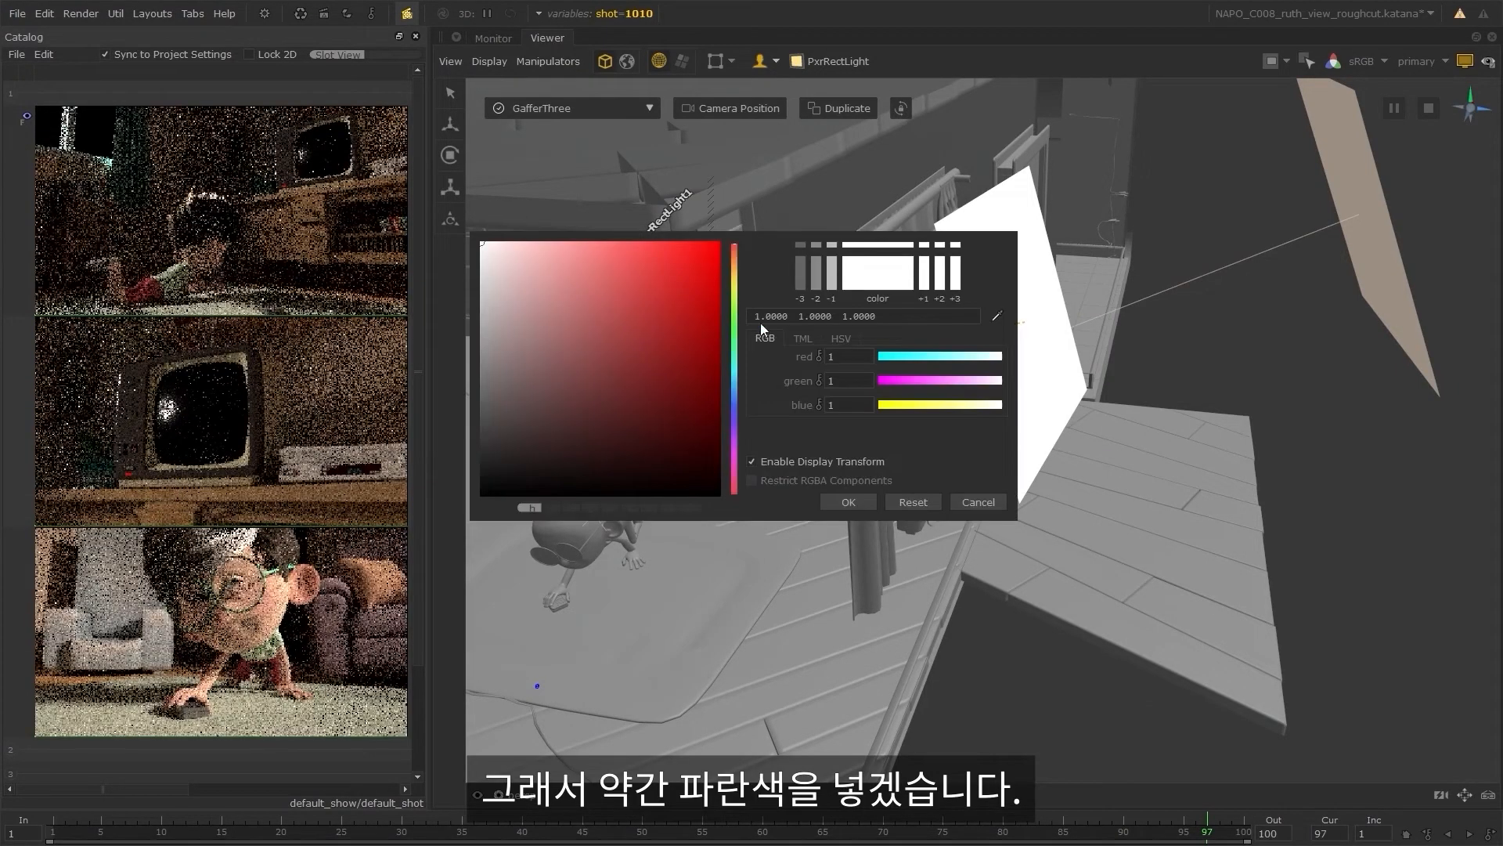
left_click_drag(963, 362, 976, 360)
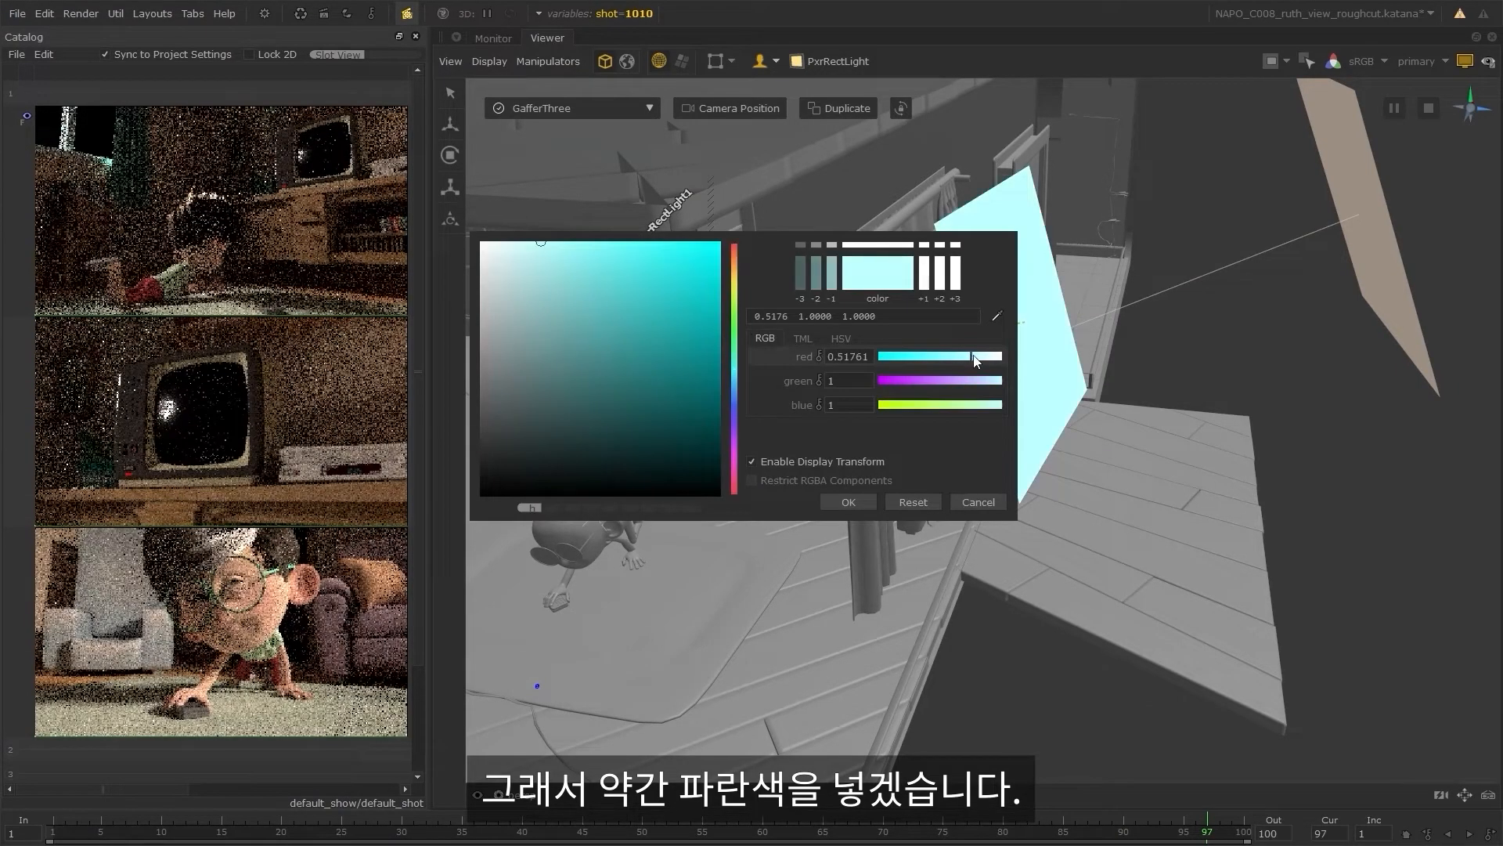
left_click(511, 245)
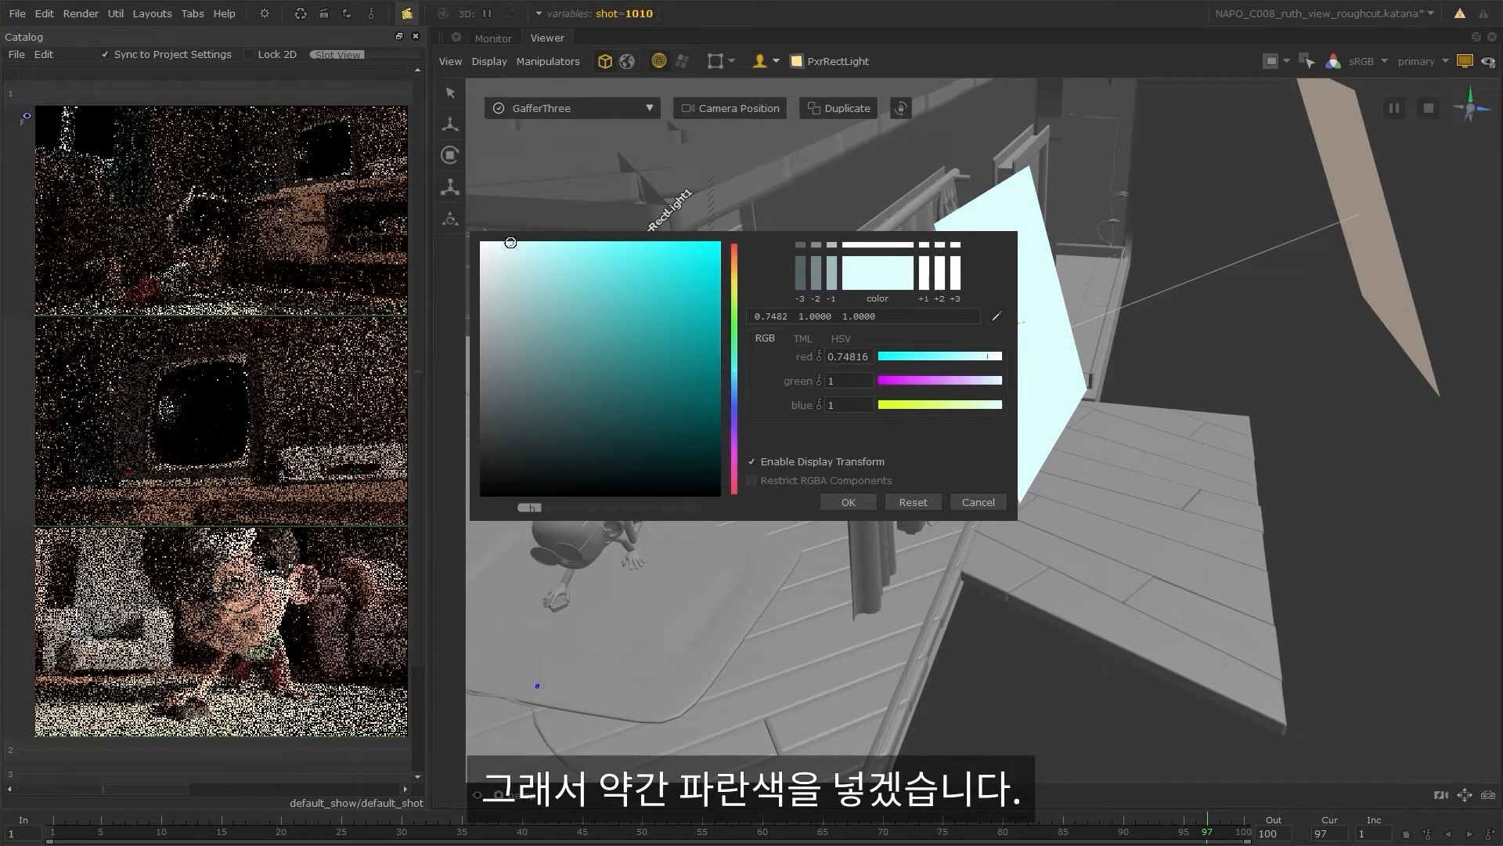
left_click(851, 501)
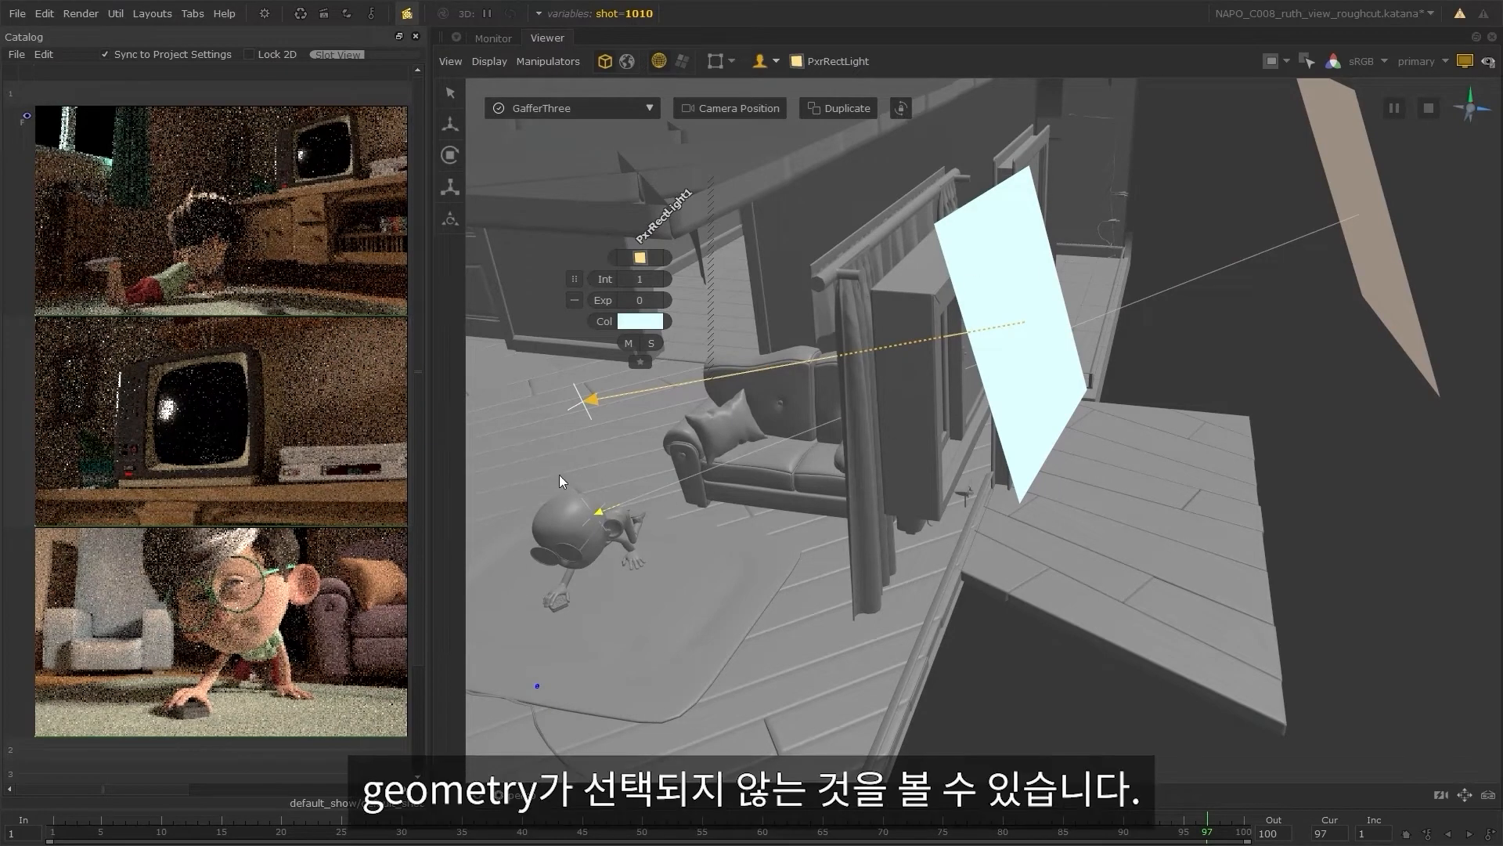
- Select the far rect light aimed at the character and set its color to warm cream, RGB 1, 0.9226, 0.7734
left_click_drag(551, 450, 645, 556)
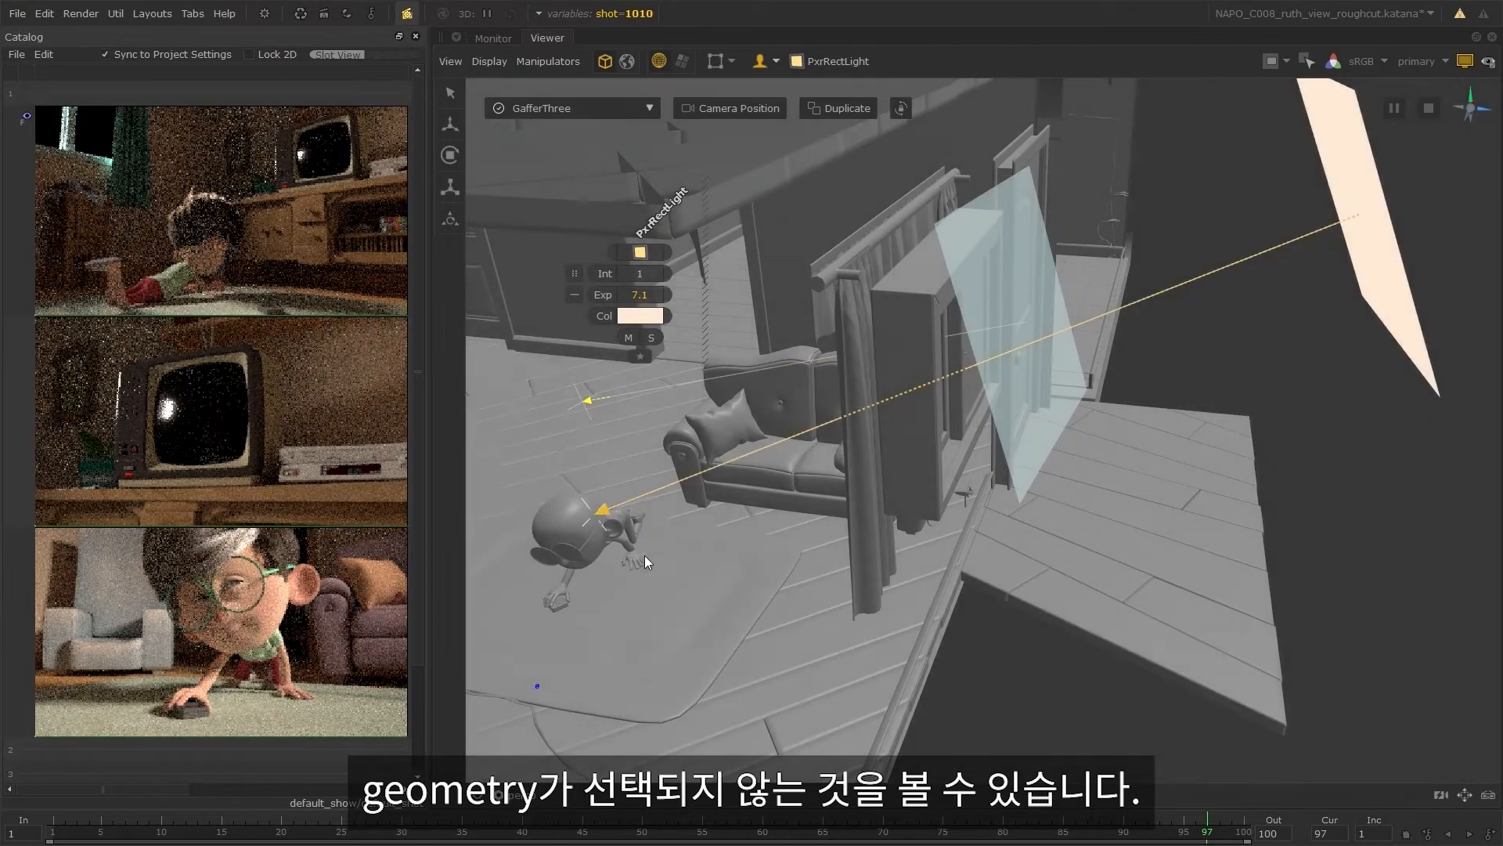
left_click(643, 314)
left_click_drag(736, 271, 736, 275)
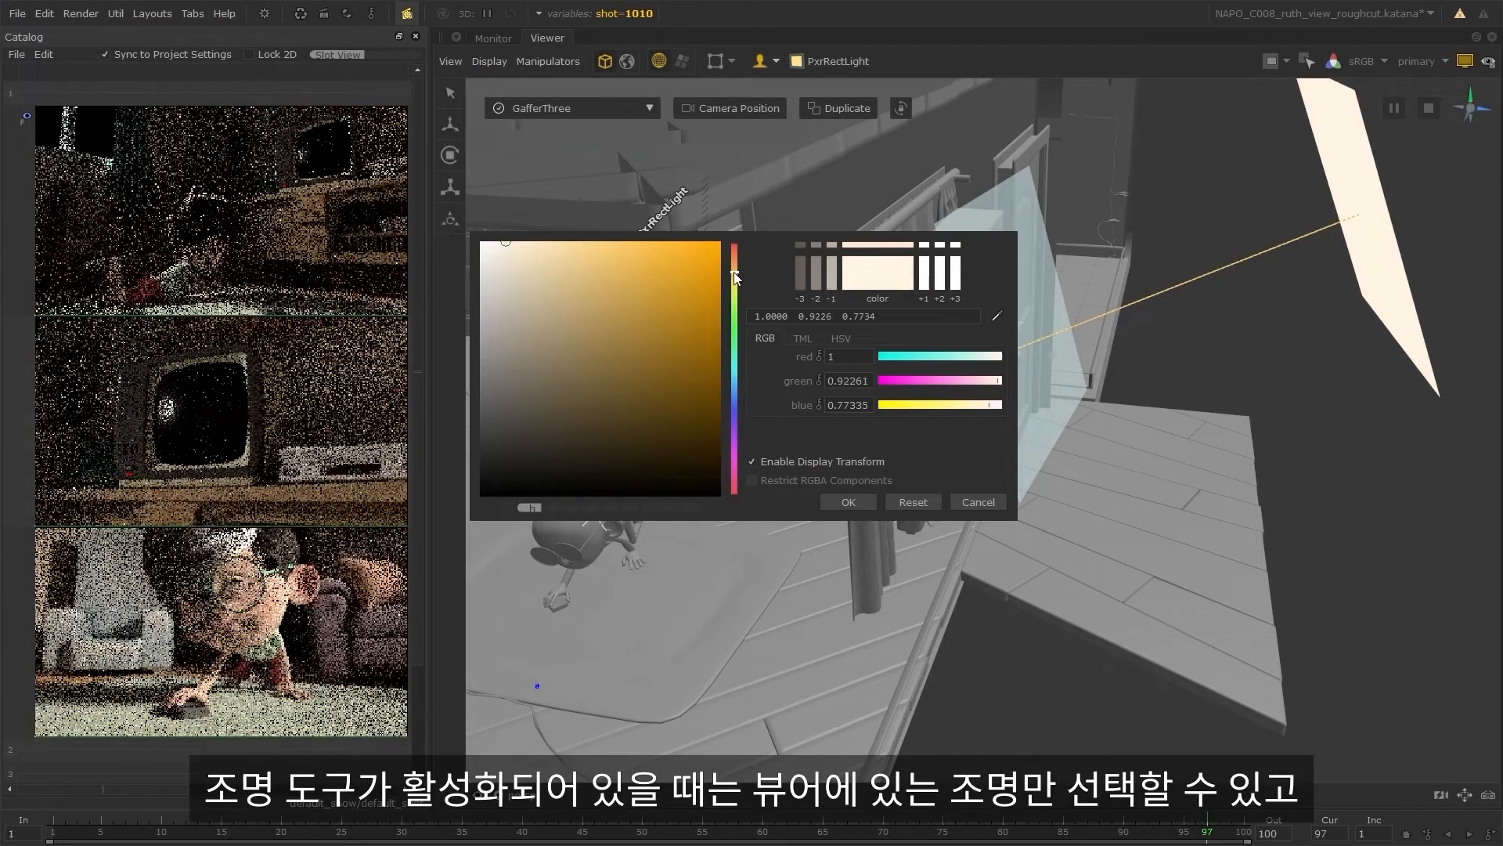
left_click(853, 506)
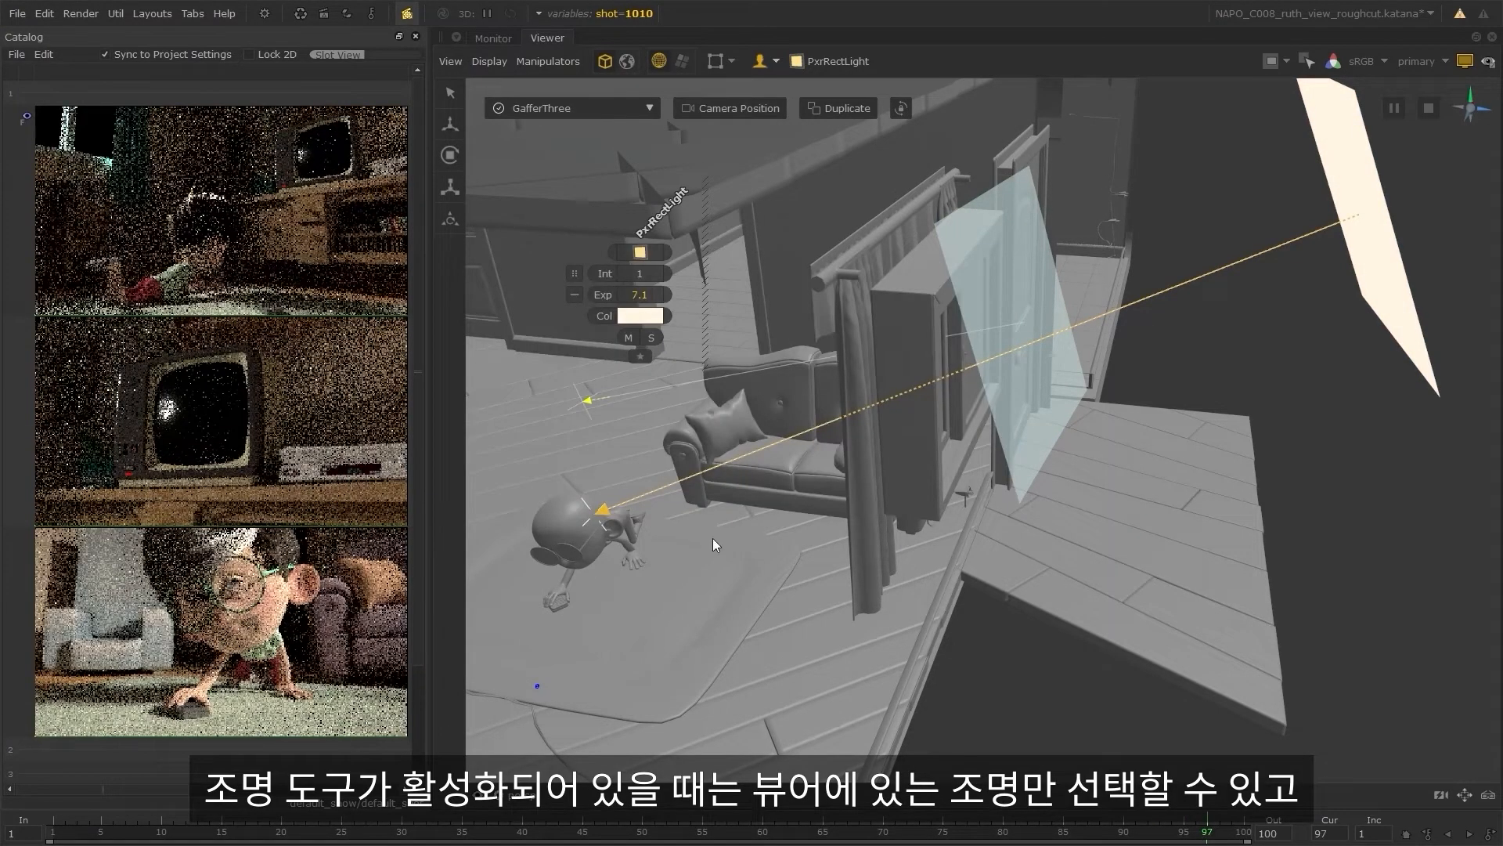
- Select the blue rect light behind the window, set its exposure to 5.2 and deepen its color to RGB 0.4737, 0.8790, 0.8790
left_click(653, 412)
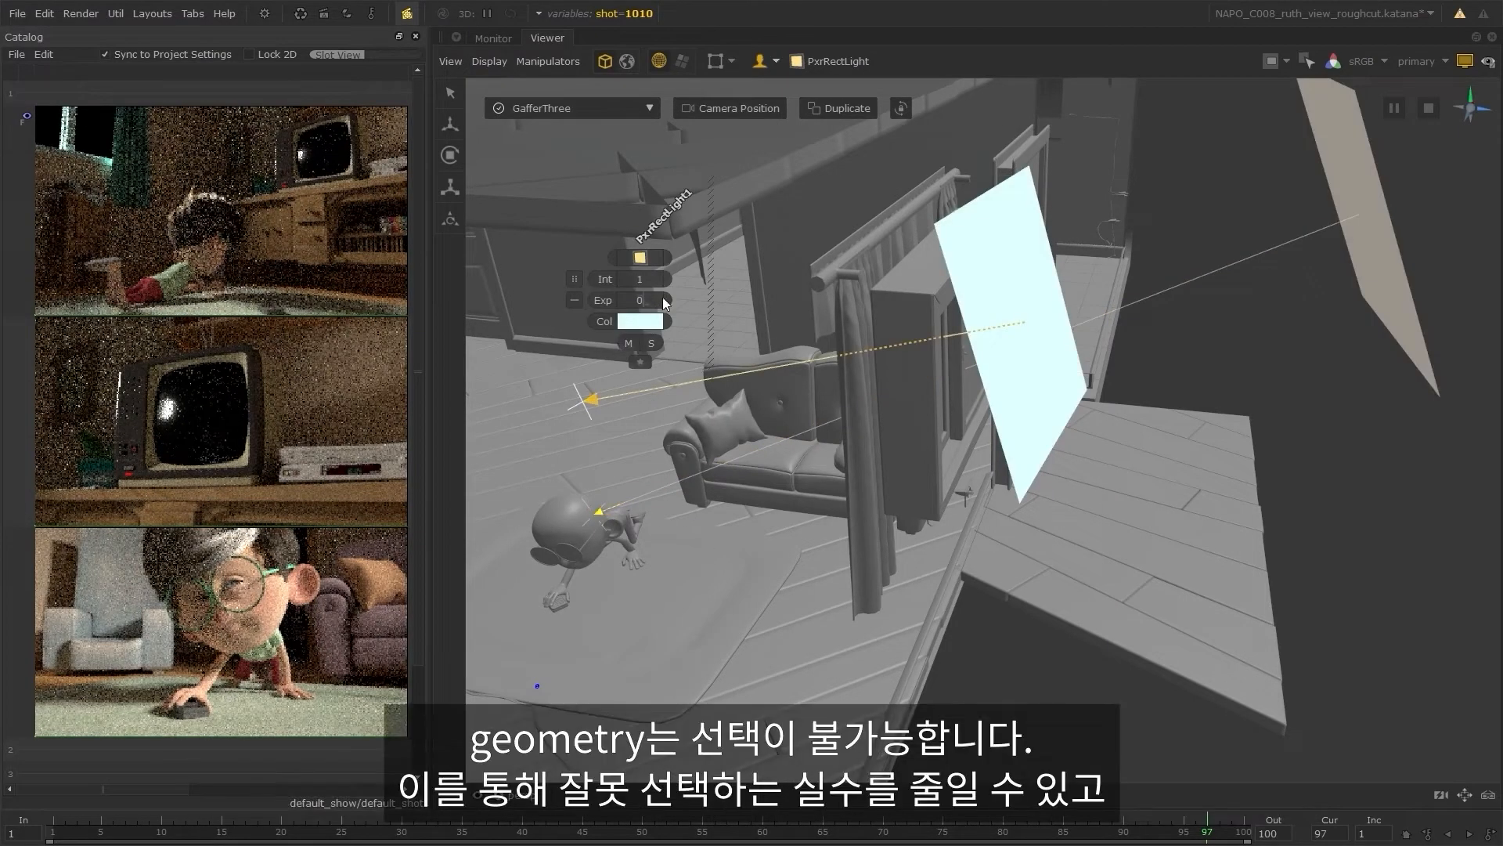
left_click_drag(679, 299, 682, 299)
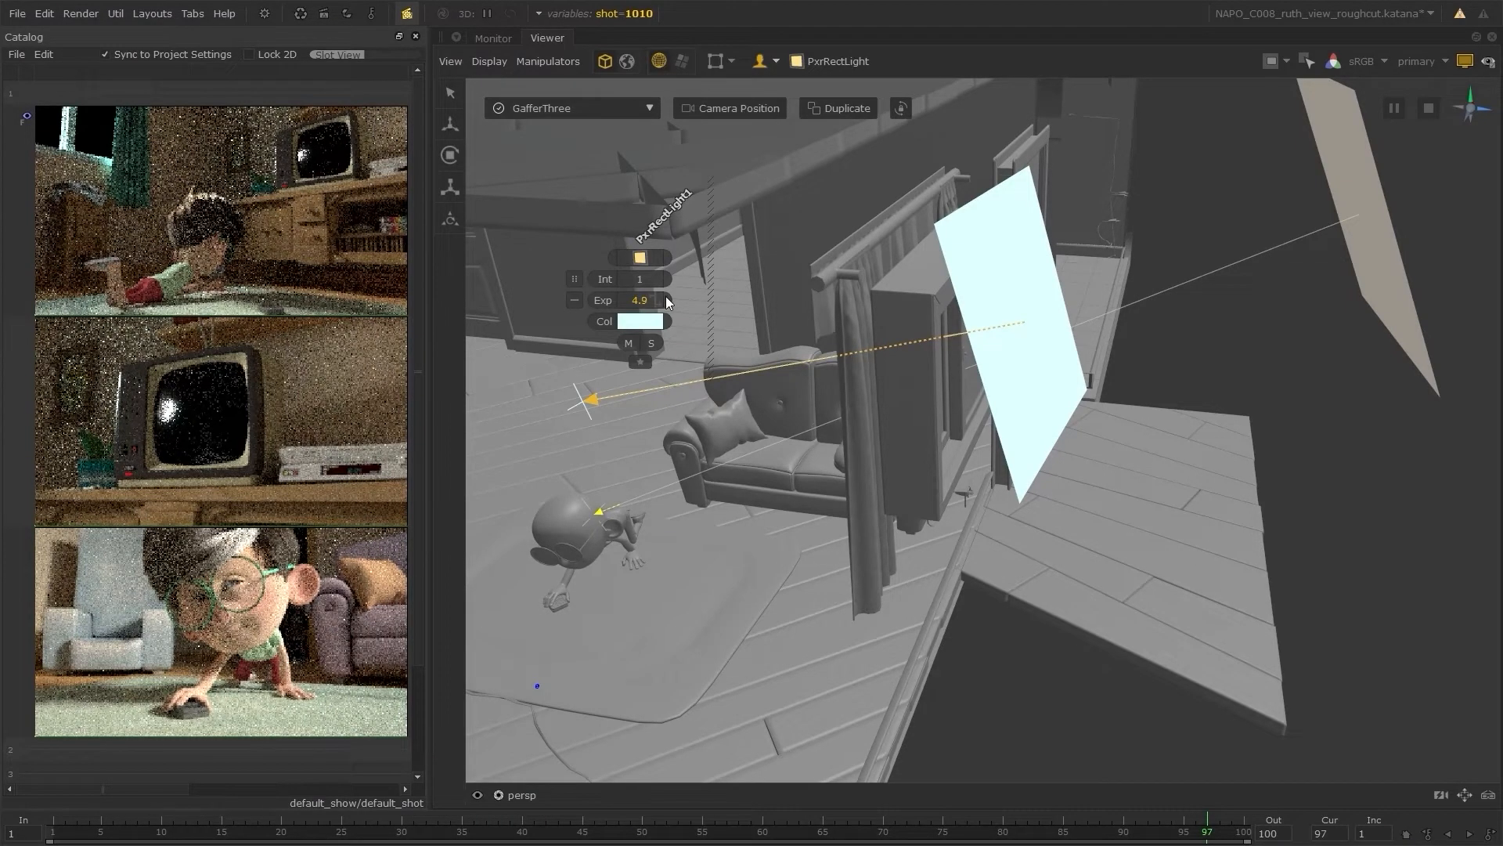
left_click_drag(665, 296, 669, 297)
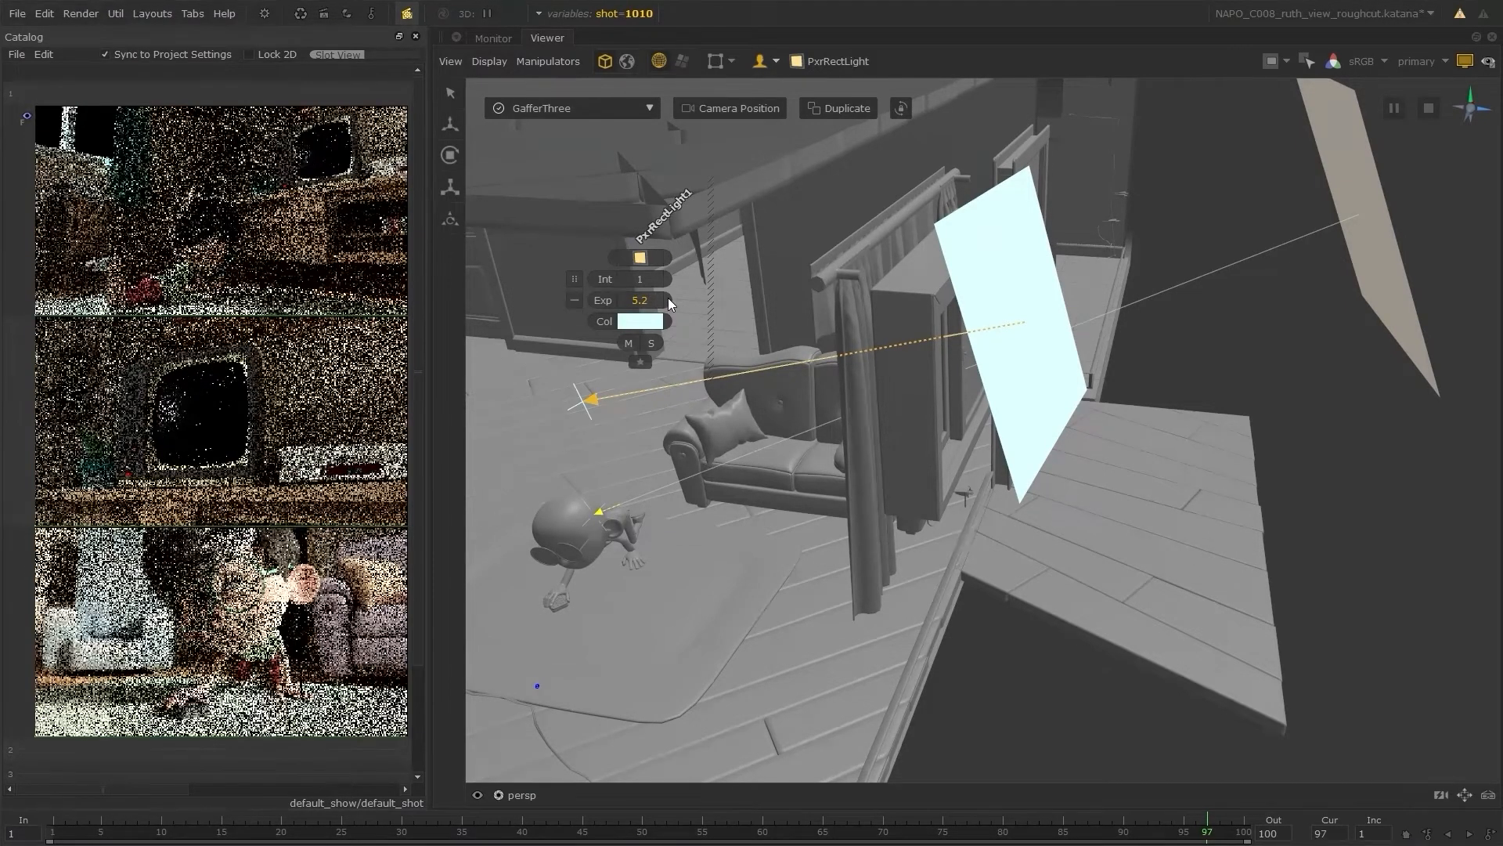
left_click(641, 321)
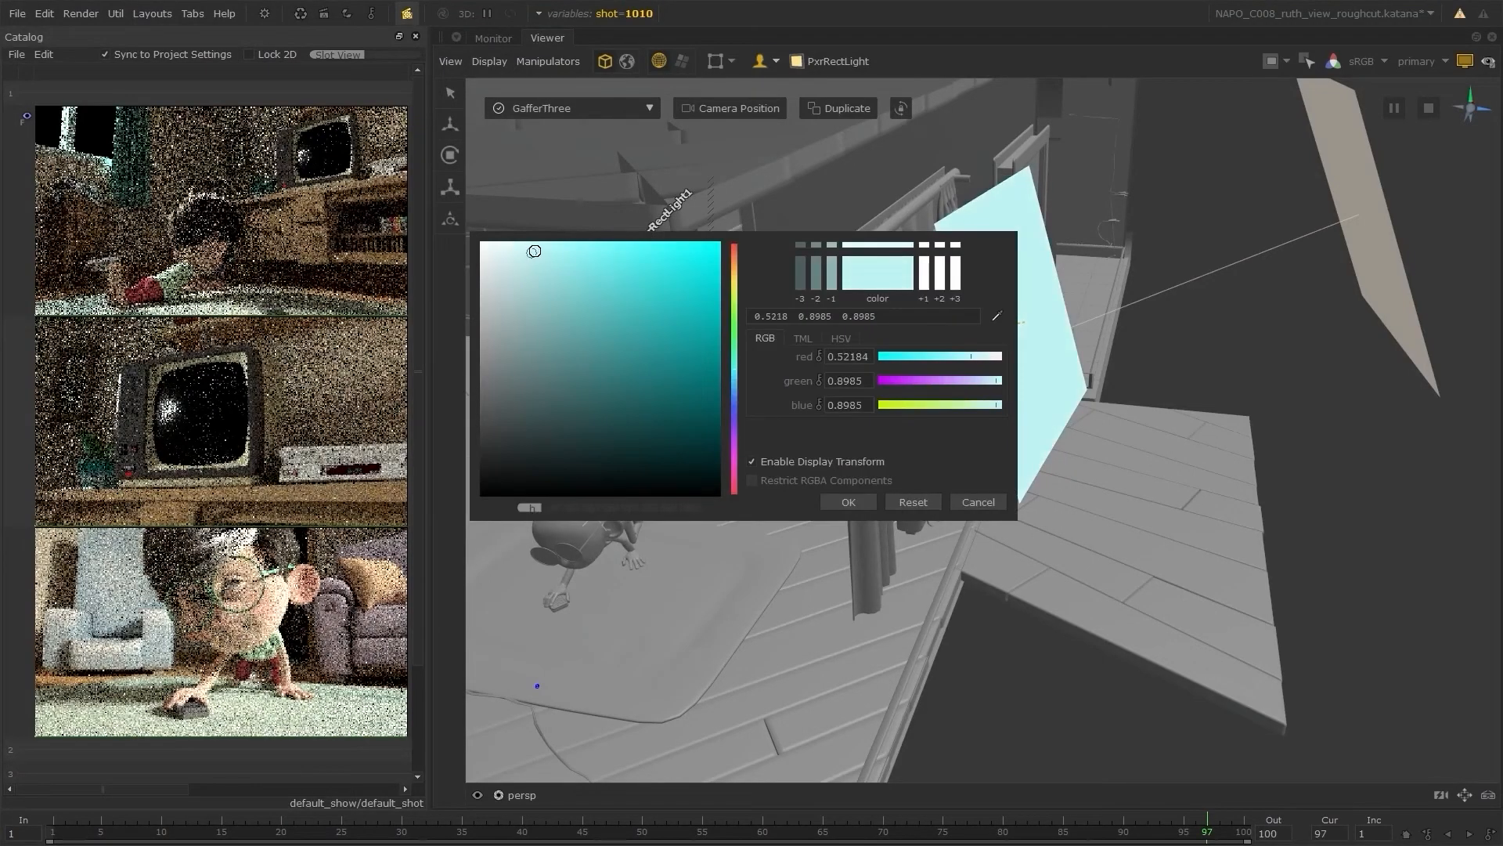
left_click_drag(534, 251, 537, 256)
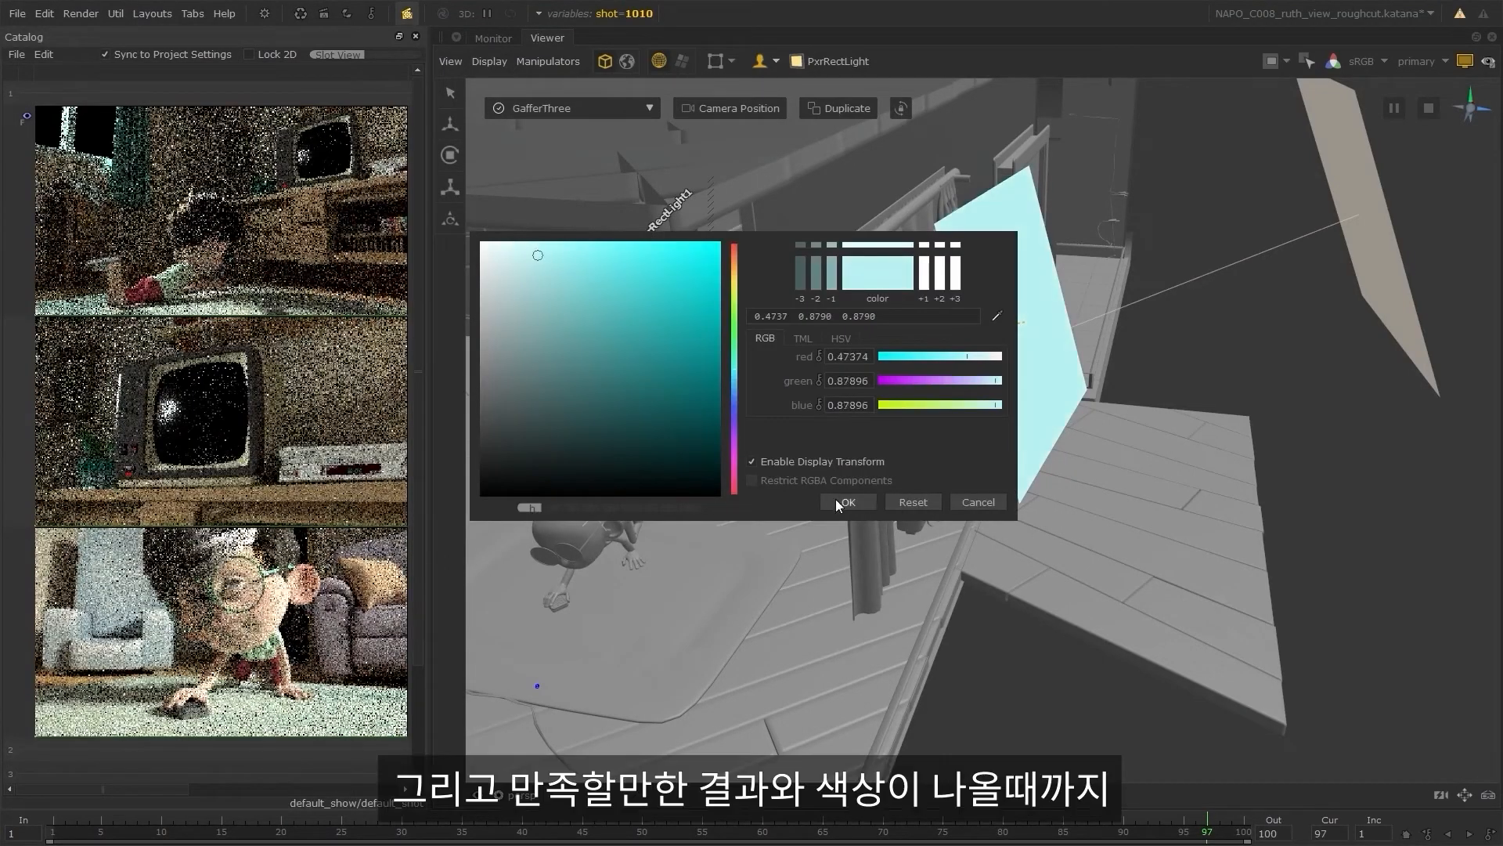
left_click(835, 499)
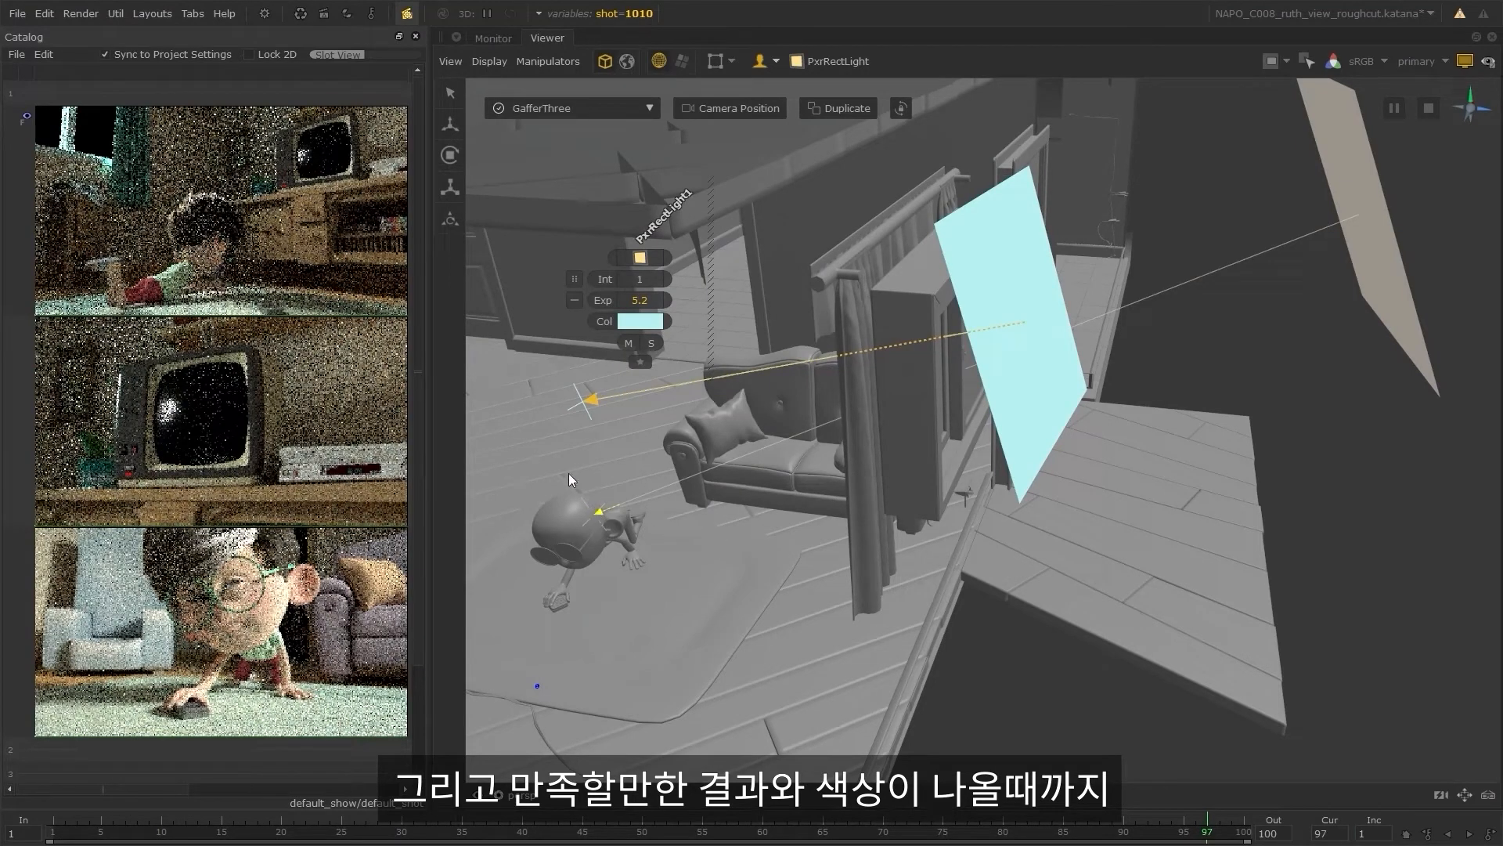
- Select the far warm rect light and deepen its color to RGB 0.8156, 0.6823, 0.4486
left_click_drag(540, 447, 649, 564)
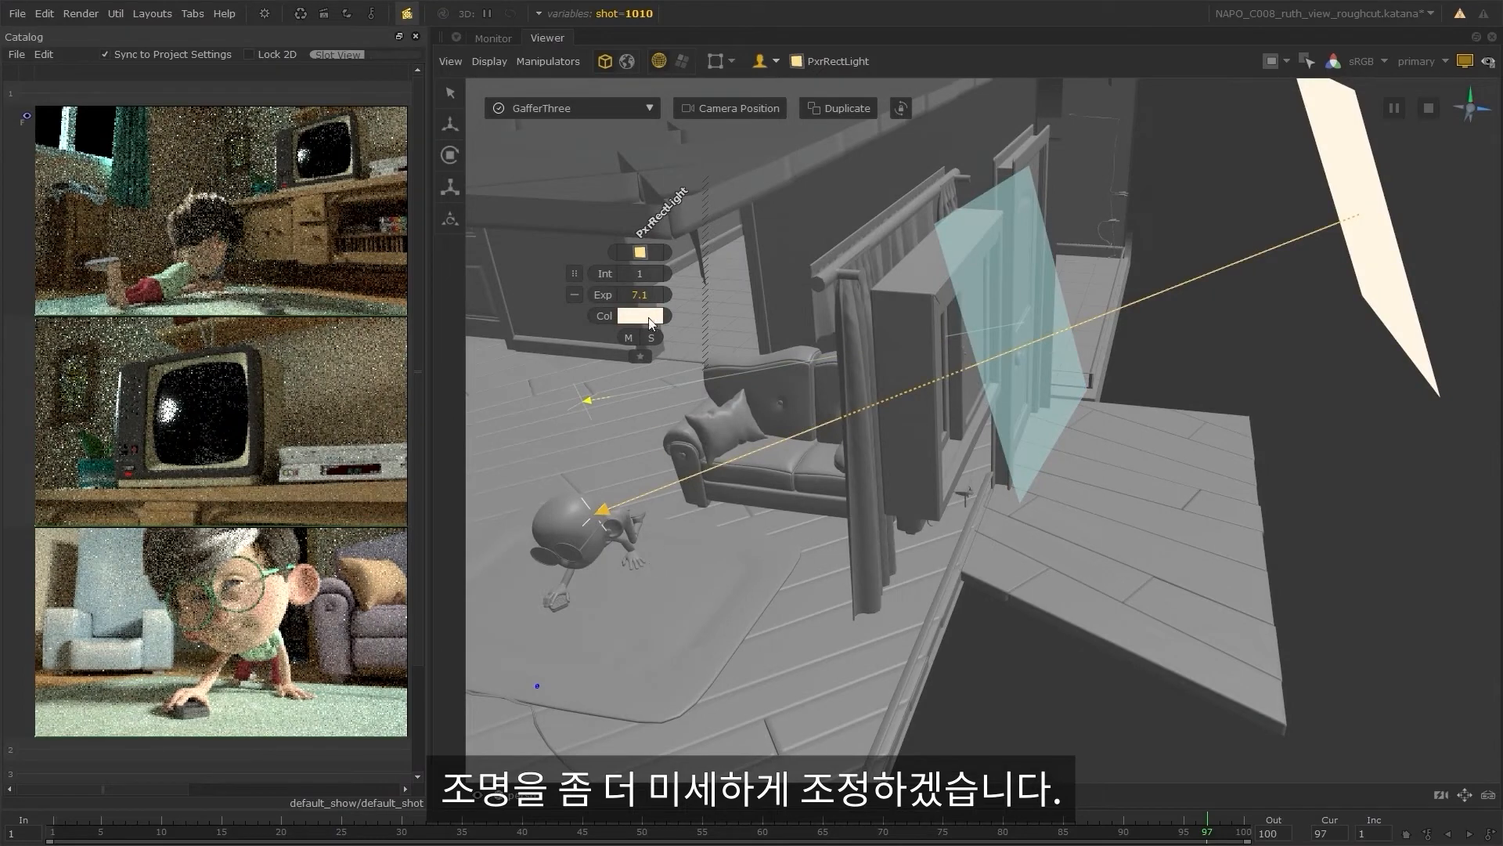
left_click(640, 315)
left_click(529, 253)
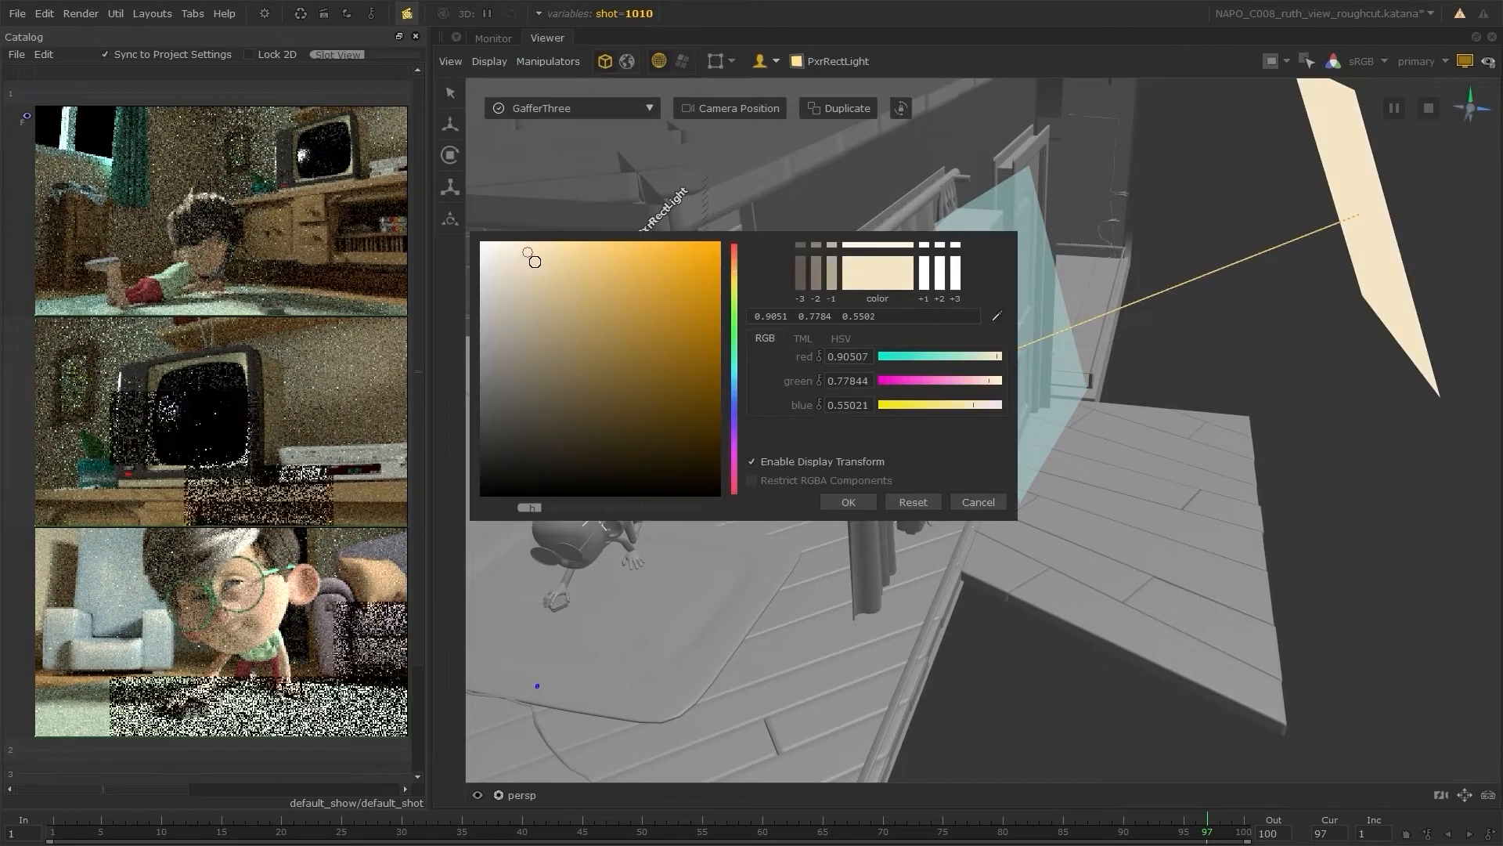
left_click(536, 263)
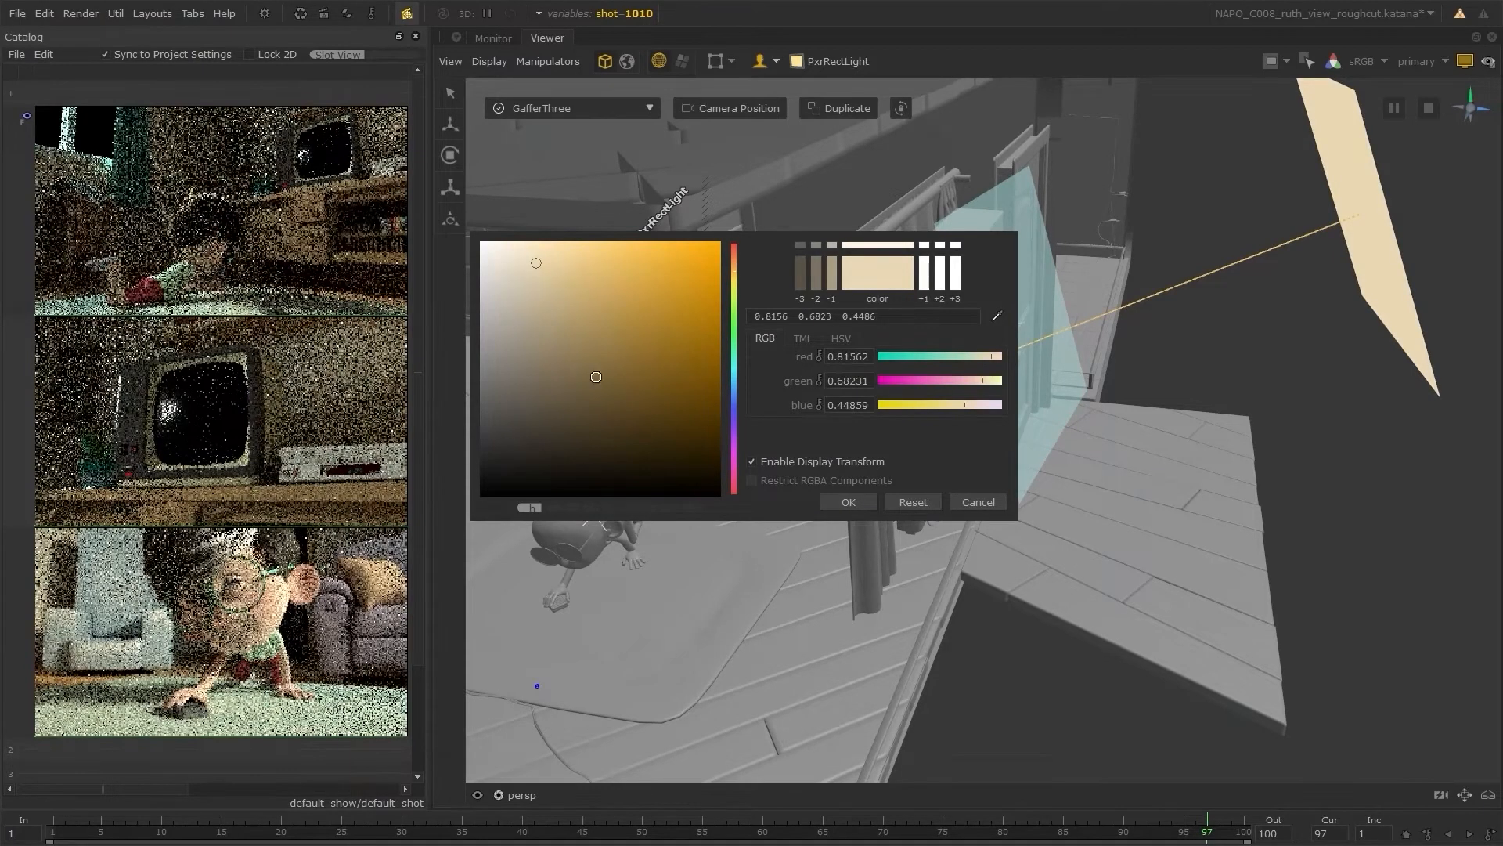
left_click(862, 506)
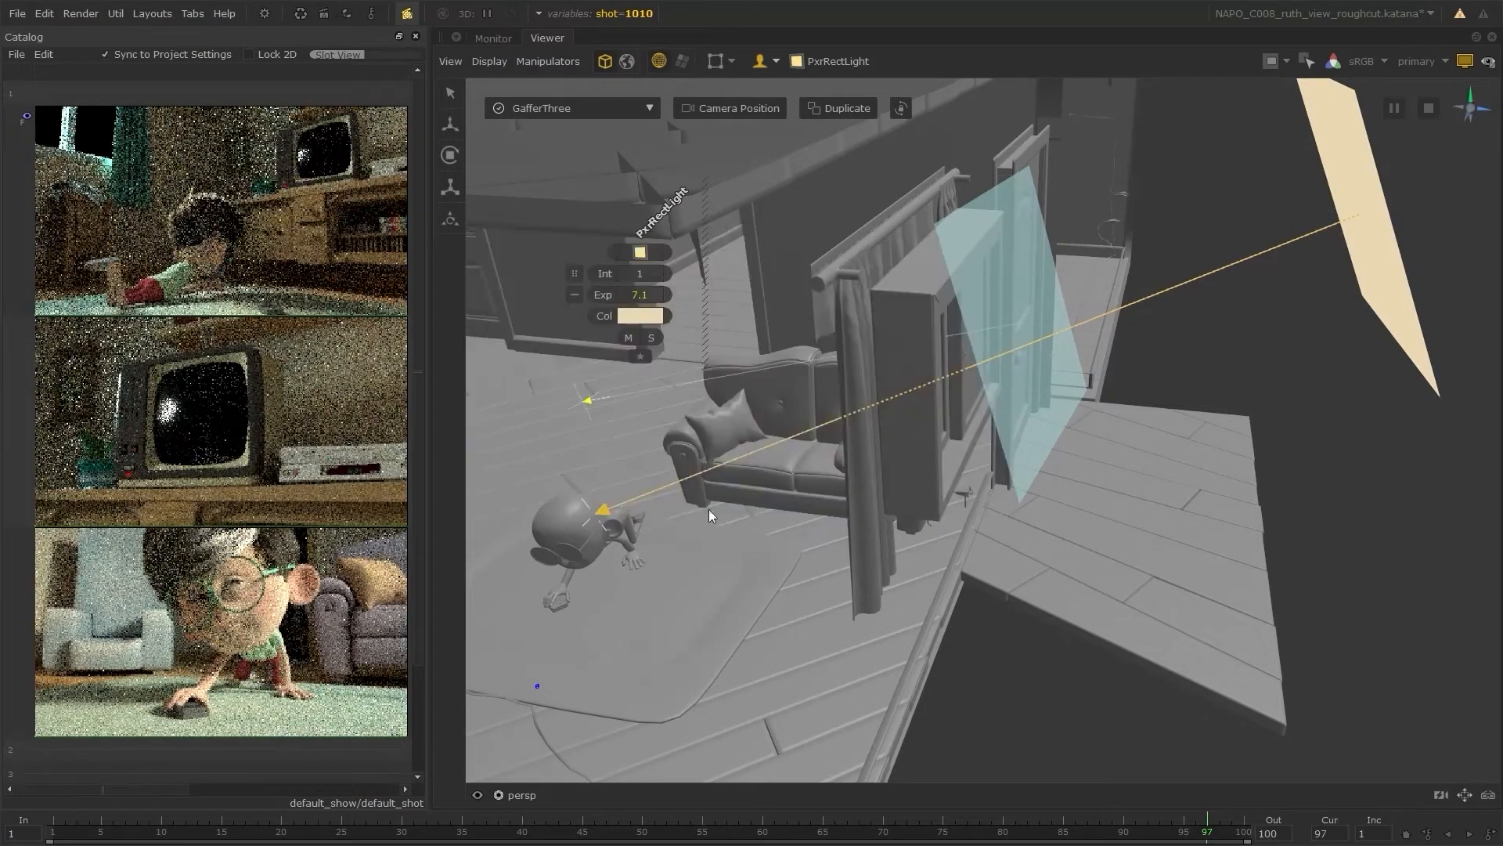
- Create a third rect light at the camera position, viewing the character from behind, and set its exposure to 2
left_click_drag(595, 473, 736, 450, "alt")
left_click_drag(589, 438, 1025, 599, "alt")
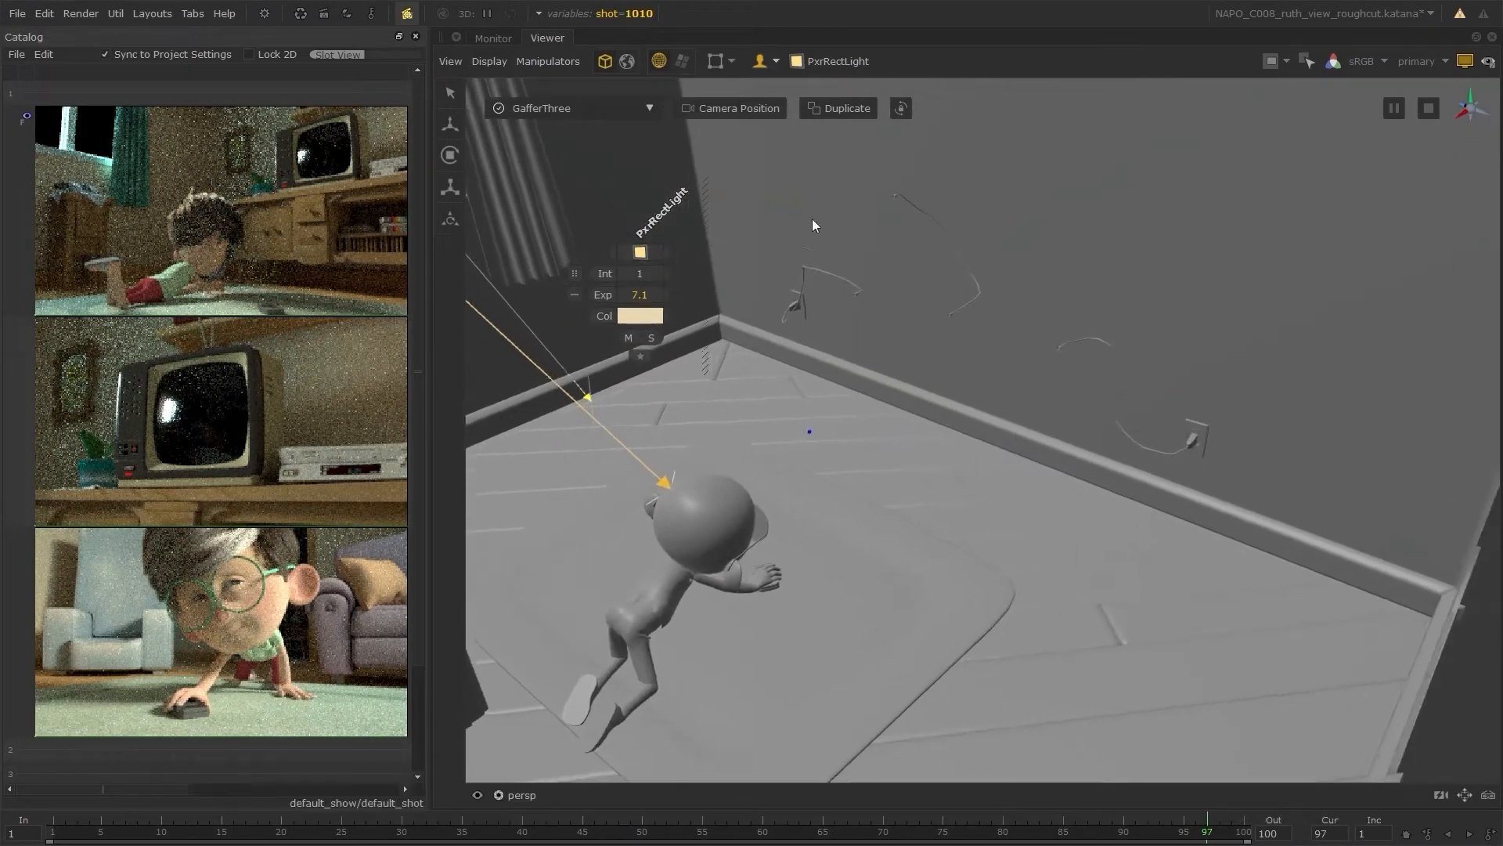
left_click(755, 111)
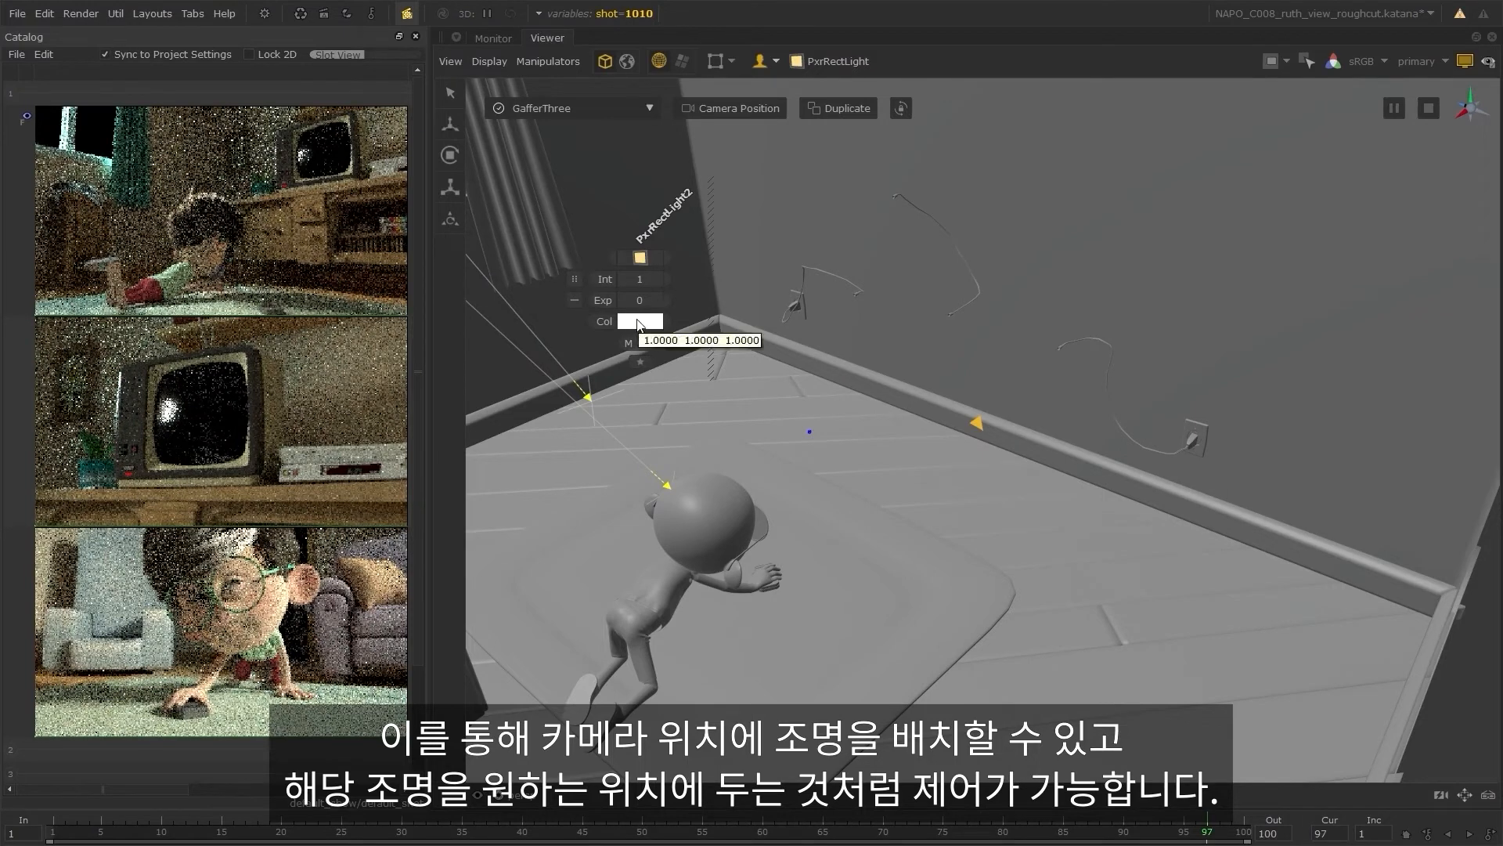
type("2")
key("Return")
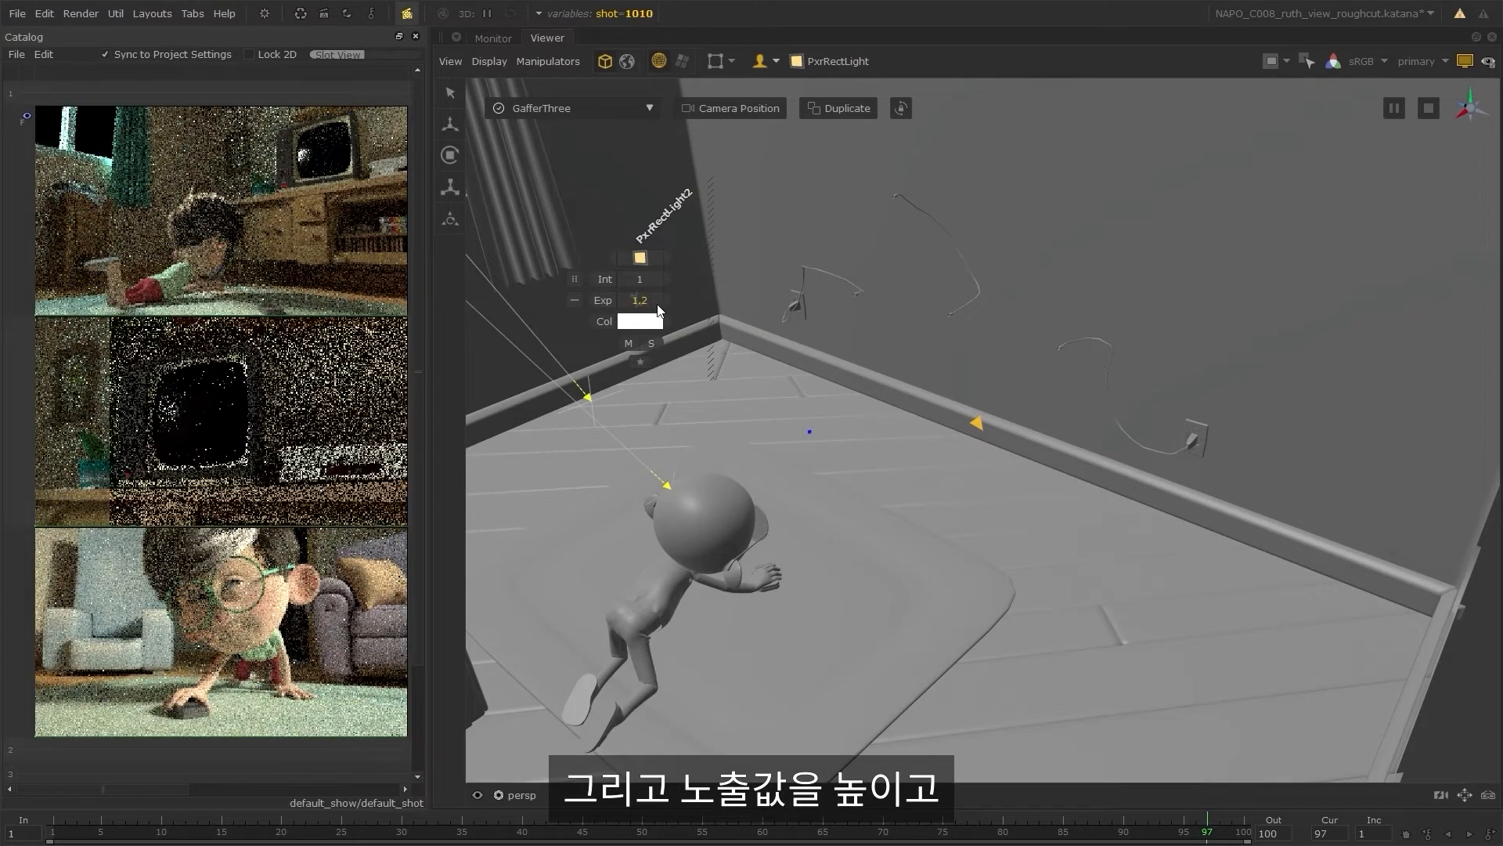
- Tint the third rect light a pale peach, about RGB 0.97, 0.69, 0.60
left_click(640, 321)
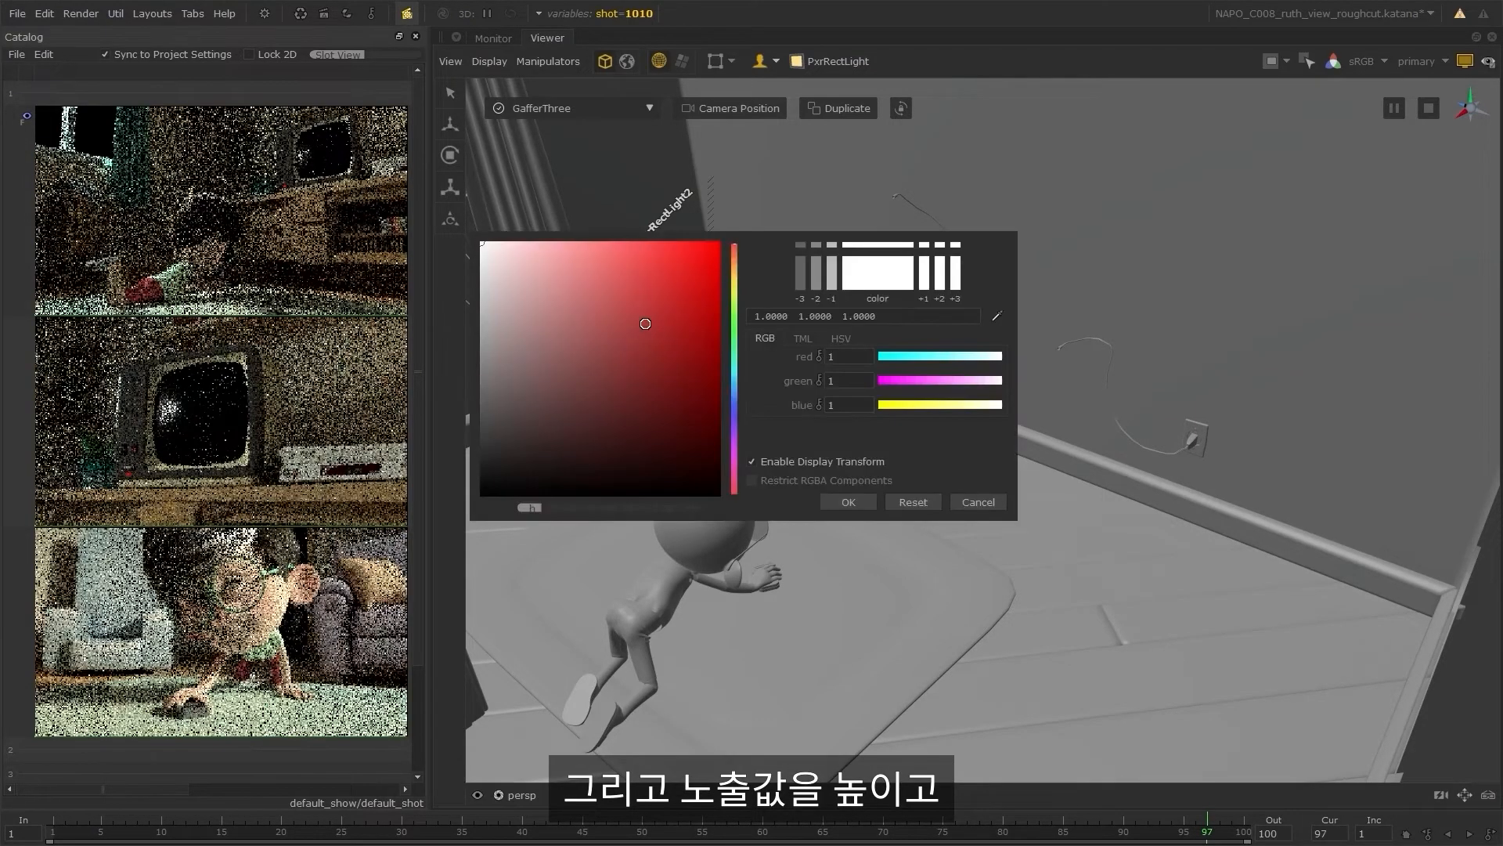
left_click_drag(512, 244, 527, 243)
left_click(736, 255)
left_click(527, 245)
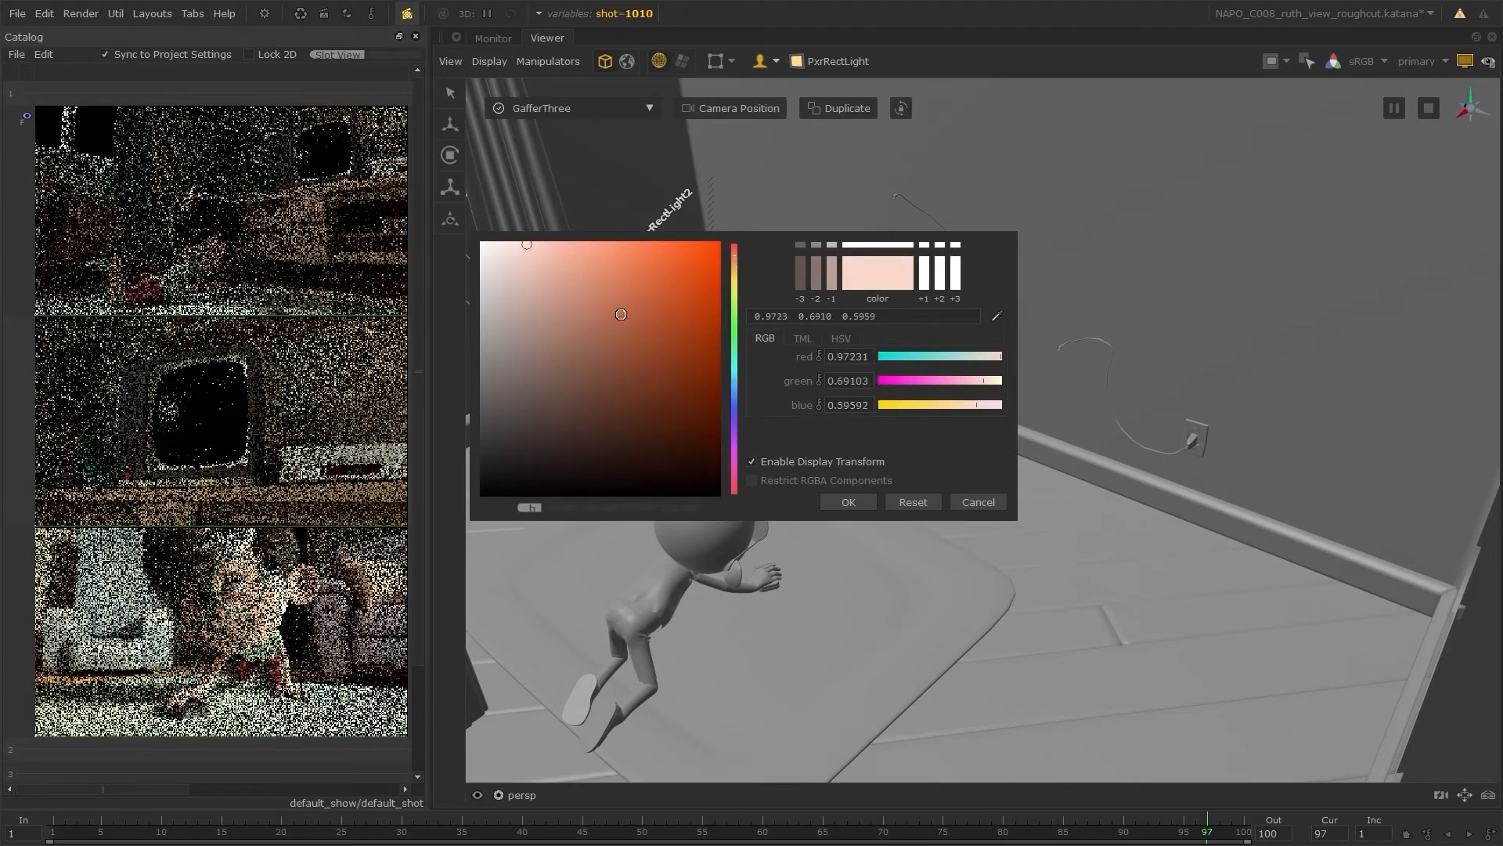
left_click(858, 505)
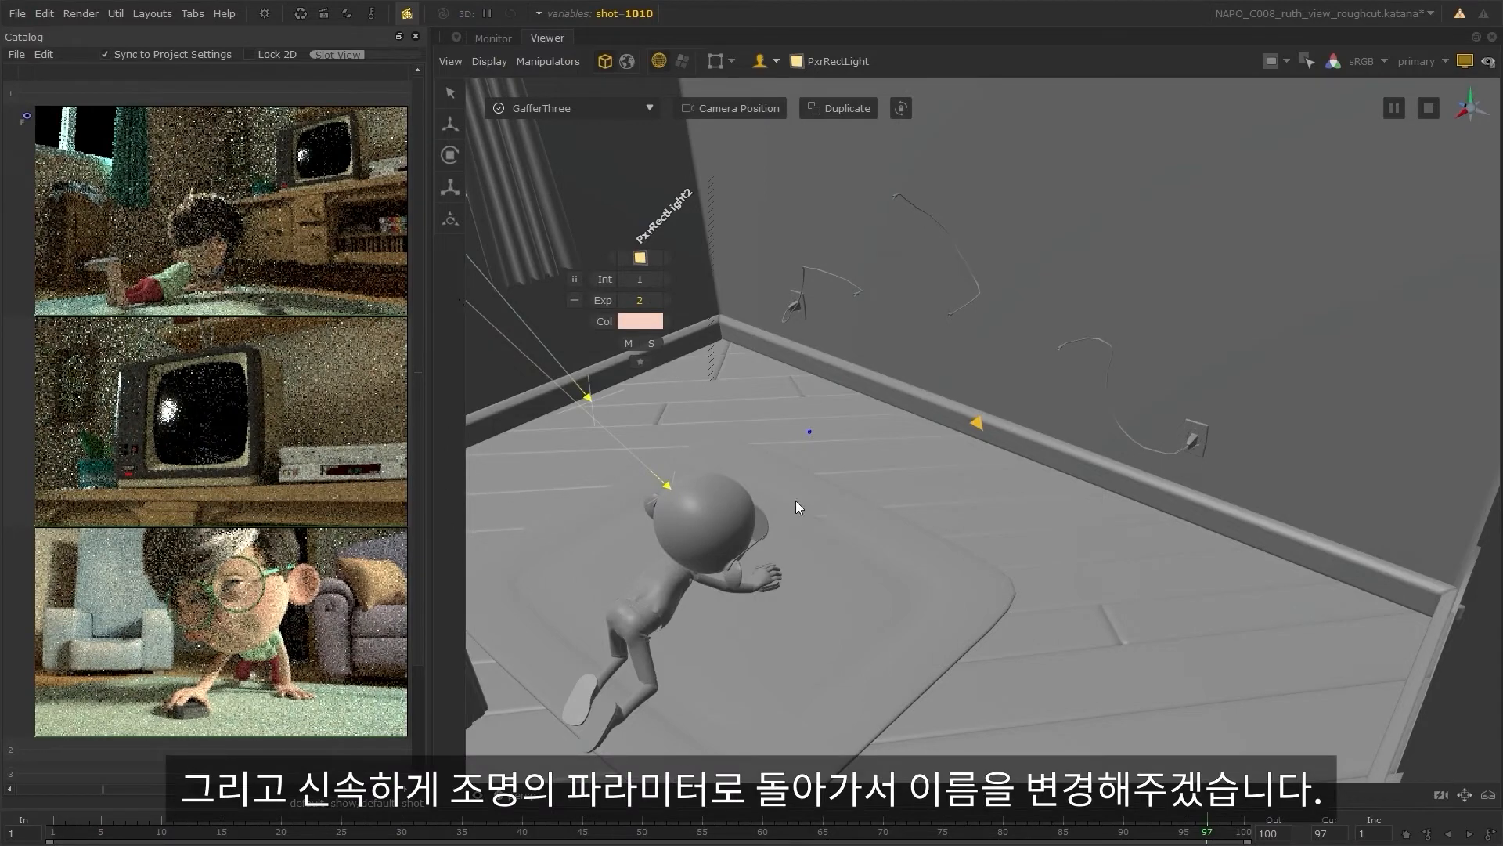
- Rename the three rect lights in the GafferThree as key_sun, sky and fill, in the order listed
key("space")
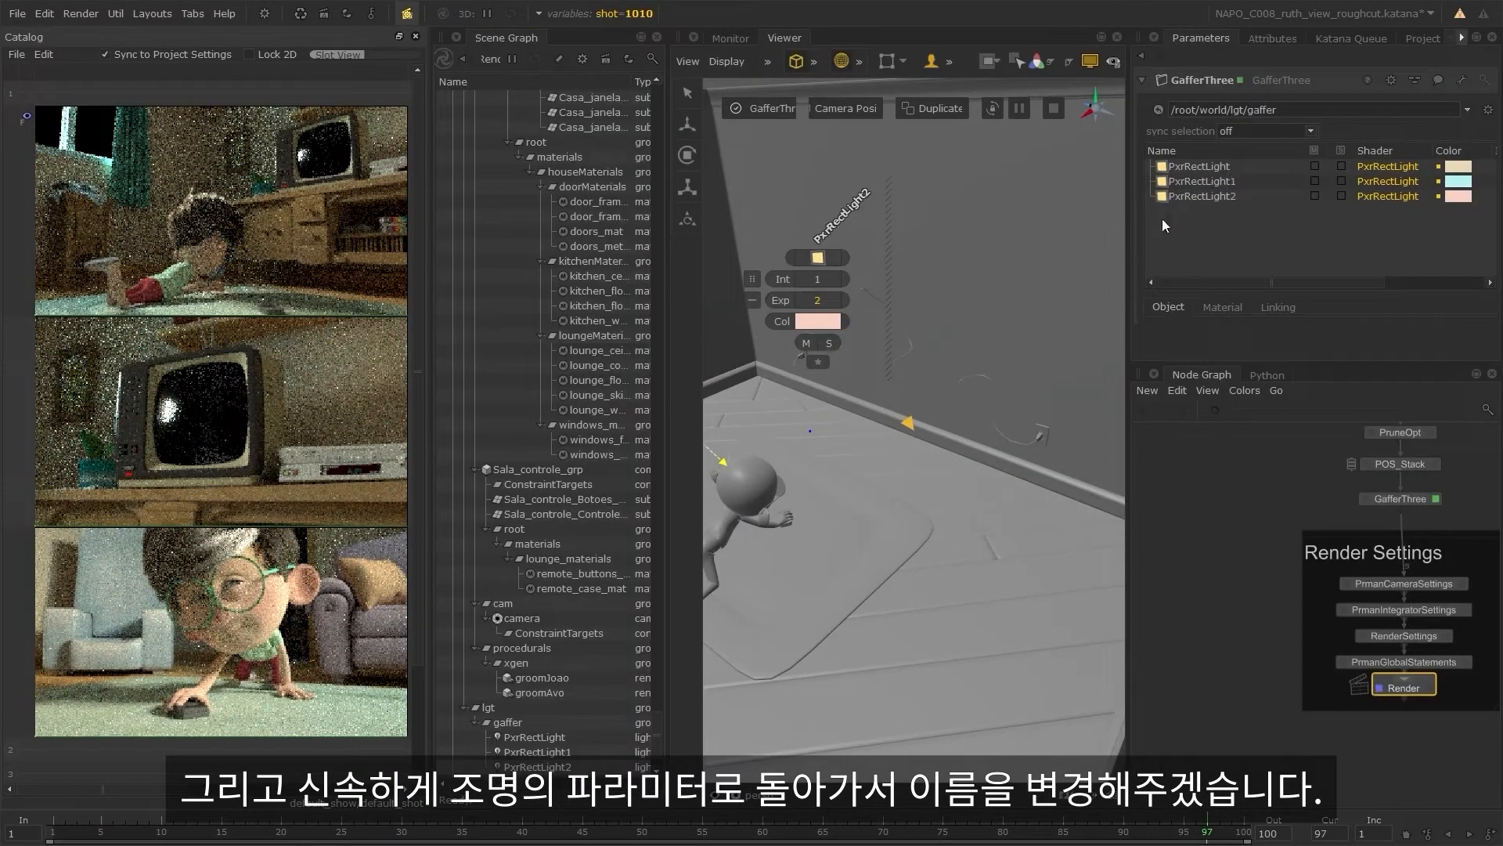
left_click_drag(1130, 262, 1074, 262)
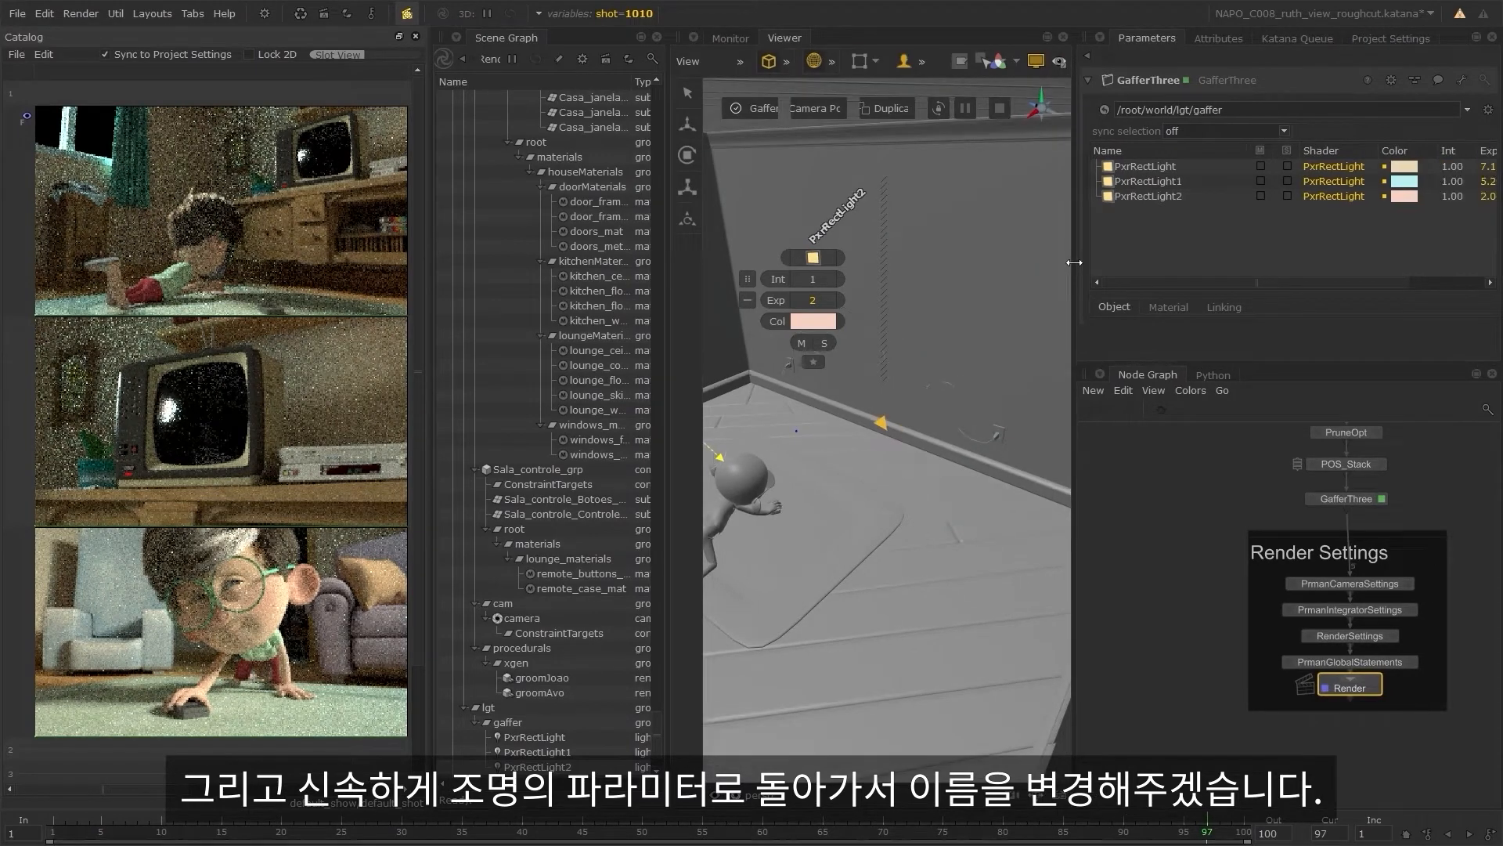
left_click(1160, 165)
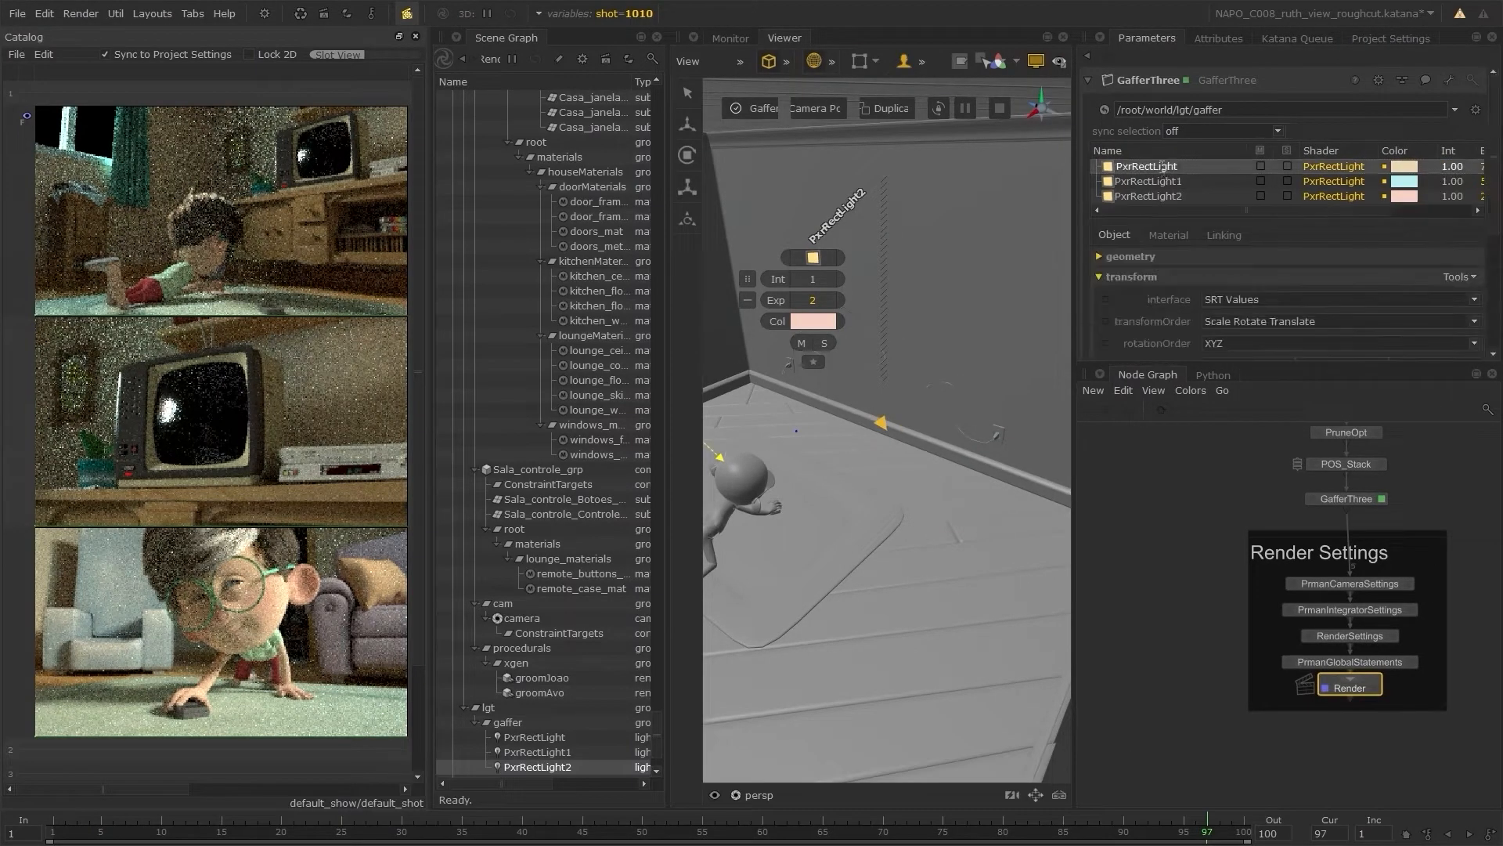
double_click(1160, 166)
type("key_sun")
key("Return")
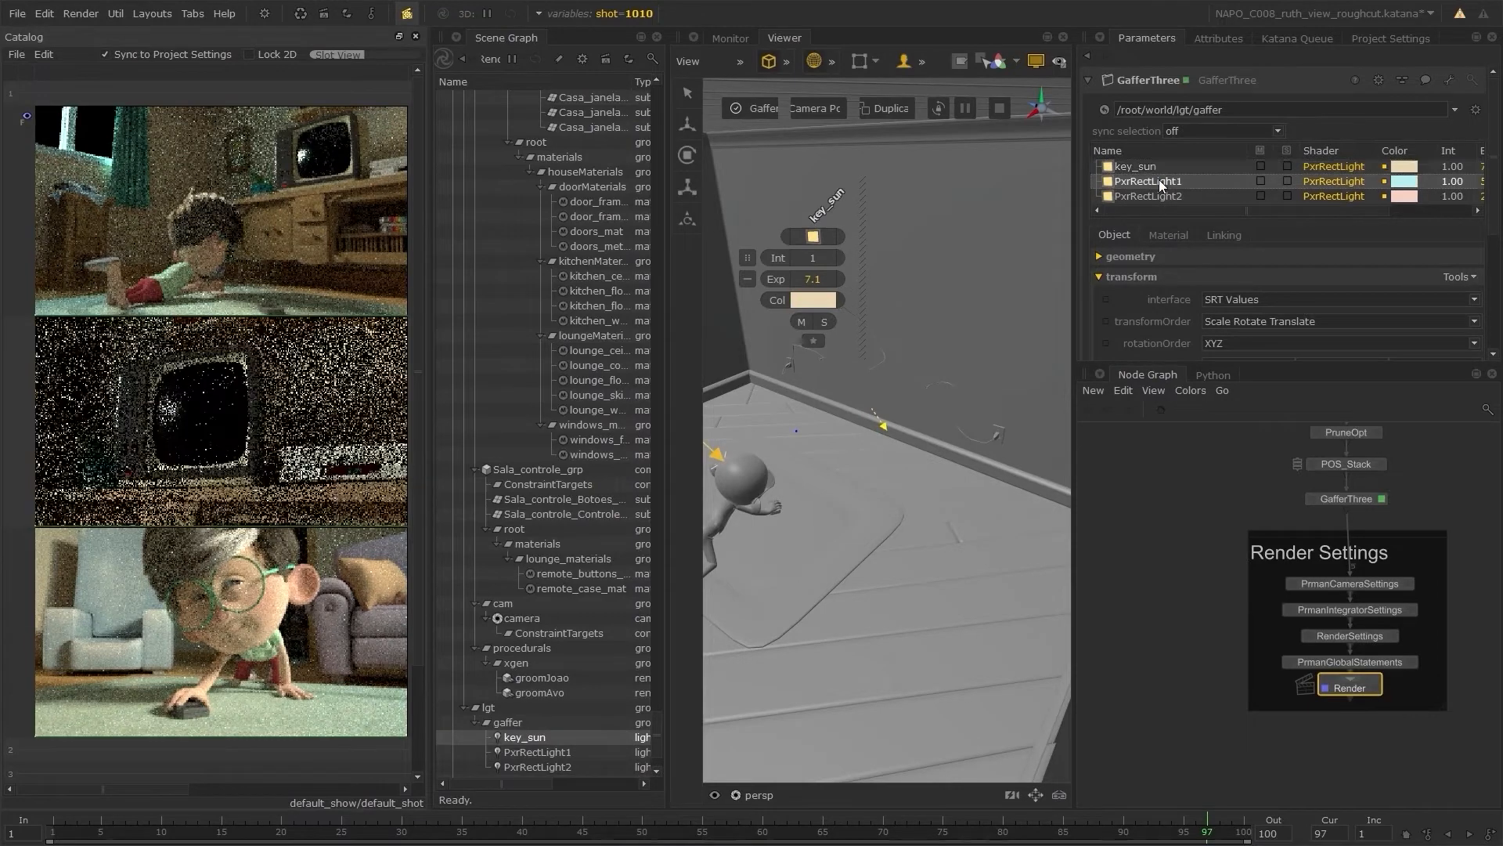
double_click(1159, 181)
type("sky")
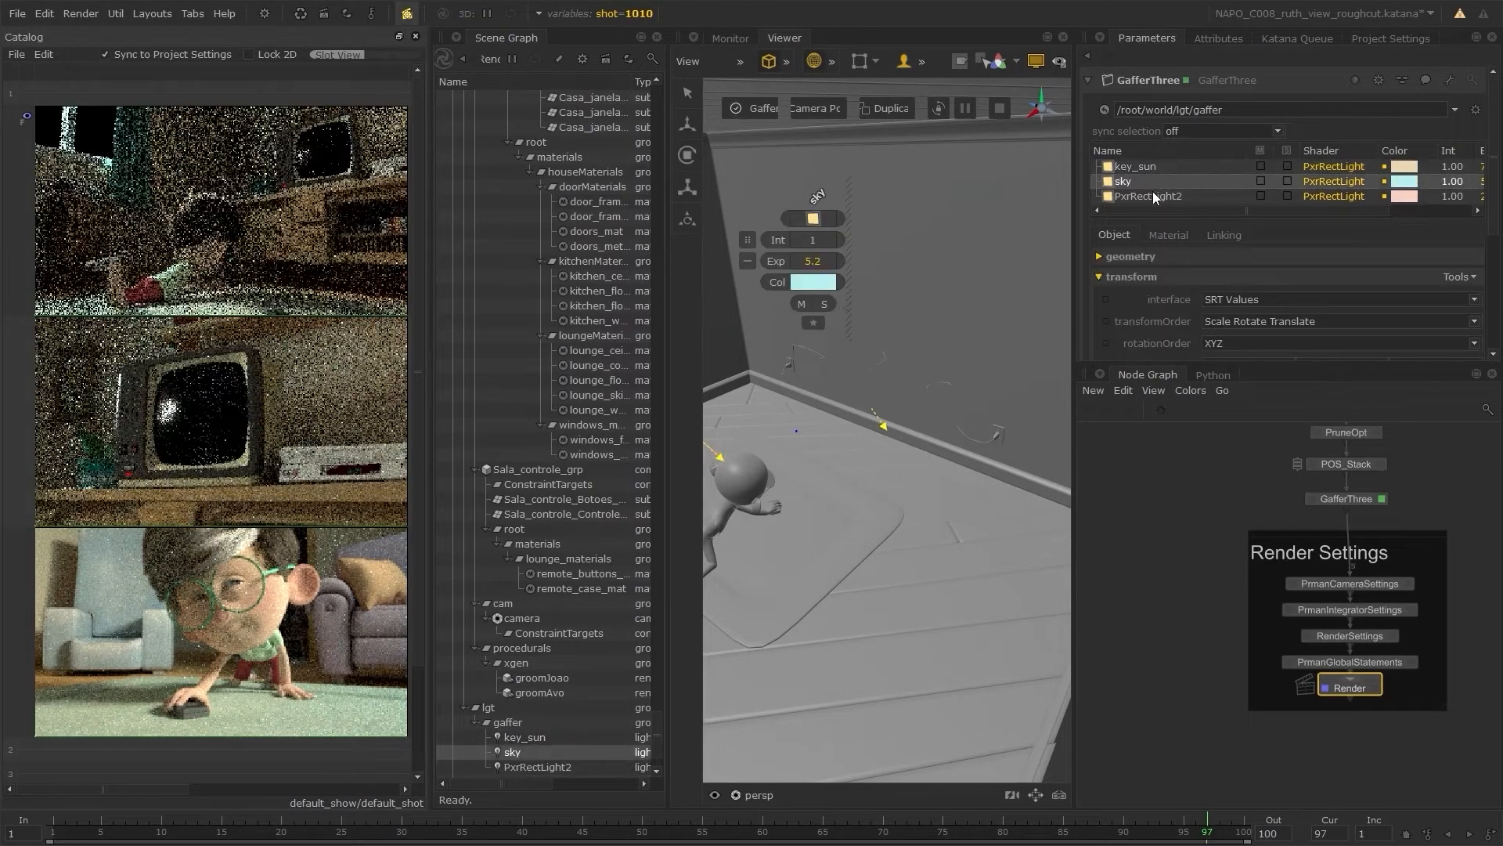
key("Return")
double_click(1153, 197)
type("fill")
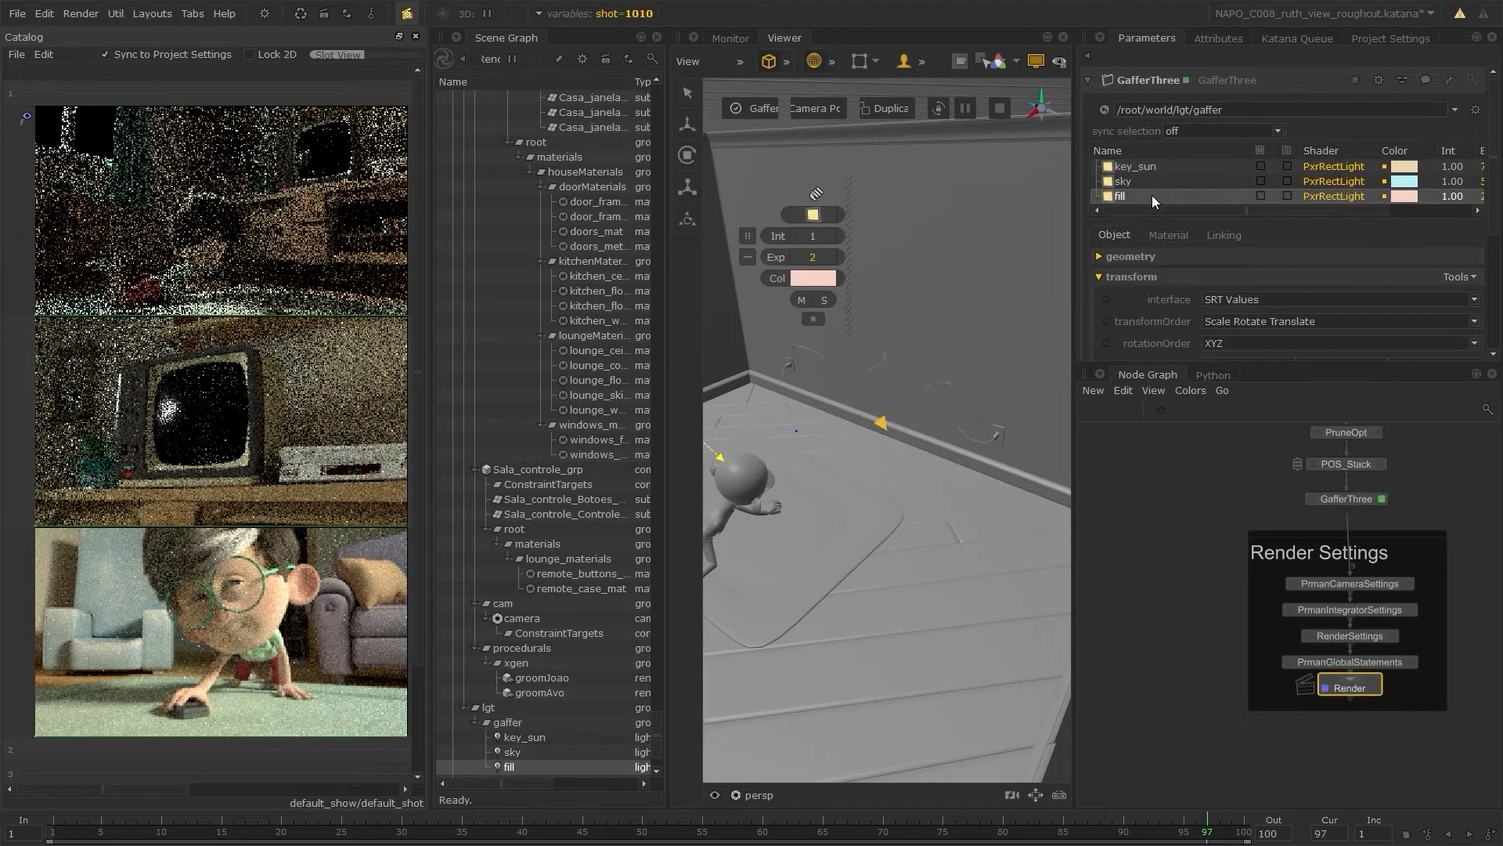
key("Return")
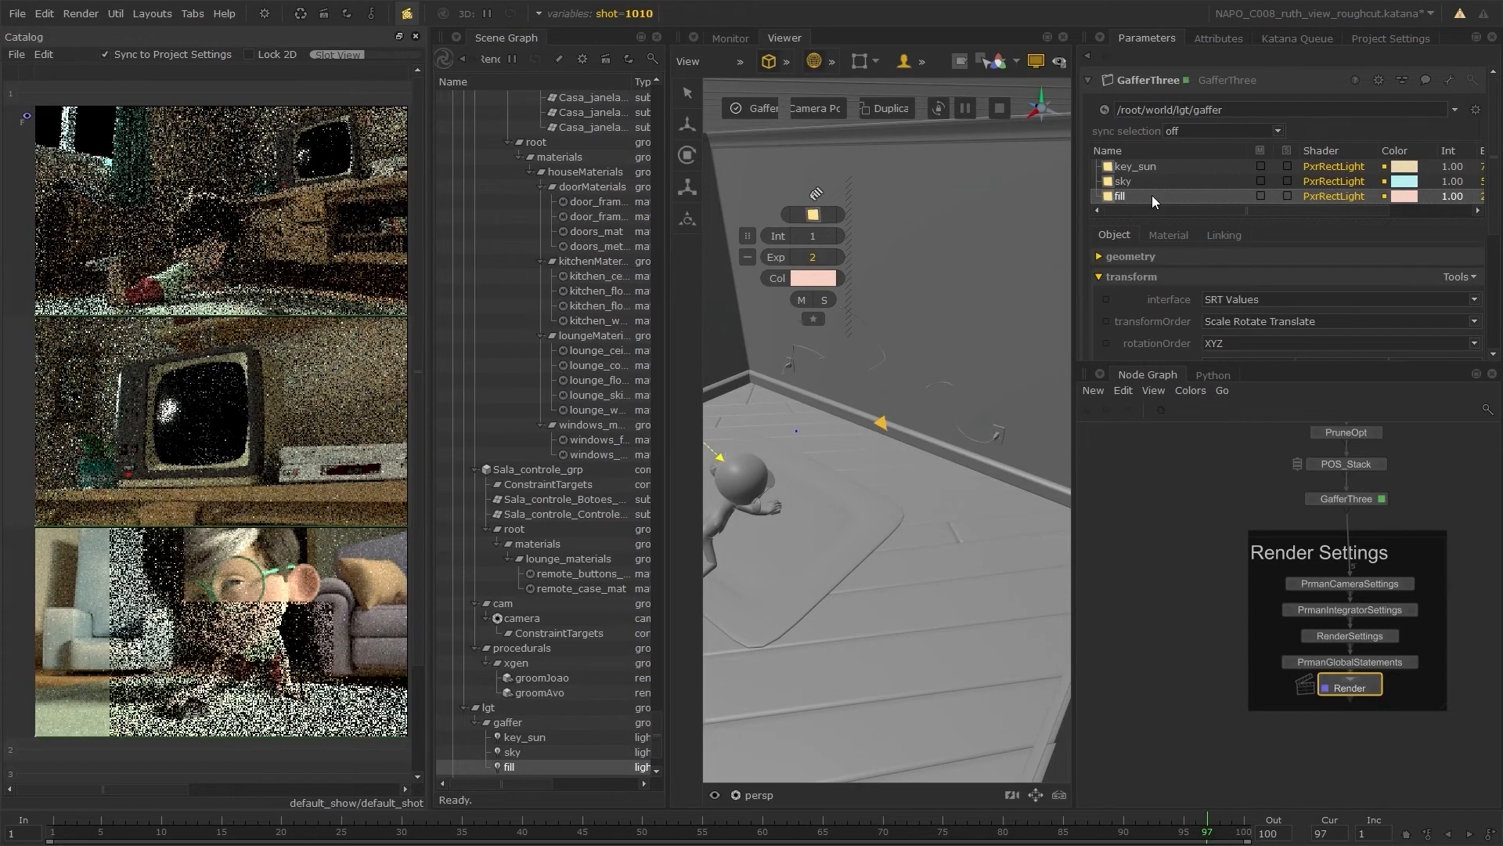
- Assign the fill light to a matching light group in its advanced material parameters
left_click(1165, 234)
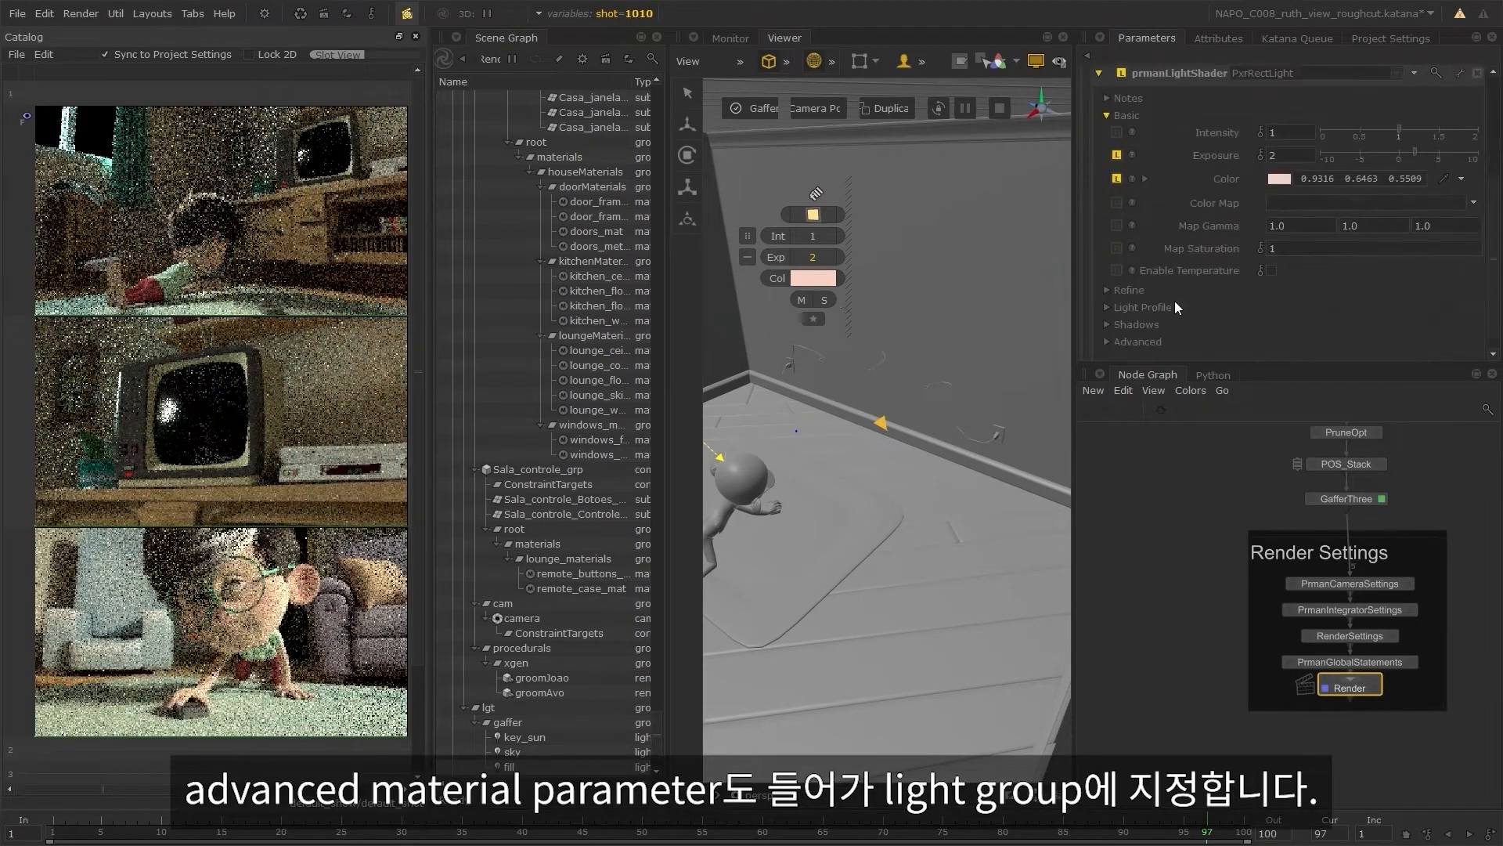
scroll(1170, 309, "down", 2)
left_click(1161, 325)
scroll(1302, 309, "down", 4)
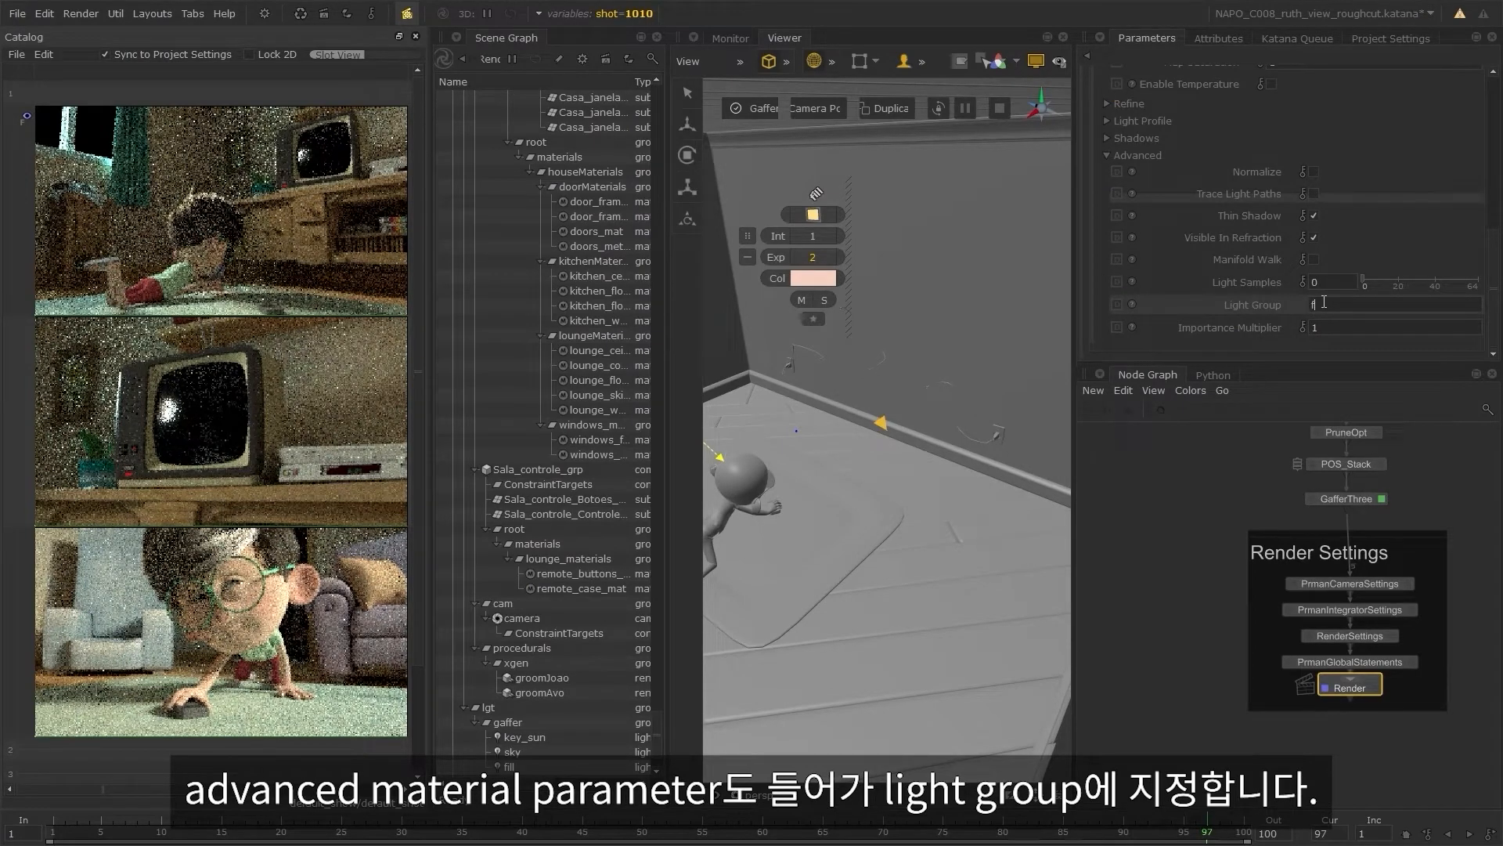
key("Return")
- Set the light group of the sky light to sky in its advanced material parameters
scroll(1197, 250, "up", 6)
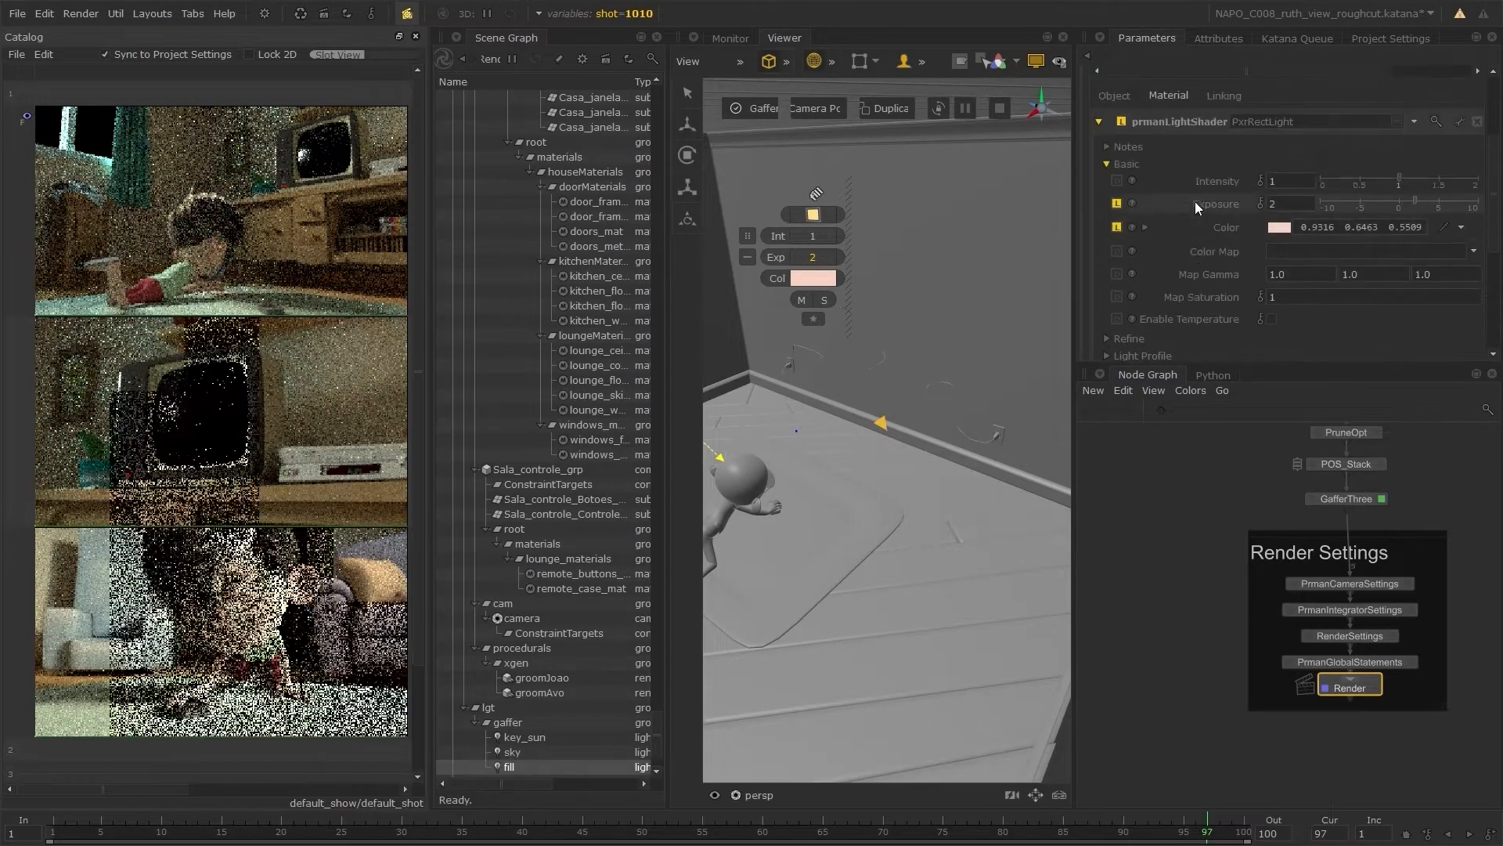
scroll(1186, 256, "down", 5)
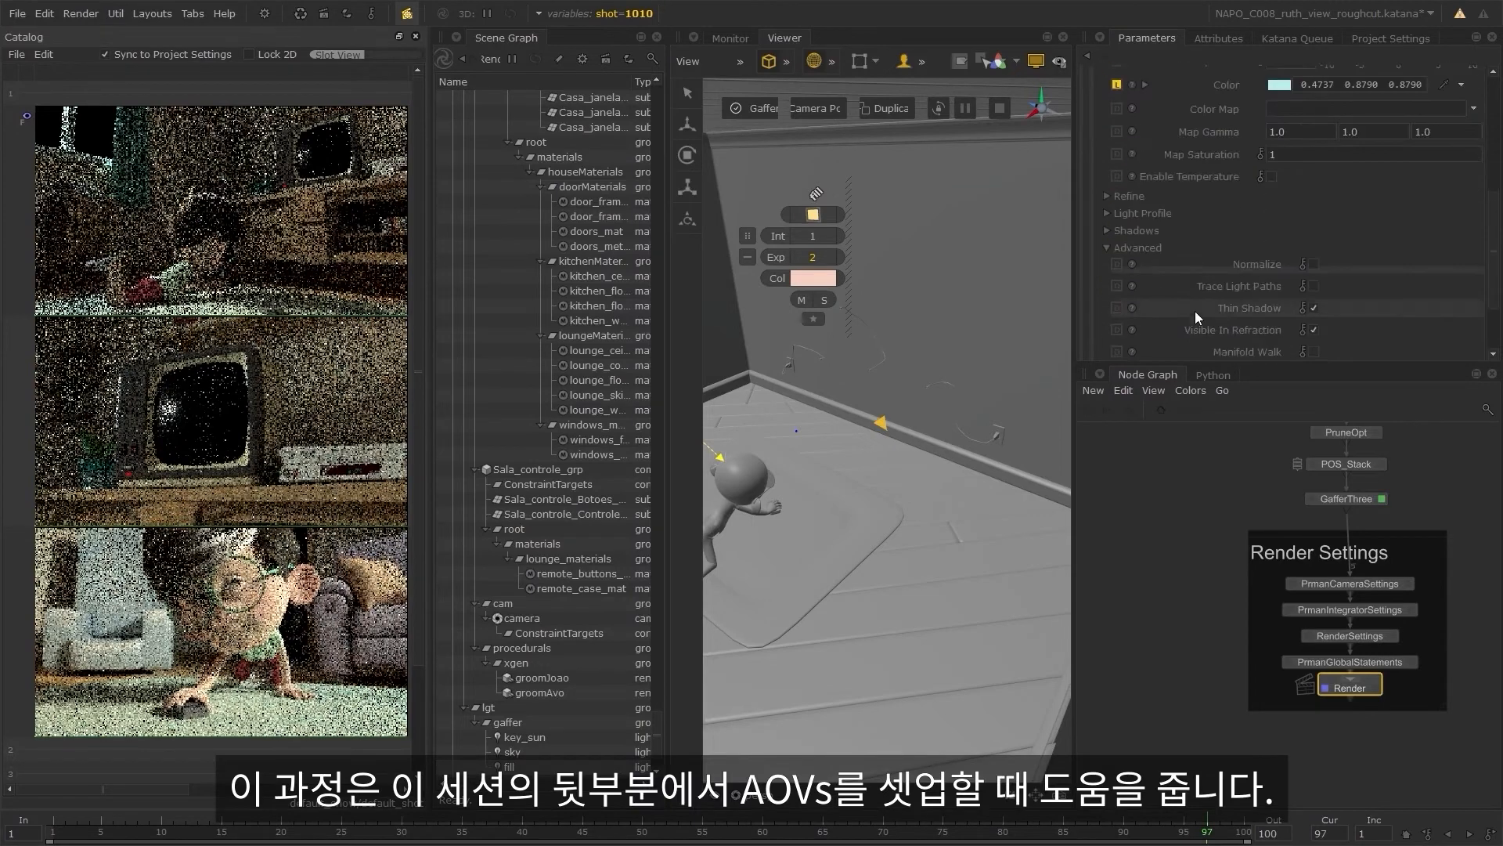
left_click(1341, 304)
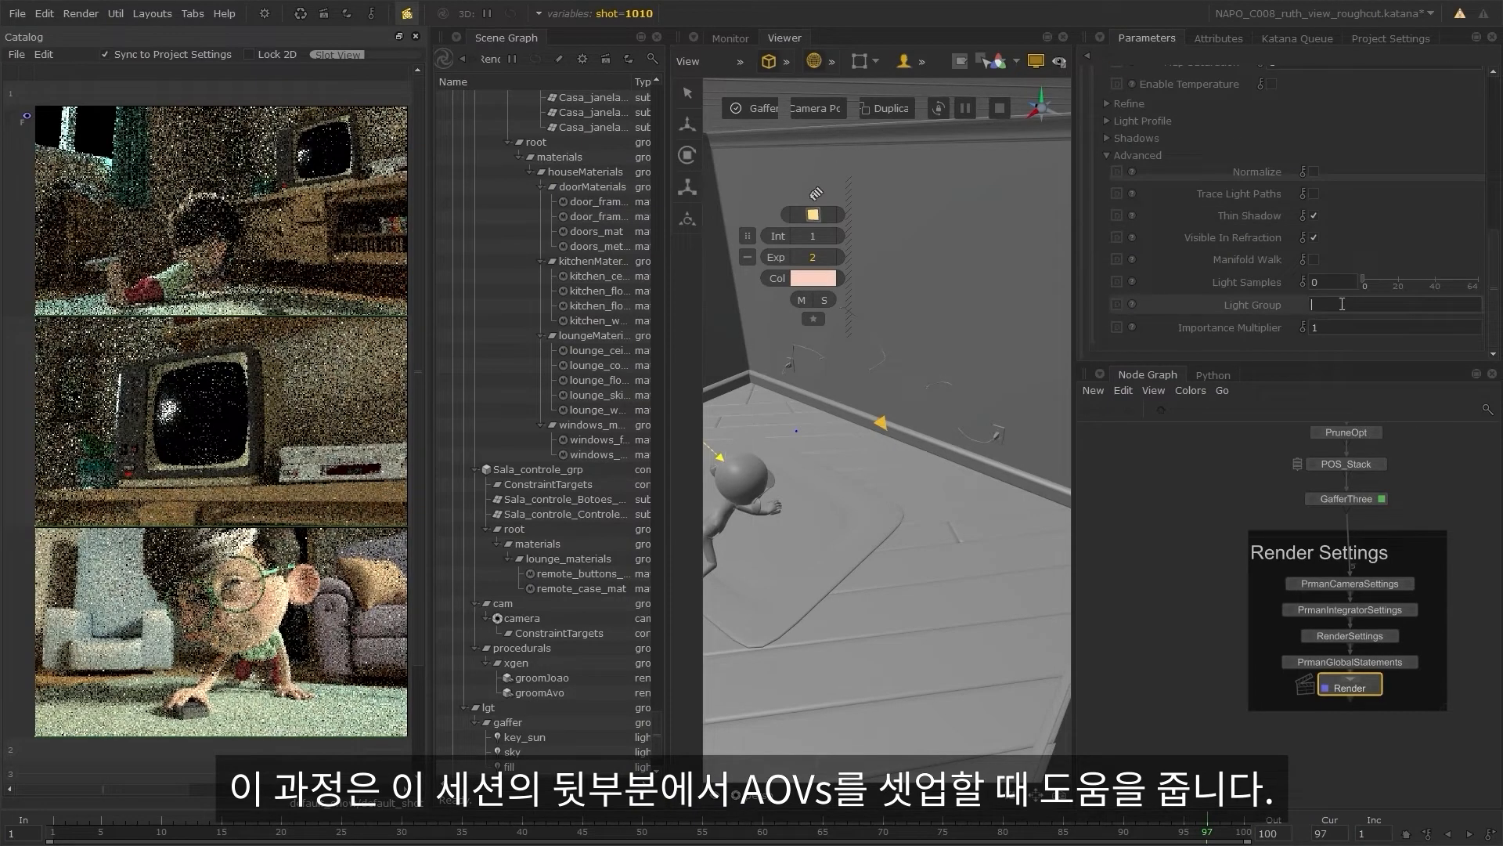
type("sky")
key("Return")
- Set the light group of the key_sun light to key in its advanced material parameters
scroll(1204, 278, "up", 6)
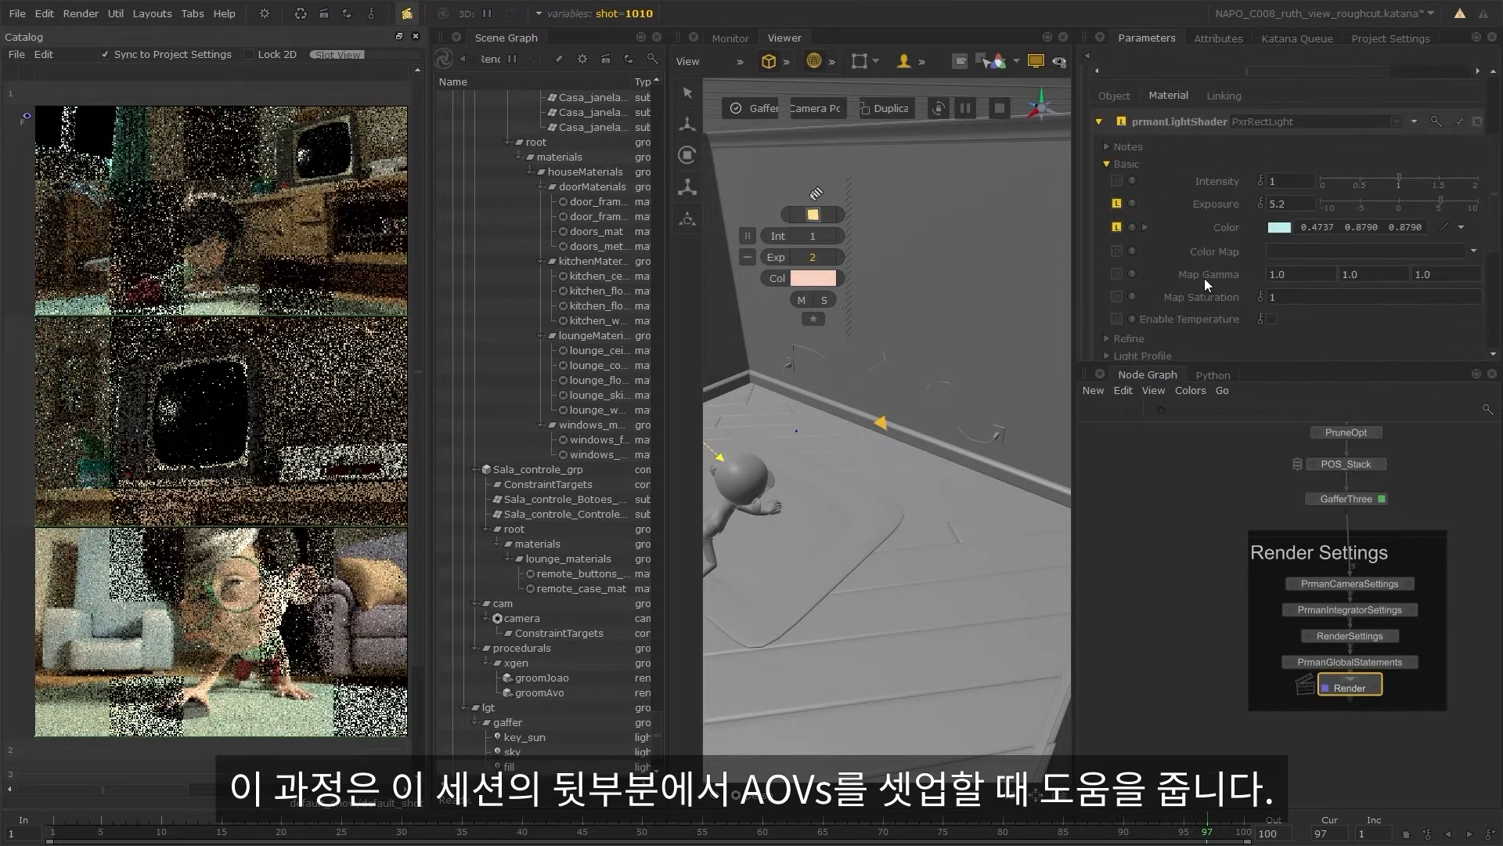
scroll(1163, 313, "down", 5)
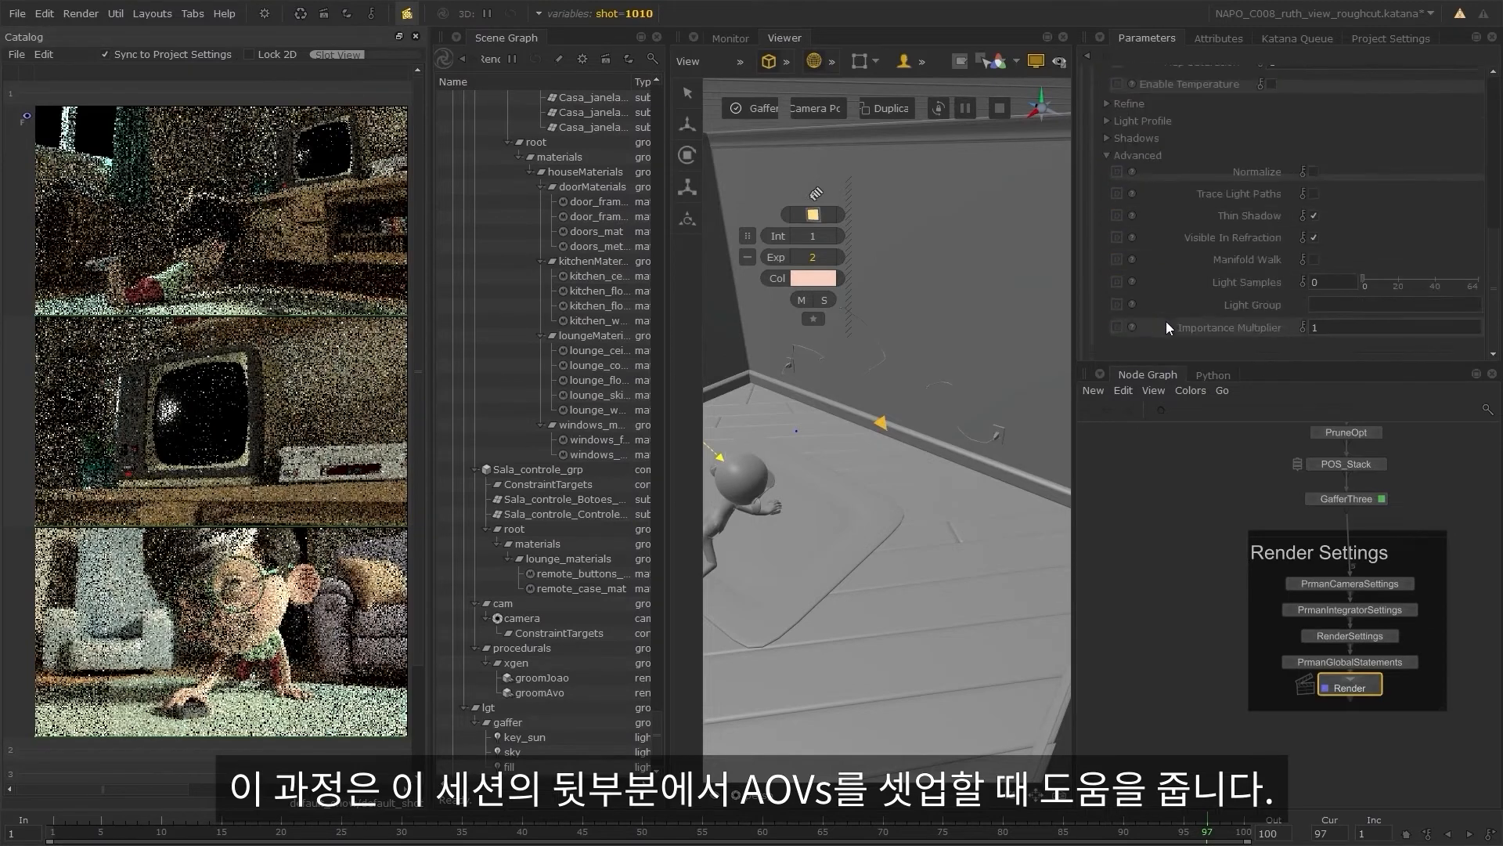
left_click(1341, 304)
type("key")
key("Return")
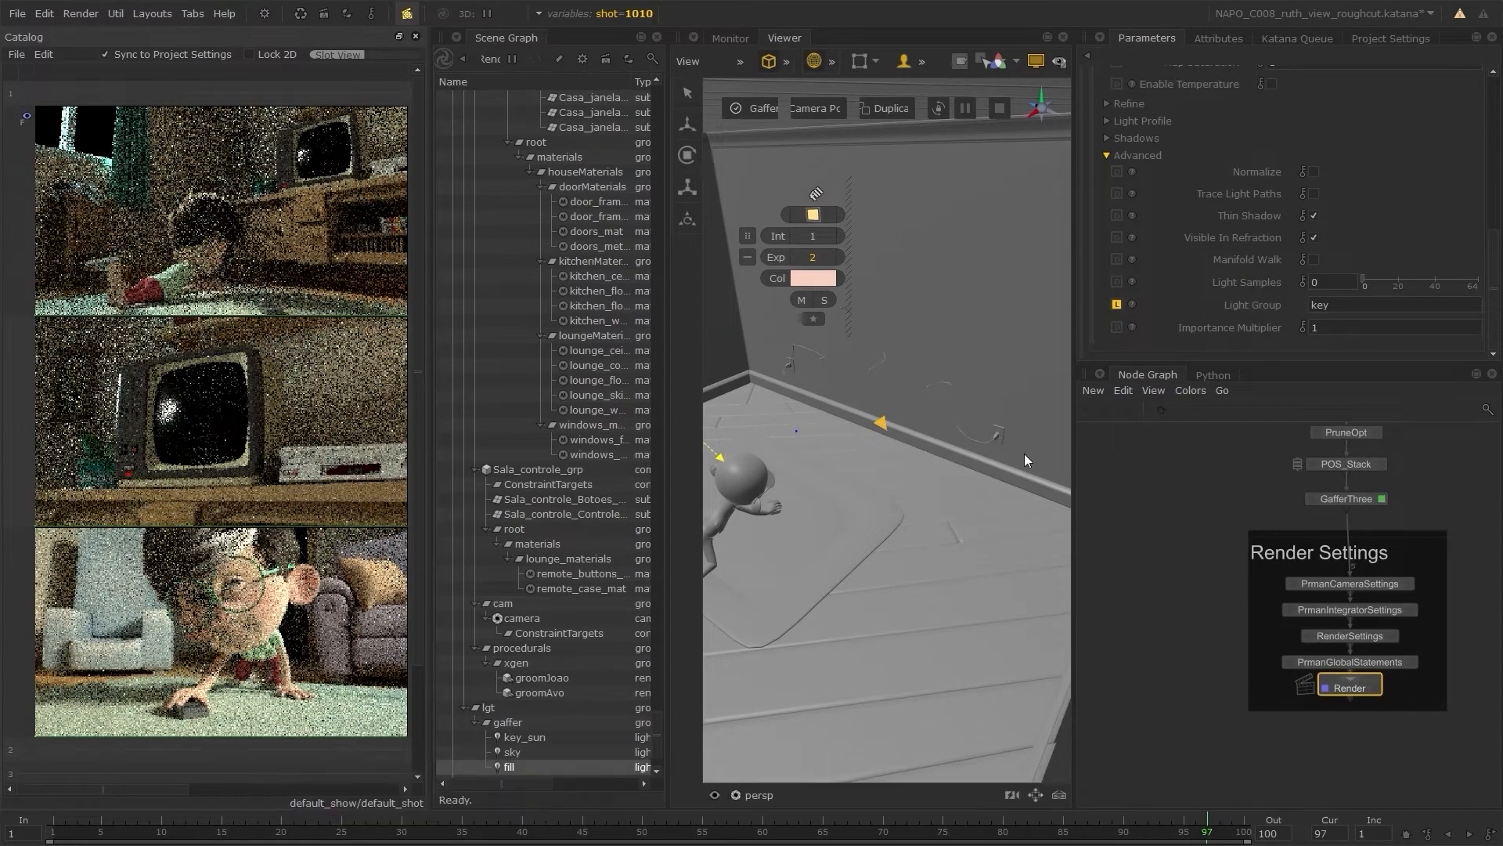
- Rename the existing GafferThree node as SEQUENCE_LOUNGE
double_click(1351, 501)
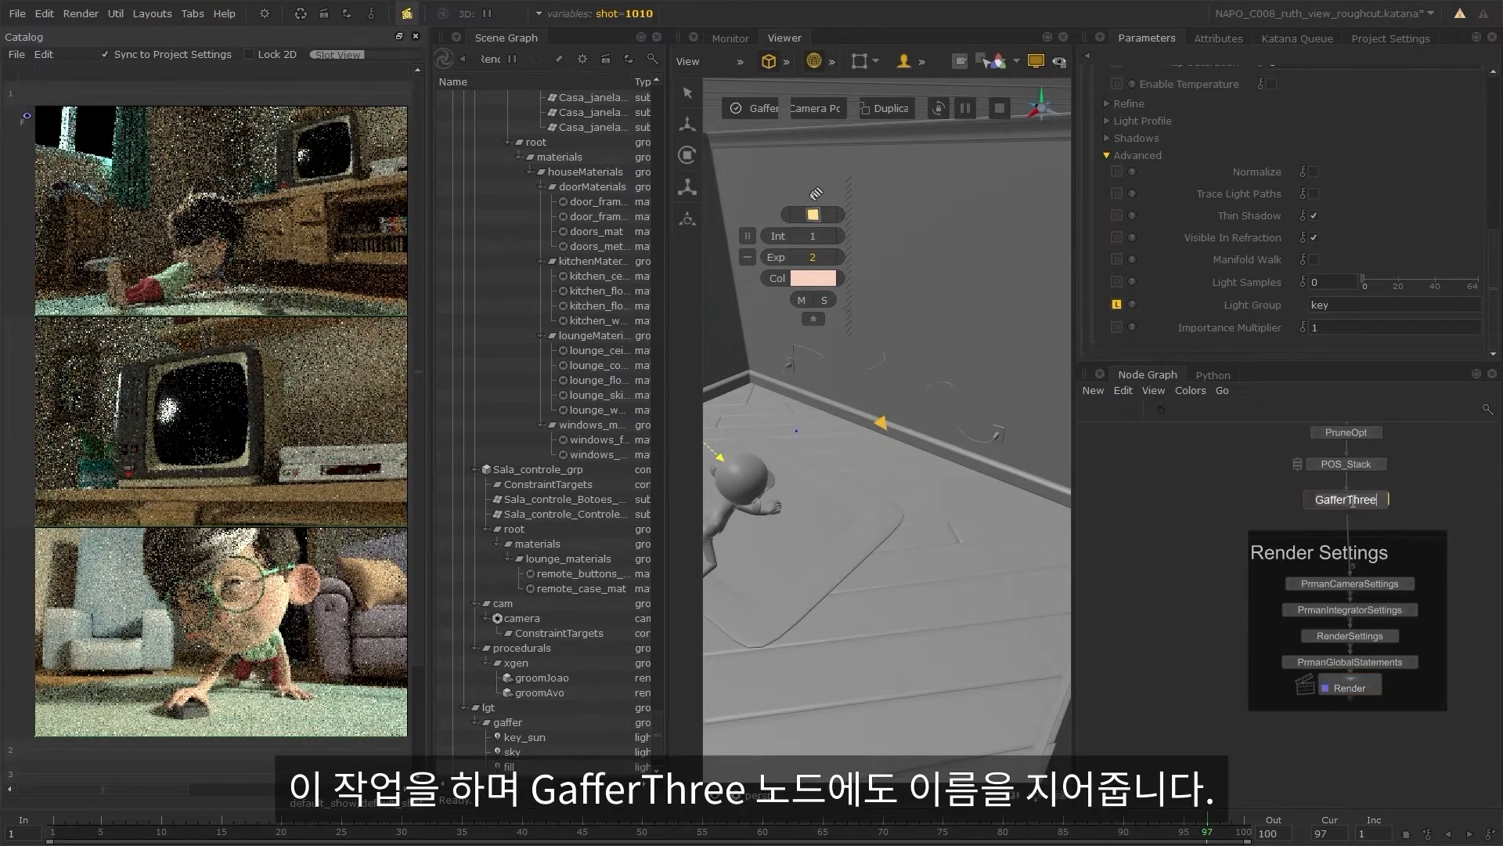
type("S")
type("EQUENCE_LOUN")
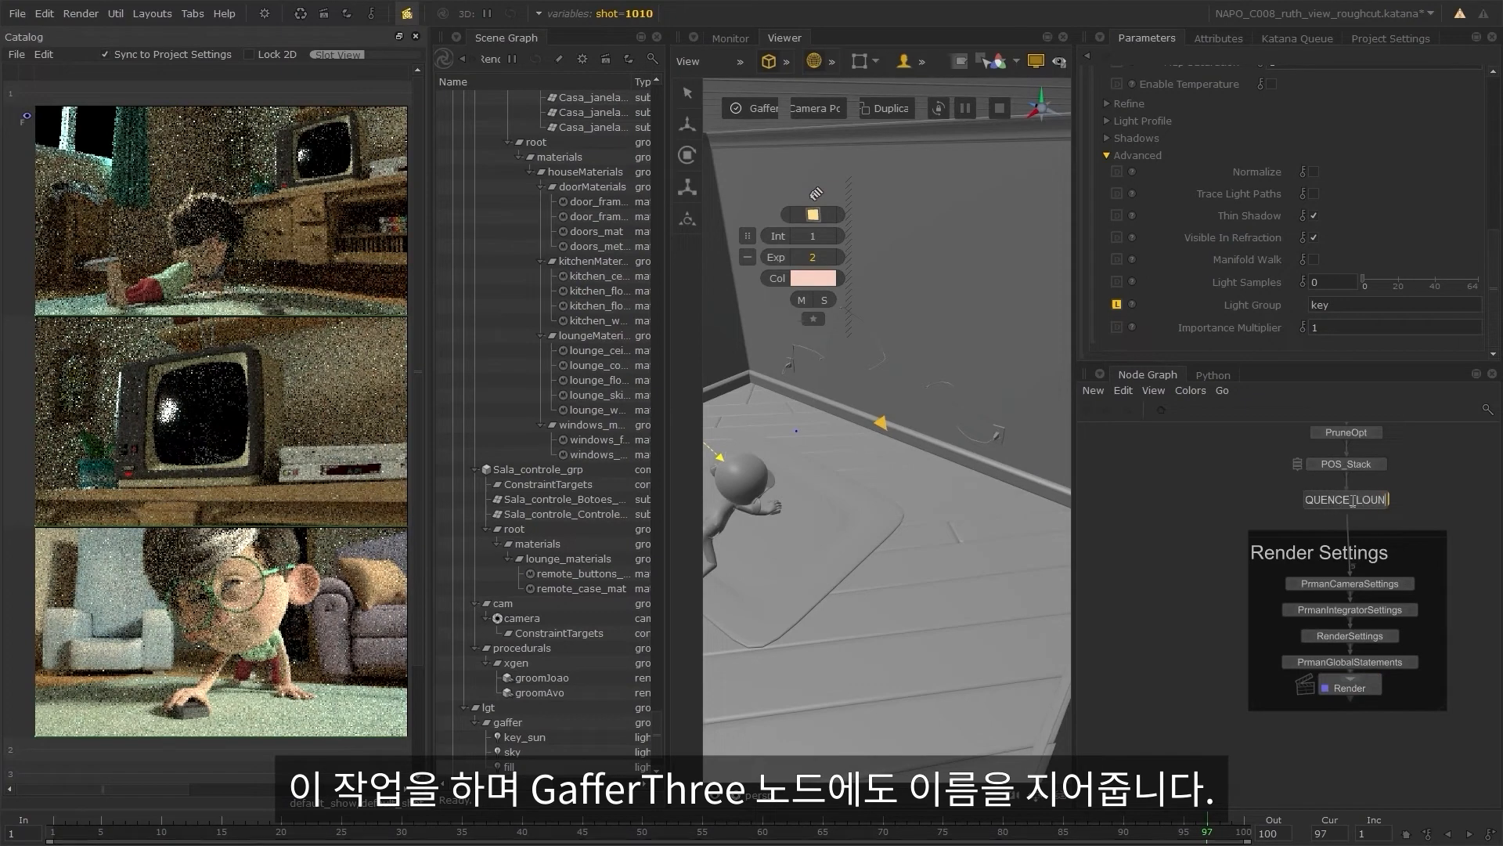
key("Return")
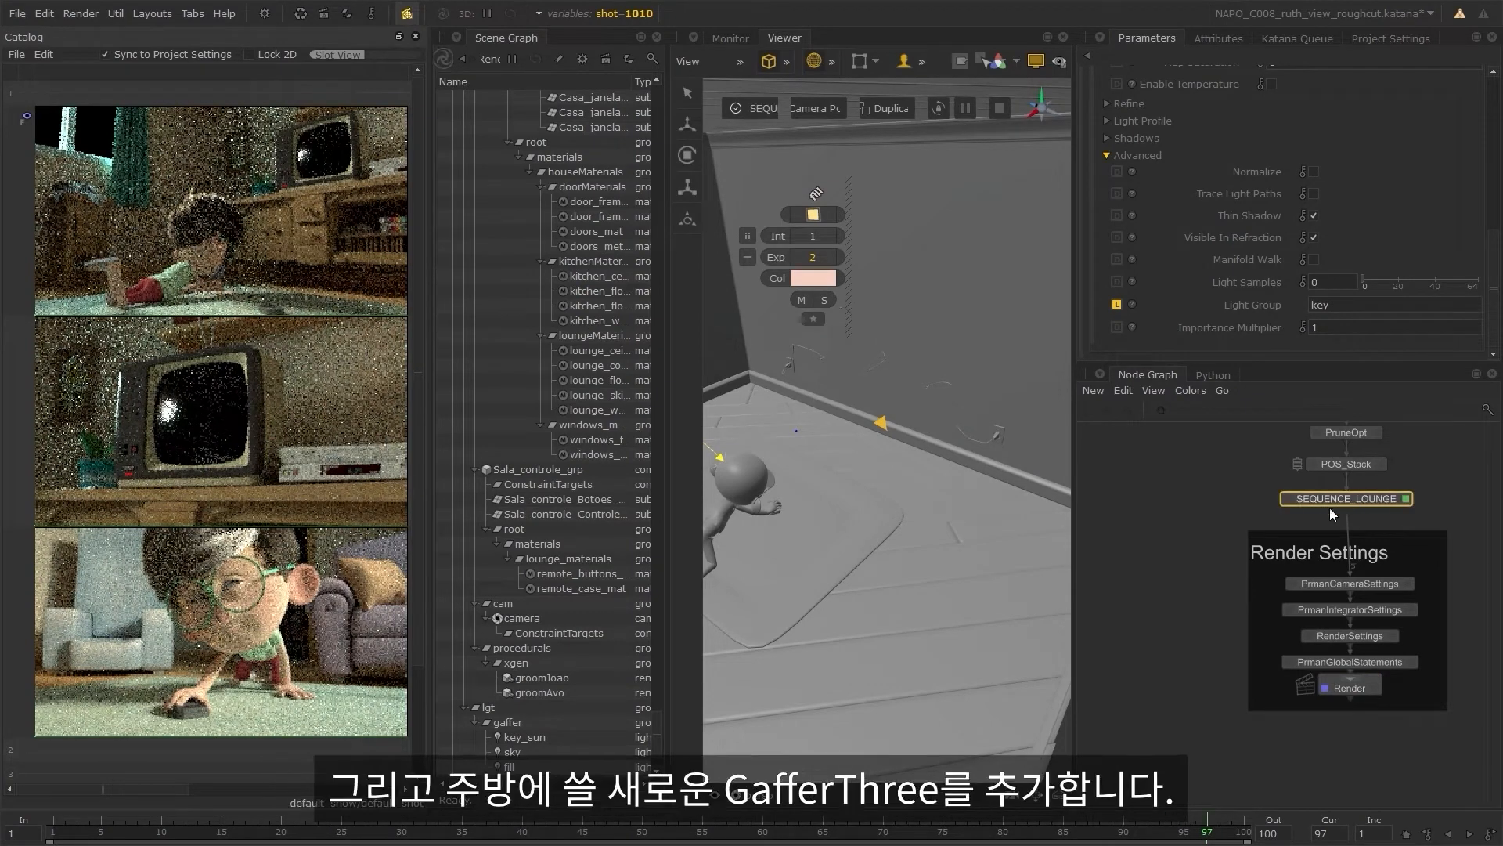
- Add a second GafferThree node directly below SEQUENCE_LOUNGE and name it SEQUENCE_KITCHEN
key("Tab")
type("gaff")
key("Return")
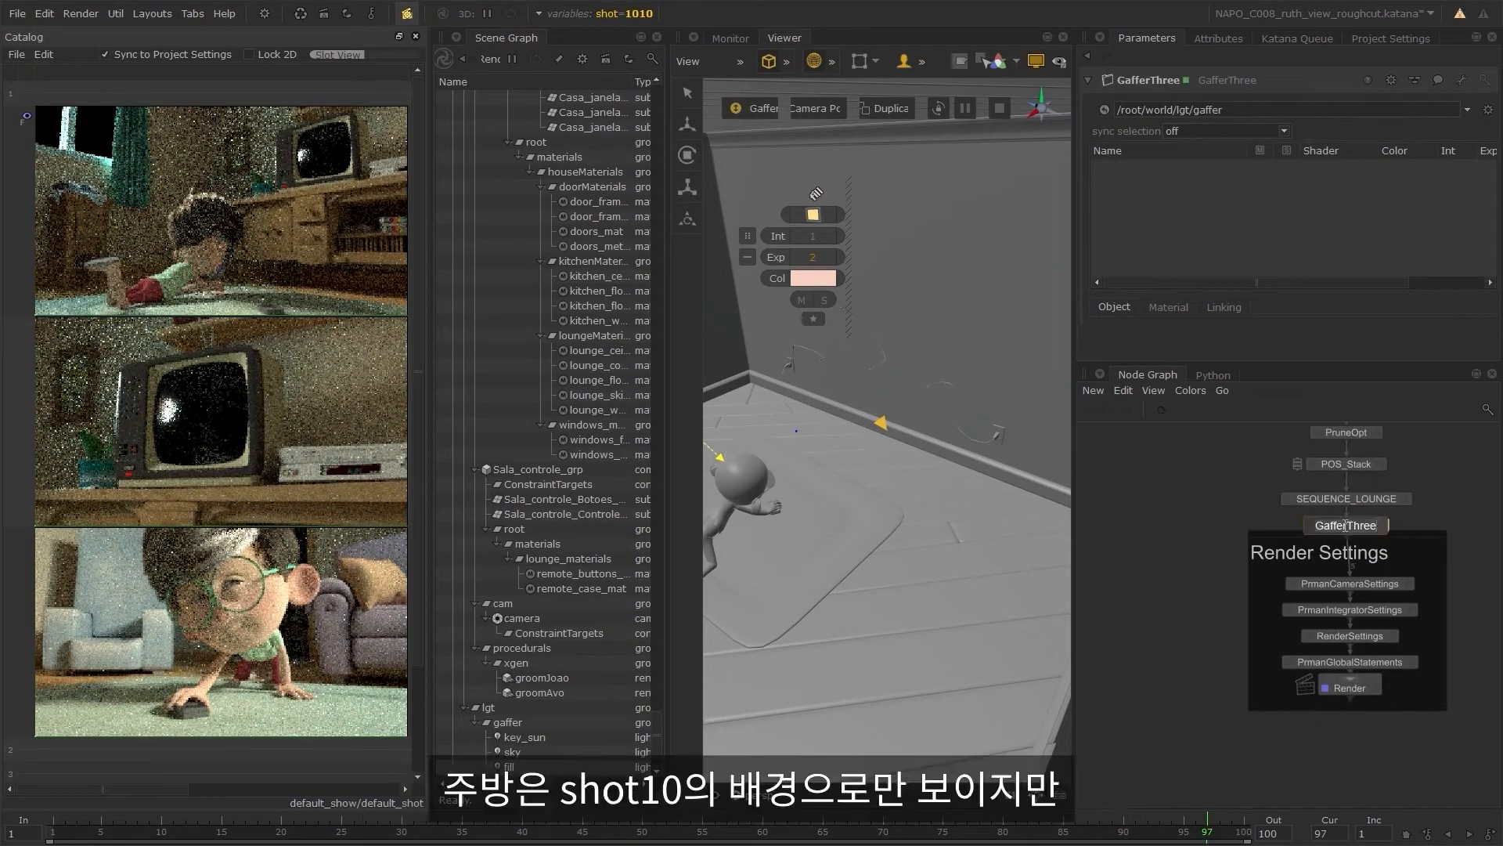
type("nSEQUE")
type("NCE_KITECH")
type("CHEN")
key("Return")
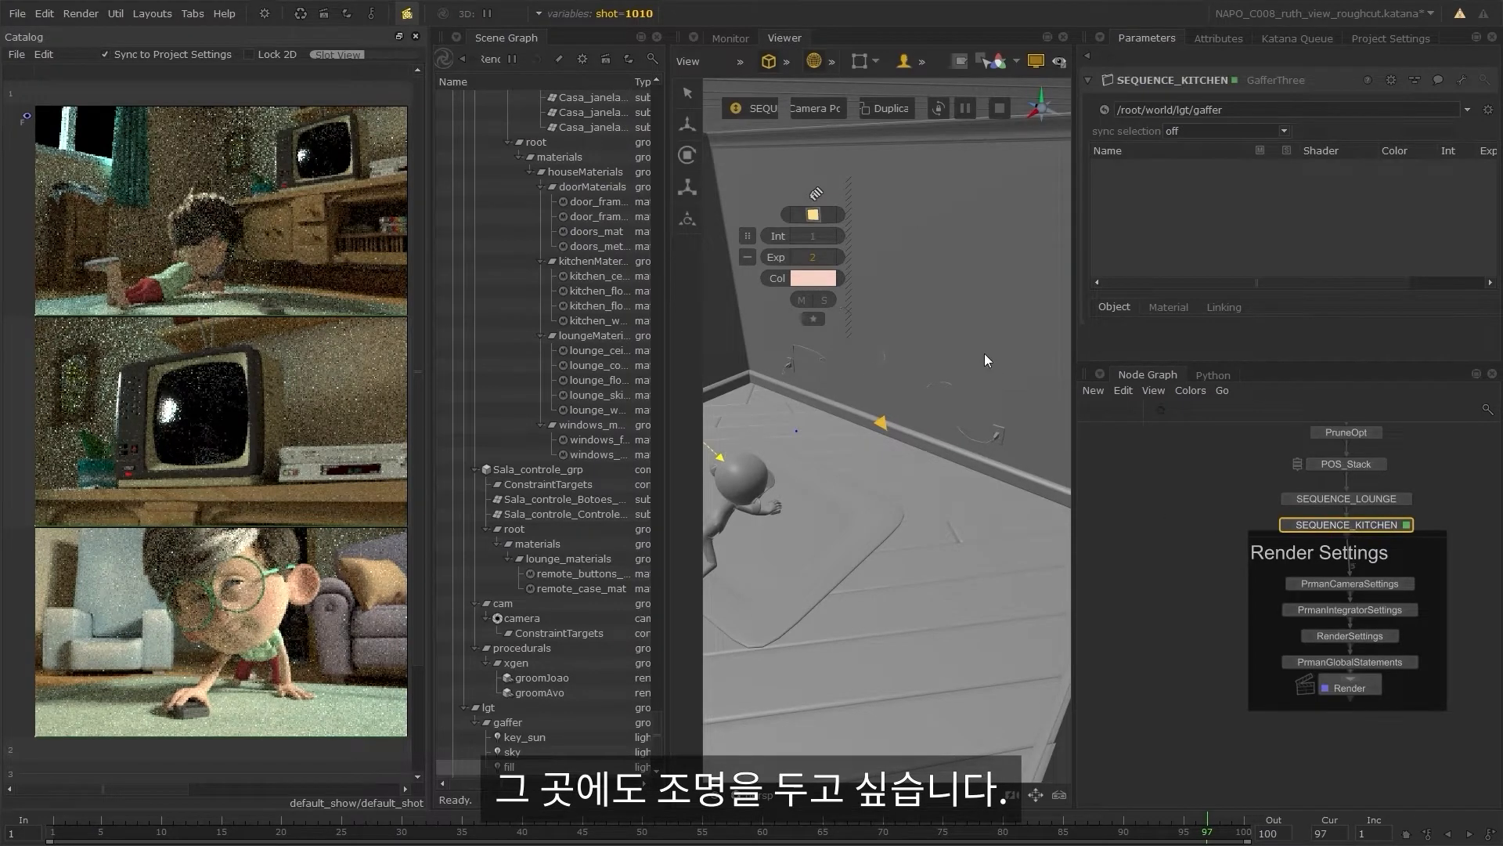
- Switch the active gaffer in the viewer to SEQUENCE_LOUNGE
key("space")
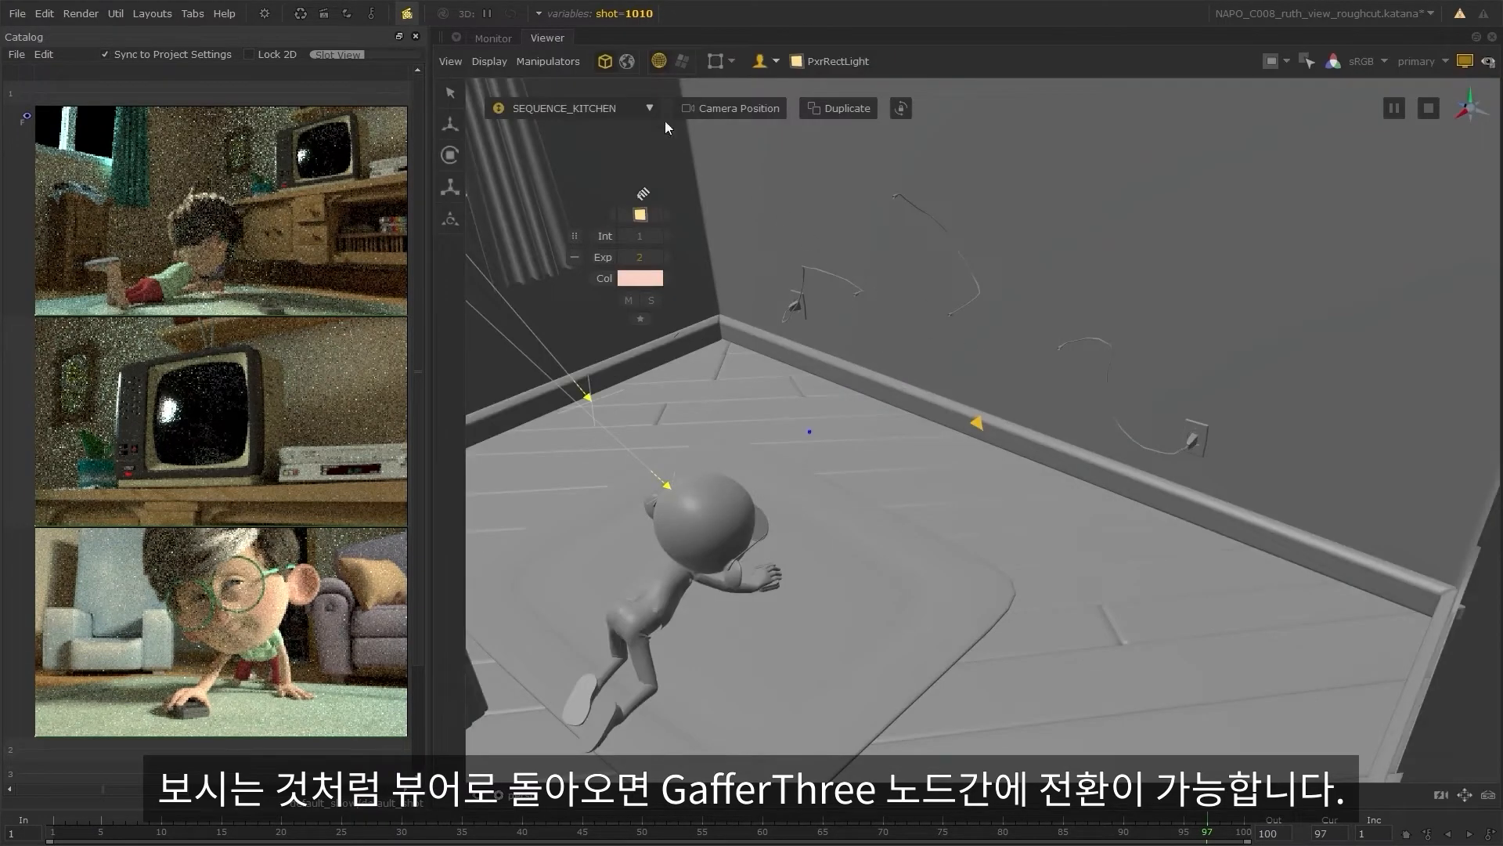
left_click(639, 111)
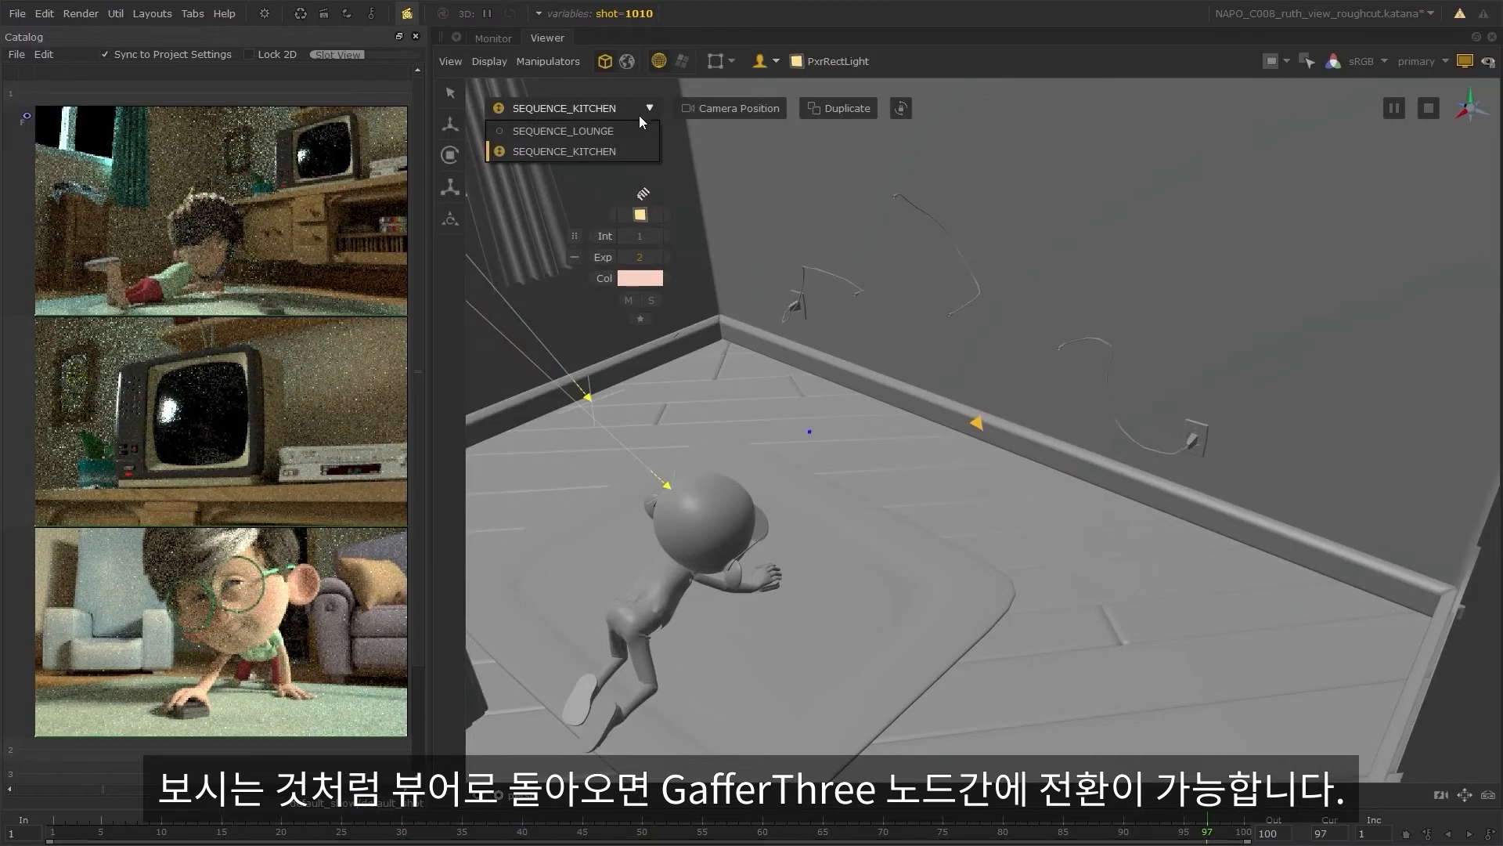
left_click(607, 132)
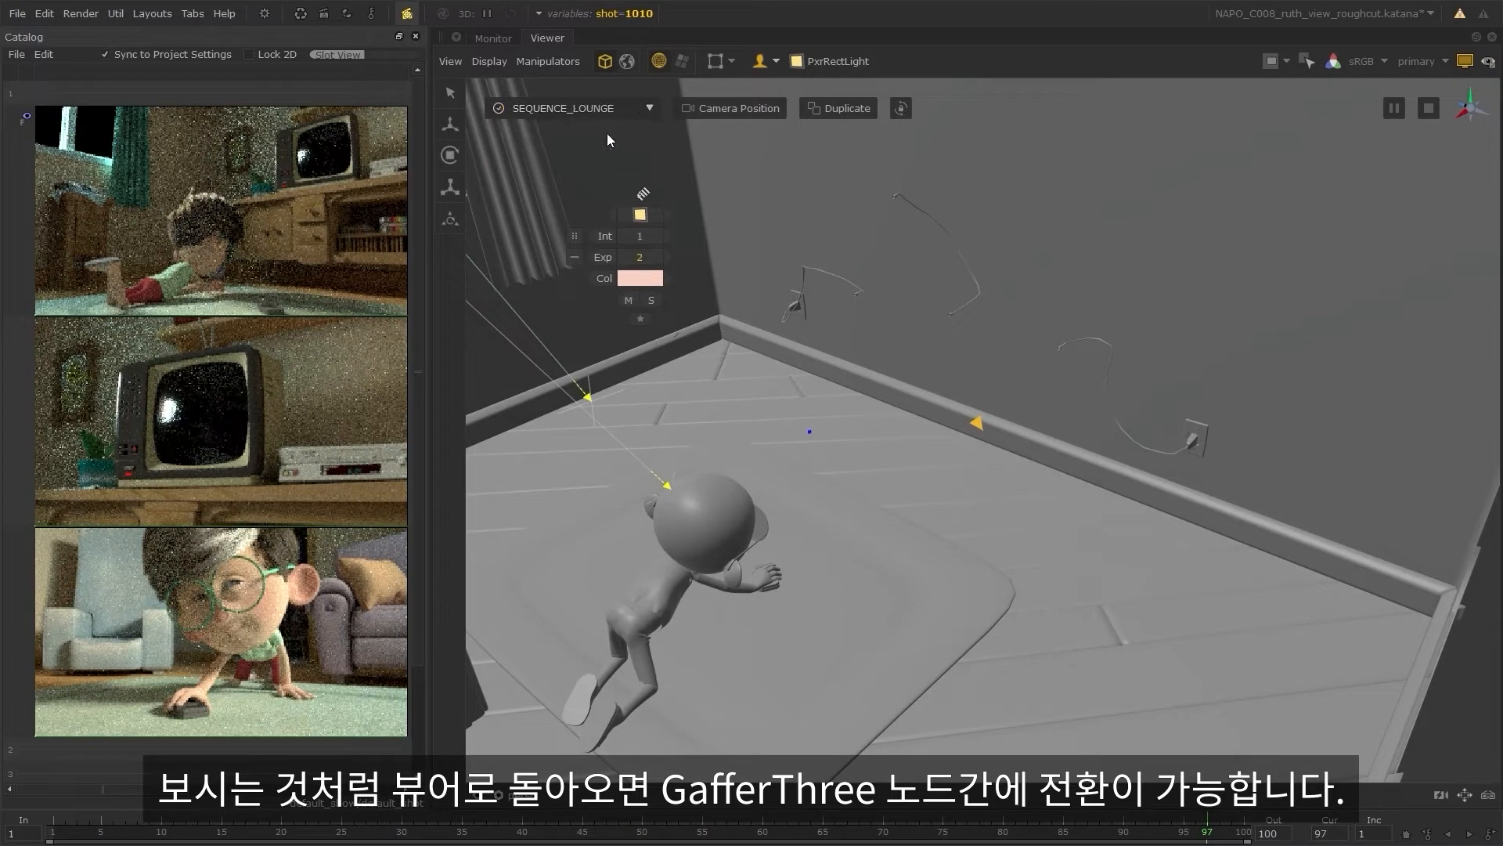
- Select the key_sun light in the viewer and raise its exposure to 9.2
left_click_drag(701, 416, 634, 511)
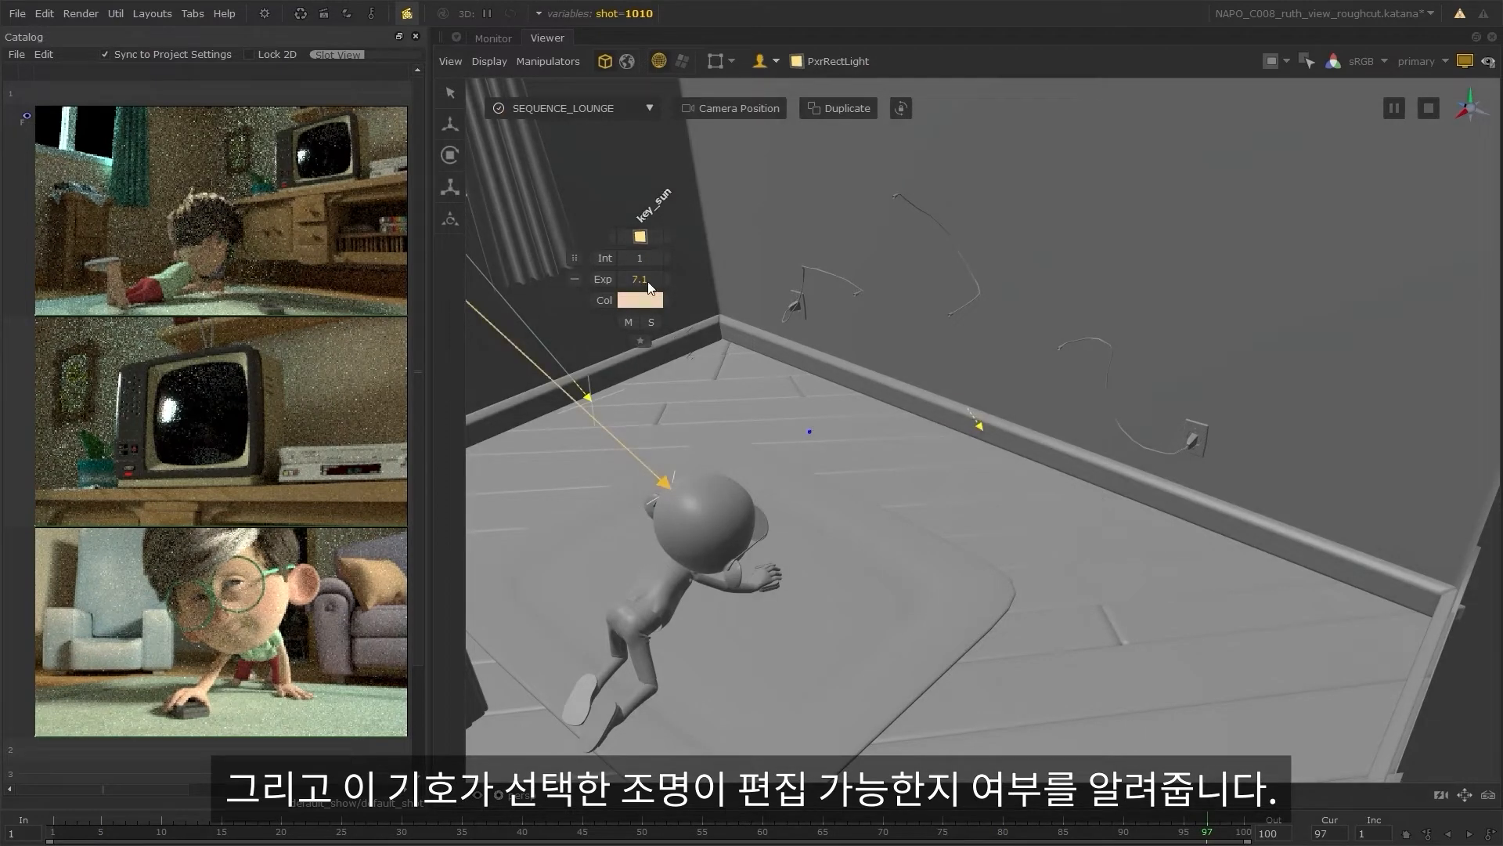
left_click_drag(648, 285, 668, 285)
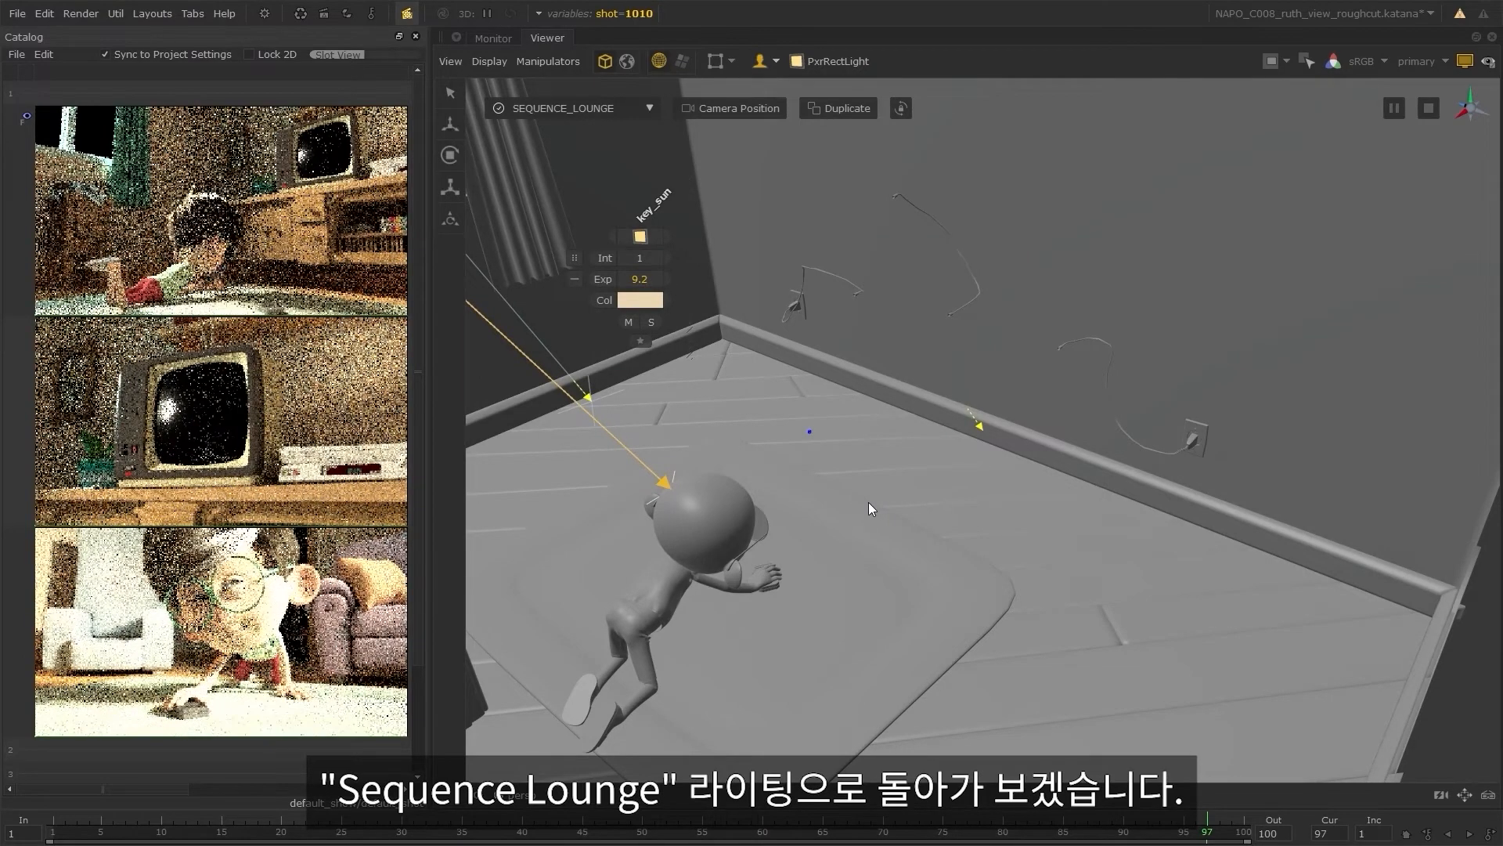
left_click_drag(868, 501, 961, 472, "alt")
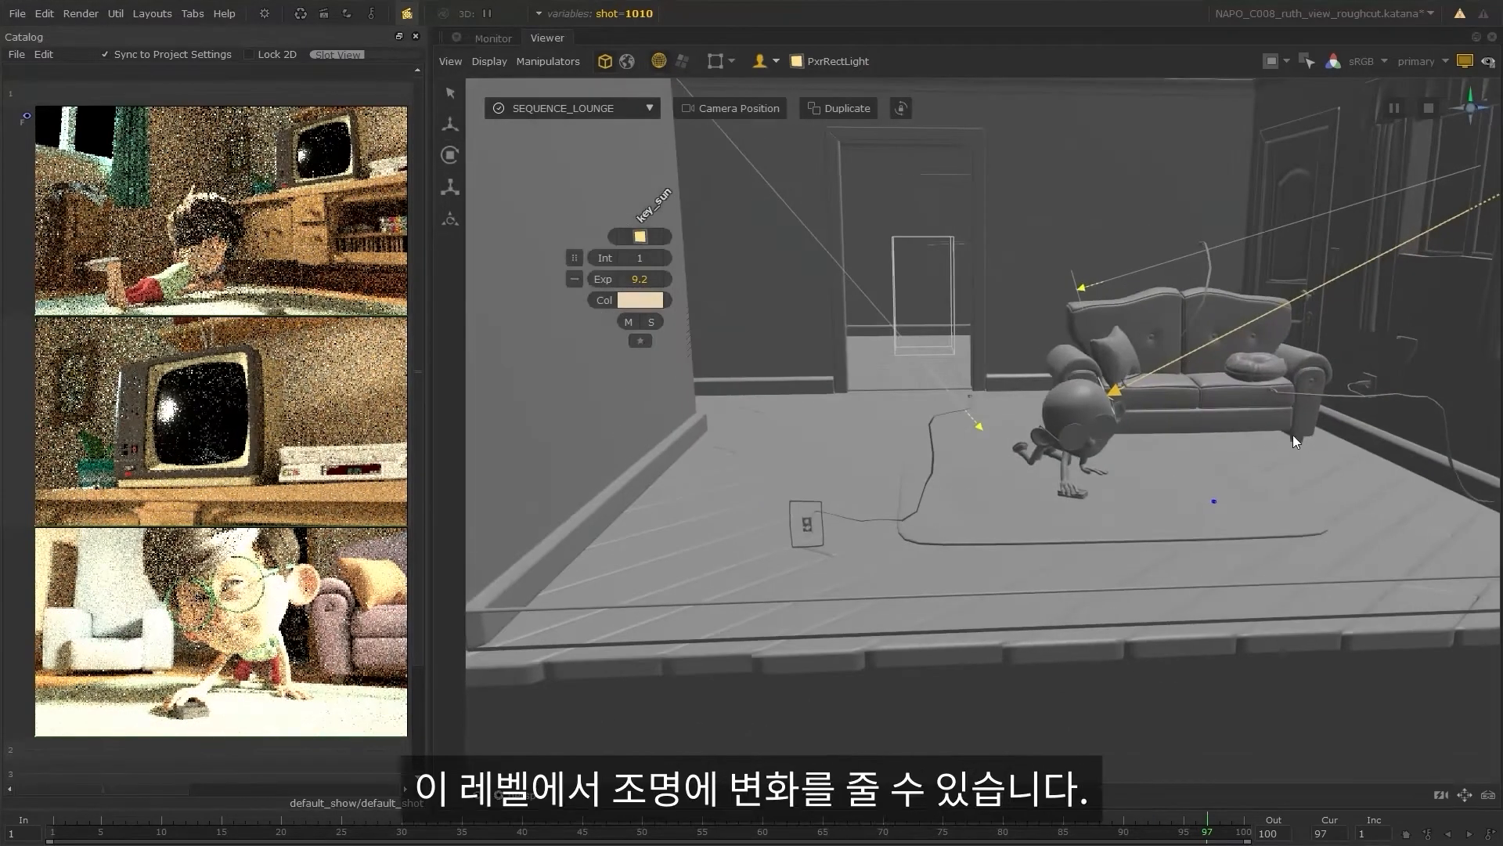
left_click_drag(1293, 434, 806, 493, "alt")
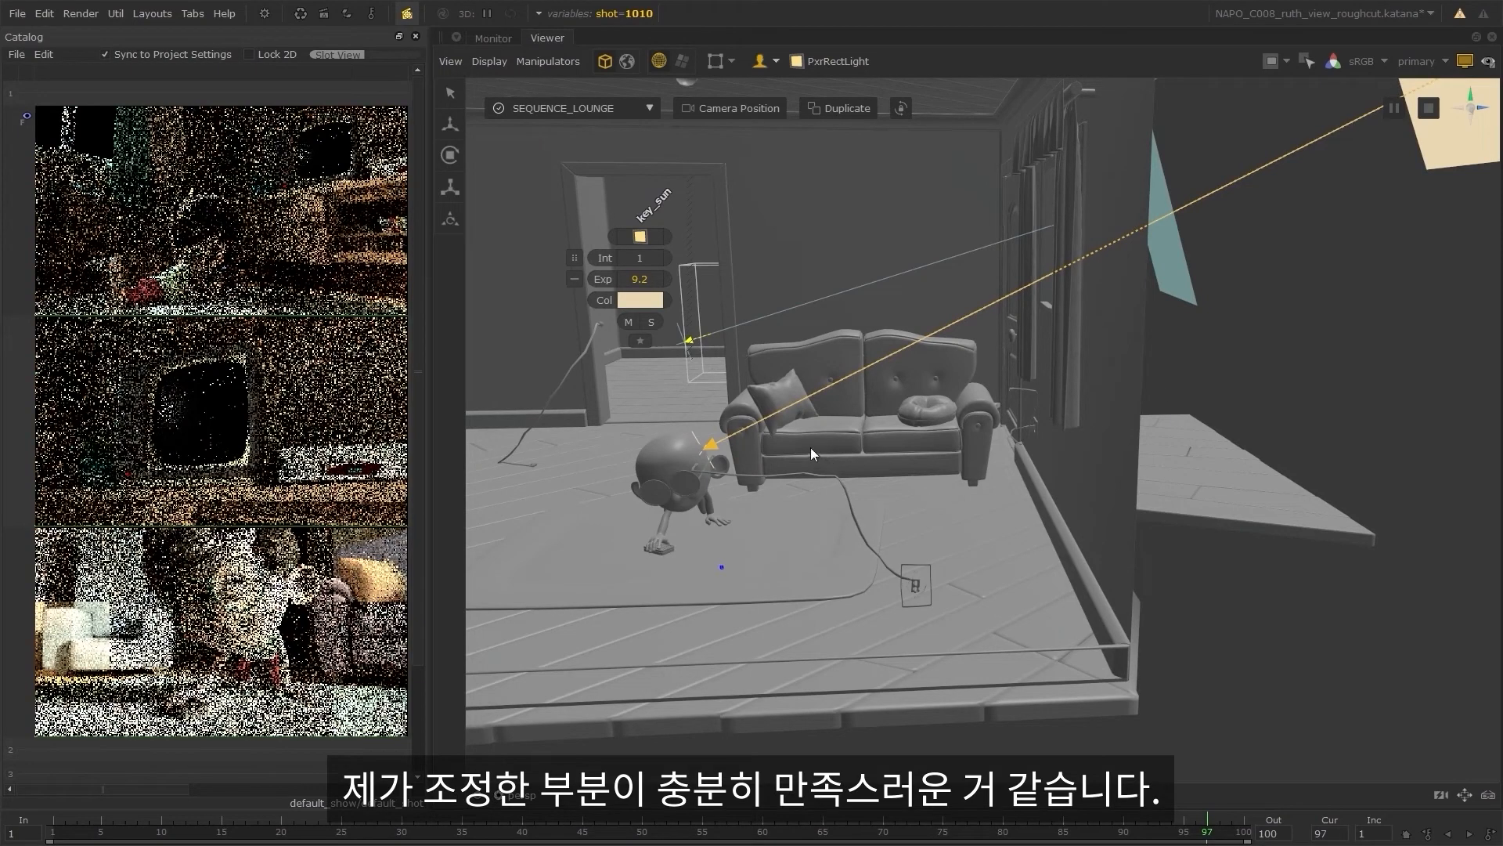
- Make SEQUENCE_KITCHEN the active gaffer in the viewer for lighting the kitchen room
left_click(600, 111)
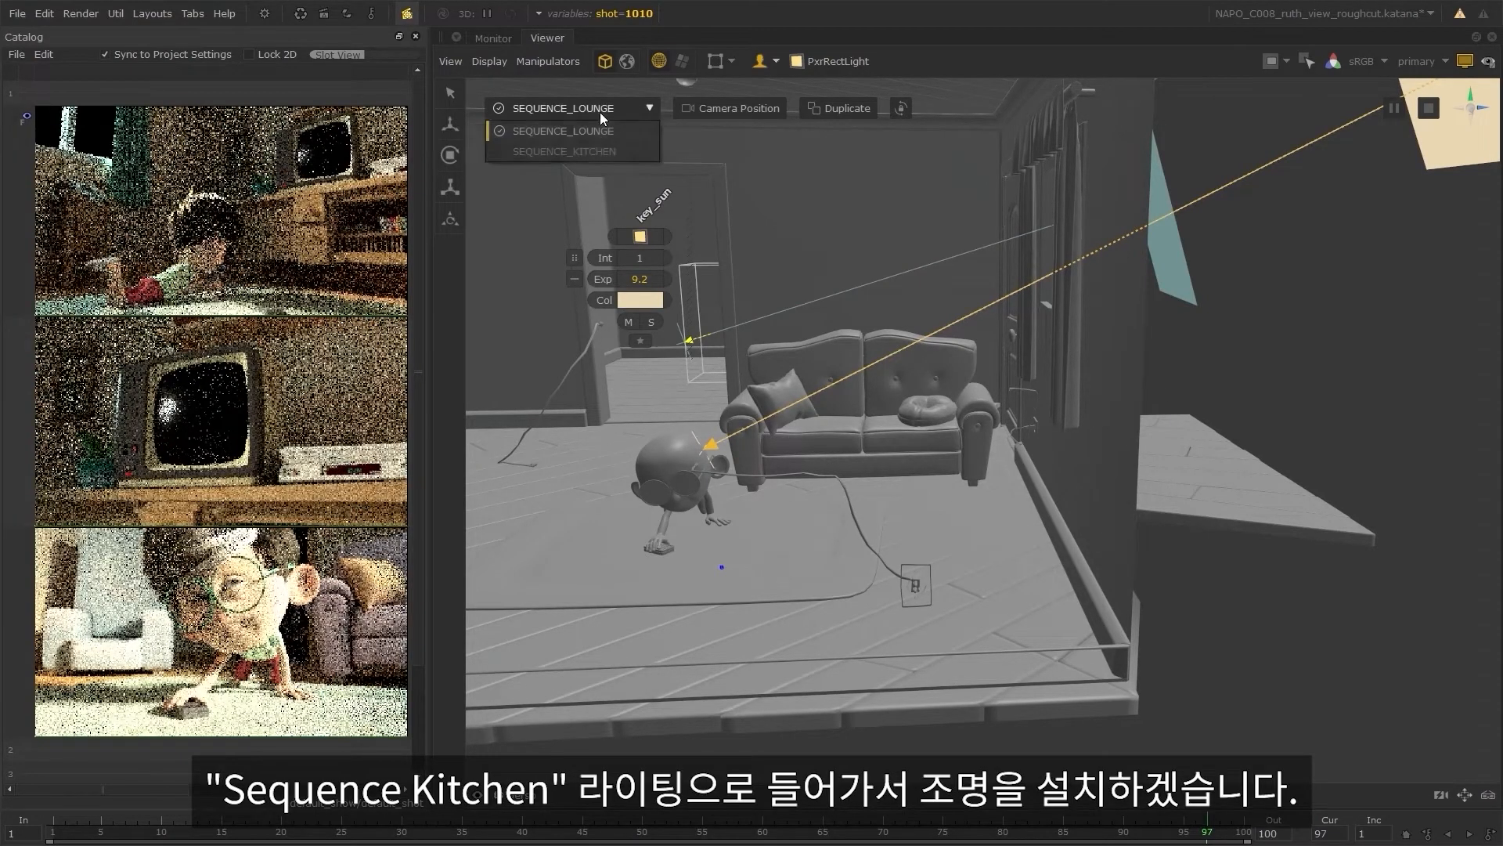
left_click(598, 154)
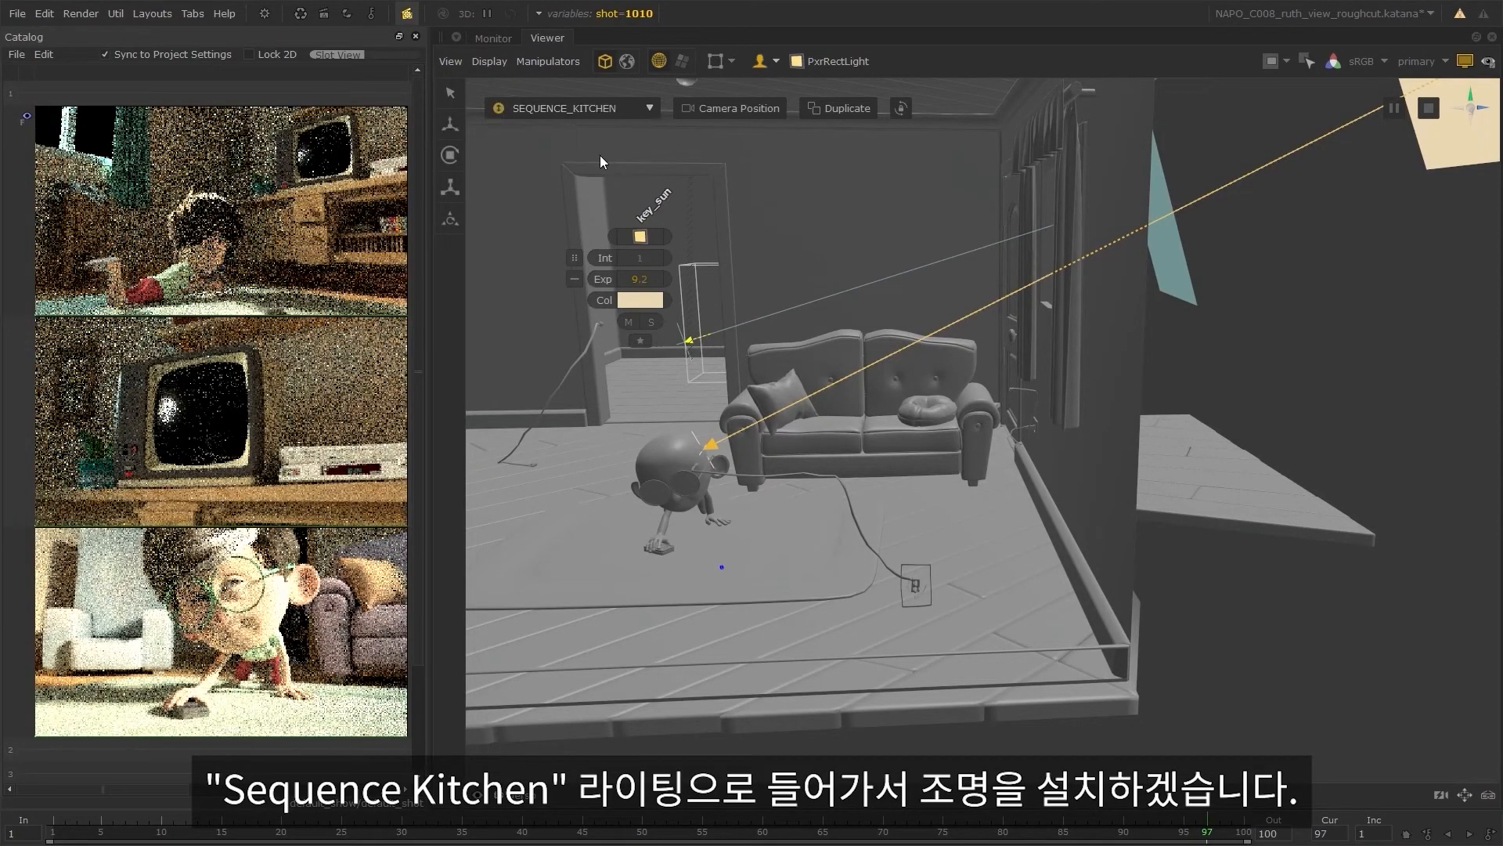
scroll(900, 467, "down", 3)
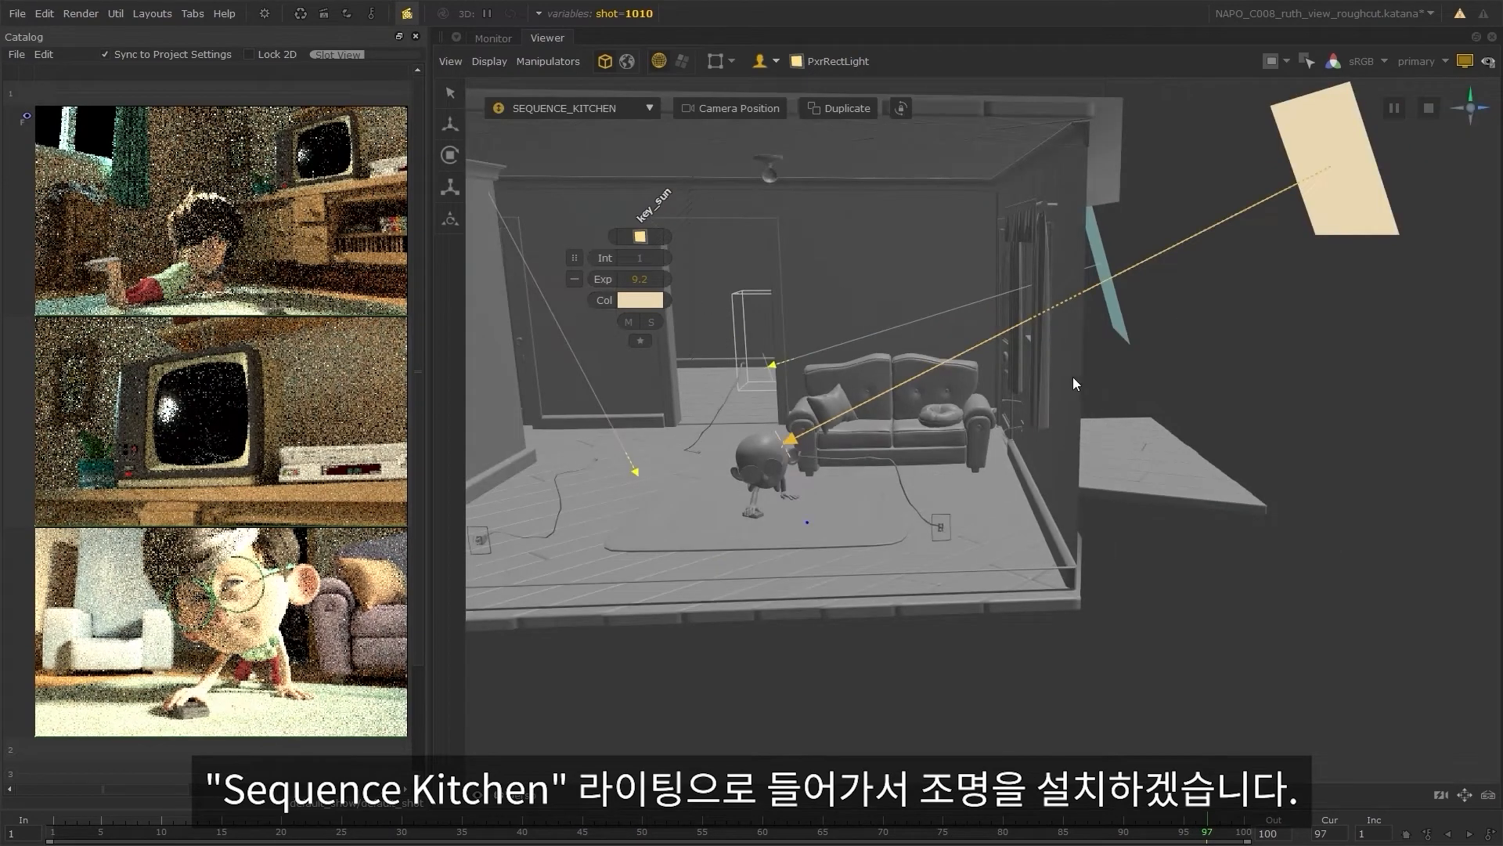
left_click_drag(1072, 378, 994, 376, "alt")
middle_click_drag(1399, 383, 815, 397, "alt")
middle_click_drag(1316, 415, 922, 425, "alt")
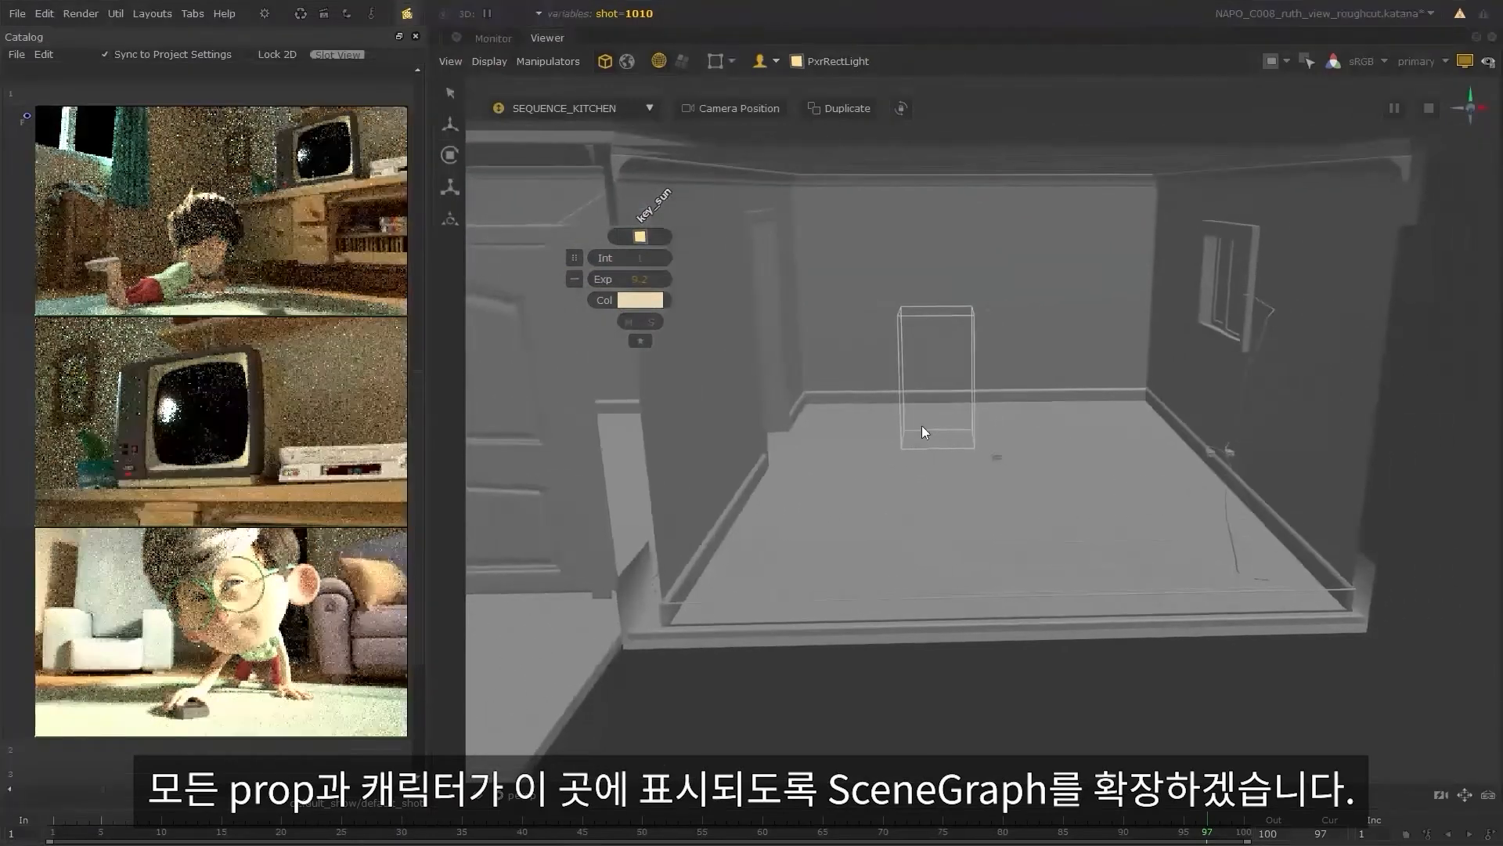
- Expand the whole scene graph from root so the kitchen props and characters load in the viewer
key("space")
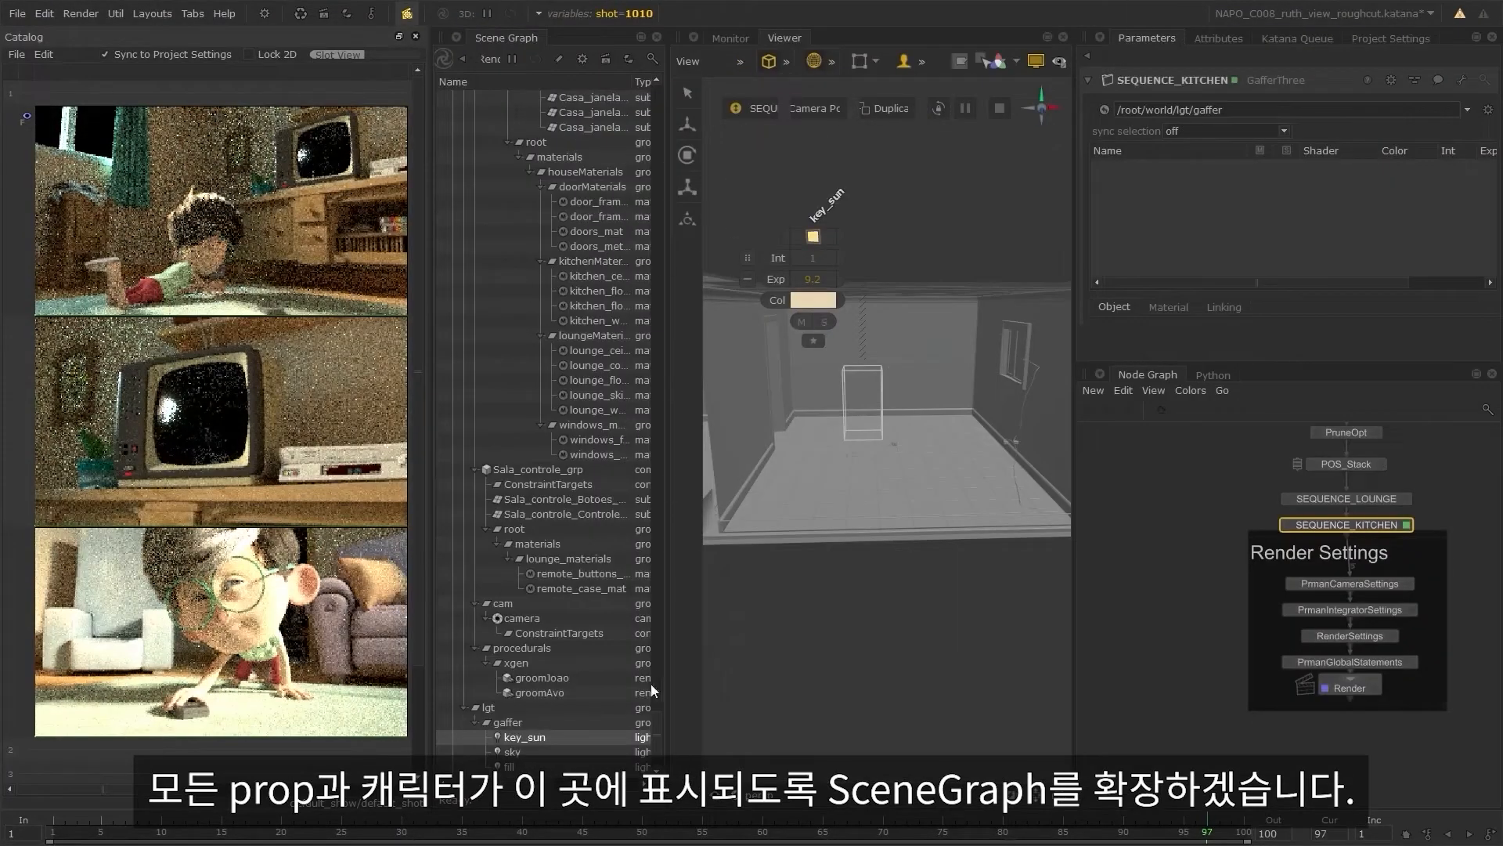
left_click_drag(656, 733, 643, 96)
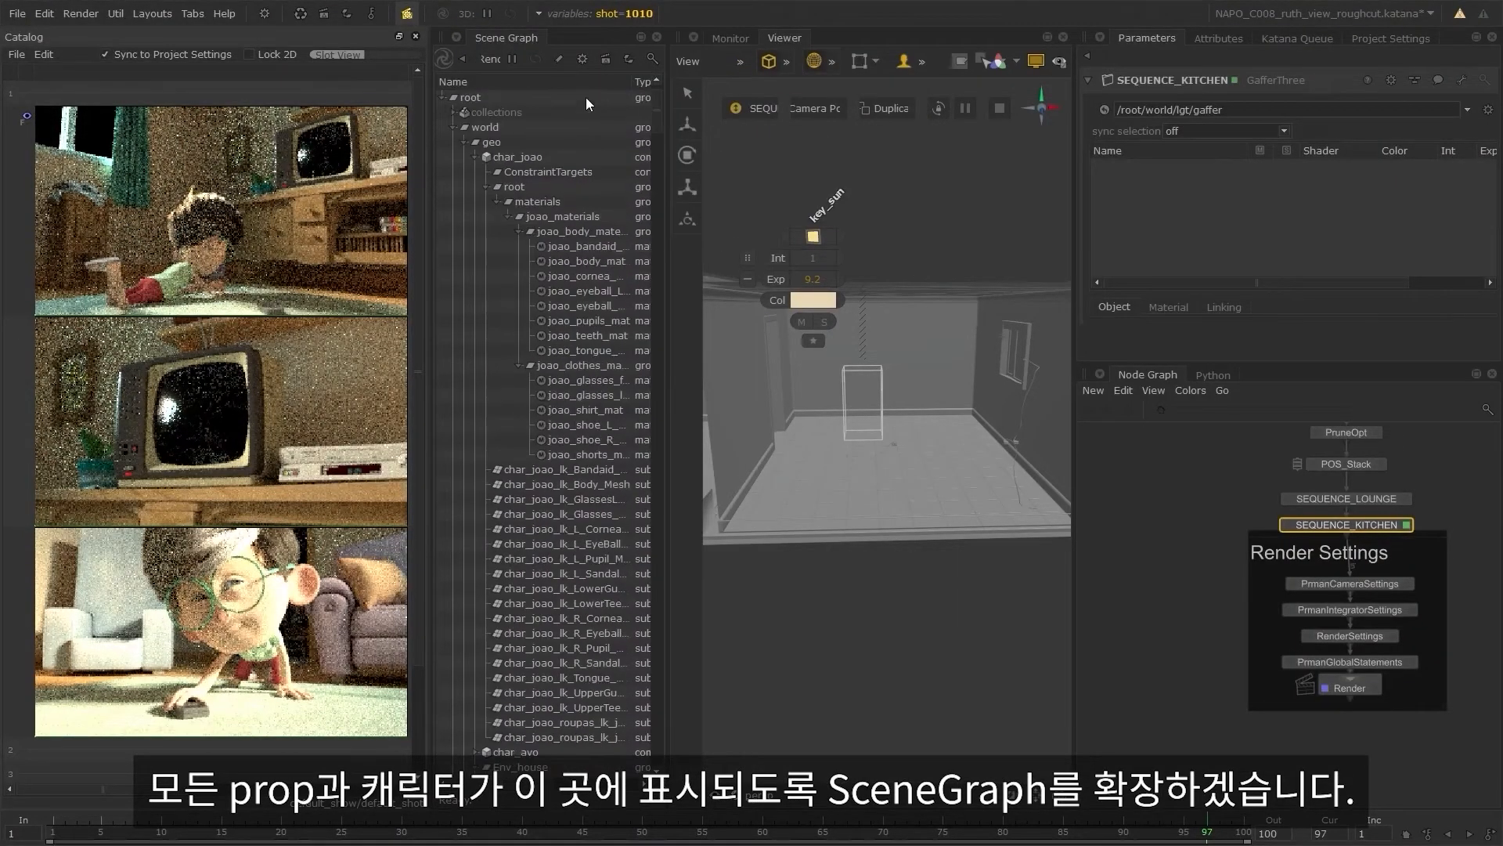
right_click(586, 97)
left_click(655, 105)
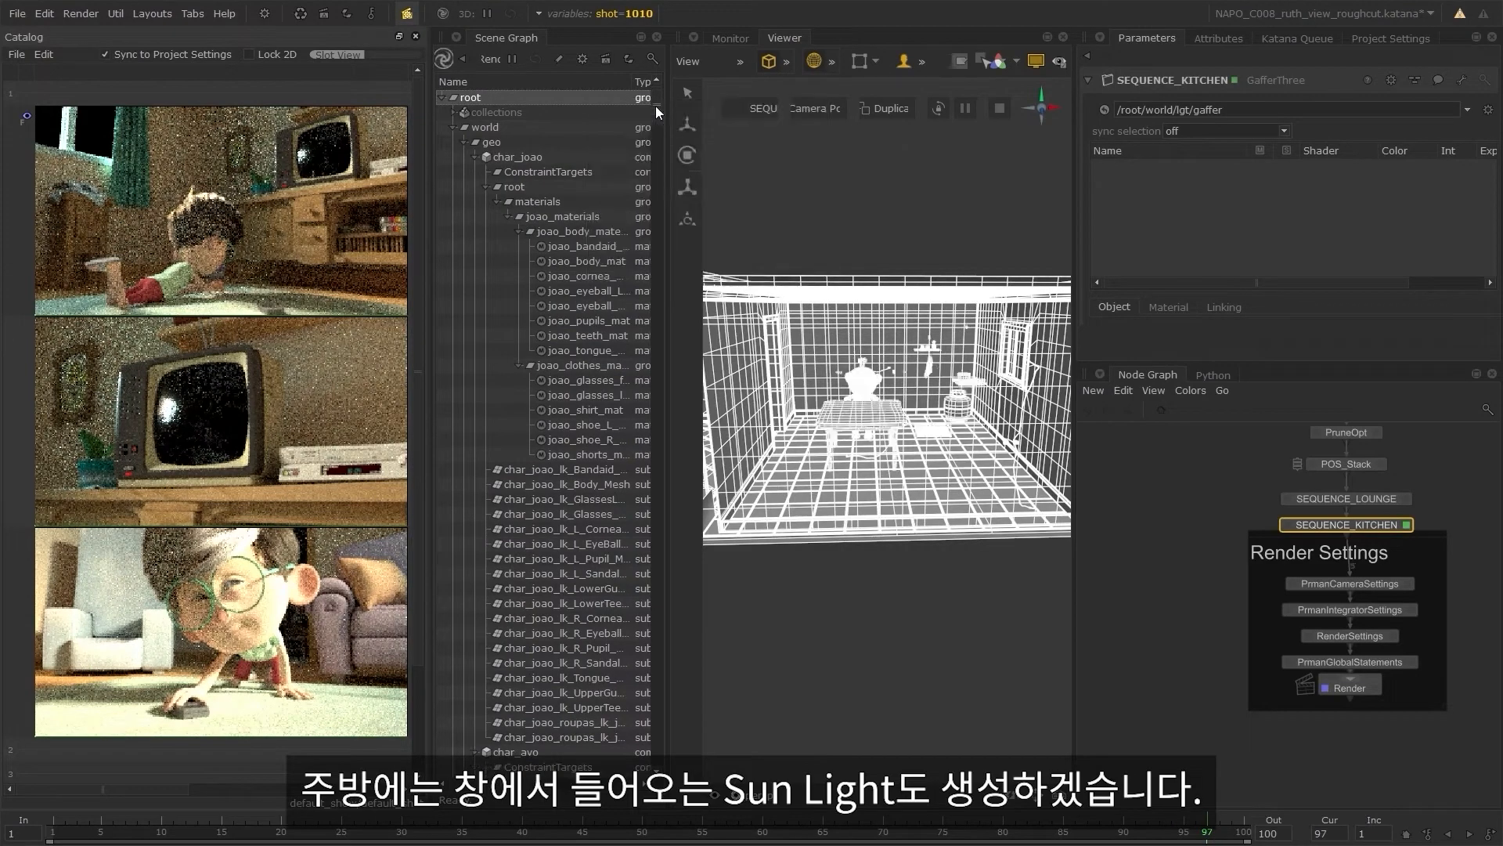
key("space")
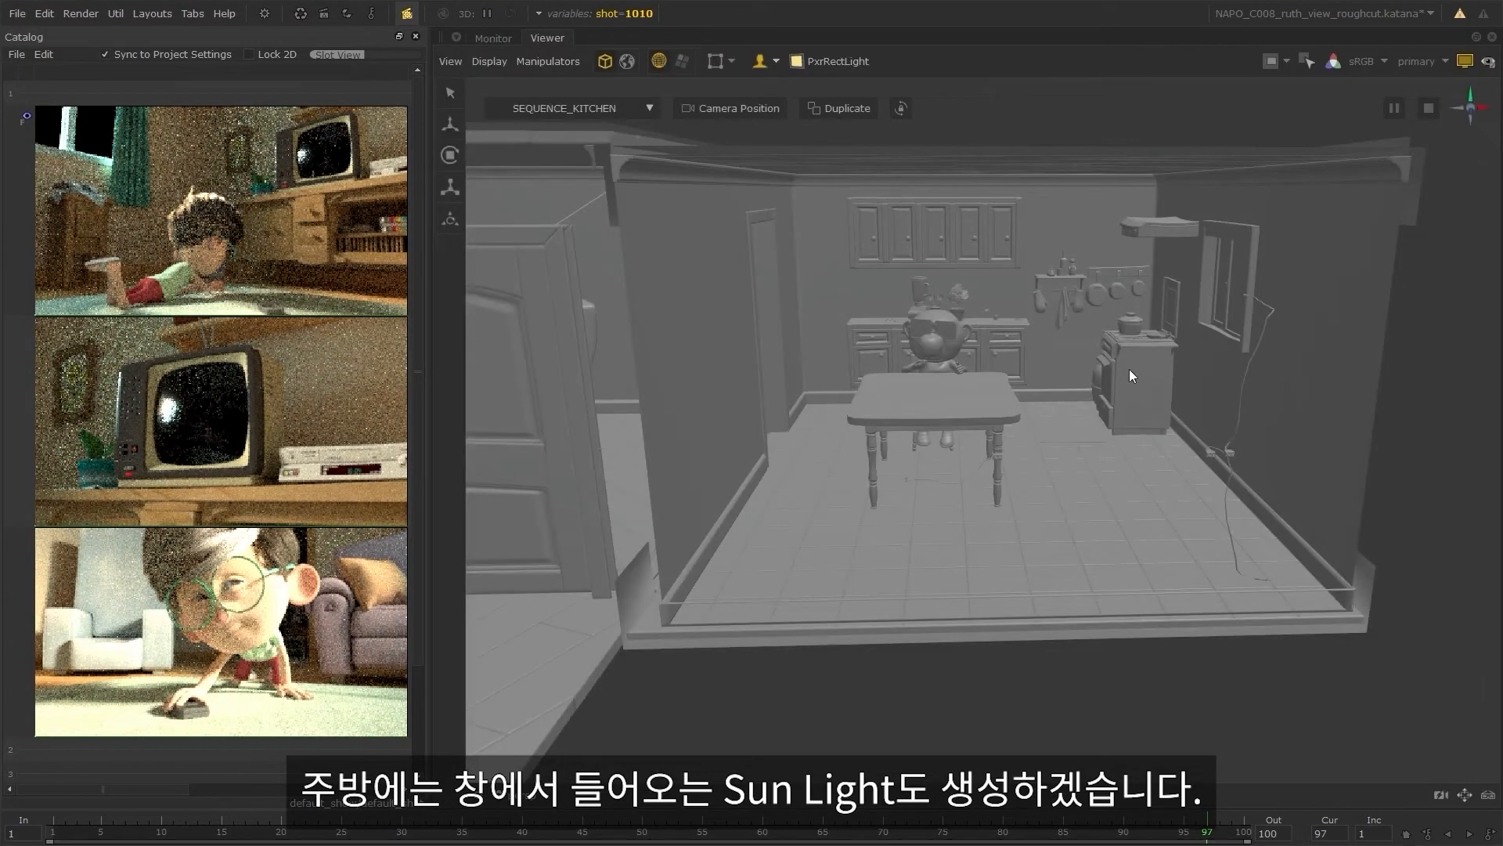
- Clone the lounge key_sun light with the Clone lighting tool, placing the copy on the character at the kitchen table in SEQUENCE_KITCHEN
left_click_drag(1129, 368, 974, 467, "alt")
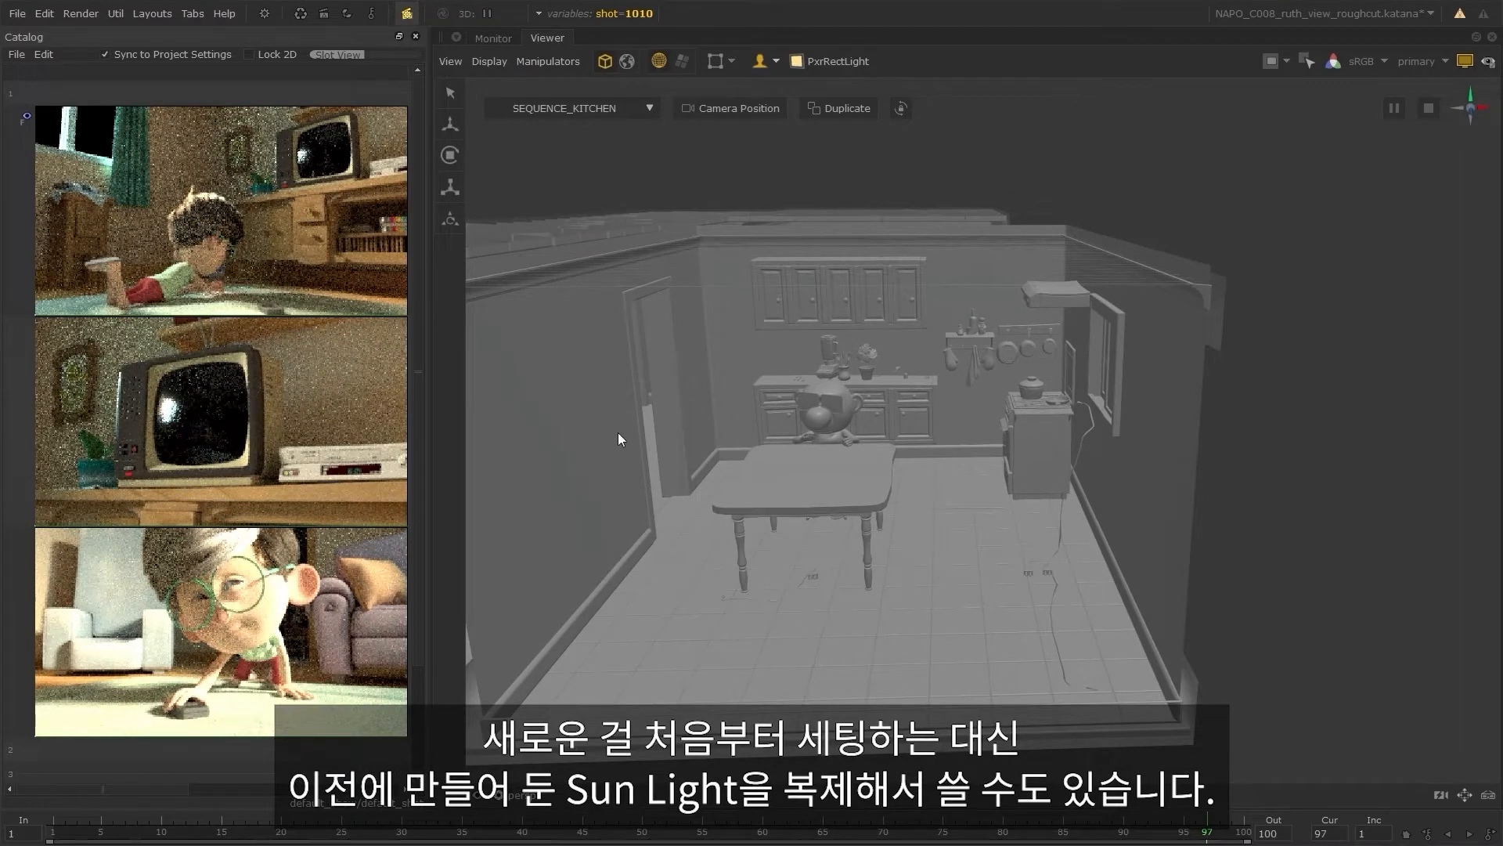
left_click_drag(618, 432, 872, 460, "alt")
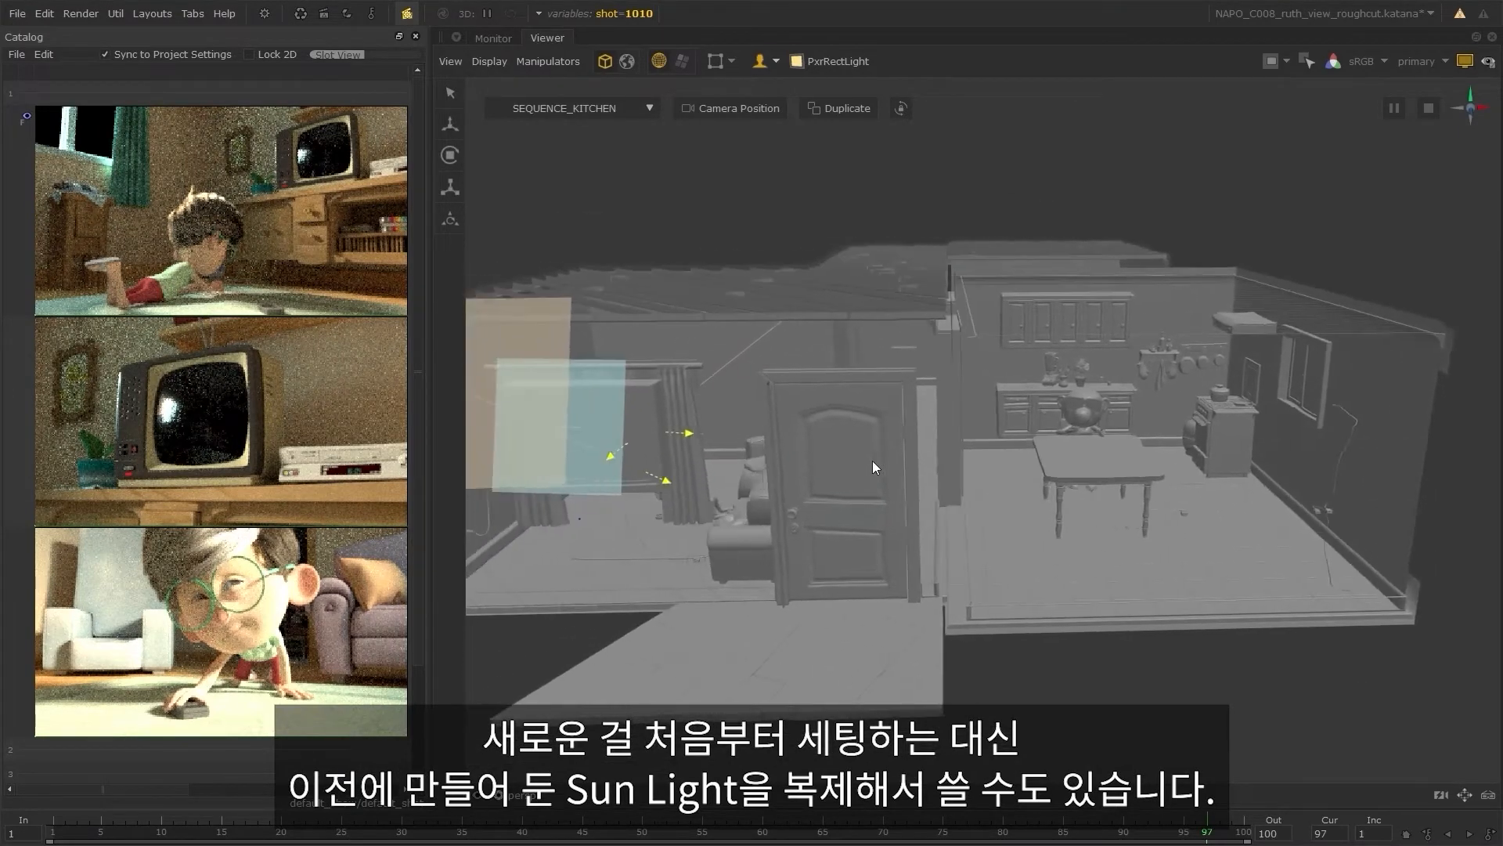
left_click(681, 482)
left_click(839, 65)
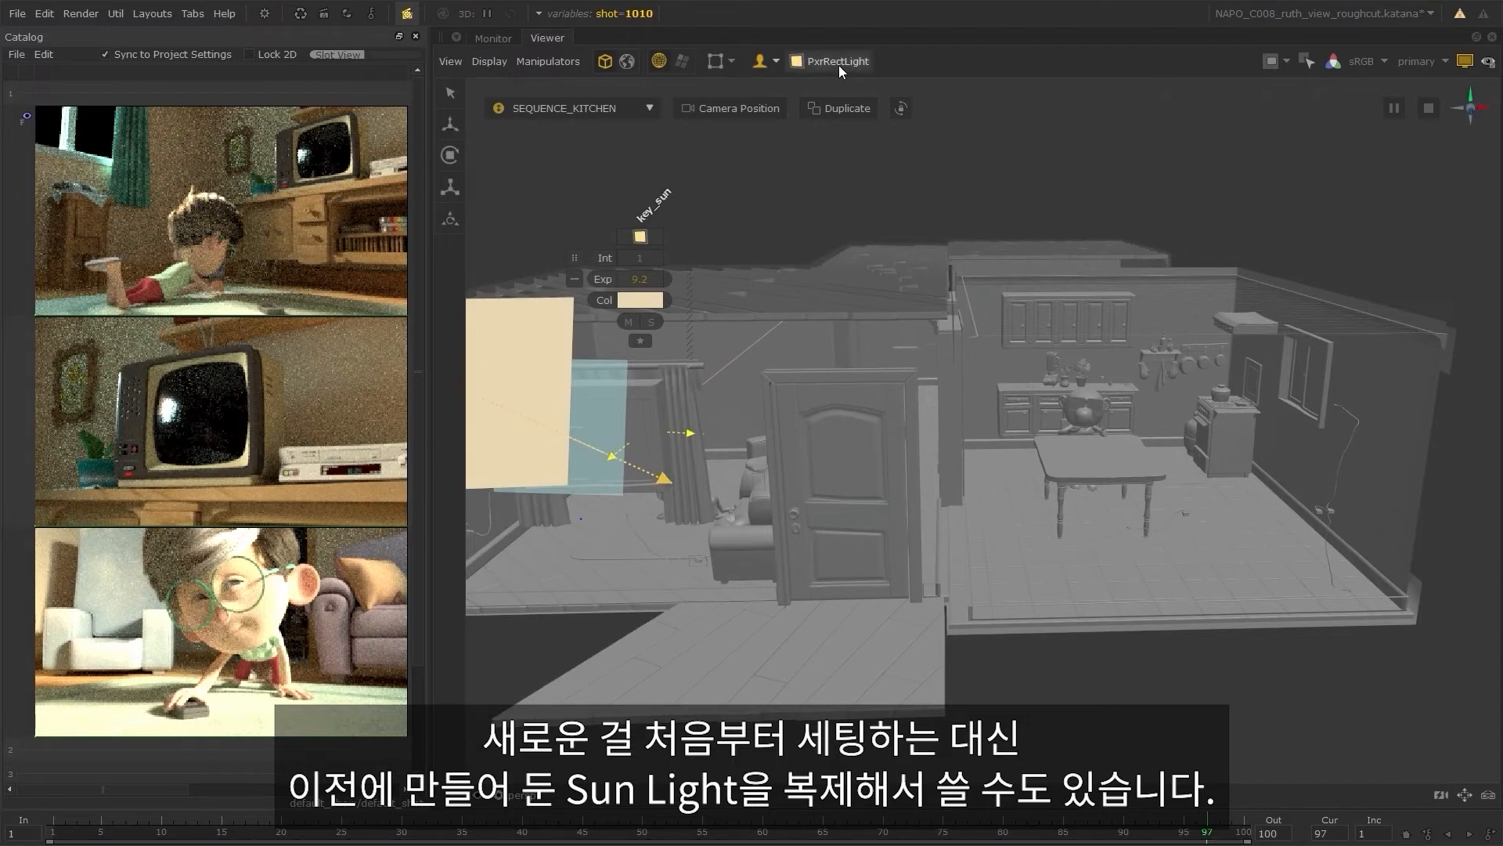
left_click(856, 91)
left_click_drag(1185, 415, 1129, 420, "alt")
left_click(1284, 458)
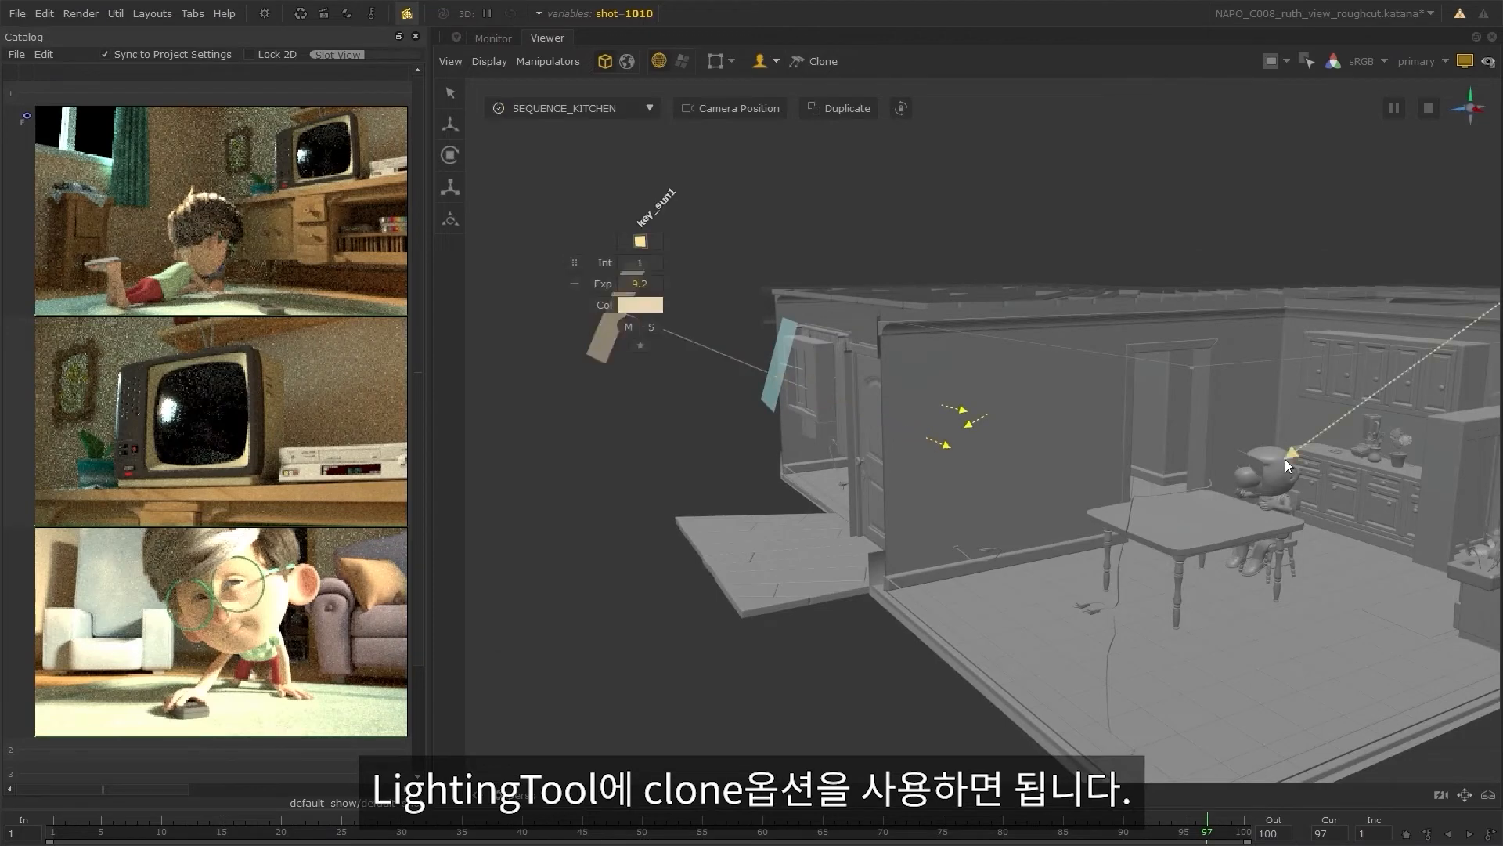
- Re-aim the cloned sun light at the seated kitchen character so it shines in from the window side at a lower angle
left_click_drag(1380, 498, 1103, 505, "alt")
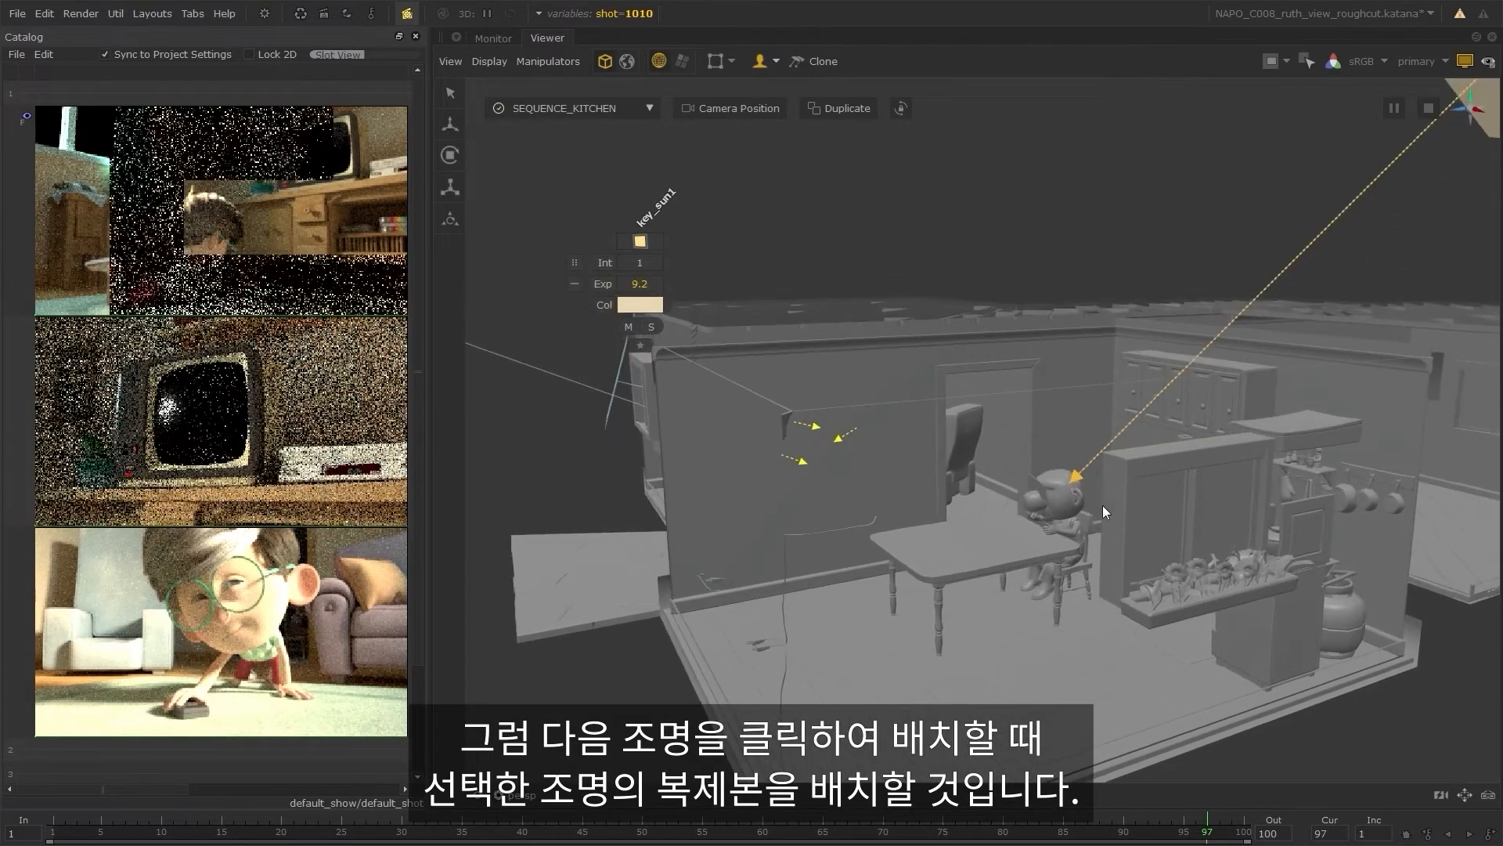
left_click(1071, 485)
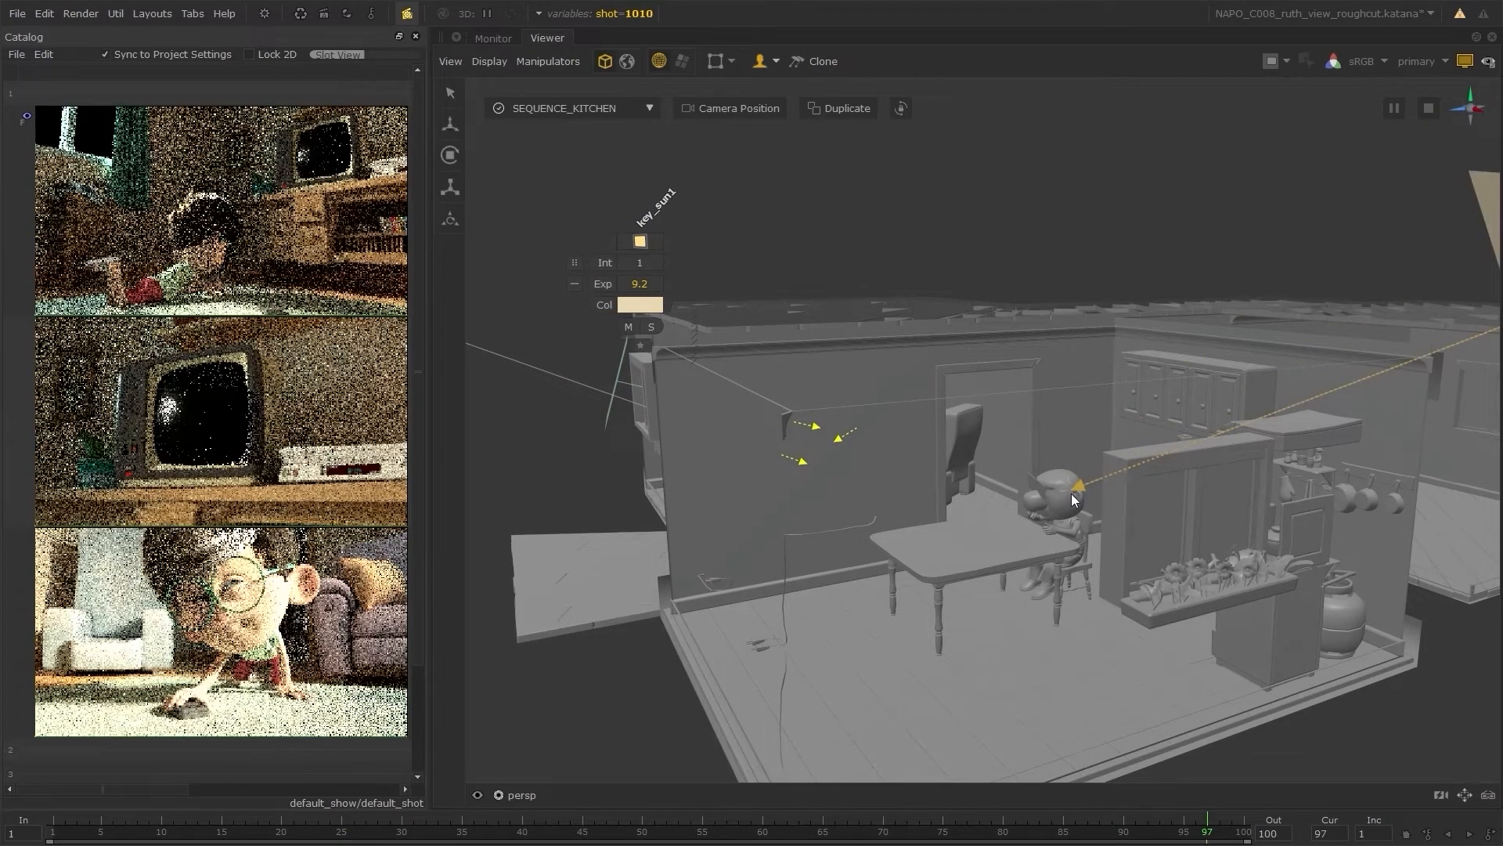
left_click(1072, 494)
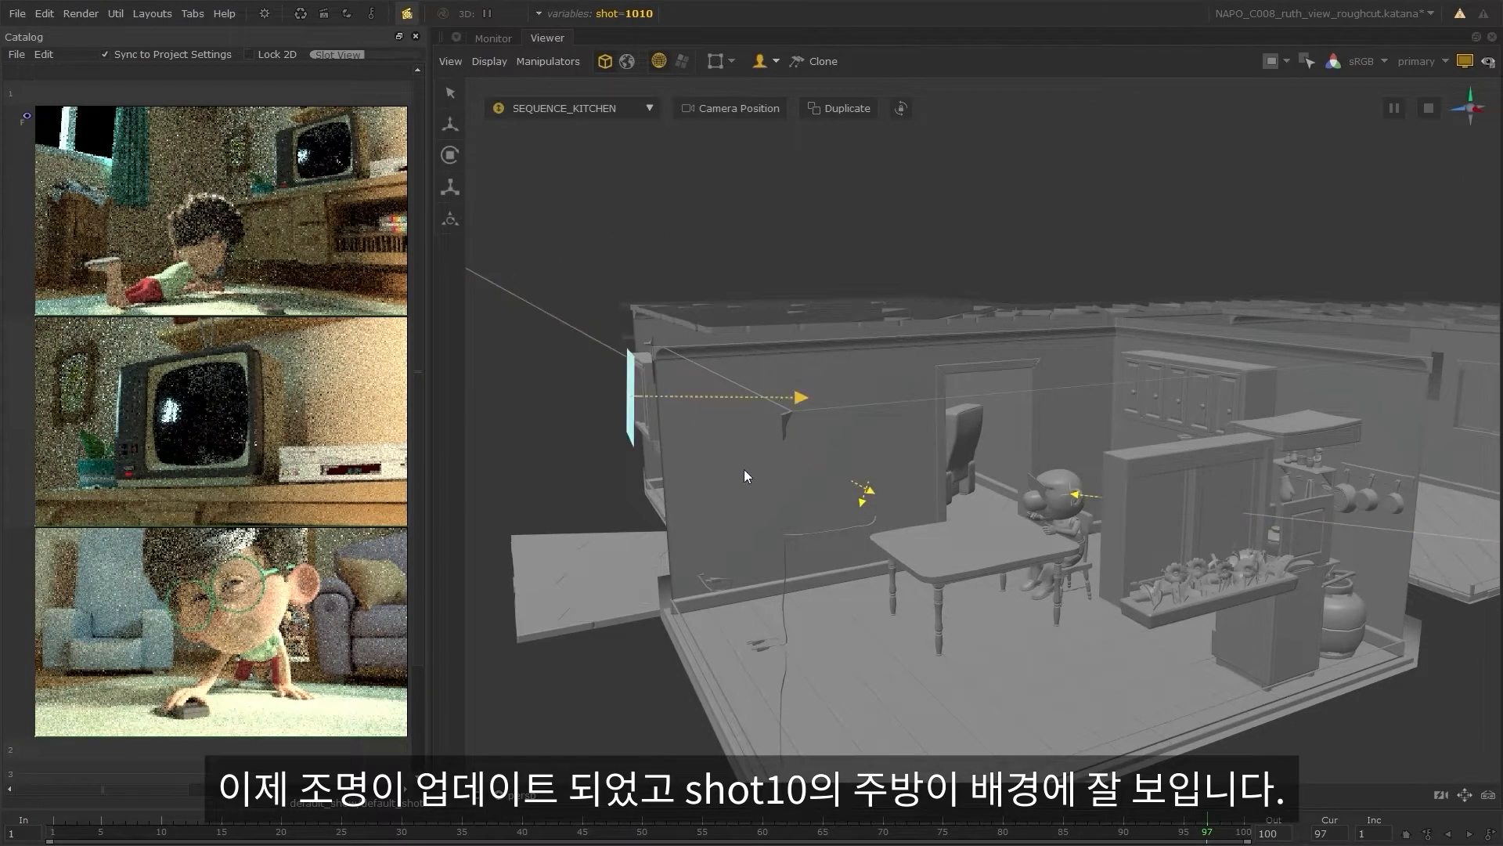
- Make SEQUENCE_LOUNGE the active gaffer in the viewer and select its key_sun light
mouse_move(639, 430)
left_click_drag(589, 435, 603, 440, "alt")
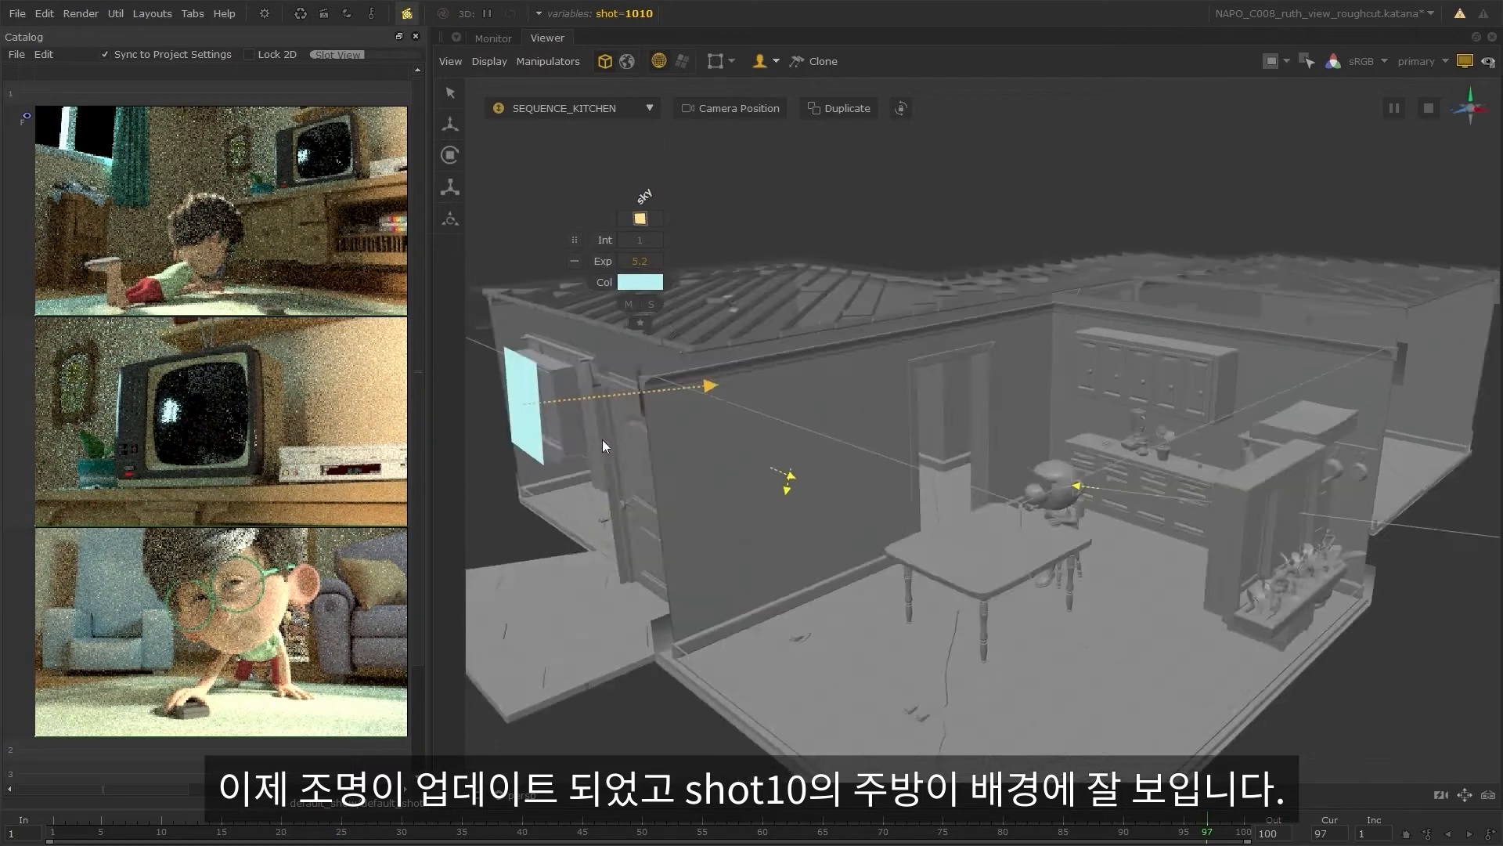
left_click(632, 109)
left_click(624, 129)
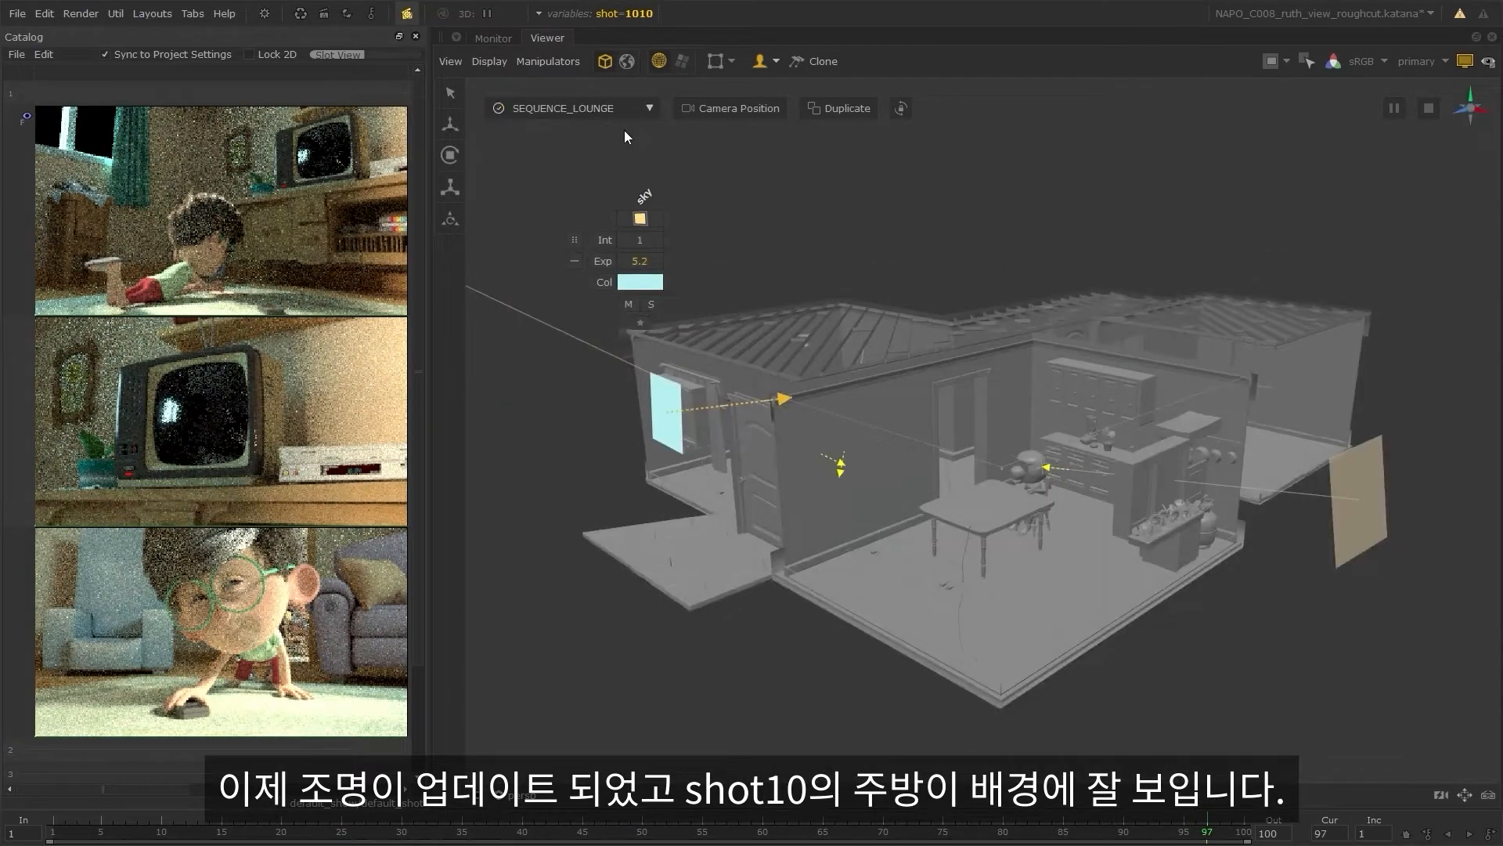
mouse_move(609, 457)
left_mouse_down("alt")
mouse_move(653, 465)
mouse_move(632, 470)
left_mouse_up("alt")
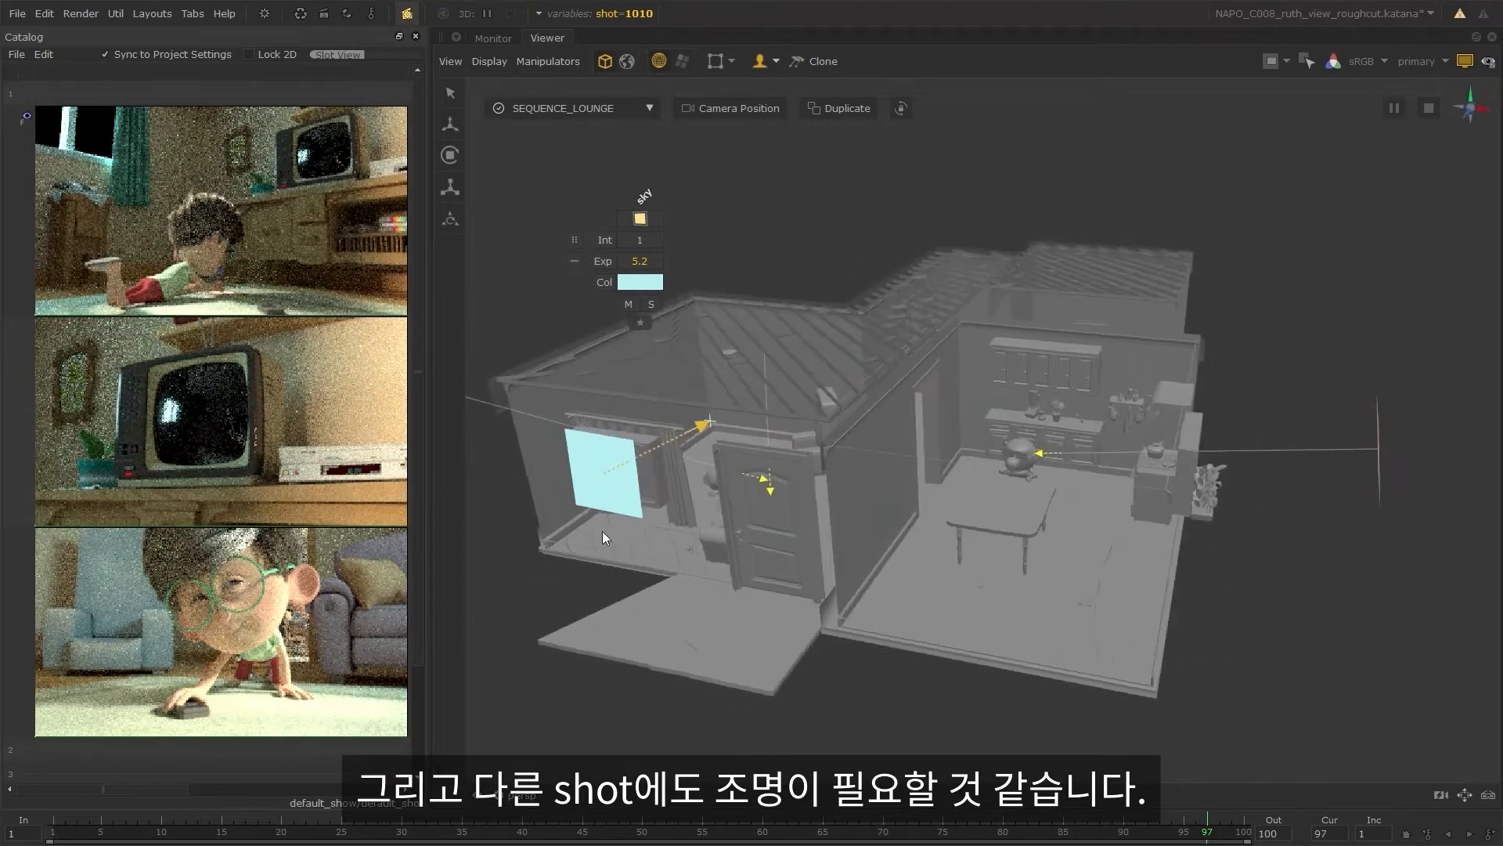
left_click_drag(573, 560, 637, 561, "alt")
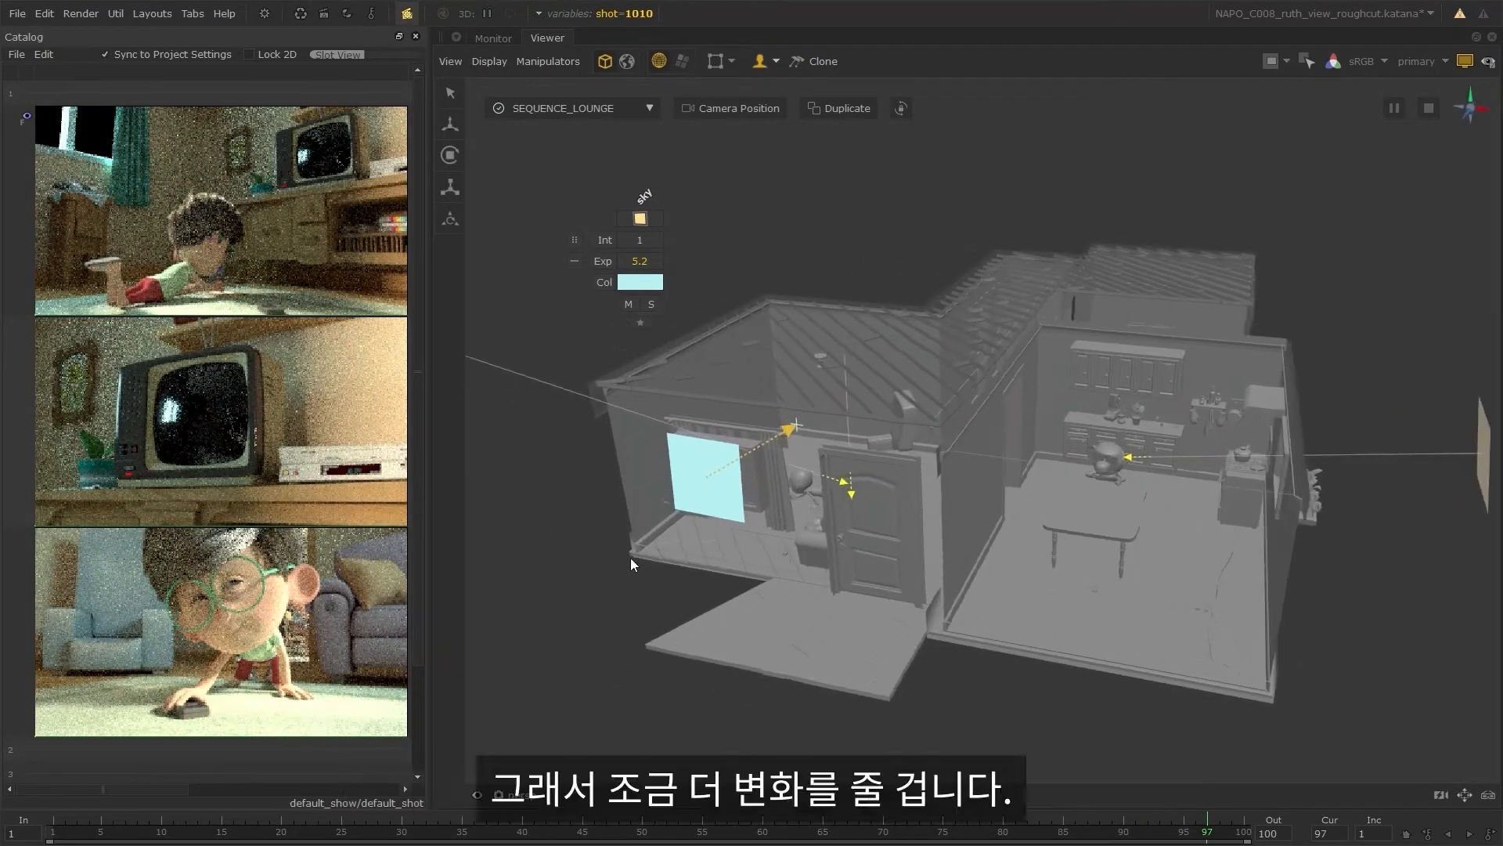
scroll(631, 558, "down", 3)
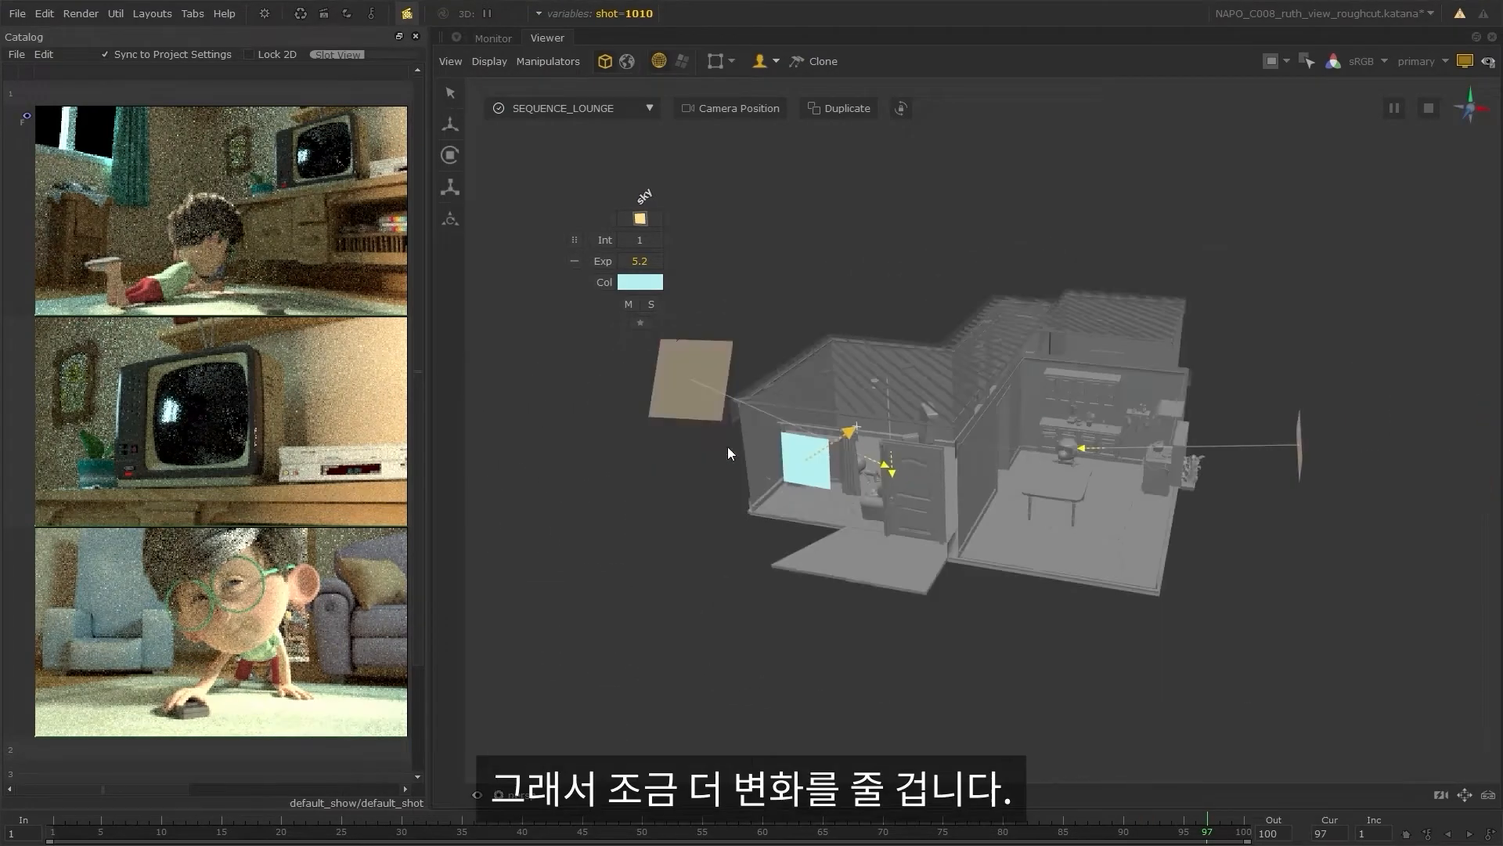
left_click(699, 400)
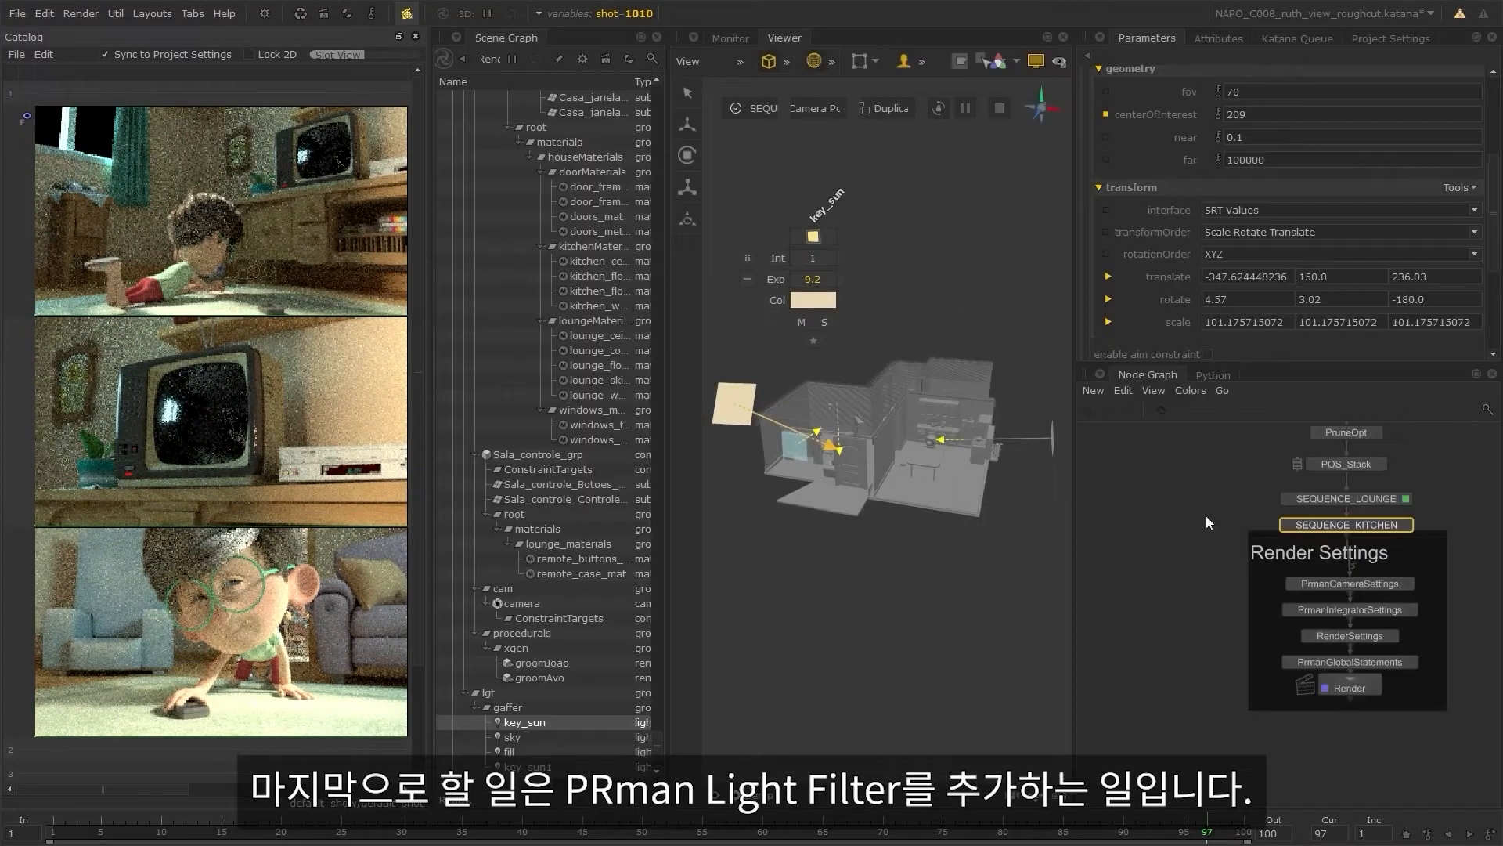
- Add a PxrBarnLightFilter to the key_sun light in the SEQUENCE_LOUNGE gaffer
scroll(1187, 177, "up", 4)
left_click(1163, 167)
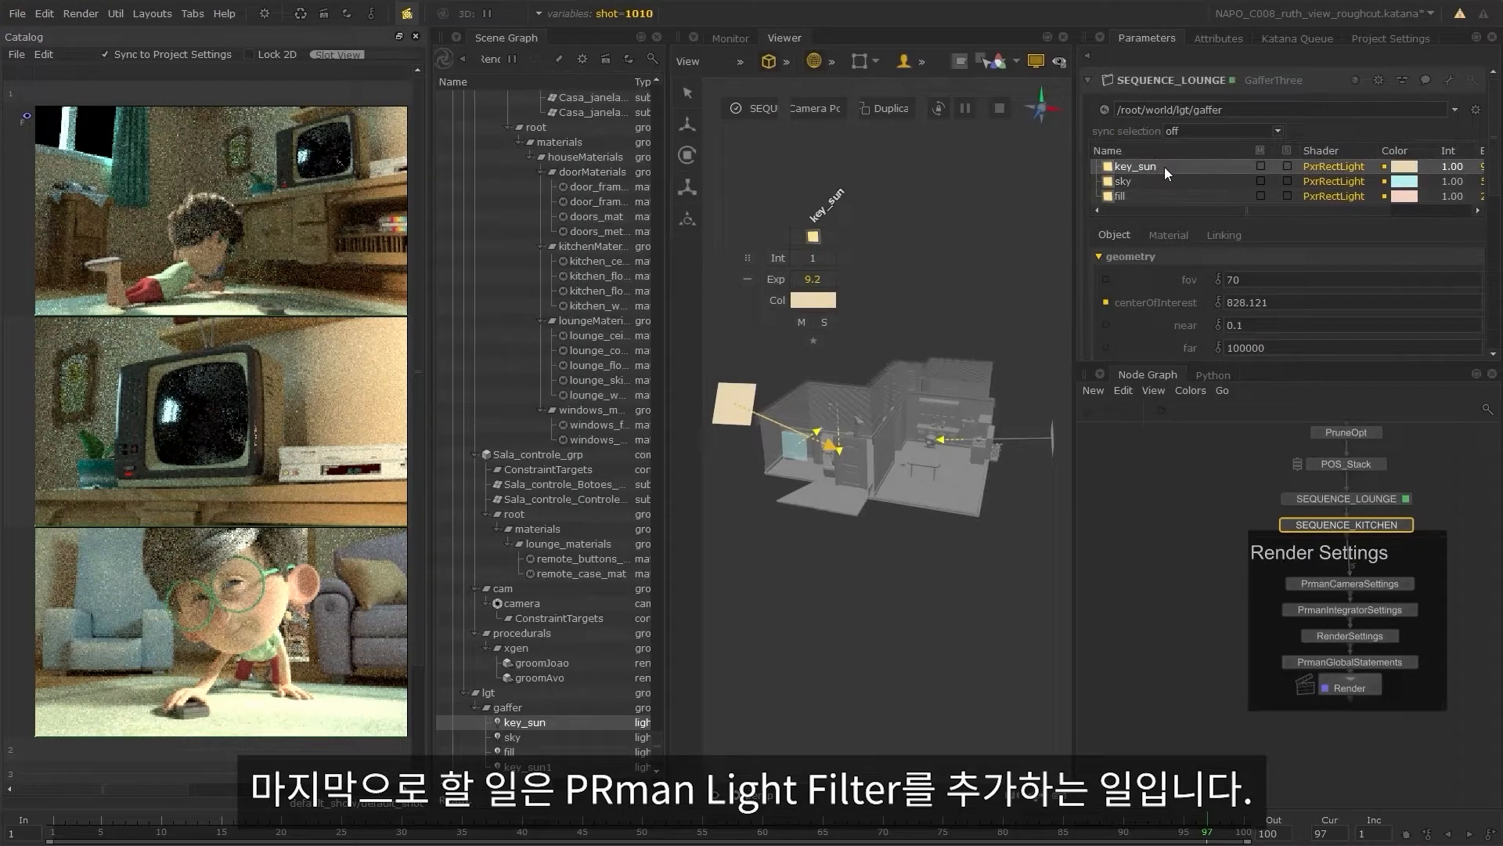
right_click(1166, 168)
mouse_move(1223, 225)
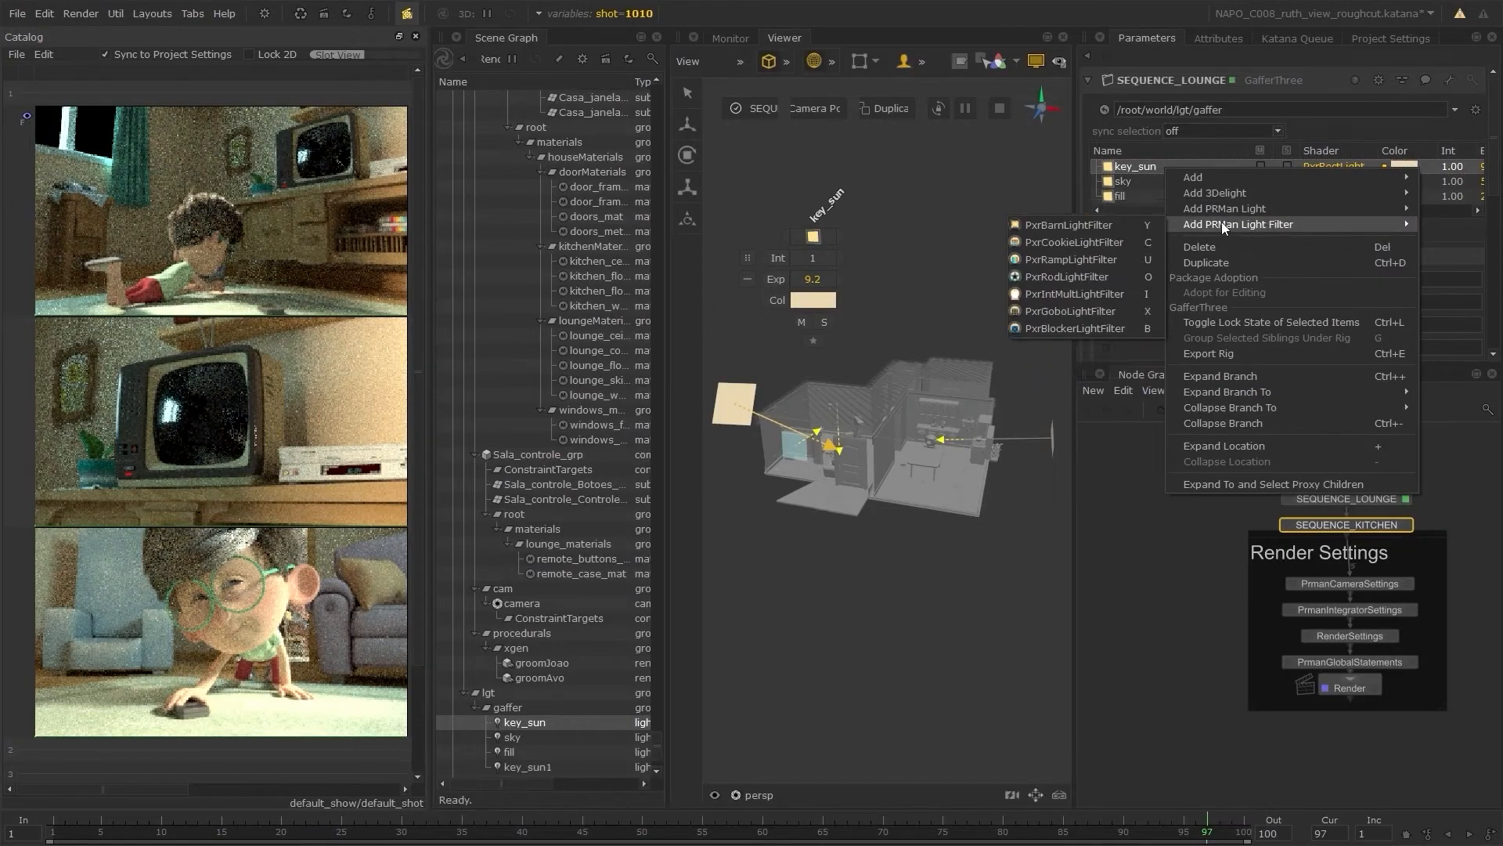
left_click(1115, 224)
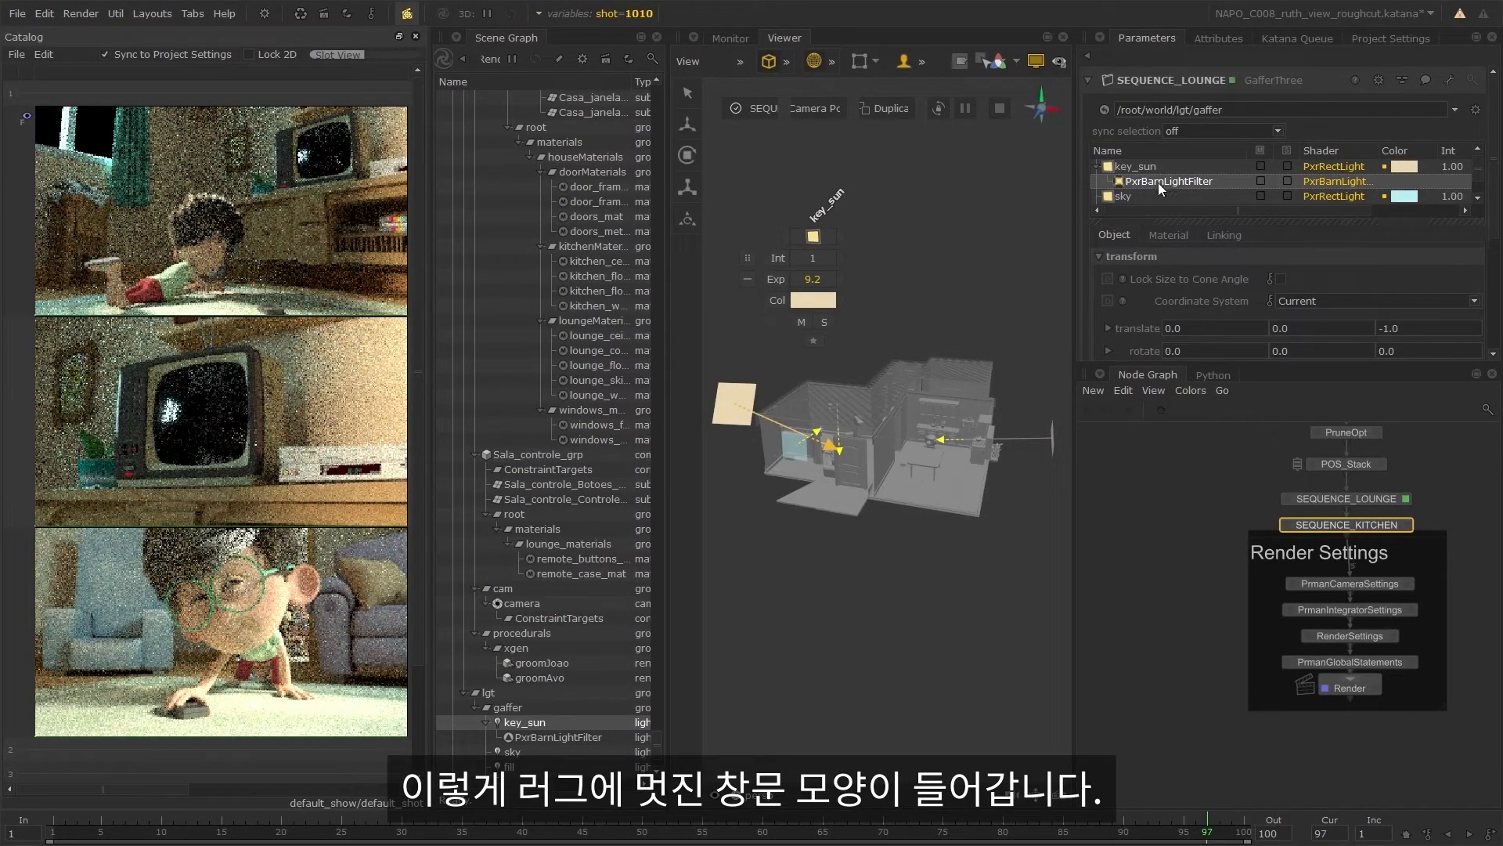
- Set the barn shape height of key_sun's PxrBarnLightFilter to 50 in its material settings
left_click(1168, 235)
scroll(1205, 259, "down", 2)
left_click(1243, 272)
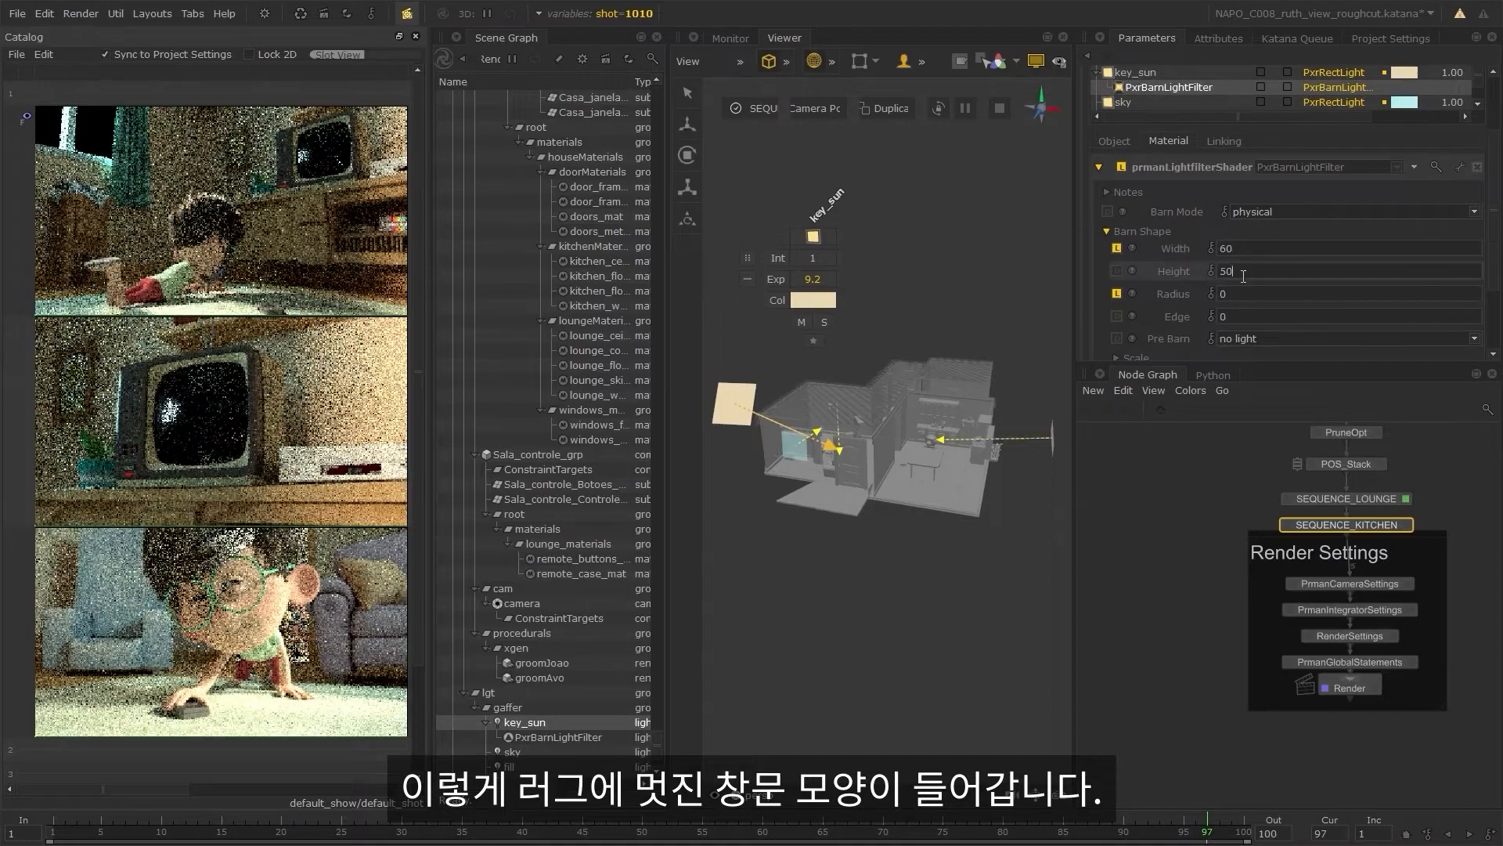
type("50")
key("Return")
left_click(1115, 141)
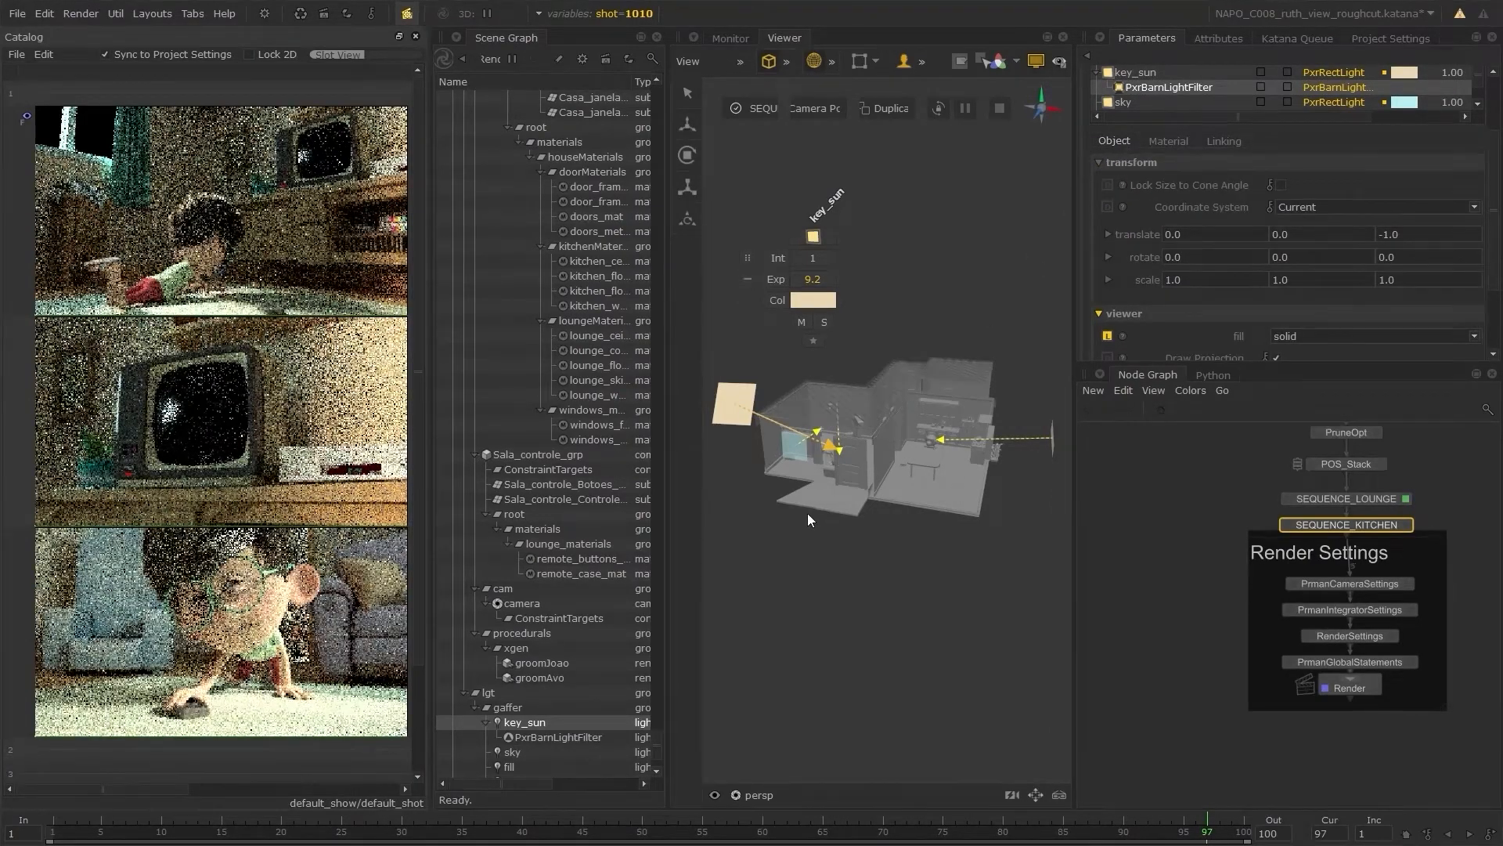
- Close the Scene Graph pane and resize the remaining panes to give the viewer and node graph more room
key("space")
left_click_drag(651, 509, 1055, 500, "alt")
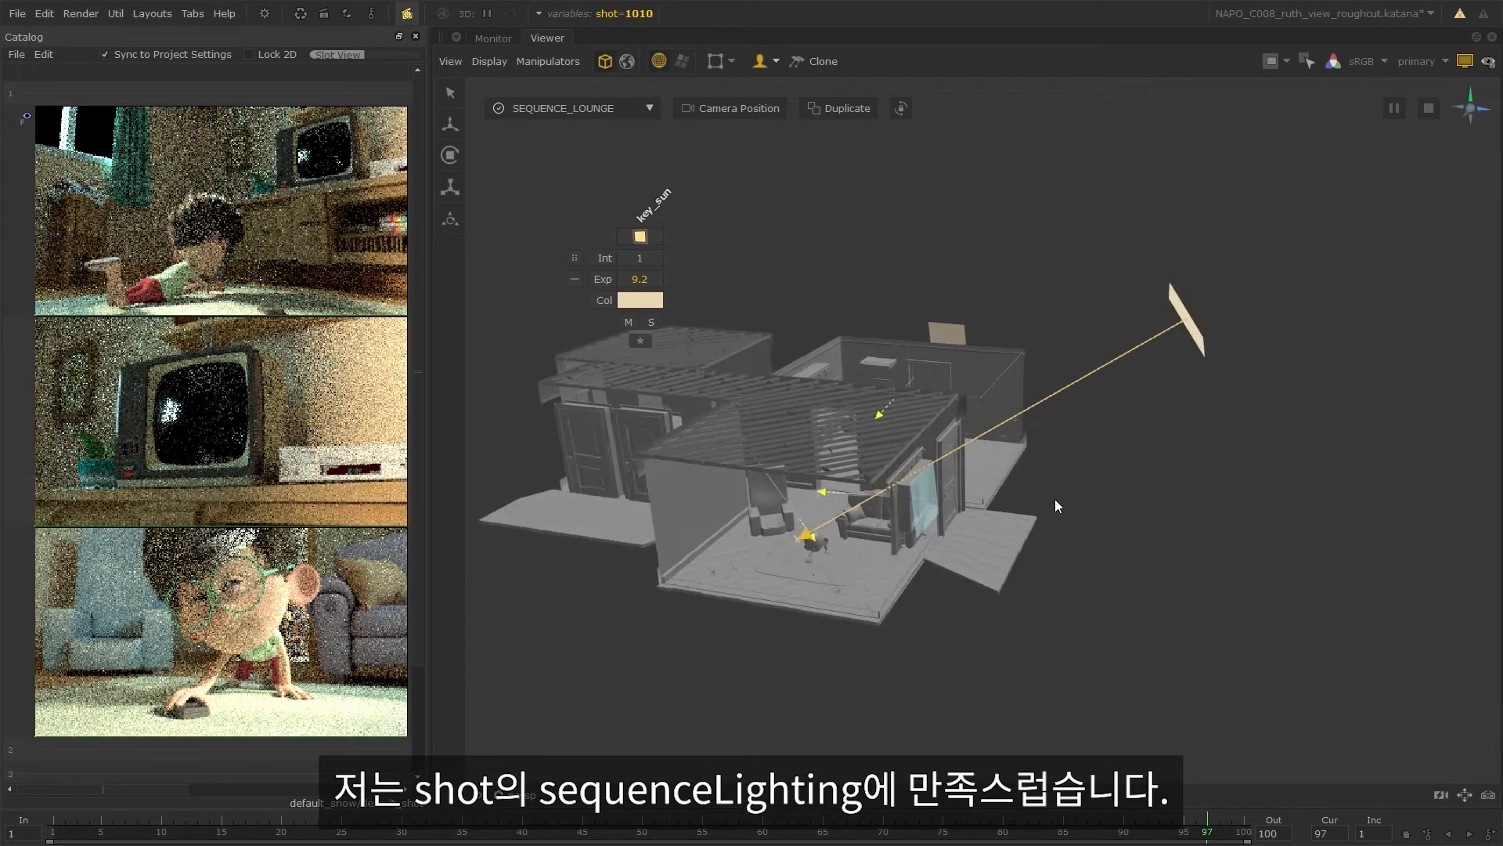
scroll(965, 510, "up", 5)
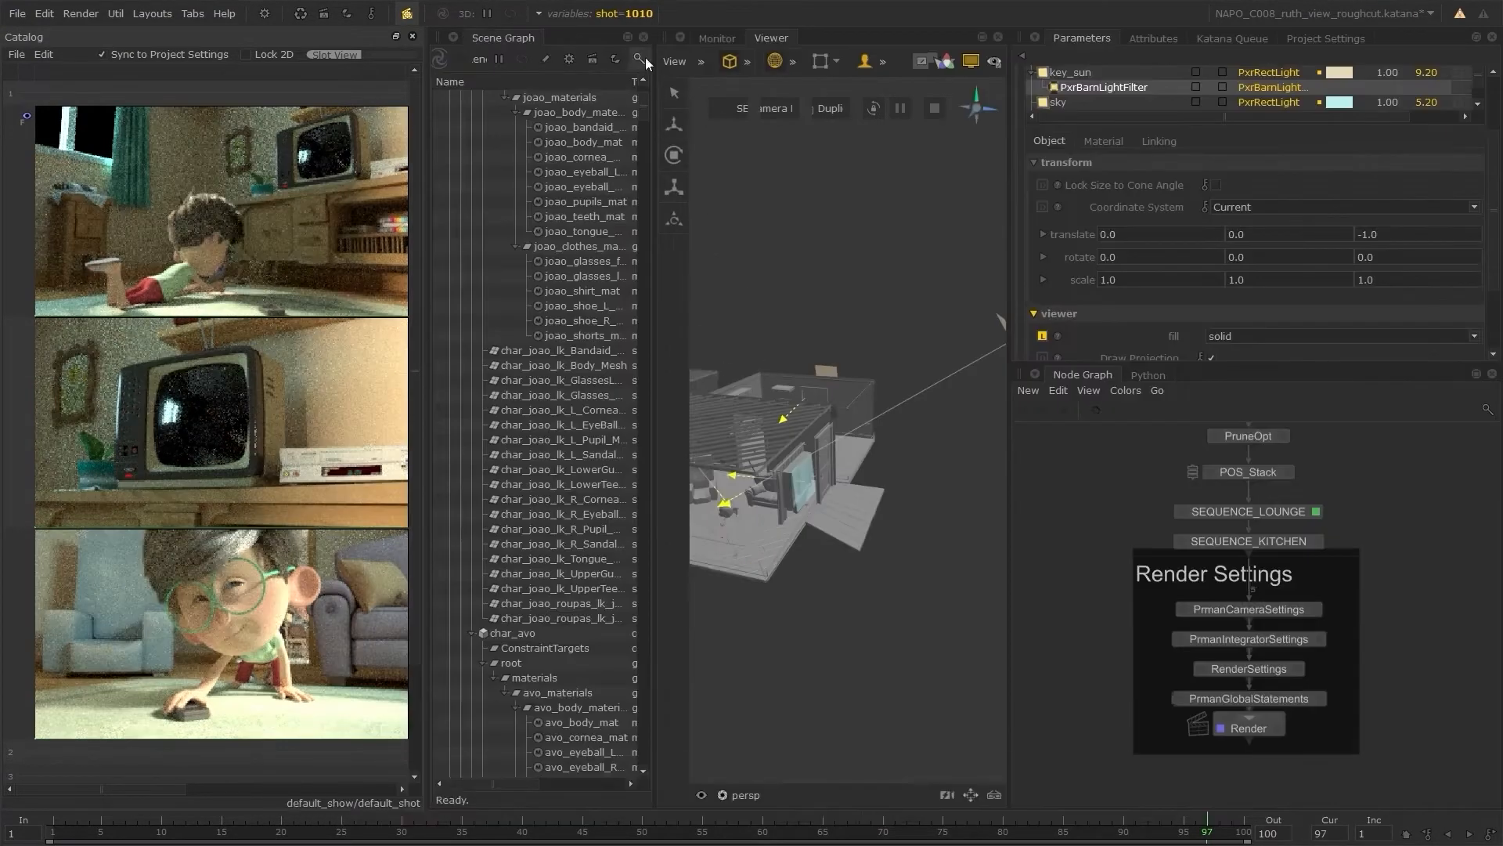
left_click(643, 36)
left_click_drag(409, 77, 398, 125)
left_click_drag(996, 563, 934, 563)
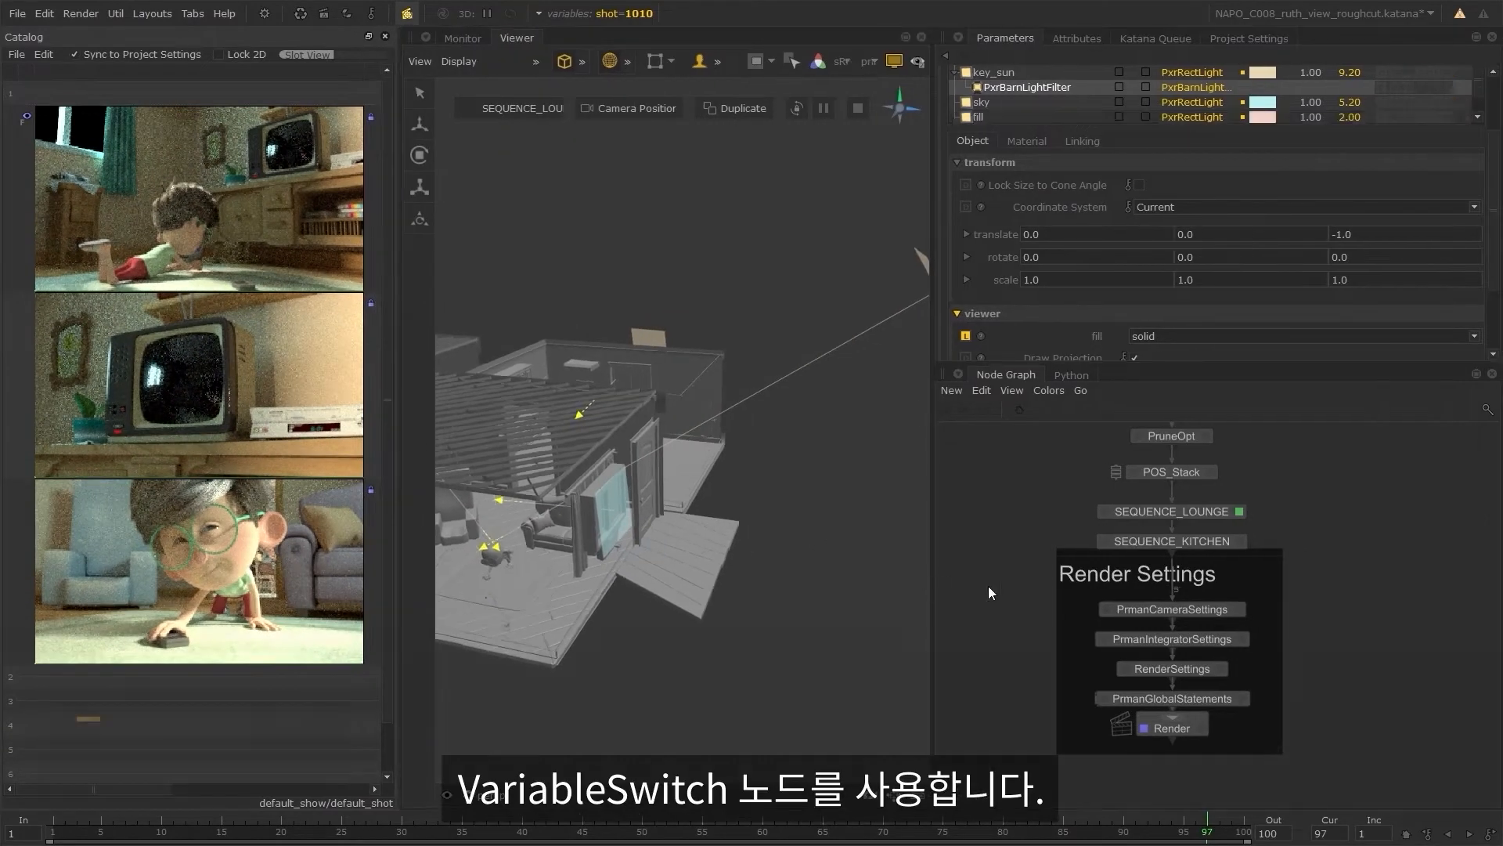
- Move the Render Settings group down and insert a VariableSwitch node between SEQUENCE_KITCHEN and the render settings
left_click(1250, 569)
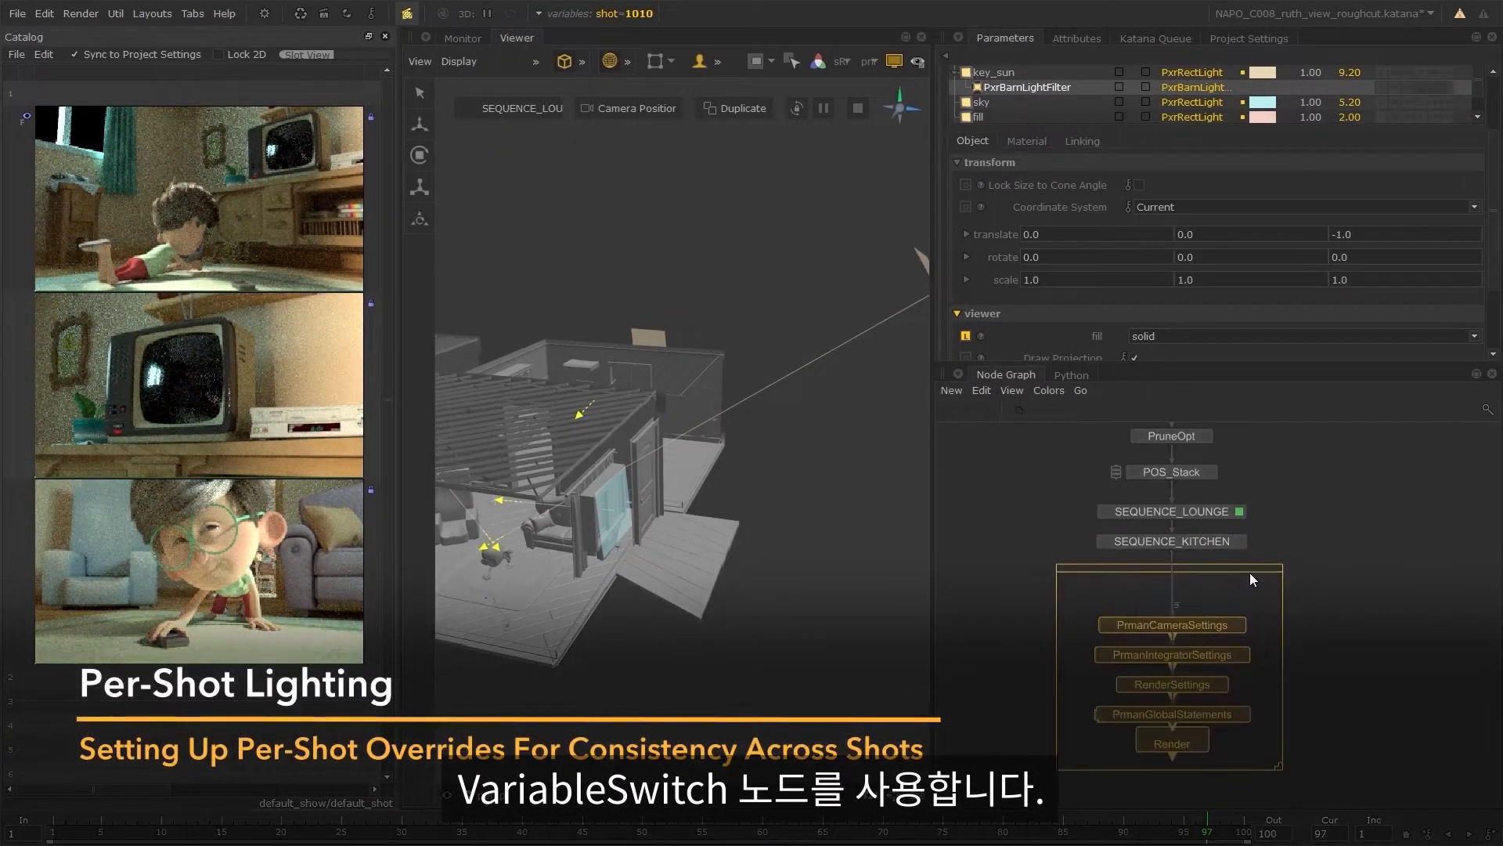
left_click_drag(1249, 571, 1252, 661)
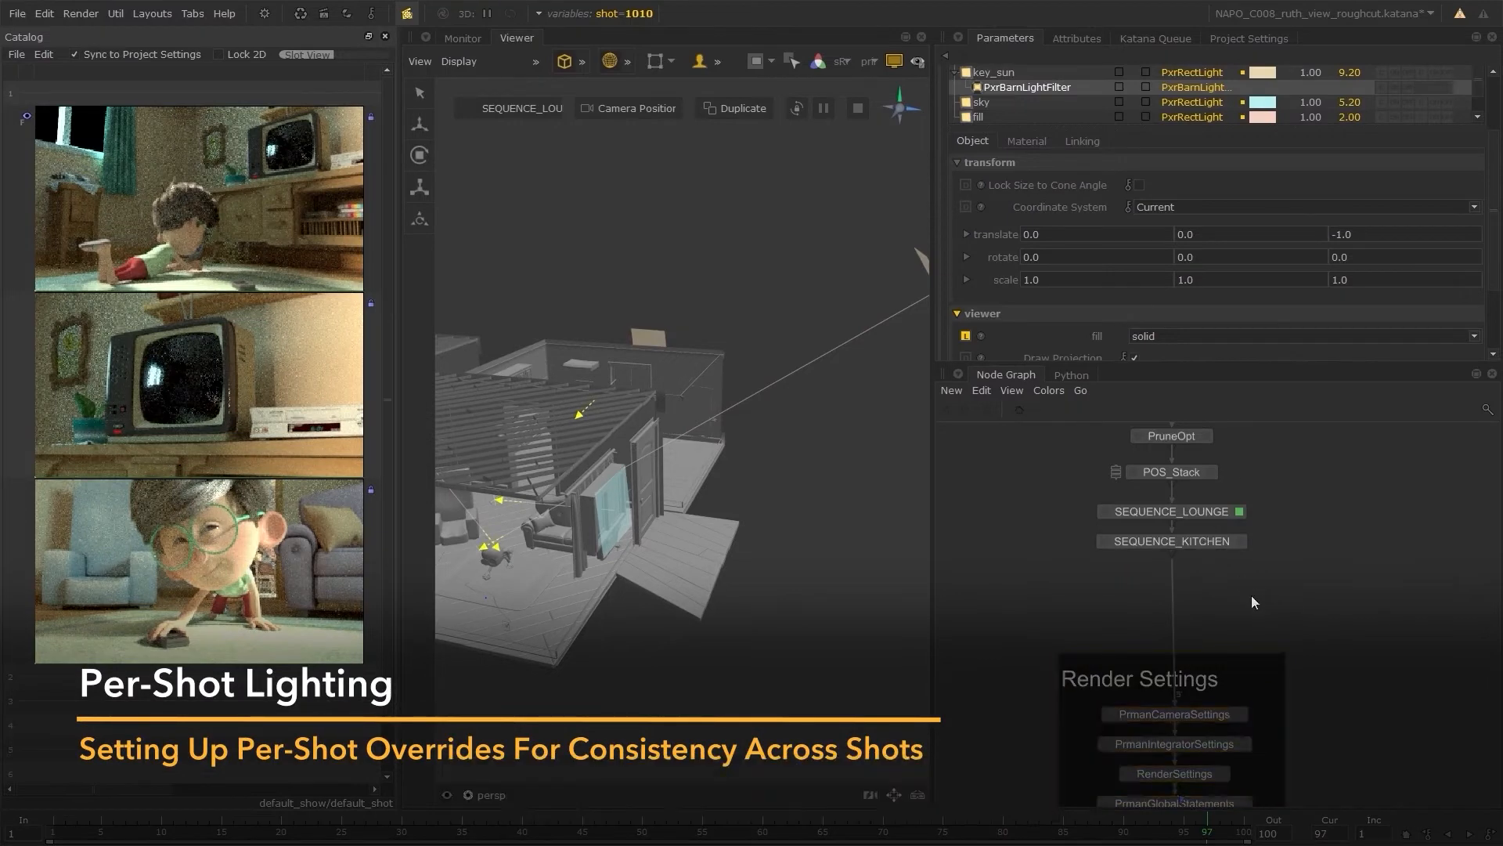
key("Tab")
type("var")
key("Down")
key("Down")
key("Return")
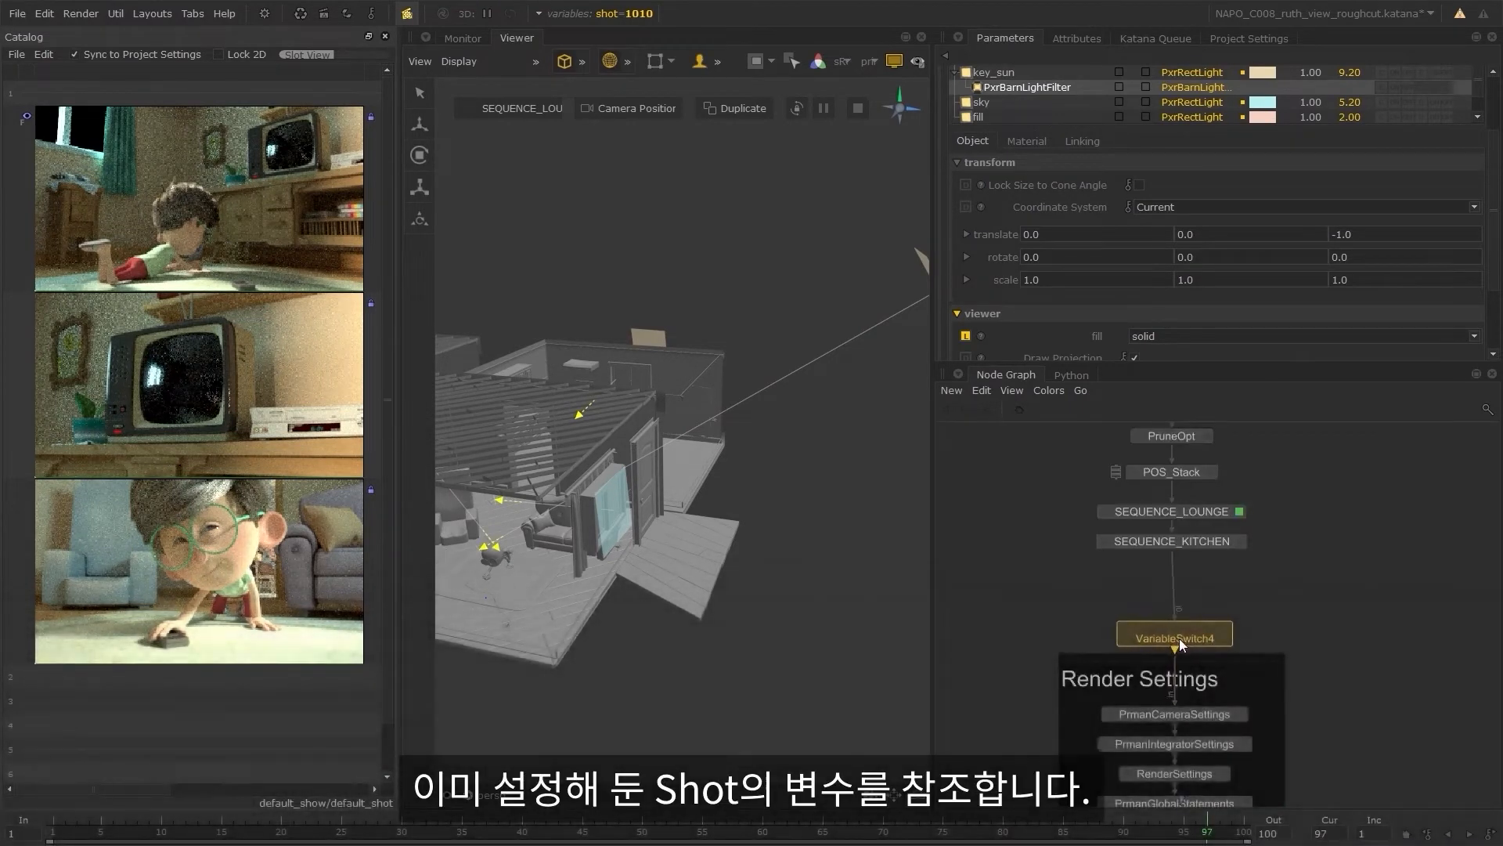
left_click(1180, 637)
- Set the VariableSwitch's variable name to shot and its i0 pattern to 1010
left_click(1226, 639)
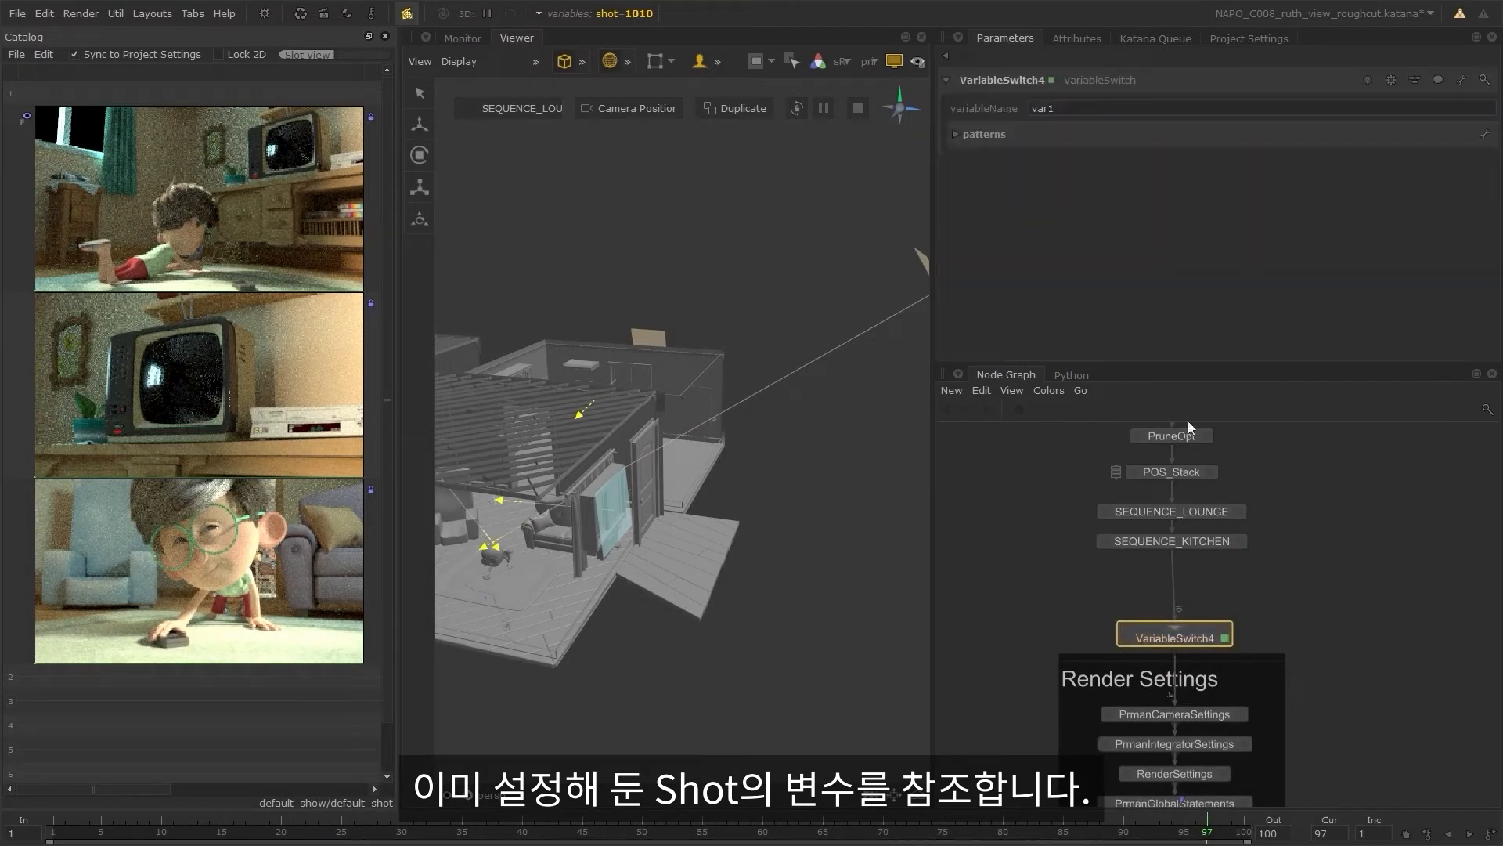
double_click(1080, 110)
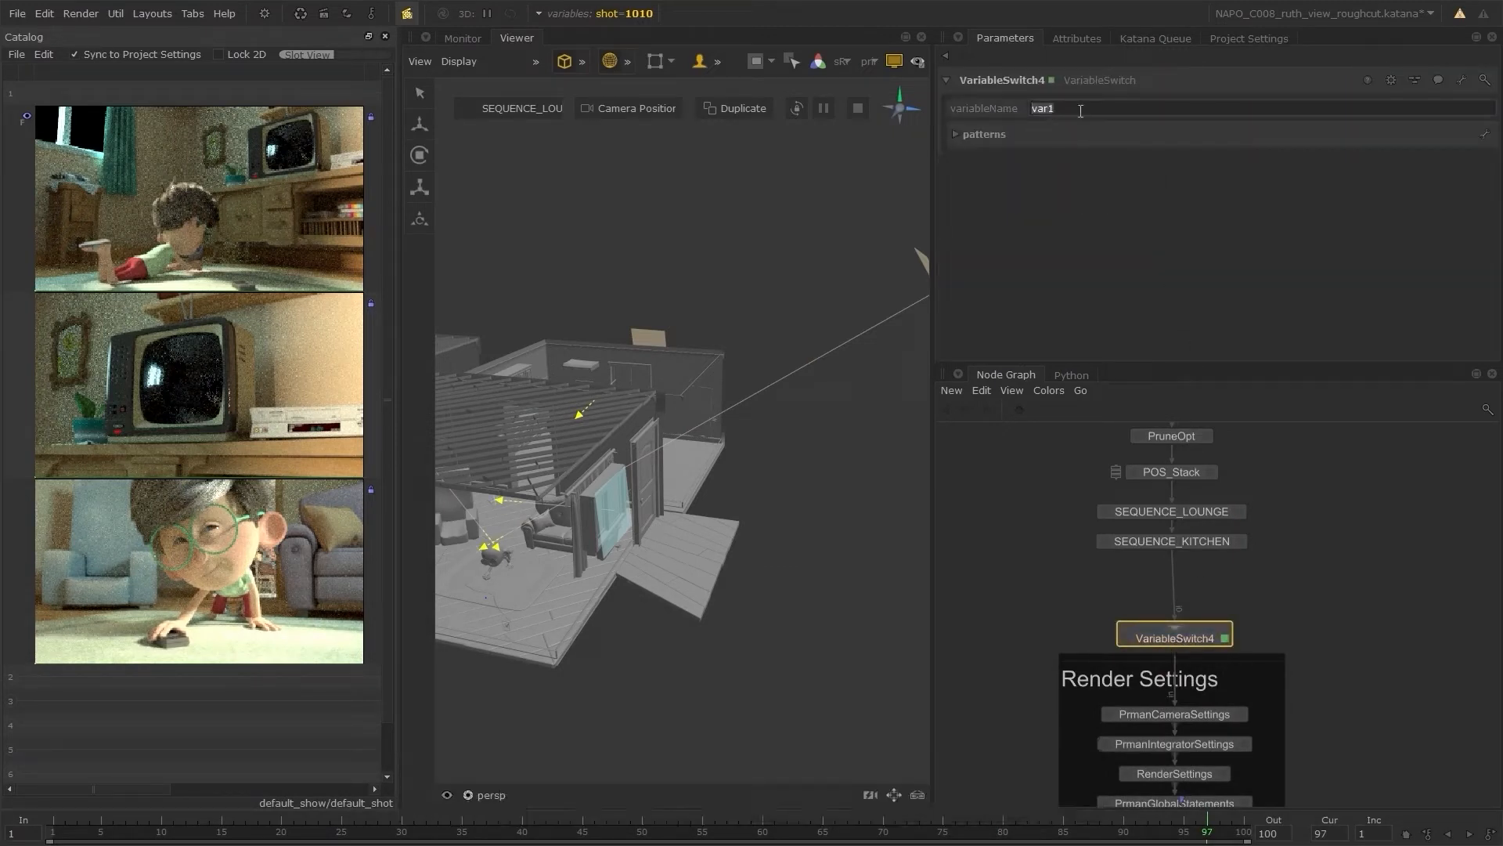
left_click(994, 134)
left_click(988, 162)
type("1010")
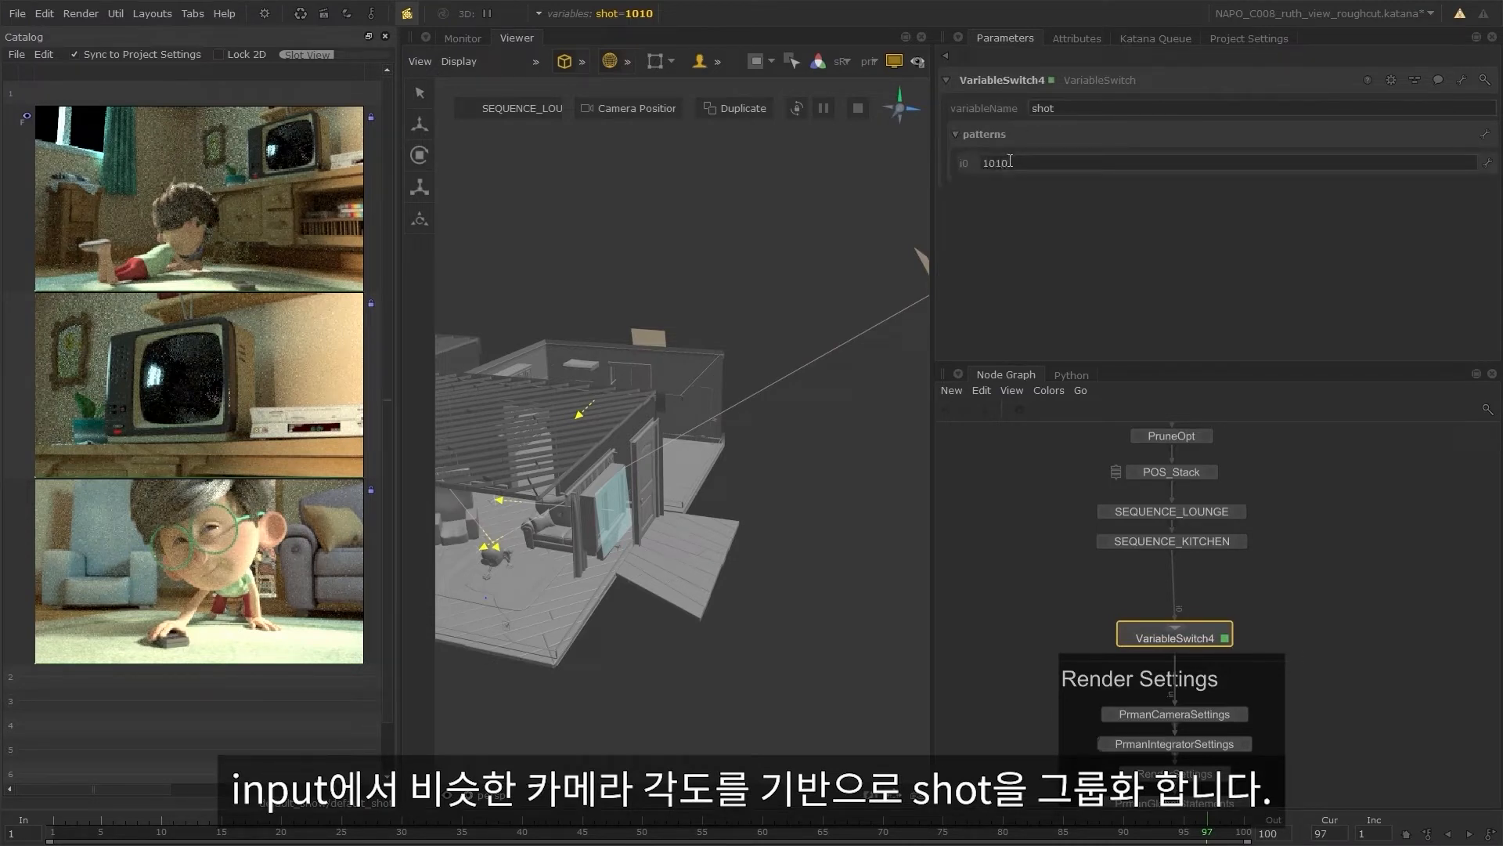
left_click(1177, 629)
left_click(1176, 629)
left_click(1175, 629)
double_click(1016, 185)
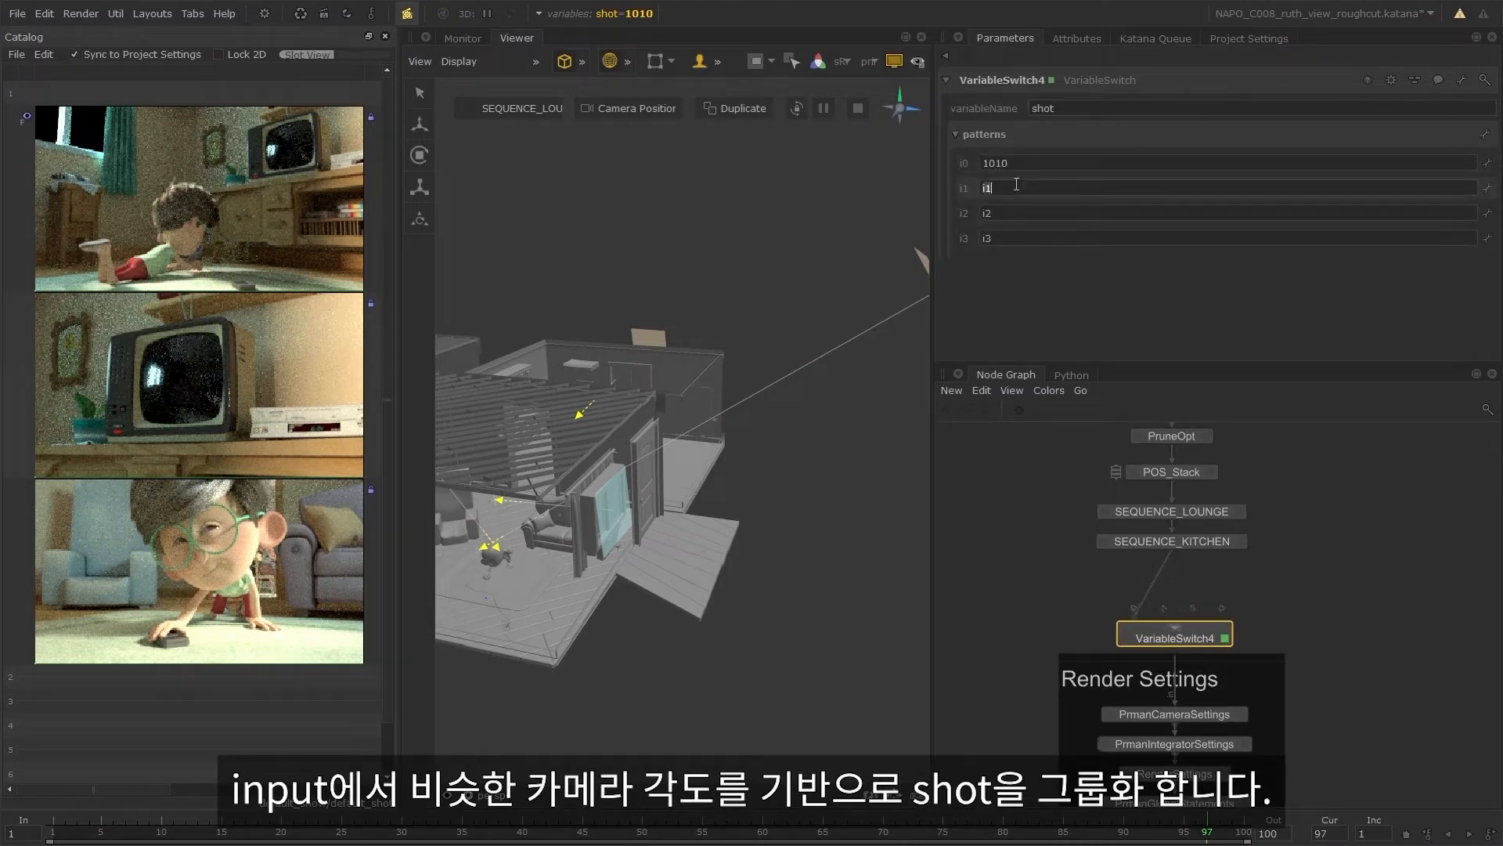
type("1014 101")
key("BackSpace")
type("40 1060")
double_click(1016, 210)
type("1020 1030")
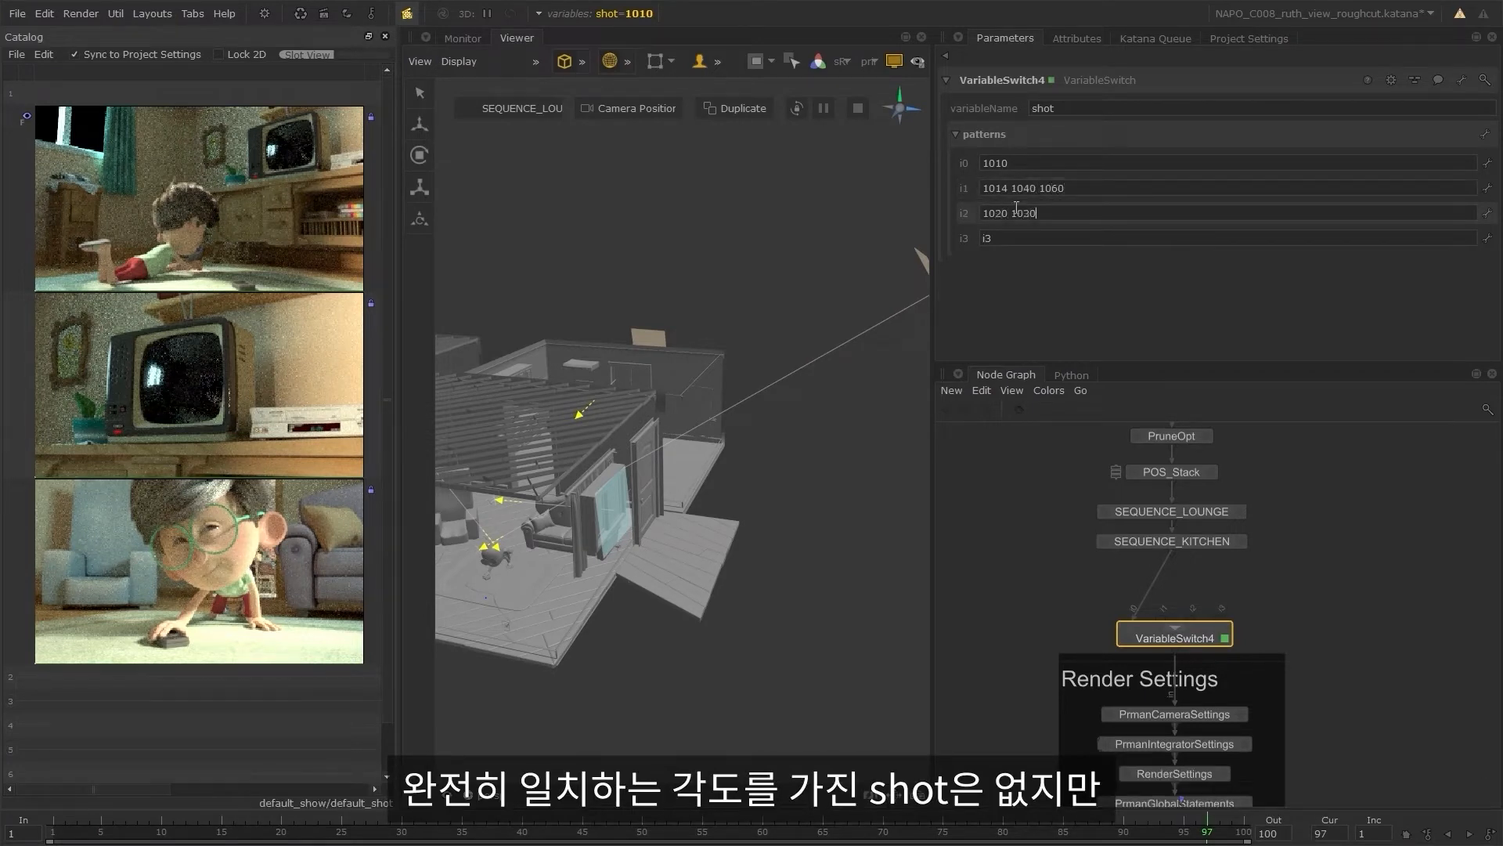
type(" 1050 1051")
double_click(1010, 238)
type("1015")
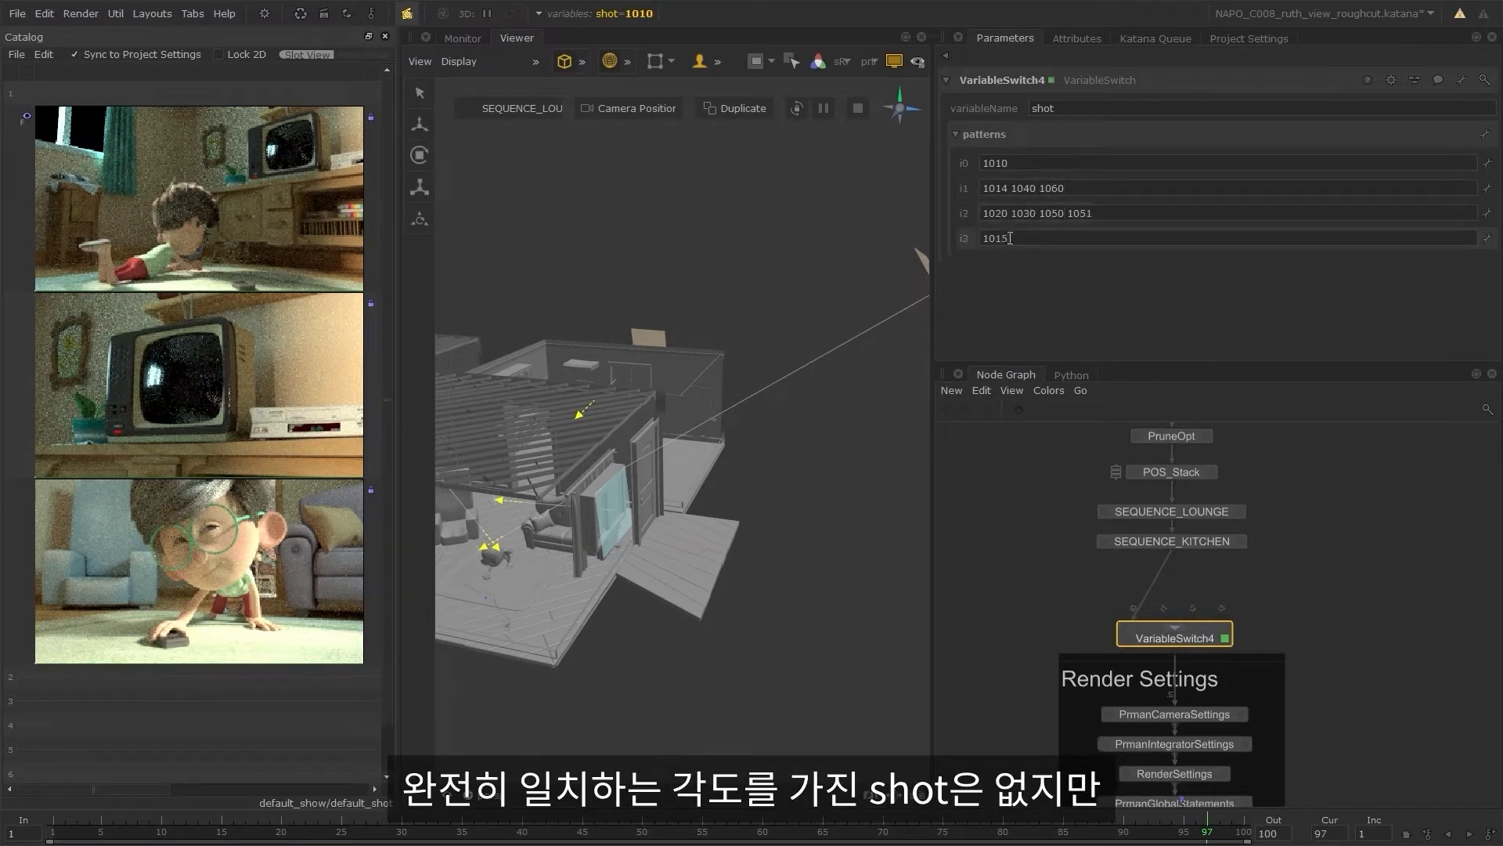
- Connect SEQUENCE_KITCHEN to the remaining VariableSwitch inputs and move the switch and Render Settings group down to make space for nodes
left_click_drag(1172, 552, 1221, 609)
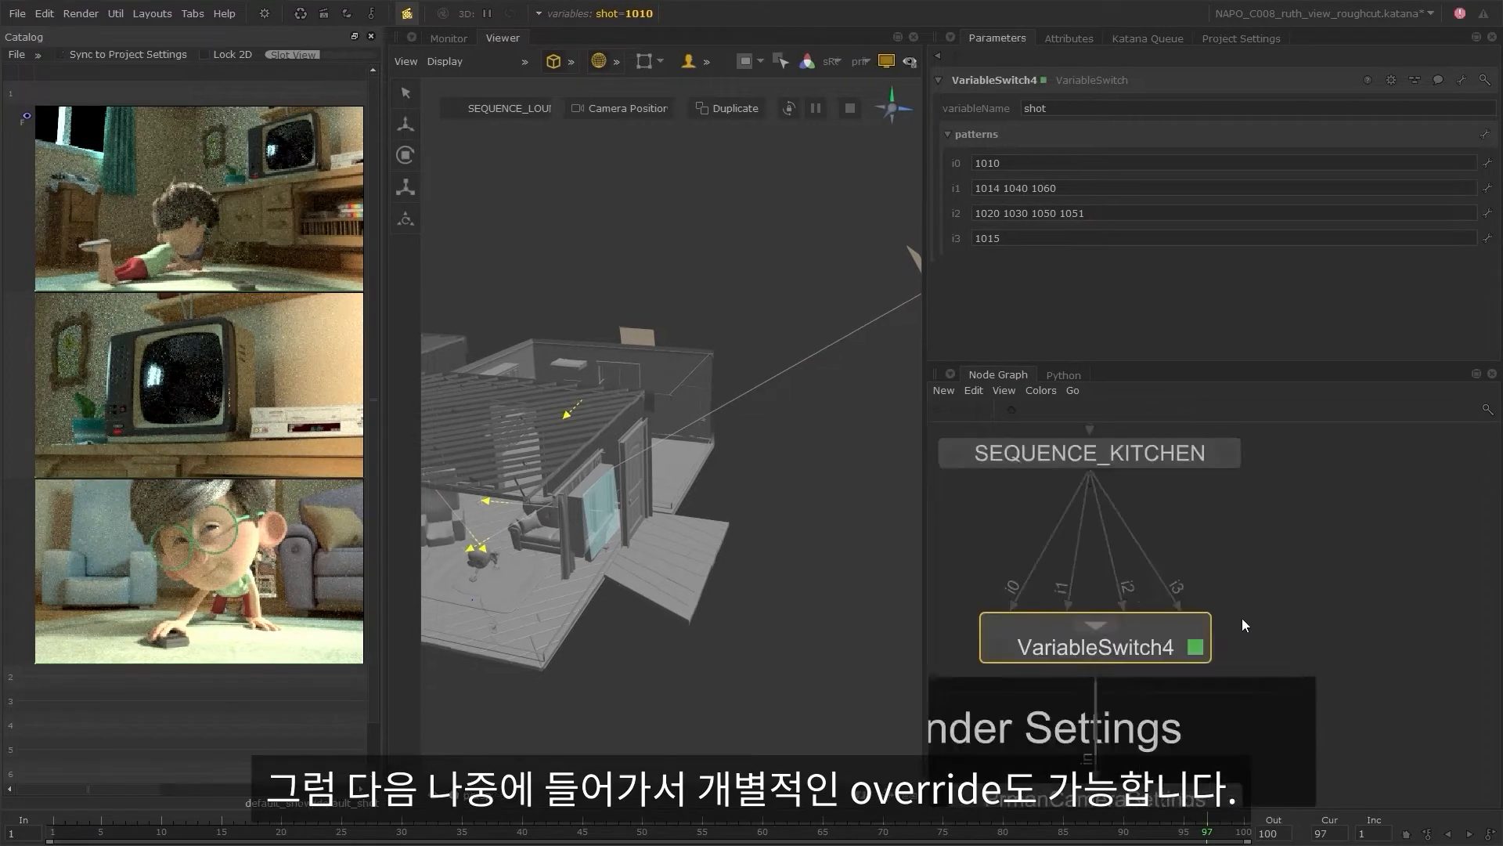
scroll(1268, 612, "down", 4)
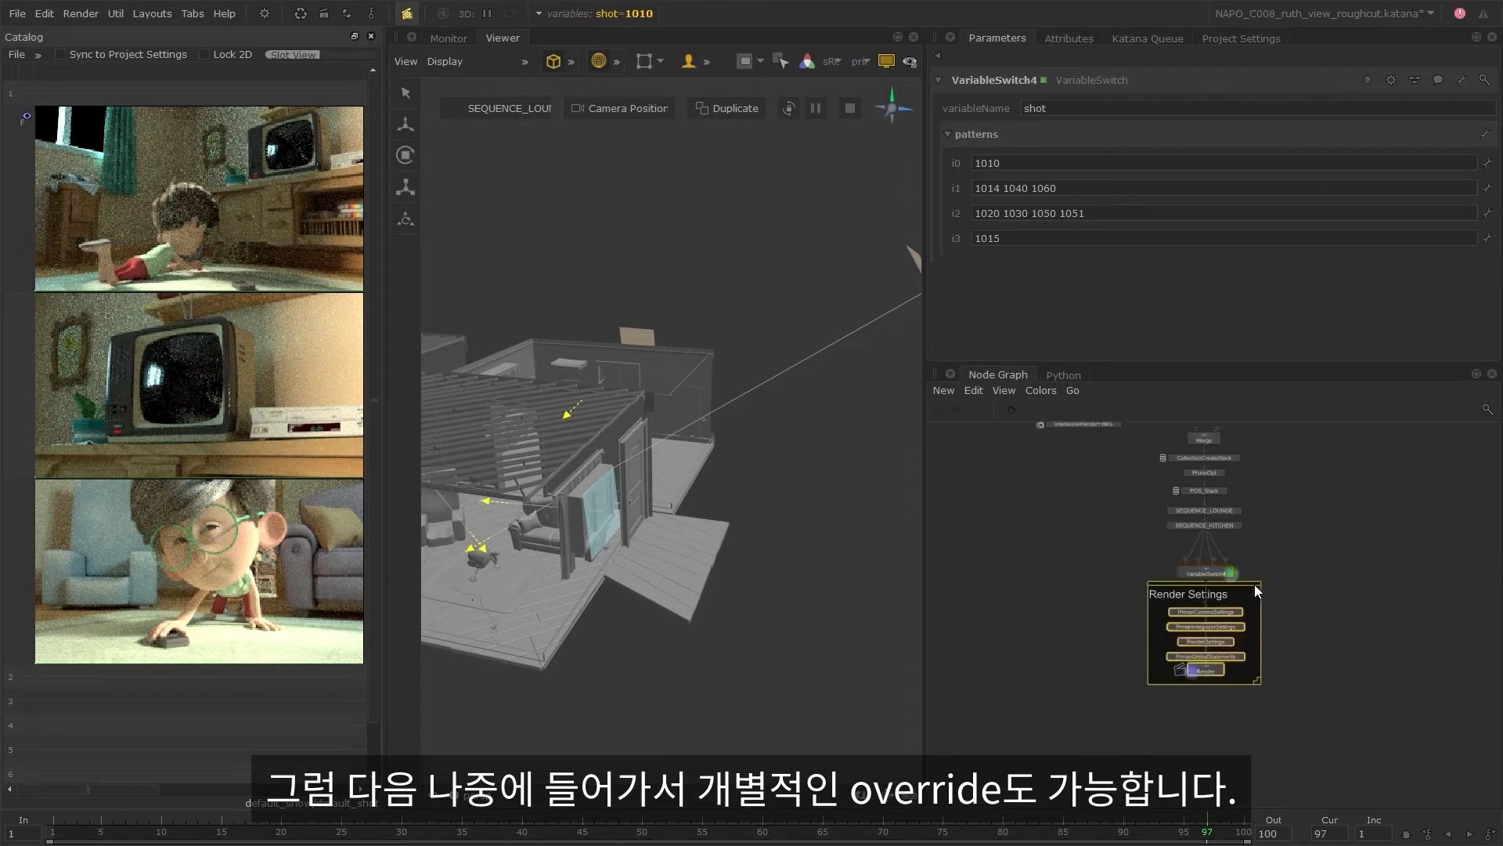
left_click_drag(1251, 584, 1215, 613)
scroll(1228, 559, "up", 3)
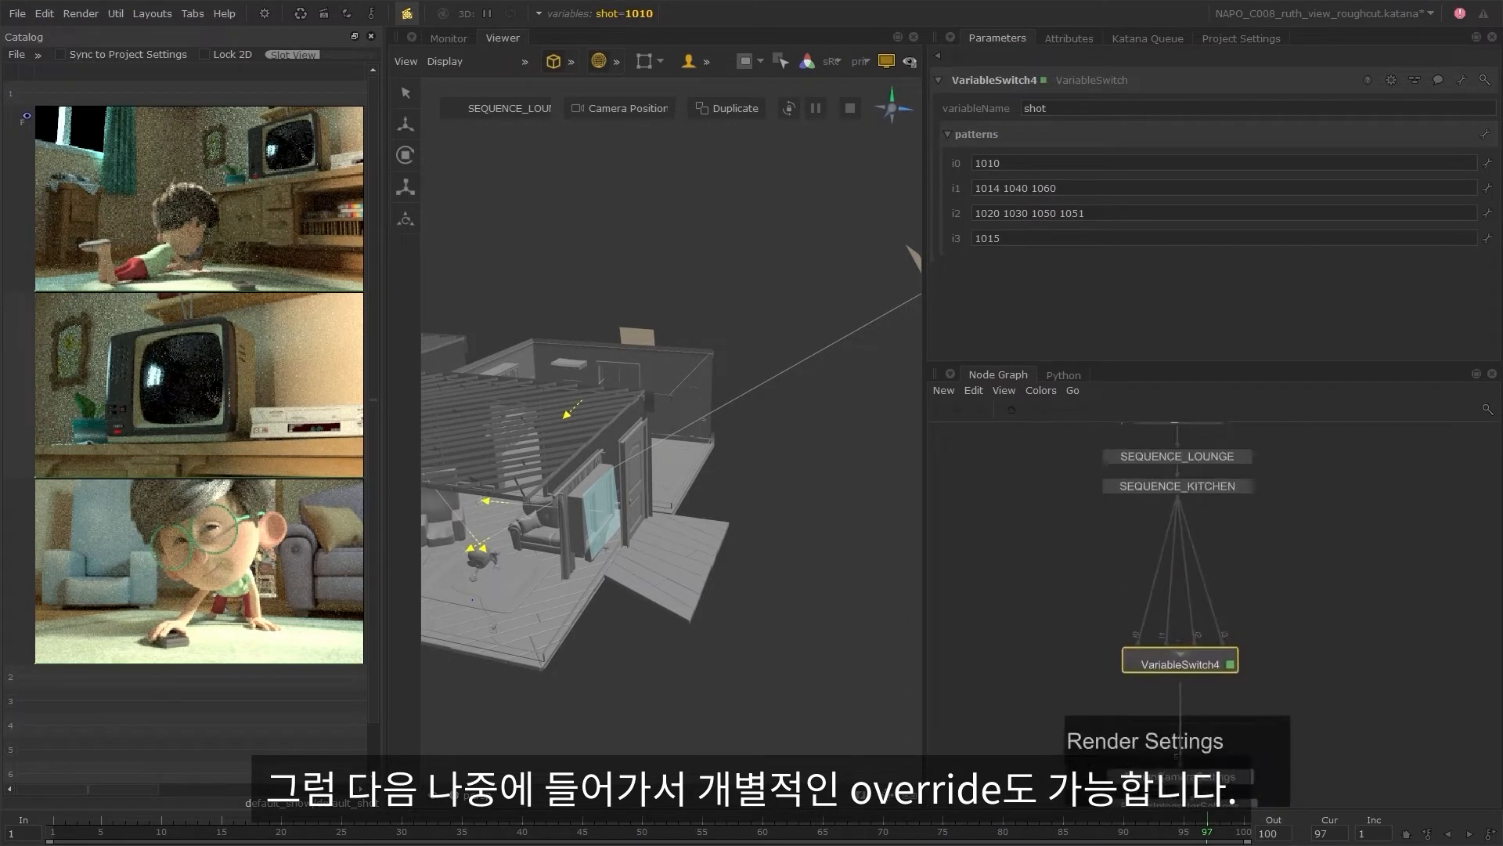
- Add a GafferThree node on the branch from SEQUENCE_KITCHEN to the VariableSwitch's i0 input, offset to one side
left_click(1265, 539)
scroll(1284, 557, "up", 2)
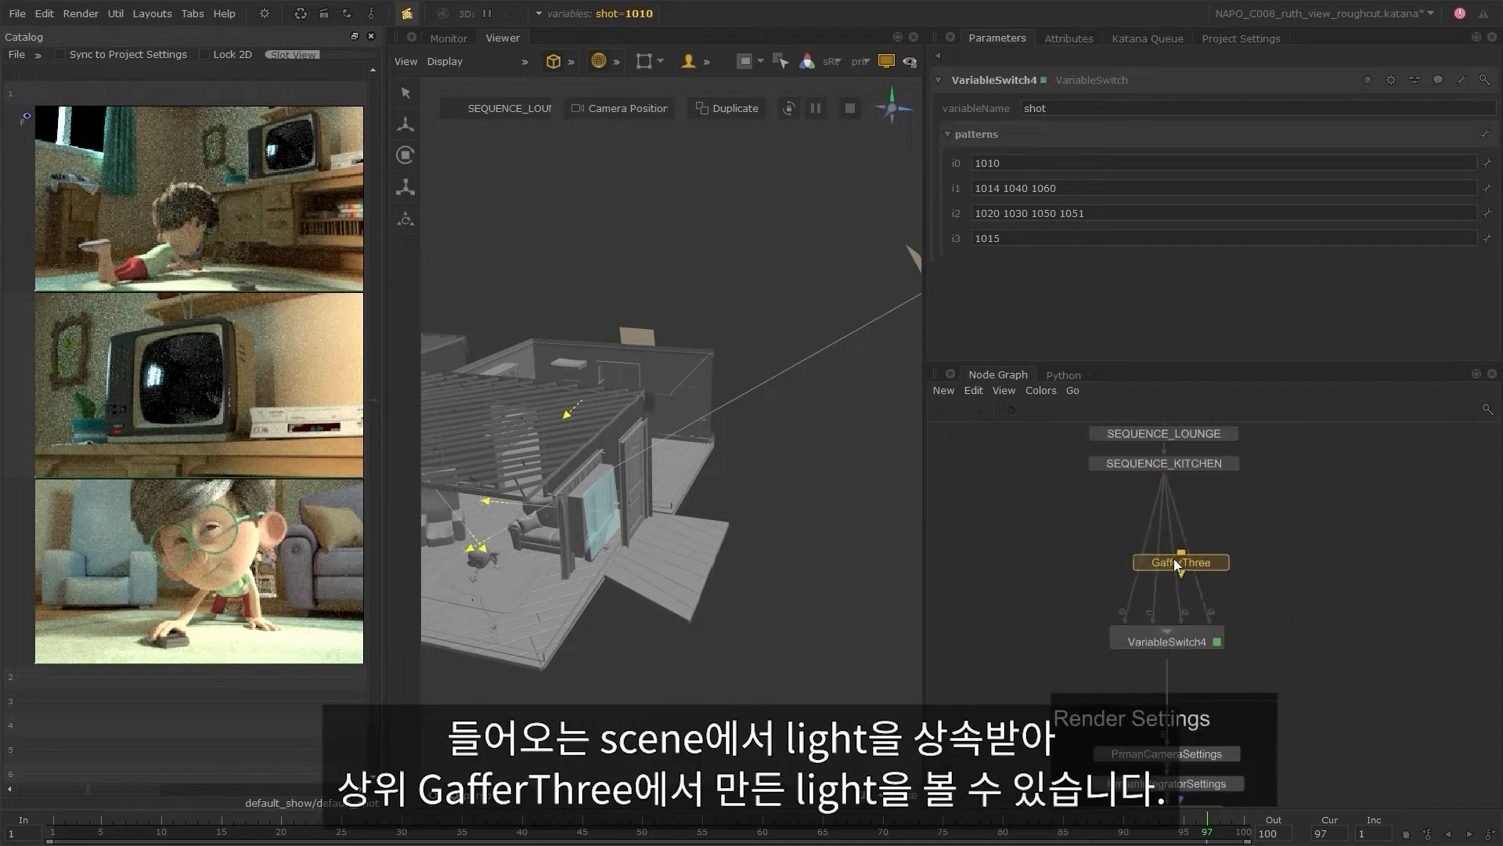
left_click_drag(1177, 564, 1007, 562)
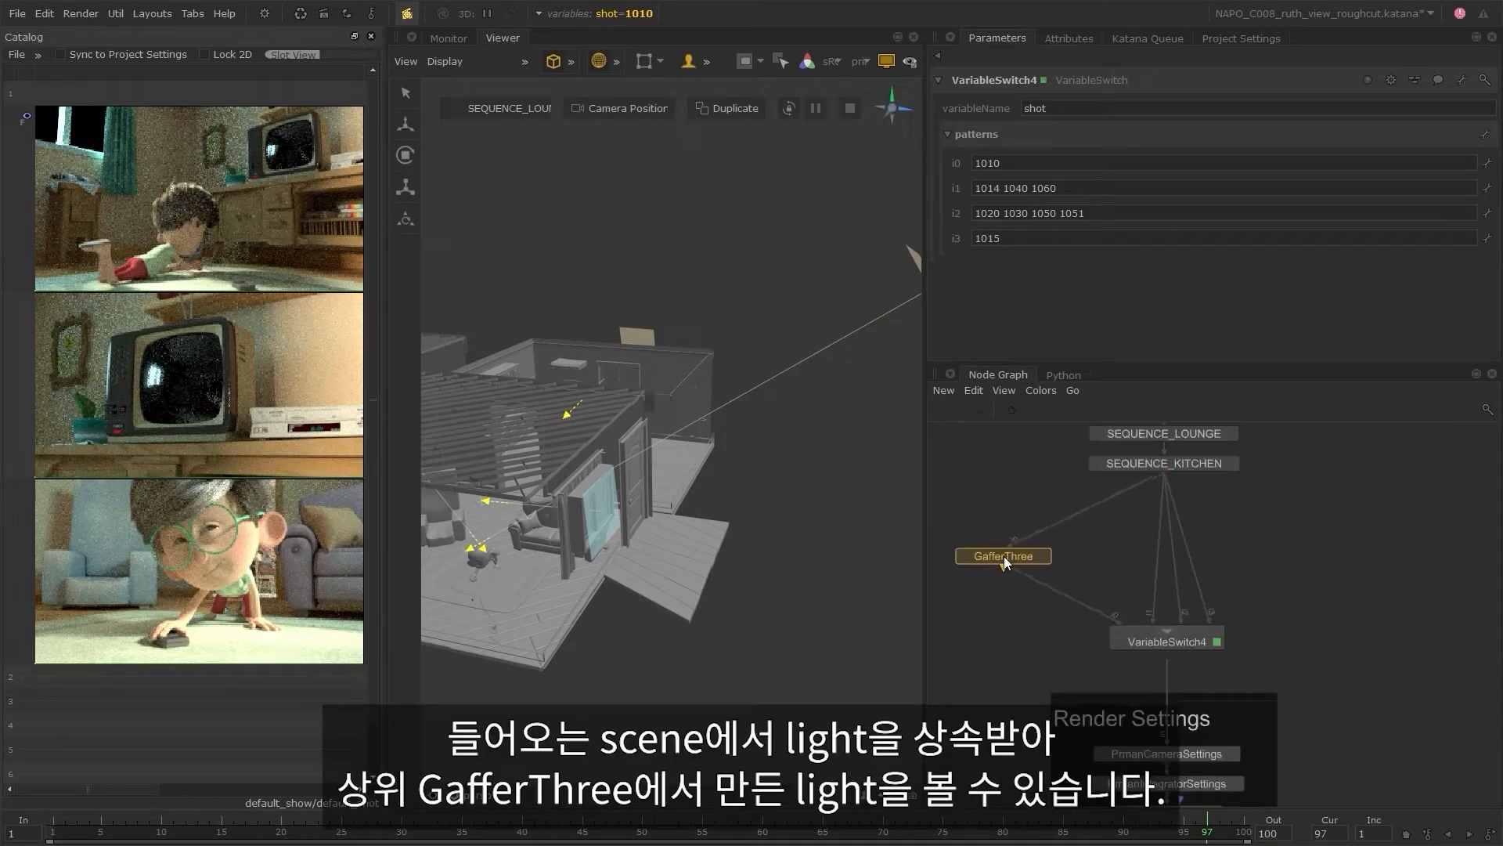
- Show the incoming scene's lights in the new GafferThree node and adopt key_sun for editing
left_click(1042, 556)
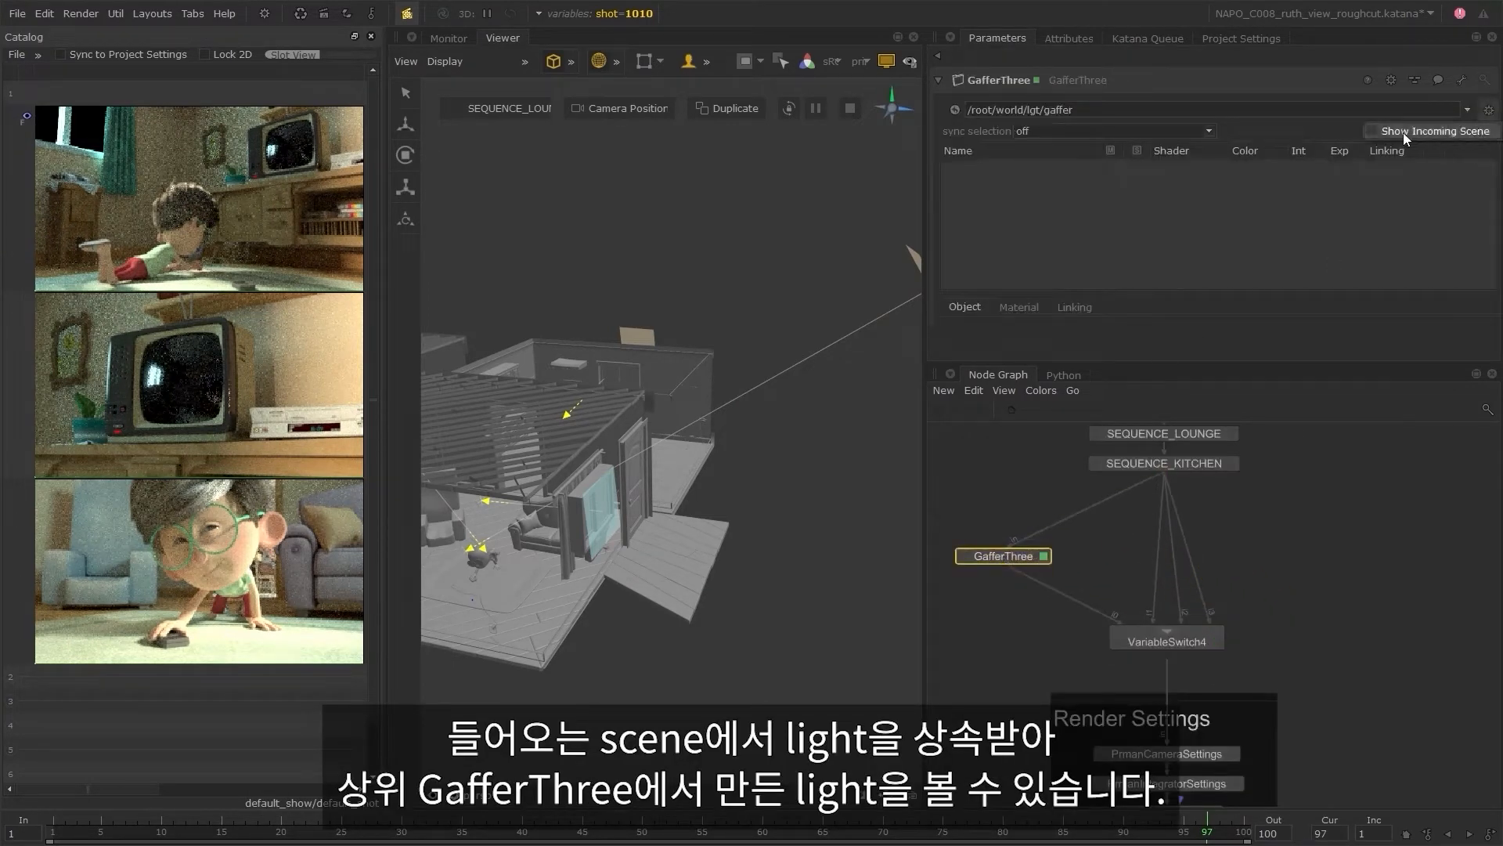
right_click(1012, 170)
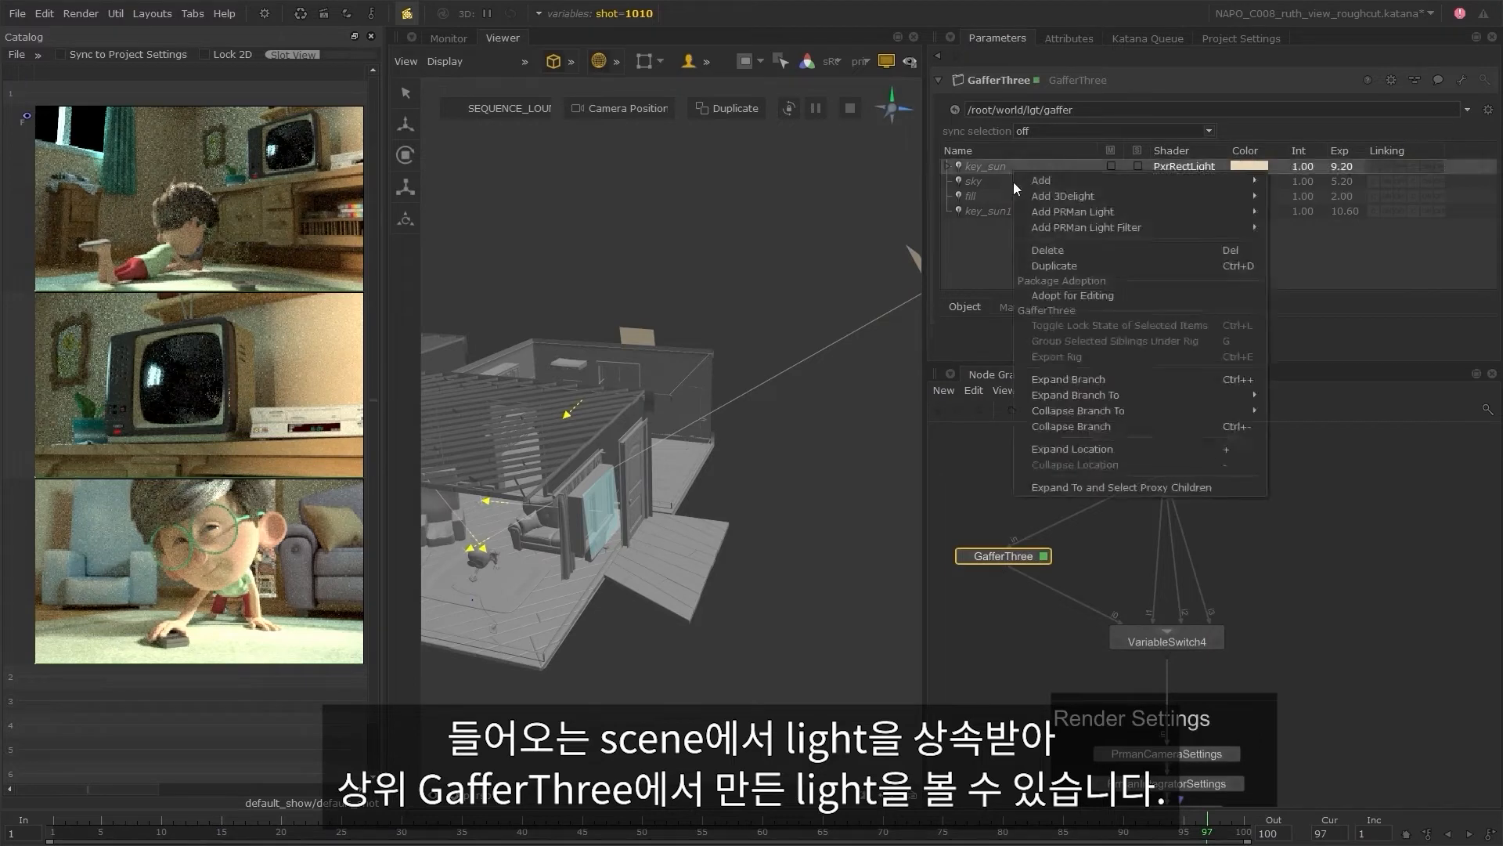
left_click(1066, 290)
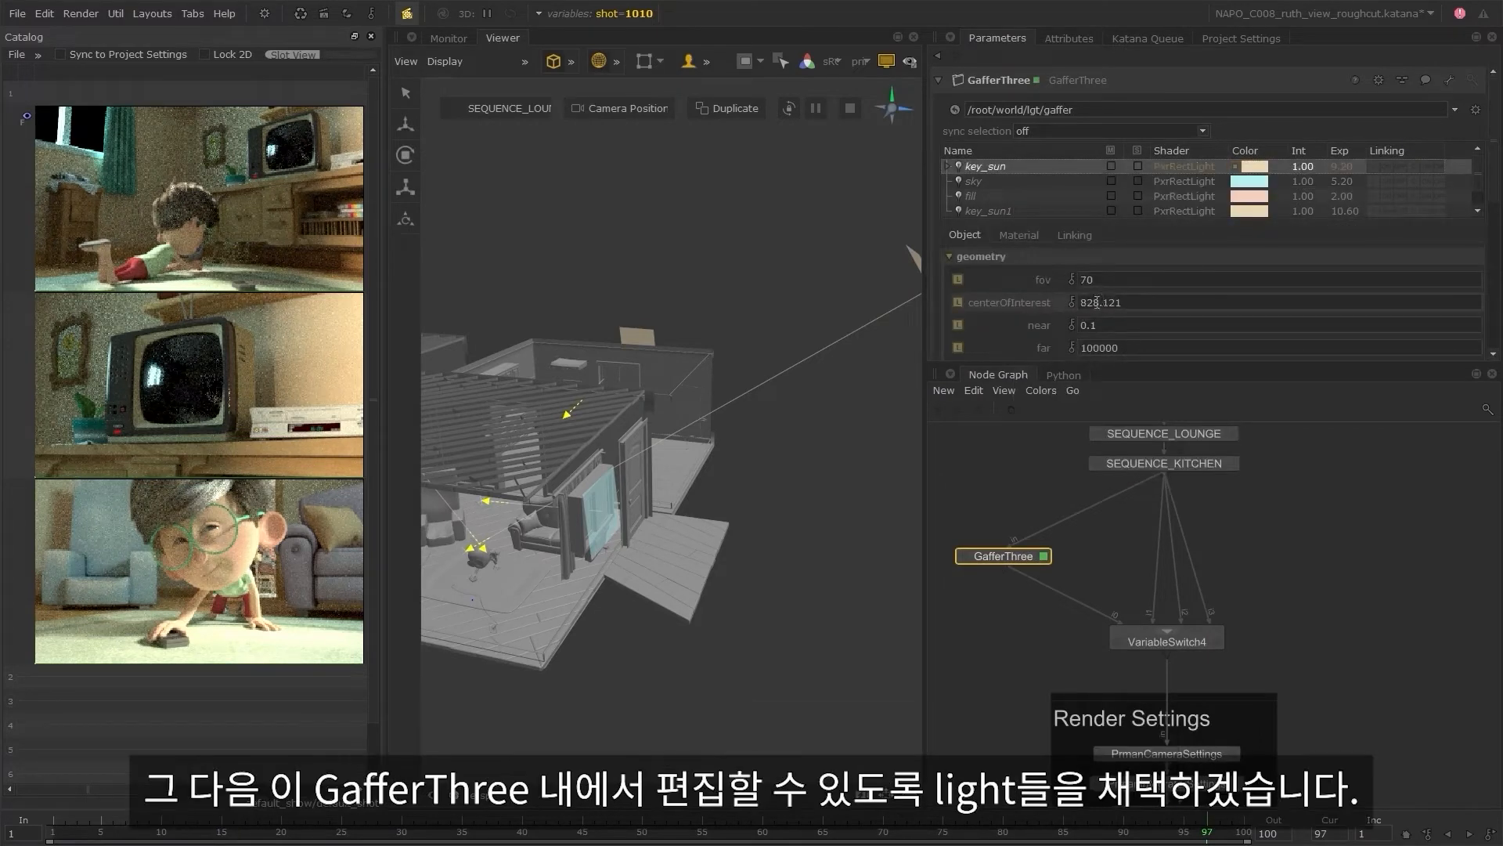
- Lower the adopted key_sun light's material exposure to 8.6
left_click(1019, 236)
scroll(1017, 283, "down", 3)
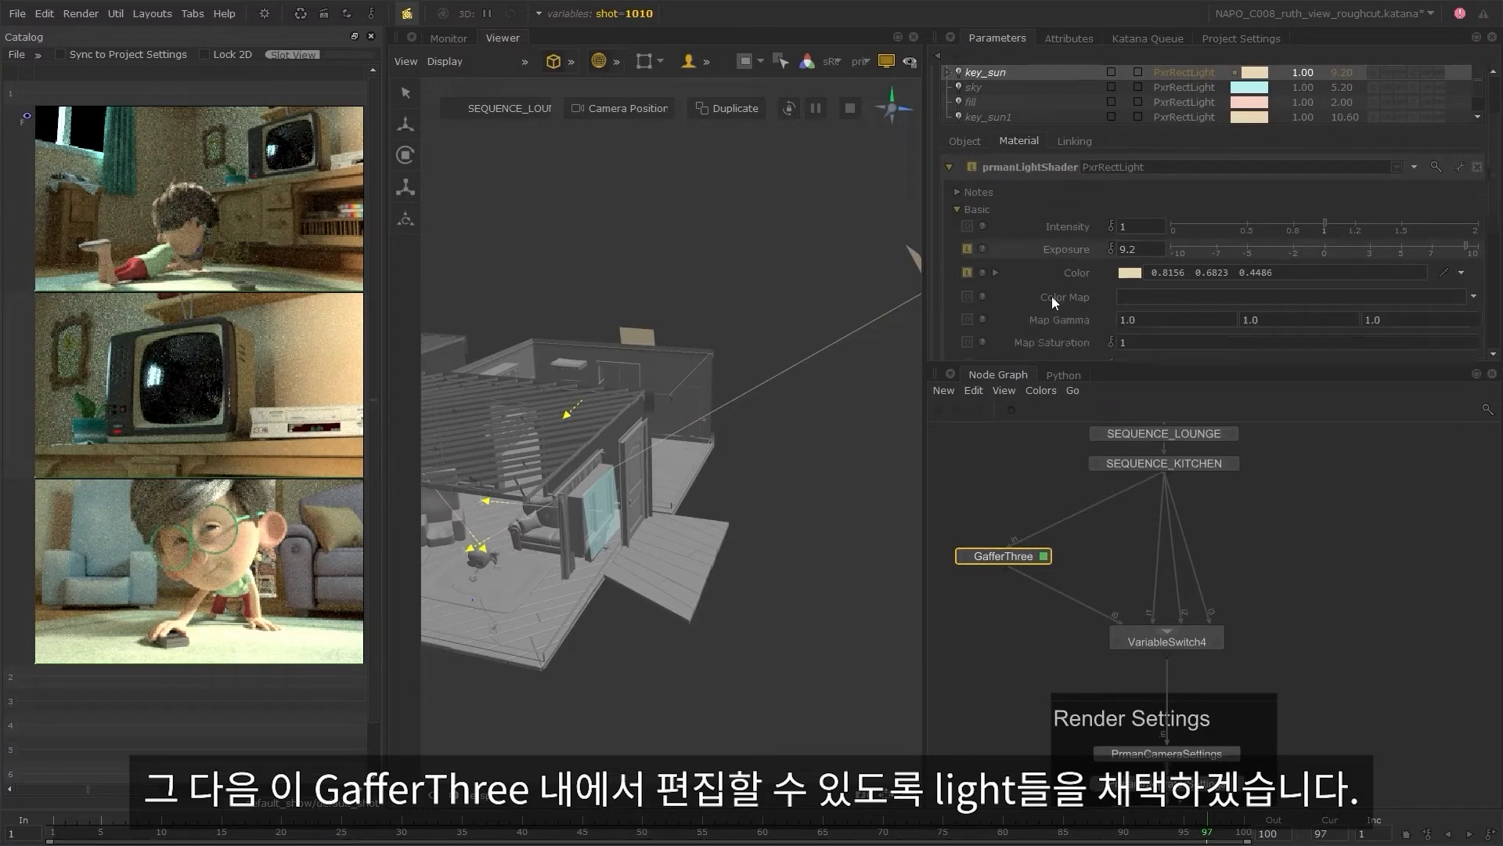
left_click_drag(1458, 246, 1439, 250)
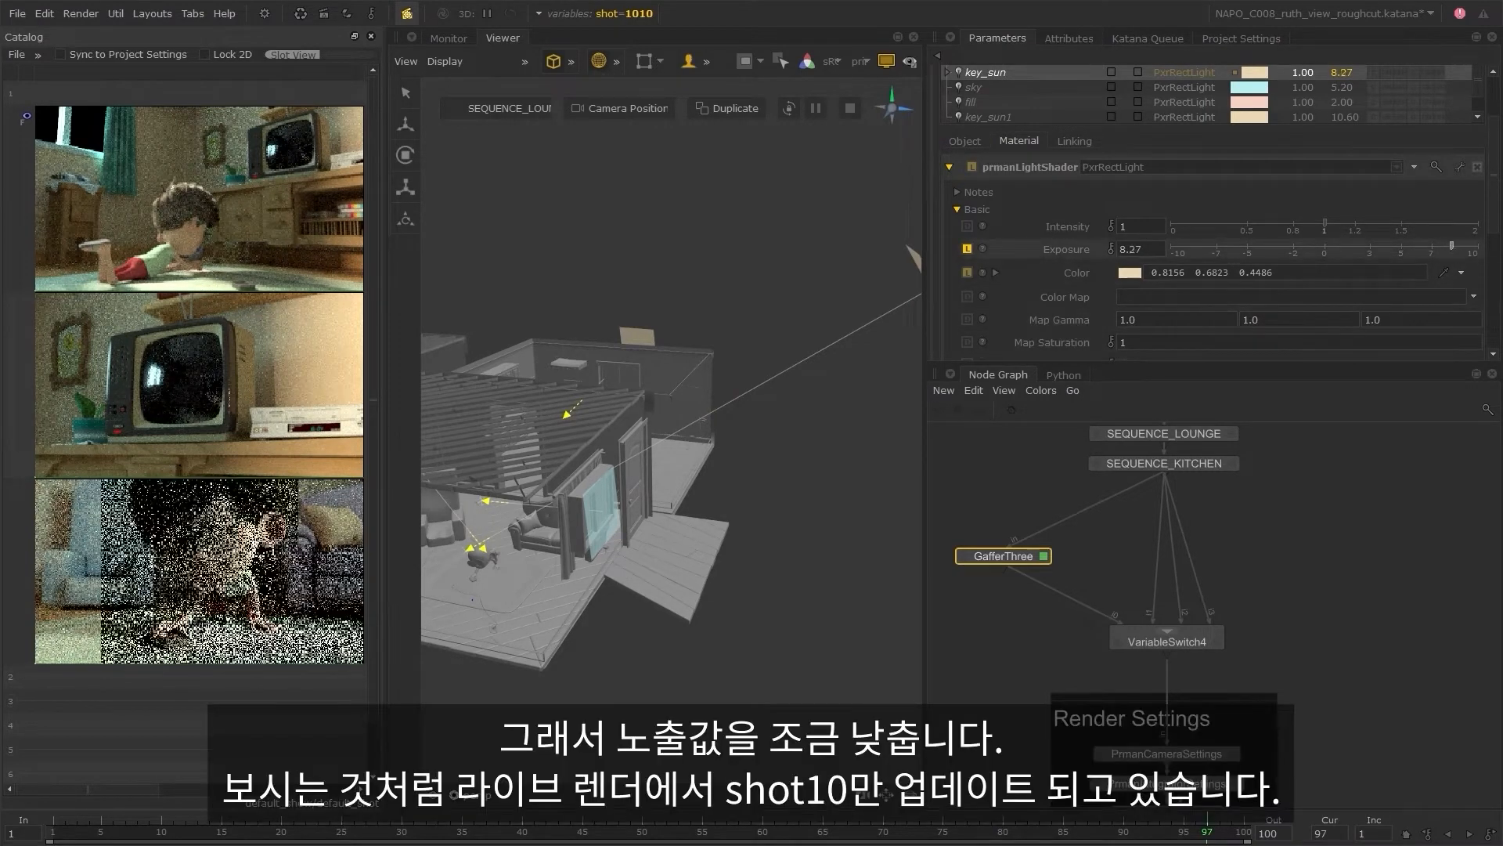
left_click_drag(1451, 246, 1456, 246)
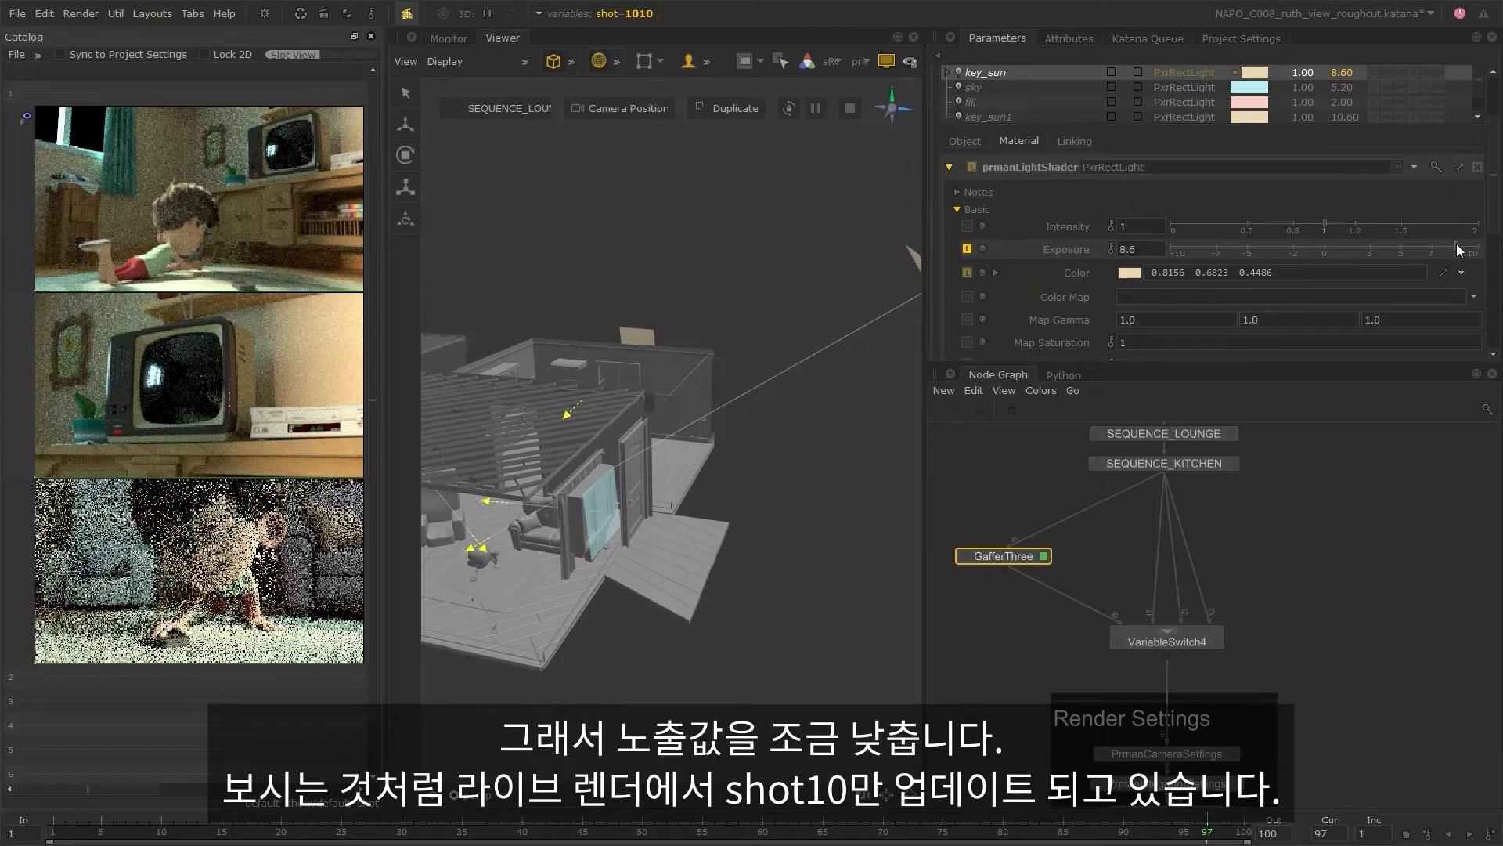
- Adopt the sky light for editing in the same GafferThree and lower its exposure to 4.5
scroll(1002, 101, "up", 2)
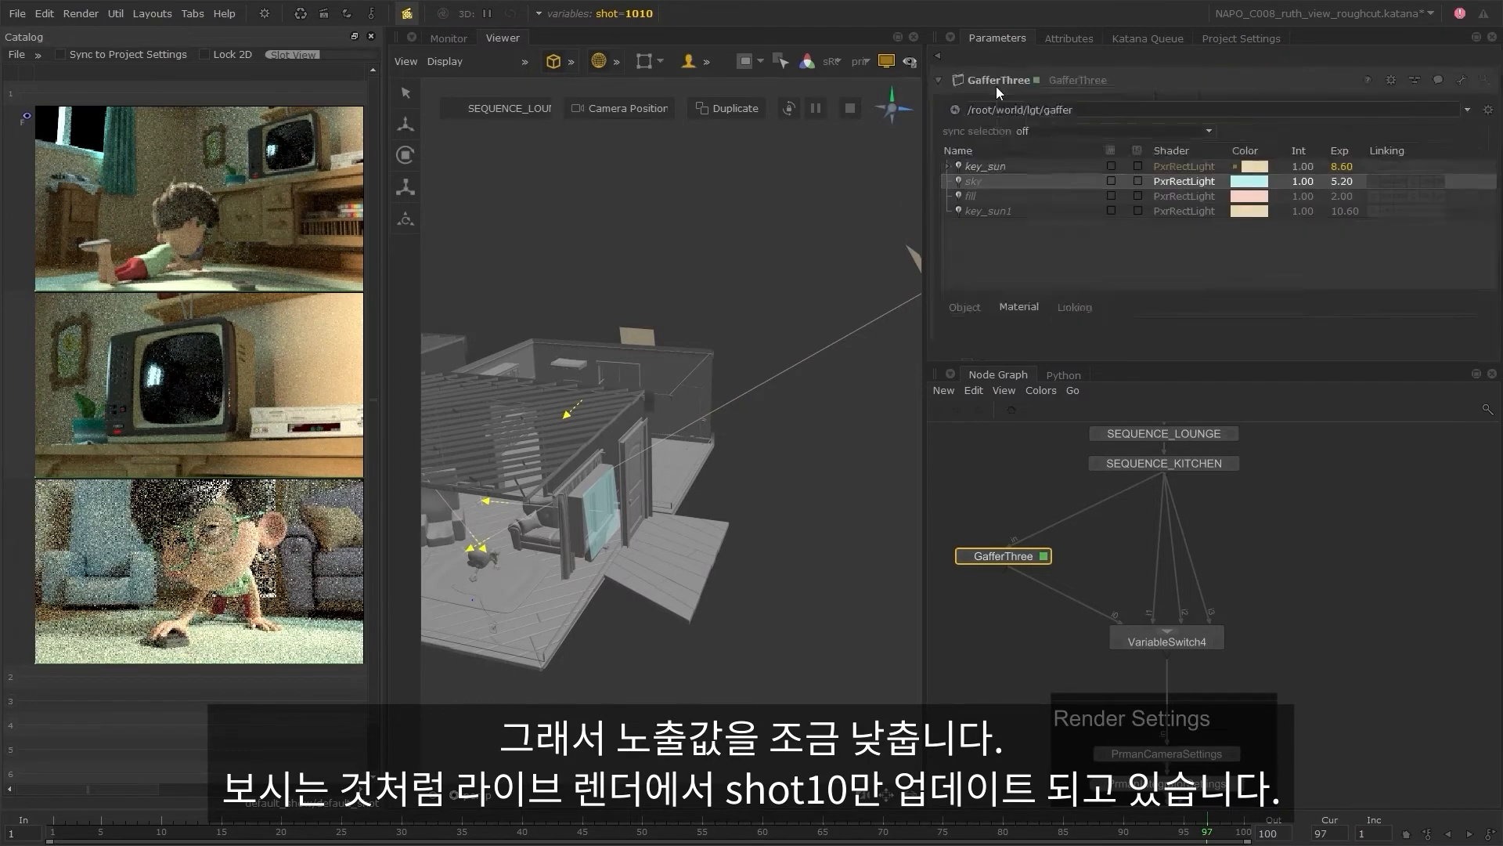
right_click(996, 86)
right_click(988, 180)
left_click(1082, 306)
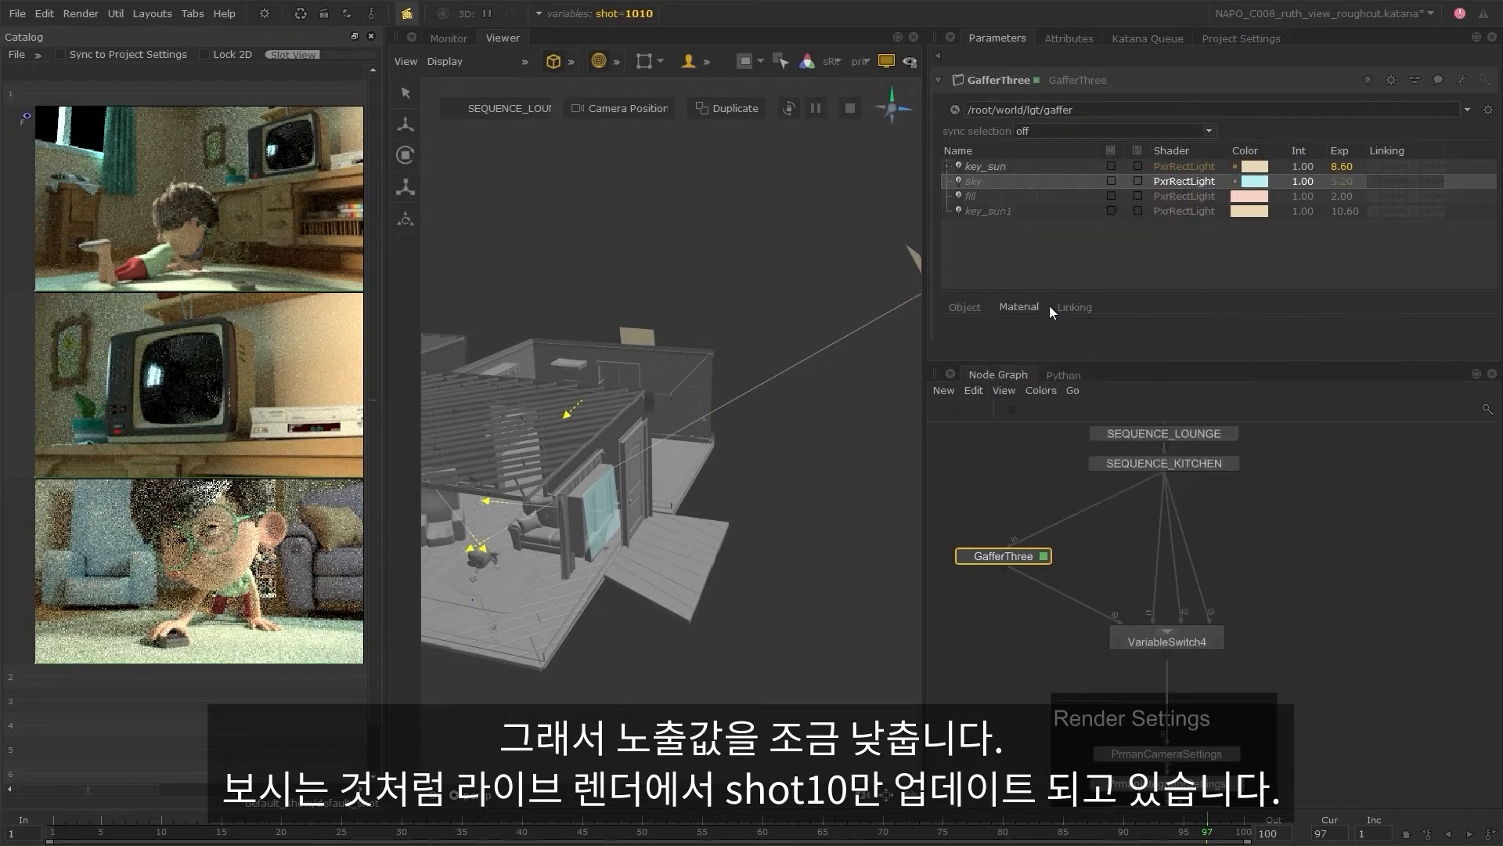
scroll(1048, 313, "down", 3)
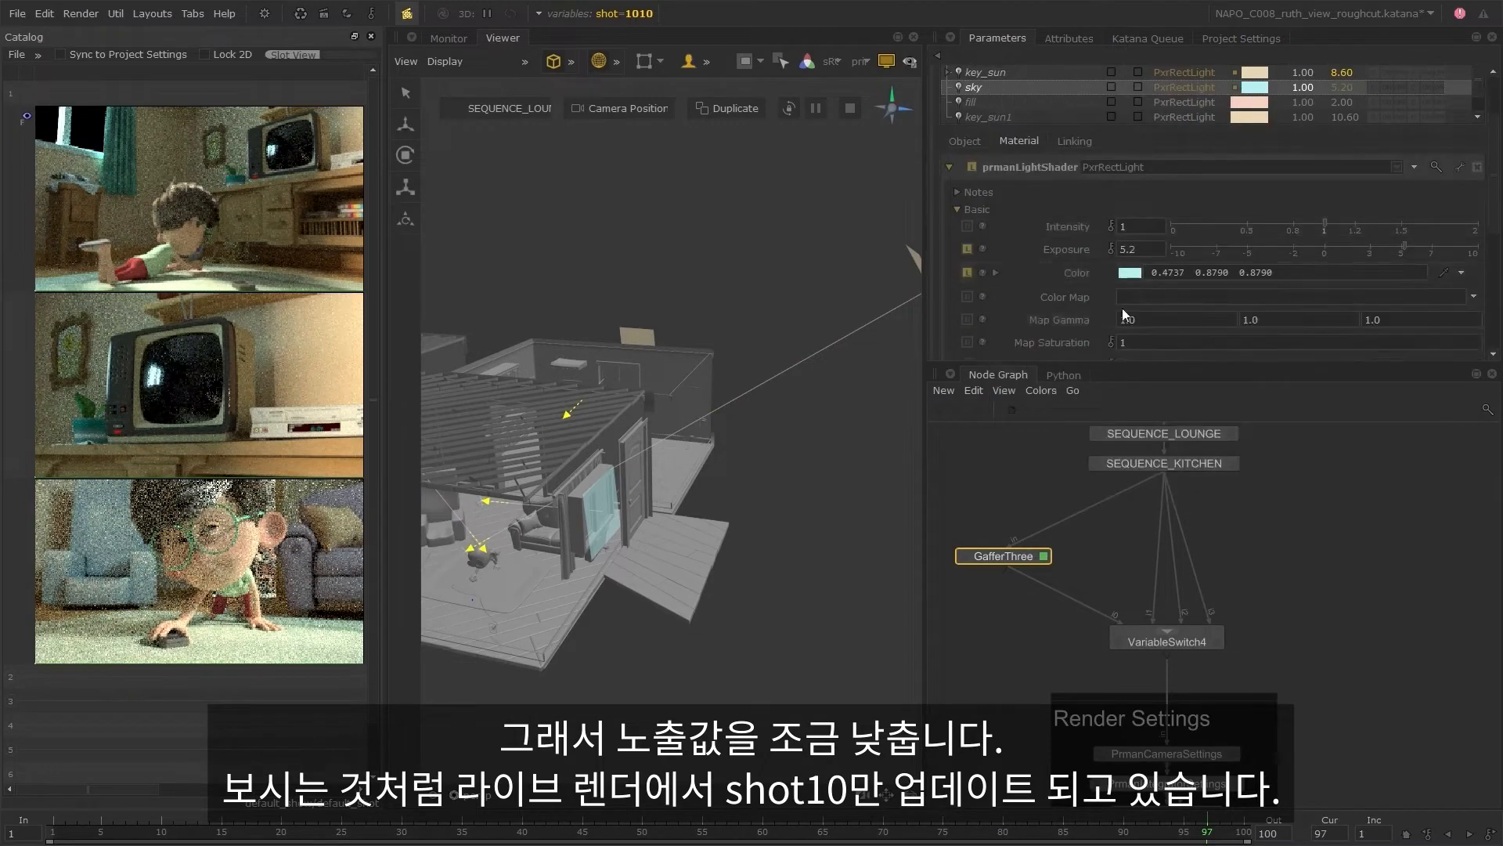
left_click(1394, 248)
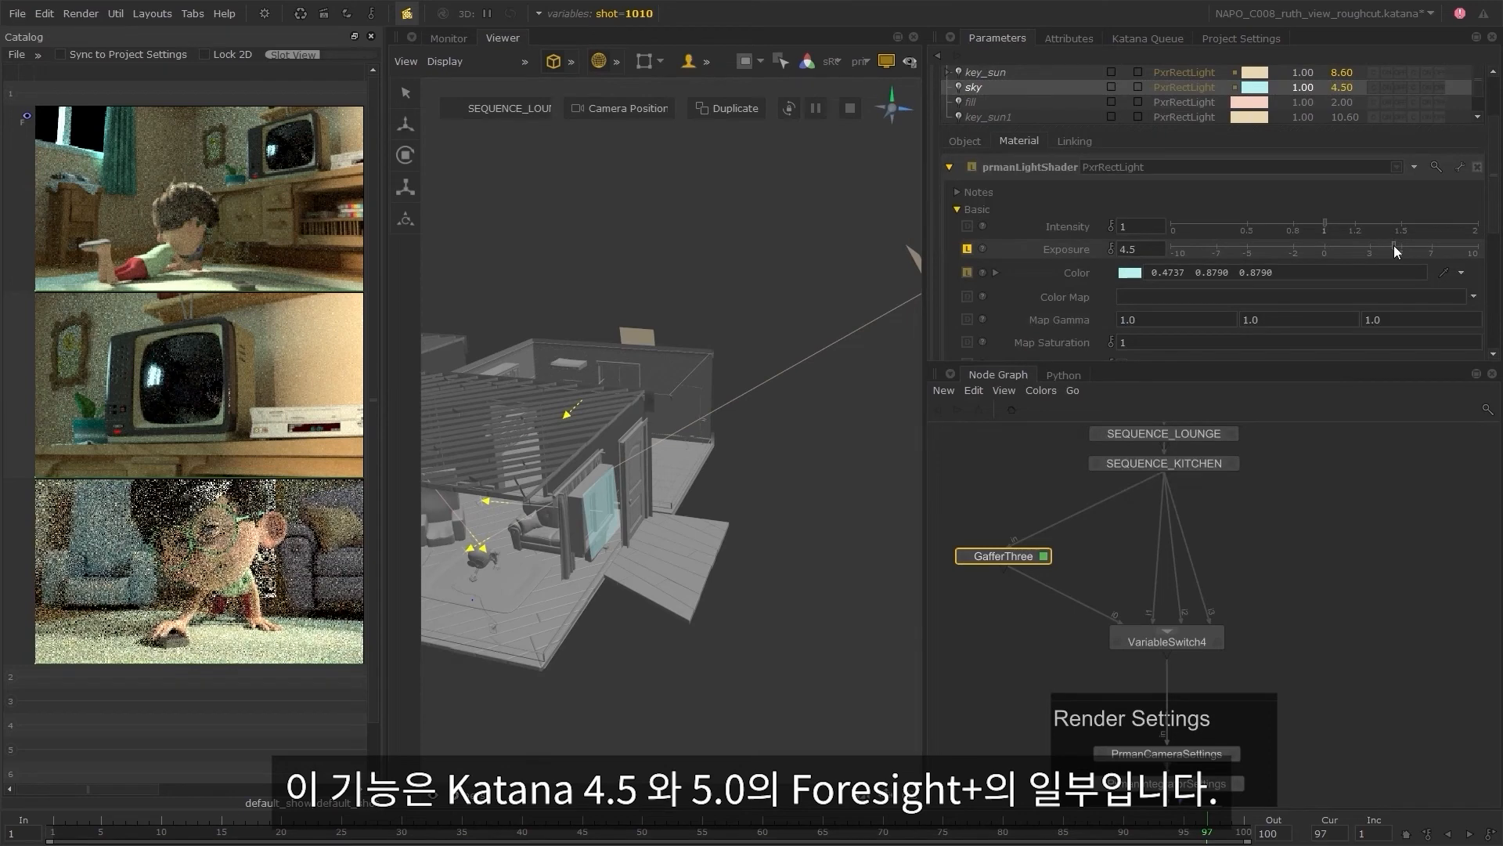
- Set the exposure of the key_sun light to 9.1
left_click(1002, 70)
left_click_drag(1456, 247, 1464, 247)
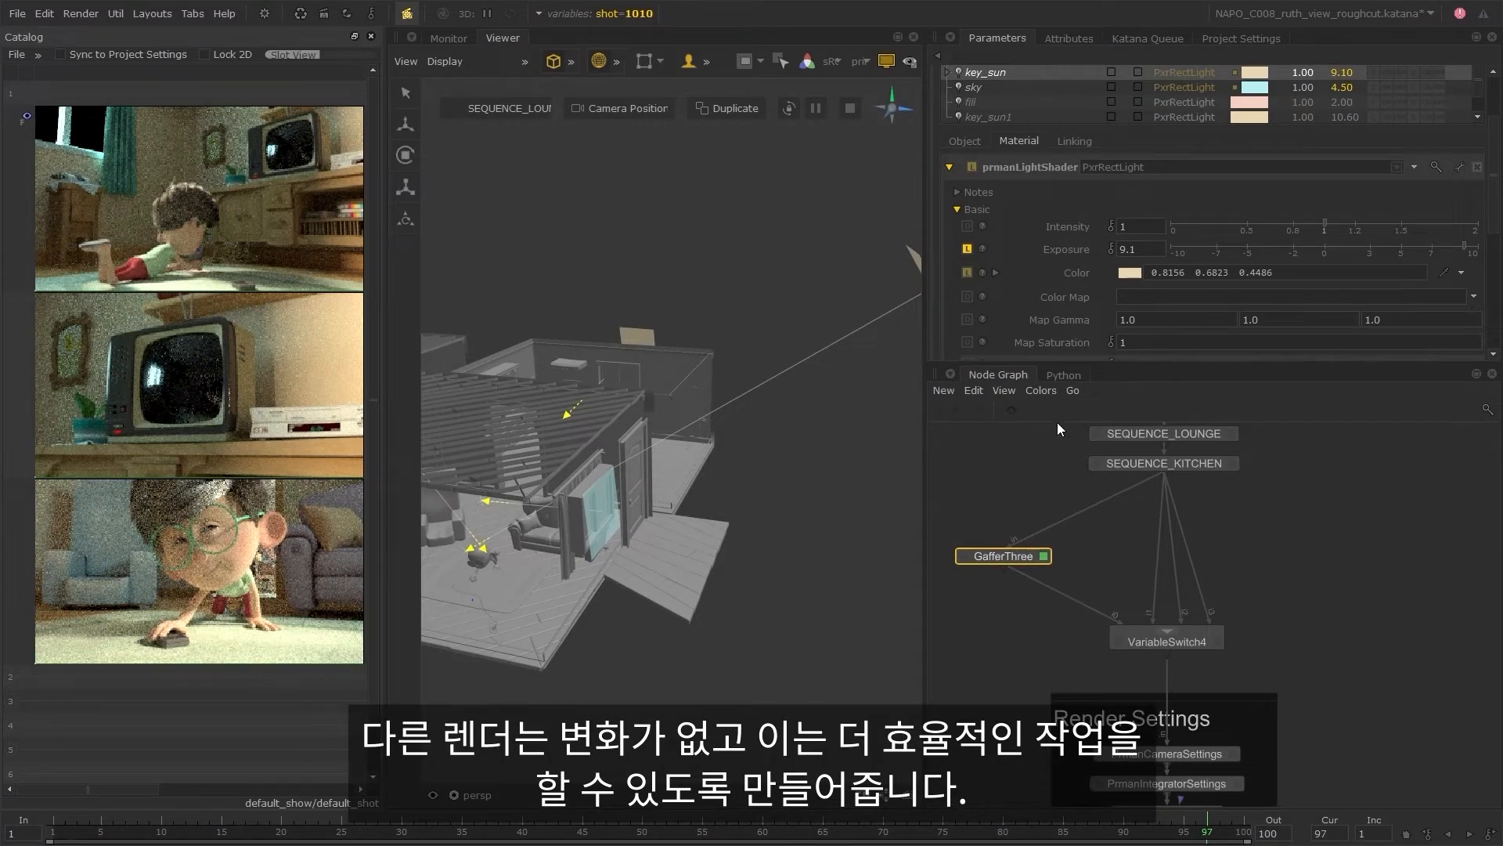
- Widen the Catalog and move its frame column ahead of the name column
left_click_drag(385, 543, 637, 535)
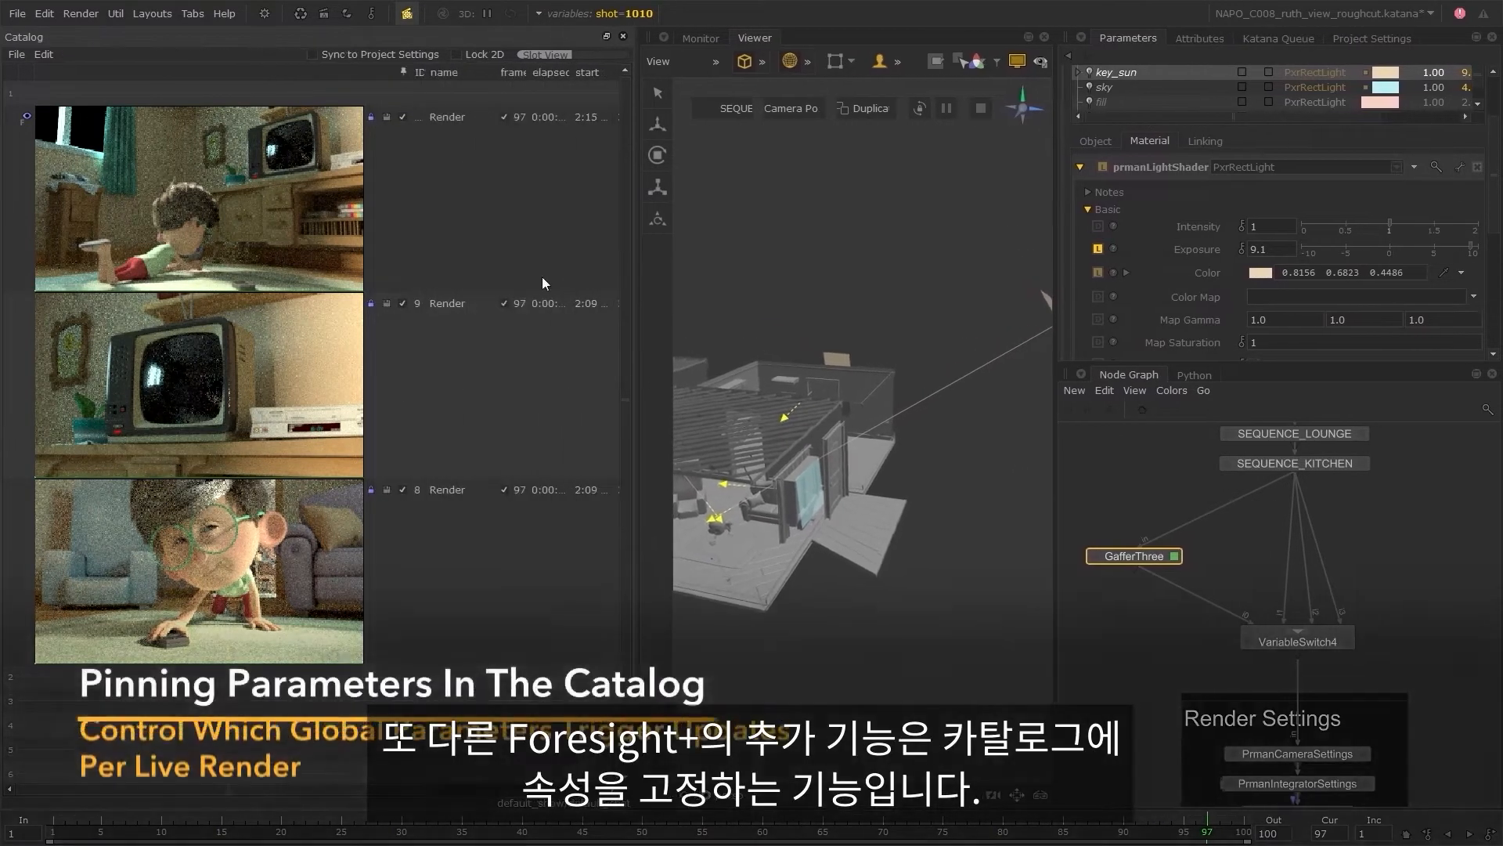
left_click(506, 426)
left_click_drag(541, 74, 445, 70)
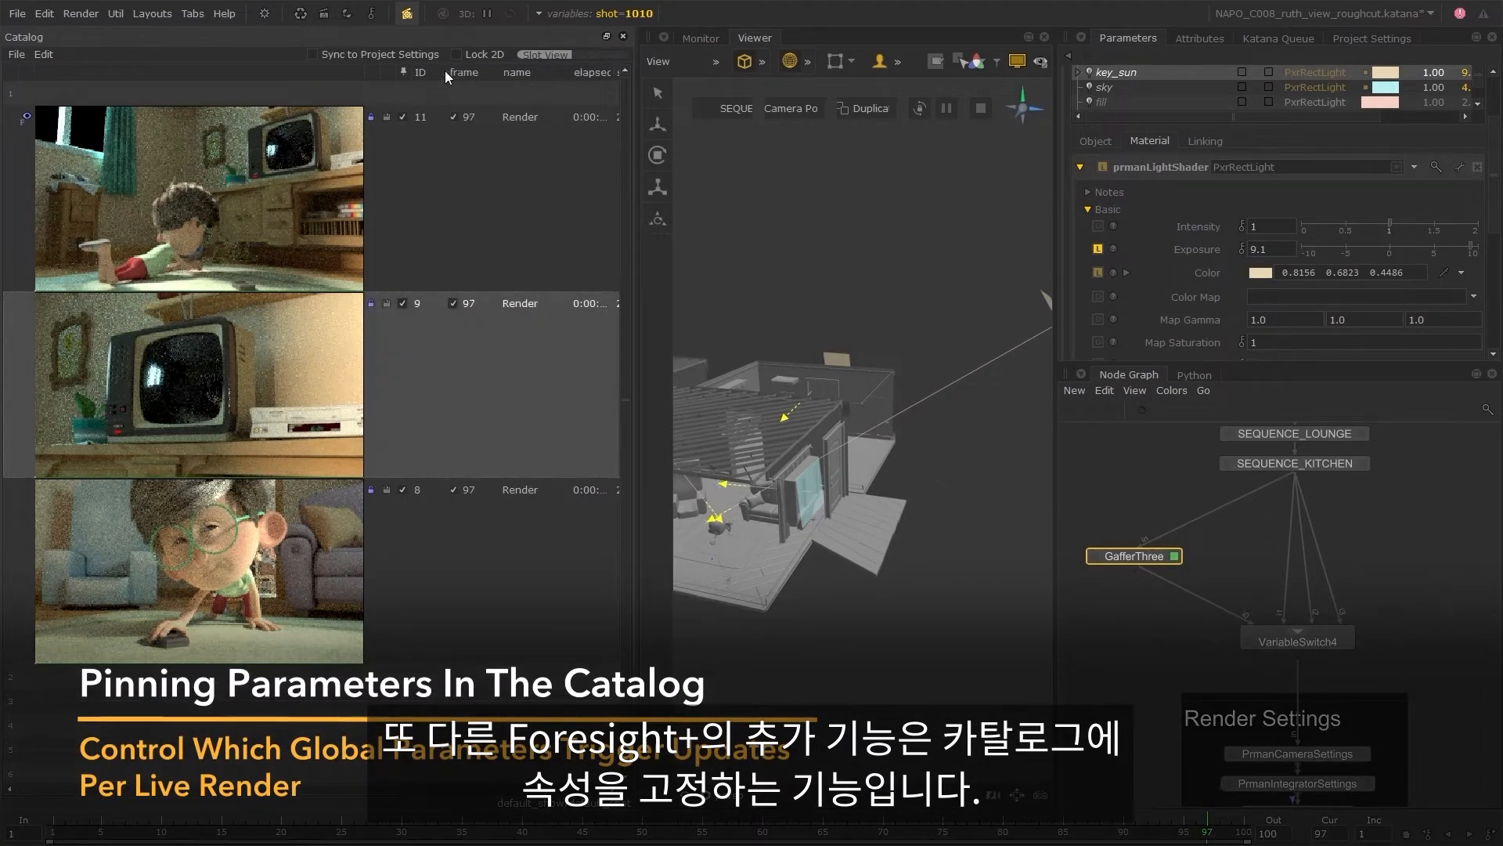
- Move the Catalog's GSVs column ahead of the ID column, widening the Catalog to reach it and narrowing it again
left_click_drag(635, 438, 871, 437)
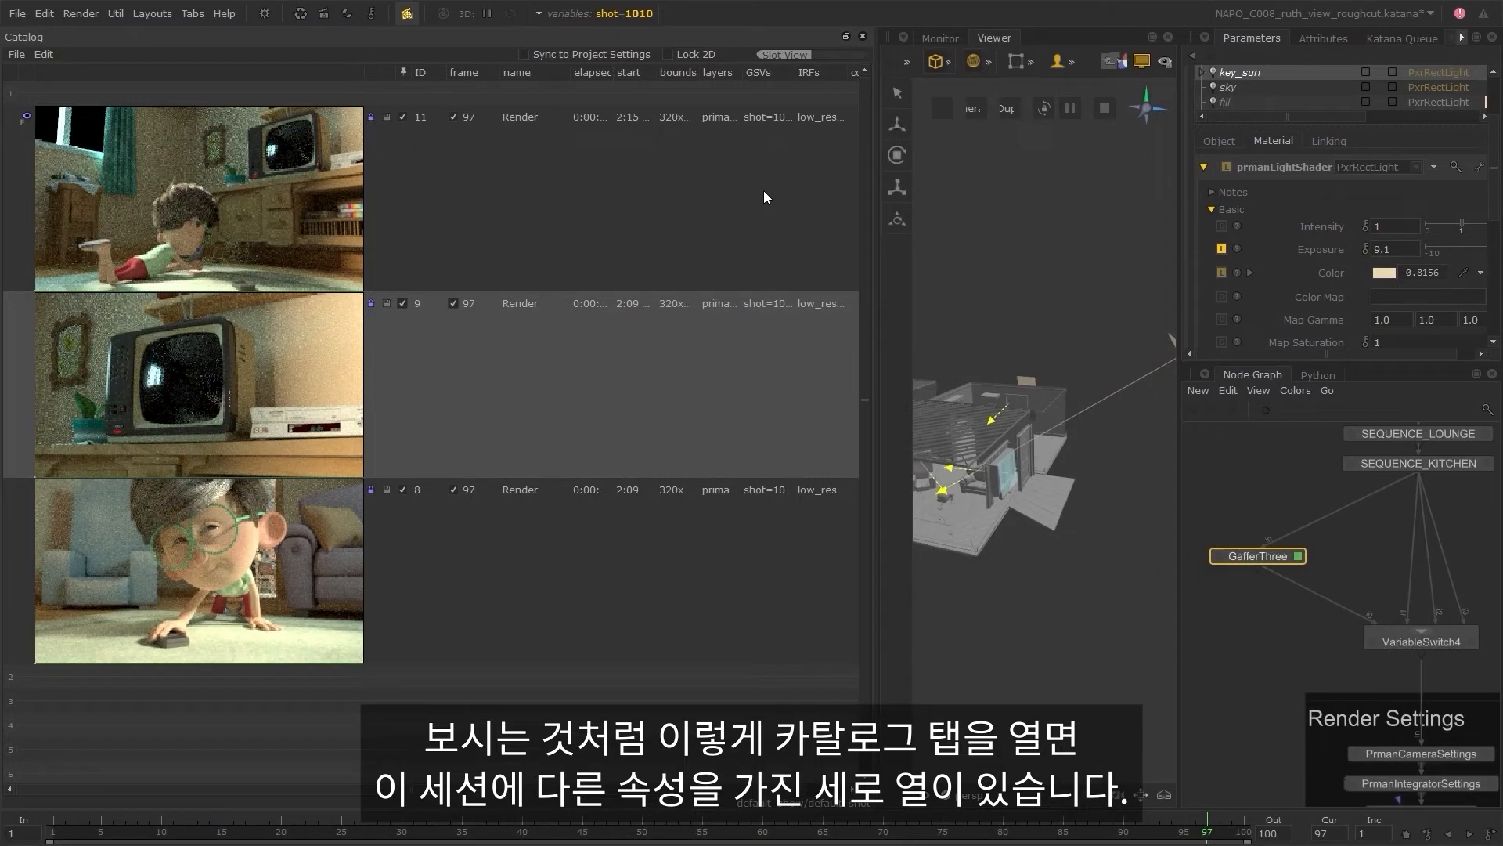
left_click_drag(765, 74, 753, 79)
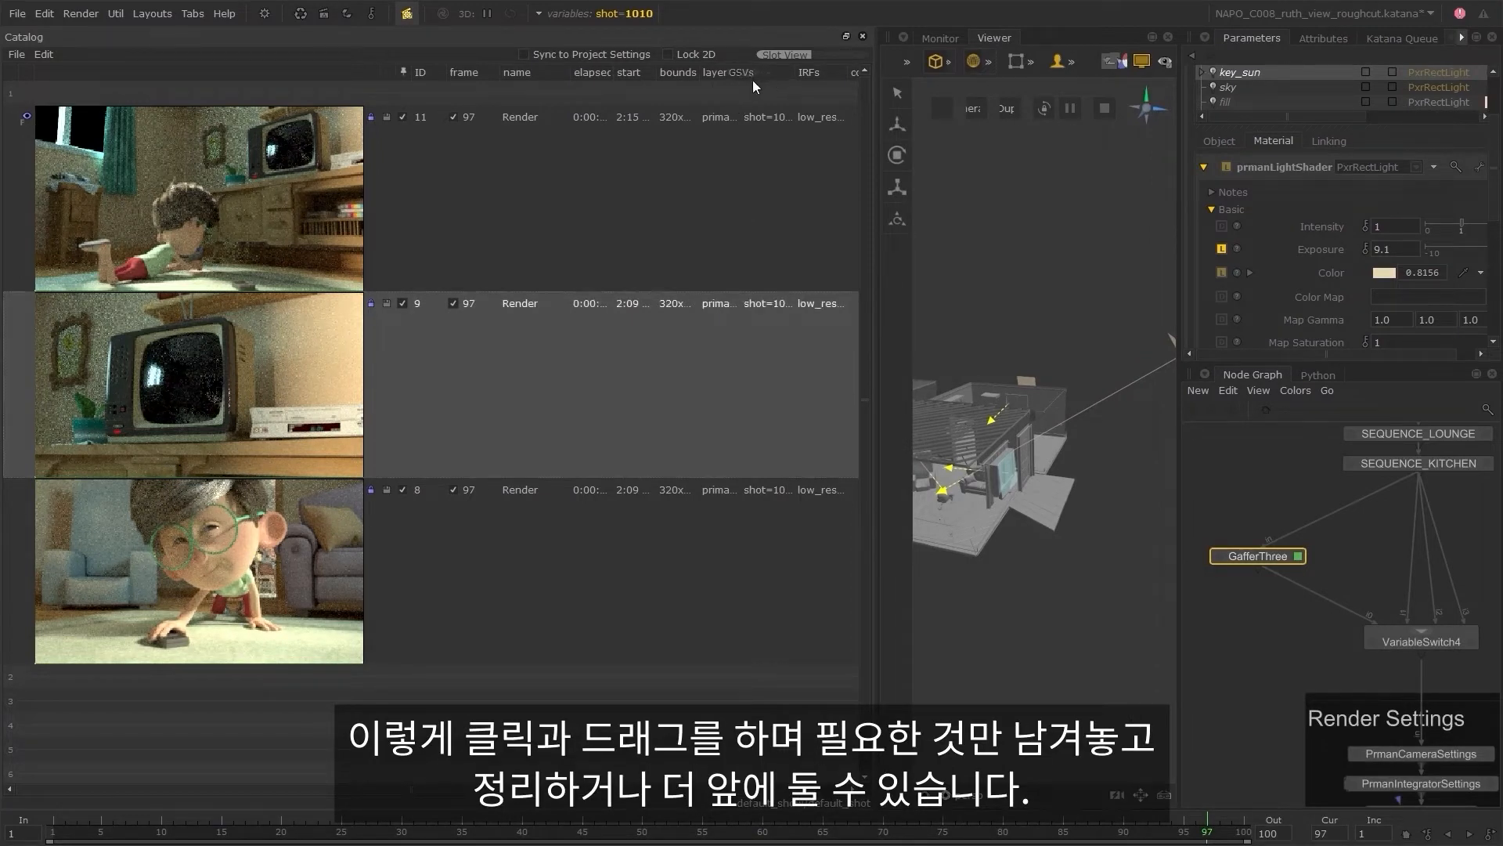
left_click_drag(414, 69, 480, 76)
left_click_drag(876, 358, 589, 407)
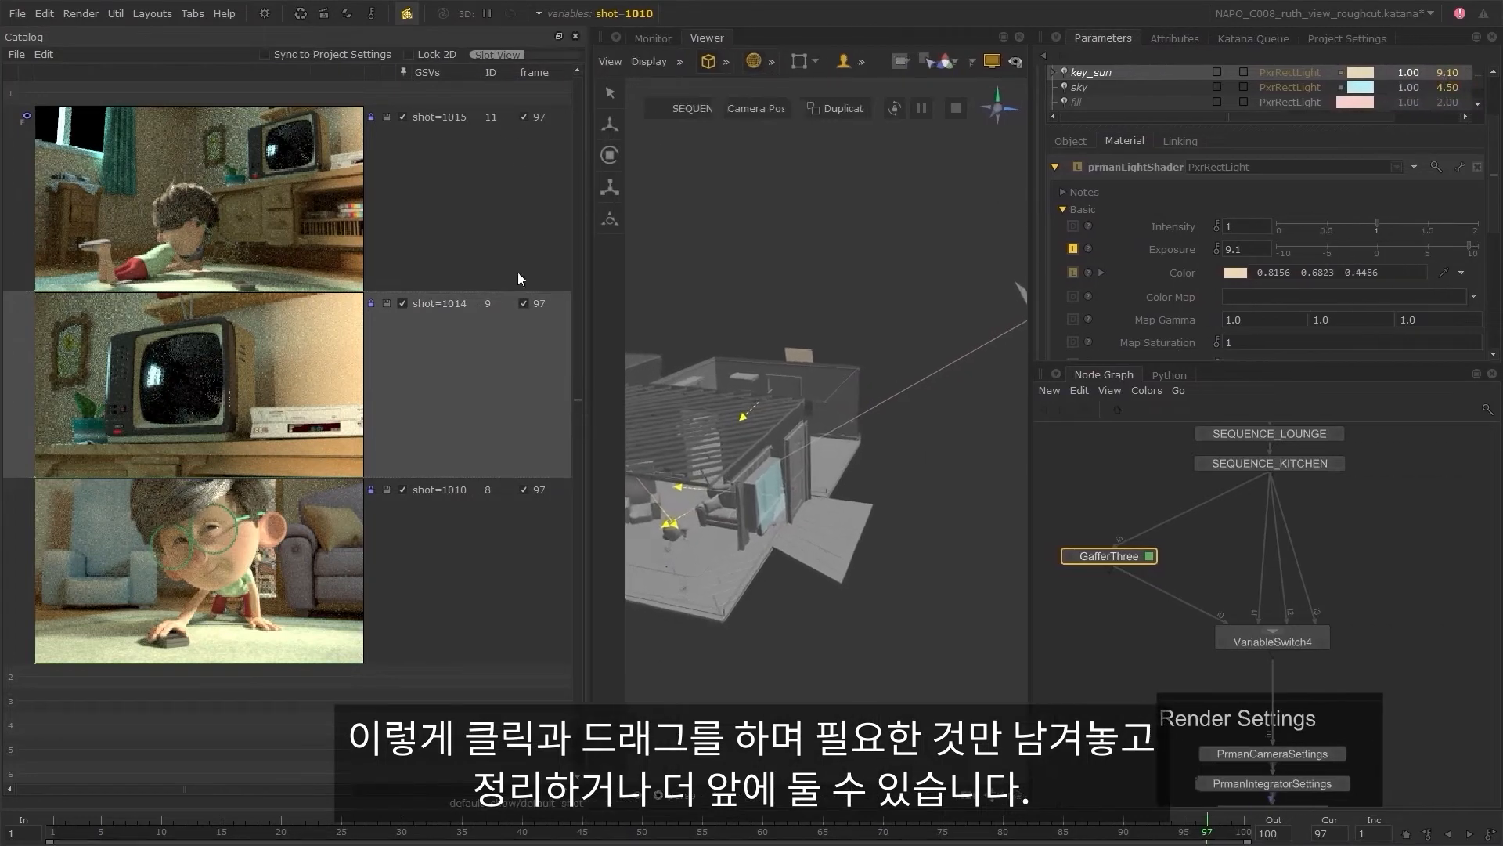
- Move the Catalog's ID column behind frame and narrow the Catalog so only GSVs and frame remain beside the thumbnails
left_click_drag(492, 73, 566, 72)
left_click_drag(355, 785, 326, 790)
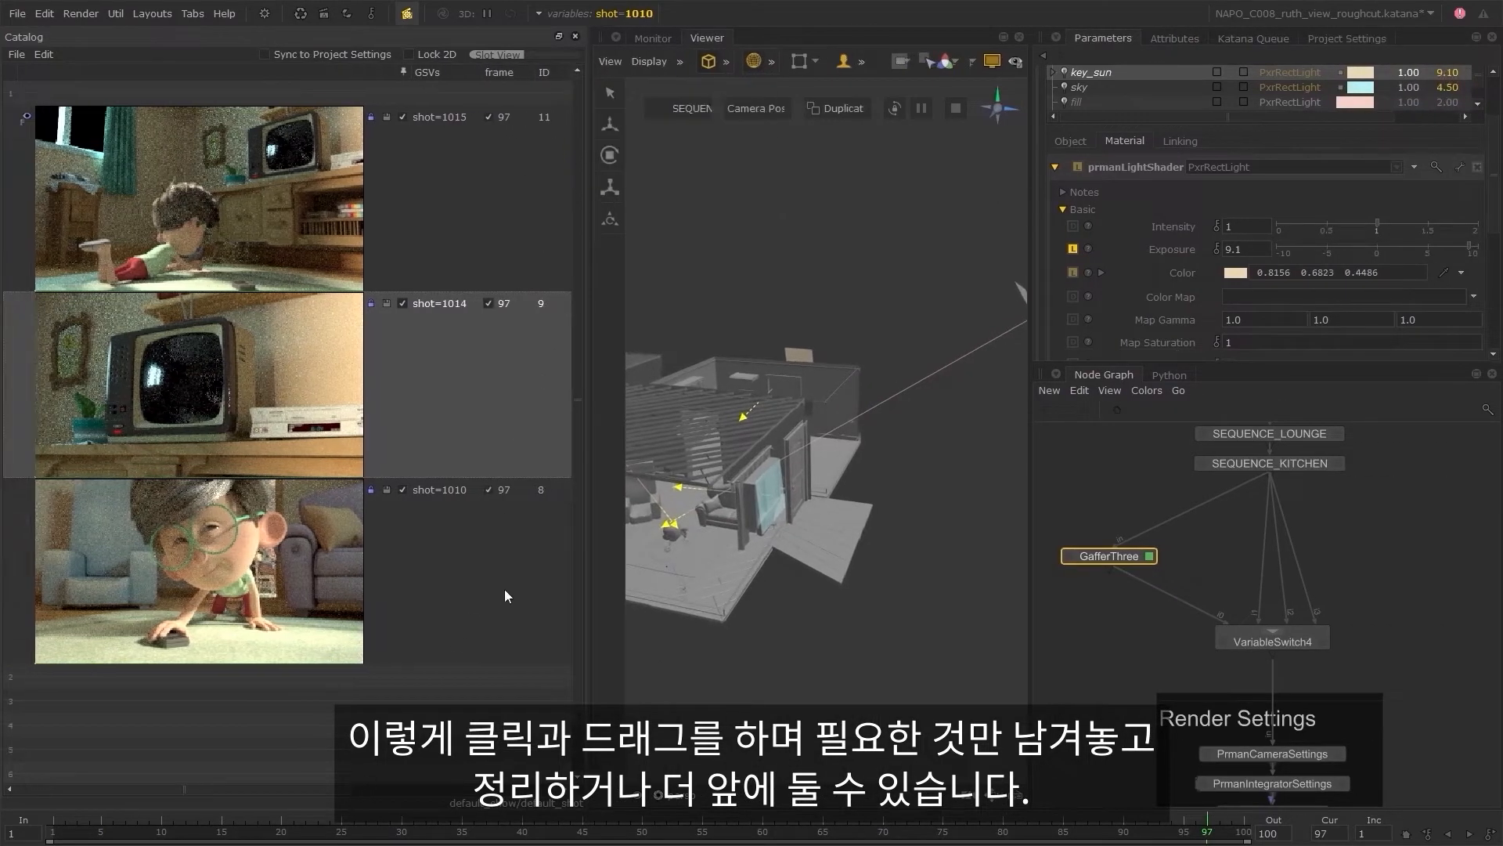
left_click_drag(579, 426, 533, 473)
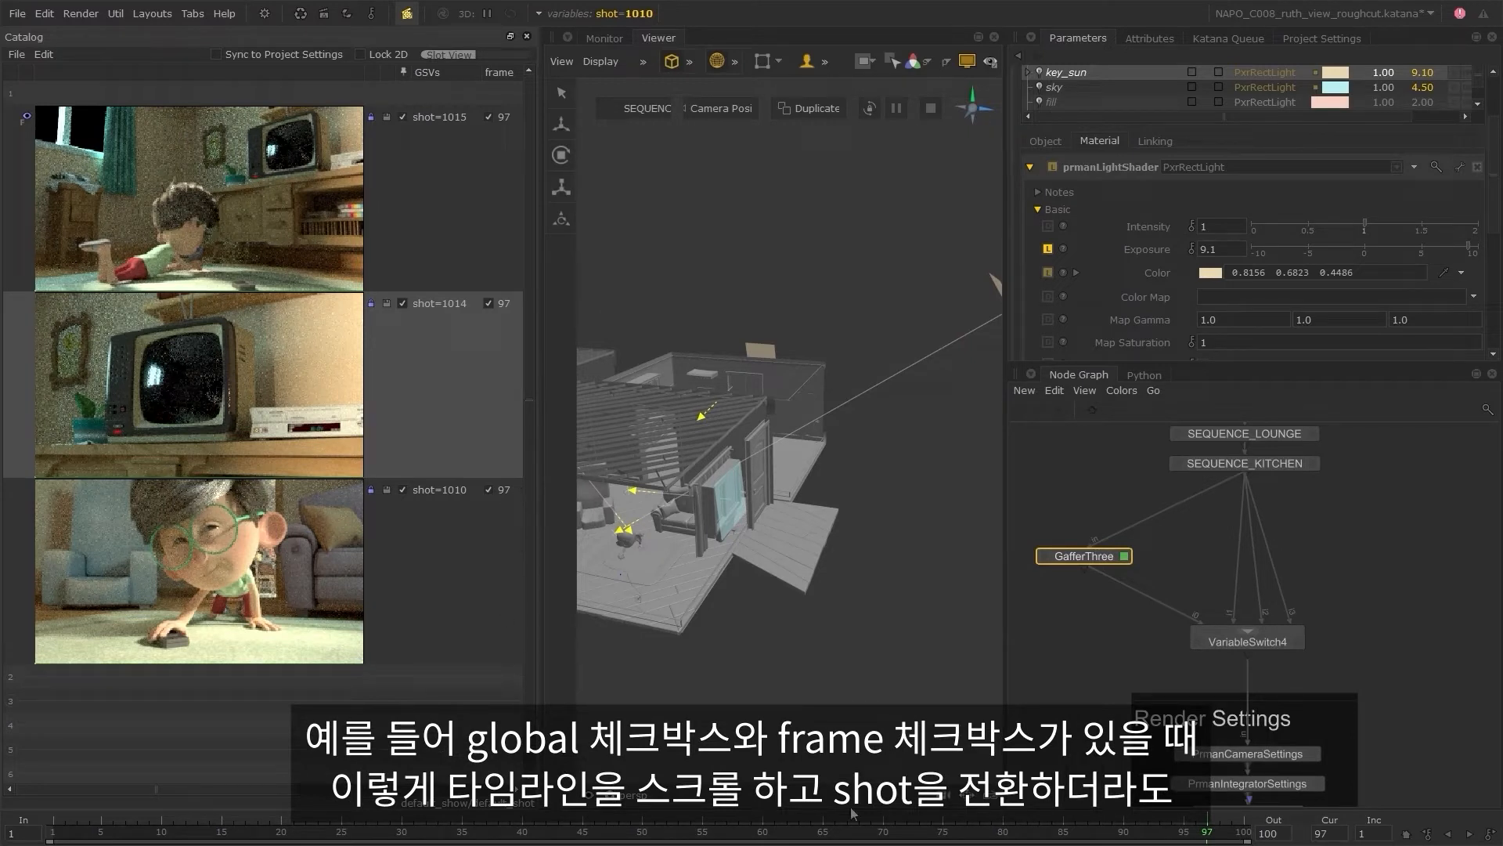
- Turn off the rendered image overlay in the Viewer while scrubbing the timeline to frame 57 and back to 97
left_click_drag(1129, 829, 727, 831)
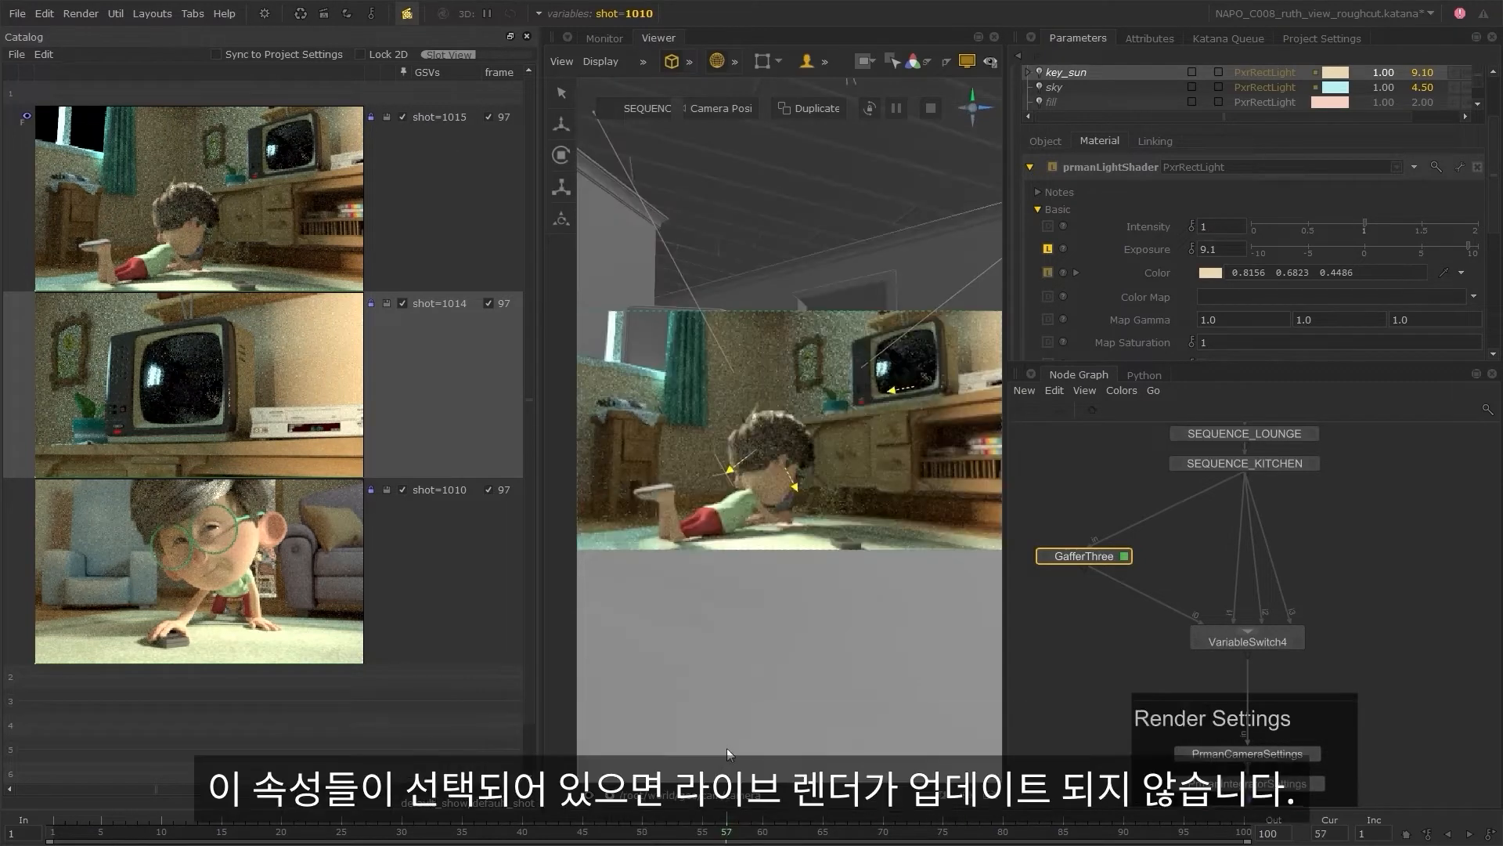
left_click(967, 63)
left_click_drag(704, 834, 1207, 834)
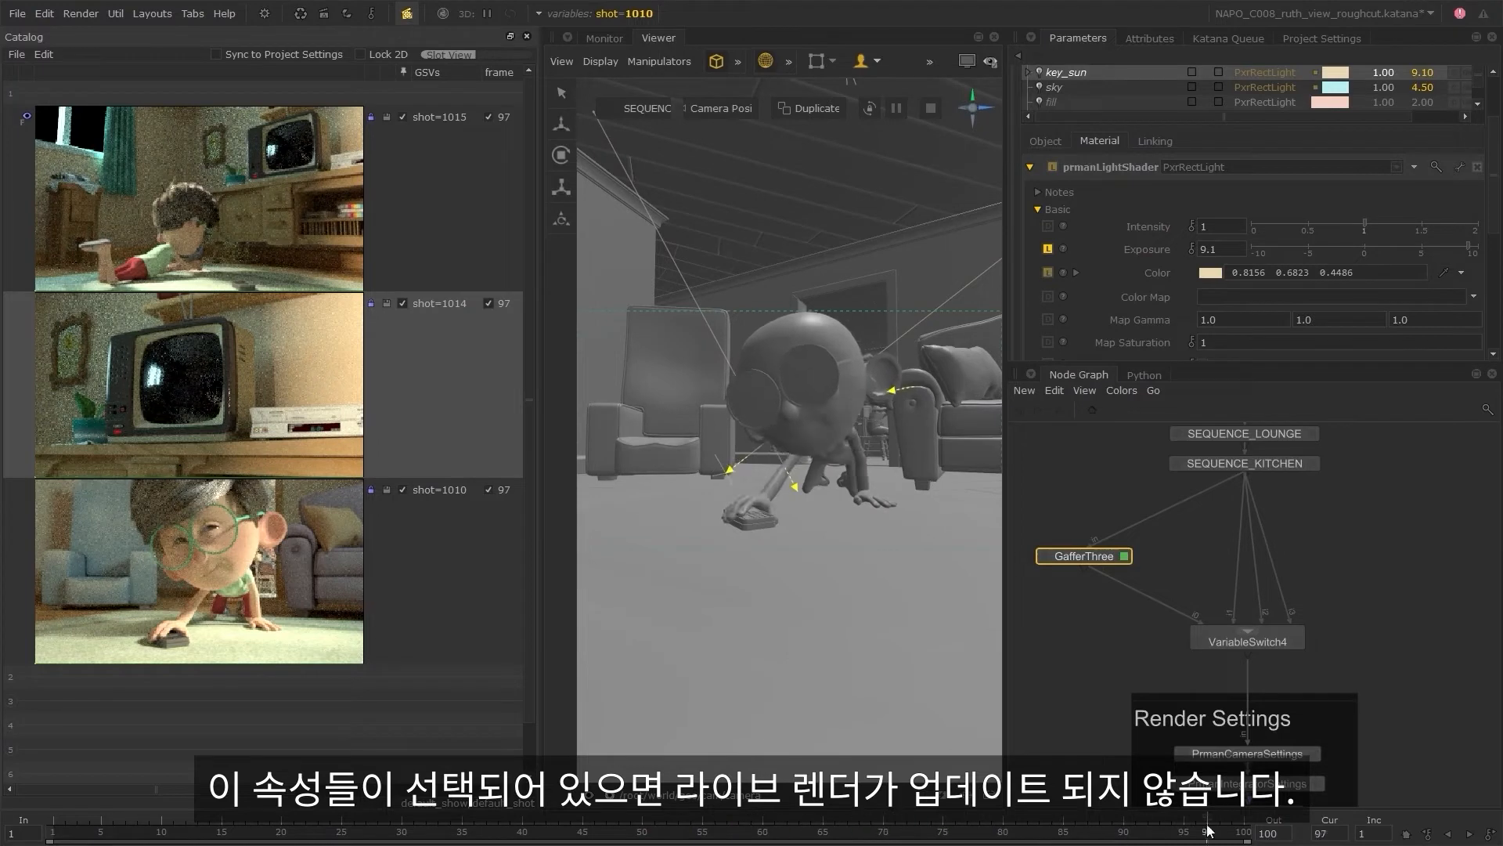
- Switch the global shot variable to 1014, 1030 and finally 1040
left_click(624, 13)
left_click(749, 76)
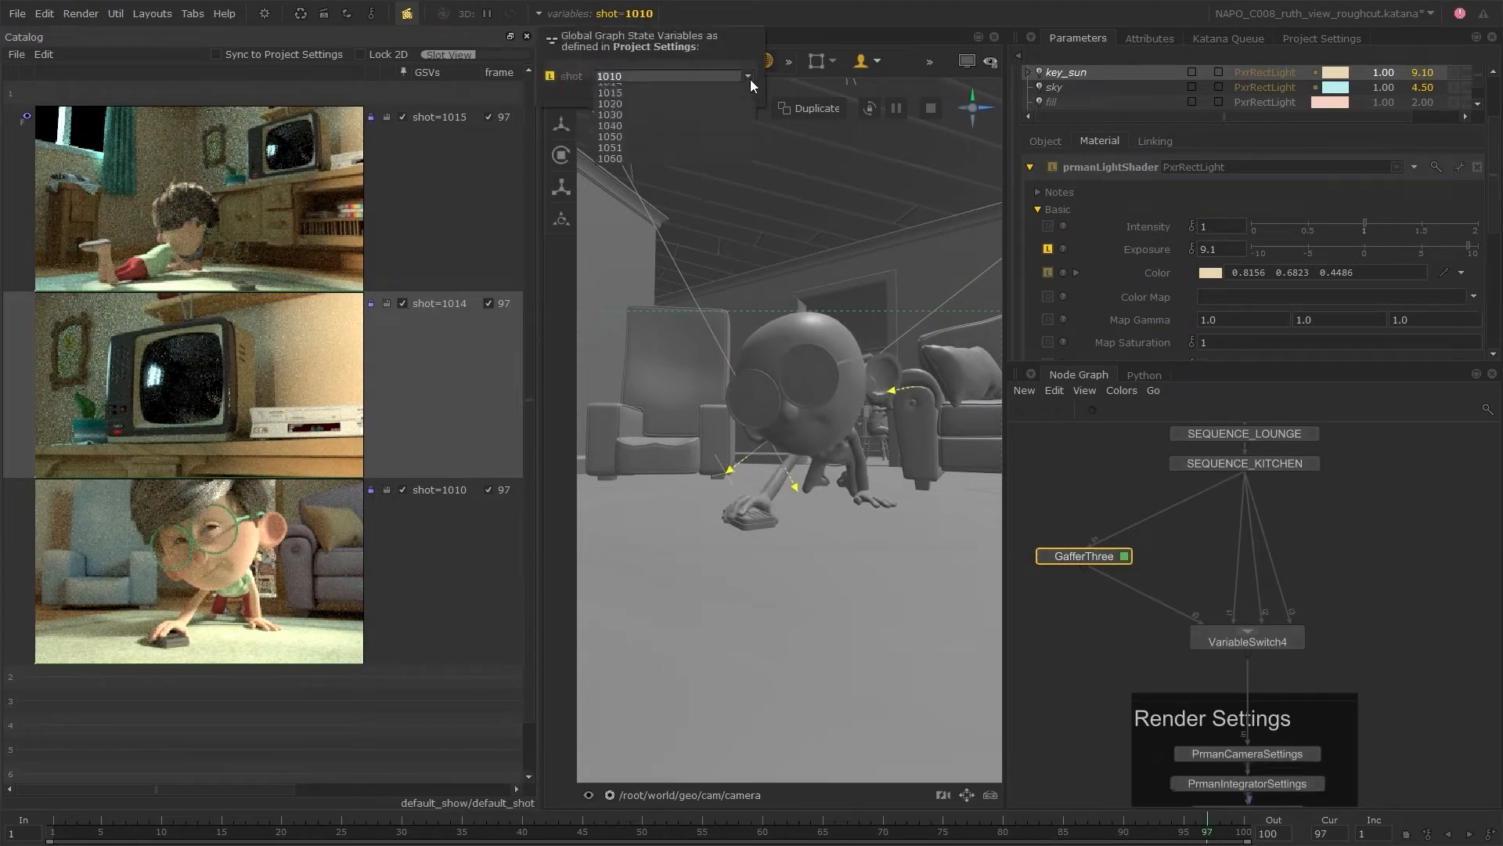
left_click(725, 102)
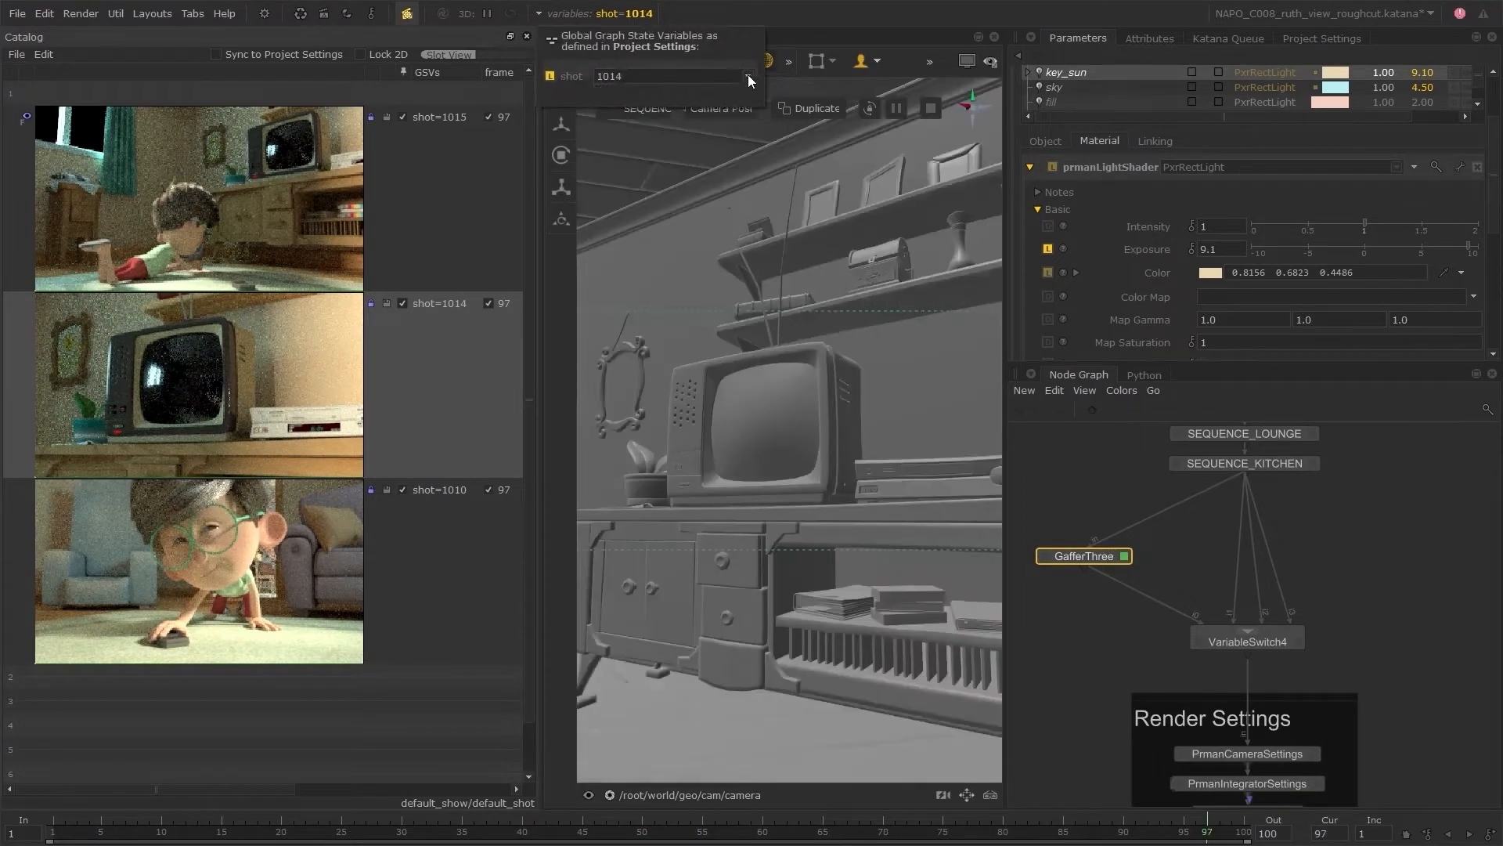
left_click(749, 75)
left_click(703, 133)
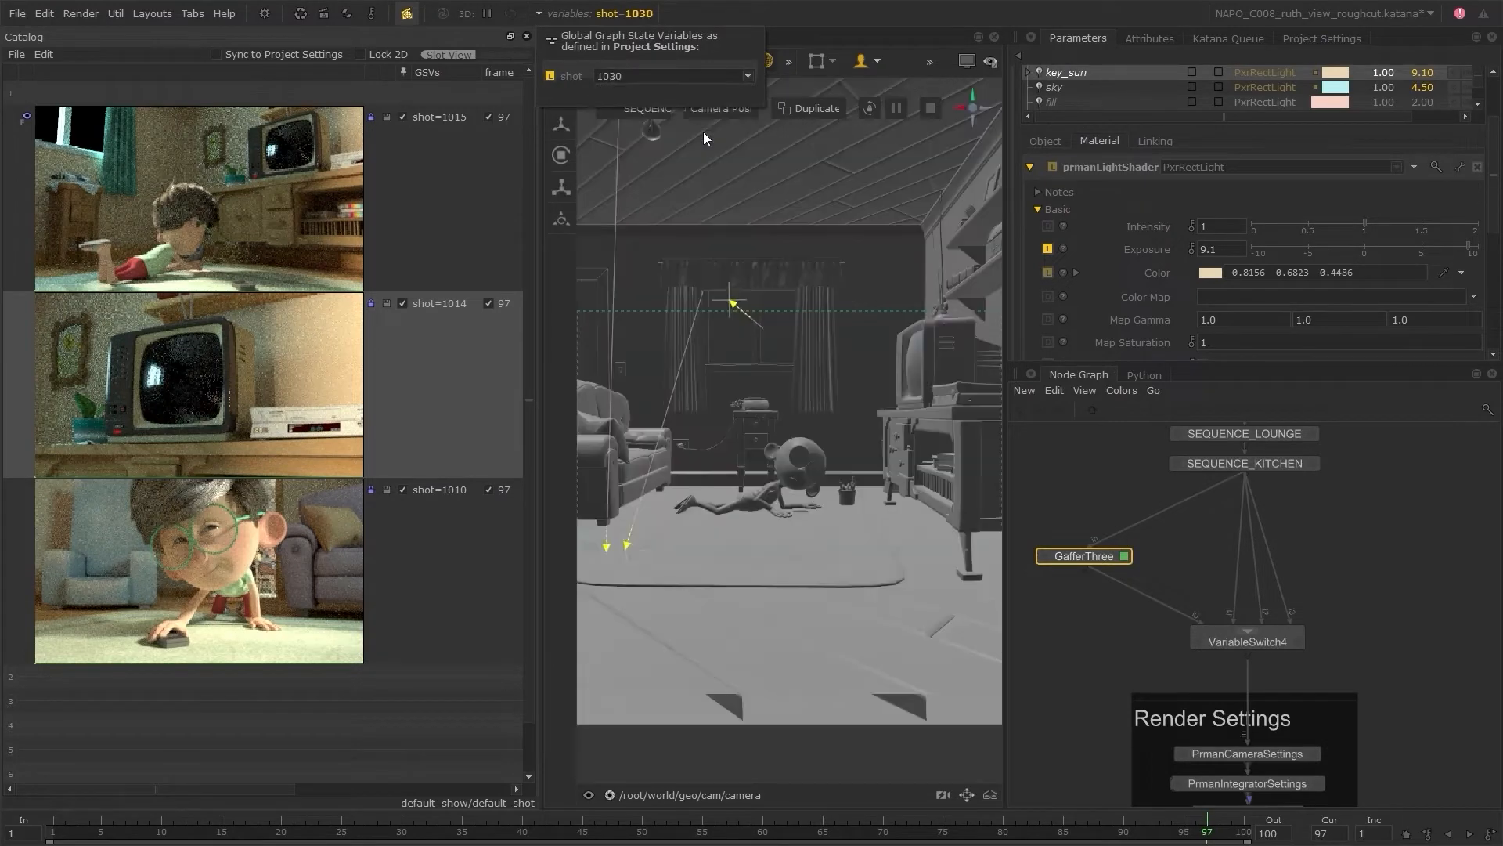
left_click(742, 77)
left_click(680, 145)
- Scrub the timeline back to frame 70 and on to frame 50
left_click(1157, 828)
left_click_drag(1157, 829, 877, 815)
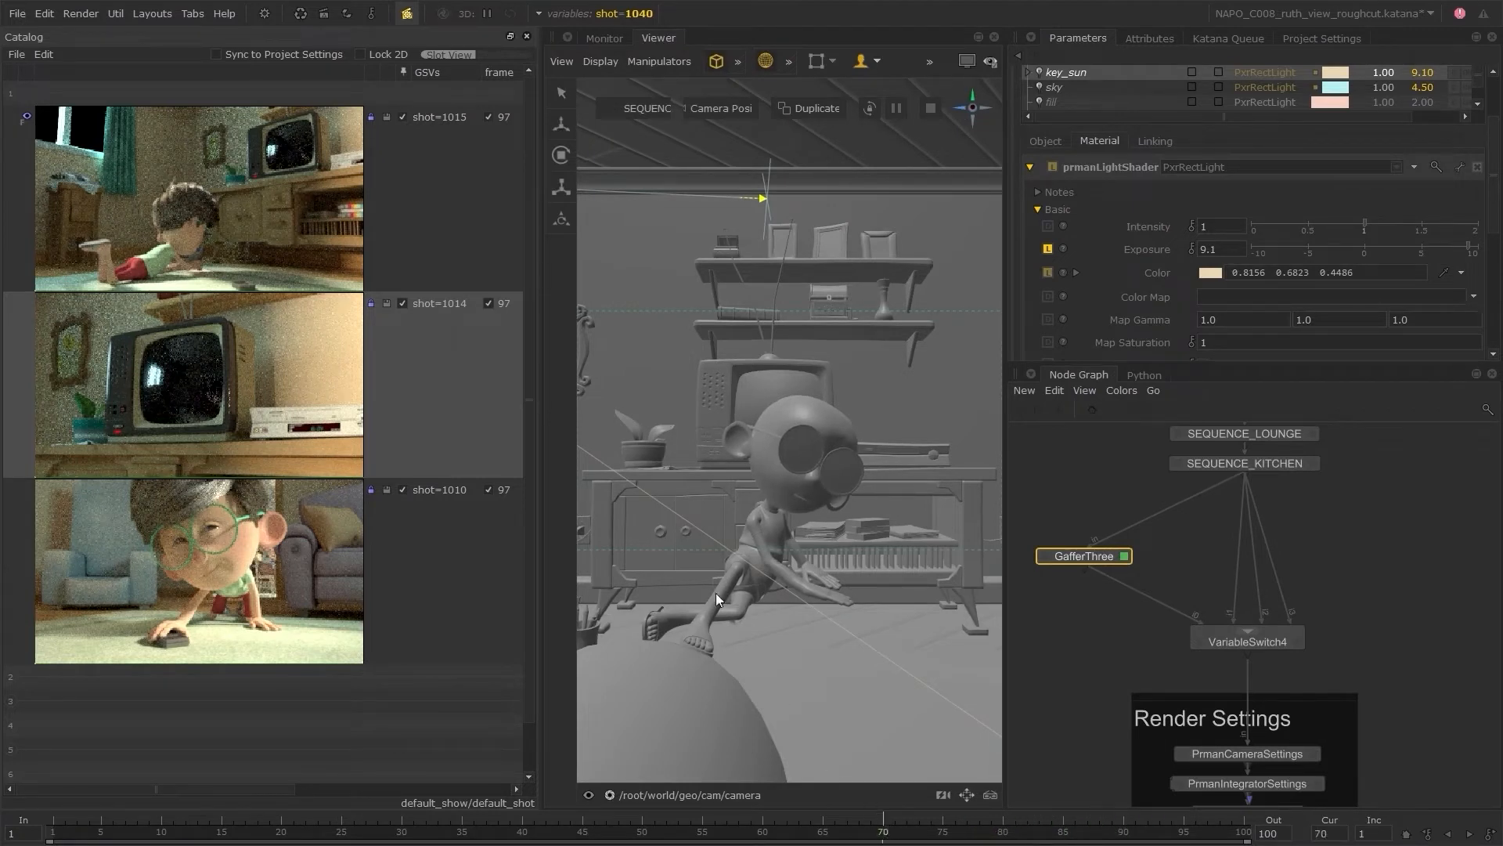
left_click(642, 828)
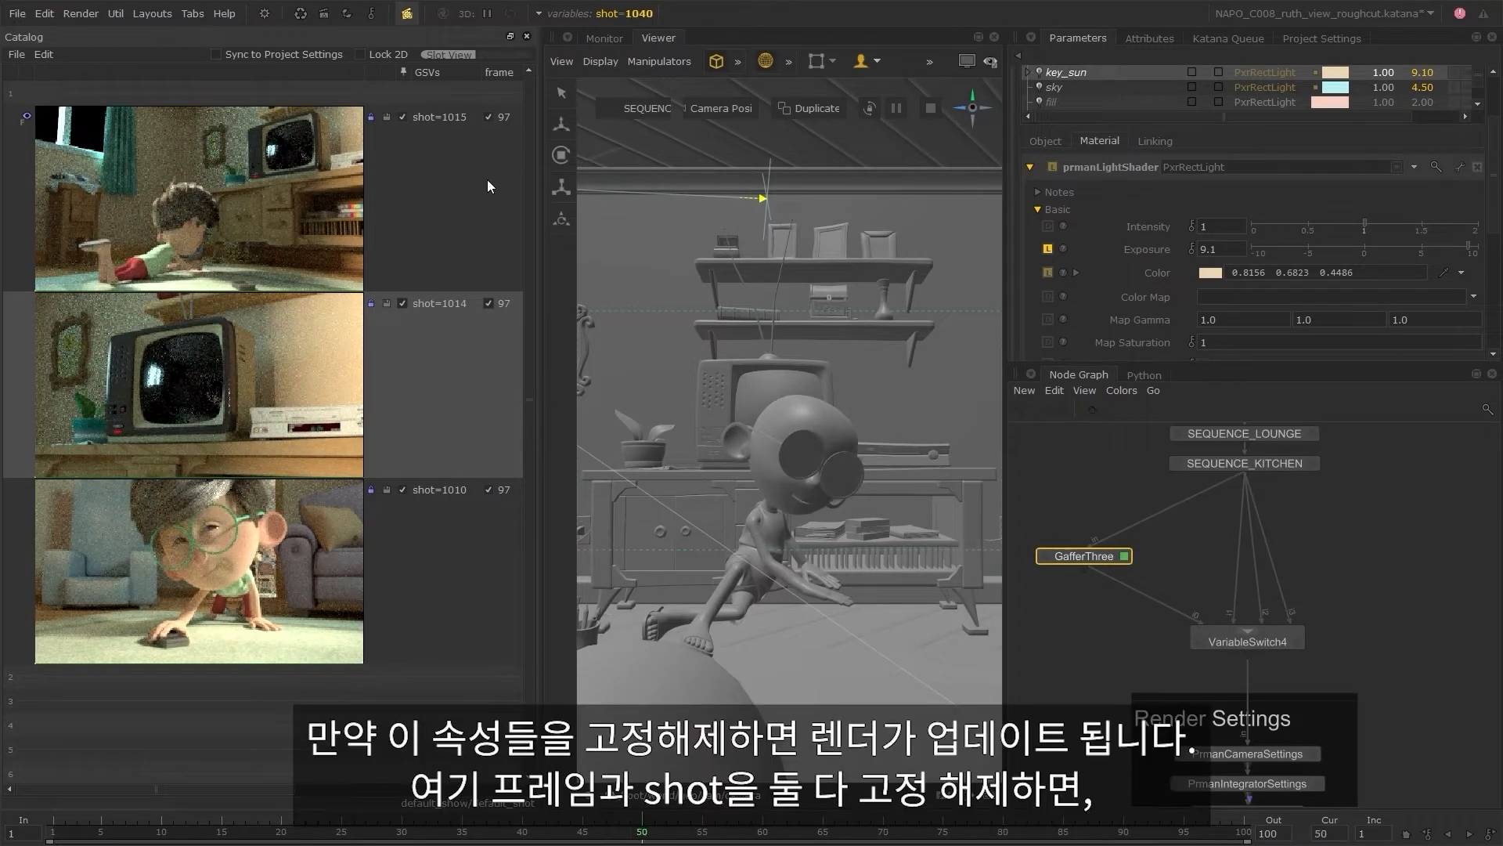
- Unpin the shot variable and frame of the first Catalog render and move the timeline to frame 25 and on to 60
left_click(401, 118)
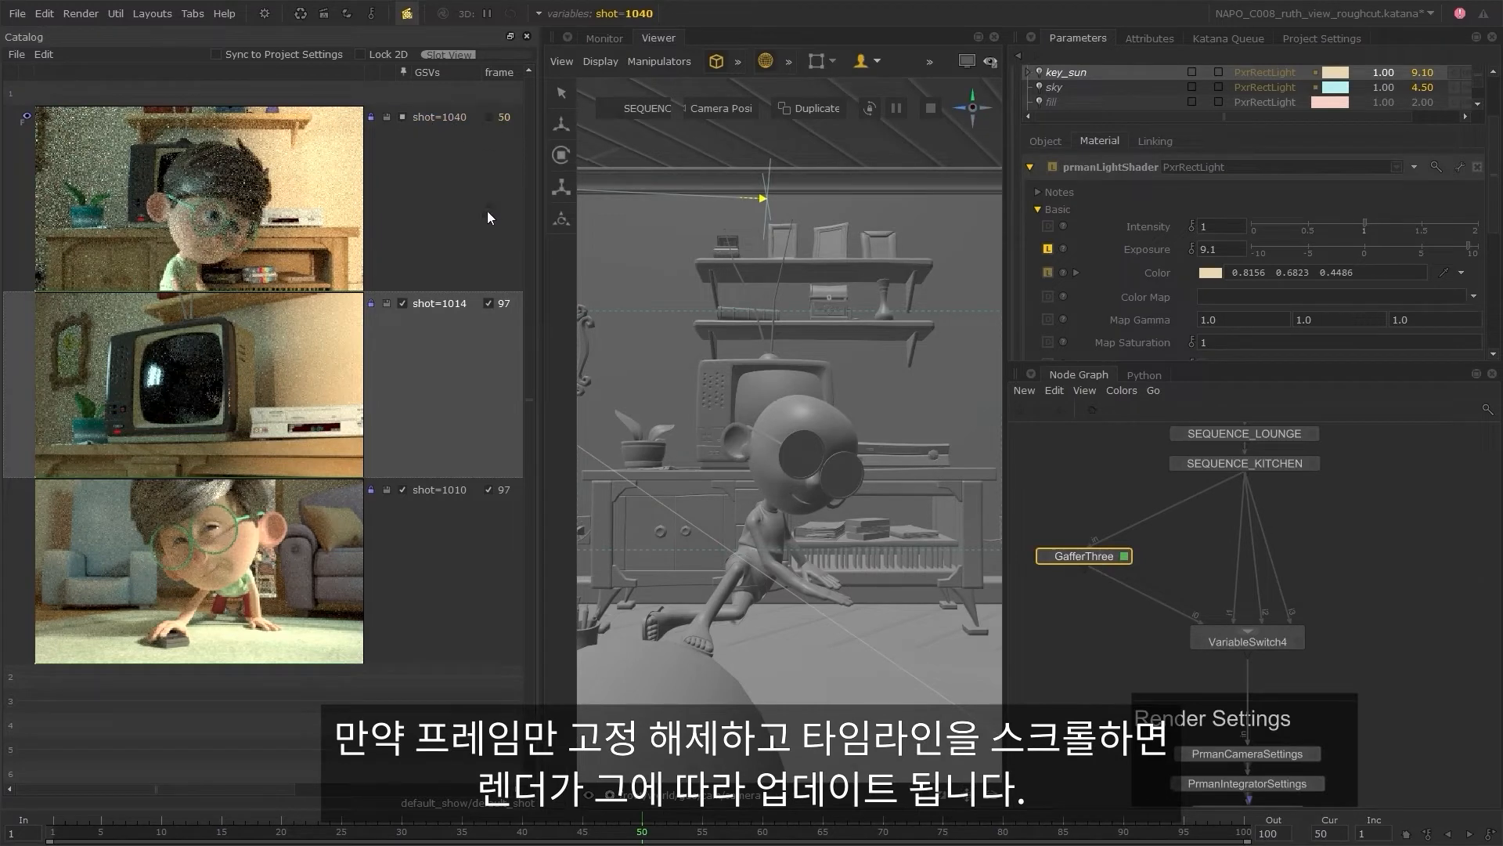
left_click(342, 831)
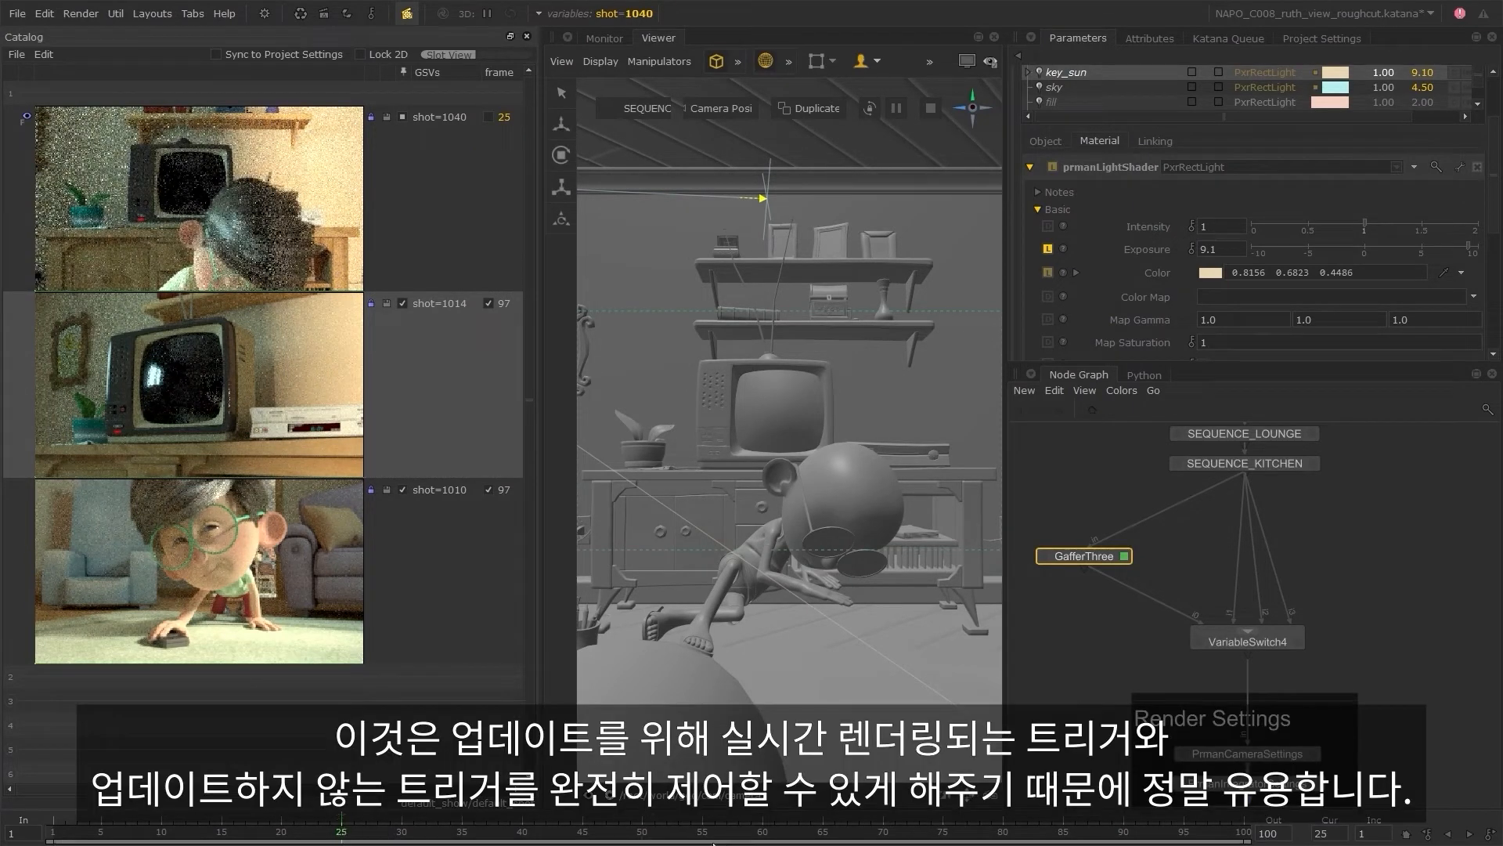
left_click(763, 830)
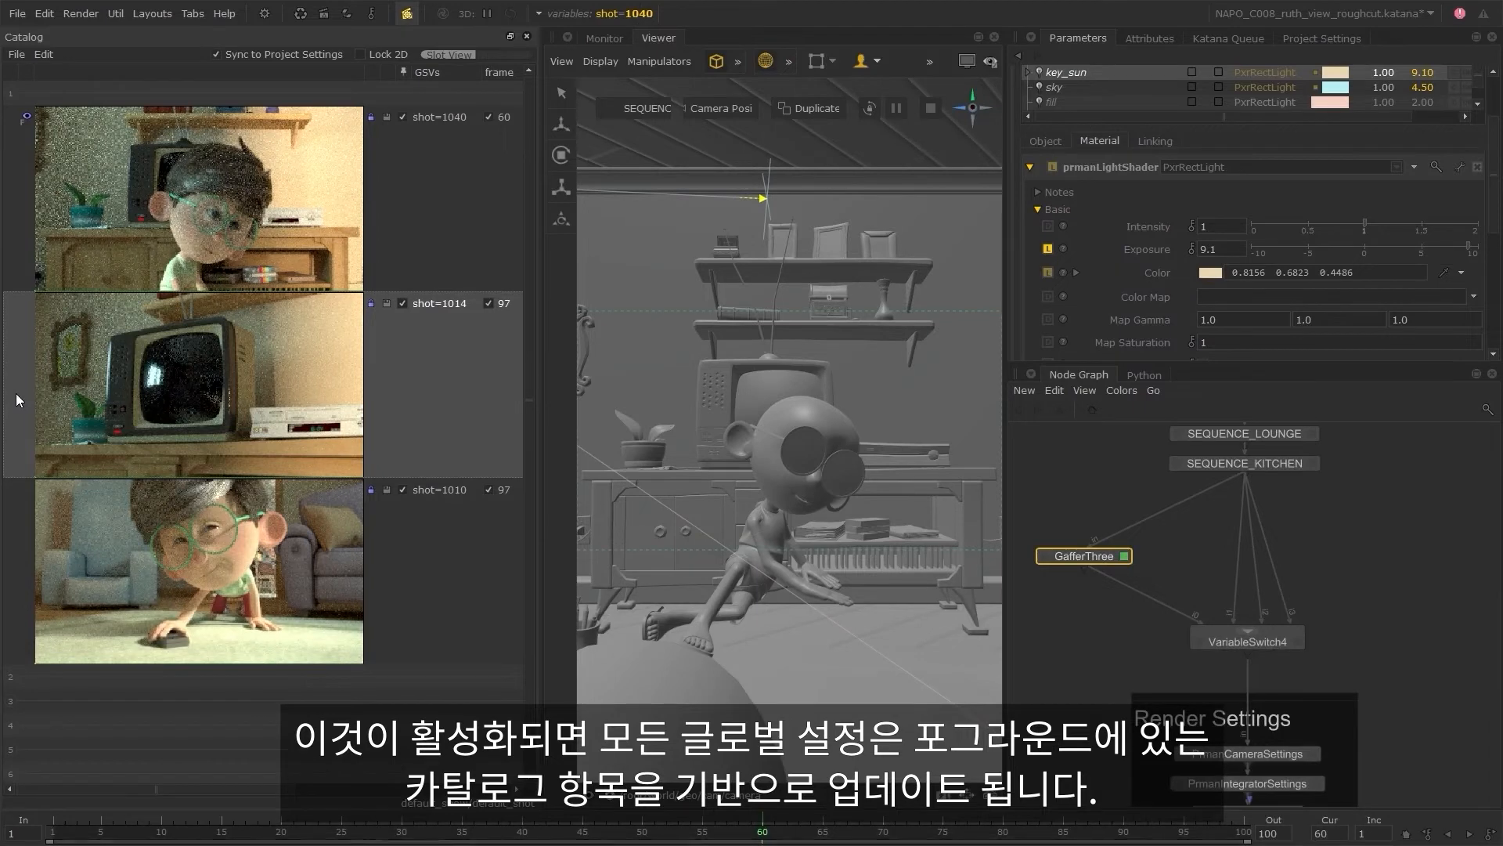
- With Sync to Project Settings enabled, bring the shot 1014, 1010 and 1040 Catalog renders to the front in turn
left_click(38, 382)
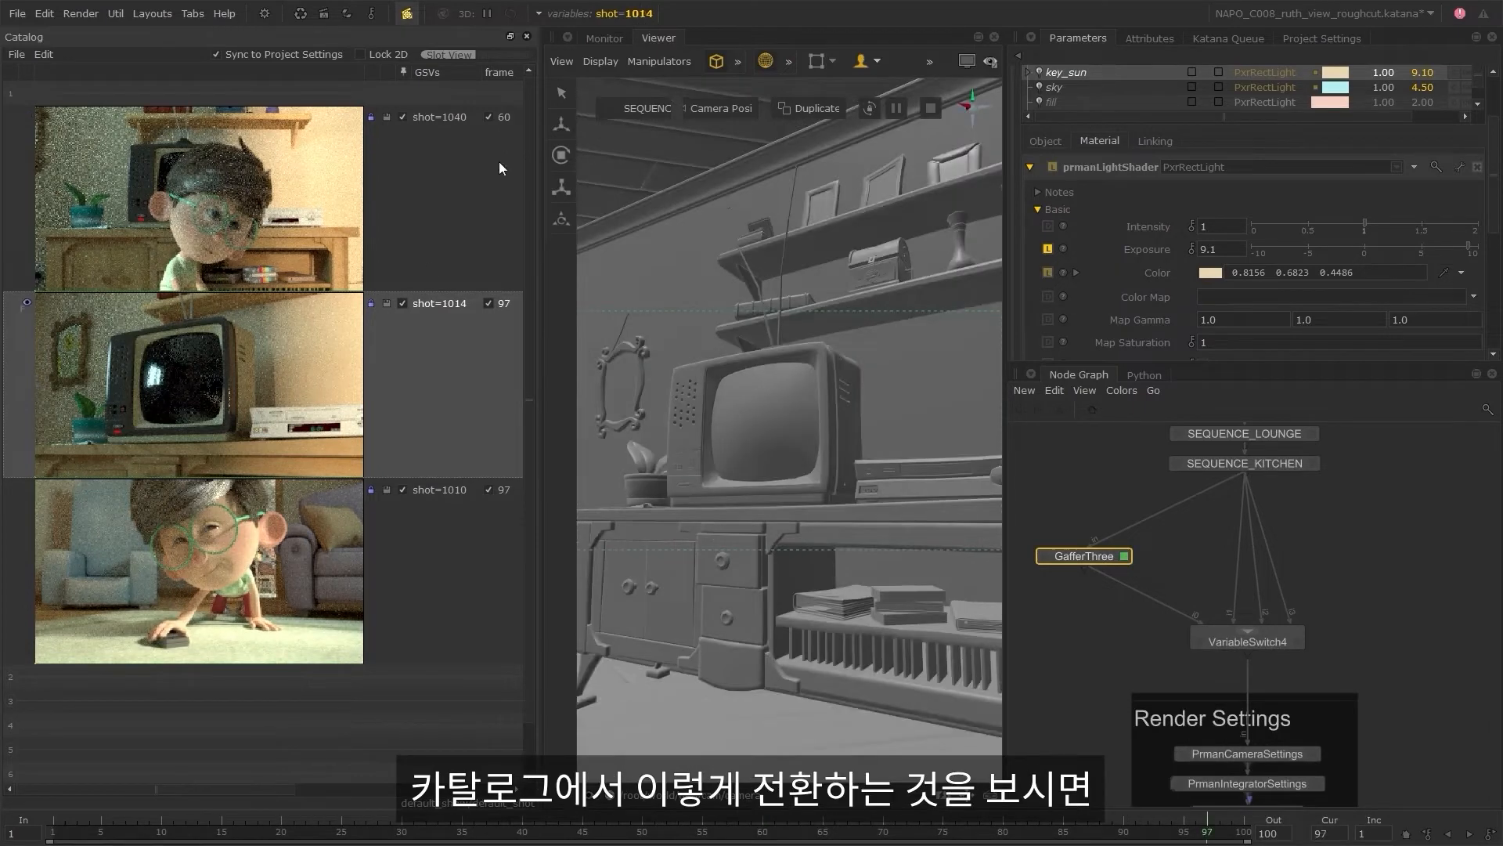
left_click(231, 553)
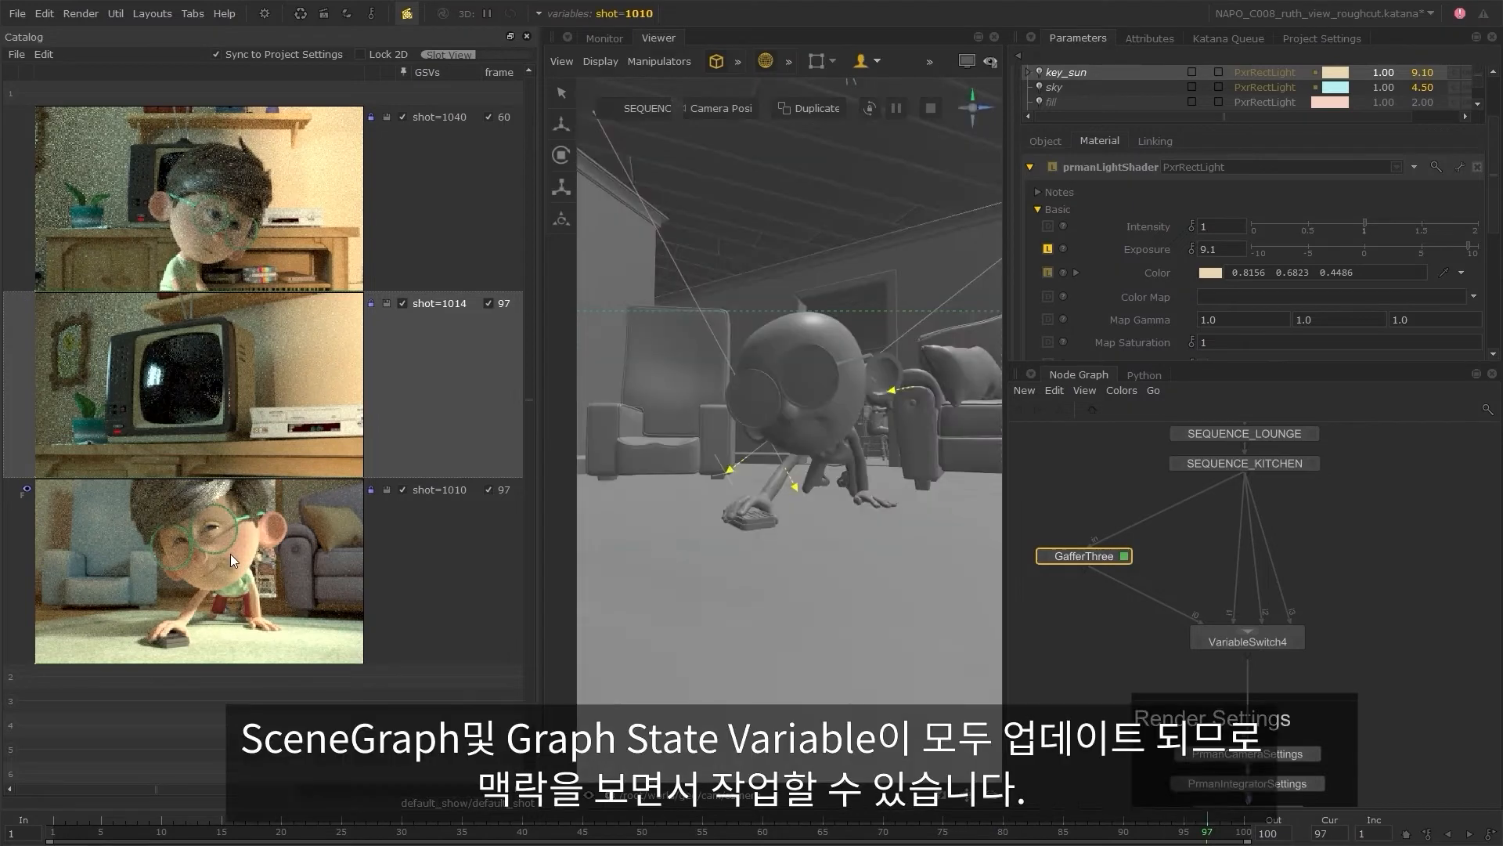
left_click(276, 210)
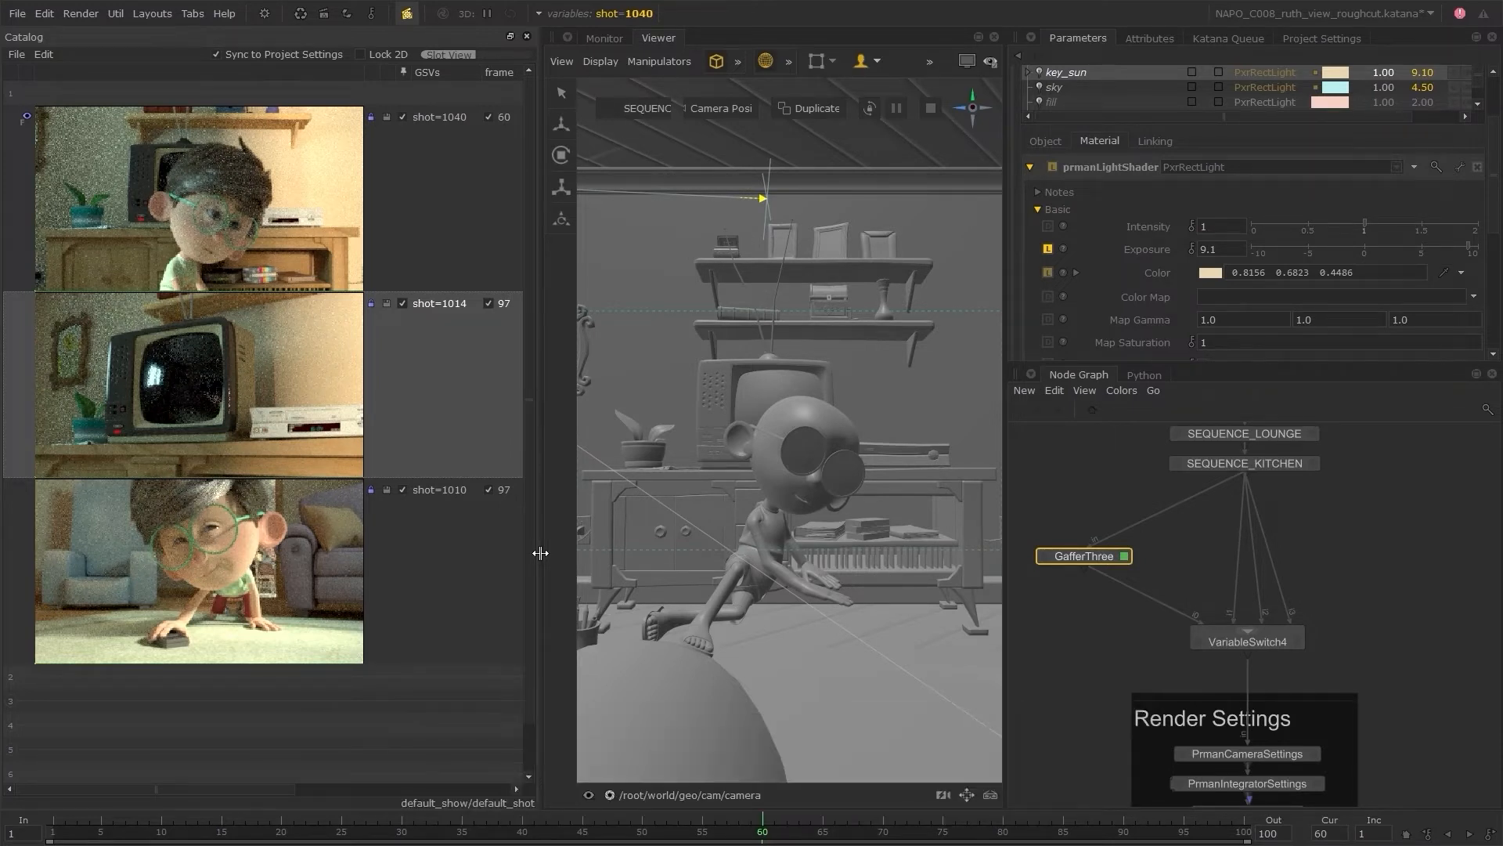
- Narrow the Catalog and insert a second GafferThree node on the second branch between SEQUENCE_KITCHEN and VariableSwitch4
left_click_drag(540, 553, 387, 610)
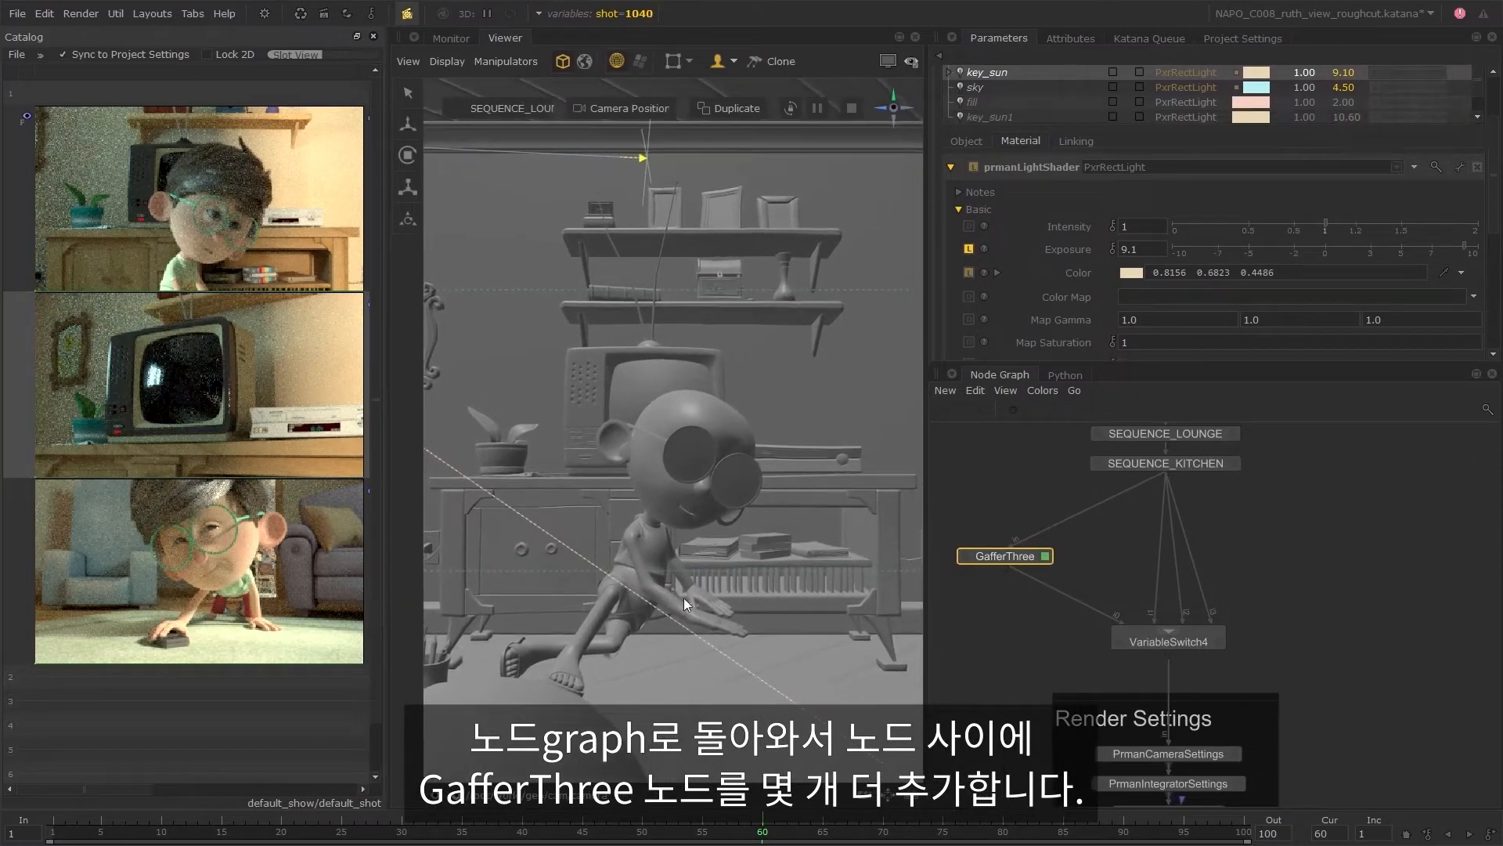
left_click_drag(1009, 557, 1005, 537)
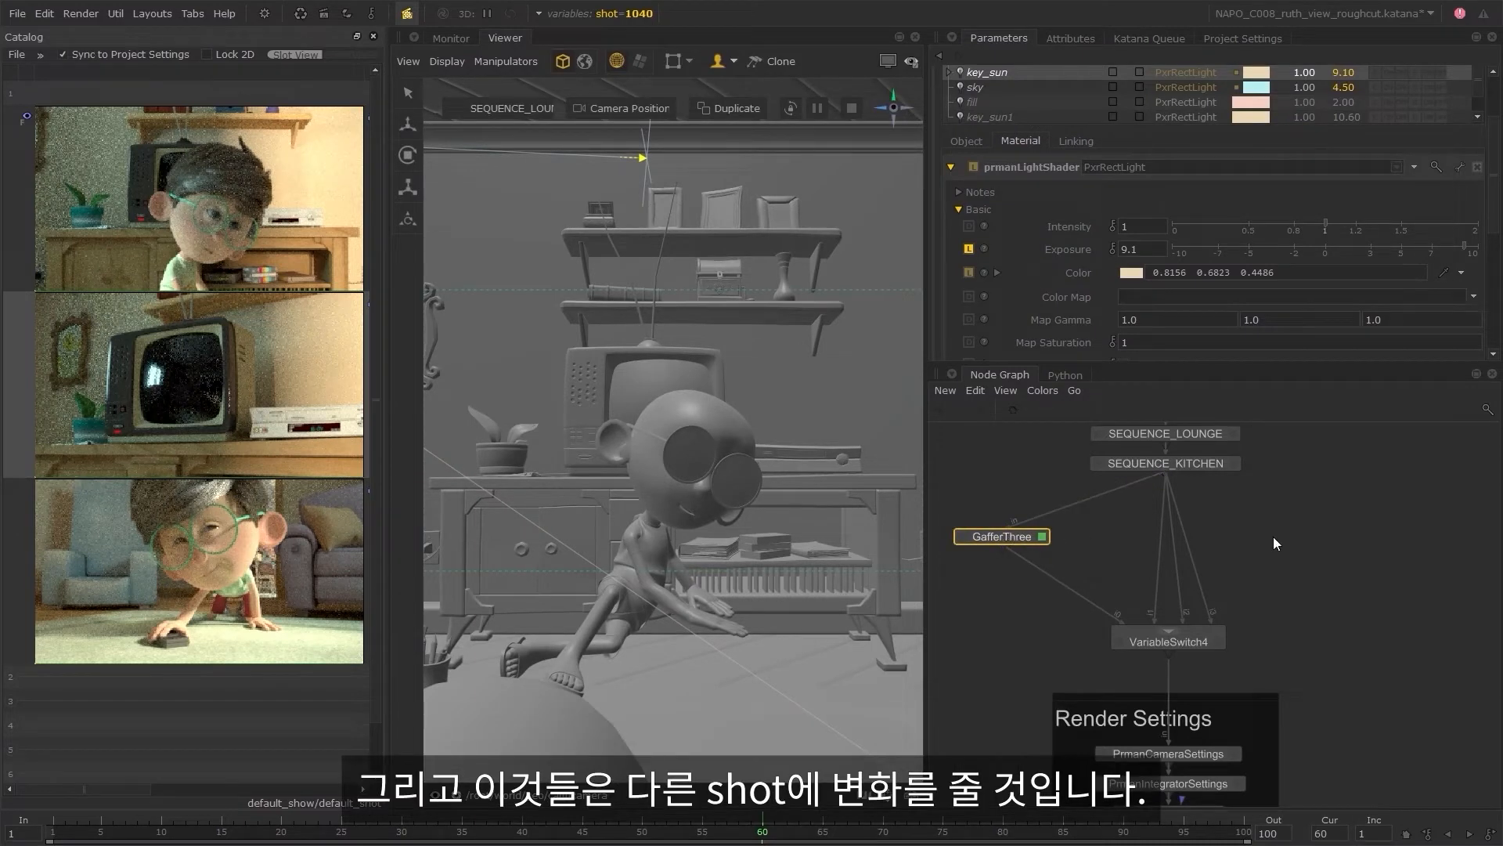
key("Tab")
key("Return")
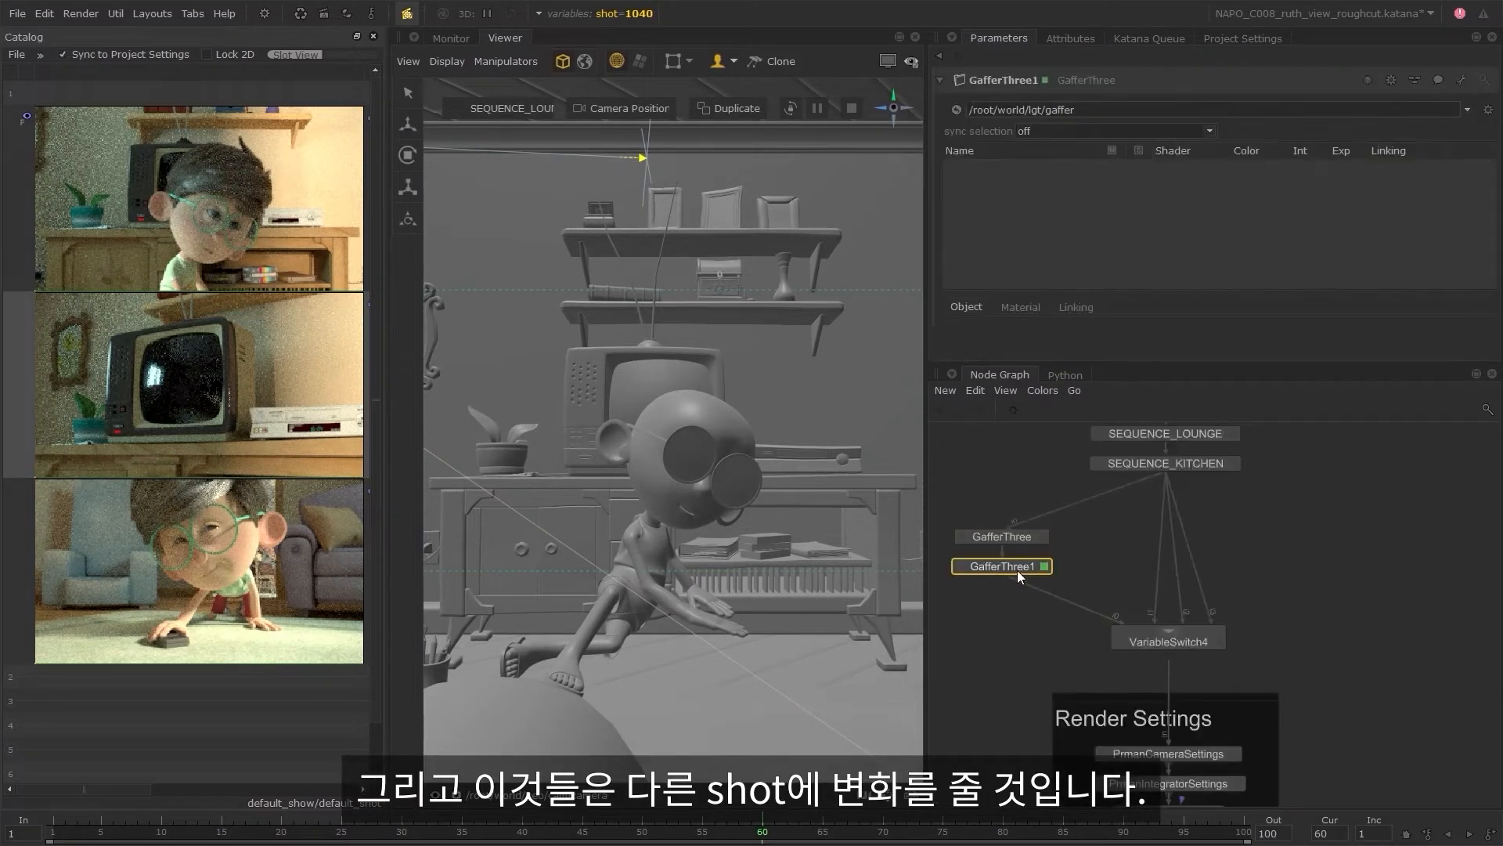
left_click_drag(1017, 570, 1121, 538)
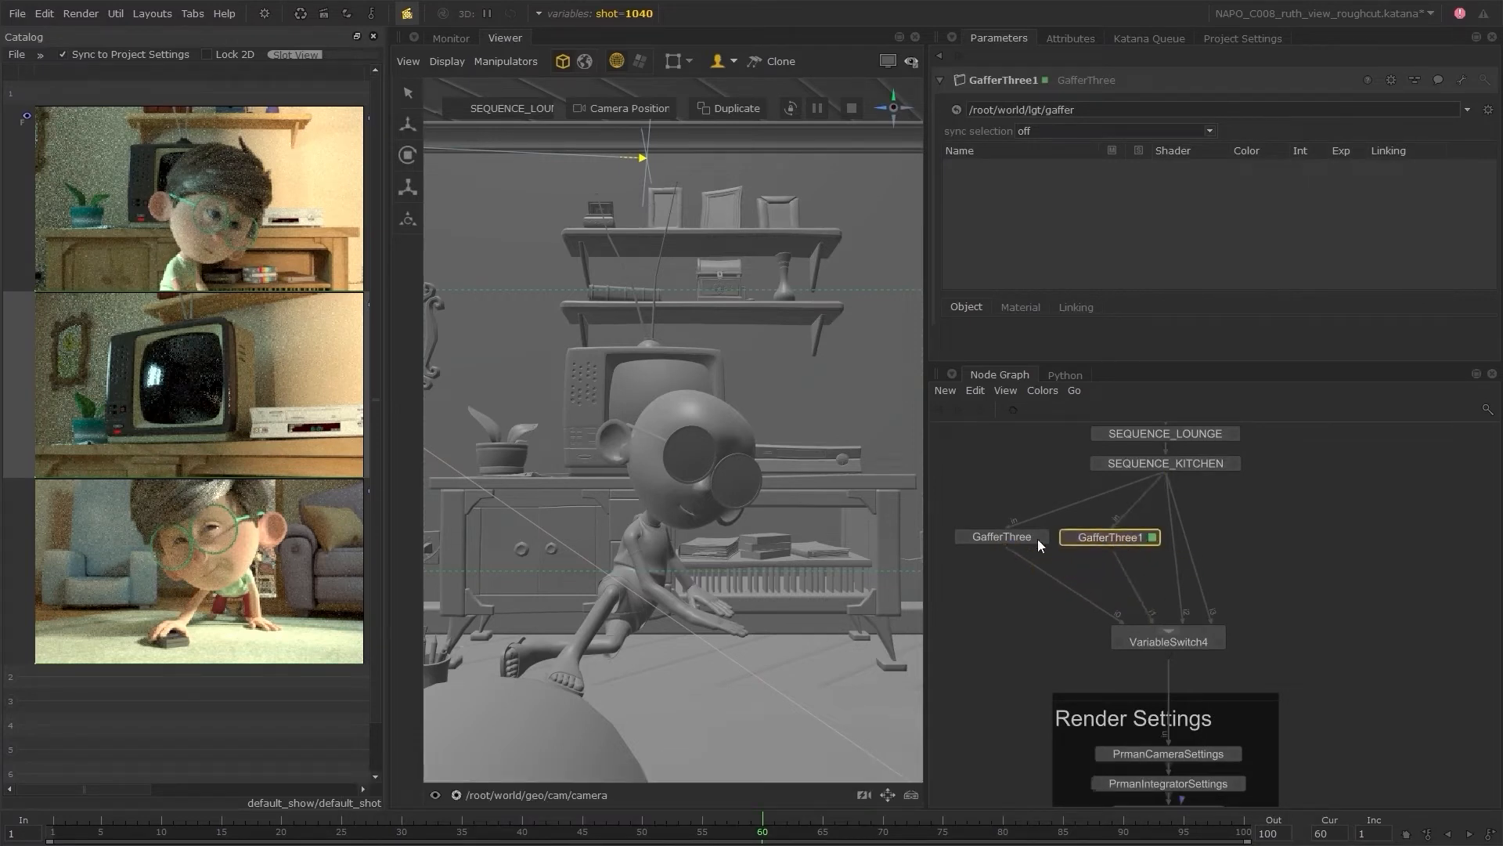
- Insert another GafferThree node on the outermost fourth branch between SEQUENCE_KITCHEN and VariableSwitch4
key("Tab")
key("Return")
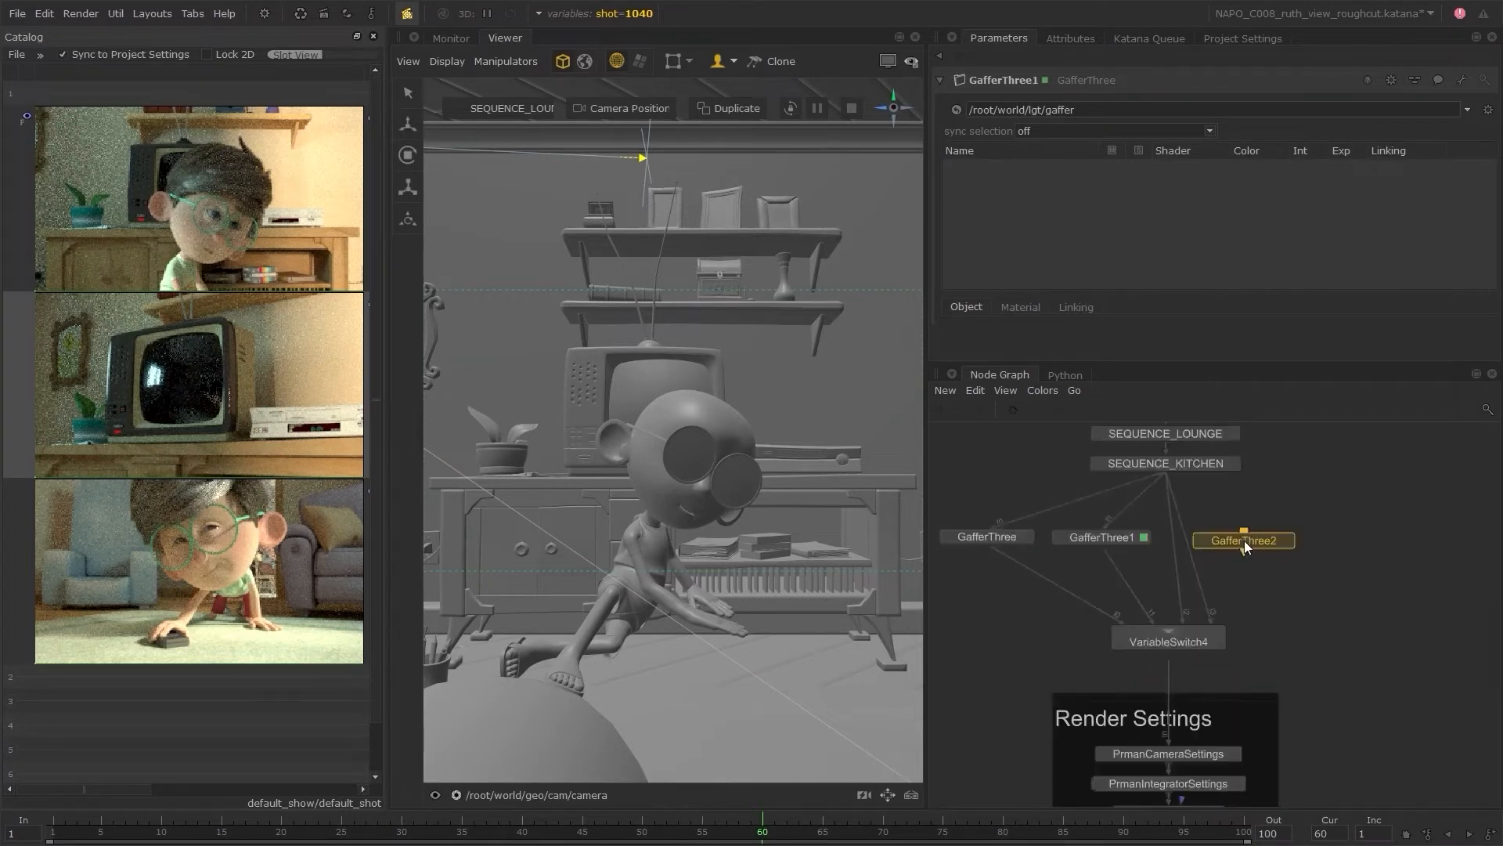
left_click(1199, 550)
left_click_drag(1197, 550, 1353, 535)
- Insert a GafferThree node on the remaining third branch between SEQUENCE_KITCHEN and VariableSwitch4
key("Tab")
type("GafferThree")
key("Return")
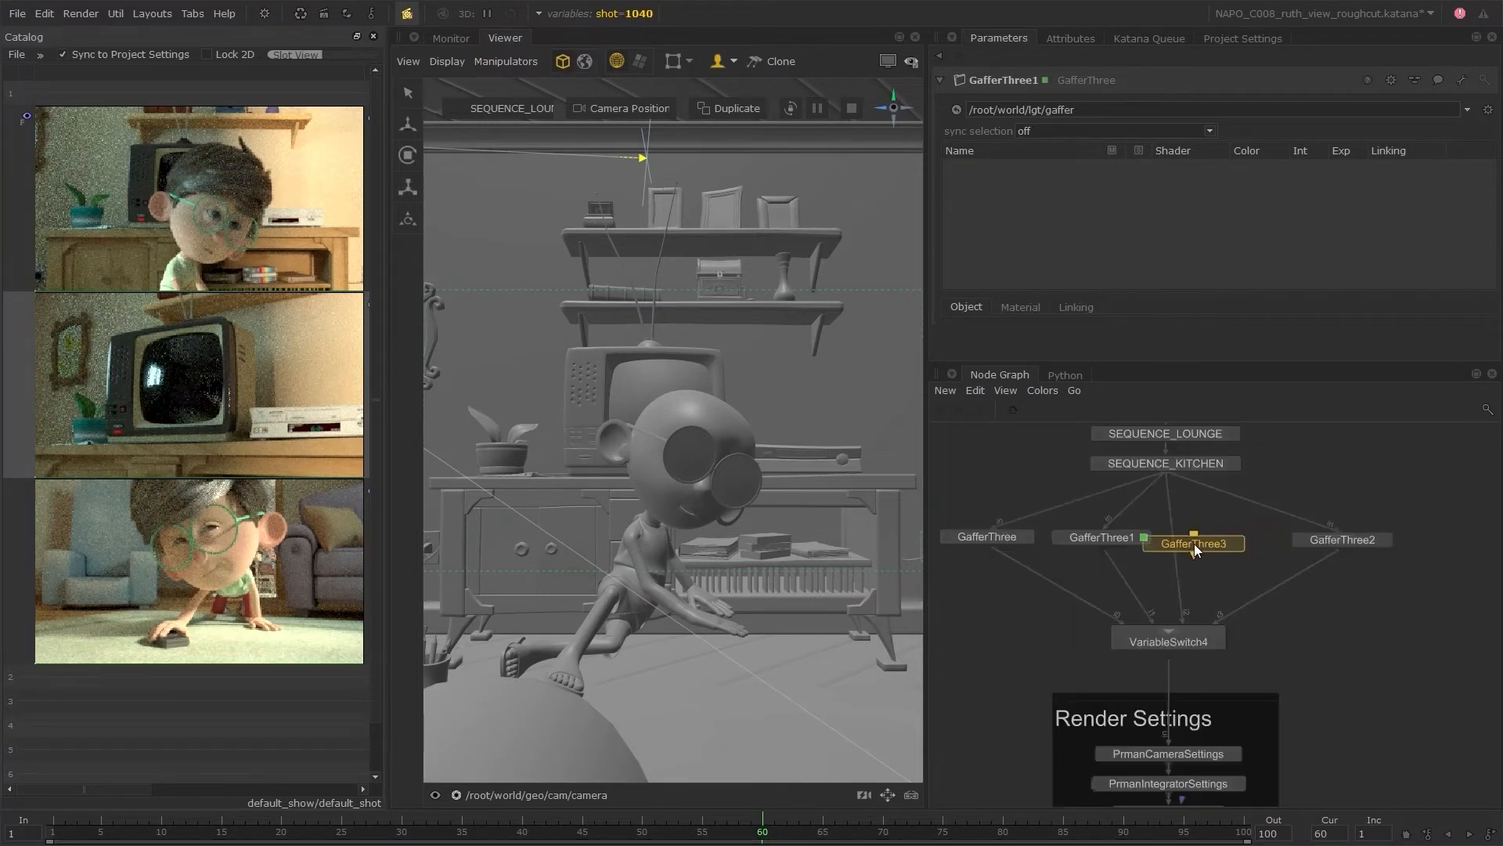
left_click(1223, 537)
- Turn on Show Incoming Scene for the GafferThree1 node so it lists the upstream lights
middle_click_drag(1102, 569, 1154, 595)
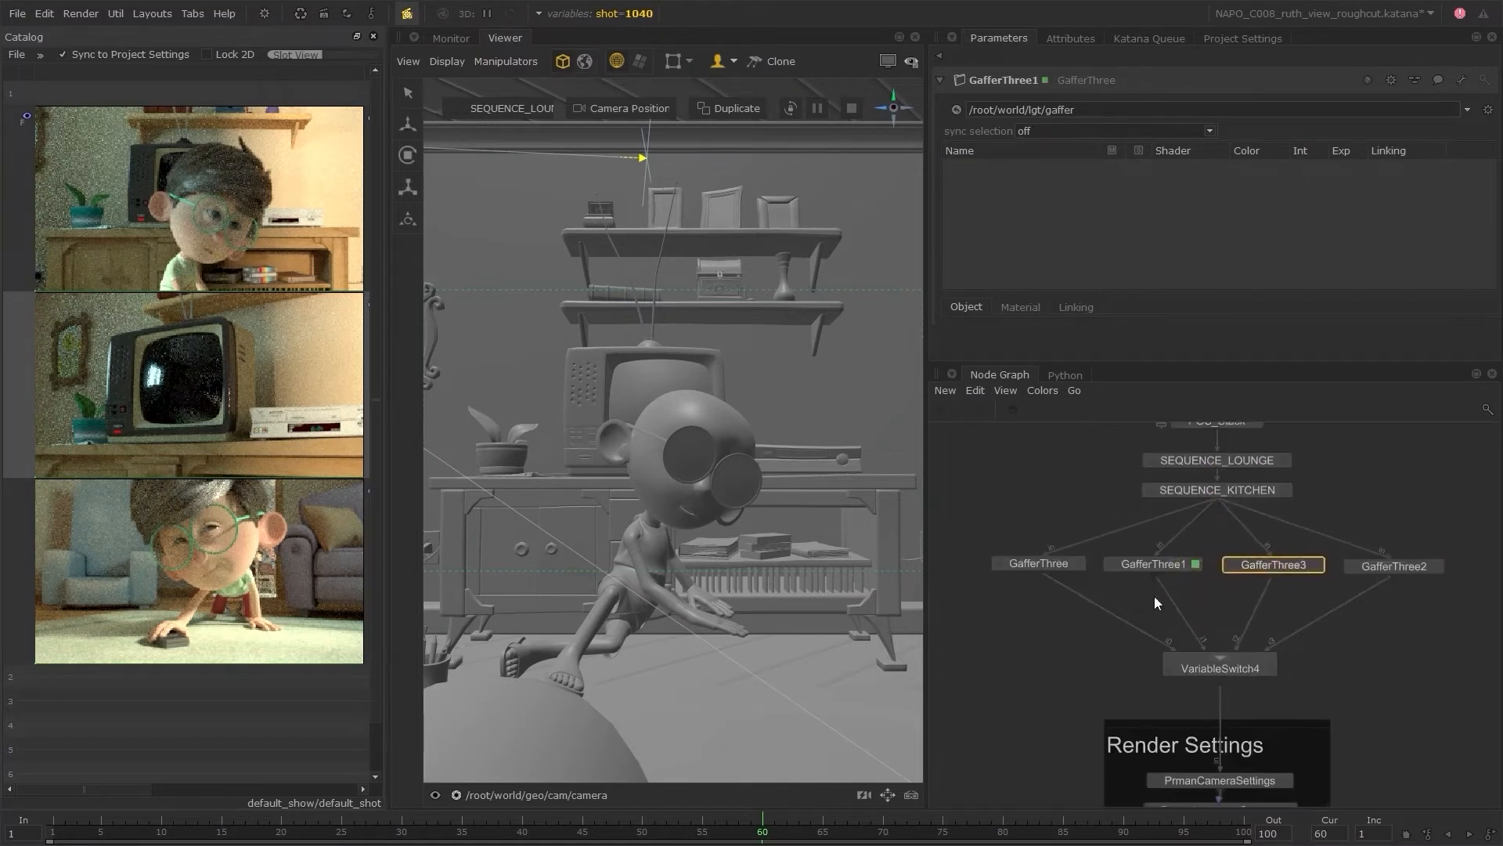
left_click(1056, 565)
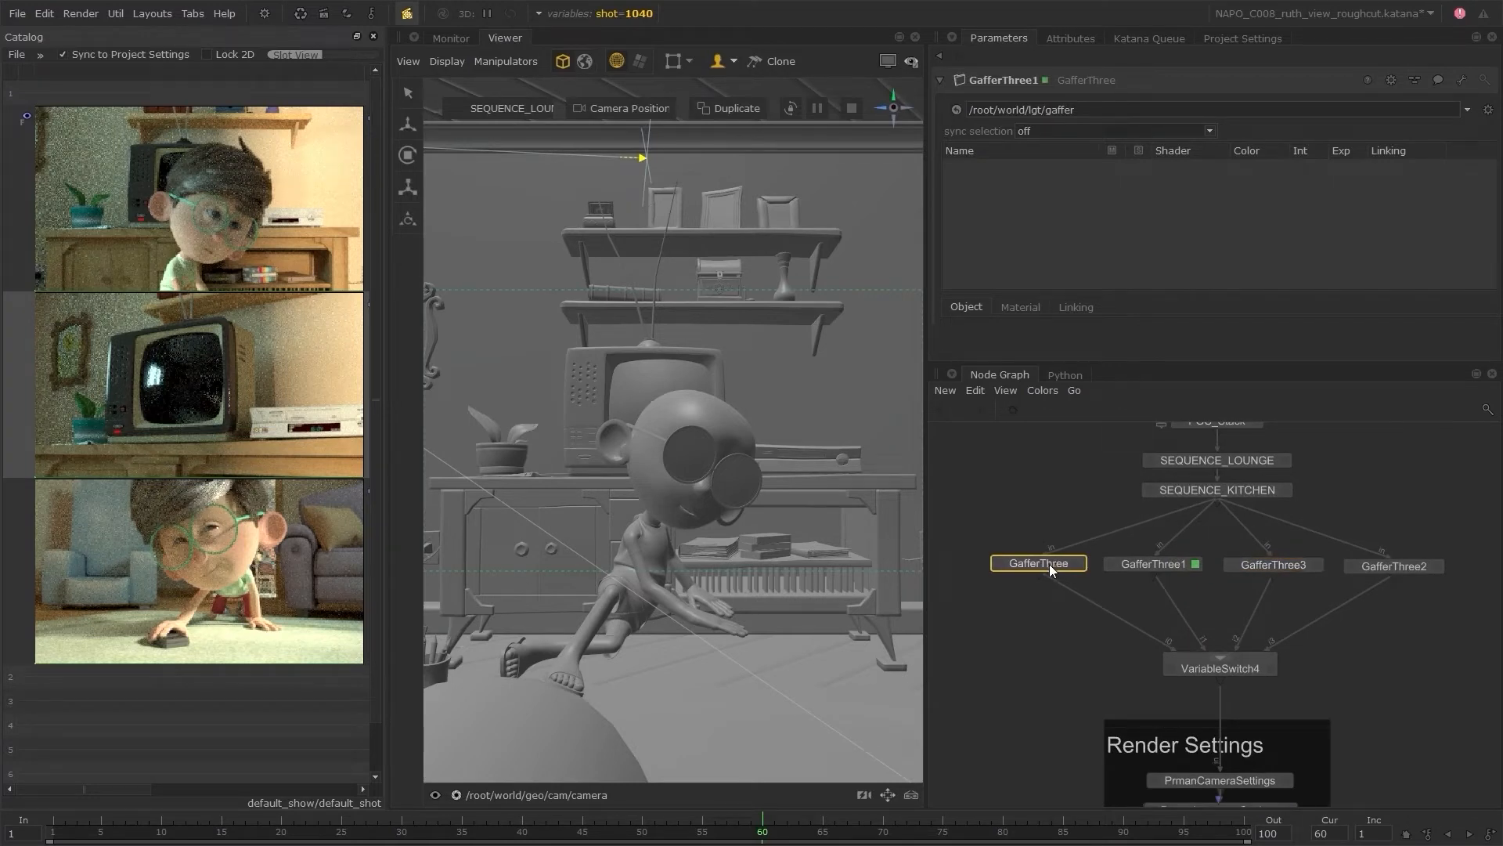
left_click(1186, 565)
left_click(1487, 109)
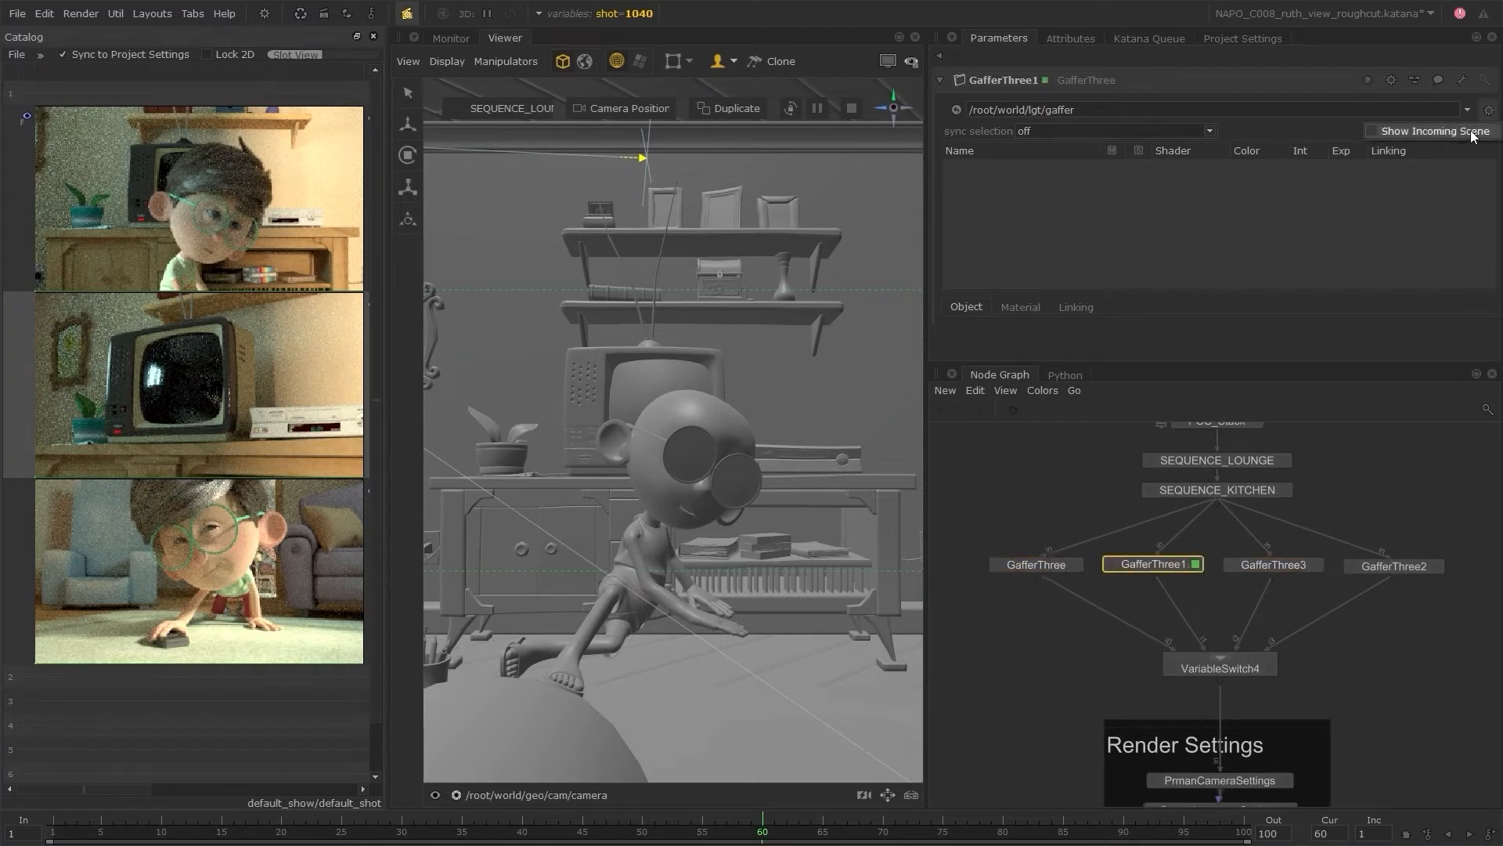
left_click(1448, 133)
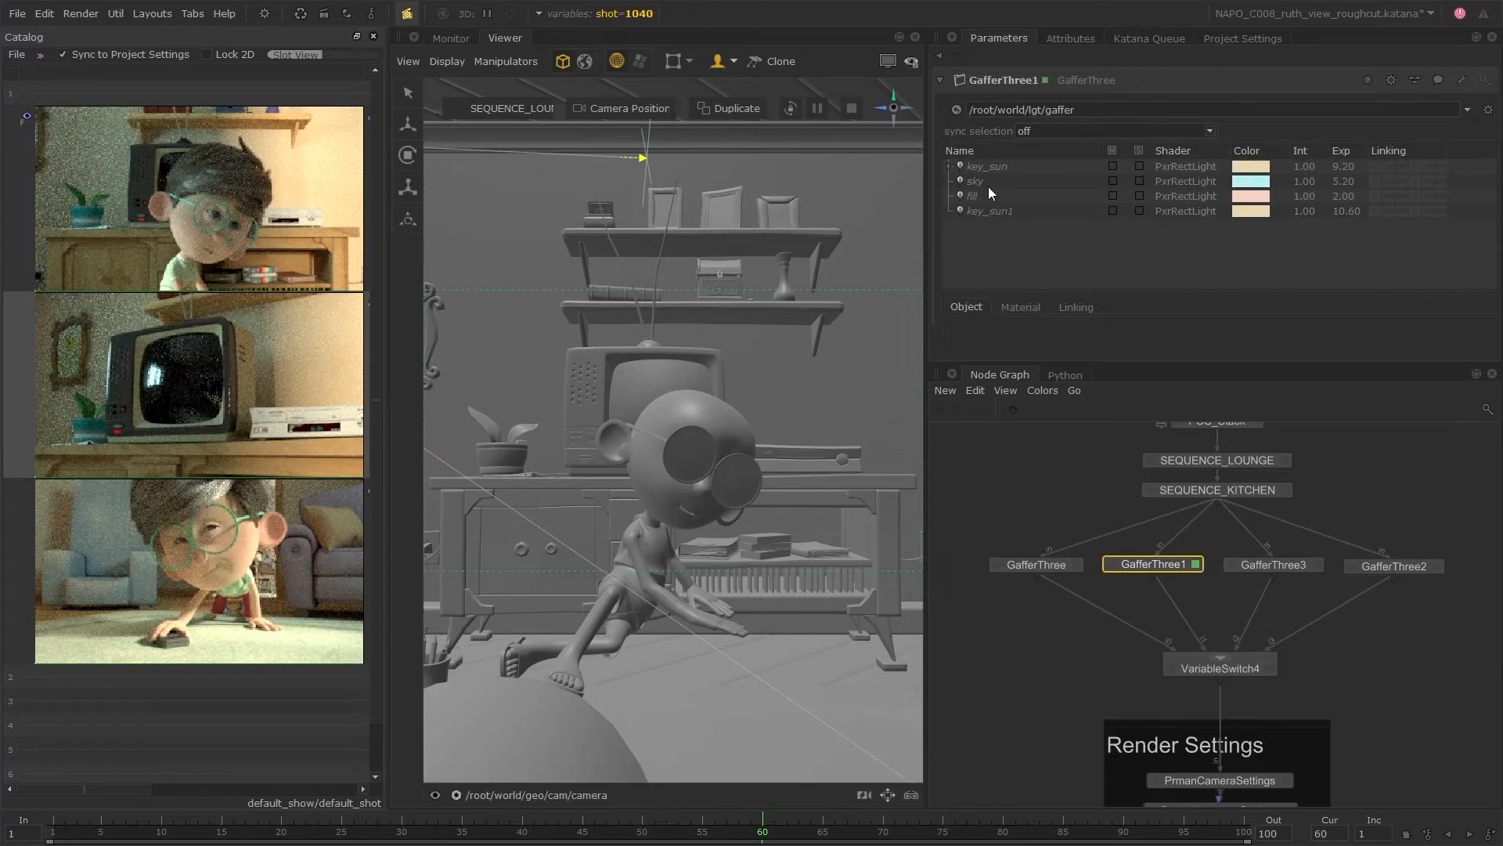
- Make the incoming fill light editable in GafferThree1 and set its material exposure to 2.43
left_click(988, 195)
right_click(989, 195)
left_click(1053, 318)
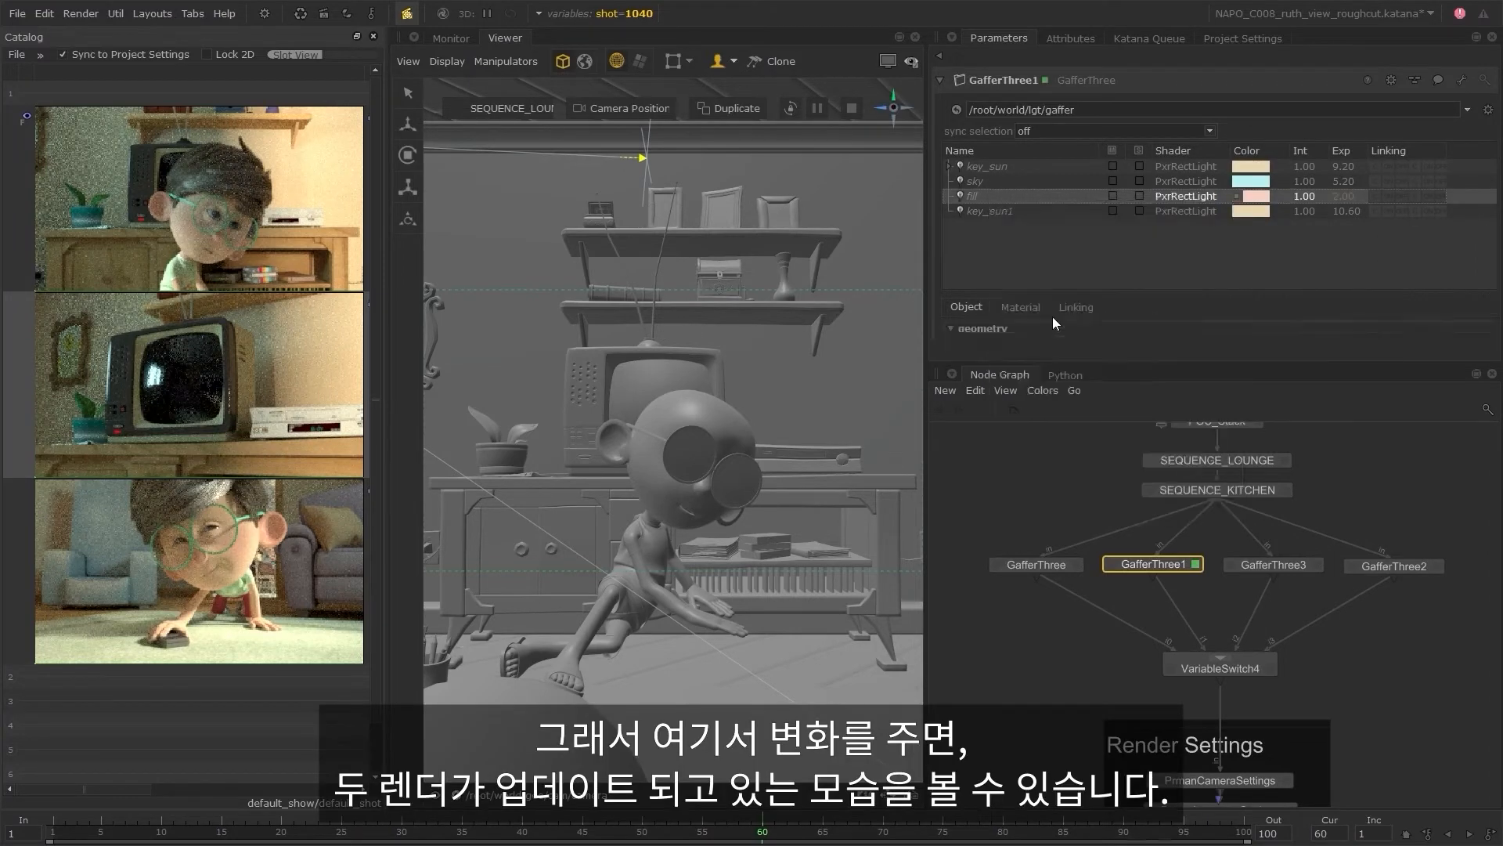
scroll(1027, 281, "down", 1)
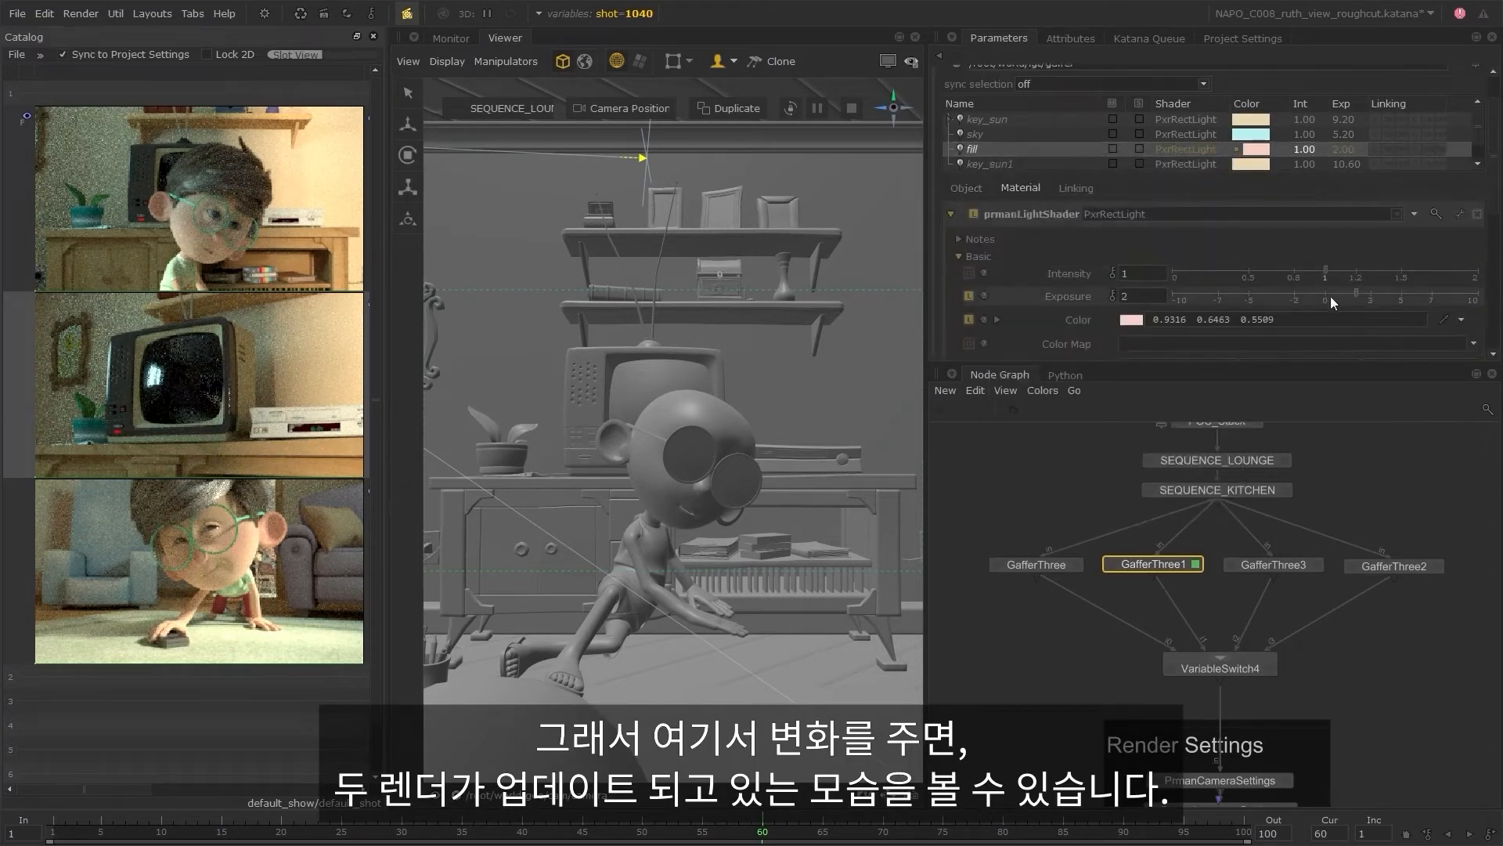
left_click(1367, 295)
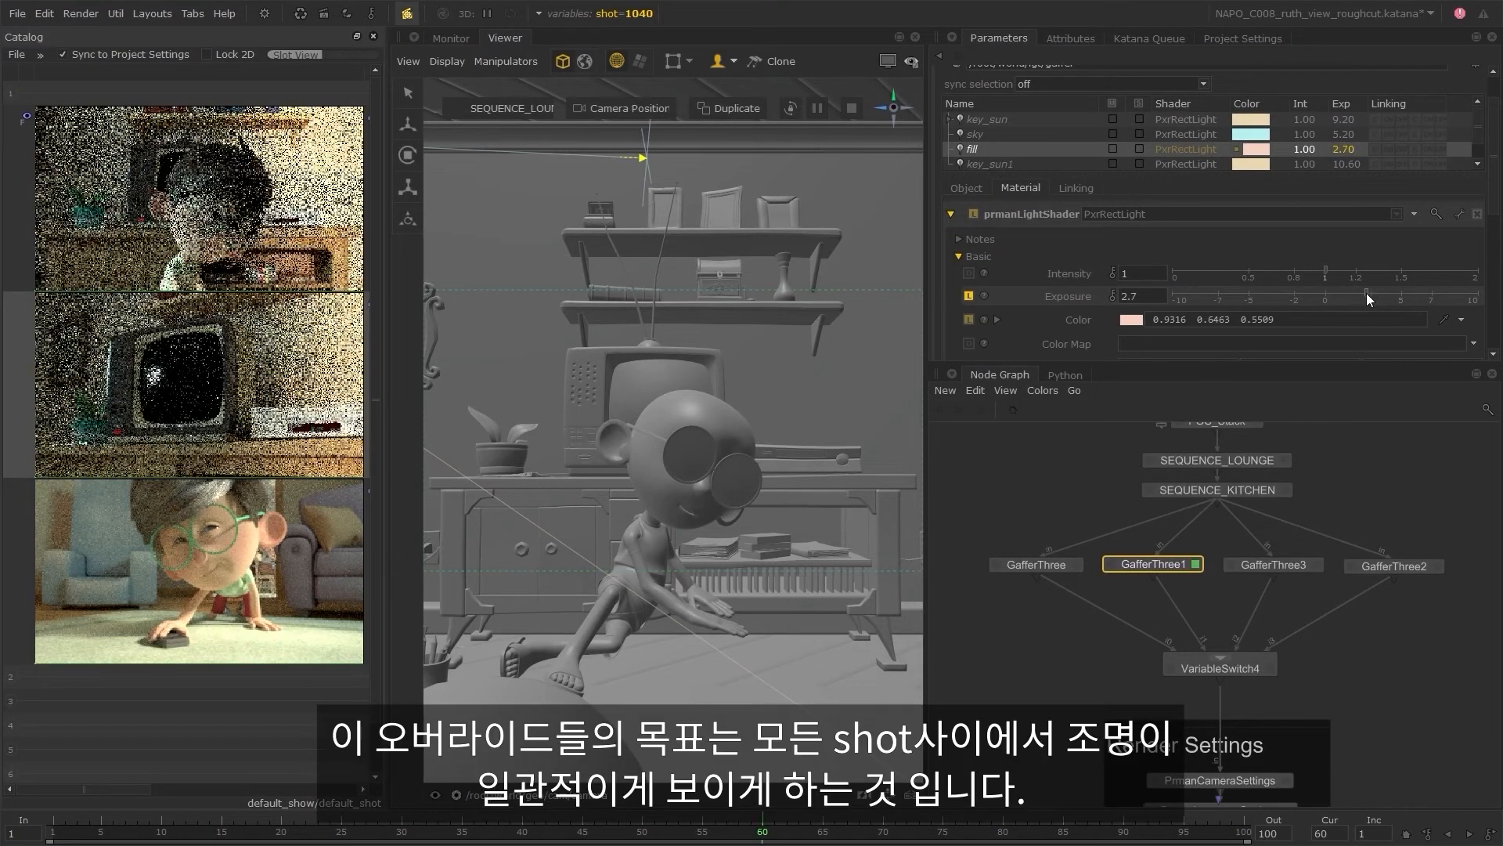
left_click_drag(1366, 295, 1362, 295)
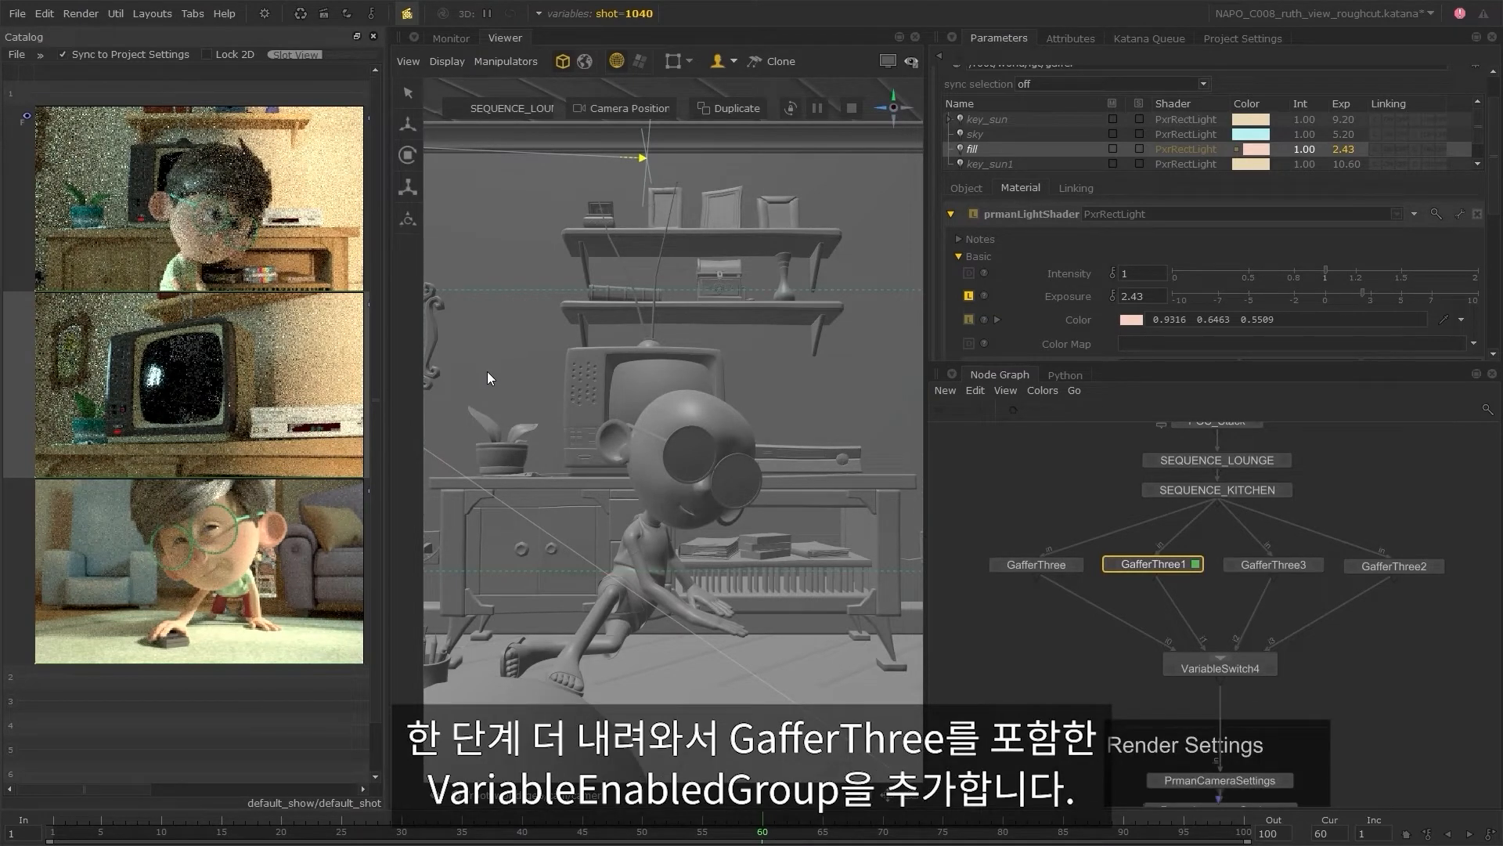
- Insert a VariableEnabledGroup node on the GafferThree1 branch, between GafferThree1 and VariableSwitch4
key("Tab")
type("var")
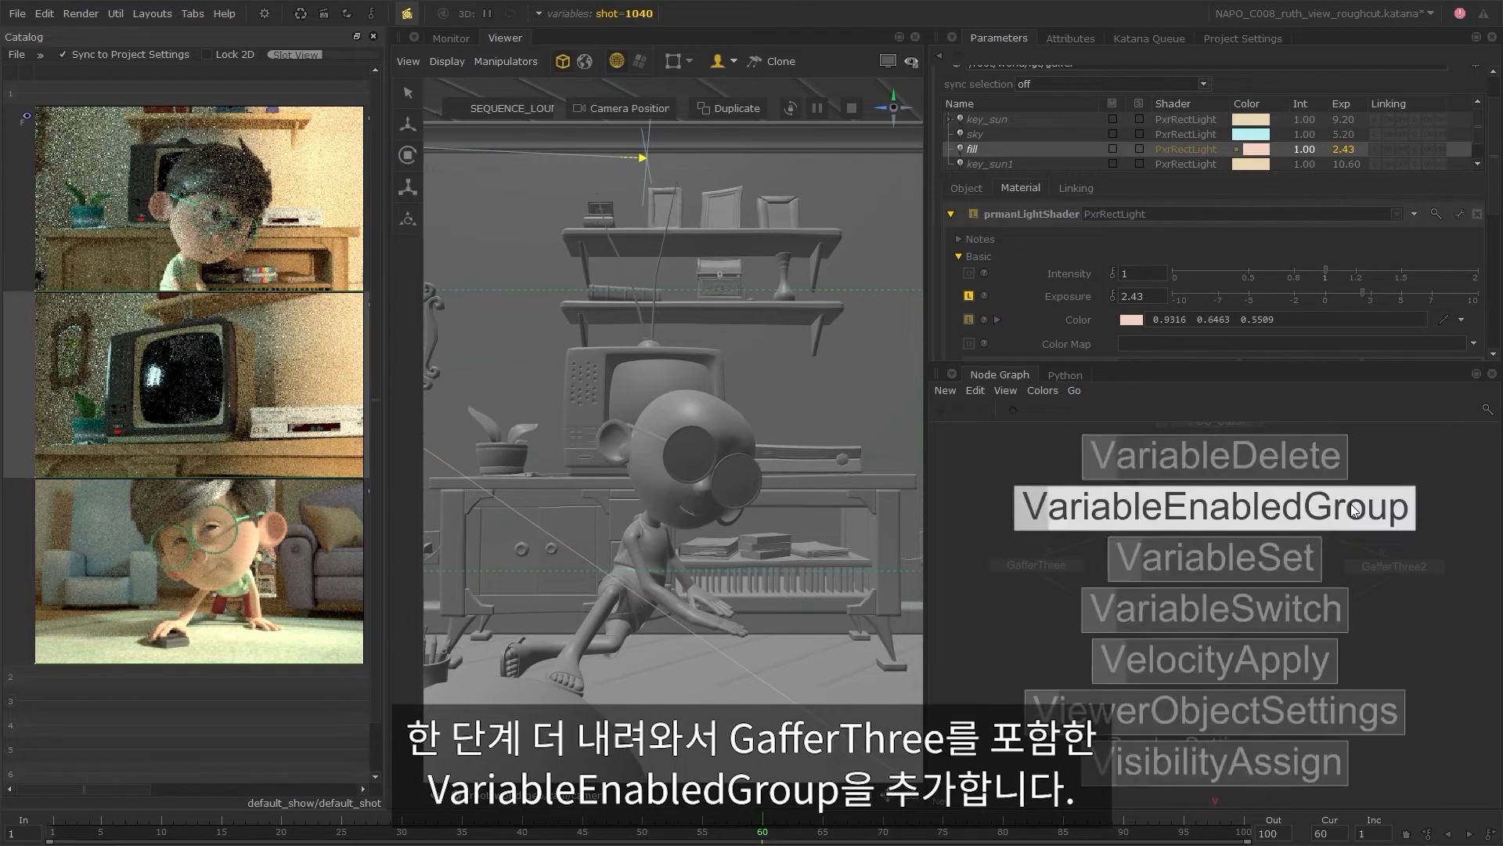
key("Return")
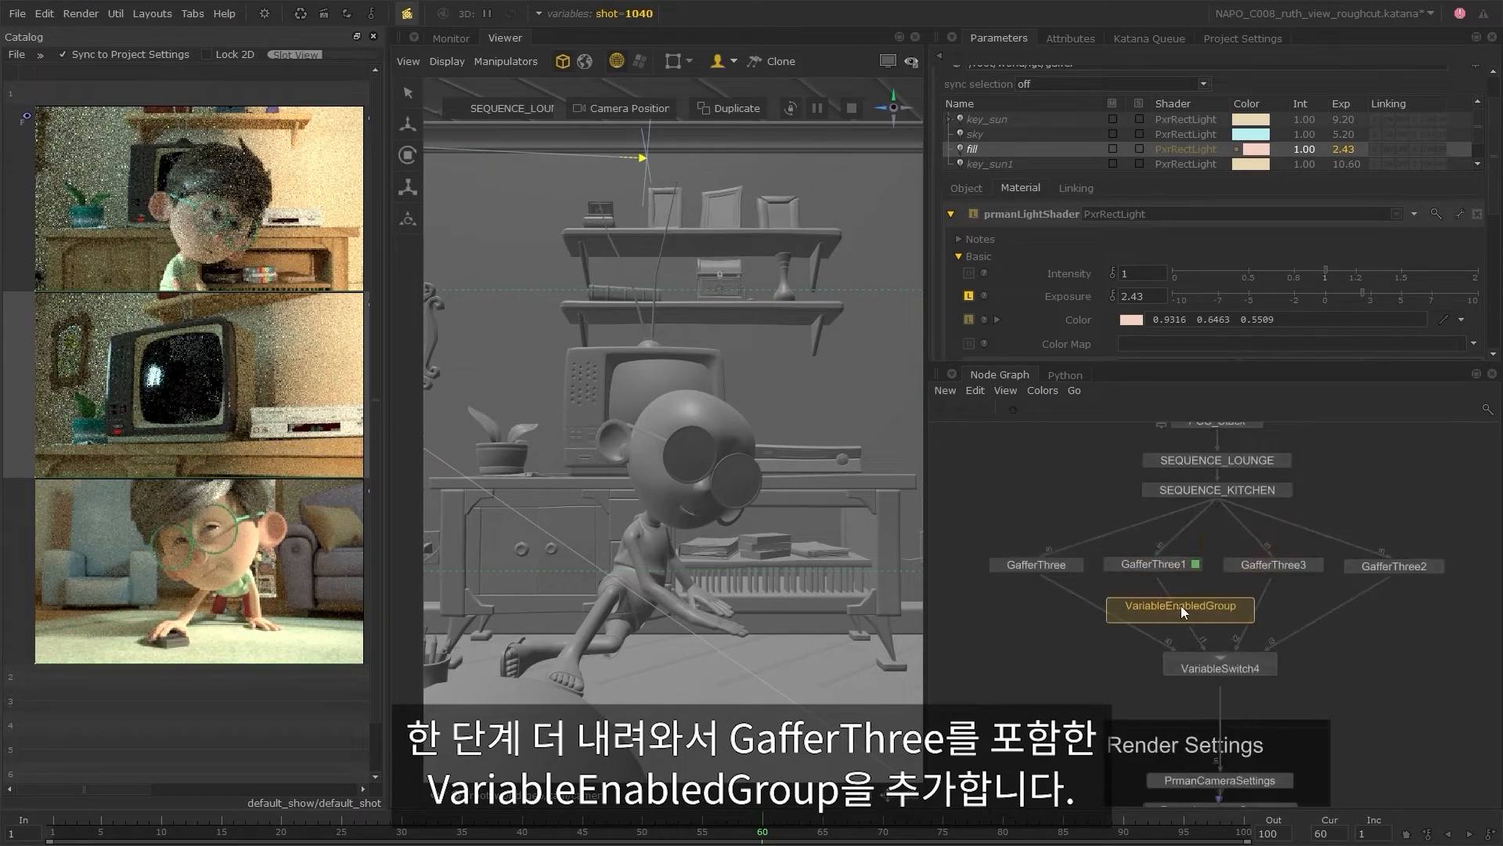
left_click(1195, 606)
- Add a GafferThree node inside the VariableEnabledGroup, wire it into the group's flow and open its parameters
middle_click(1214, 613, "shift")
scroll(1222, 618, "up", 3)
key("Tab")
type("gaf")
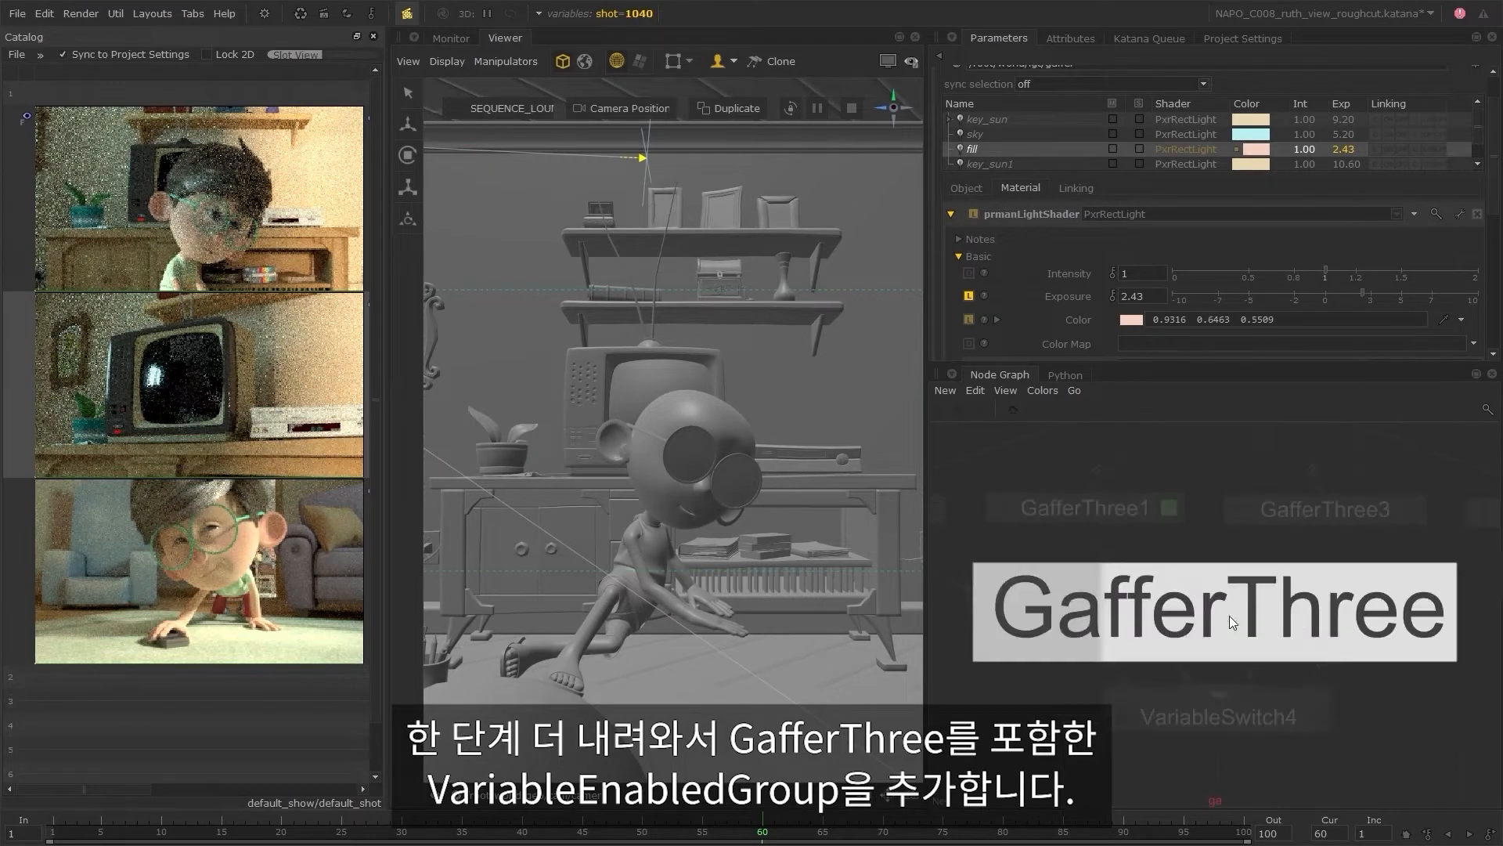
key("Return")
left_click(1231, 615)
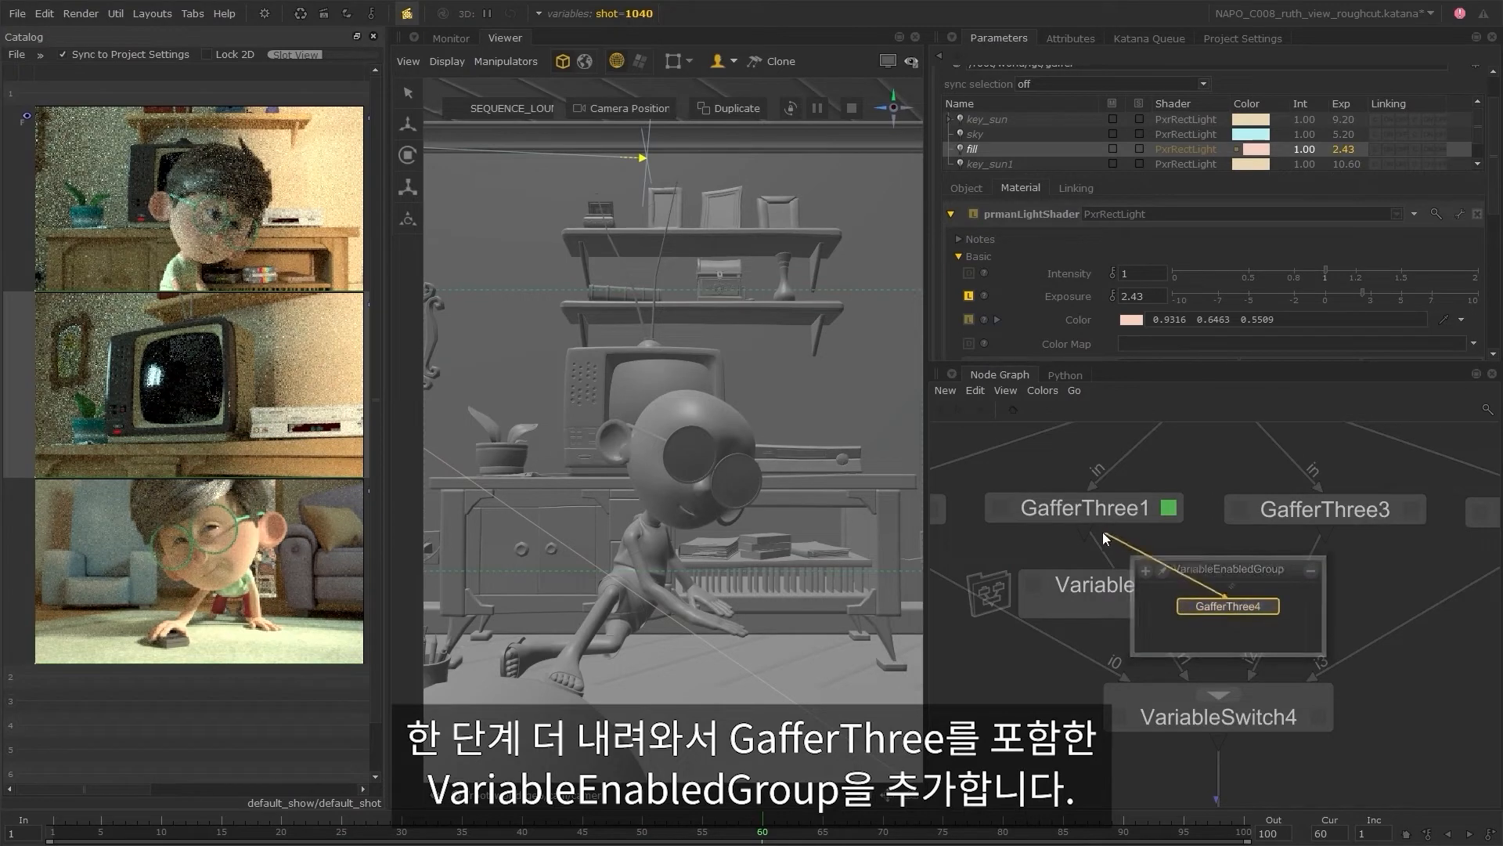
double_click(1253, 606)
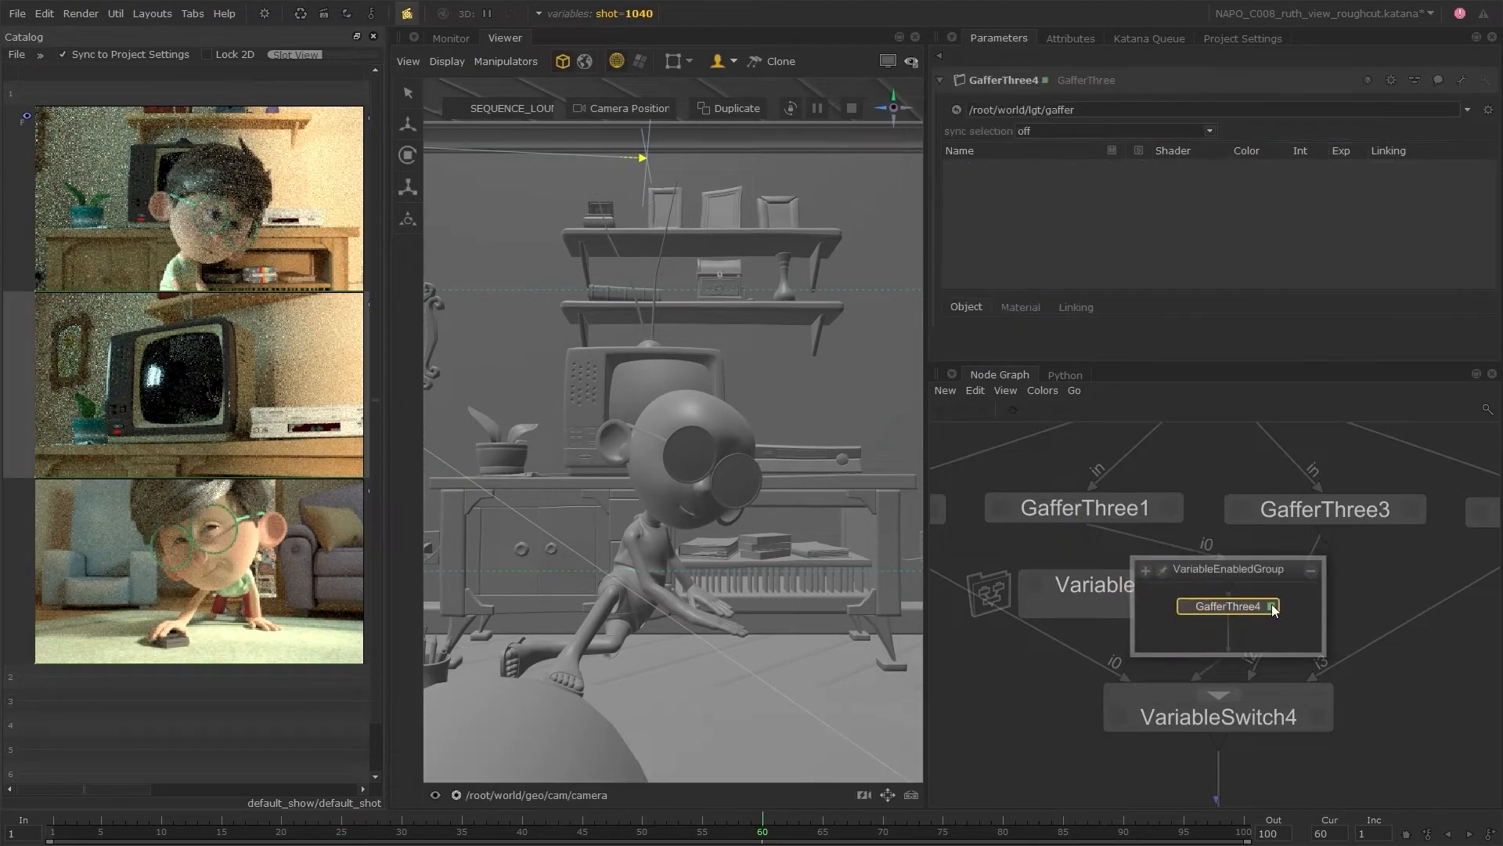
- Collapse the VariableEnabledGroup and set its pattern to 1040 for the shot variable
left_click(1310, 570)
left_click(1296, 585)
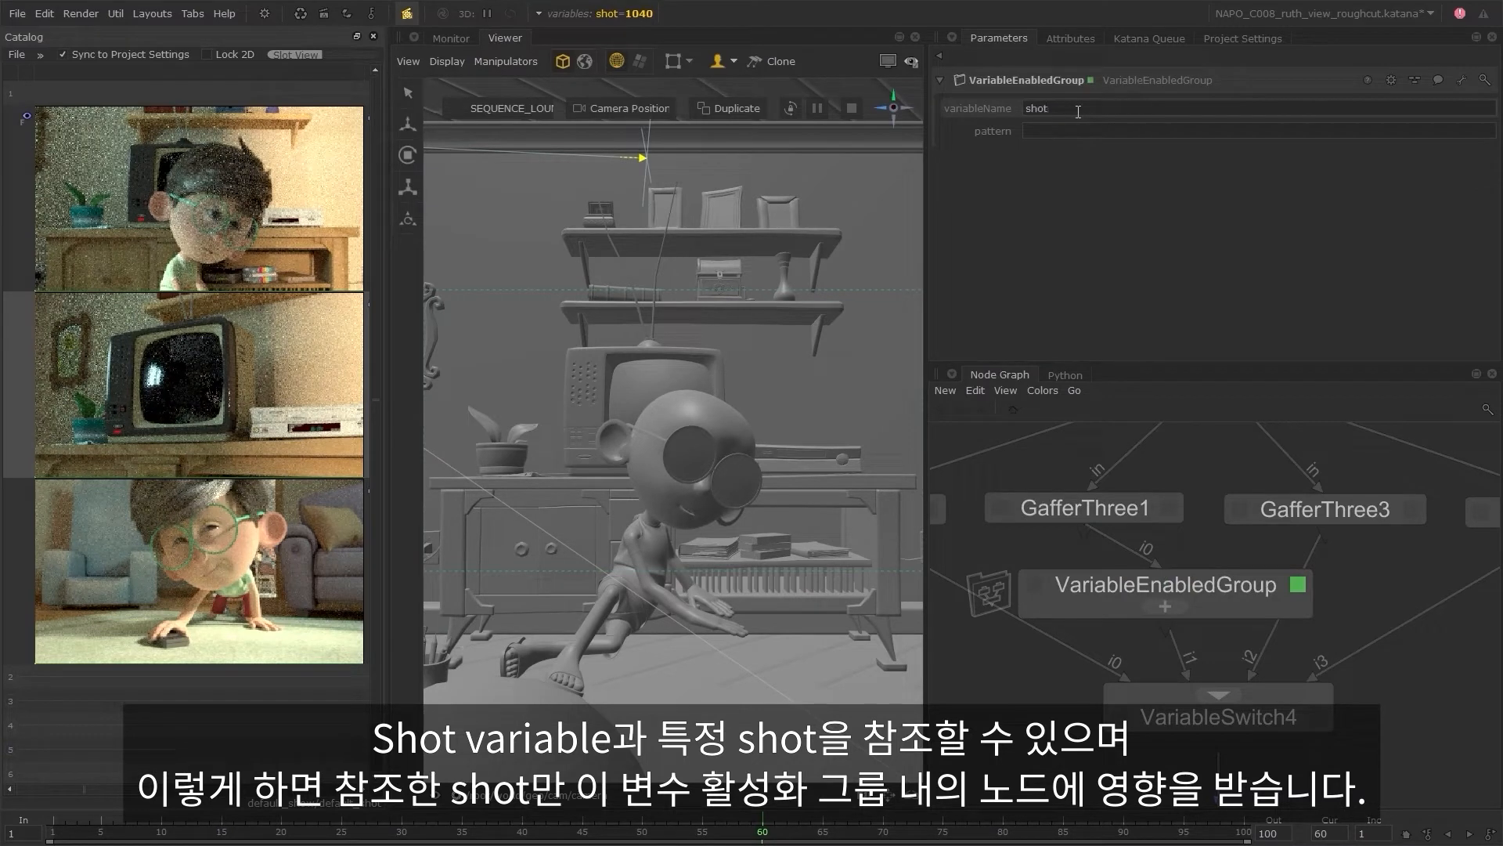
left_click(1076, 128)
type("101")
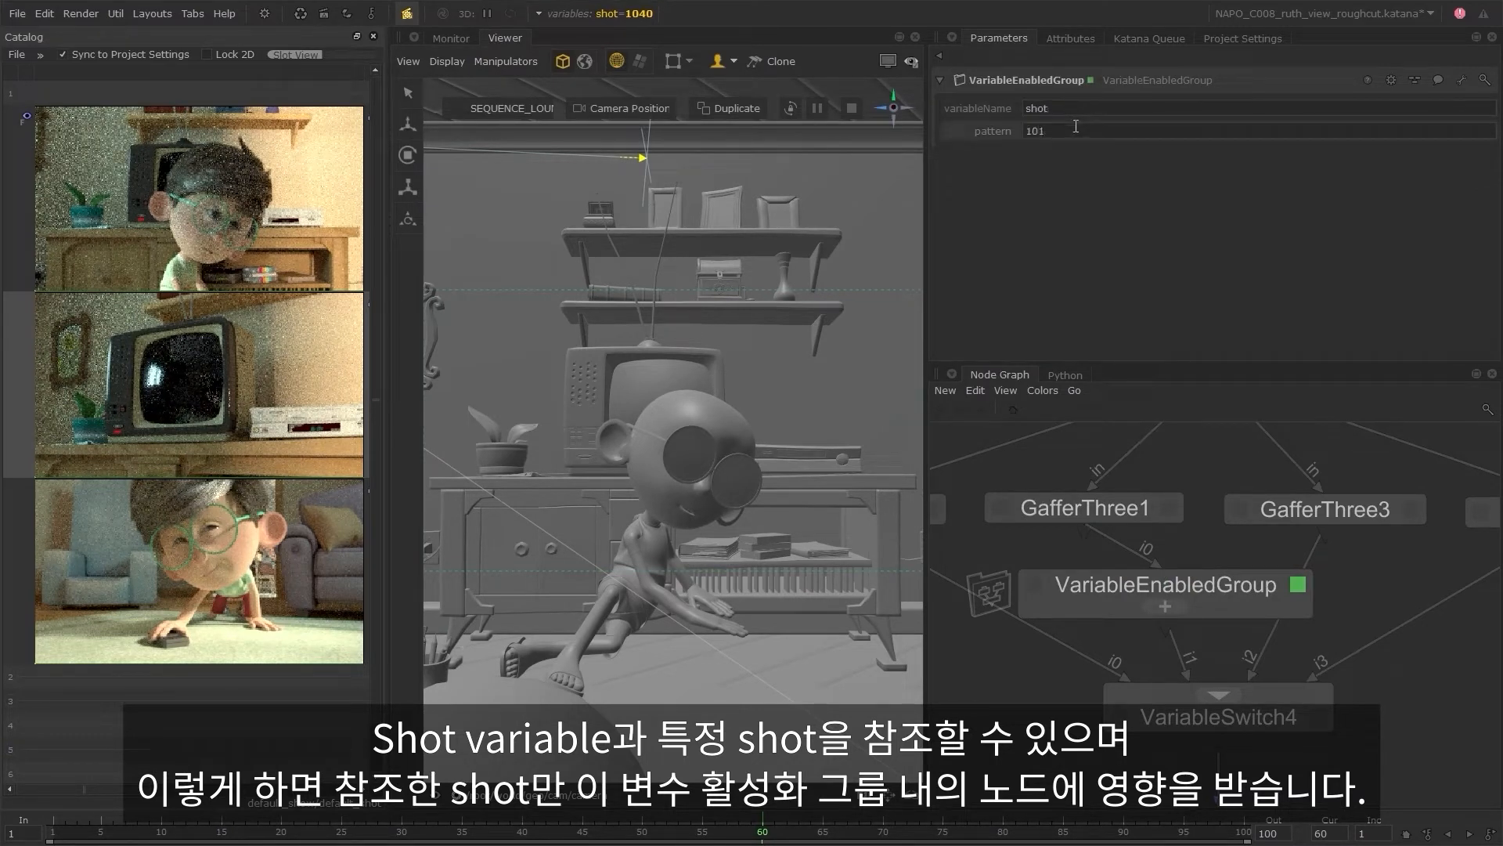
key("BackSpace")
type("40")
key("Return")
- Rename the VariableEnabledGroup to VEG_1040 and position it directly beneath GafferThree1
scroll(1172, 509, "down", 3)
left_click_drag(1026, 514, 983, 516)
left_click_drag(1130, 515, 1120, 513)
double_click(1177, 547)
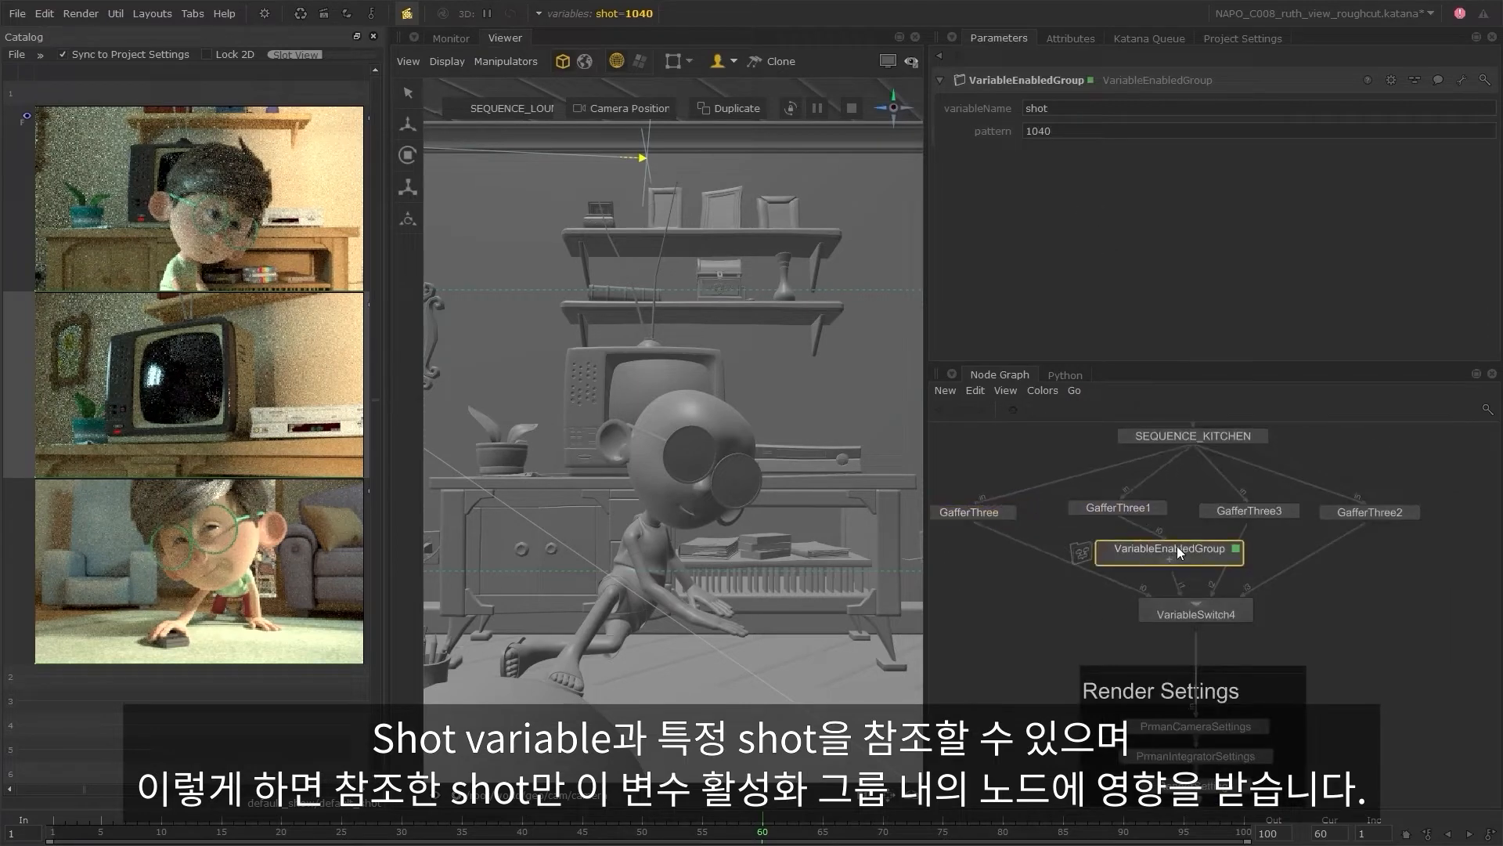
type("VEG_1040")
key("Return")
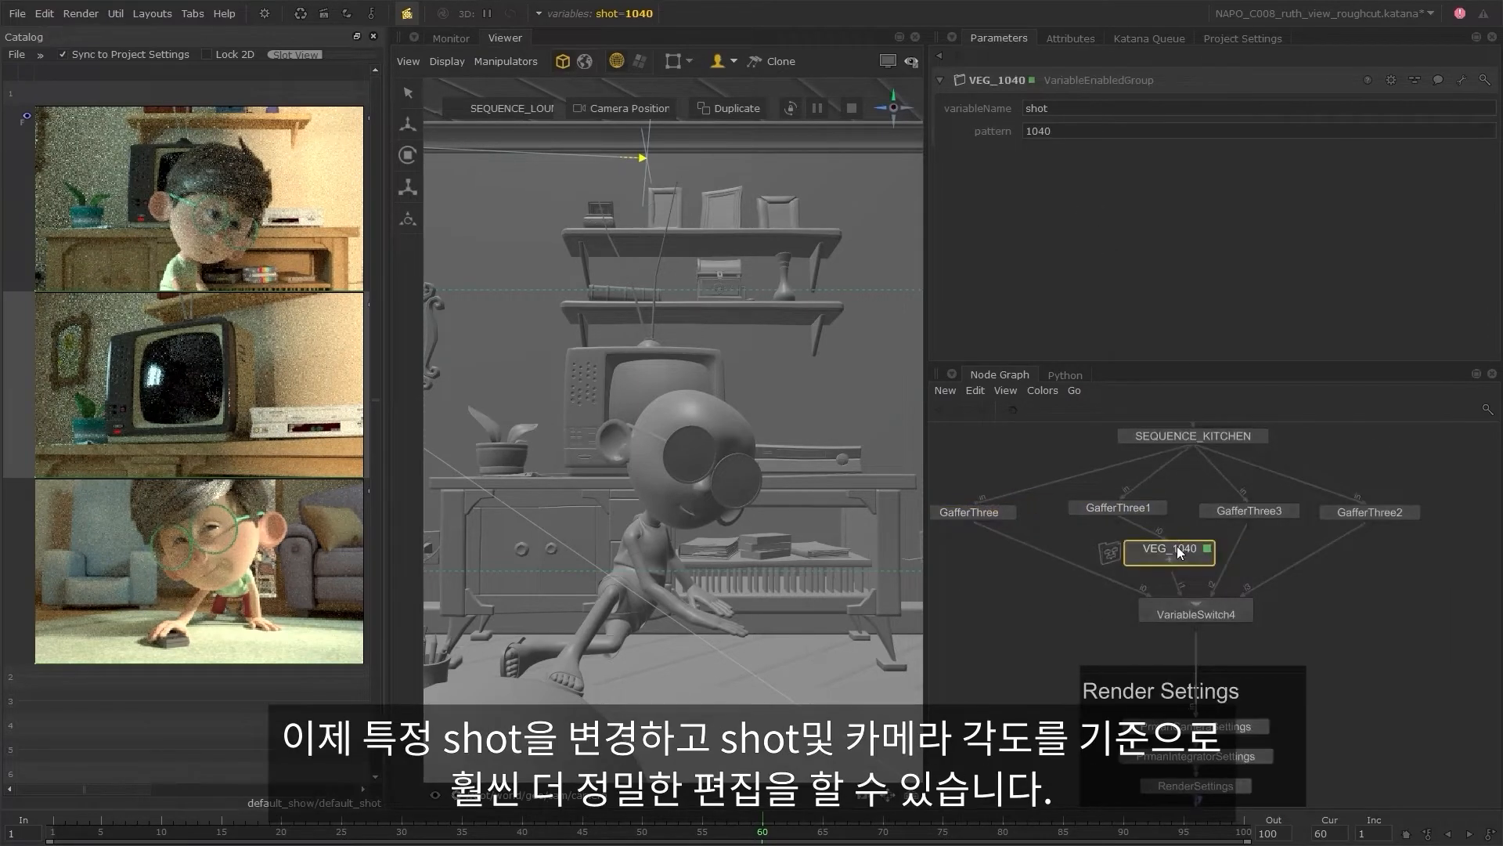
left_click_drag(1133, 542, 1119, 534)
- In the GafferThree inside VEG_1040, make the incoming sky light editable and set its material exposure to 6
left_click(1059, 540)
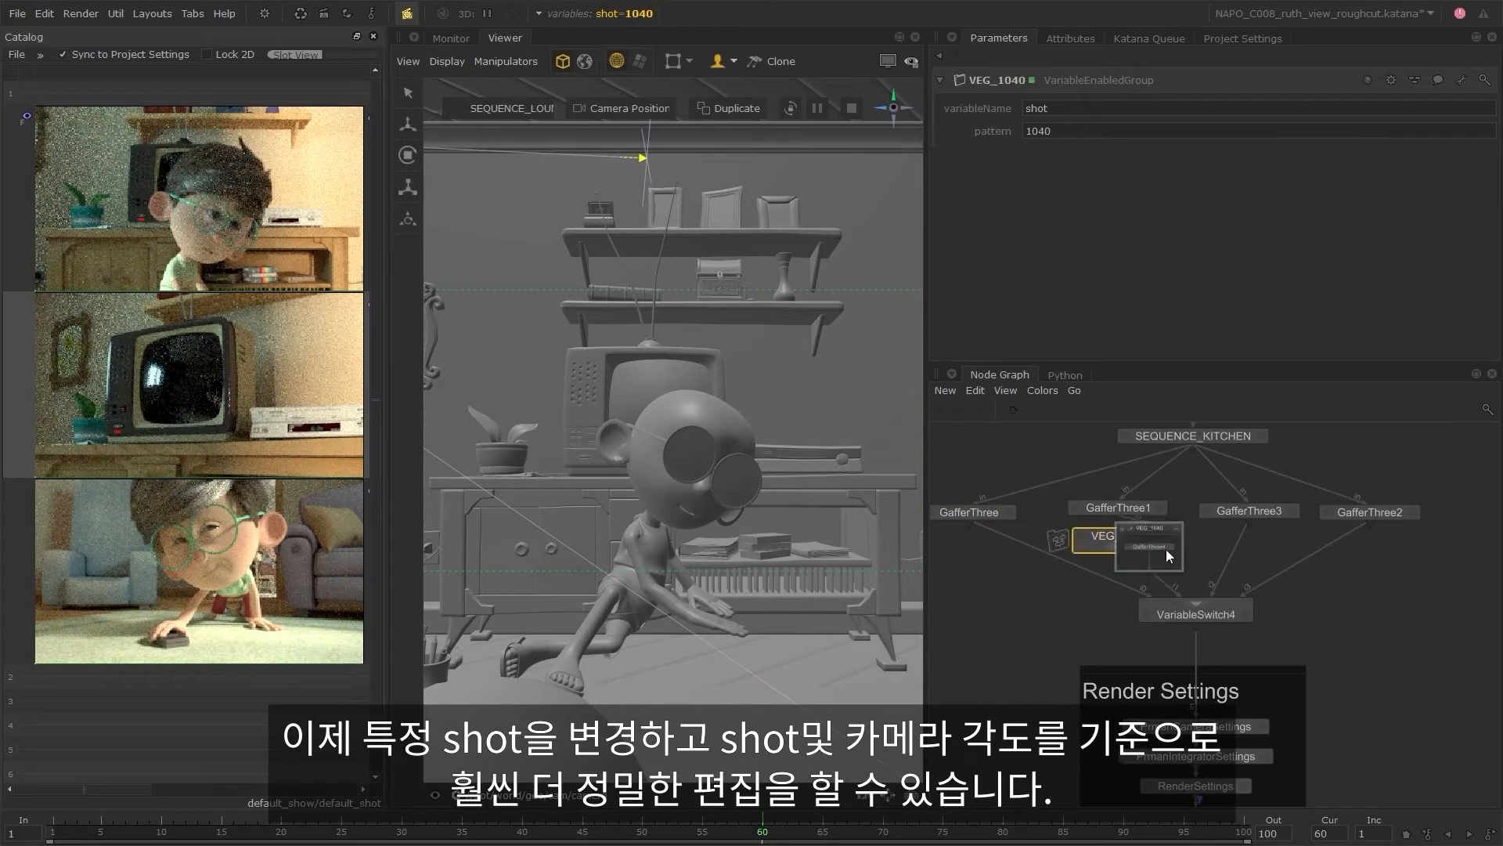
left_click(1169, 546)
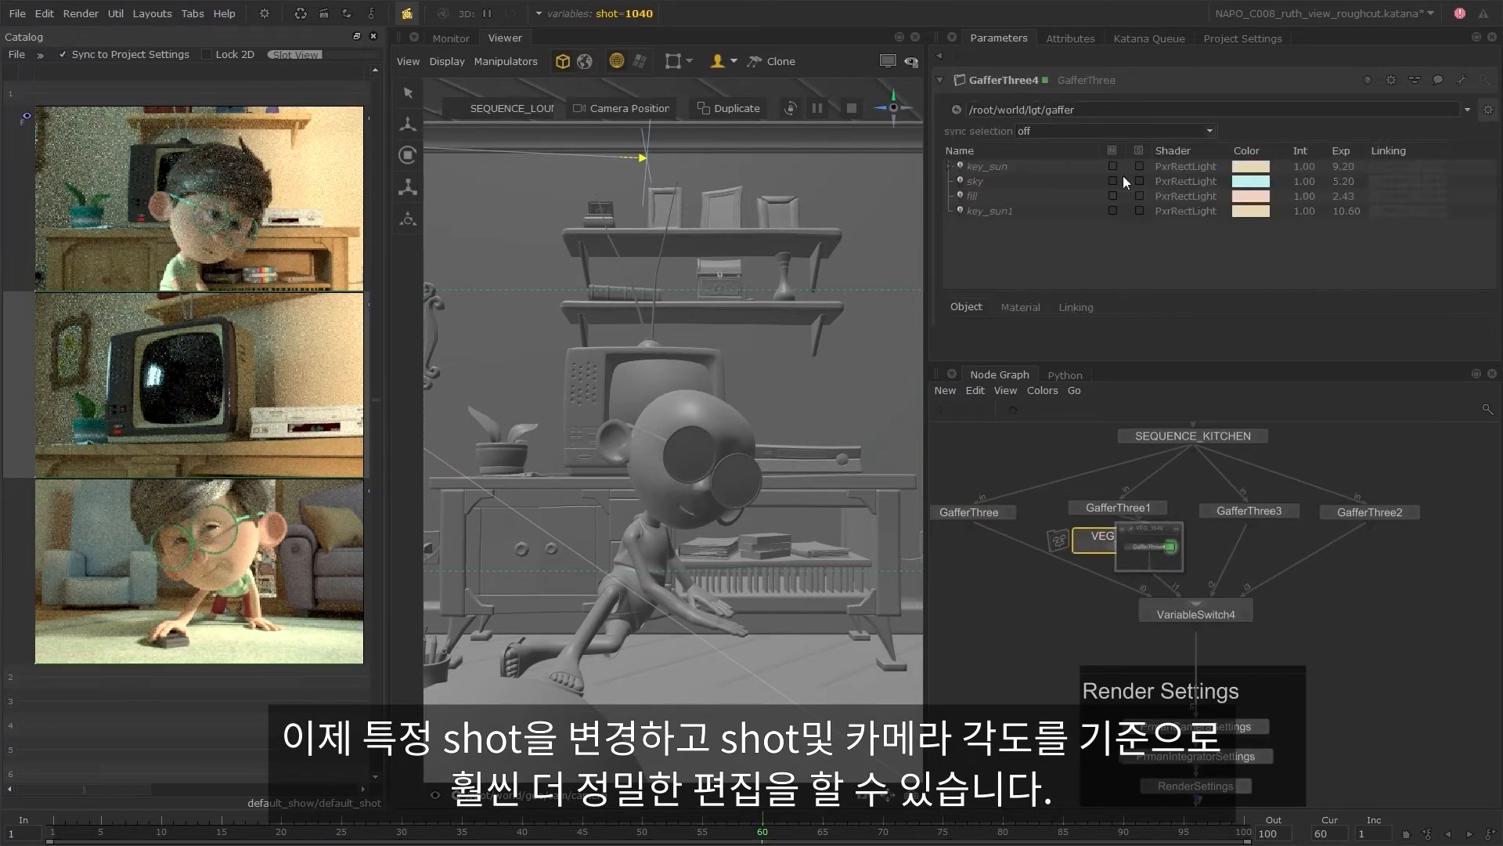
left_click(993, 179)
right_click(990, 182)
left_click(1032, 305)
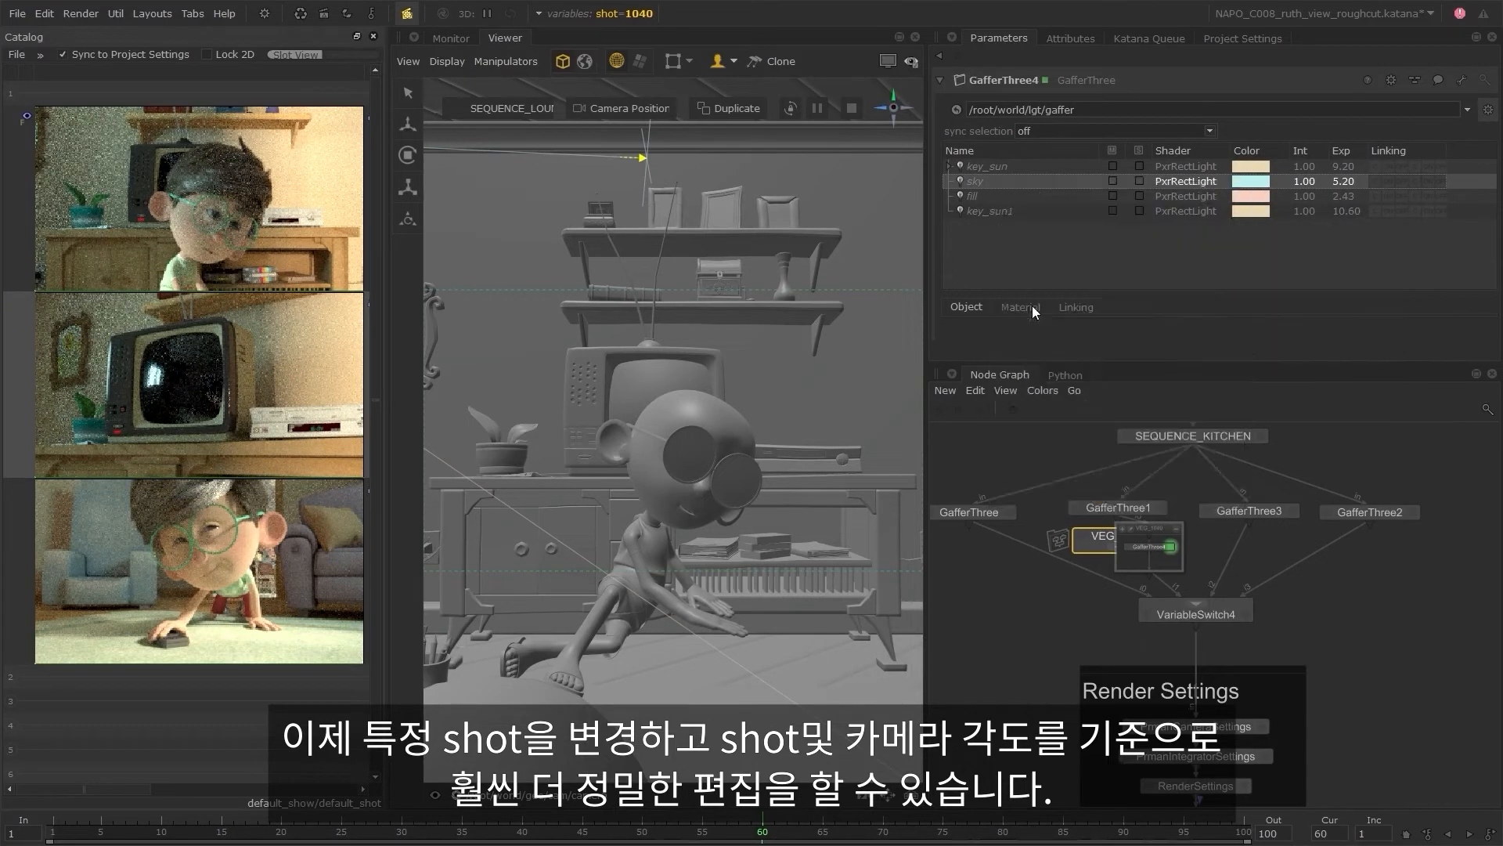
left_click(1021, 235)
left_click_drag(1404, 340, 1417, 340)
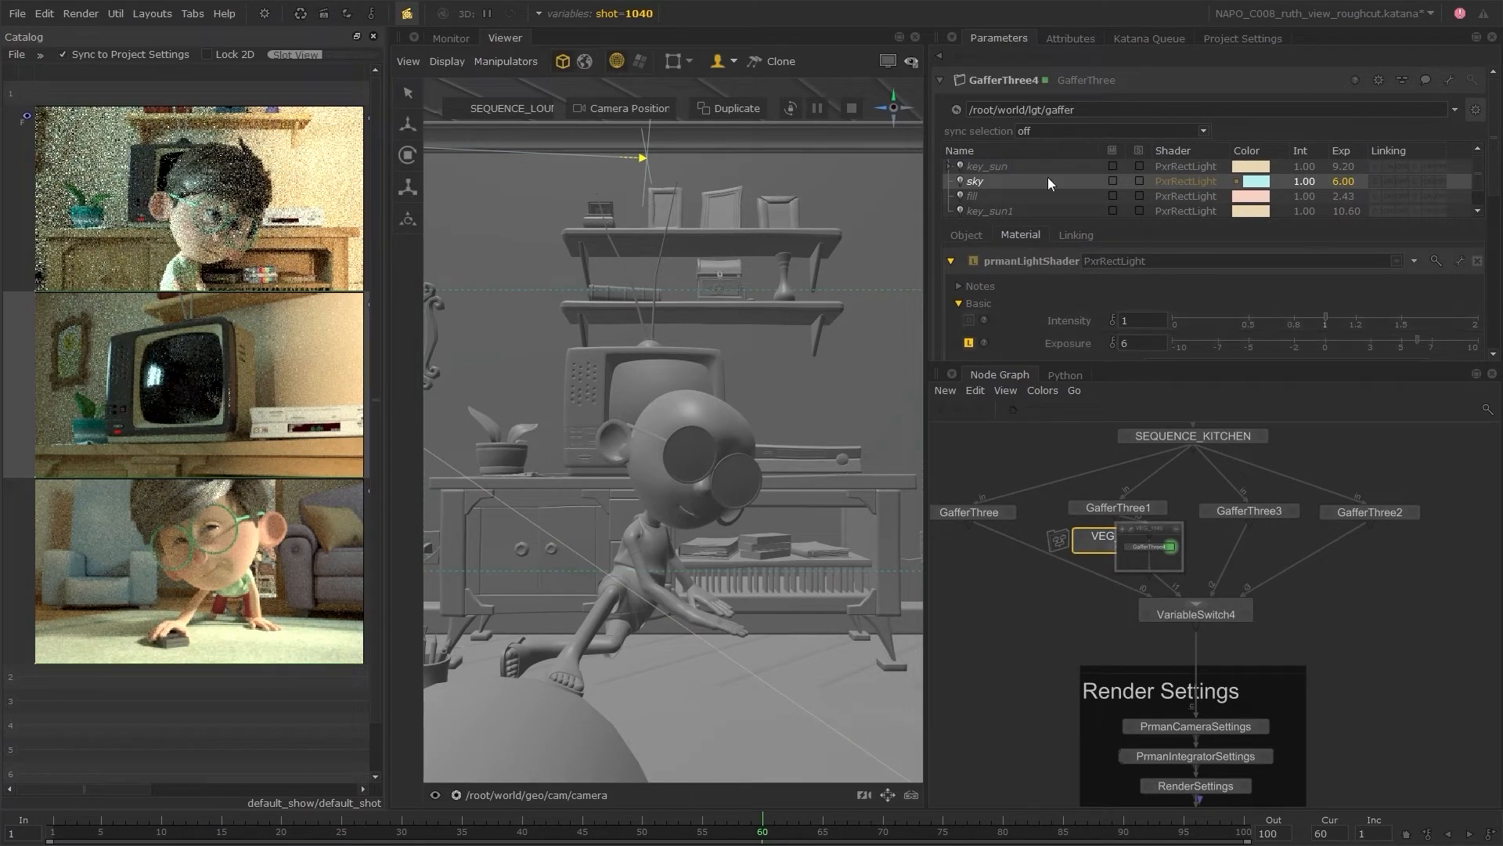
- Make the incoming key_sun light editable in the same GafferThree and set its exposure to 9.44
left_click(1011, 169)
right_click(1011, 169)
left_click(1068, 290)
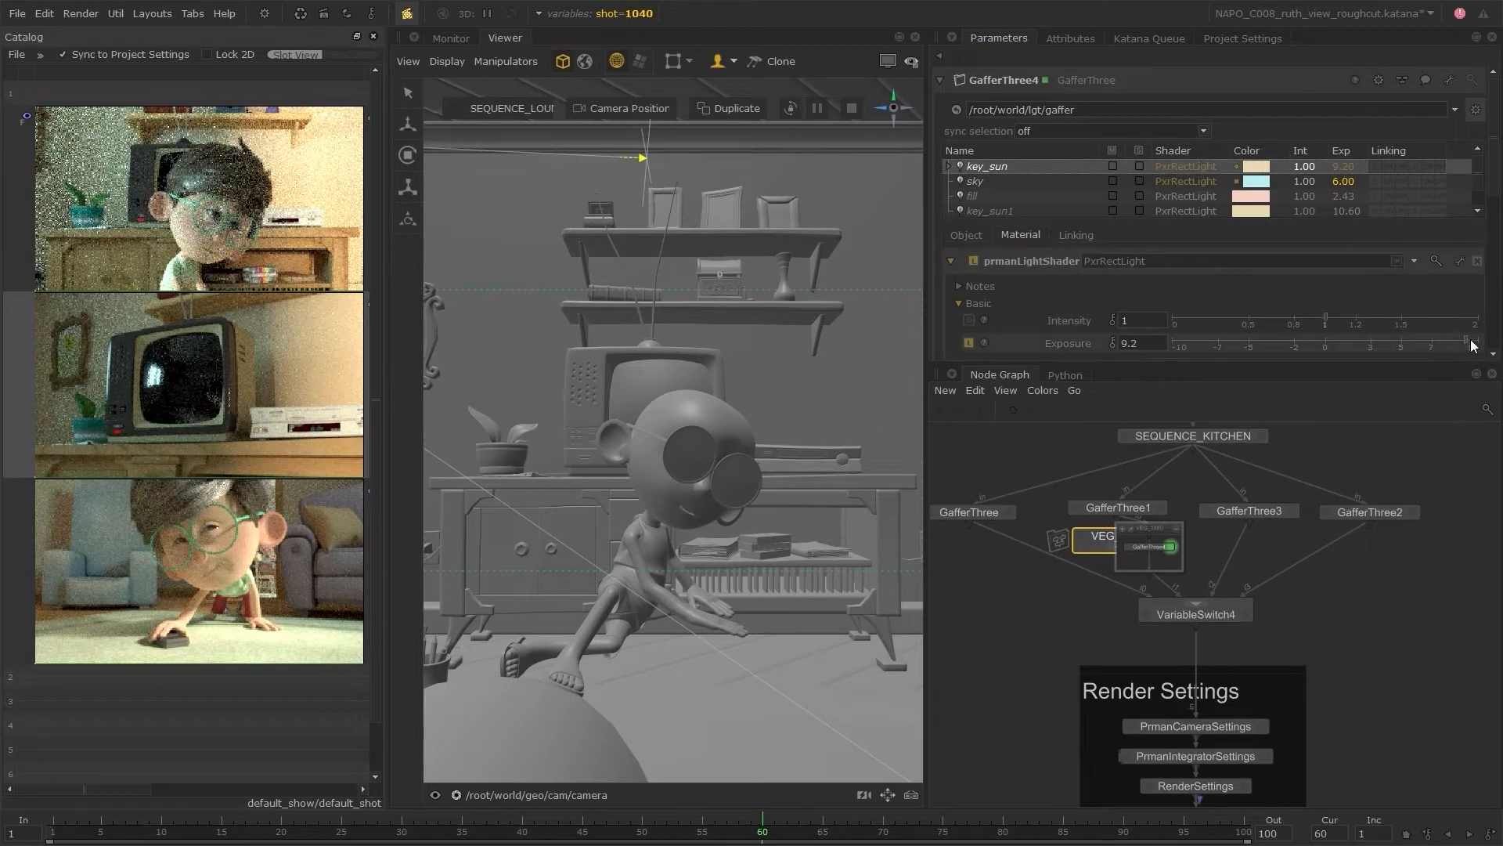
left_click_drag(1467, 341, 1471, 341)
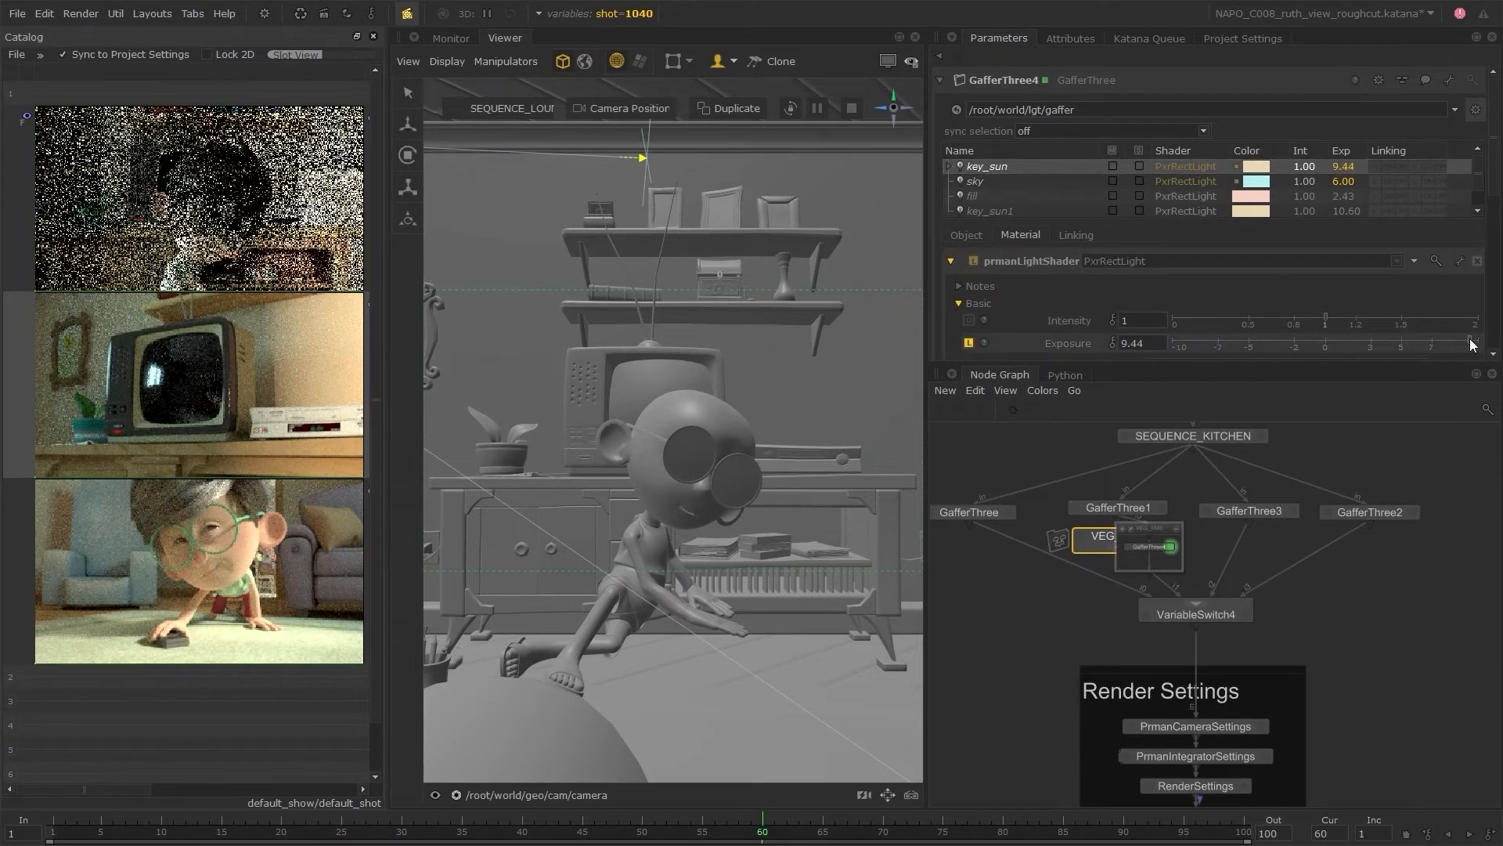
- Make the incoming fill light editable in the GafferThree inside VEG_1040 and set its exposure to 1.97
left_click(1009, 196)
right_click(1009, 195)
left_click(1069, 321)
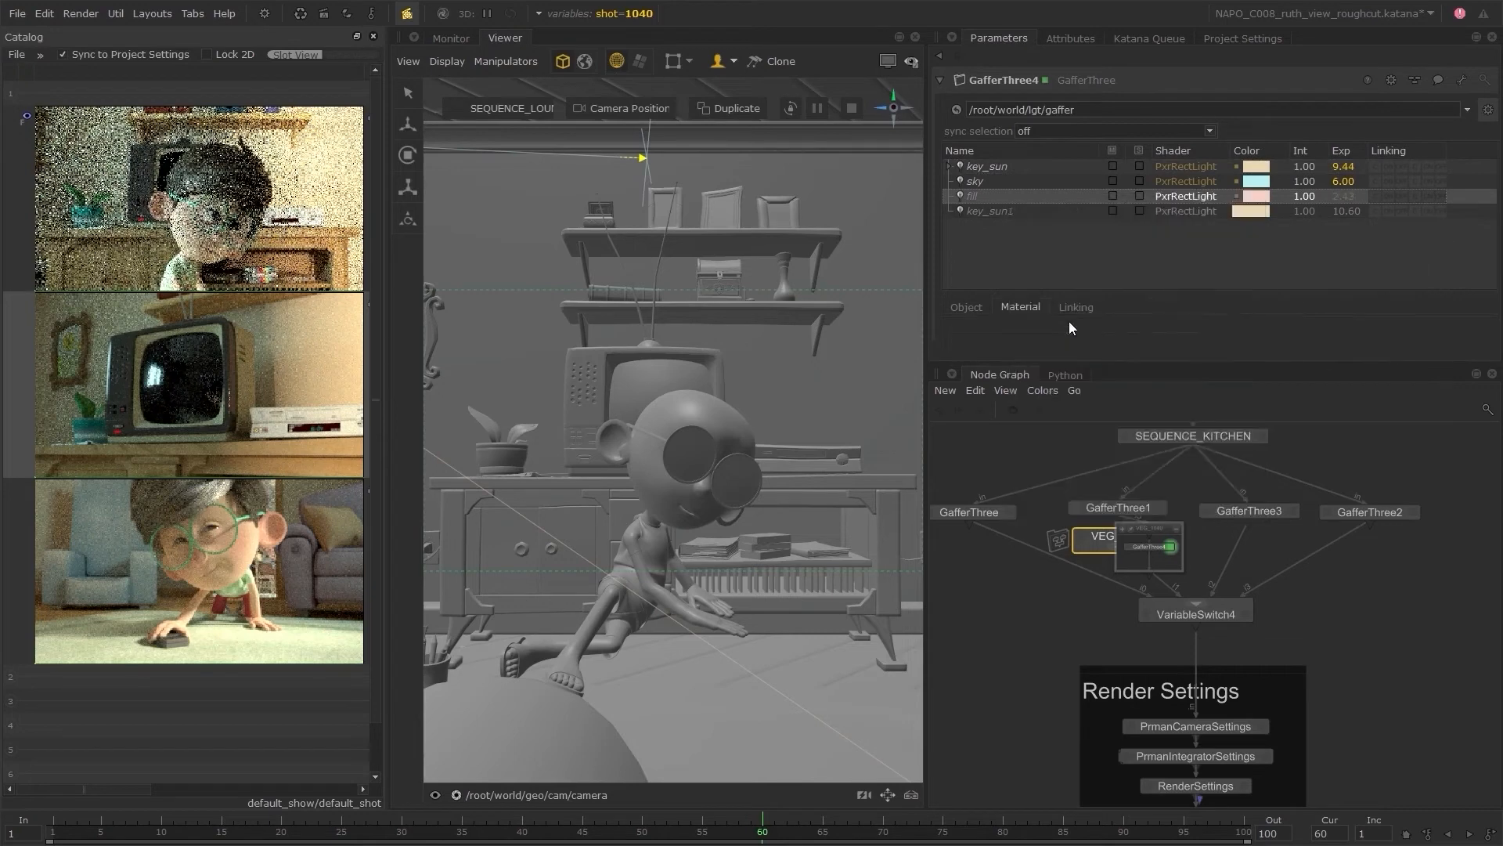
left_click_drag(1356, 339, 1355, 340)
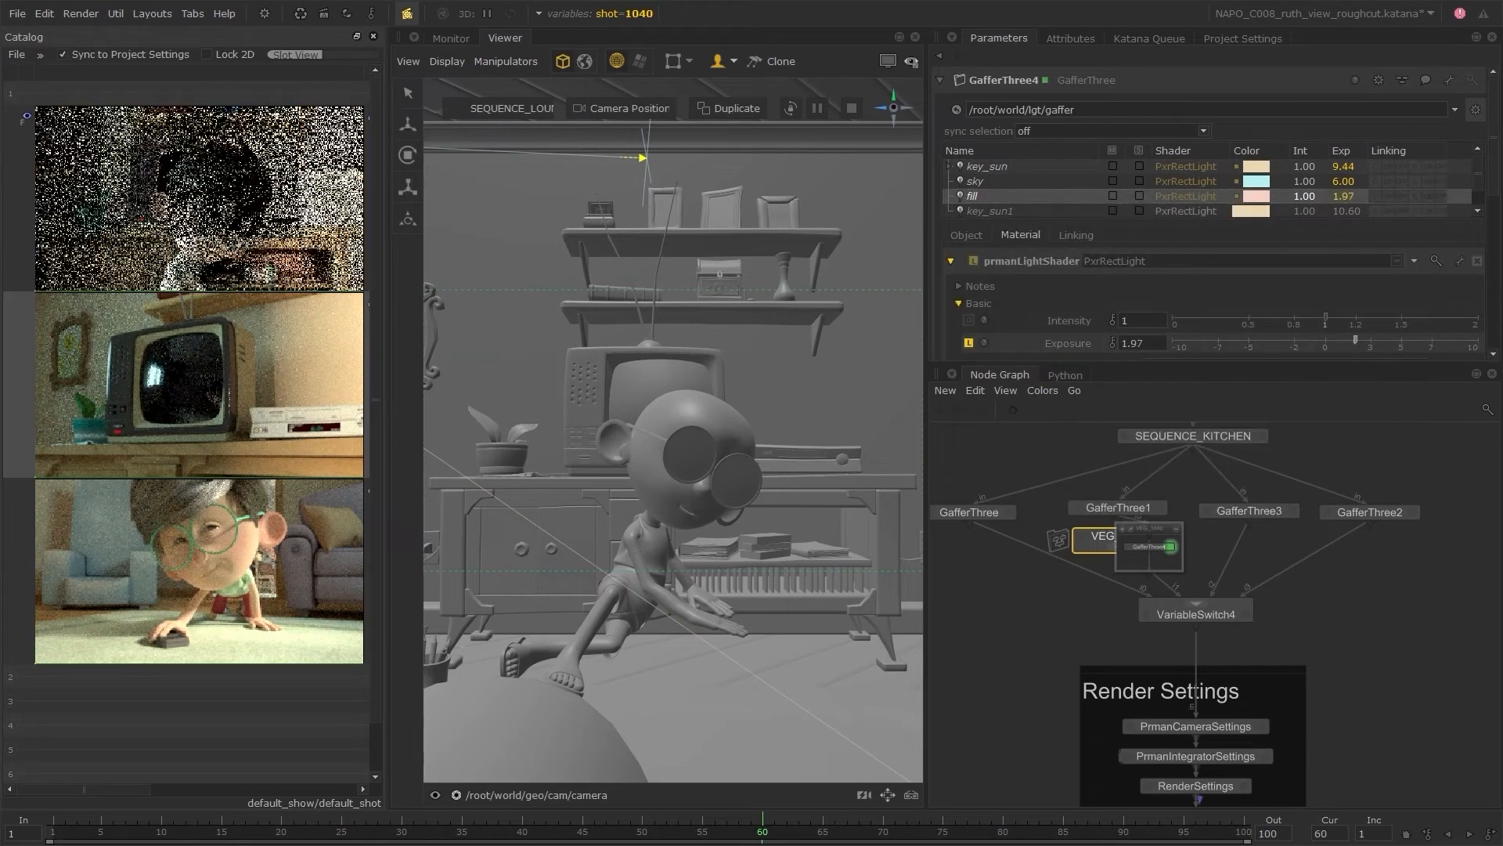
- Add shot 1014 to the VEG_1040 pattern so that it reads 1040 1014
left_click(1159, 537)
left_click(1081, 130)
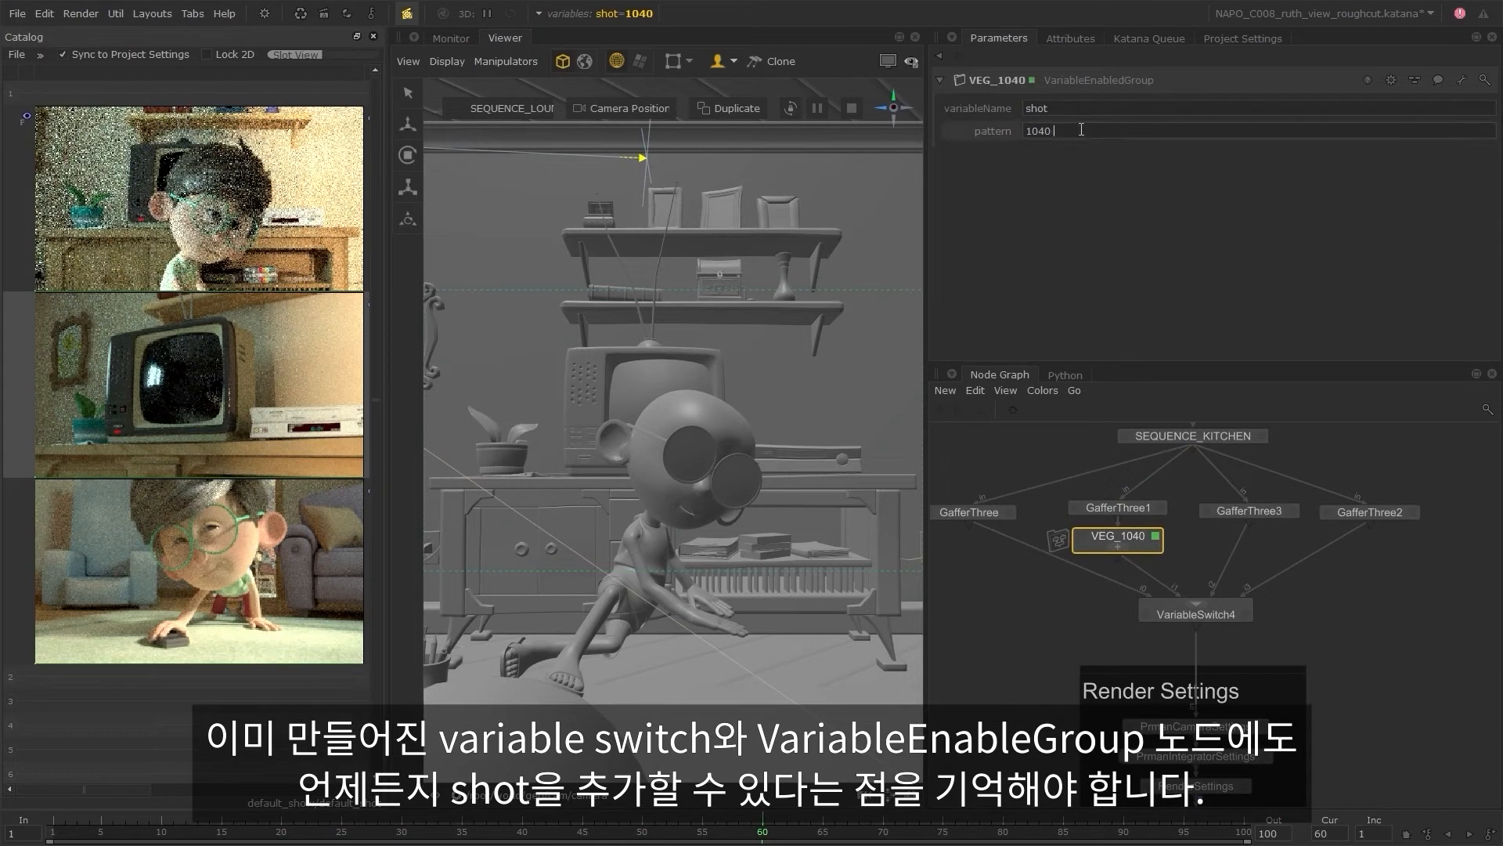
type("1014")
key("Return")
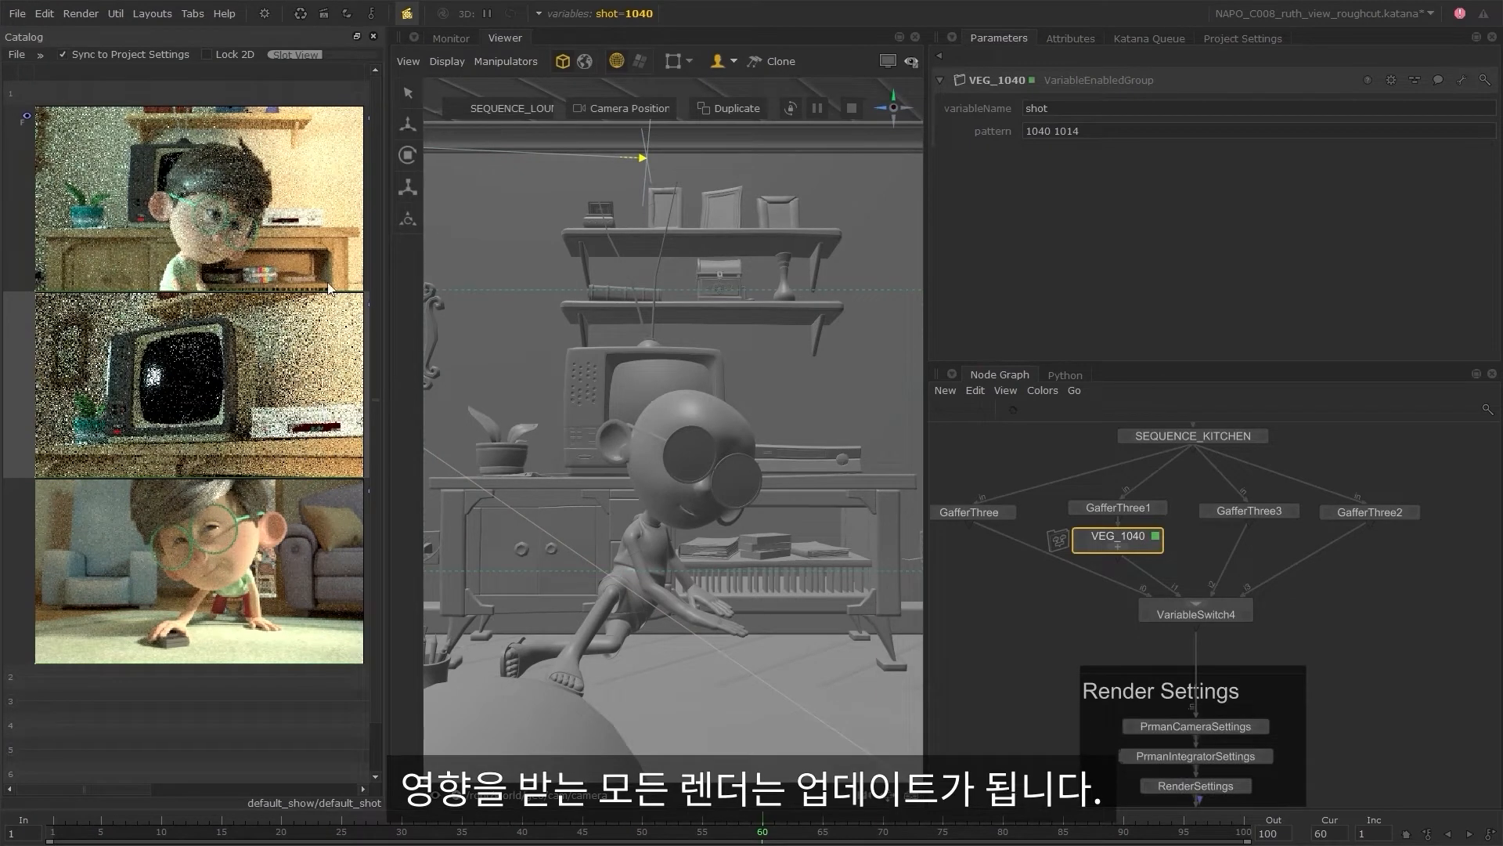
- Edit the GafferThree node on the first branch and set its key_sun exposure to 9.2
middle_click_drag(1010, 638, 1018, 641)
middle_click_drag(1014, 533, 1026, 533)
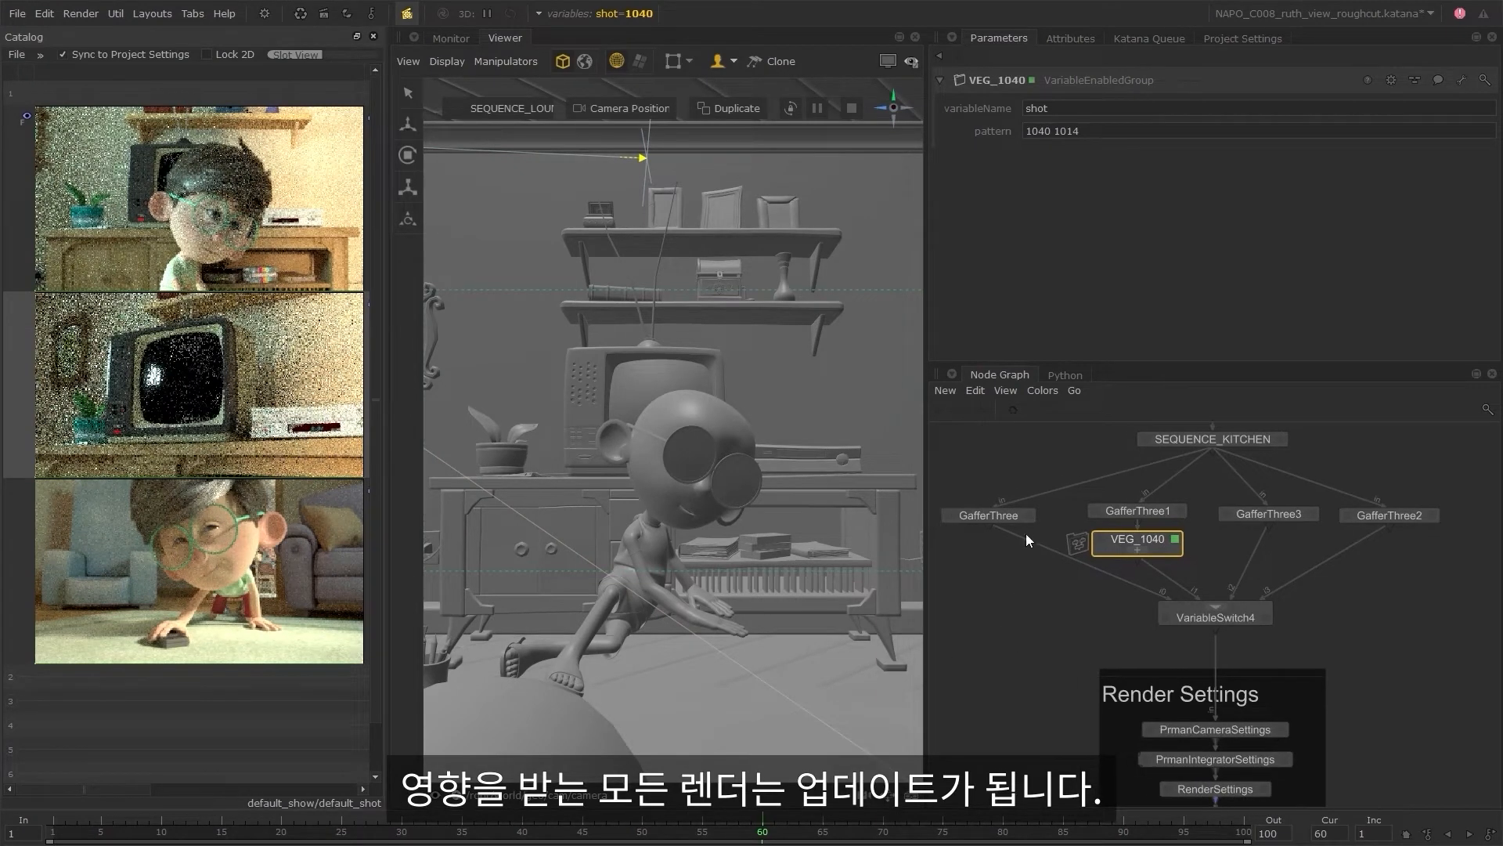
left_click(1029, 516)
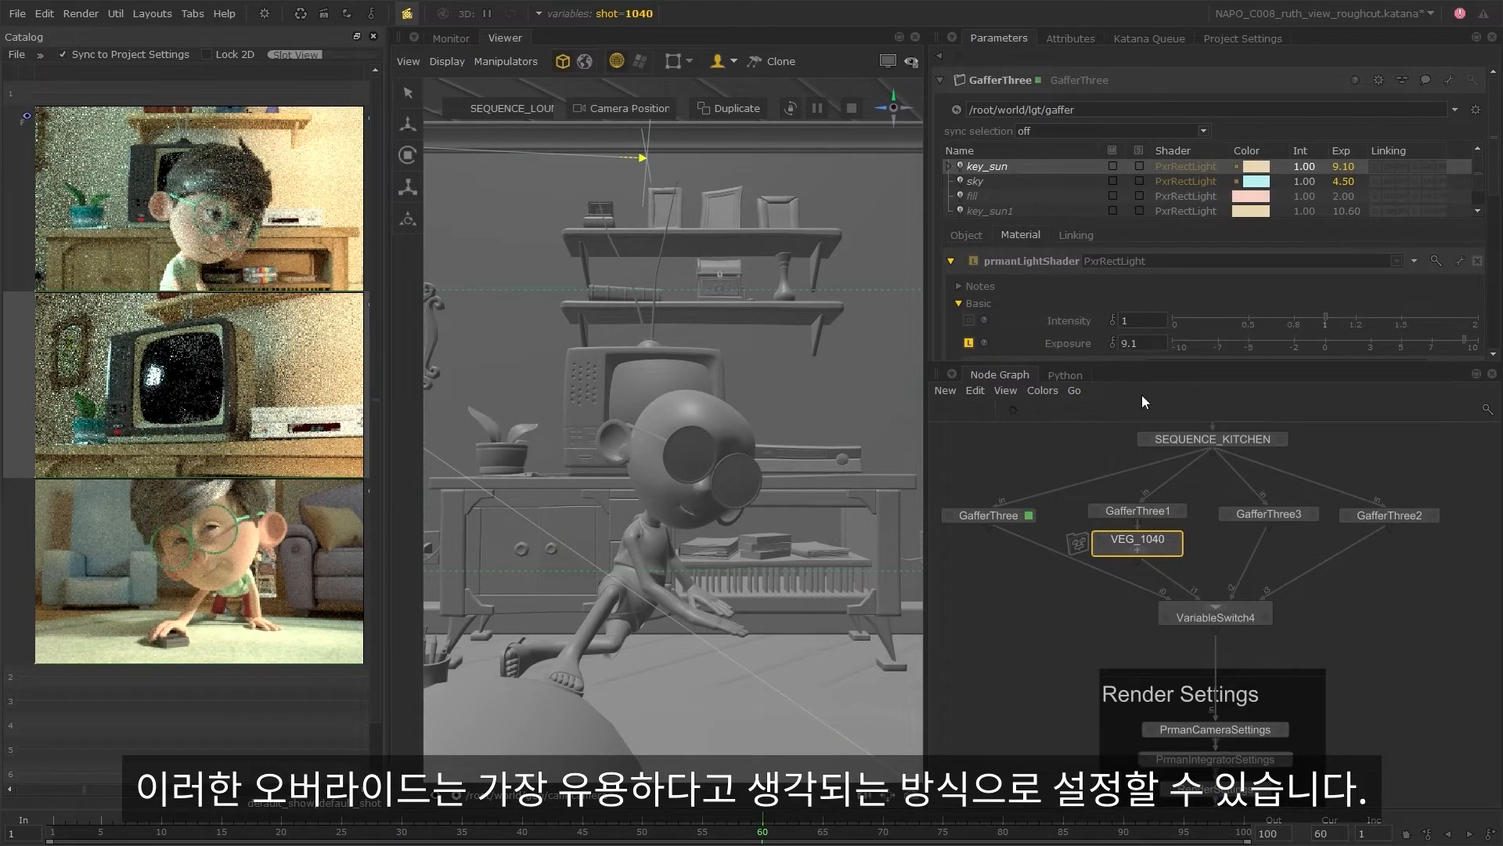
left_click_drag(1132, 343, 1145, 343)
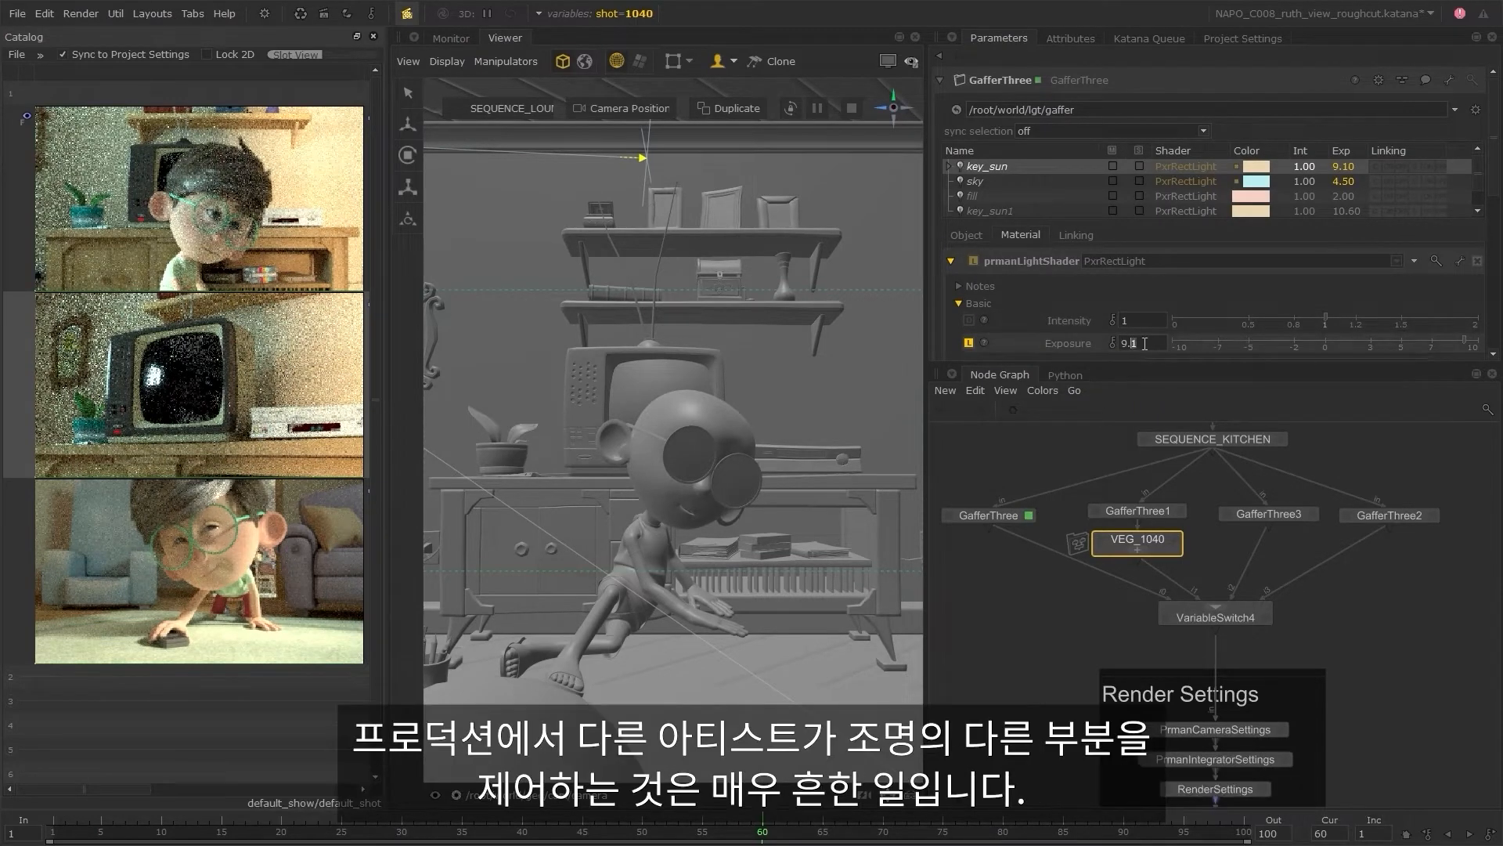
type("2")
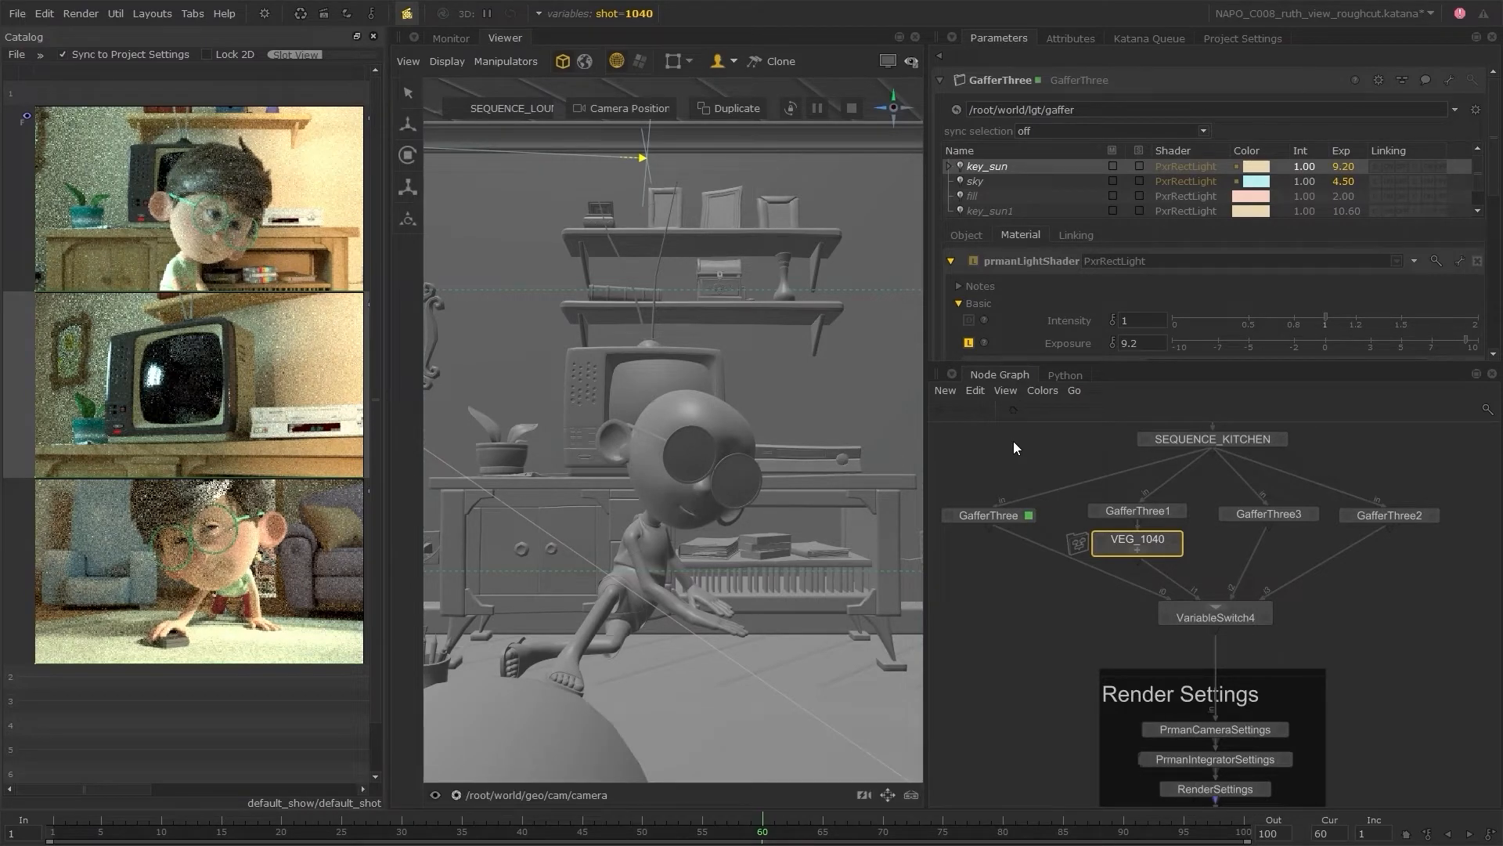
- Clear the node selection and cancel the running live renders
left_click(1014, 440)
left_click(81, 15)
left_click(125, 50)
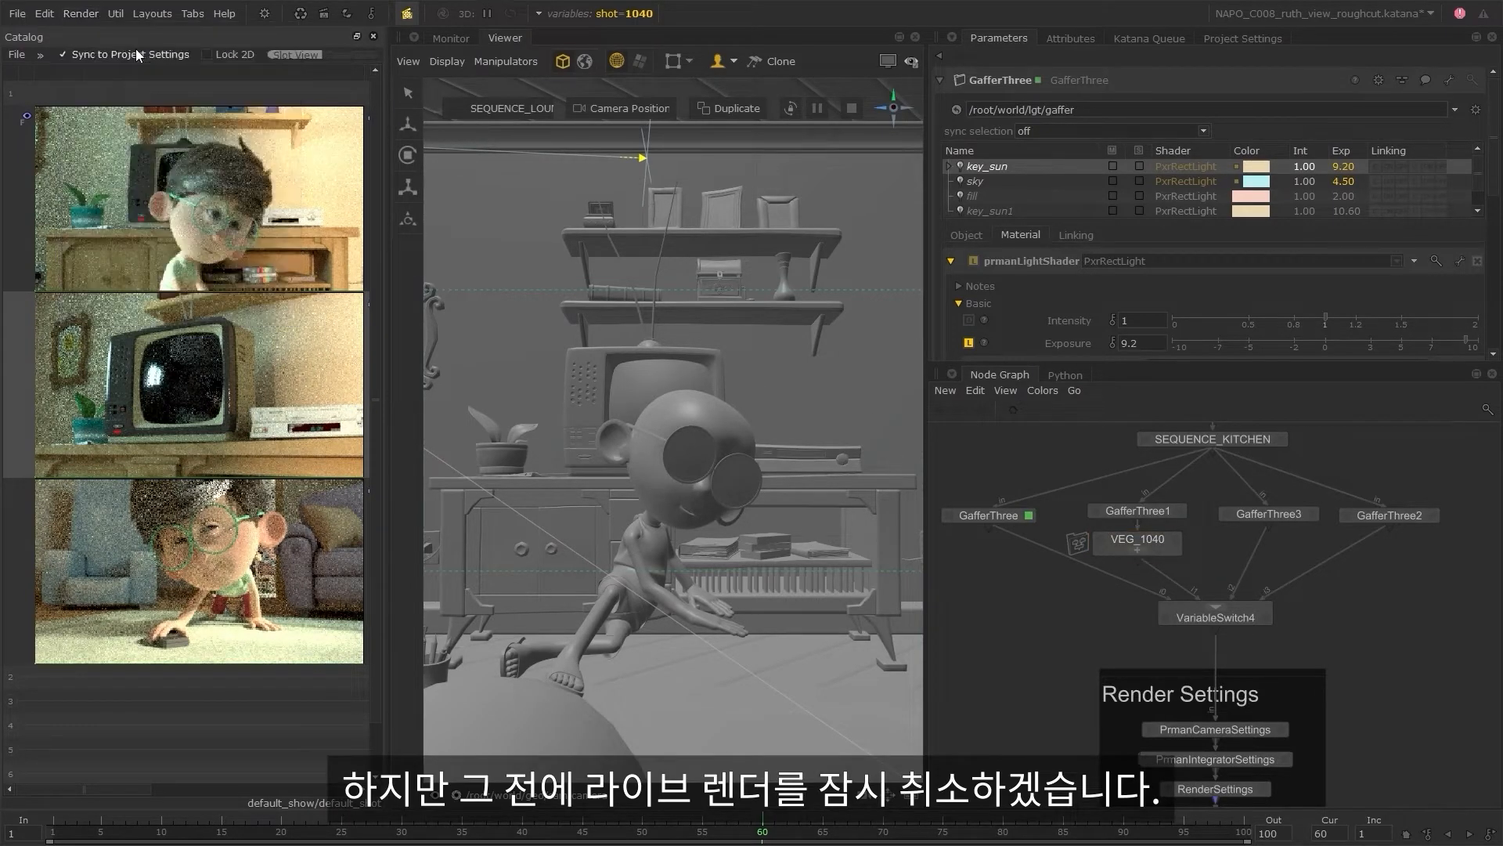
- Insert a UsdInVariantSelect node between UsdIn and Merge and open its parameters
middle_click_drag(1025, 454, 1058, 610)
middle_click_drag(1065, 506, 1101, 664)
key("Tab")
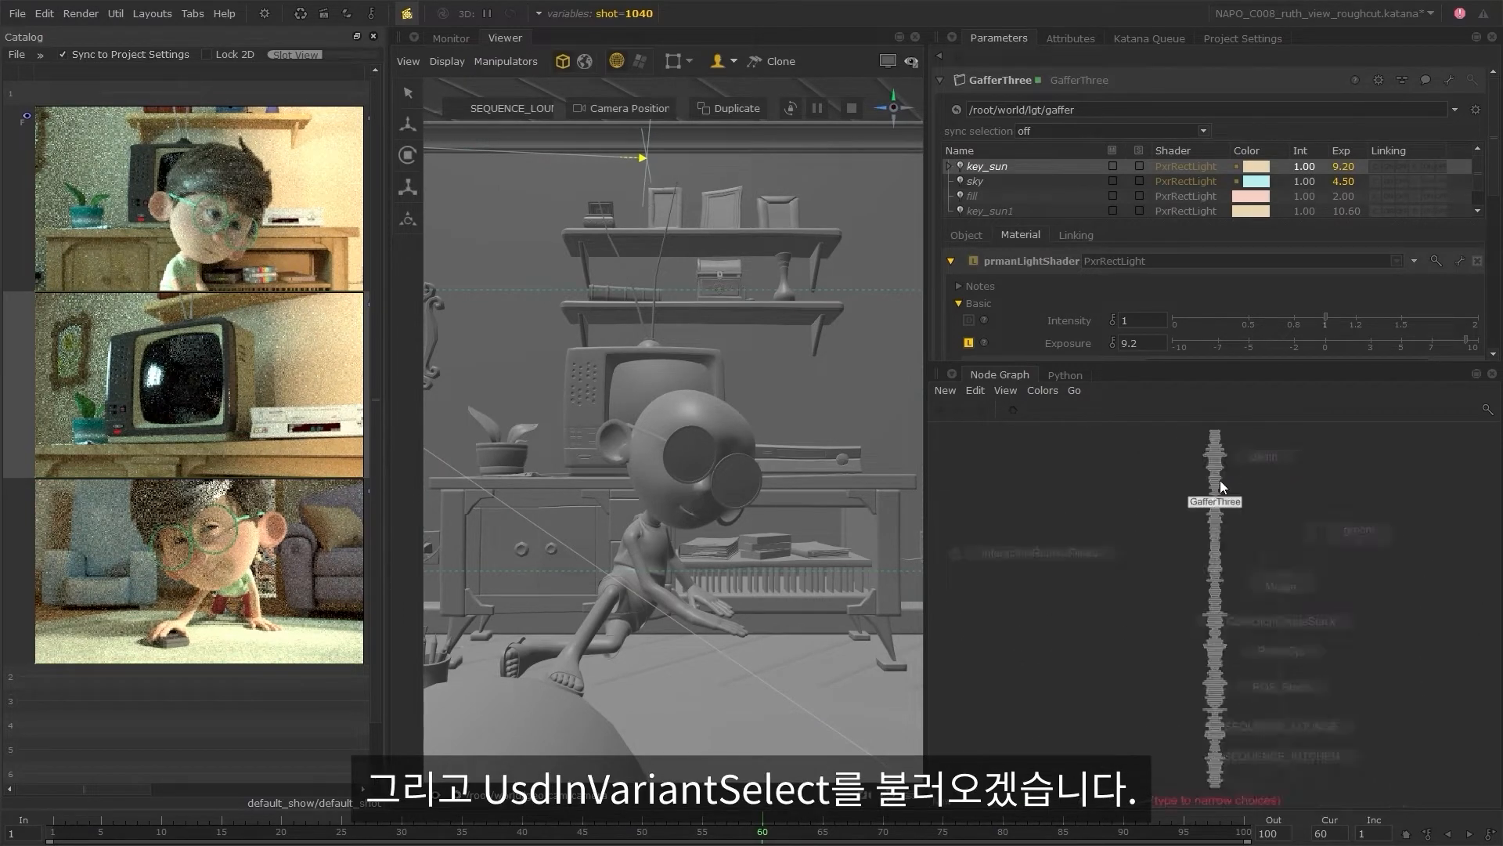
type("usdinv")
key("Return")
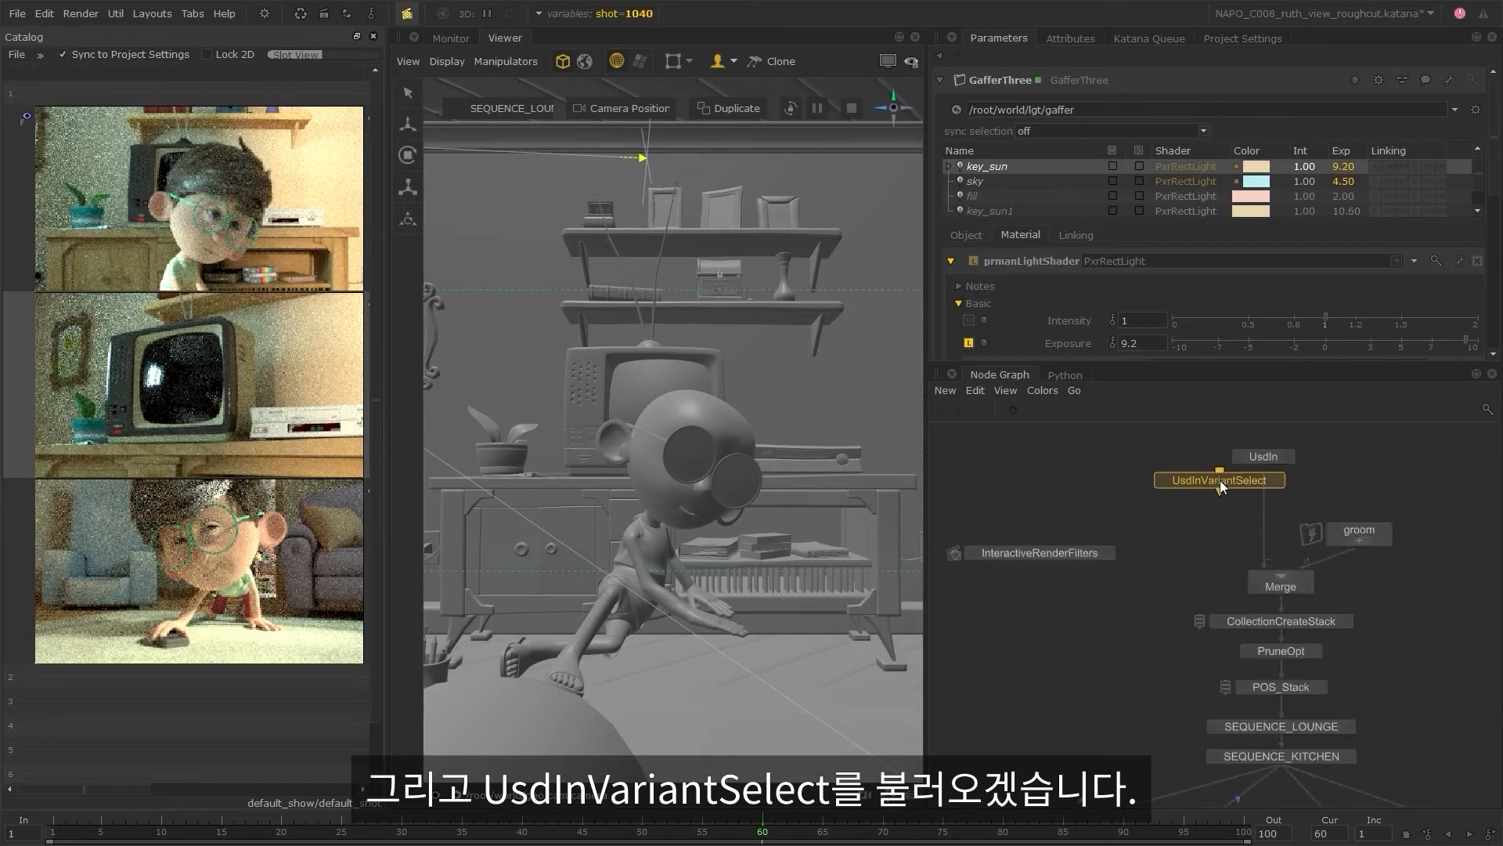
left_click(1262, 496)
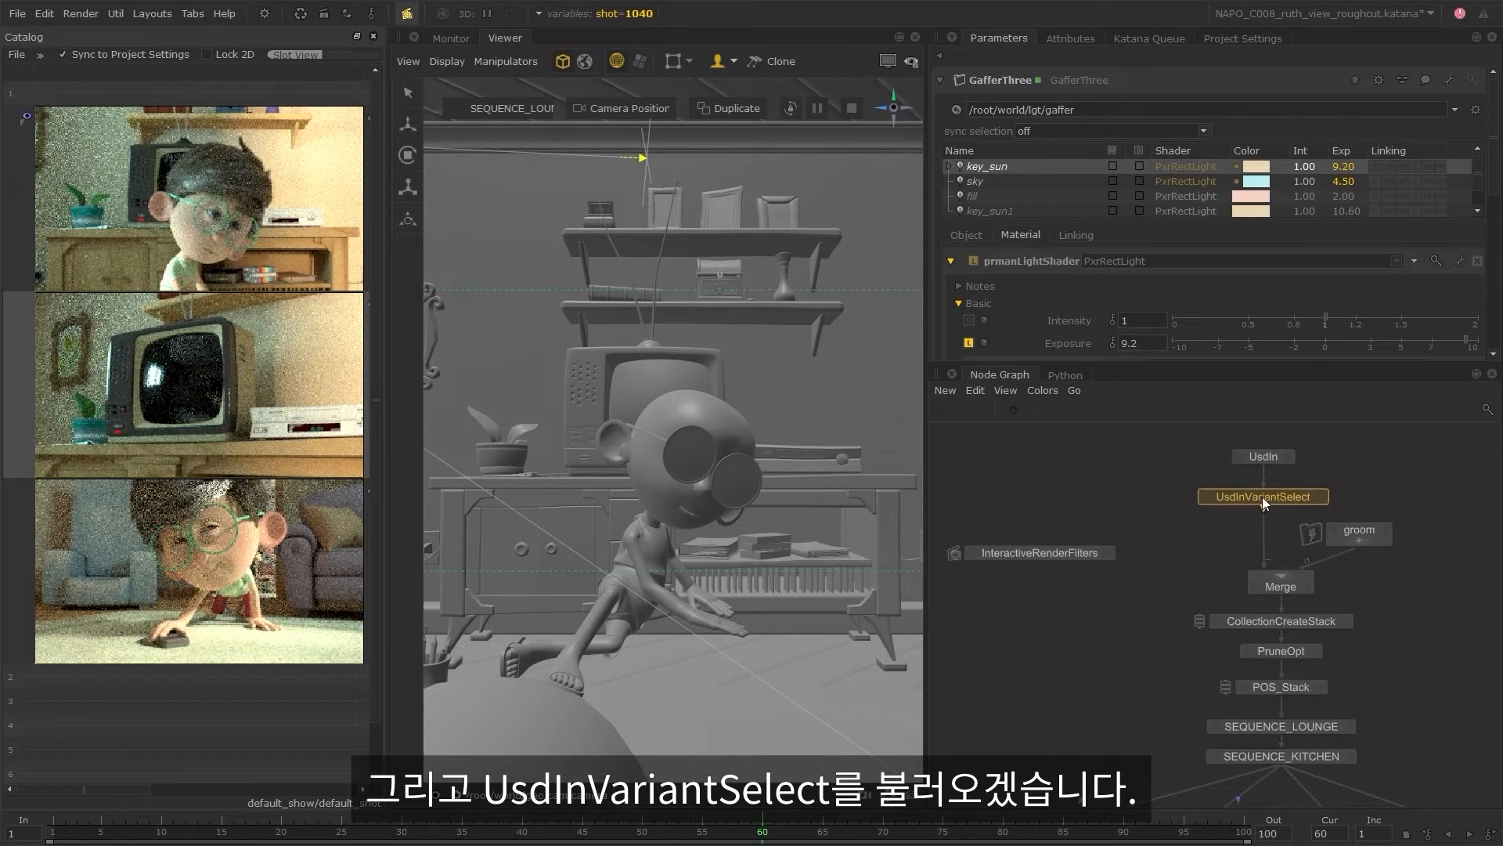
left_click(1321, 497)
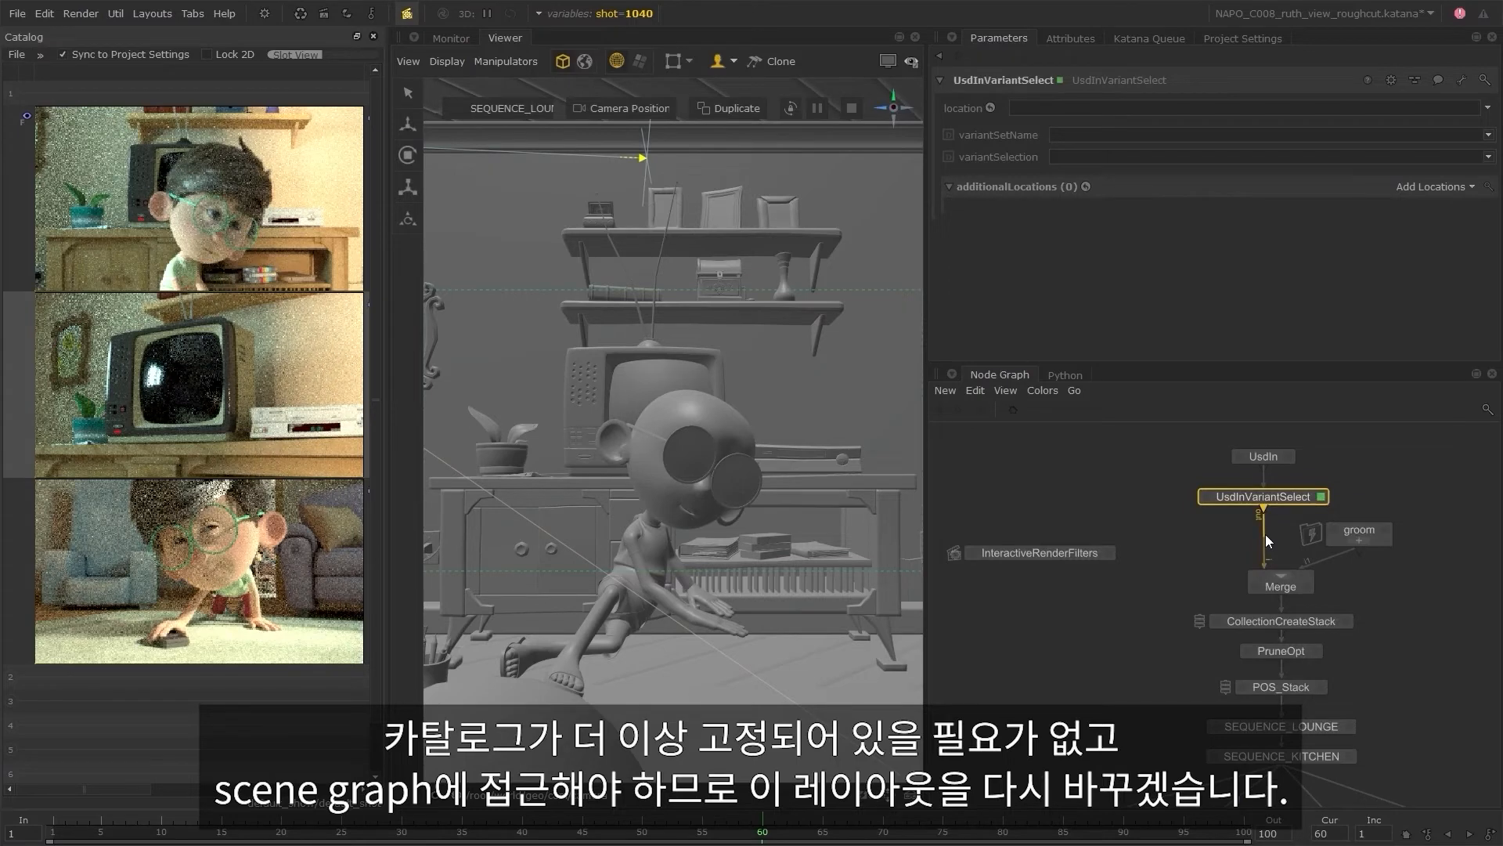
- Replace the pinned Catalog with a docked Scene Graph pane, and add the Catalog back as a second tab beside it
left_click(412, 37)
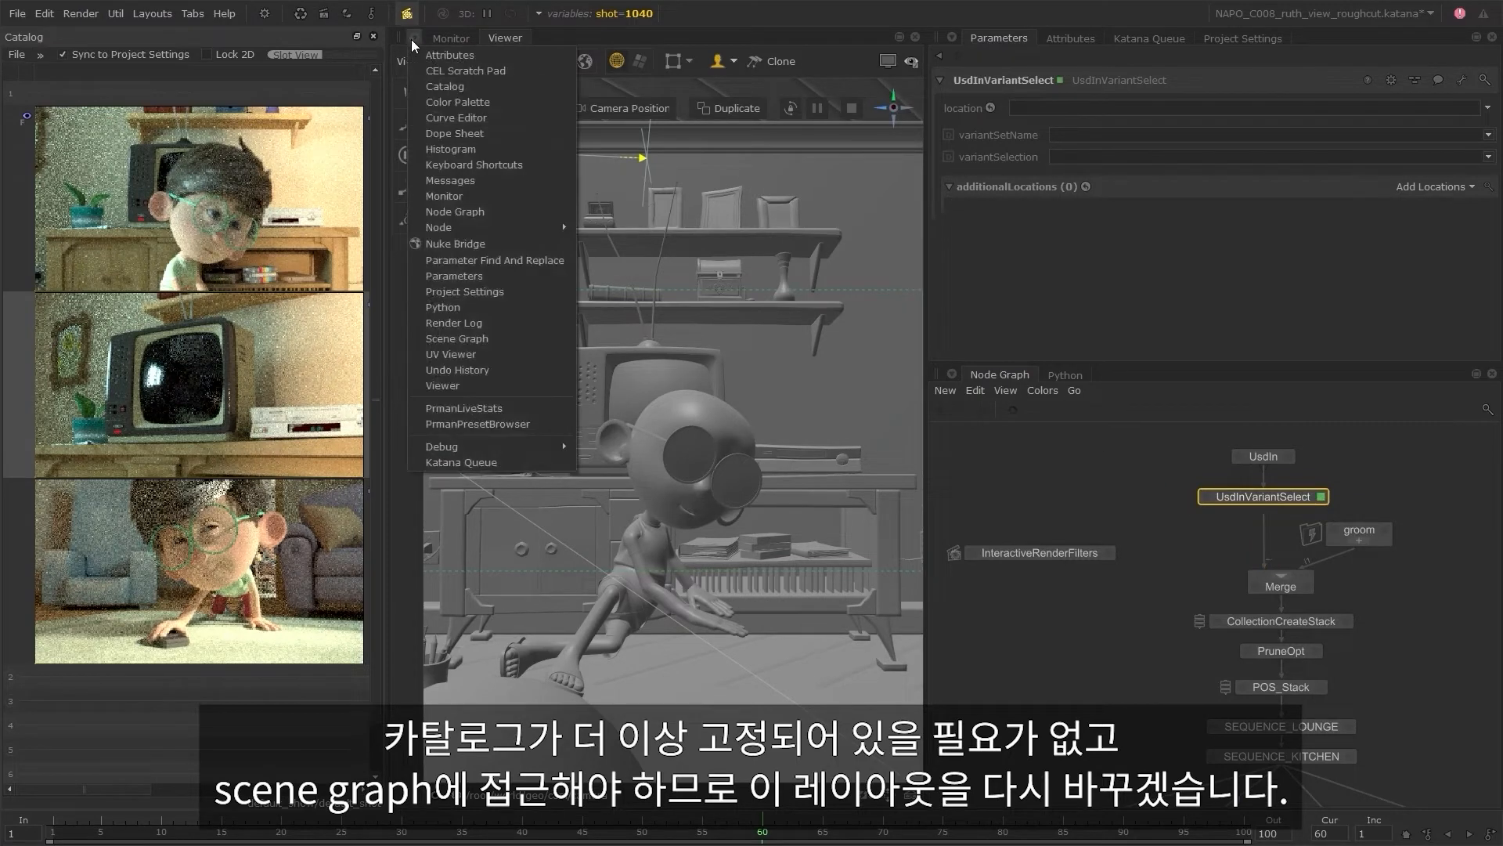
left_click(474, 339)
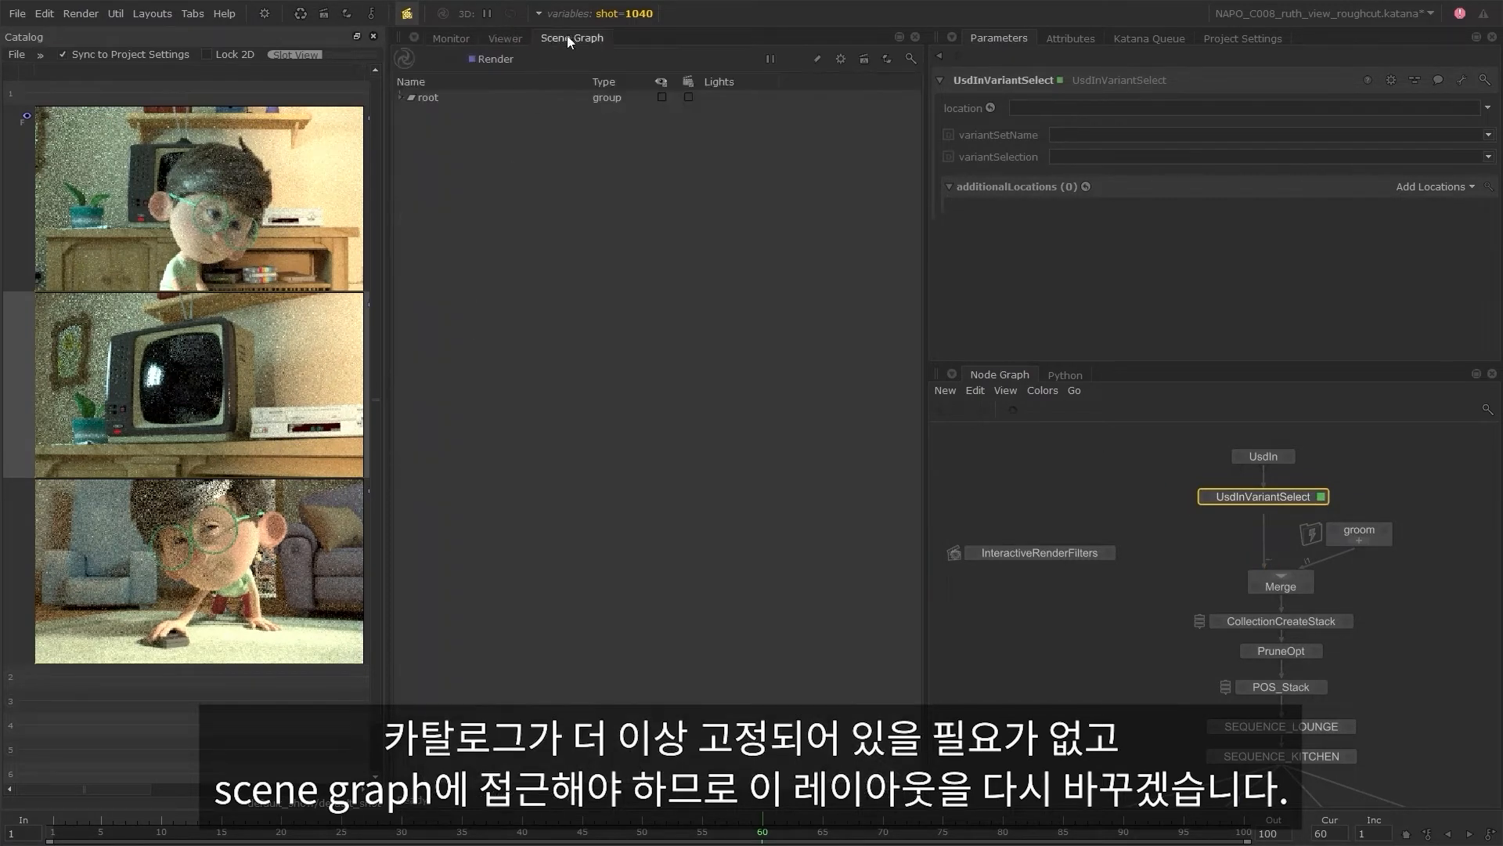
left_click_drag(567, 36, 416, 150)
left_click(373, 36)
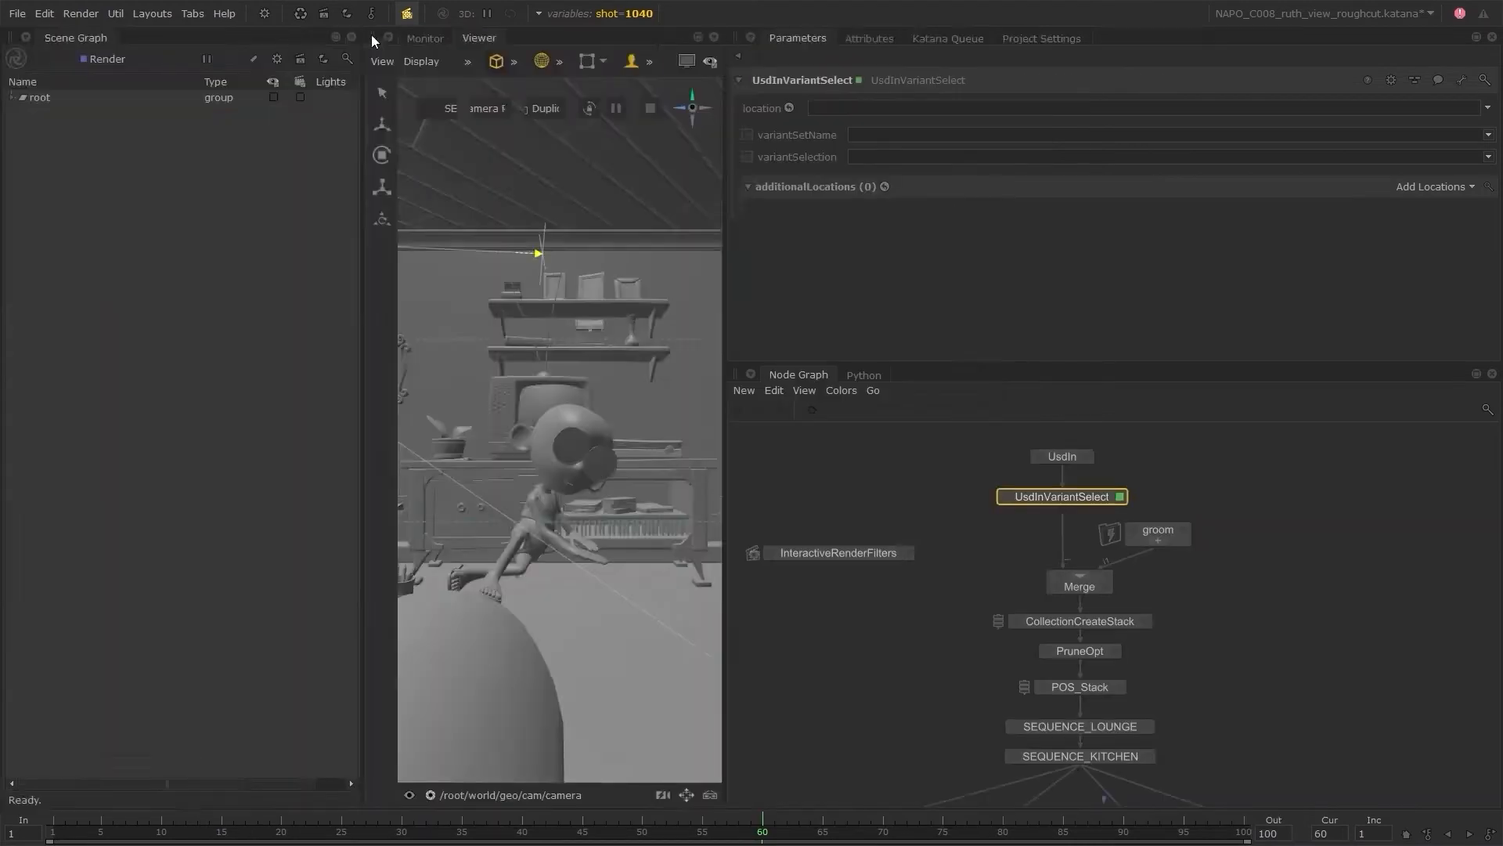
left_click(25, 38)
left_click(83, 87)
left_click(76, 38)
- Fully expand the scene graph, assign char_joao as the UsdInVariantSelect location, and widen the Viewer pane
double_click(82, 98)
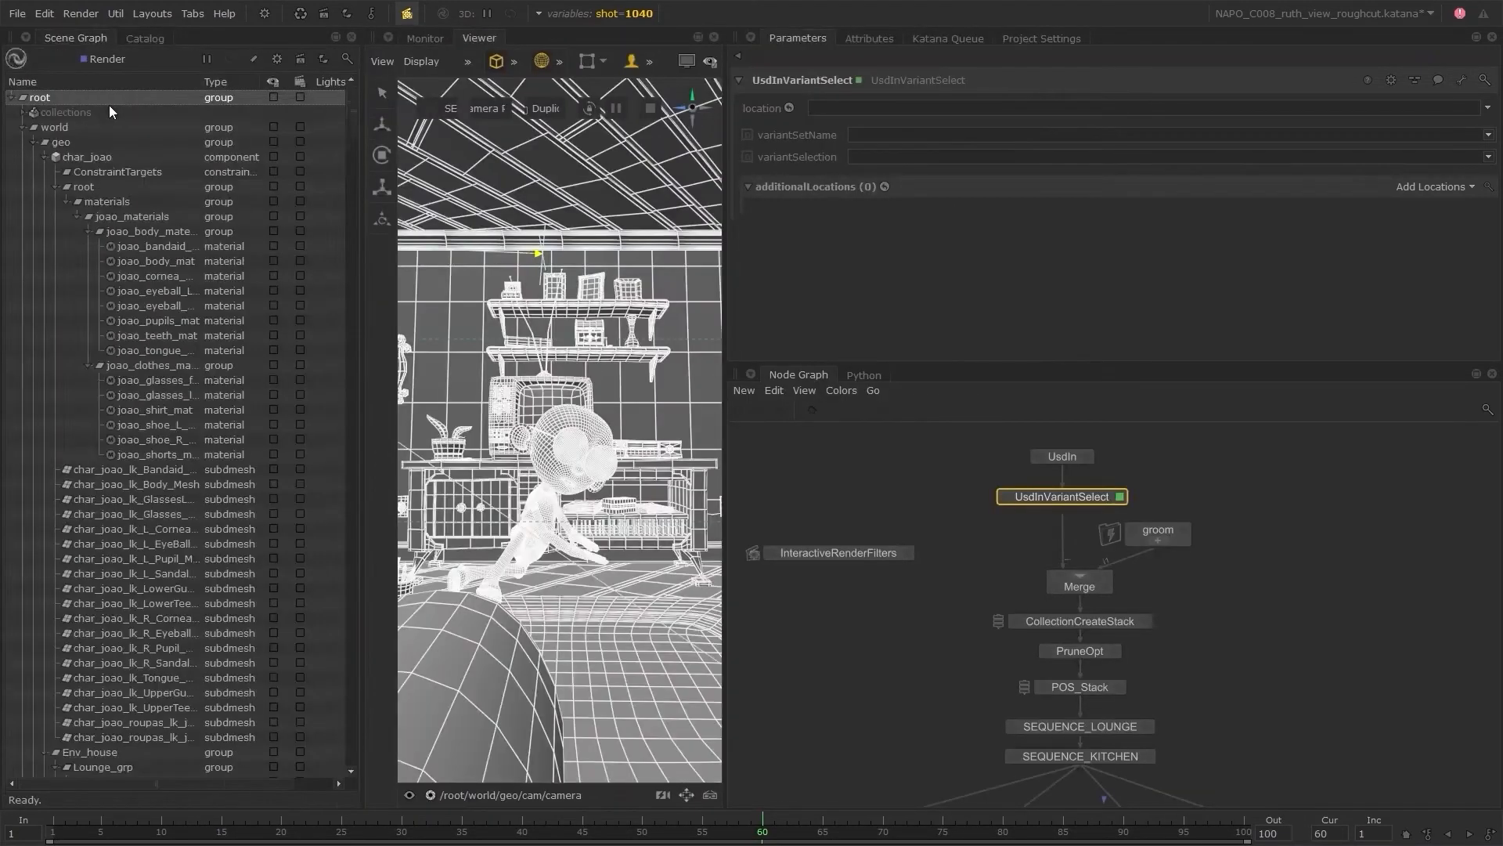
left_click(604, 431)
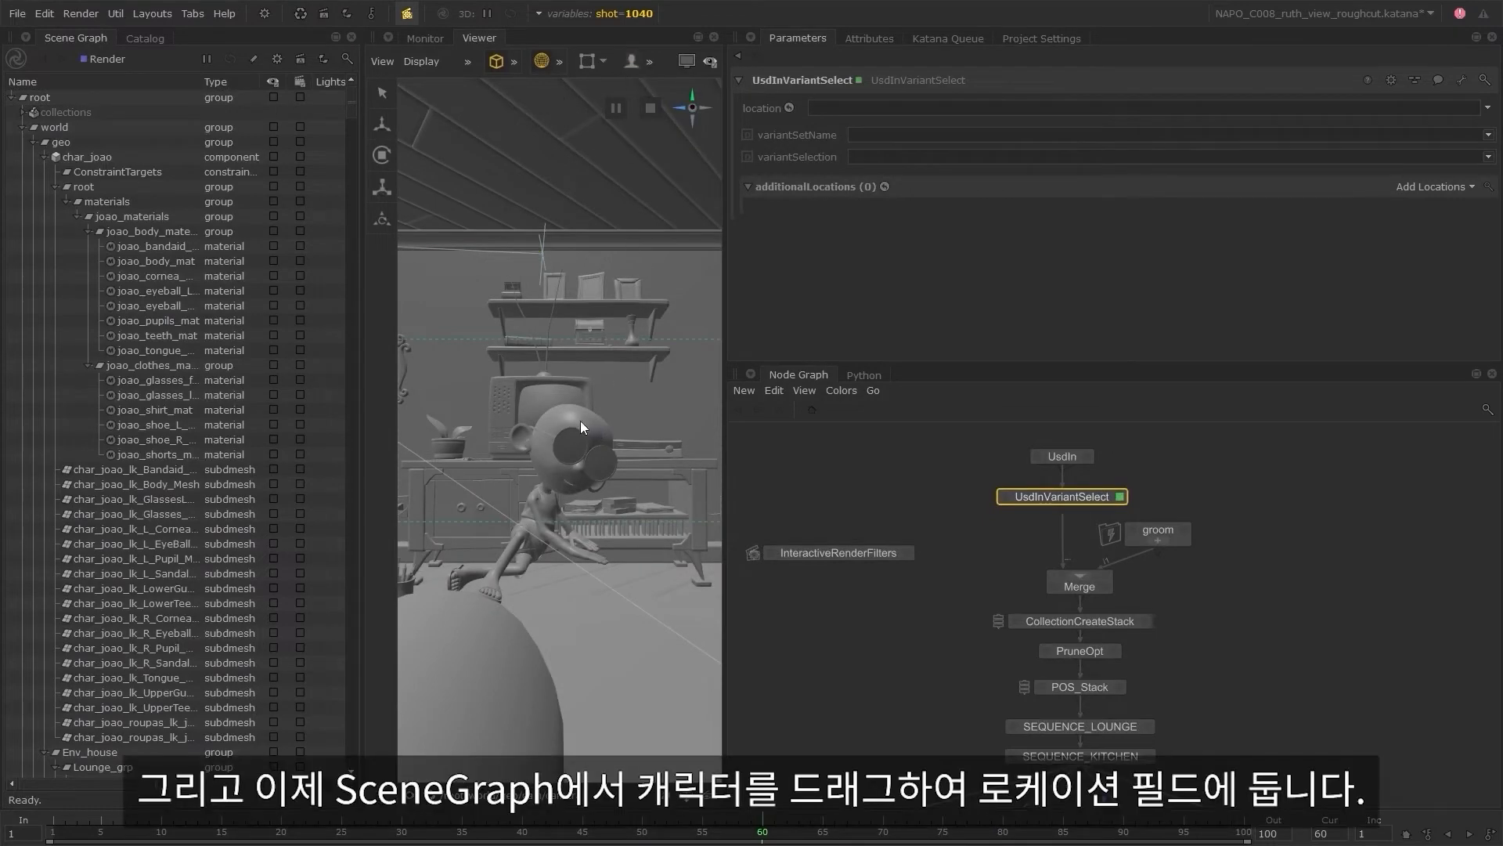
left_click_drag(97, 157, 916, 108)
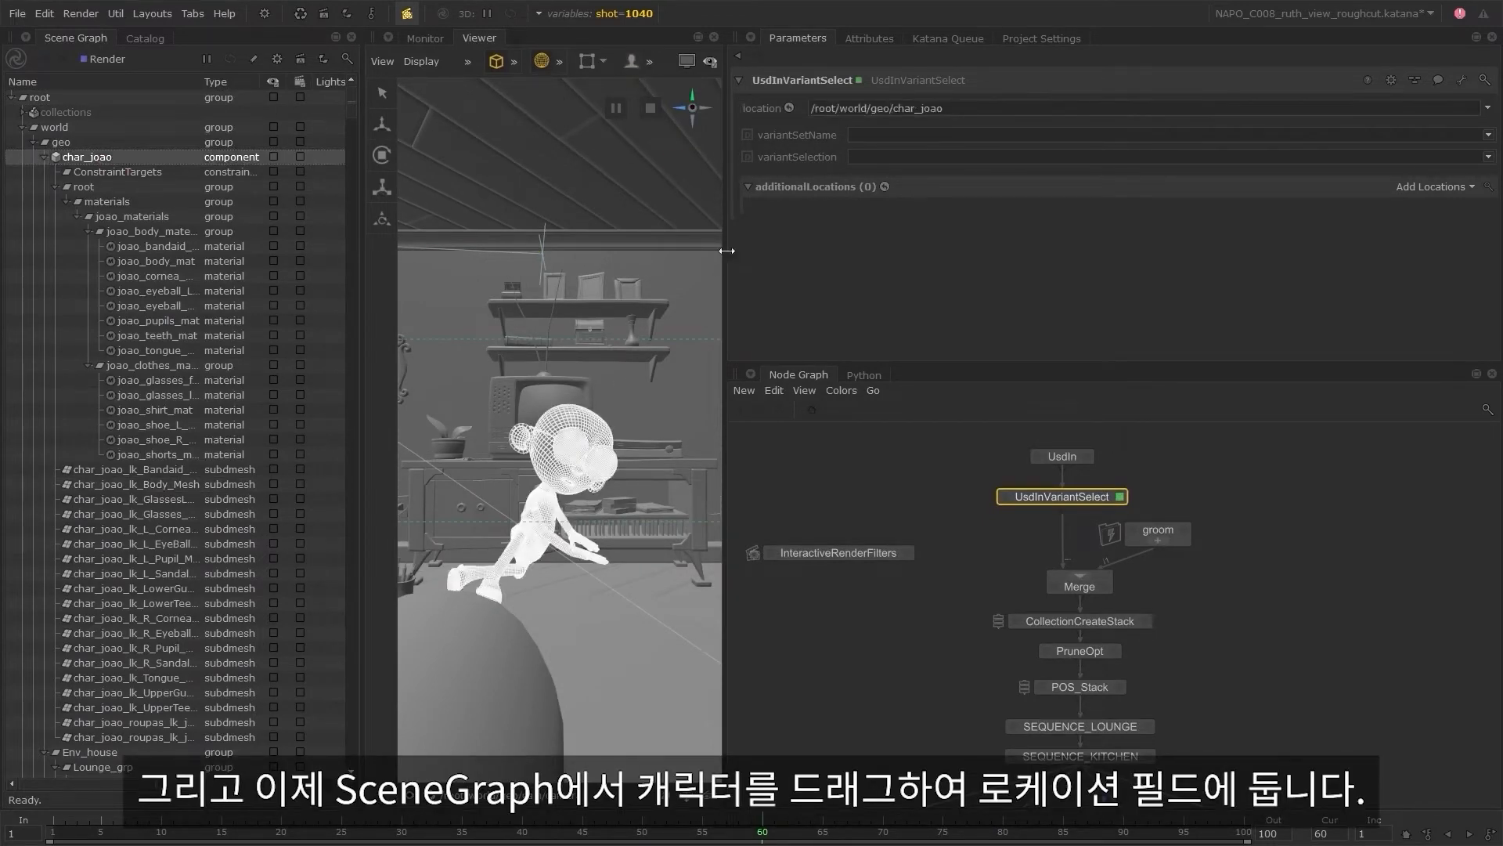
left_click_drag(728, 250, 797, 250)
left_click_drag(362, 337, 302, 360)
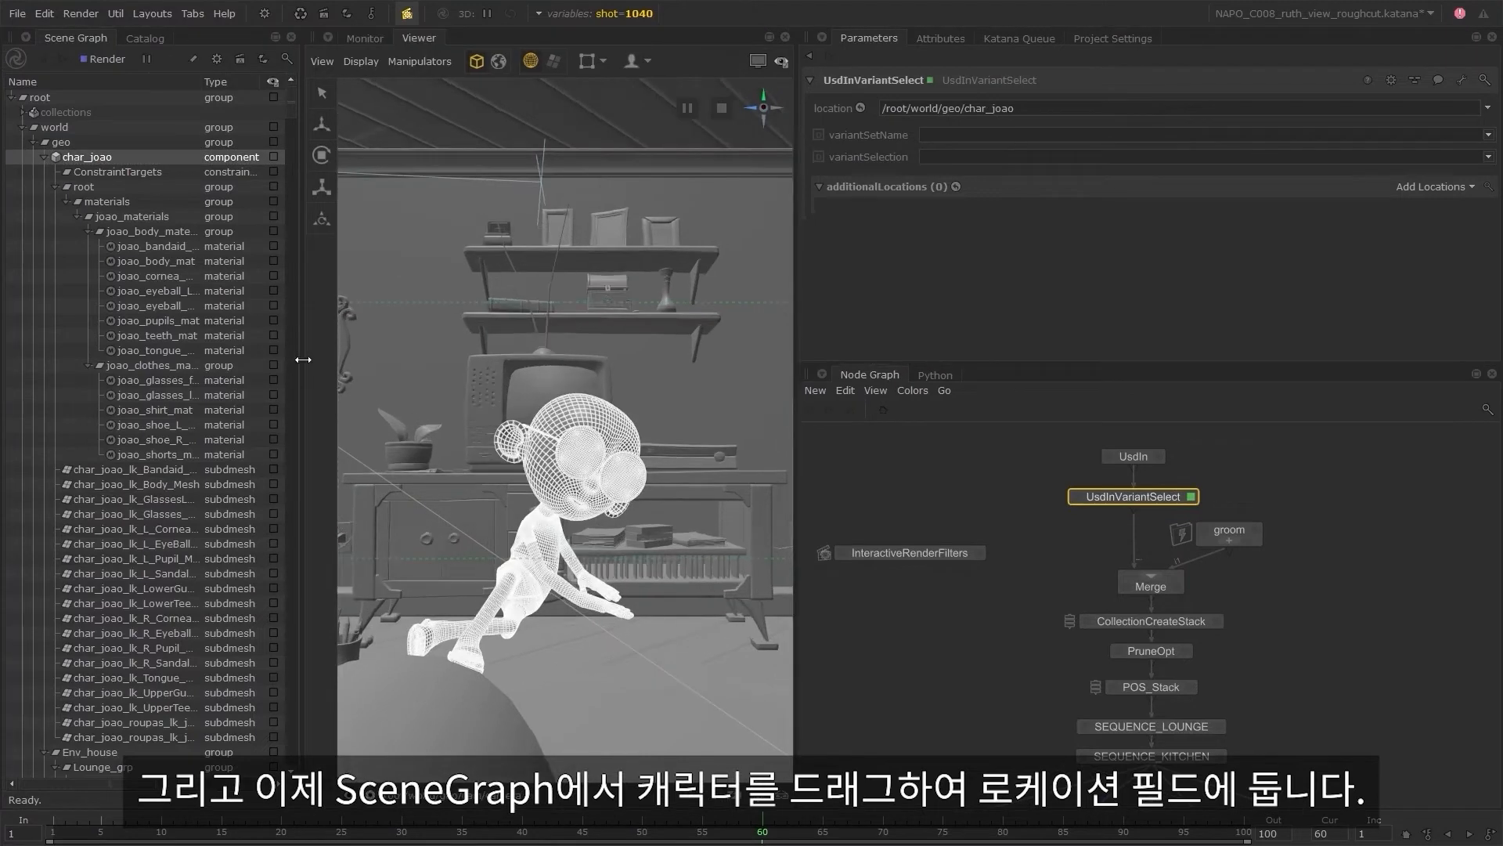
- Set the variantSetName of UsdInVariantSelect to shirt_type and widen the Viewer pane
left_click(1488, 136)
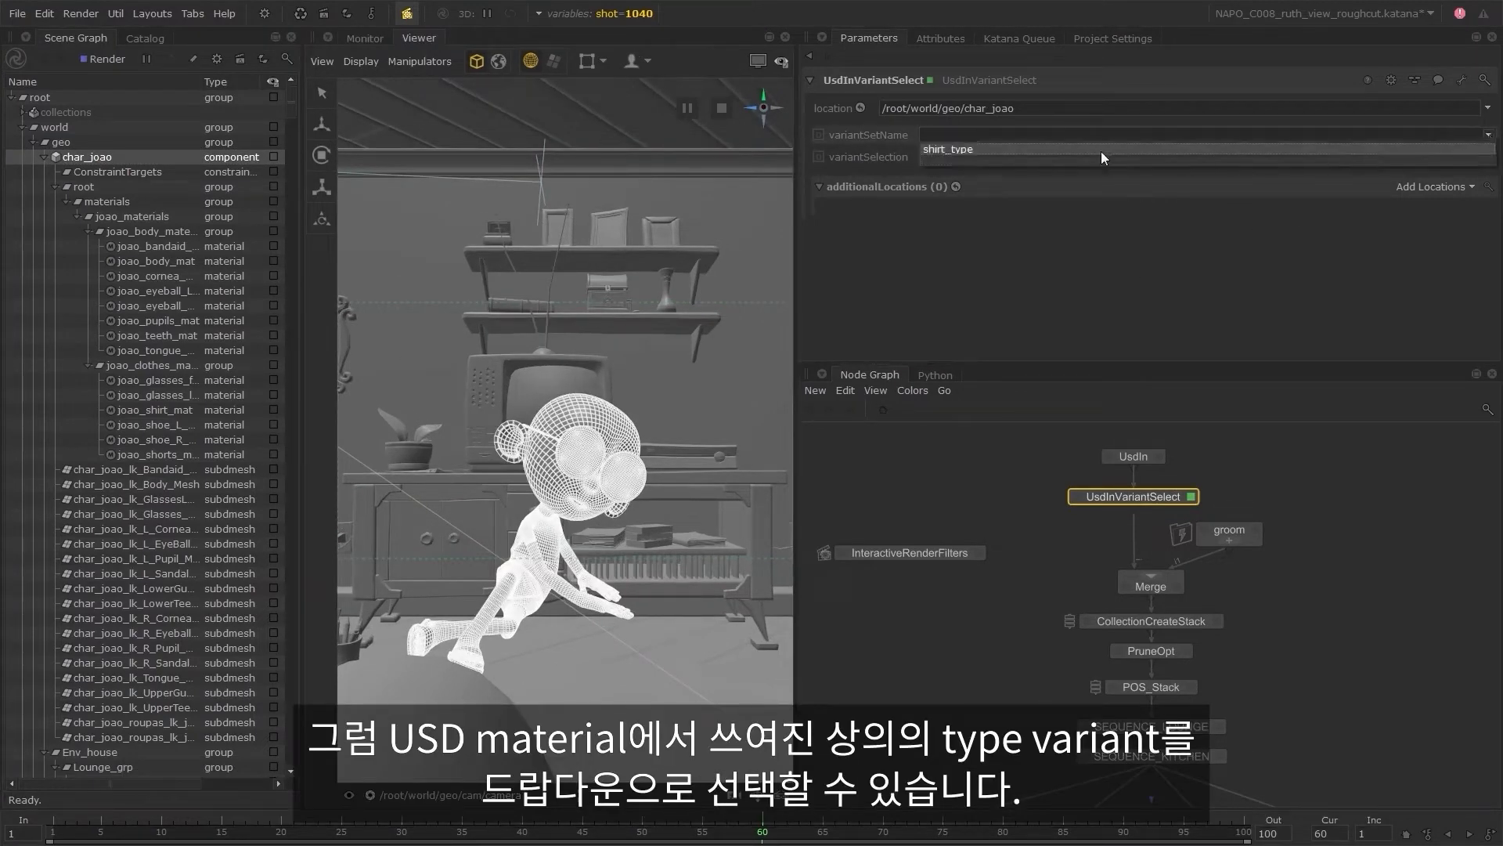
left_click(977, 149)
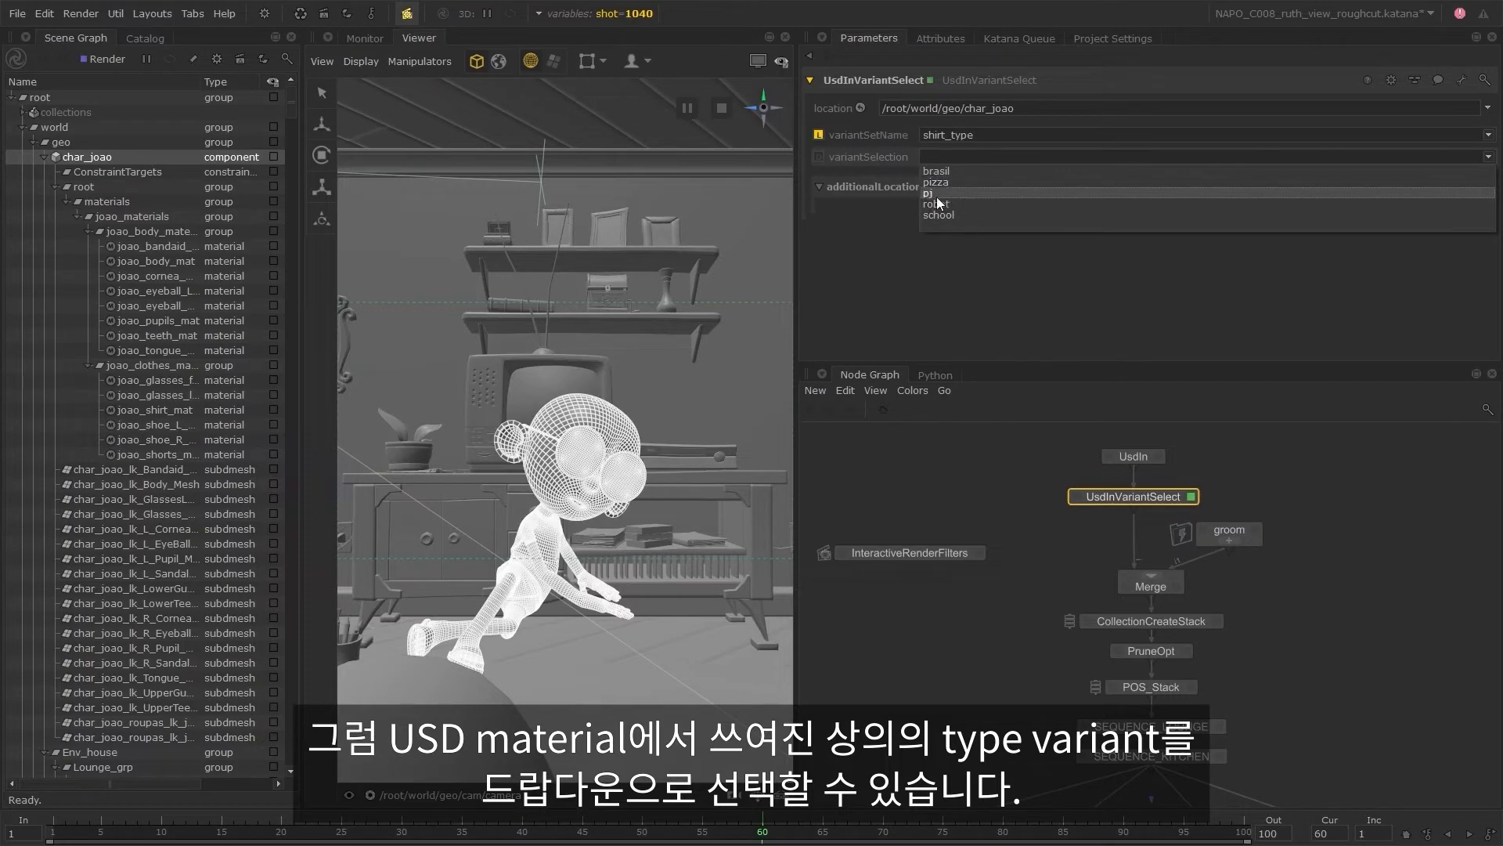
left_click(797, 221)
left_click_drag(796, 234, 1055, 239)
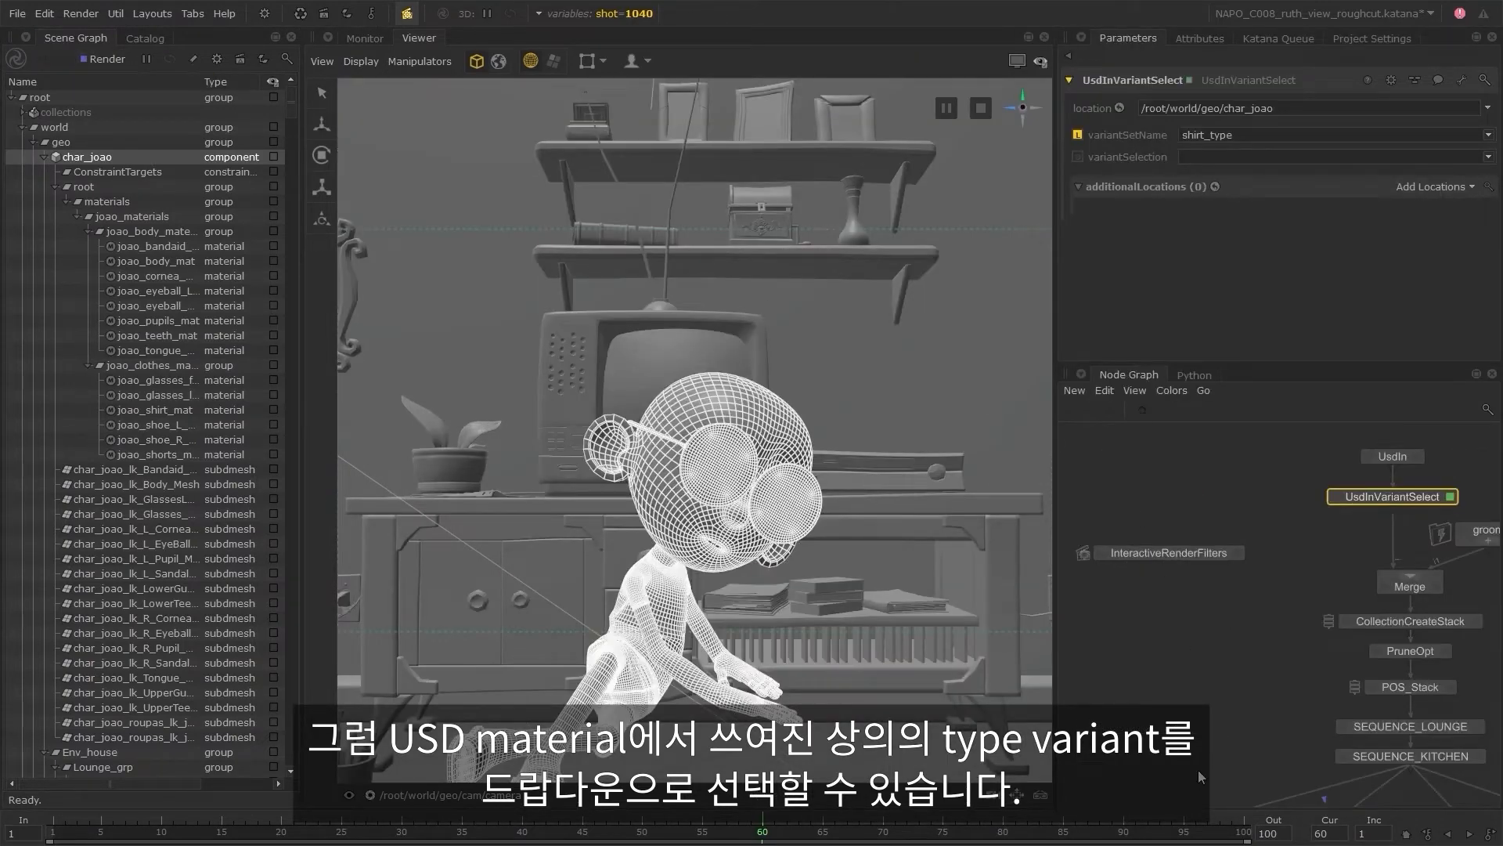
- Start a Katana Queue live render from the Render node and overlay it in the Viewer with the character deselected
middle_click_drag(1183, 714, 1164, 585)
scroll(1162, 595, "down", 4)
scroll(1277, 796, "up", 3)
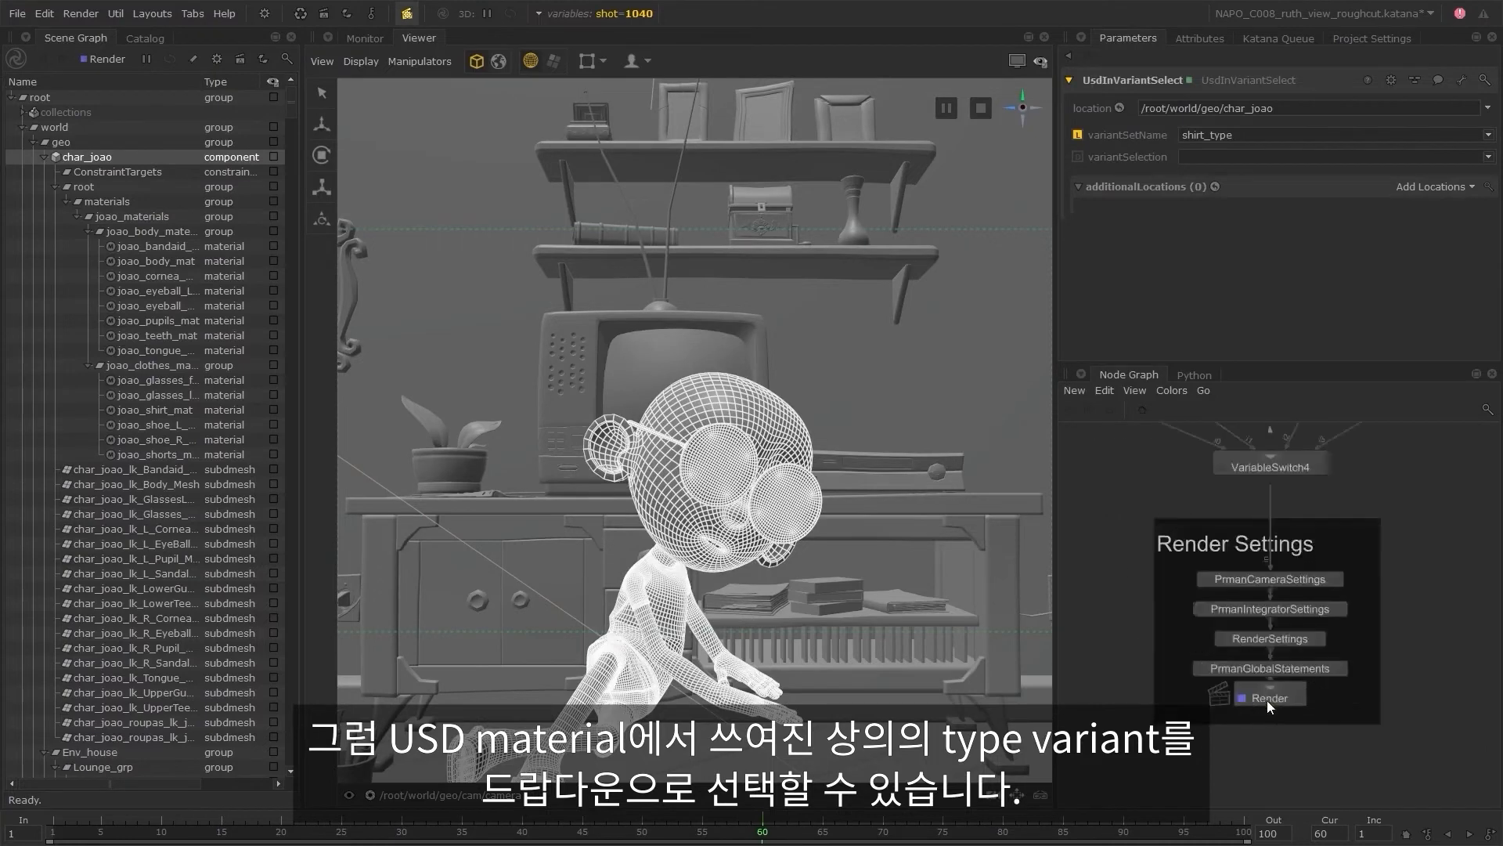
right_click(1268, 697)
mouse_move(1323, 537)
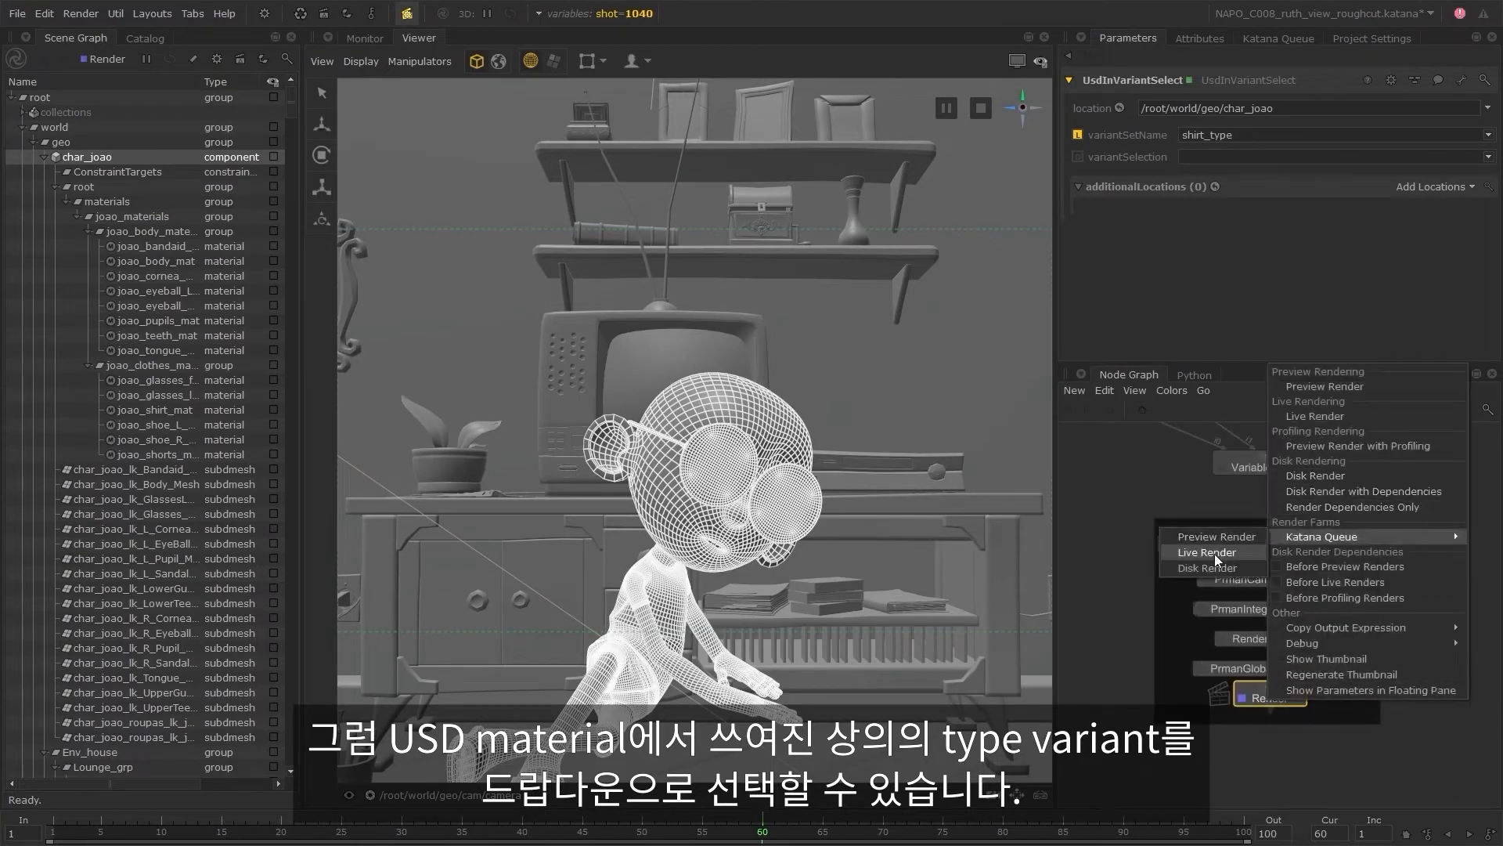
left_click(1217, 559)
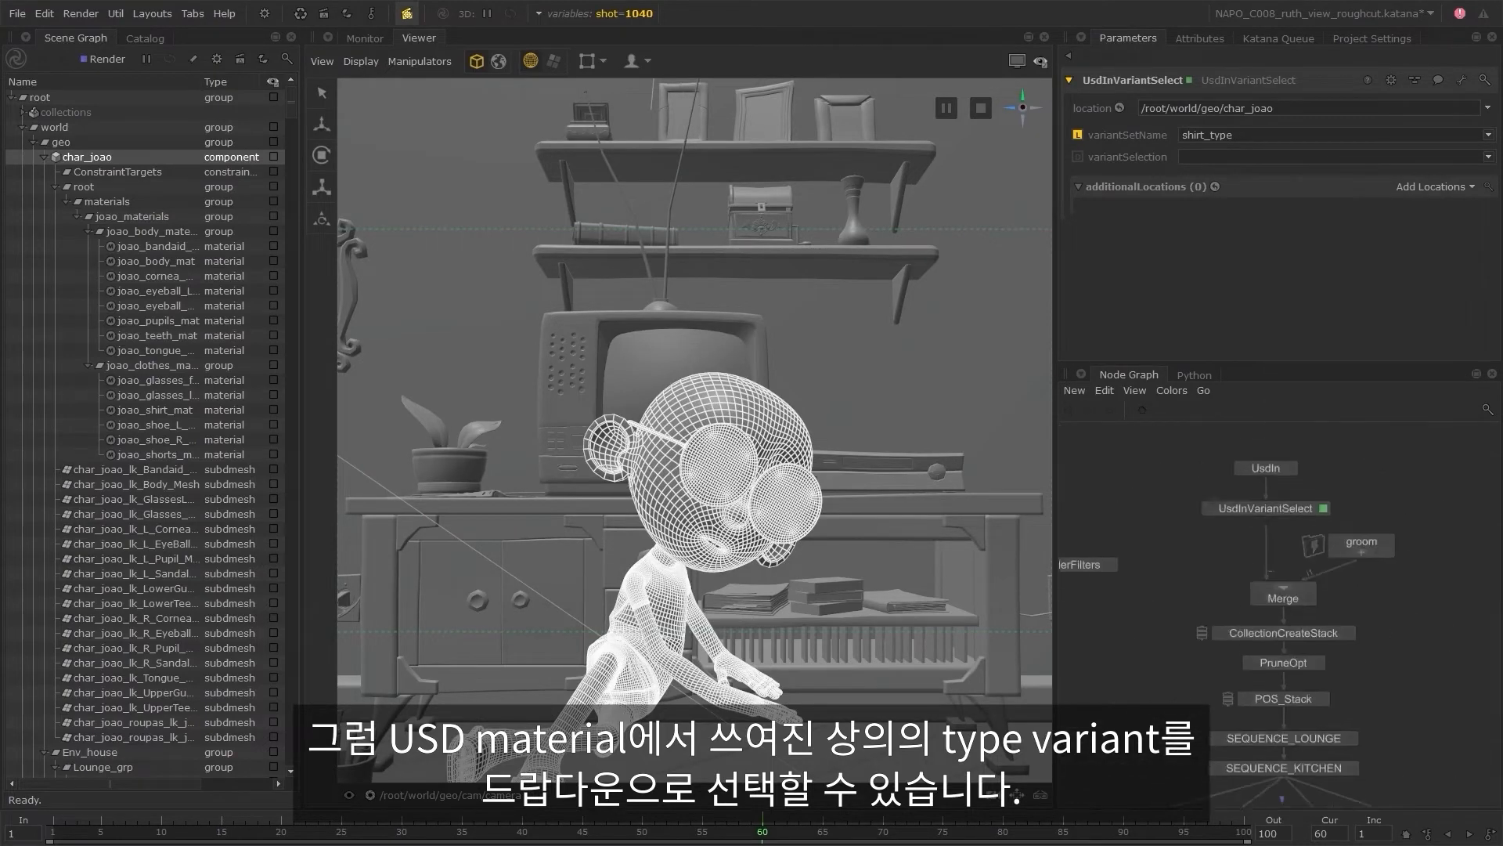
left_click(1021, 63)
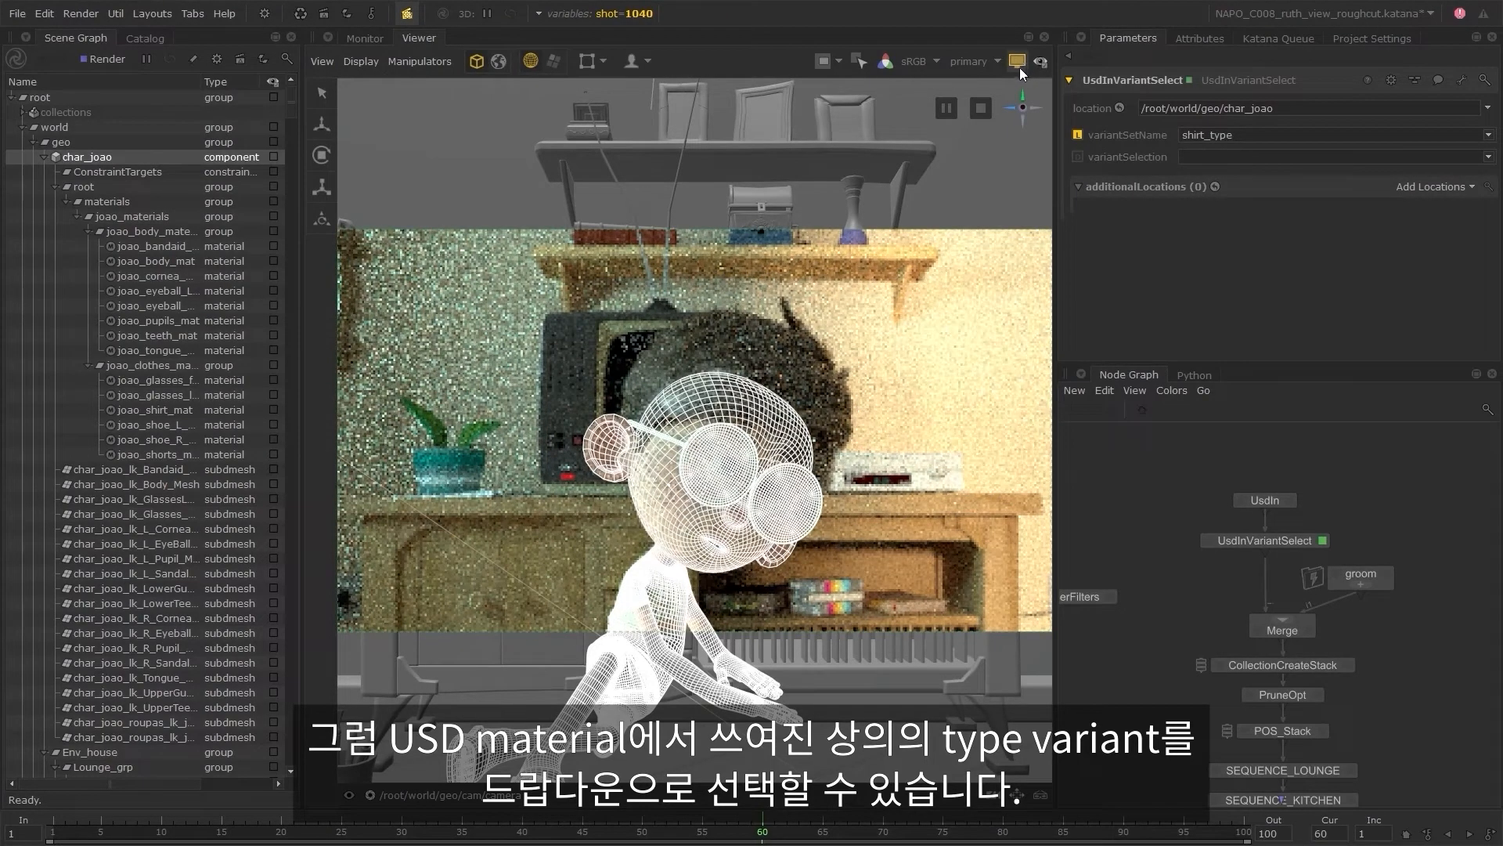
left_click(1035, 162)
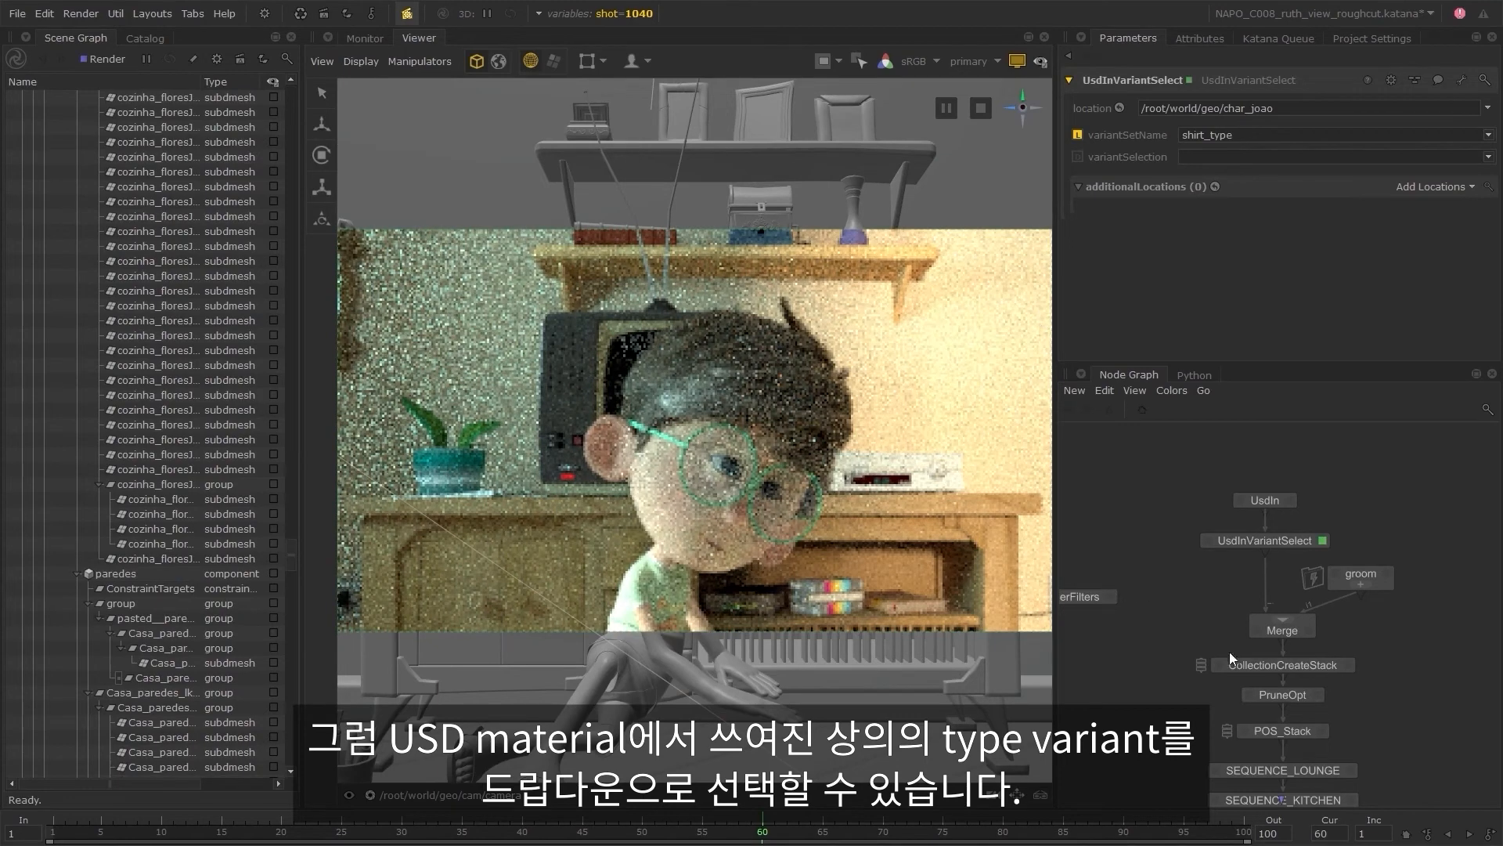
- Switch the variantSelection to brasil, pj, robot and school in turn to compare the shirts in the live render
left_click(1489, 159)
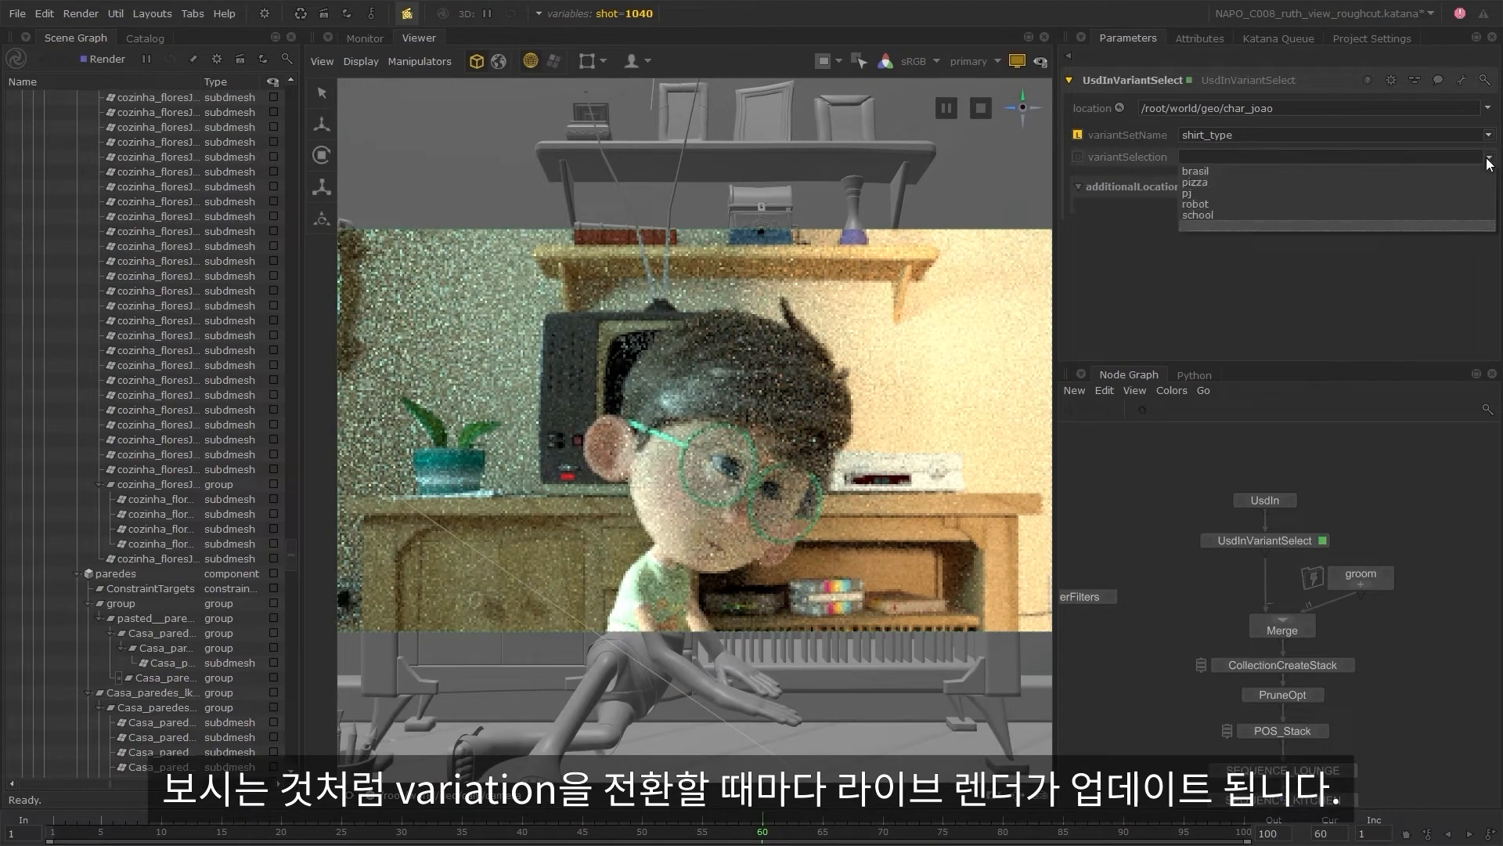
left_click(1196, 172)
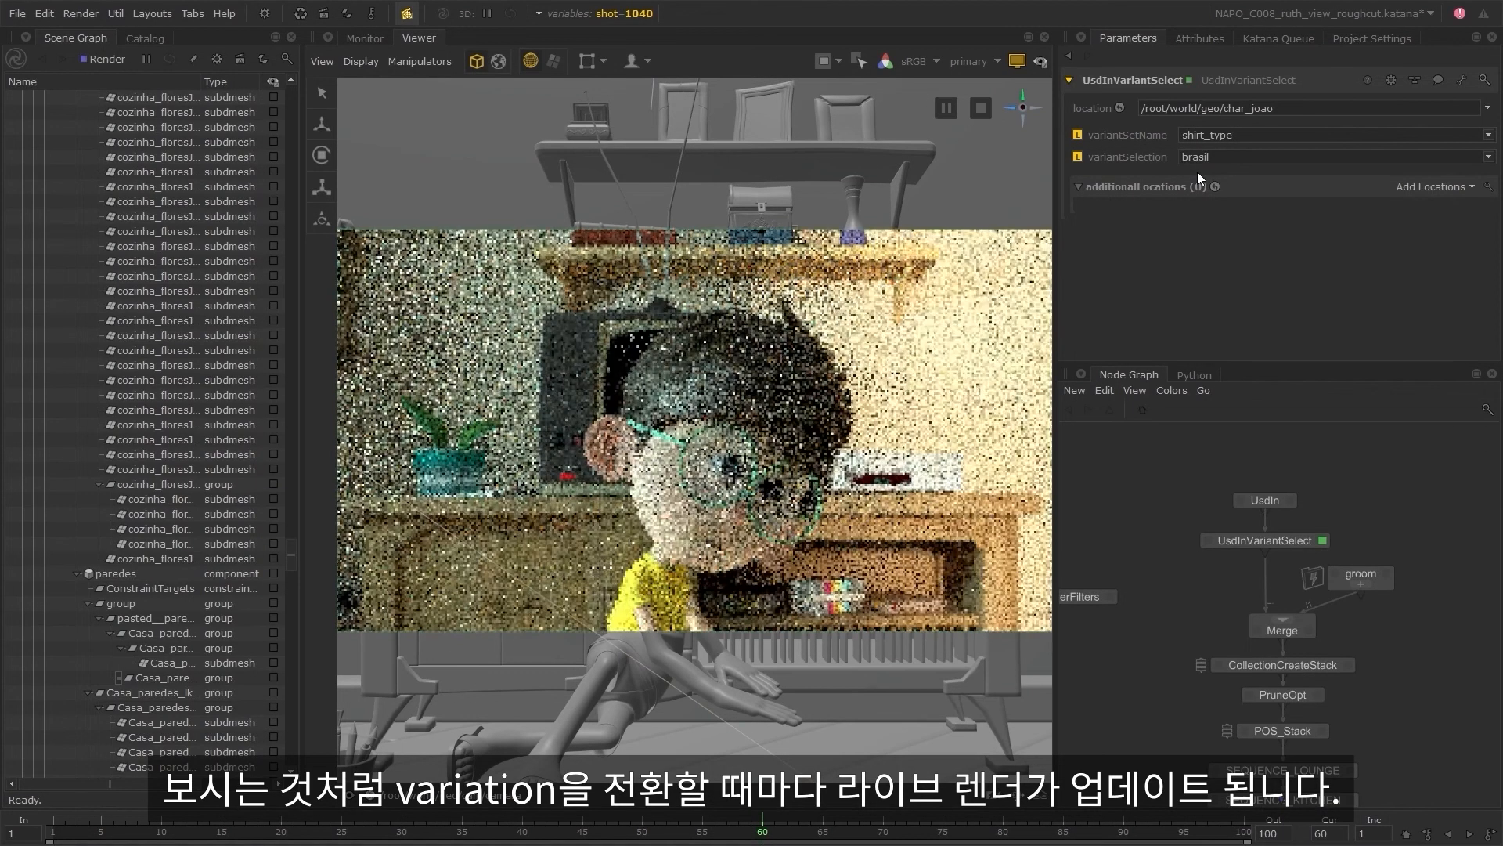
left_click(1492, 159)
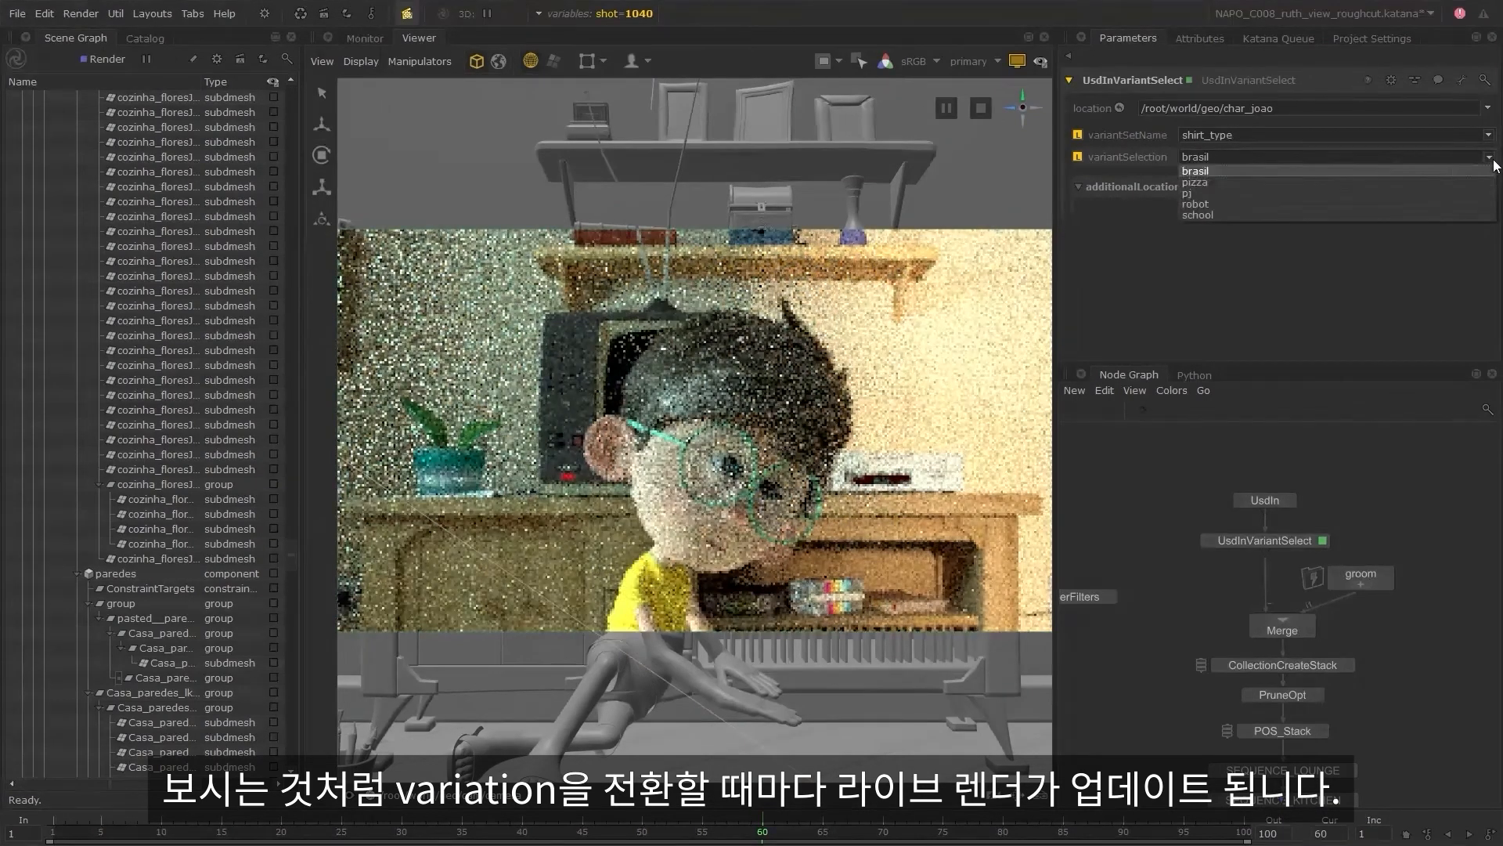
left_click(1220, 194)
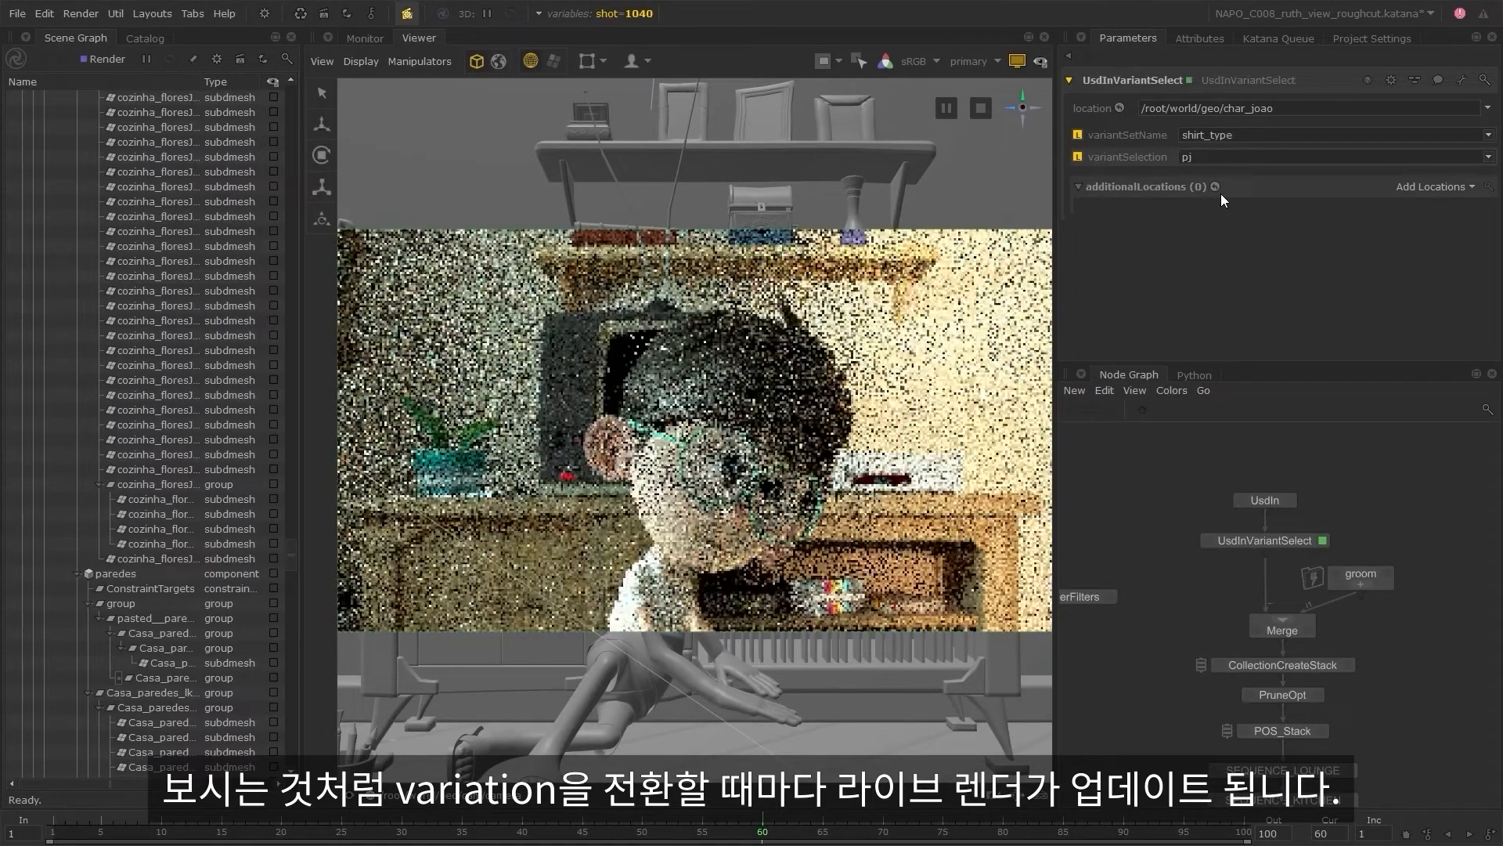
left_click(1488, 158)
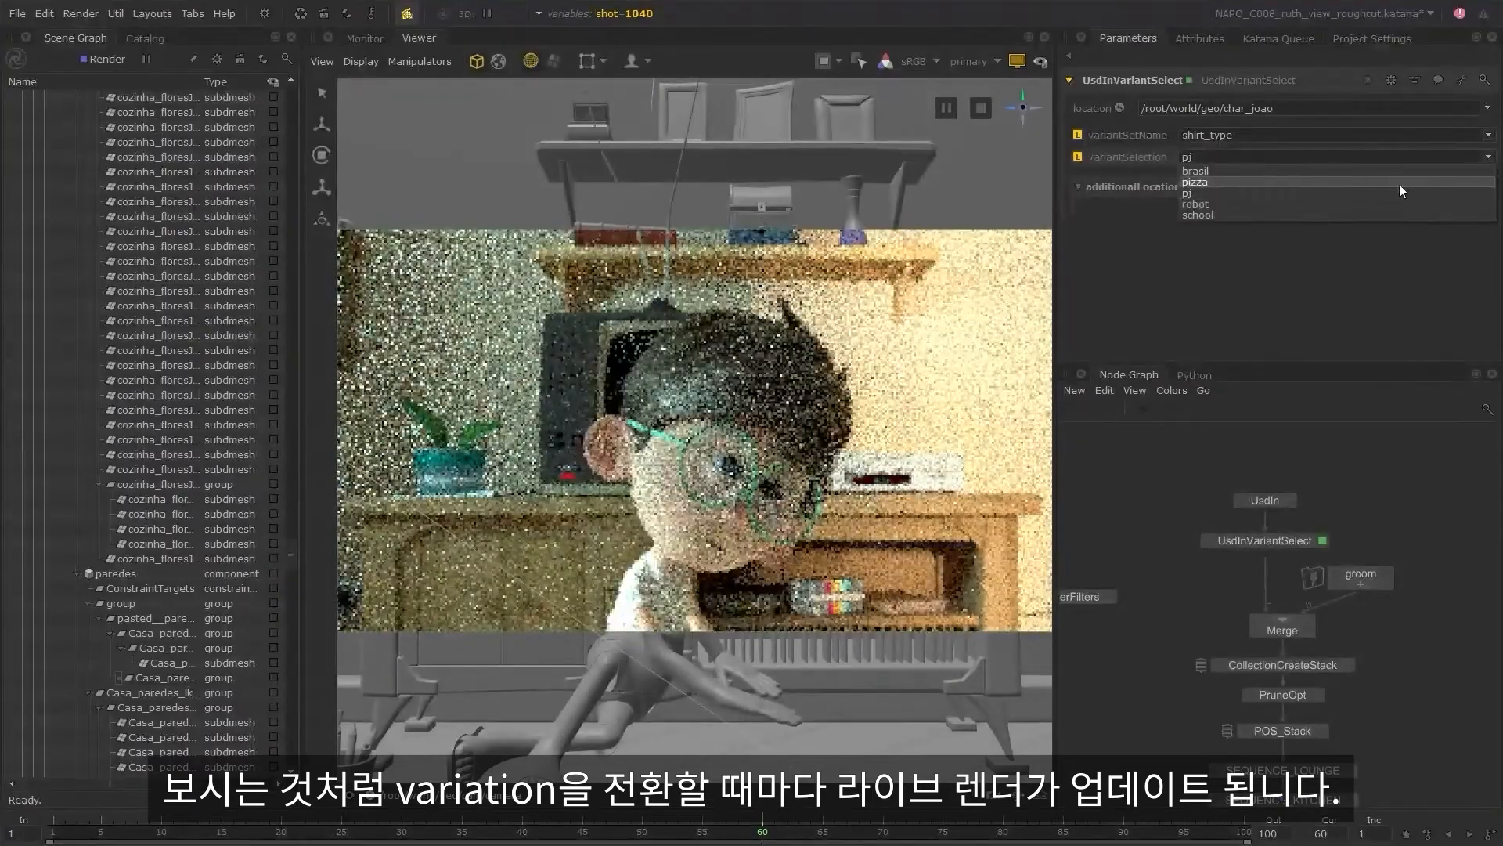
left_click(1327, 204)
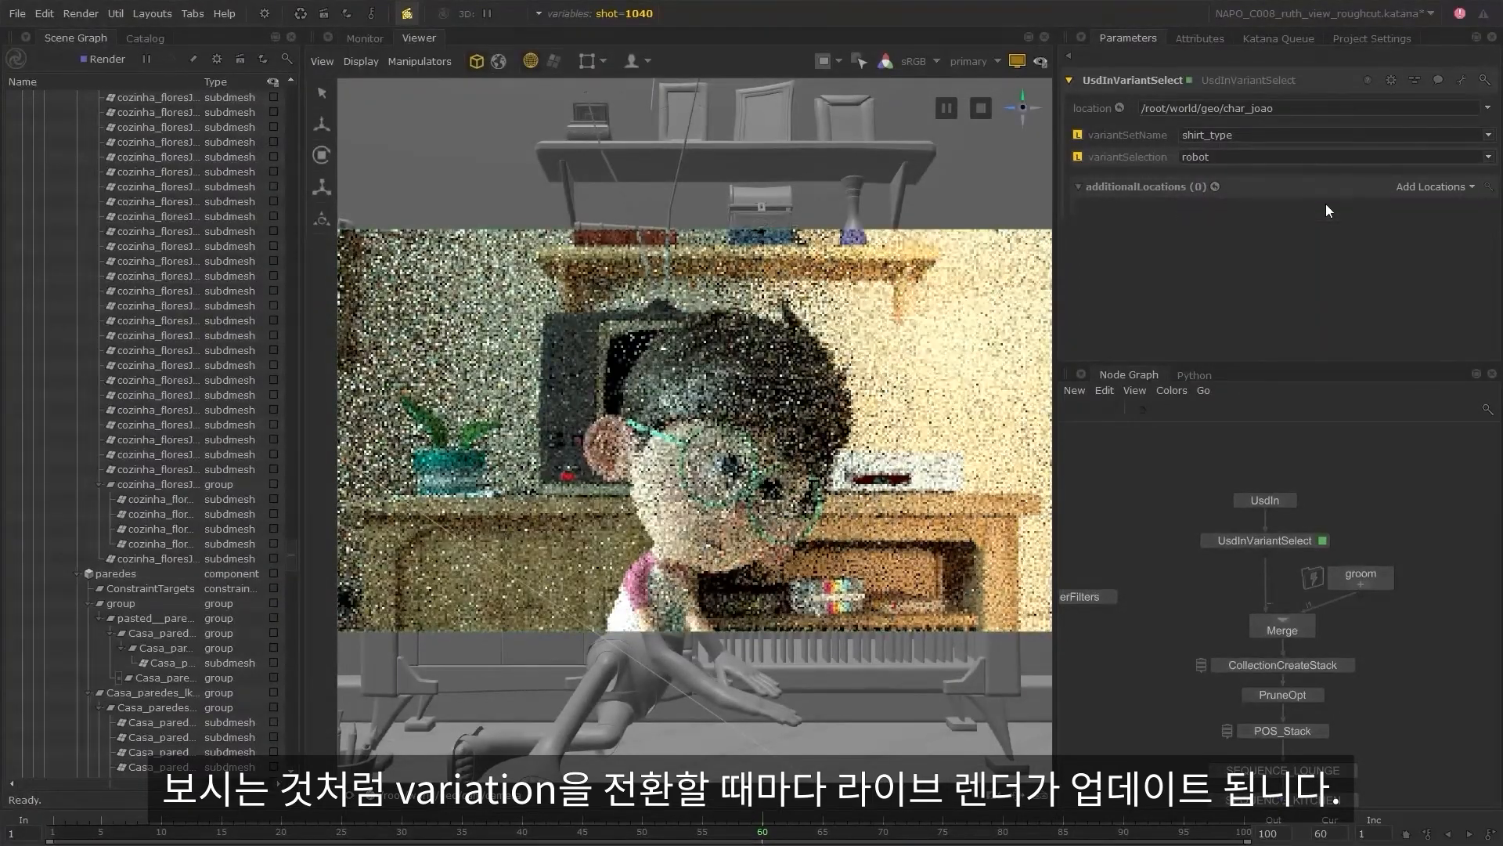
left_click(1488, 158)
left_click(1245, 216)
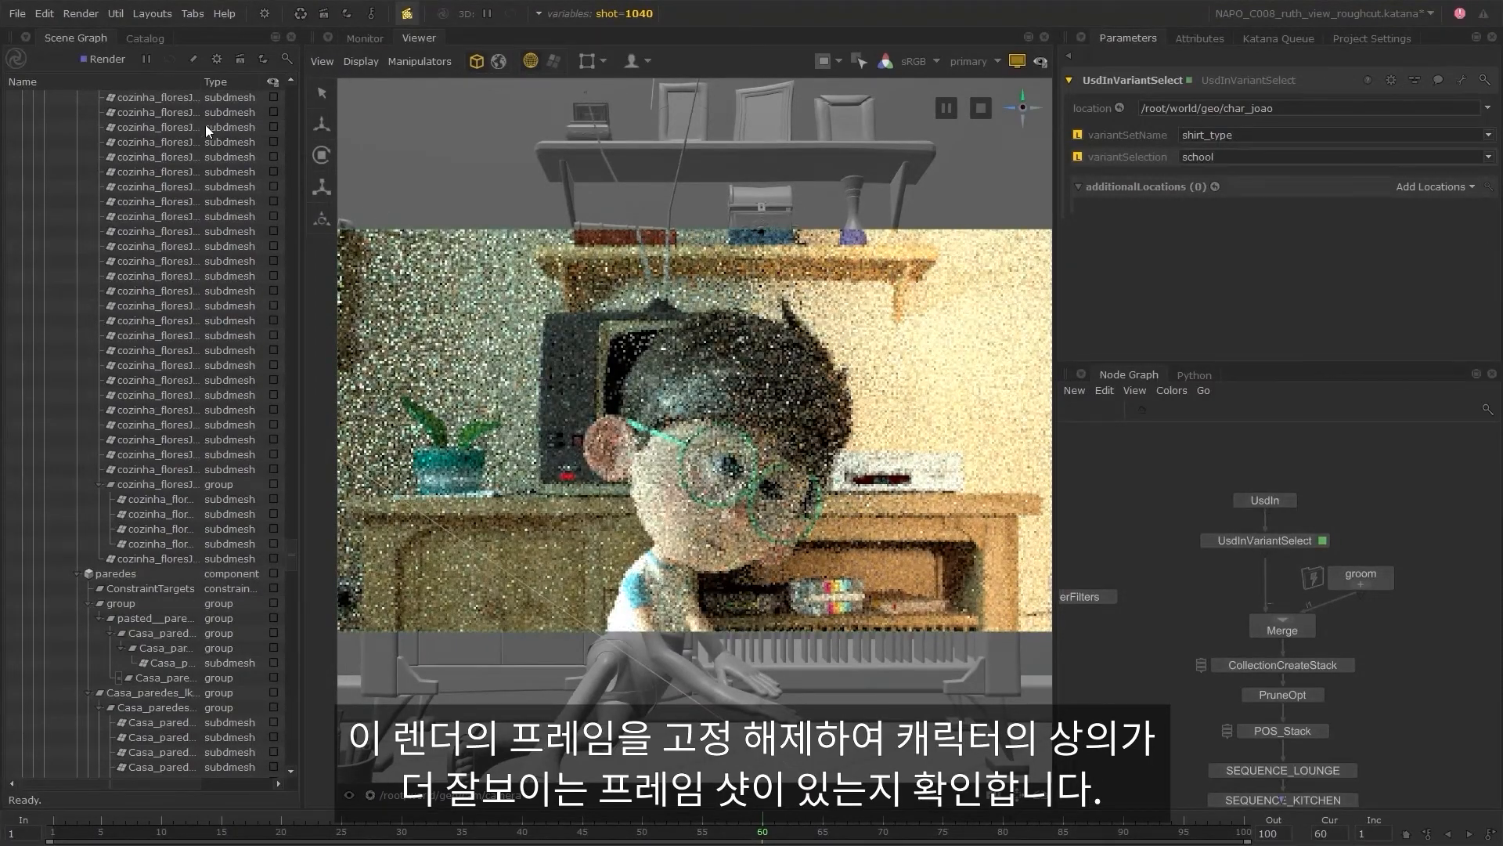
- Bring up the Catalog, go to frame 80, and pin the frame of the current shot 1040 render
left_click(158, 40)
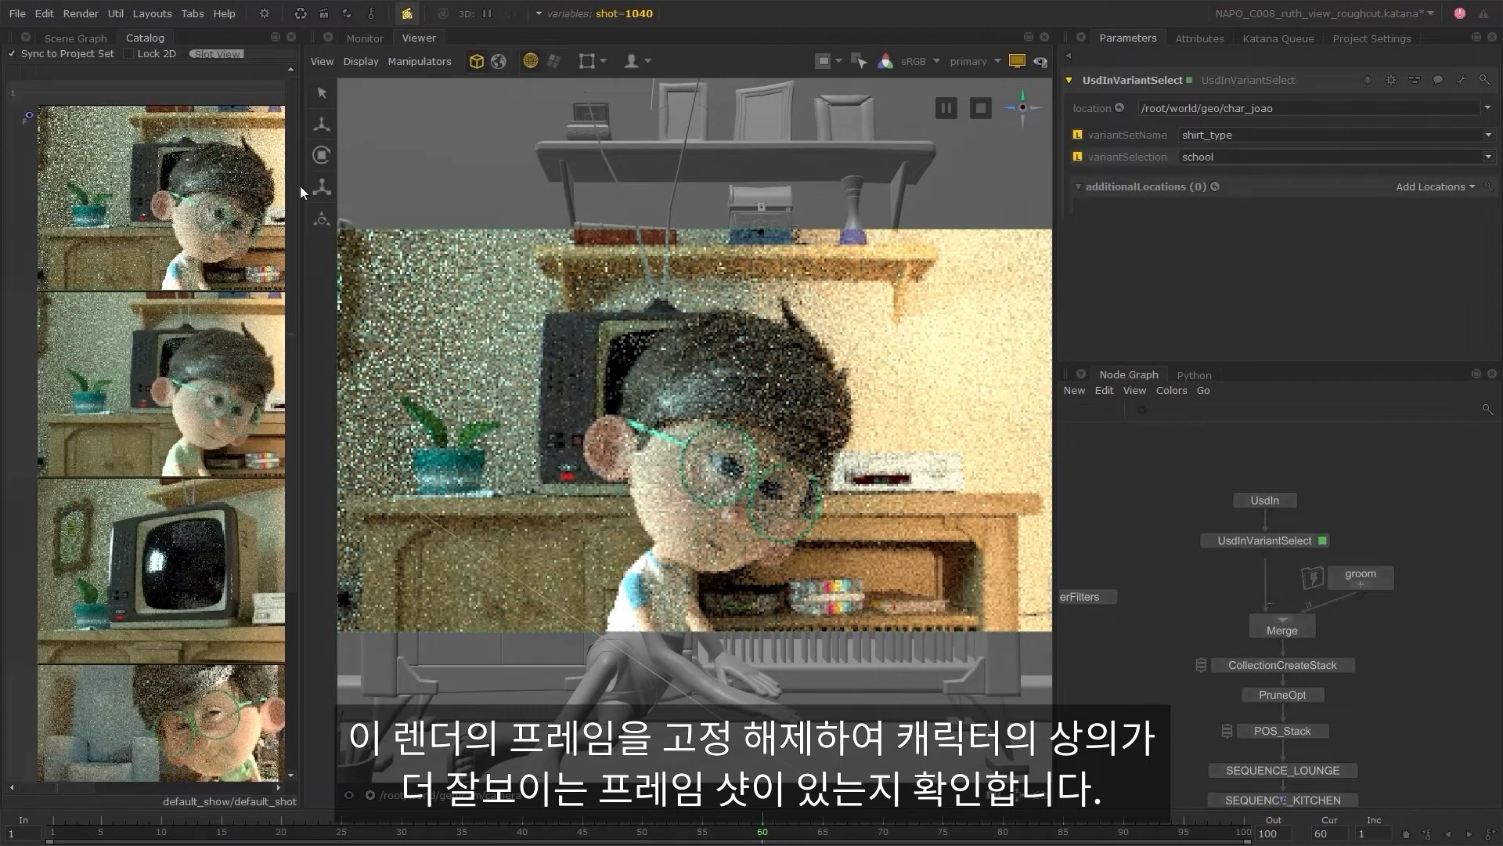
left_click_drag(301, 186, 518, 229)
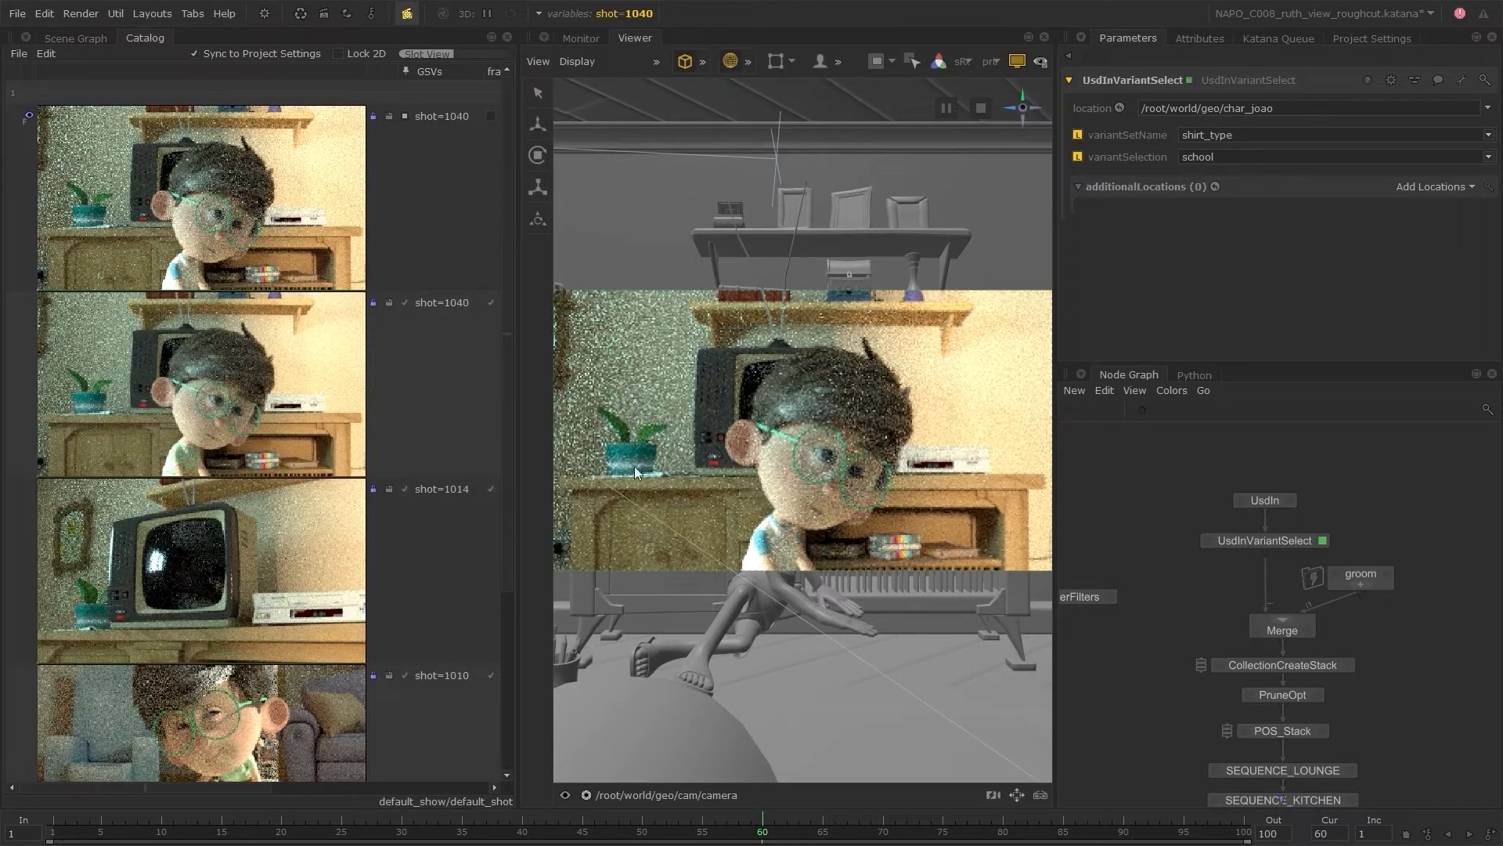
left_click(1003, 829)
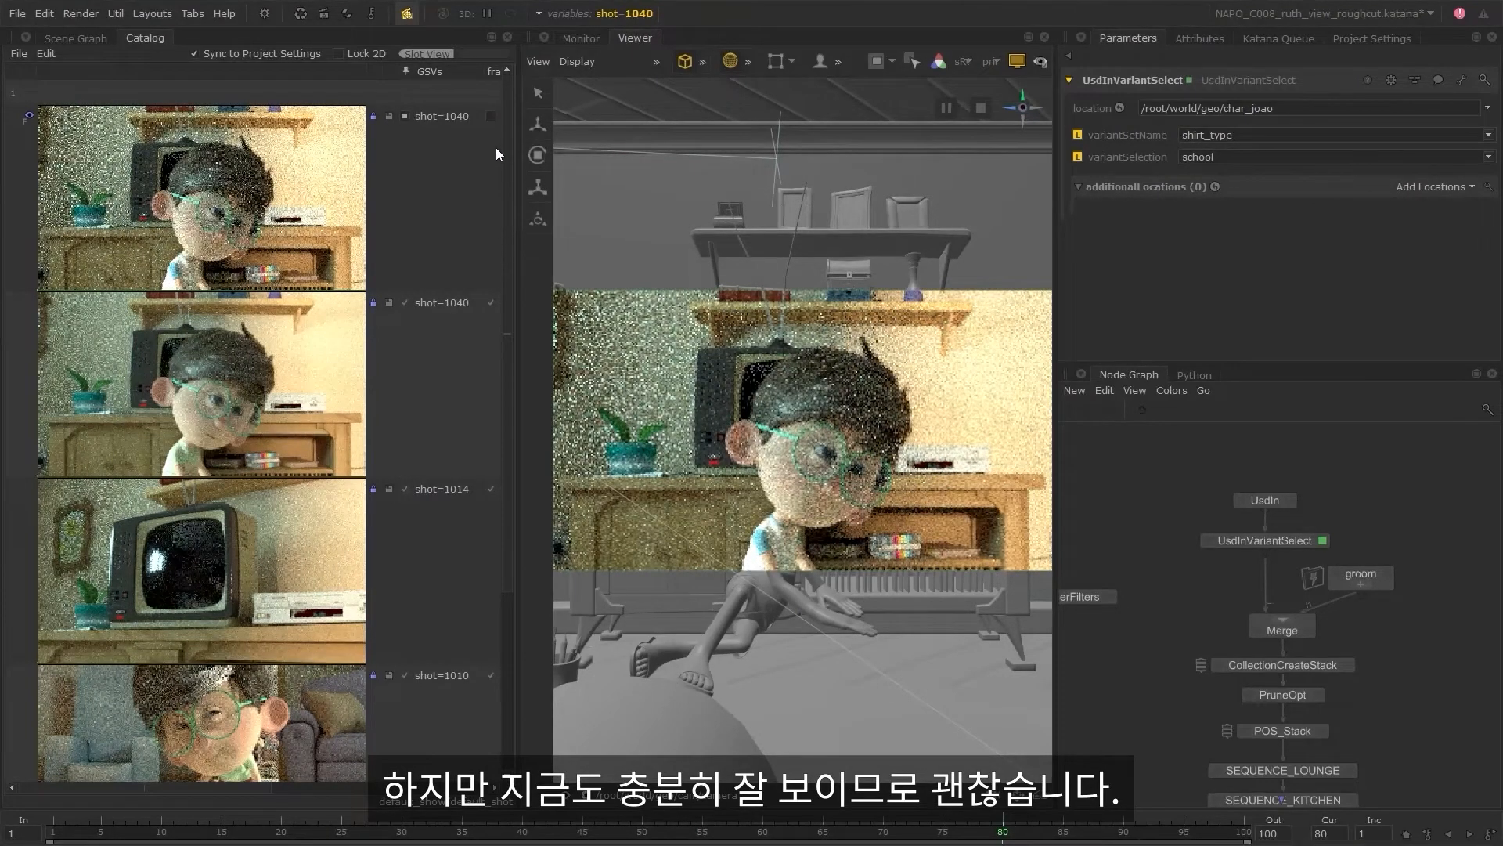
left_click(490, 115)
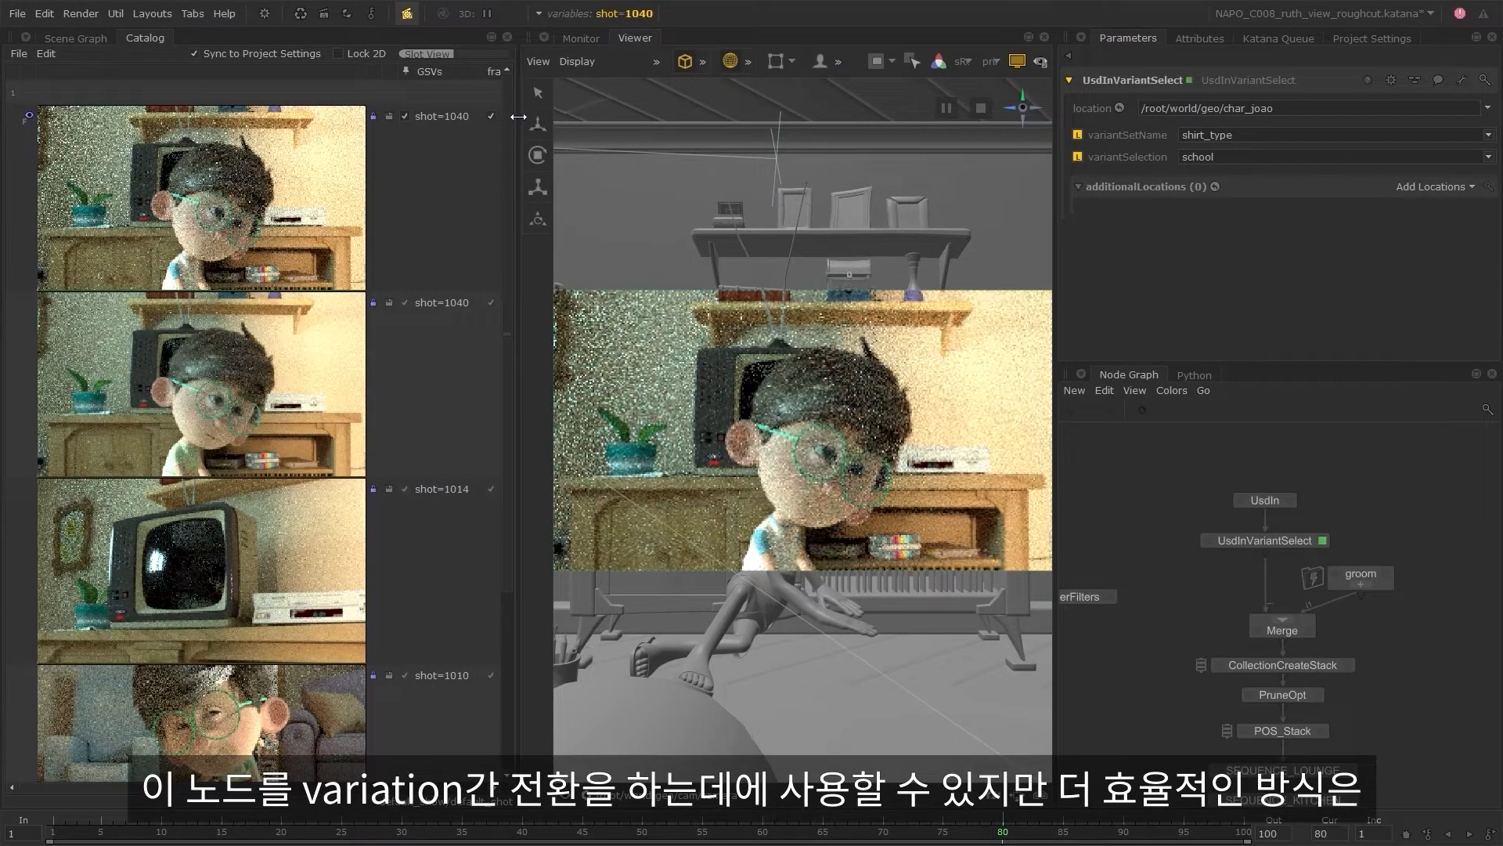
left_click_drag(518, 173, 397, 212)
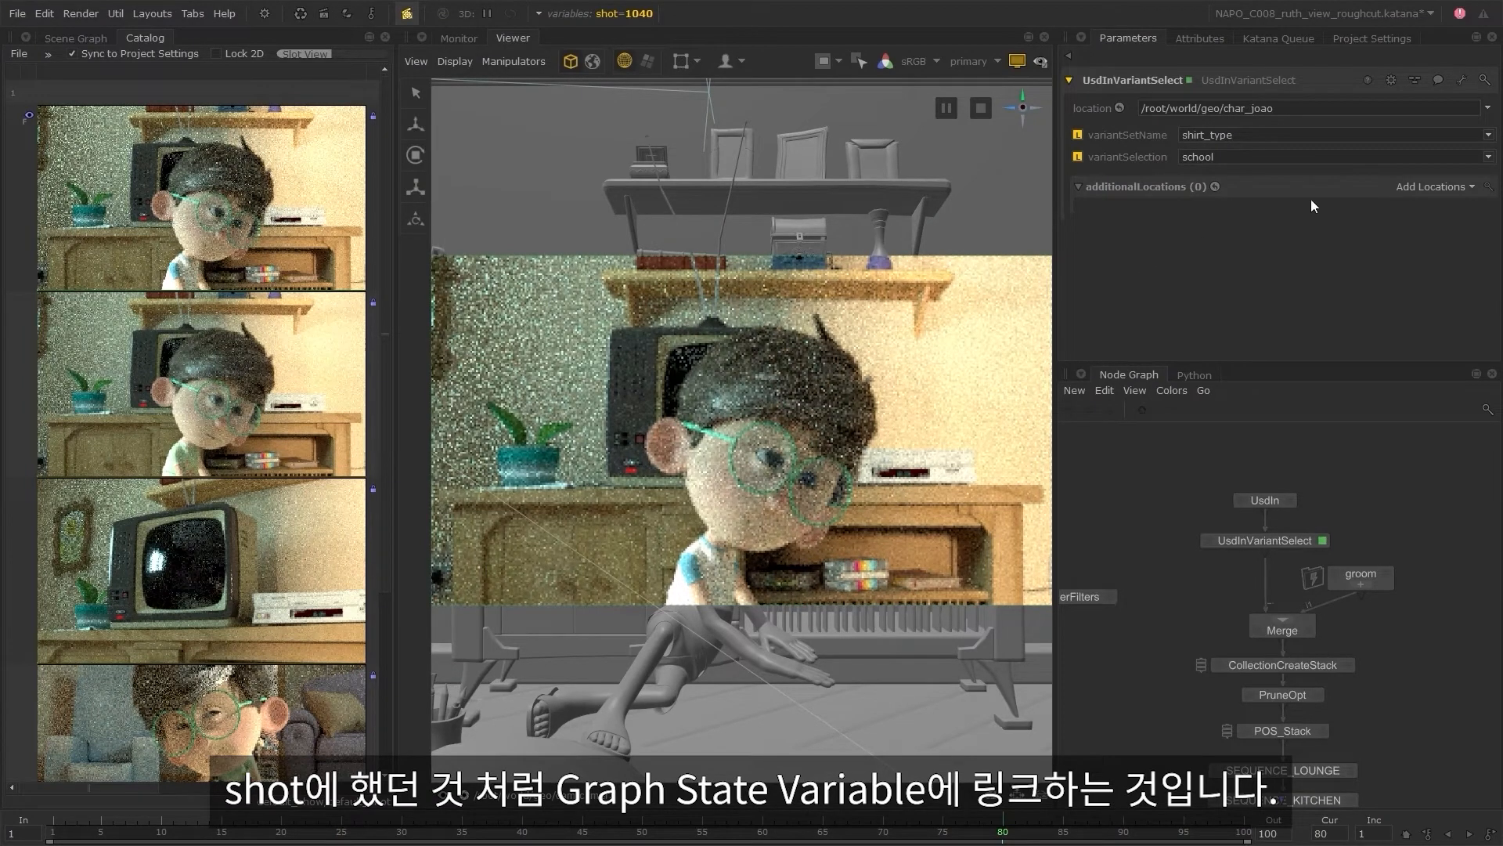
- Set the variantSelection of UsdInVariantSelect to pizza
left_click(1339, 156)
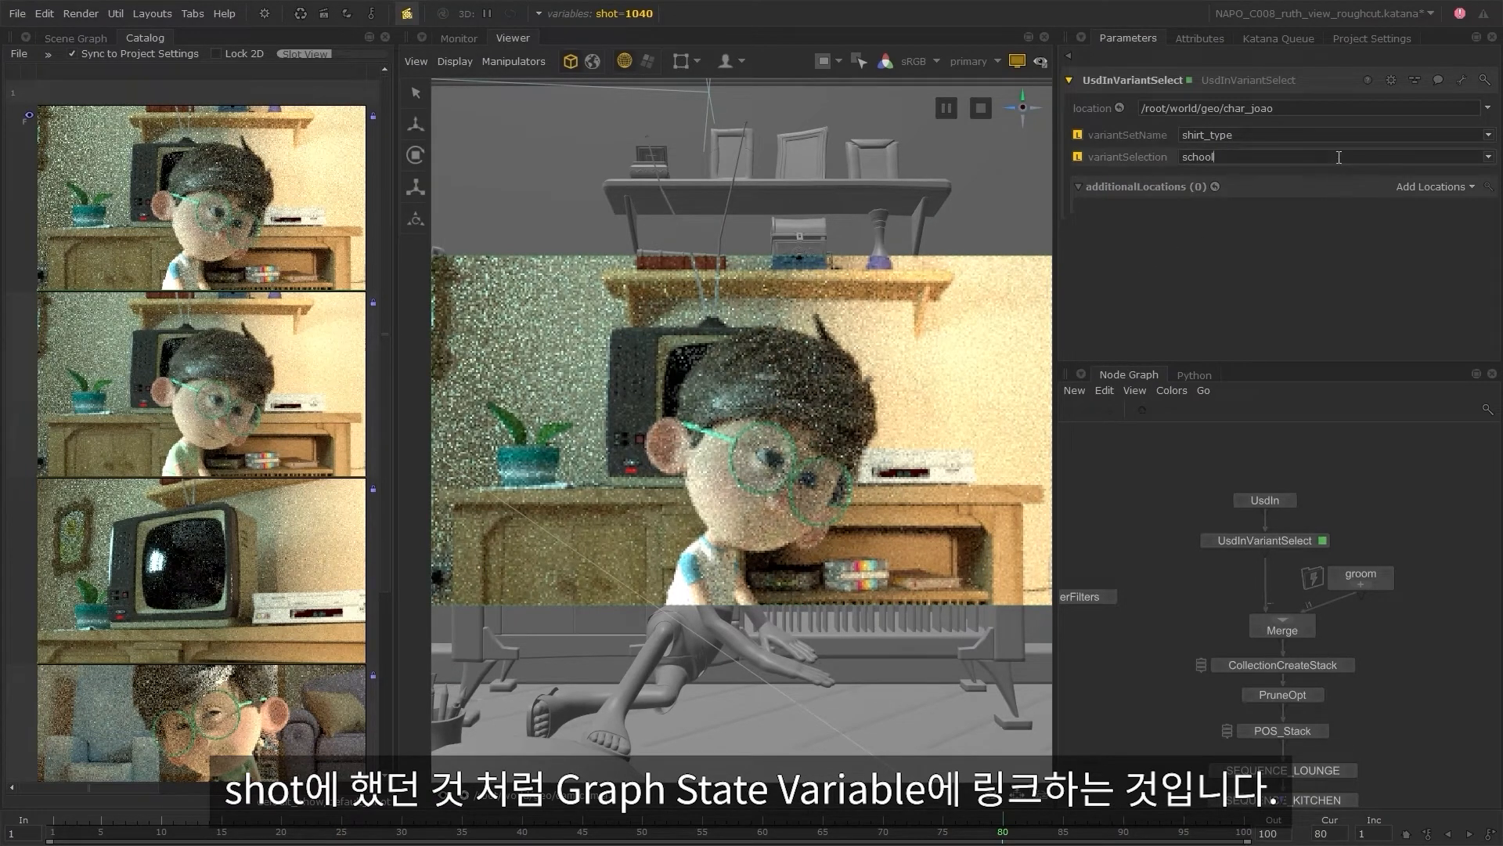
left_click(1489, 157)
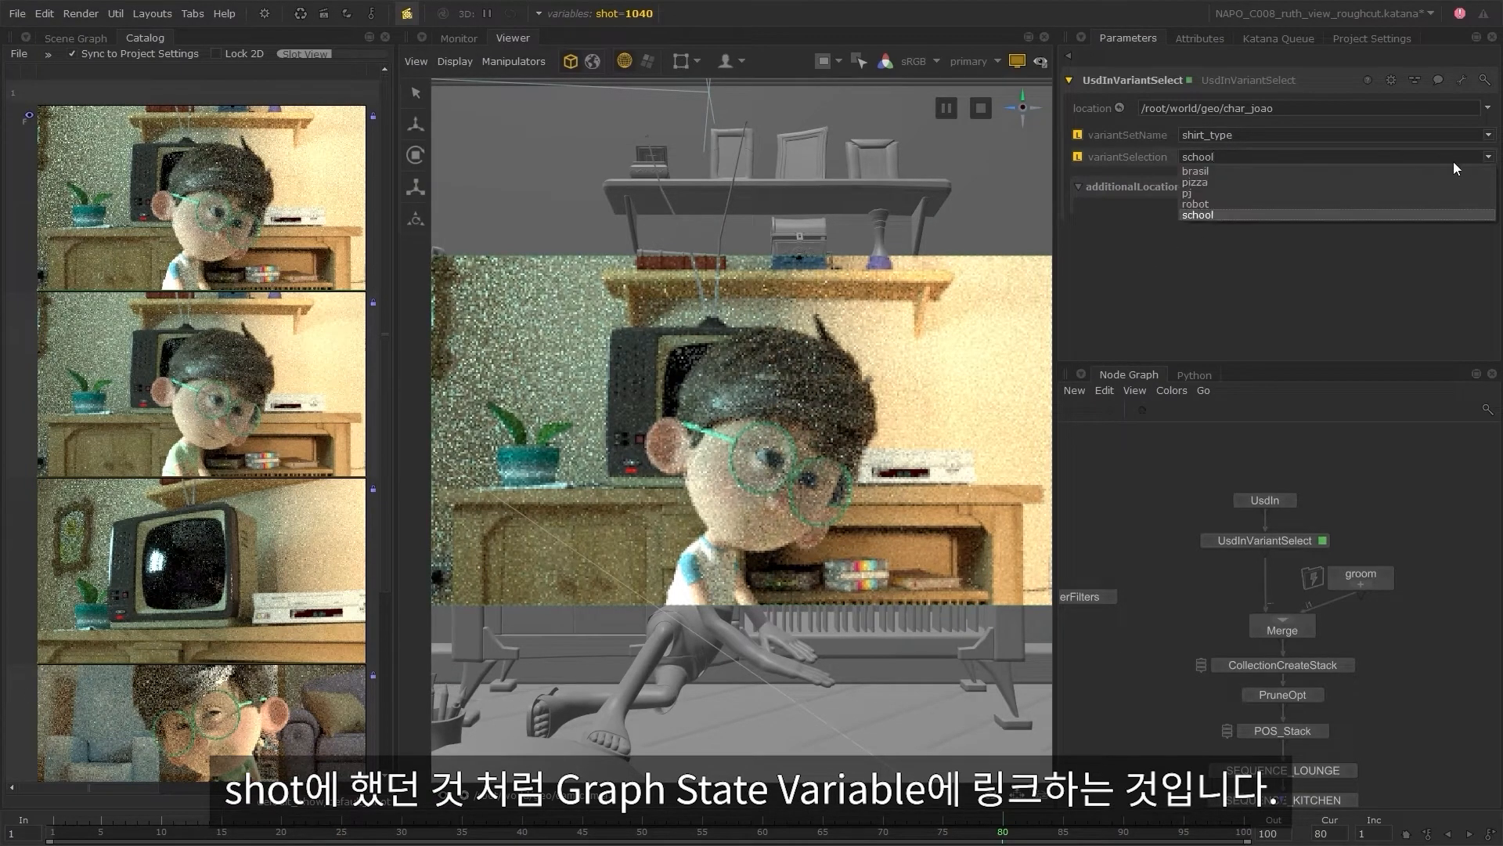
left_click(1349, 181)
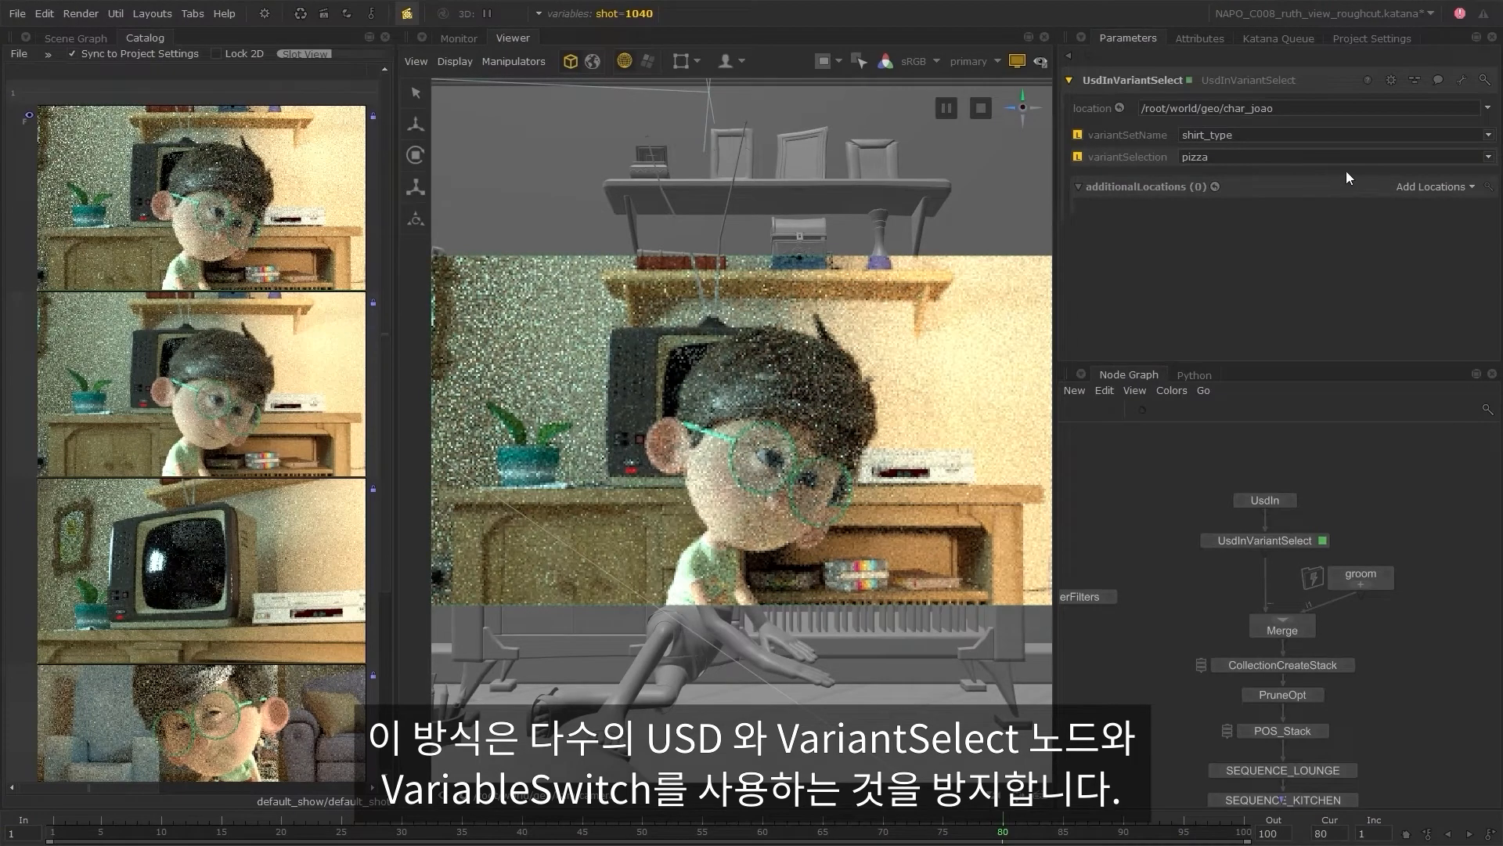
- Add a Graph State Variable to the project settings and rename it joao_shirt_type
left_click(1363, 36)
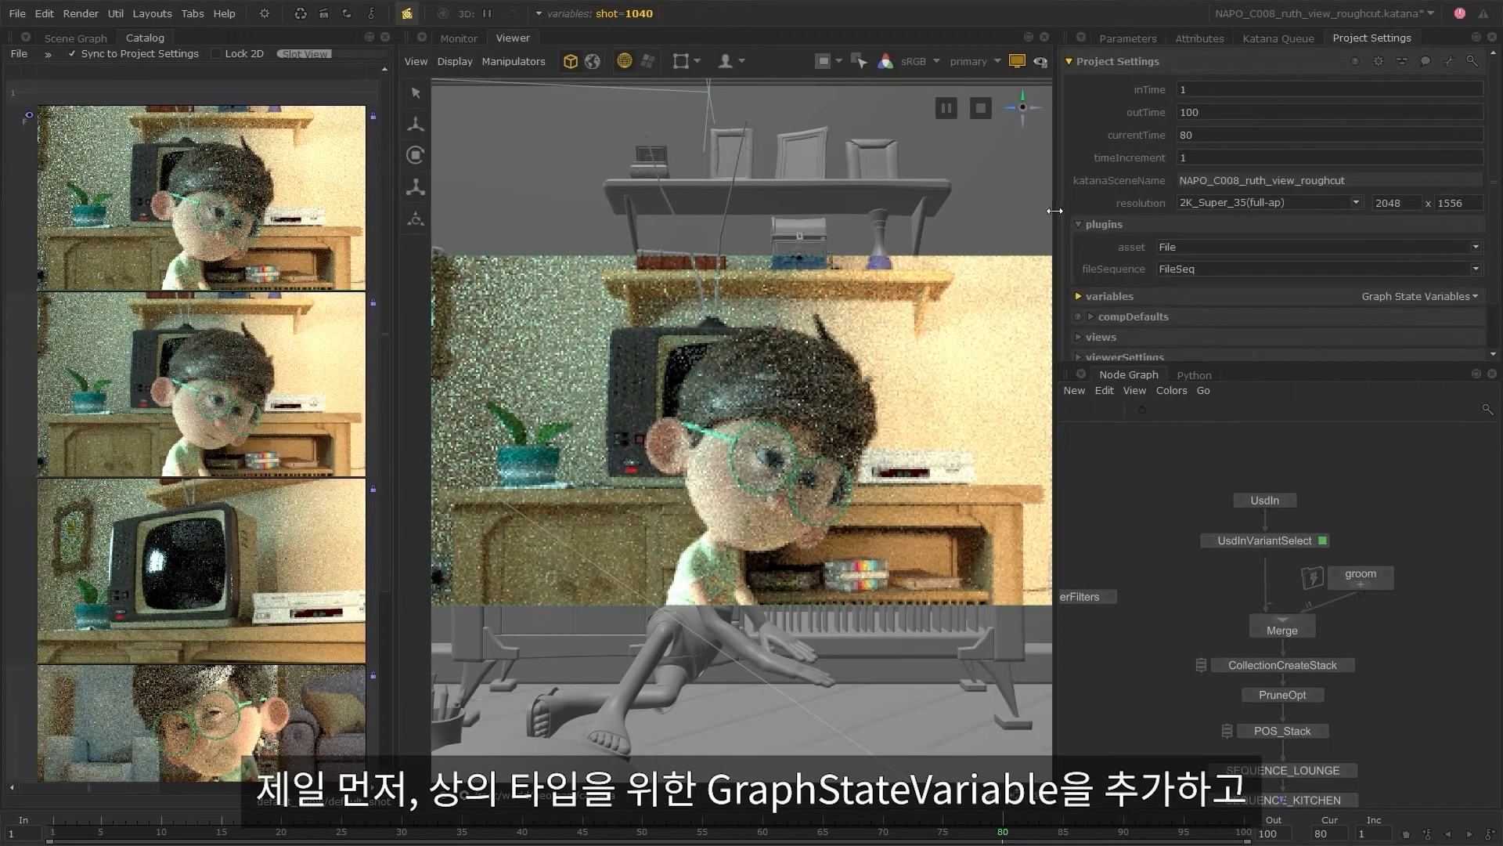
left_click_drag(1054, 210, 921, 237)
left_click(999, 297)
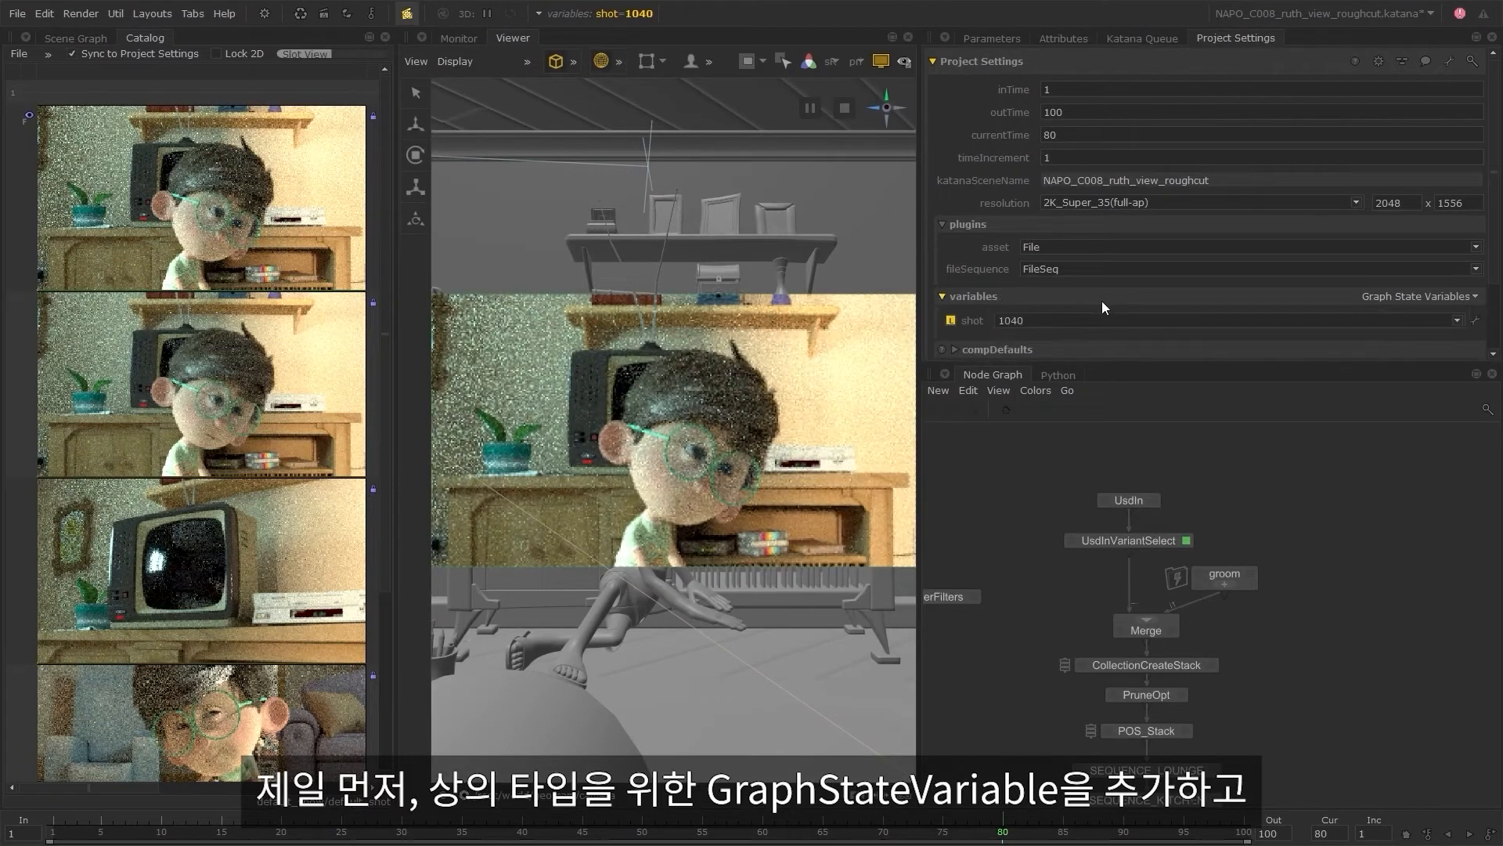
left_click(1376, 298)
left_click(1384, 312)
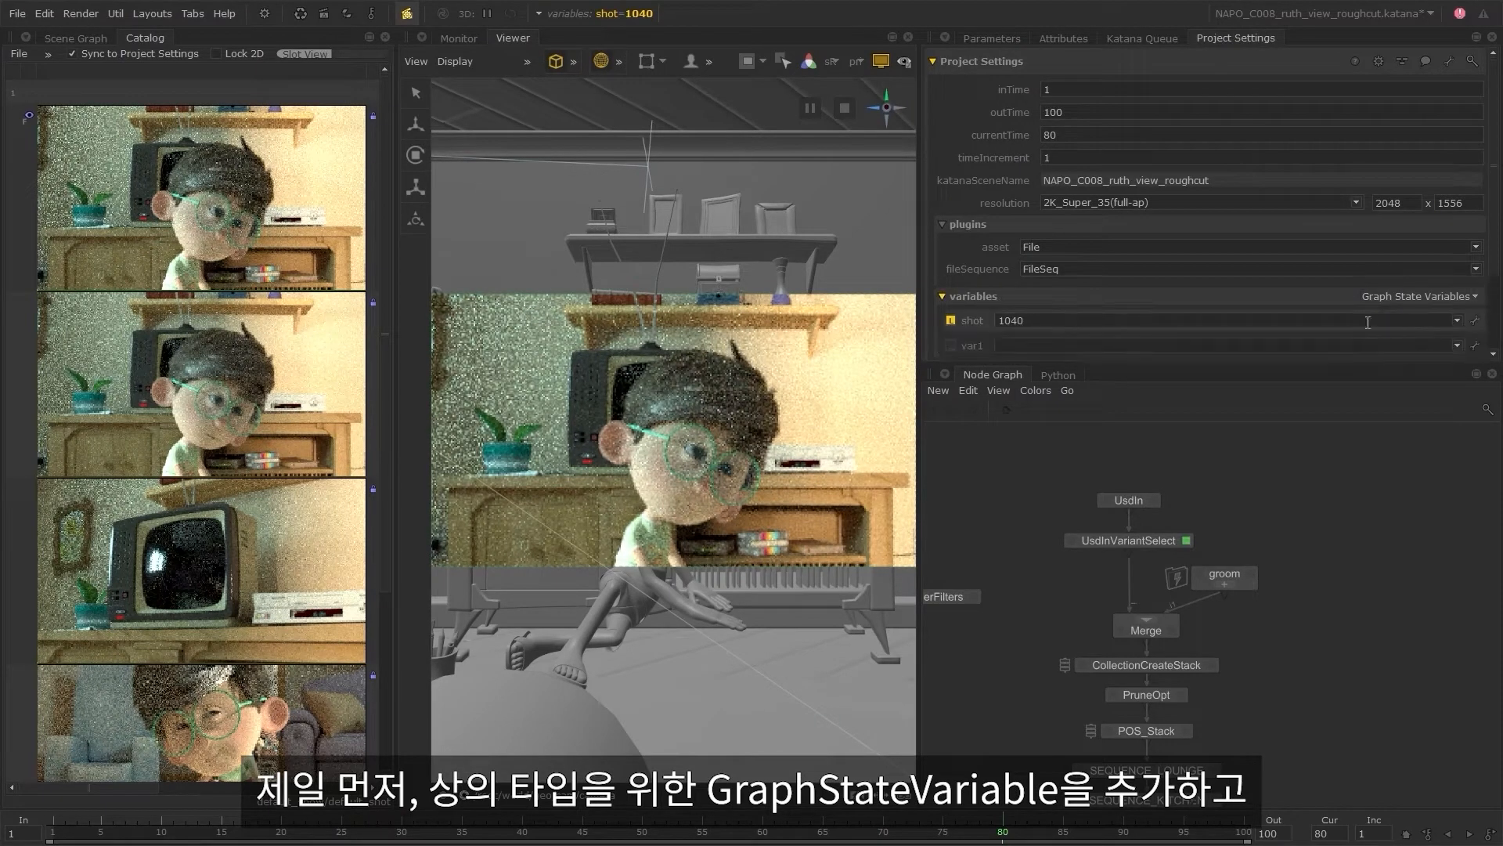
left_click(1457, 346)
left_click(1455, 362)
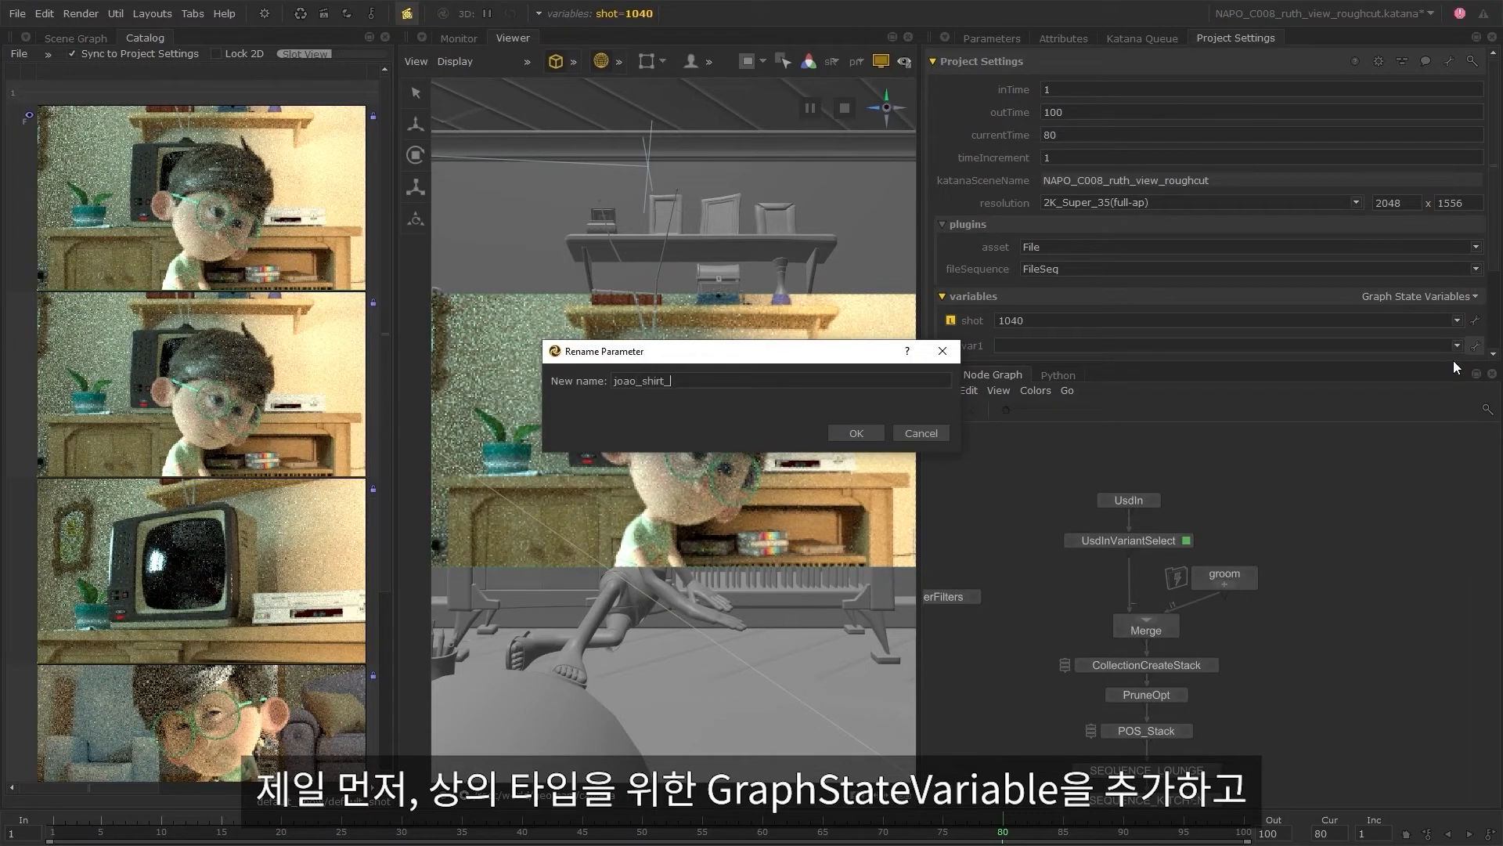
type("joao_shirt_type")
key("Return")
- Add the options brasil, pizza, pj, robot and school to the joao_shirt_type variable
left_click(1171, 344)
type("brasil")
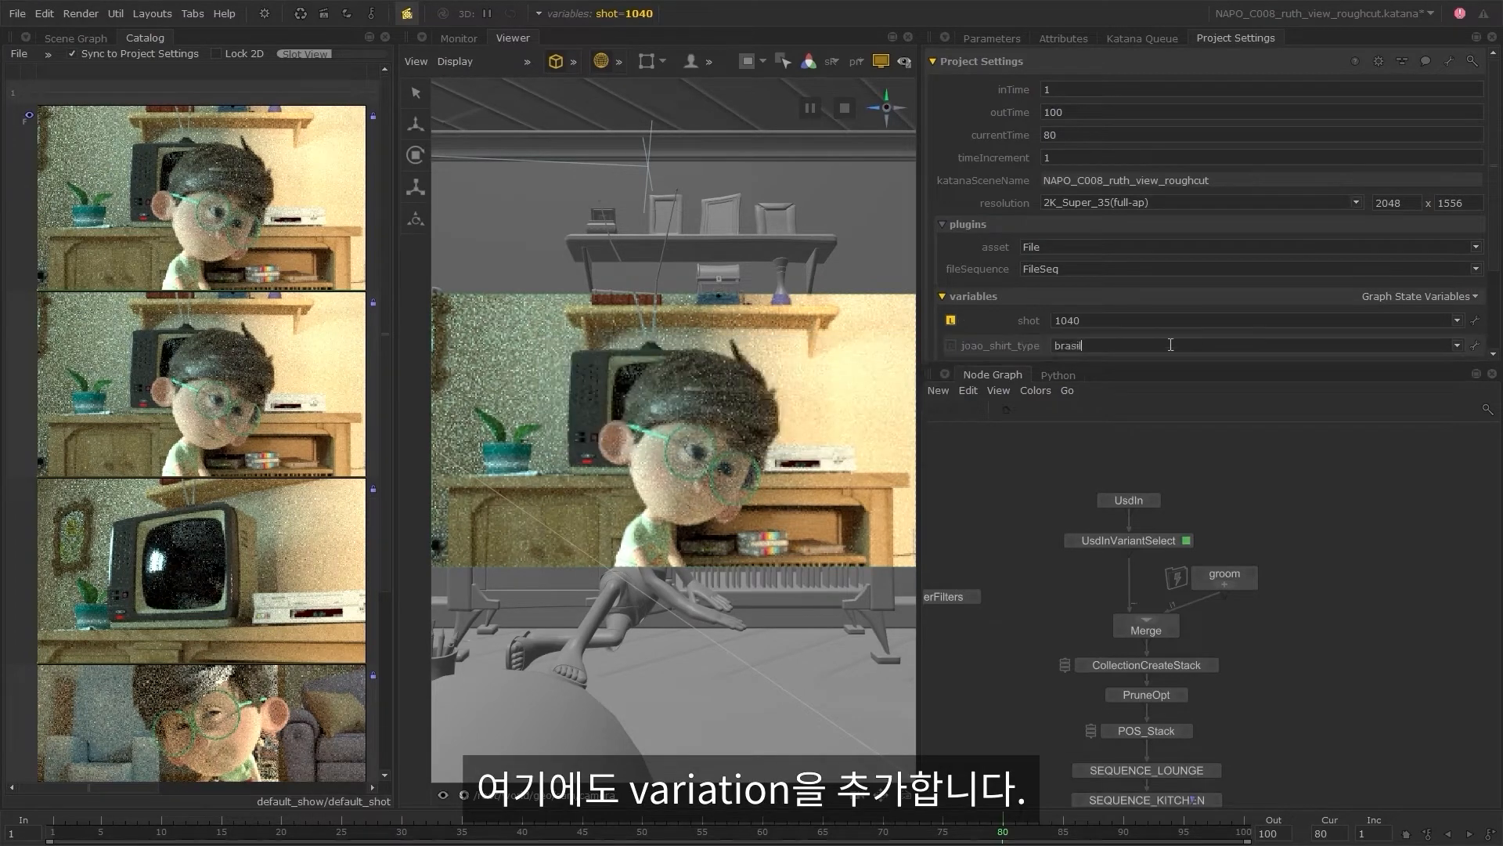
key("Return")
type("tv")
key("Return")
type("robot")
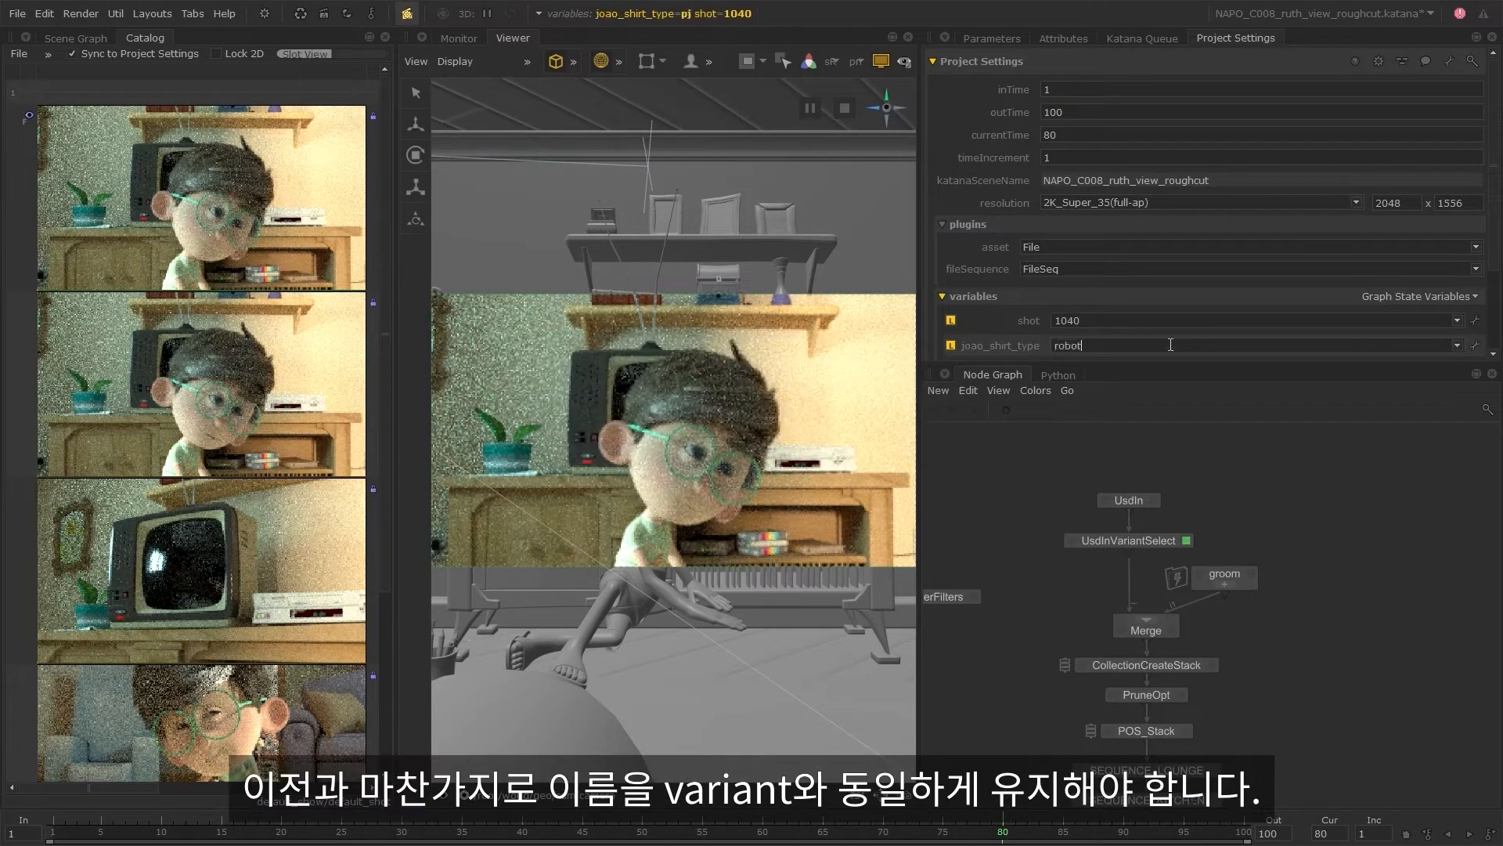
key("Return")
type("school")
key("Return")
- Convert the variantSelection of UsdInVariantSelect to an expression and set it to =$joao_shirt_type
left_click(996, 40)
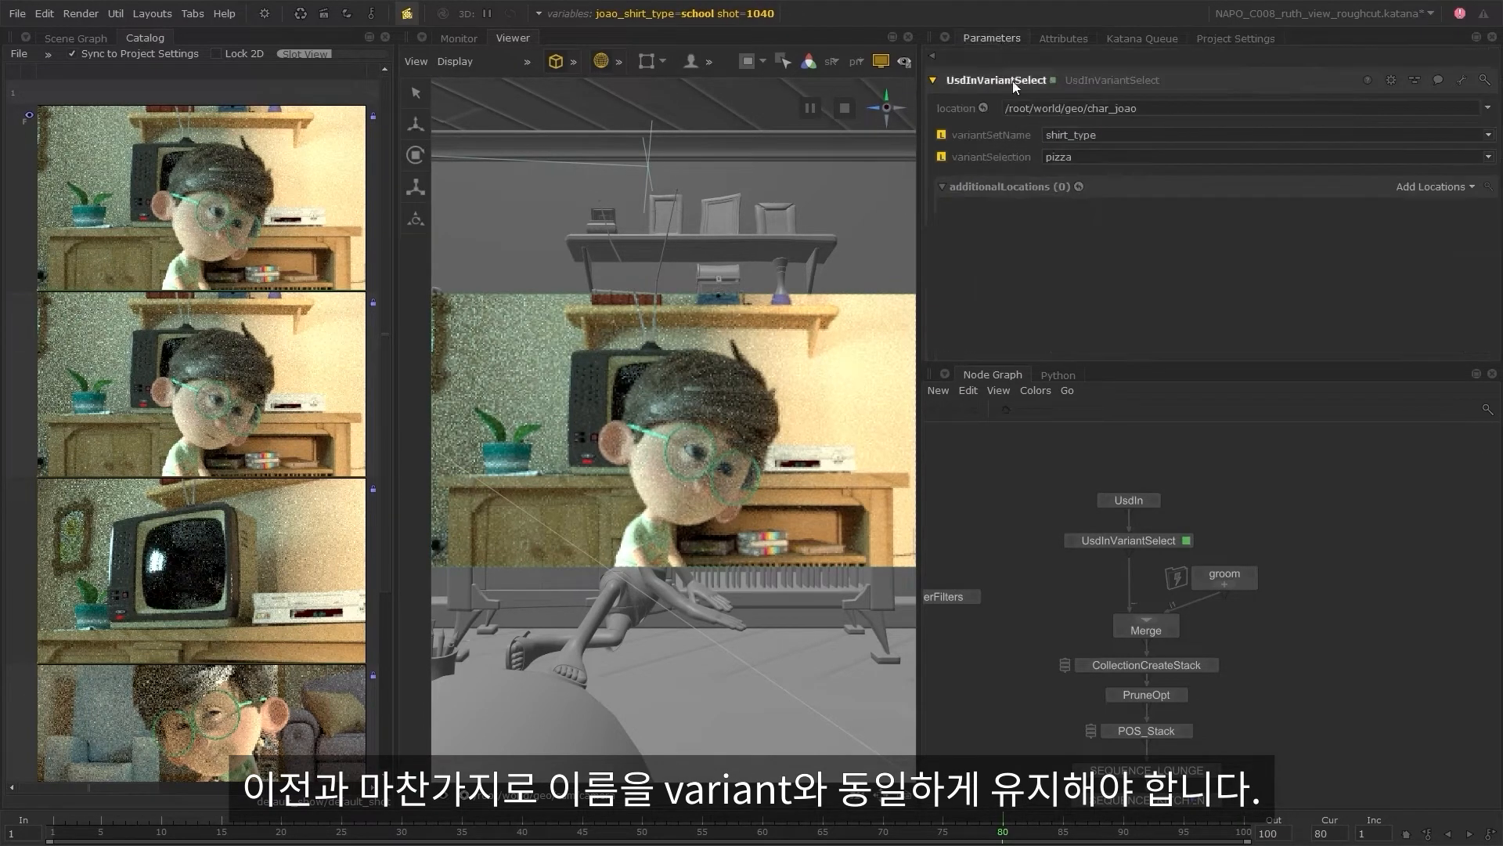
right_click(1072, 157)
left_click(1087, 227)
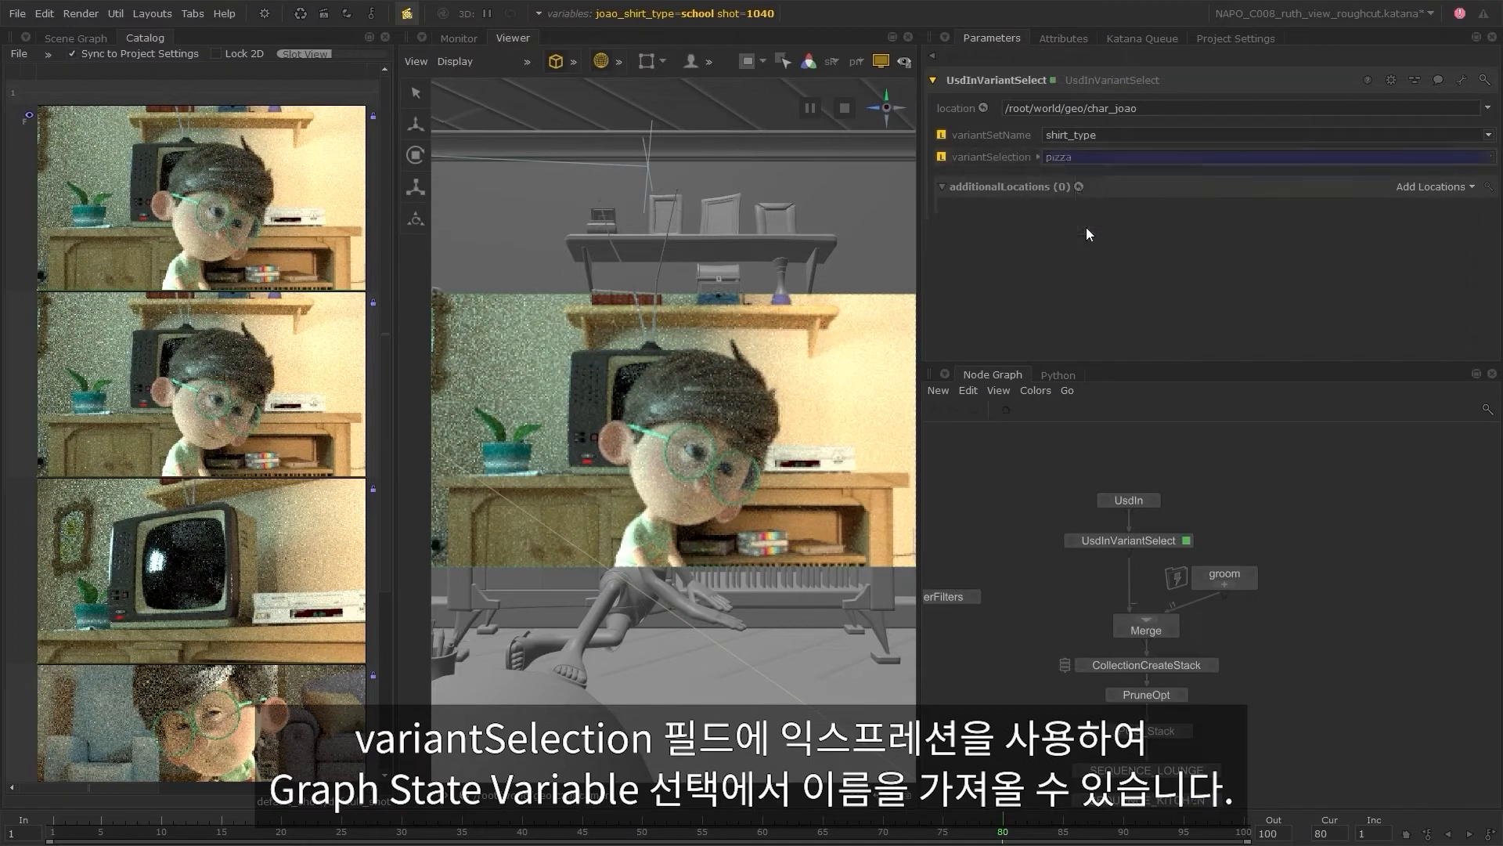
left_click(1039, 157)
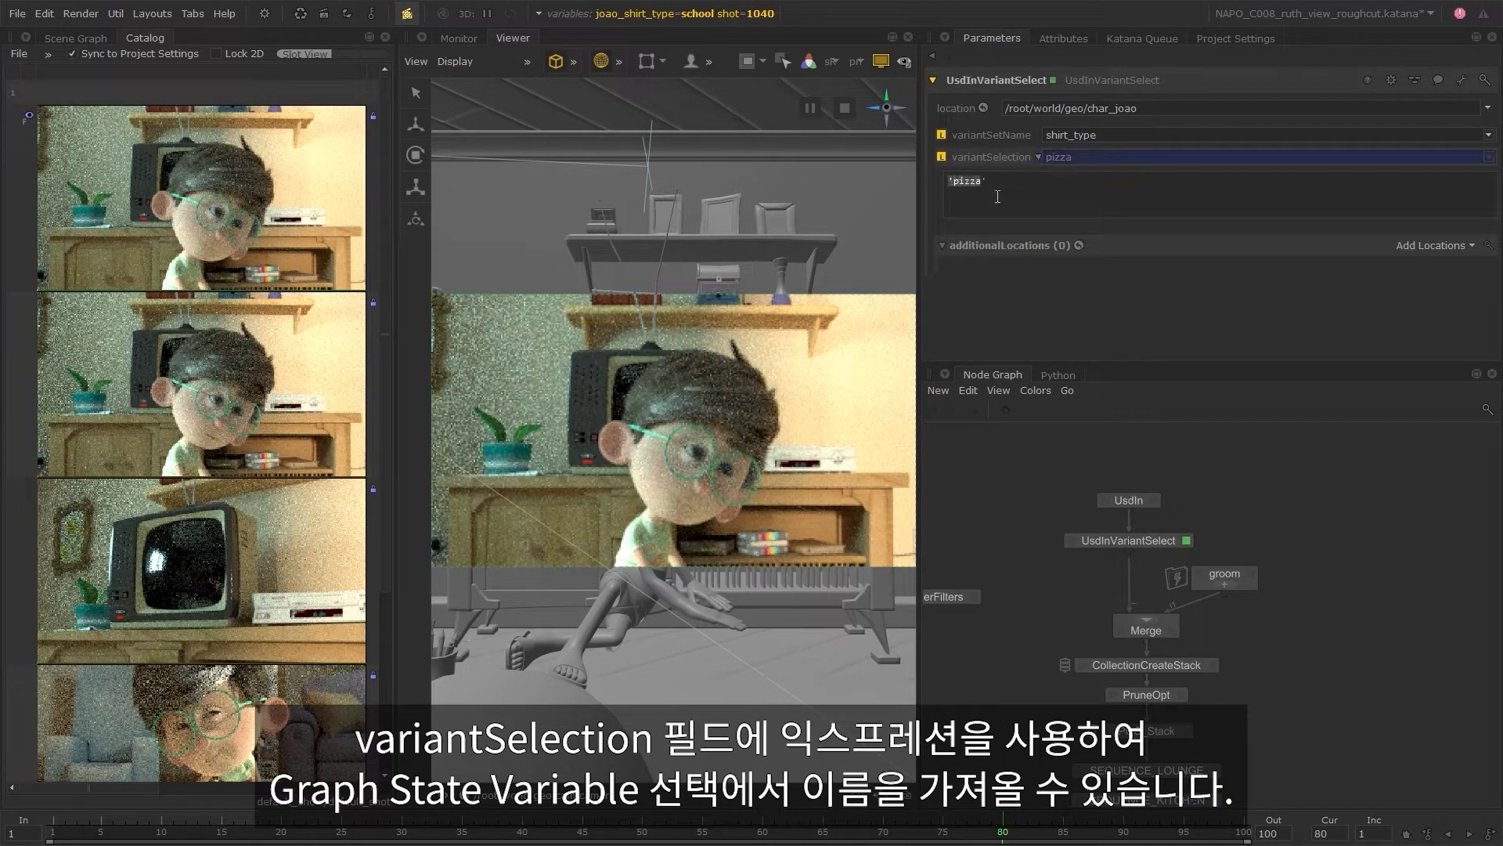
key("BackSpace")
type("=$joao_shirt_type")
left_click(979, 289)
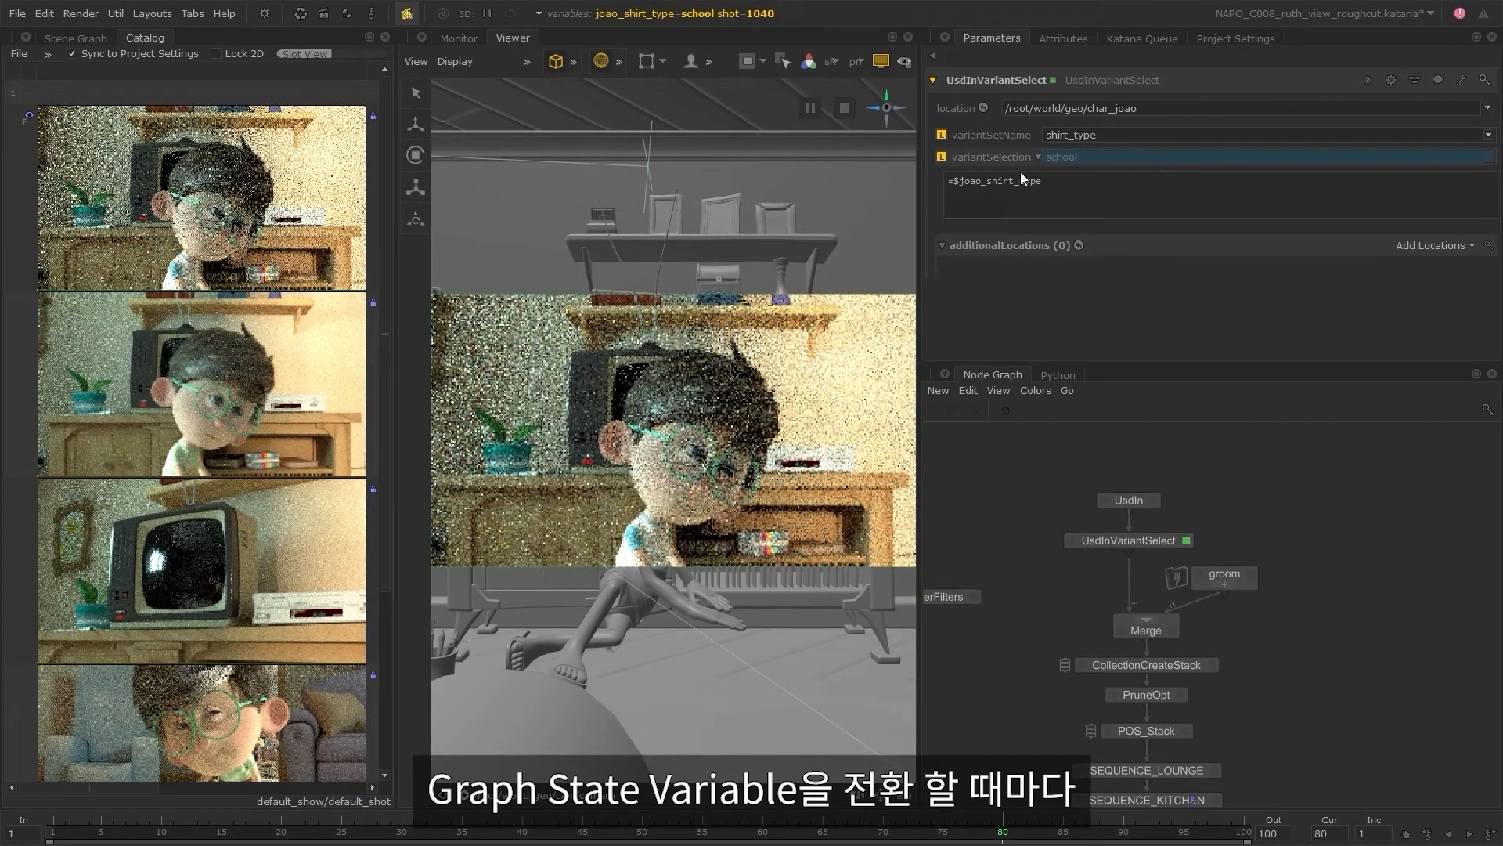
- Switch the global joao_shirt_type variable to brasil
left_click(656, 15)
left_click(748, 70)
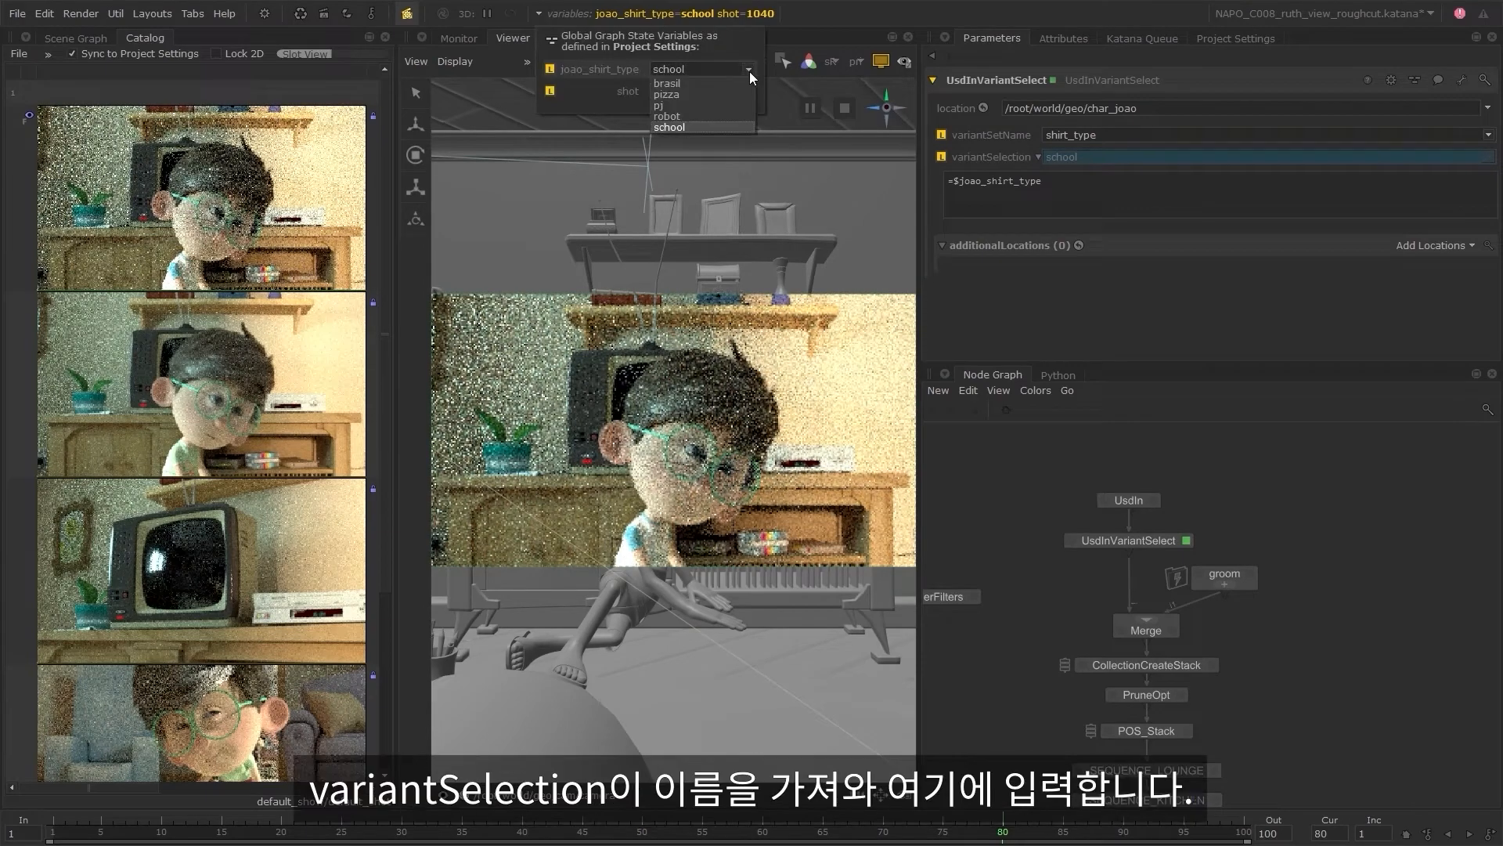
left_click(740, 81)
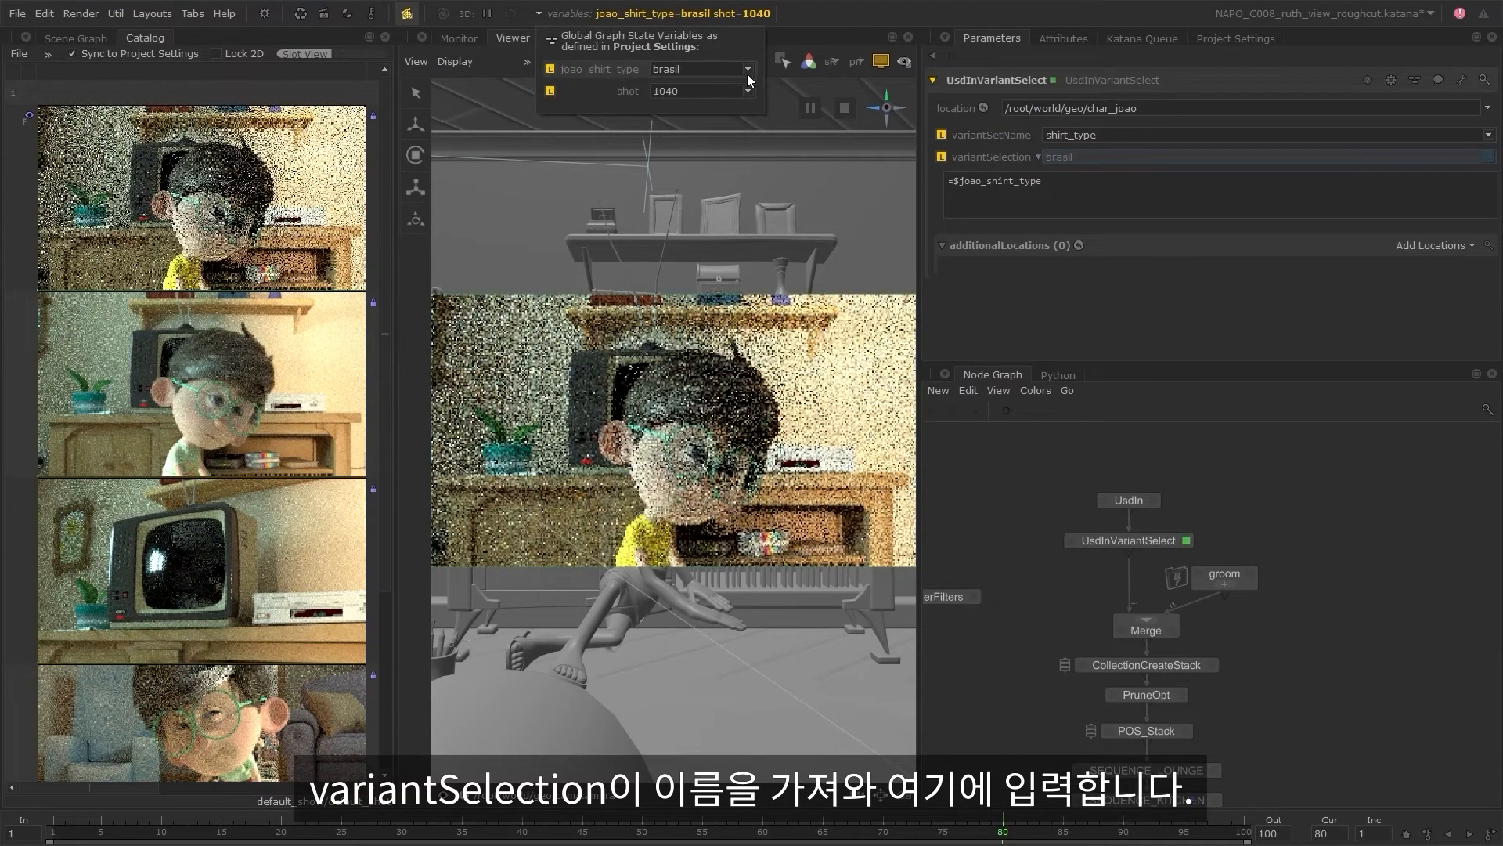
- Switch the global joao_shirt_type variable through pizza, pj and robot, and set it back to pizza
left_click(747, 72)
left_click(737, 91)
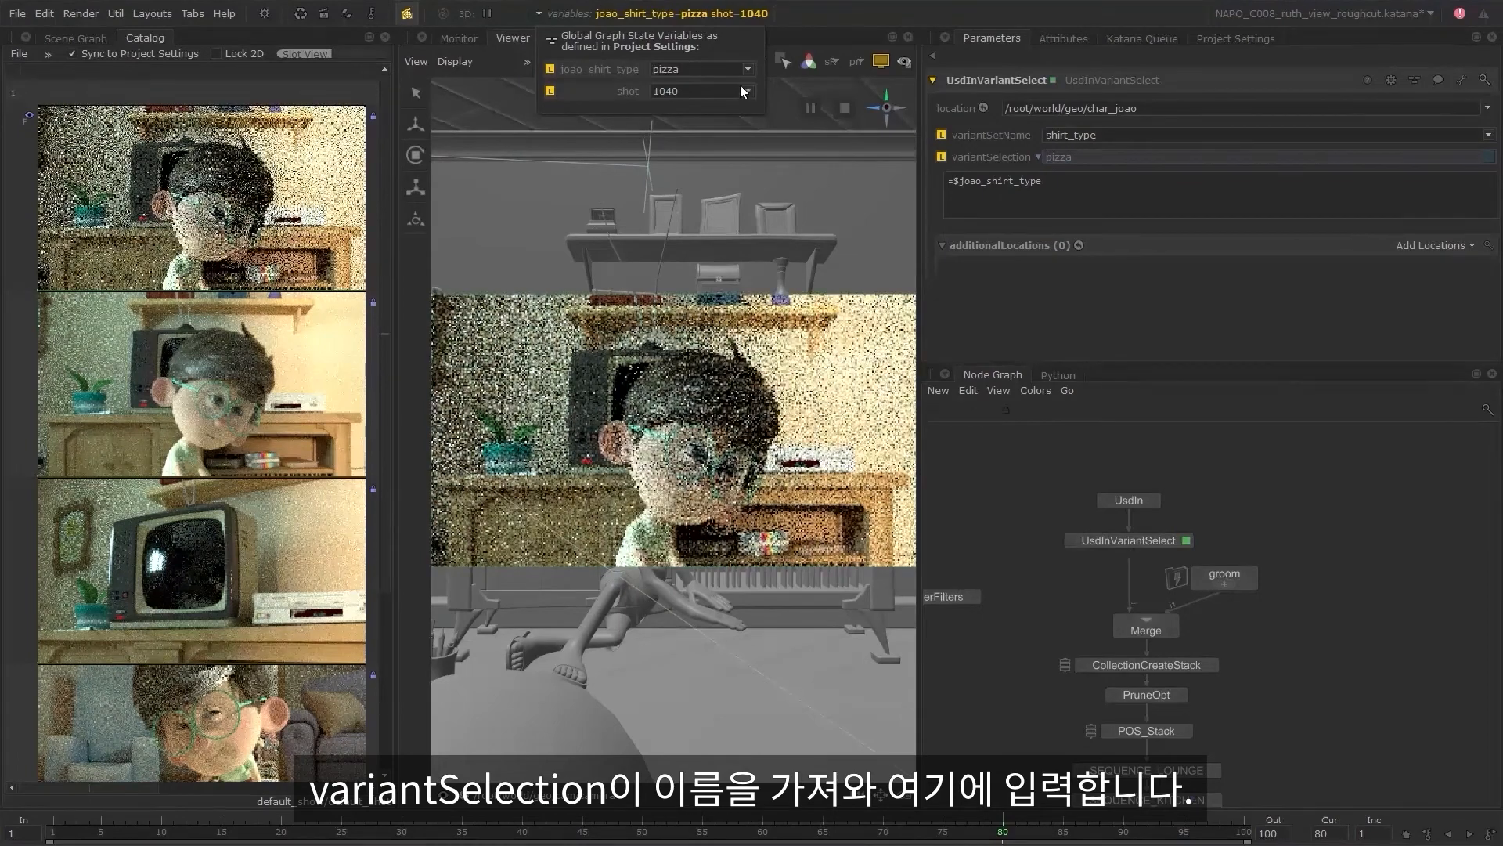
left_click(749, 72)
left_click(725, 103)
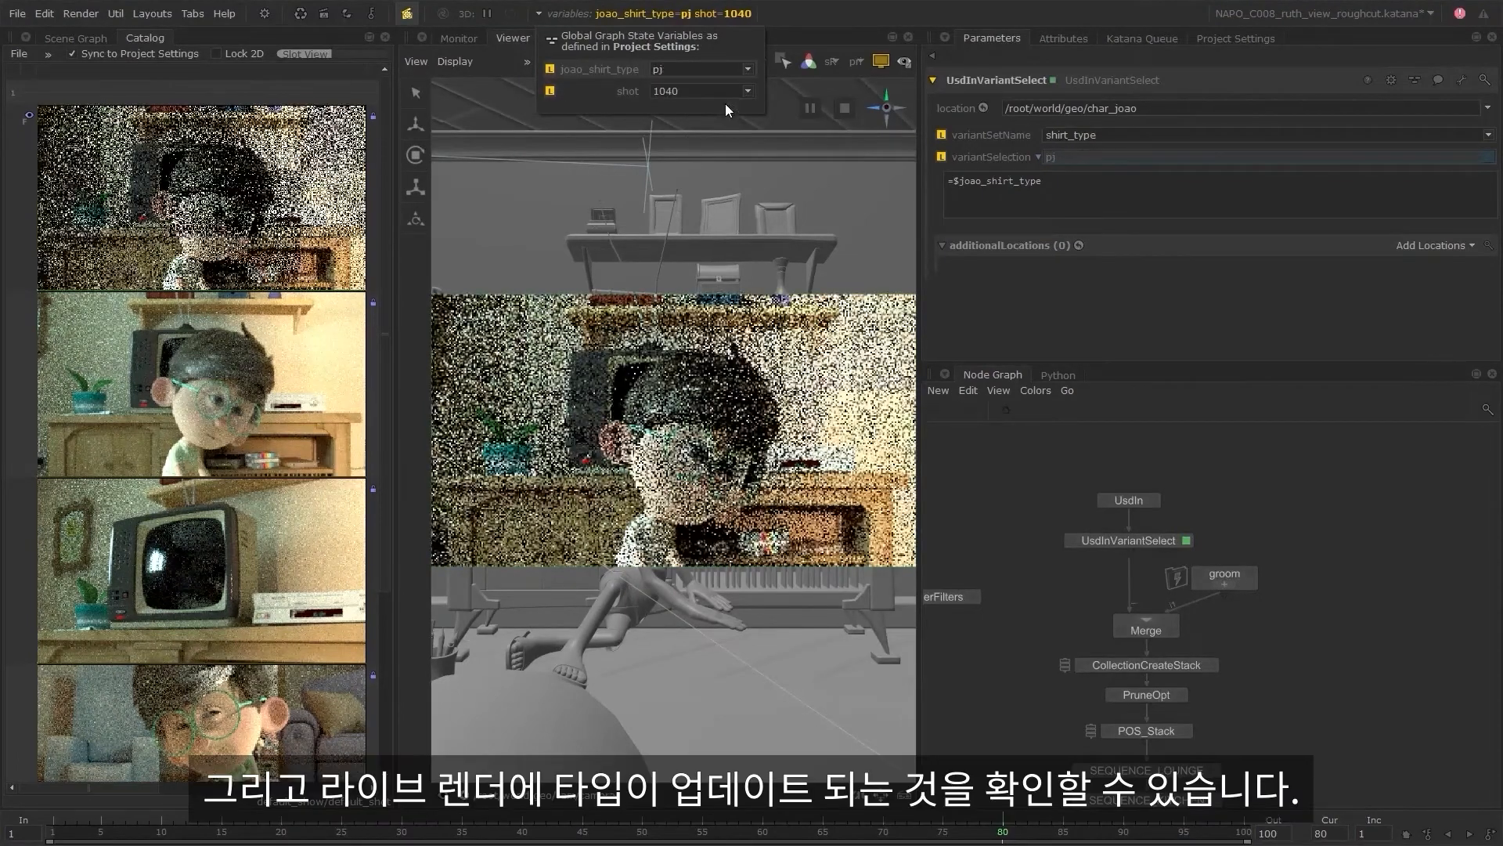
left_click(748, 71)
left_click(712, 115)
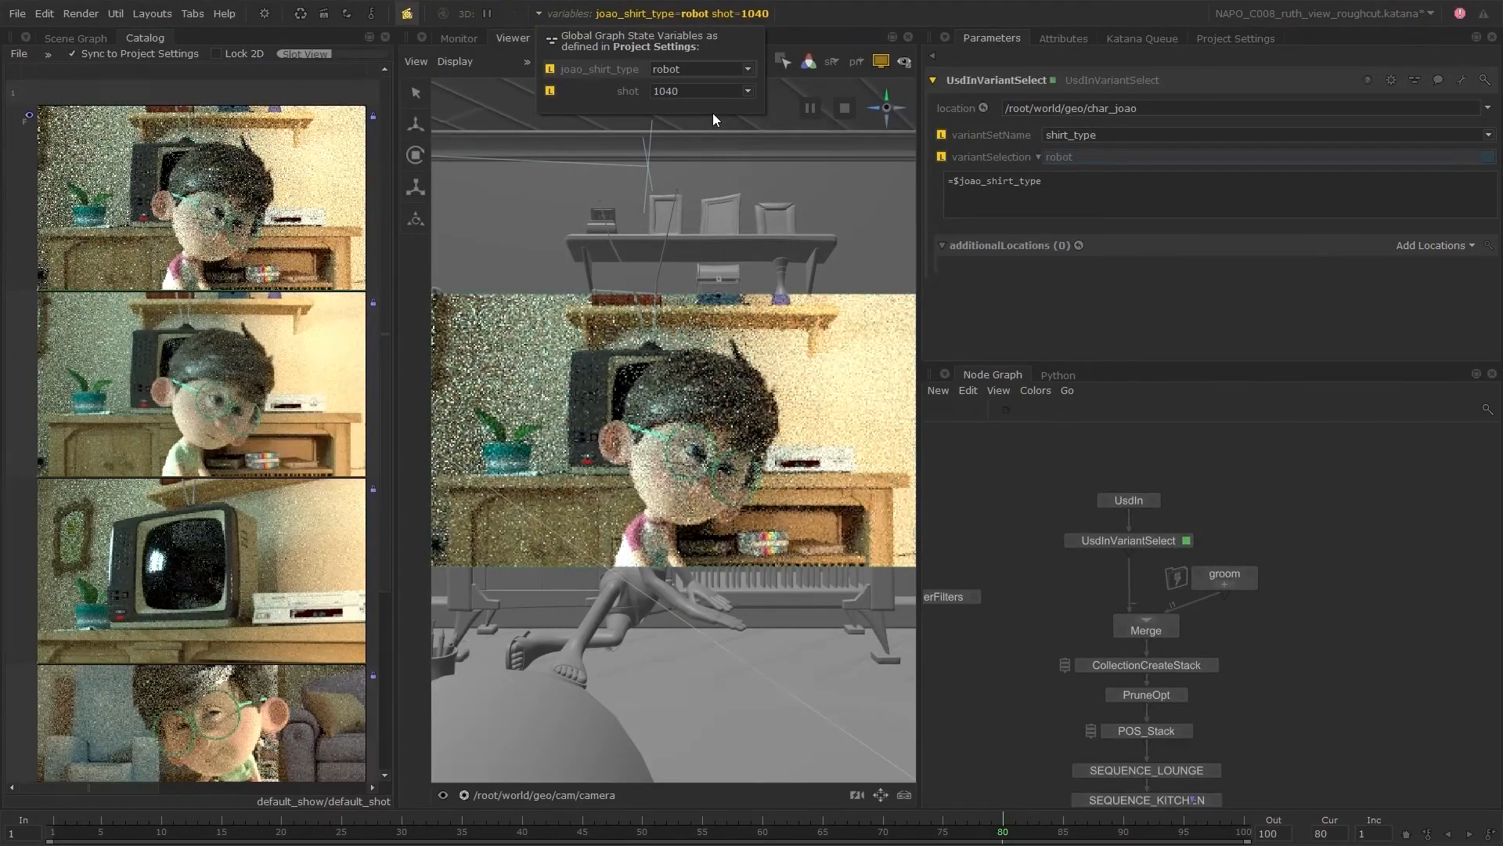
left_click(746, 72)
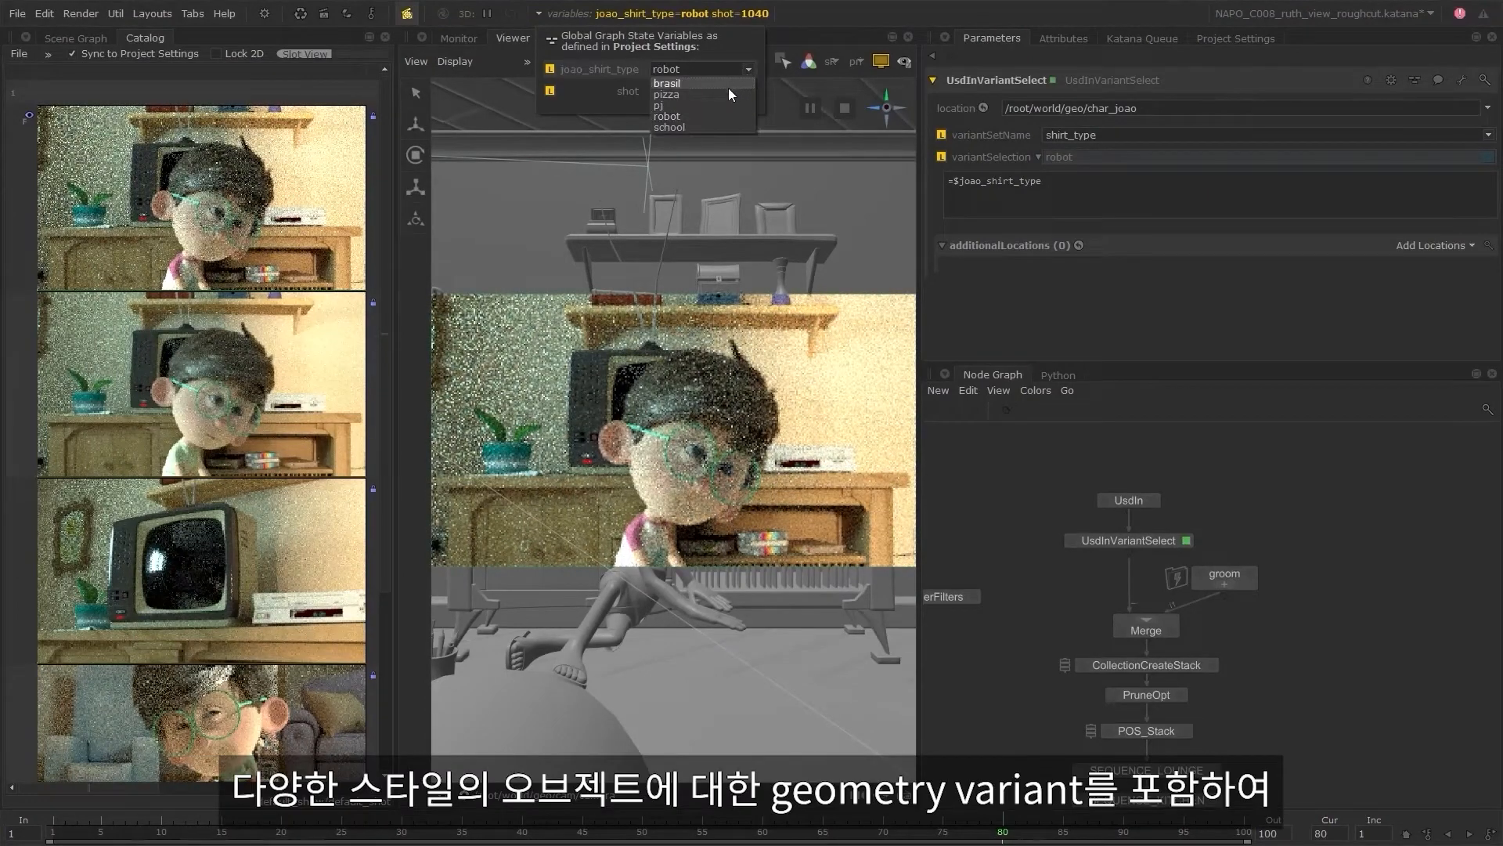
left_click(728, 91)
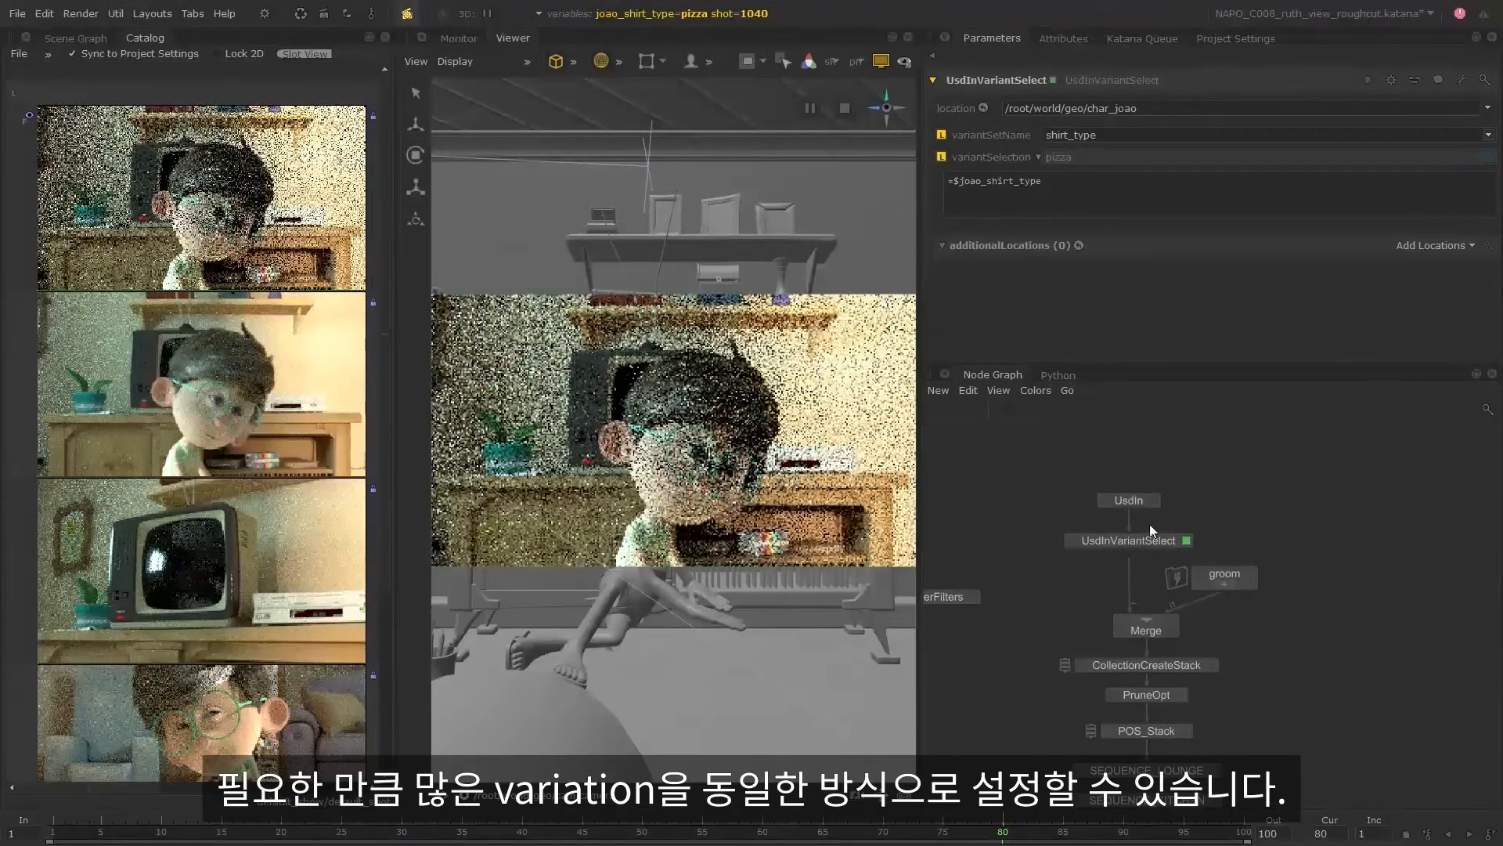
- Move the nodes from UsdIn through POS_Stack upward to open a gap above SEQUENCE_LOUNGE
middle_click_drag(1149, 523, 1160, 442)
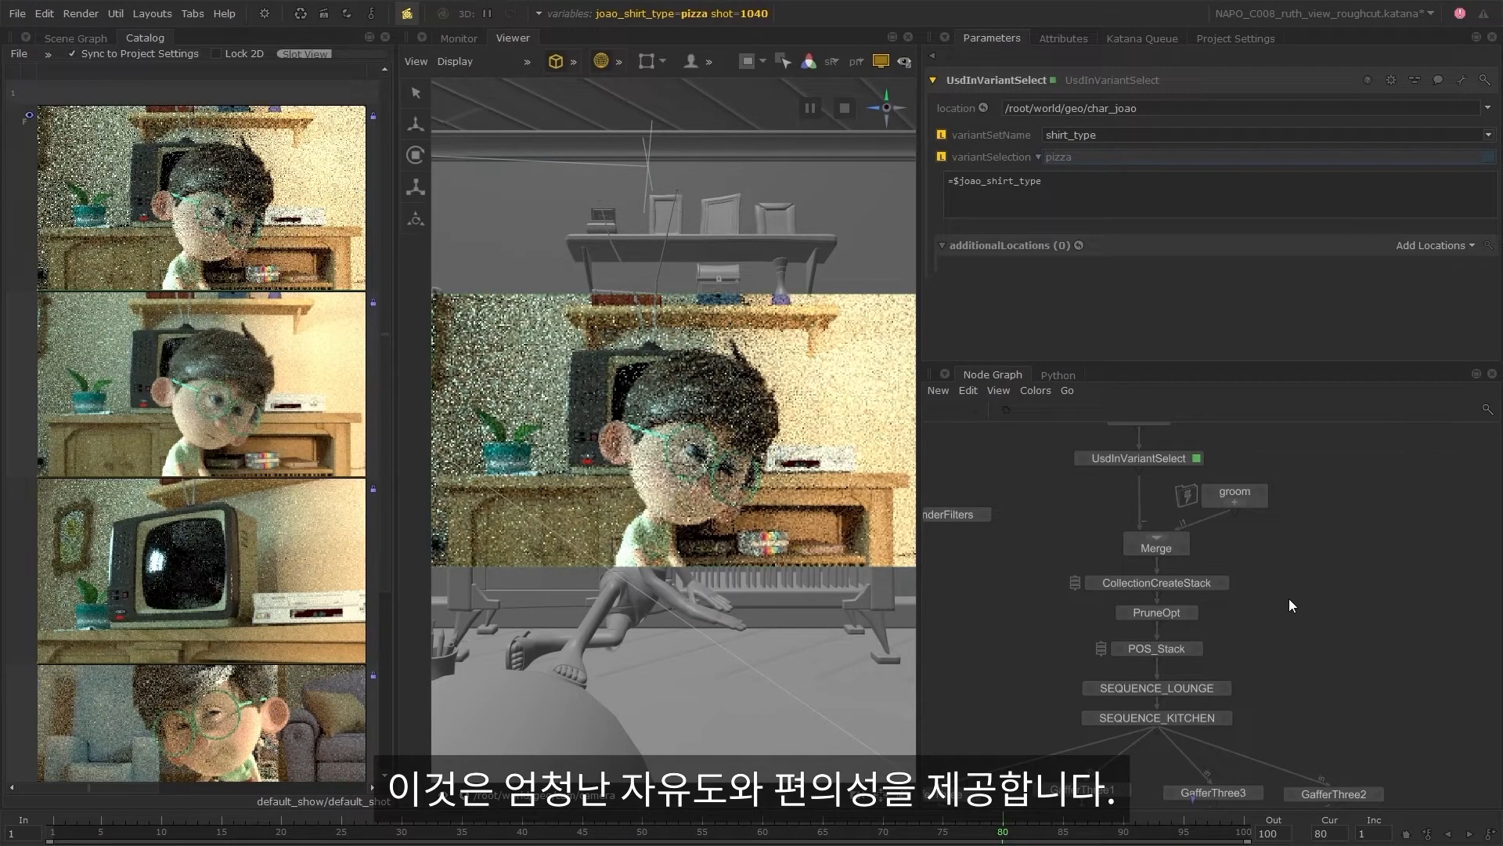
middle_click_drag(1289, 598, 1307, 670)
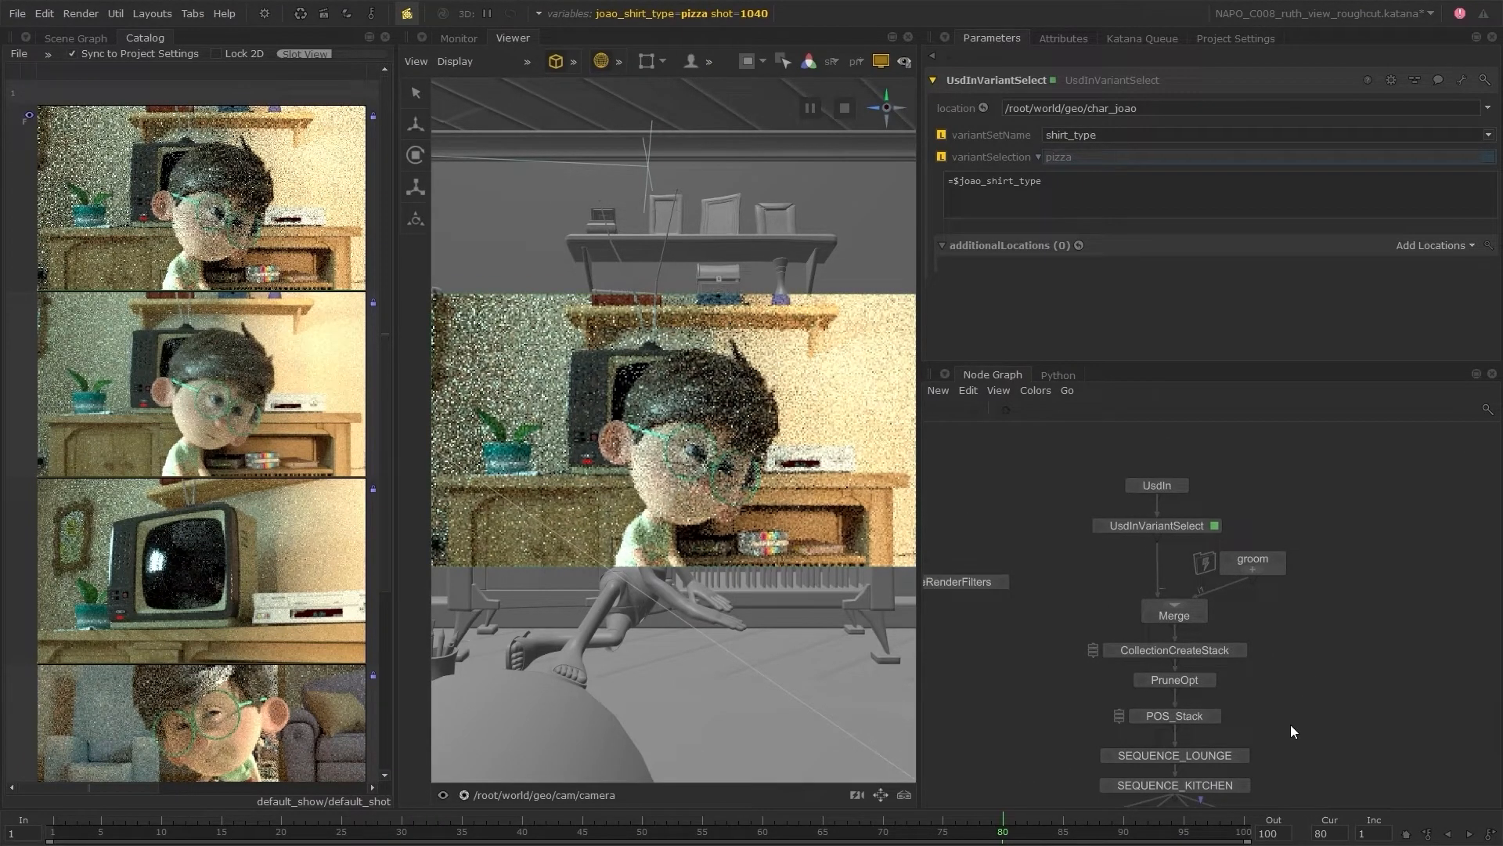
left_click_drag(1290, 725, 1162, 431)
left_click(1267, 650)
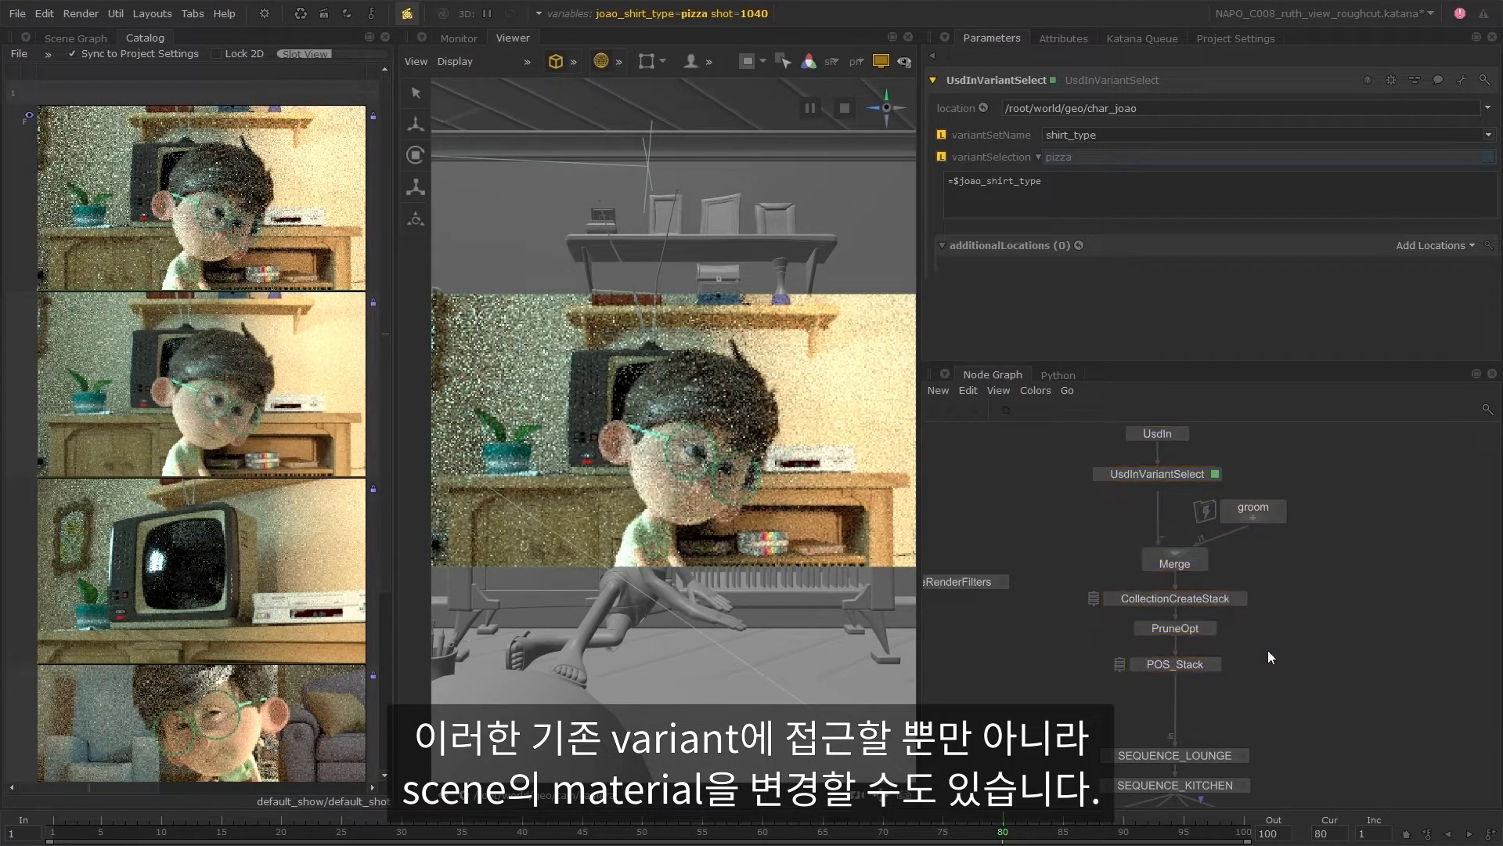
middle_click_drag(1267, 650, 1314, 590)
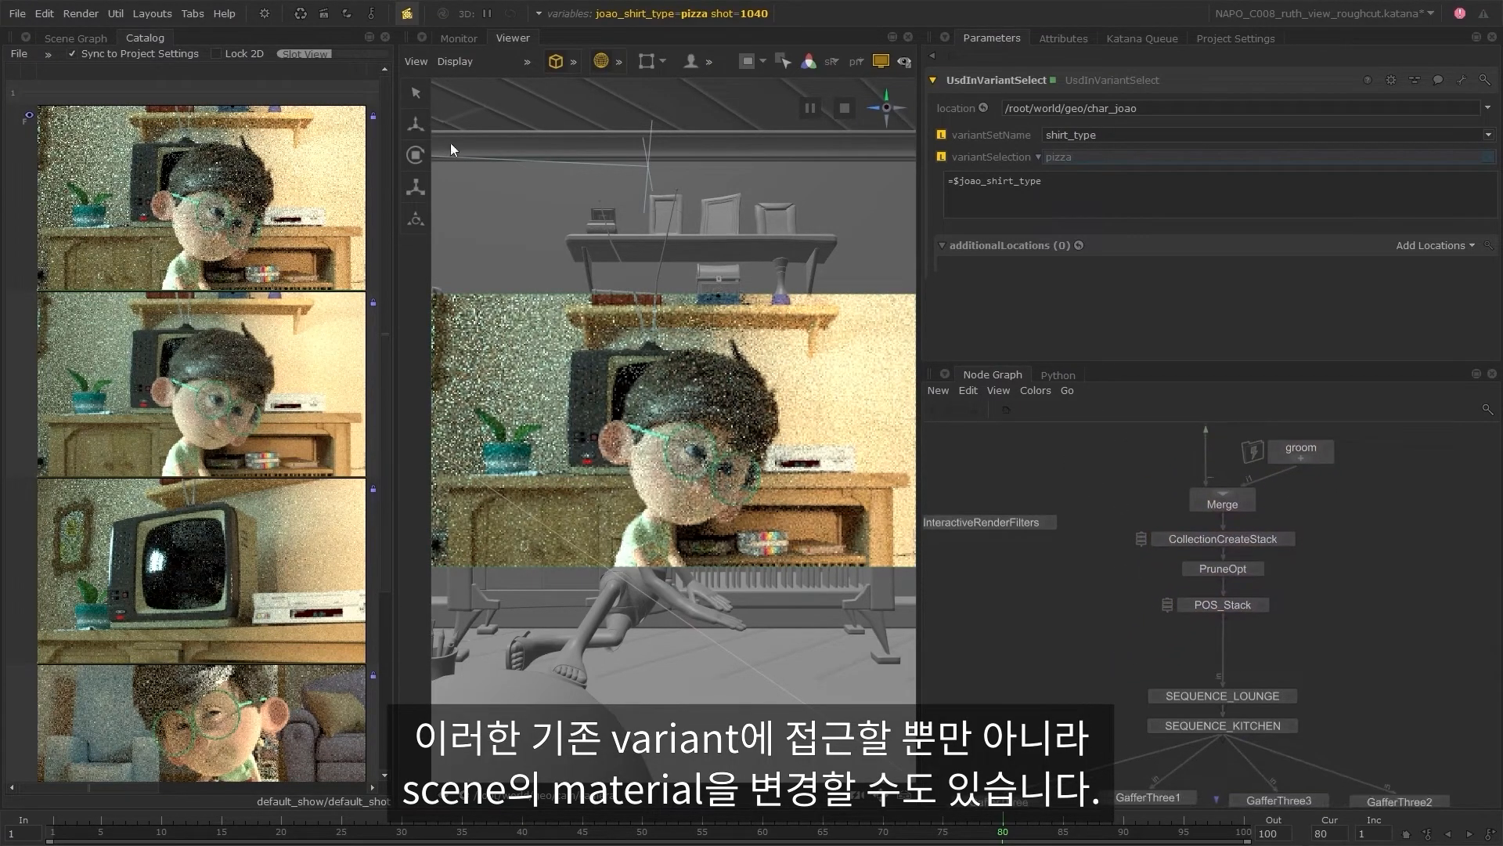
- Insert a NetworkMaterialEdit node between POS_Stack and SEQUENCE_LOUNGE and assign the TV unit's tele_unit_mat as its material location to edit
left_click(90, 38)
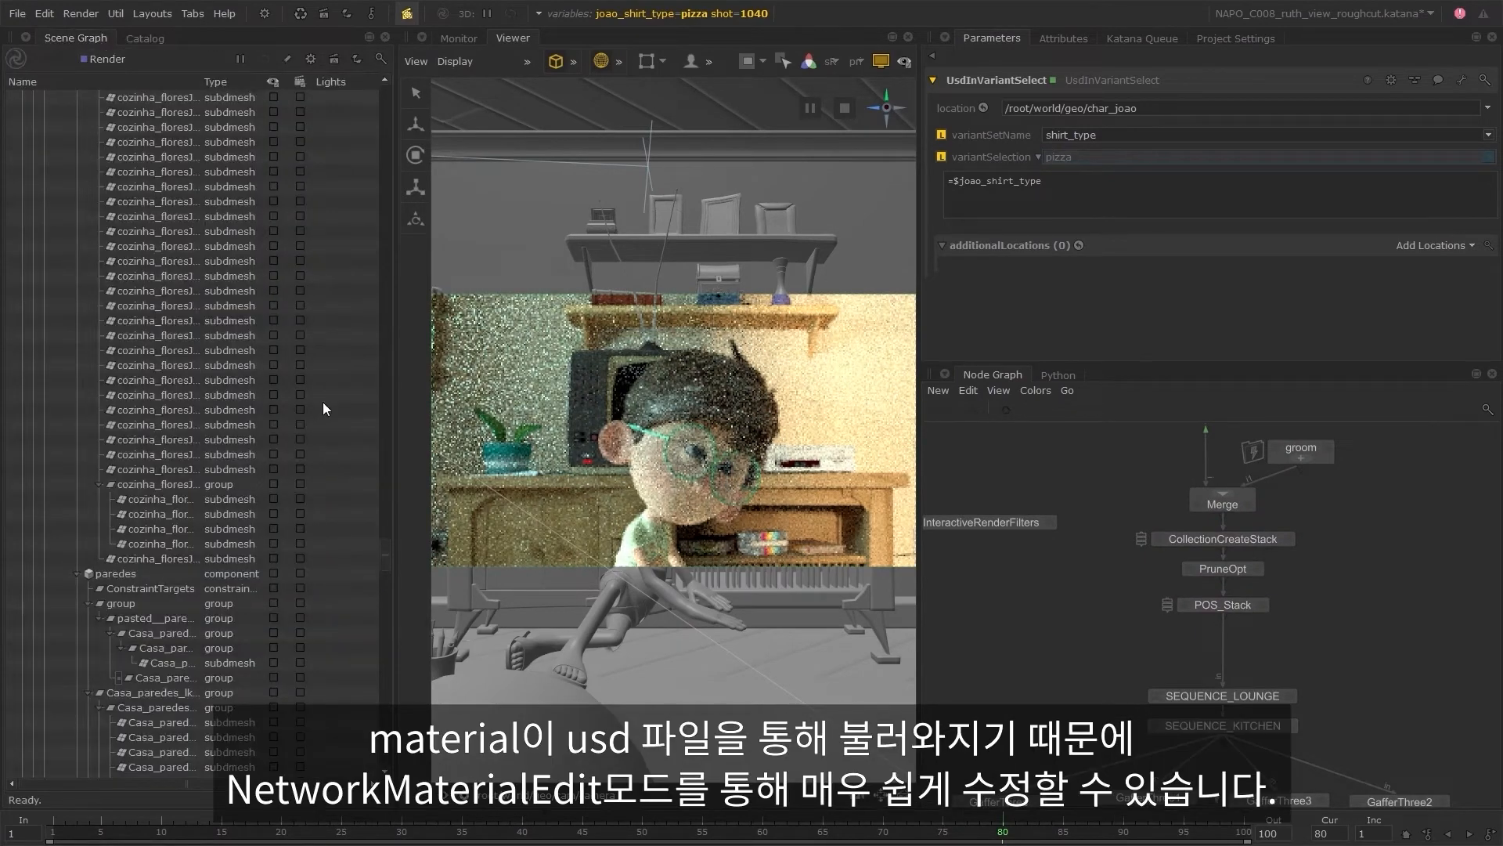
left_click_drag(382, 548, 387, 92)
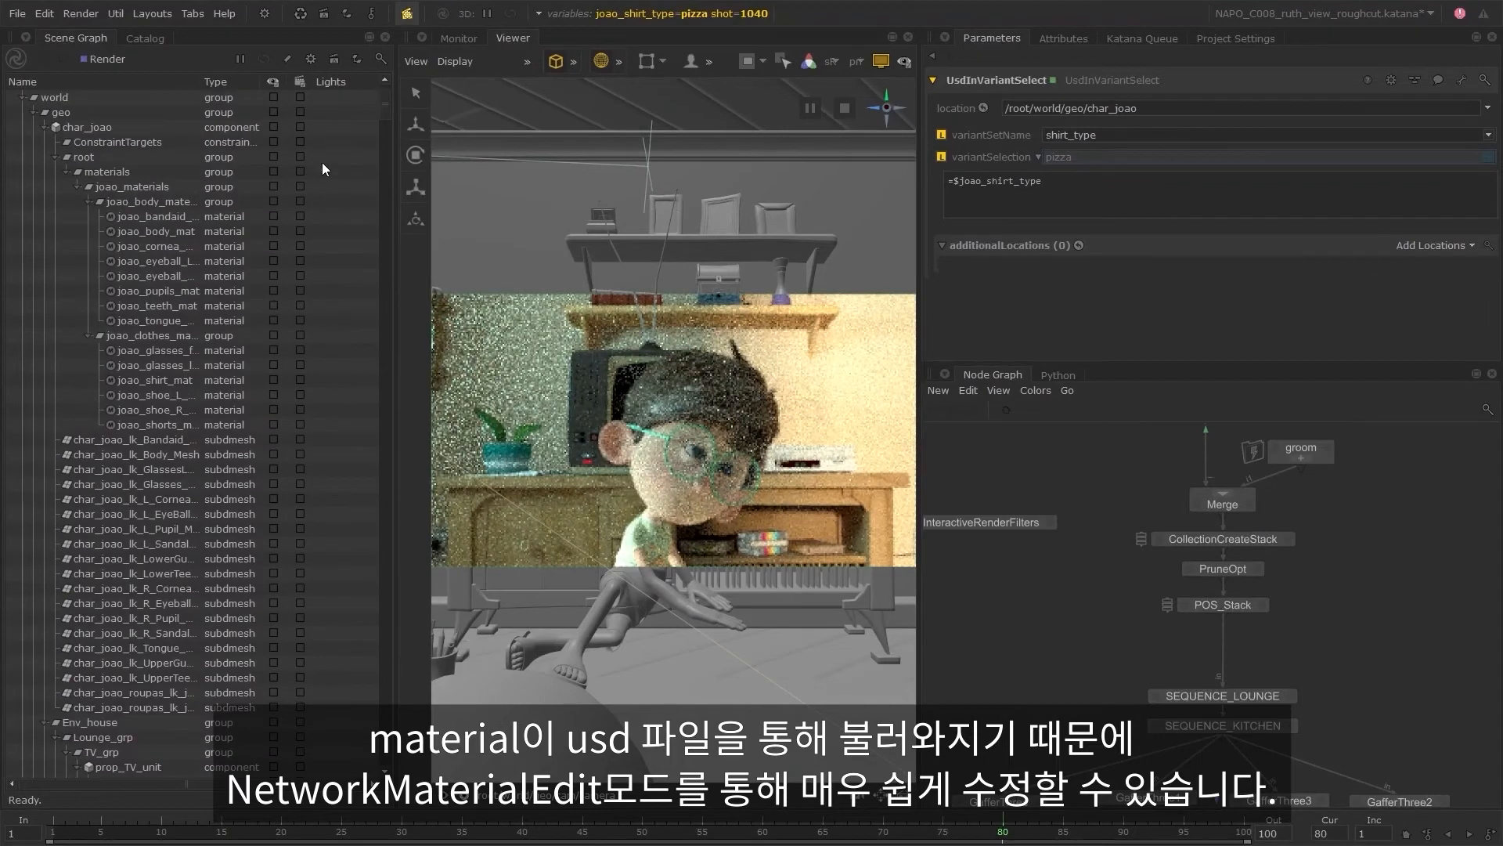
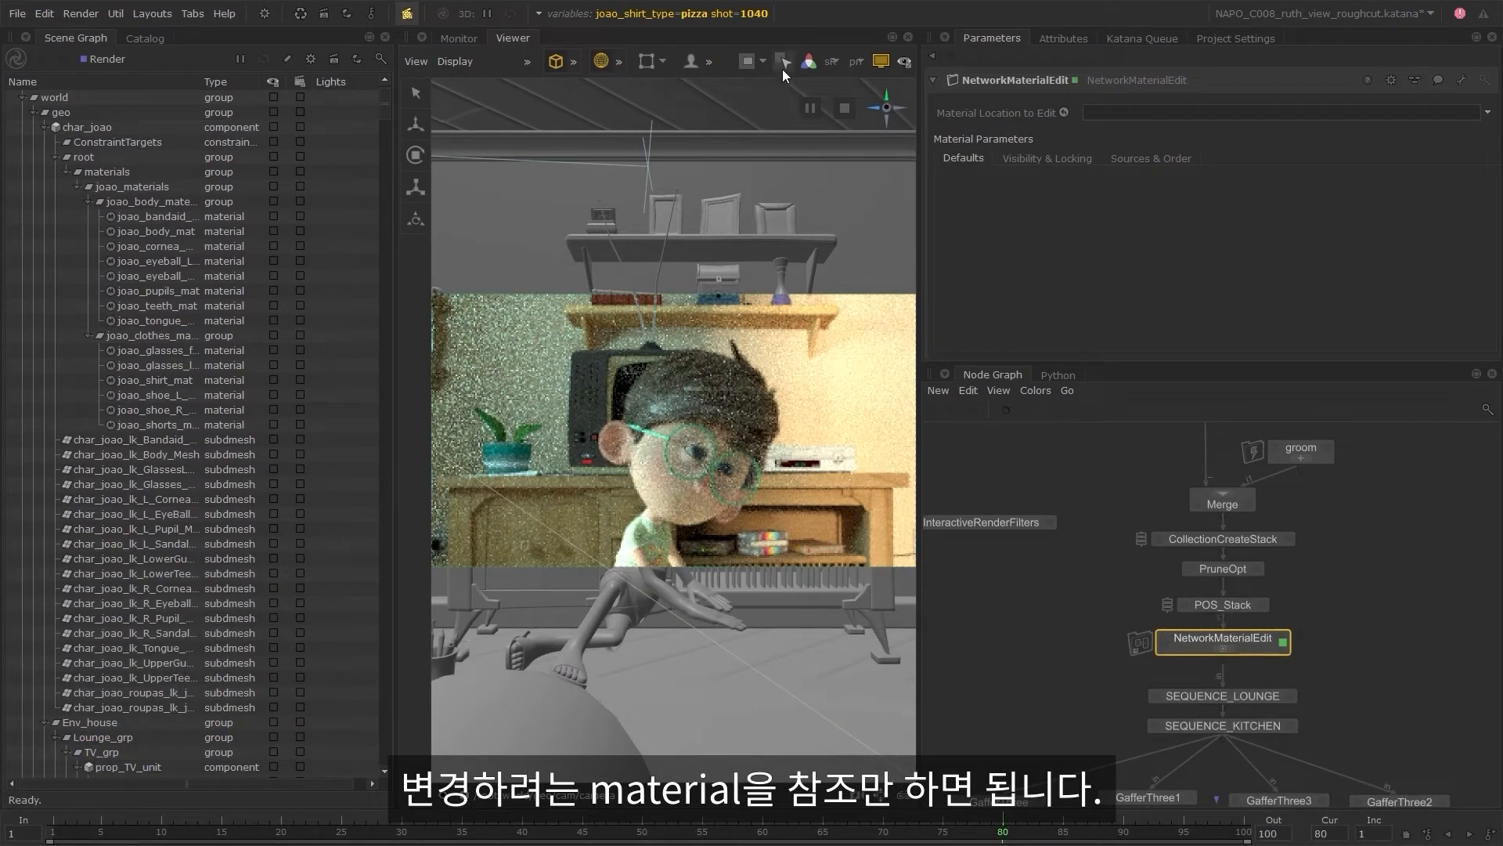
left_click(862, 486)
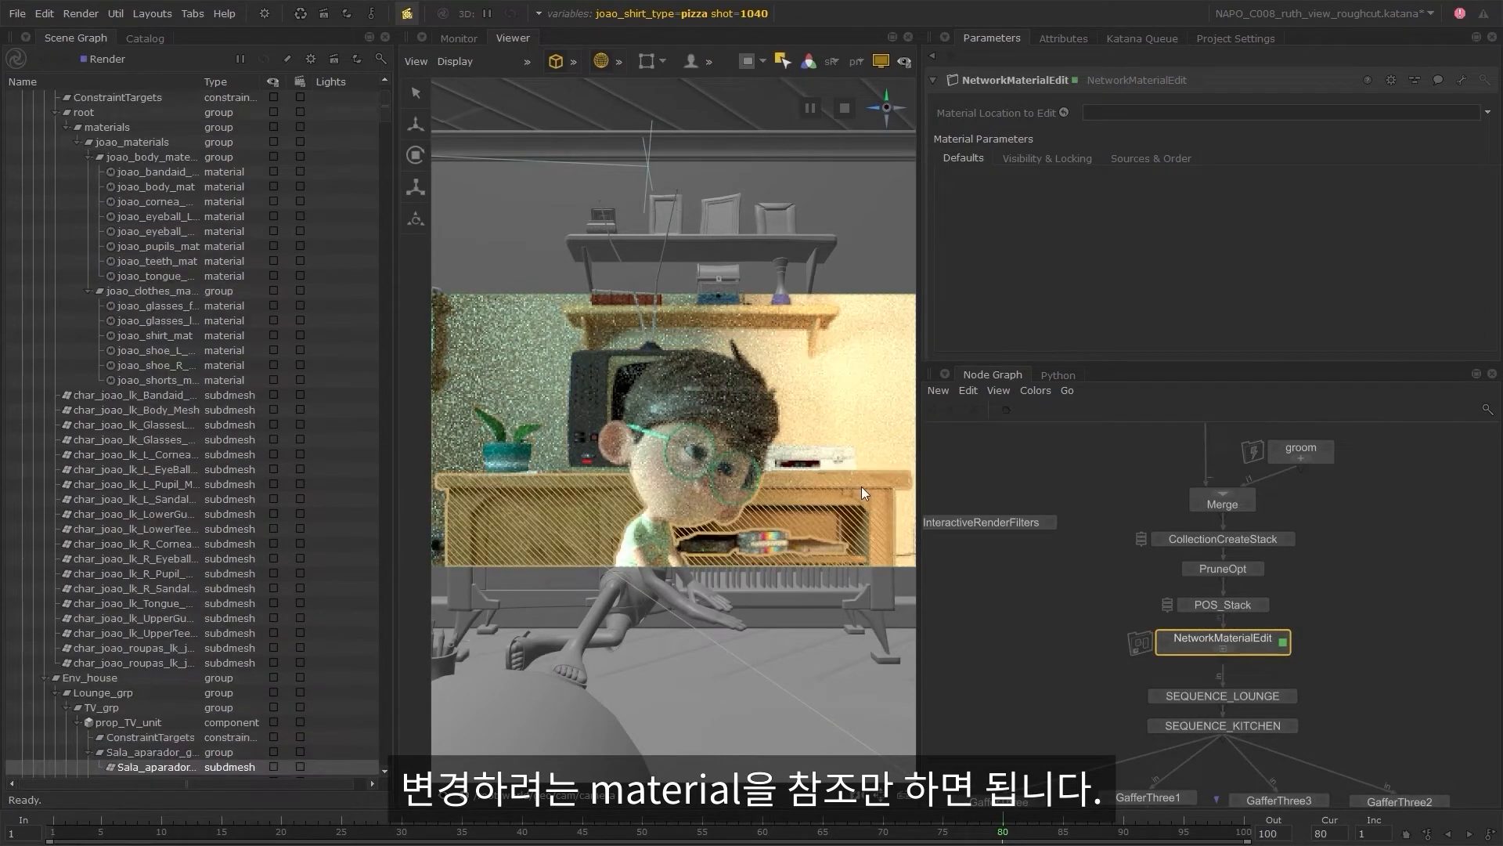
scroll(299, 505, "down", 8)
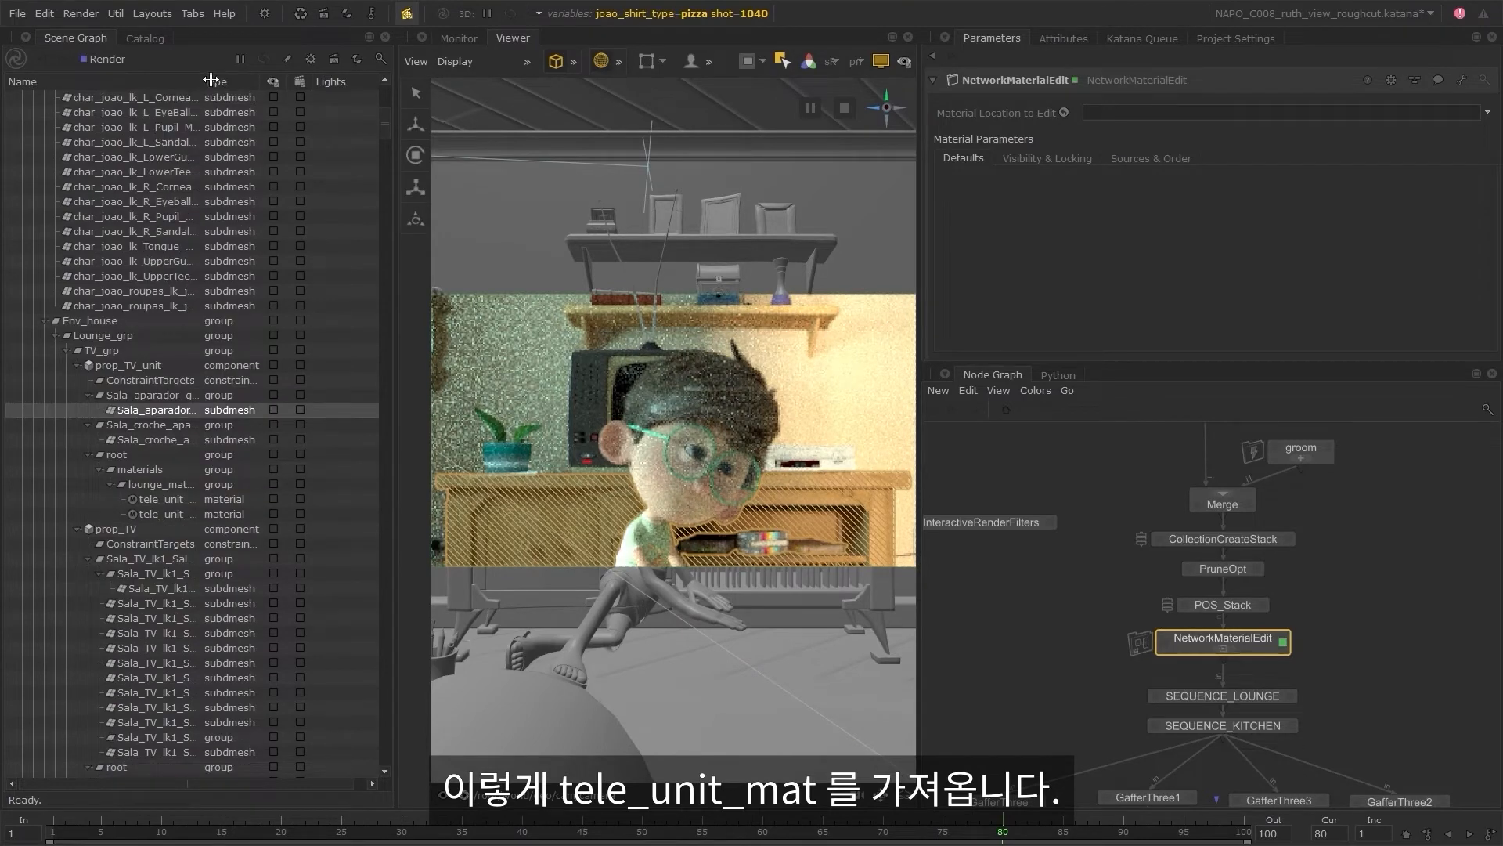
left_click_drag(201, 81, 230, 81)
left_click(174, 513)
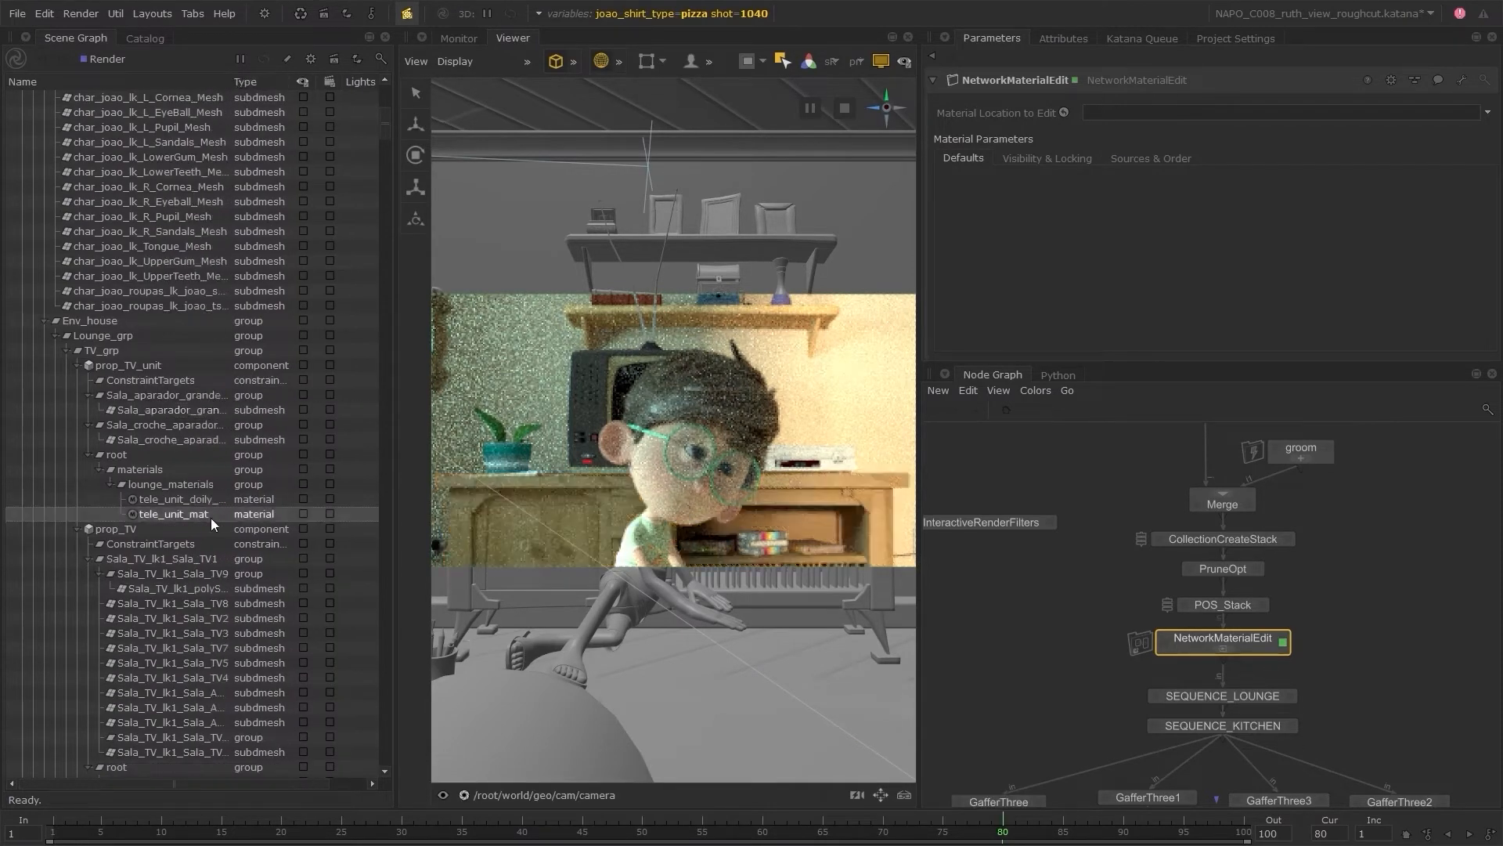
left_click_drag(194, 515, 1108, 113)
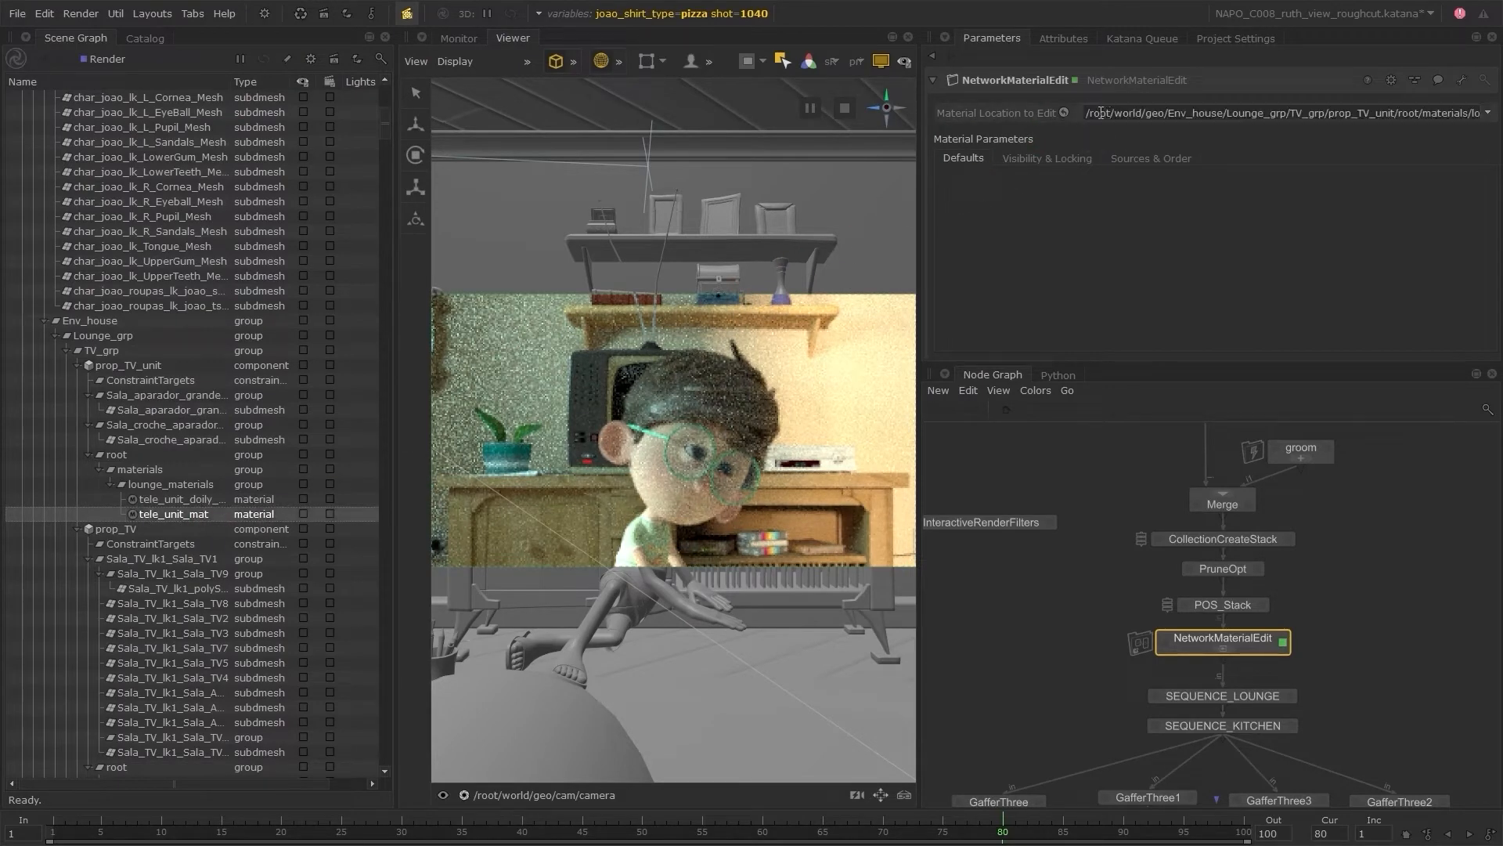
- Start simultaneous live renders of shots 1015 and 1060 at frame 80, leaving joao_shirt_type out of the render variables
left_click(144, 39)
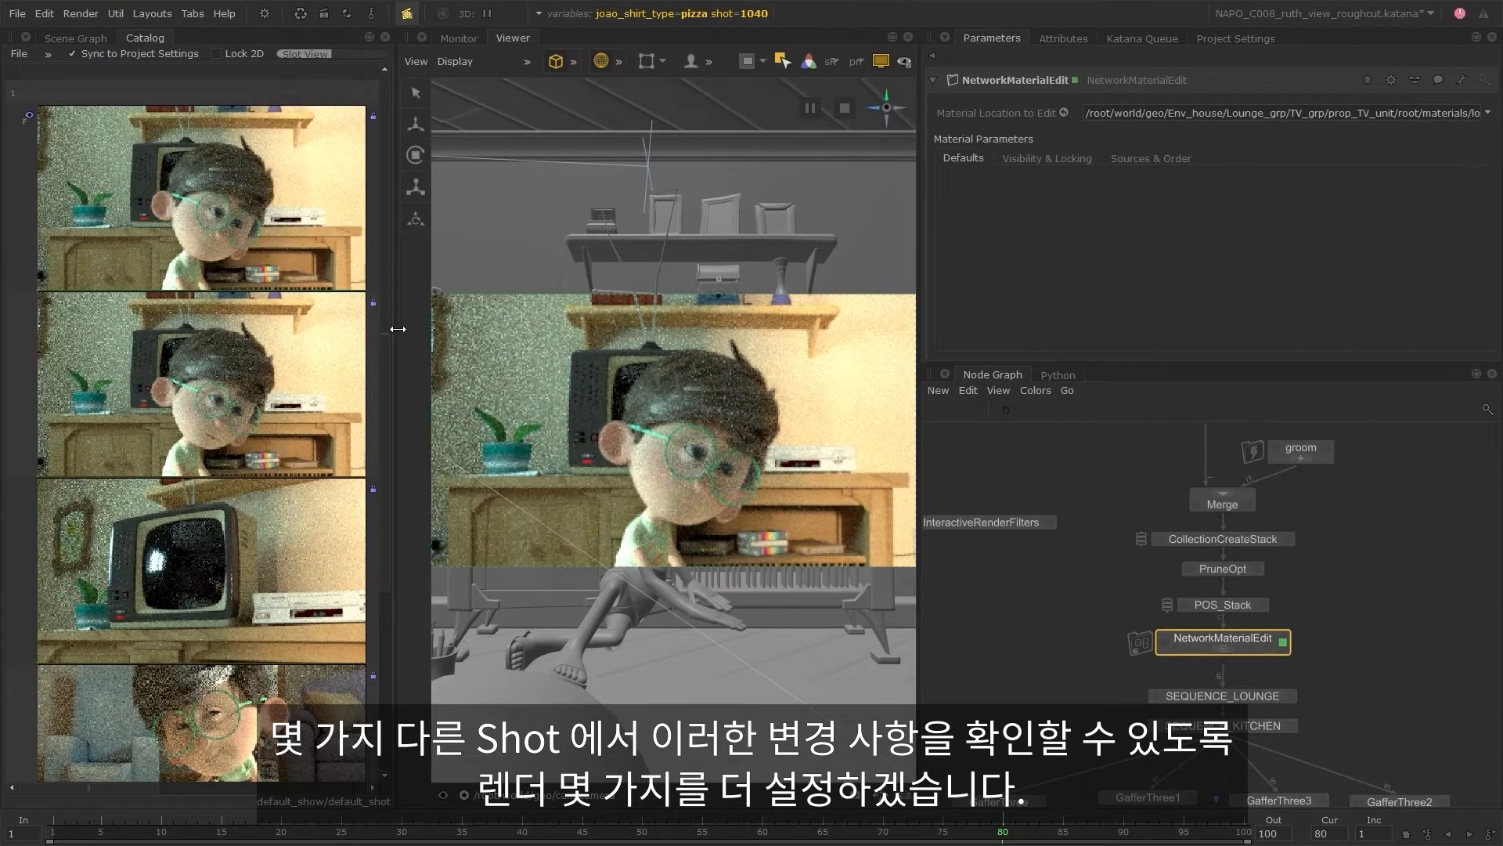
left_click(274, 11)
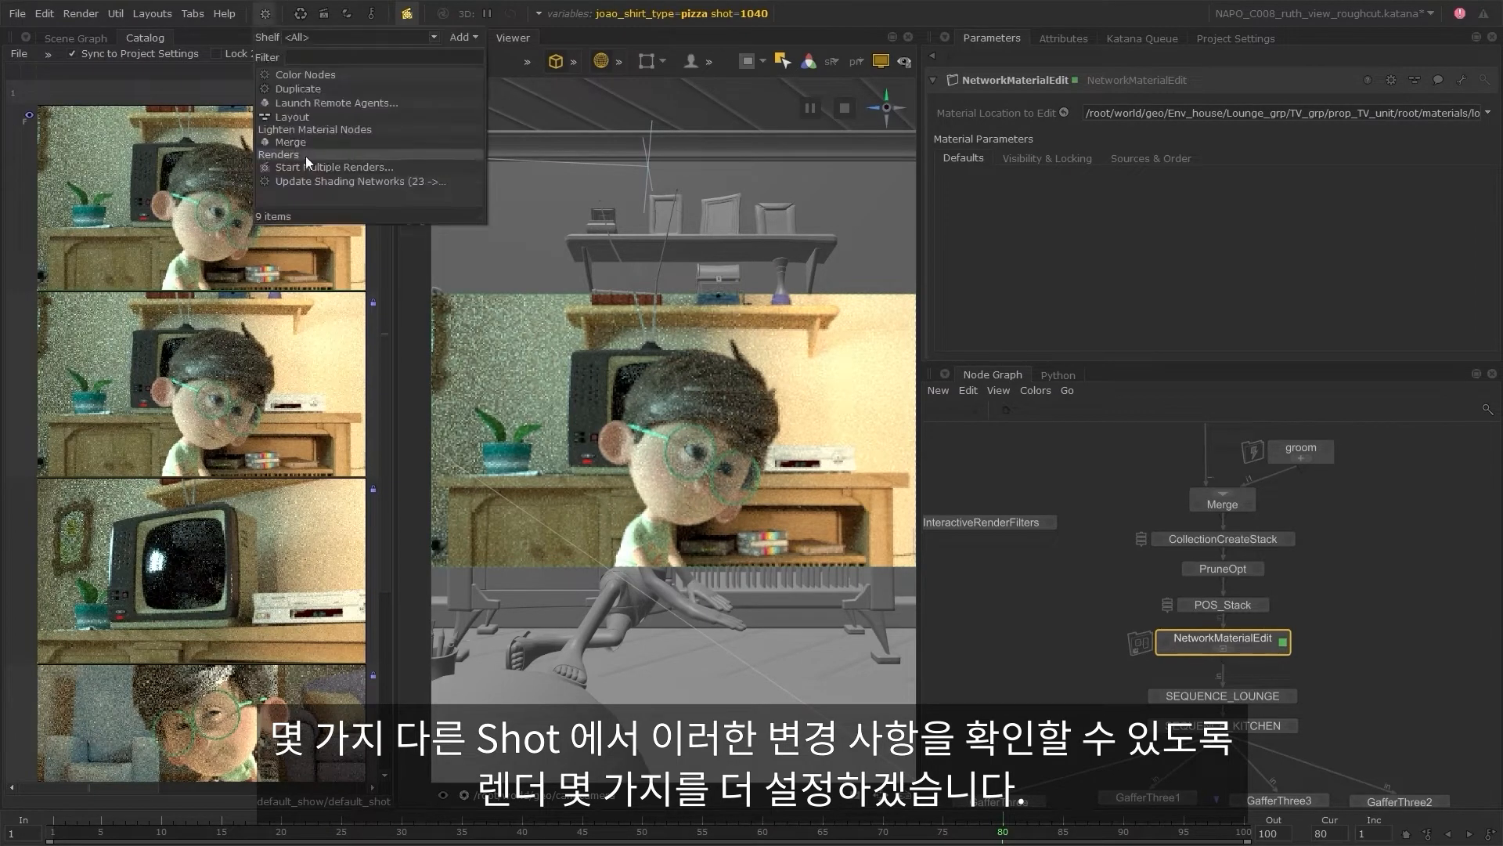
left_click(310, 166)
left_click(566, 298)
left_click(566, 288)
left_click(566, 277)
left_click(566, 265)
left_click(566, 255)
left_click(566, 232)
left_click(566, 221)
left_click(462, 230)
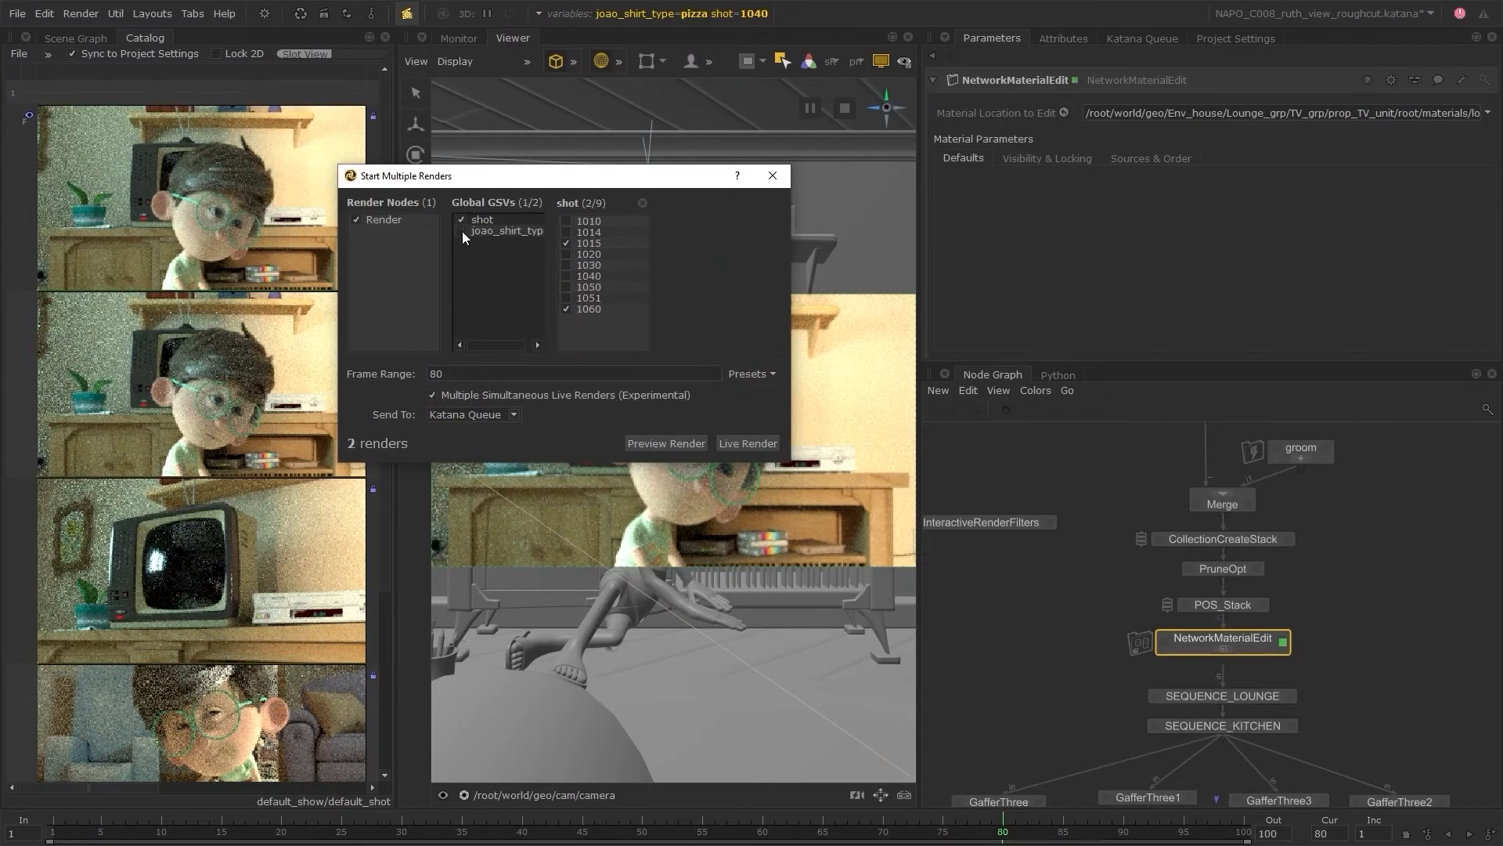
left_click(767, 443)
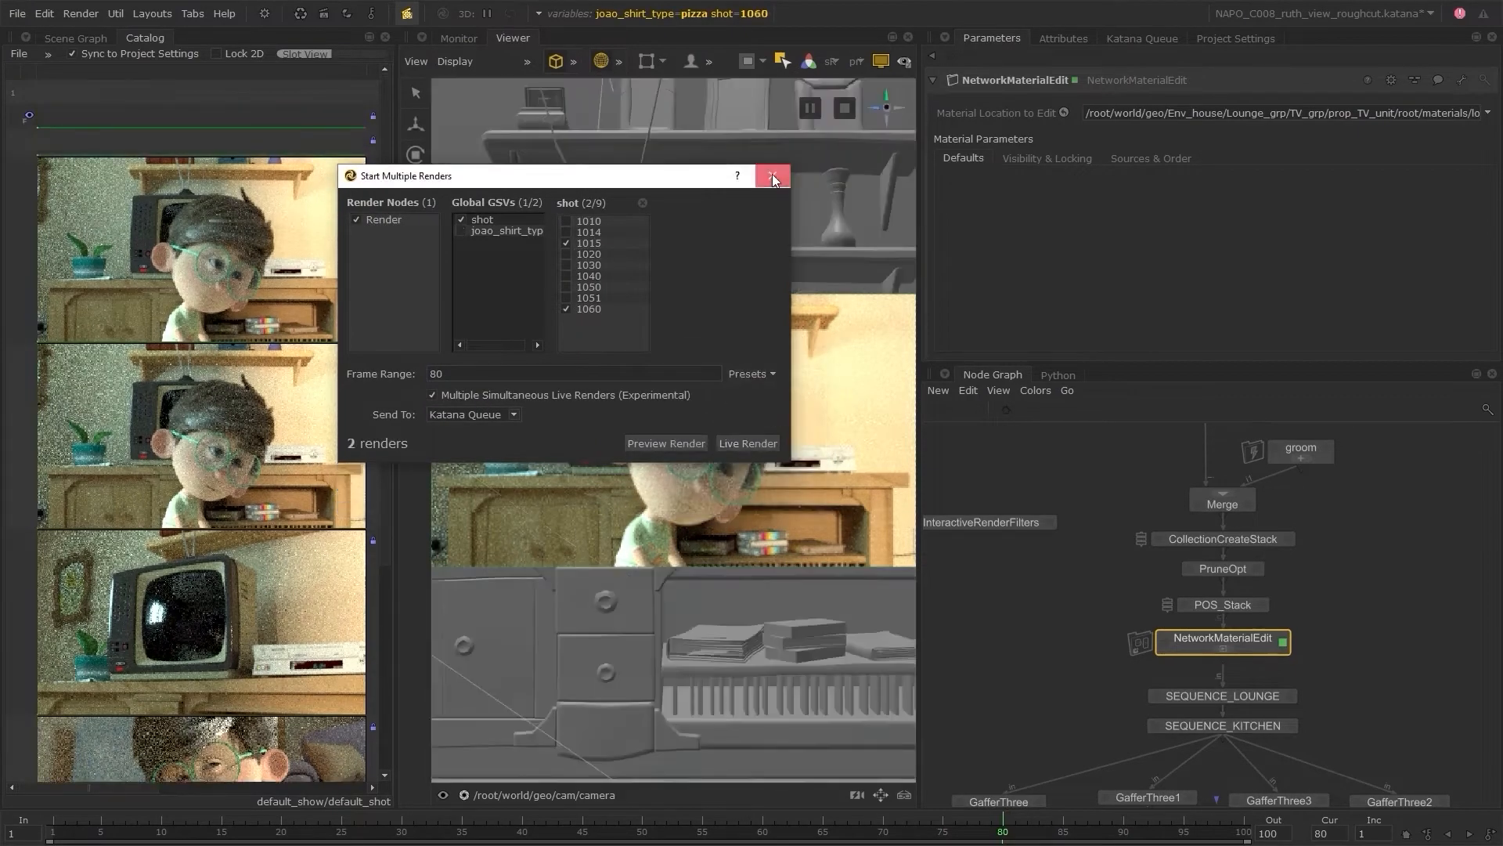
left_click(772, 178)
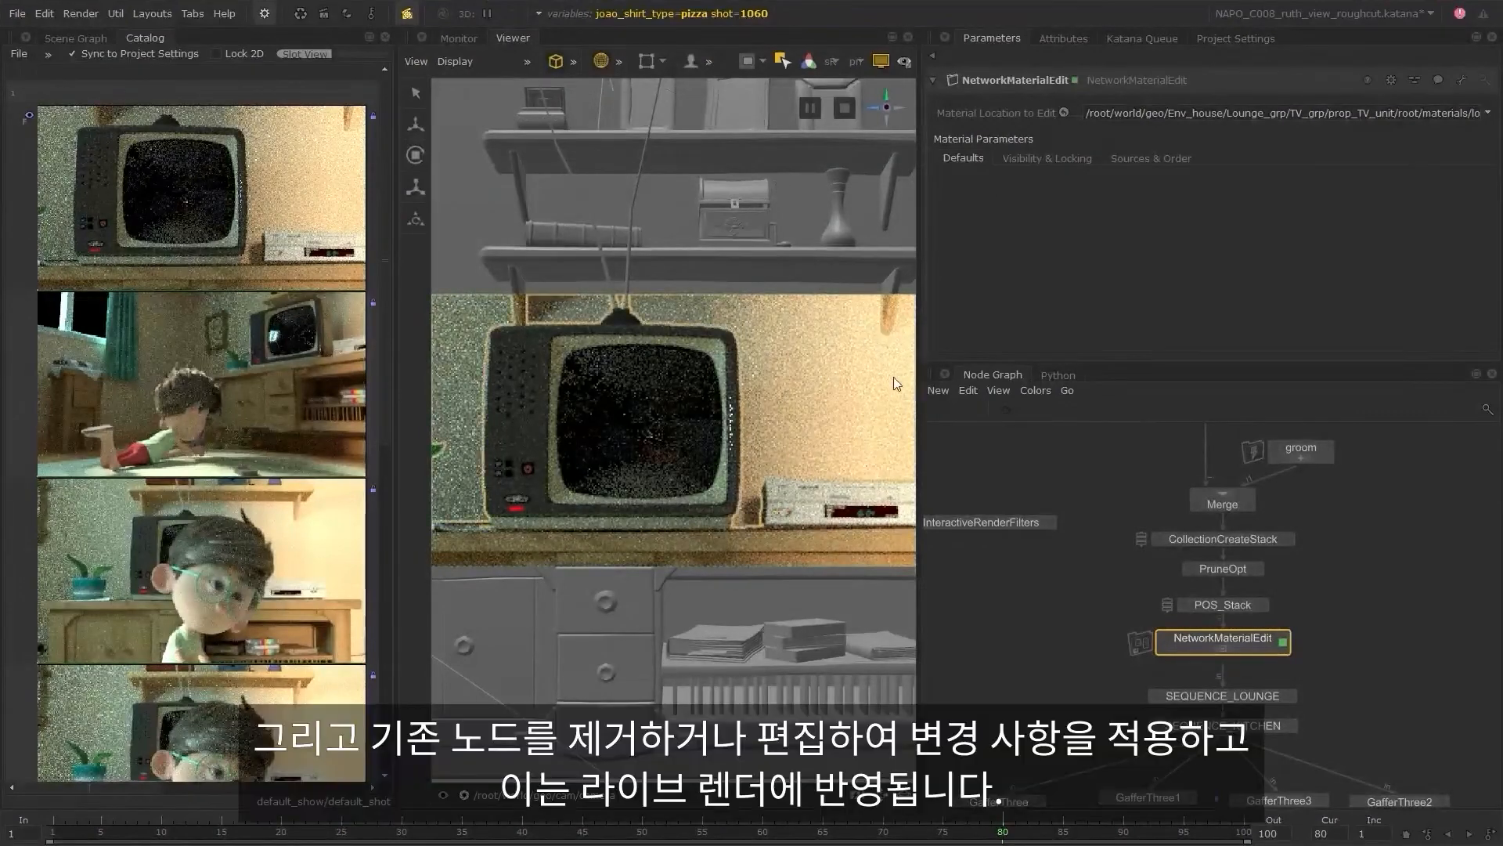
- Inside NetworkMaterialEdit, set the Color Correct Exposure of the PxrColorCorrect11 node to -1.5
double_click(1223, 647)
mouse_move(1256, 644)
middle_mouse_down()
mouse_move(1117, 612)
mouse_move(1134, 640)
middle_mouse_up()
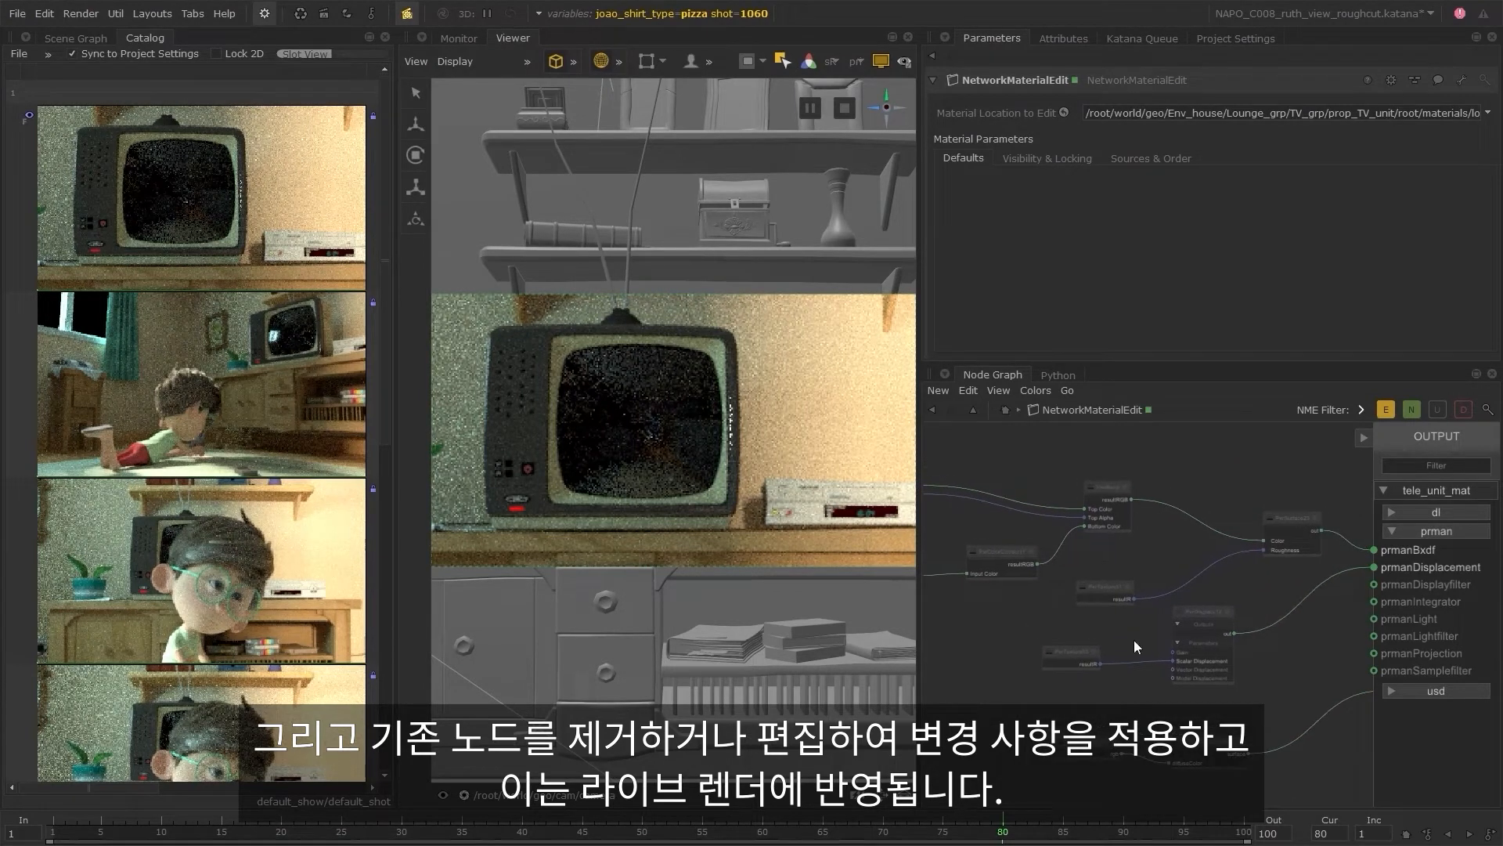
left_click(1030, 552)
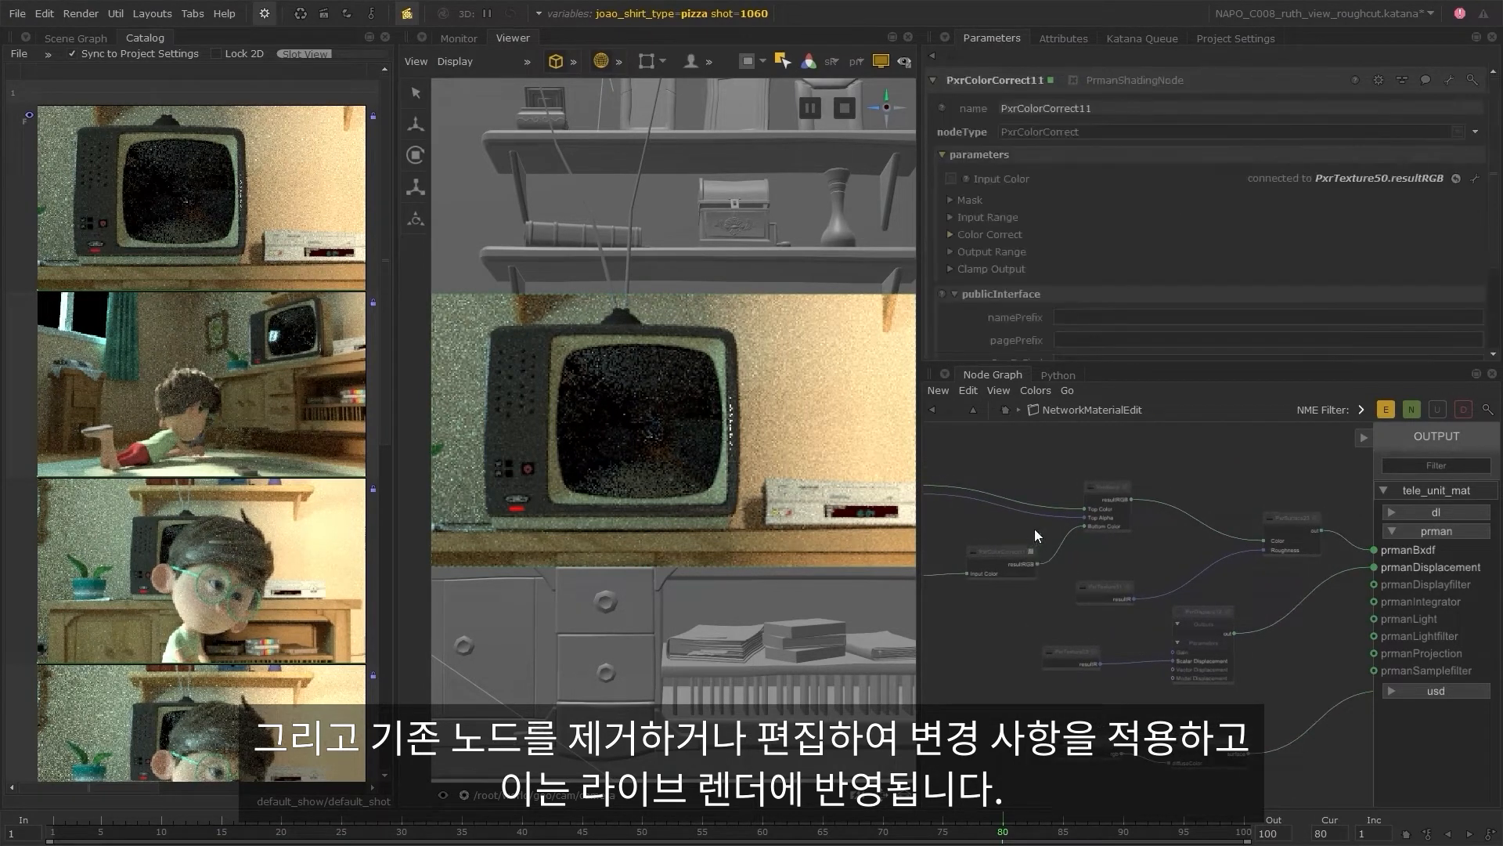
left_click(989, 235)
scroll(988, 236, "down", 3)
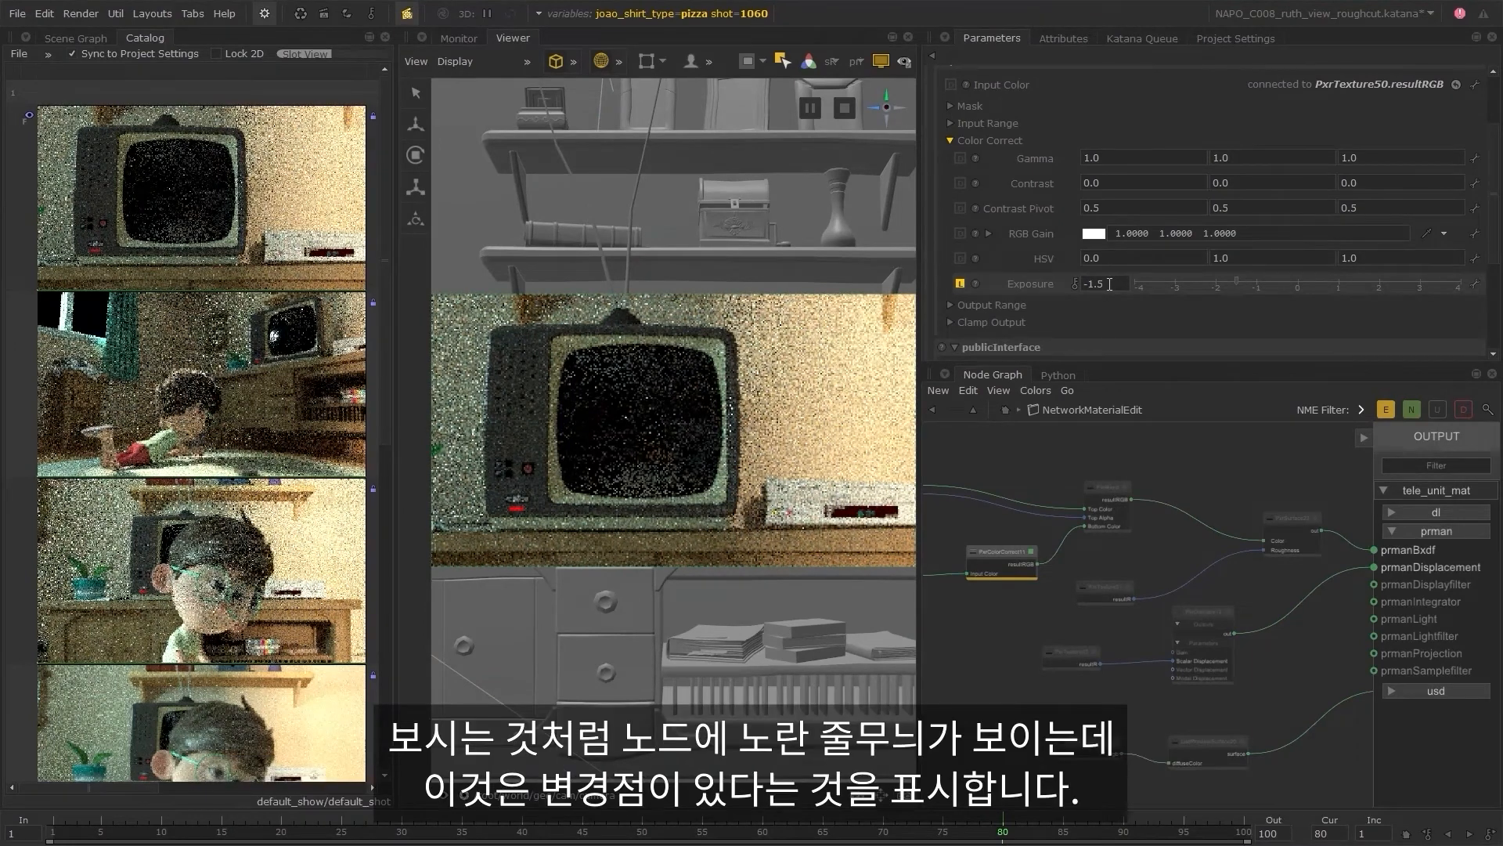
- Show the live 1040 render in the Monitor, assign the catalog render below it as the comparison image, and frame the view
left_click_drag(386, 411, 385, 499)
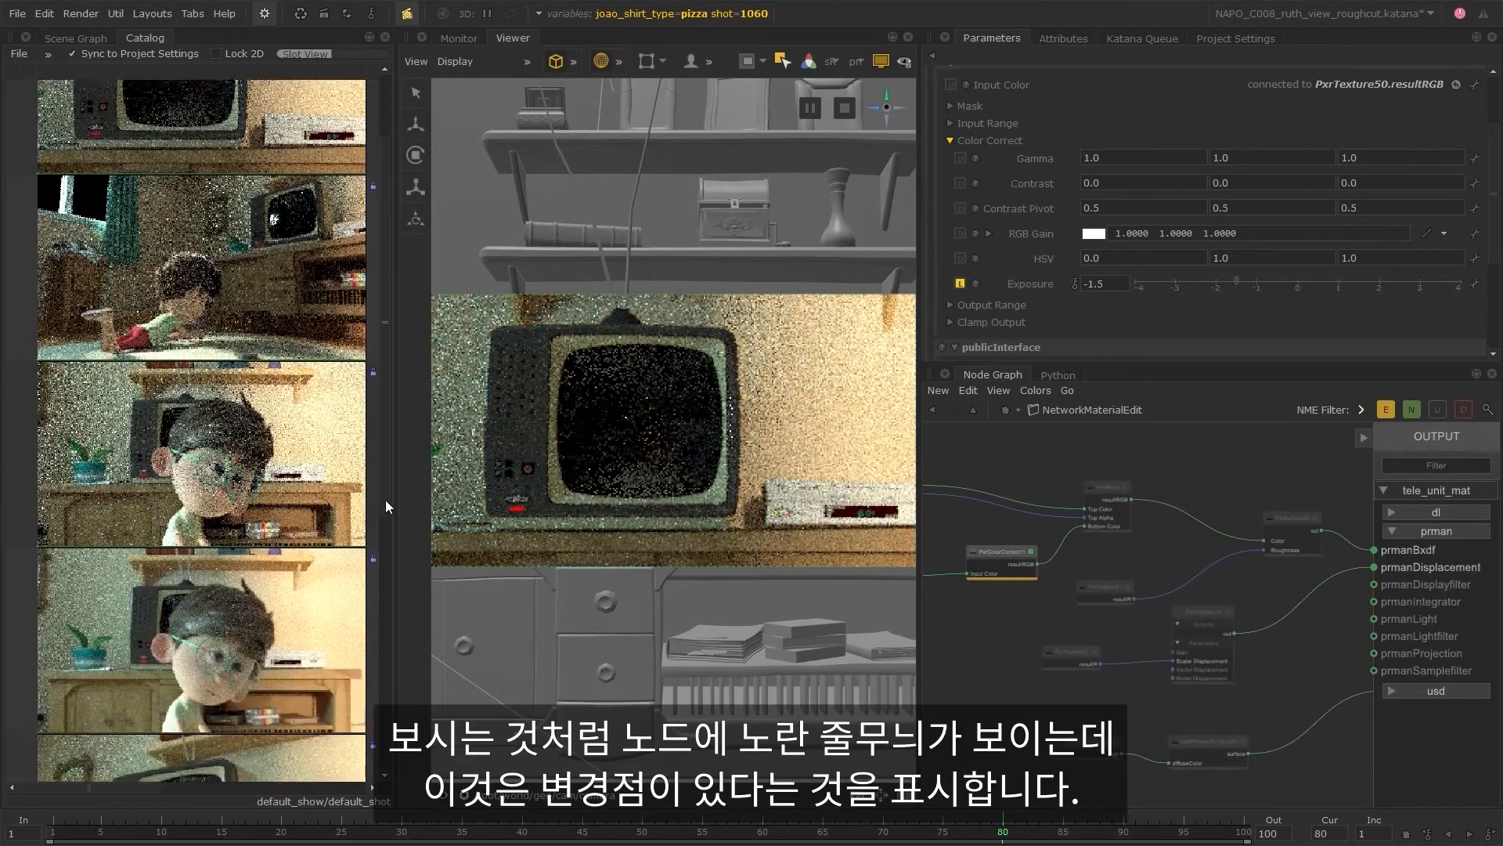
scroll(385, 504, "down", 1)
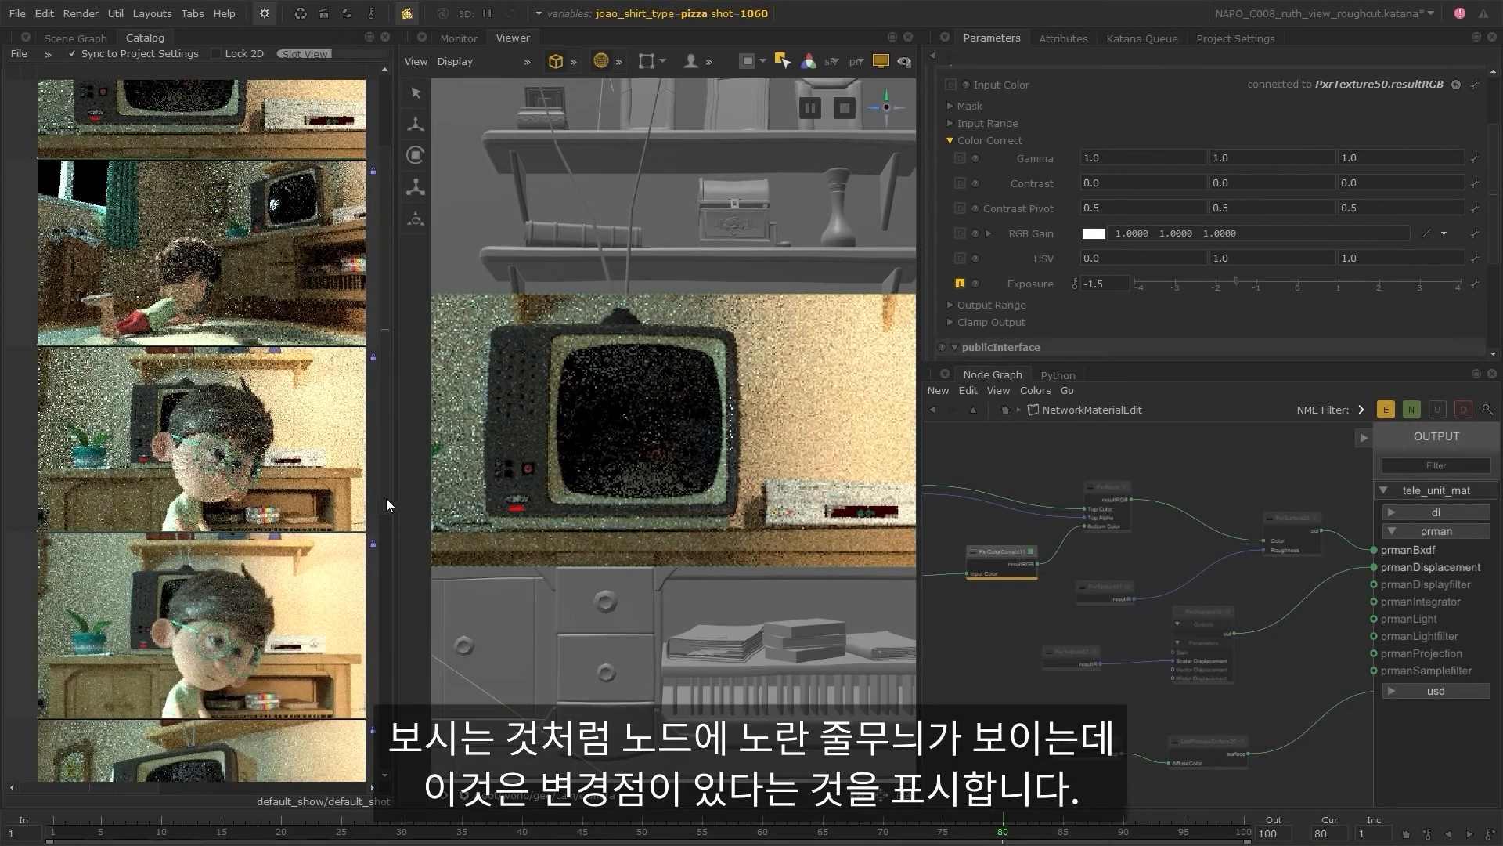
left_click(480, 38)
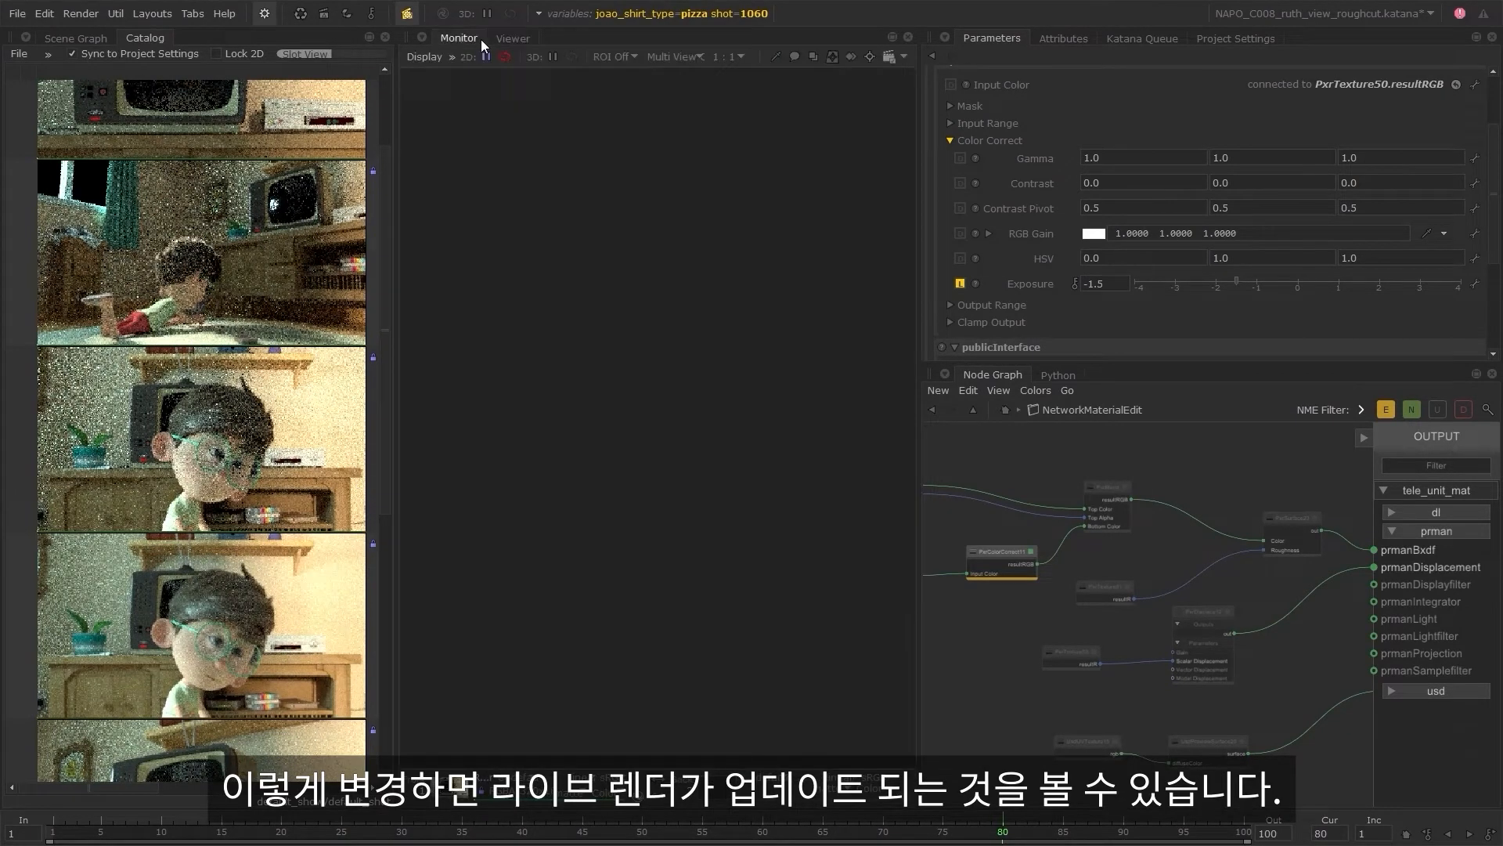
left_click(293, 590)
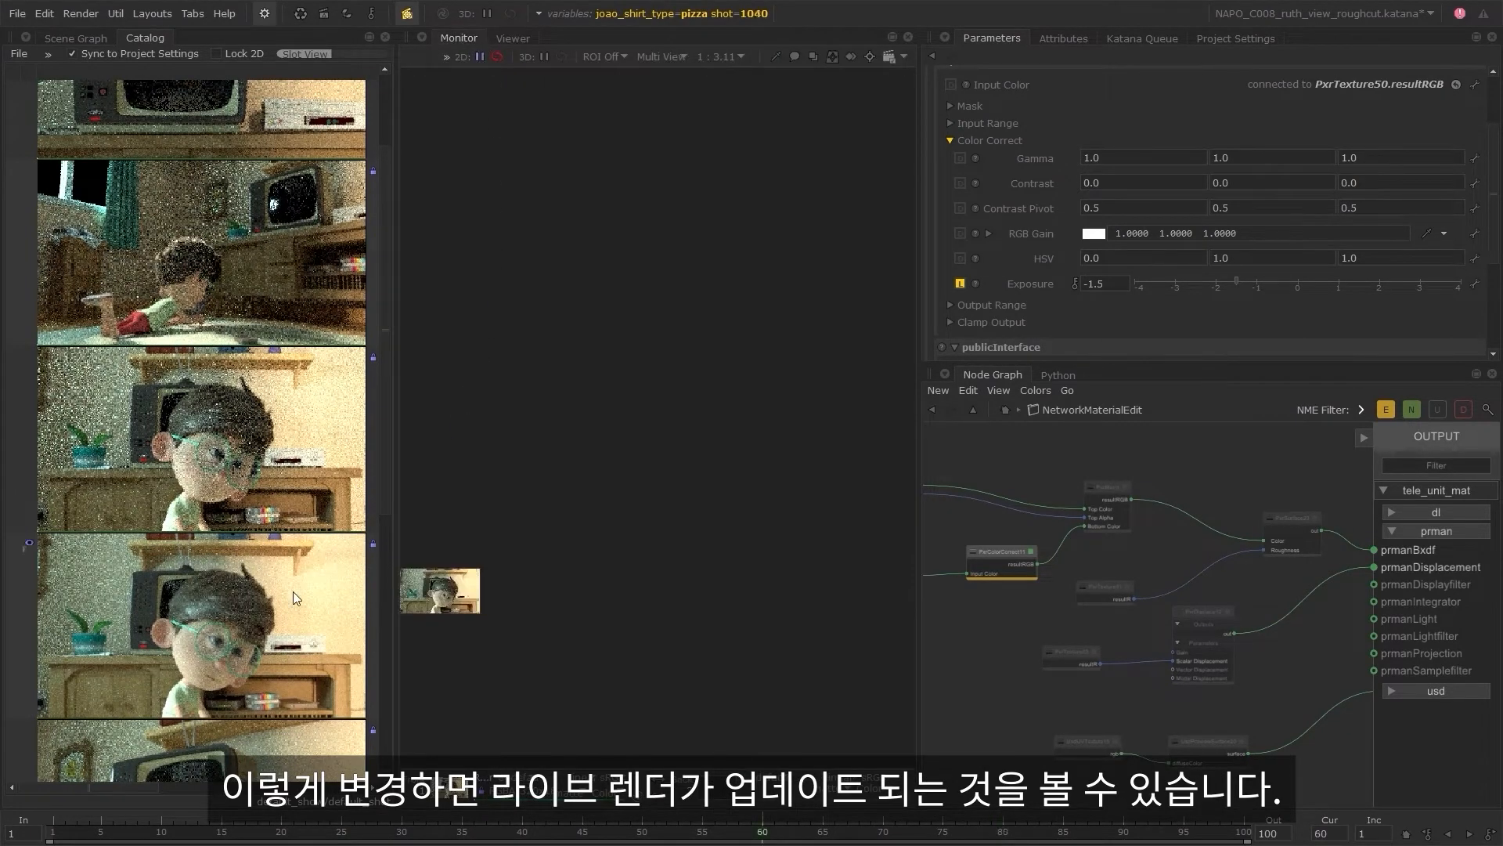
left_click(284, 474)
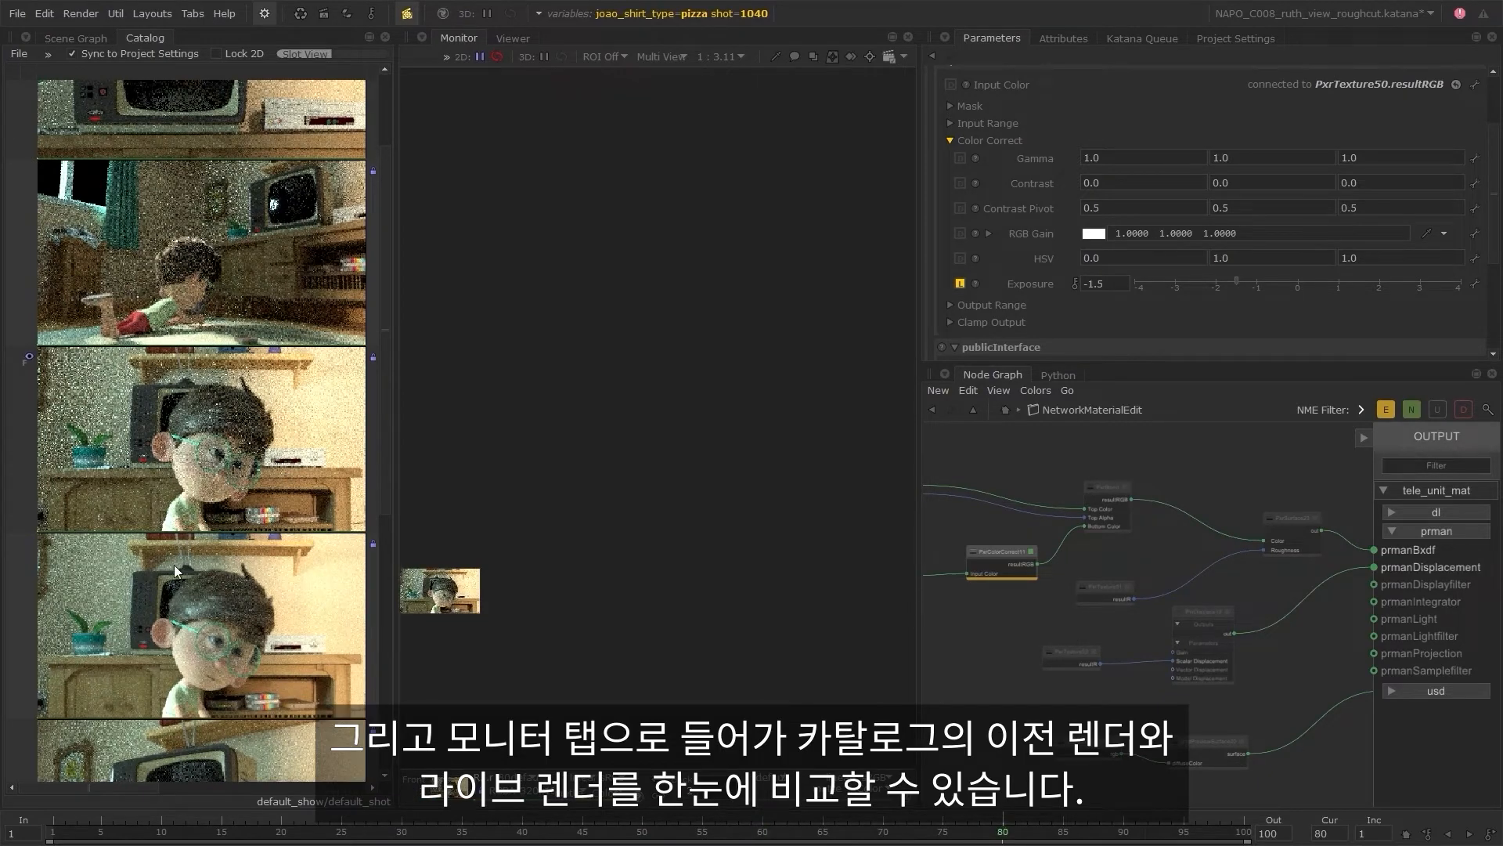
left_click(151, 586)
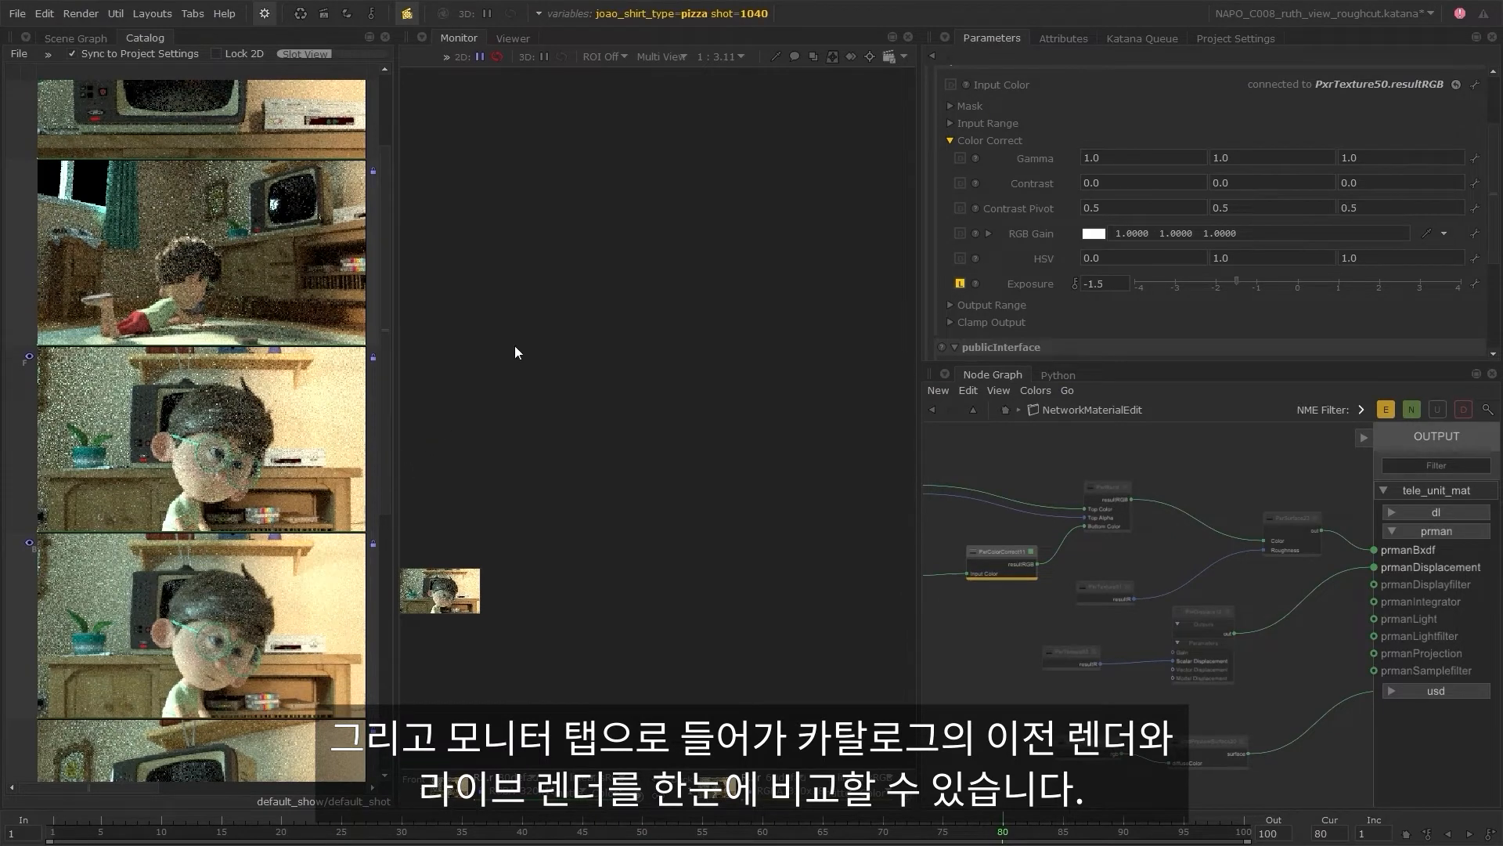
key("f")
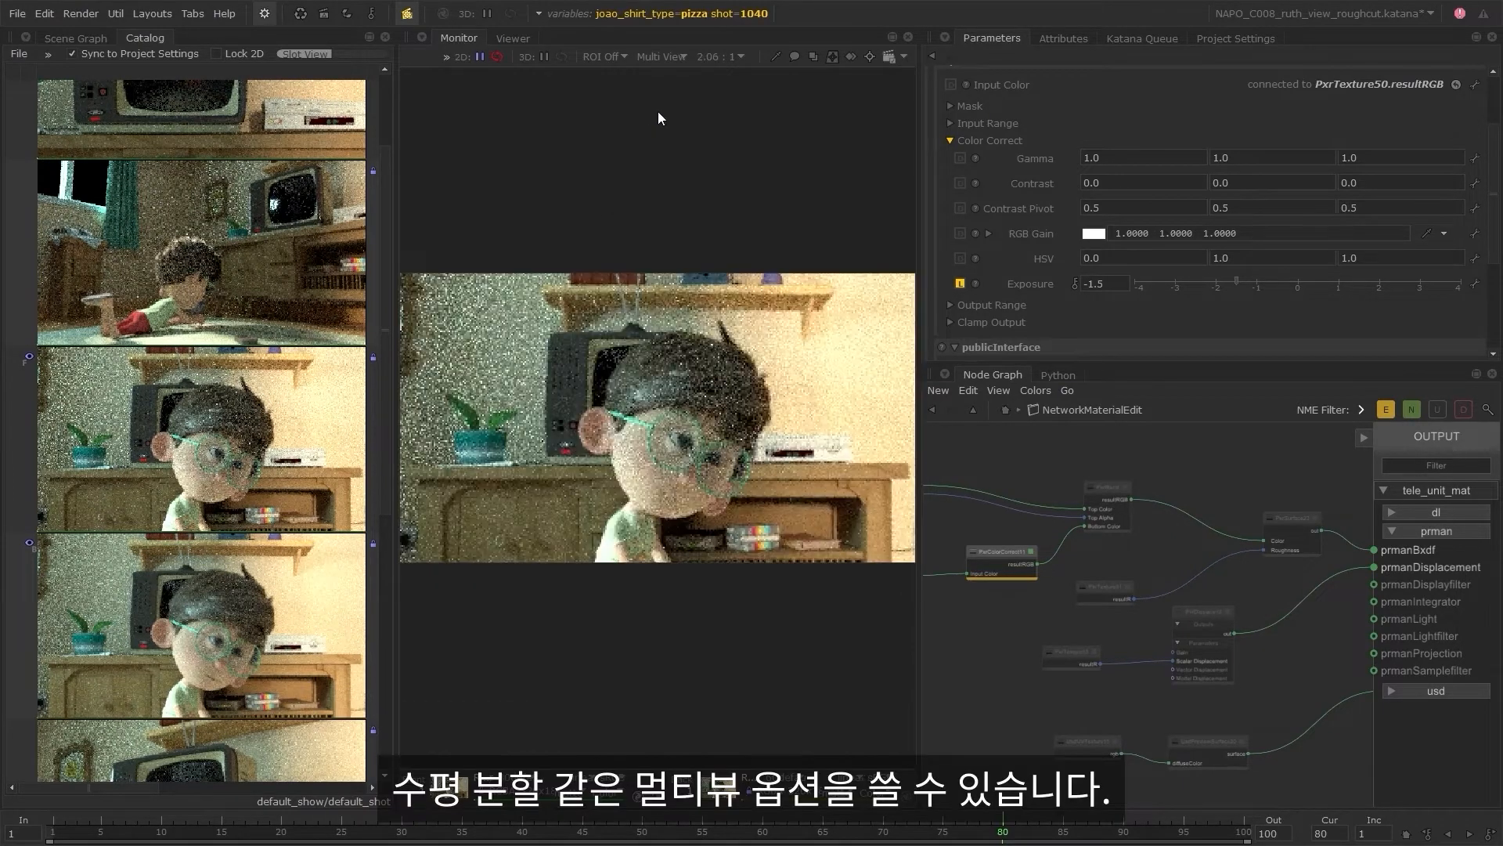
- Compare the two 1040 renders in a Horizontal Split with both images fitted to their panes
left_click(669, 58)
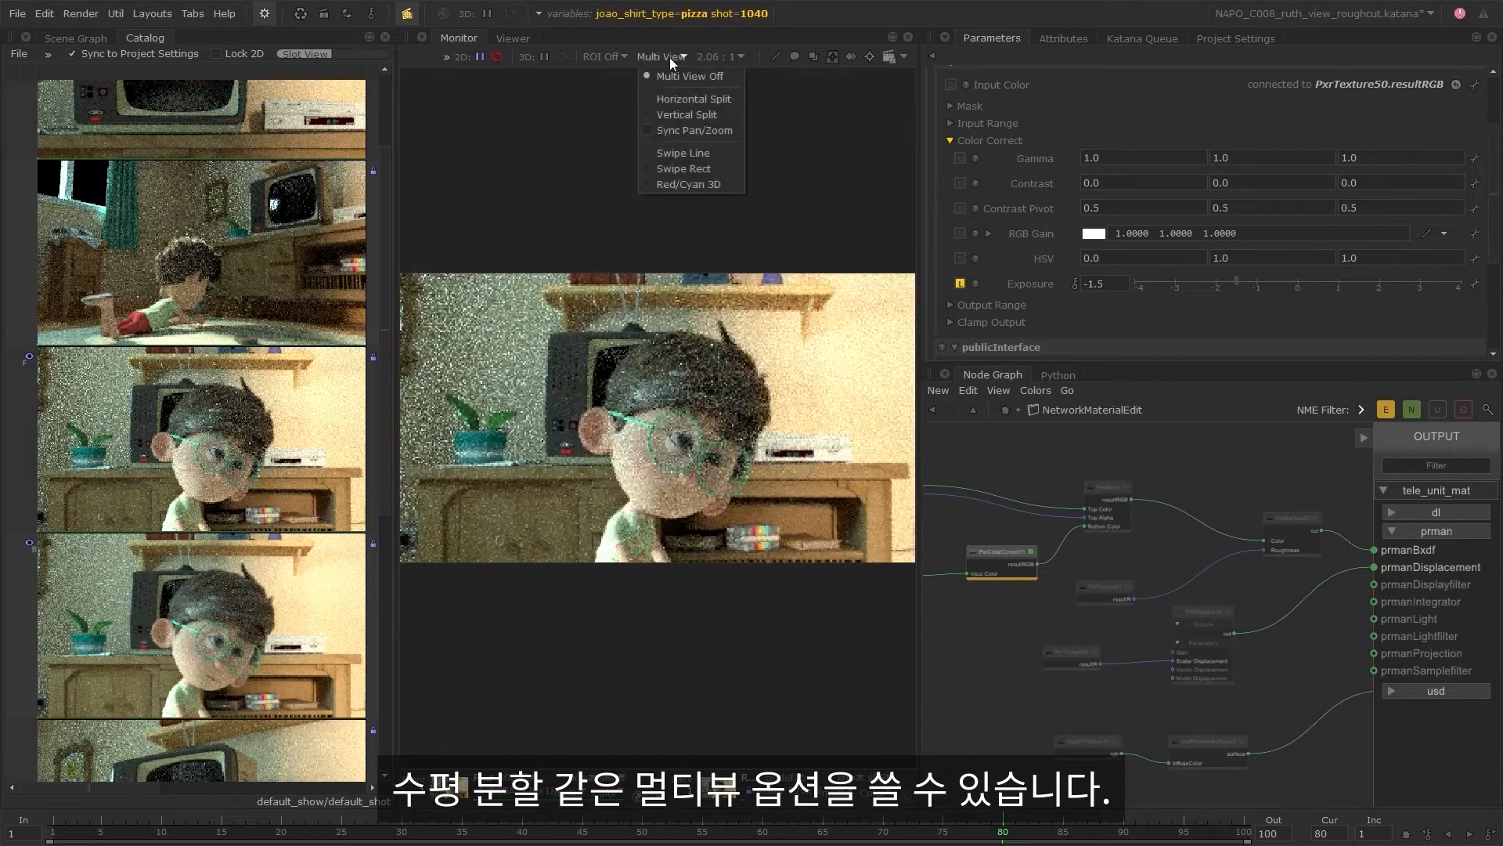
left_click(686, 98)
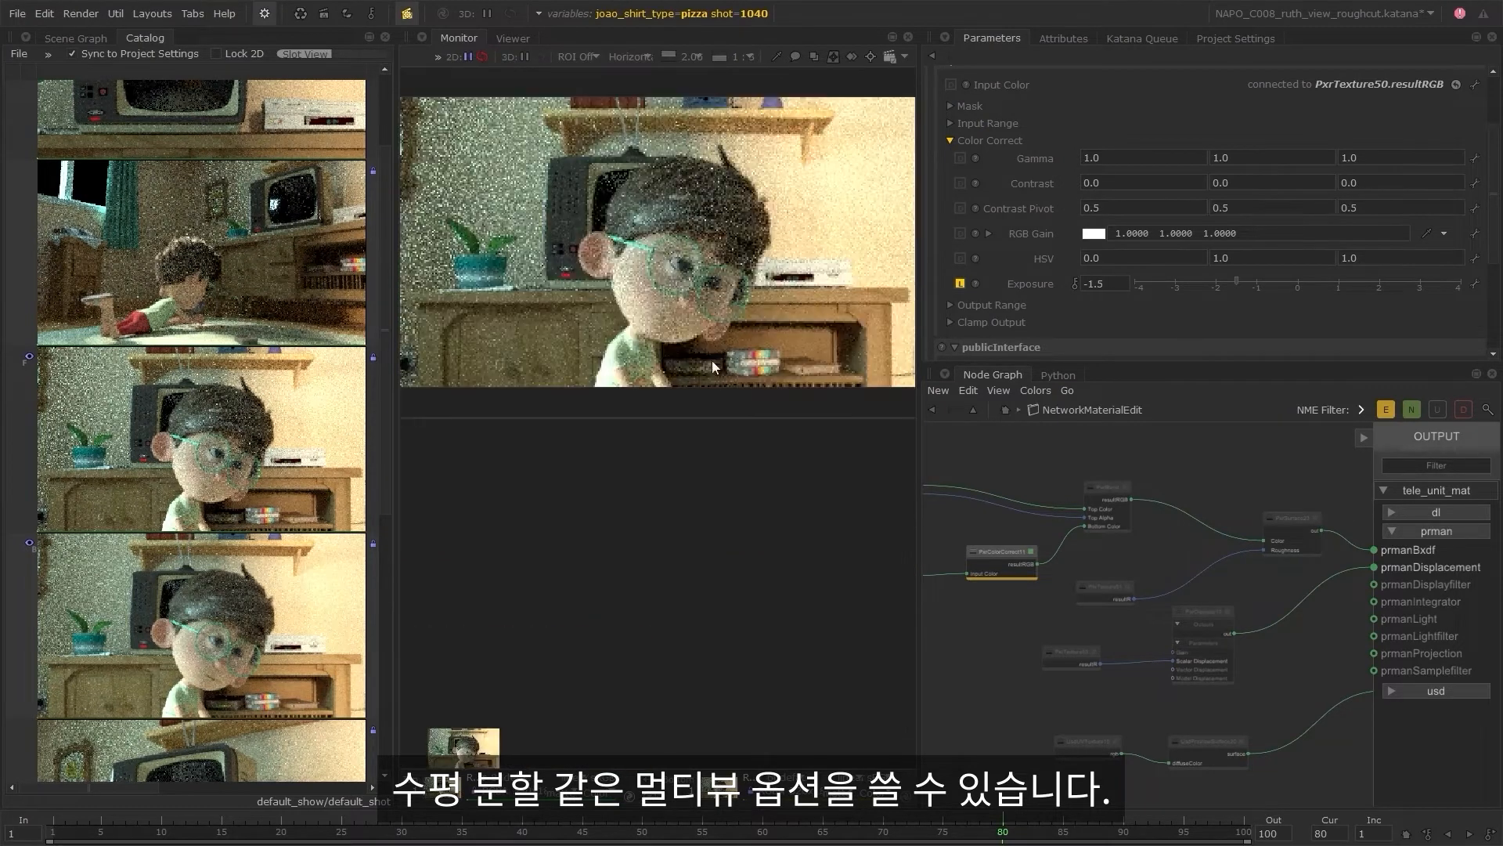
key("f")
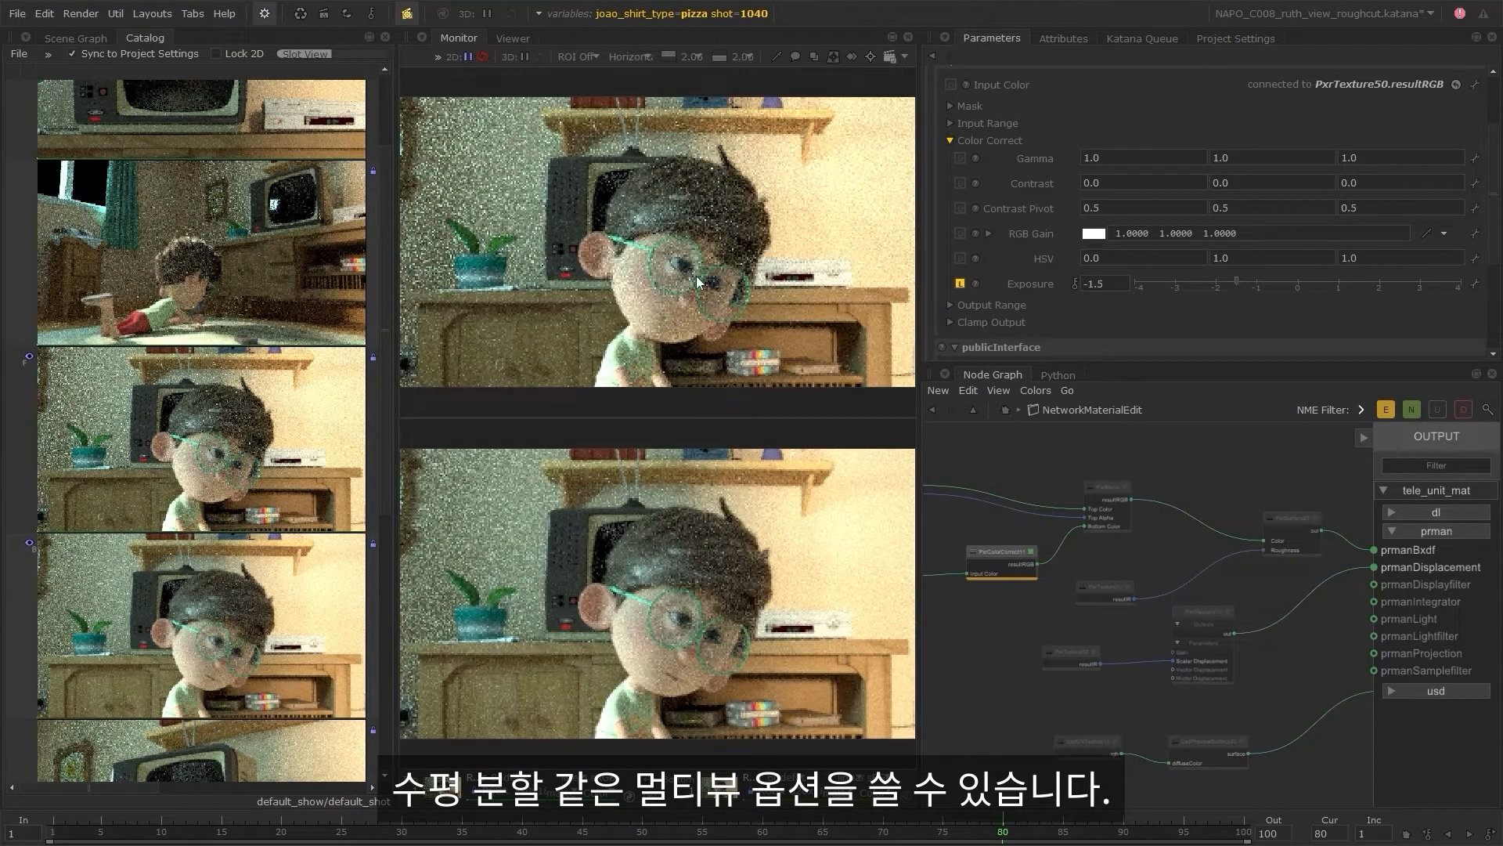
- Compare the two 1040 renders with a Swipe Line drawn diagonally across the image through the boy's head
left_click(642, 53)
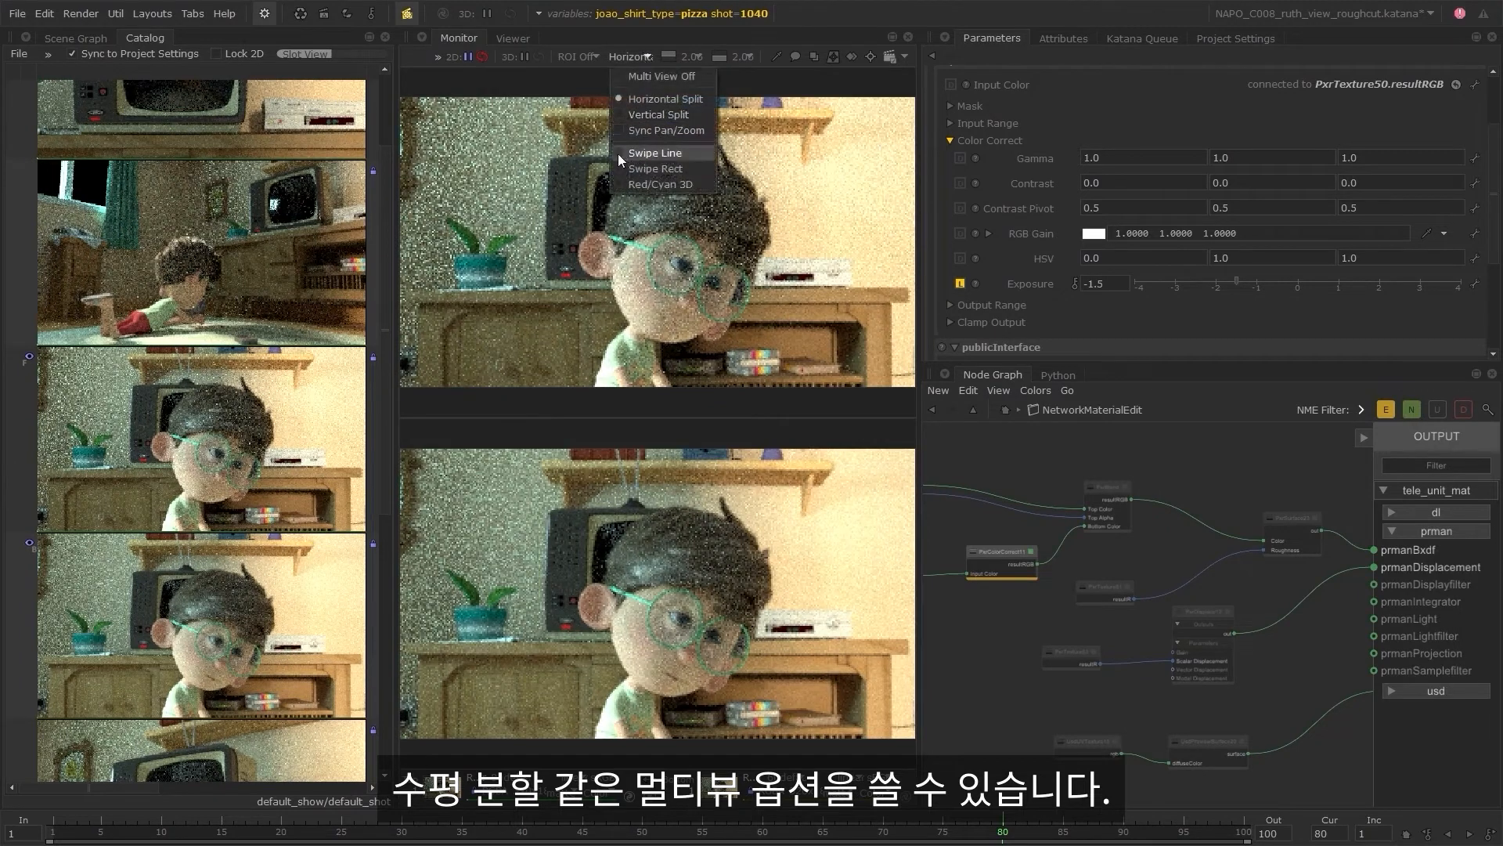
left_click(650, 154)
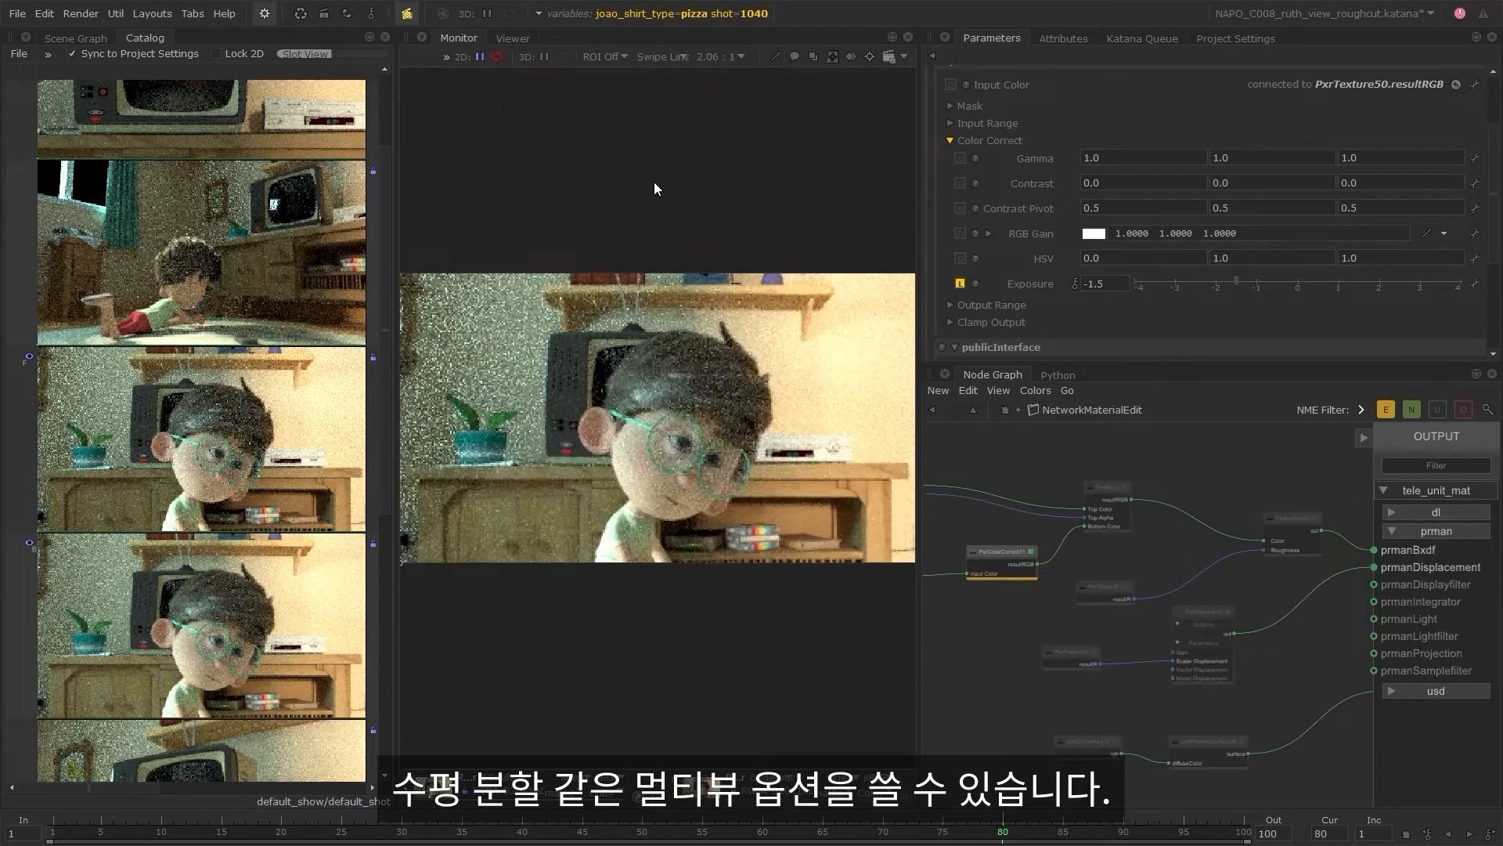
left_click_drag(402, 566, 612, 487)
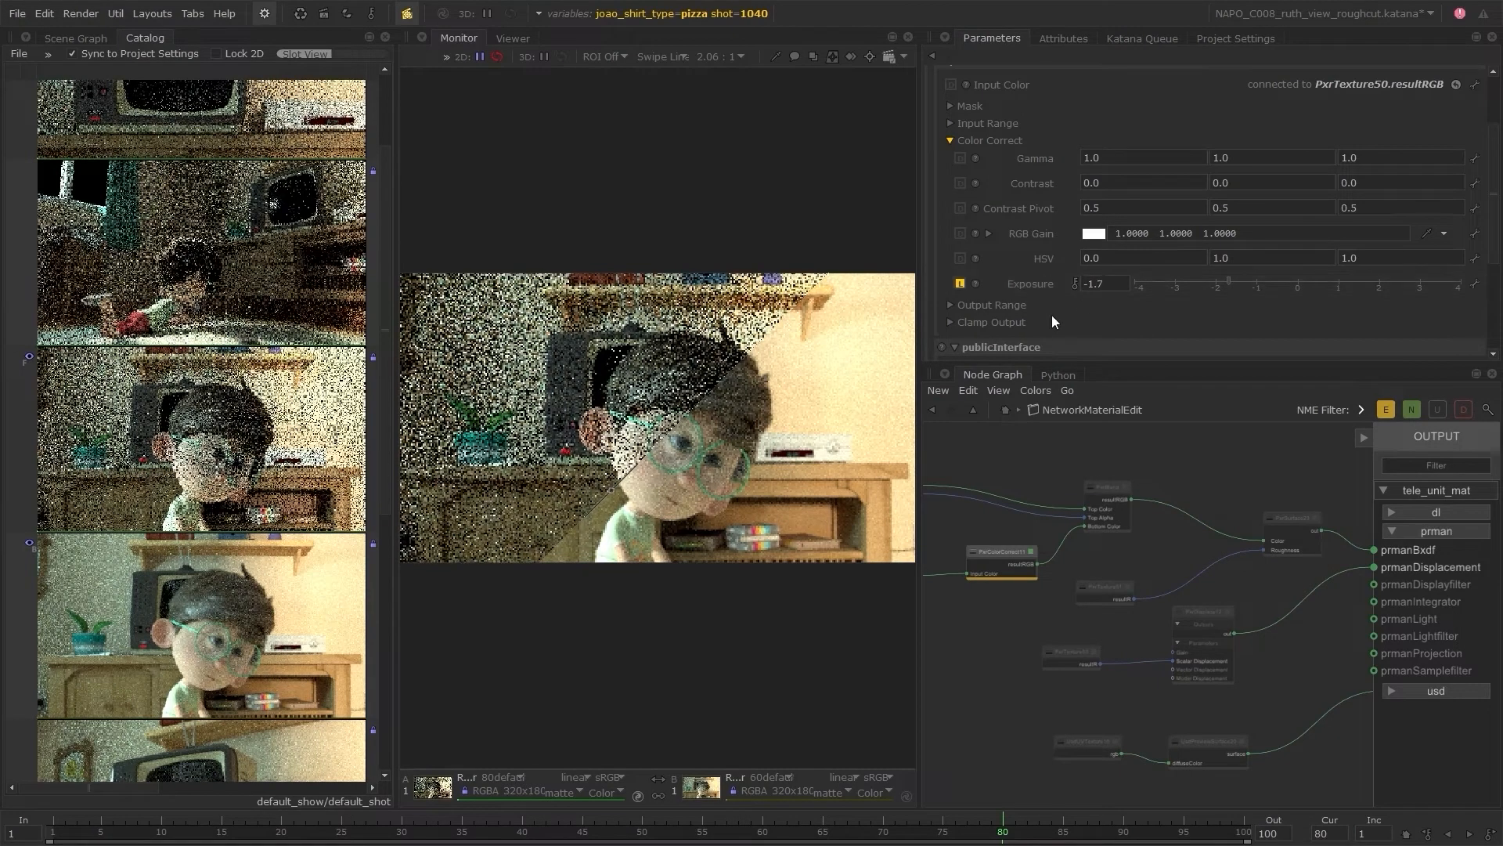
mouse_move(607, 490)
left_mouse_down()
mouse_move(580, 476)
mouse_move(609, 496)
mouse_move(788, 517)
mouse_move(589, 484)
left_mouse_up()
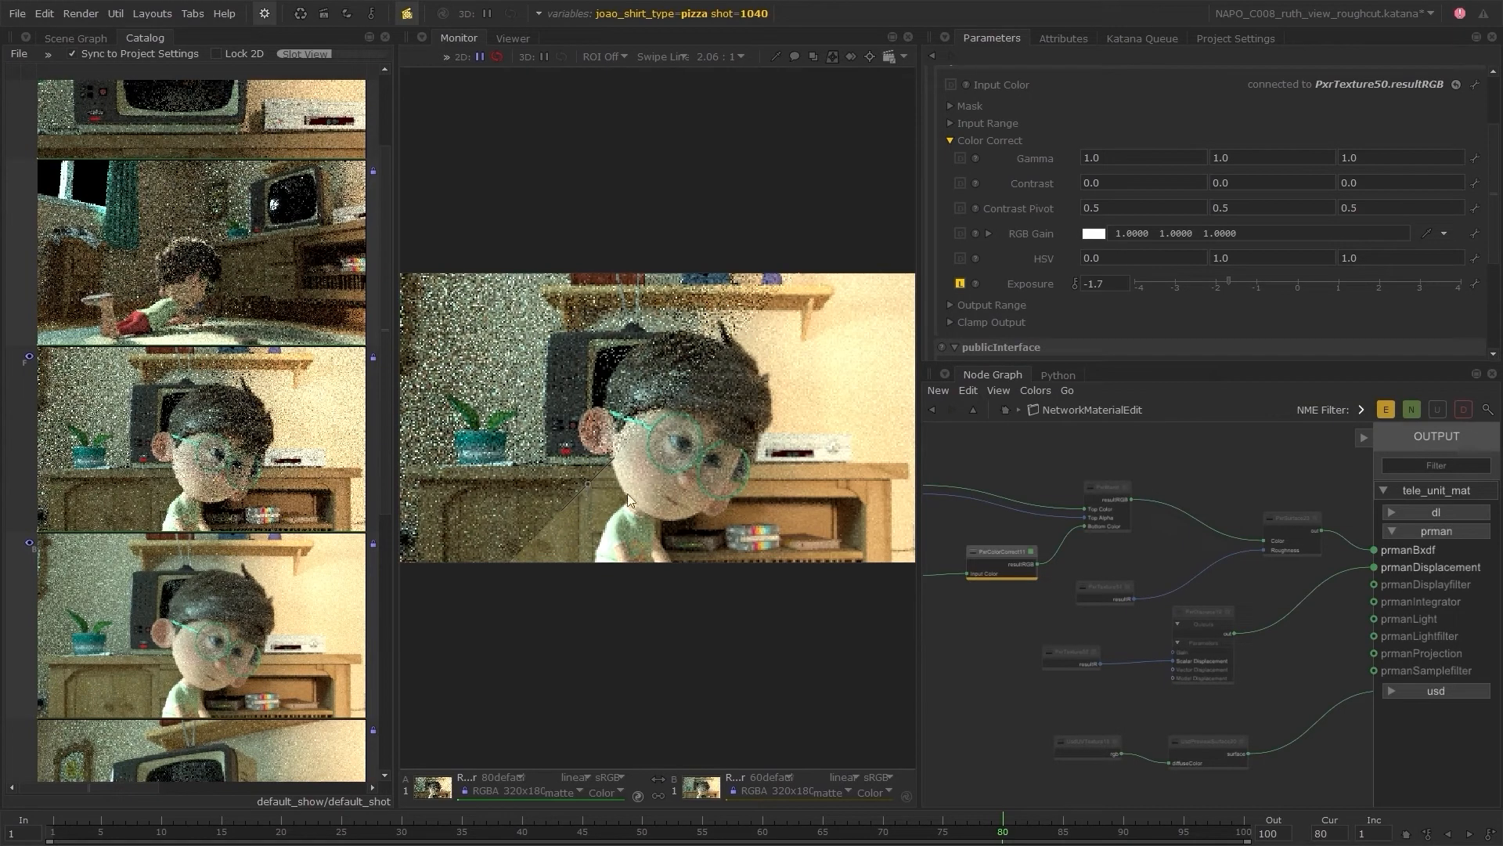
- Leave the NetworkMaterialEdit network for the main node graph and open the VariableSwitch4 node's shot patterns
left_click(1006, 410)
middle_click_drag(1333, 681, 1333, 546)
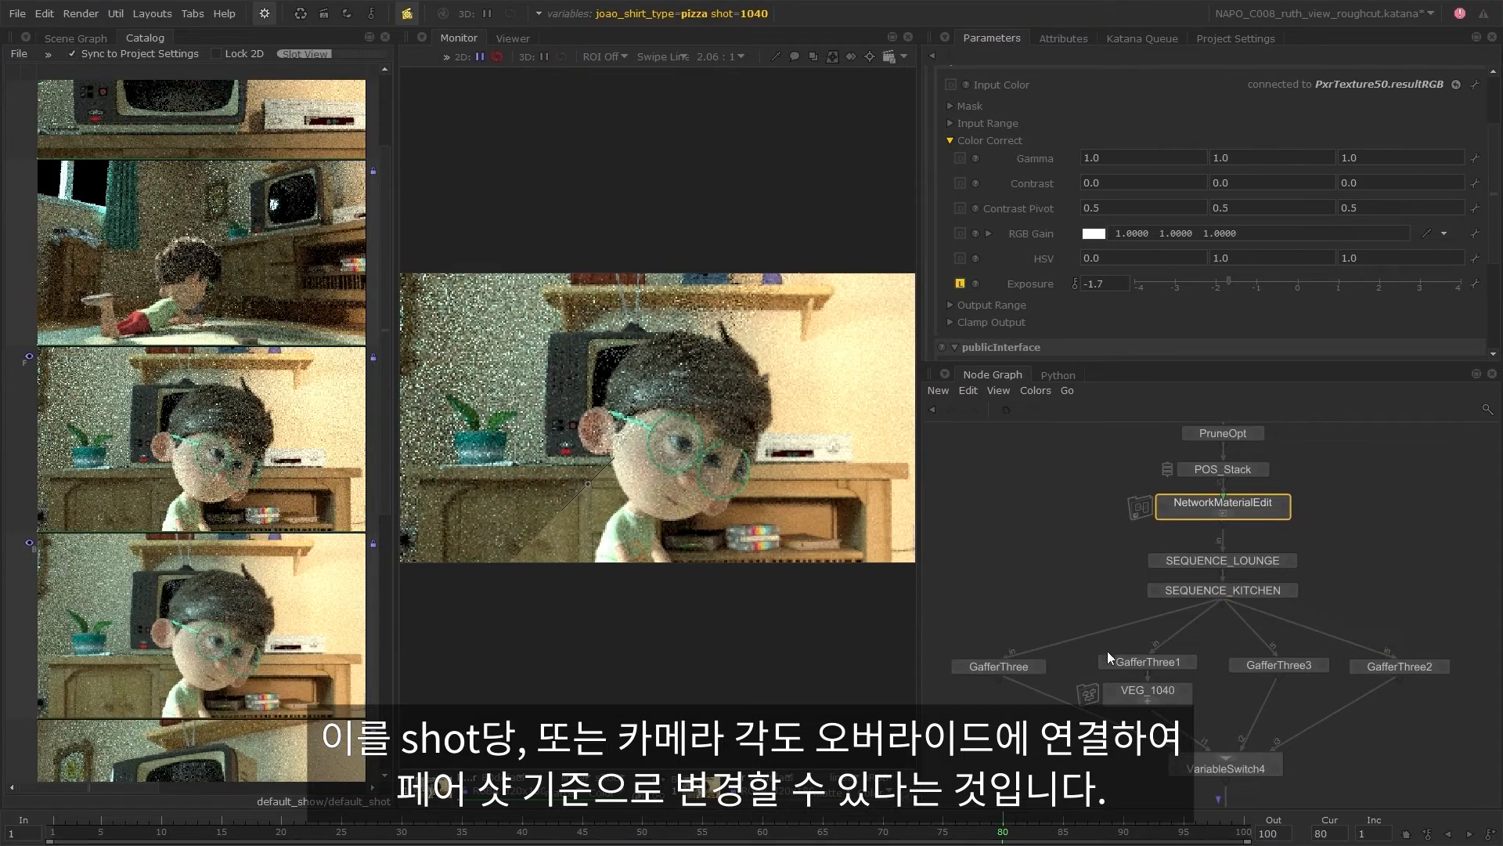
left_click(1275, 768)
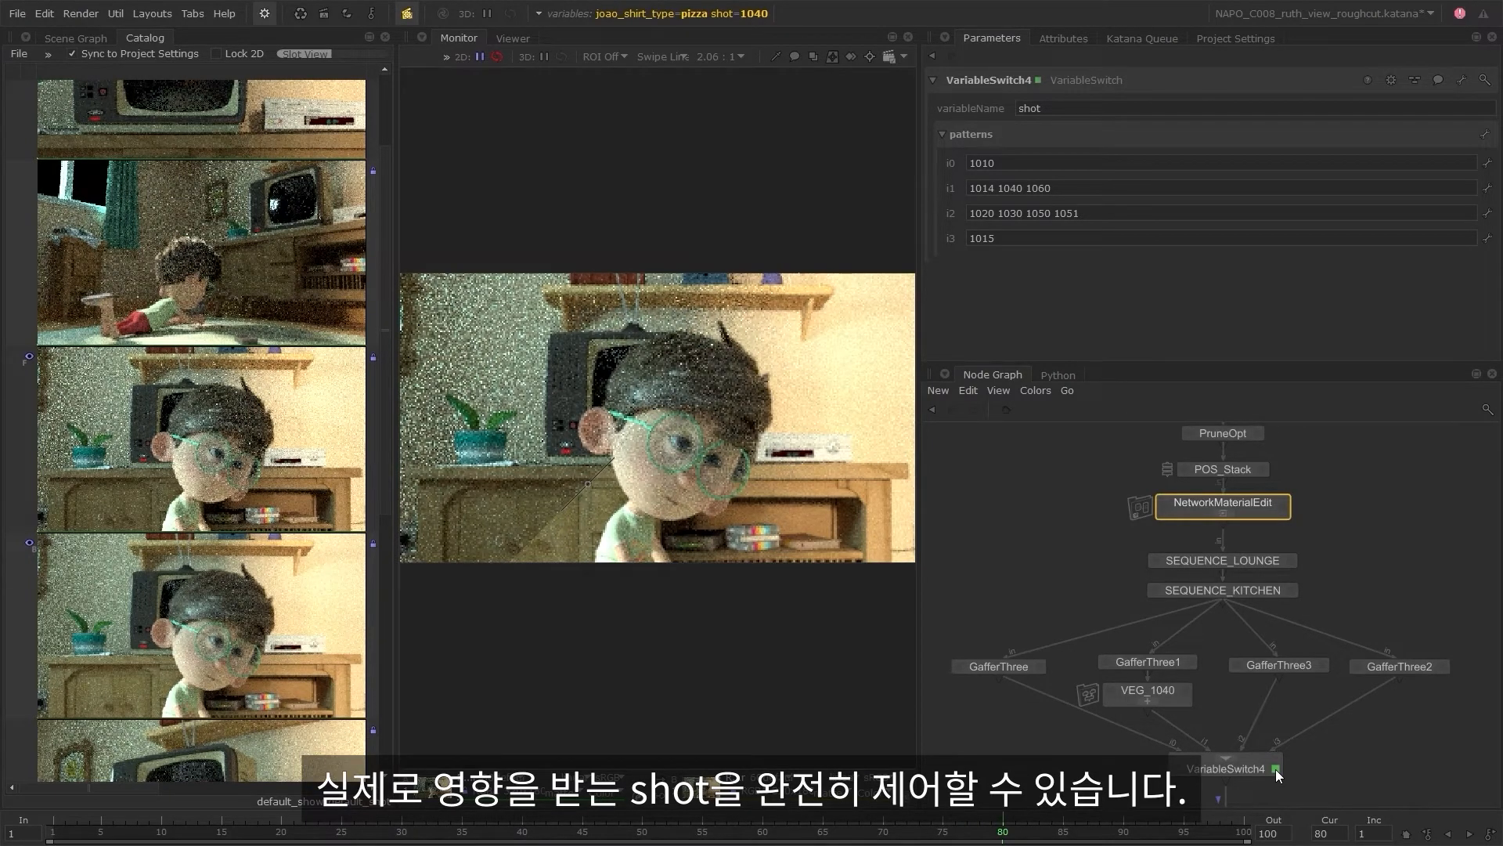
- Extract NetworkMaterialEdit from below POS_Stack, insert it between VEG_1040 and VariableSwitch4, and space out VariableSwitch4 and GafferThree
left_click(1251, 505)
left_click(1258, 502)
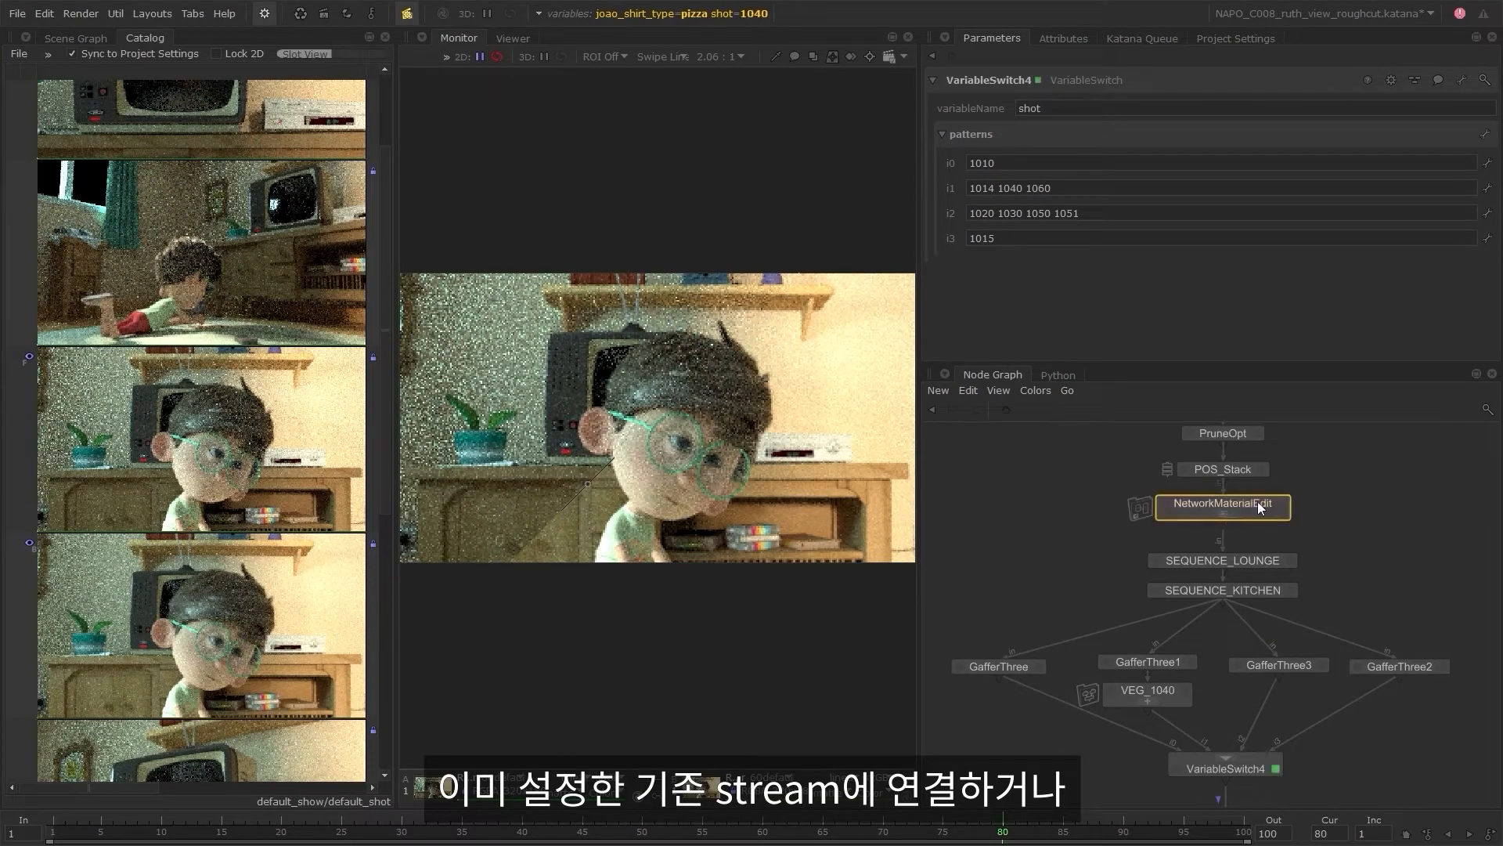
left_click_drag(1249, 503, 1284, 527)
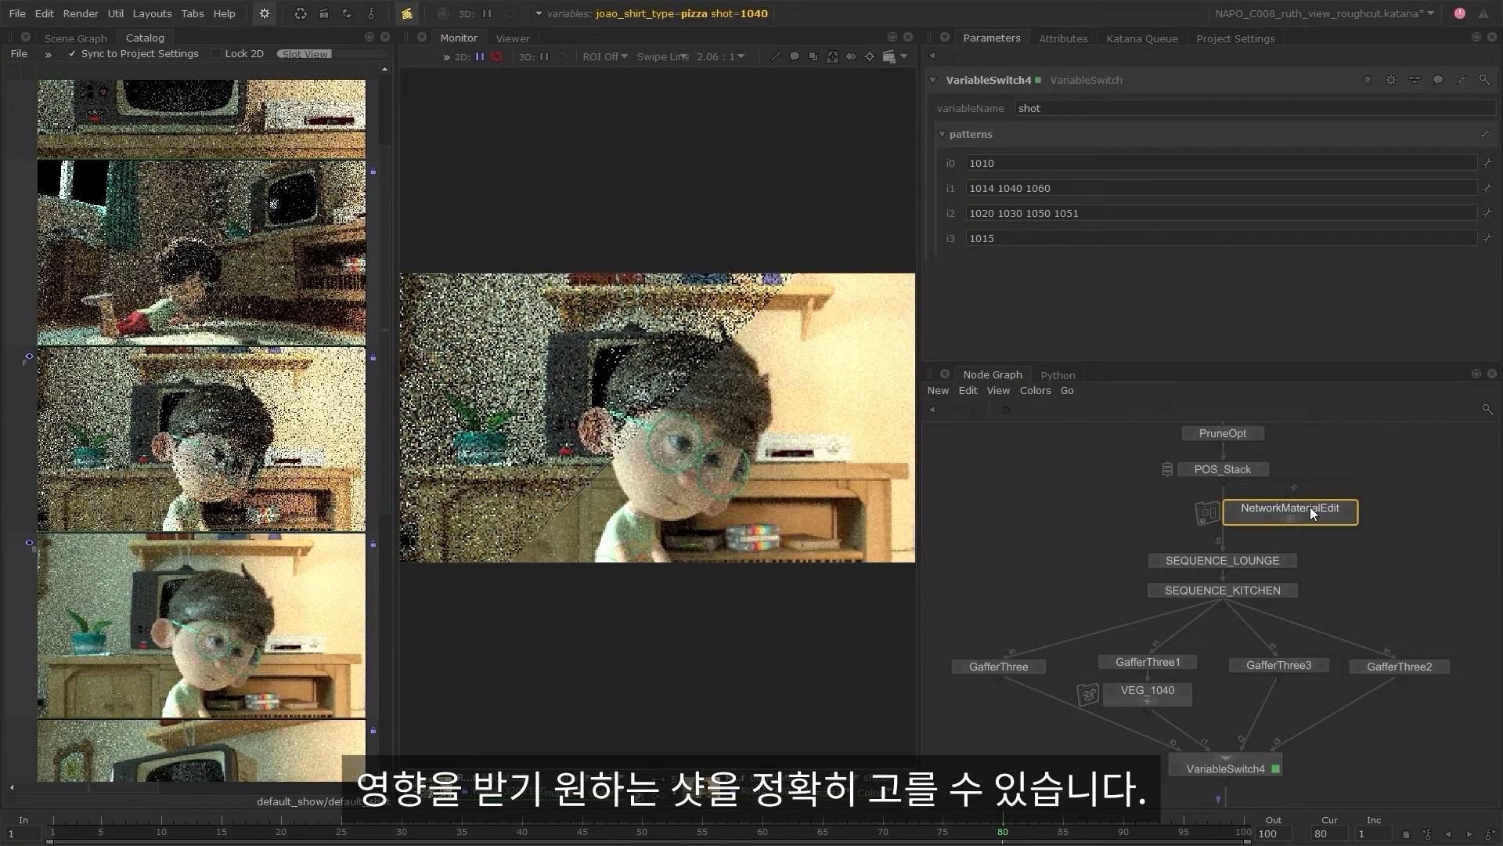
left_click_drag(1309, 505, 1182, 734)
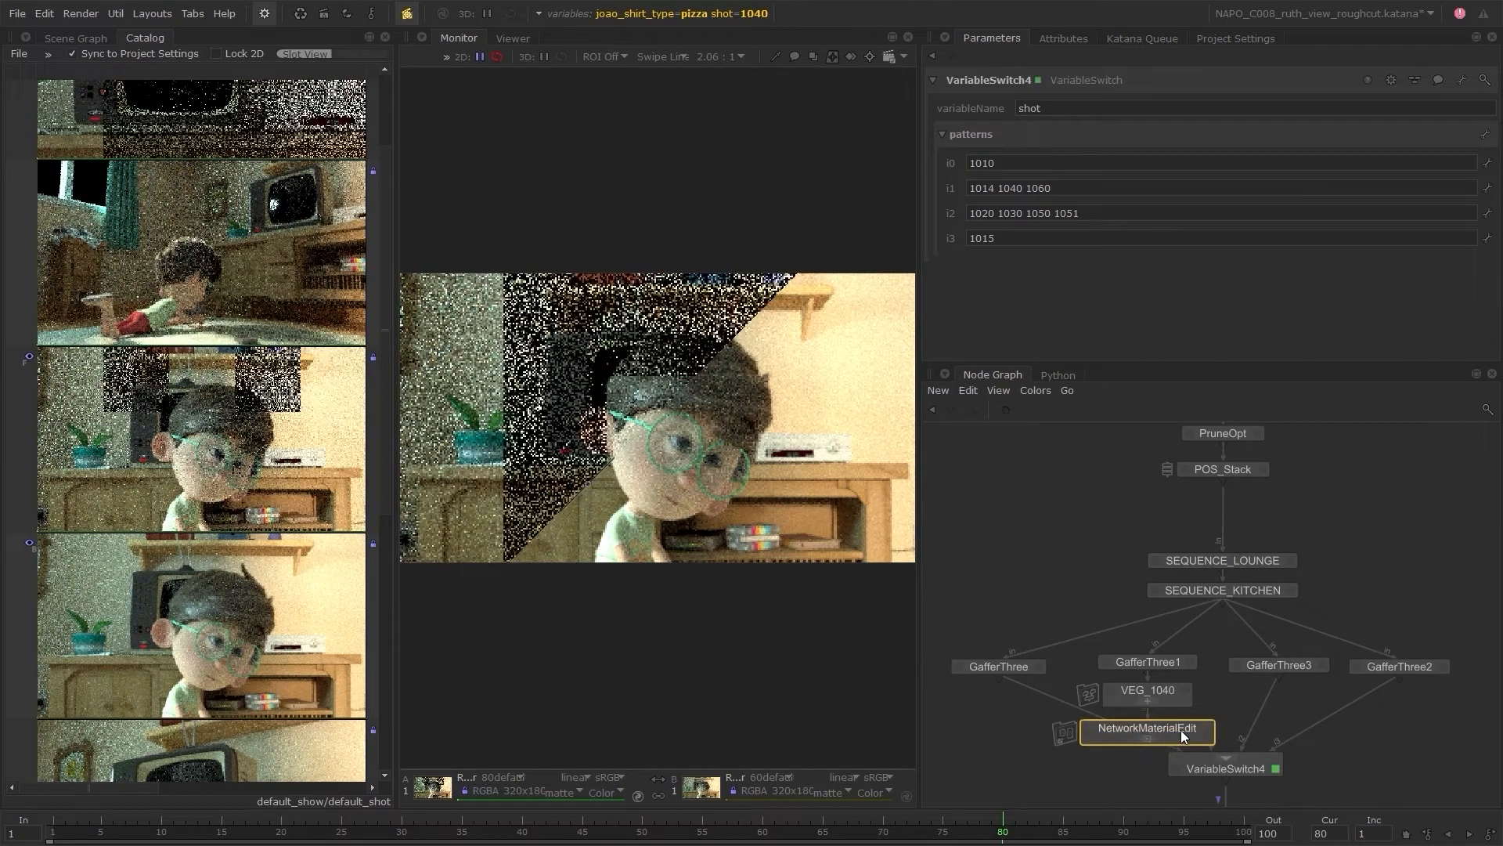
middle_click_drag(1347, 769, 1335, 607)
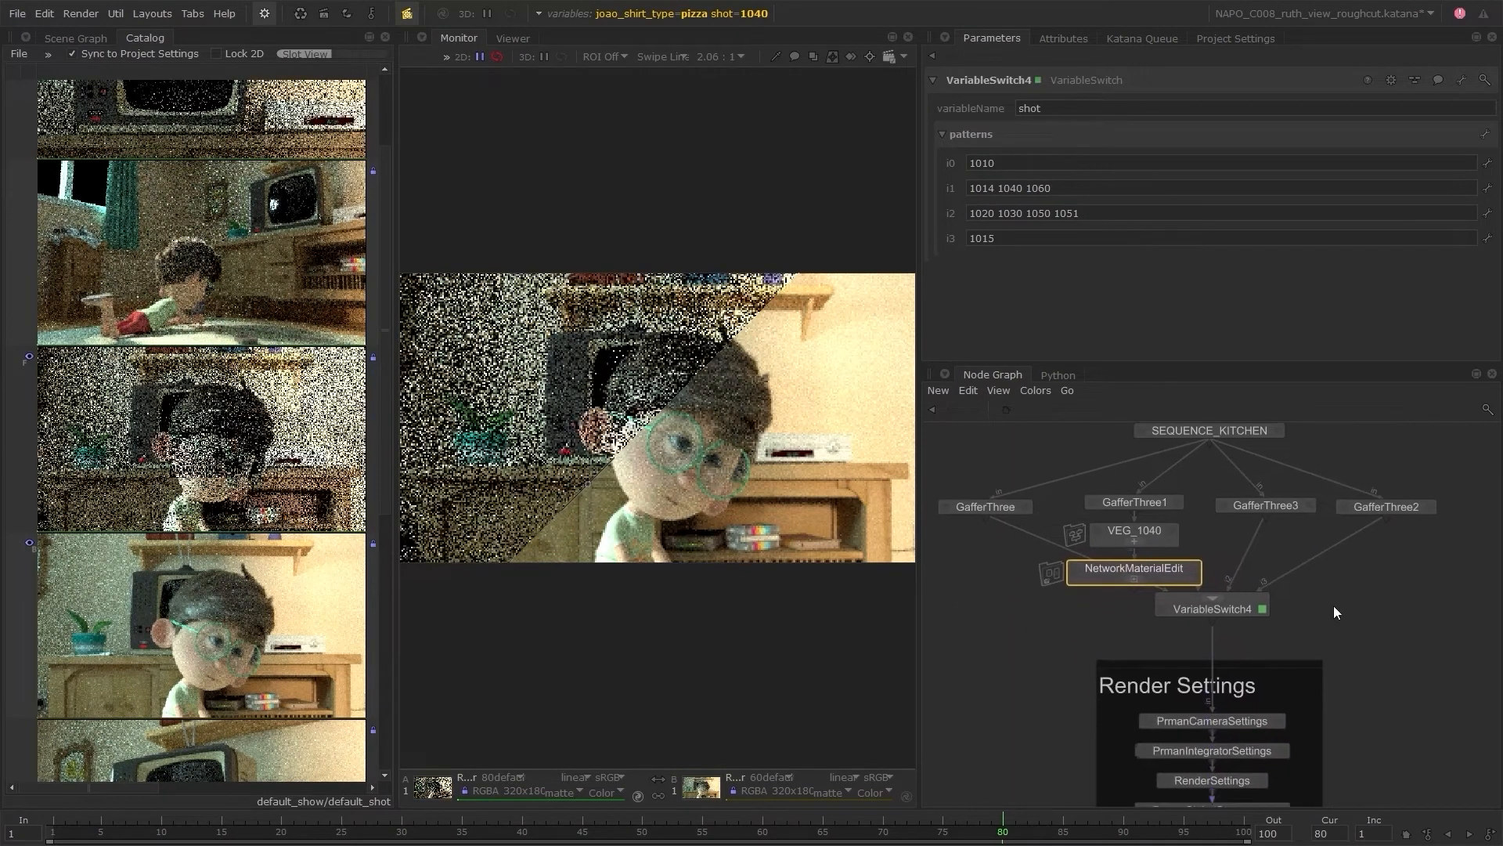
left_click_drag(1229, 602, 1227, 637)
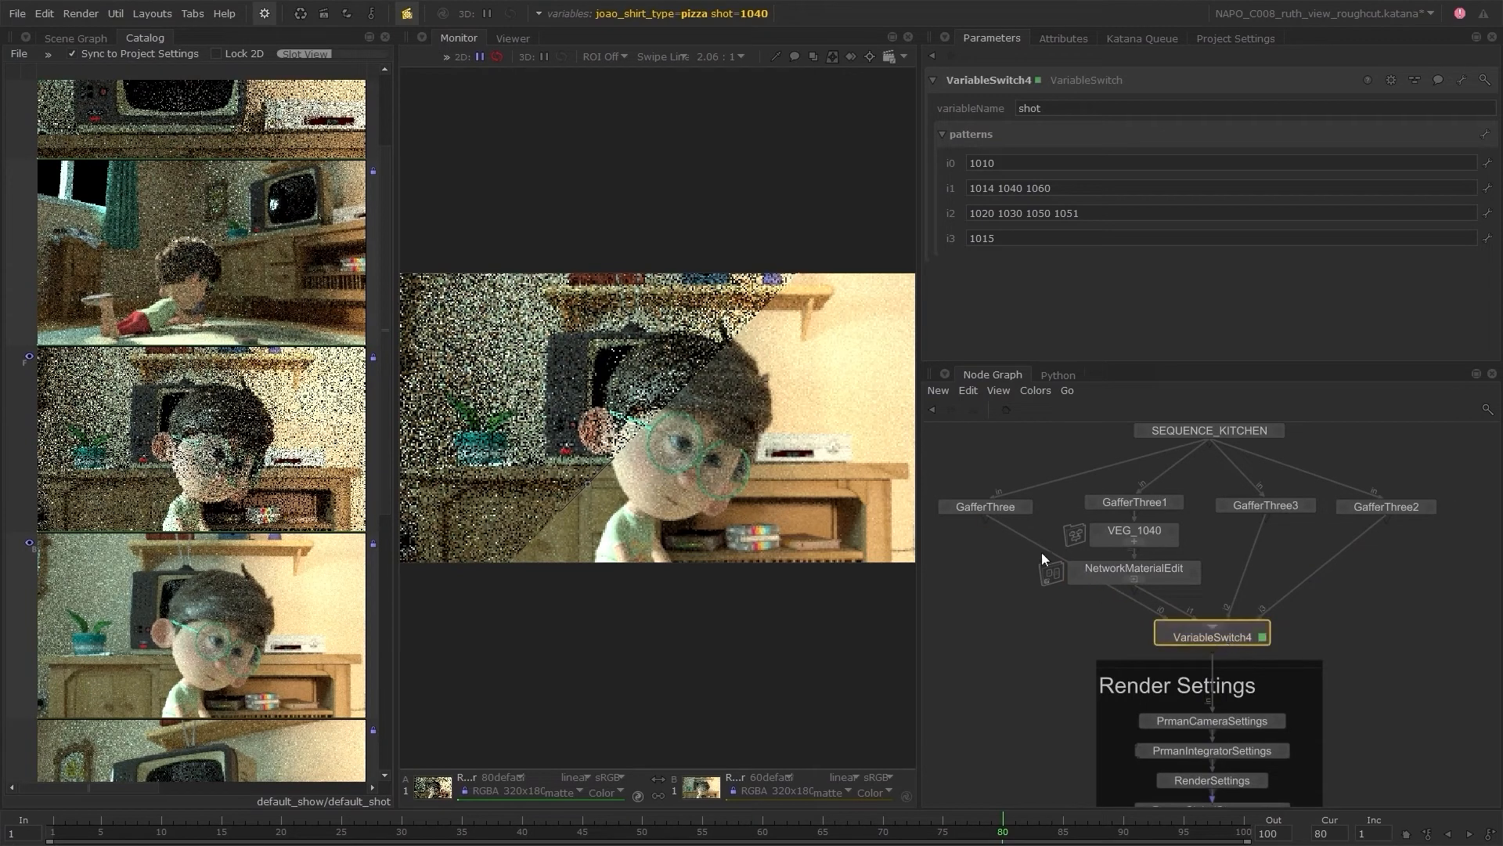
left_click_drag(992, 510, 966, 545)
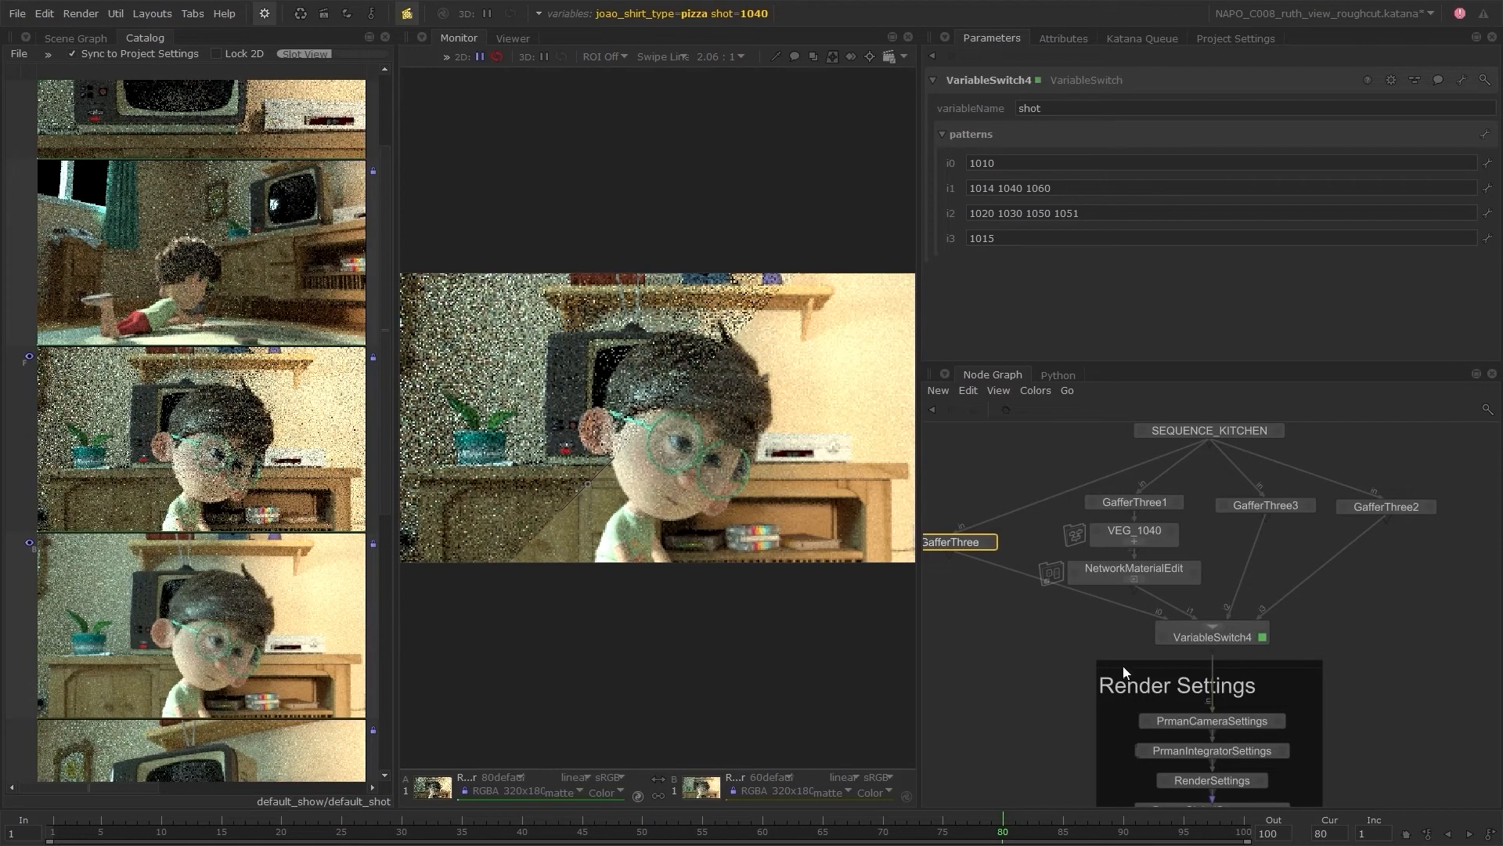
- Turn Multi View off and review the live renders of shots 1015, 1040 and 1060 one after another
left_click(666, 63)
left_click(639, 104)
left_click(268, 295)
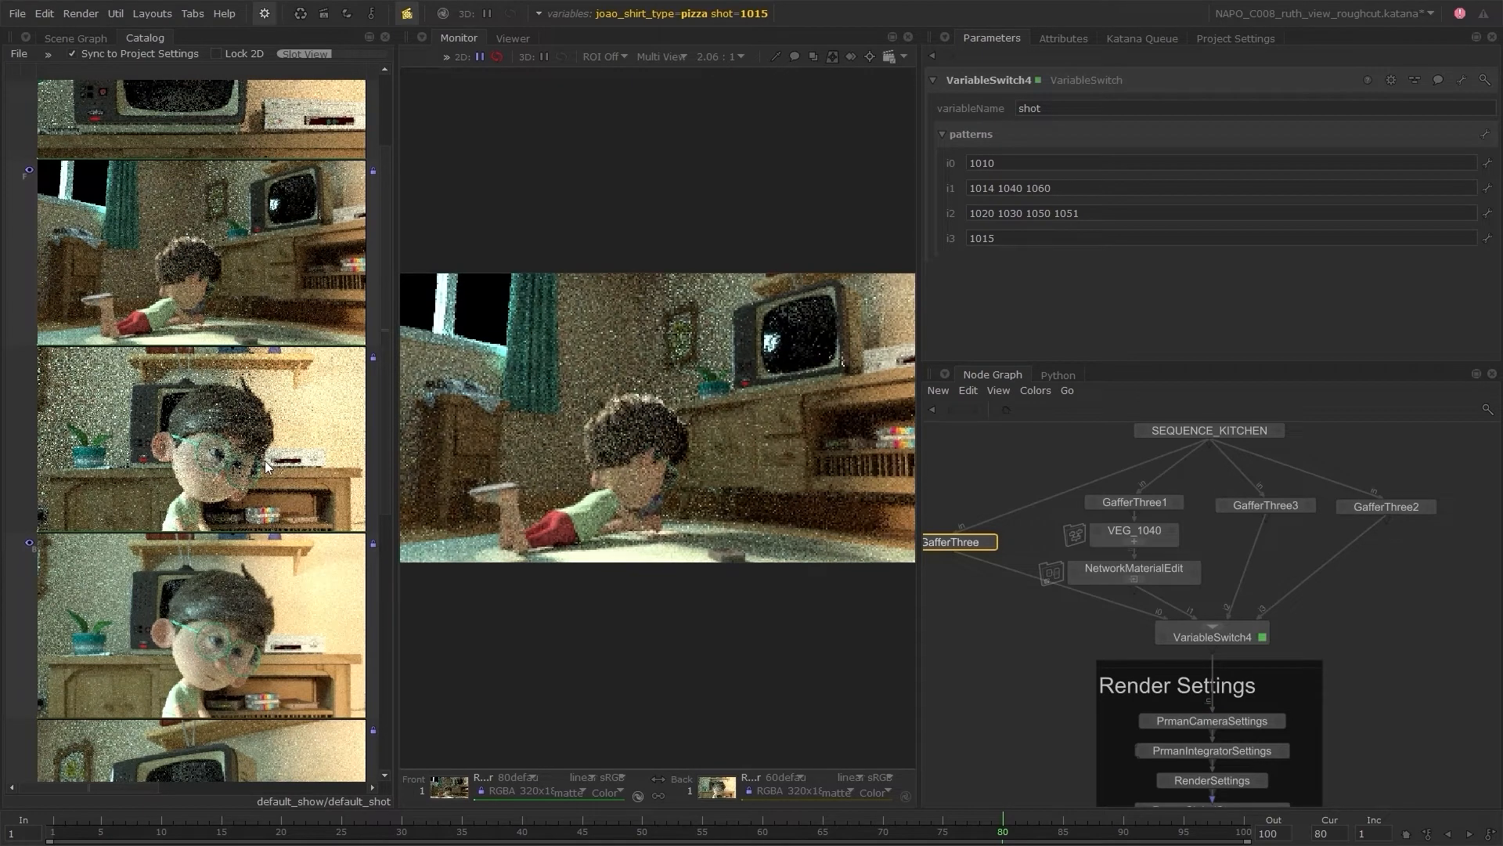
scroll(266, 468, "up", 2)
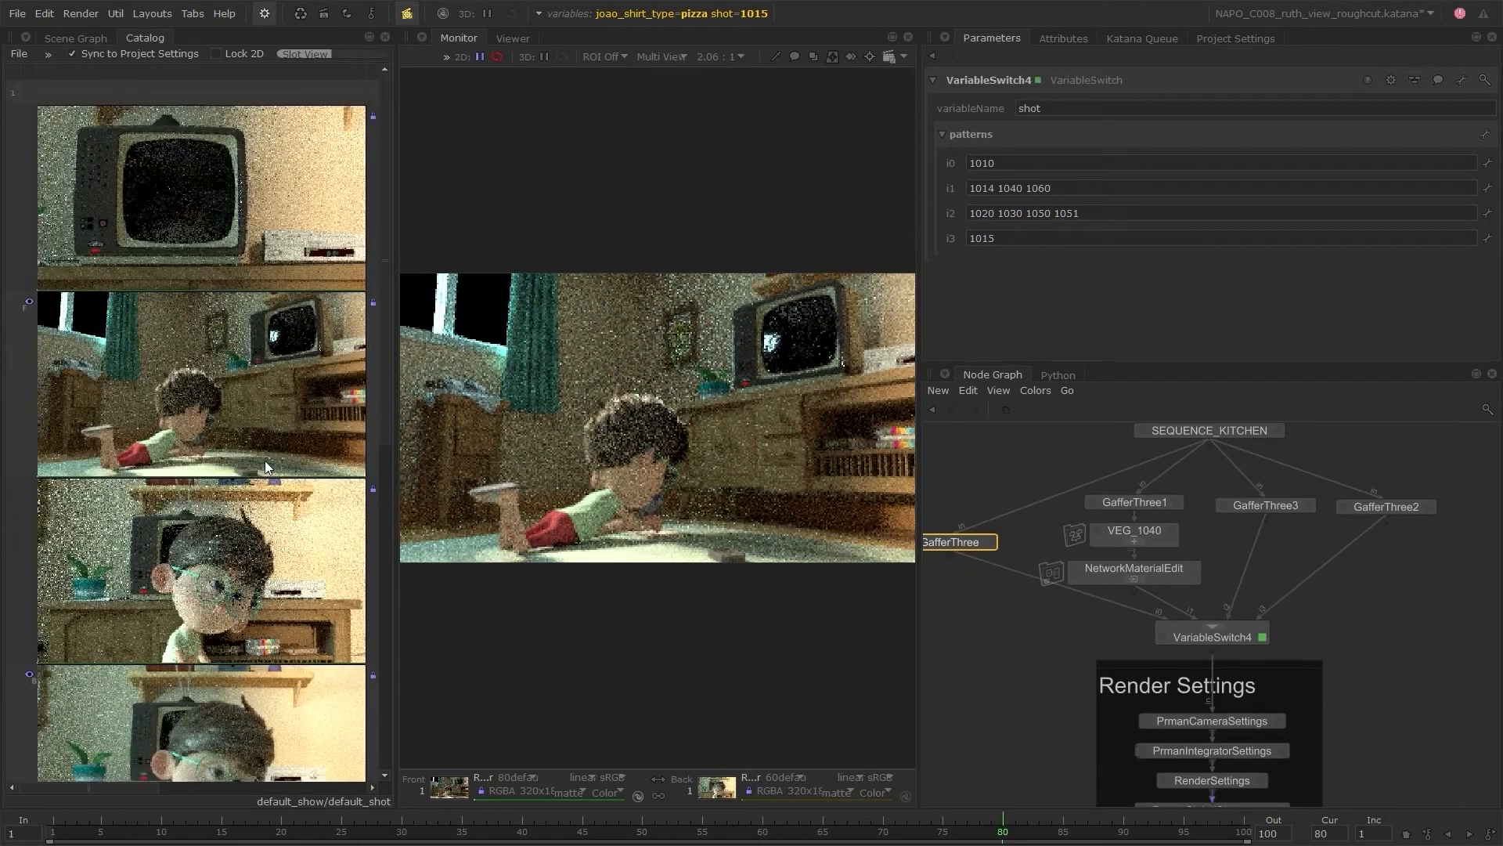
left_click(278, 591)
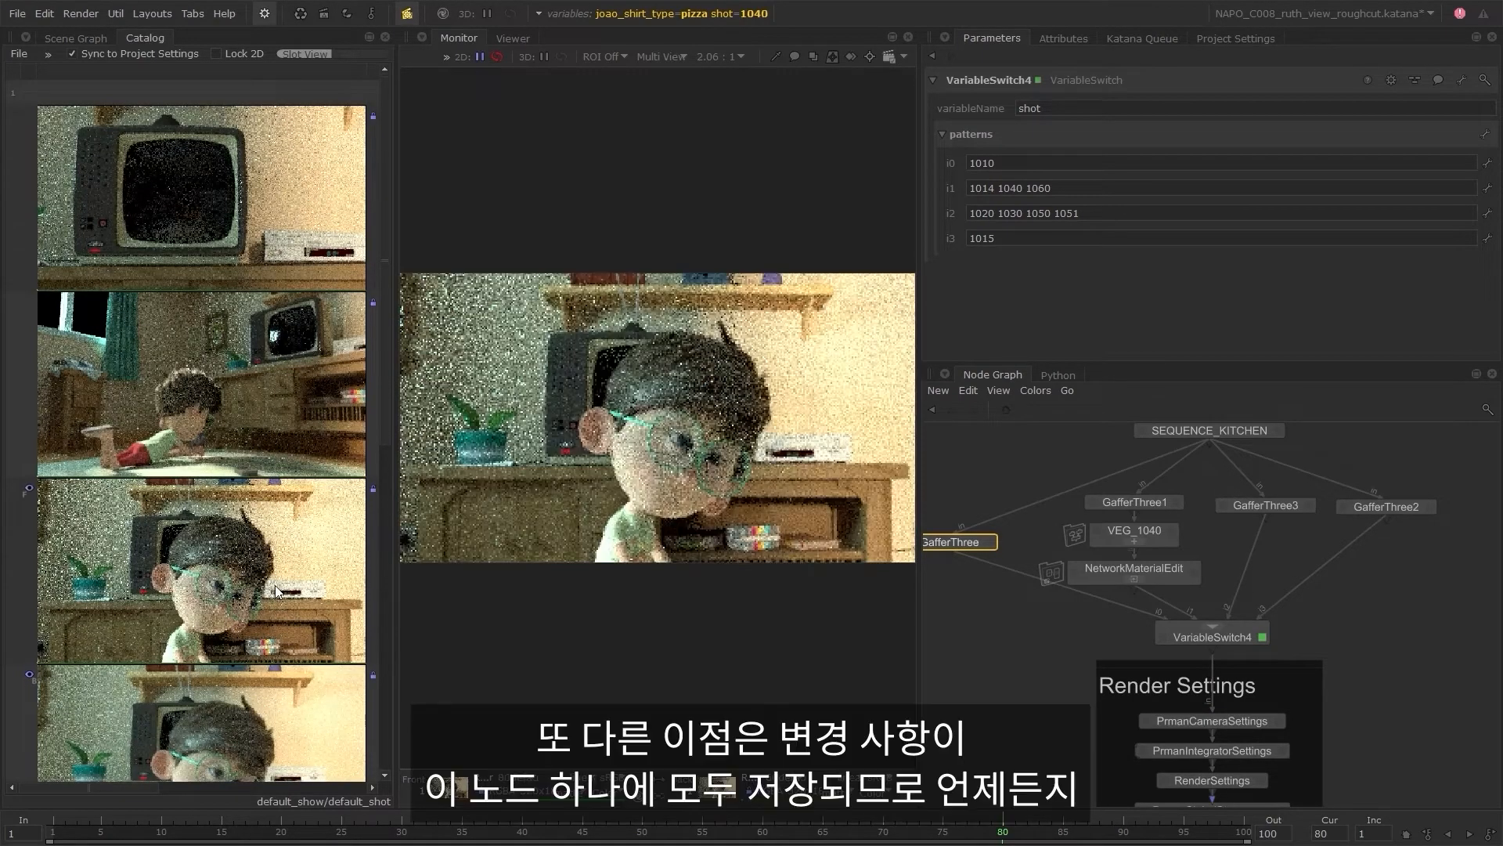
left_click(267, 264)
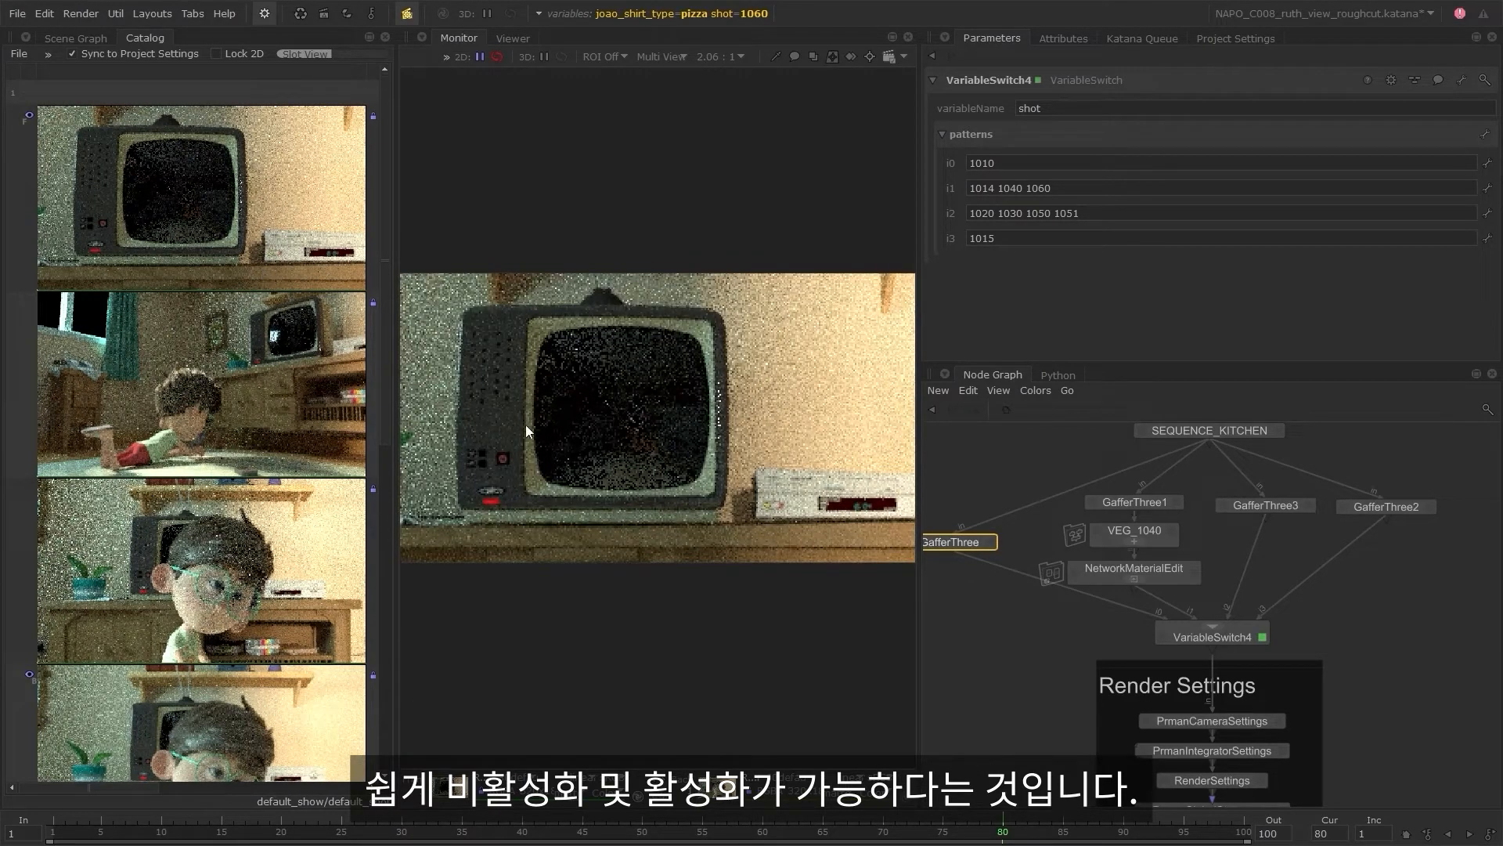
- Disable the NetworkMaterialEdit node and enable it again
left_click(1160, 577)
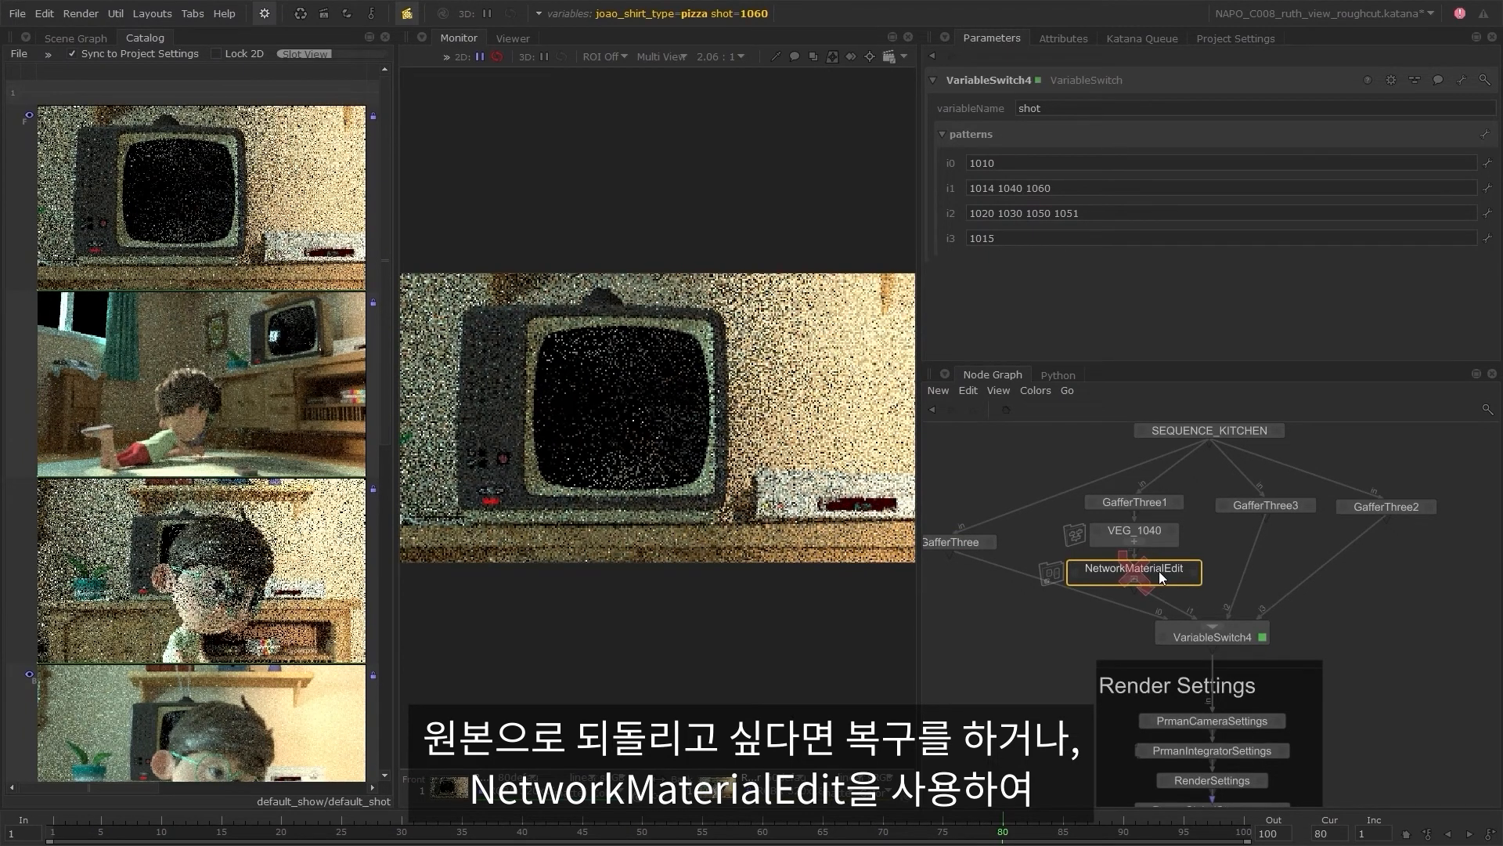
key("d")
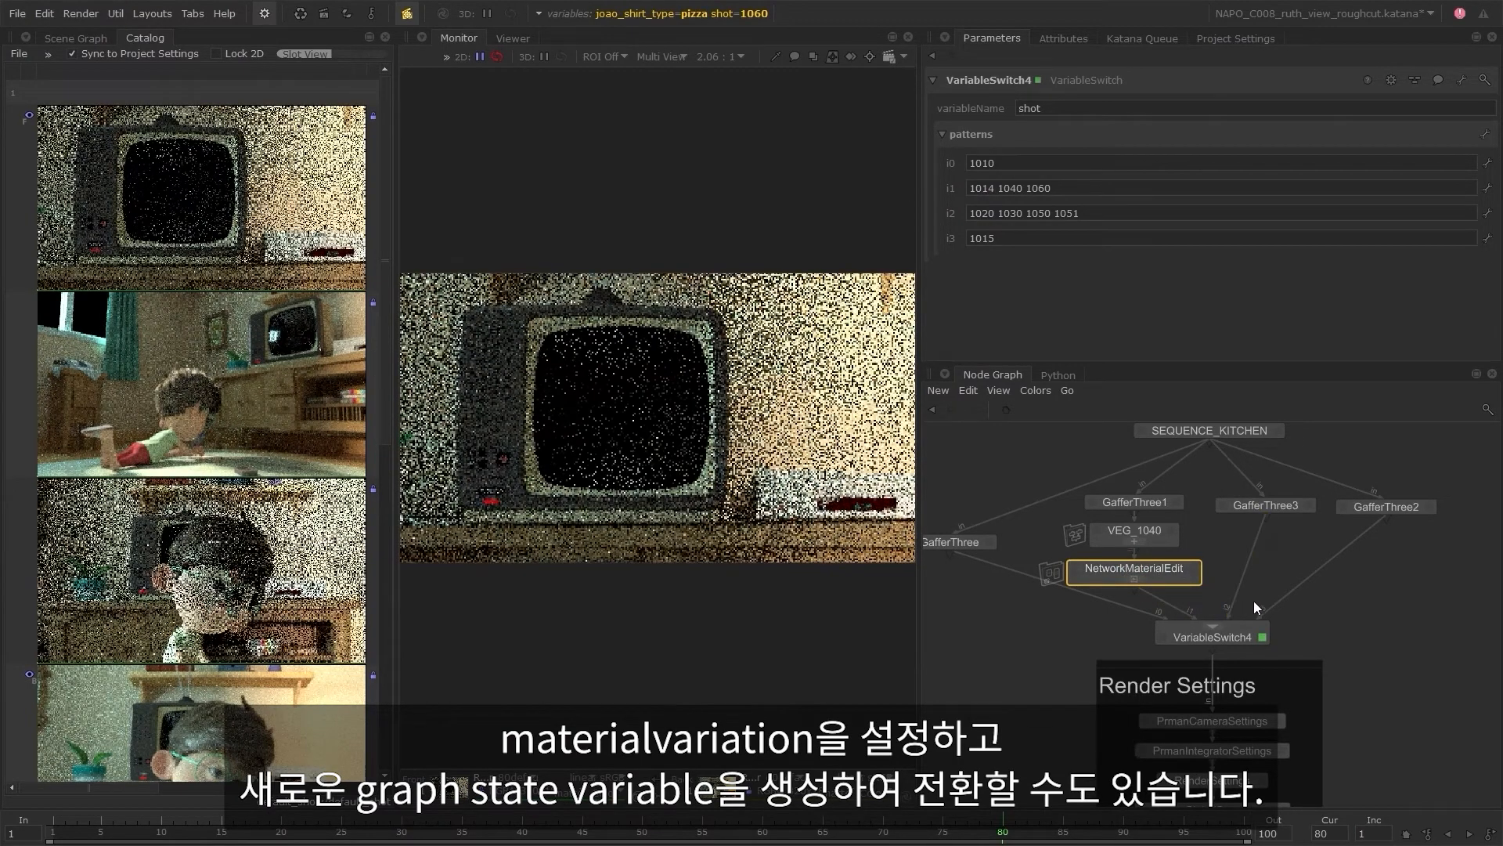
- Group the SEQUENCE, GafferThree, VEG_1040, NetworkMaterialEdit and VariableSwitch4 nodes and name the group LIGHTING
scroll(1339, 598, "down", 3)
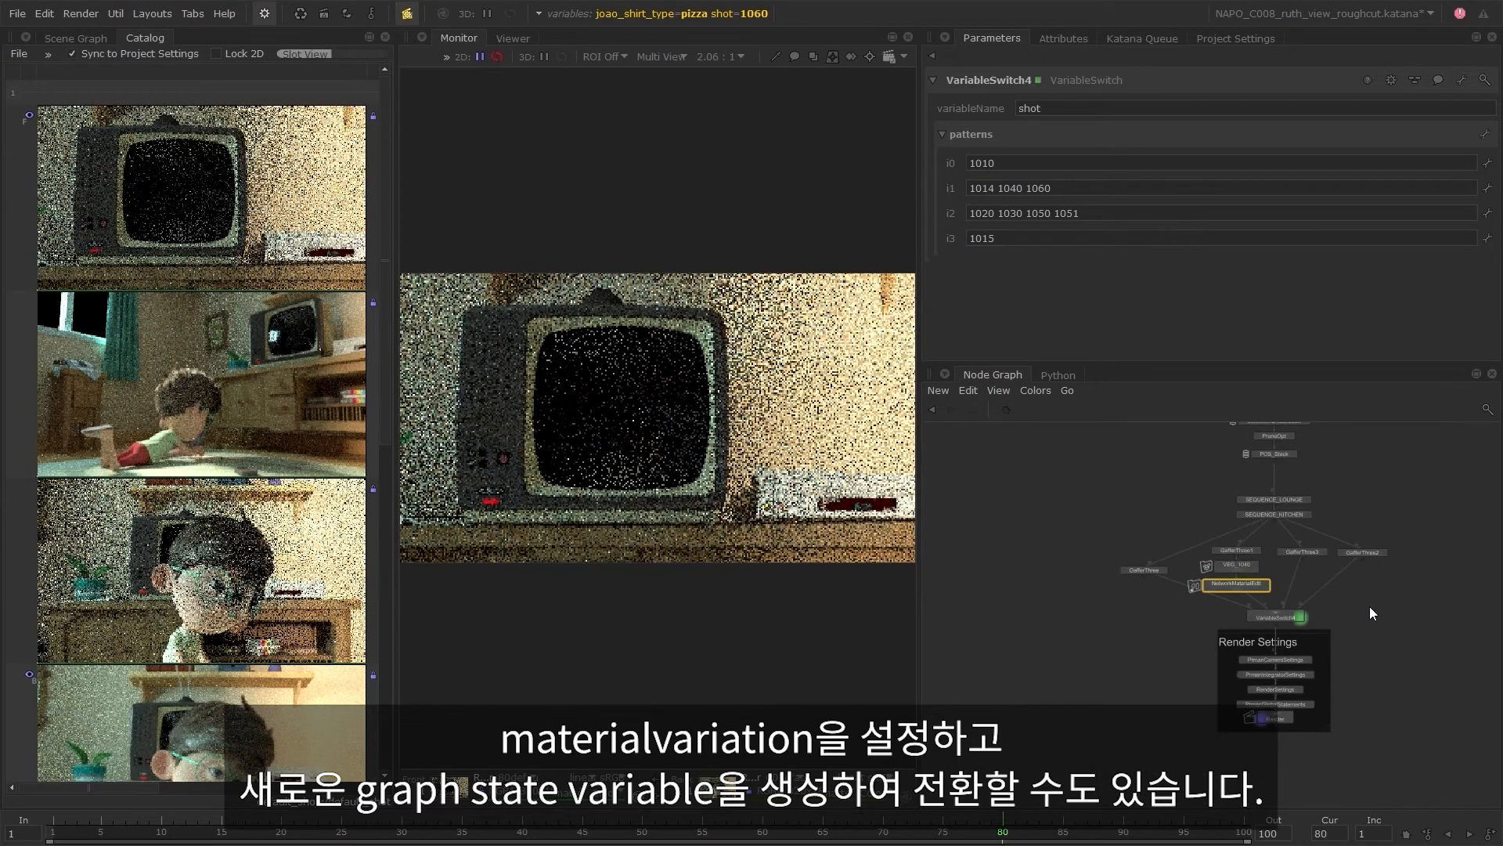
middle_click_drag(1369, 606, 1300, 652)
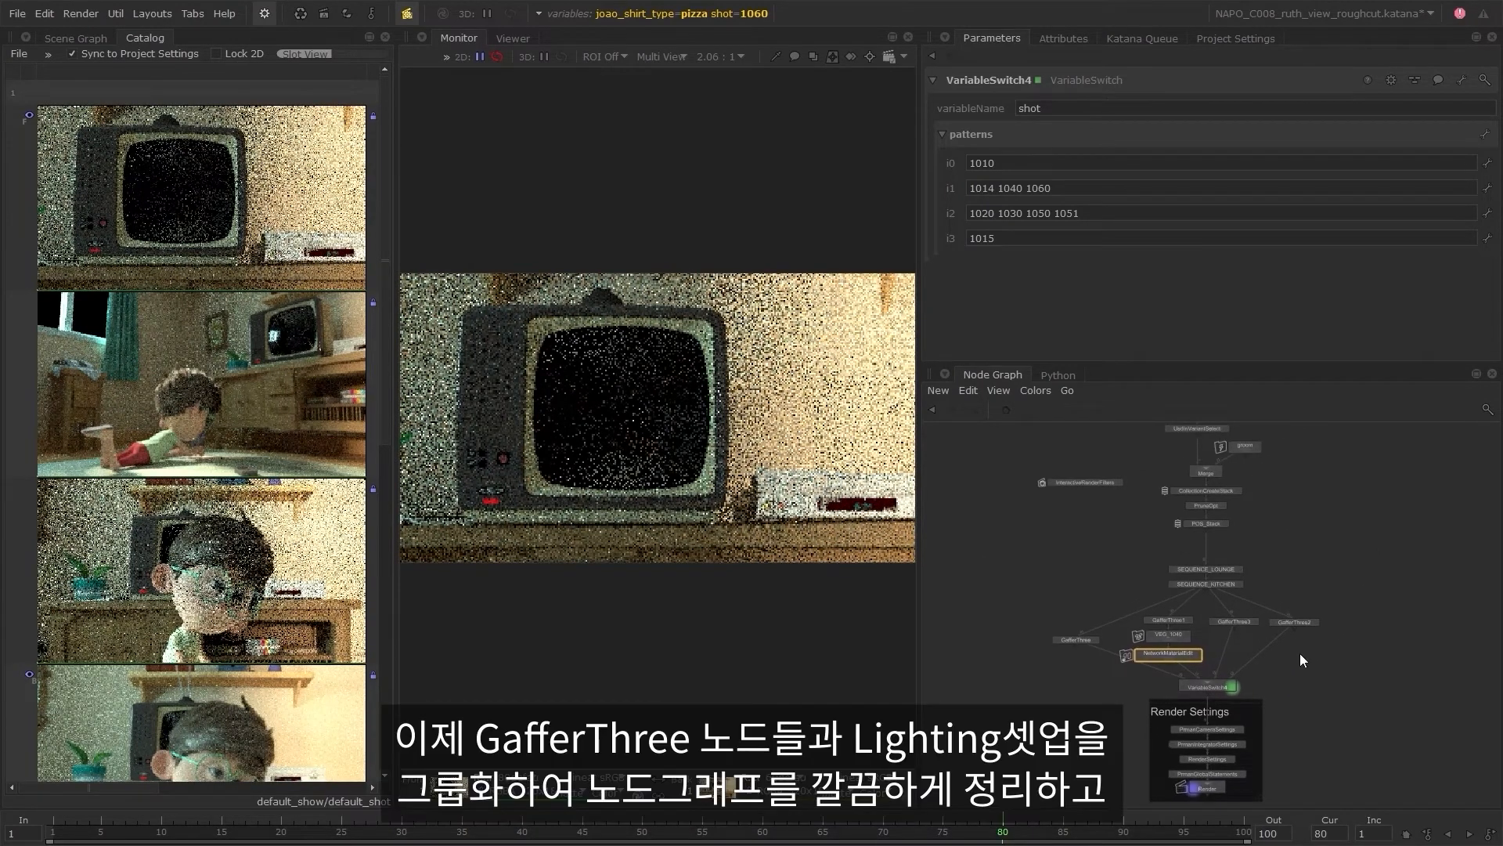
left_click_drag(1333, 566, 1054, 688)
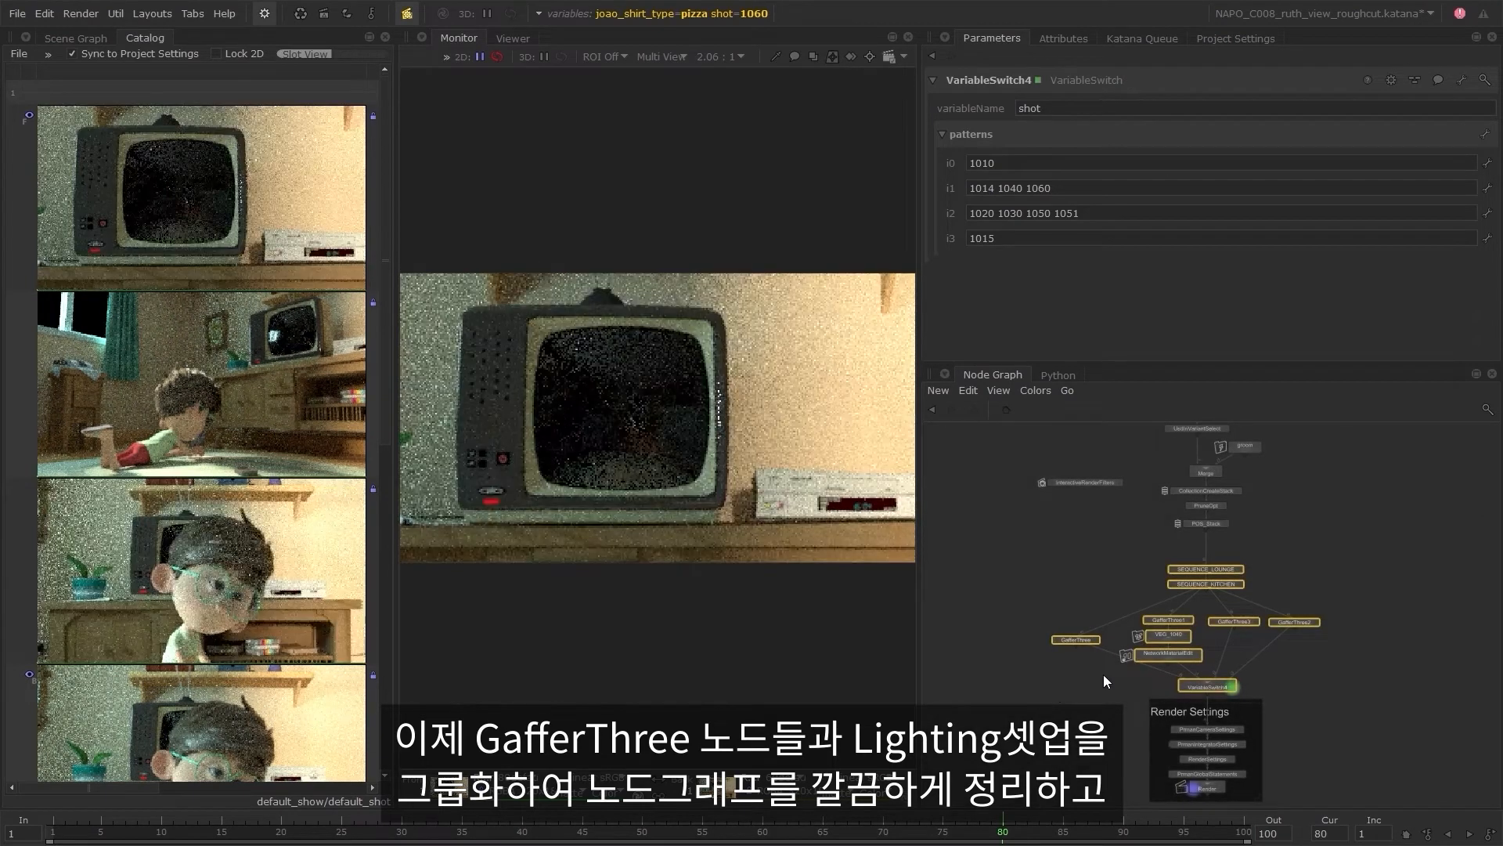
key("ctrl+g")
scroll(1217, 576, "up", 3)
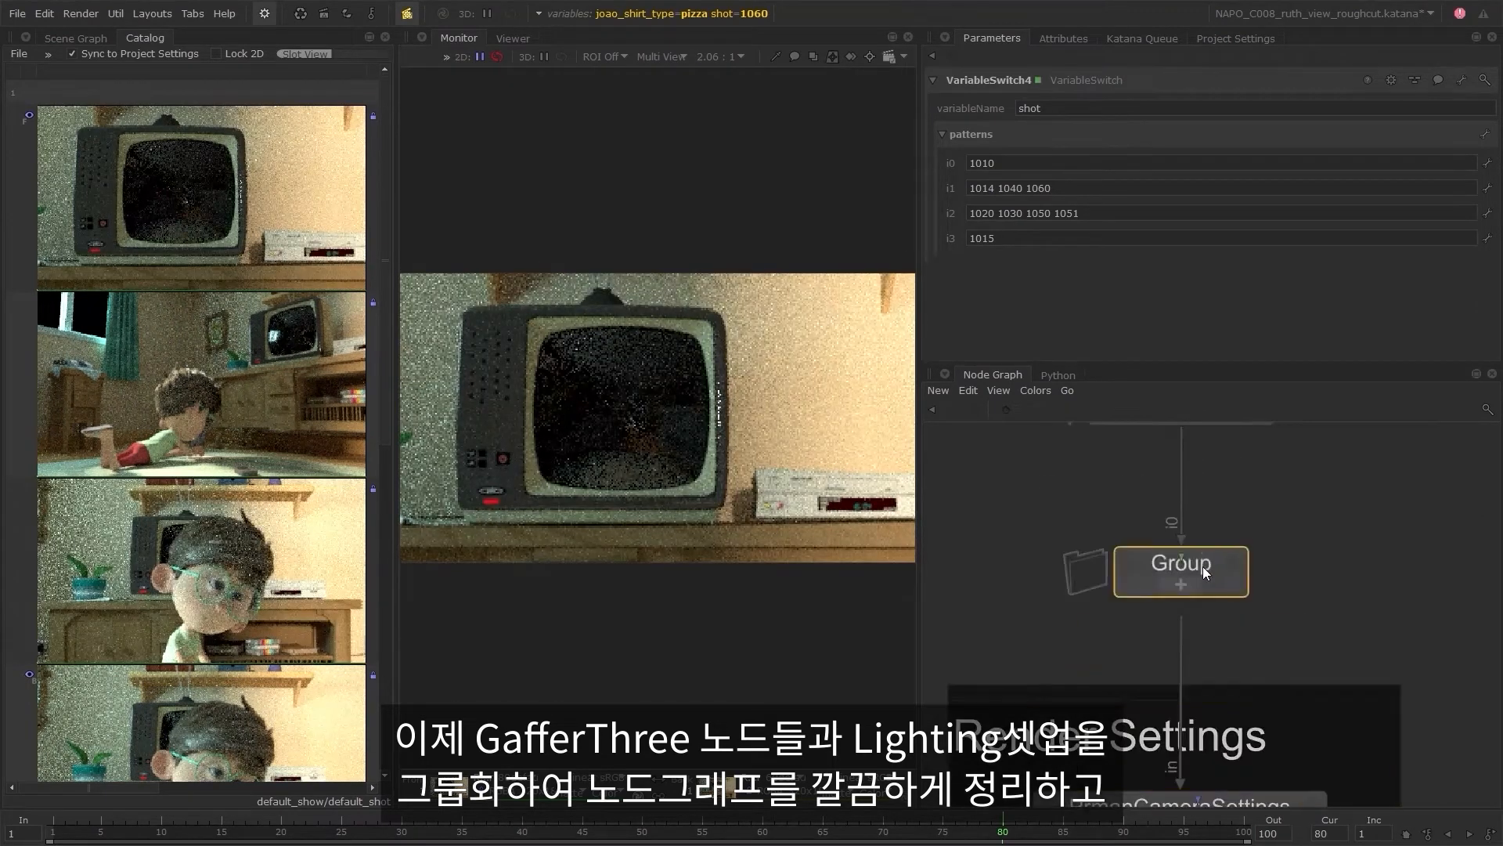
type("nLIGHTING")
key("Return")
- Add a backdrop around the first nodes down to the Merge, title it Setup, and enlarge it to leave room around them
scroll(1204, 579, "down", 3)
middle_click_drag(1223, 520, 1199, 601)
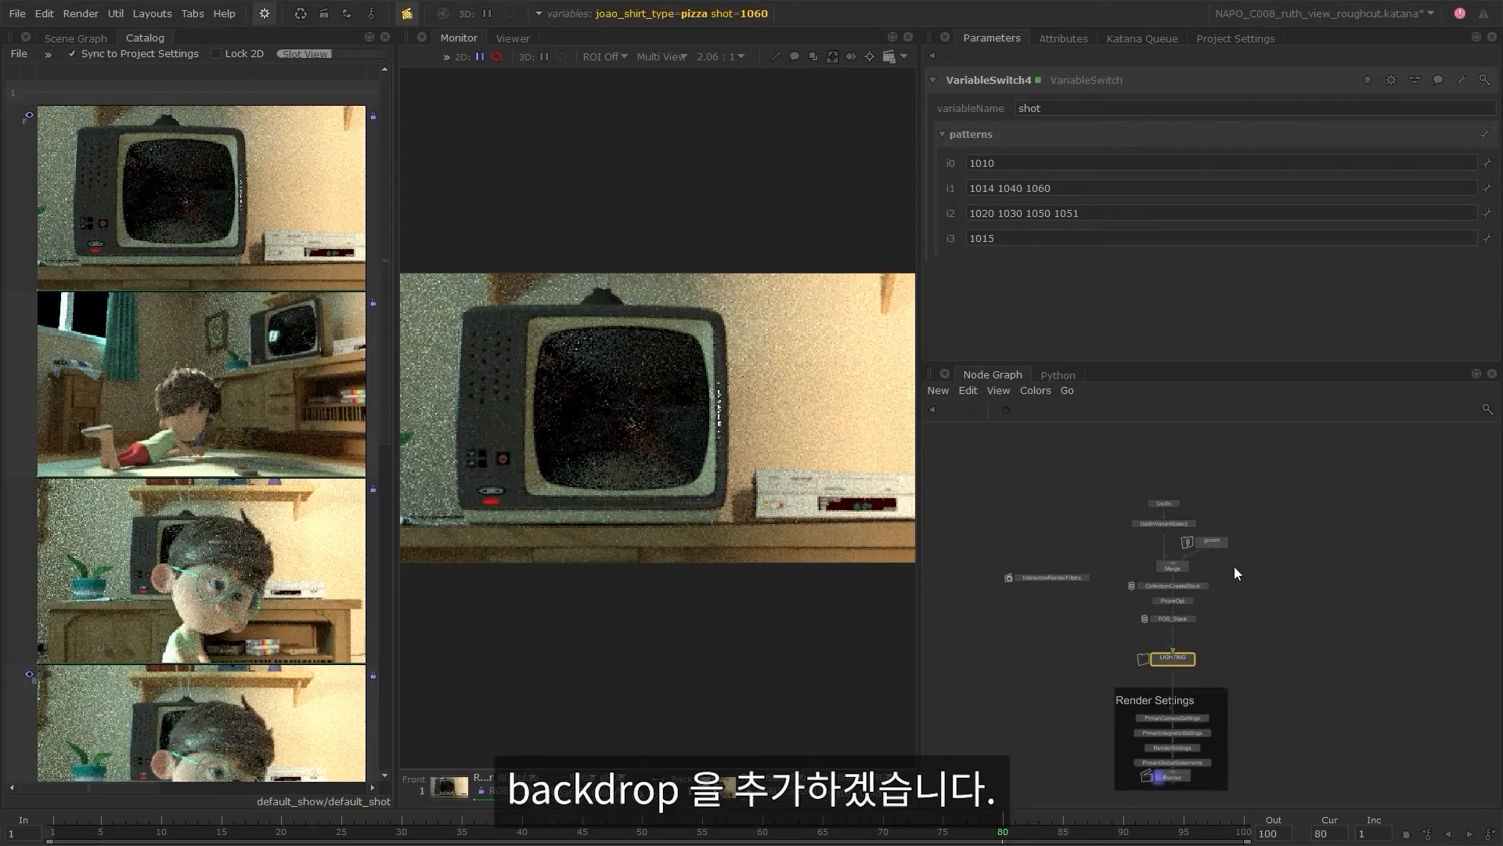
left_click_drag(1238, 480, 1117, 568)
key("j")
left_click_drag(1182, 490, 1182, 479)
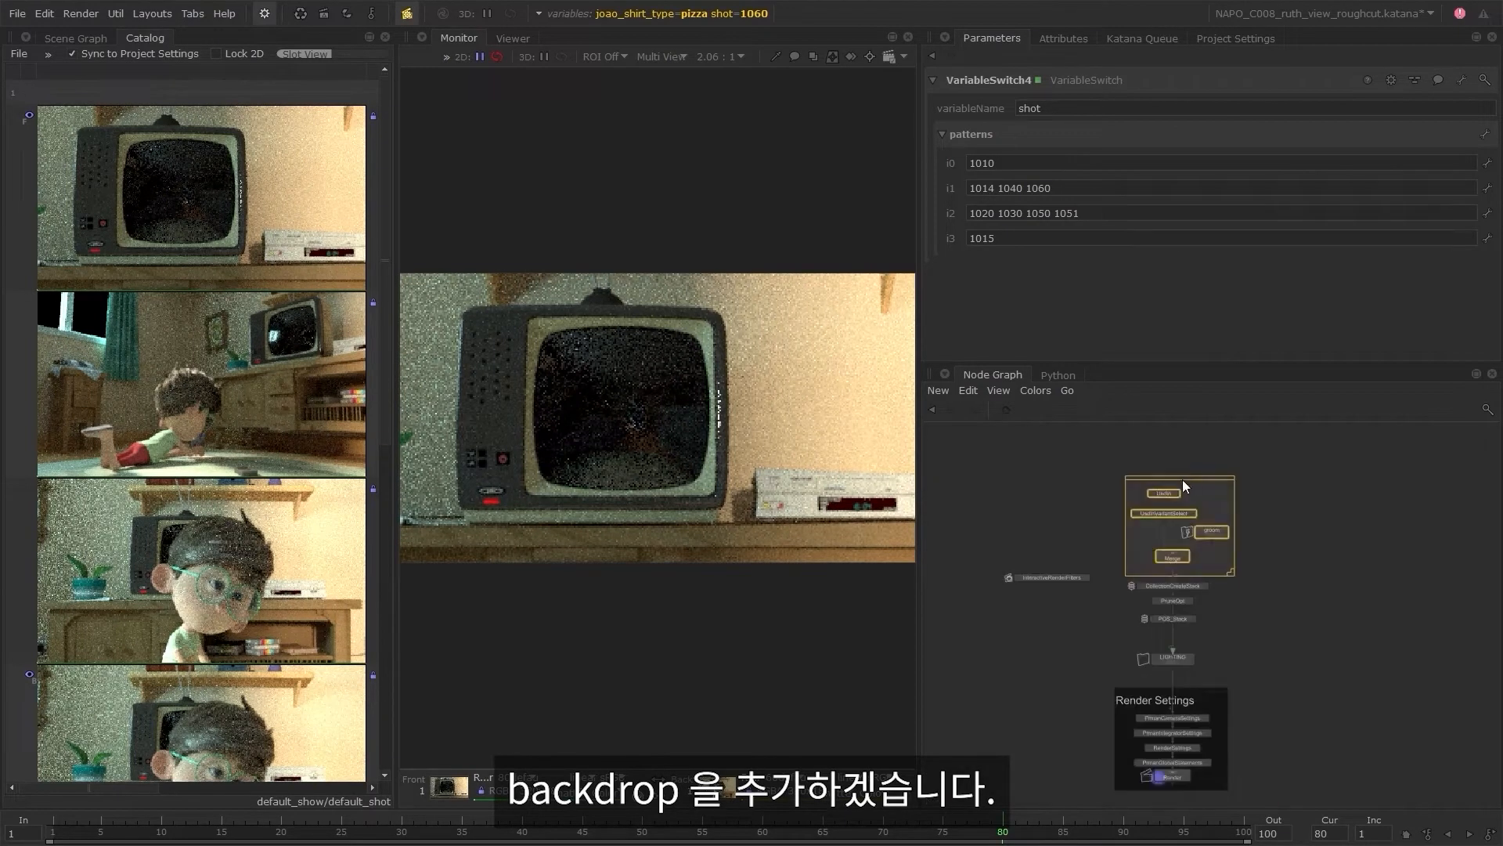
double_click(1185, 478)
type("Setup")
left_click(806, 542)
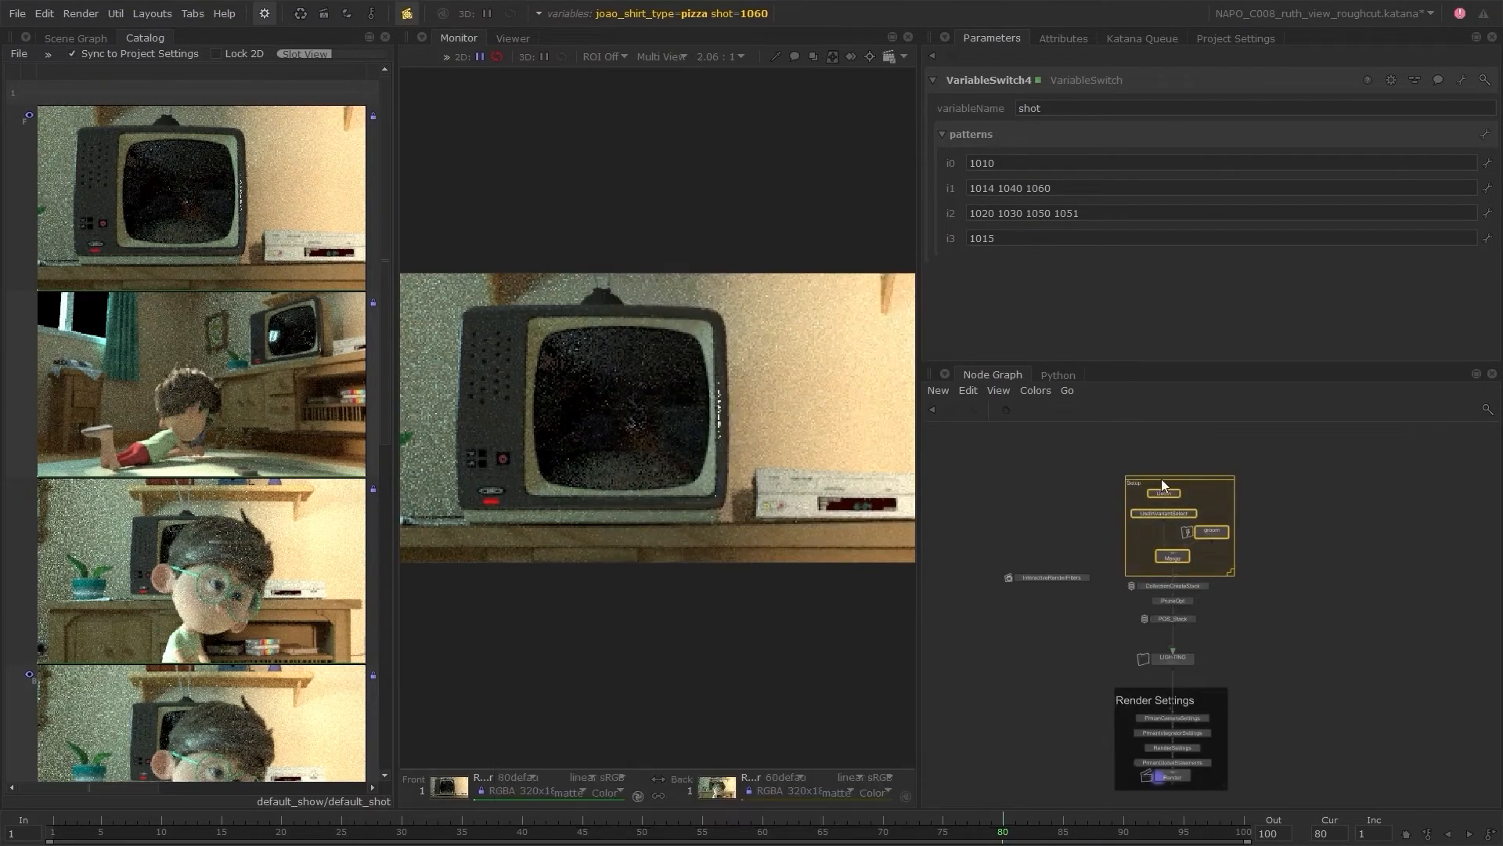
left_click_drag(1232, 571, 1238, 589)
left_click_drag(1221, 479, 1215, 459)
left_click(1261, 514)
- Move the Render node out of the Render Settings backdrop to leave space for new nodes below PrmanGlobalStatements
middle_click_drag(1256, 632, 1223, 615)
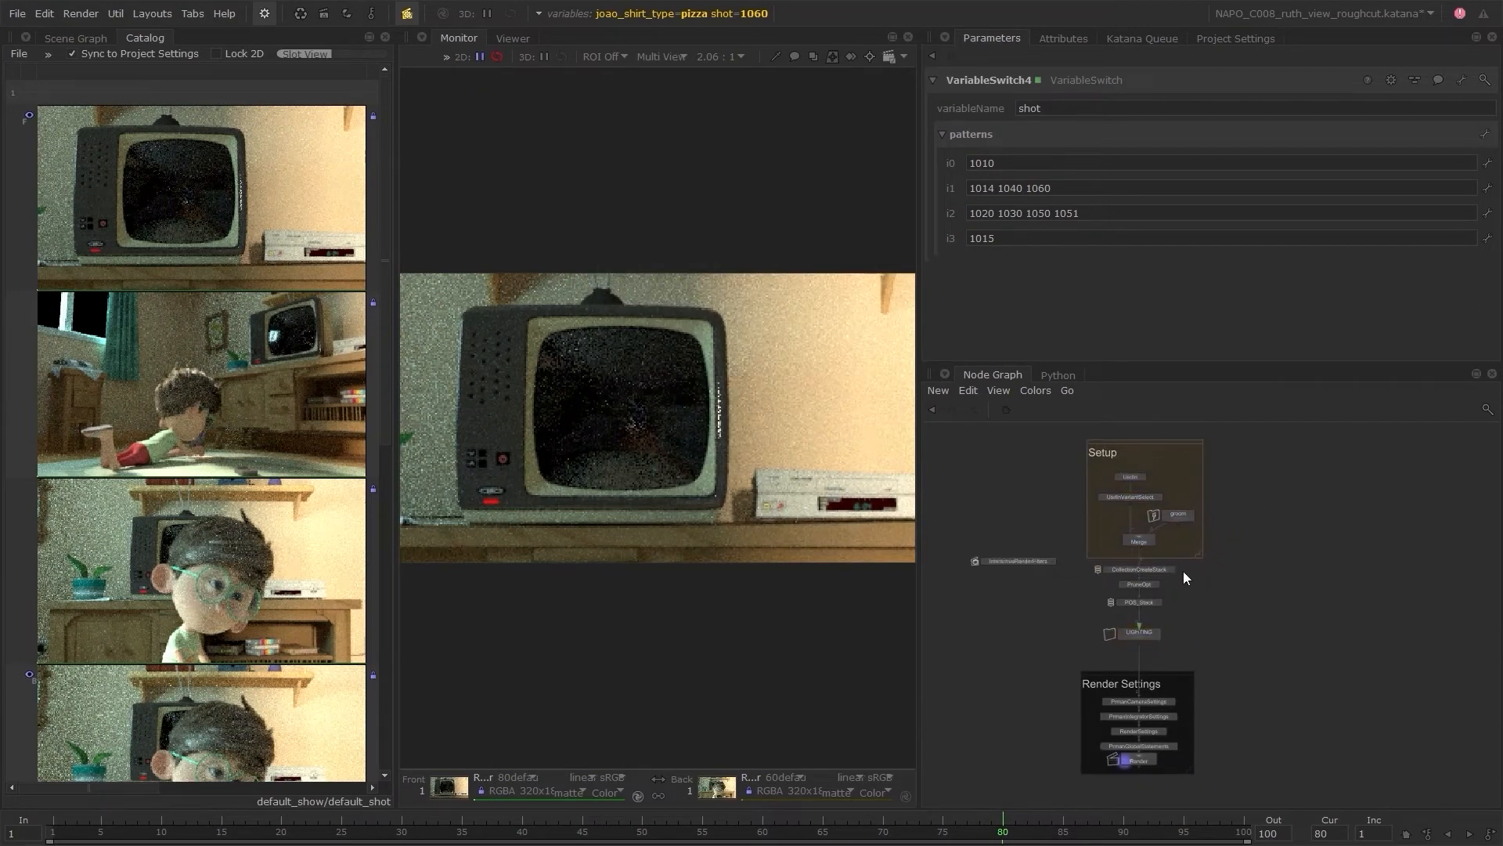
middle_click_drag(1233, 725, 1220, 587)
scroll(1213, 617, "up", 4)
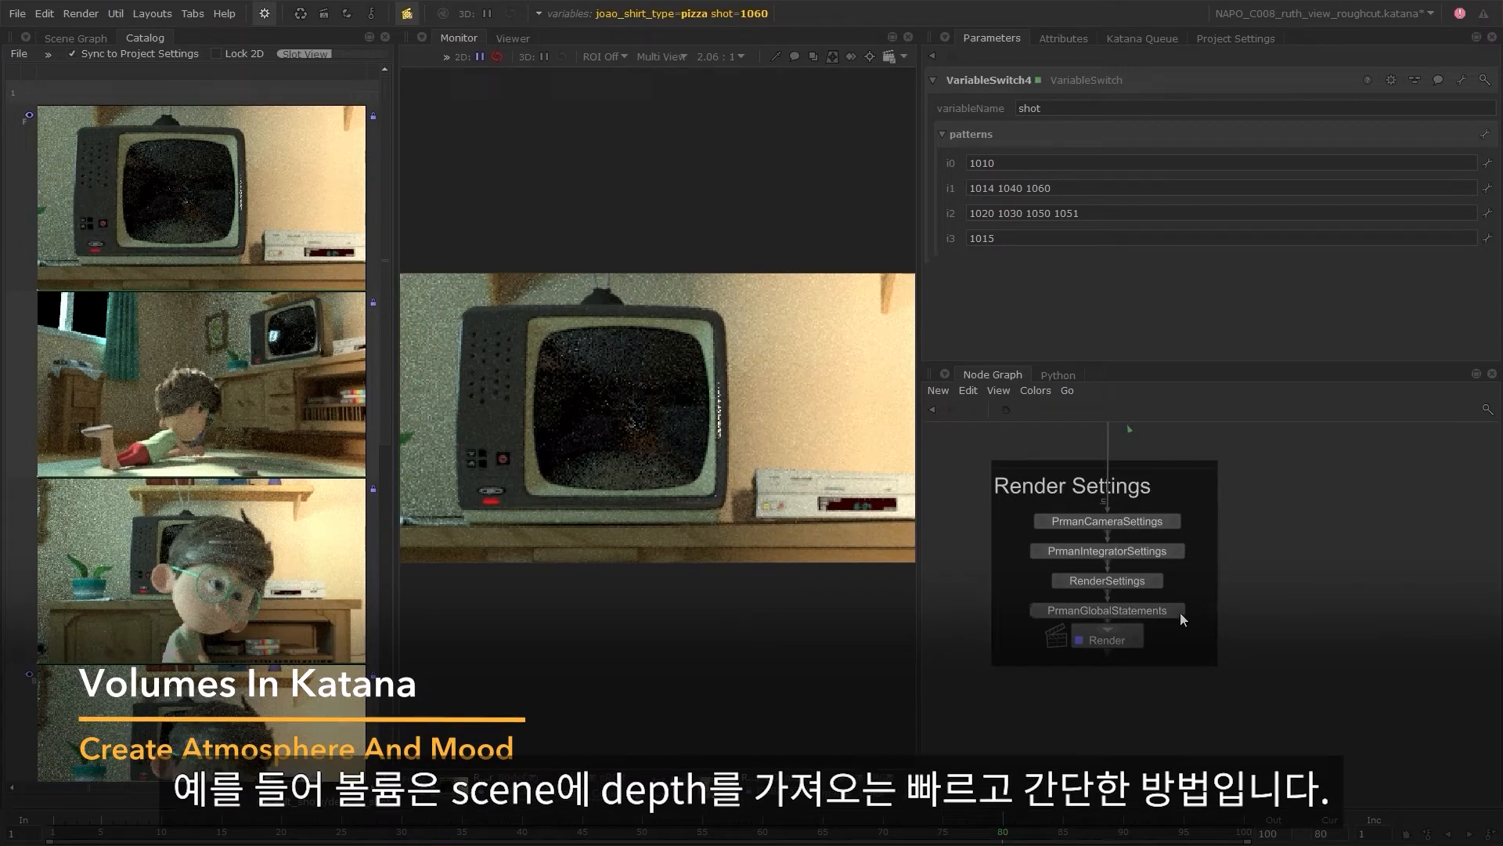
left_click_drag(1119, 648, 1127, 743)
scroll(1209, 719, "down", 3)
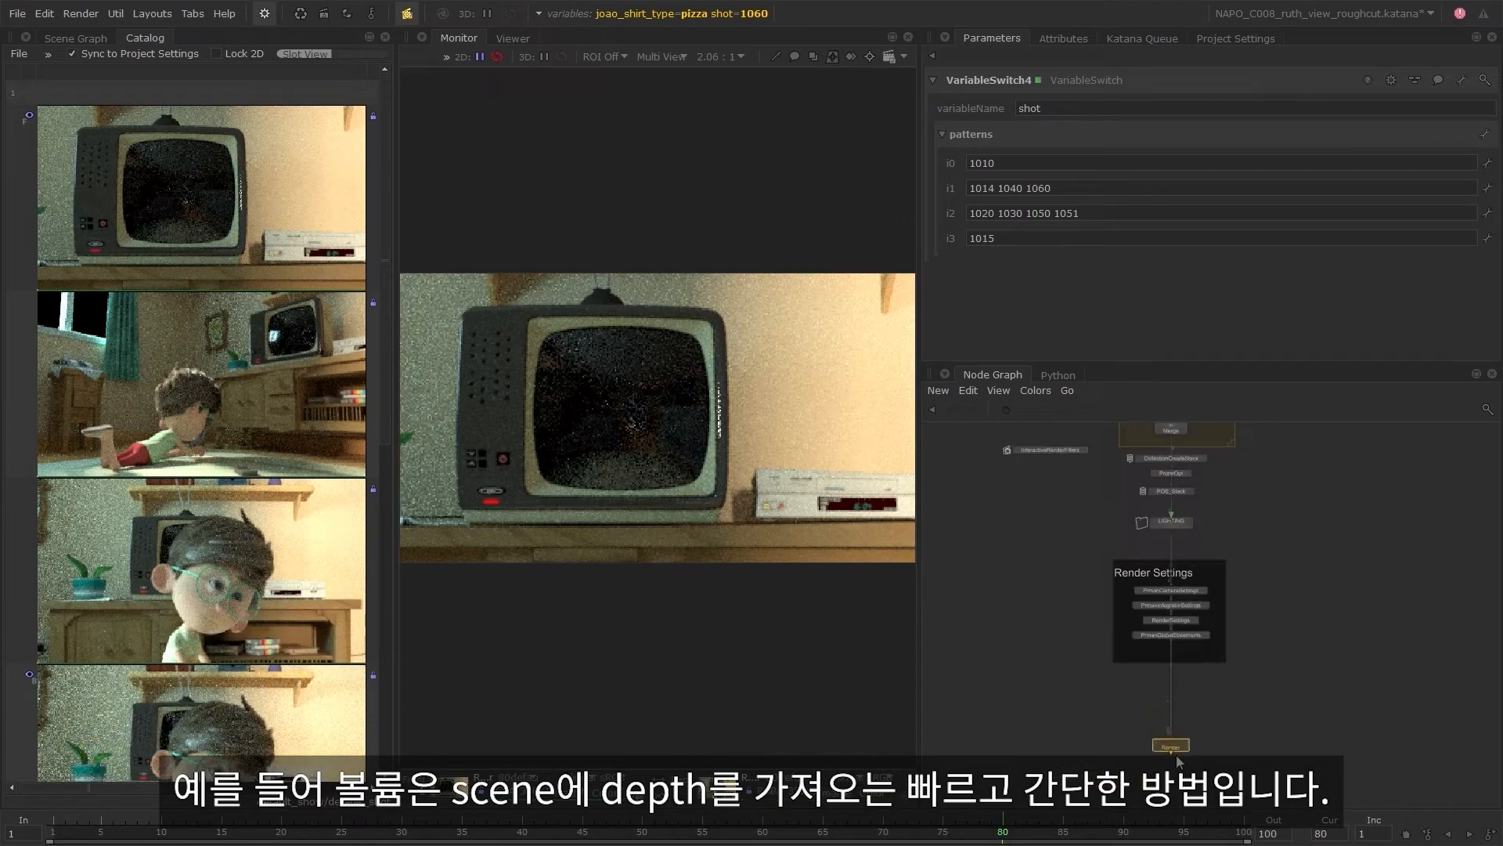
scroll(1253, 705, "up", 2)
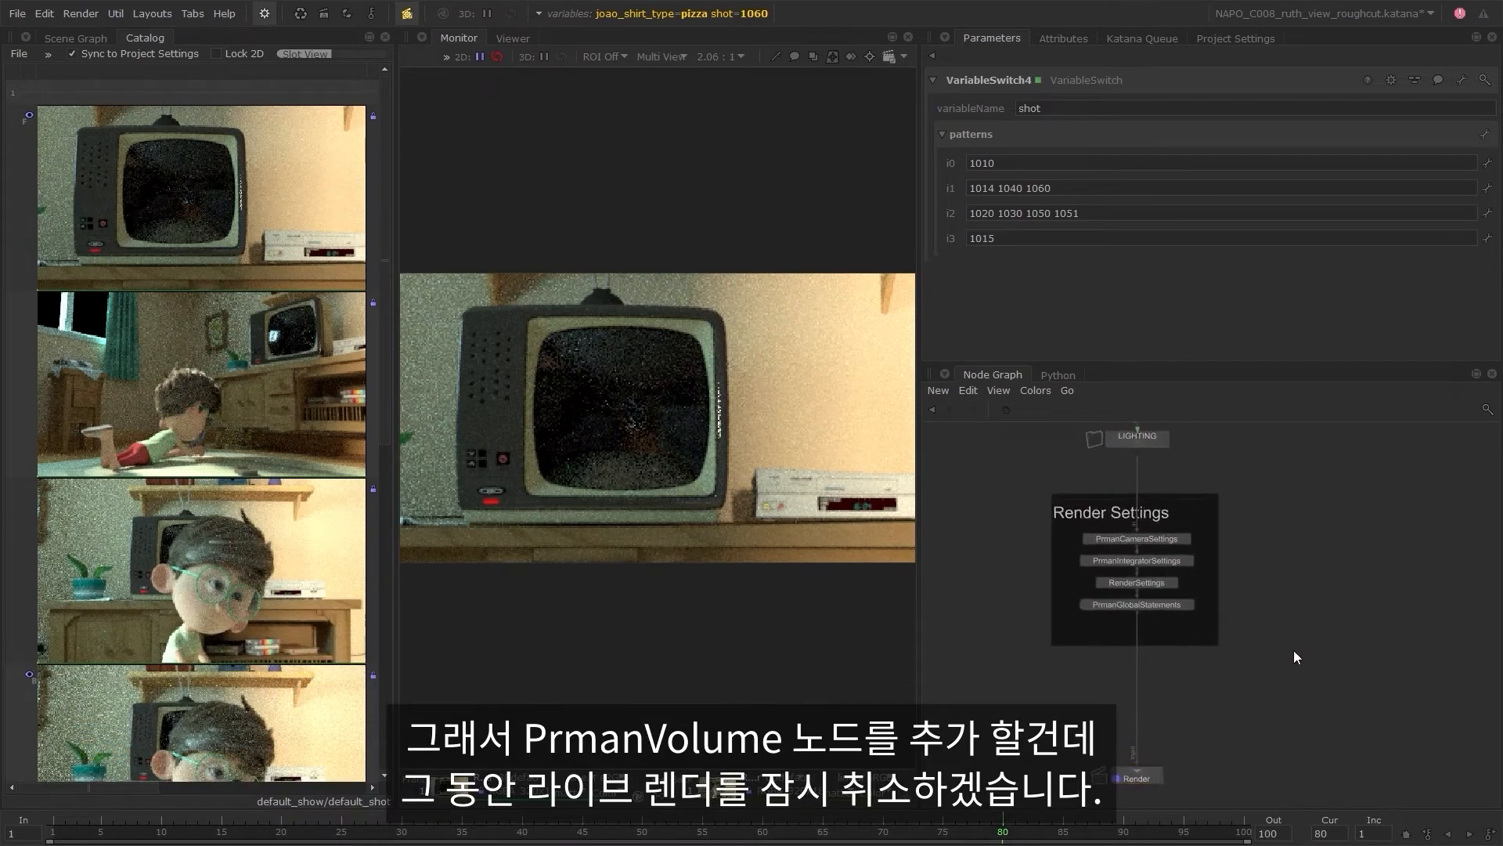
- Create a PrmanVolume node beside the Render Settings backdrop
key("Tab")
type("PrmanVolume")
key("Return")
- Show the whole house in the Viewer, cancel the live renders, and bring up the Scene Graph
left_click(500, 40)
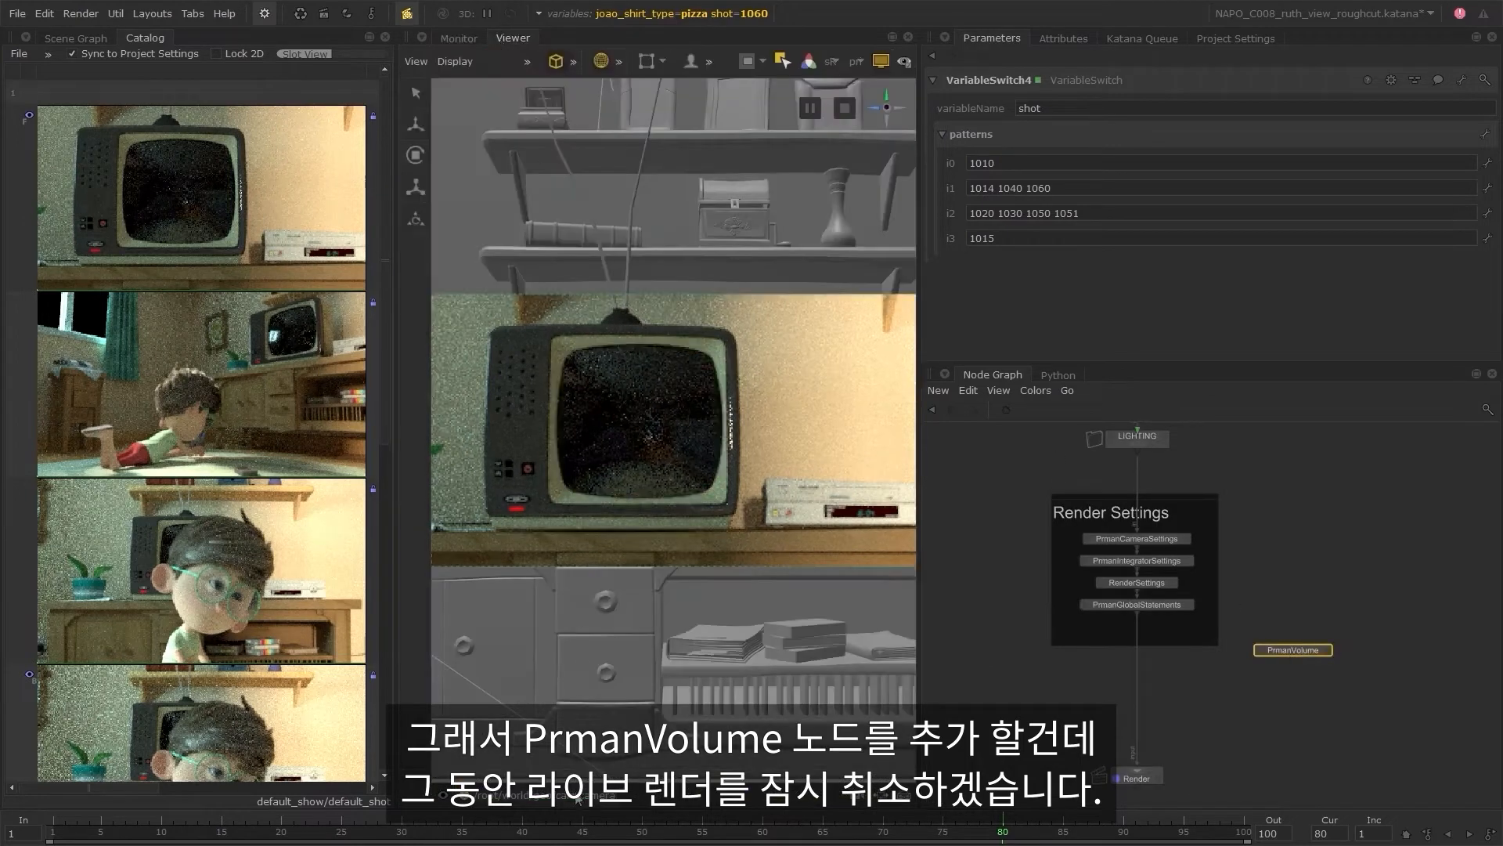
left_click_drag(600, 640, 752, 650, "alt")
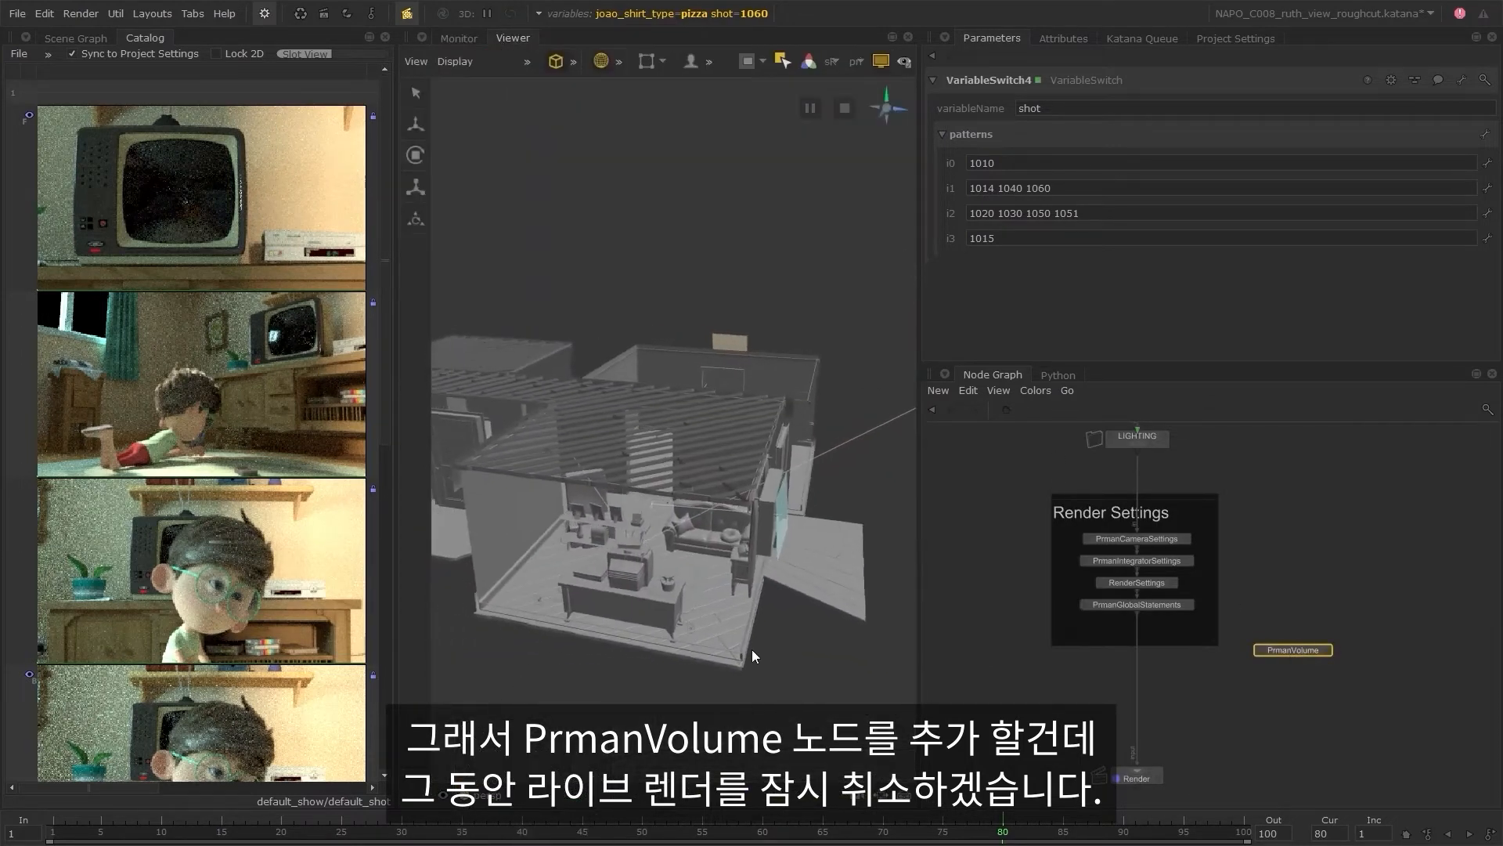
left_click(80, 14)
left_click(90, 47)
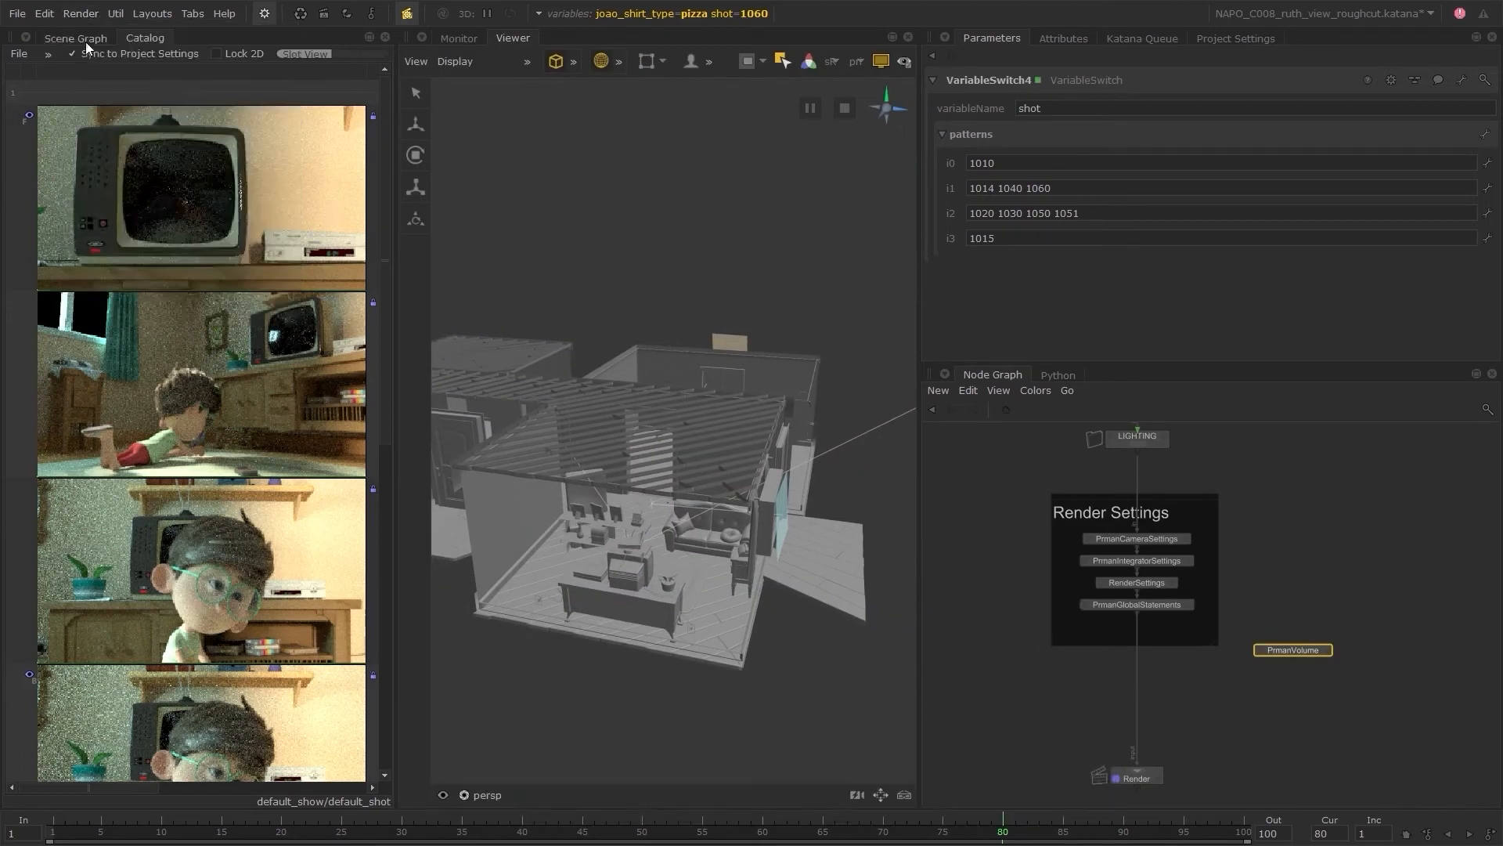
left_click(86, 39)
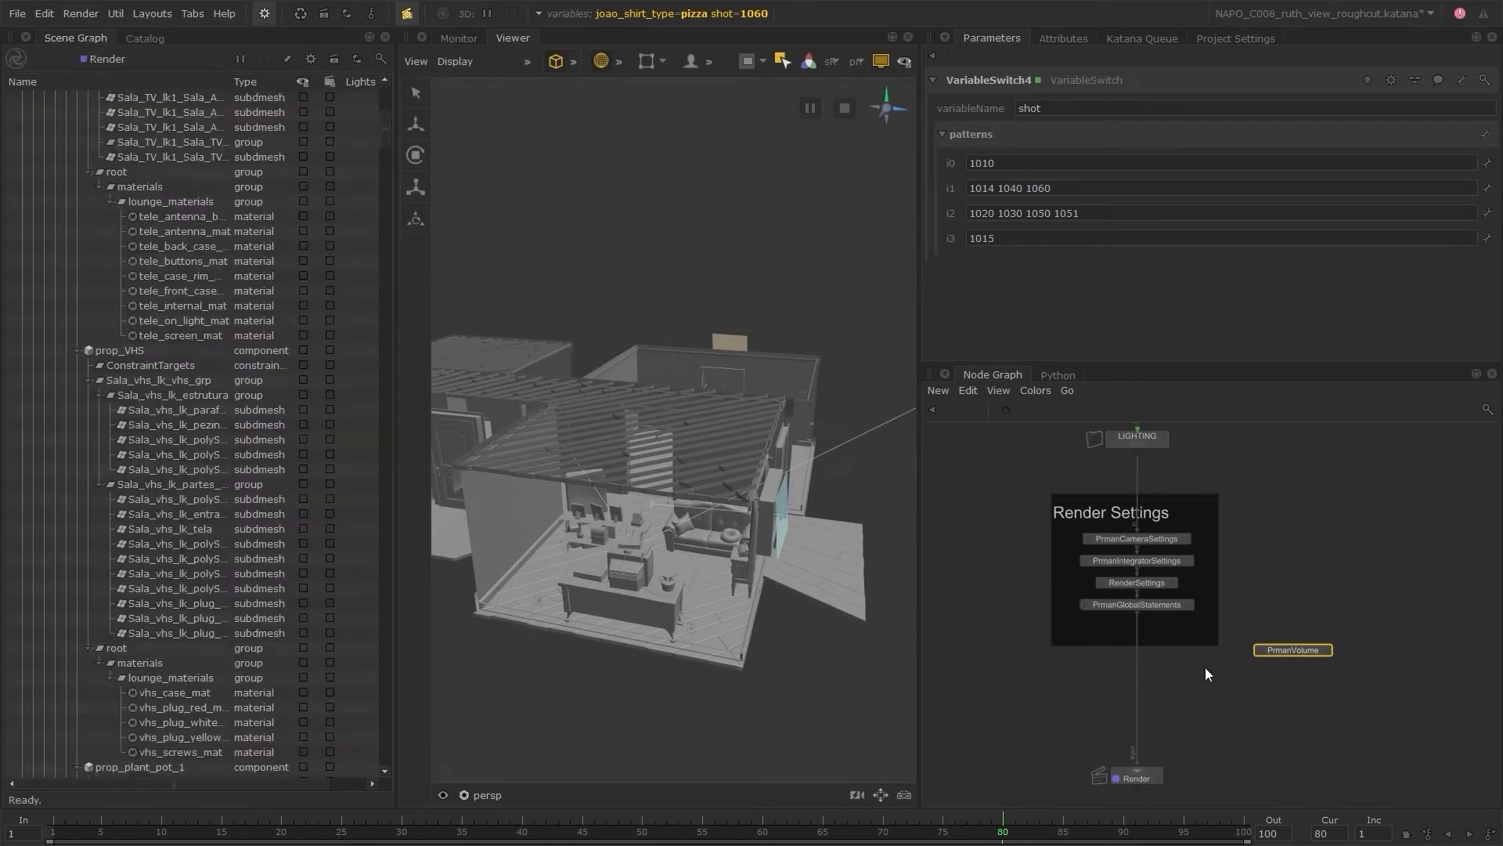
- Merge the PrmanGlobalStatements and PrmanVolume outputs with a Merge node placed ahead of Render, and tidy the PrmanVolume node's position
left_click_drag(1268, 688, 1166, 605)
key("m")
left_click(1139, 629)
left_click(1214, 705)
left_click_drag(1213, 705, 1140, 665)
left_click_drag(1304, 646, 1284, 625)
- Open the PrmanVolume node's parameters and select its /root/world/geo/volume location in the Scene Graph
left_click(1306, 628)
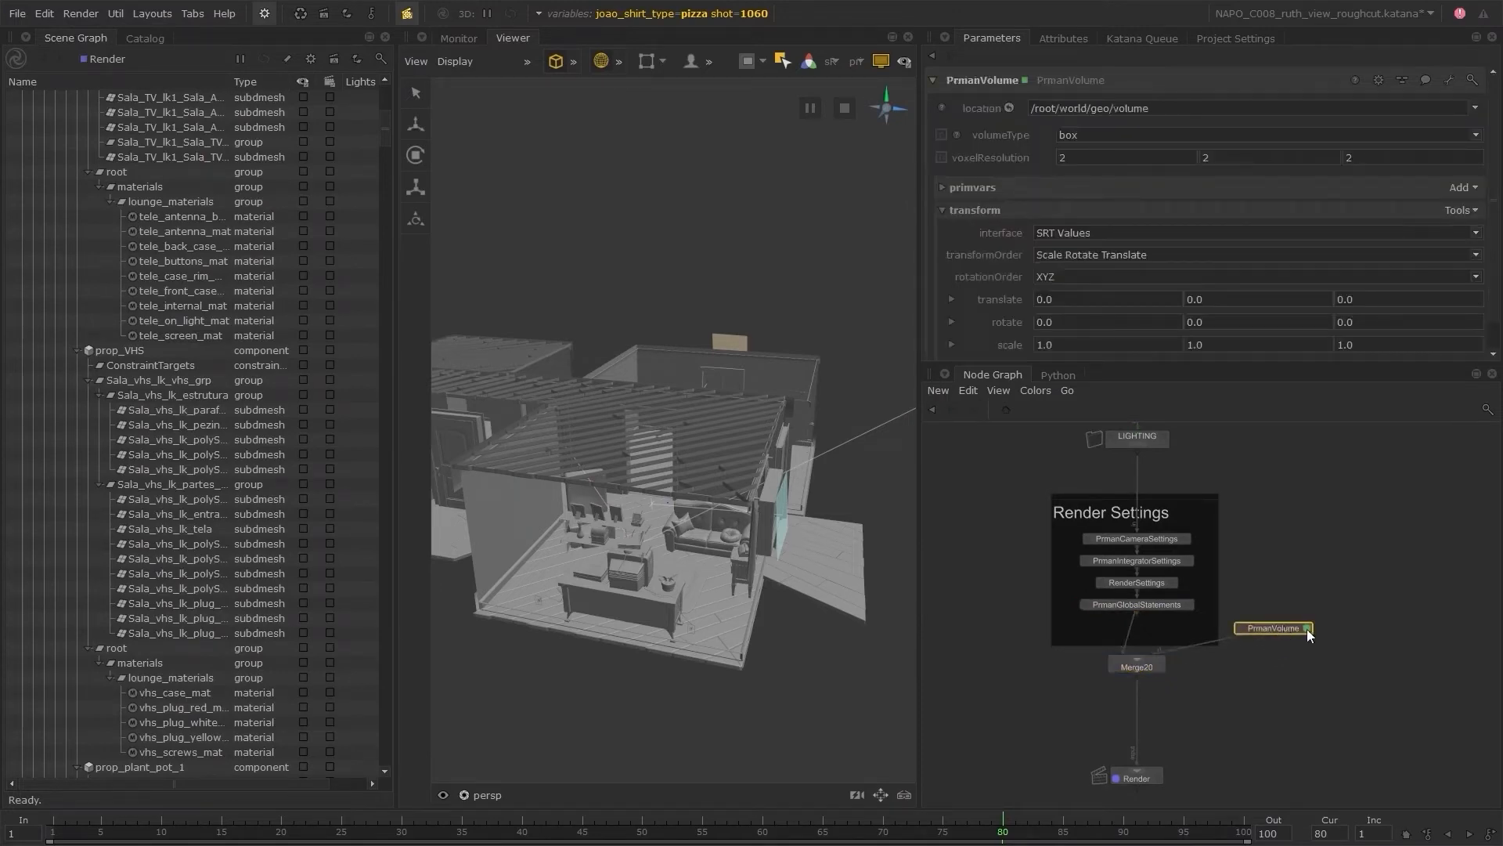
left_click(1023, 126)
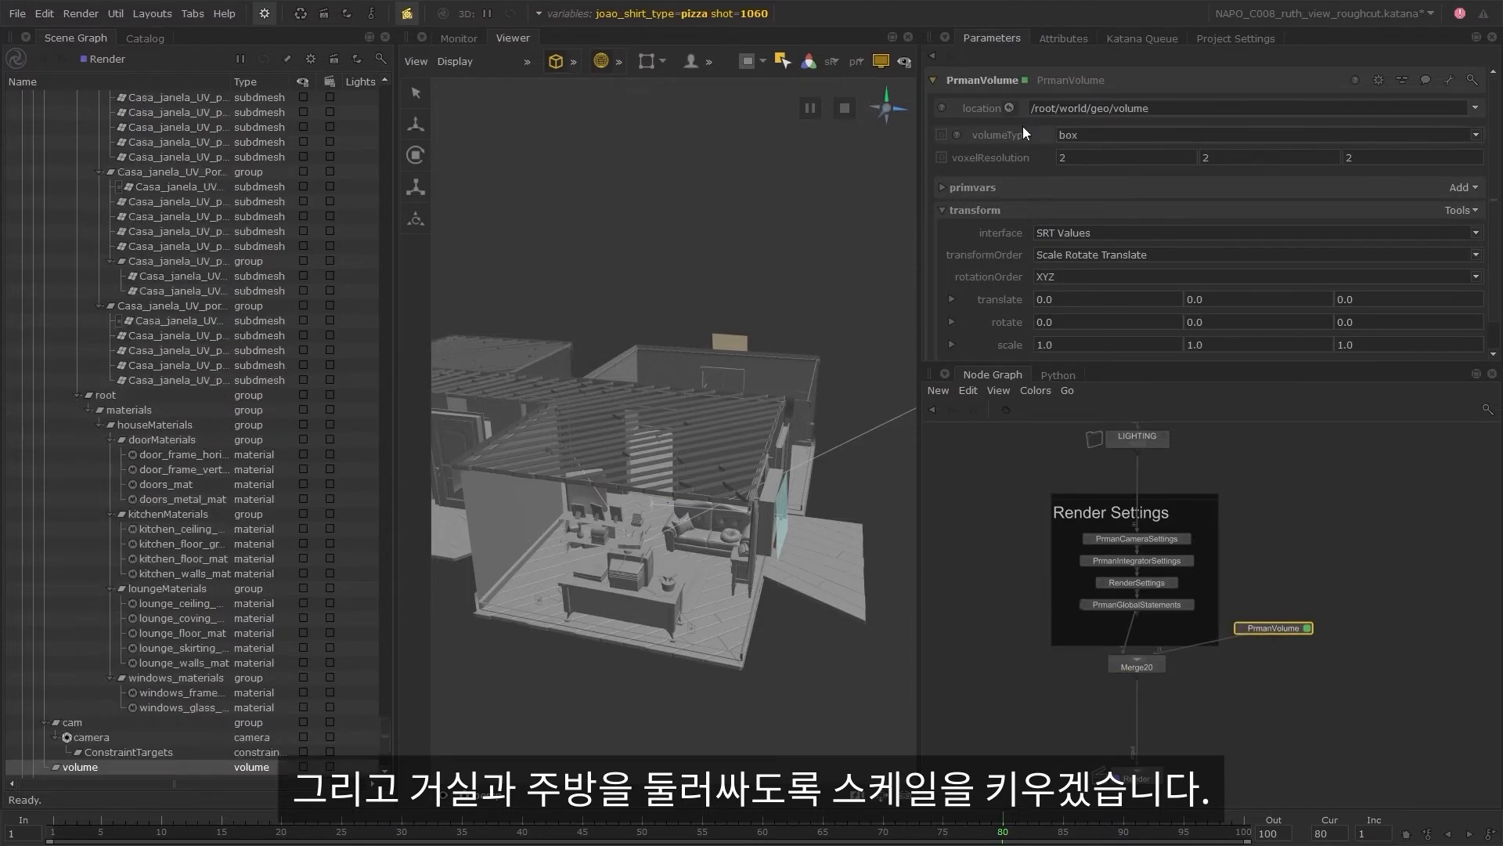
- Scale the volume box uniformly to a magnitude of about 559, starting its enlargement around the house
left_click_drag(844, 547, 827, 586, "alt")
left_click(418, 187)
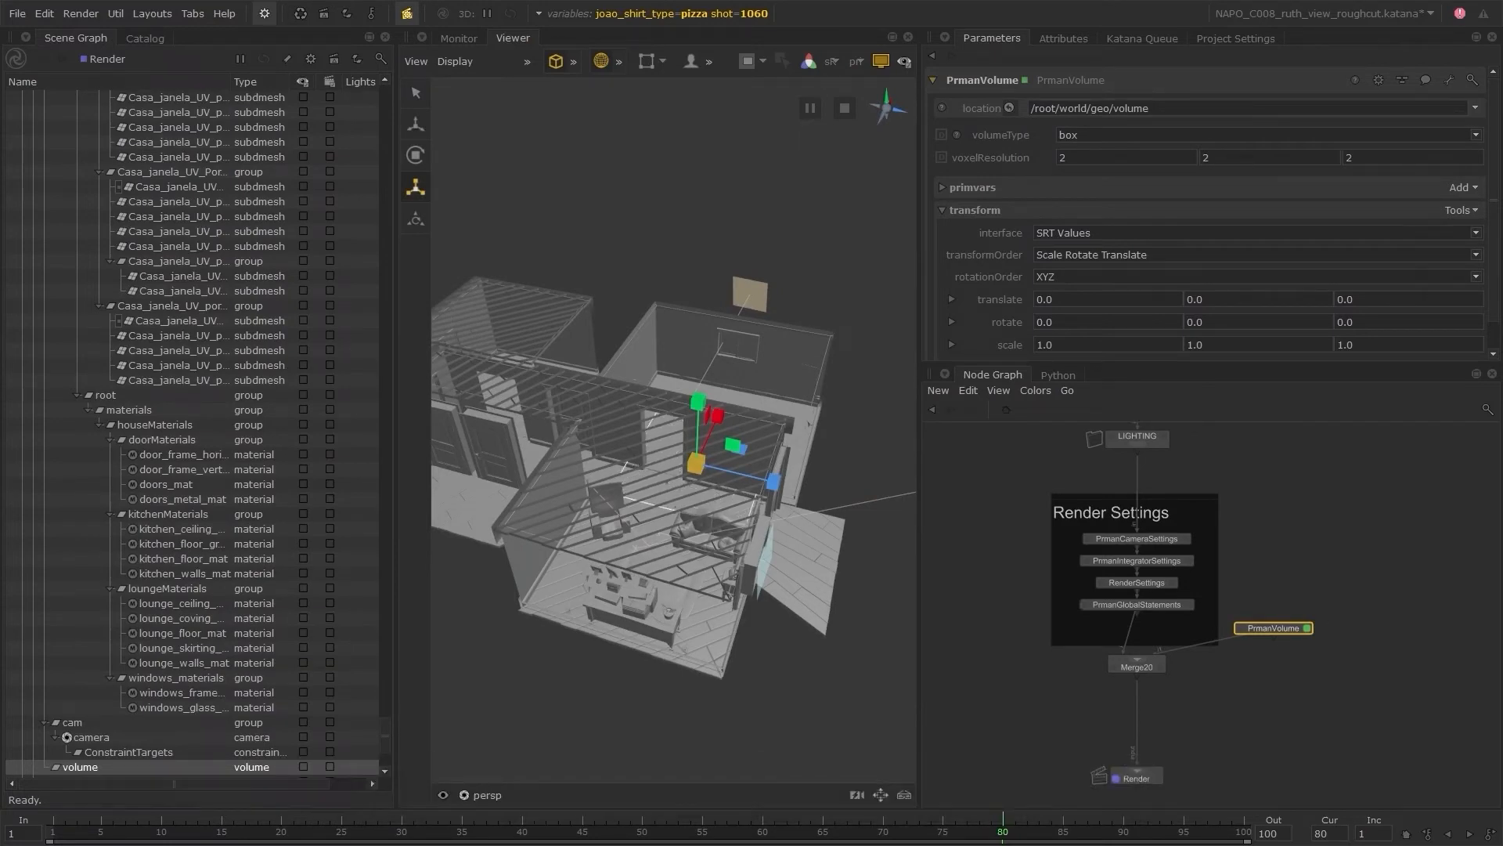
left_click_drag(695, 464, 416, 68)
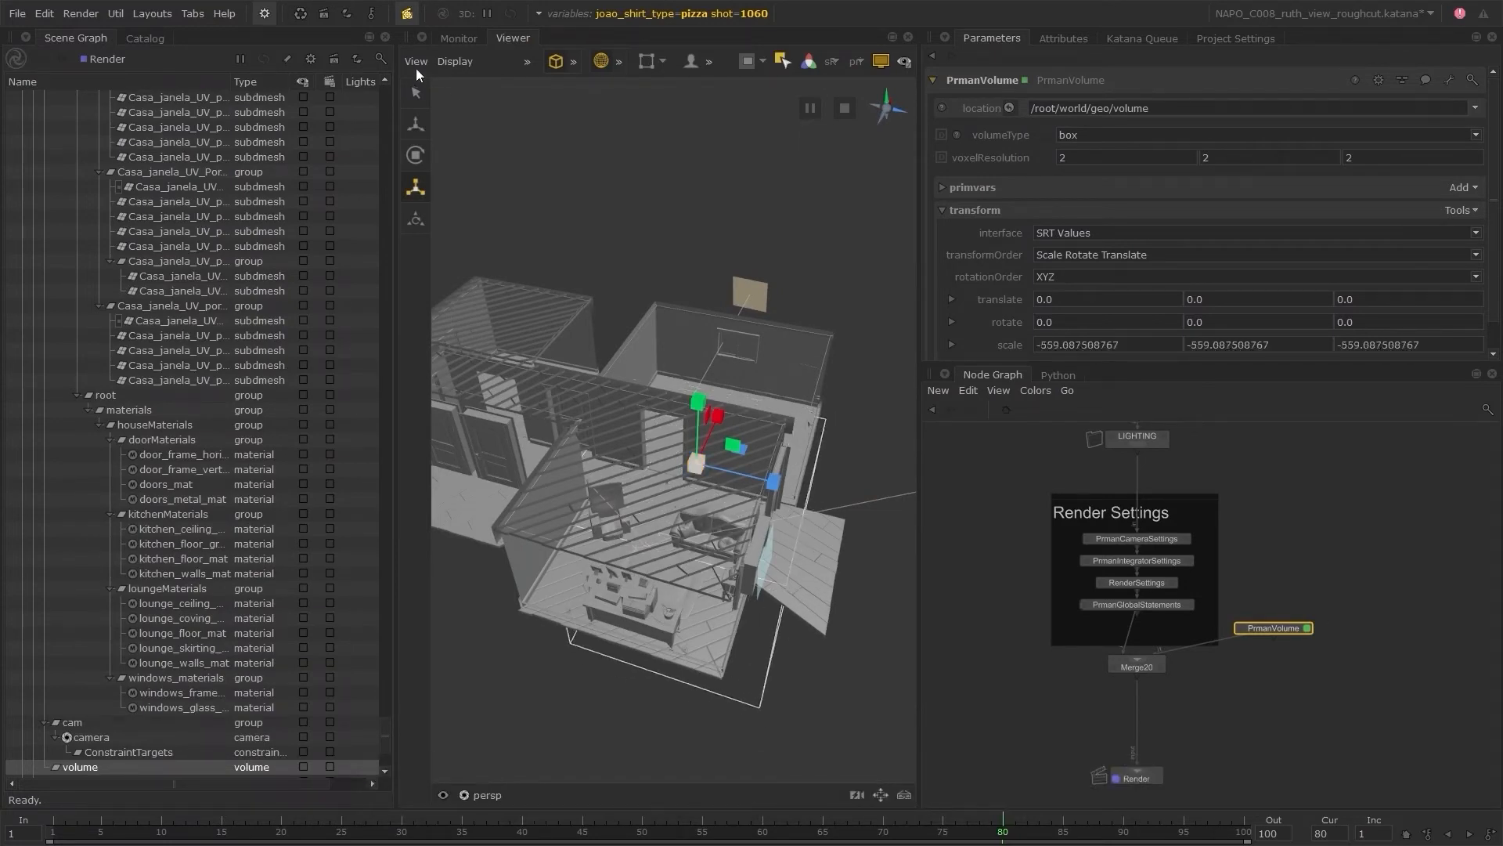
- From the top view, adjust the volume's depth to a Z scale of about -515 and Z translate of about 12, and widen it to an X scale of about -690
left_click(481, 794)
left_click(482, 740)
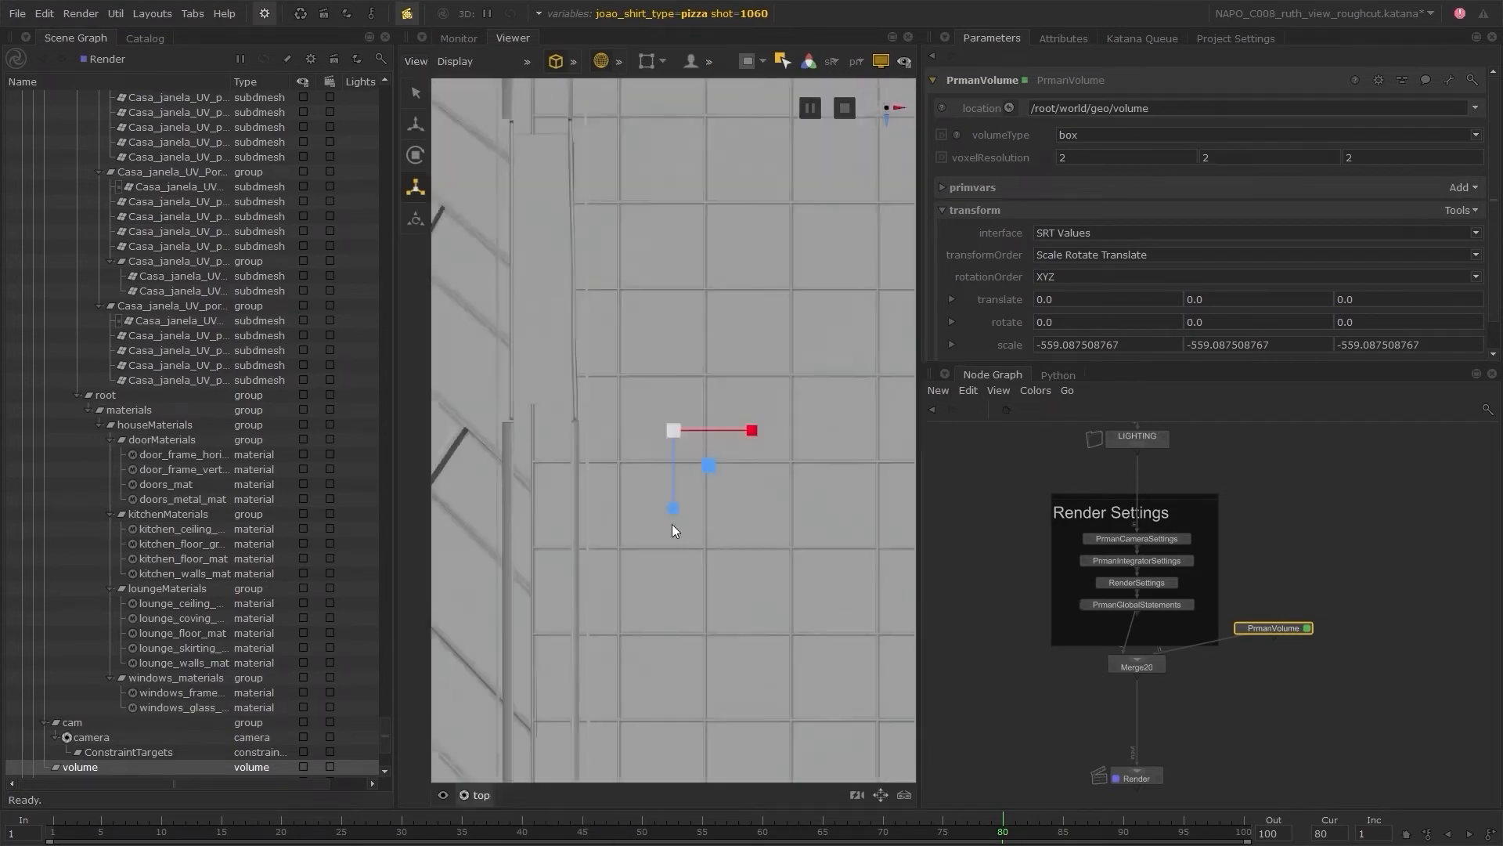
key("f")
left_click_drag(679, 492, 674, 511)
key("w")
key("e")
key("r")
left_click_drag(751, 437, 770, 437)
- Fit the volume's width around the lounge and kitchen with an X translate of about -91.7 and an X scale of about -853
middle_click_drag(577, 713, 651, 713, "alt")
scroll(652, 713, "down", 4)
key("w")
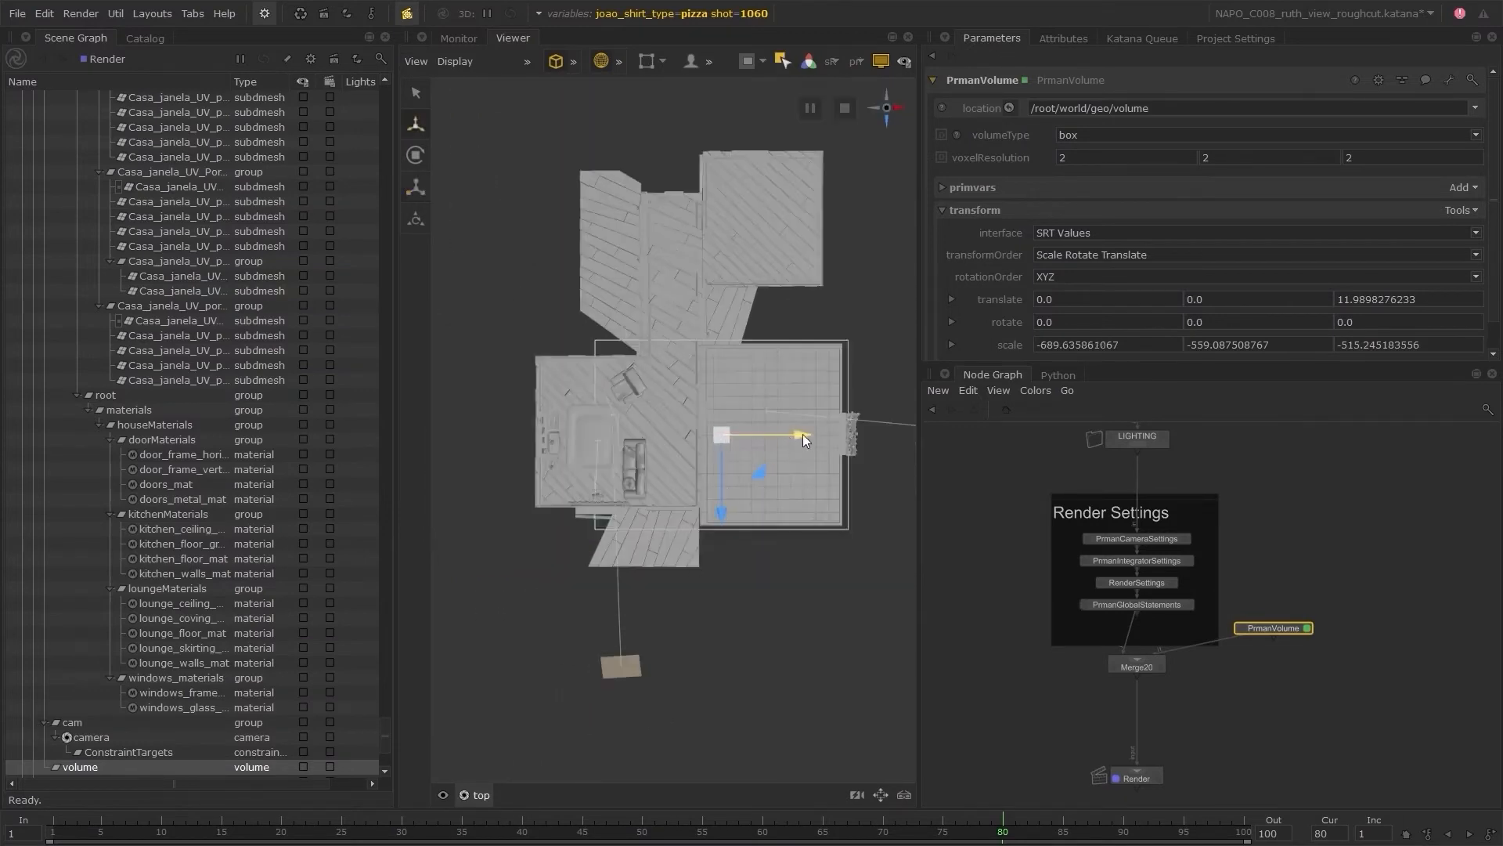
left_click_drag(802, 434, 764, 432)
key("r")
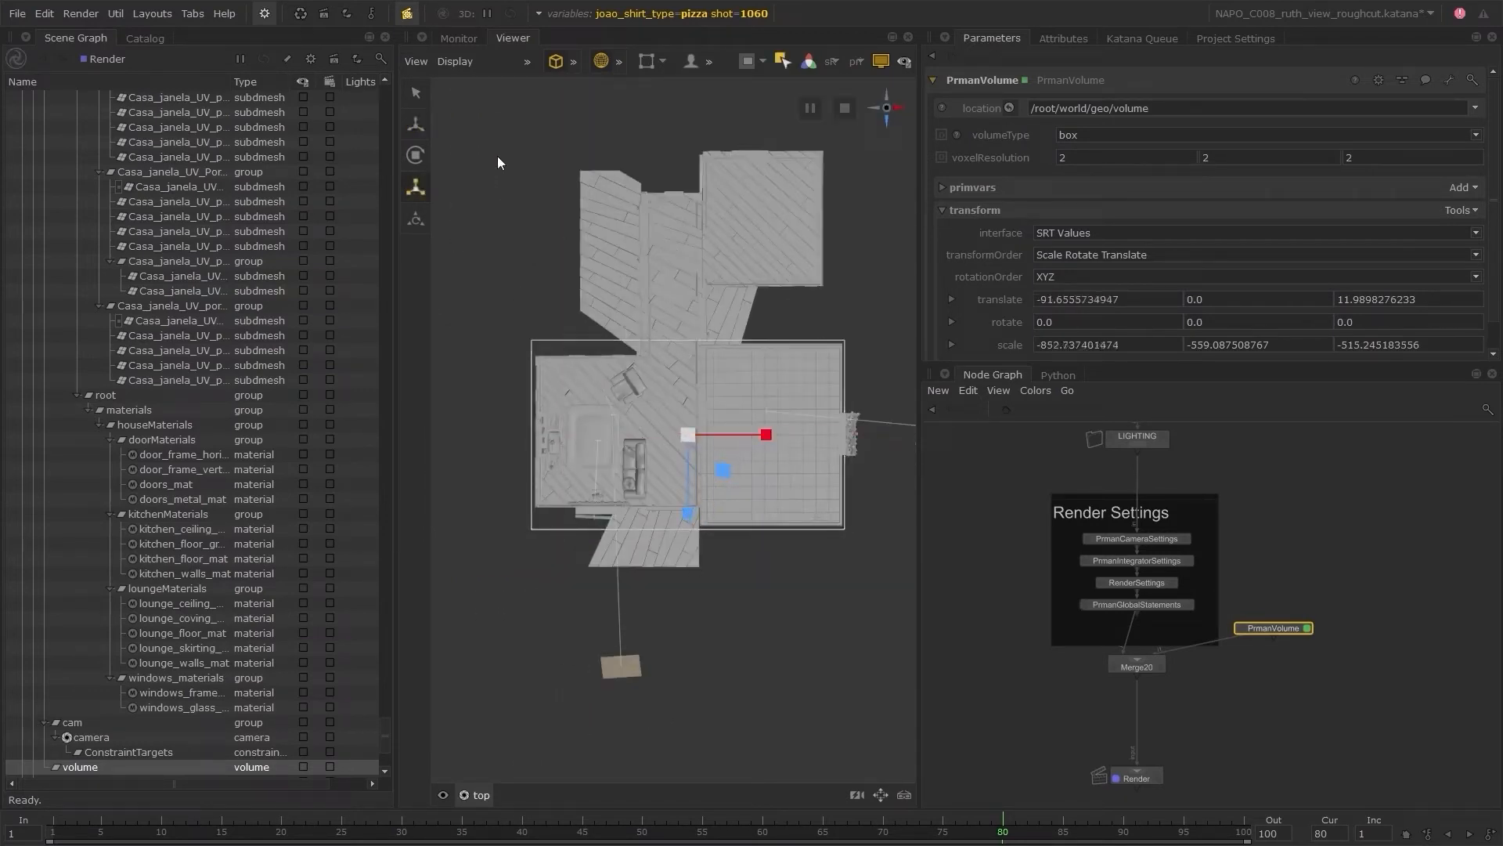
- From the front view, fit the volume's height to the rooms with a Y translate of about 256 and a Y scale of about -273
left_click(476, 794)
left_click(486, 722)
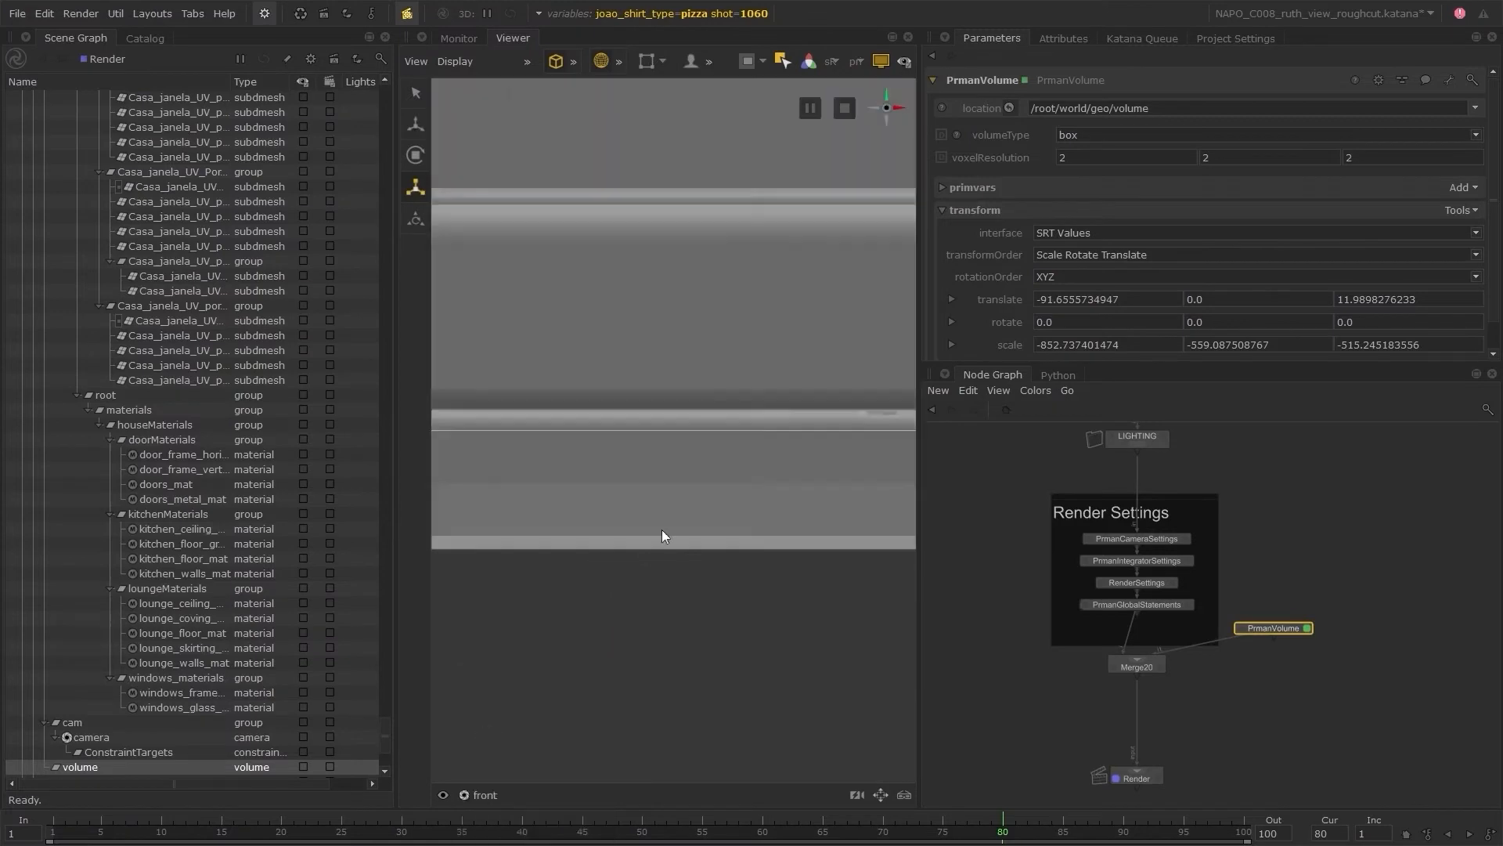
key("w")
left_click_drag(642, 361, 639, 270)
key("r")
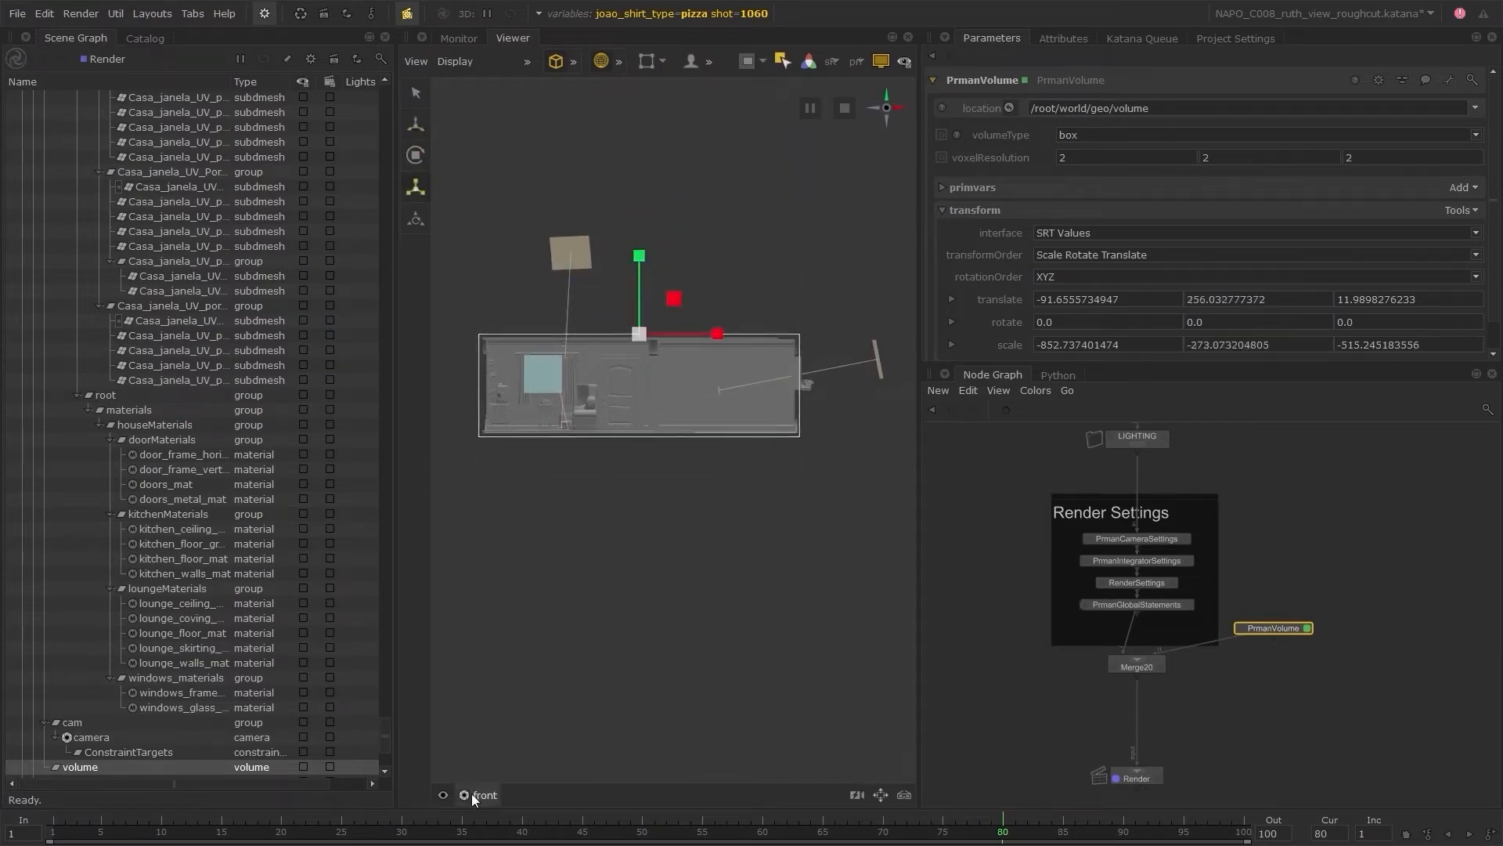
- Check how the volume encloses the rooms from the side view, and return to the perspective view
left_click(474, 794)
left_click(487, 721)
key("f")
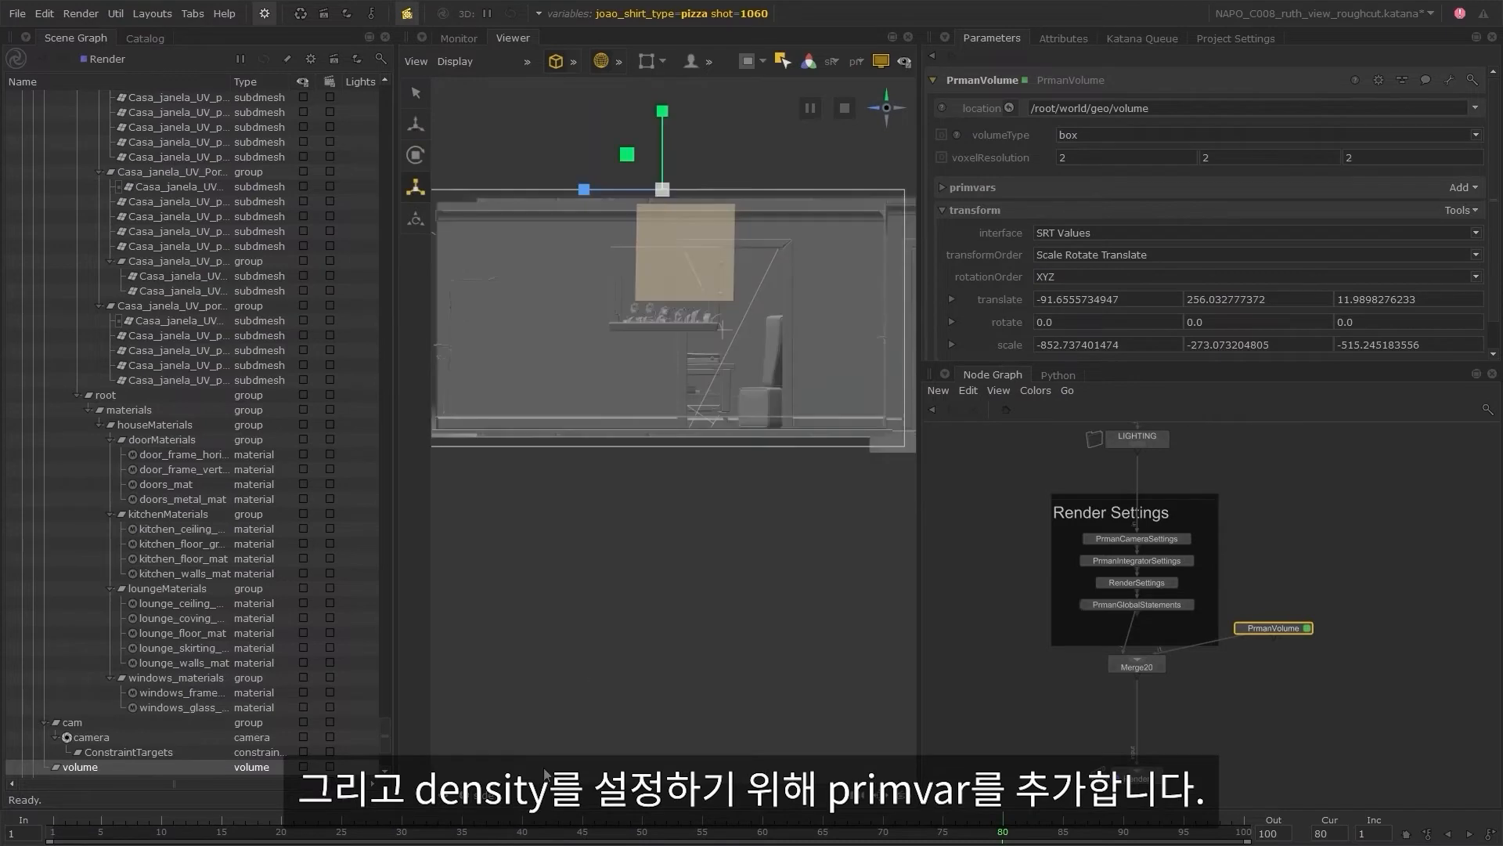
left_click(473, 794)
left_click(493, 707)
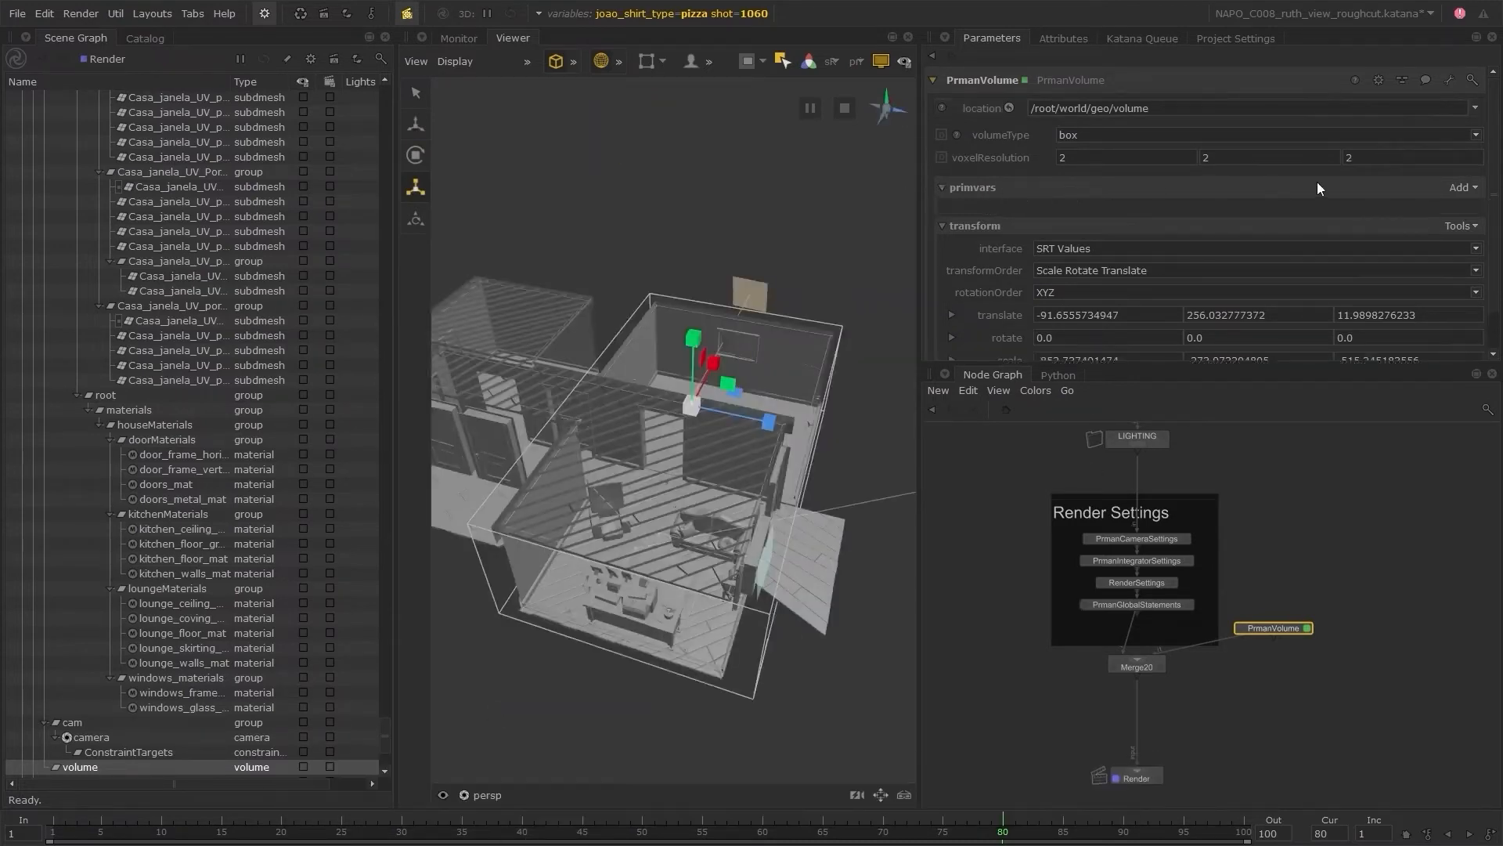
- Add a float primvar named density to the PrmanVolume node
left_click(1462, 188)
left_click(1460, 208)
left_click(1109, 248)
type("density")
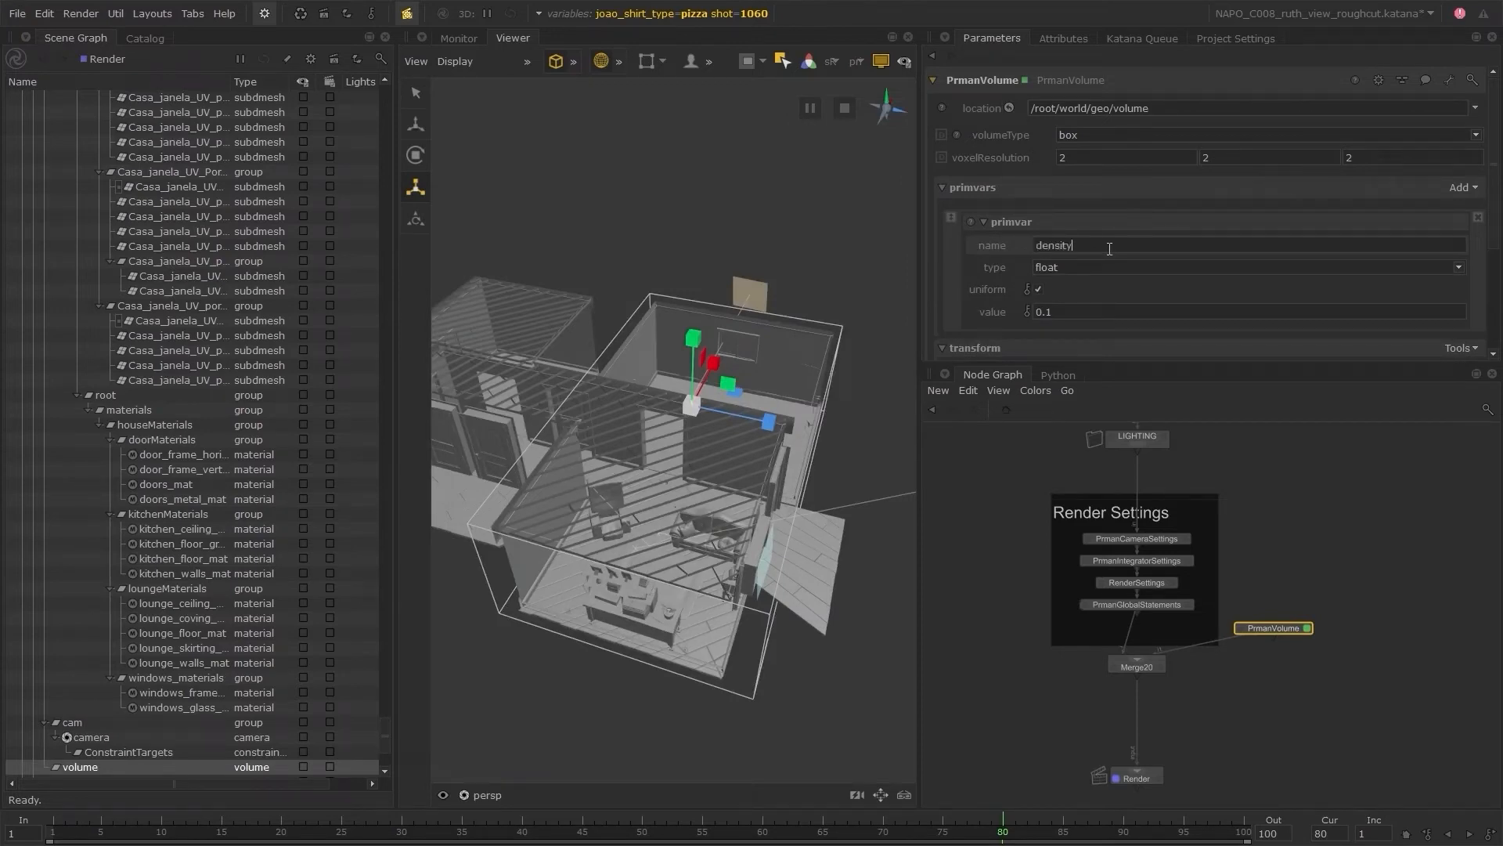
key("Return")
left_click(1017, 464)
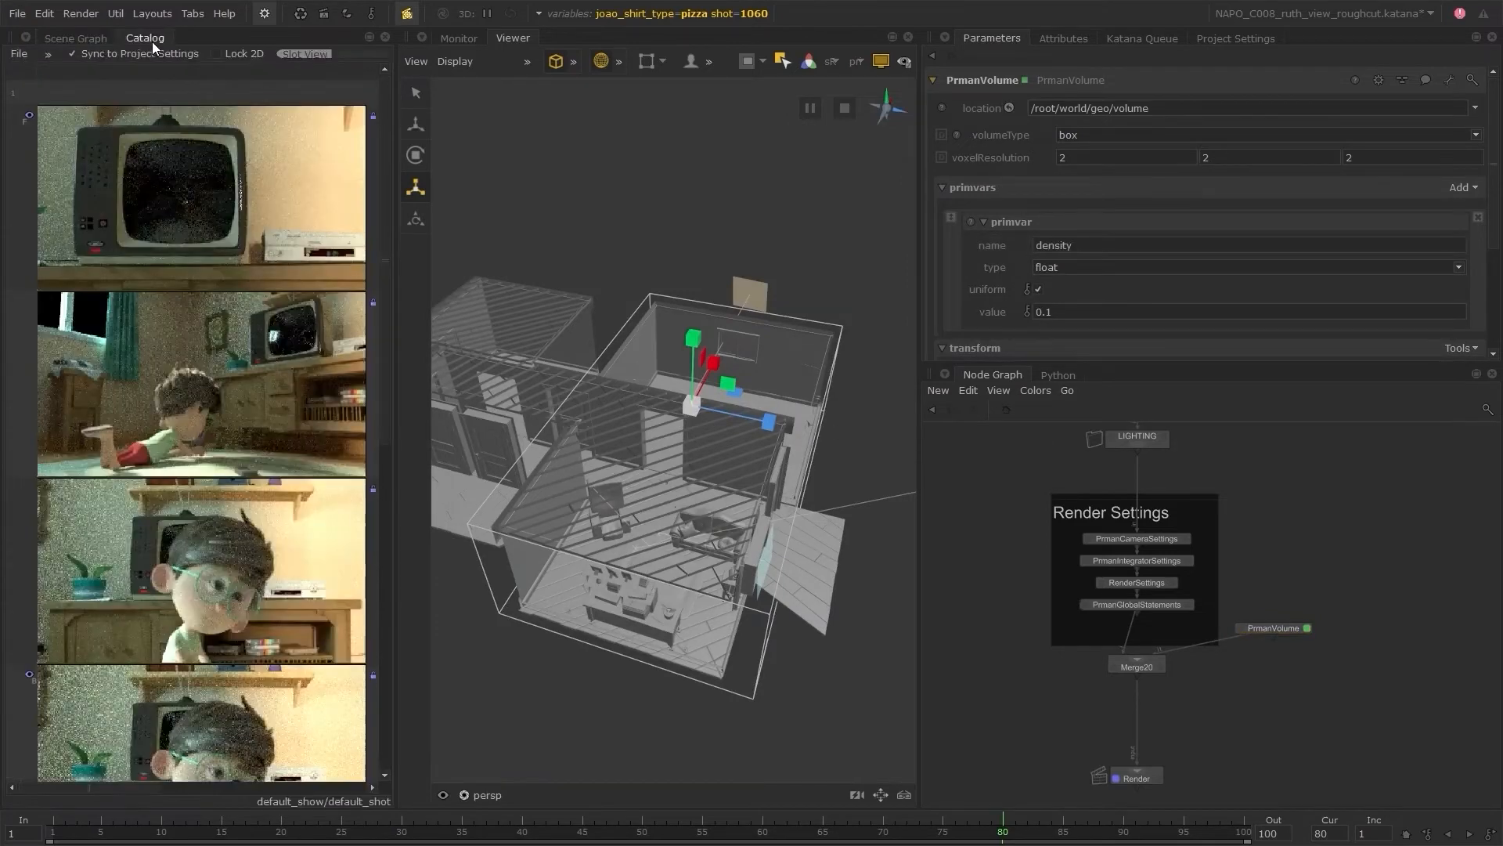
- Bring up the Catalog and start setting up multiple renders with the joao_shirt_type variable excluded
left_click(149, 39)
left_click(264, 13)
left_click(331, 167)
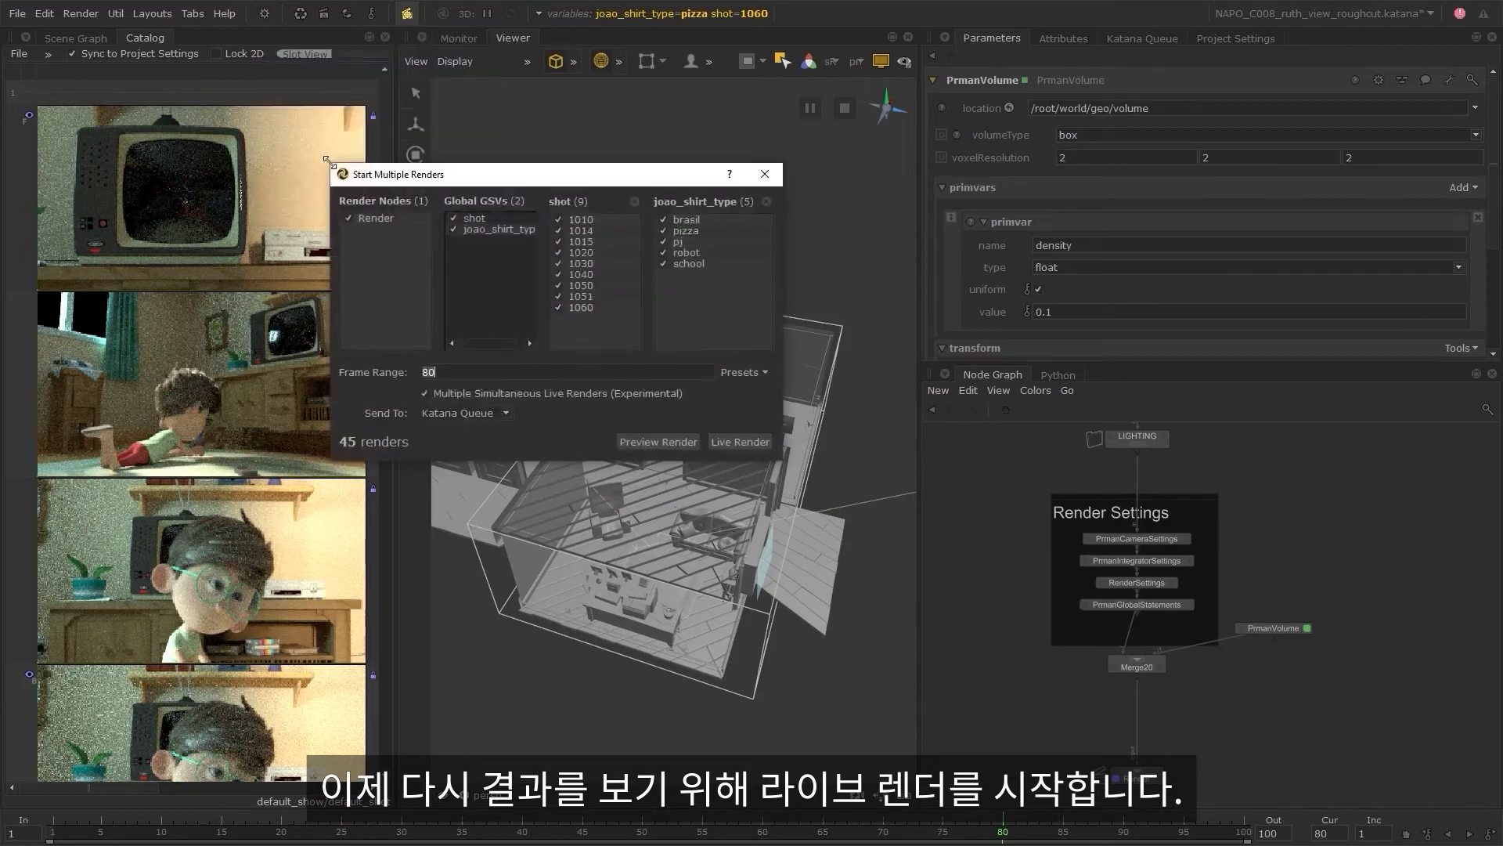
left_click(455, 230)
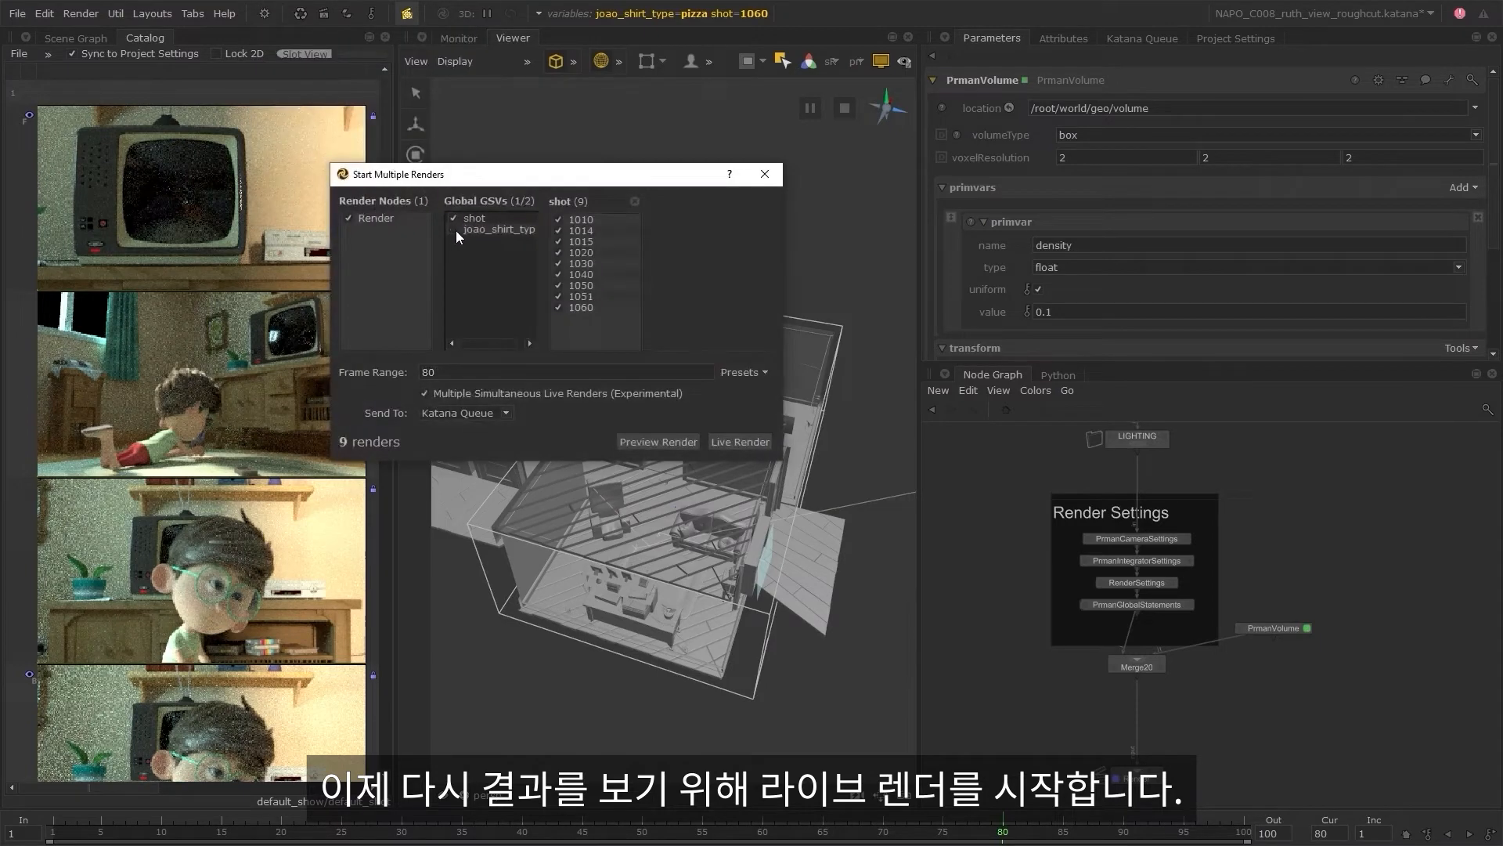
- Live render only shots 1050 and 1051, close the render dialog, and turn off the hatched overlay on the Viewer's render
left_click(558, 307)
left_click(558, 285)
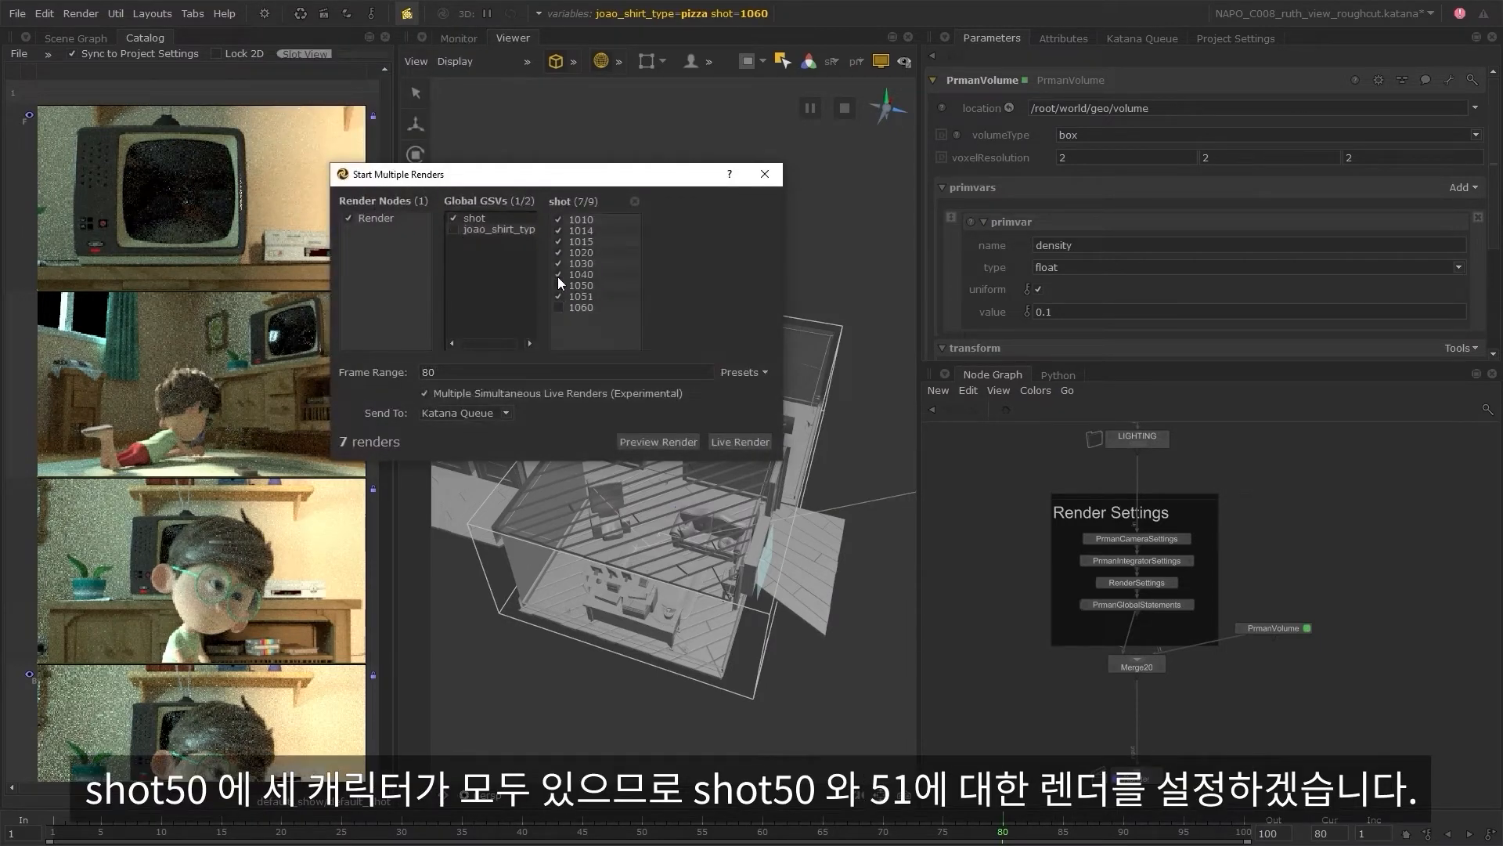
left_click(558, 274)
left_click(558, 263)
left_click(559, 252)
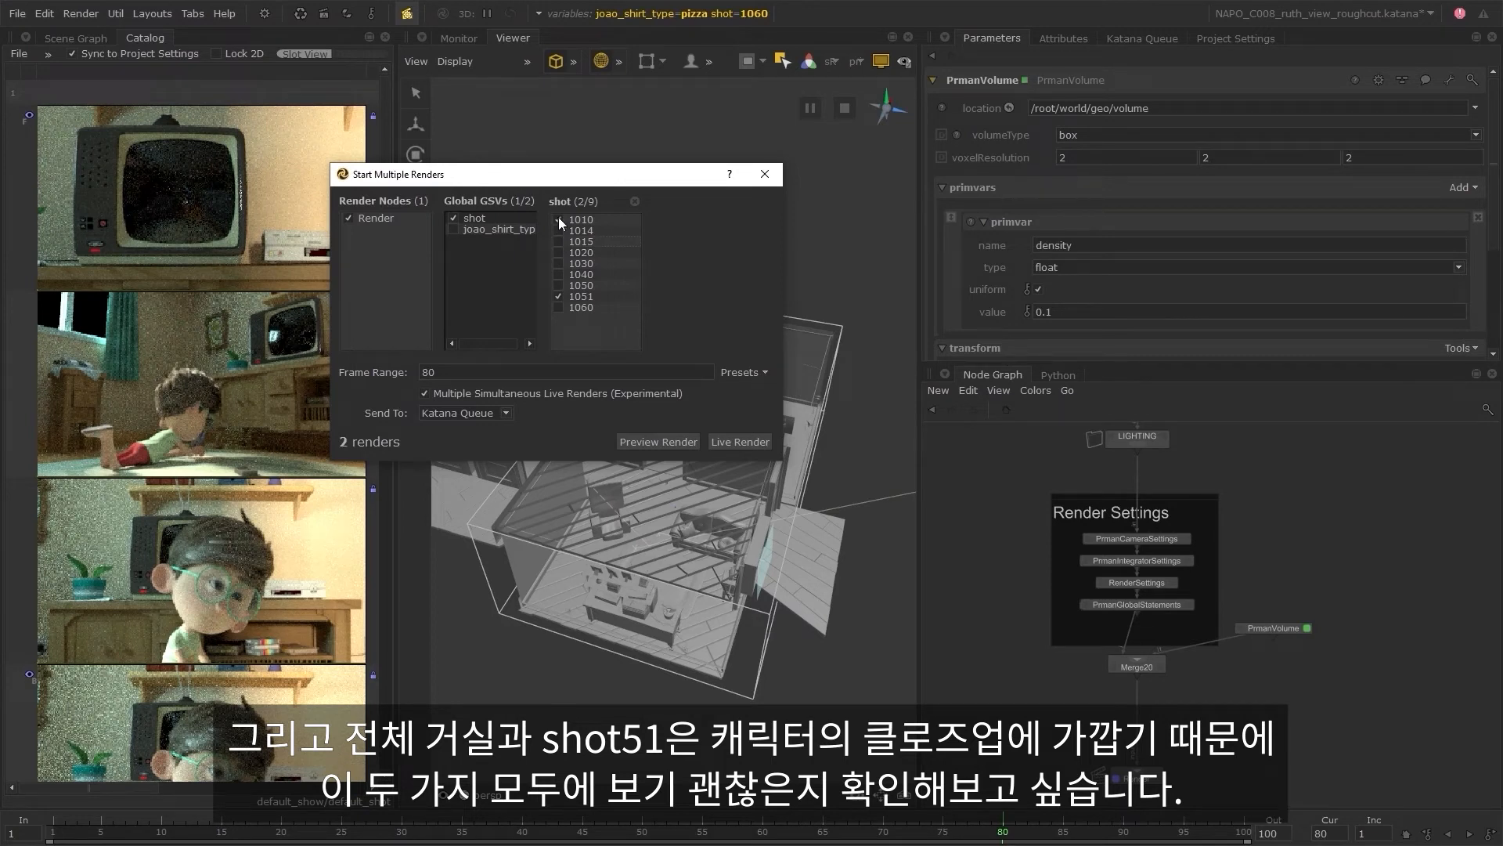
left_click(559, 285)
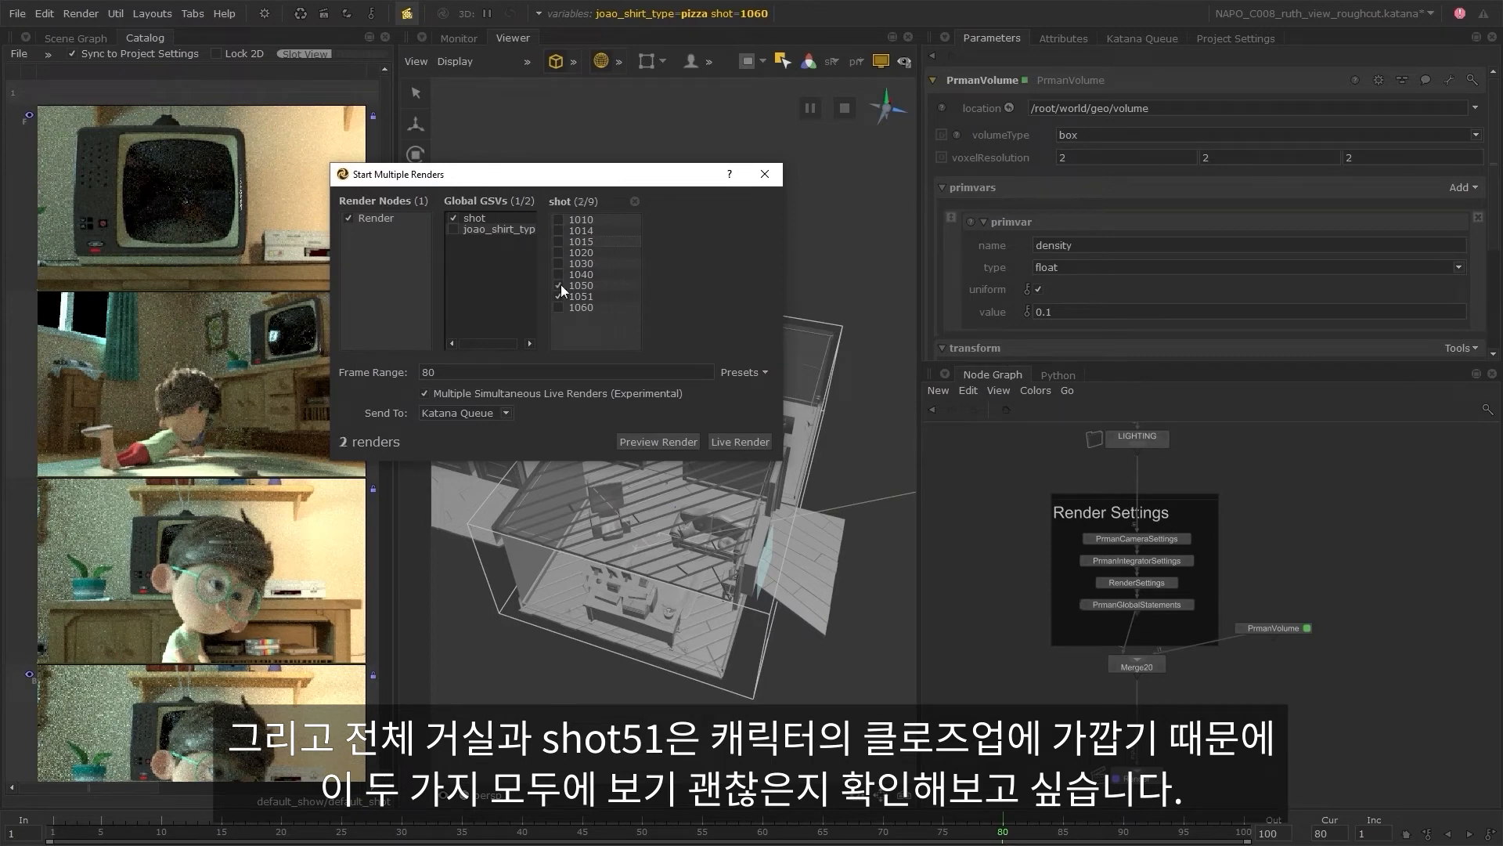
left_click(749, 442)
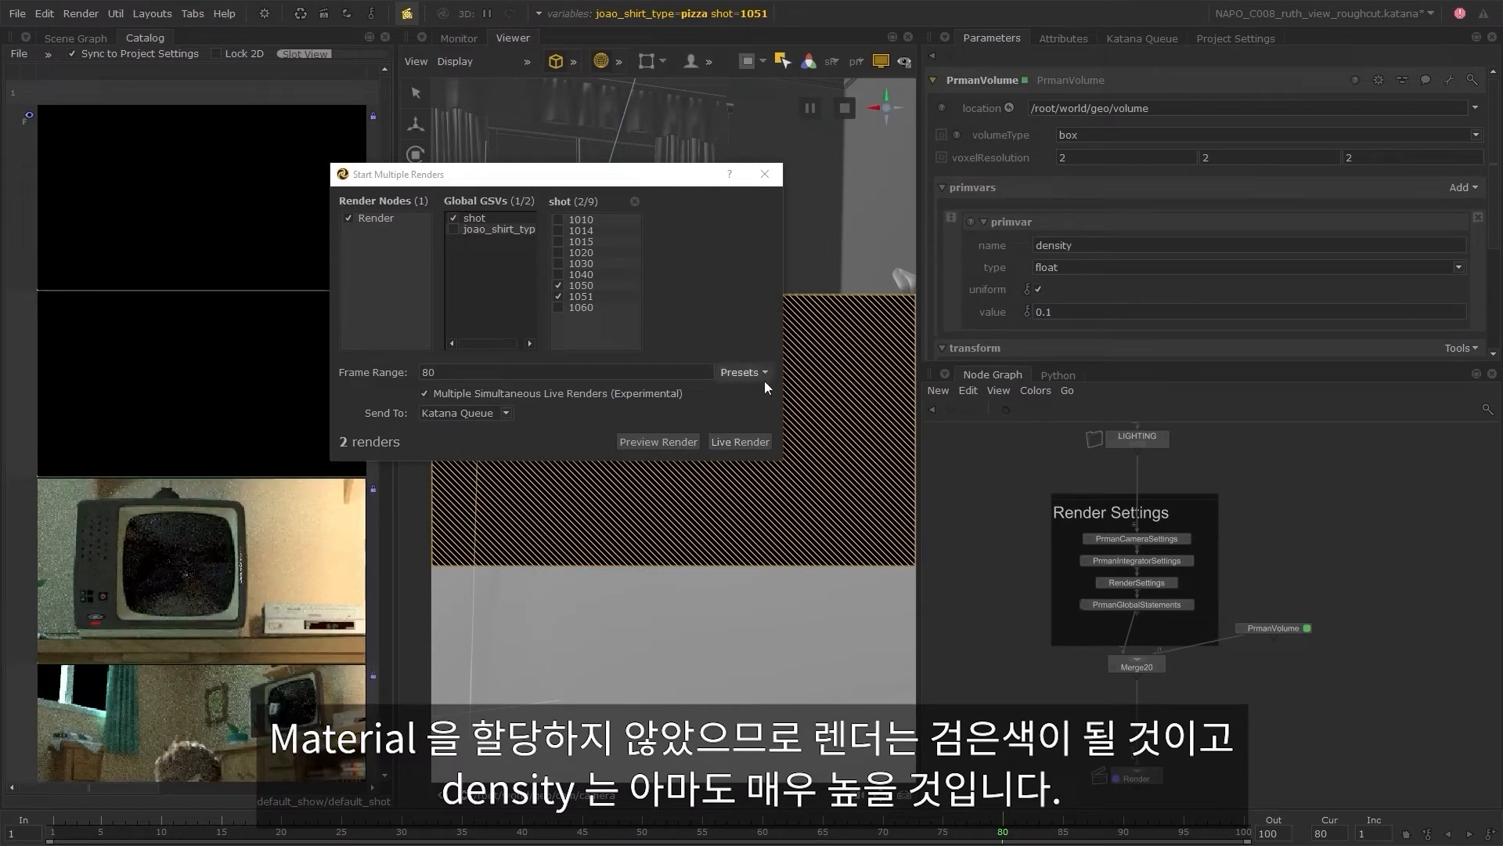
left_click(764, 173)
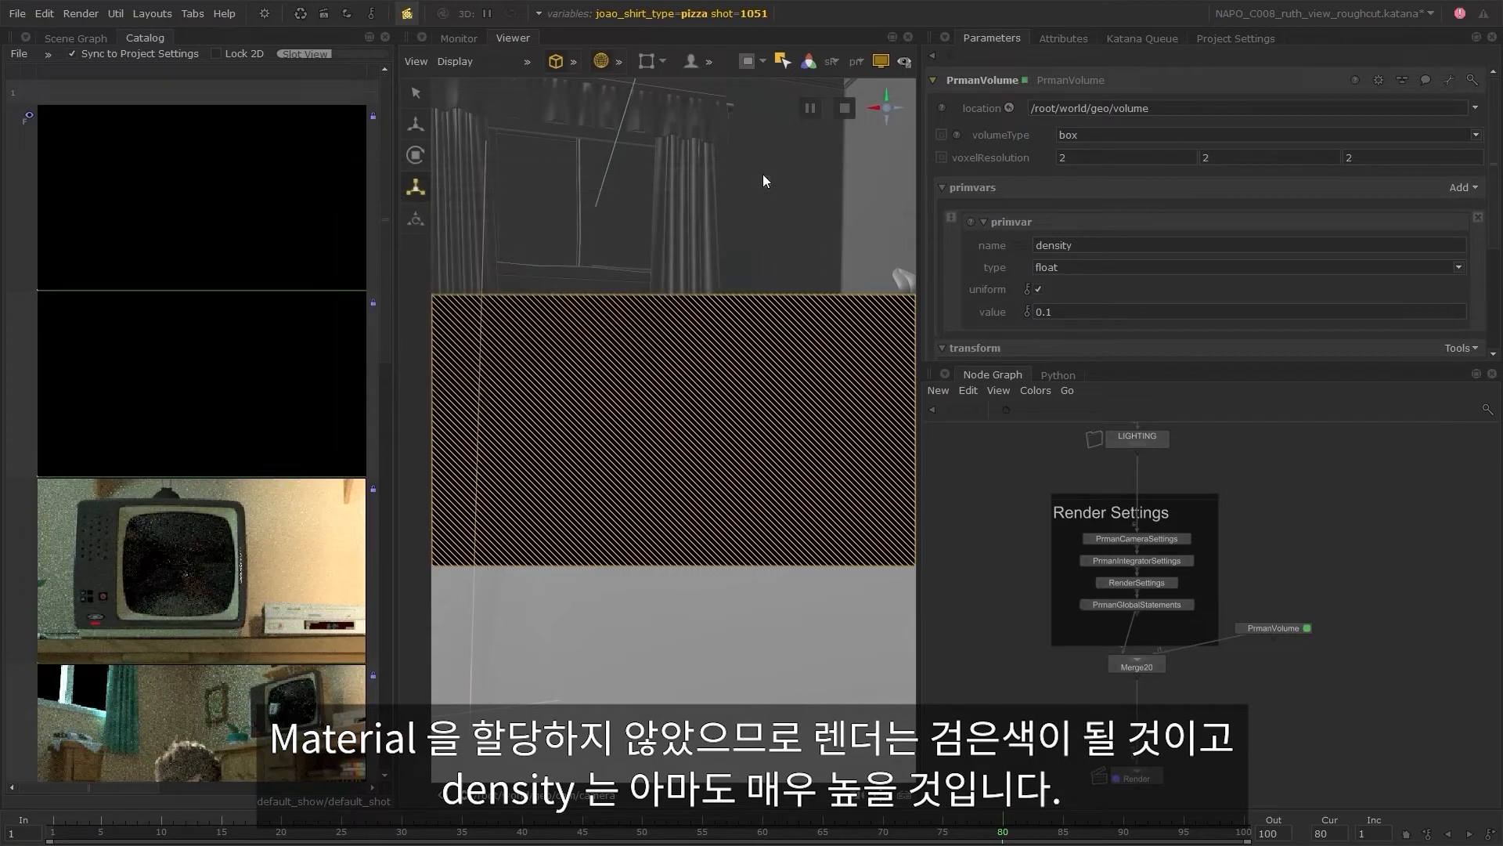
left_click(783, 61)
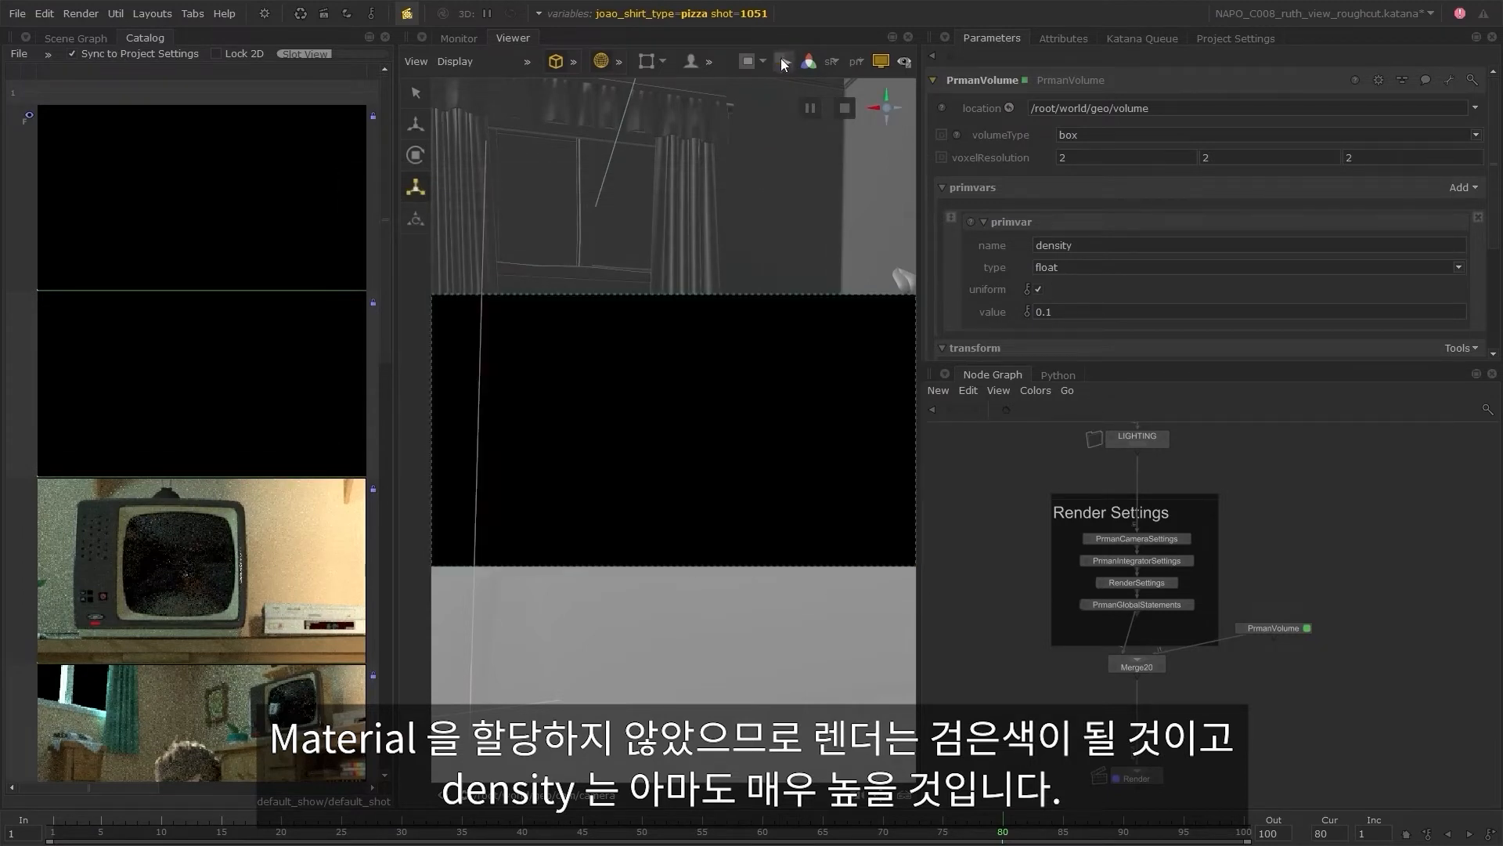
- Create a NetworkMaterialCreate node beside PrmanVolume and combine the two with a new Merge node
key("Tab")
key("Return")
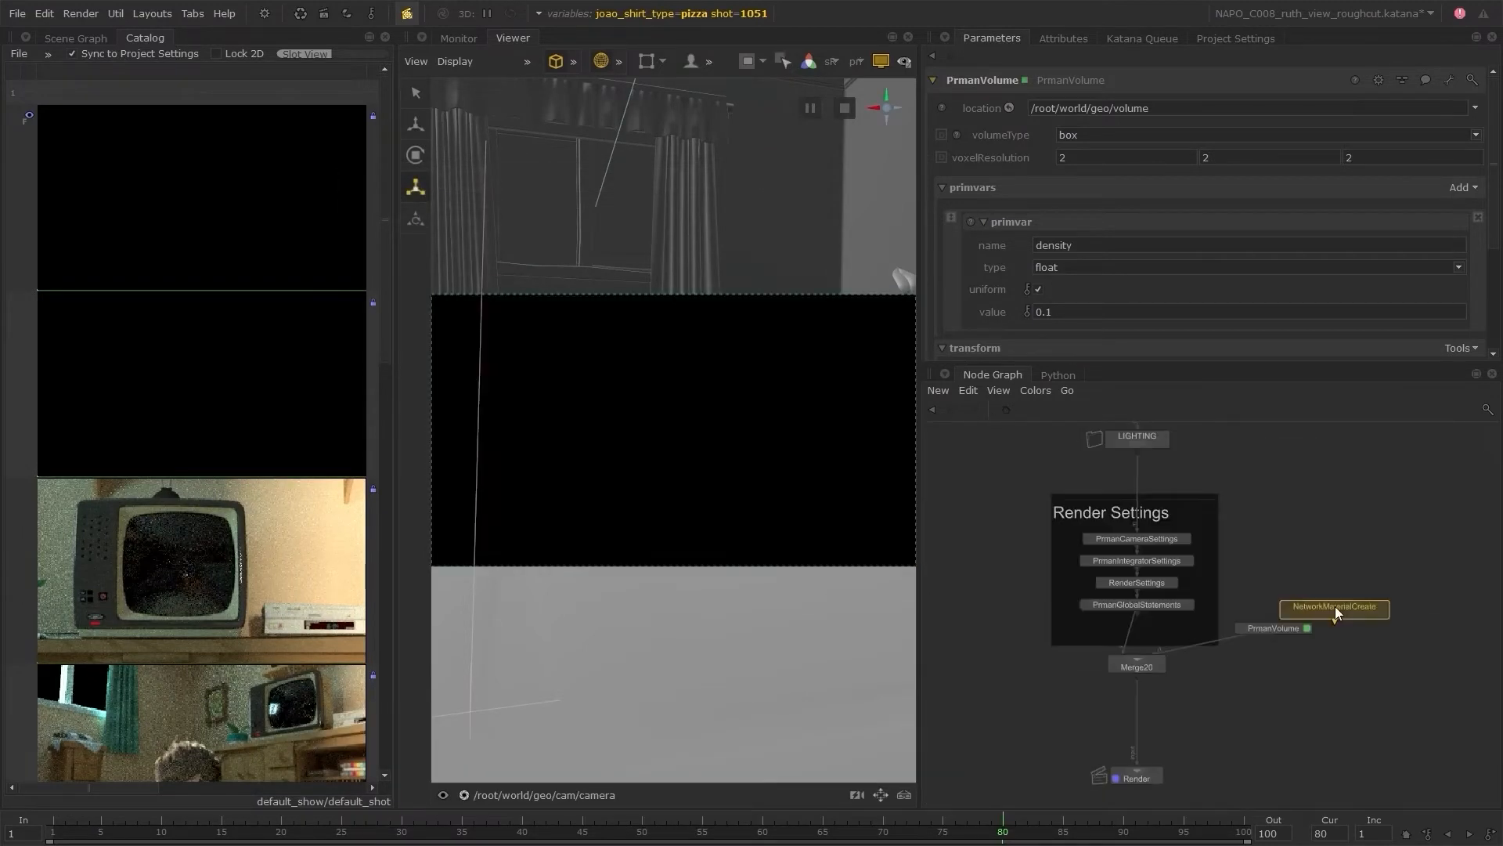
left_click(1389, 625)
left_click_drag(1275, 593, 1377, 662)
key("m")
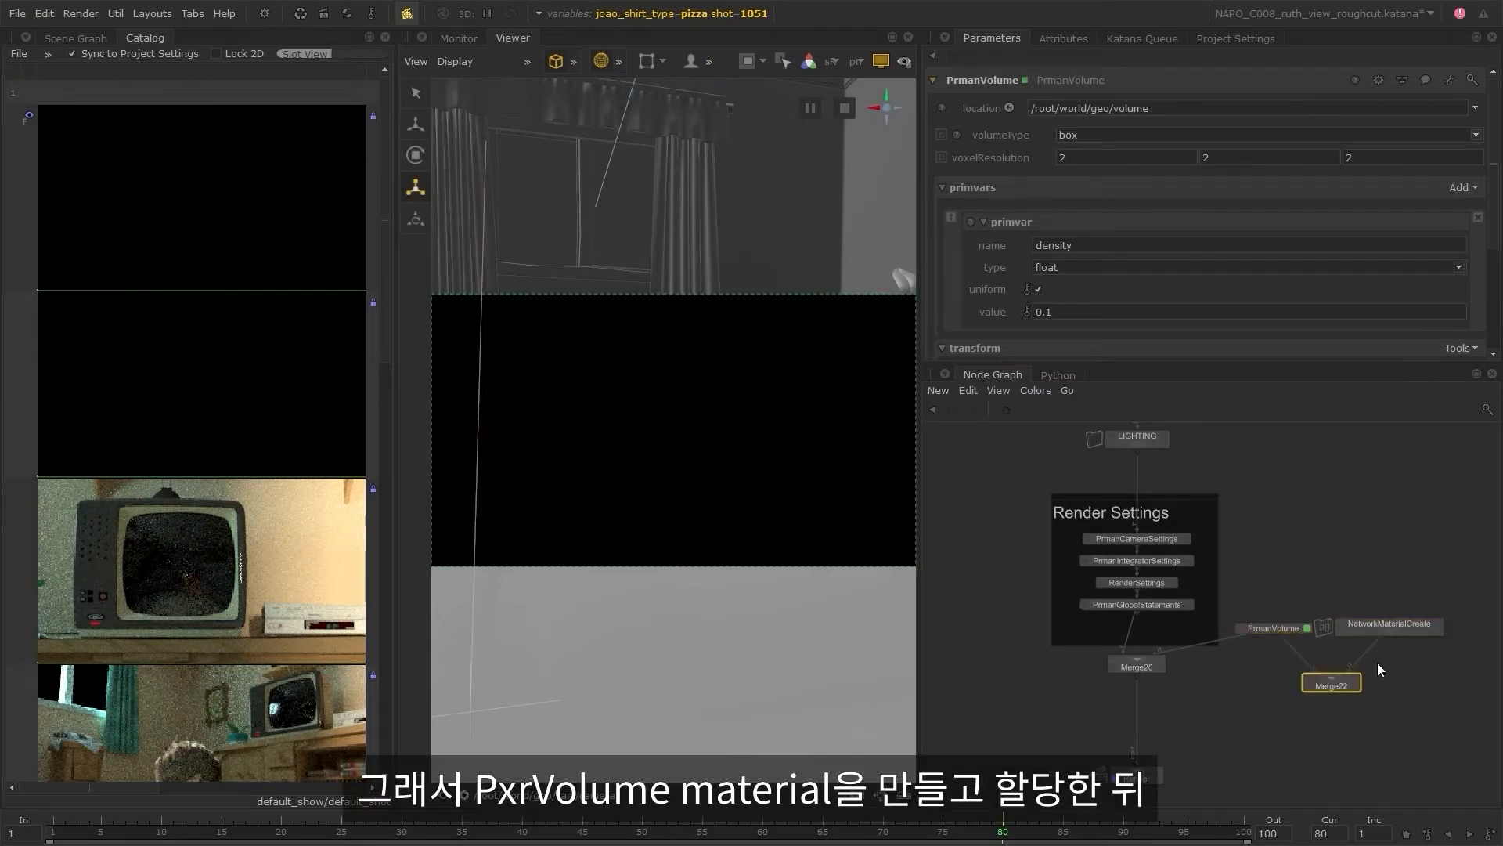
- Rename the NetworkMaterialCreate node VOLUME_NMC and name its material volume_mat
left_click(1384, 618)
type("n")
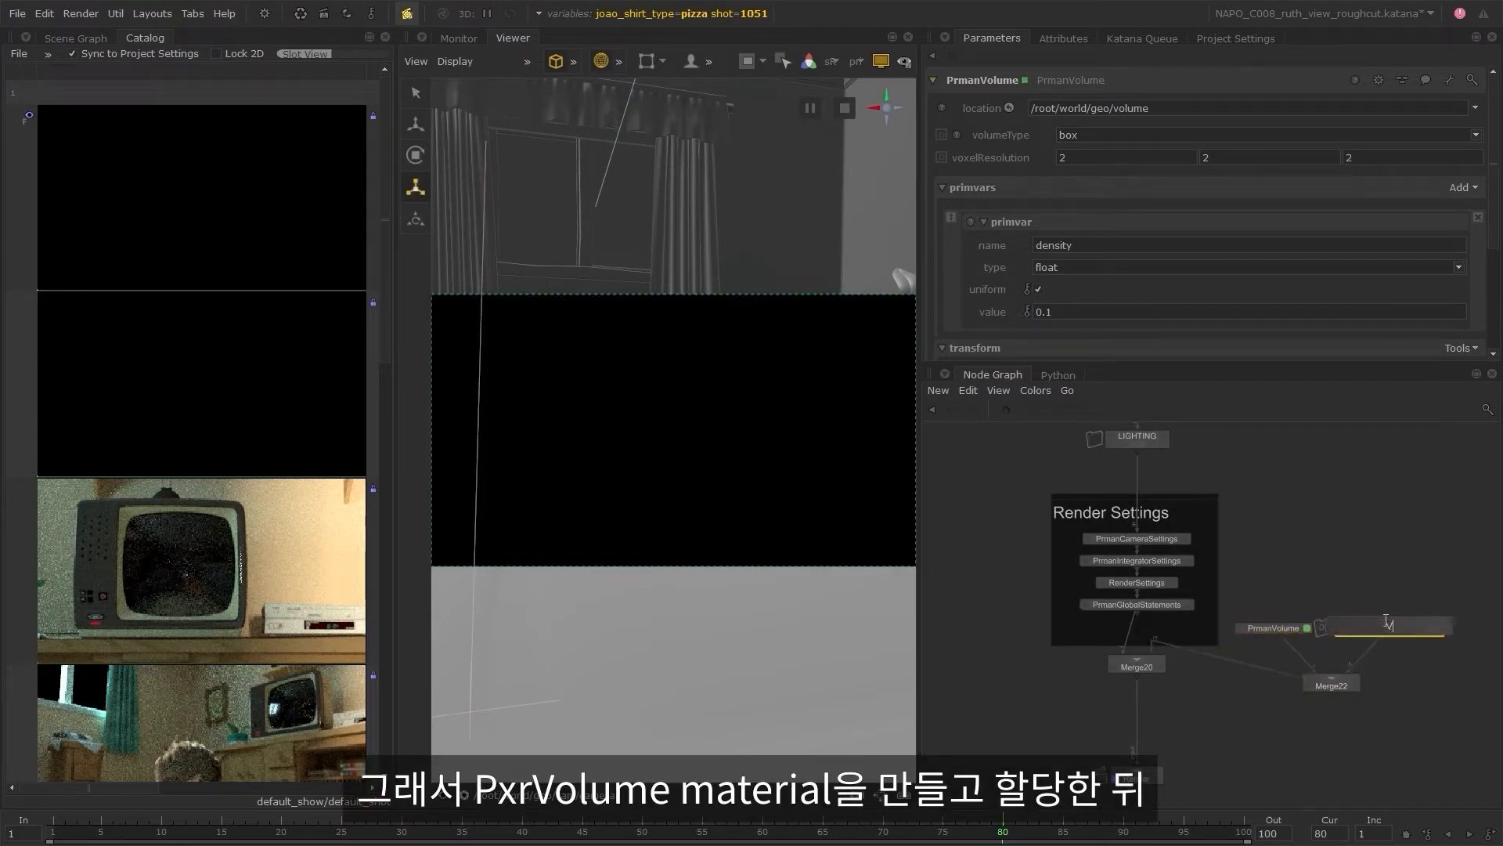
type("VOLUME_NMC")
key("Return")
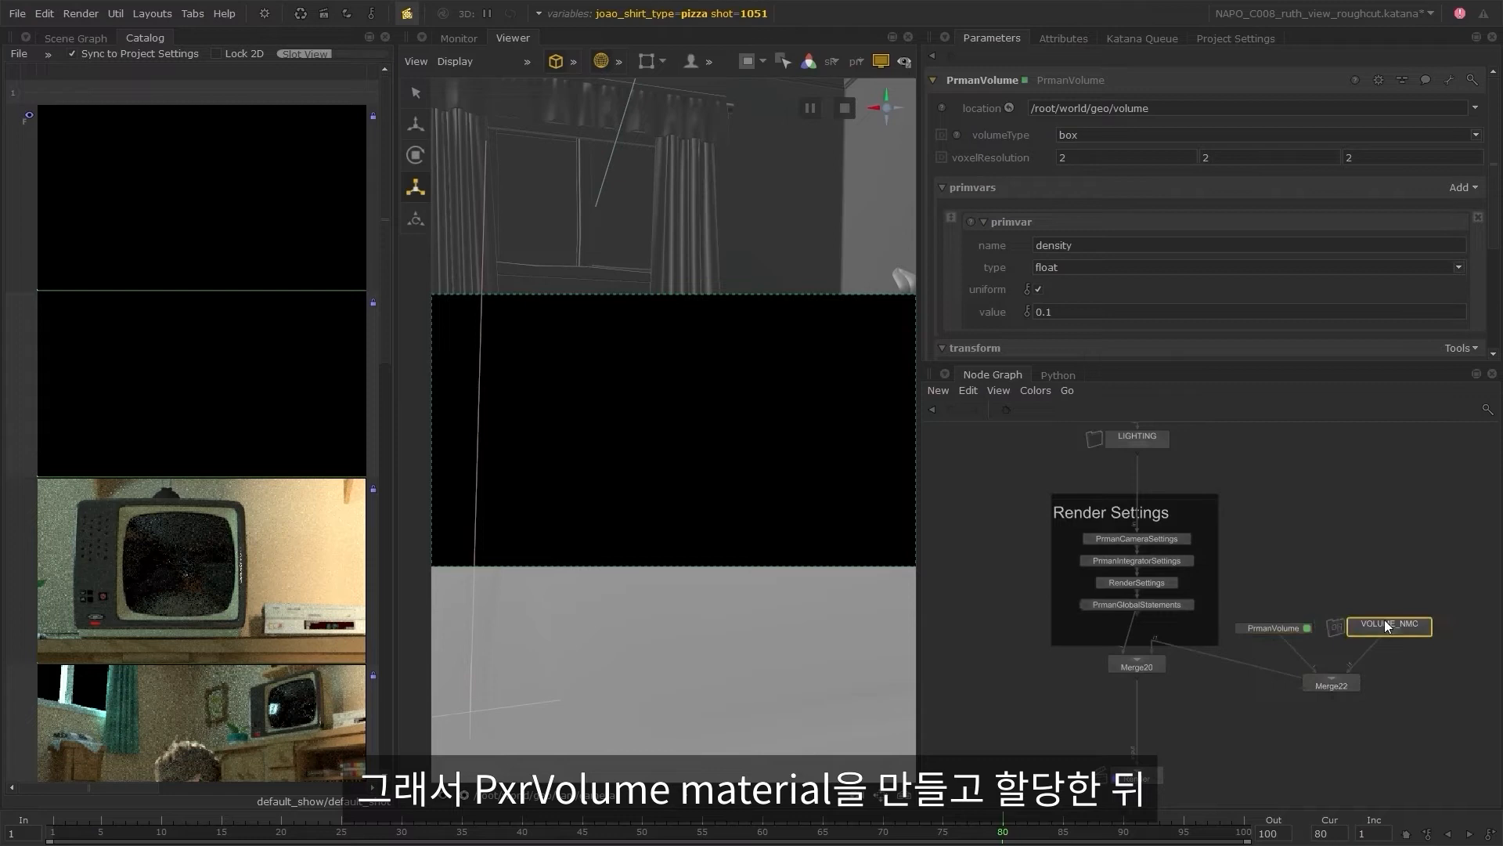
left_click(1426, 626)
double_click(1016, 179)
type("v")
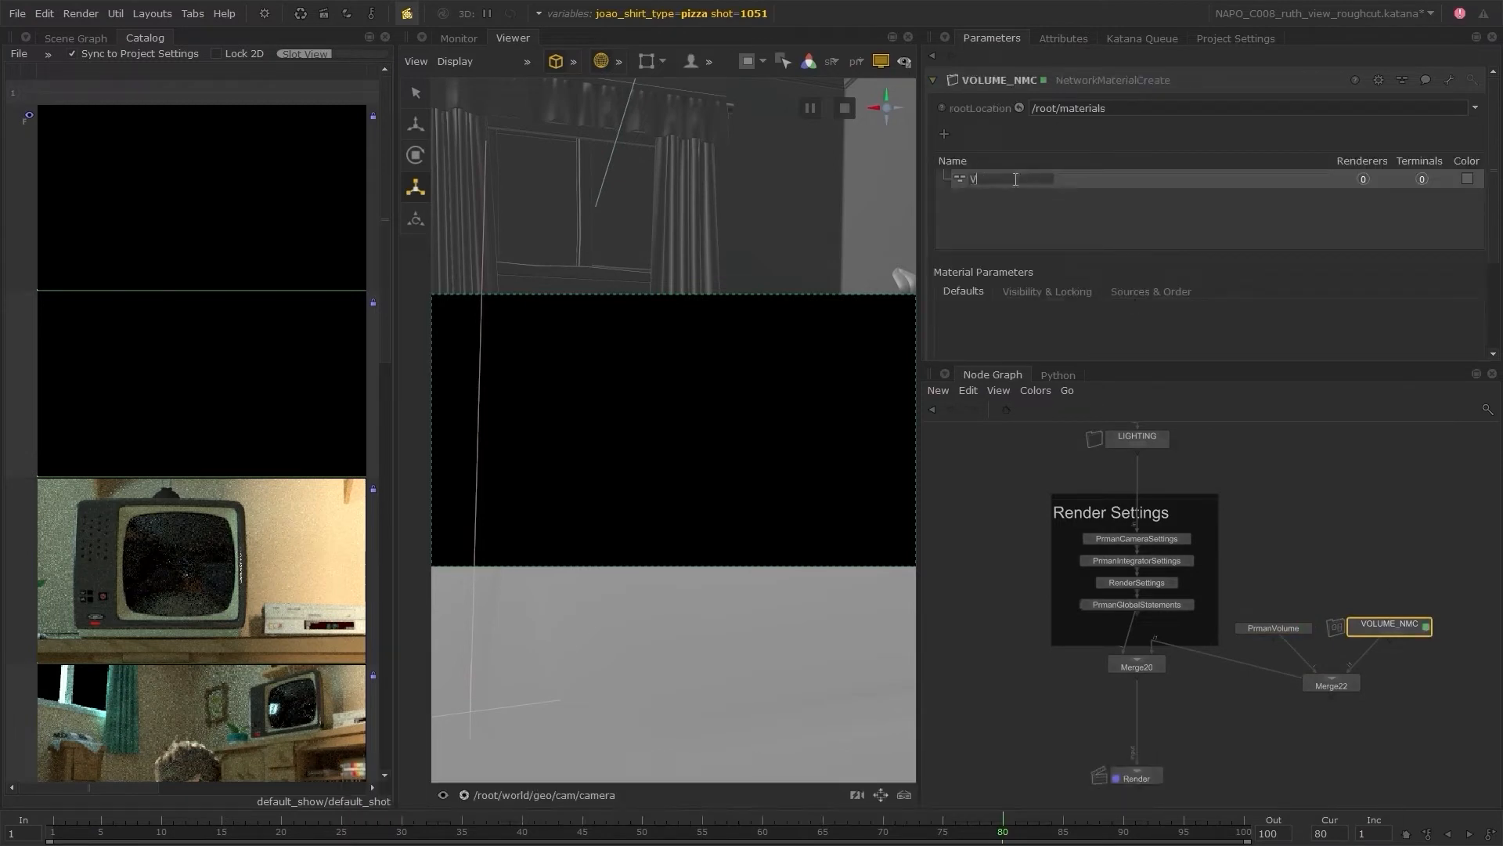
type("olume_mat")
key("Return")
- Inside VOLUME_NMC, add a PxrVolume shader and connect its output to the prmanBxdf terminal of volume_mat
middle_click(1392, 631, "ctrl")
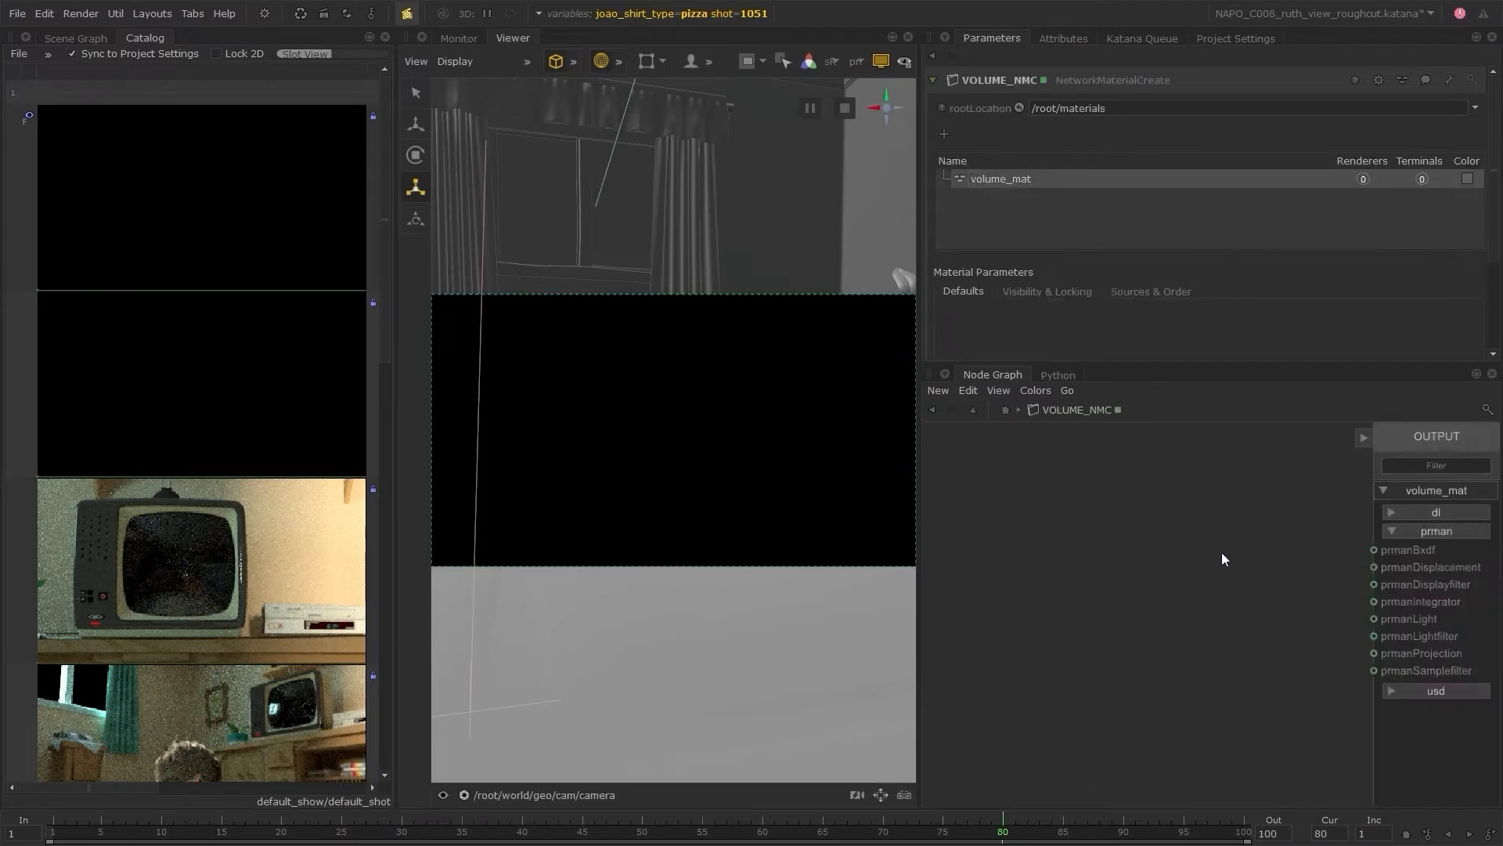
key("Tab")
type("pxrv")
key("Down")
key("Down")
key("Down")
key("Down")
key("Down")
key("Down")
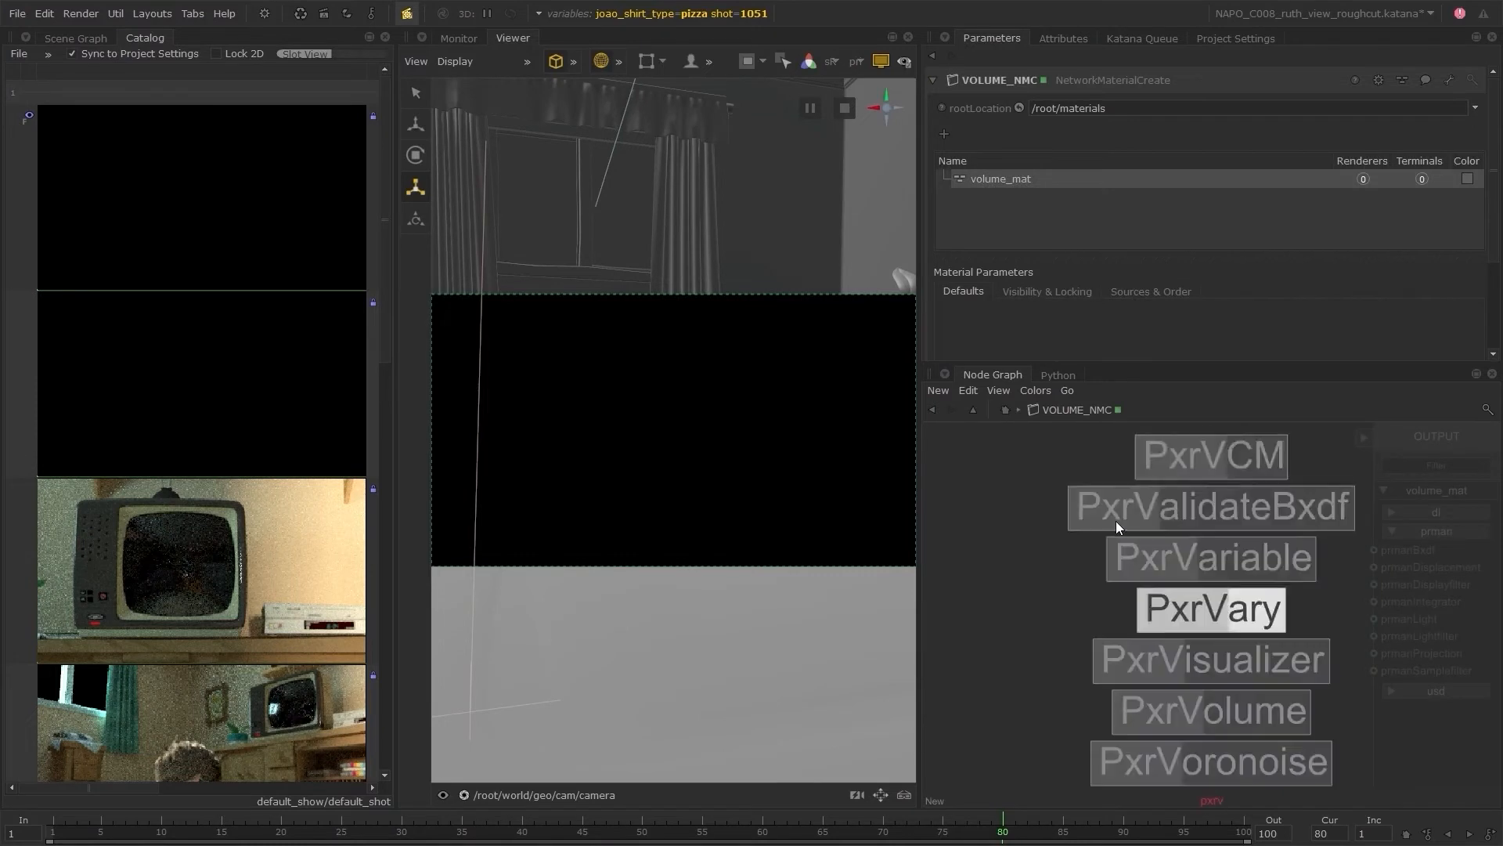
key("Return")
left_click(1098, 517)
left_click_drag(1266, 555, 1374, 550)
- Give the PxrVolume shader a warm orange diffuse color of about 0.9250, 0.7477, 0.6362
left_click(1254, 513)
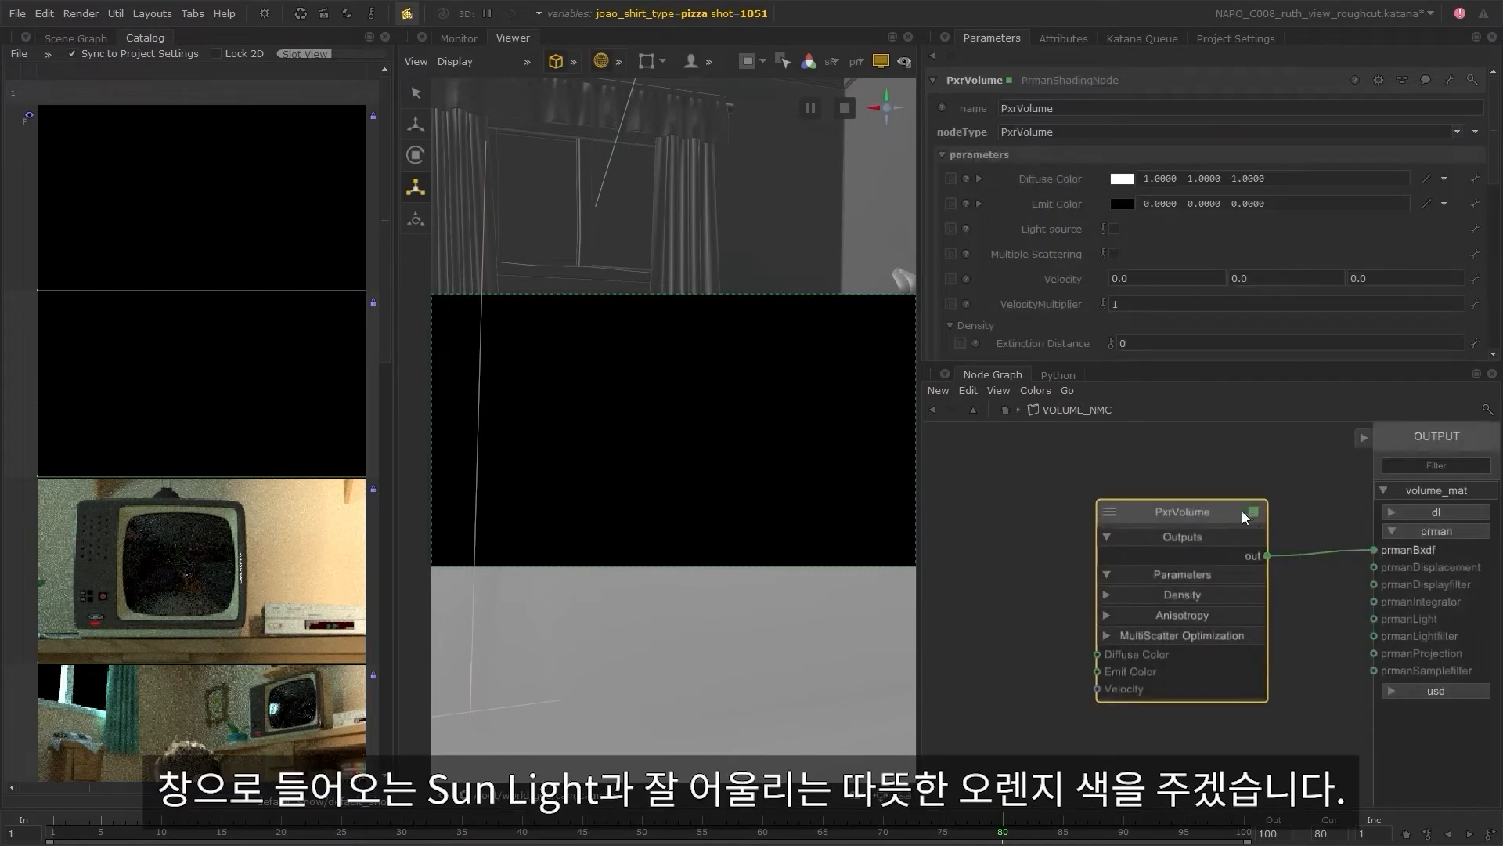
left_click(1128, 179)
left_click(525, 281)
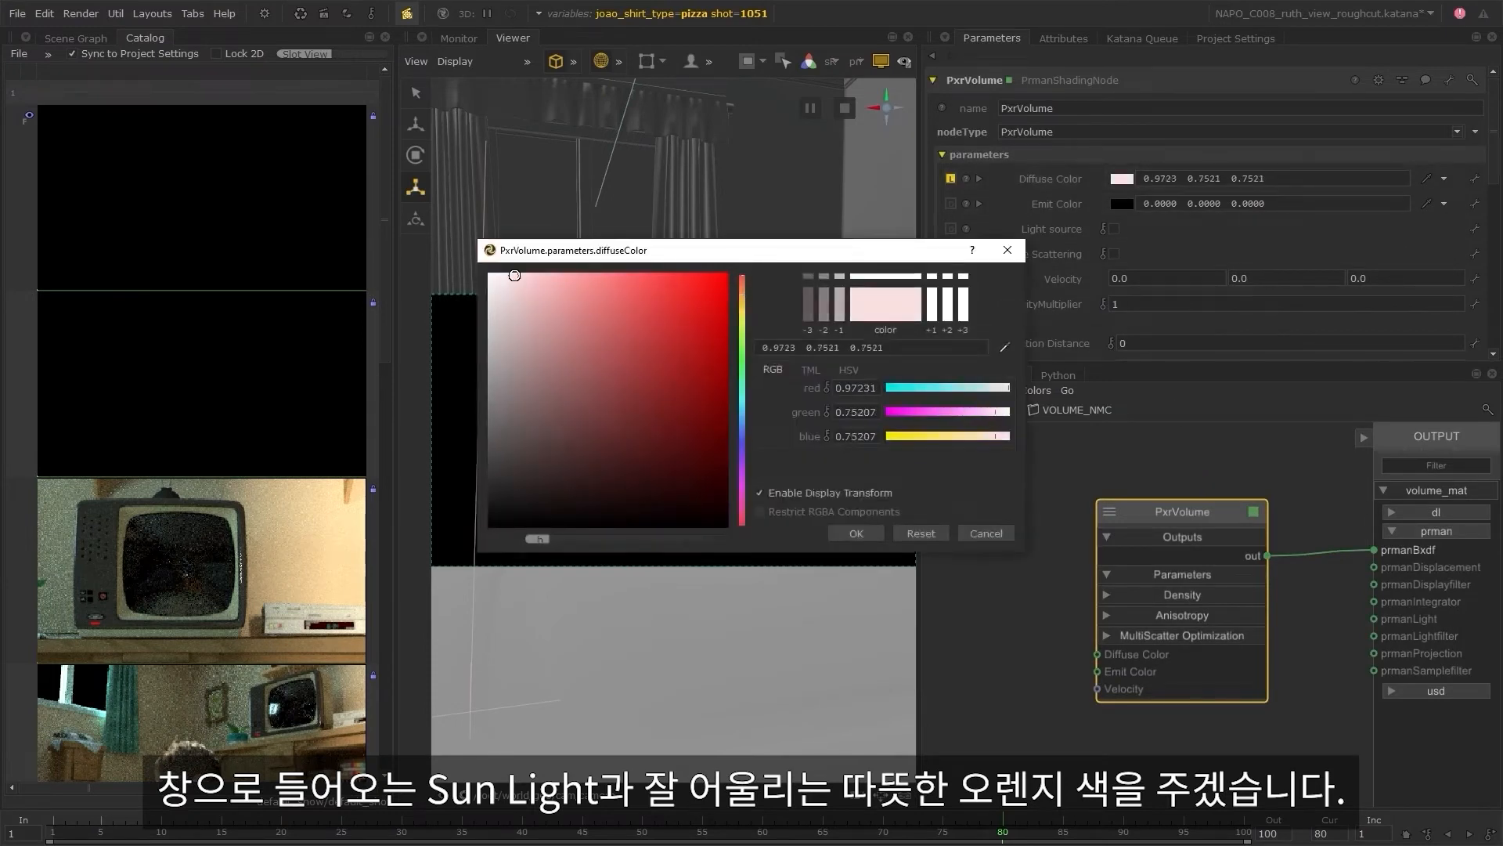
left_click(742, 294)
left_click(857, 533)
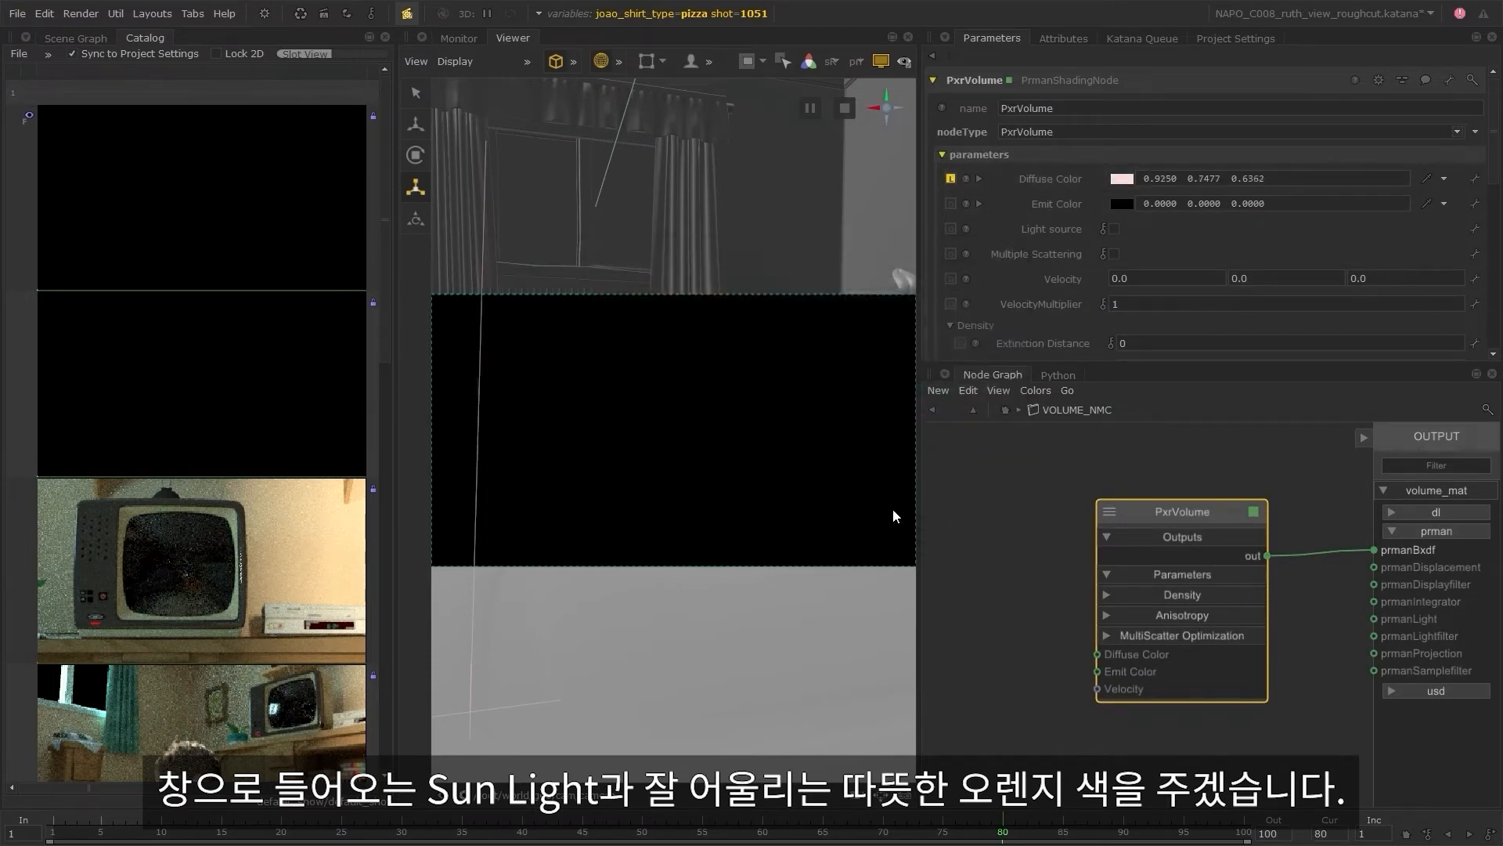
- Set the PxrVolume shader's Density Float PrimVar to density and leave the VOLUME_NMC network
scroll(1128, 305, "down", 3)
type("density")
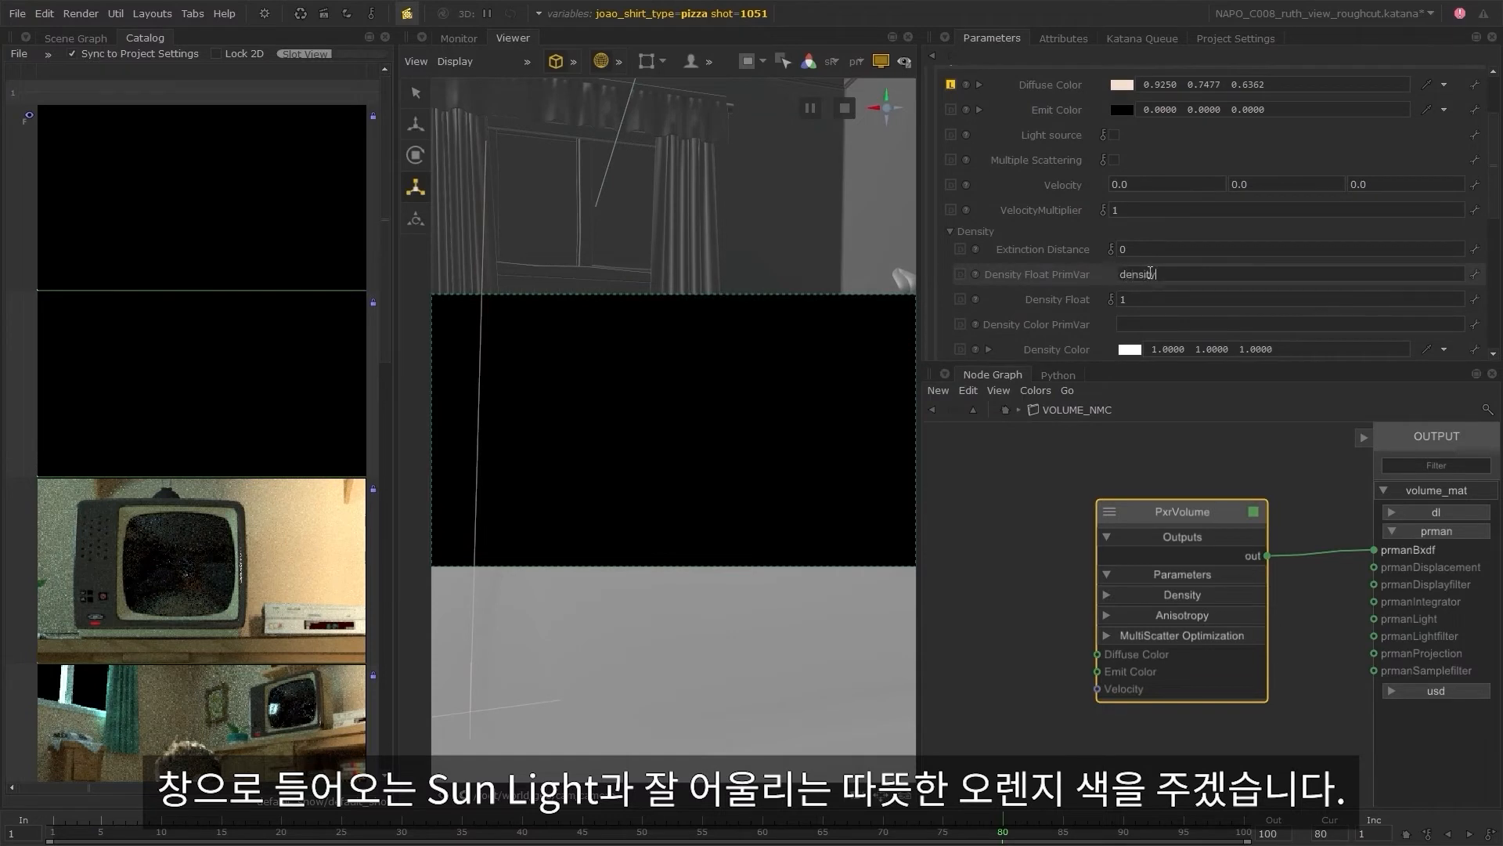
key("Return")
key("ctrl+BackSpace")
- Insert a MaterialAssign node after the Merge node joining PrmanVolume and VOLUME_NMC, and reposition the volume nodes together
key("m")
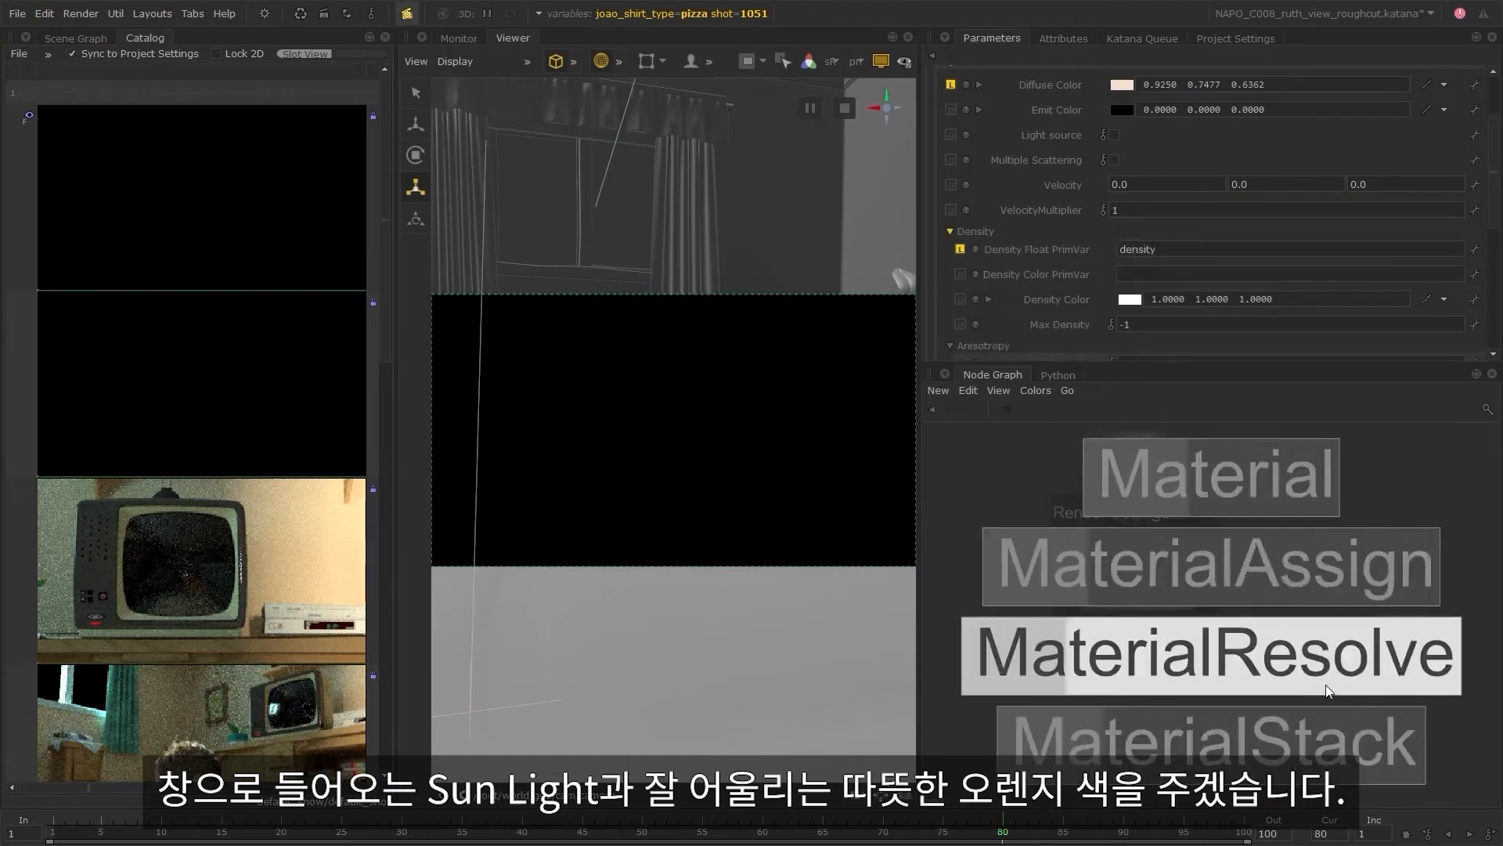
key("a")
left_click_drag(1287, 593, 1386, 737)
left_click_drag(1352, 705, 1403, 656)
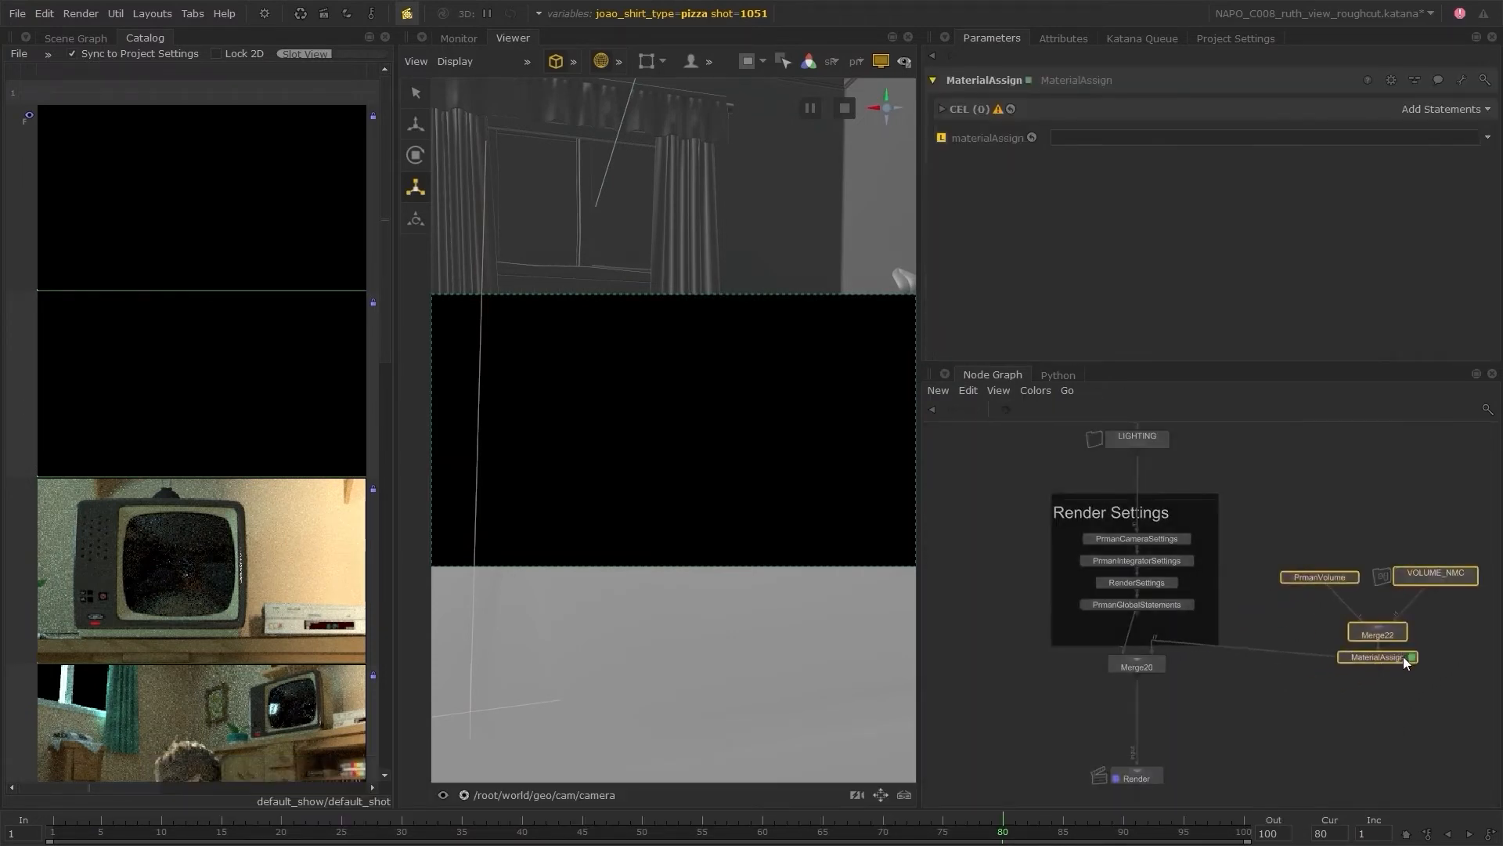
- Assign /root/materials/volume_mat to /root/world/geo/volume in the MaterialAssign node, and bring back the Catalog renders
left_click(76, 37)
left_click_drag(97, 558, 1077, 109)
left_click(81, 737)
left_click_drag(82, 736, 1075, 234)
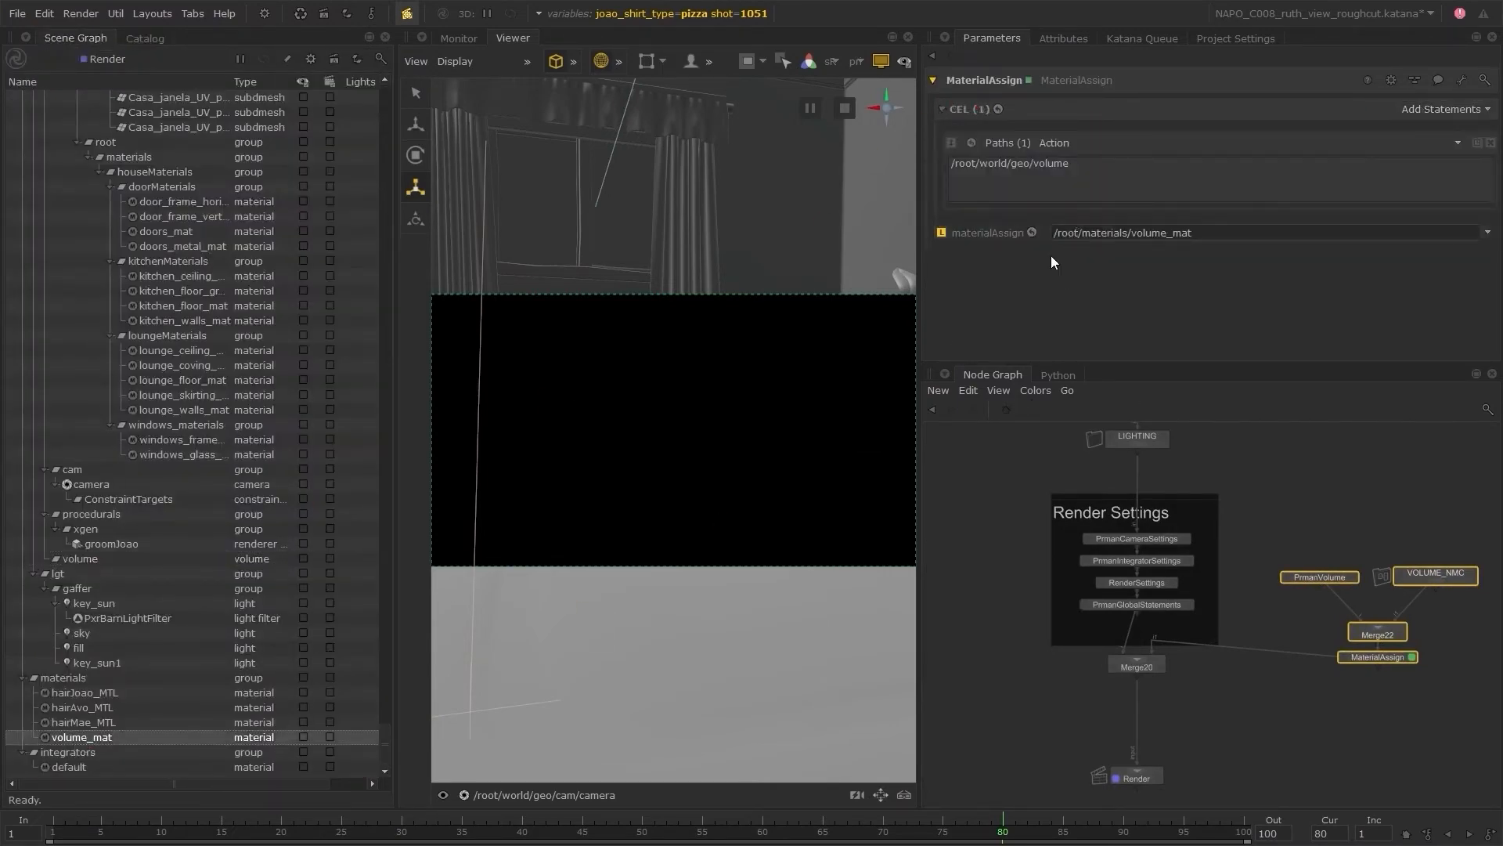
left_click(157, 40)
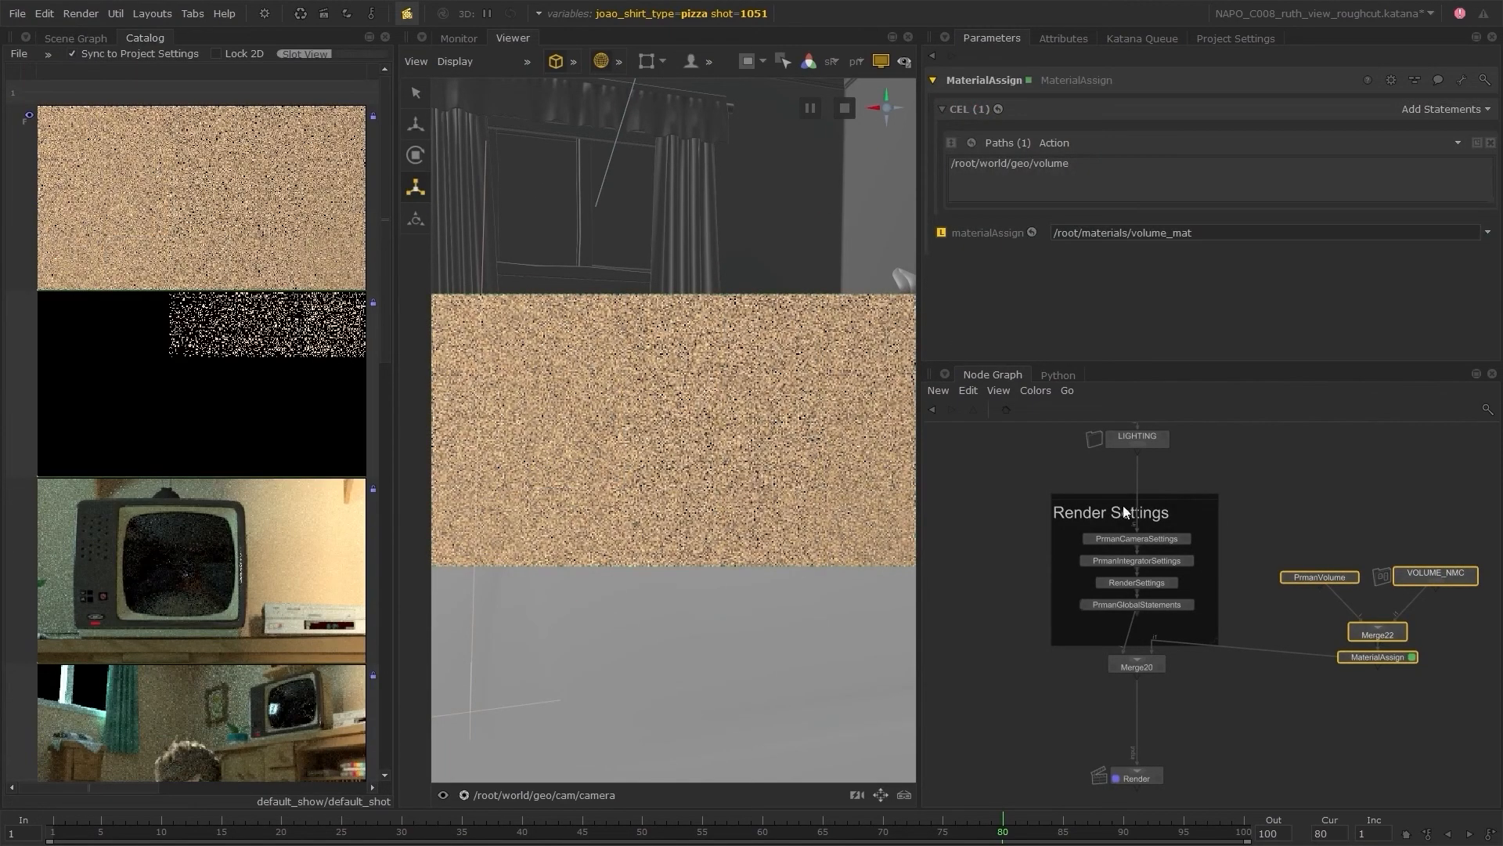
left_click(1336, 530)
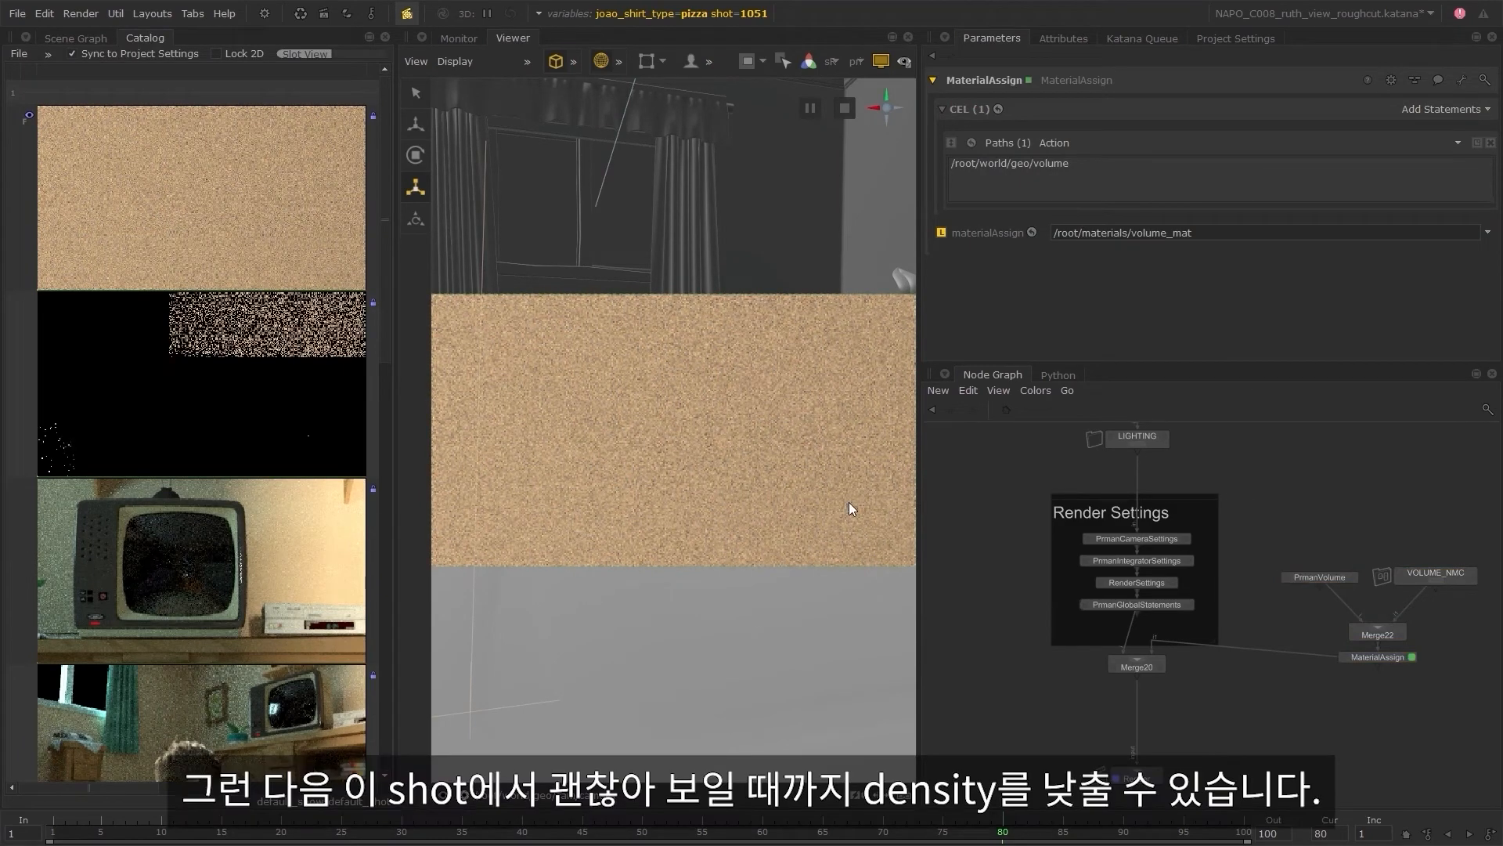
- Lower the PrmanVolume node's density primvar value to 0.0005
left_click(1353, 577)
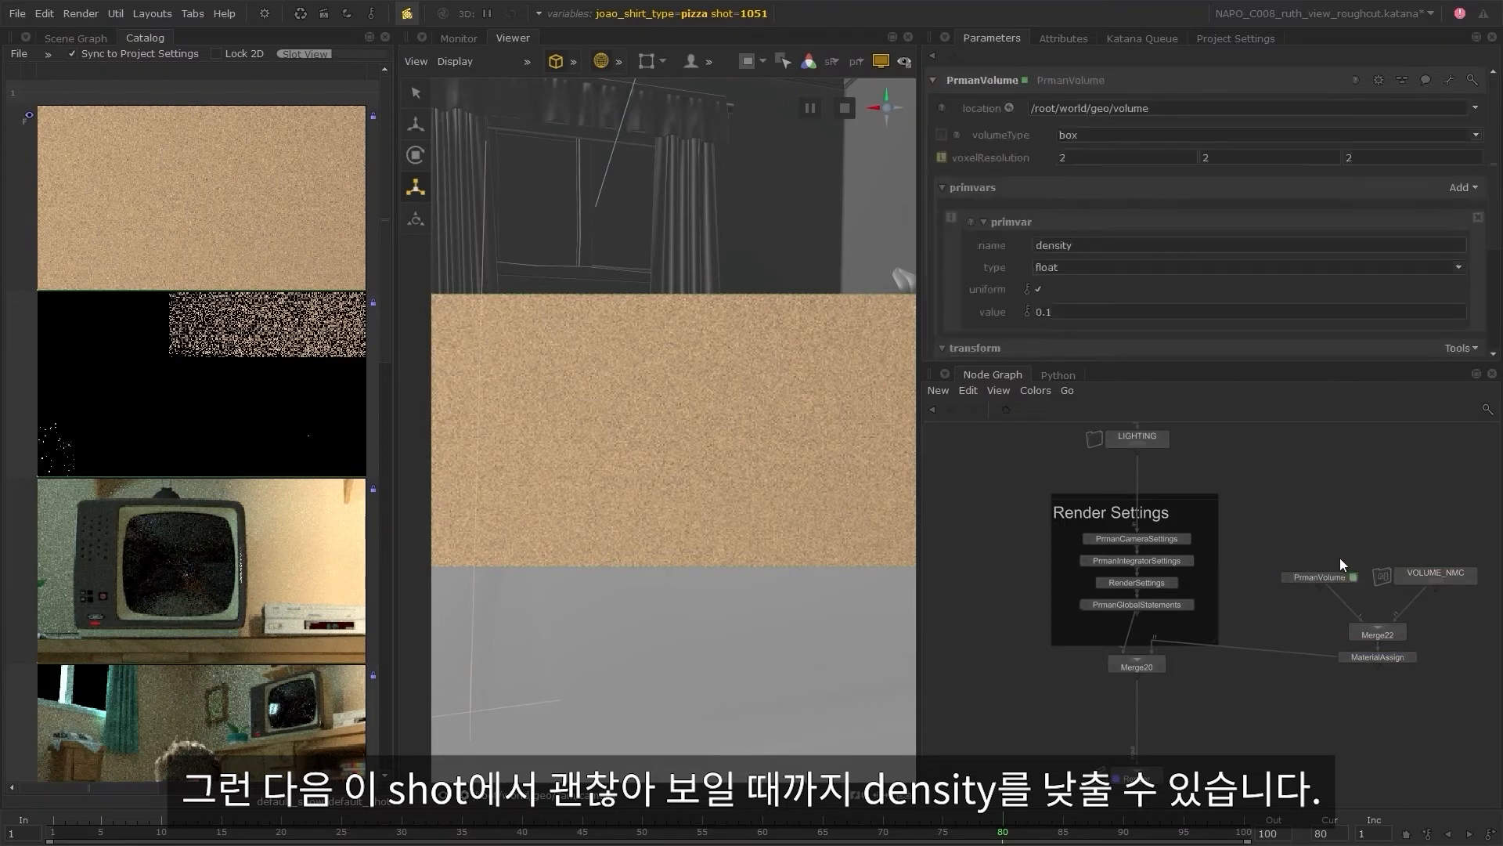
left_click(1056, 311)
type("05")
key("Return")
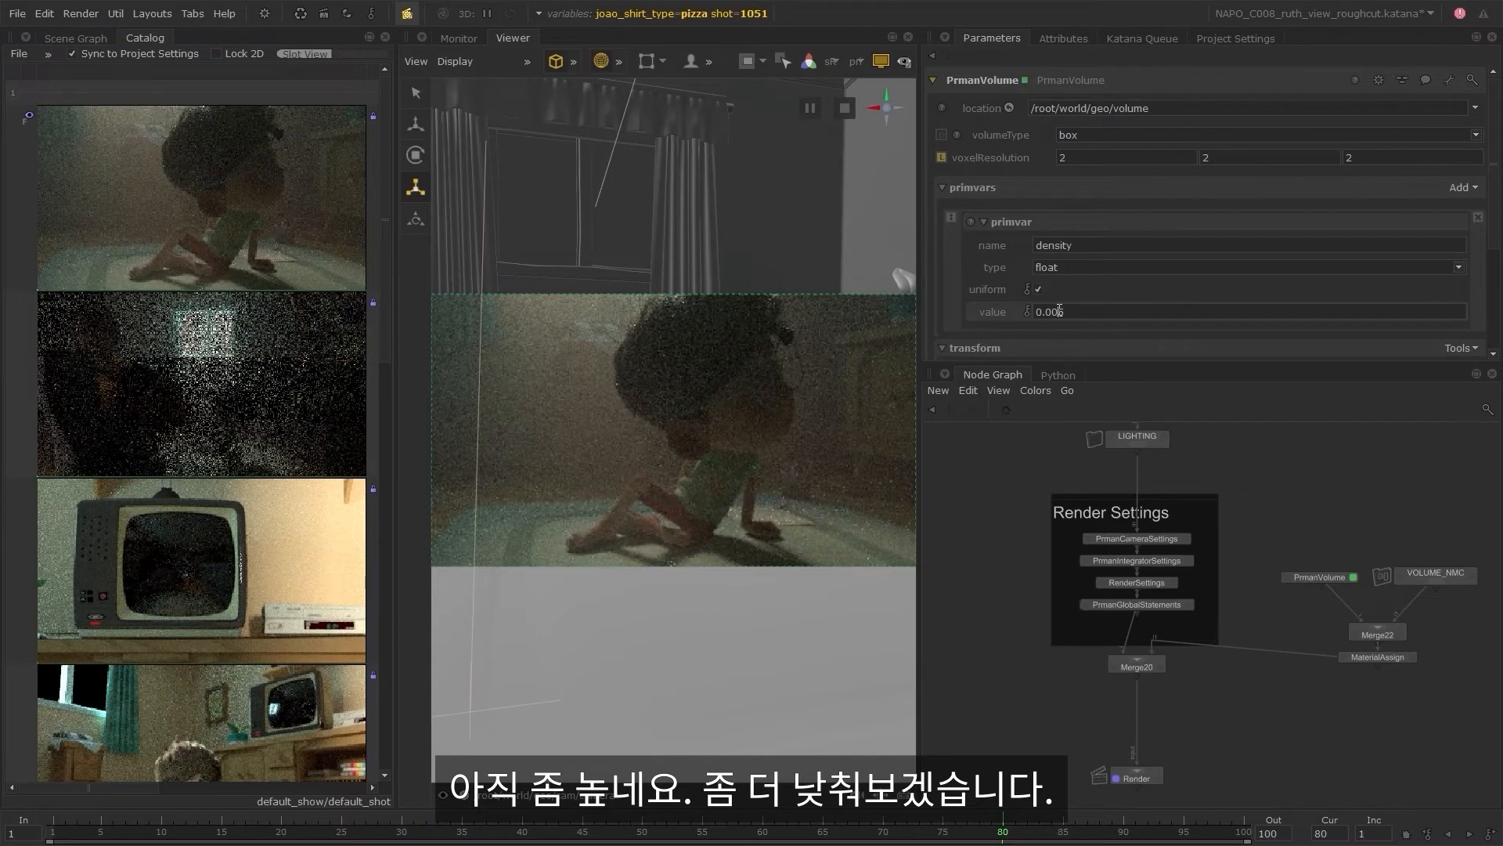
type("05")
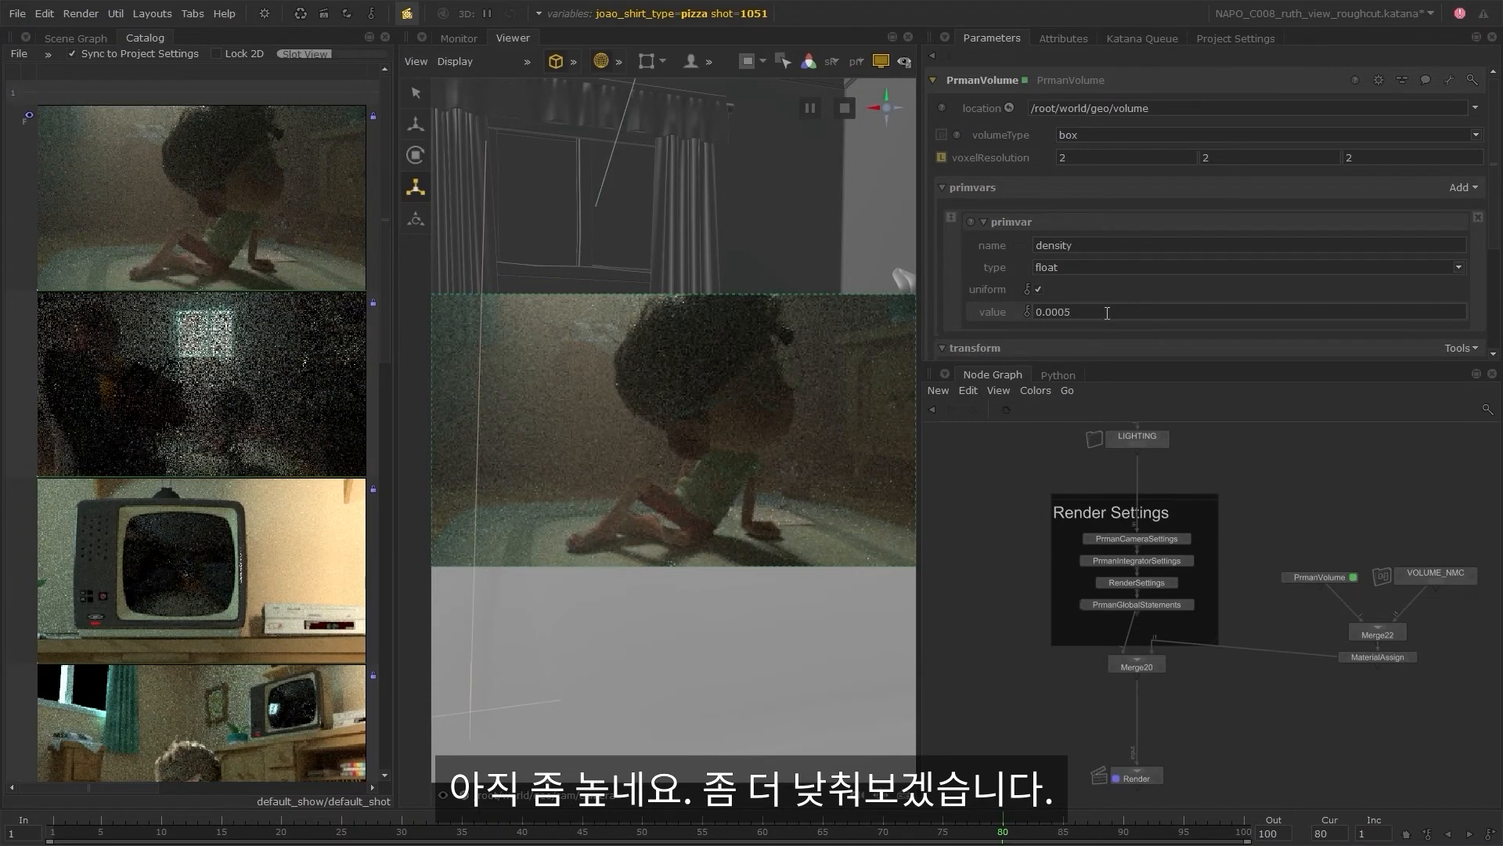
key("Return")
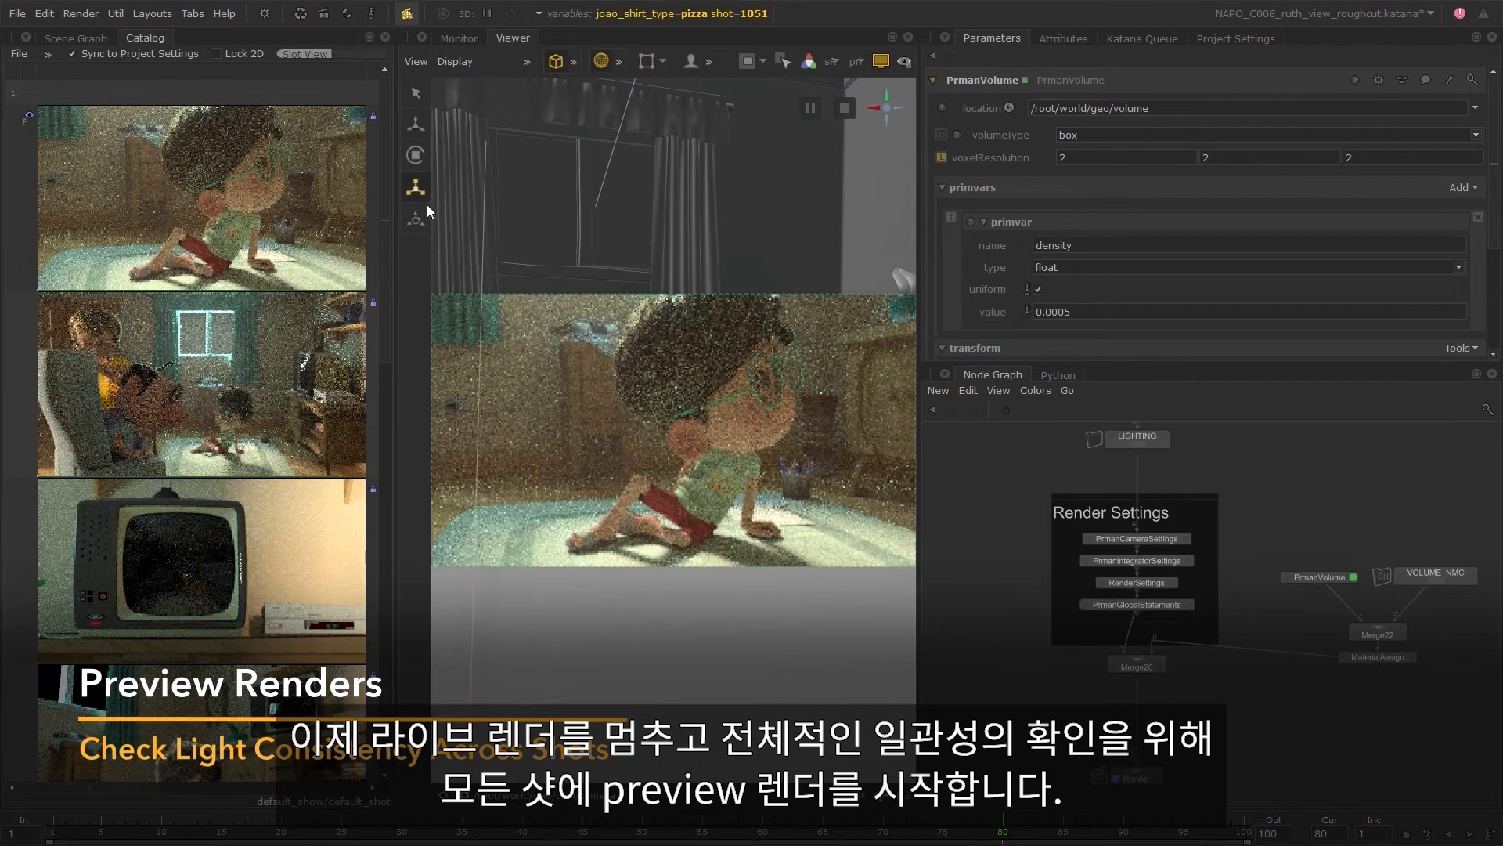
- Cancel all renders and make low_res__640x360 the only active interactive render filter
left_click(81, 13)
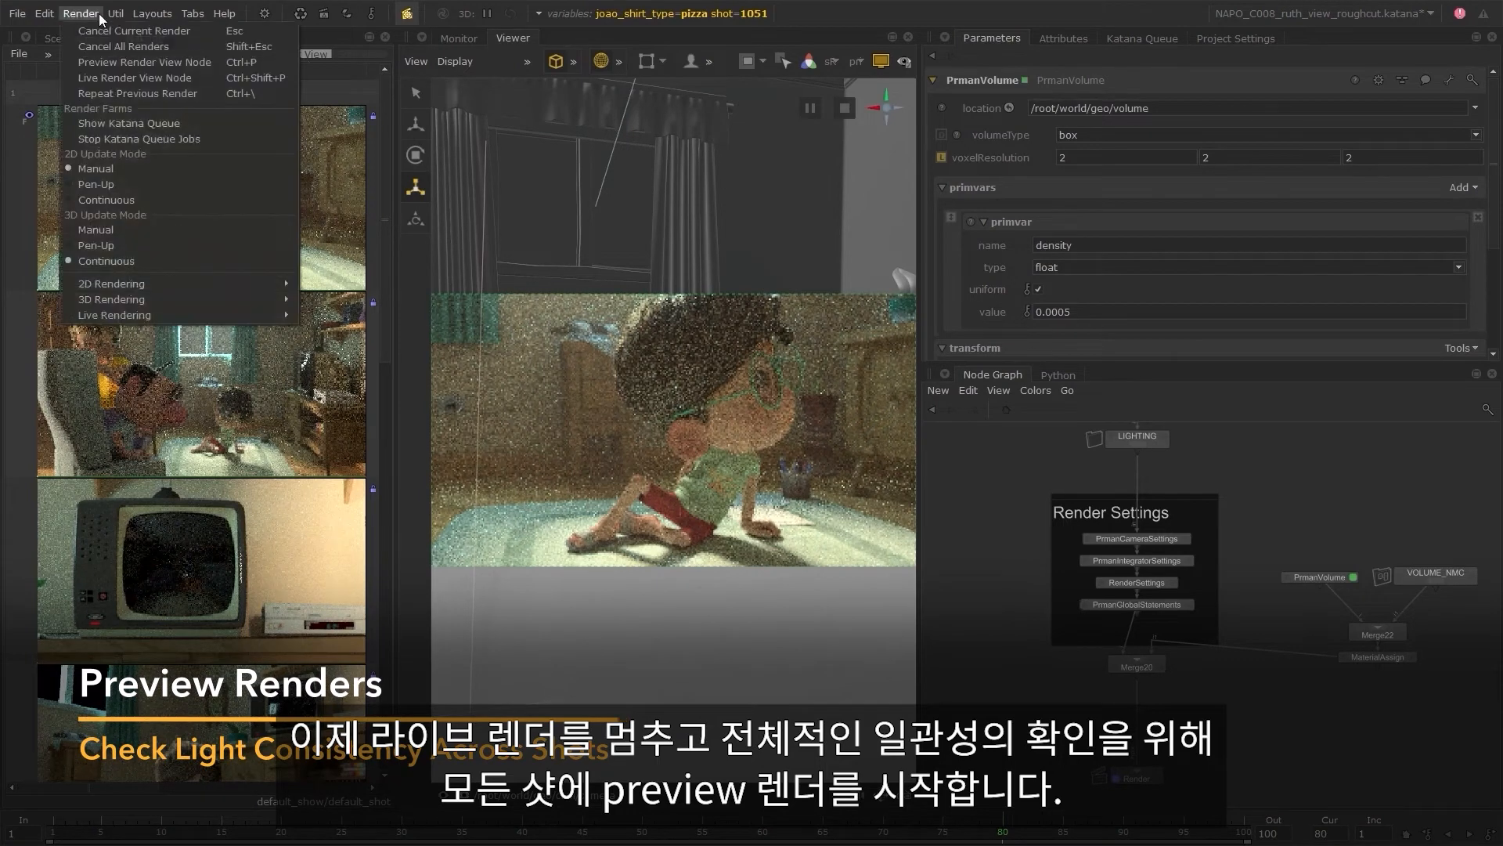
left_click(175, 46)
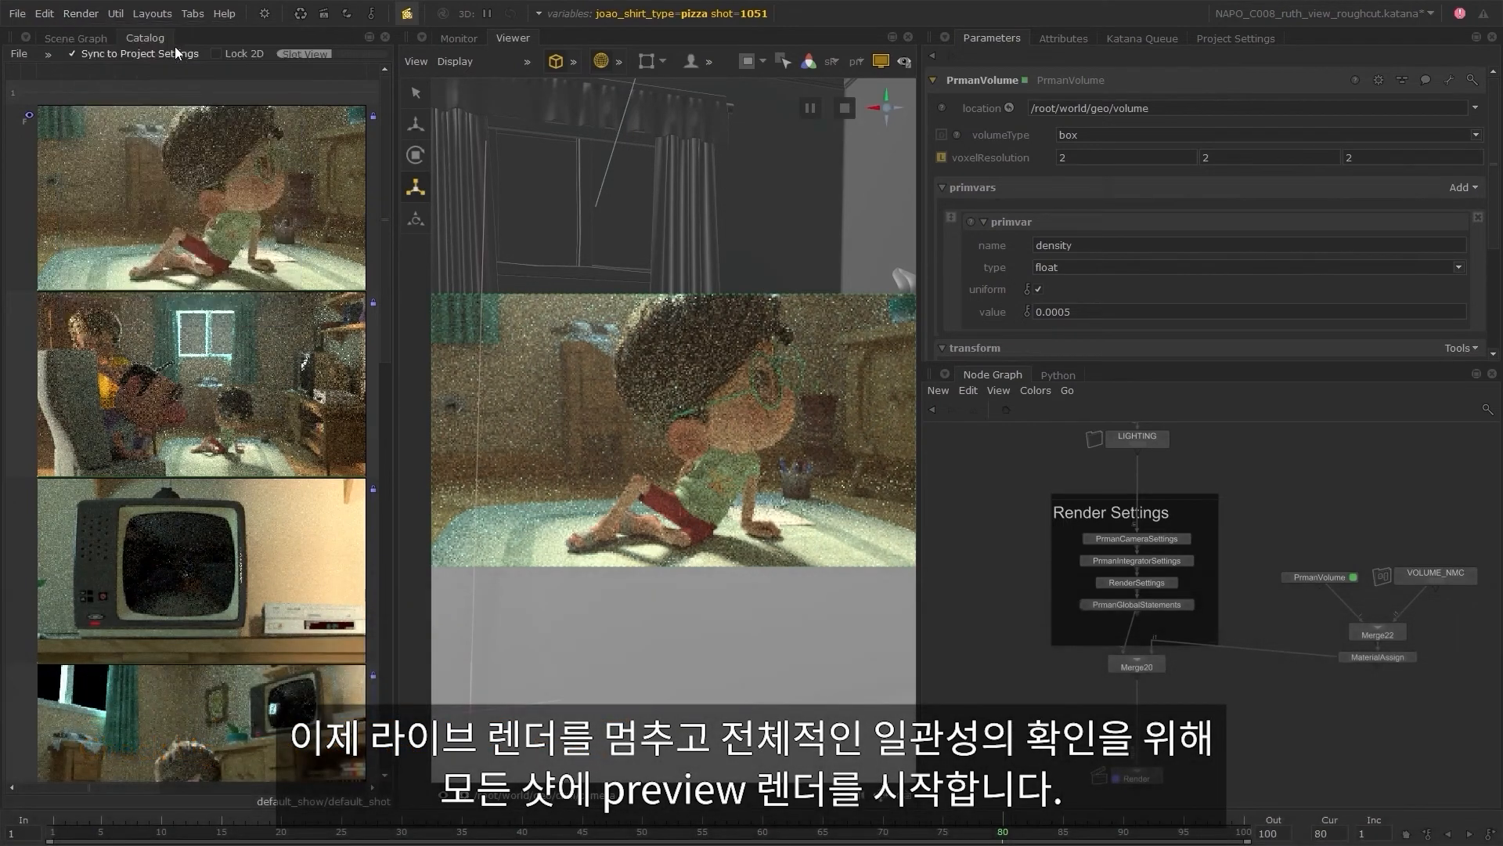
left_click(410, 21)
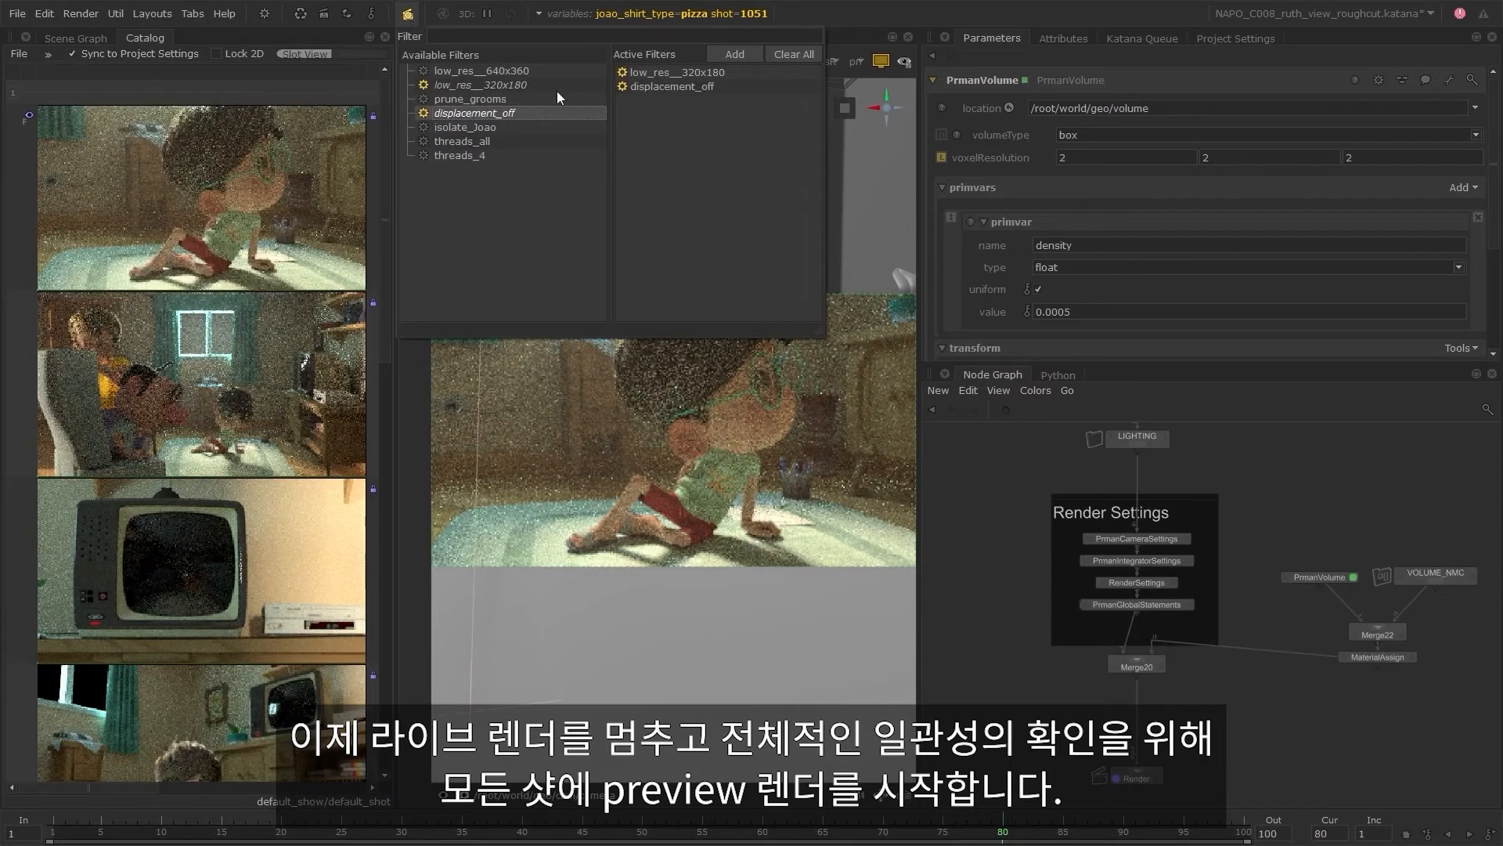
left_click_drag(546, 74, 686, 86)
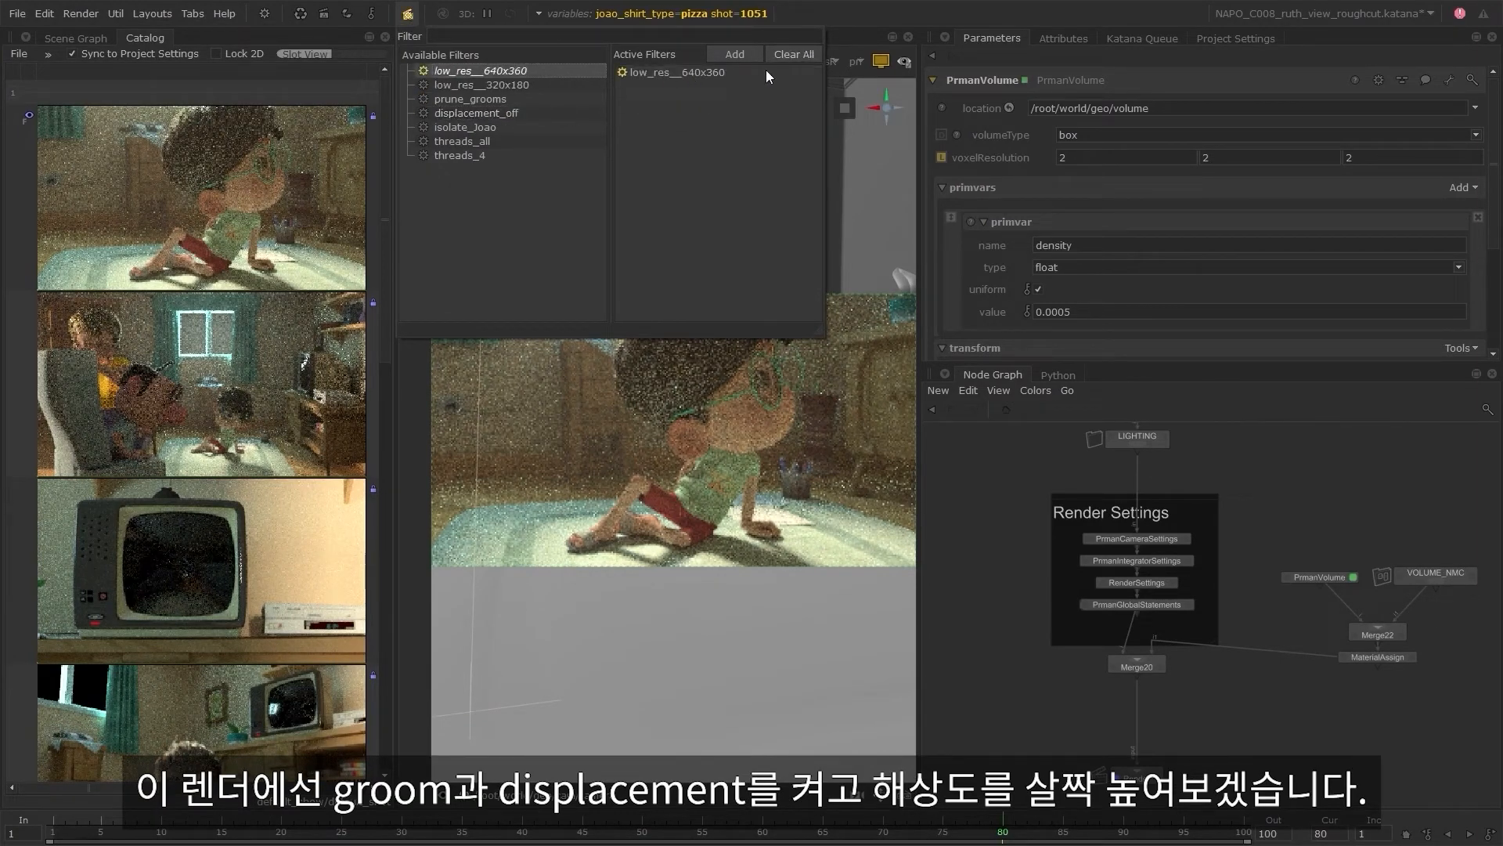
left_click(852, 12)
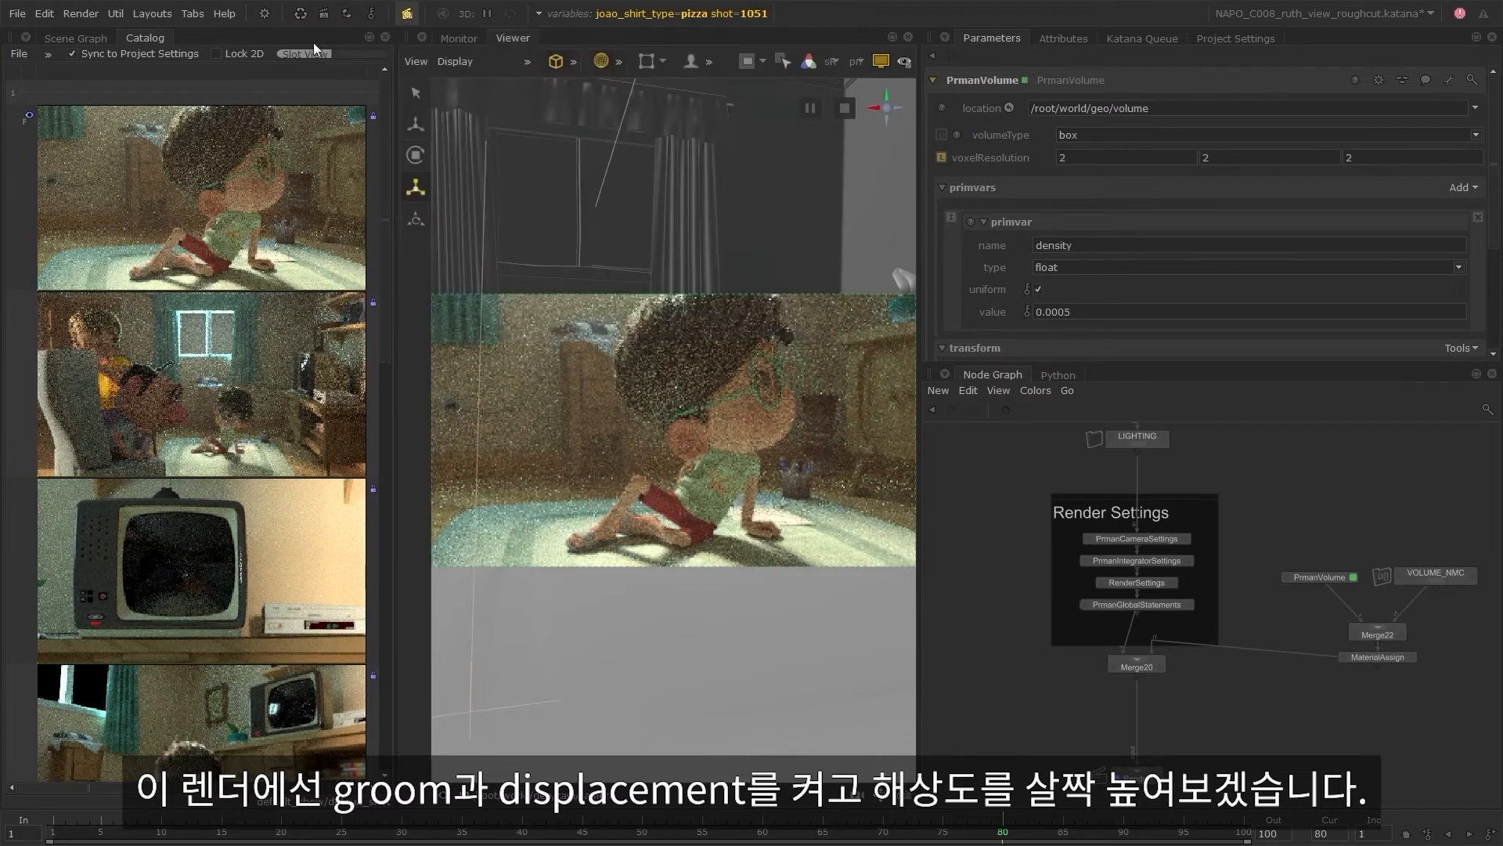
- Start multiple preview renders of all shots at frame 80, excluding the joao_shirt_type variable, and close the render dialog
left_click(265, 13)
left_click(392, 169)
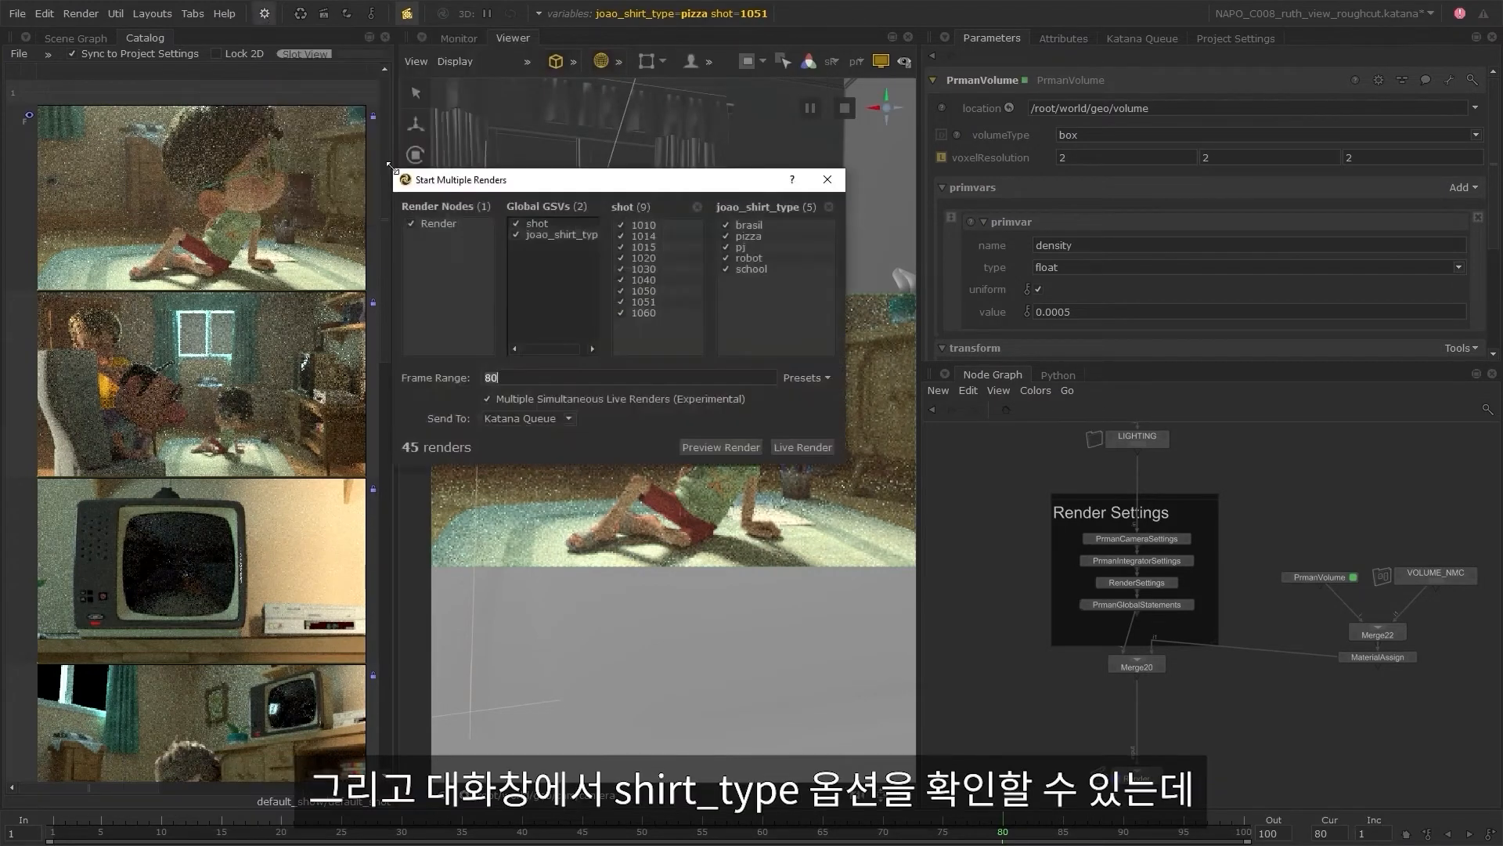
left_click(516, 235)
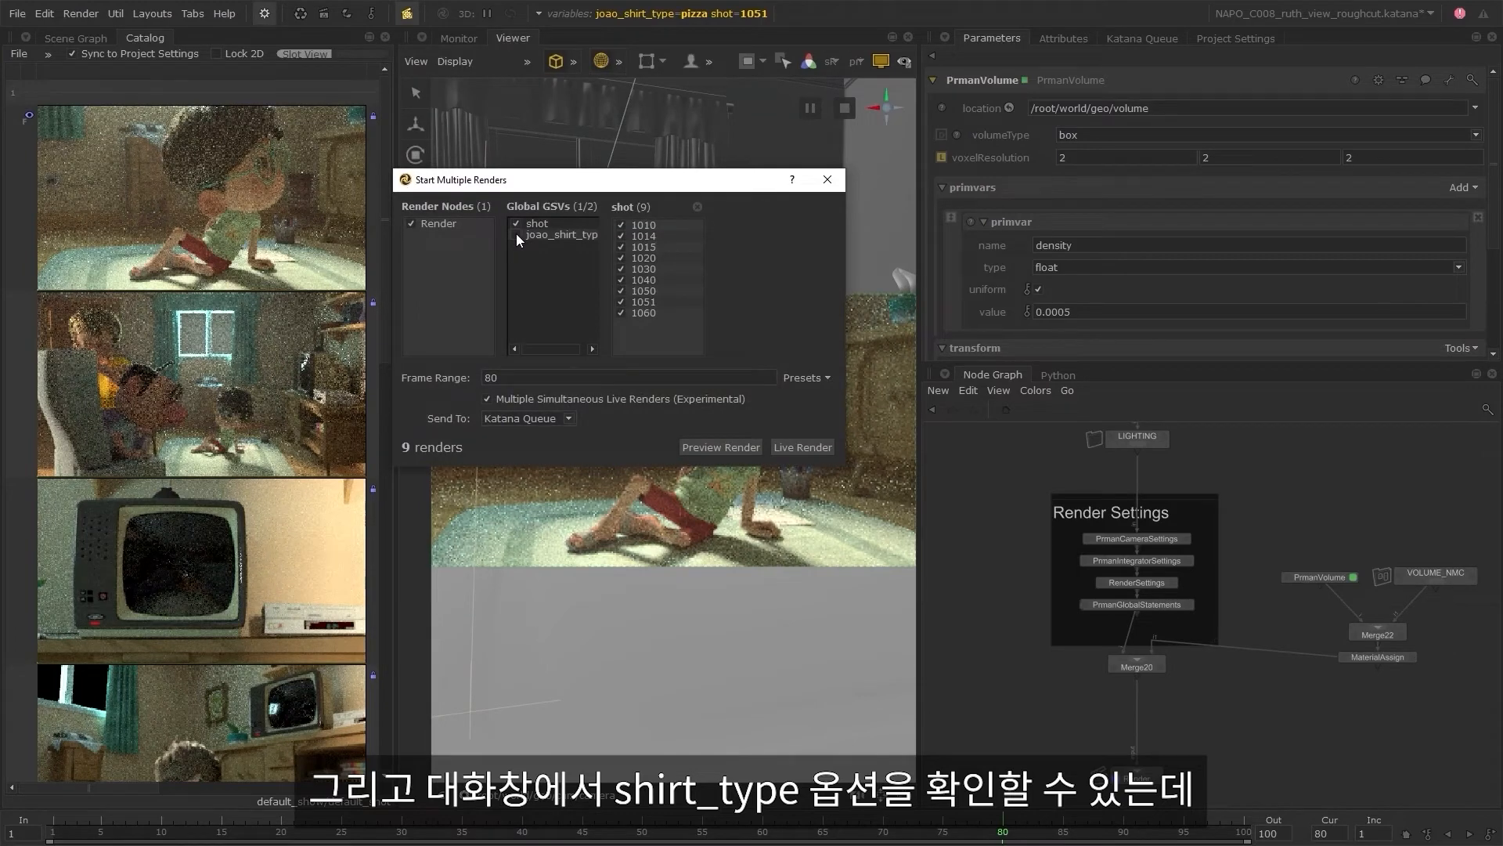
left_click(747, 449)
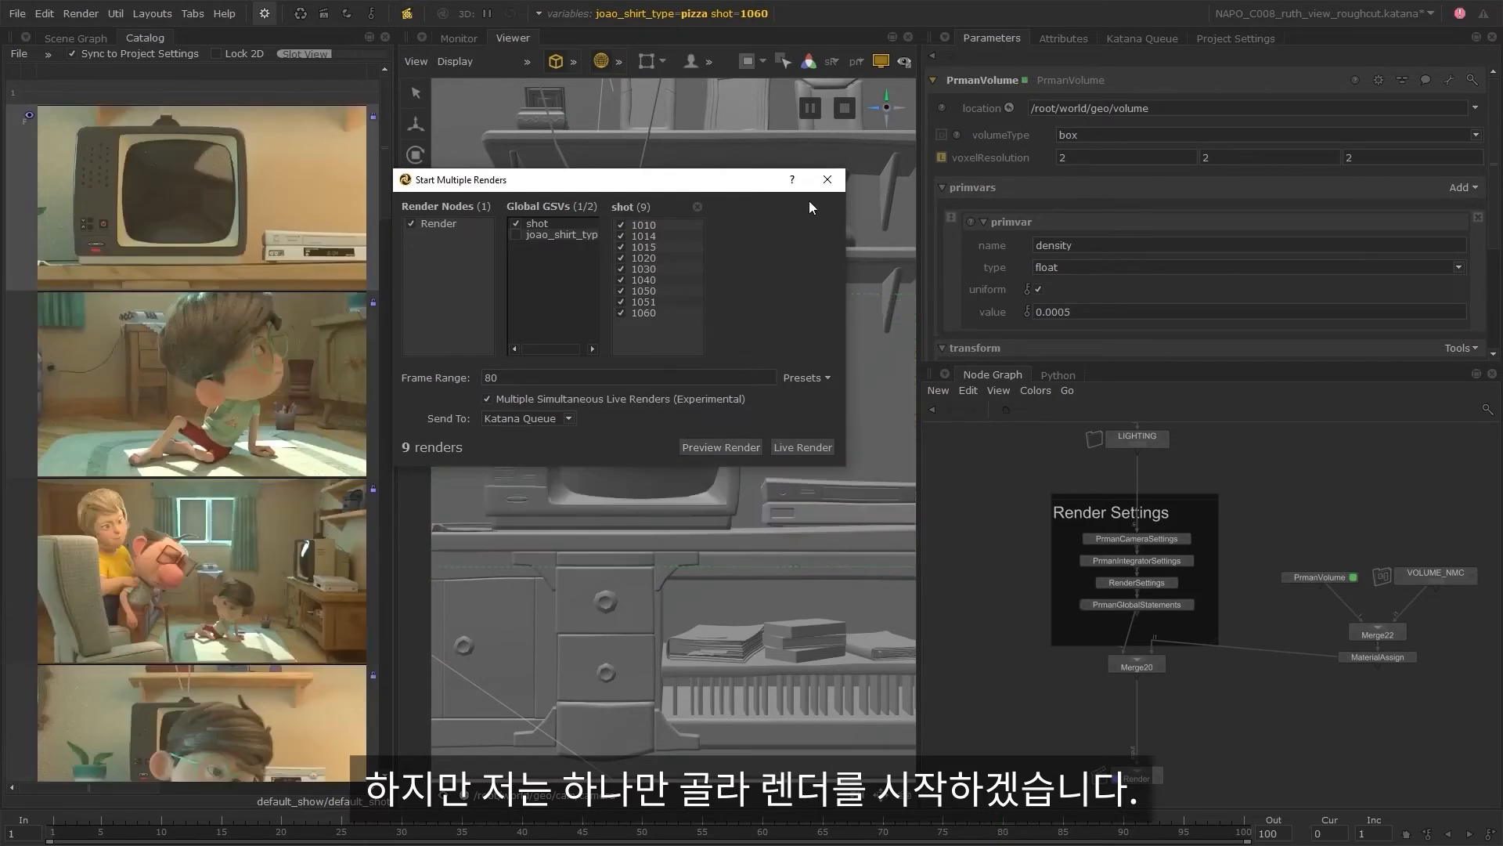
left_click(826, 180)
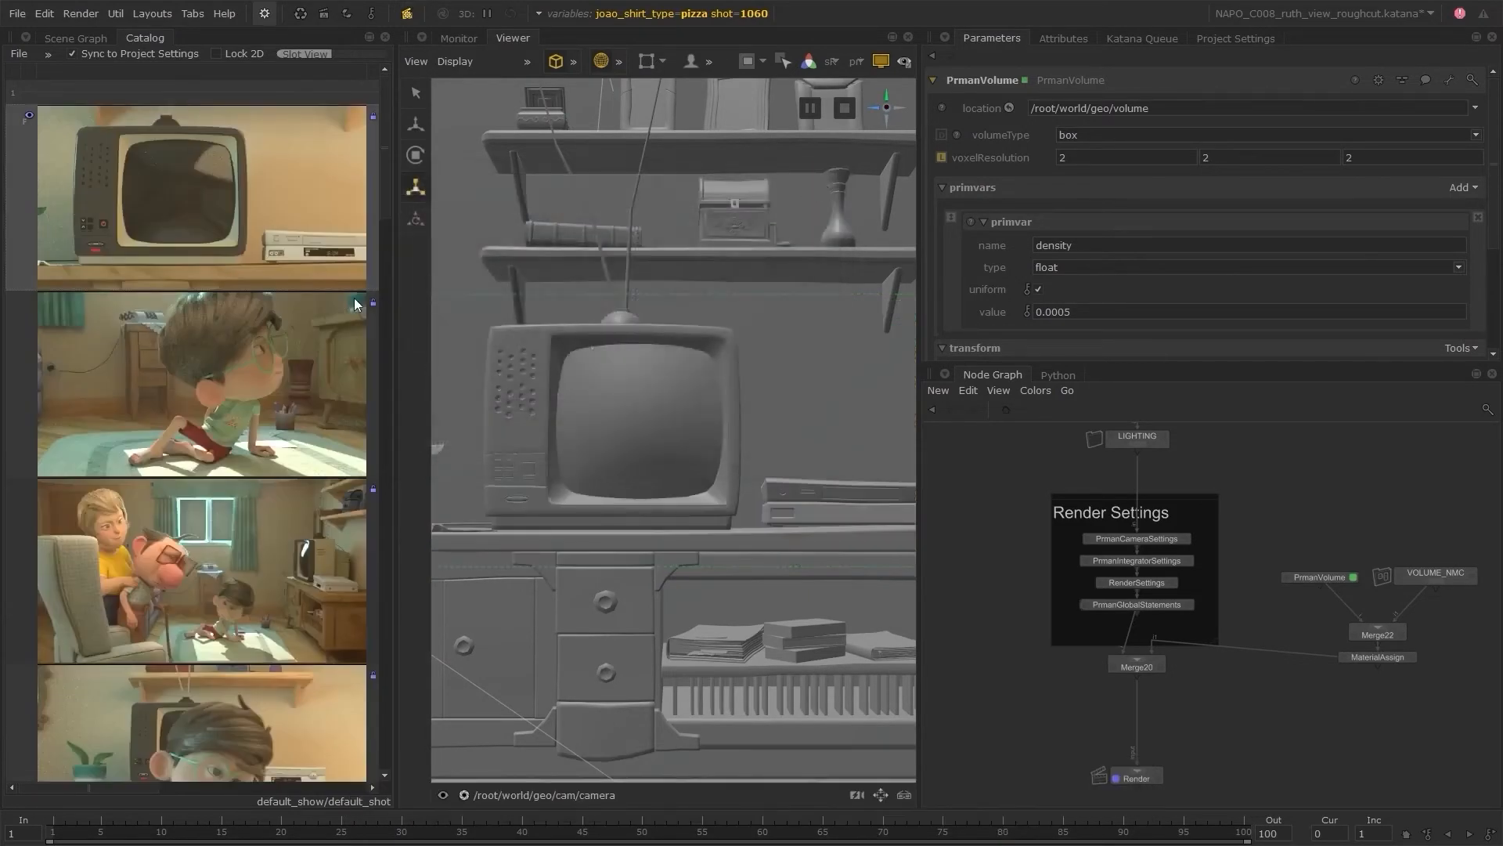
- Look through the finished shot renders in the Catalog to check lighting consistency
scroll(312, 317, "down", 15)
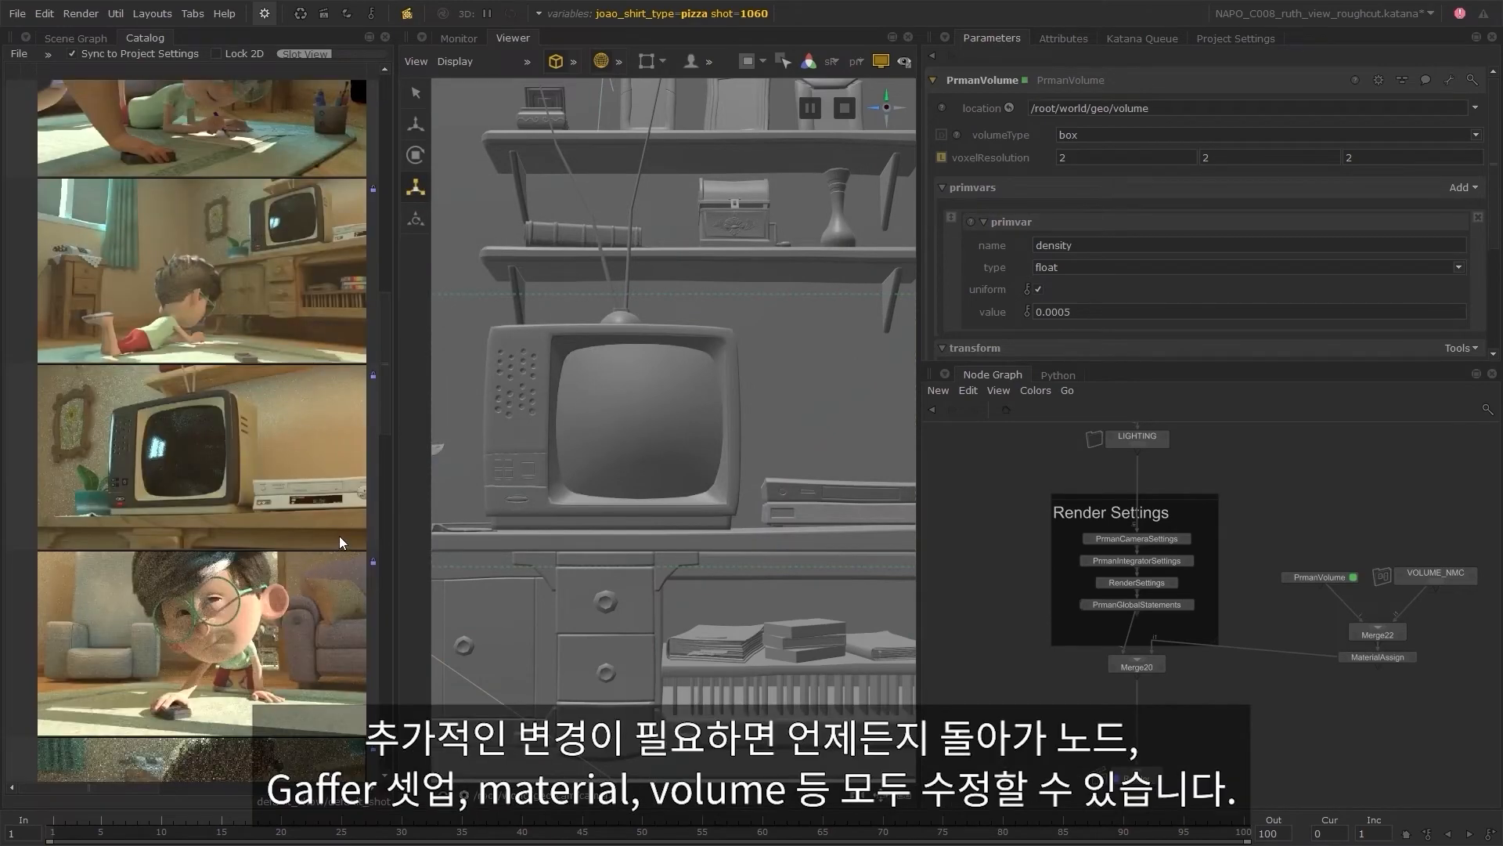
scroll(340, 537, "up", 3)
scroll(340, 536, "up", 1)
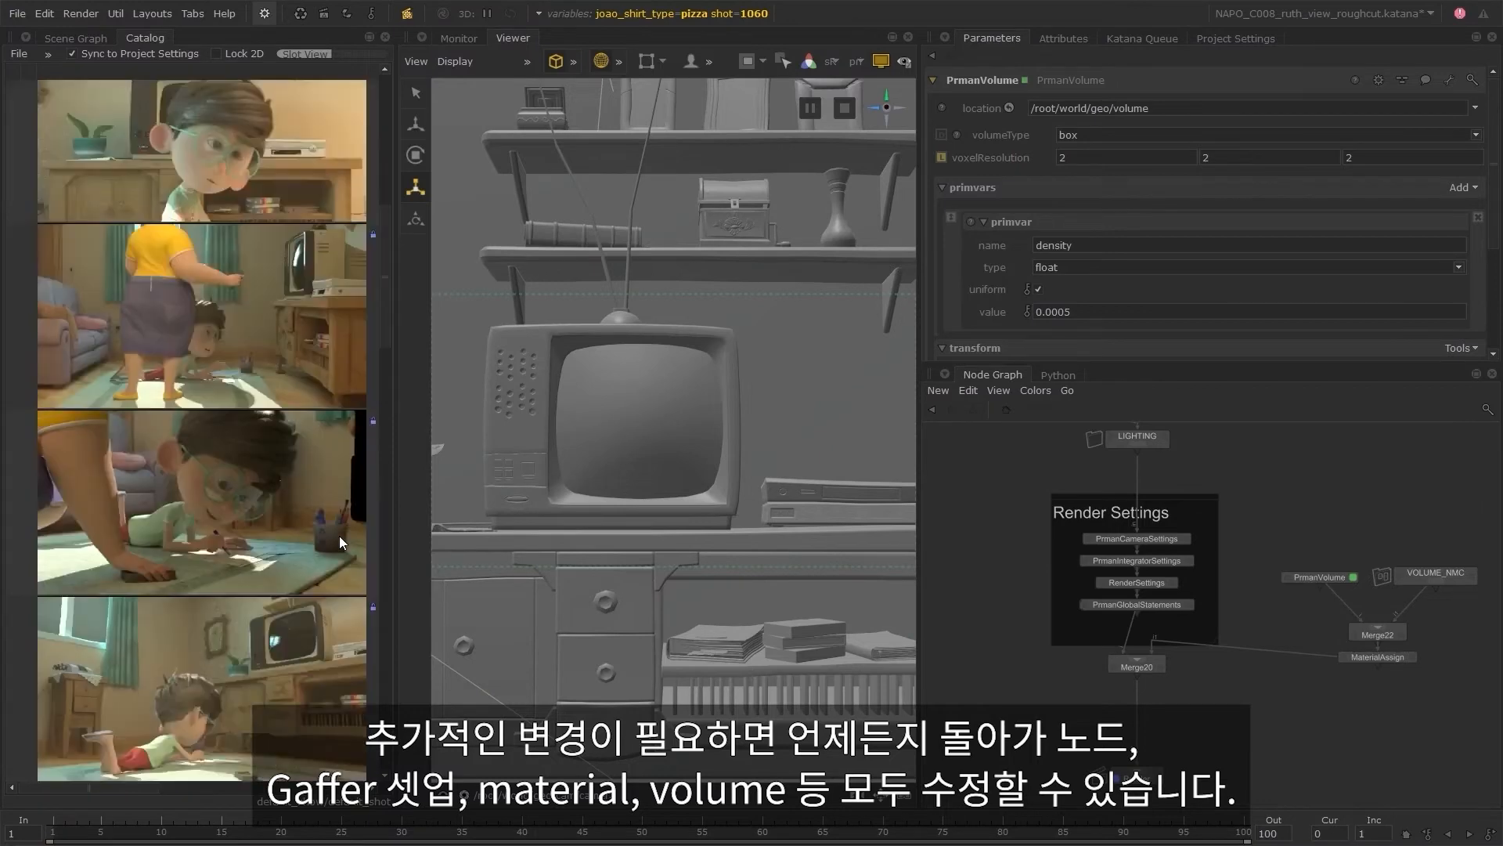
scroll(340, 536, "up", 3)
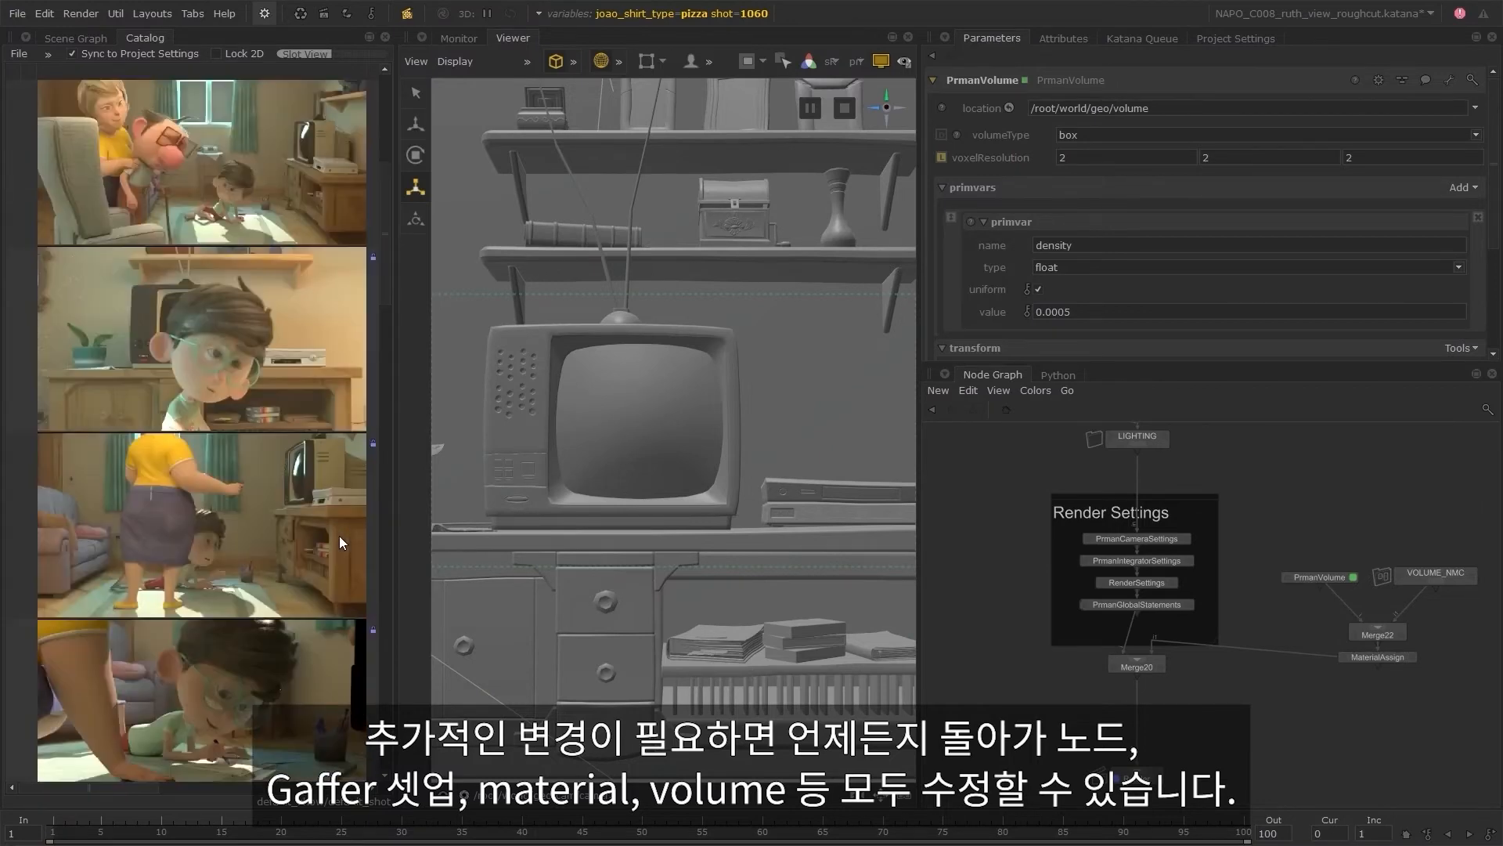
scroll(340, 536, "up", 3)
scroll(340, 544, "up", 2)
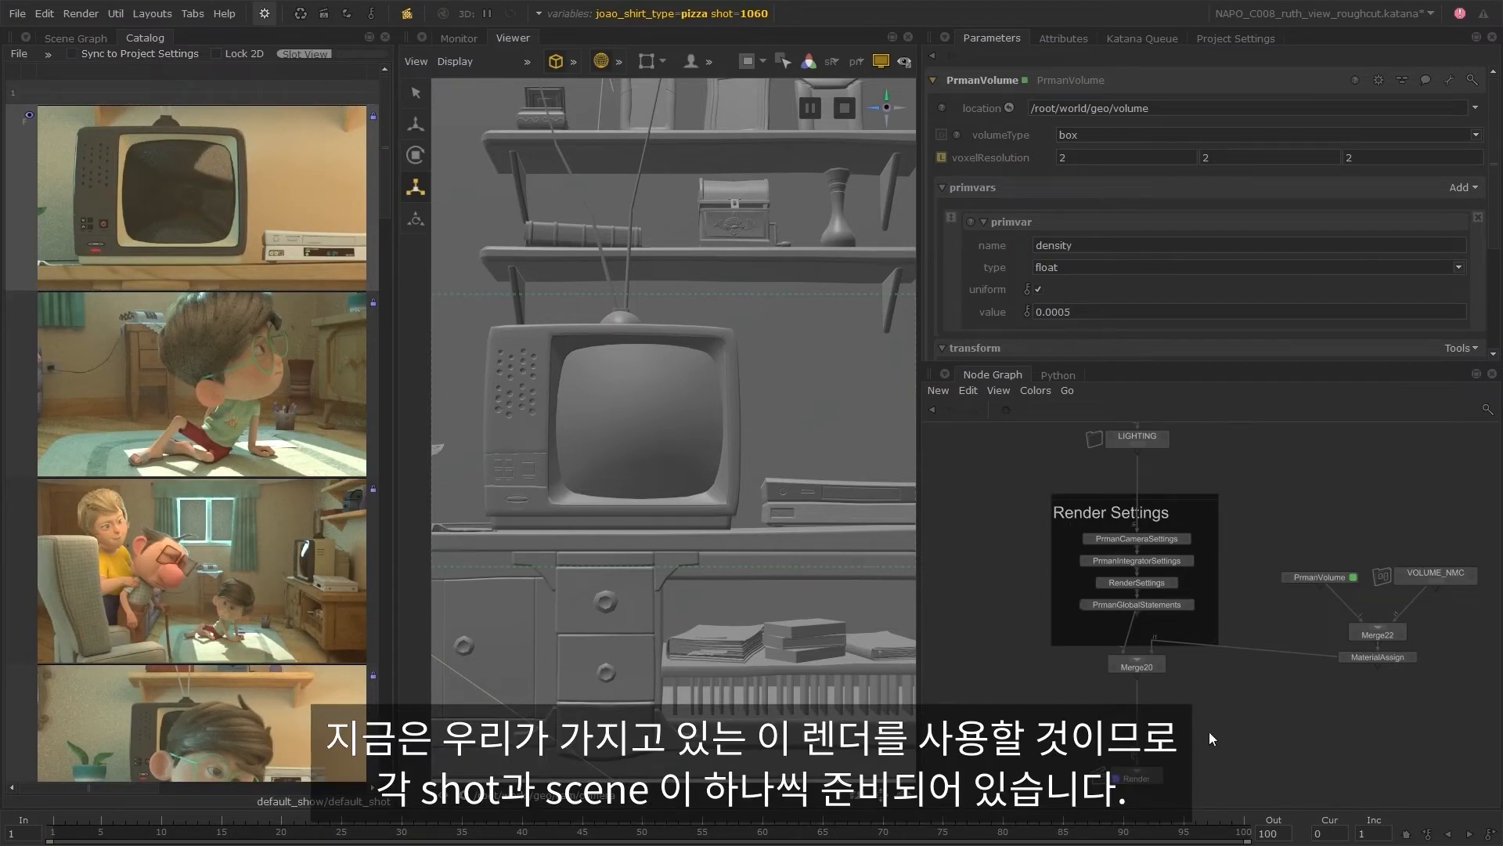
- Move the Render node down and to the left beneath Merge20
middle_click_drag(1209, 733, 1196, 573)
scroll(1186, 632, "up", 3)
middle_click_drag(1186, 631, 1194, 614)
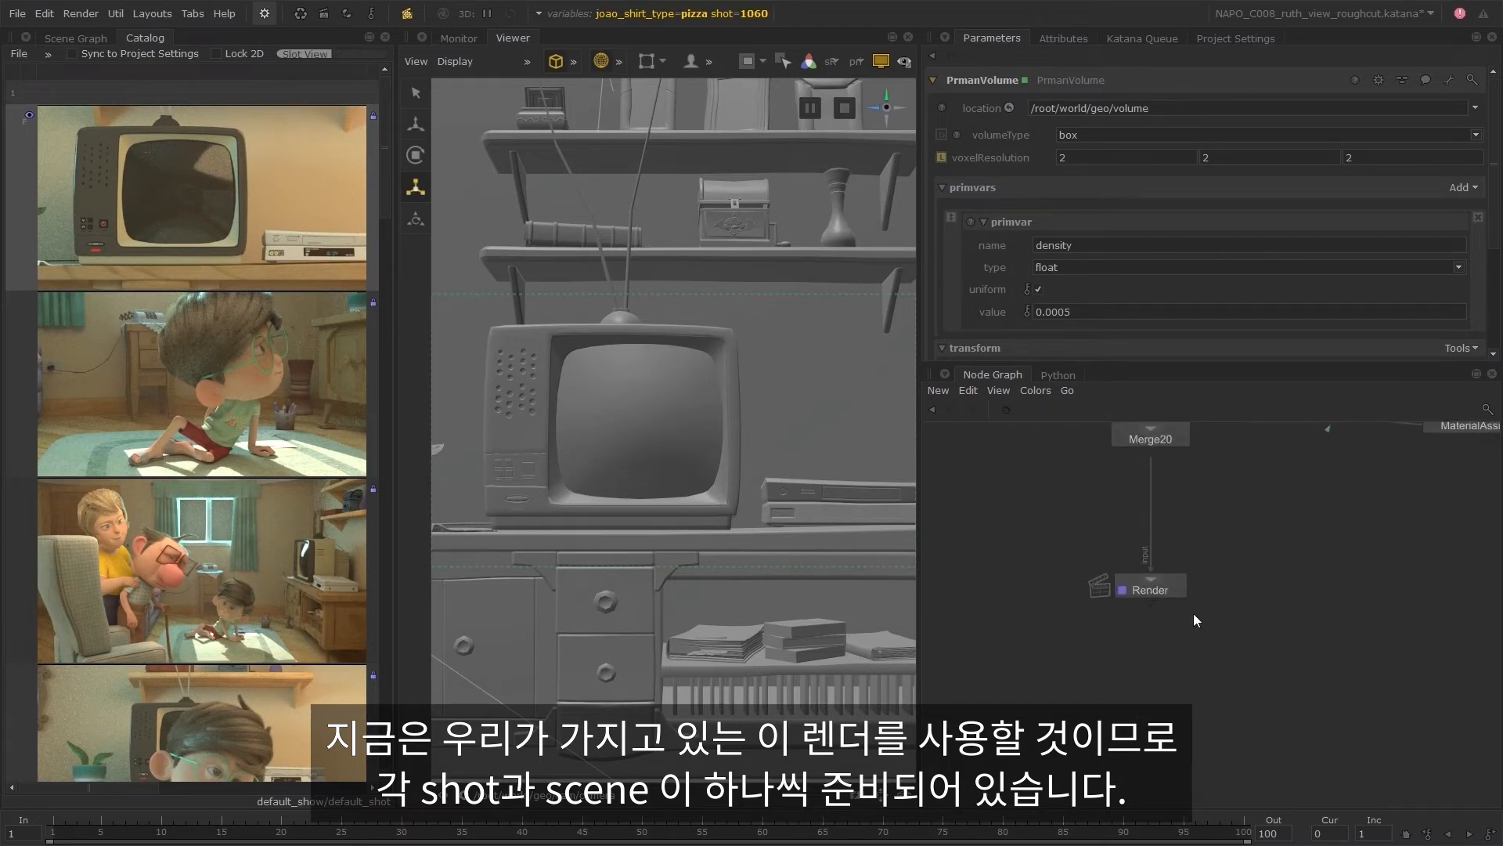
left_click_drag(1160, 595, 1072, 655)
- Add a second Render node beside the first and connect its input to Merge20
left_click(1161, 617)
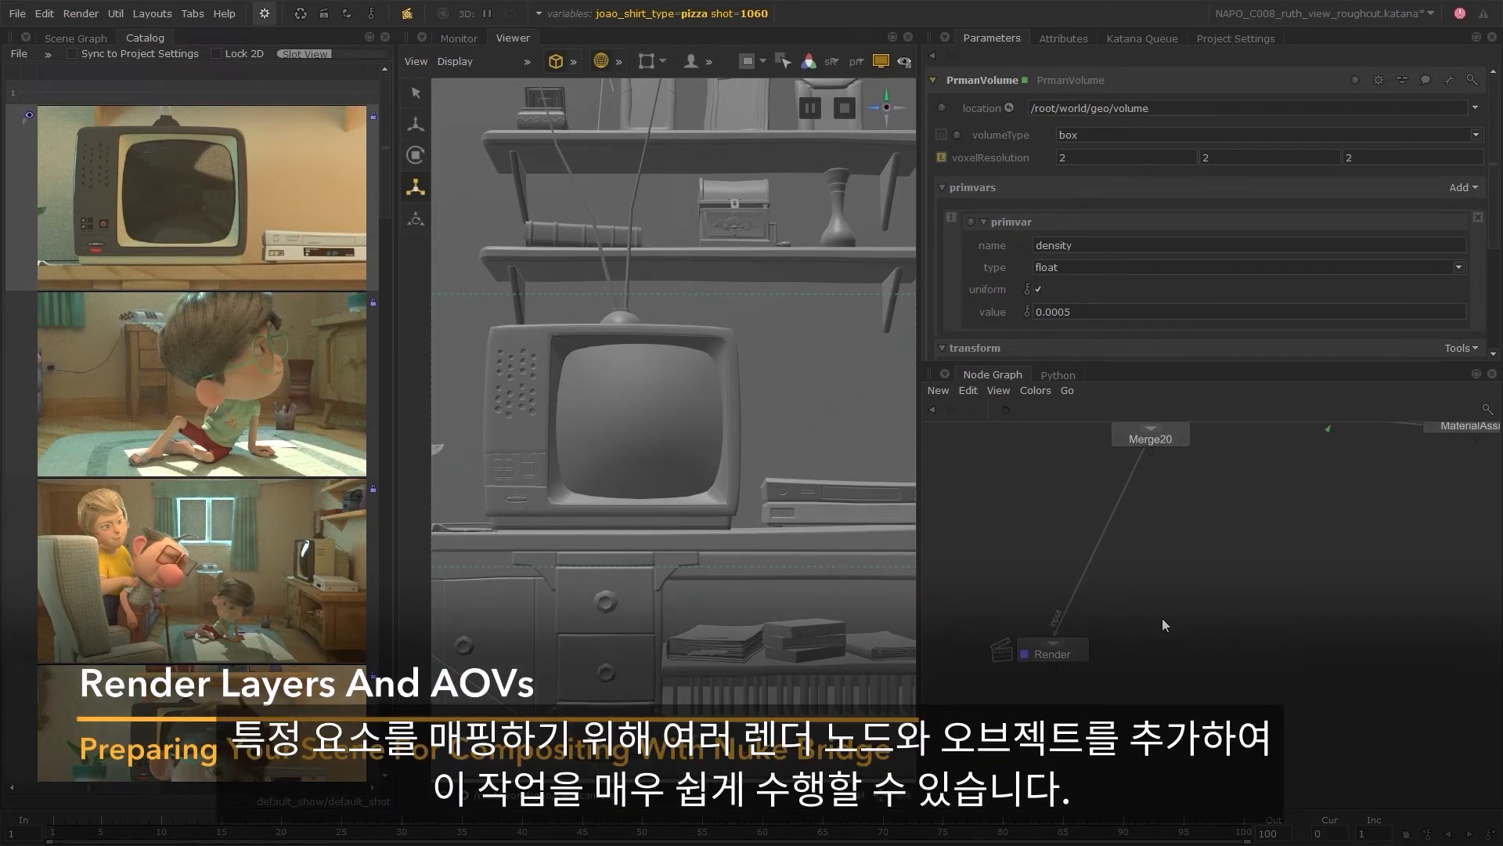
key("Tab")
type("render")
key("Up")
key("Up")
key("Up")
key("Return")
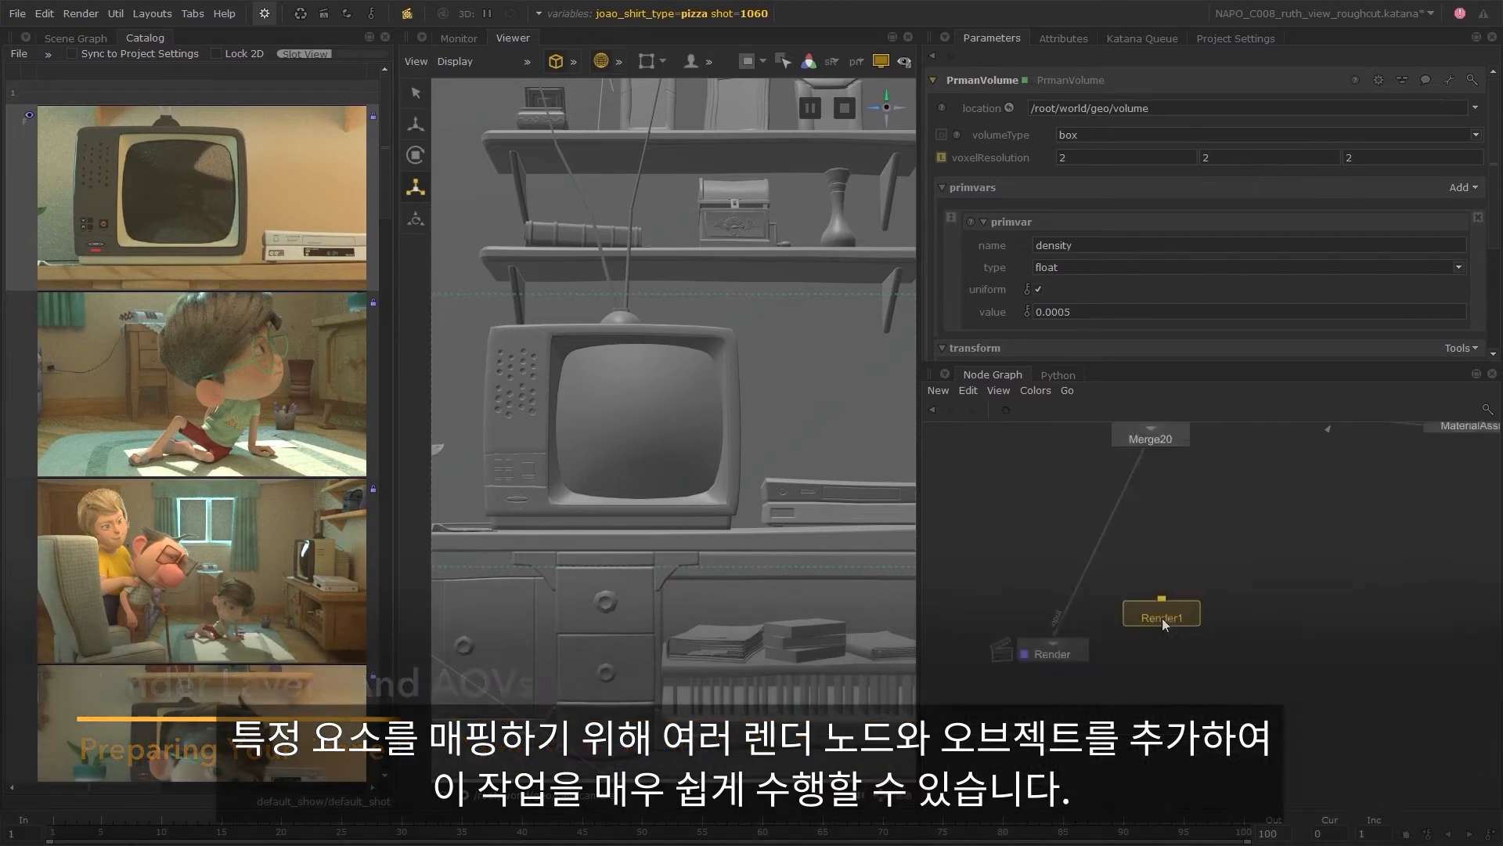
left_click(1213, 647)
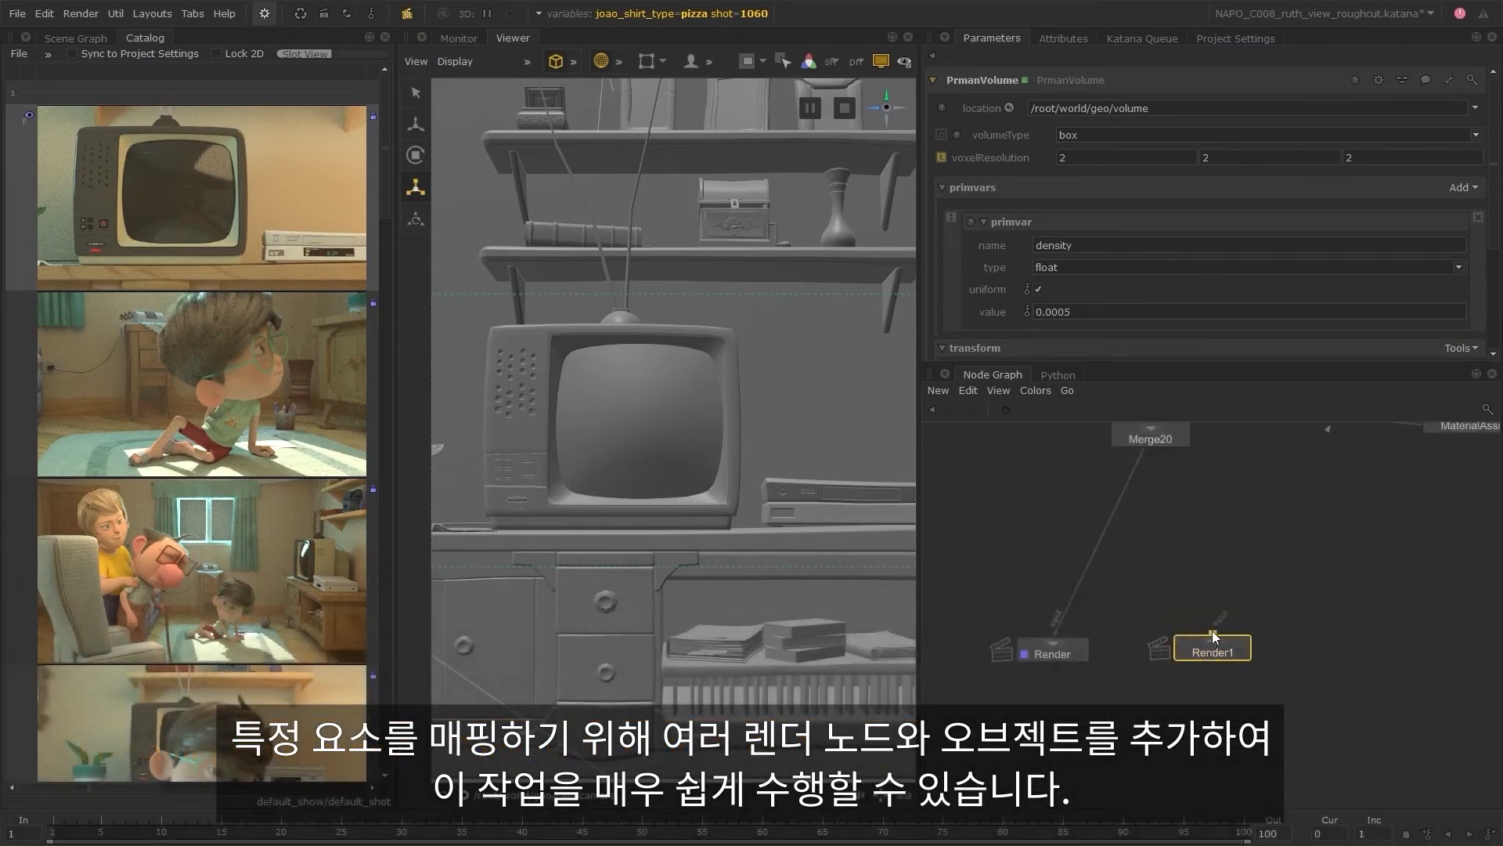
left_click_drag(1212, 632, 1154, 458)
- Insert a PrmanObjectStatements node between Merge20 and the second Render node
key("Tab")
type("prmano")
key("Up")
key("Return")
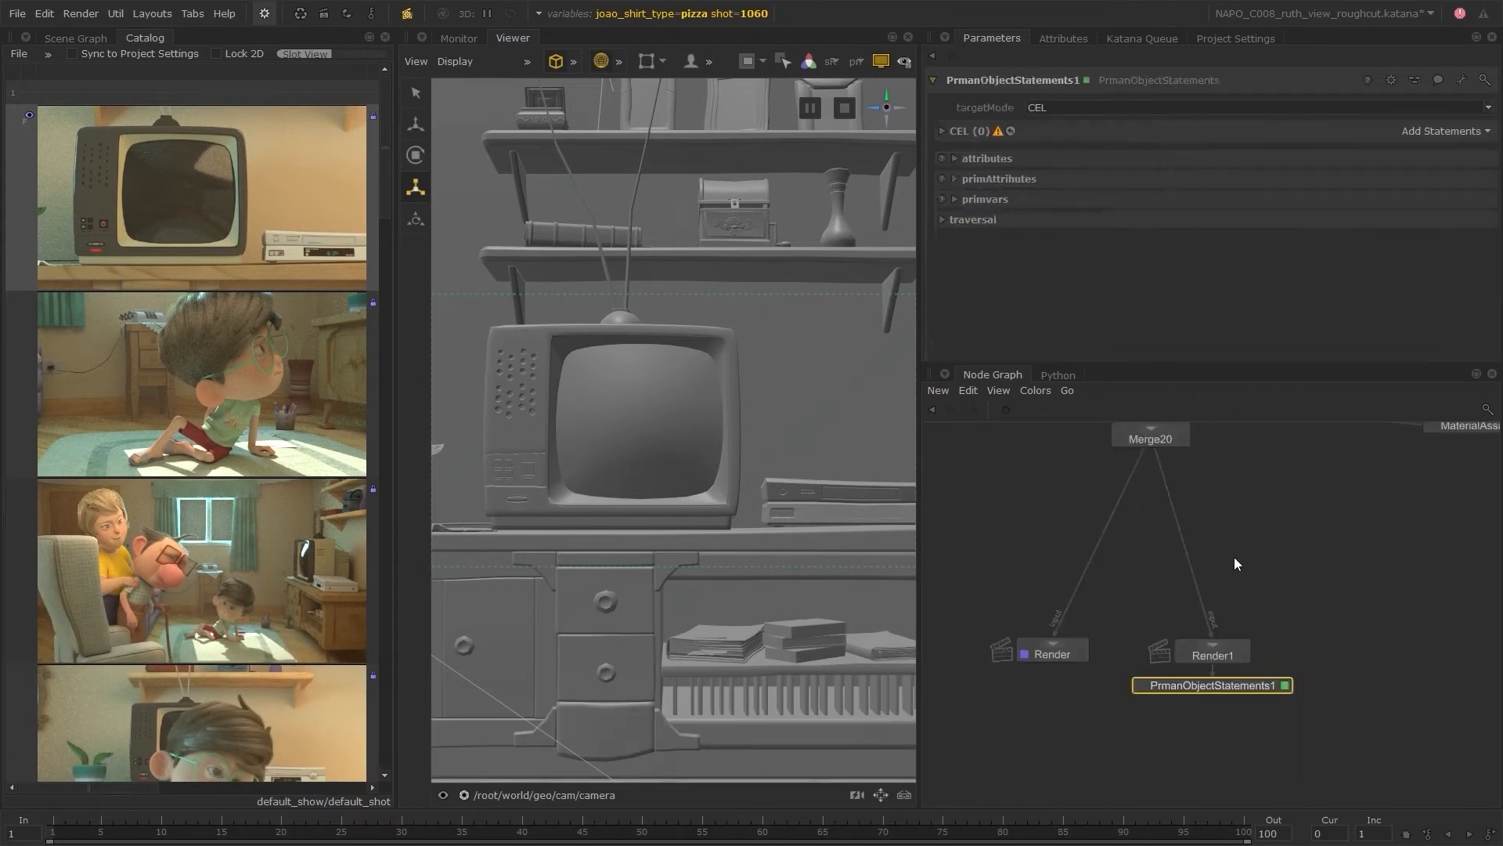
left_click_drag(1214, 685, 1232, 593)
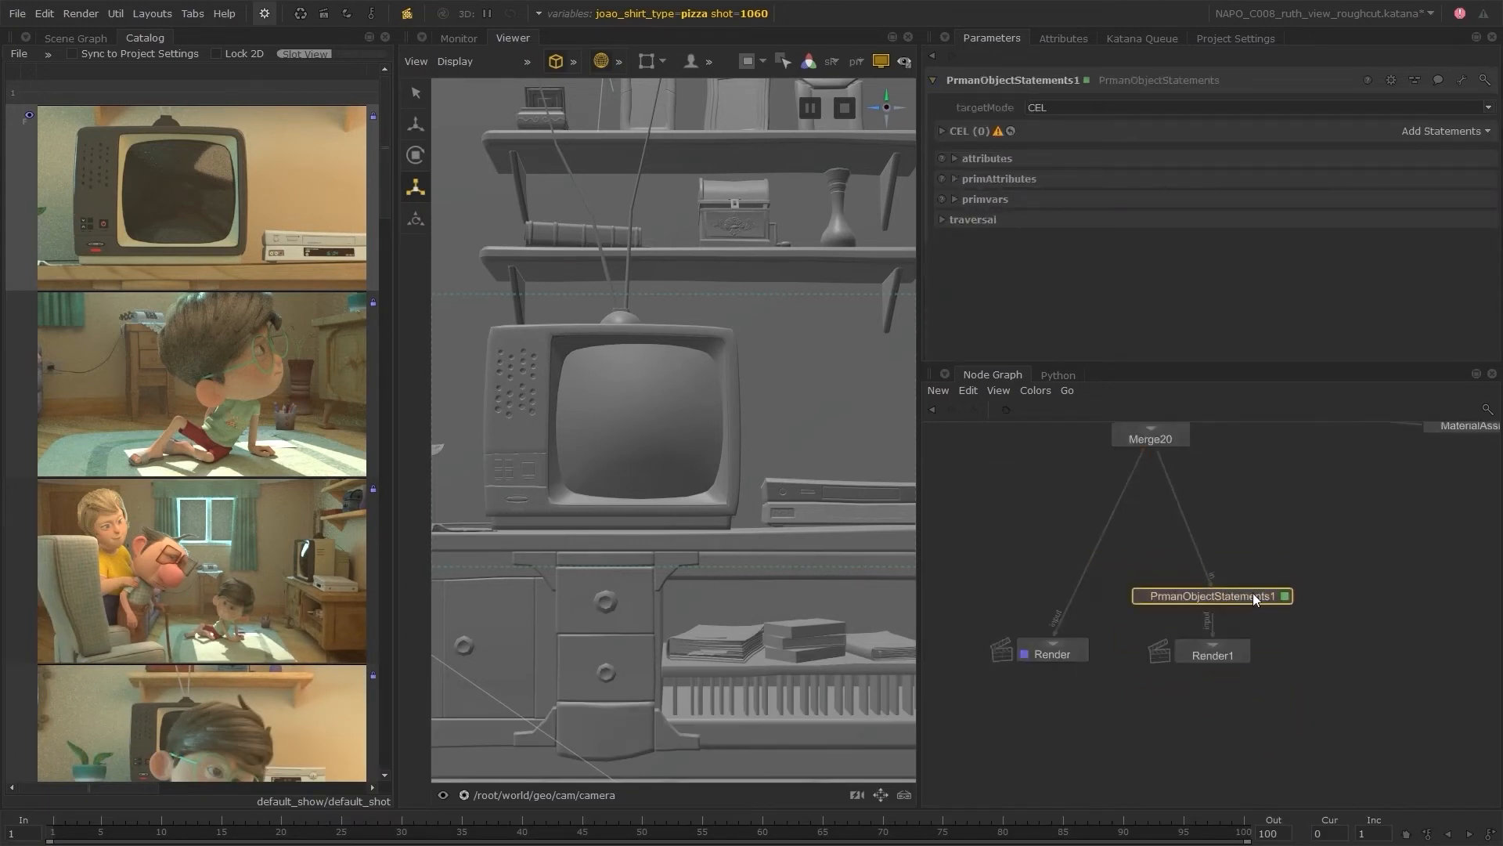
- Rename the first Render node ALL and the second one ENV
left_click(1061, 655)
middle_click_drag(1102, 608, 1097, 671)
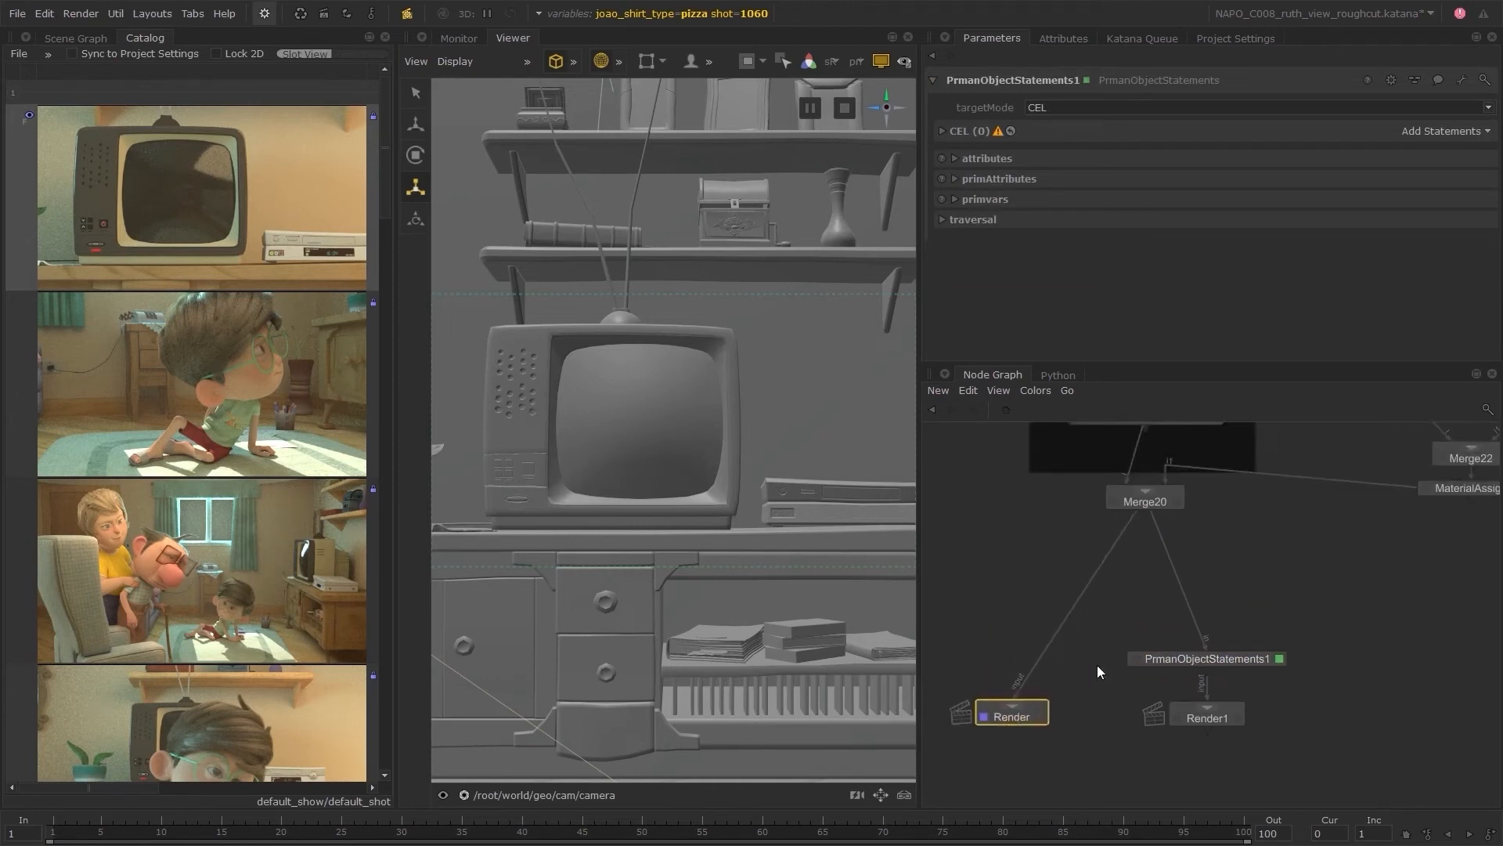
double_click(1019, 719)
type("ALL")
key("Return")
left_click(1209, 719)
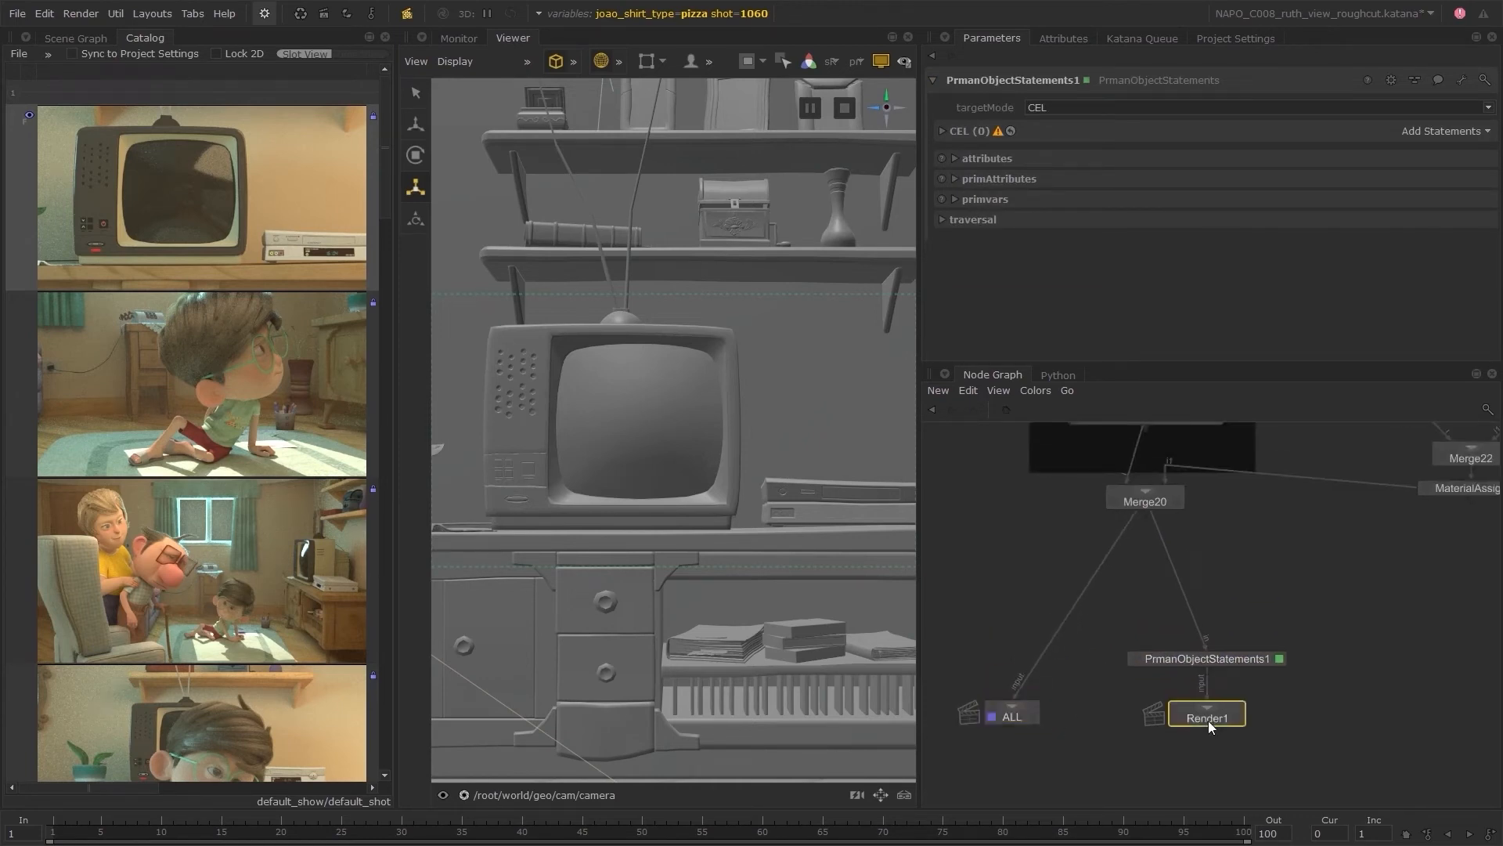
type("ENV")
key("Return")
- In the PrmanObjectStatements node, add a custom CEL statement $char* and set Matte to Yes
left_click(970, 131)
left_click(1440, 131)
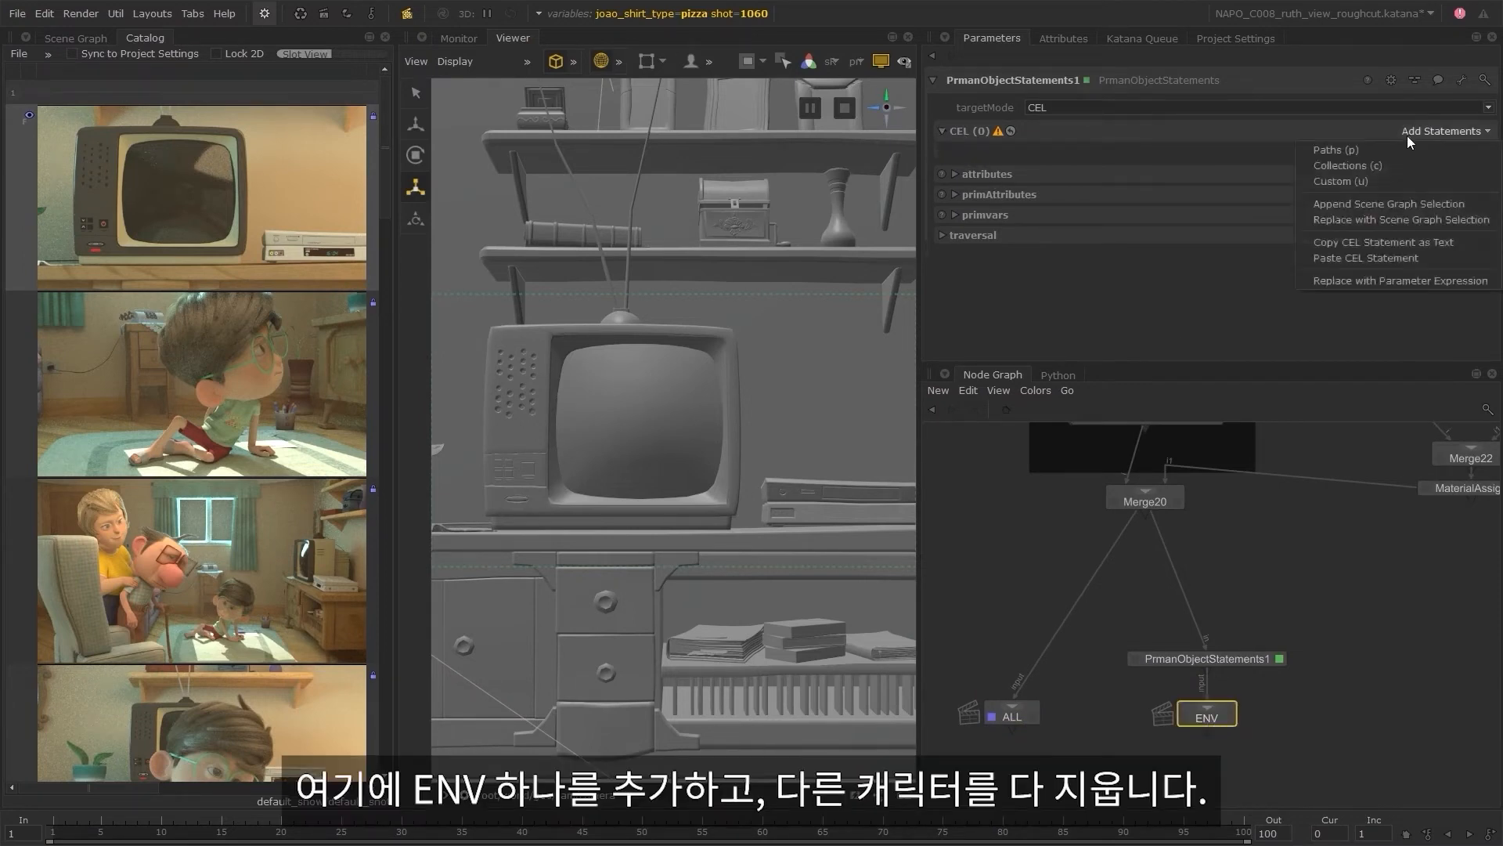
left_click(1360, 176)
left_click(1018, 185)
type("$")
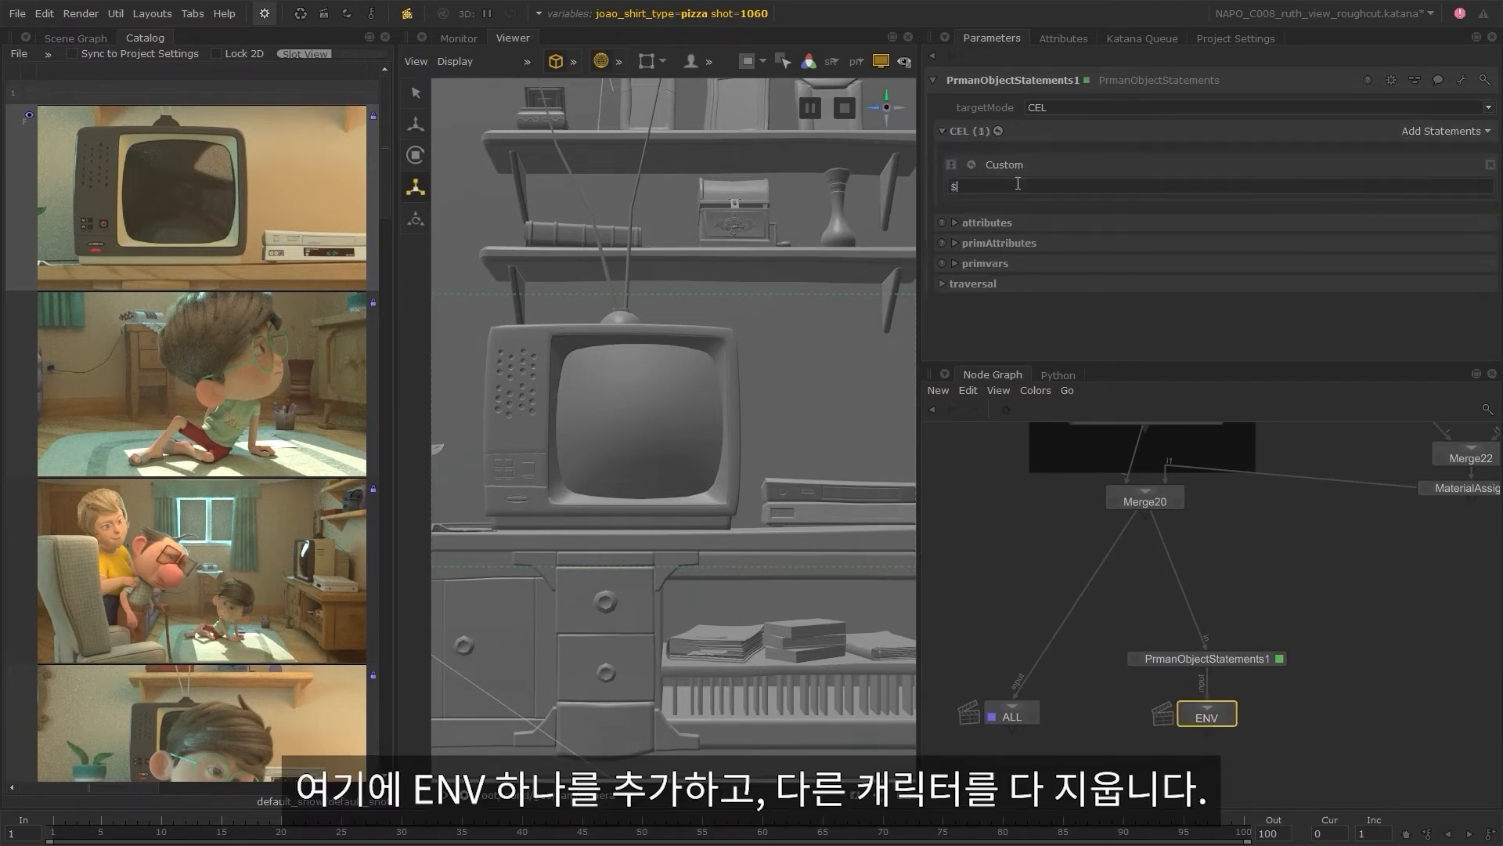
type("char*")
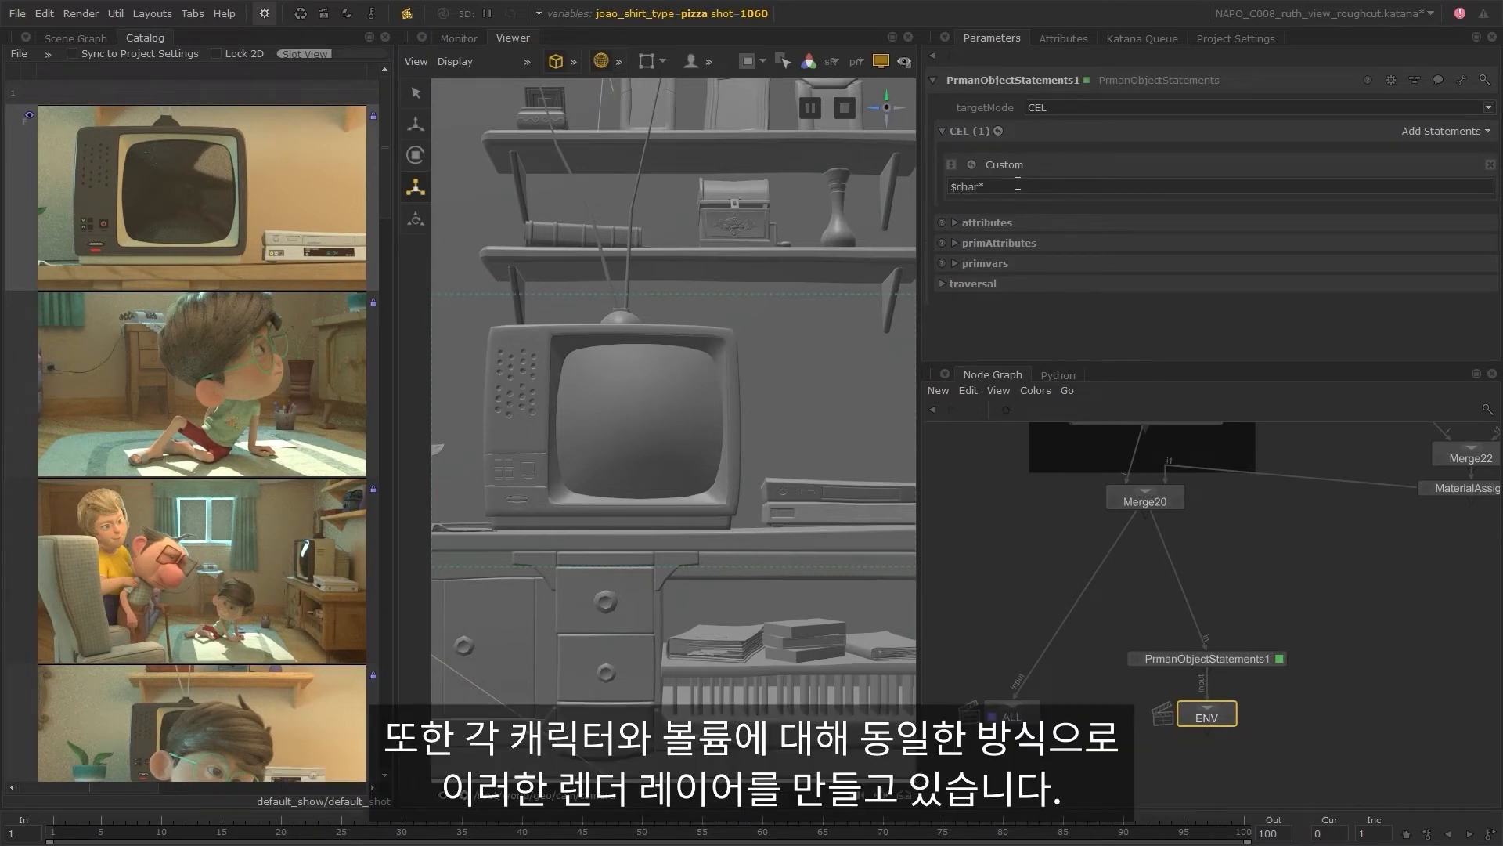
left_click(1006, 224)
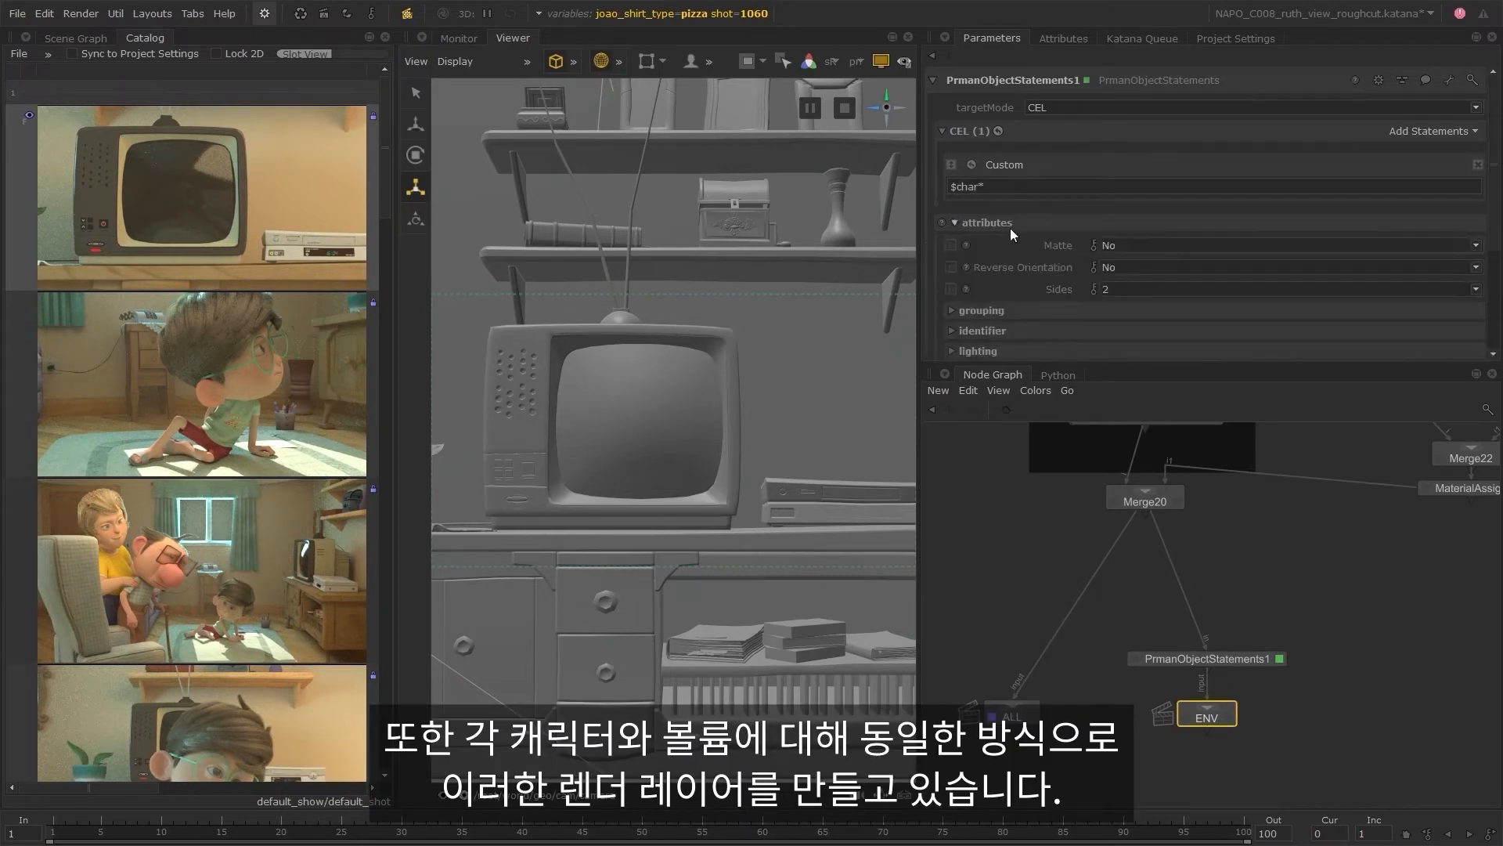
left_click(1119, 245)
left_click(1120, 260)
- Rename the PrmanObjectStatements node to POS__hide_all_but_env
double_click(1228, 665)
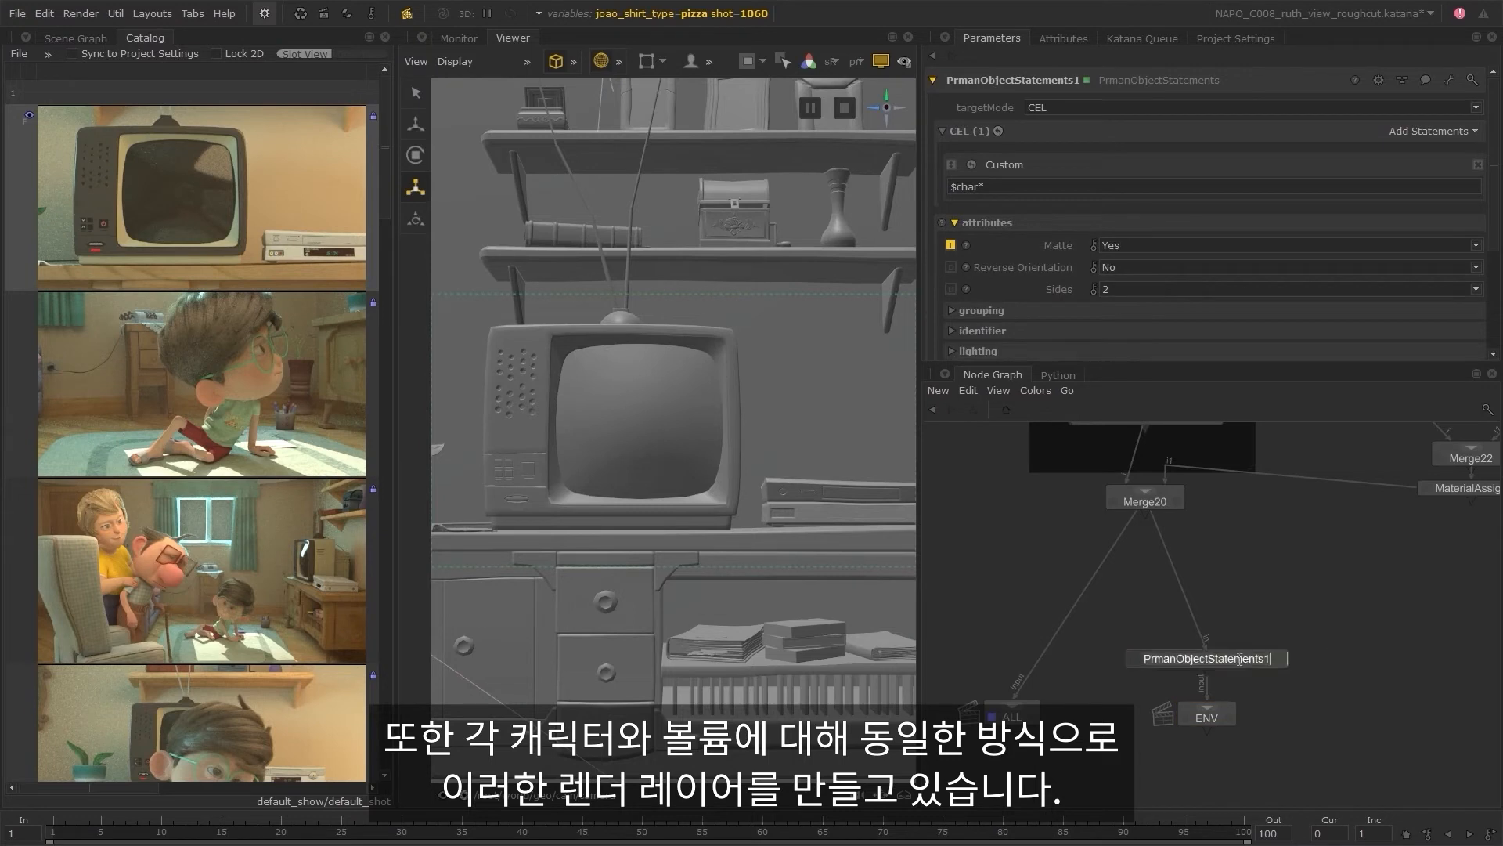
type("POS__")
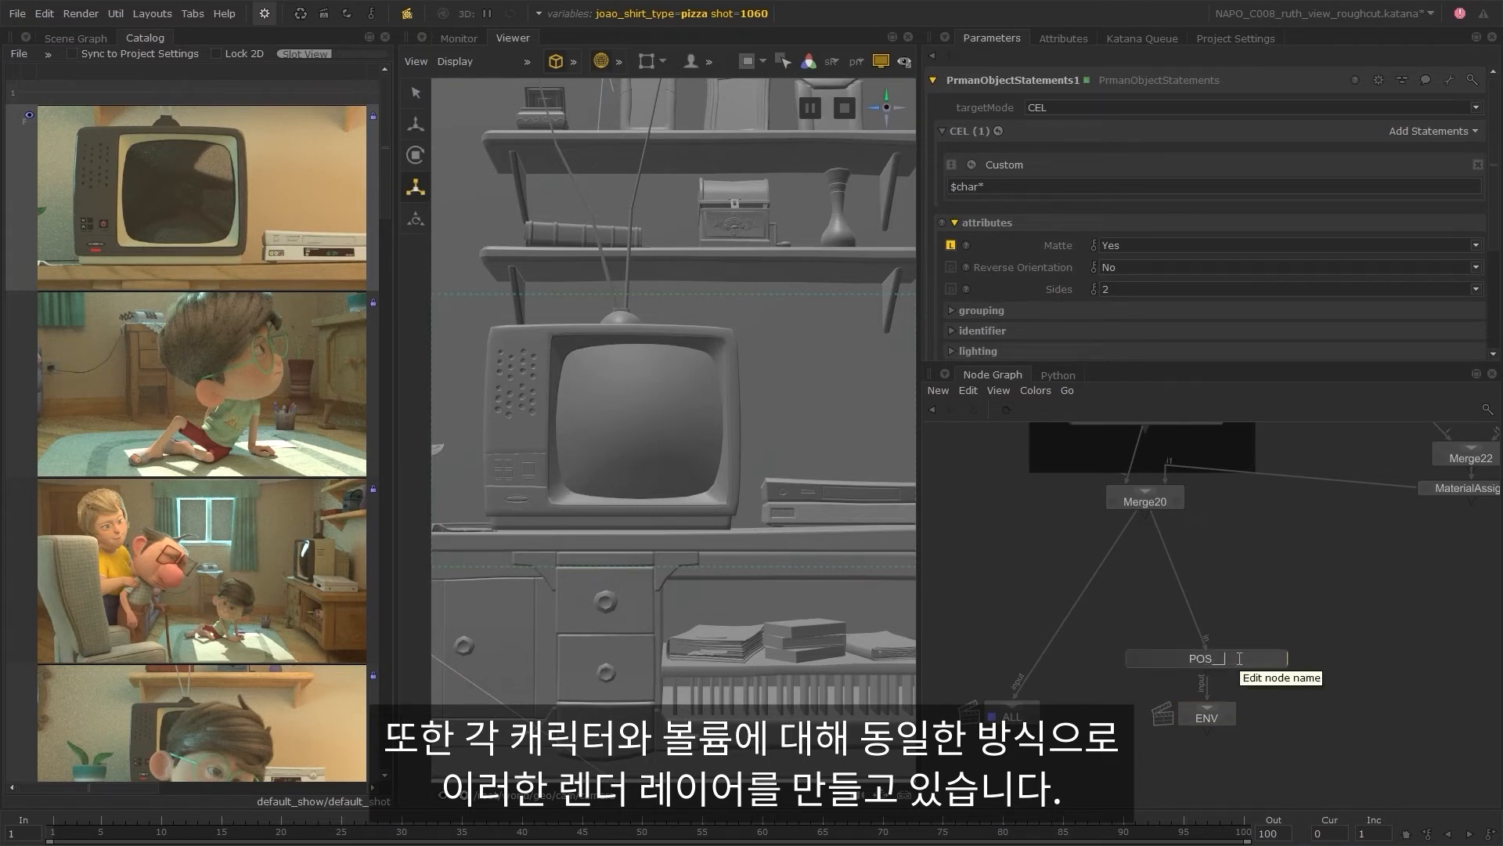
type("hide_all_but_env")
key("Return")
- Duplicate the POS__hide_all_but_env and ENV nodes beside the originals and connect the copy to Merge20
left_click_drag(1347, 648, 1135, 732)
key("ctrl+c")
key("ctrl+v")
left_click(1288, 689)
left_click(1051, 505)
- Route the connections from Merge20 to the three render branches through Dot nodes
key("period")
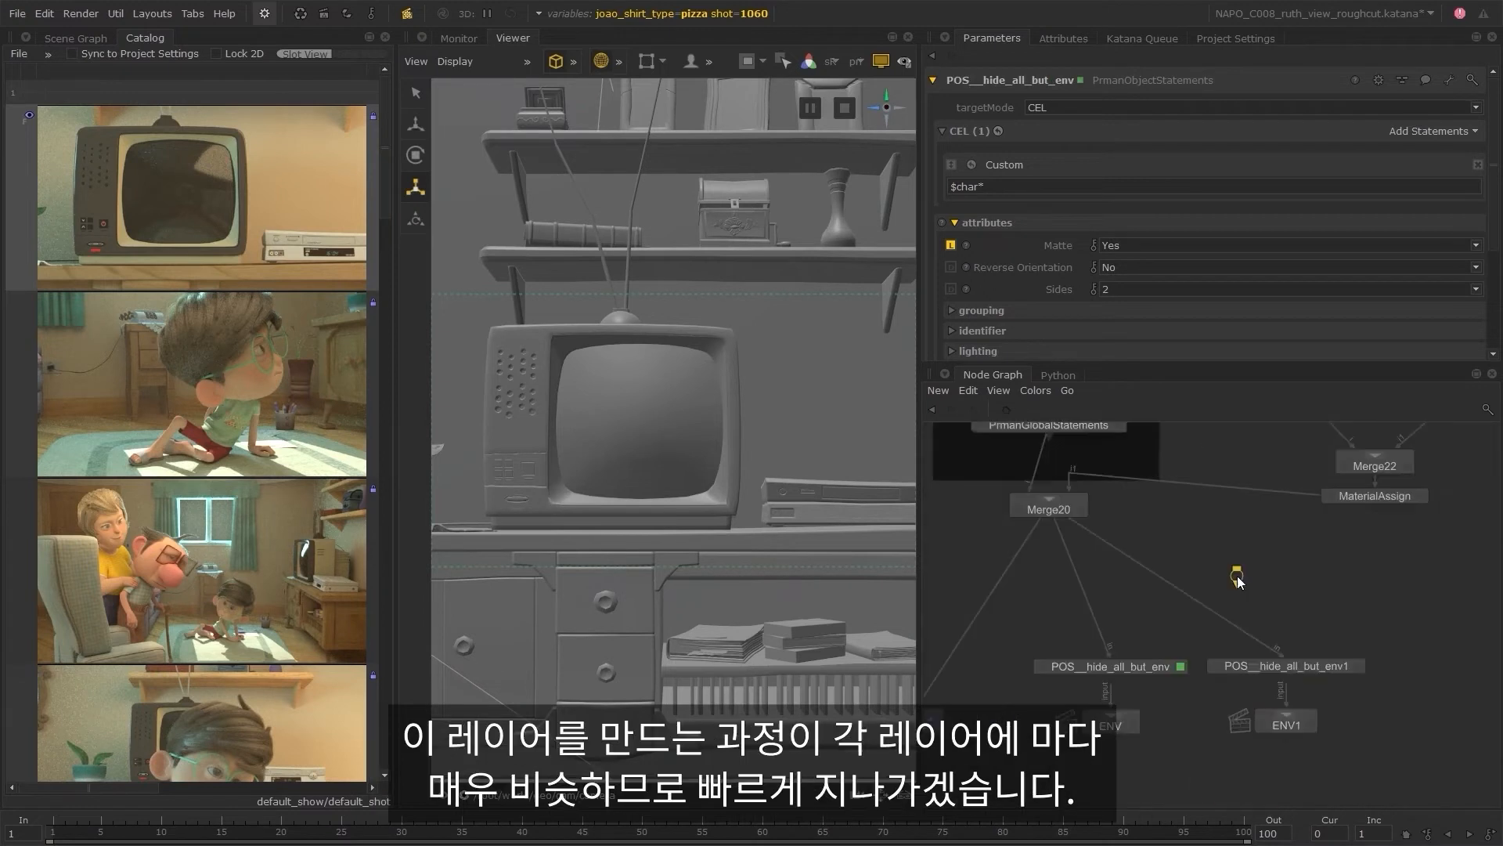
left_click(1050, 579)
left_click(1288, 607)
key("period")
left_click(1110, 621)
key("period")
left_click(936, 604)
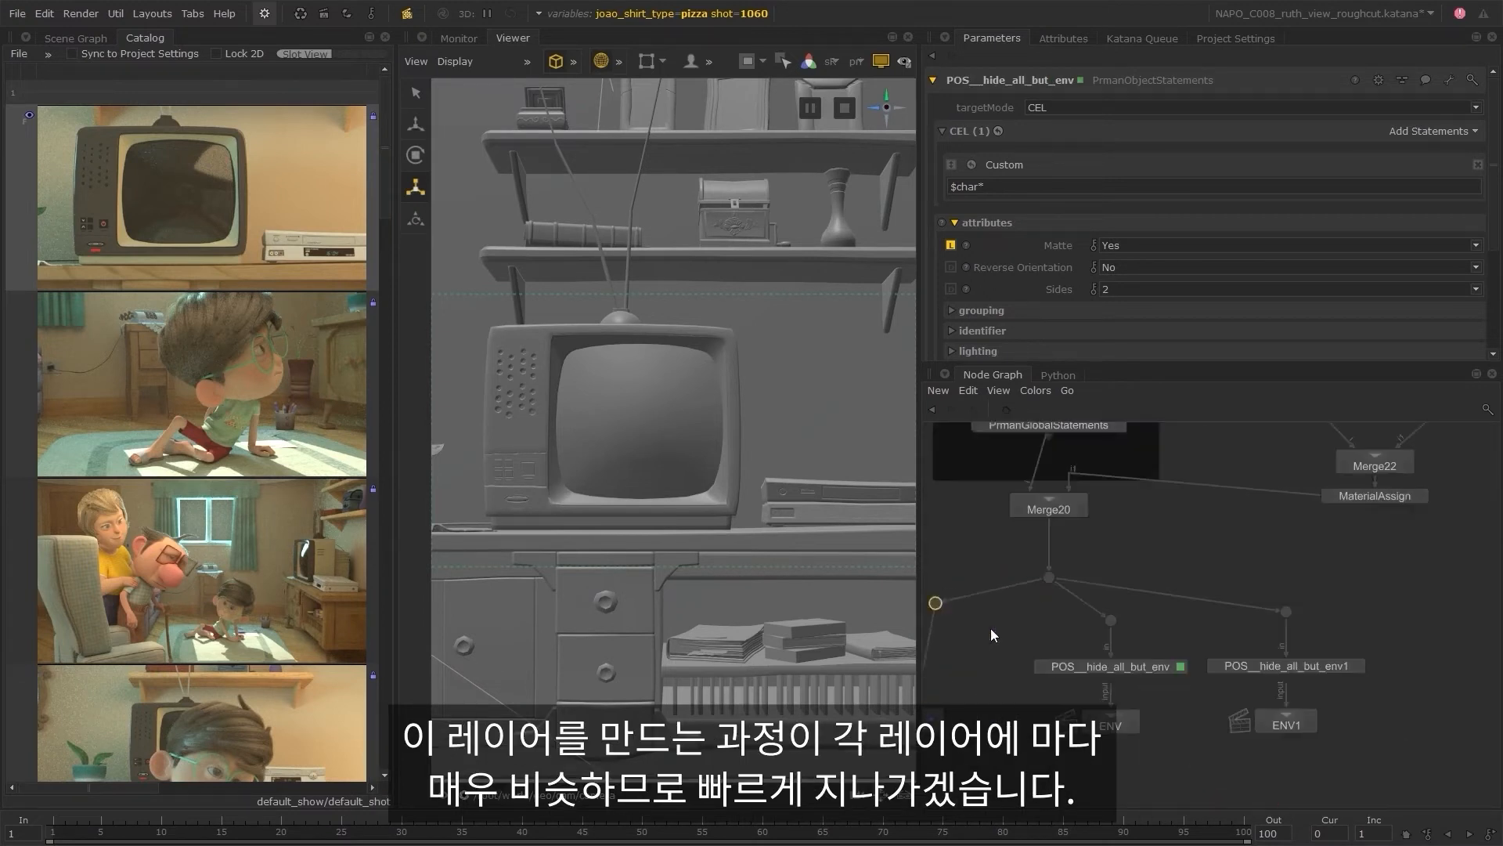
- Rename the copied object statements node to POS__hide_all_but_joao and its render node to JOAO
middle_click_drag(1339, 668, 1251, 651)
double_click(1251, 651)
key("BackSpace")
key("BackSpace")
key("BackSpace")
key("BackSpace")
type("joao")
key("Return")
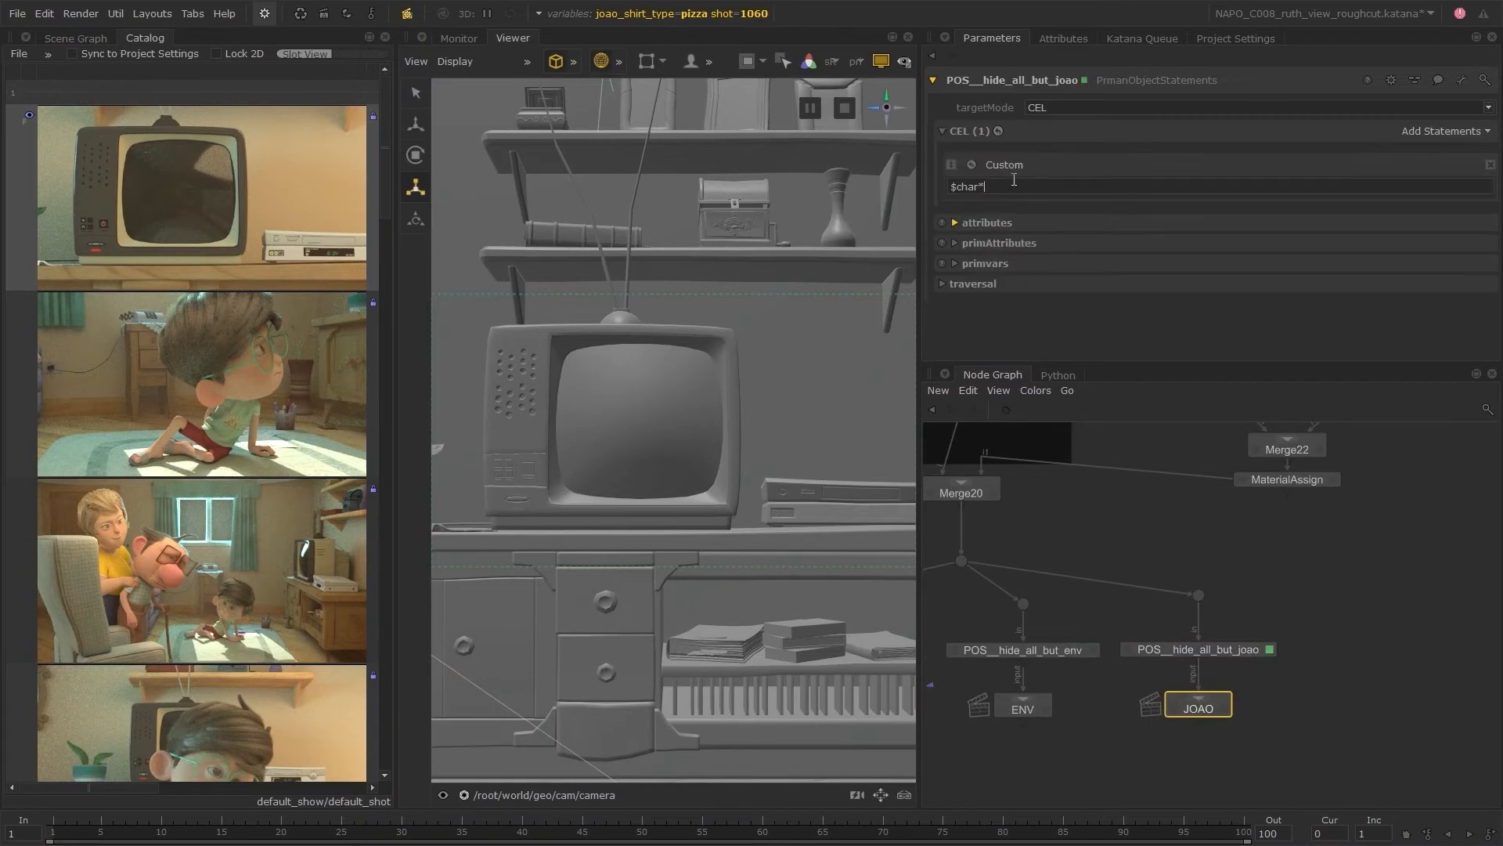
- Change the custom CEL statement of POS__hide_all_but_joao to $env* $prop* $char* - $charJoao
type("p")
key("BackSpace")
type("env* $prop*")
key("End")
type("- $charJoao")
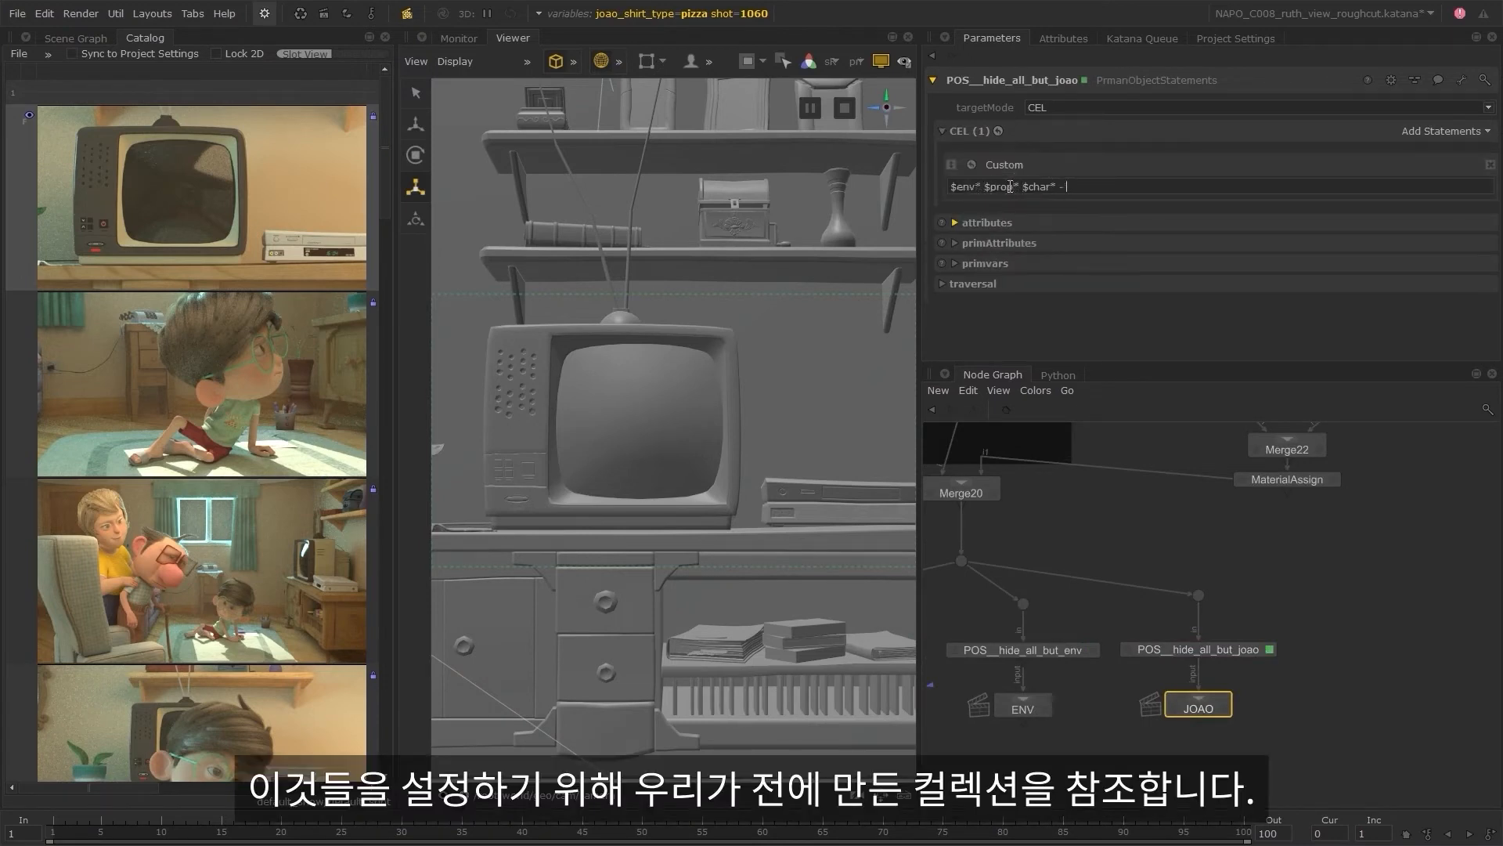
- Duplicate the JOAO object statements and render pair into Dot-routed MAE, AVO and VOLUMETRICS layers, subtracting $charMae and $charAvo in the respective character CEL statements
left_click_drag(1135, 620, 1215, 704)
key("ctrl+c")
scroll(1214, 704, "down", 2)
key("ctrl+v")
left_click(1324, 659)
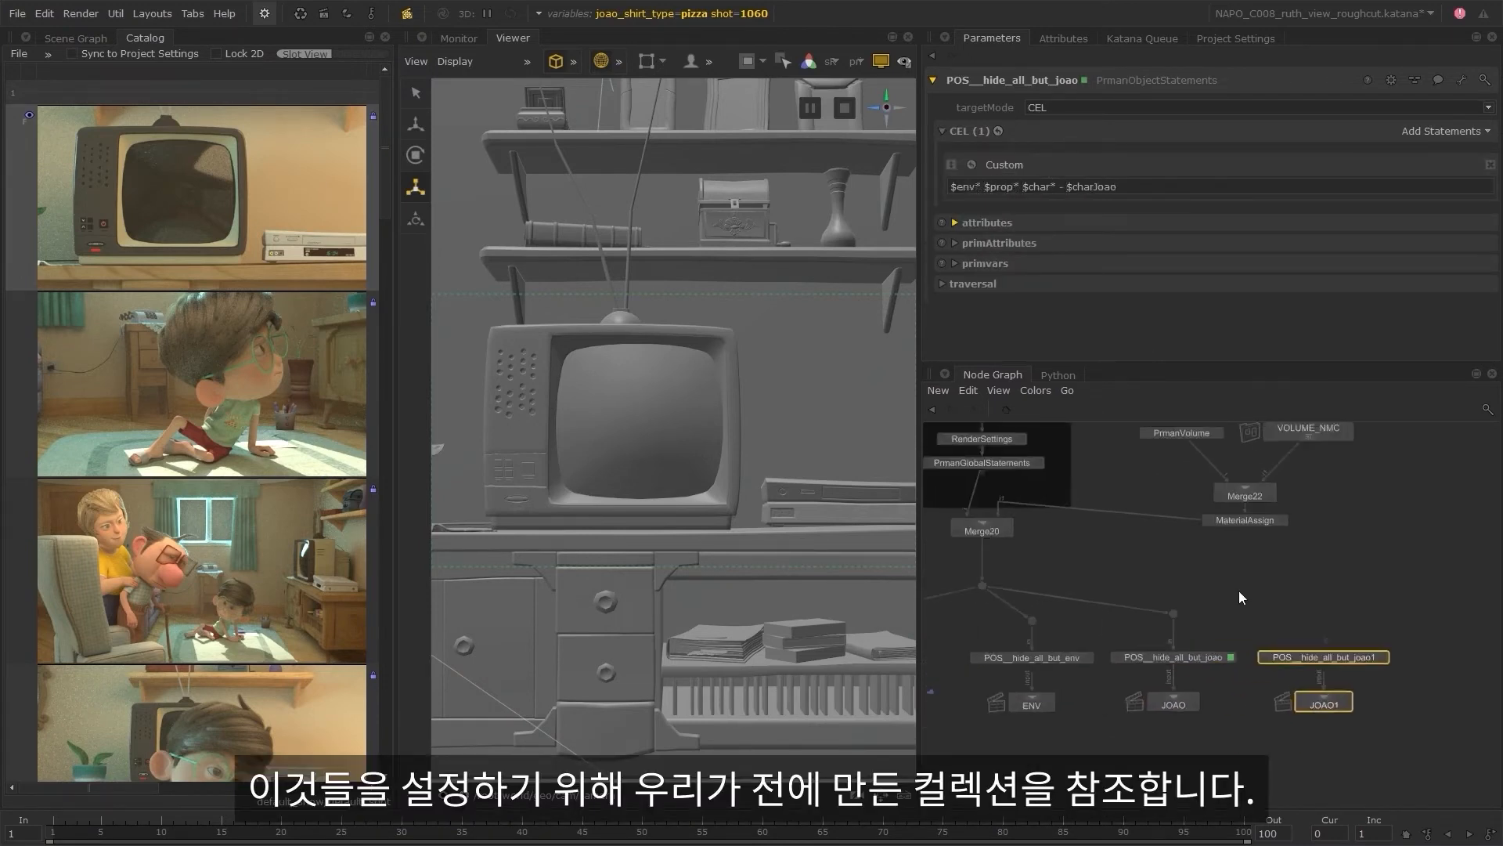
key("period")
left_click(1239, 591)
left_click_drag(1240, 592, 1328, 604)
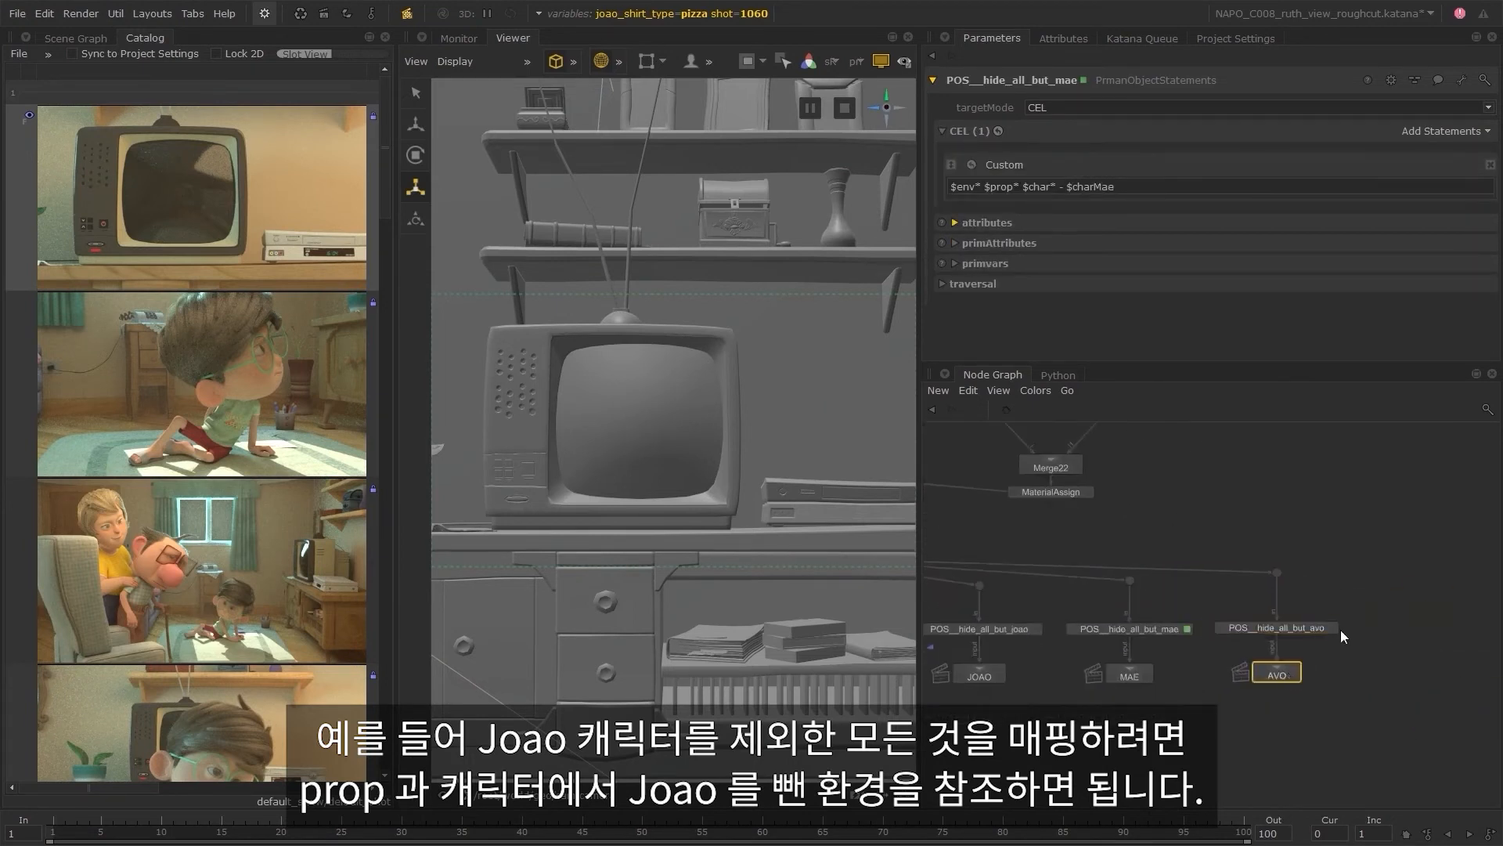
left_click(1335, 628)
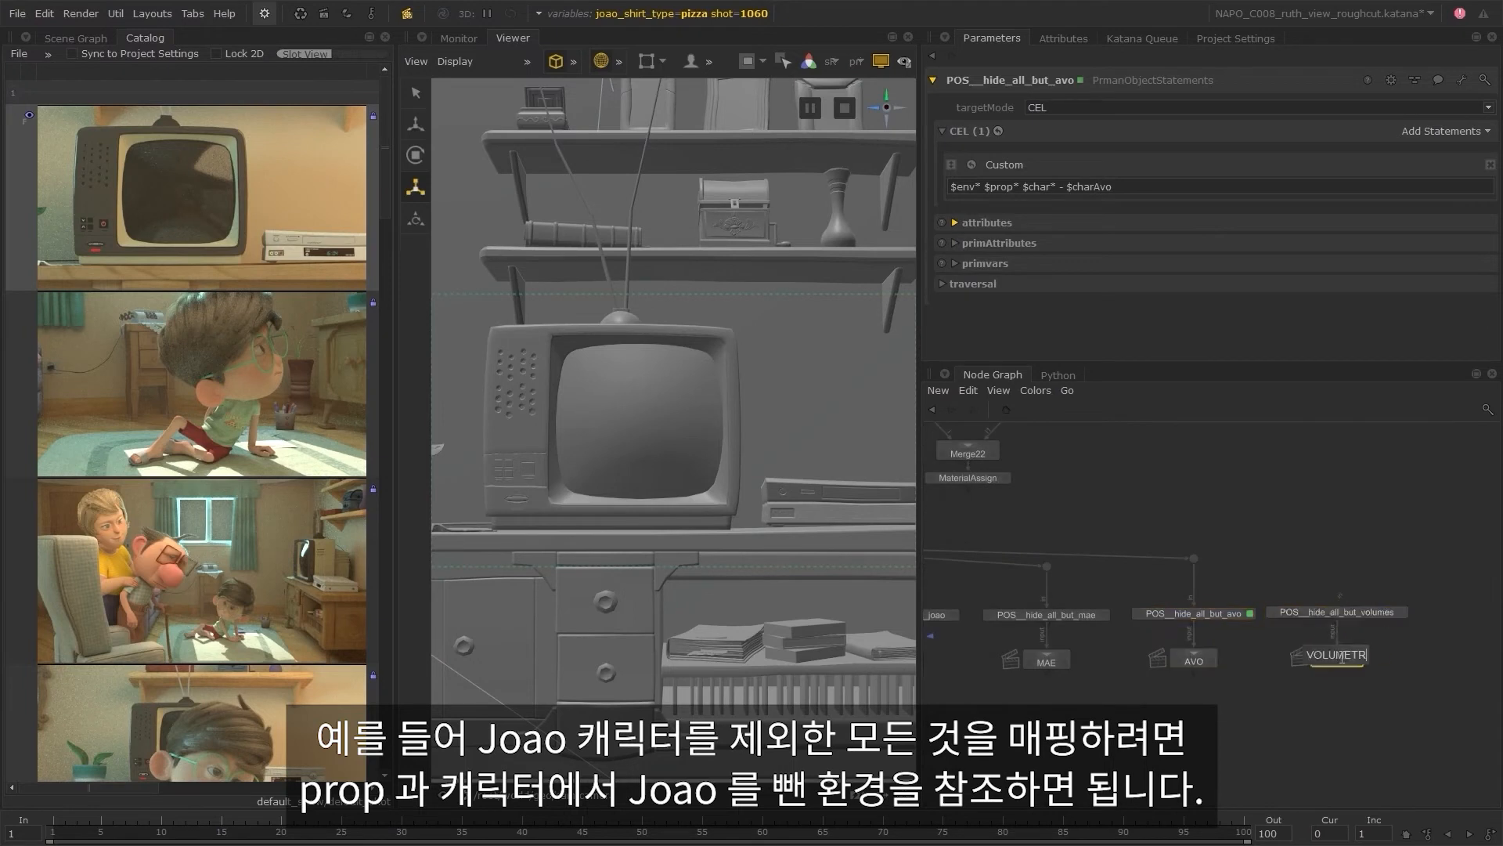
left_click_drag(959, 607, 1352, 606)
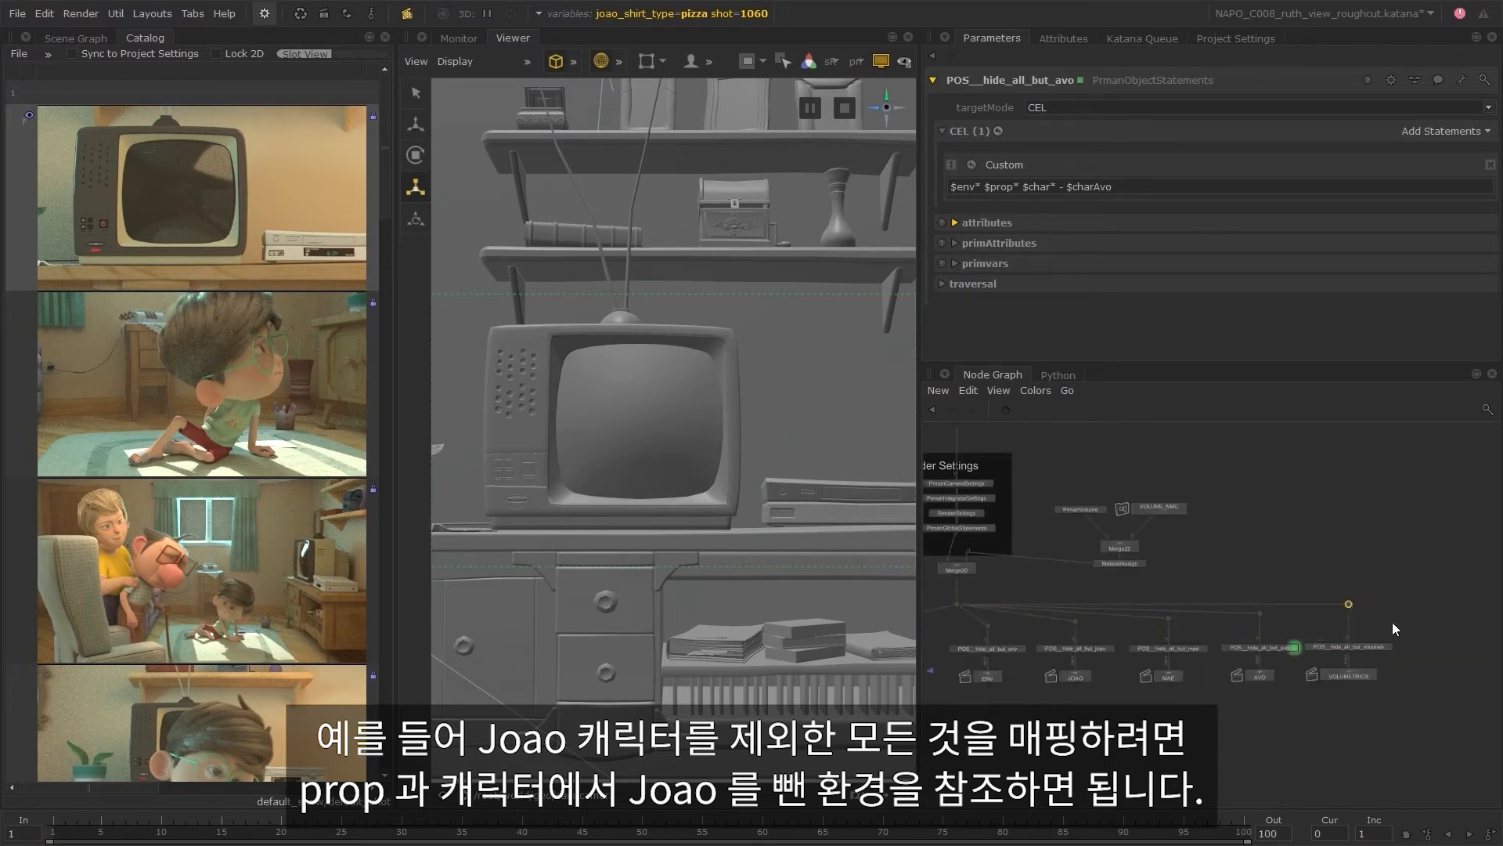
- Move the volume nodes and Merge20 aside and feed the branching Dot directly from PrmanGlobalStatements
left_click_drag(1210, 485, 934, 584)
left_click_drag(973, 571, 1226, 568)
left_click_drag(1174, 577, 958, 532)
left_click_drag(975, 535, 957, 603)
middle_click_drag(1391, 562, 1214, 576)
left_click_drag(1214, 575, 1377, 595)
- Shift all the render layer branches, with their Dots and object statements, lower in the node graph
left_click_drag(1235, 712, 936, 617)
middle_click_drag(1432, 675, 1210, 675)
left_click_drag(1210, 675, 1208, 728)
middle_click_drag(979, 716, 1149, 698)
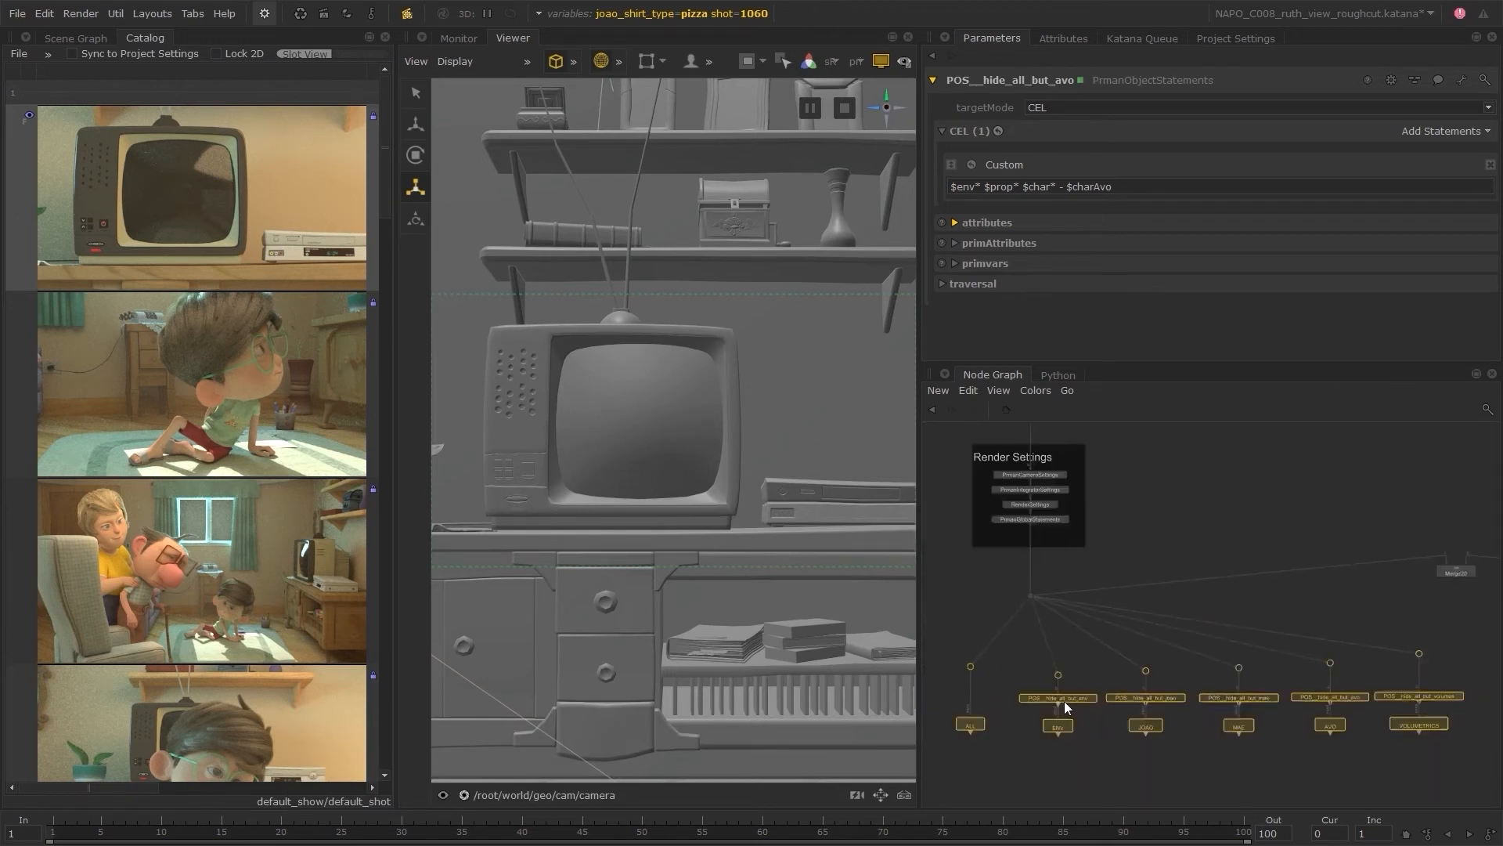
left_click_drag(1064, 702, 1090, 691)
middle_click_drag(1402, 618, 1208, 648)
left_click_drag(1264, 610, 1261, 661)
- Place the volume nodes above the VOLUMETRICS branch, delete its Dot and connect Merge20 to POS__hide_all_but_volumes
middle_click_drag(1260, 660, 1204, 684)
left_click_drag(1461, 536, 1316, 631)
left_click_drag(1409, 557, 1248, 562)
middle_click_drag(1245, 562, 1270, 532)
left_click(1216, 665)
key("Delete")
left_click_drag(1217, 635, 1216, 700)
- Shorten the custom CEL statement of POS__hide_all_but_volumes to $env* $prop* $char*
scroll(1255, 710, "up", 4)
left_click(1257, 705)
left_click(1166, 189)
key("BackSpace")
key("BackSpace")
key("BackSpace")
key("BackSpace")
key("BackSpace")
key("BackSpace")
key("BackSpace")
key("BackSpace")
key("BackSpace")
key("BackSpace")
key("BackSpace")
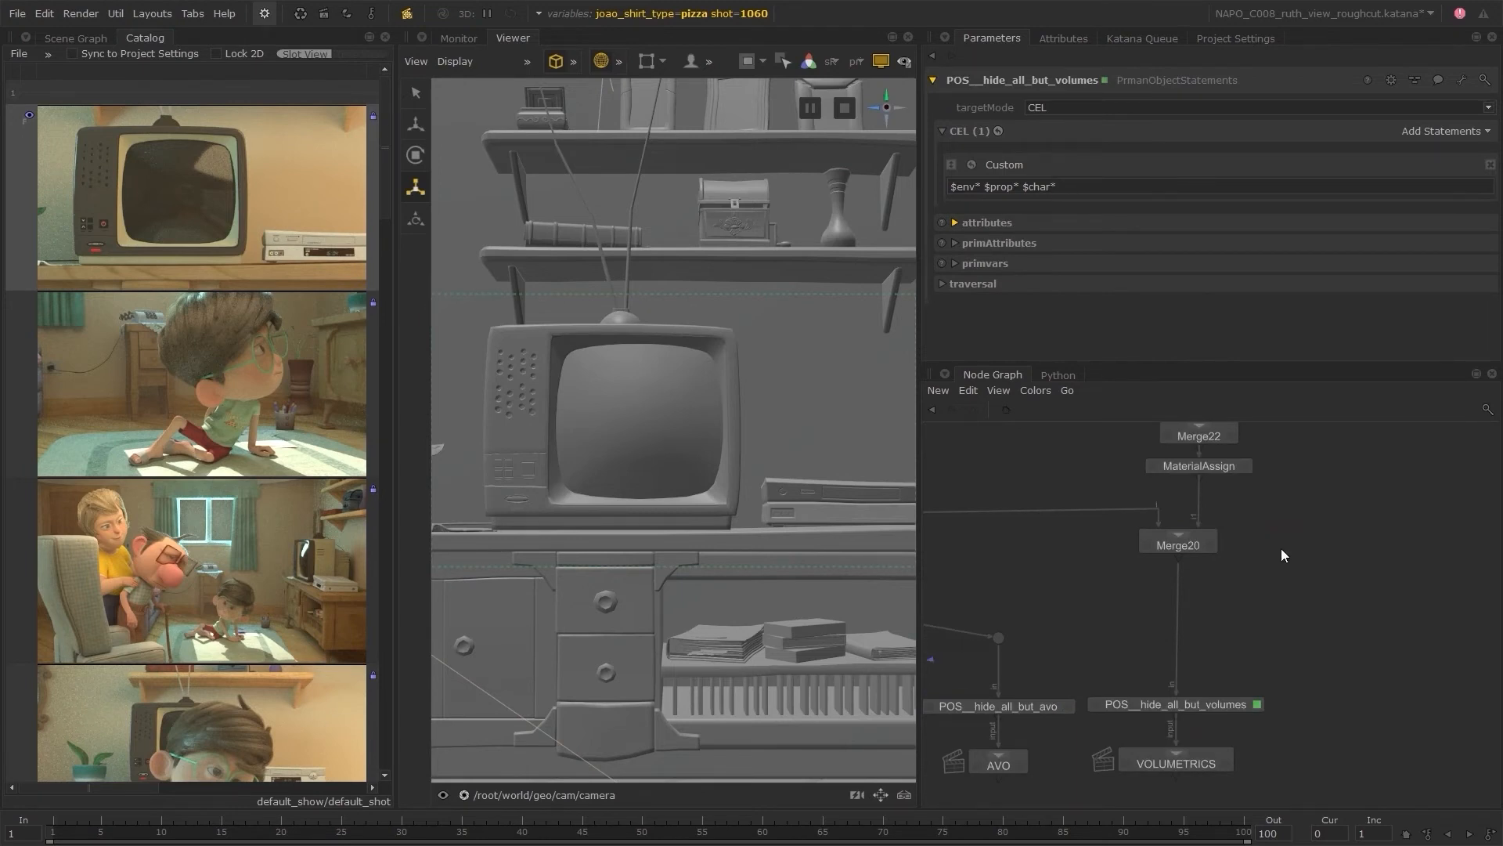
- Duplicate the VOLUMETRICS render node beside the original and connect the copy directly to Merge20
middle_click_drag(1306, 689, 1254, 647)
left_click(1124, 722)
key("ctrl+c")
key("ctrl+v")
left_click(1330, 722)
left_click_drag(1126, 517, 1331, 709)
- Rename the copied render node ALL_WITH_VOLUMES and route its connection from Merge20 through a Dot
double_click(1357, 723)
type("ALL_WITH_VOLU")
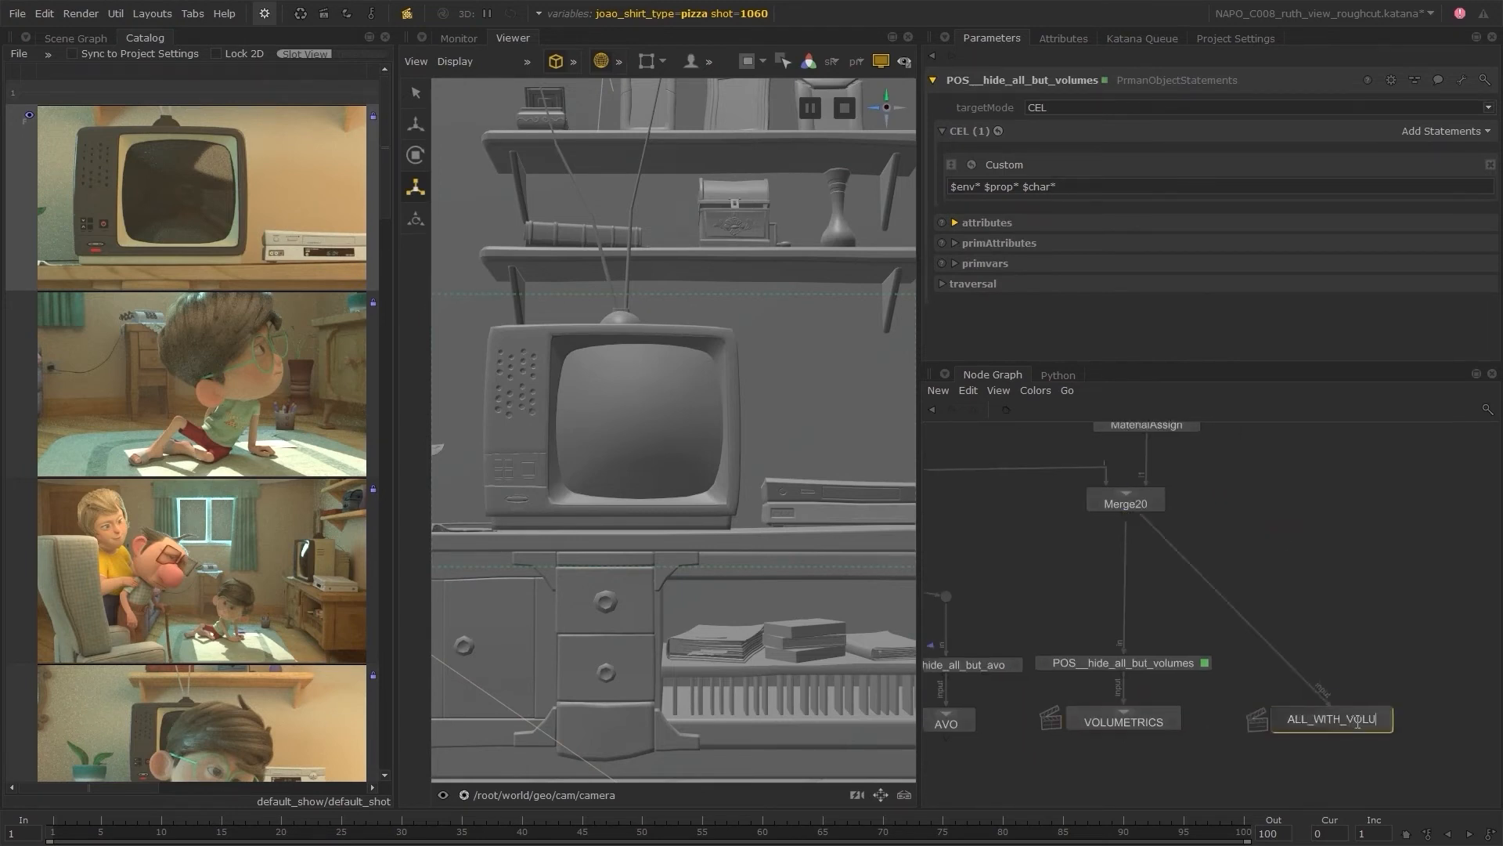
type("MES")
key("Return")
key("period")
left_click_drag(1238, 604, 1332, 591)
- Rename the render node of the first branch, beside ENV, to ALL_NO_VOLUMES
scroll(1332, 590, "down", 4)
scroll(1050, 675, "up", 8)
double_click(1051, 674)
type("ALL_NO_VOLUMES")
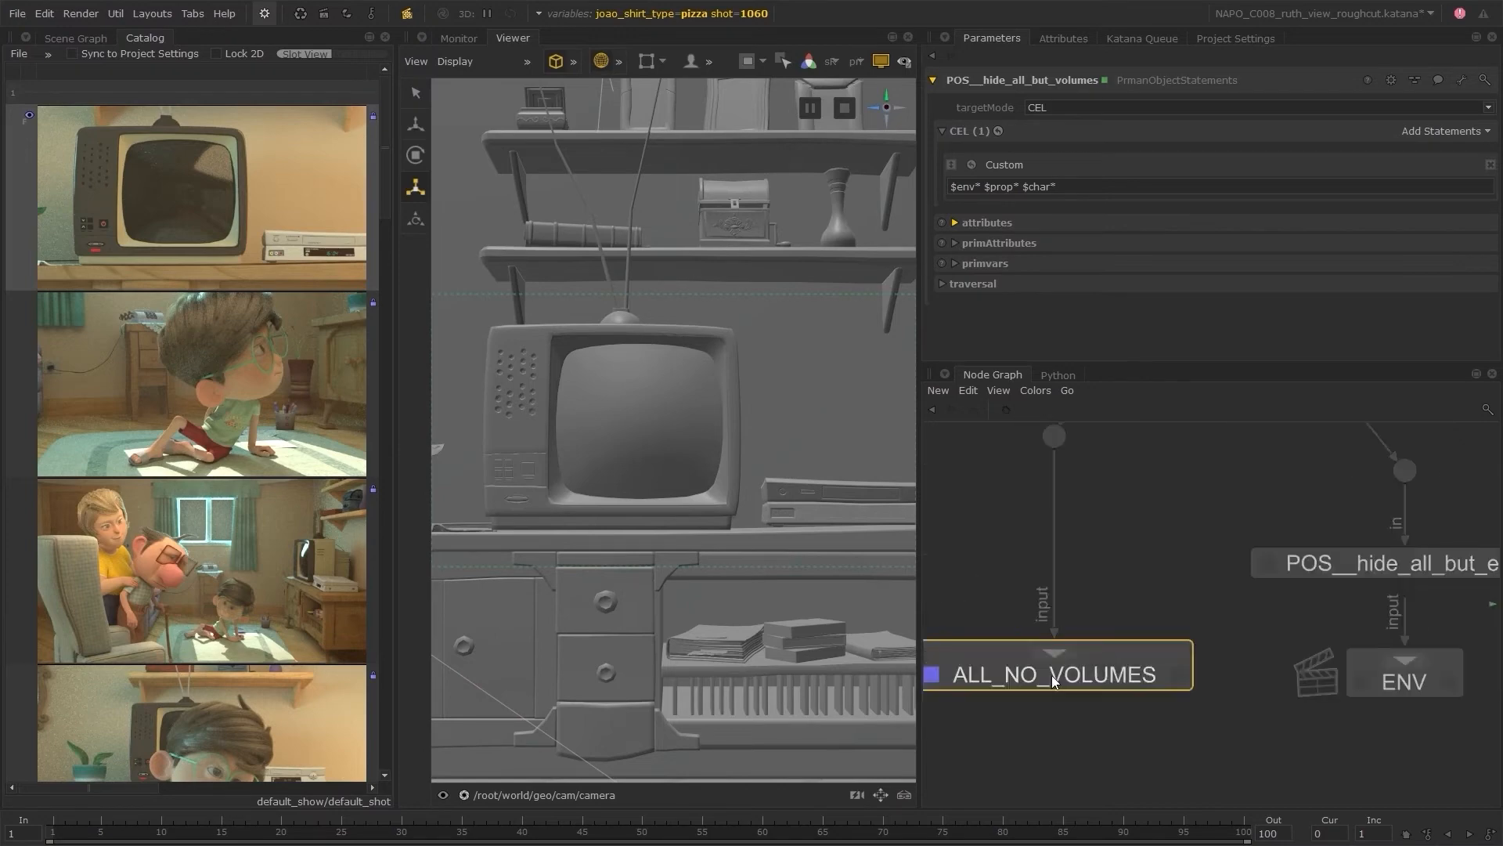
- Maximize the node graph and tidy the layout of the branch Dots and the volume nodes
scroll(1051, 675, "down", 7)
middle_click_drag(1378, 714, 1218, 699)
key("space")
middle_click_drag(439, 375, 487, 504)
mouse_move(229, 357)
left_mouse_down()
mouse_move(231, 326)
mouse_move(229, 342)
left_mouse_up()
left_click_drag(166, 480, 155, 505)
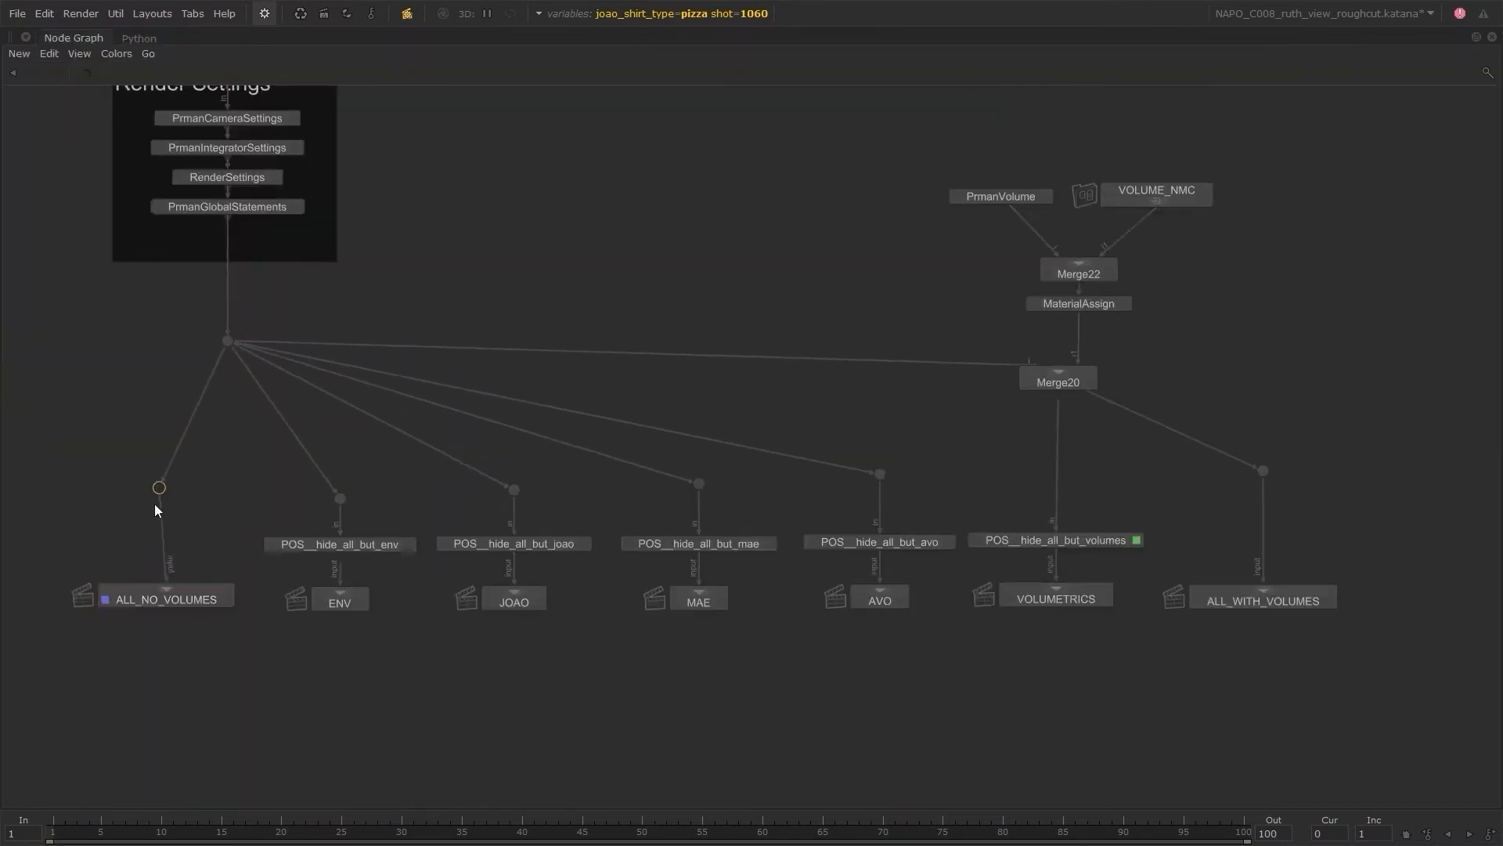
left_click_drag(932, 160, 1229, 403)
left_click_drag(1027, 382, 1026, 457)
- Add a purple backdrop labelled Volumetrics with font scale 2 around the PrmanVolume, VOLUME_NMC, Merge22 and MaterialAssign nodes
middle_click_drag(1024, 430, 941, 461)
left_click_drag(850, 243, 1143, 411)
key("b")
left_click(833, 396)
double_click(1011, 242)
type("Volume")
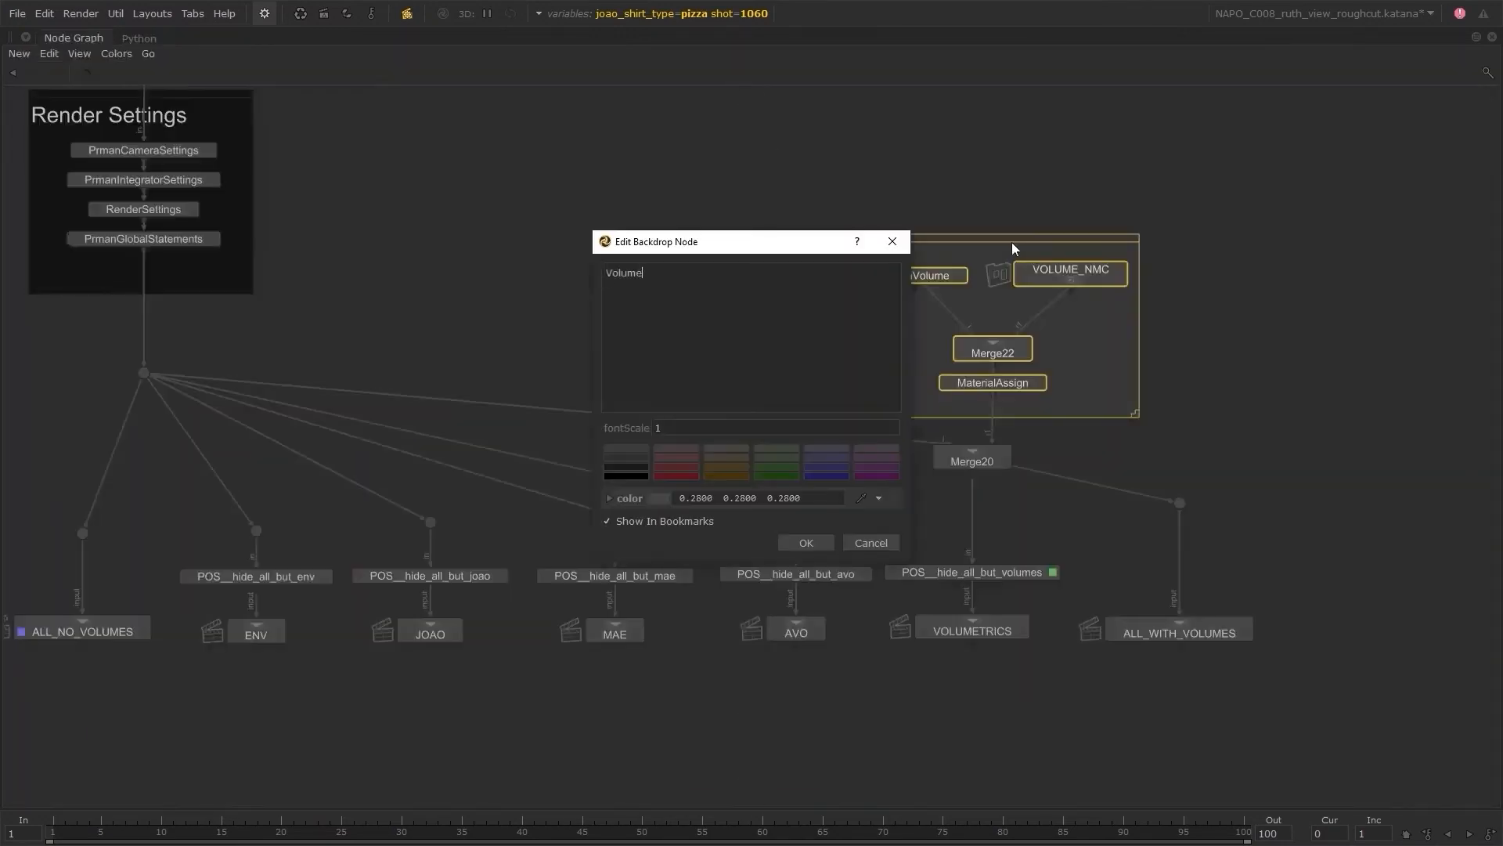
type("trics")
key("Tab")
type("2")
left_click(887, 458)
left_click(807, 543)
left_click(1156, 453)
scroll(1156, 453, "down", 4)
middle_click_drag(953, 368, 899, 500)
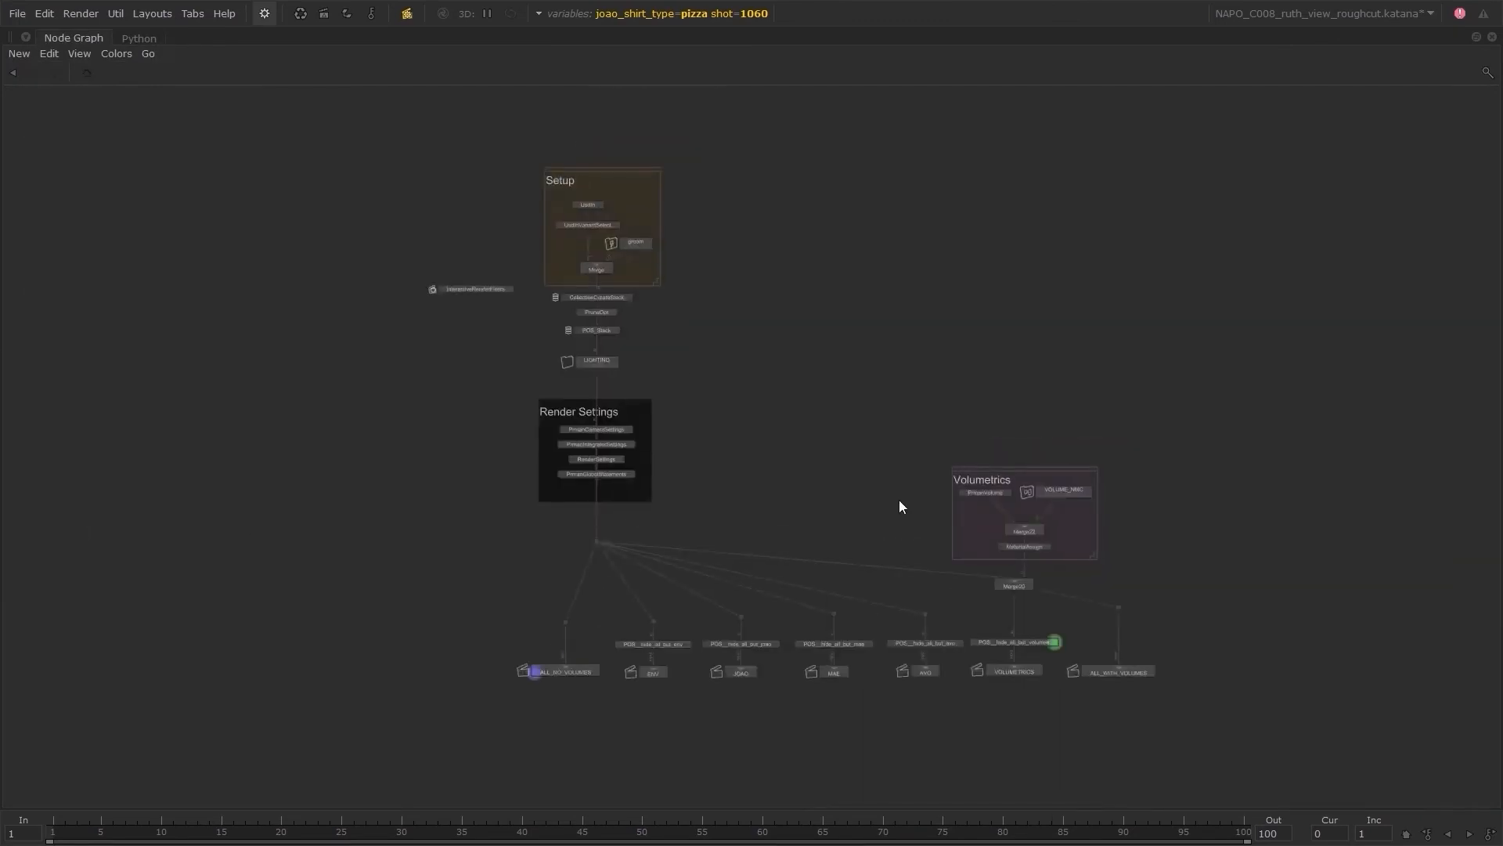
- Restore the full workspace layout and insert a GroupStack node between LIGHTING and the Render Settings backdrop
key("space")
middle_click_drag(1472, 724, 1124, 483)
scroll(1219, 505, "up", 4)
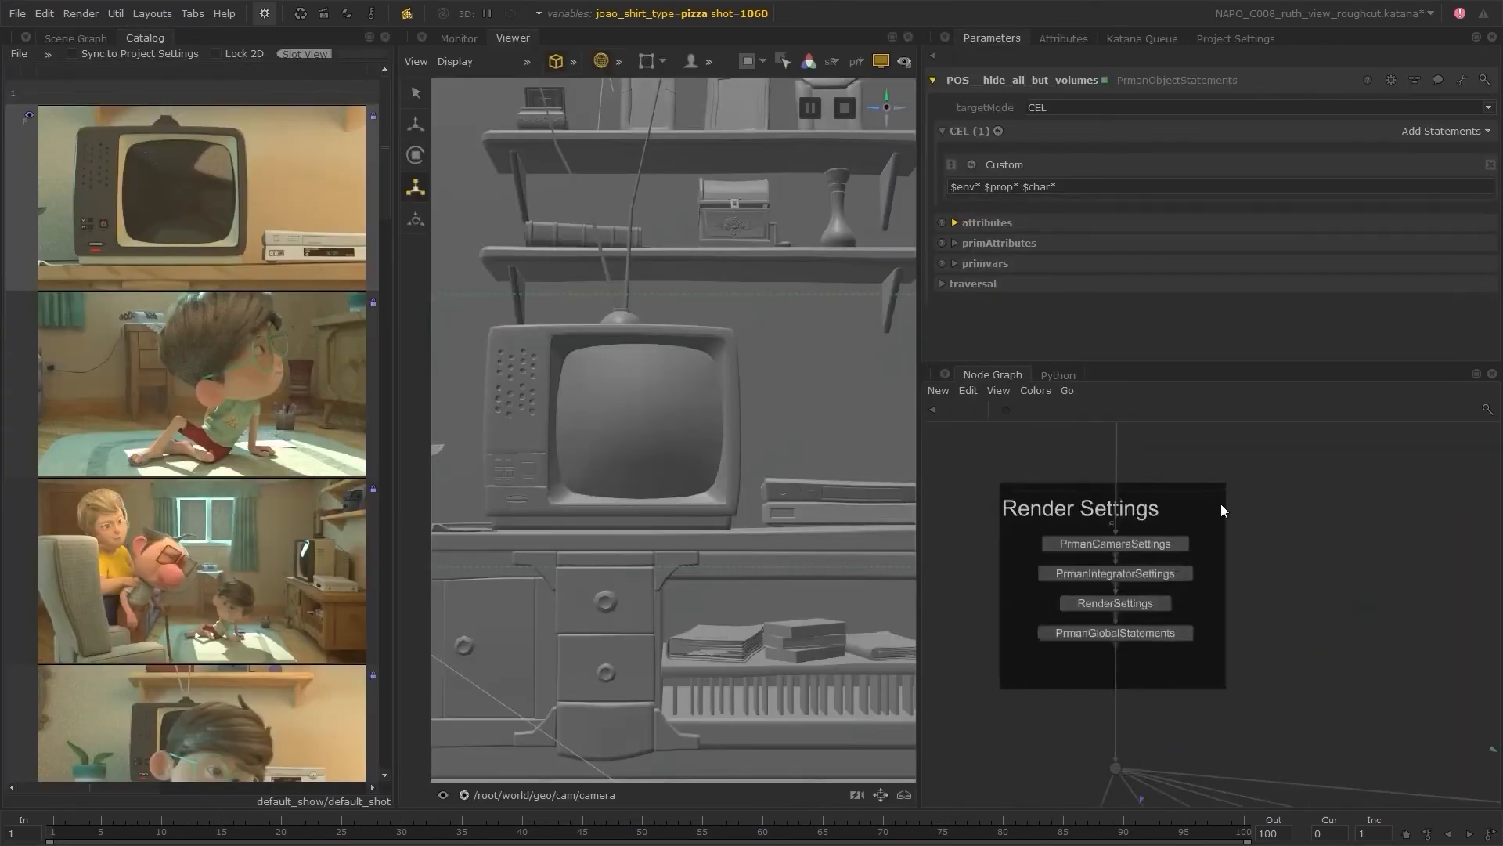
middle_click_drag(1220, 504, 1227, 643)
left_click(1124, 487)
key("Tab")
type("groupstack")
key("Return")
left_click(1143, 556)
- Put a new PrmanOutputChannelDefine node into the group stack and rename the stack PrmanOCDStack
key("Tab")
type("prmanout")
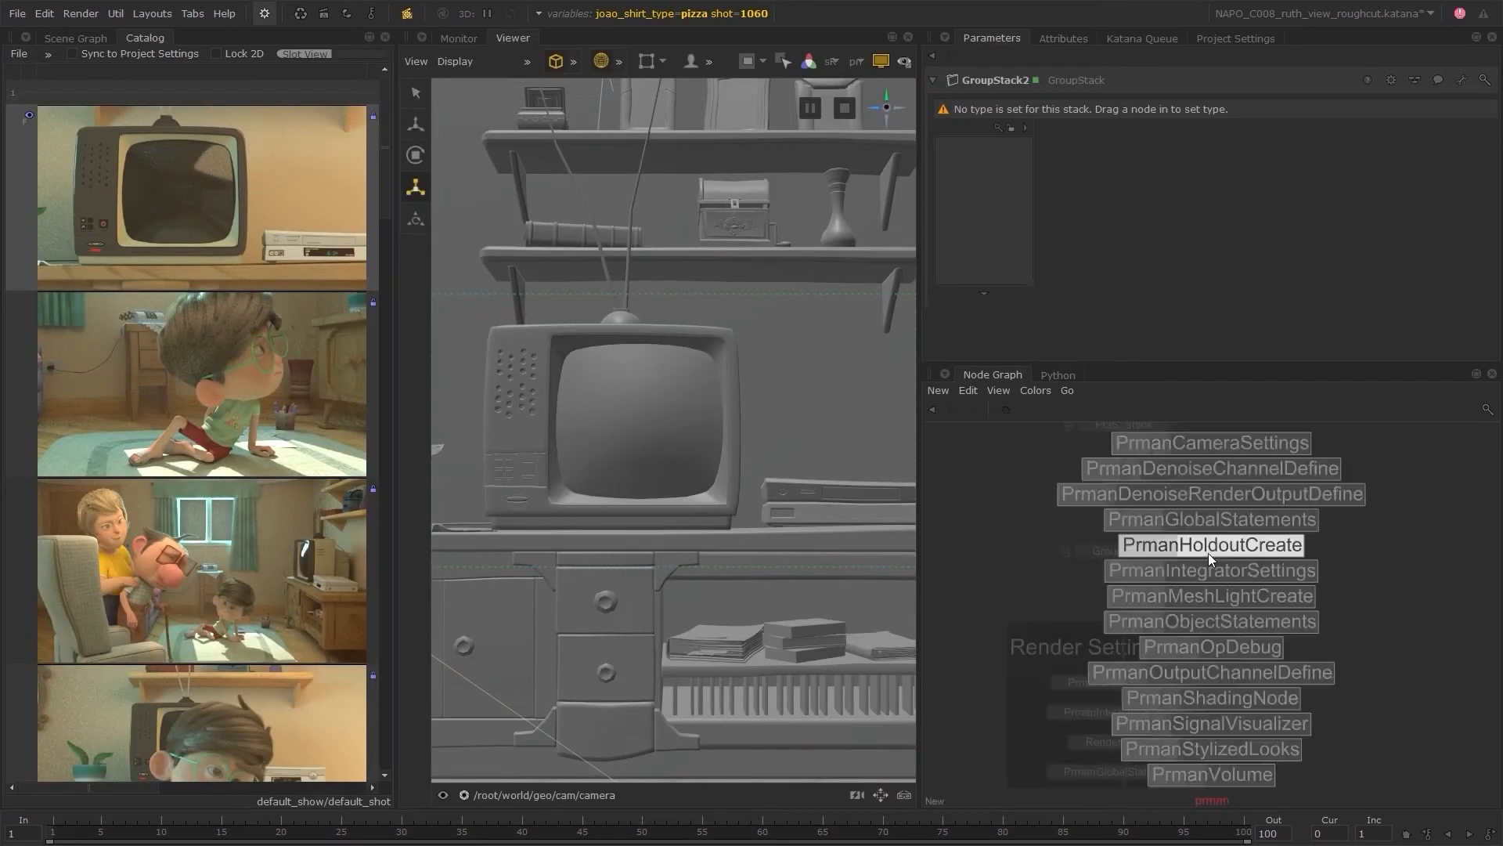
key("Return")
middle_click_drag(1292, 553, 985, 210, "shift")
left_click(1010, 81)
type("PrmanOCDStack")
key("Return")
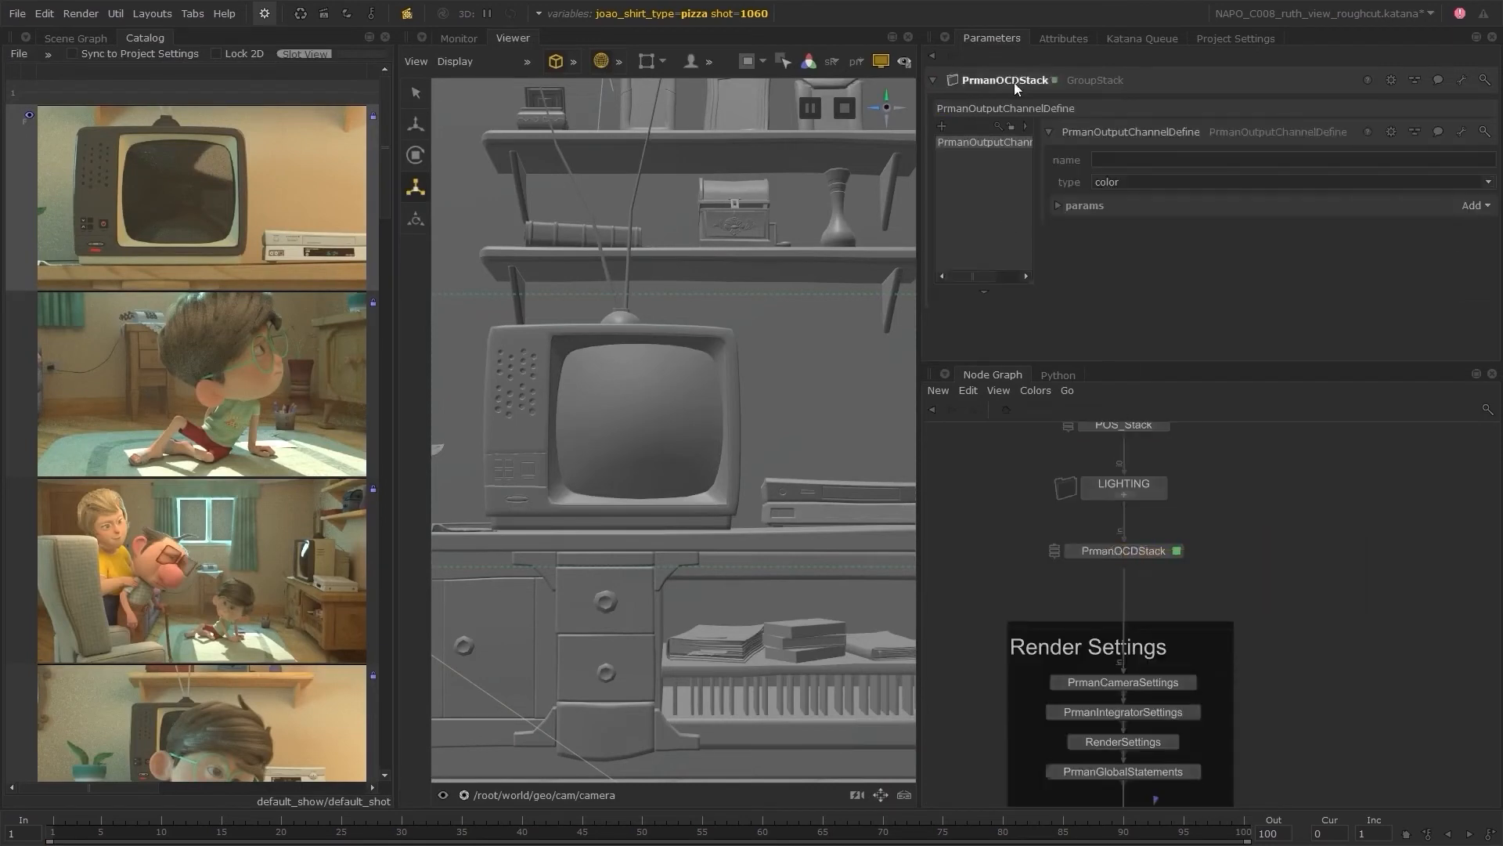
- Rename the channel define node POCD__light01, with channel name light01 and type varying color
left_click(1123, 130)
type("POCD__light01")
key("Return")
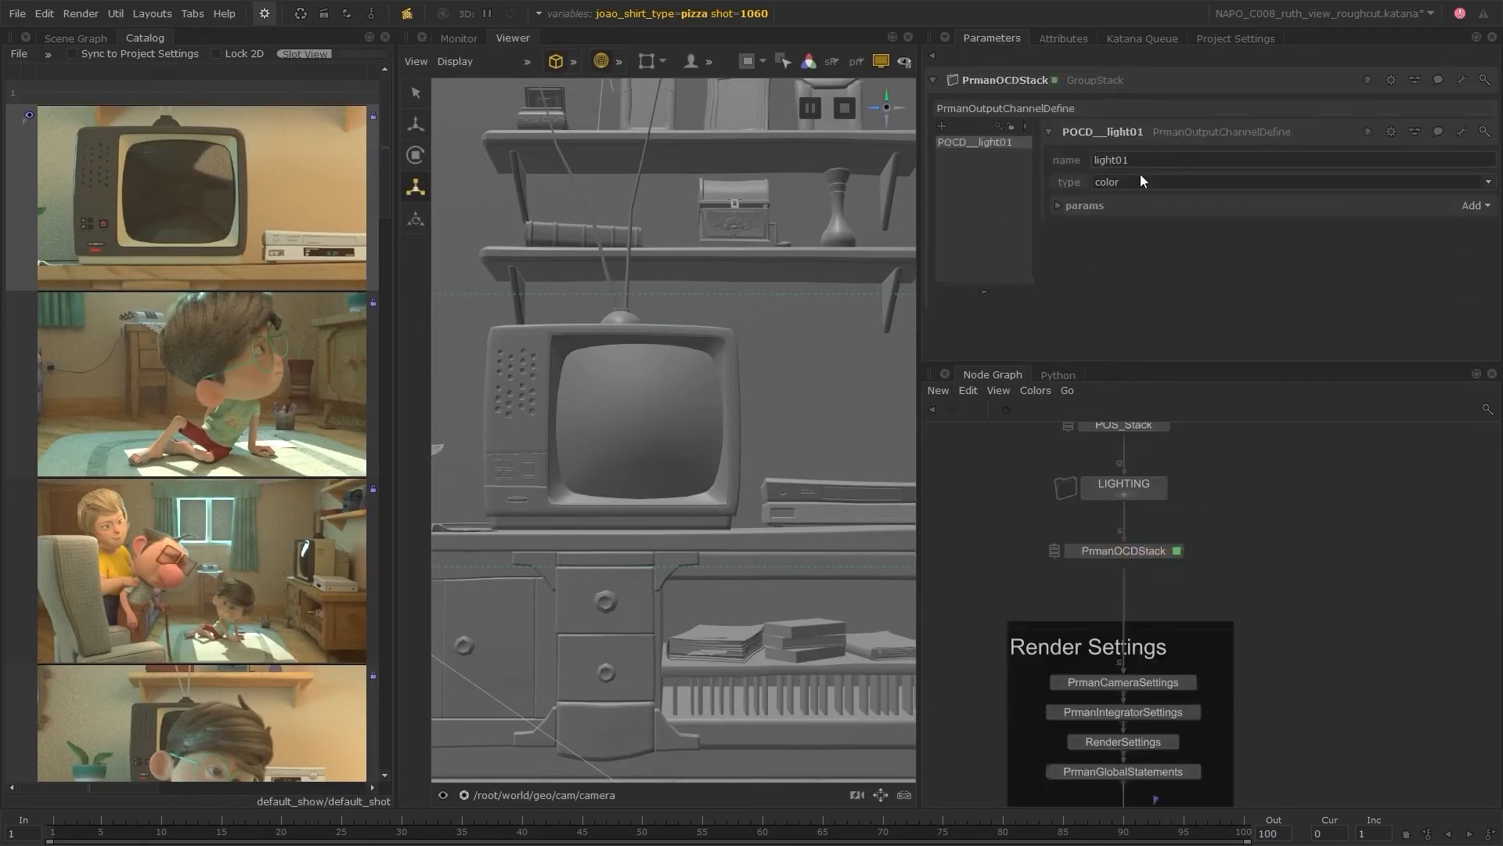
left_click(1134, 182)
type("varying")
- Add a source parameter to POCD__light01 with the value color lpe:C.*<L.'key'>
left_click(1087, 206)
left_click(1475, 205)
left_click(1446, 227)
left_click(1163, 261)
type("color")
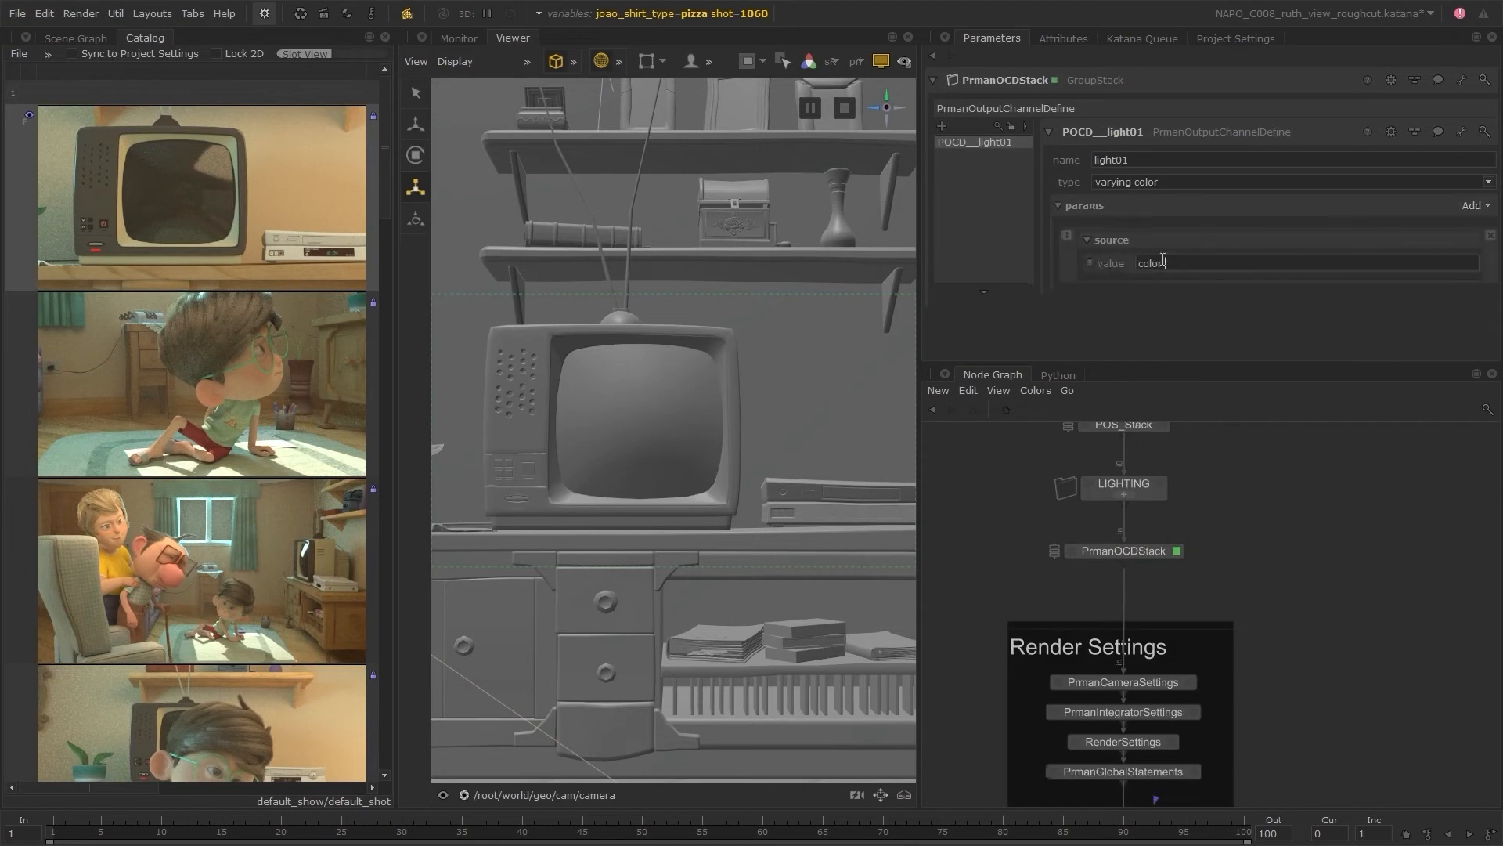
type(" lpe:C.*<L.'key'>")
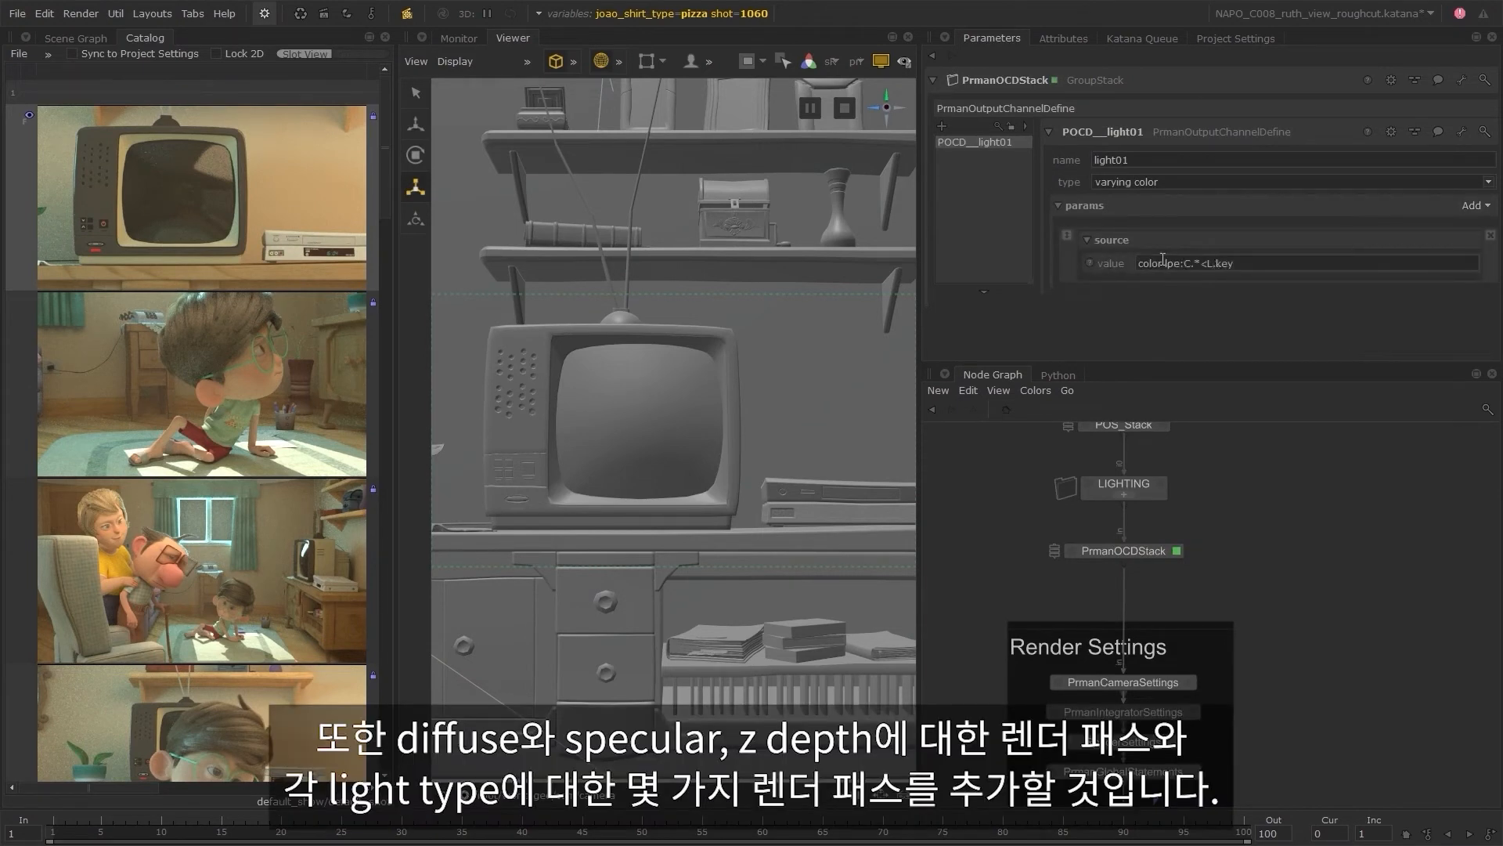
key("Return")
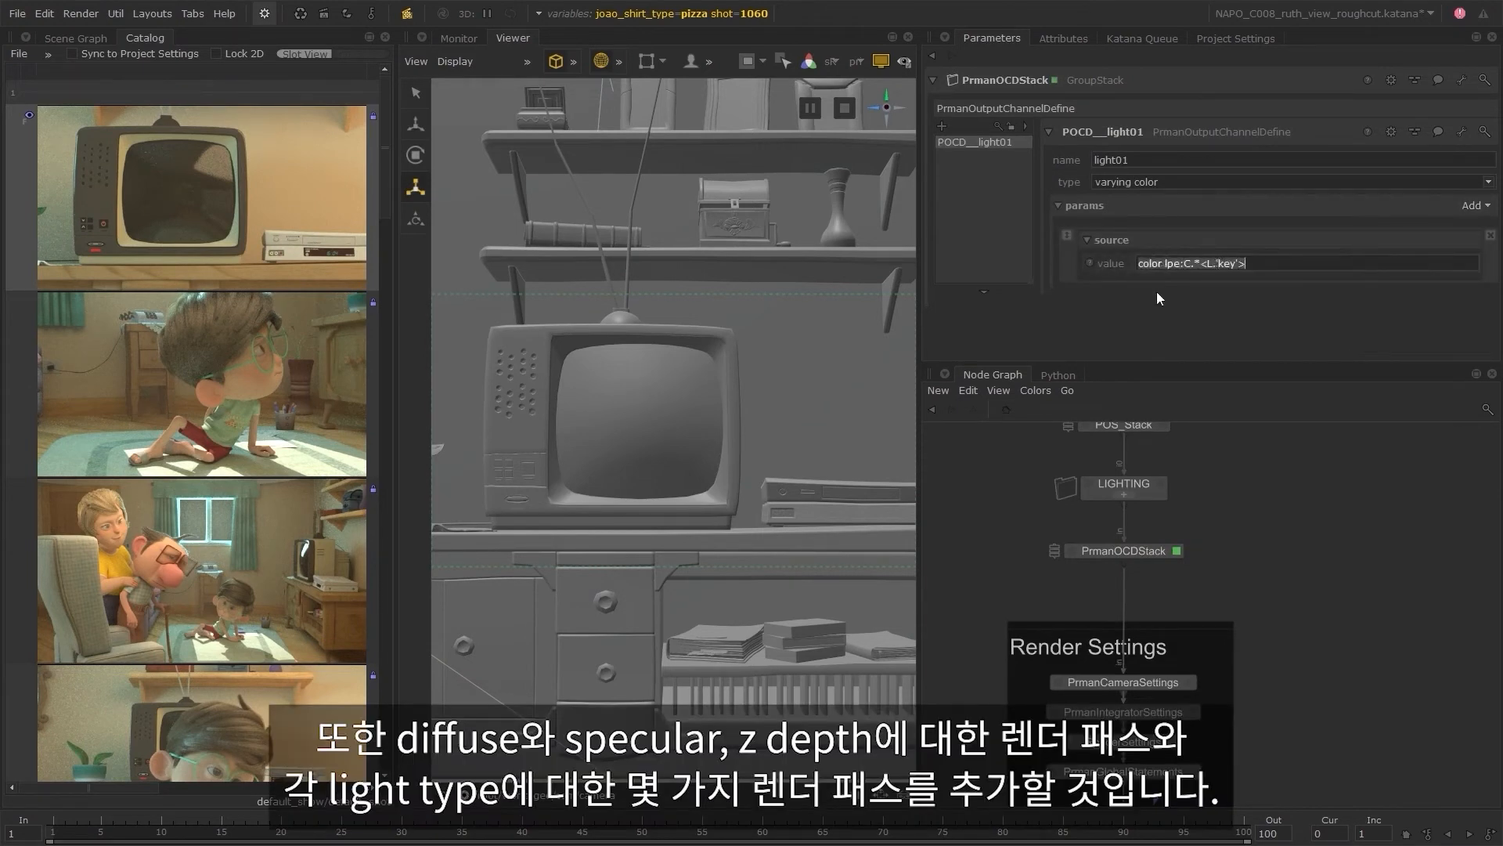
left_click(1158, 292)
- Add a POCD__light02 channel define named light02, type varying color, with source color lpe:C.*<L.'sky'>
left_click(941, 126)
left_click(1110, 131)
type("POCD__light02")
key("Return")
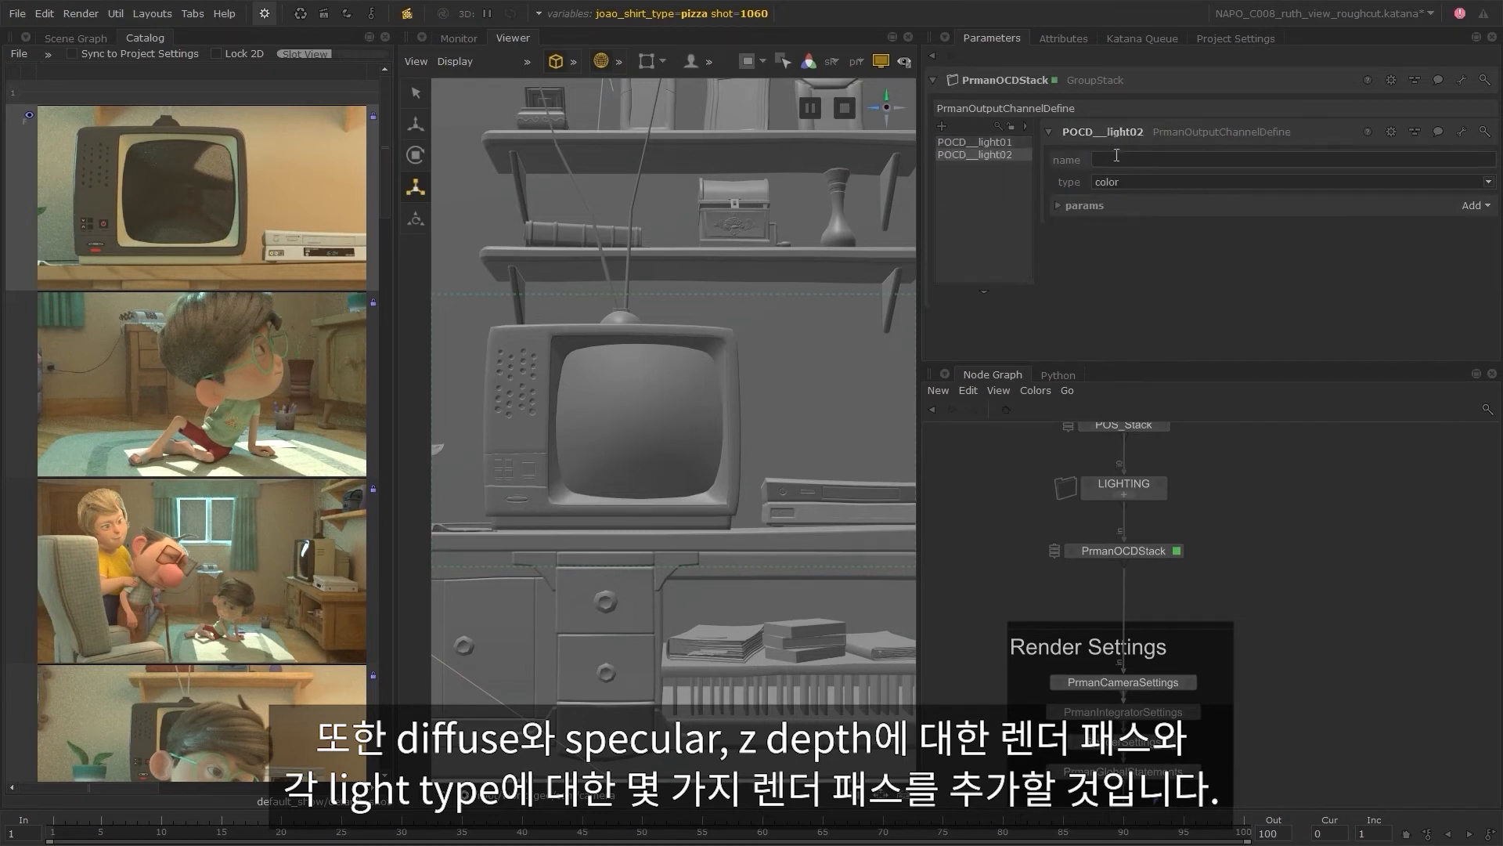
type("light02")
double_click(1227, 264)
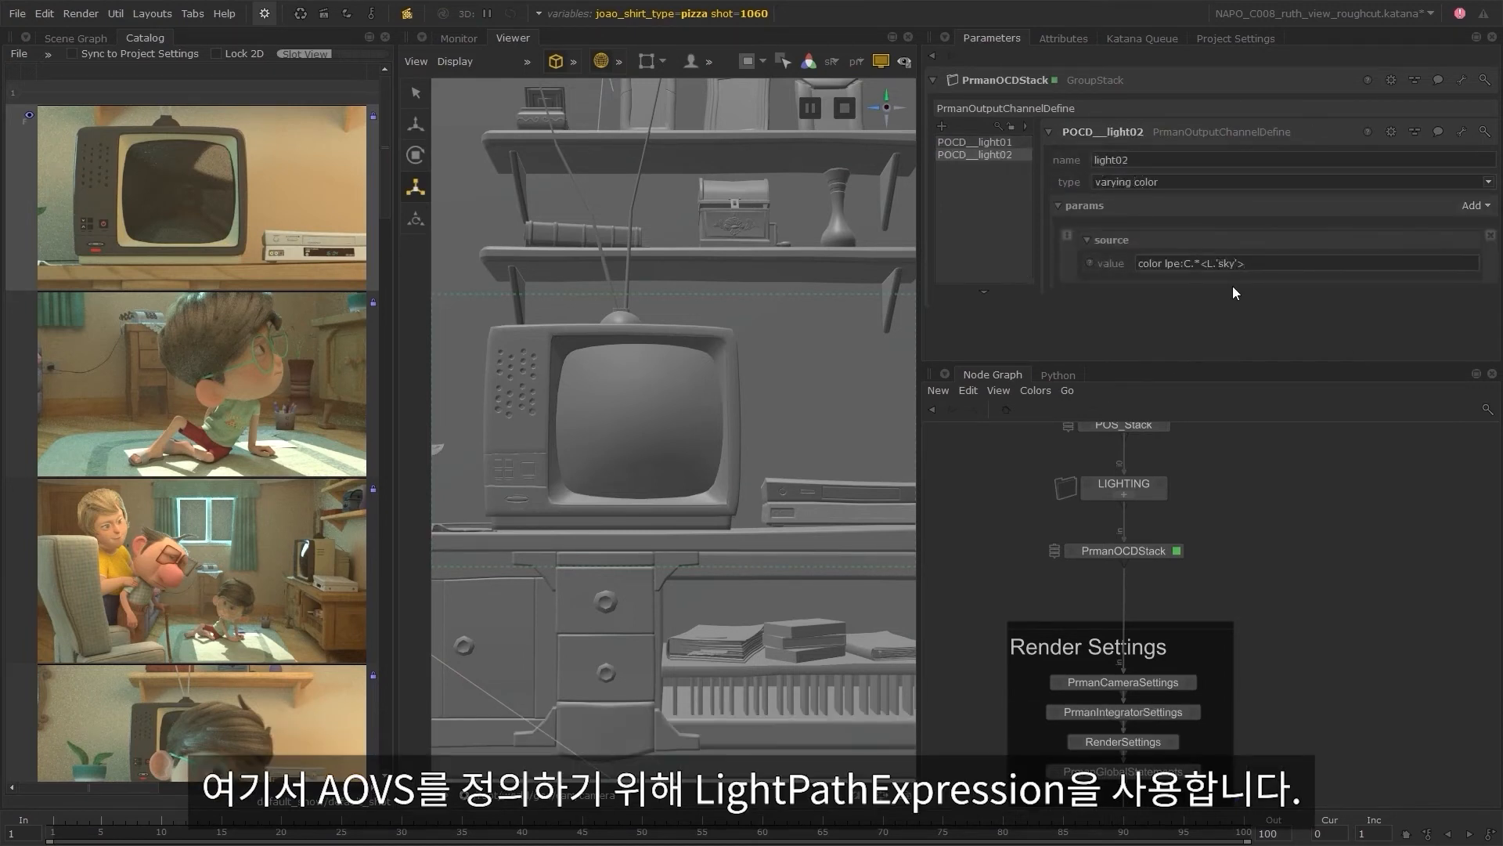
- Add a third channel define node called POCD__light03, with channel name light03 and type varying color
left_click(942, 126)
left_click(1110, 132)
type("POCD__light03")
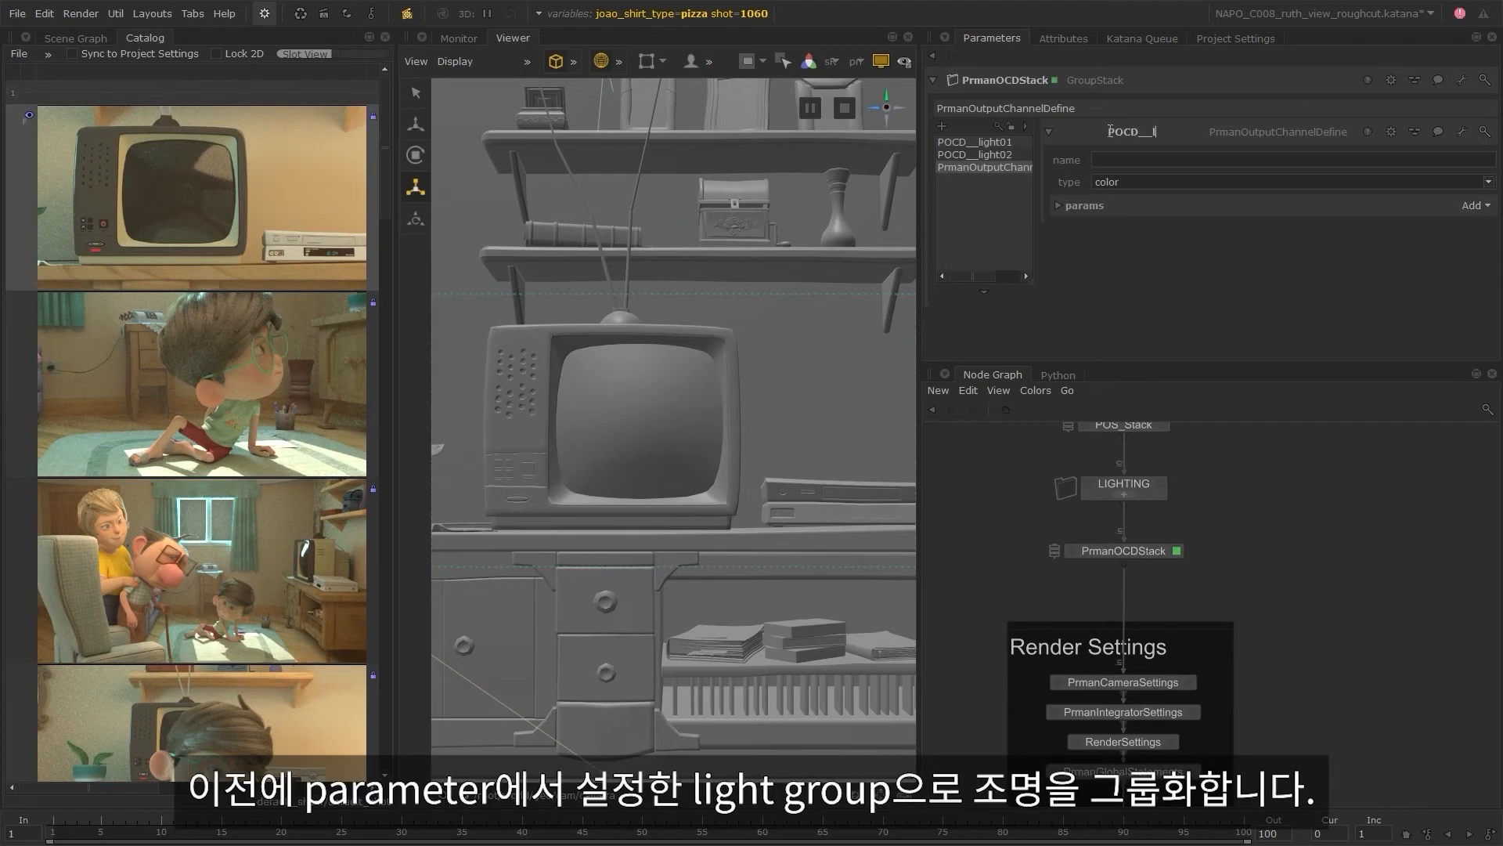
key("Return")
left_click(1109, 156)
type("light03")
left_click(1130, 179)
type("varying")
- Add a source parameter to POCD__light03 with the value color lpe:C.*<L.'fill'>
left_click(1476, 205)
left_click(1245, 262)
type("color lpe:C.*<L.'key'>")
double_click(1224, 264)
type("fill")
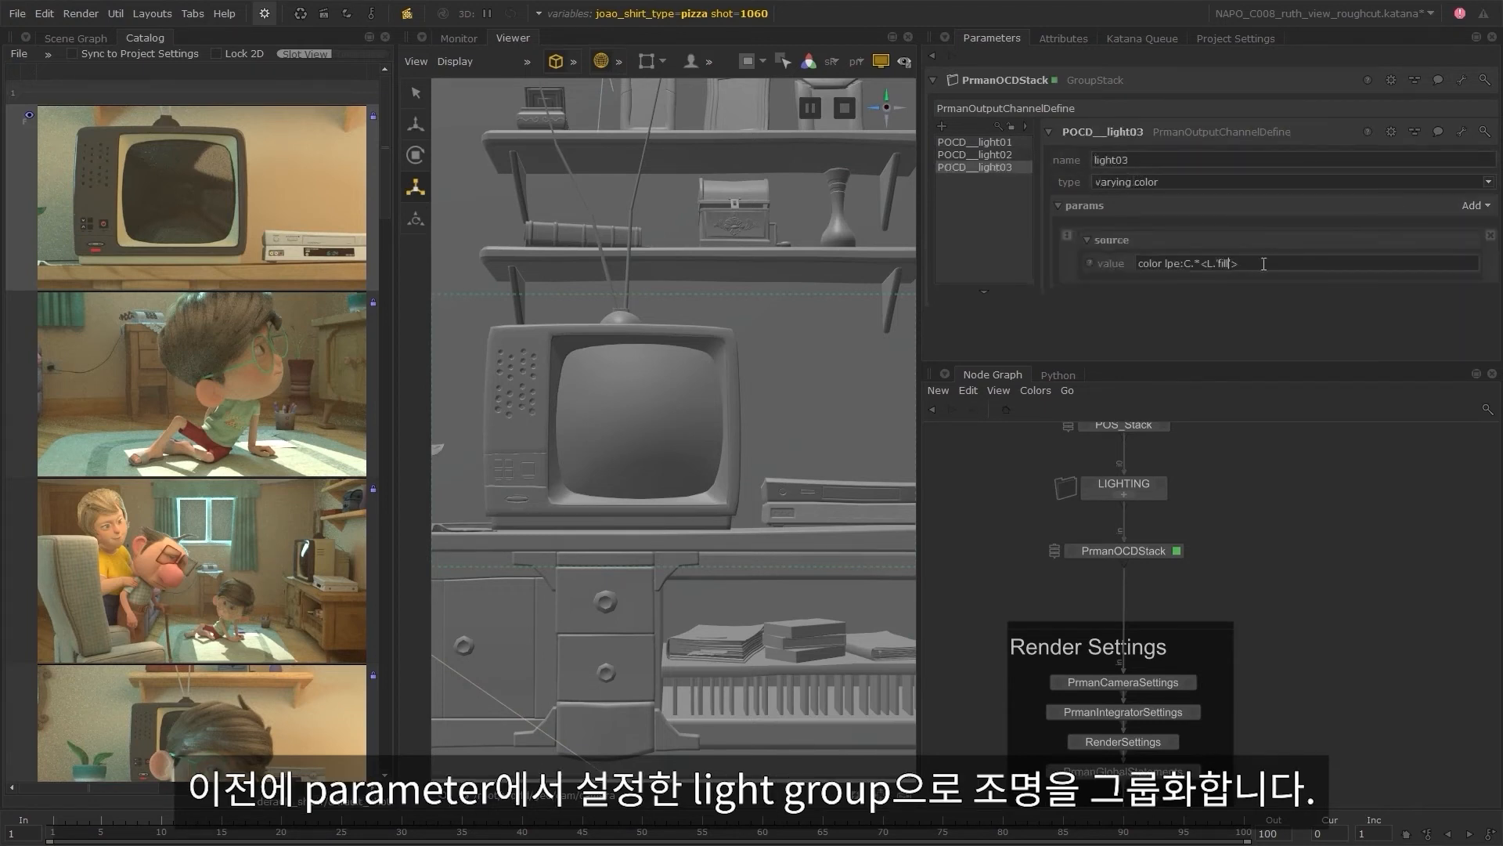
- Add a channel define node called POCD__diffuse, with channel name diffuse and type varying color
left_click(942, 126)
left_click(1110, 132)
type("POCD__diffuse")
key("Return")
left_click(1117, 158)
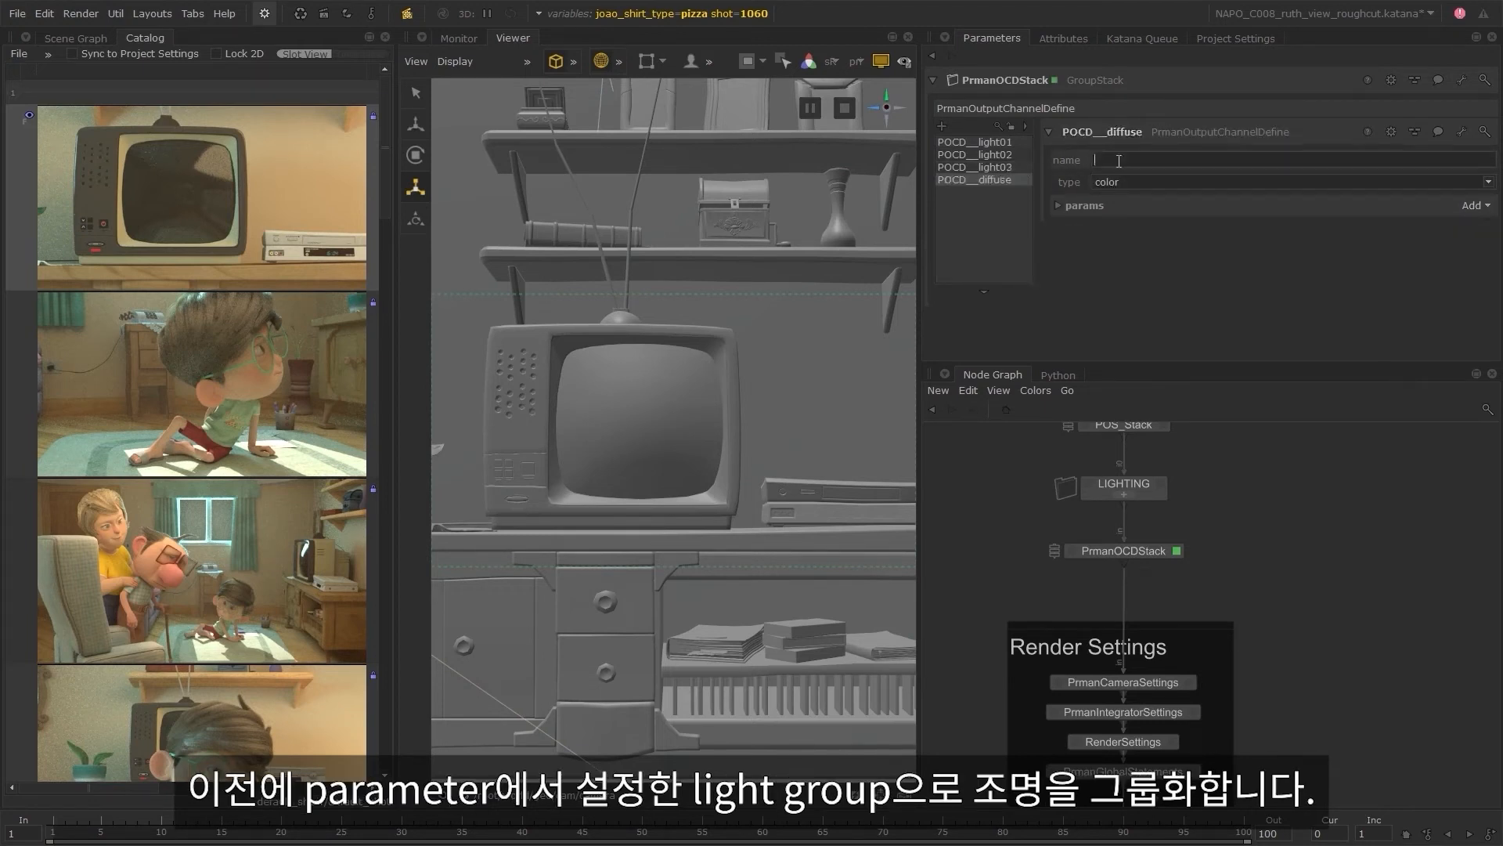
type("diffuse")
left_click(1099, 183)
type("varying")
- Add a source parameter to POCD__diffuse with the value color lpe:C<RD>.*
left_click(1476, 205)
left_click(1202, 265)
type("color lpe:C.*<L.'key'>")
left_click_drag(1202, 265, 1244, 266)
key("BackSpace")
key("BackSpace")
key("BackSpace")
type("<RD>.*")
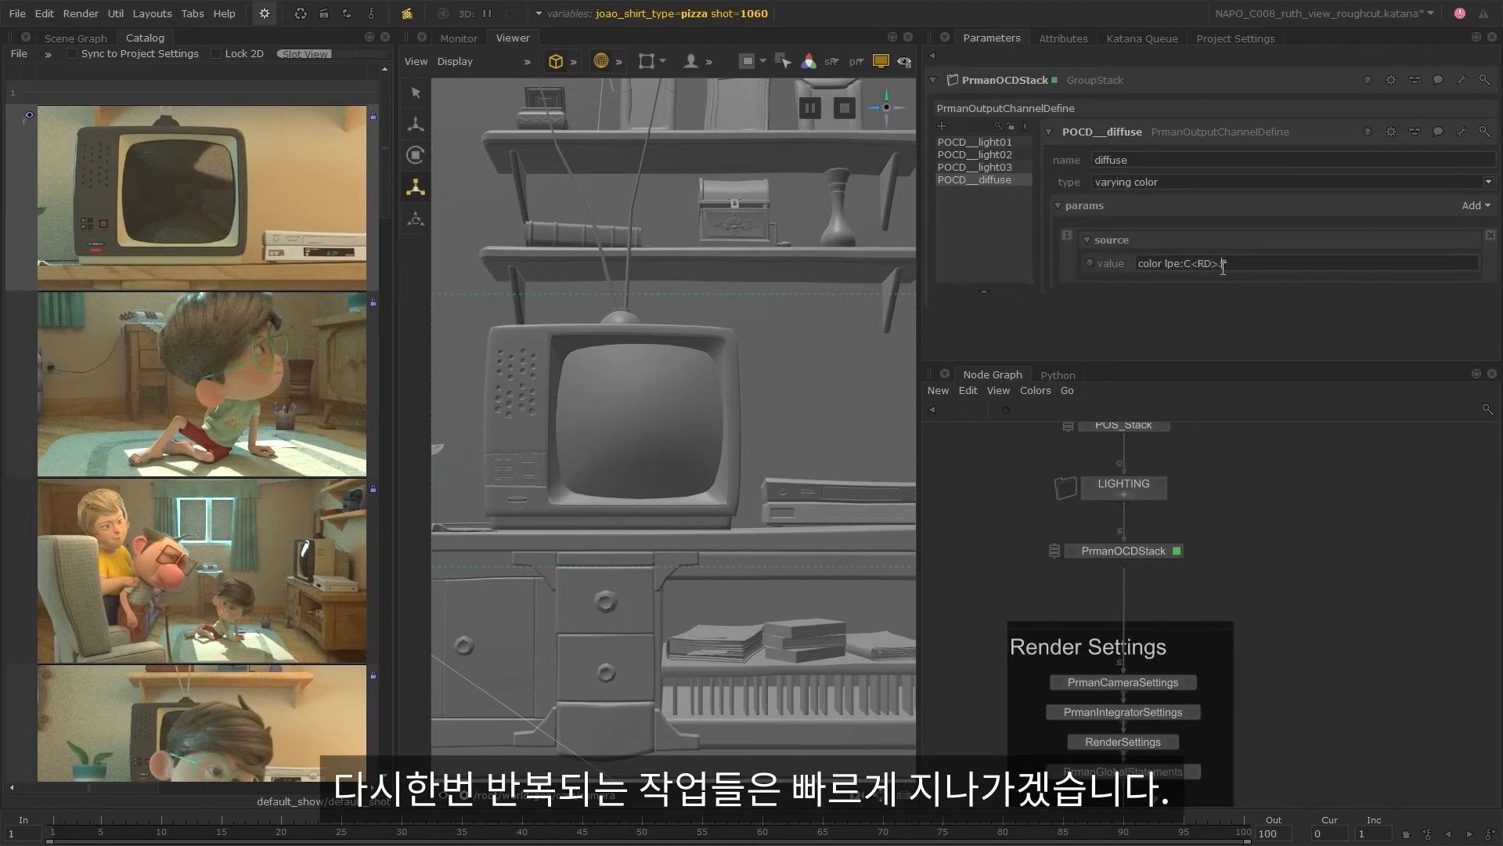
- Add a channel define node called POCD__spec, with channel name specular and type varying color
left_click(942, 126)
left_click(1111, 132)
type("POCD__spec")
key("Return")
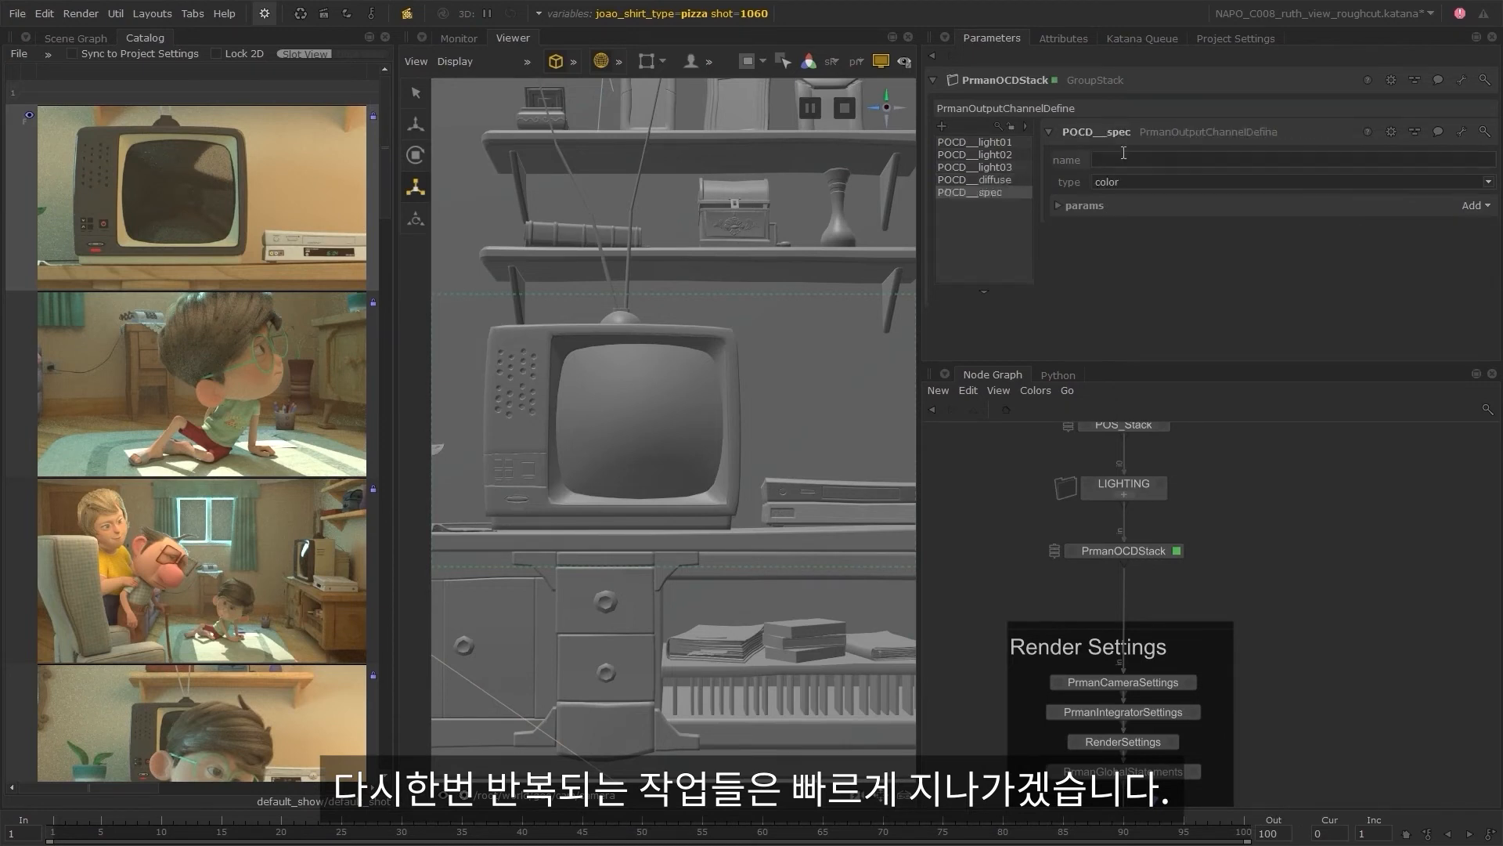
left_click(1117, 158)
type("specularvarying")
- Copy the source expression from POCD__diffuse into POCD__spec and change it to color lpe:C<RS>.*
left_click(975, 180)
left_click_drag(1231, 264, 1060, 265)
left_click(969, 193)
type("color lpe:C<RD>.*")
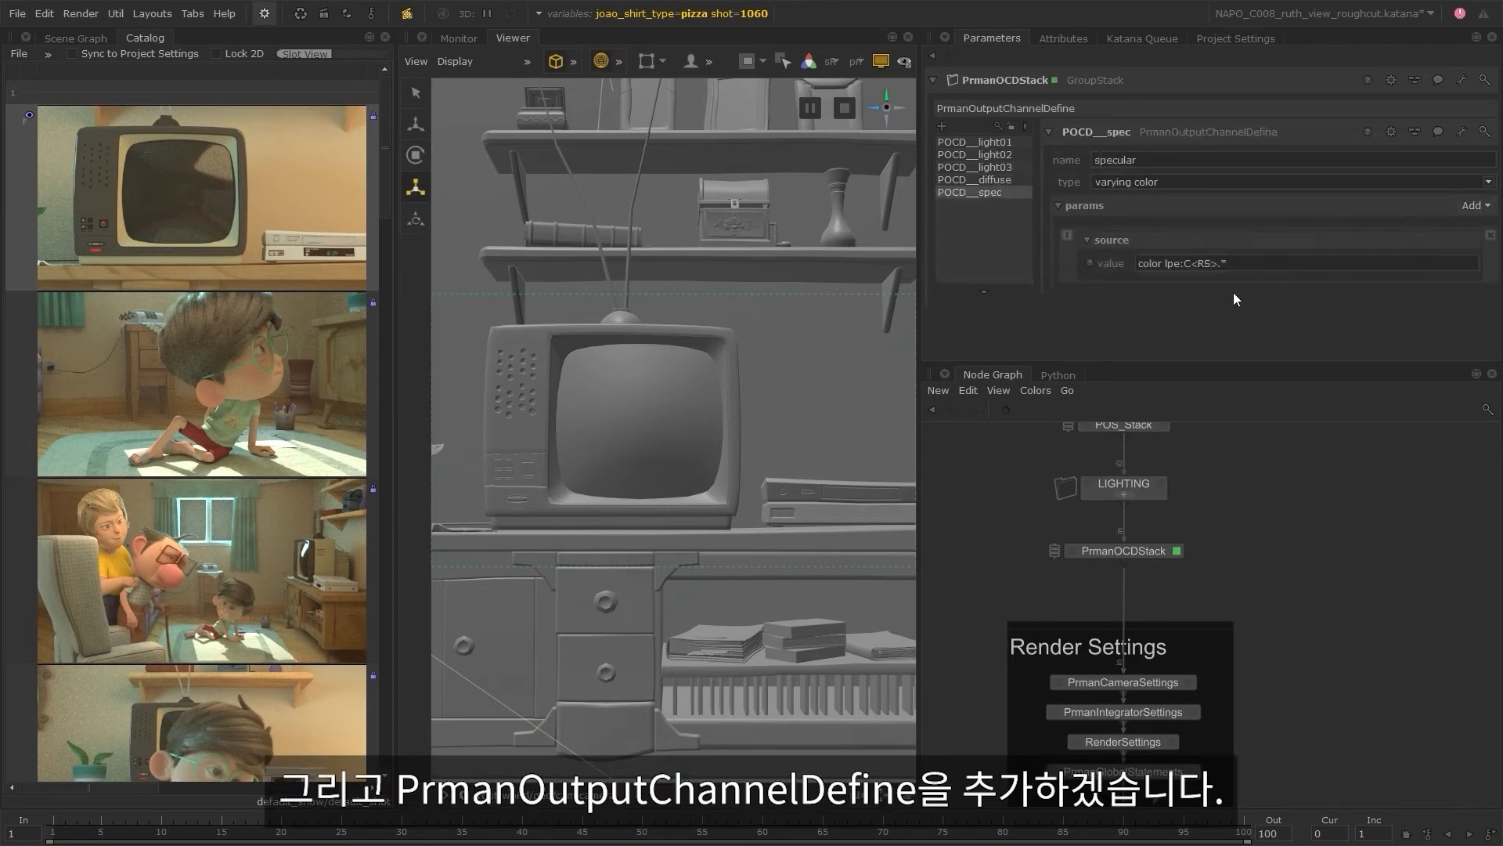
- Add a channel define node called POCD__depth, with channel name z and type varying float
left_click(942, 126)
left_click(1136, 130)
type("pOCD__depth")
left_click(1128, 159)
type("z")
left_click(1129, 210)
type("varying")
- Add a source parameter to POCD__depth with the value float z
left_click(1476, 205)
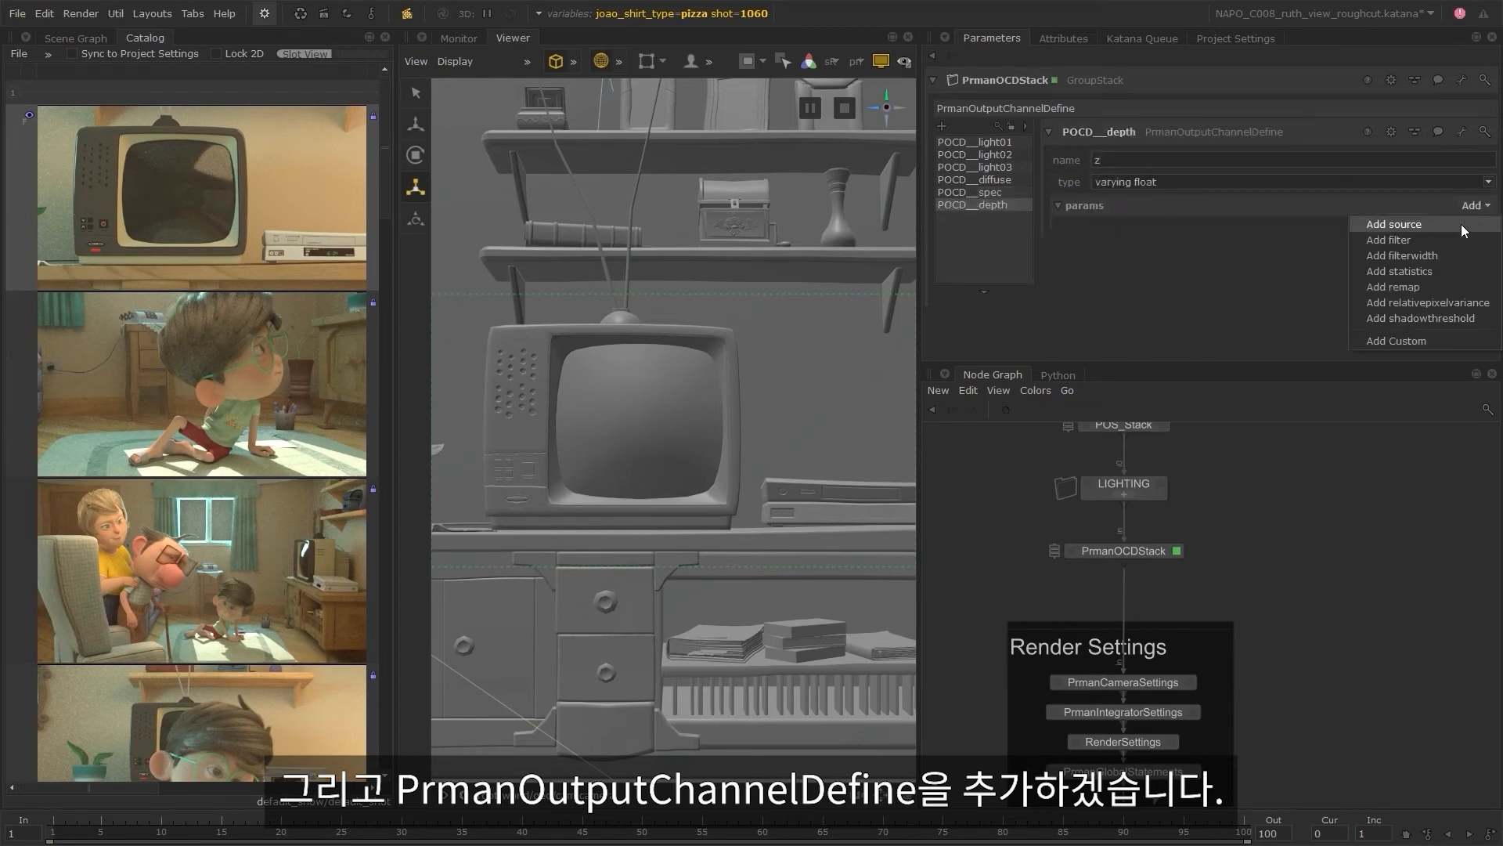
left_click(1193, 265)
type("float z")
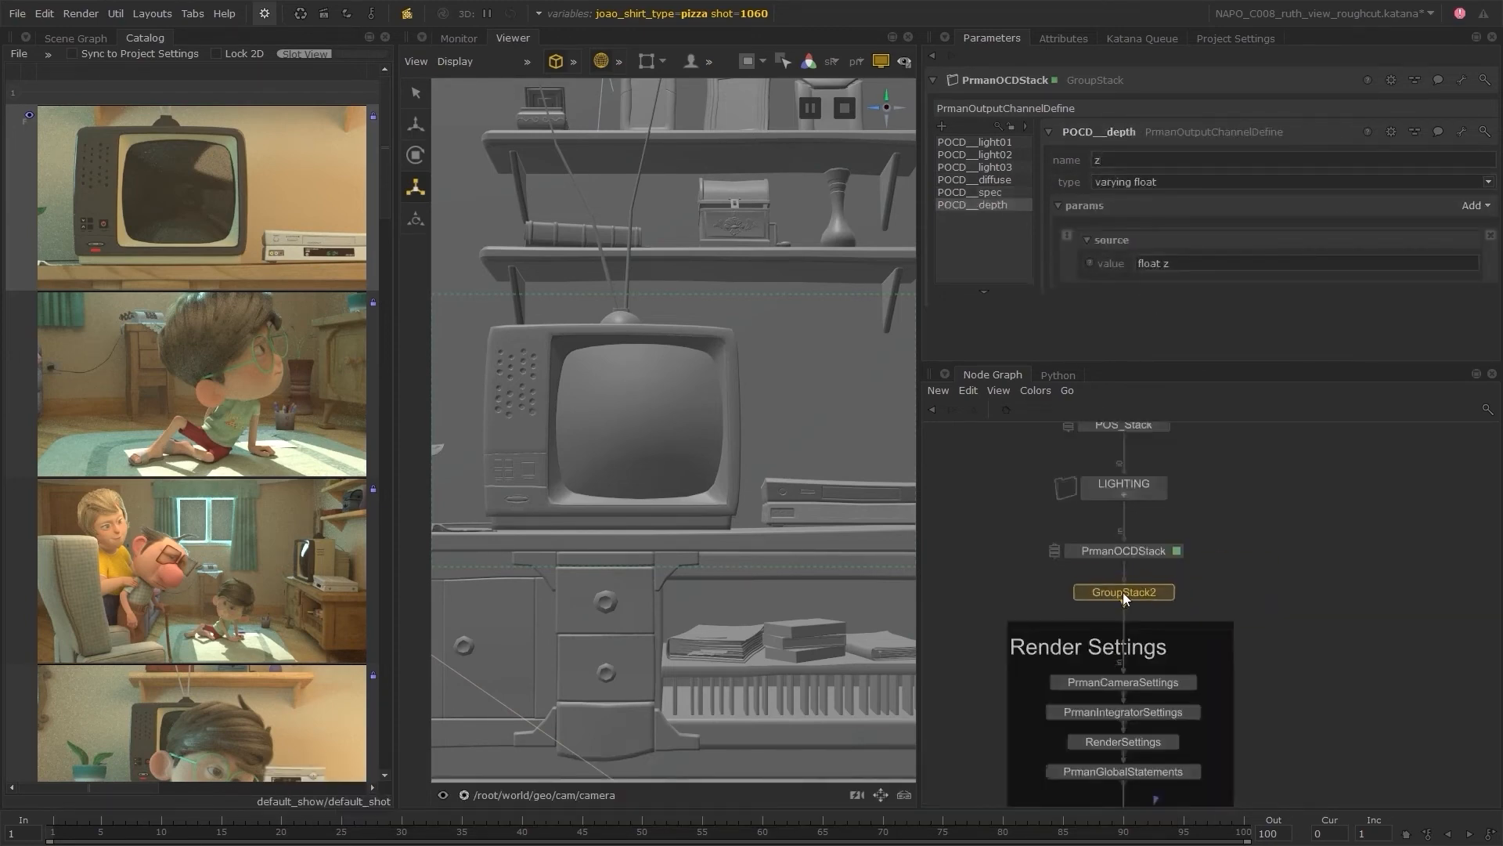
- Add a RenderOutputDefineStack below PrmanOCDStack with an entry ROD__light01, using light01 as its output name and channel
left_click(1122, 592)
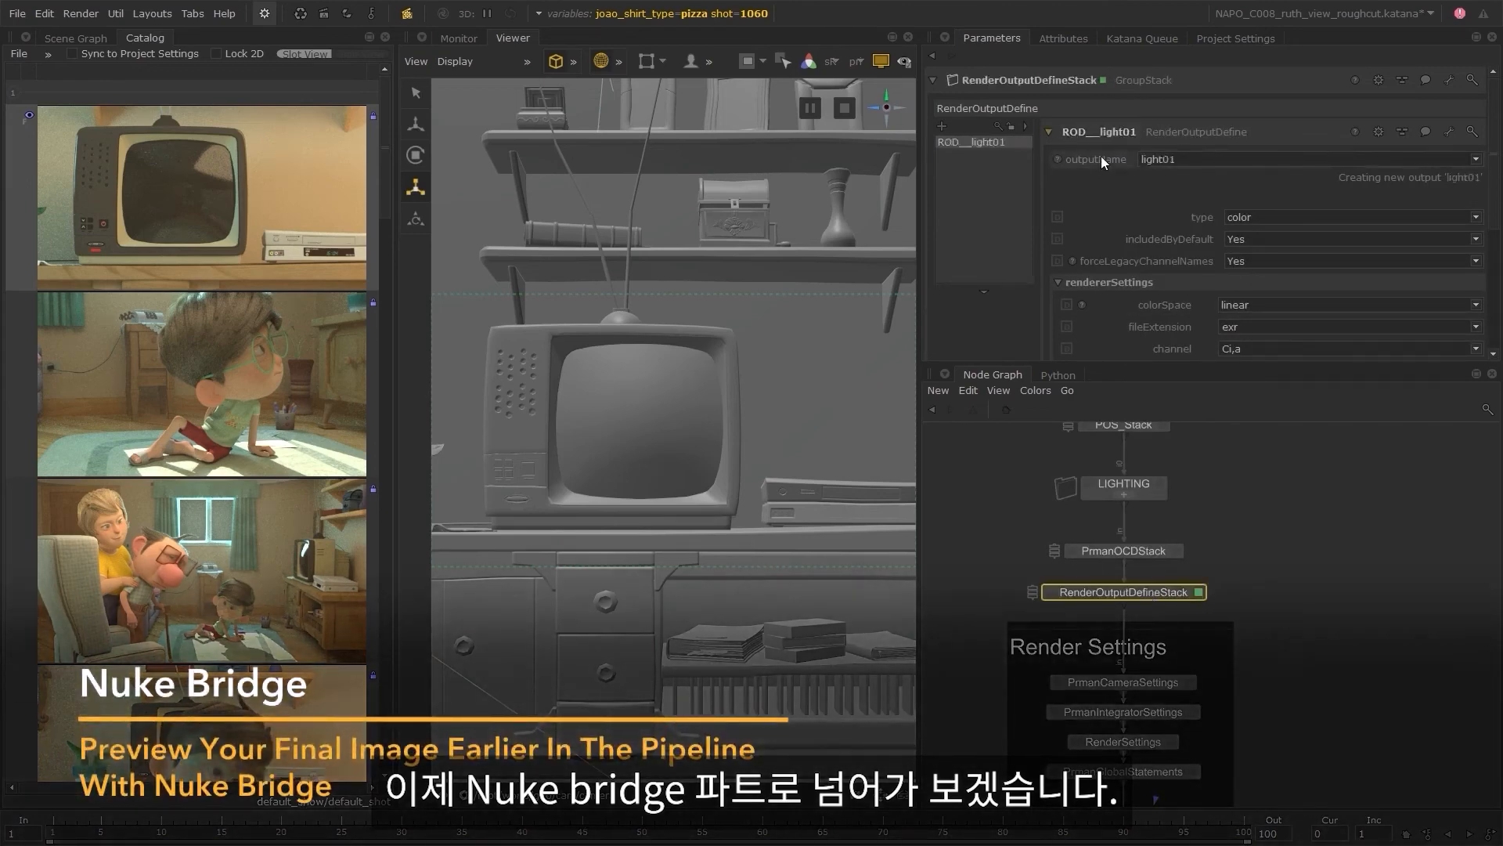
scroll(1140, 207, "down", 5)
scroll(1314, 149, "up", 5)
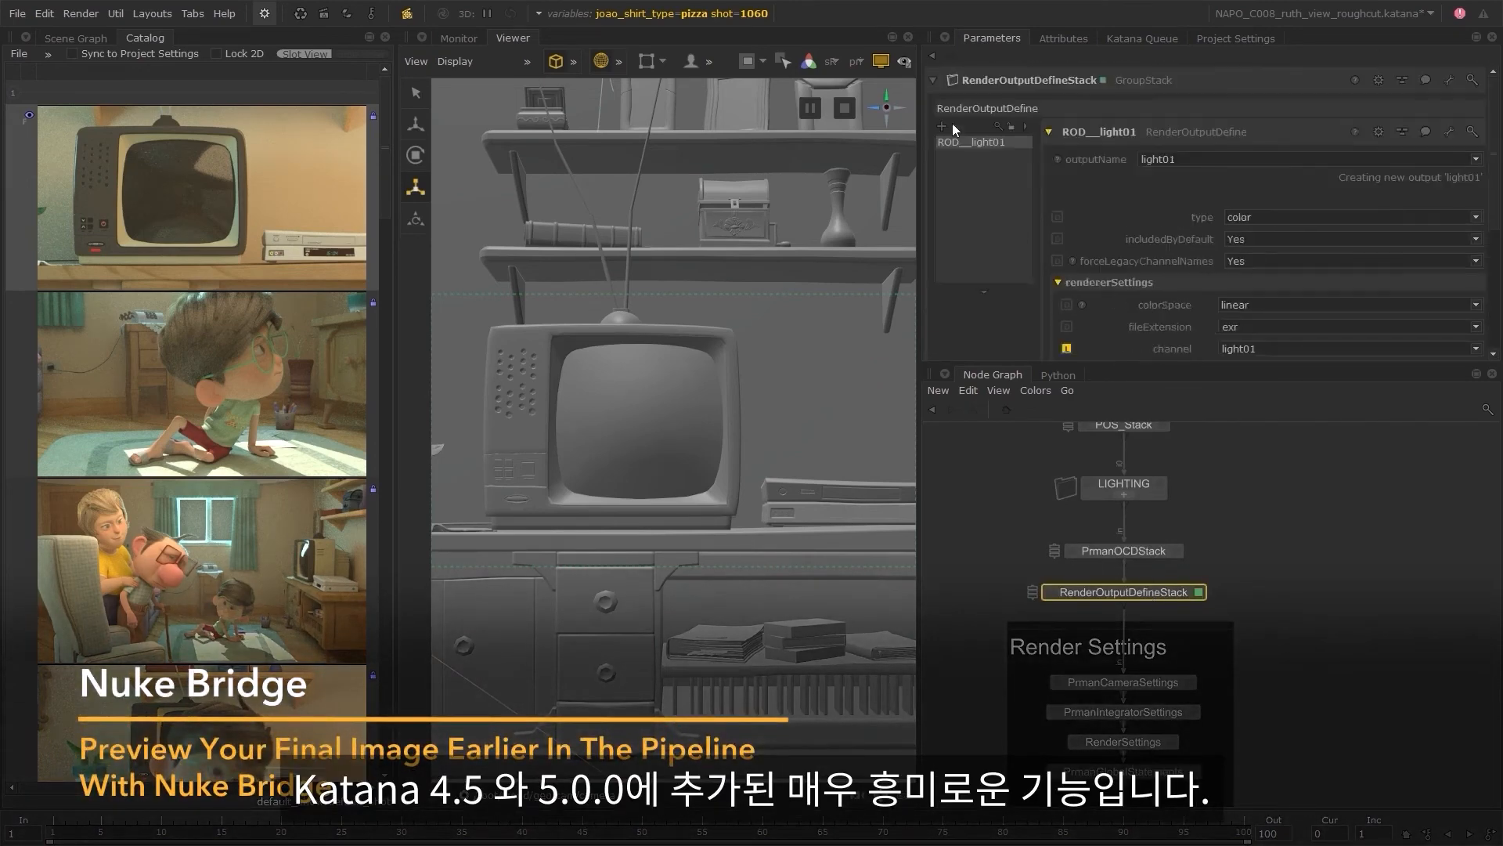
- Add the render output defines ROD__light02 and ROD__light03 to the stack for the light02 and light03 outputs
left_click(943, 126)
left_click(1106, 131)
type("ROD__light02")
left_click(1198, 158)
type("light02")
scroll(1221, 250, "down", 1)
left_click(1251, 298)
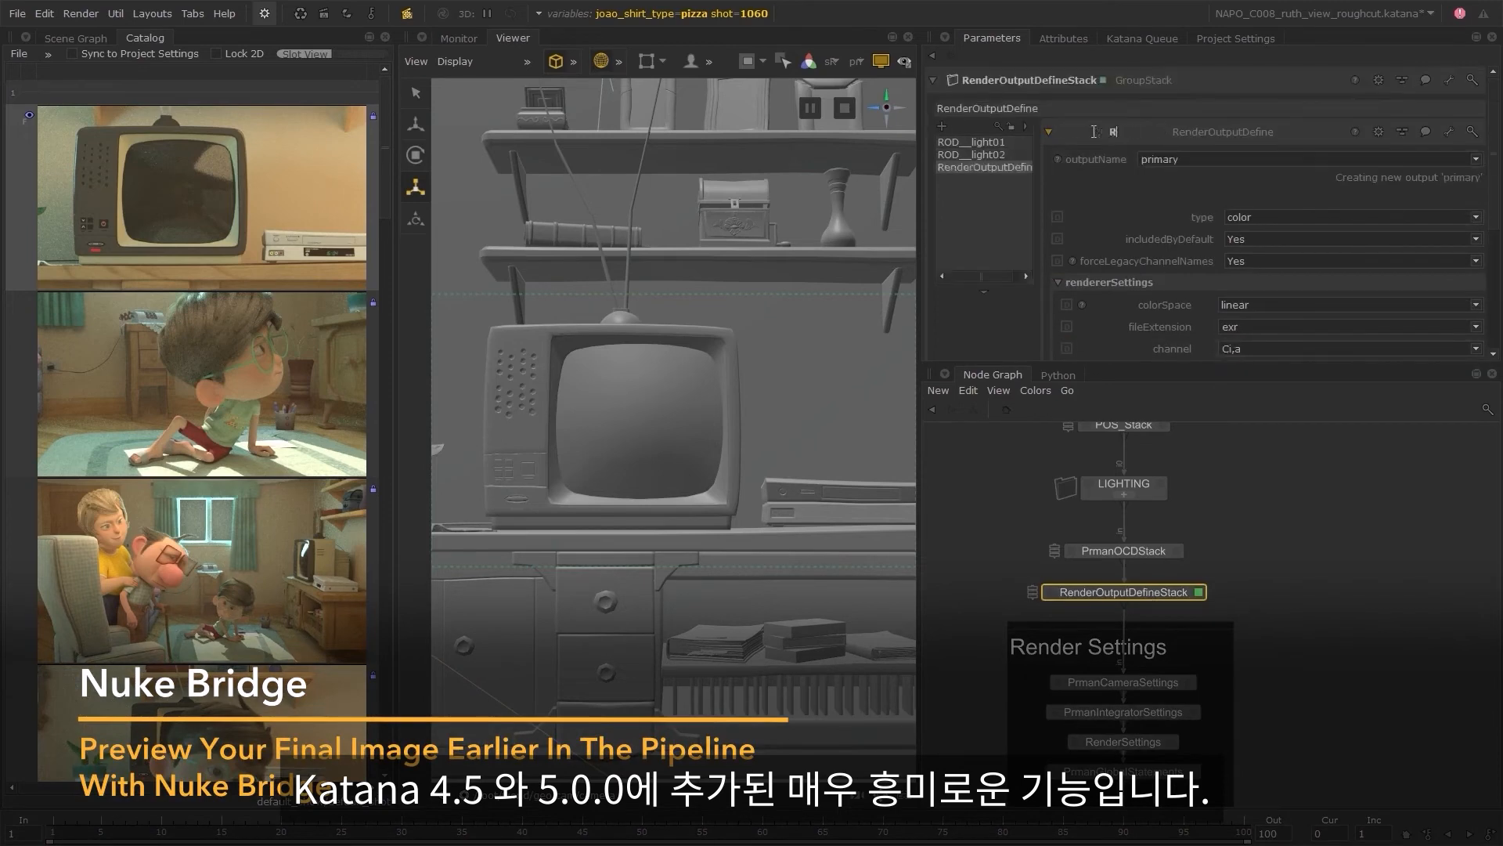
- Add a render output define called ROD__diffuse with the output name diffuse
left_click(942, 106)
left_click(1100, 115)
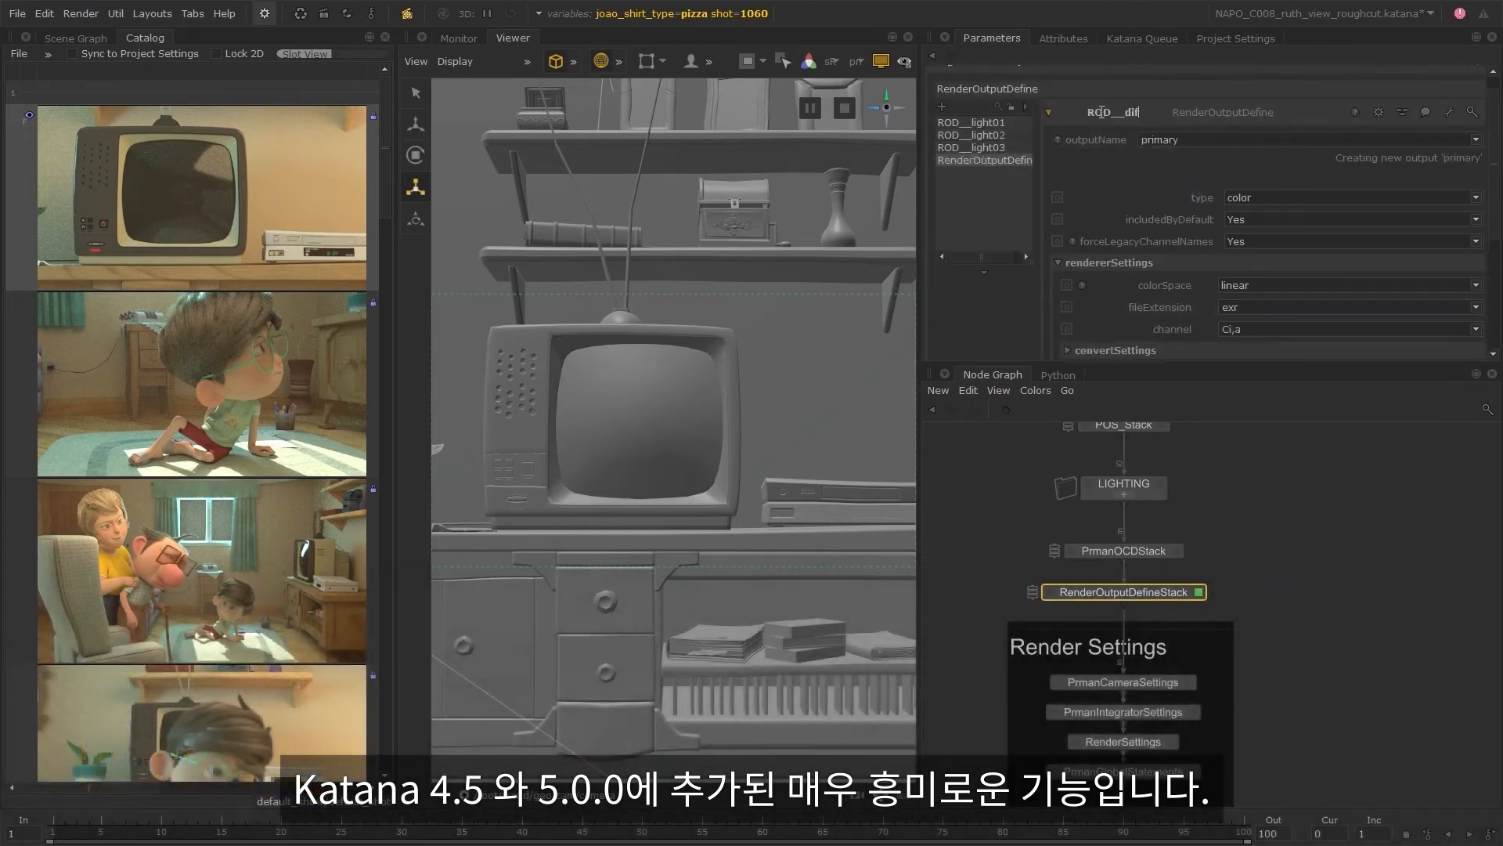
type("ROD__diffuse")
left_click(1198, 140)
type("diffuse")
- Add a render output define called ROD__specular with the output name specular
left_click(942, 107)
left_click(1101, 114)
type("ROD__specular")
key("Tab")
type("specular")
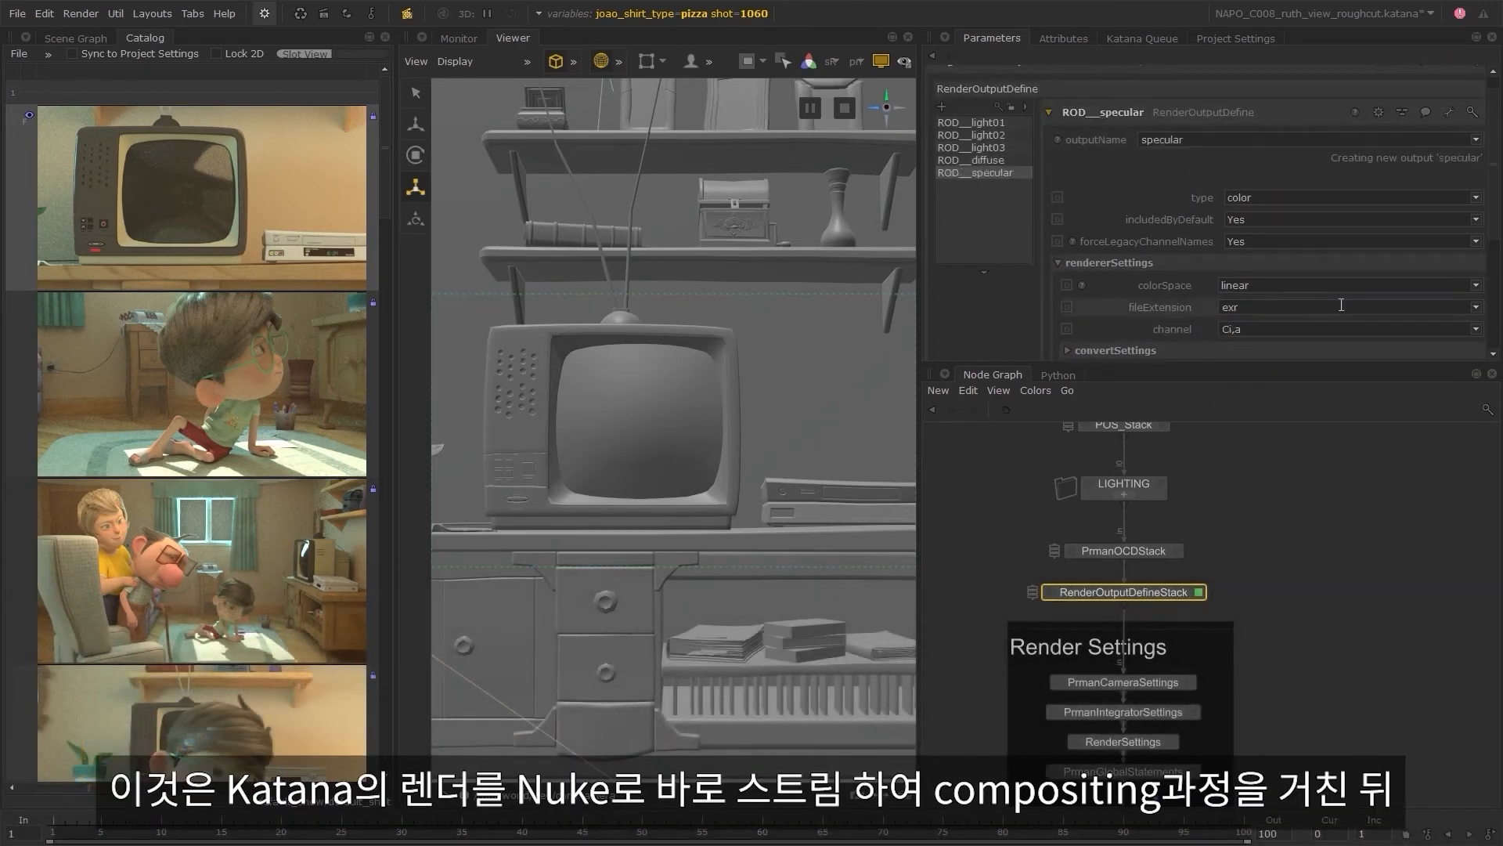
- Add a render output define called ROD__depth, with z as its output name and channel
left_click(942, 107)
left_click(1114, 114)
type("ROD__depth")
key("Tab")
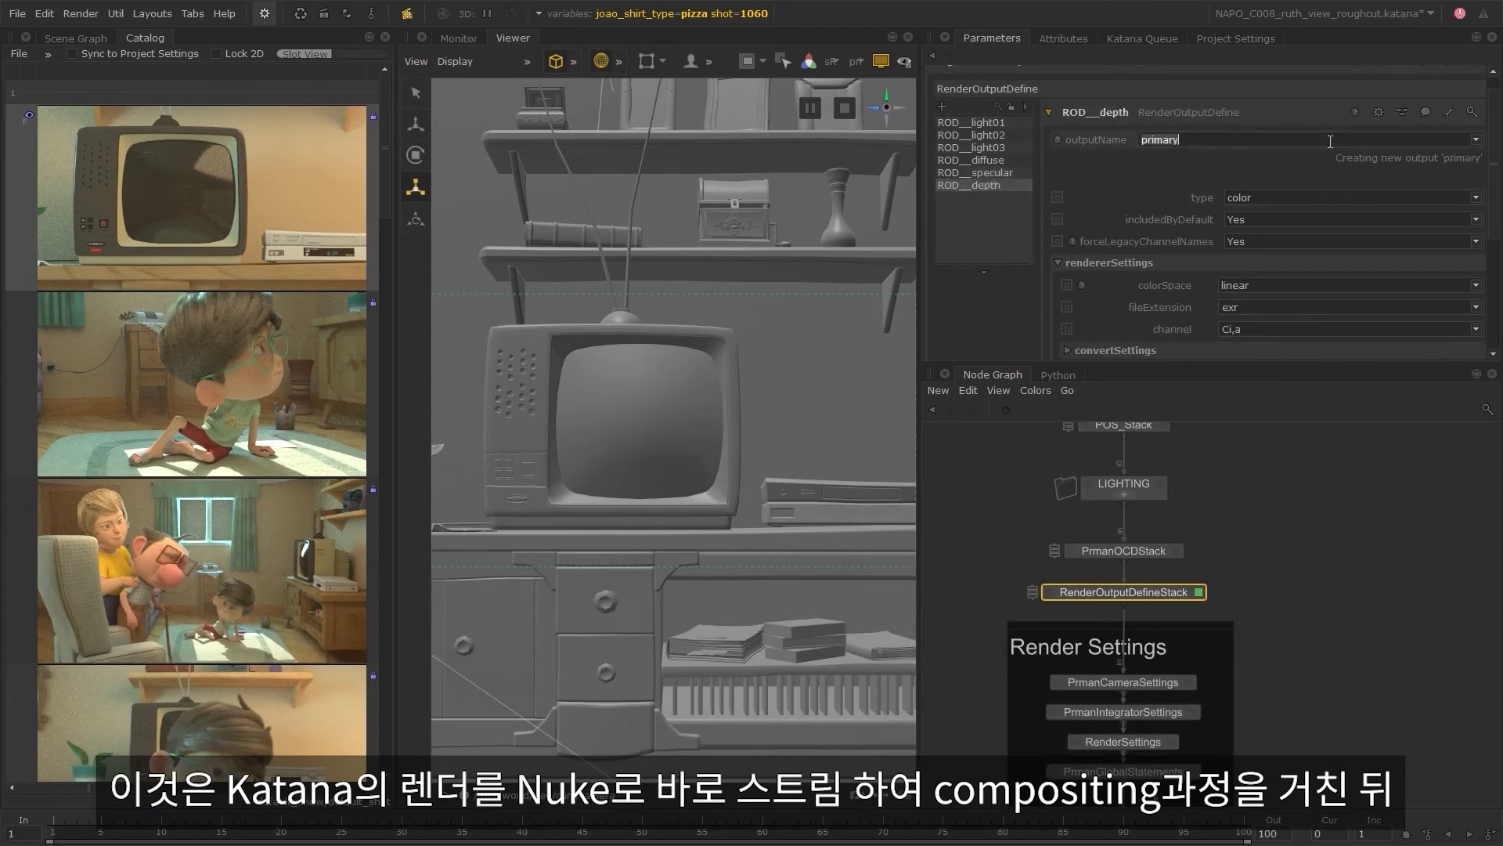
type("z")
key("Return")
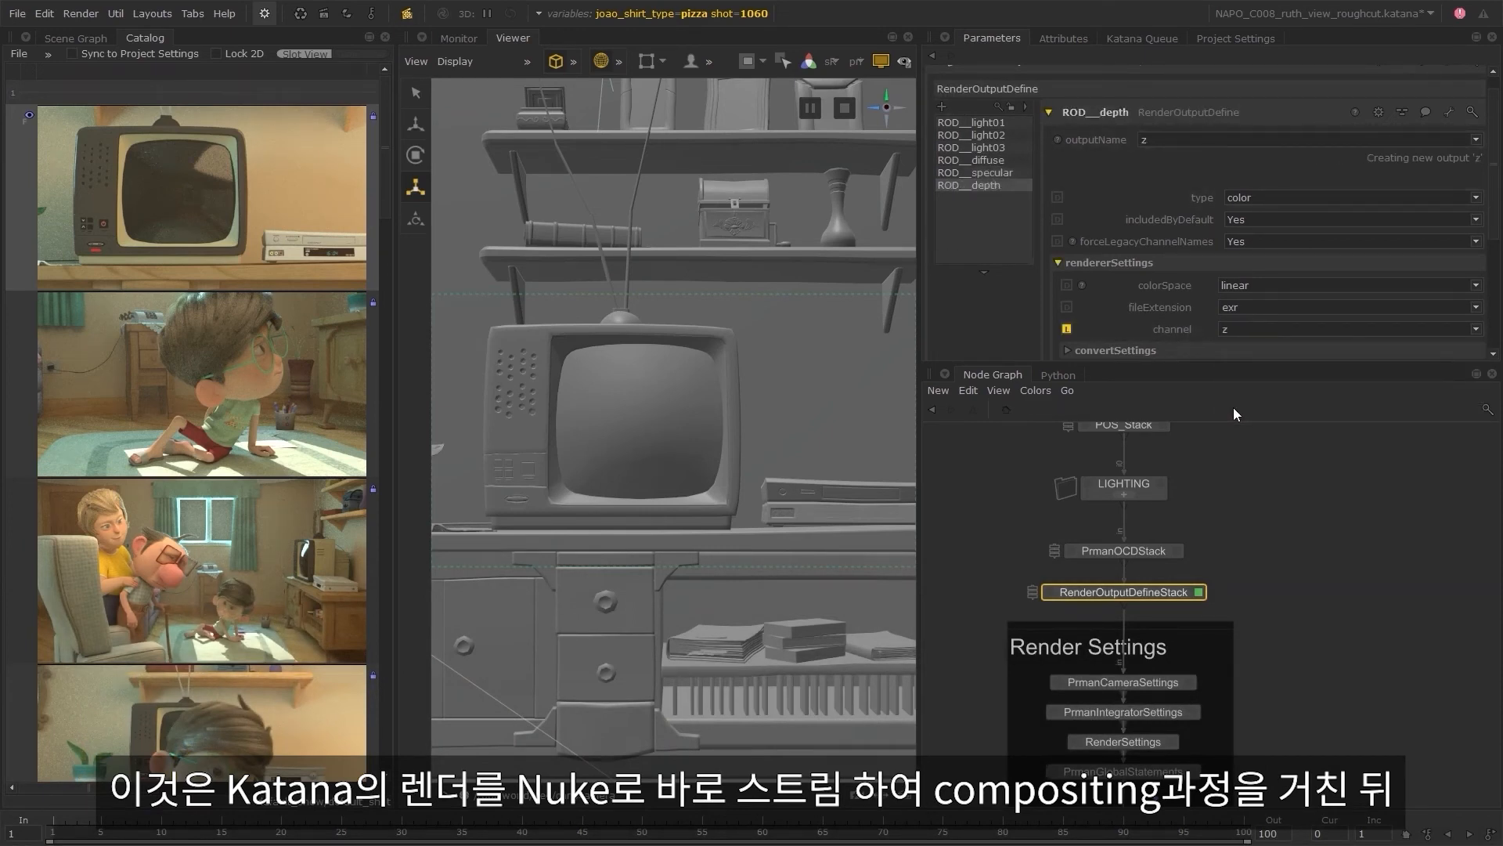
- Enclose the PrmanOCDStack and RenderOutputDefineStack nodes in a backdrop titled AOV
left_click(1124, 552)
left_click(1129, 593, "shift")
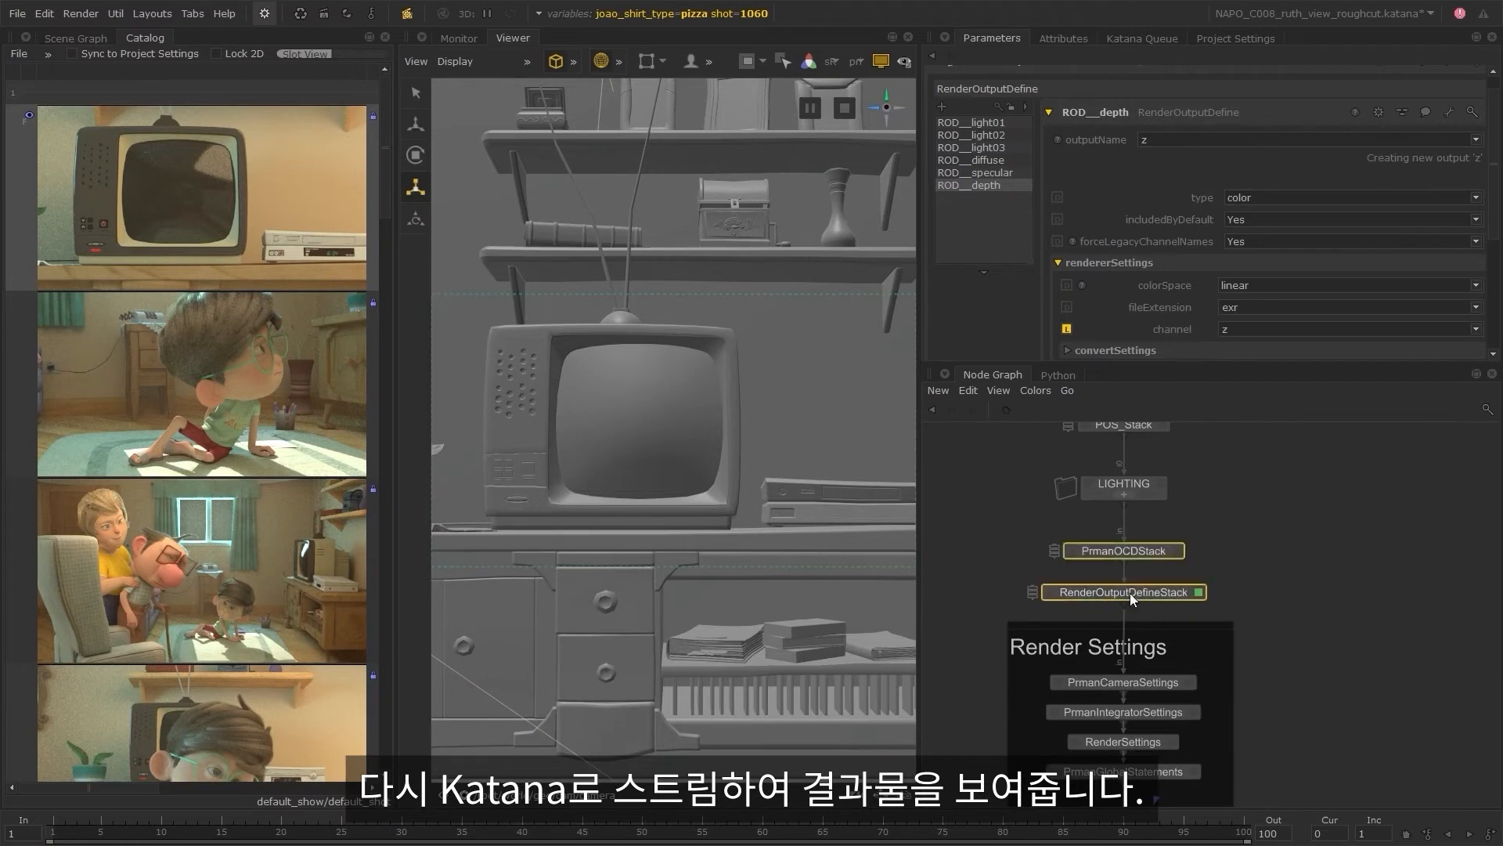
key("j")
left_click_drag(1222, 625, 1224, 641, "shift")
middle_click_drag(1224, 641, 1214, 558)
left_click(1204, 557)
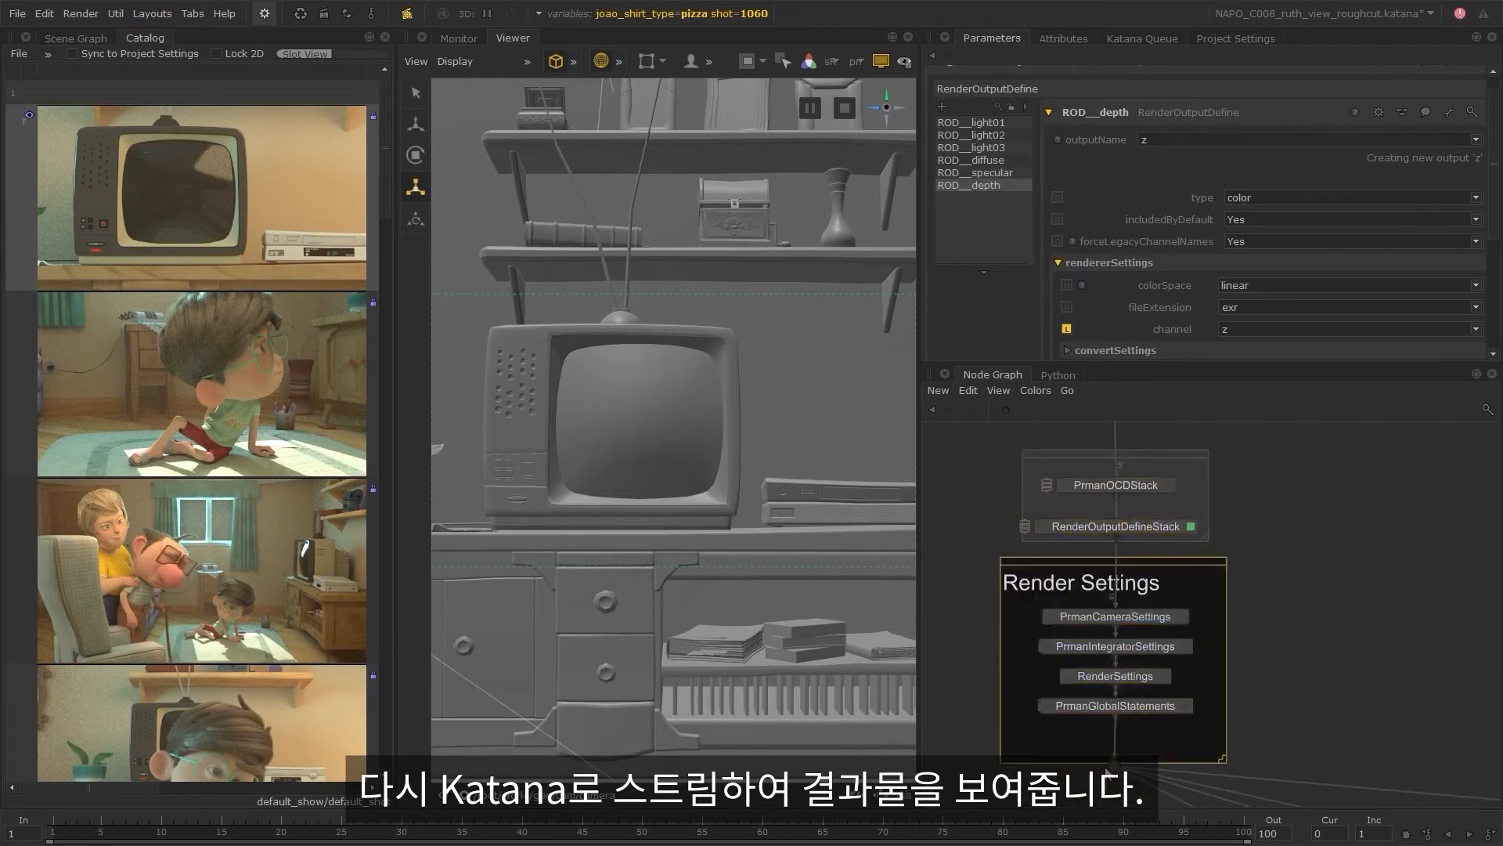
double_click(1111, 462)
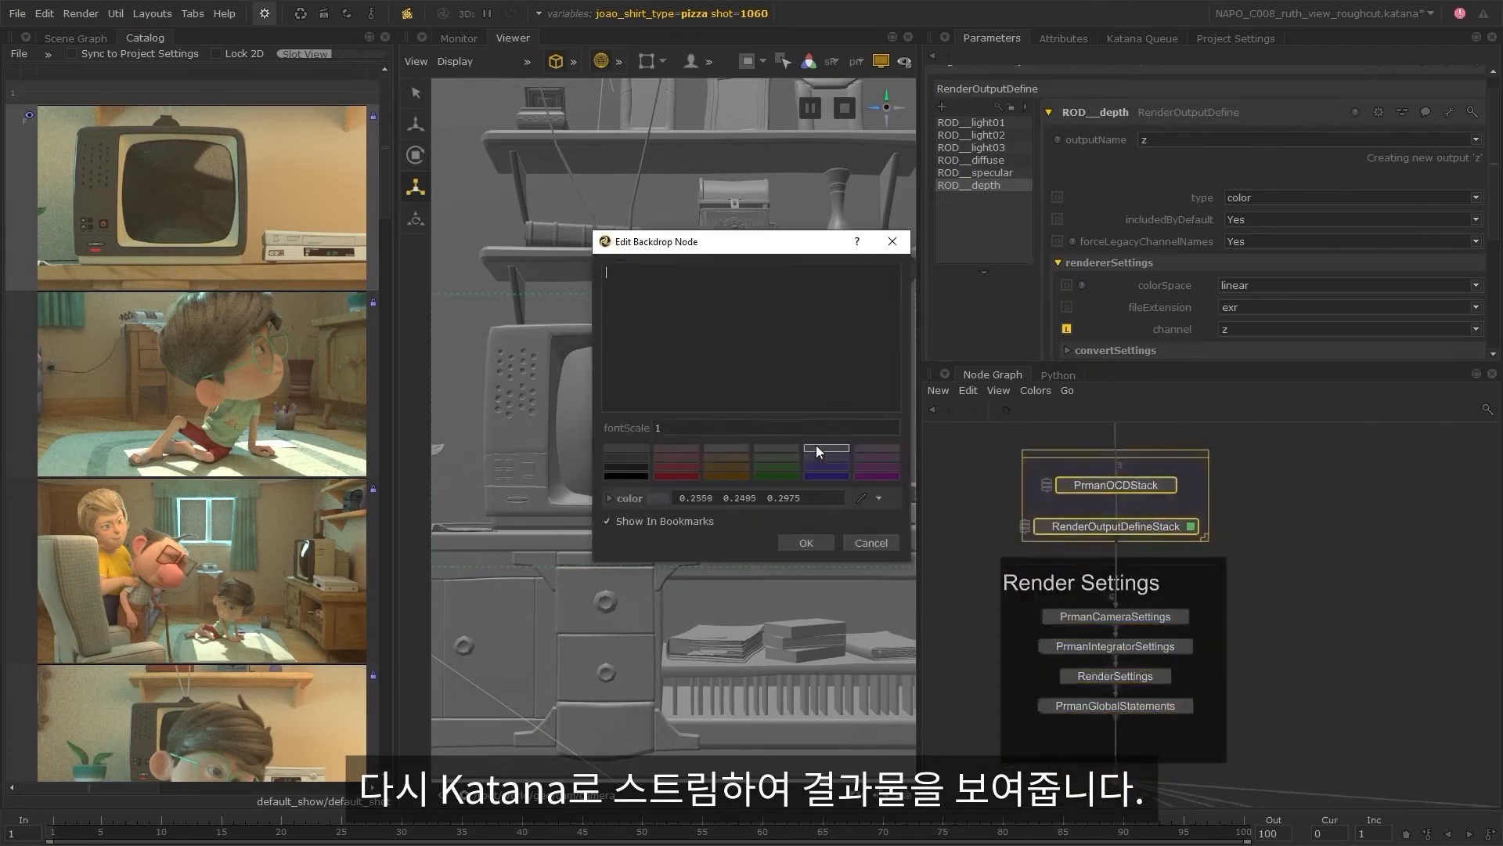
type("AOV")
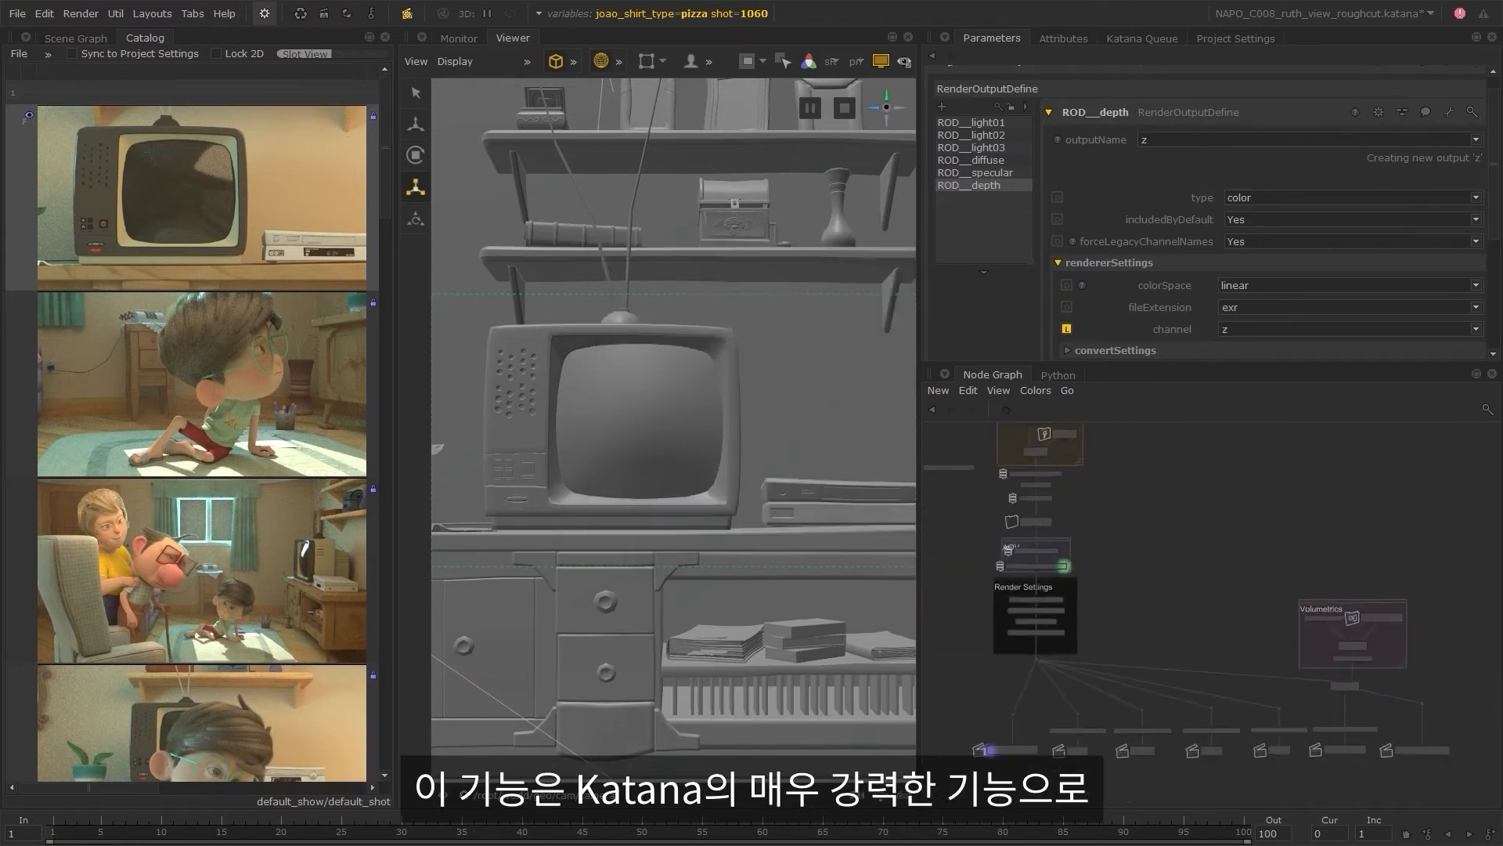
- Open Nuke Bridge alongside the node parameters
middle_click_drag(1141, 572, 1169, 620)
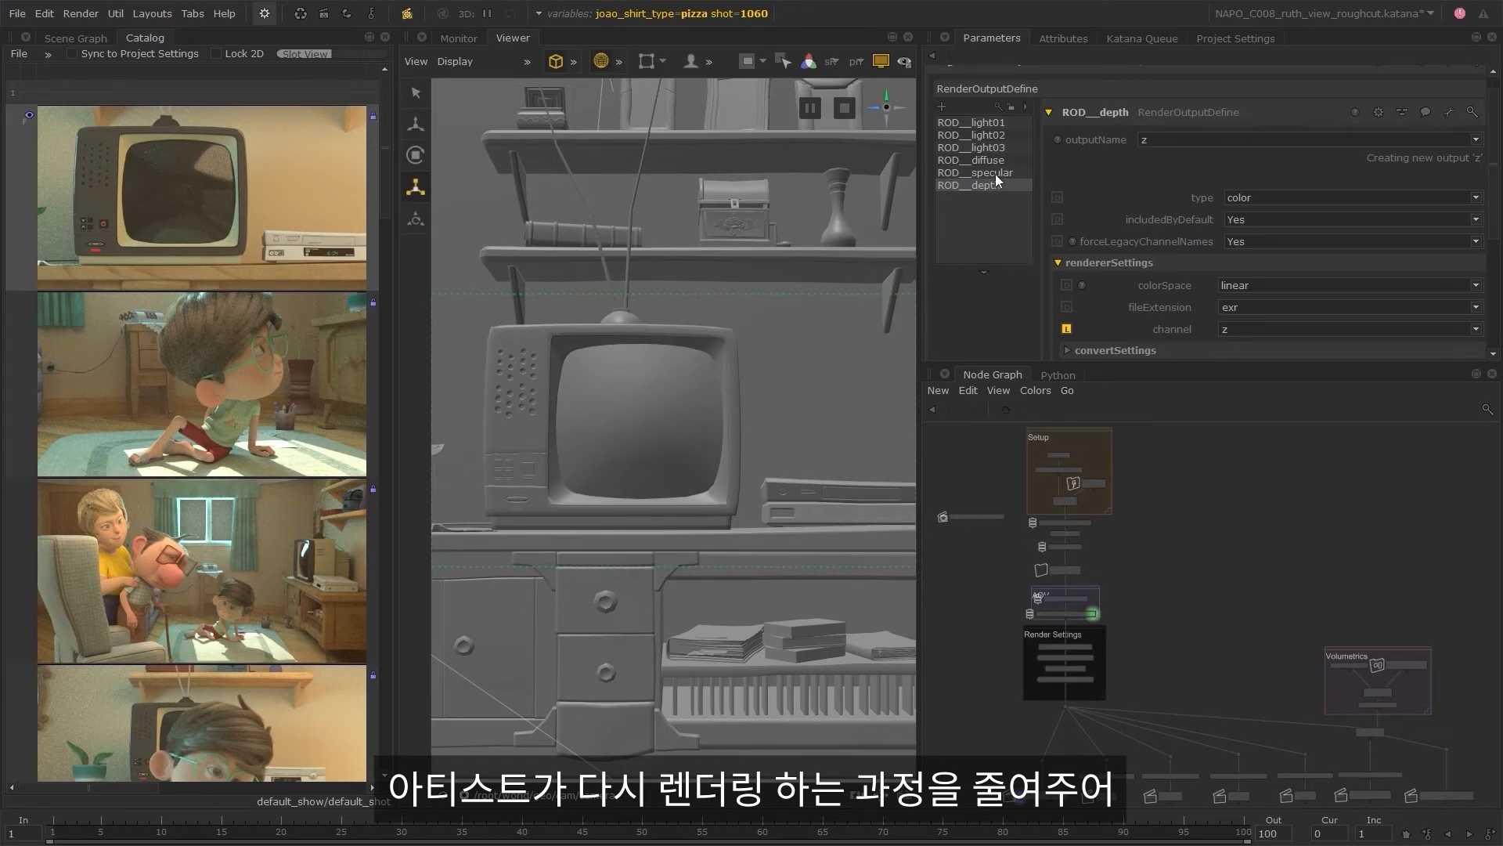
left_click(946, 39)
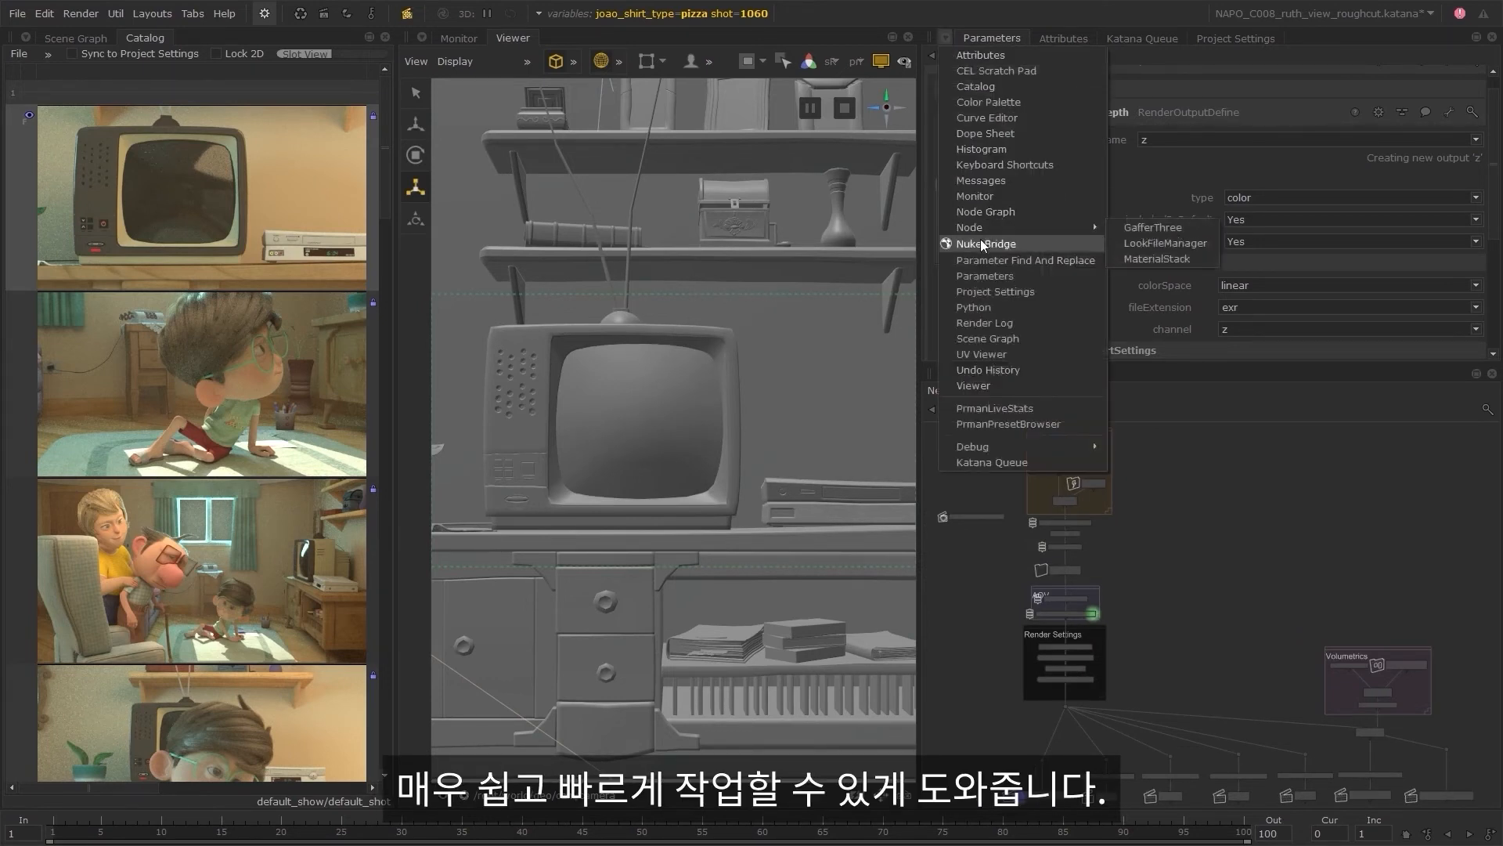
left_click(1005, 246)
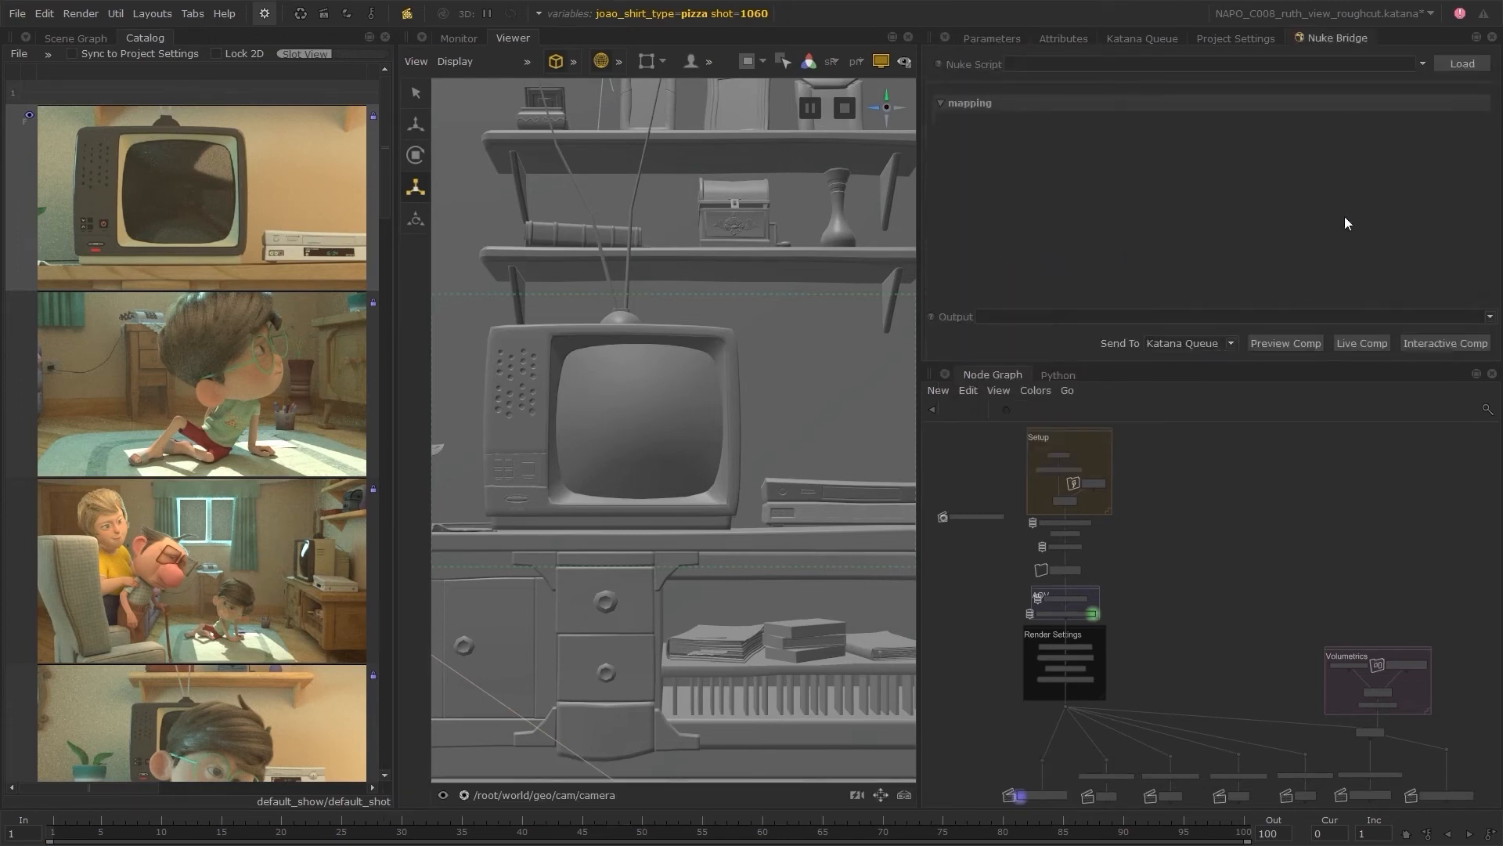
- Choose the Nuke script napo__simple_grade.nk from the Sequence_08/USD/shot folder and load it into Nuke Bridge
left_click(1423, 64)
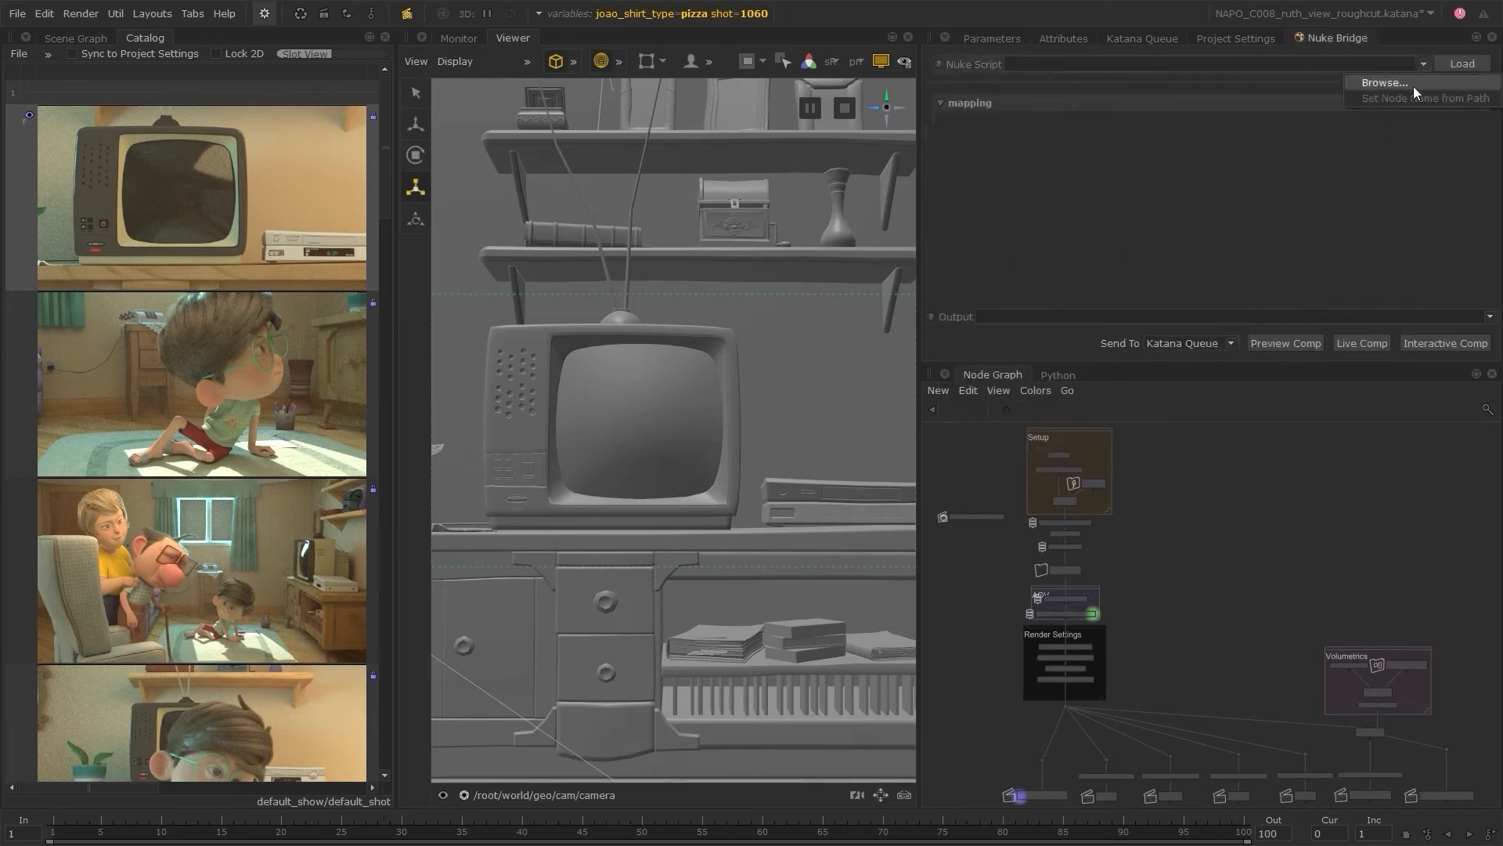
left_click(1412, 86)
left_click(415, 277)
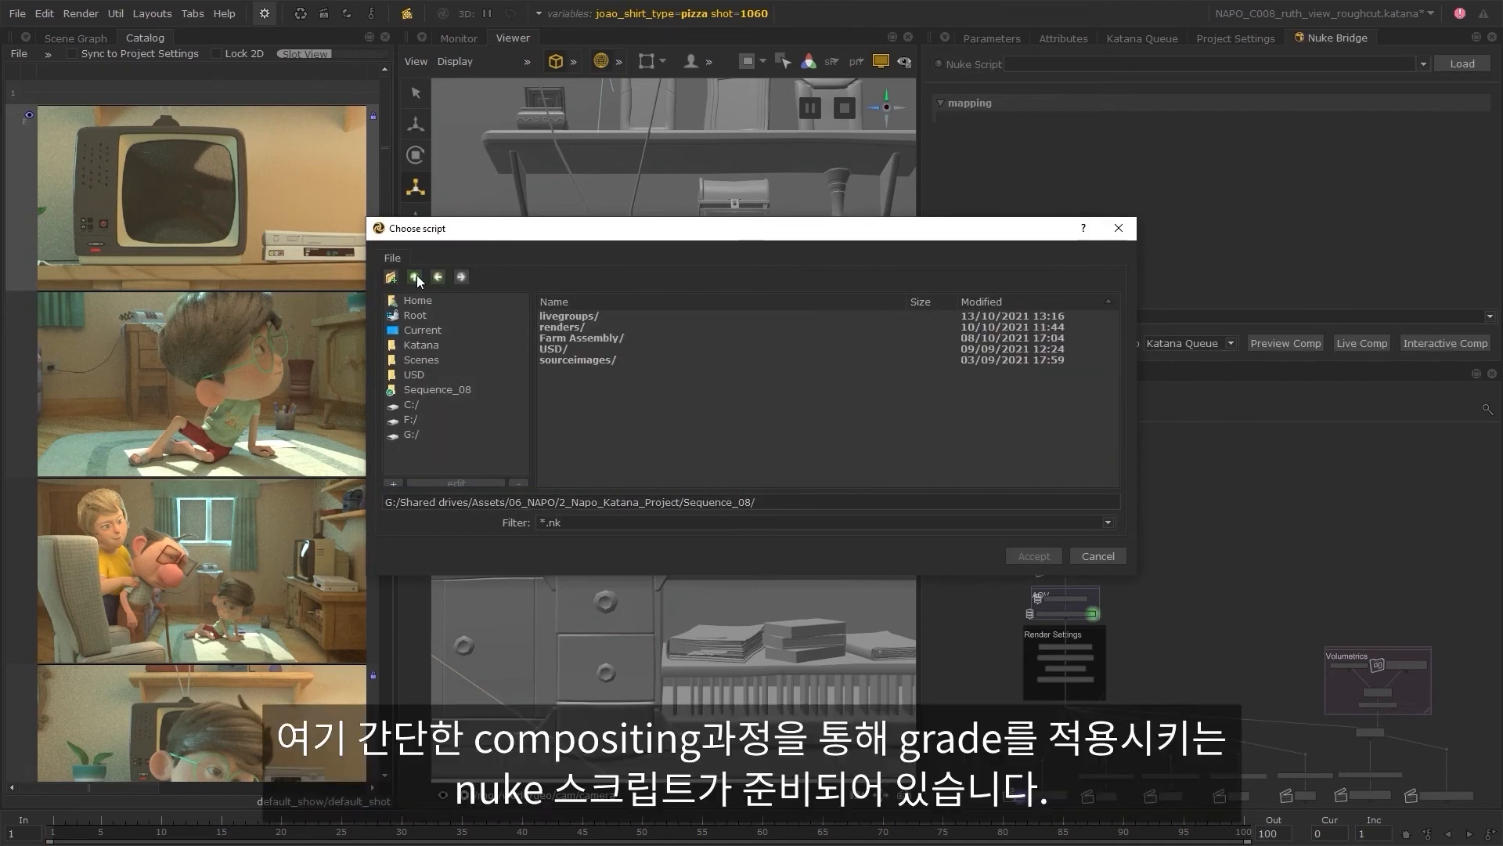
left_click(416, 275)
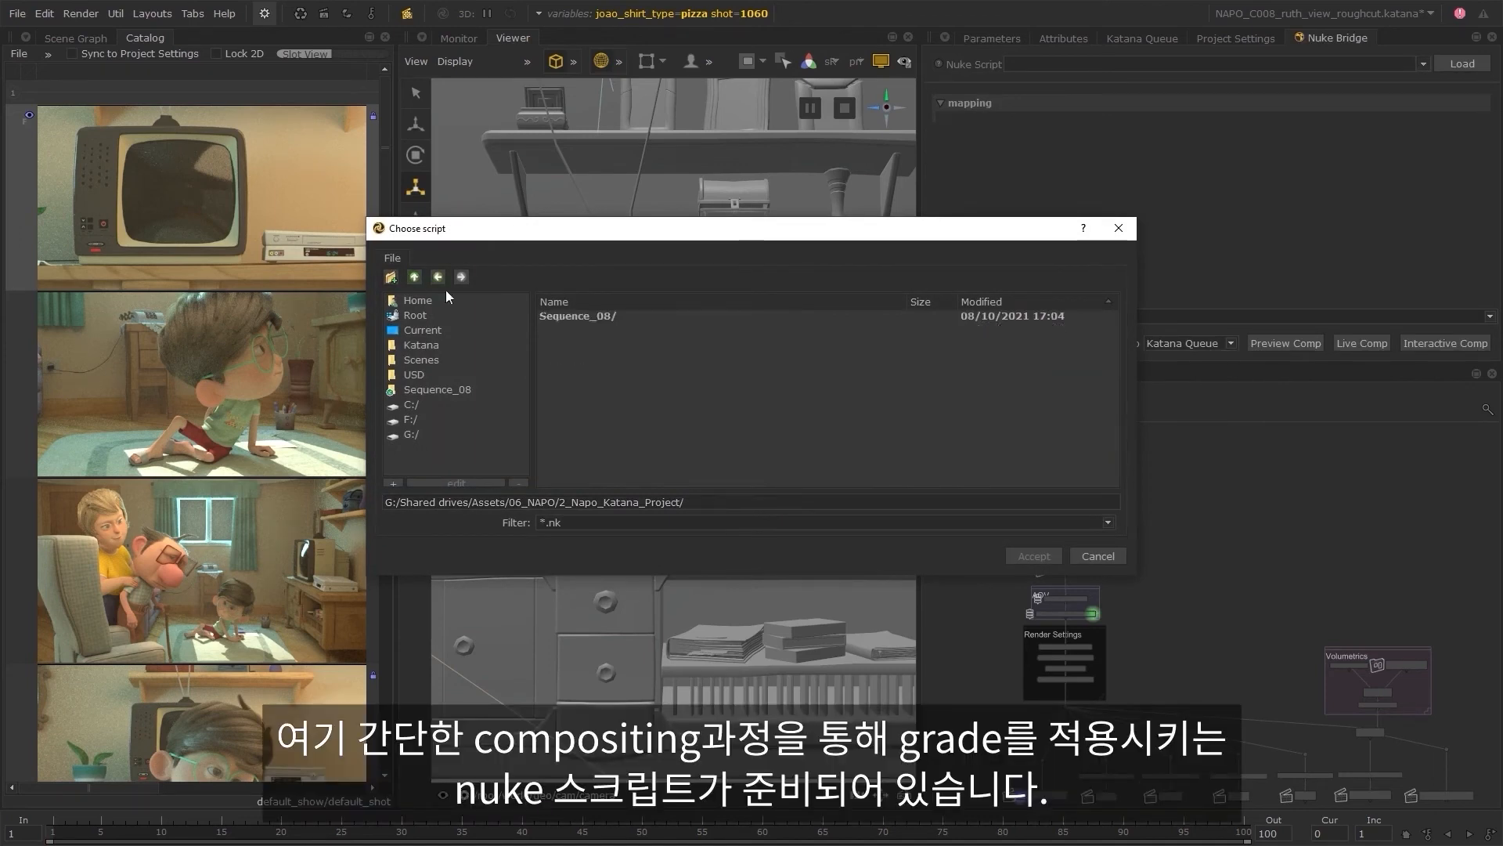
double_click(566, 317)
double_click(570, 349)
double_click(571, 317)
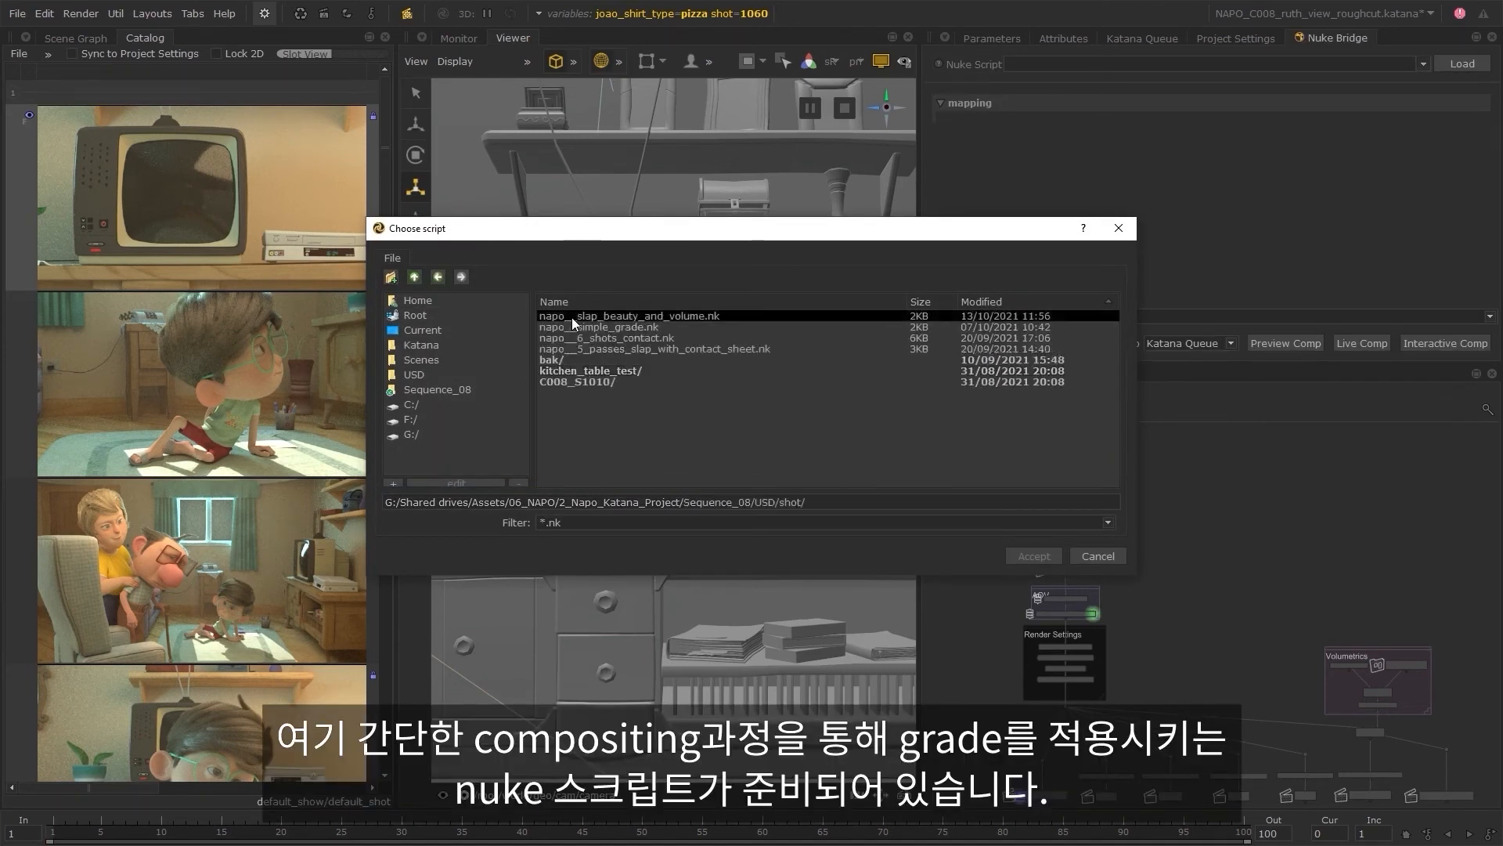
left_click(668, 327)
left_click(1032, 555)
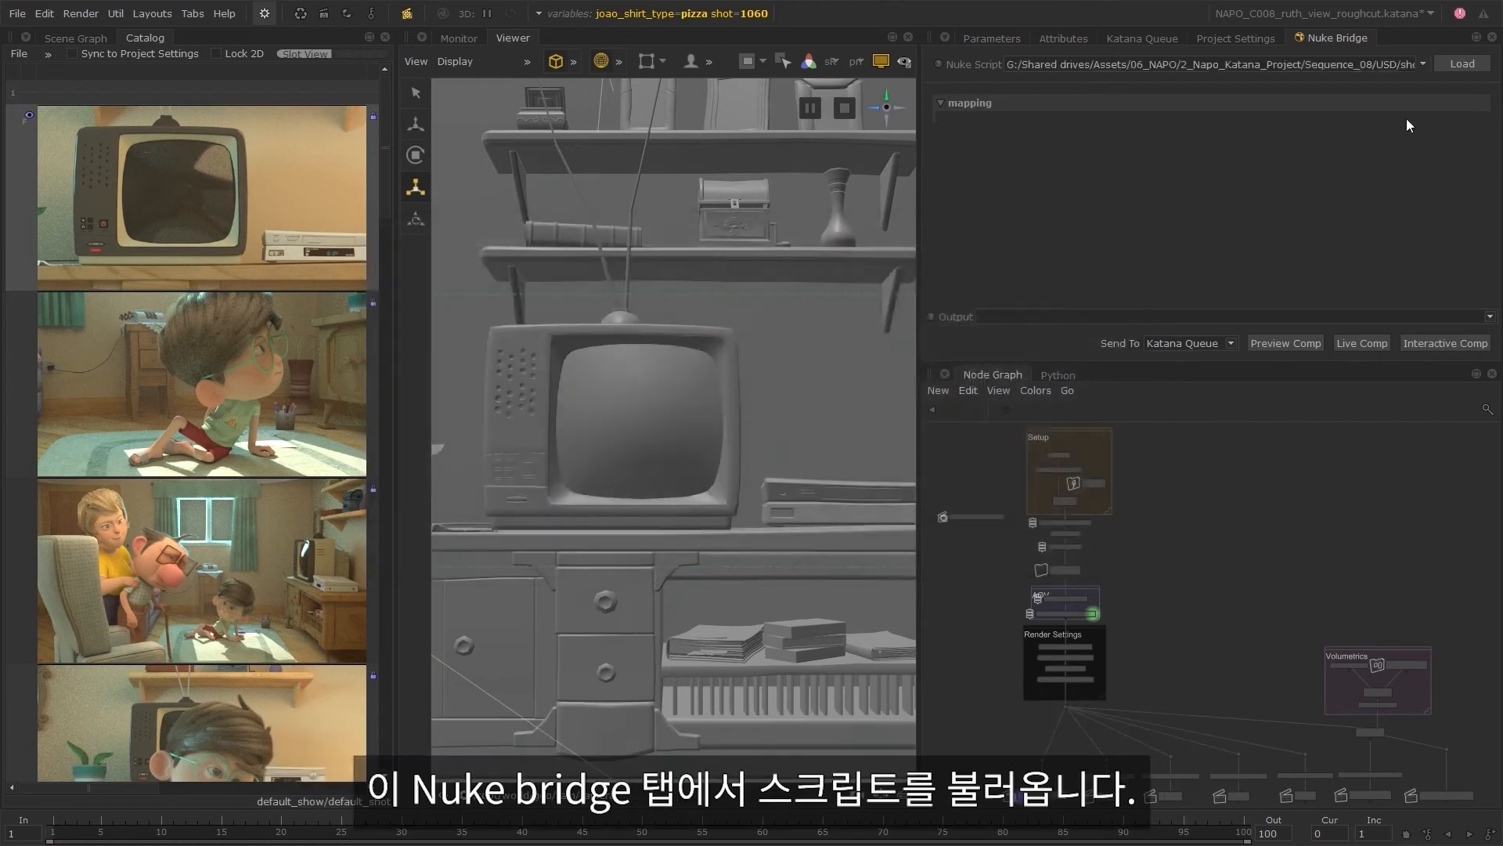
left_click(1463, 68)
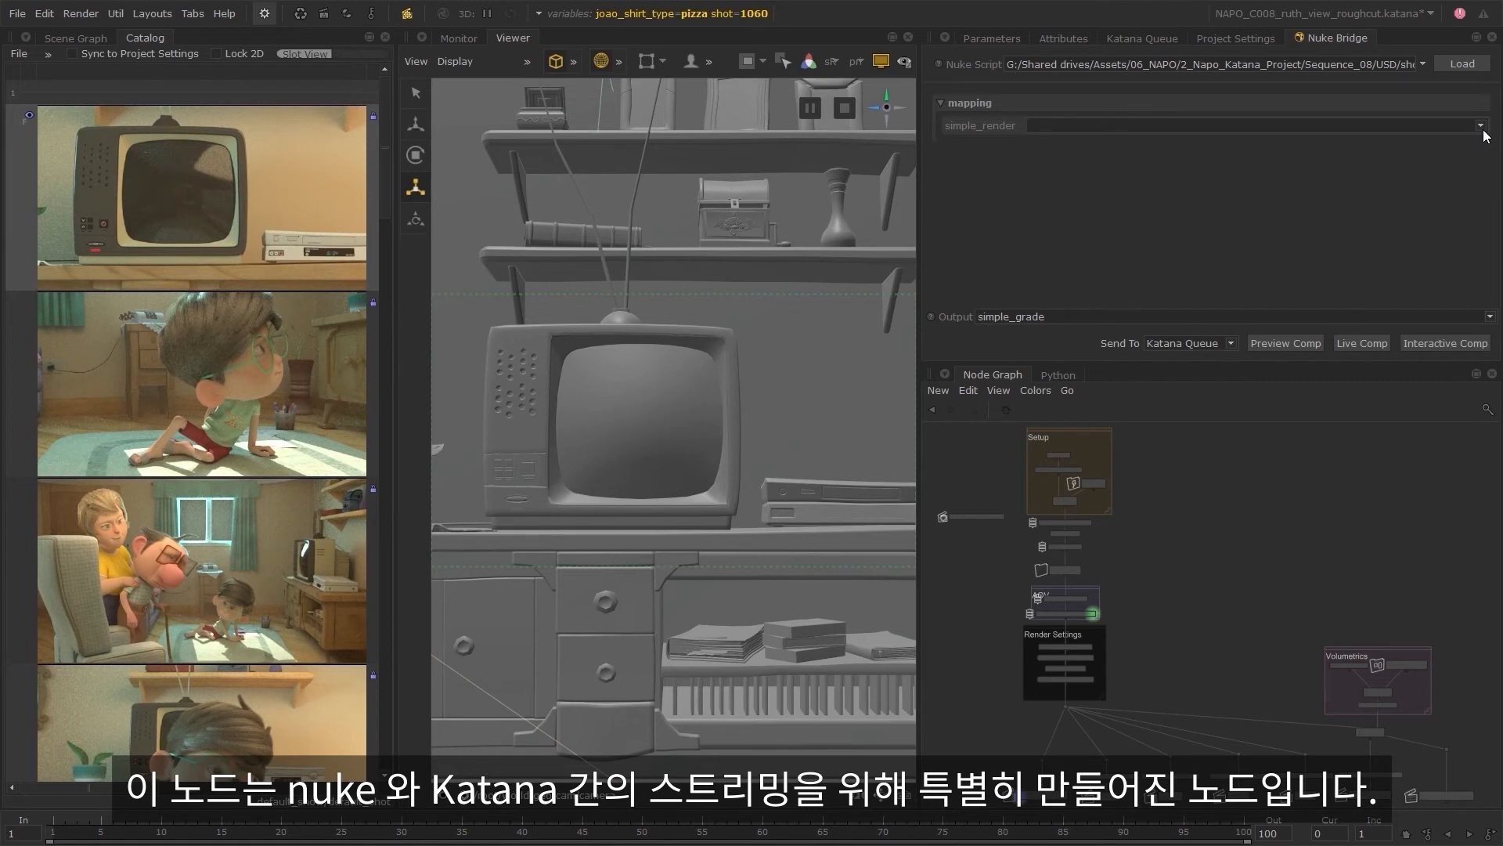
- Map the simple_render input to catalog item i_30_0 and select simple_grade as the output
left_click(1480, 126)
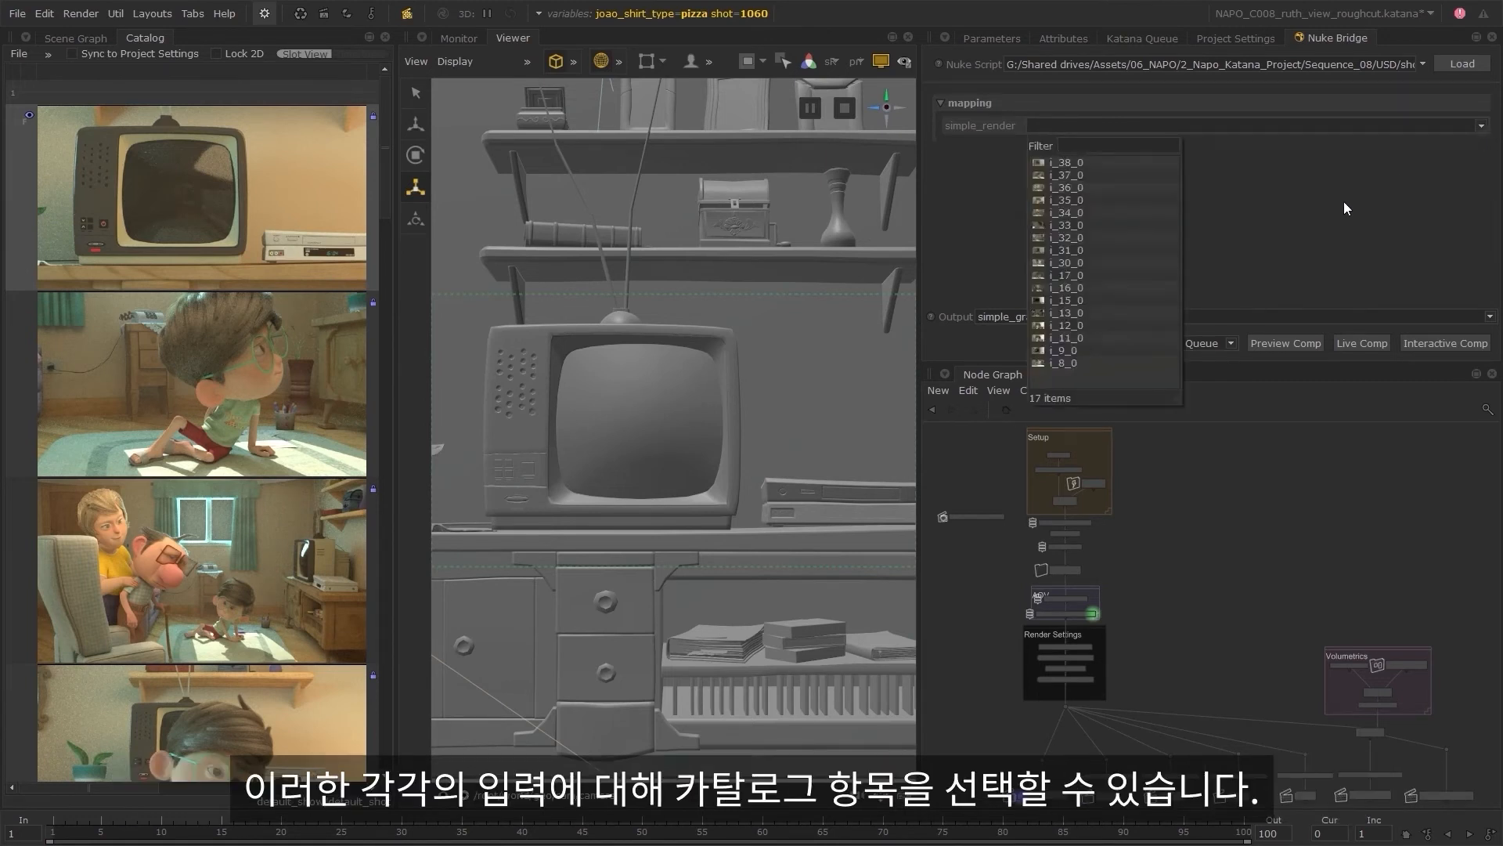
left_click(1099, 263)
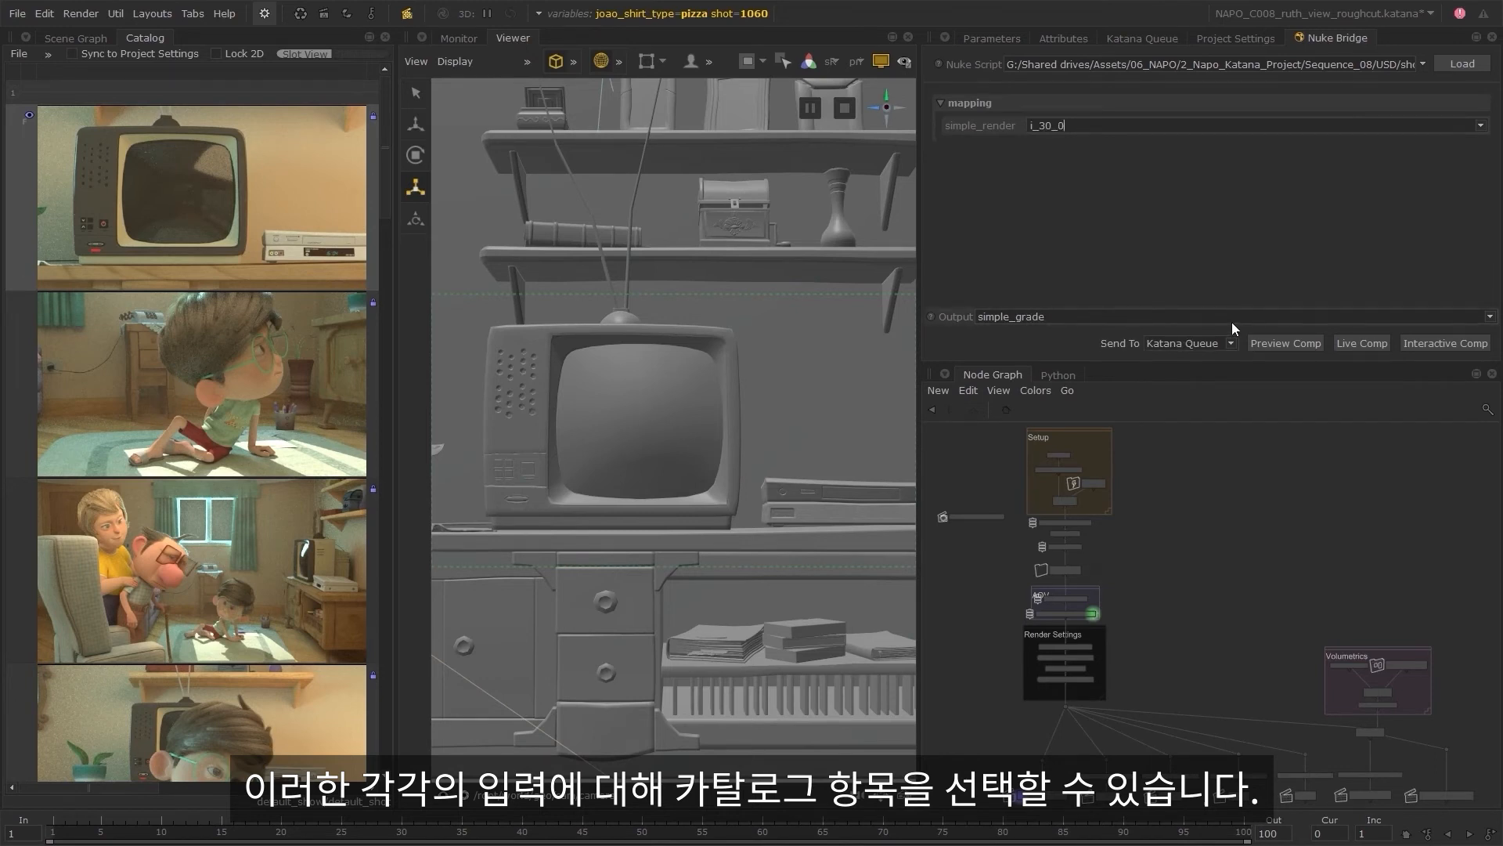
left_click(1489, 317)
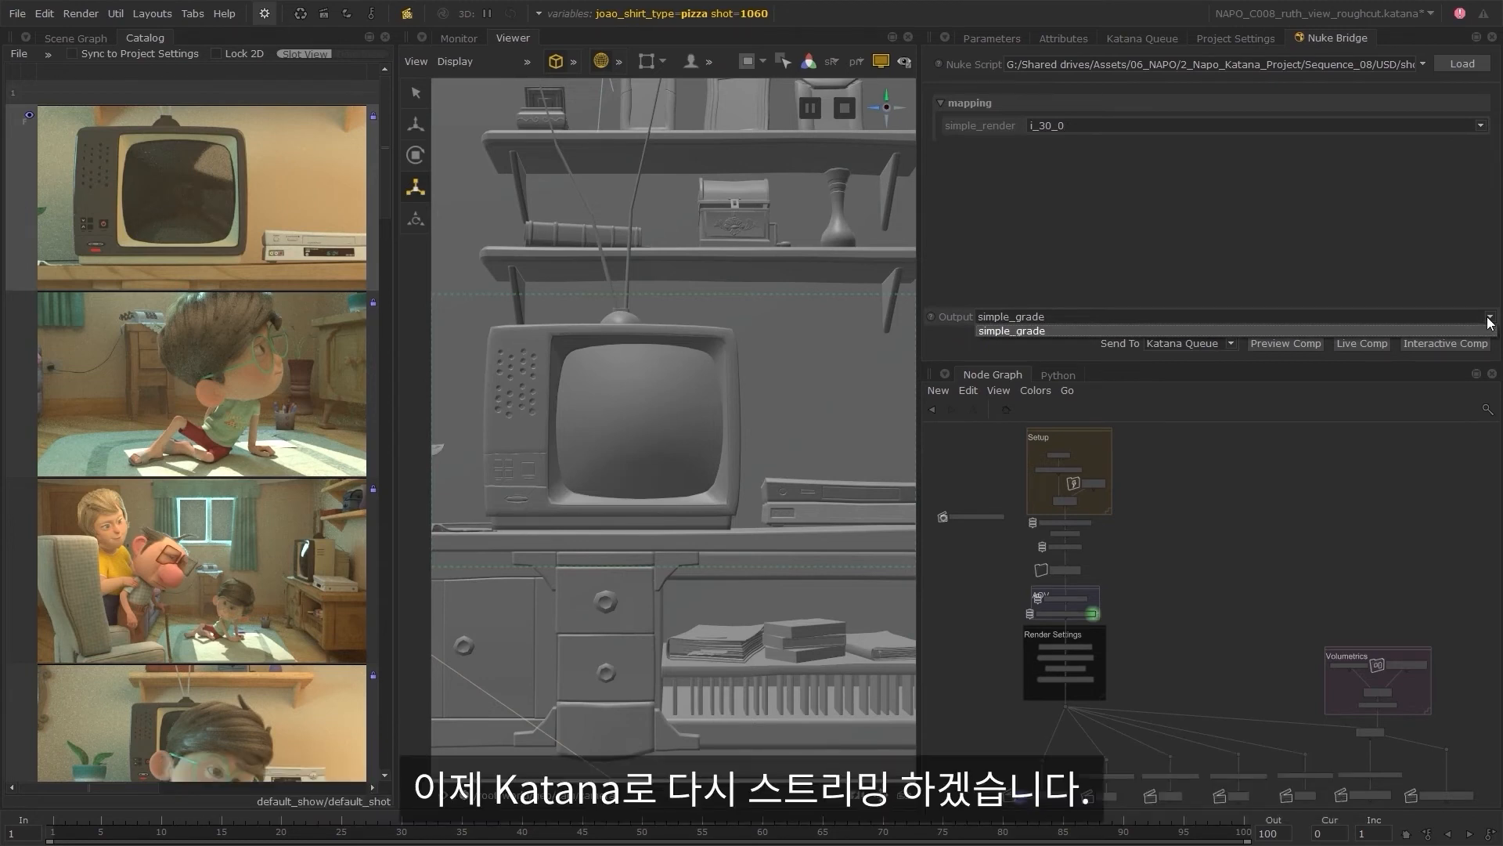
left_click(1480, 330)
- Run a preview comp through the Katana Queue and frame the graded image in the Monitor
left_click(1231, 343)
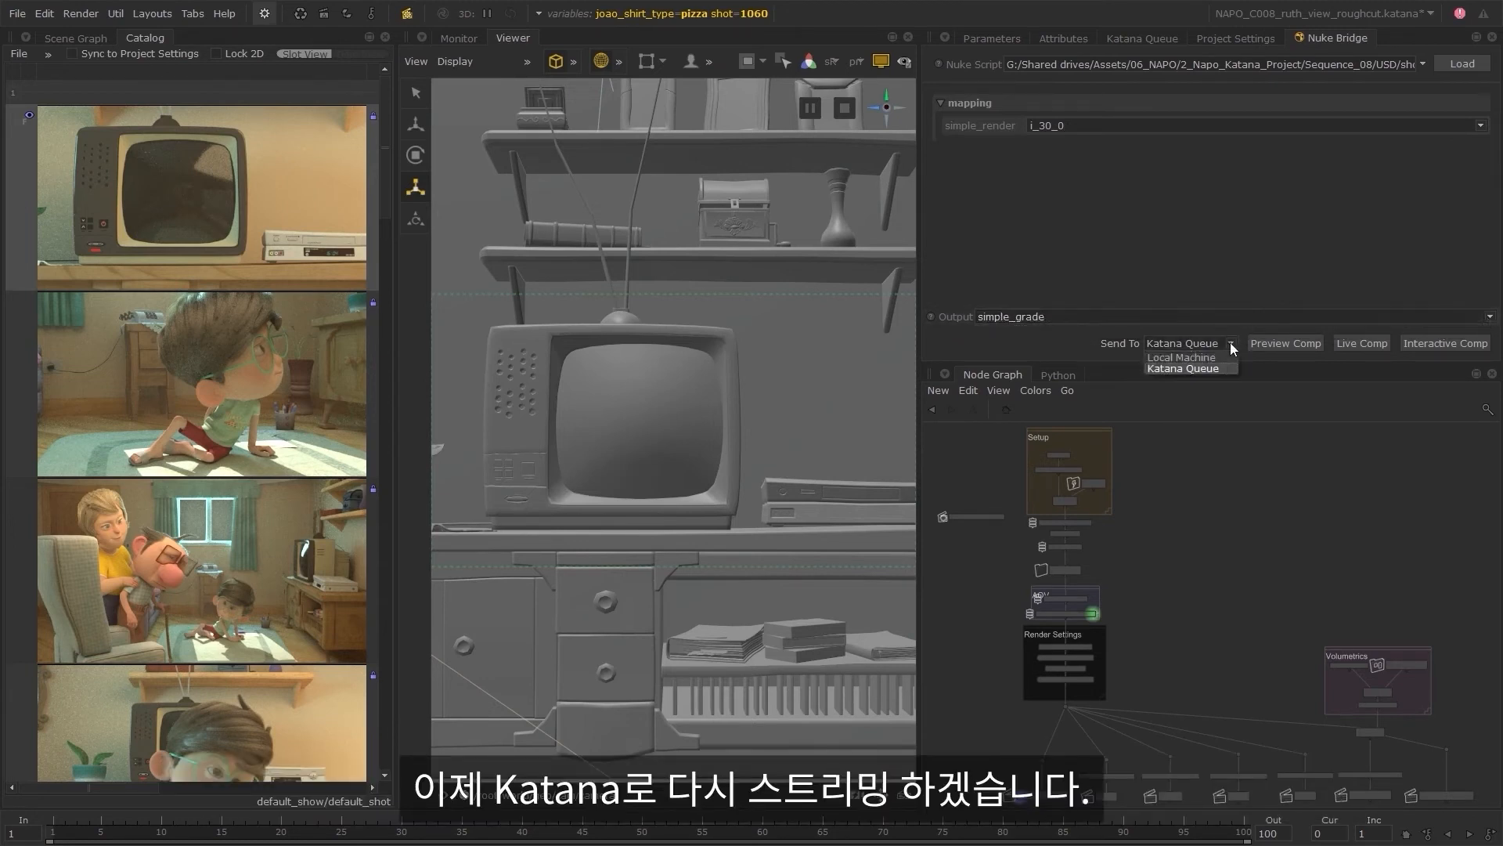
left_click(1231, 343)
left_click(1350, 345)
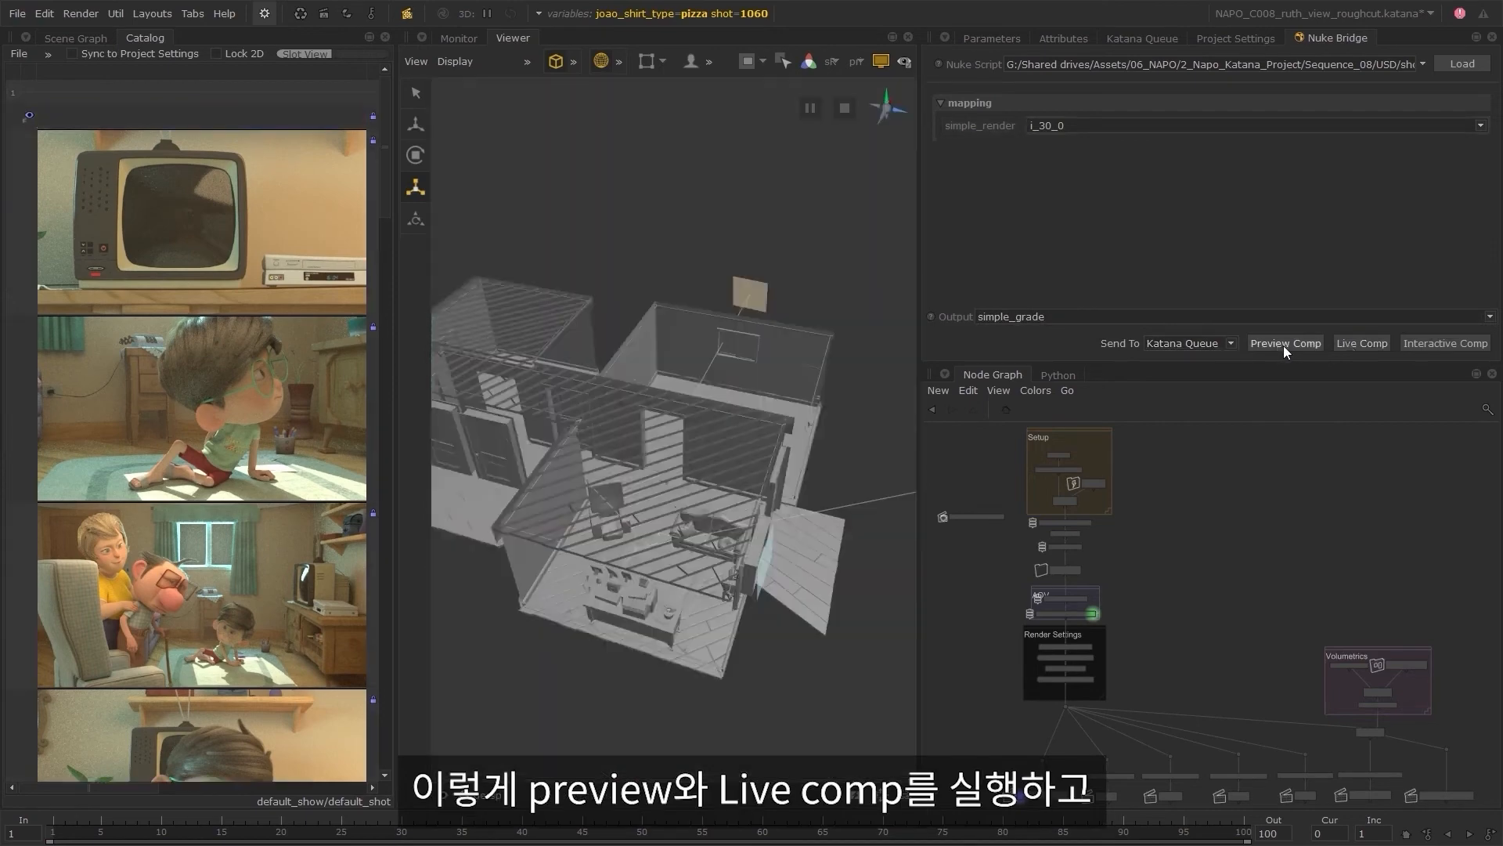
left_click(1284, 345)
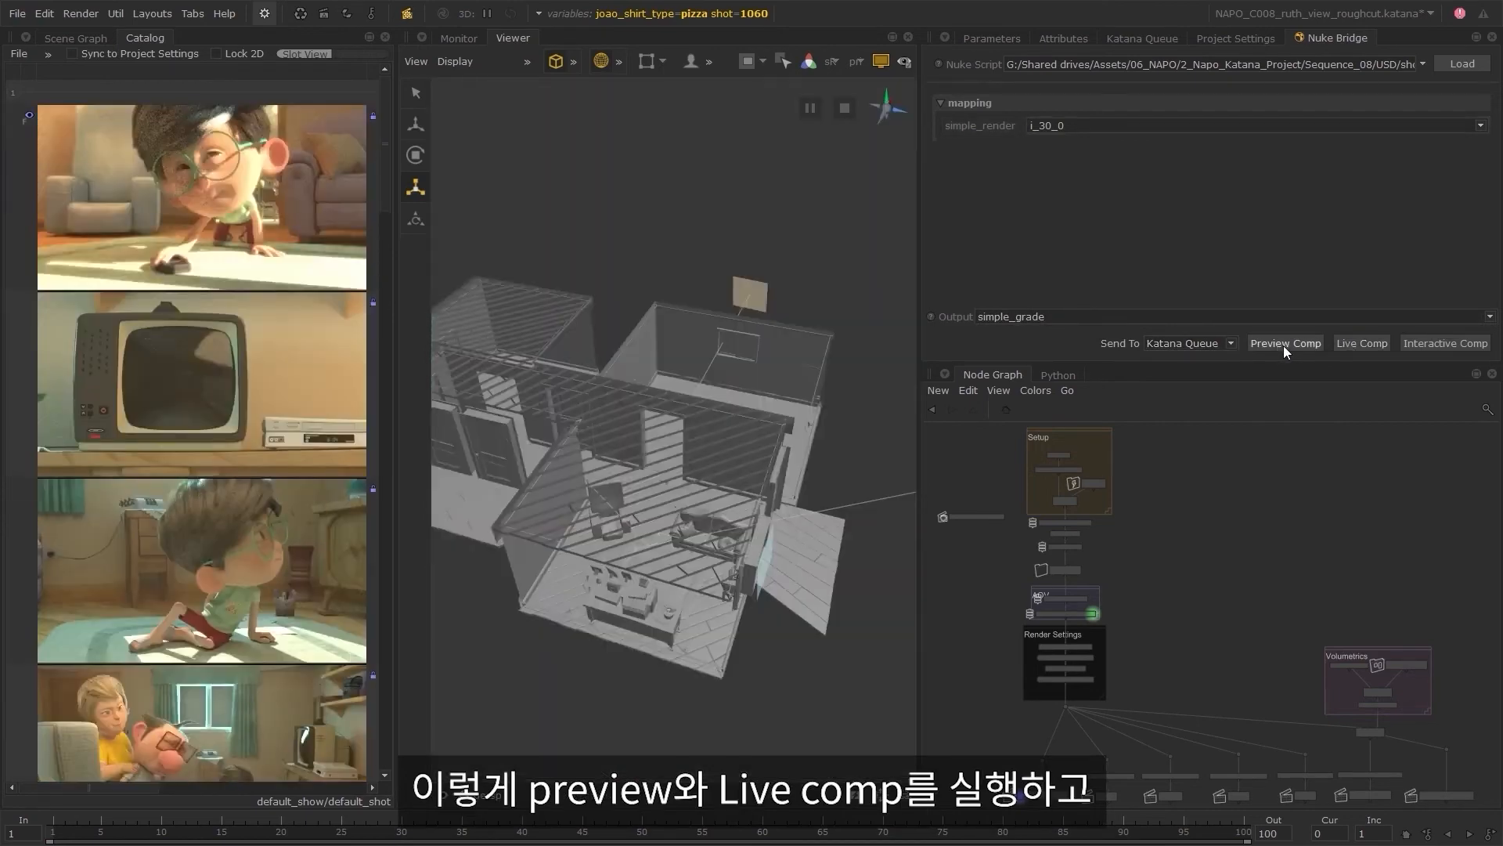
left_click(468, 39)
key("f")
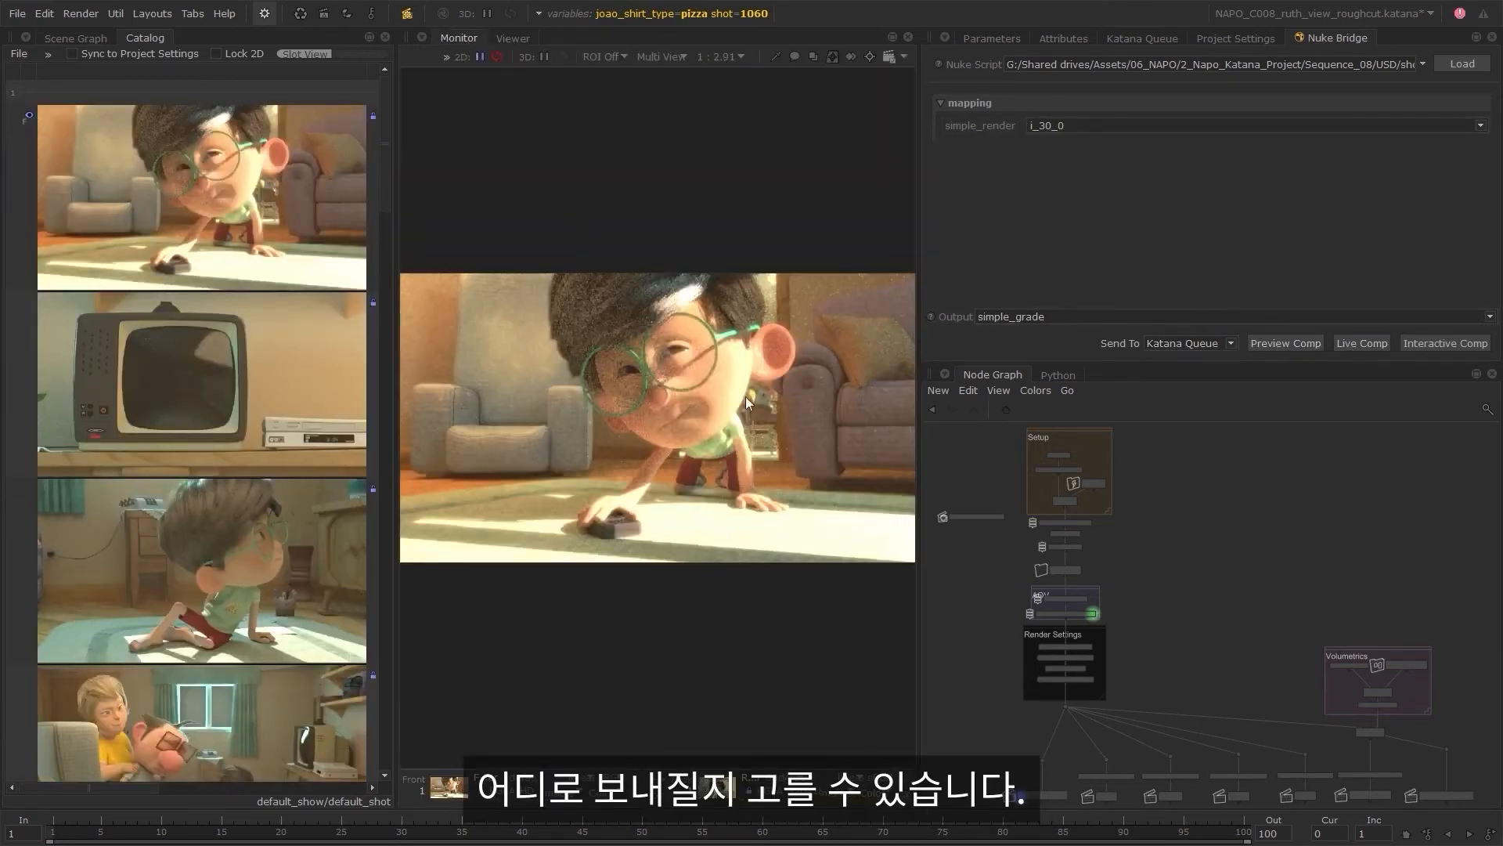
- Compare the graded comp with its original render using a Horizontal Split in the Monitor
scroll(299, 511, "down", 10)
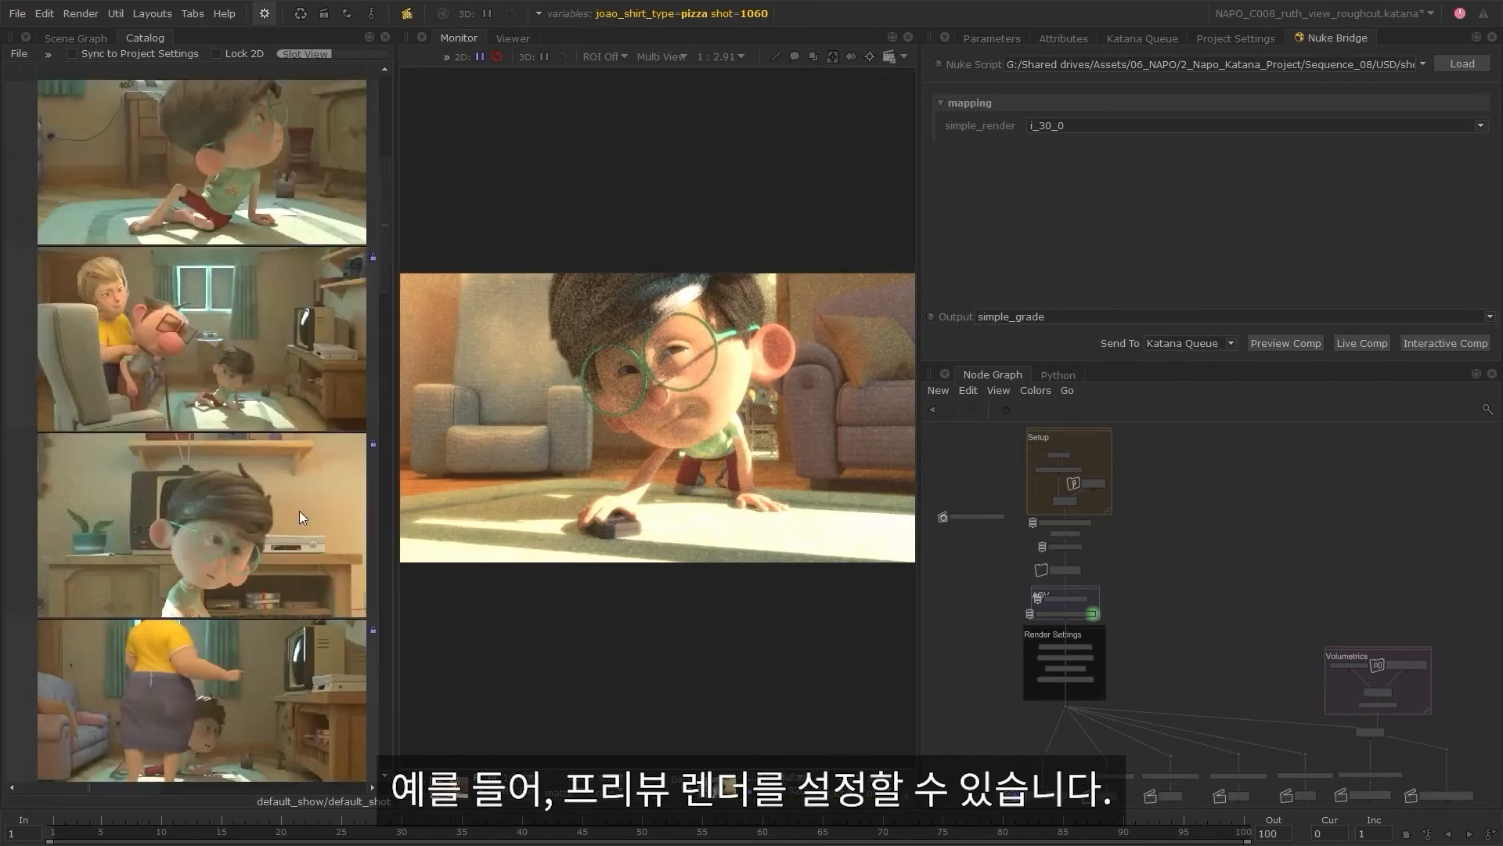
left_click(661, 54)
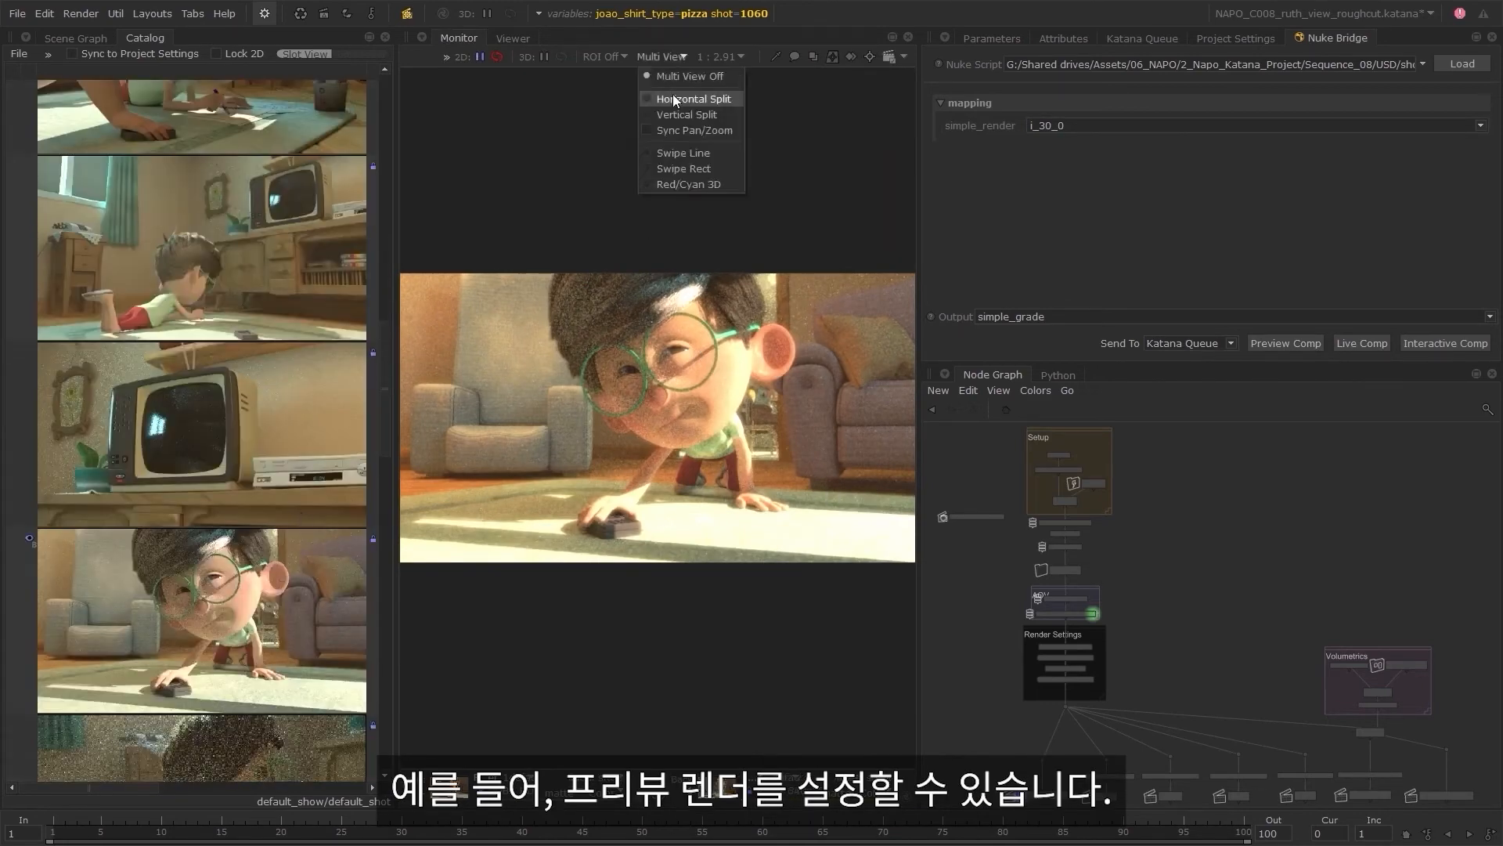
left_click(673, 96)
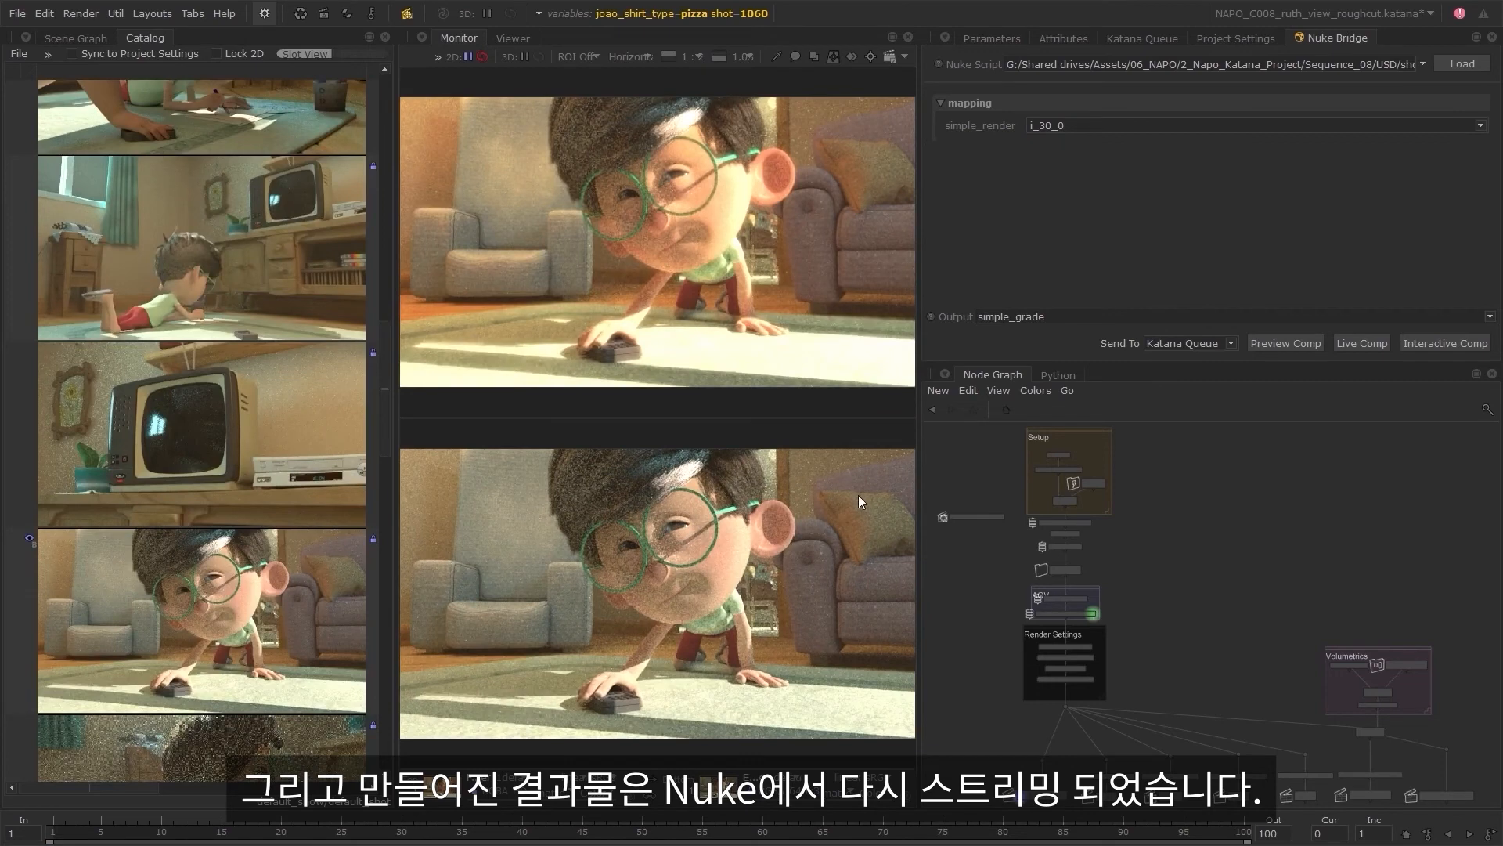
- Remap simple_render to catalog item i_33_0 and run another preview comp
left_click(1480, 127)
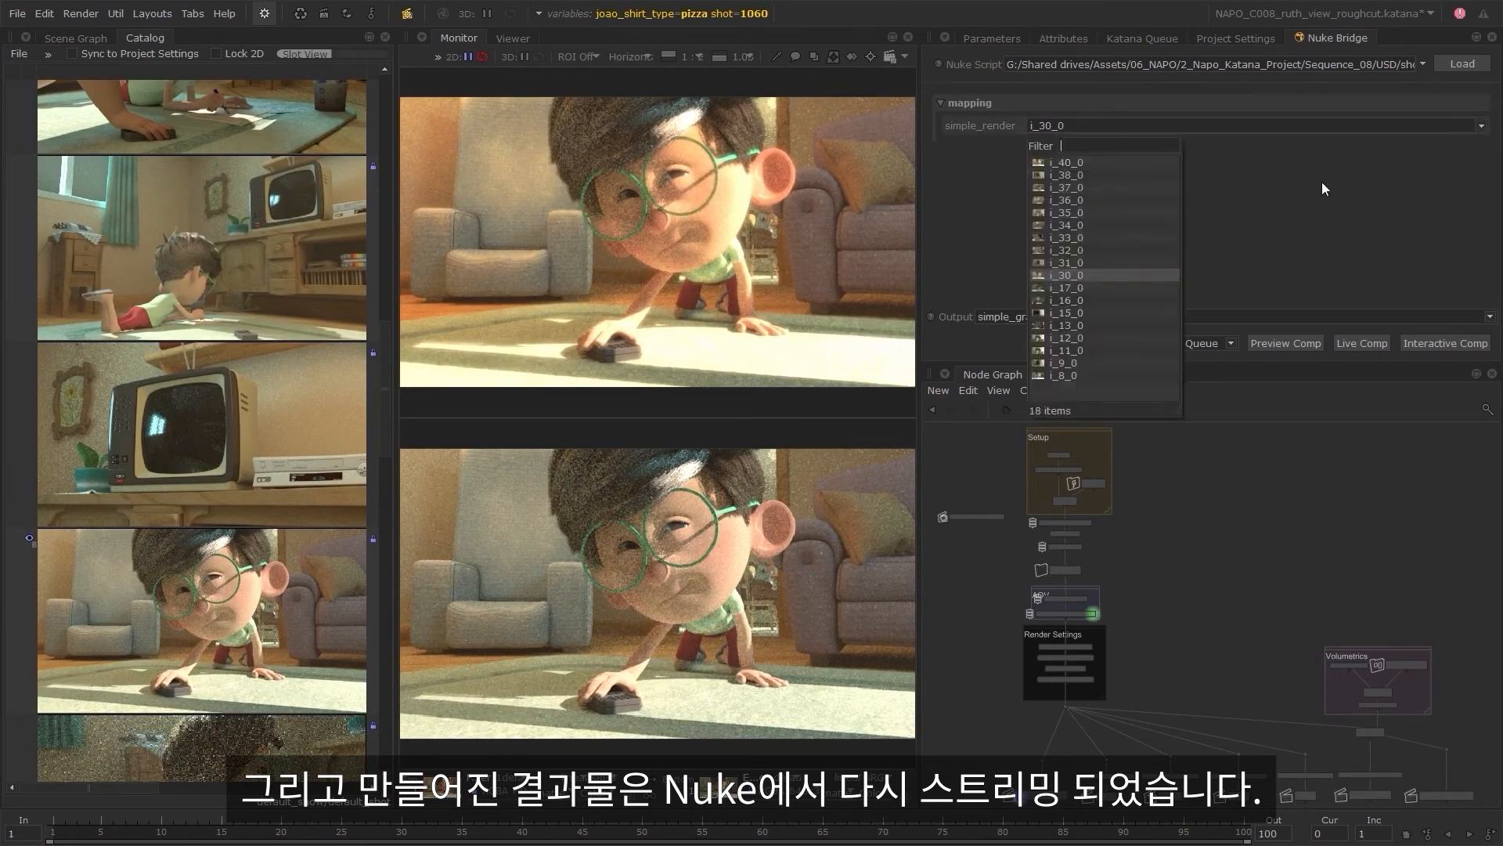
left_click(1098, 238)
left_click(1304, 343)
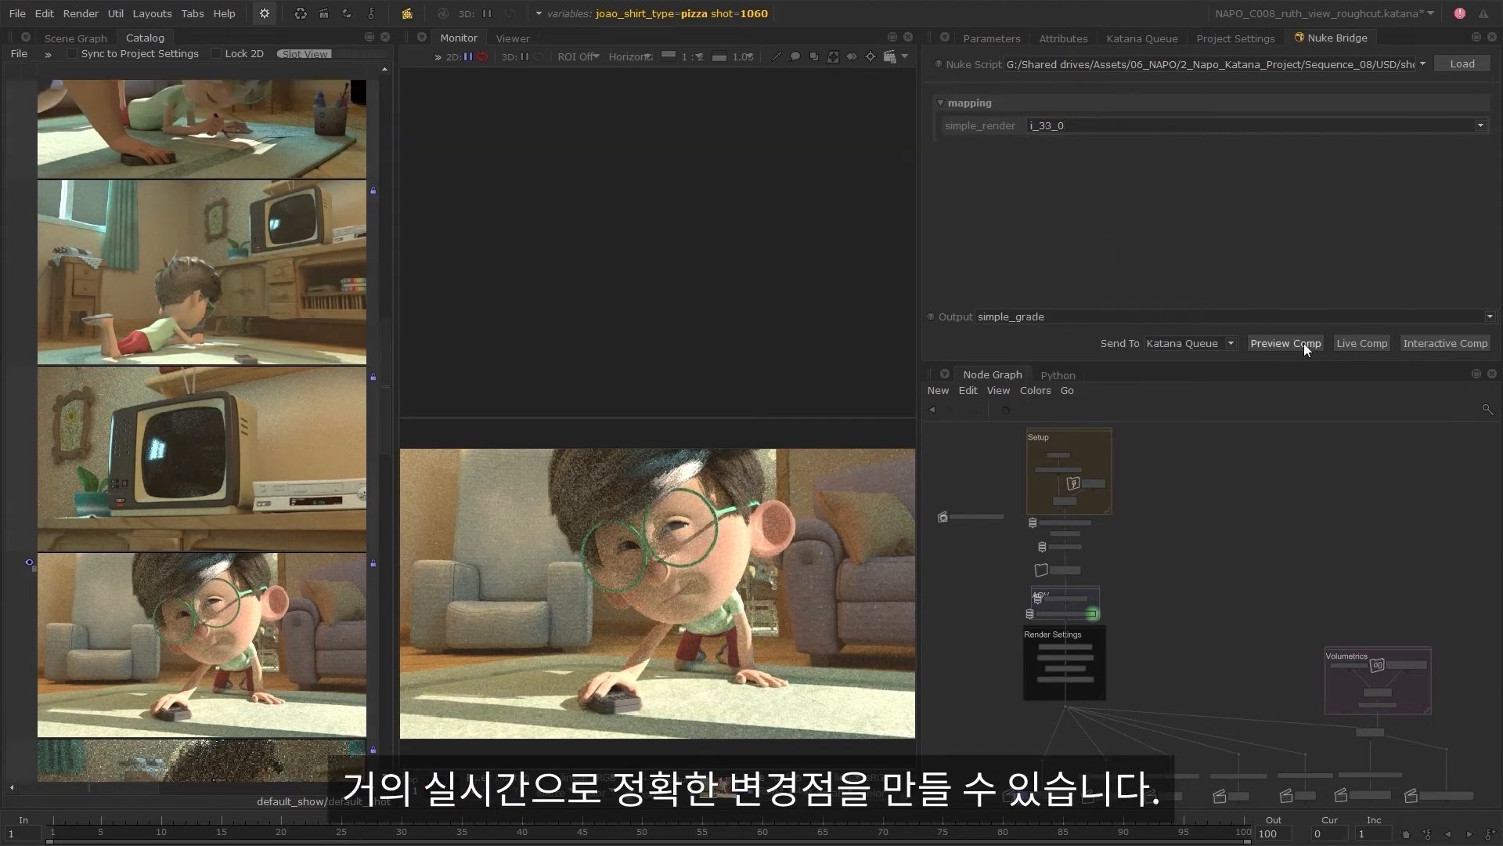
scroll(232, 130, "up", 5)
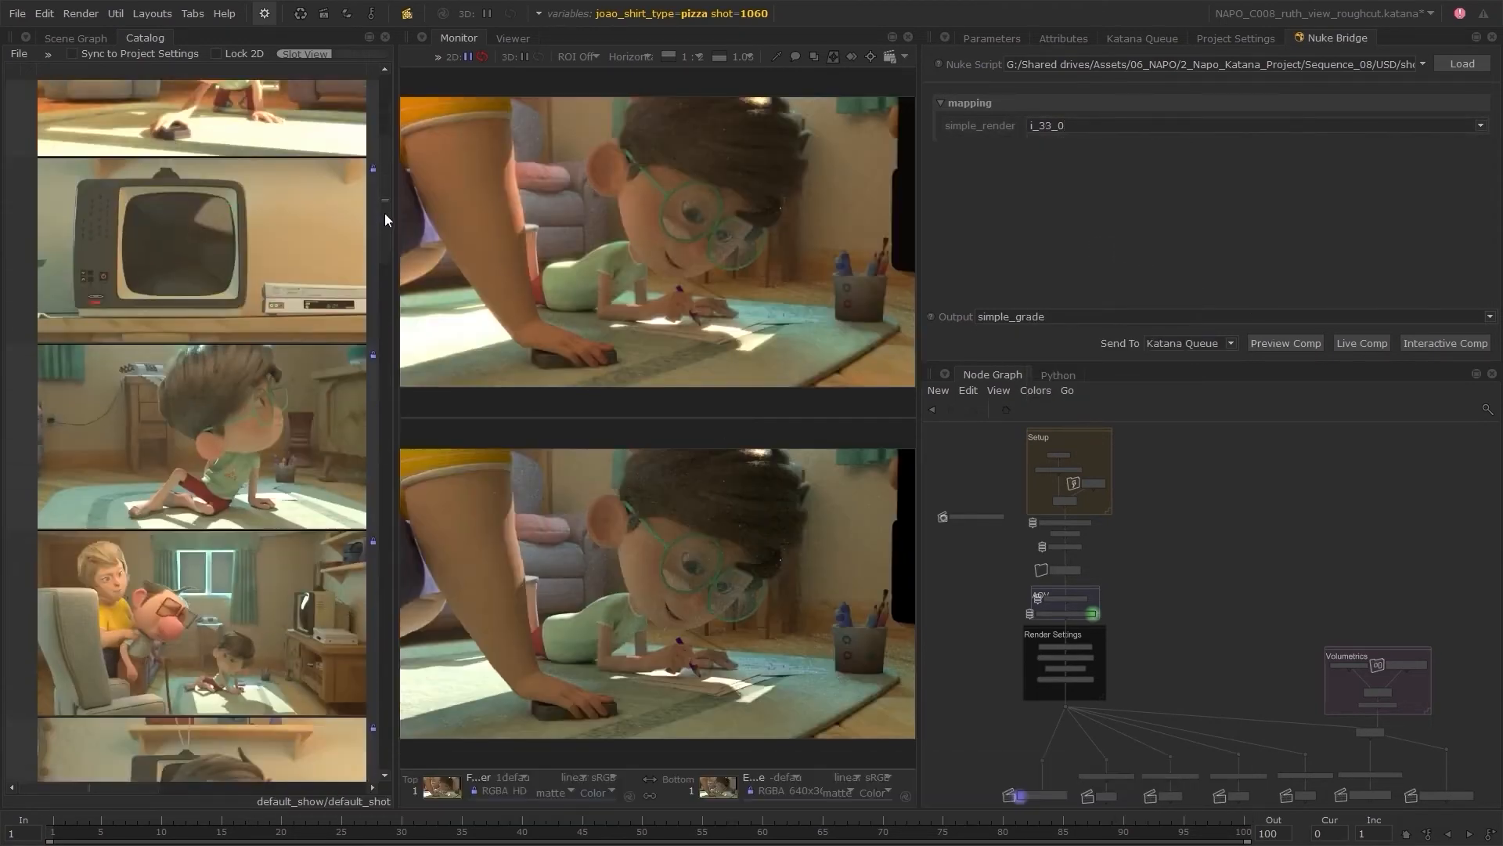
left_click_drag(388, 304, 390, 349)
scroll(389, 349, "up", 8)
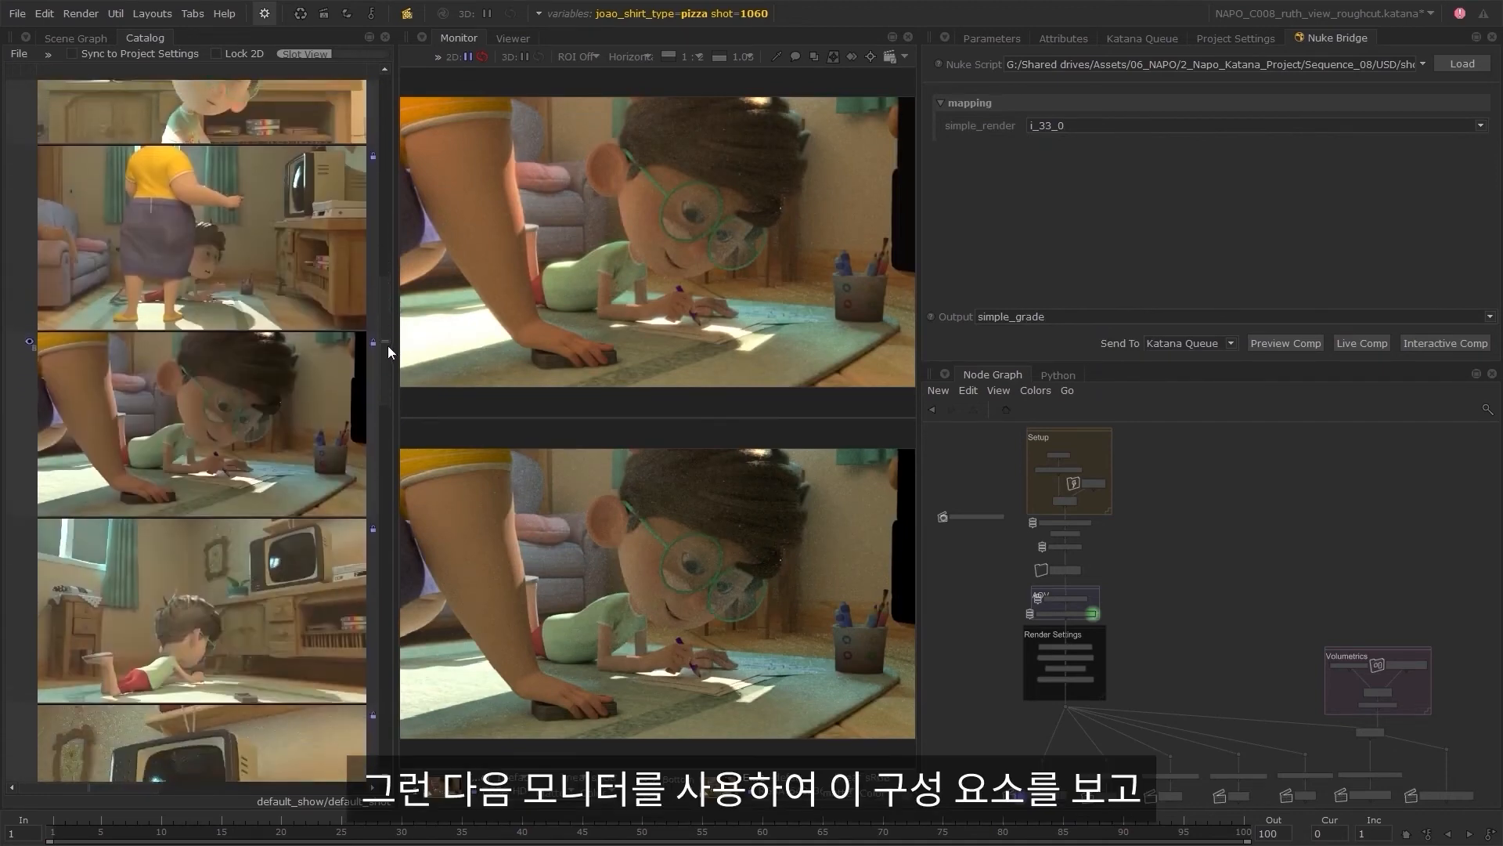
scroll(387, 332, "down", 7)
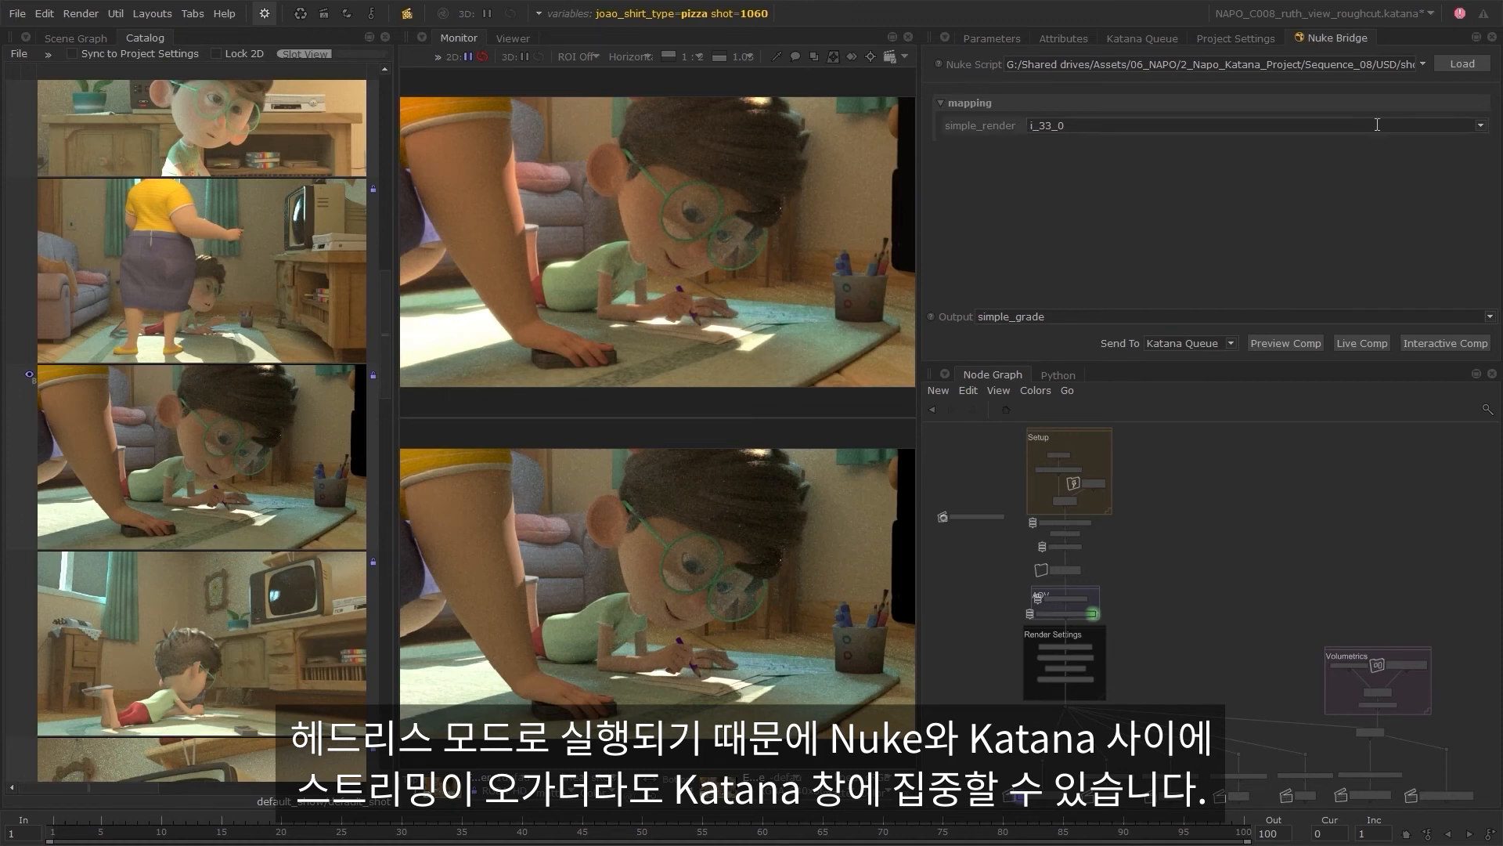
- Load the Nuke script napo__slap_beauty_and_volume.nk into Nuke Bridge
left_click(1423, 65)
left_click(1402, 83)
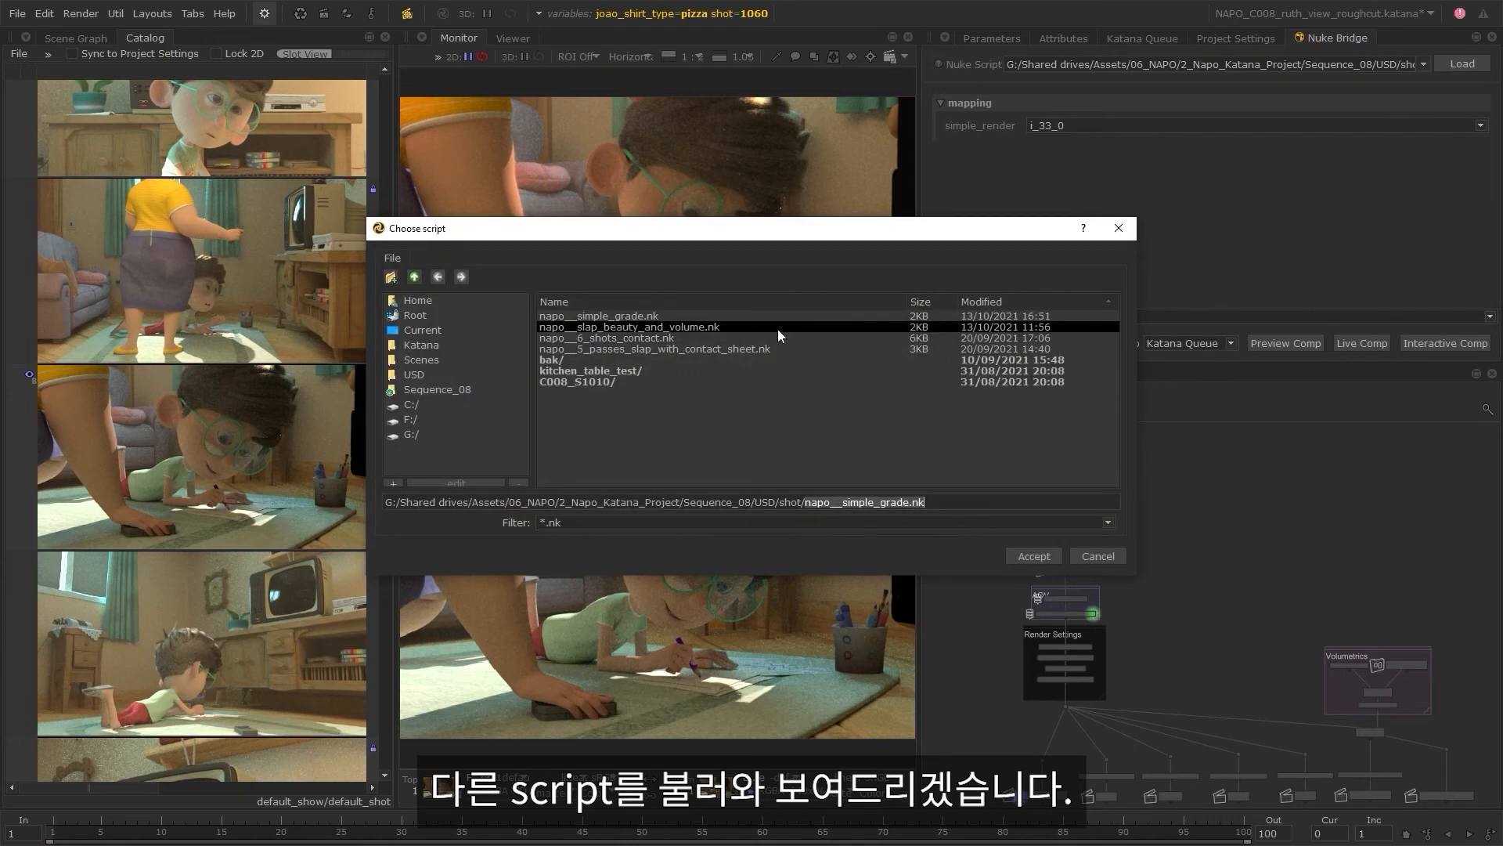
left_click(726, 326)
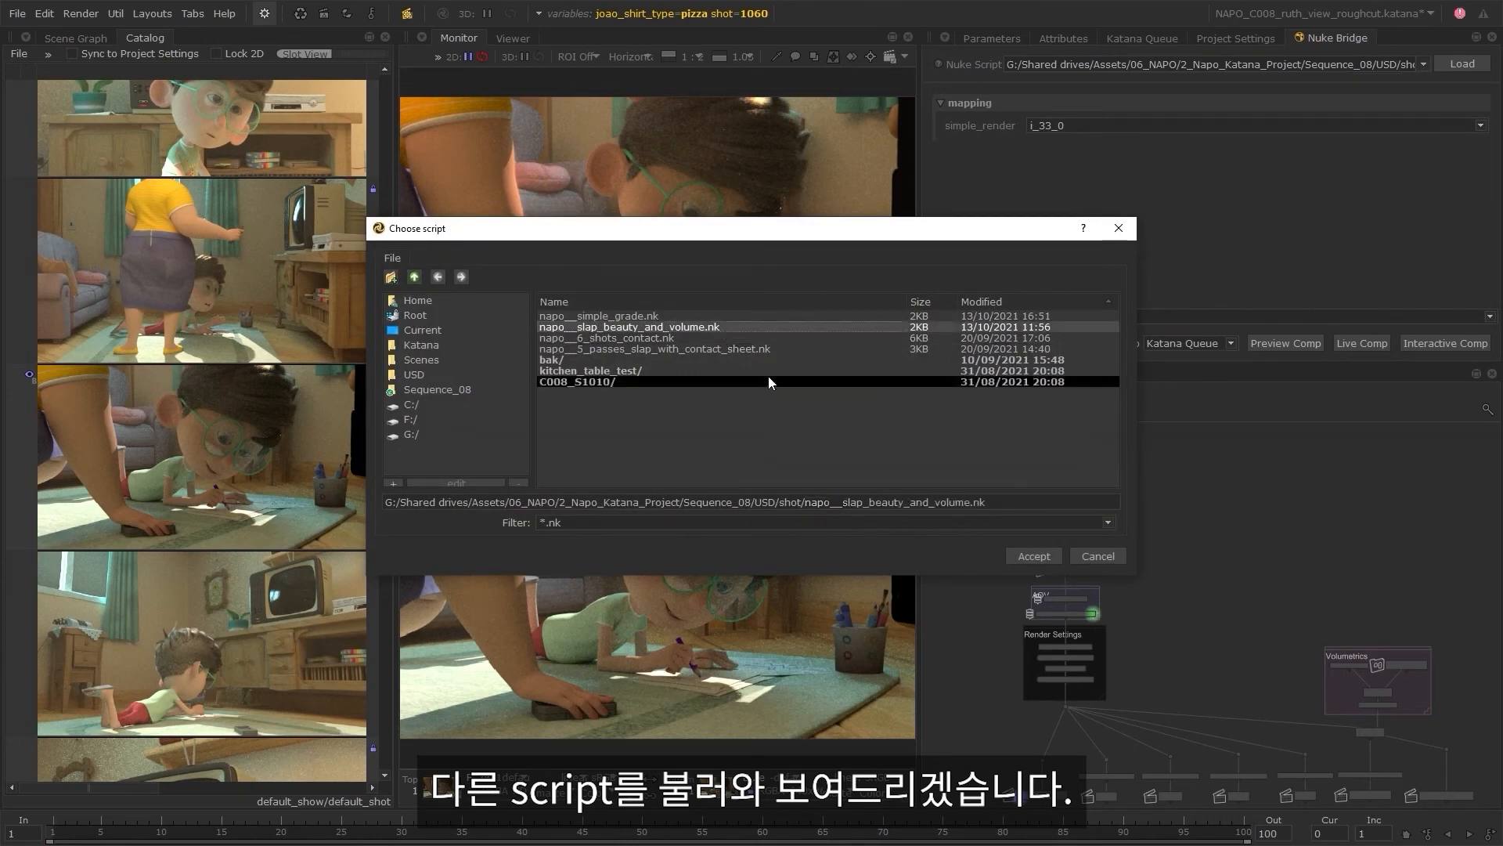
left_click(1030, 553)
left_click(1456, 66)
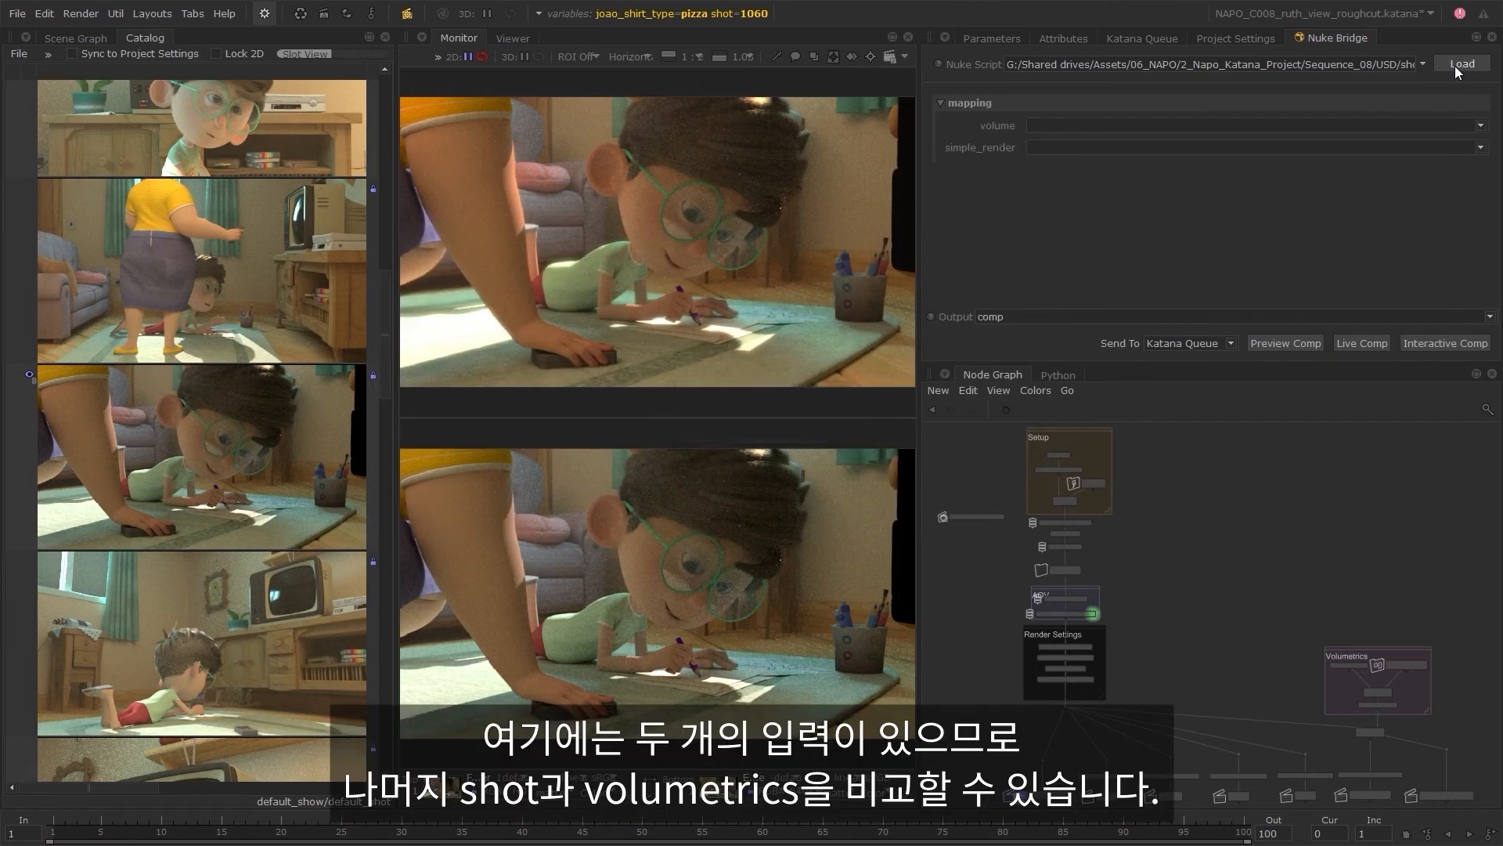
left_click(1040, 314)
left_click(1040, 315)
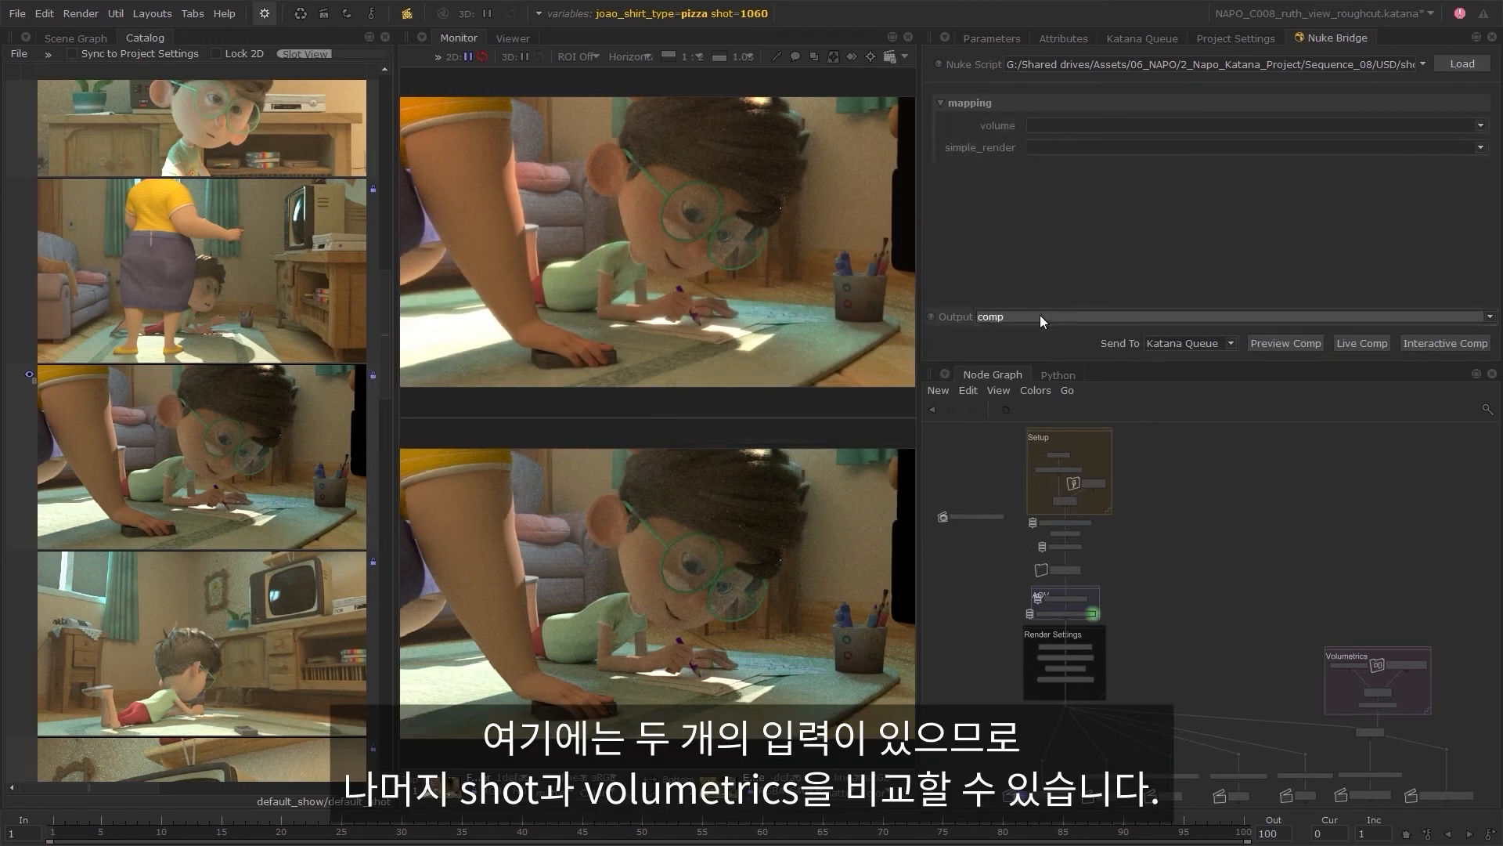
- Load the Nuke script napo__5_passes_slap_with_contact_sheet.nk into Nuke Bridge
left_click(1423, 64)
left_click(1406, 82)
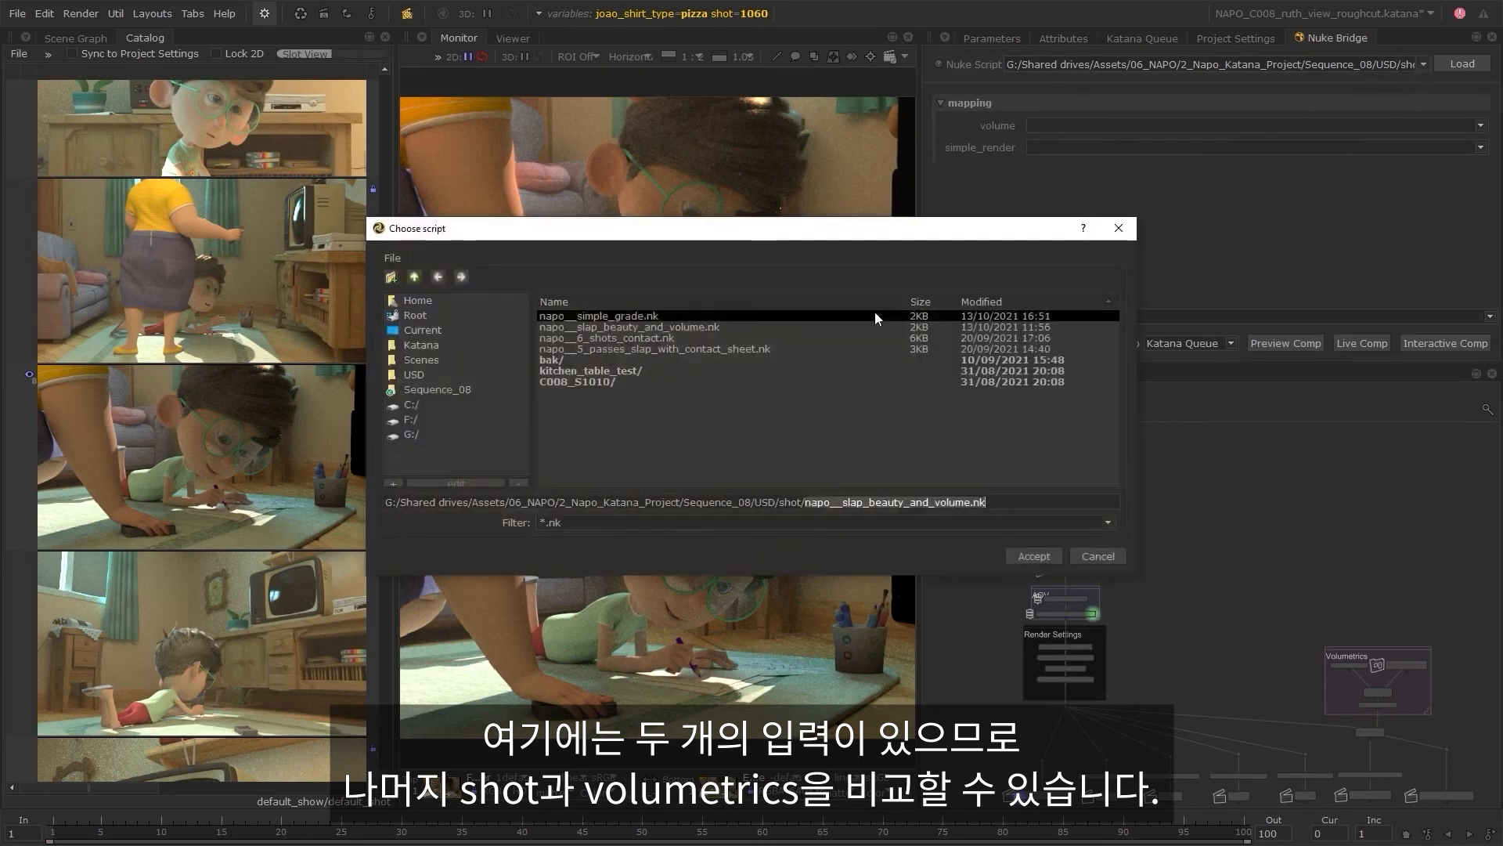
left_click(782, 350)
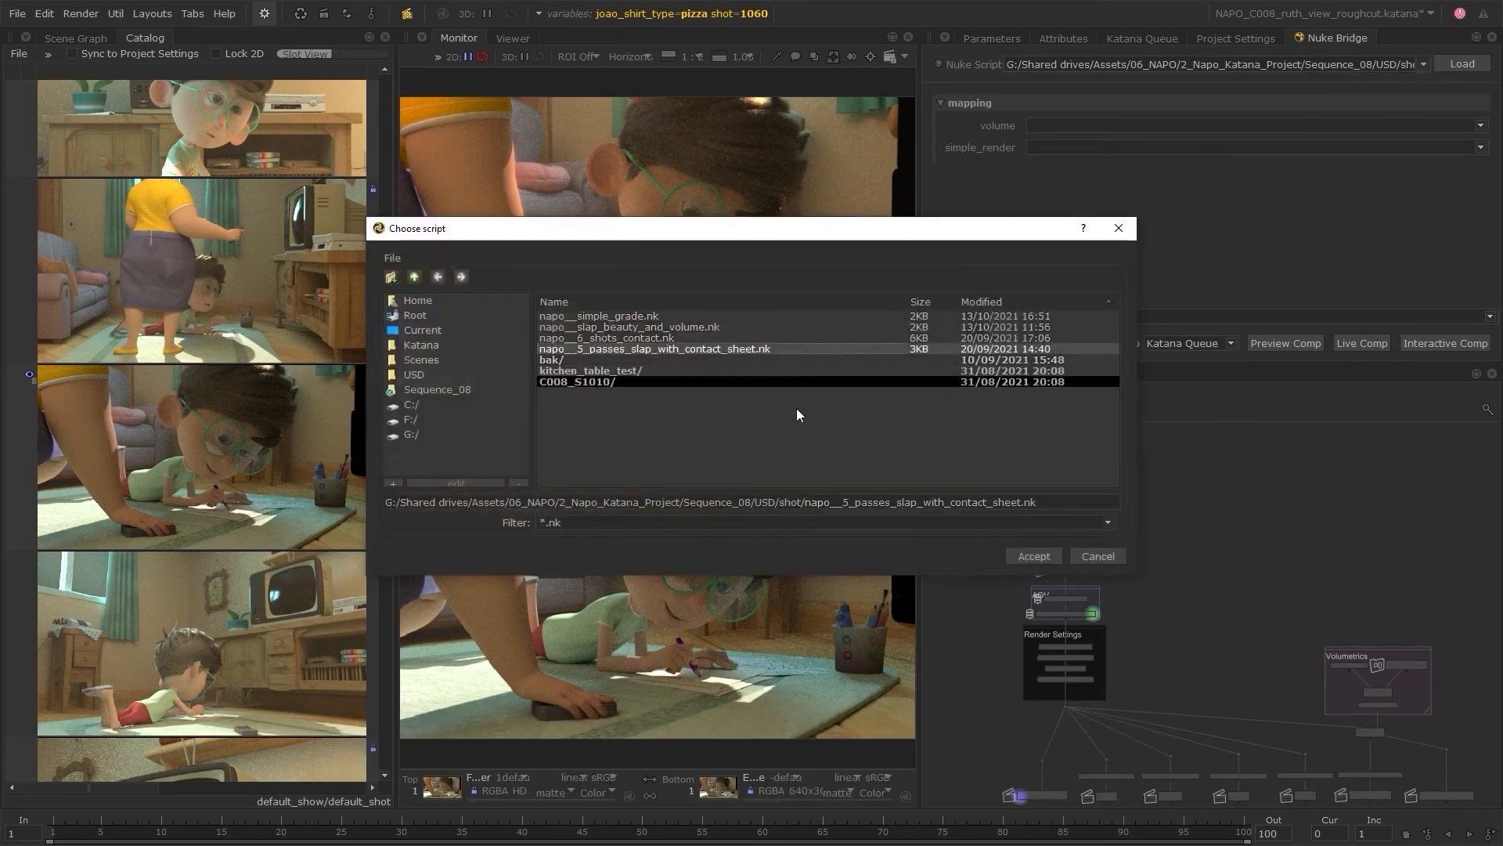
left_click(1023, 553)
left_click(1453, 59)
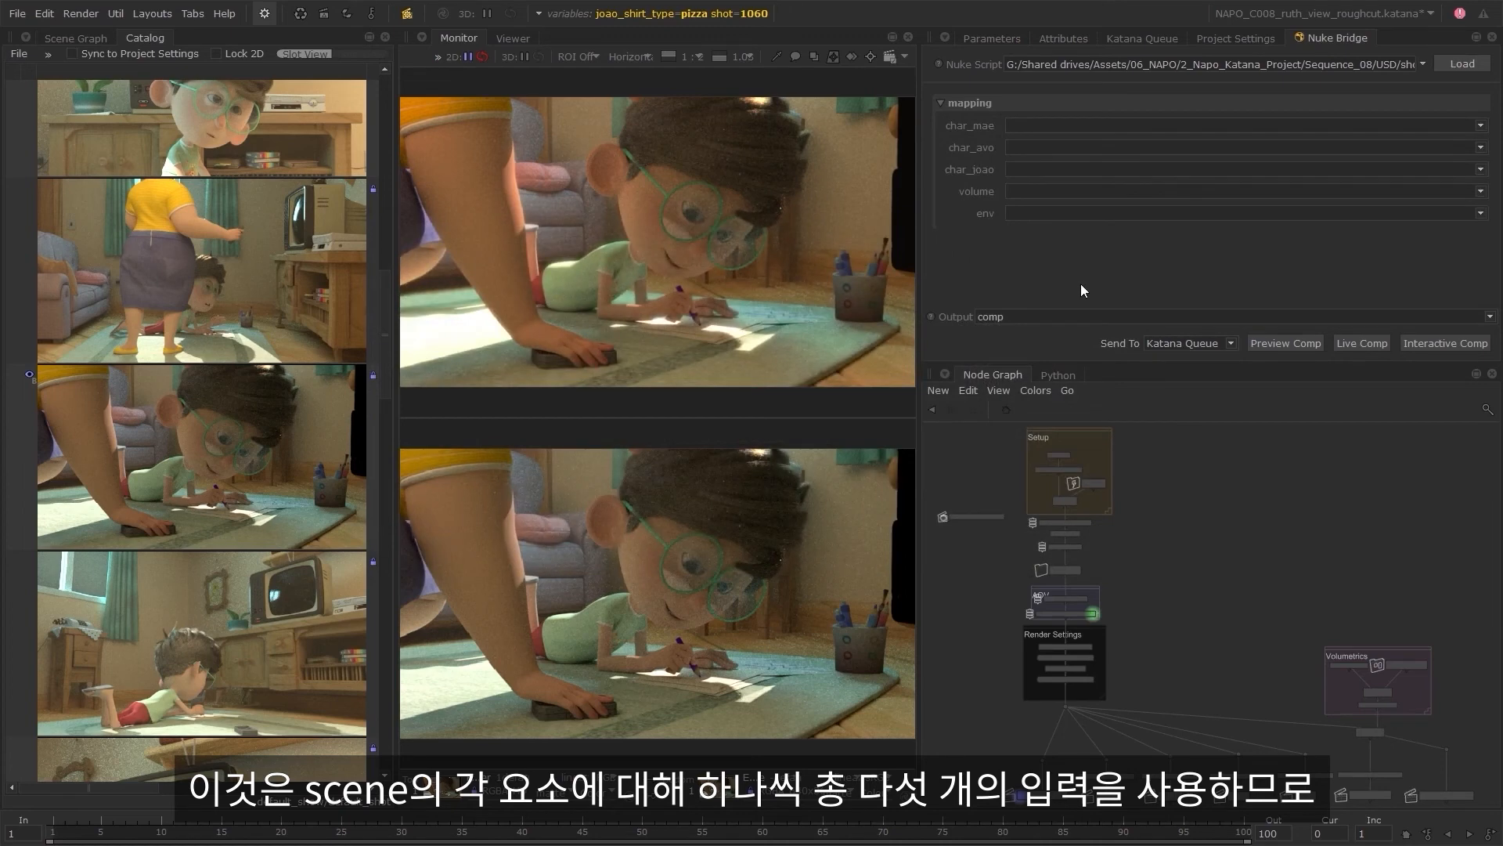
- Set up multiple renders for the AVO, ENV, JOAO, MAE and VOLUMETRICS render nodes, varied by the shot variable
middle_click_drag(1167, 670, 1138, 562)
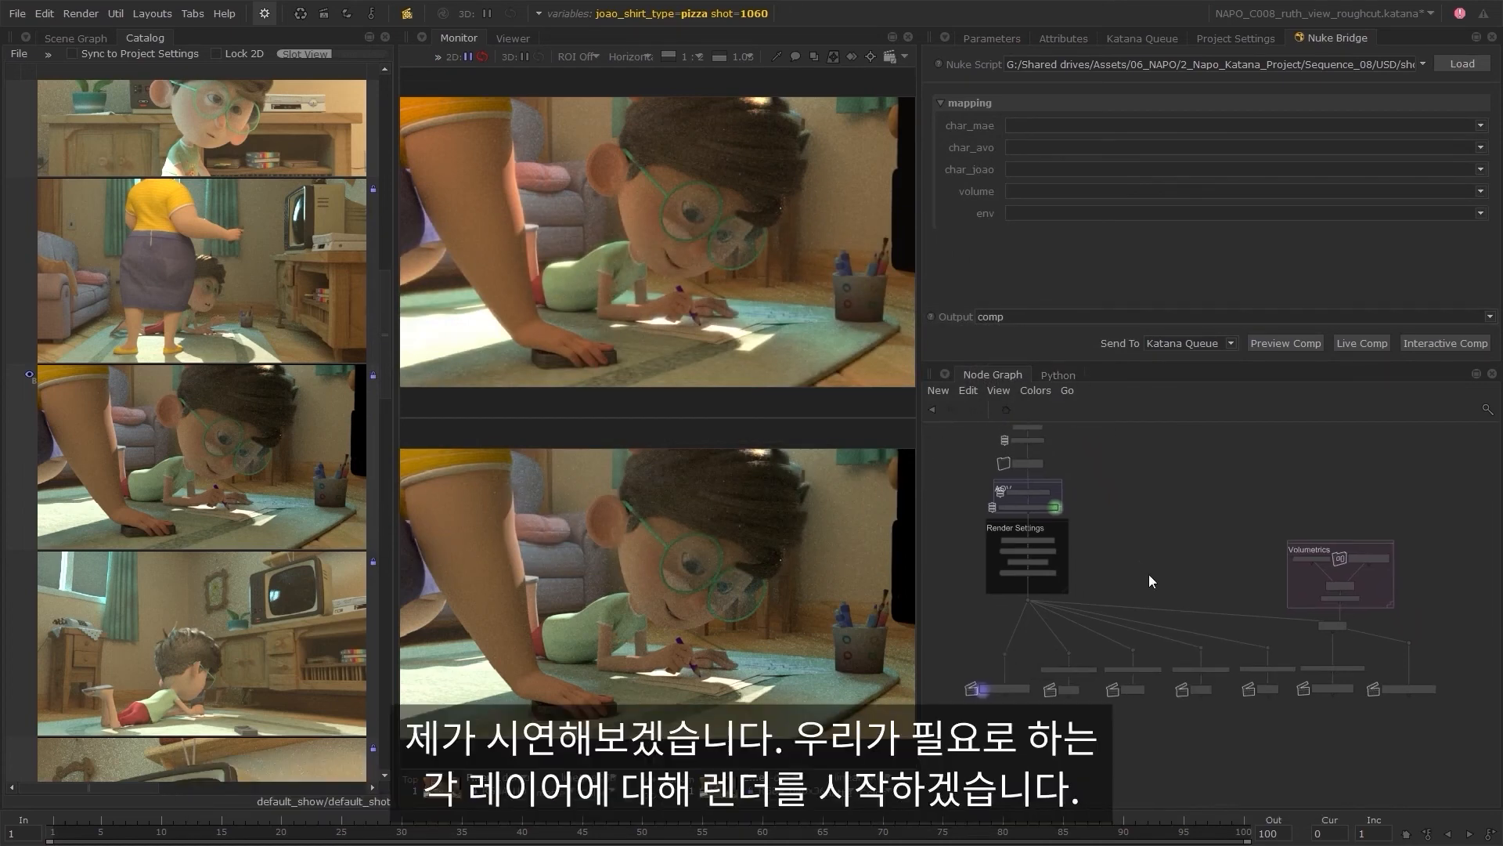
left_click(426, 13)
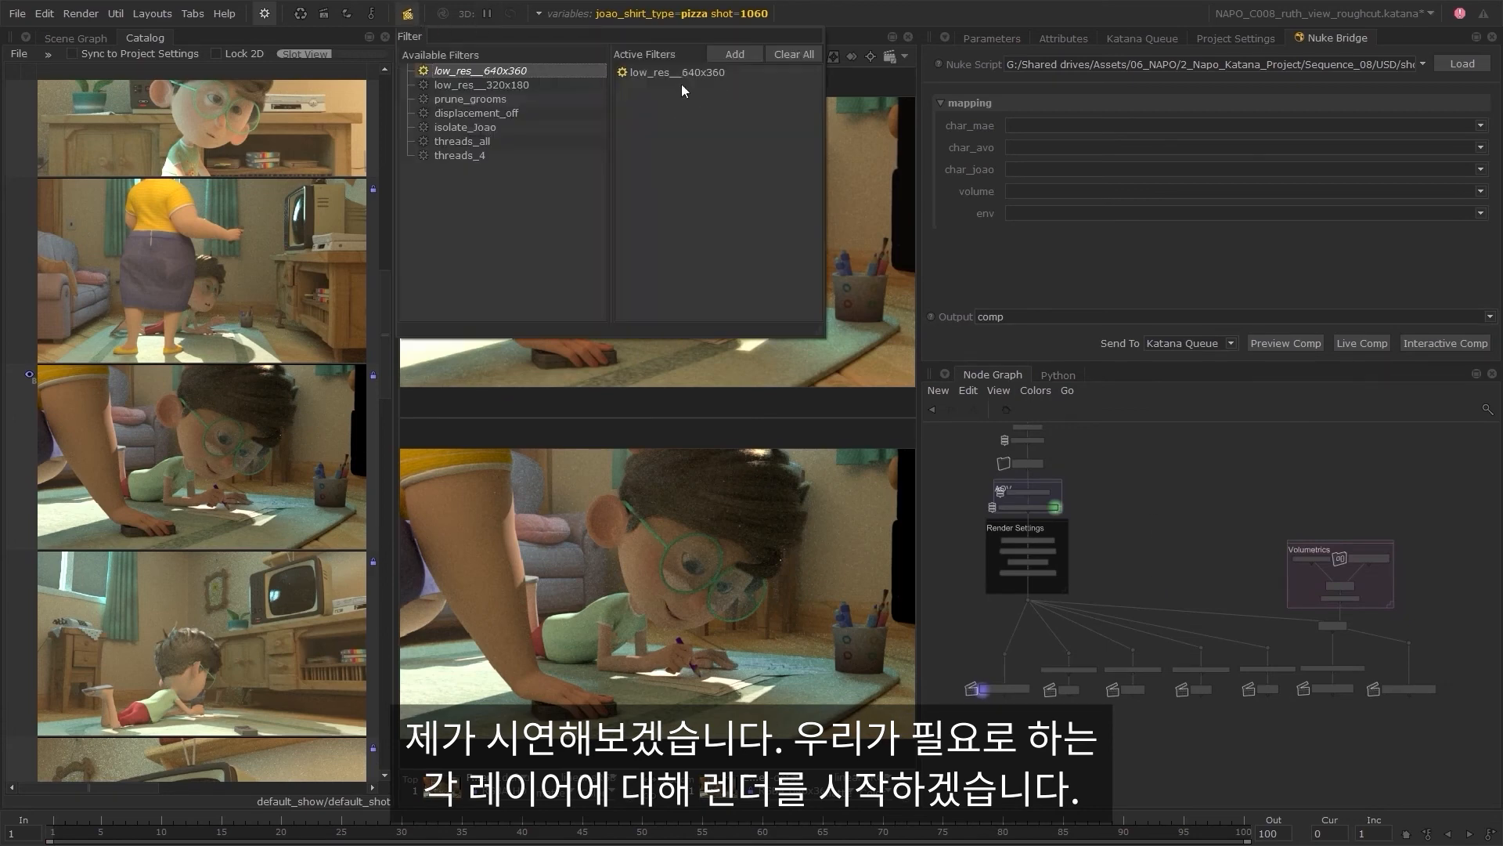
left_click(876, 23)
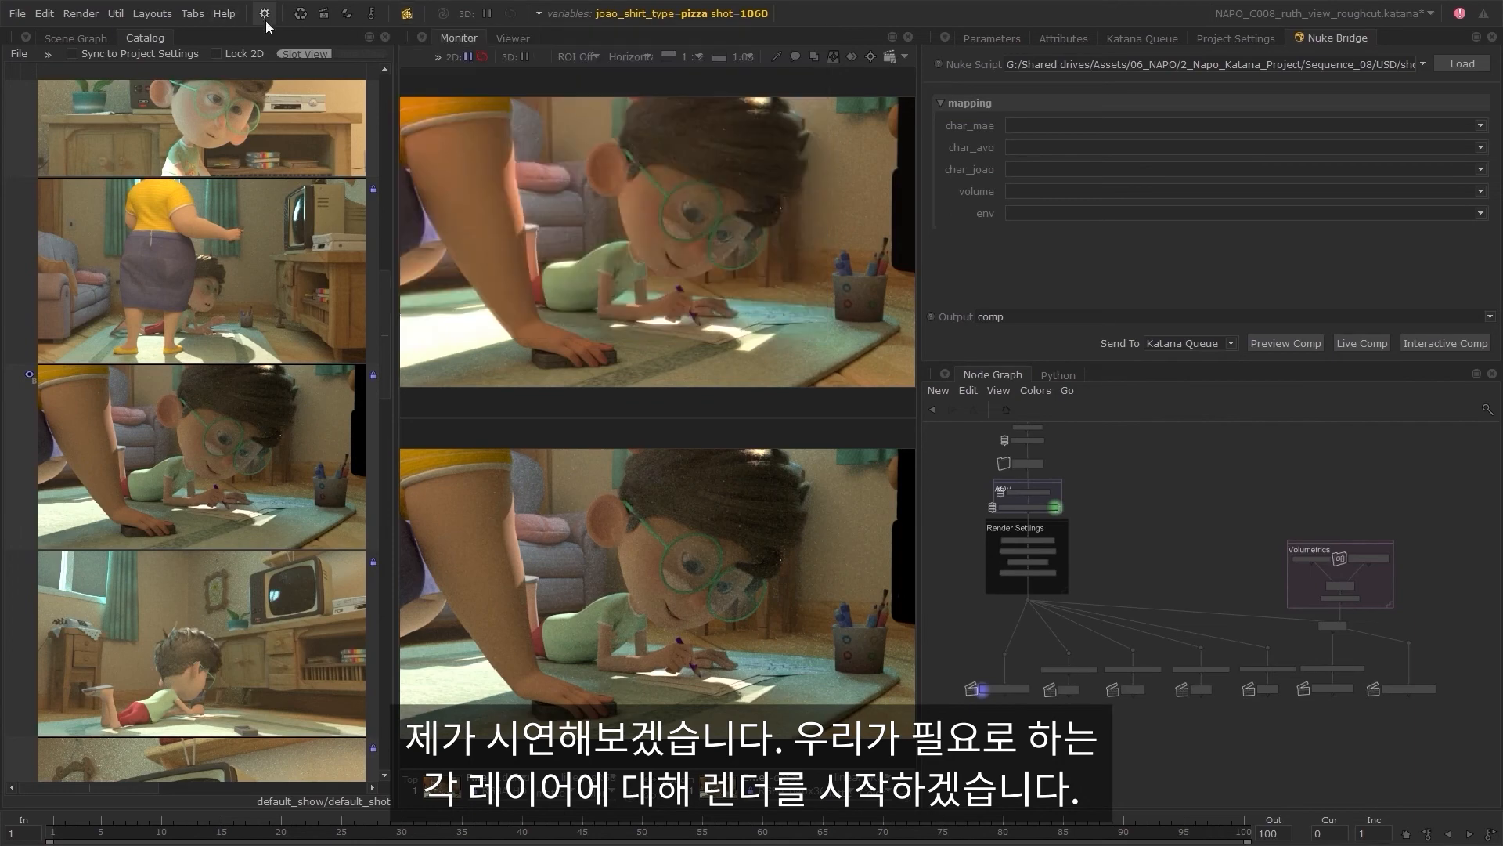
left_click(266, 17)
left_click(329, 164)
left_click(366, 227)
left_click(367, 238)
left_click(477, 238)
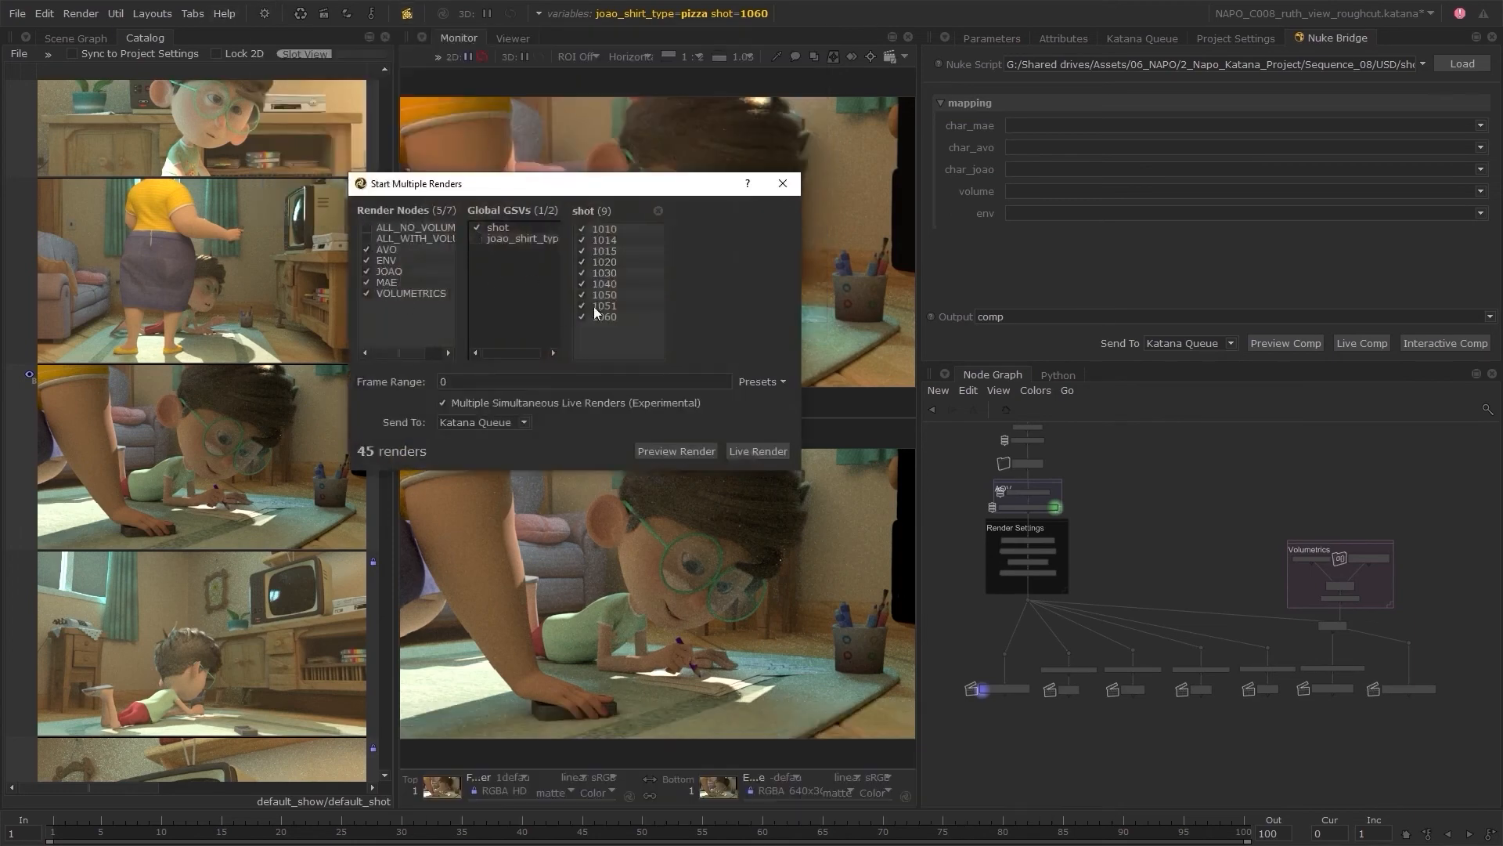
- Limit the multiple renders to shot 1050 at frame 45 and launch them as preview renders
left_click(602, 295)
scroll(218, 439, "down", 5)
left_click(476, 381)
type("45")
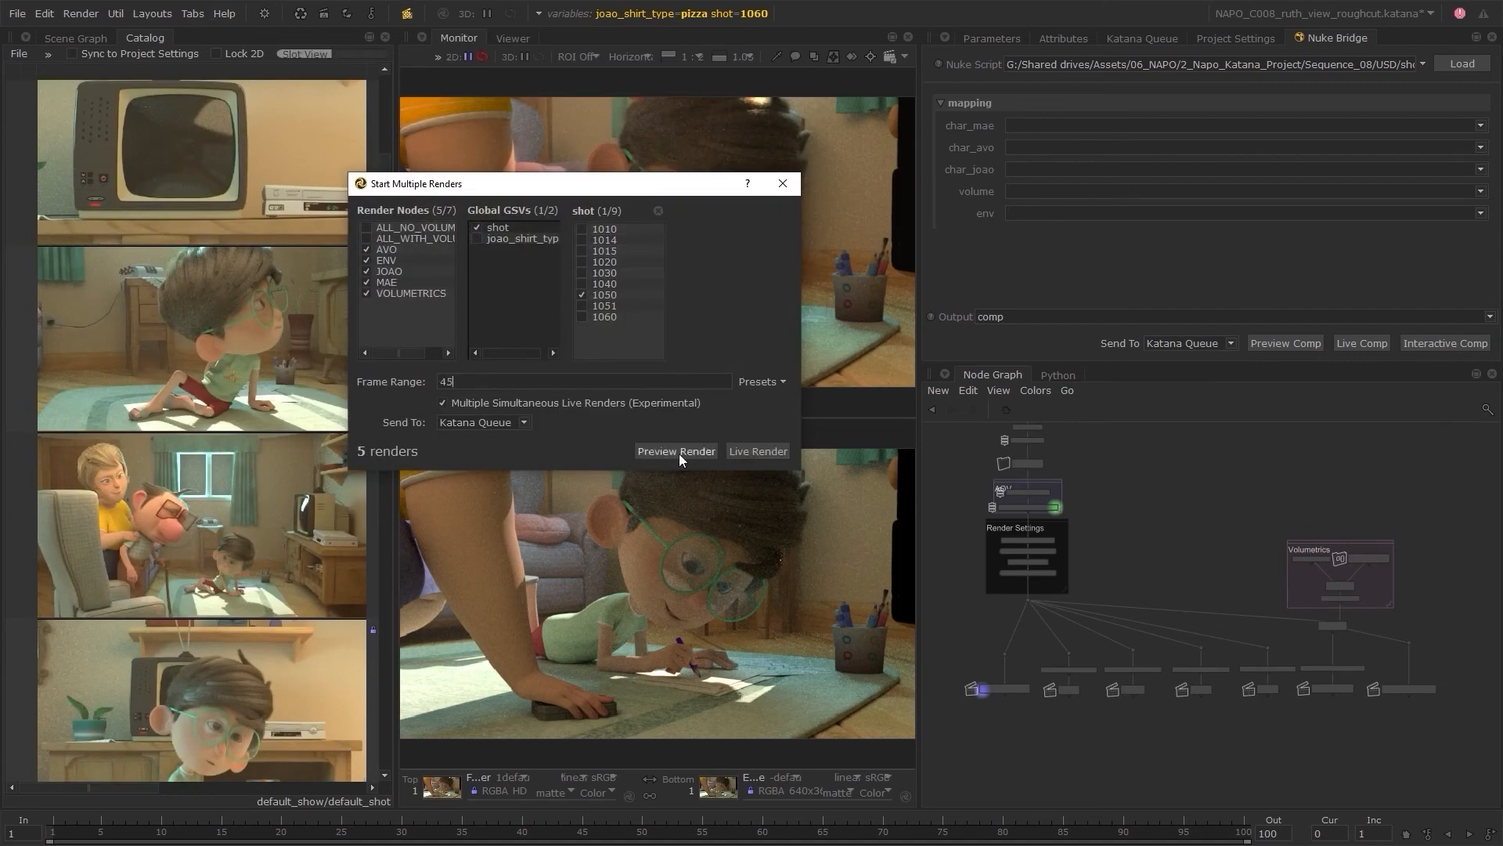
left_click(676, 452)
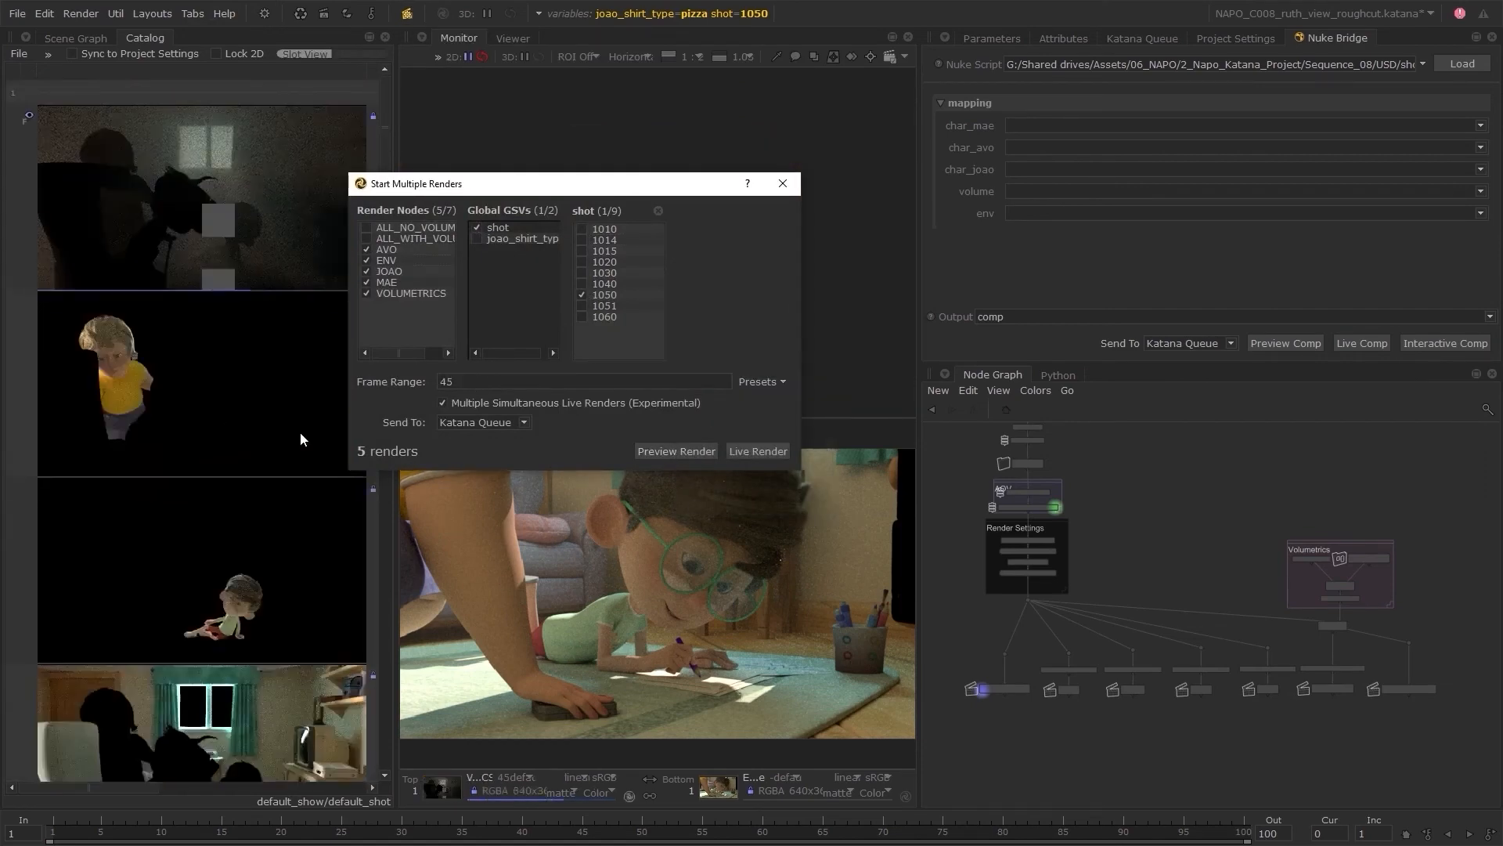
left_click(782, 184)
- Turn off the Monitor's split view and display the new render passes from the Catalog one by one
scroll(239, 675, "down", 2)
left_click(636, 58)
left_click(647, 79)
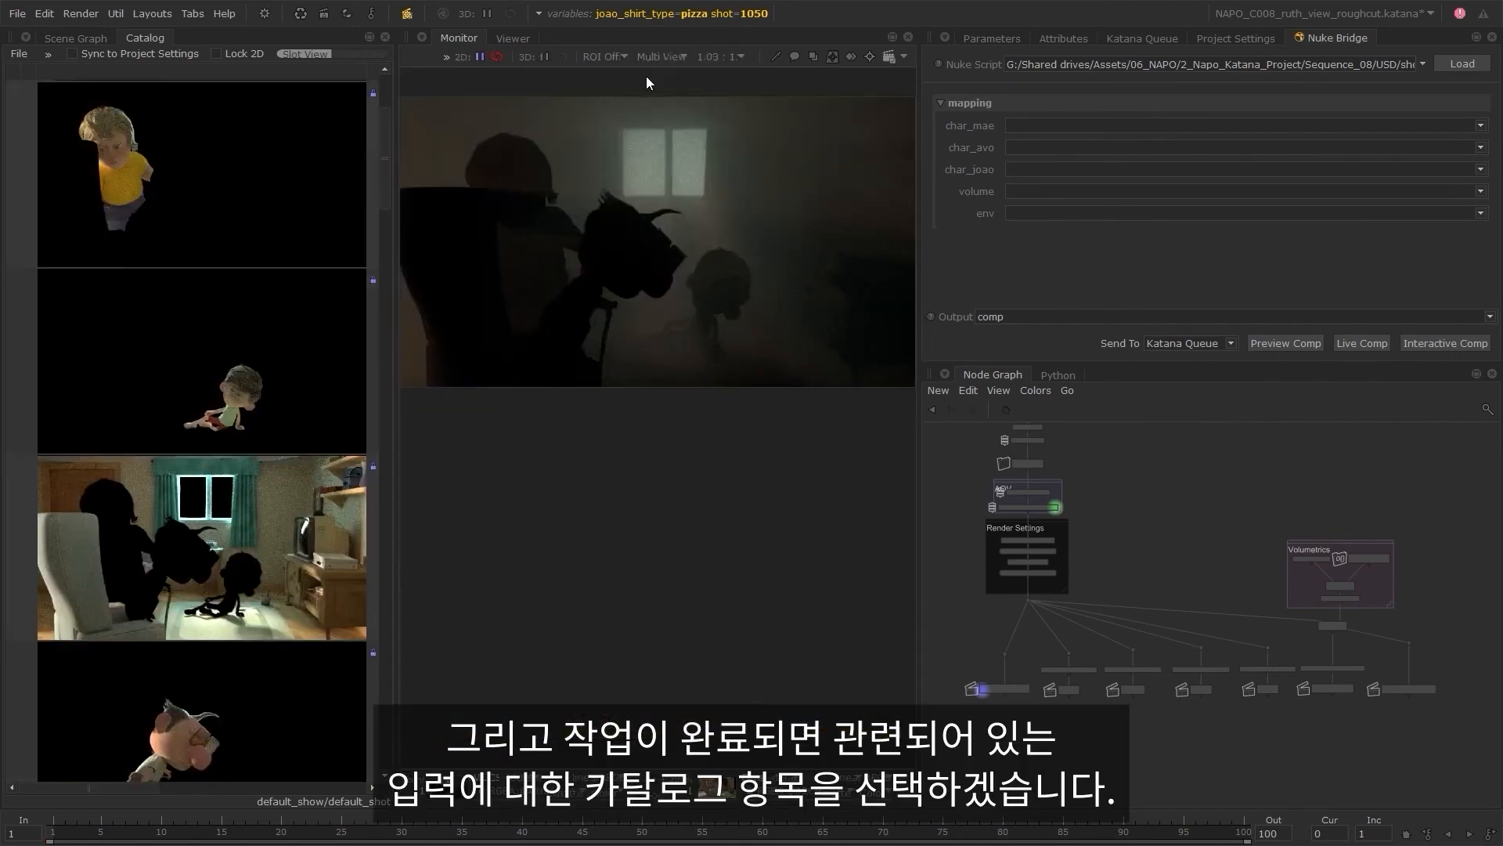
left_click(257, 666)
left_click(228, 542)
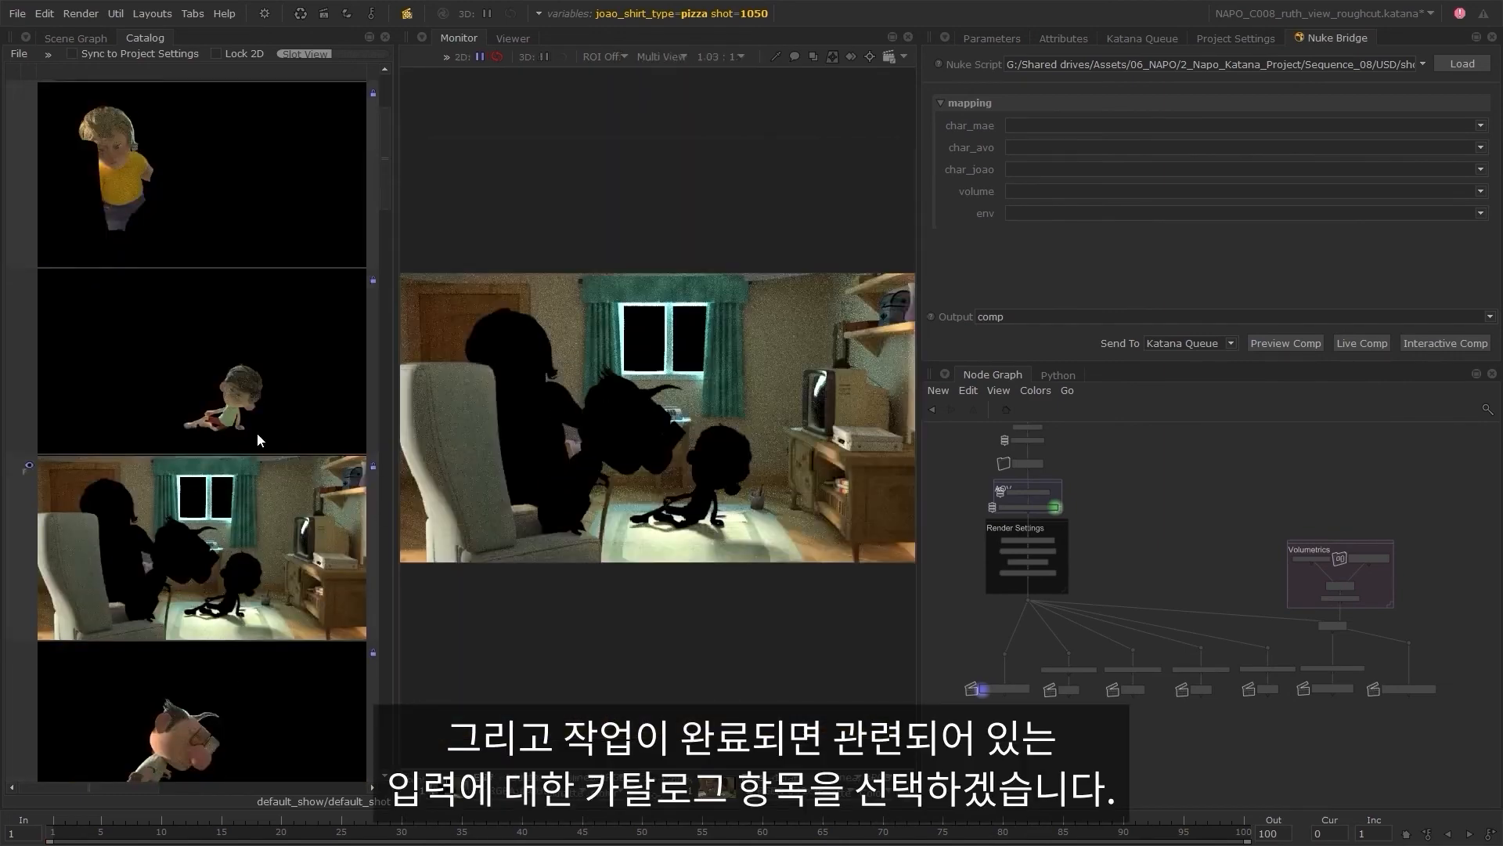
left_click(256, 432)
left_click(265, 256)
left_click(271, 238)
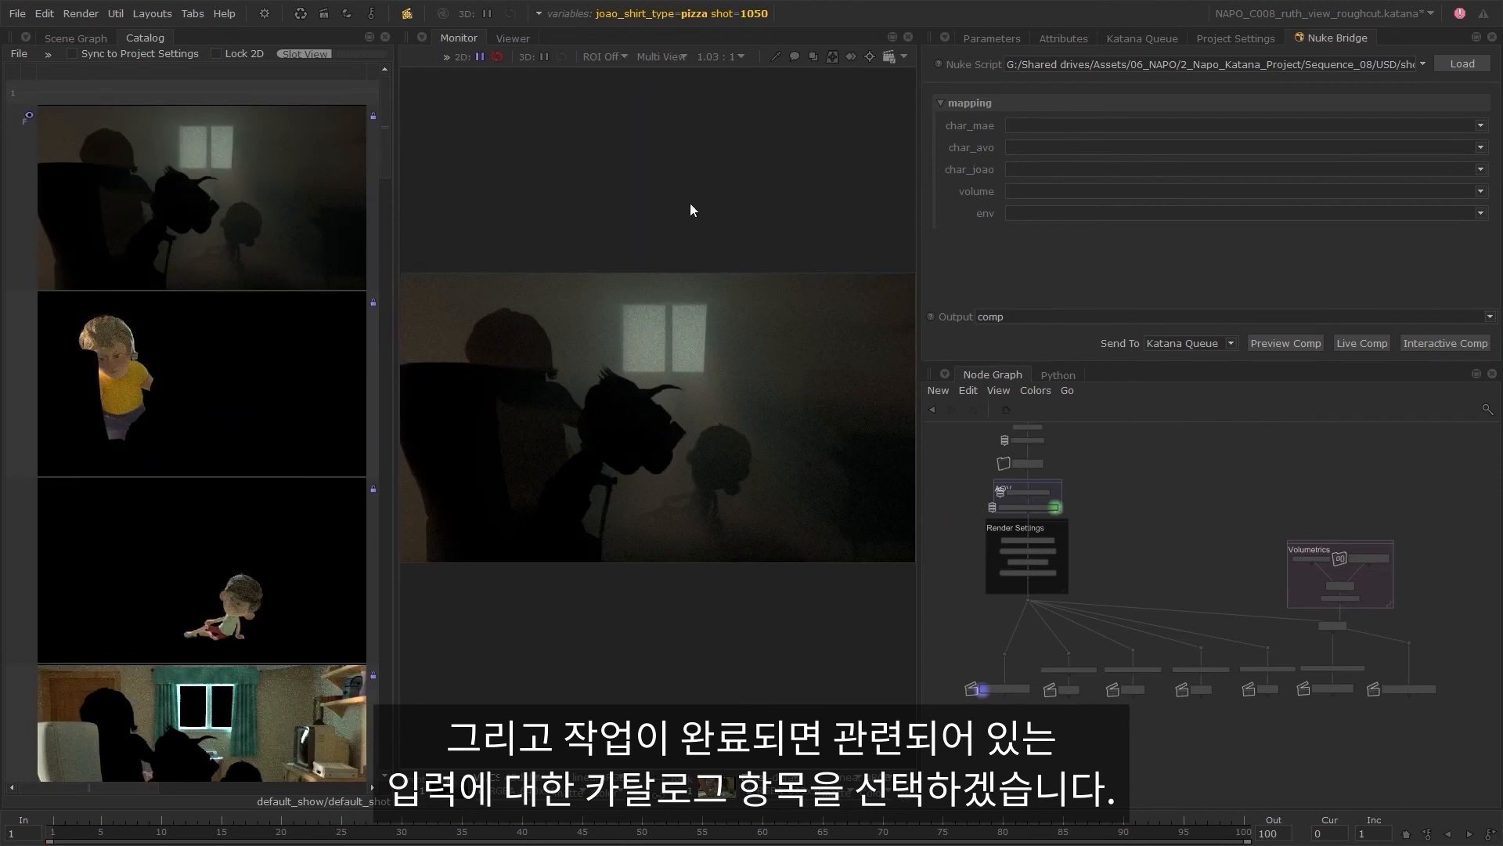
- Map char_mae to catalog item i_47_0, char_avo to i_44_0 and char_joao to i_46_0
left_click(1481, 125)
left_click(1352, 149)
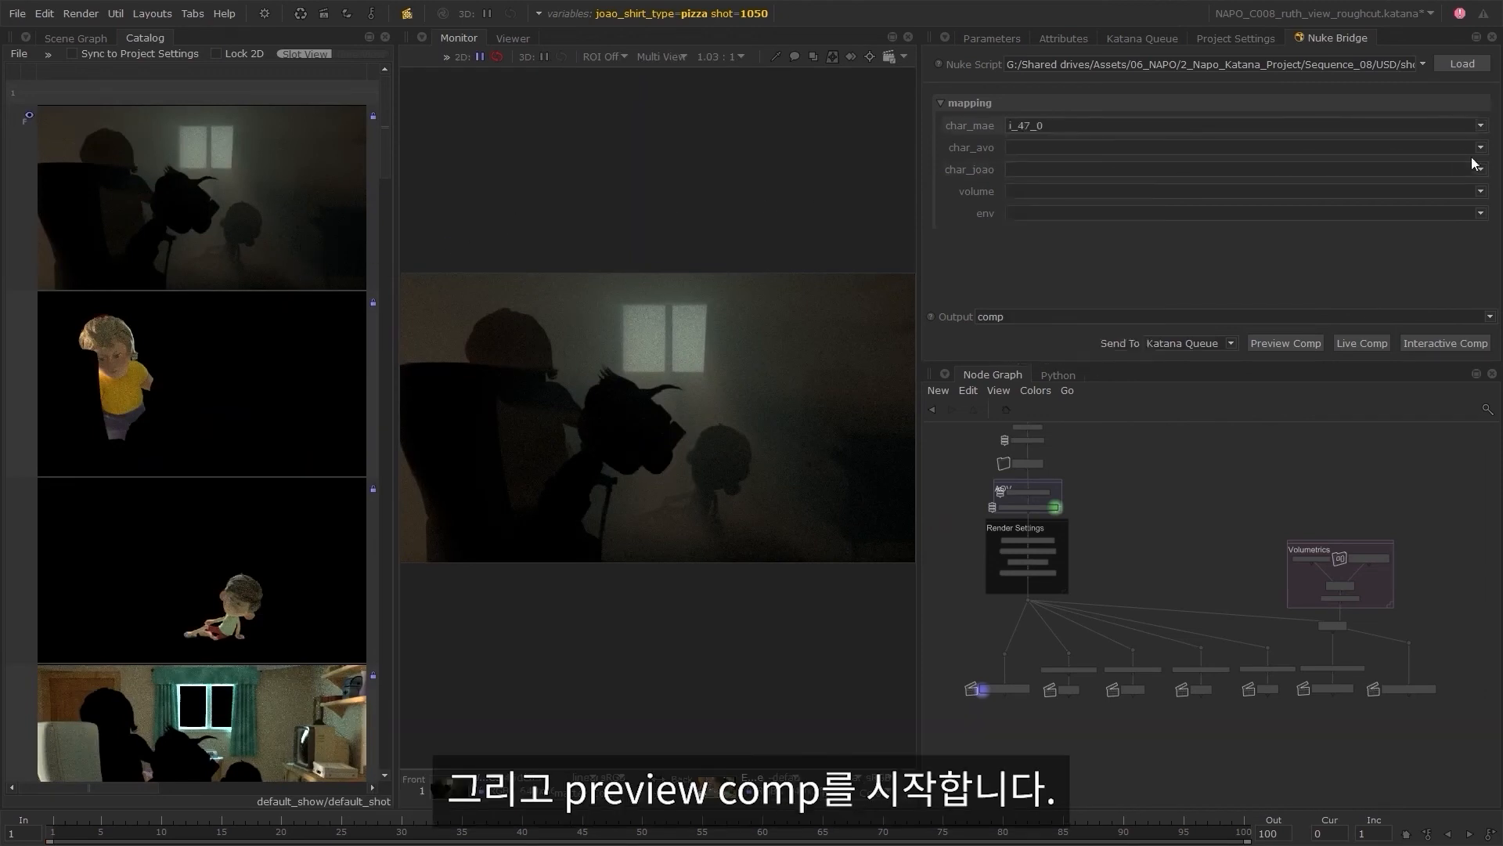
left_click(1481, 147)
left_click(1407, 178)
left_click(1480, 169)
left_click(1441, 187)
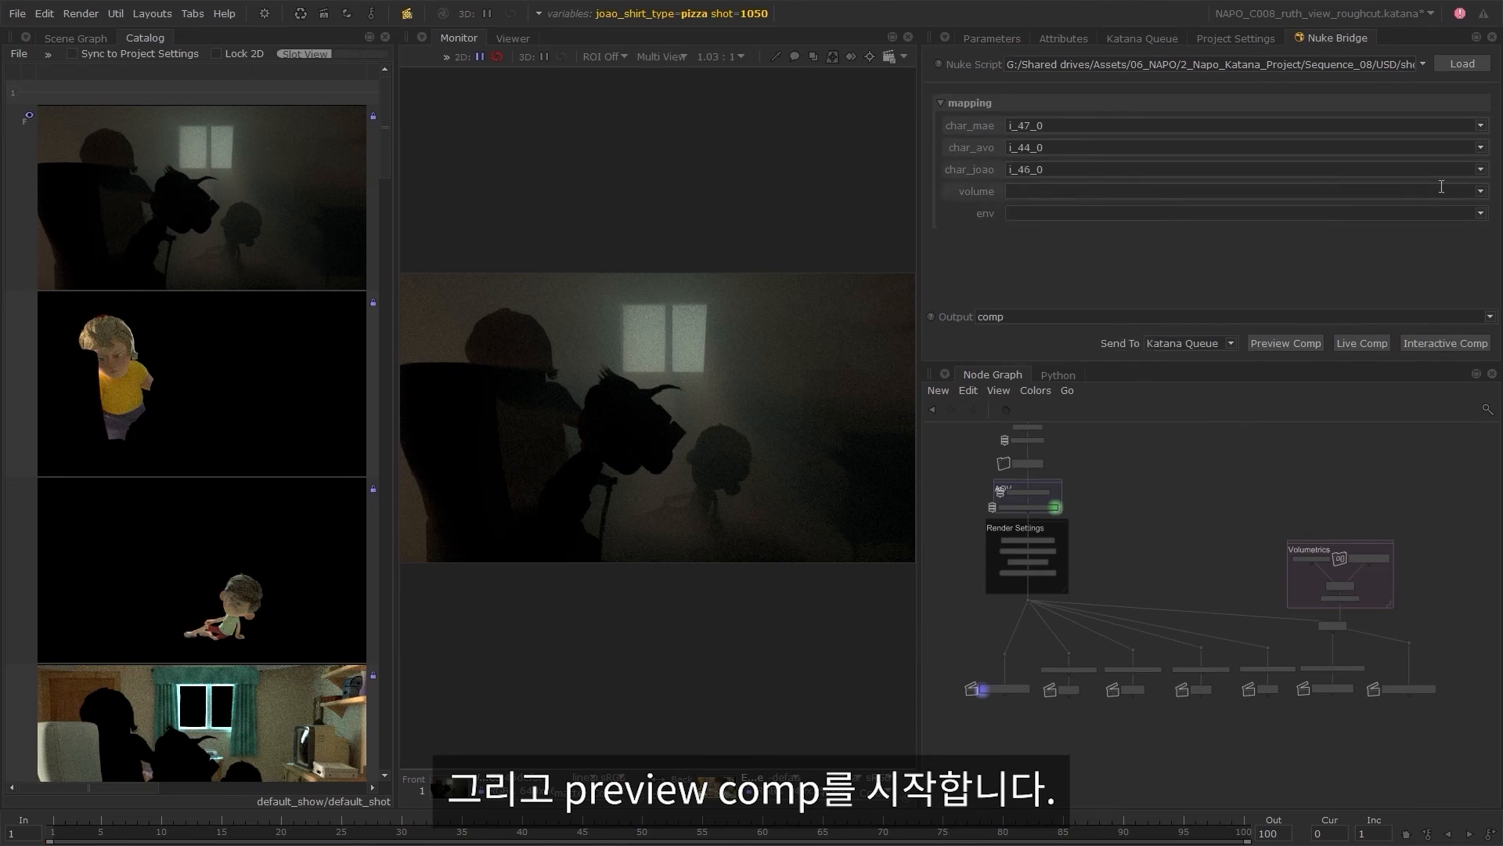
- Map volume to i_50_0 and env to i_45_0, and run a preview comp of the comp output
left_click(1481, 191)
left_click(1145, 228)
left_click(1480, 213)
left_click(1143, 297)
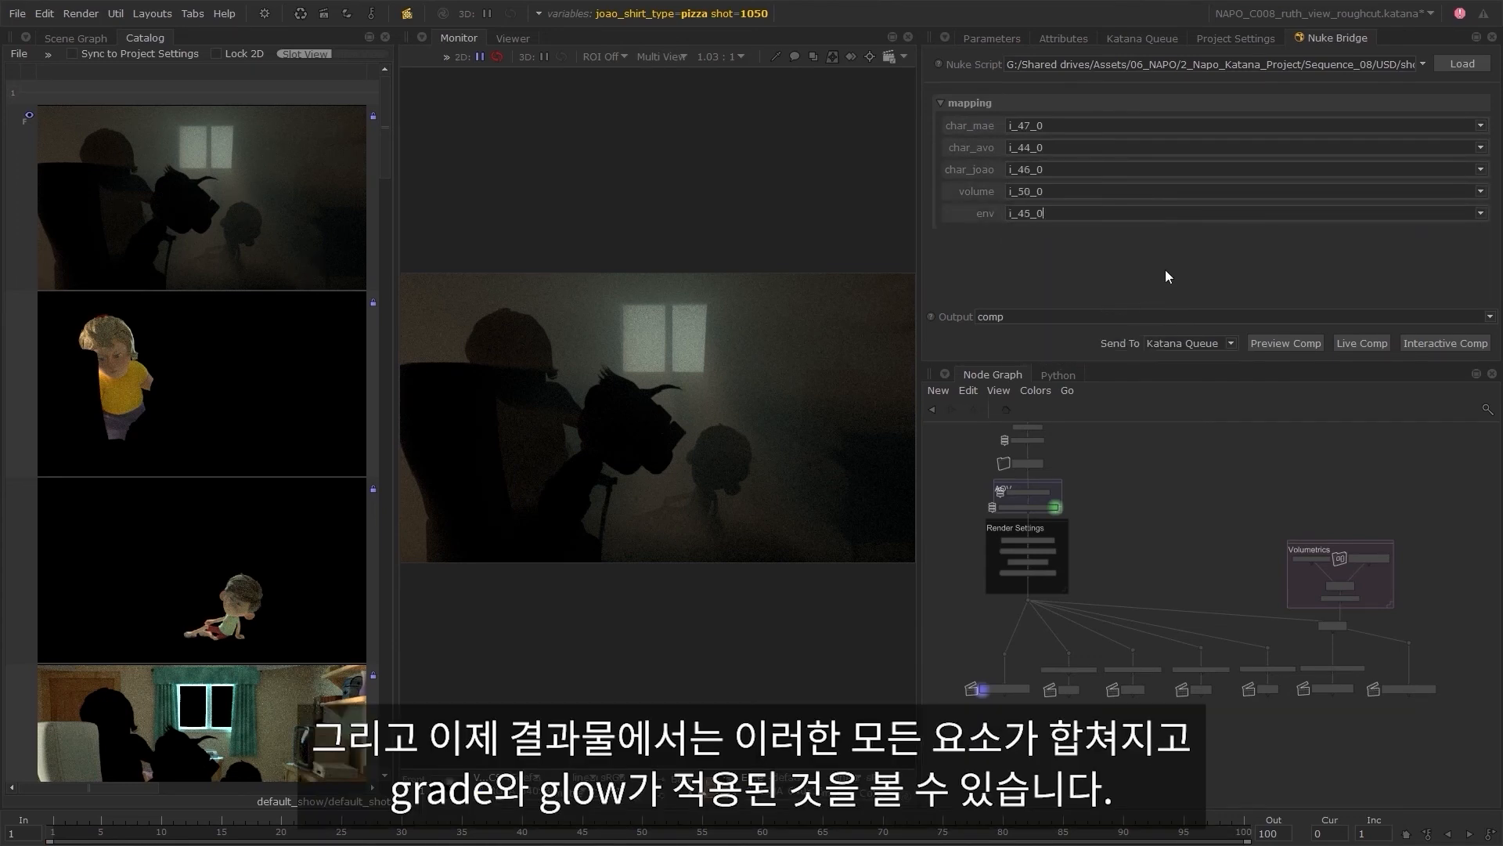
left_click(1281, 345)
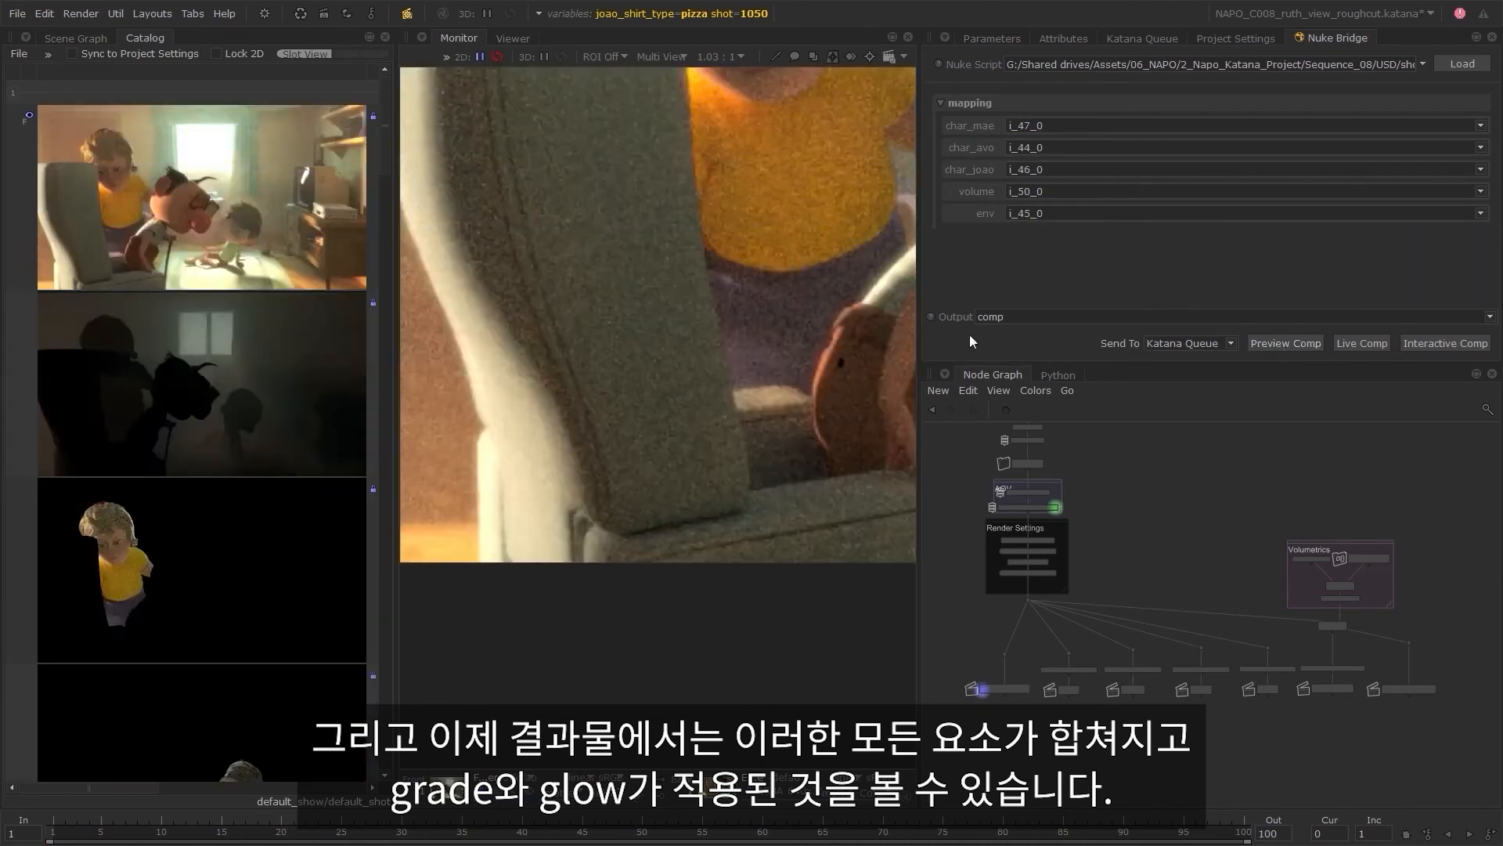
key("f")
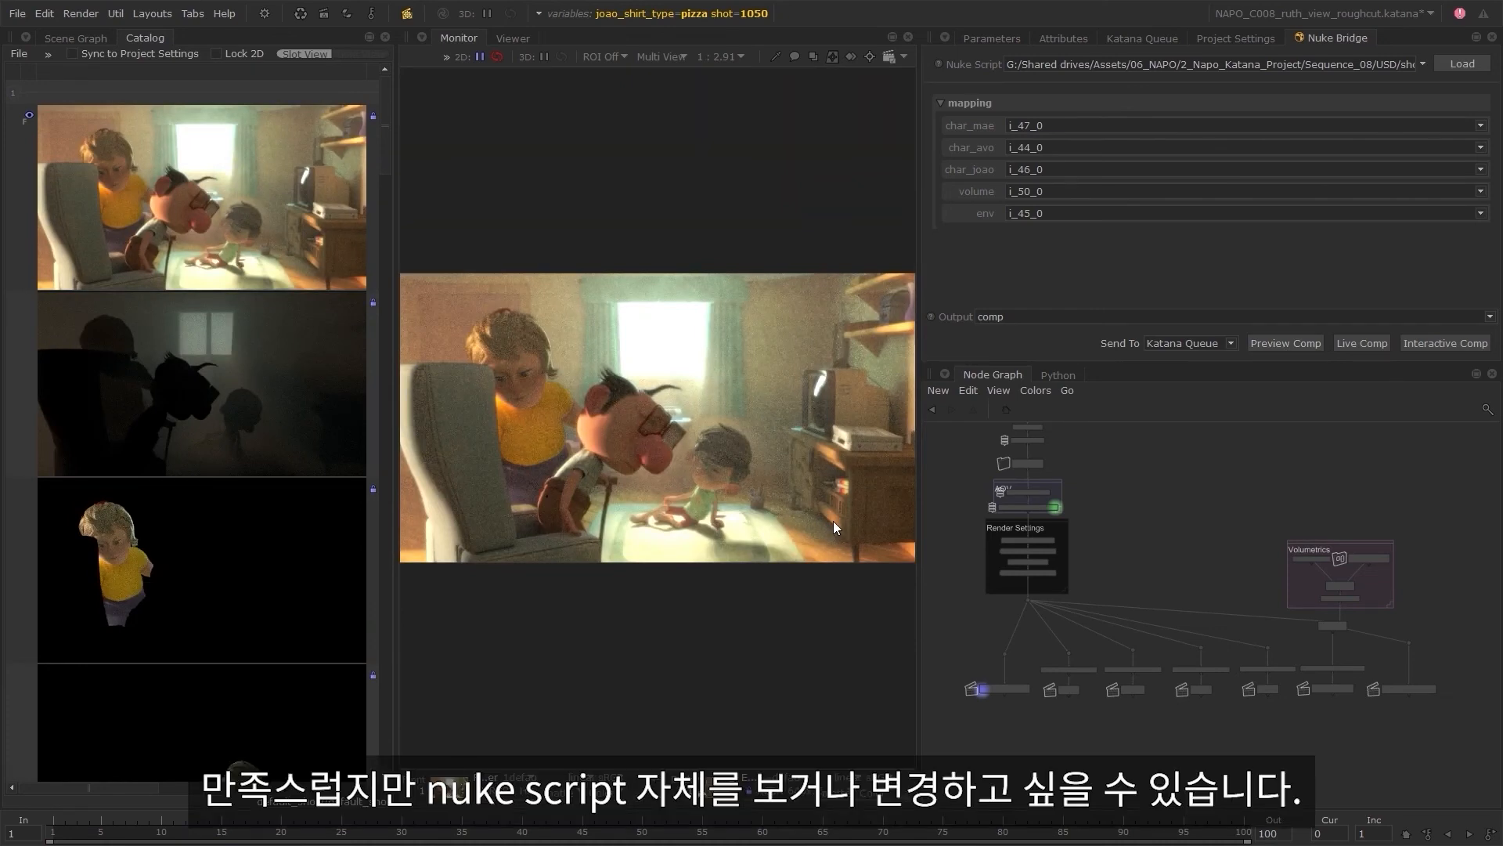
- Start an interactive comp in Nuke and set the Glow2 node's tolerance to 0.22 and brightness to 0.22
left_click(1468, 349)
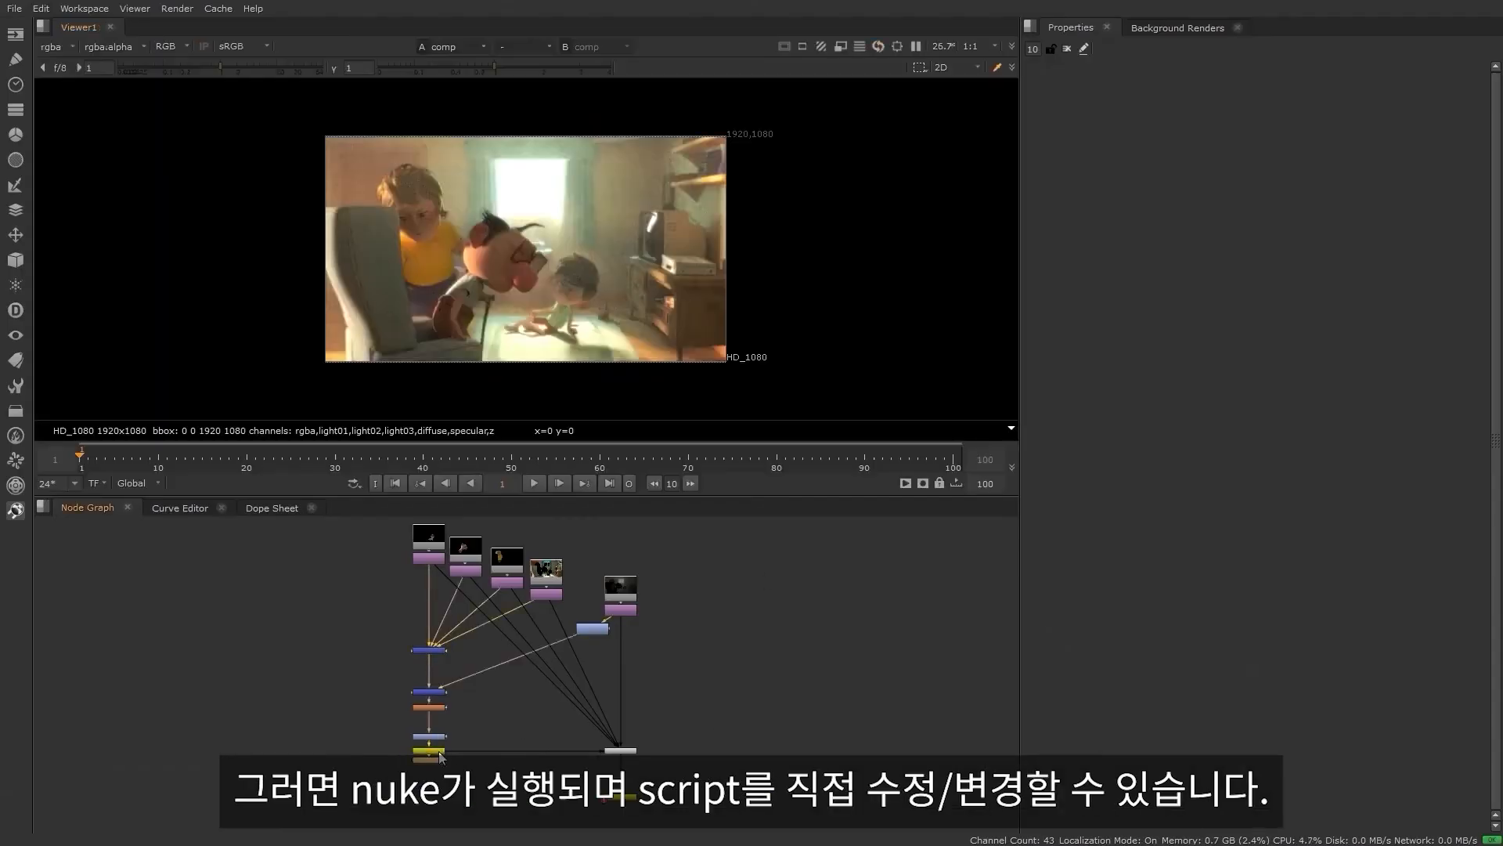
scroll(441, 697, "up", 4)
double_click(429, 721)
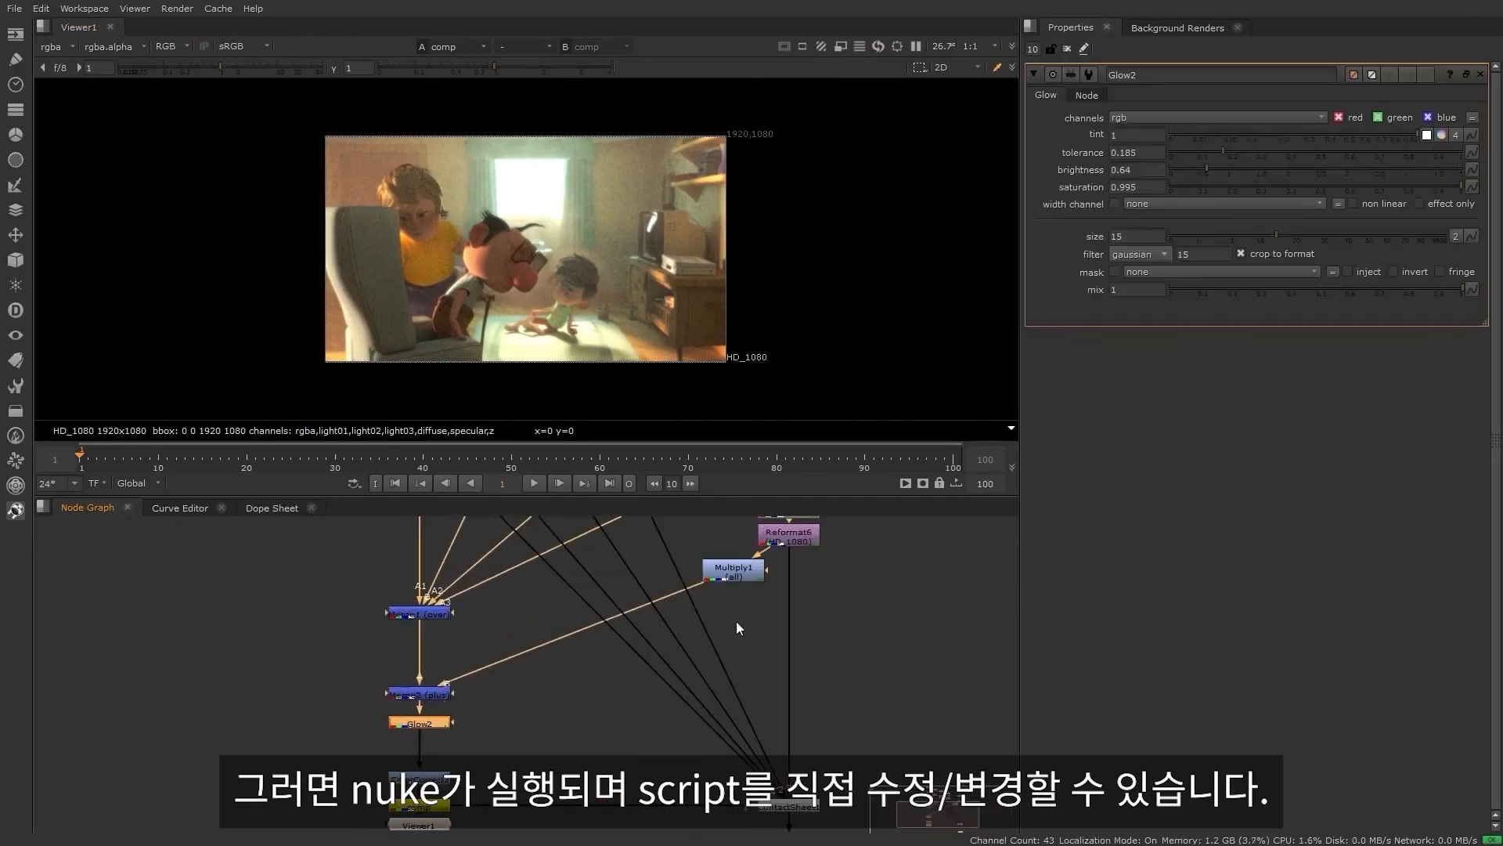
left_click(1255, 152)
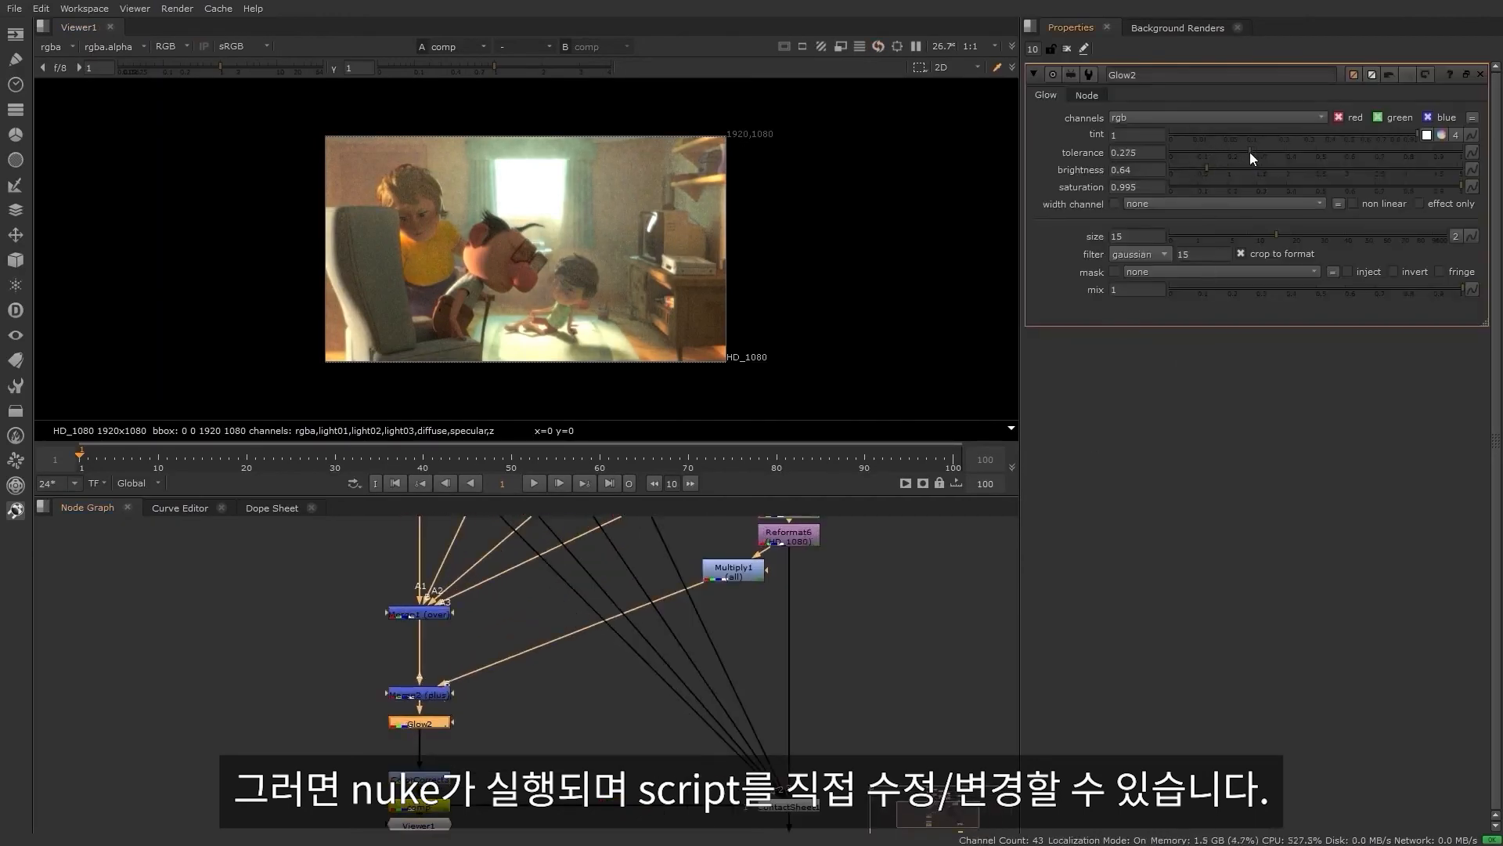
left_click(1178, 171)
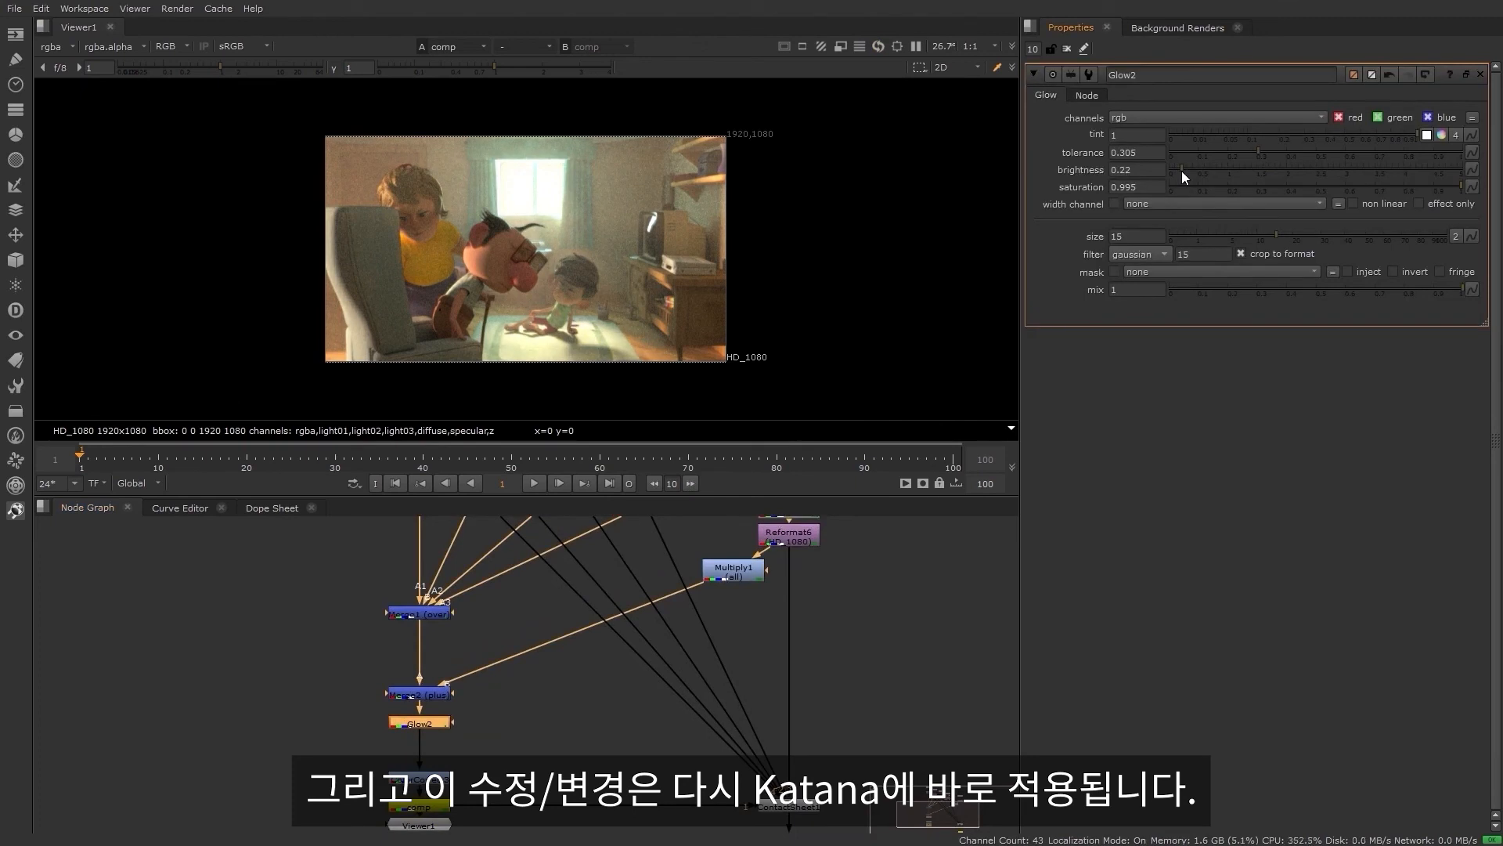
mouse_move(1239, 151)
left_mouse_down()
mouse_move(1318, 152)
mouse_move(1167, 150)
mouse_move(1266, 152)
mouse_move(1233, 152)
left_mouse_up()
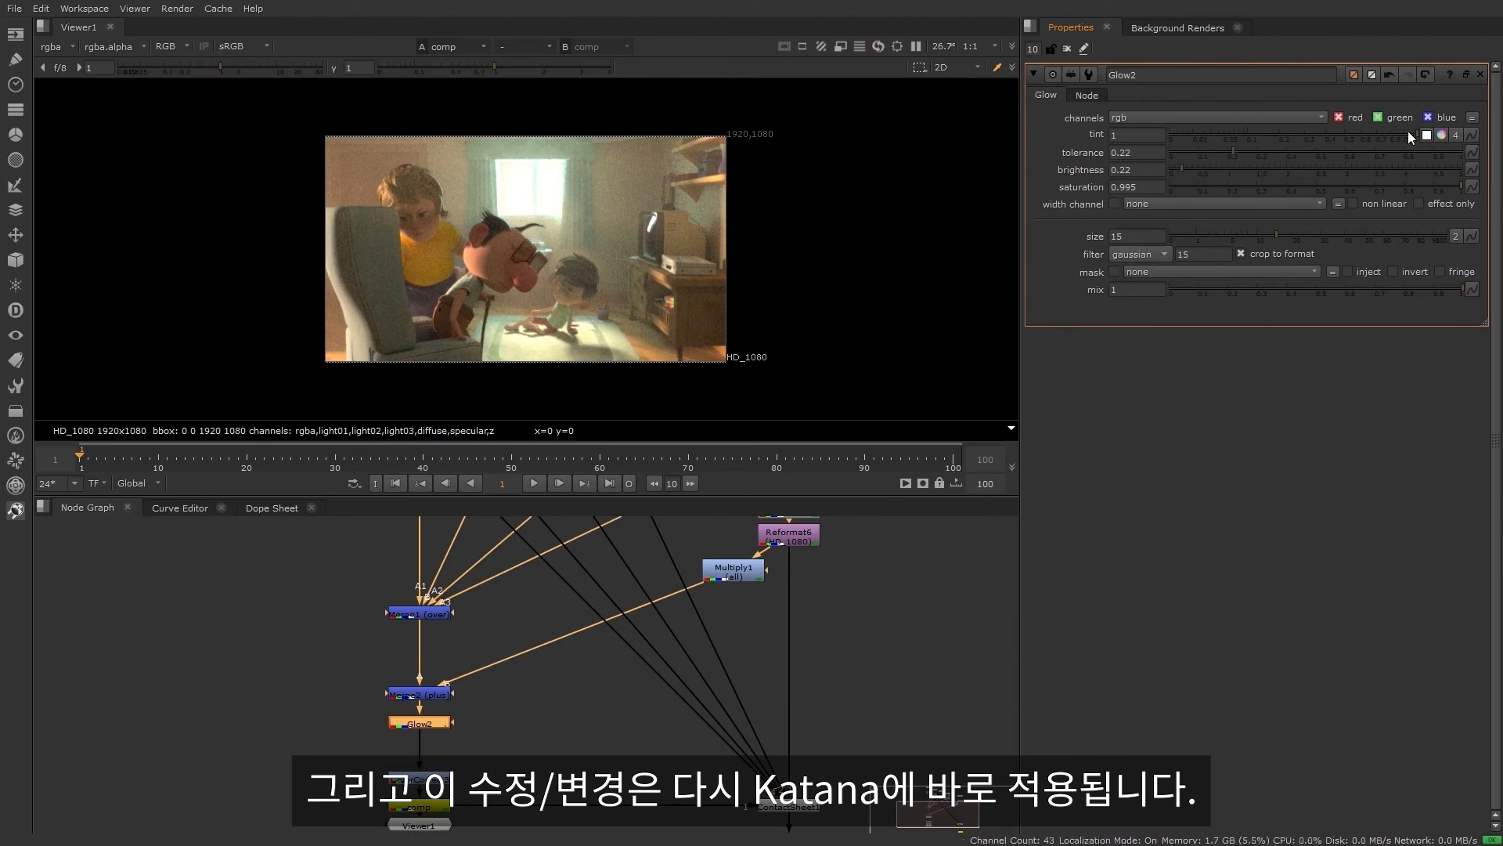
left_click_drag(1408, 130, 1439, 136)
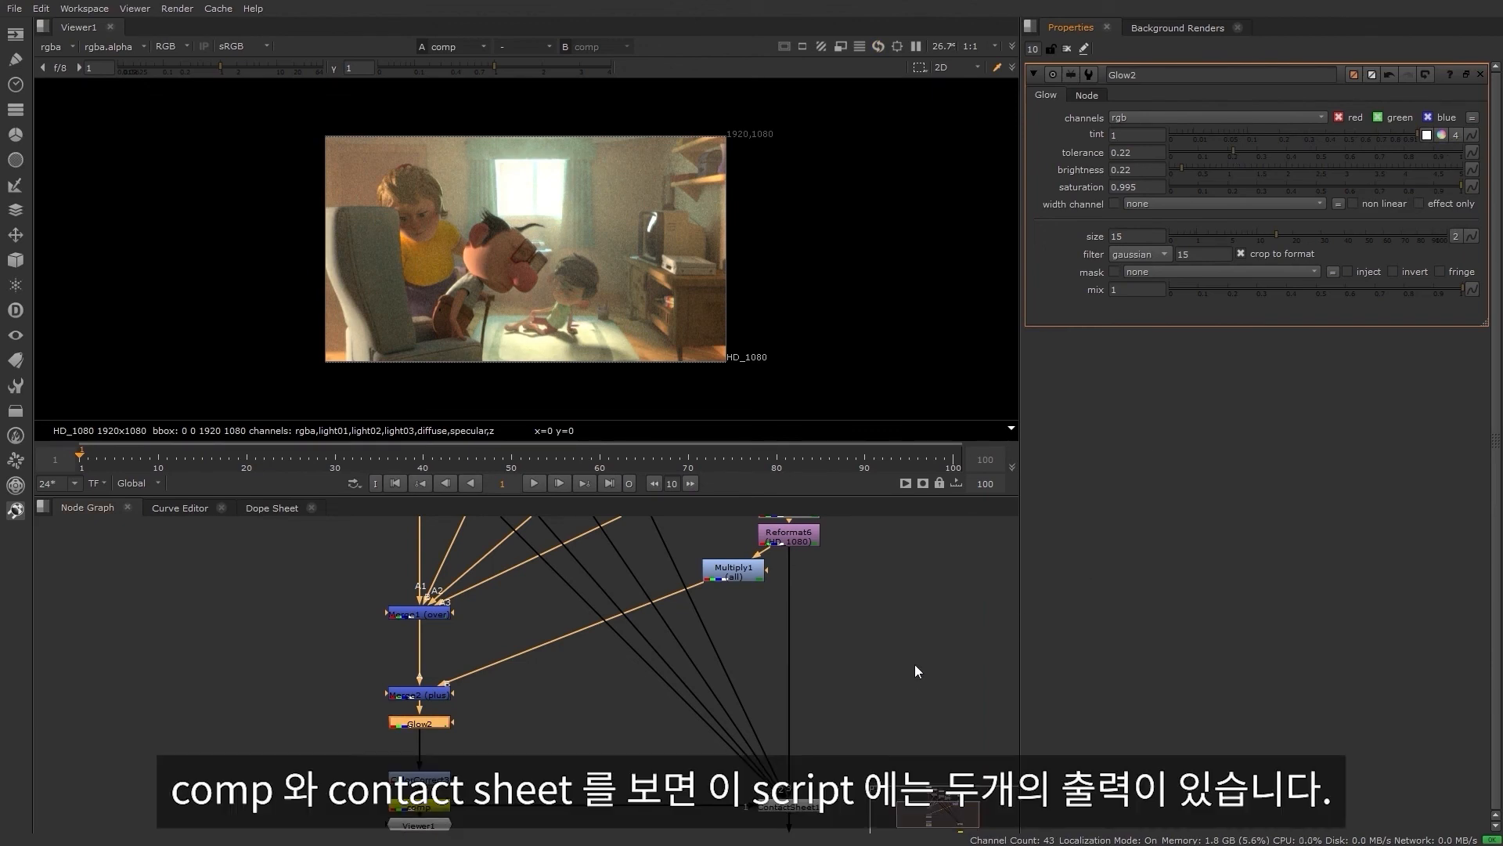
- Connect the Nuke viewer to the contact_sheet output node
middle_click_drag(871, 701, 866, 553)
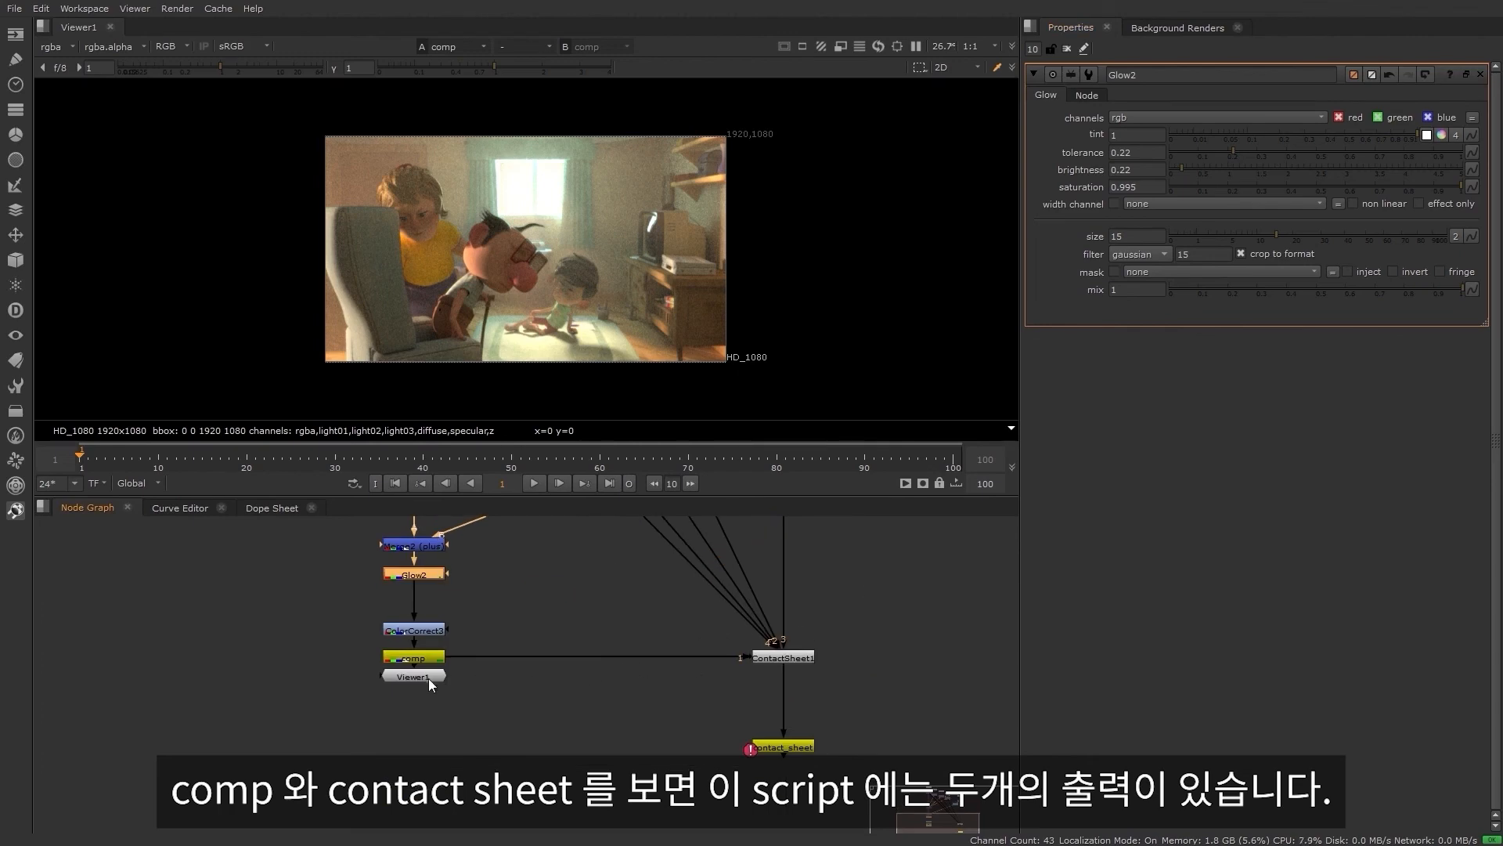
left_click_drag(429, 678, 429, 732)
left_click(800, 743)
key("1")
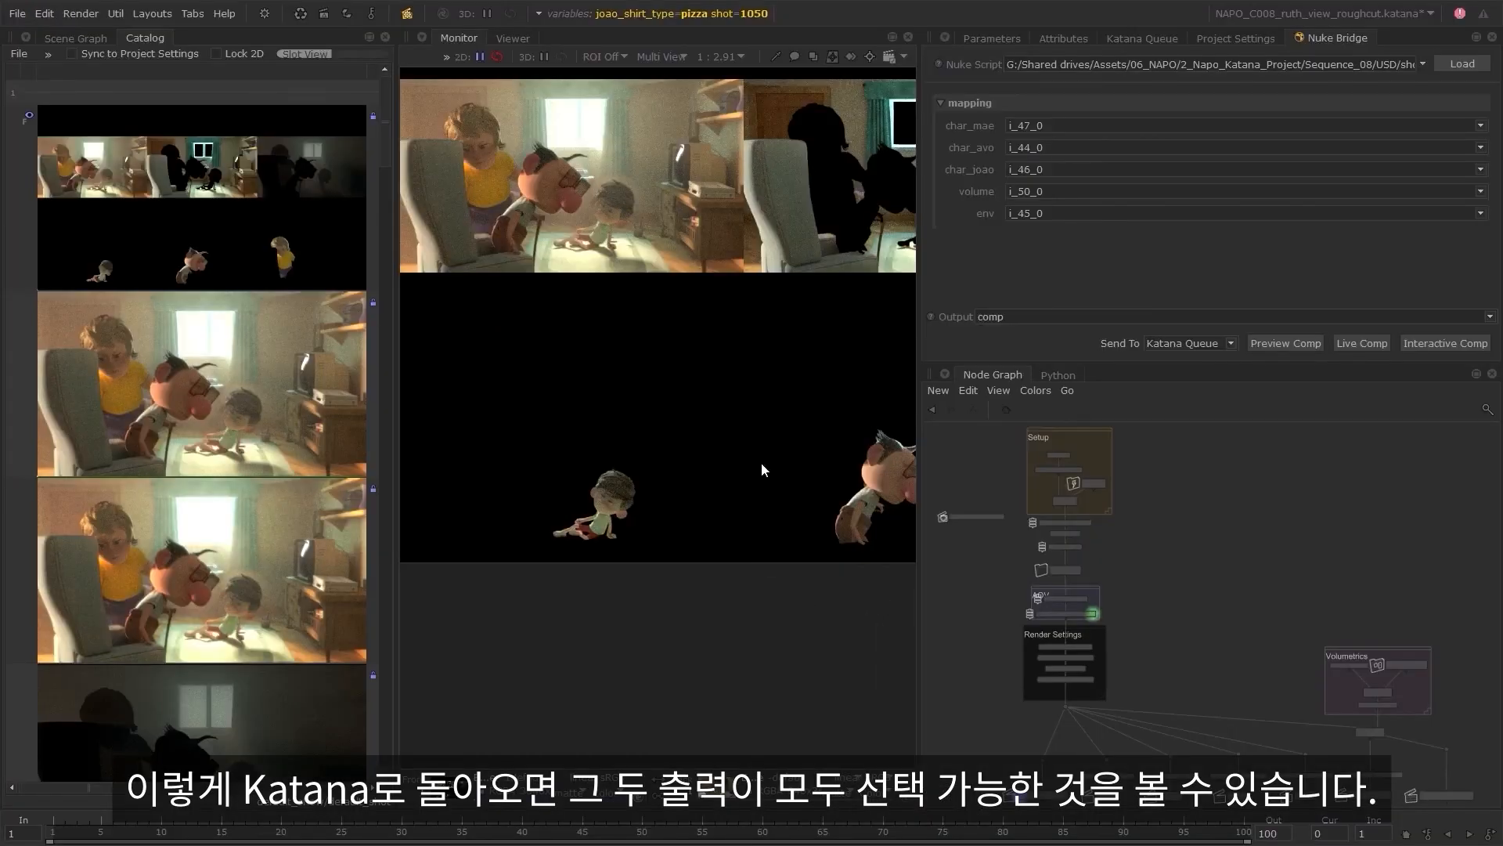
- Switch back to Katana, select contact_sheet as the output and inspect the contact sheet in a maximized Monitor
left_click(1049, 316)
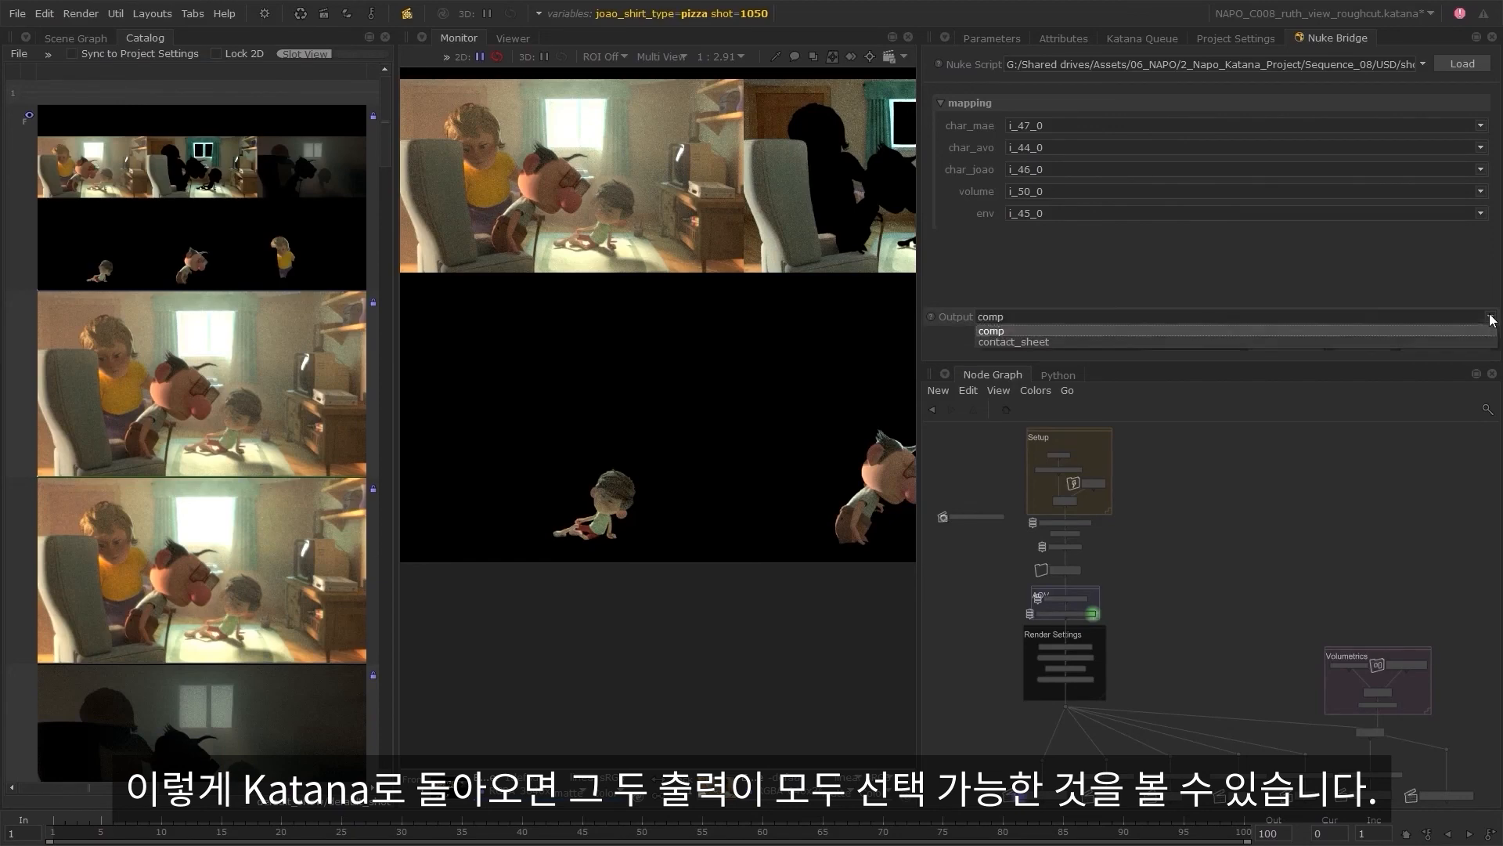
left_click(1054, 342)
key("space")
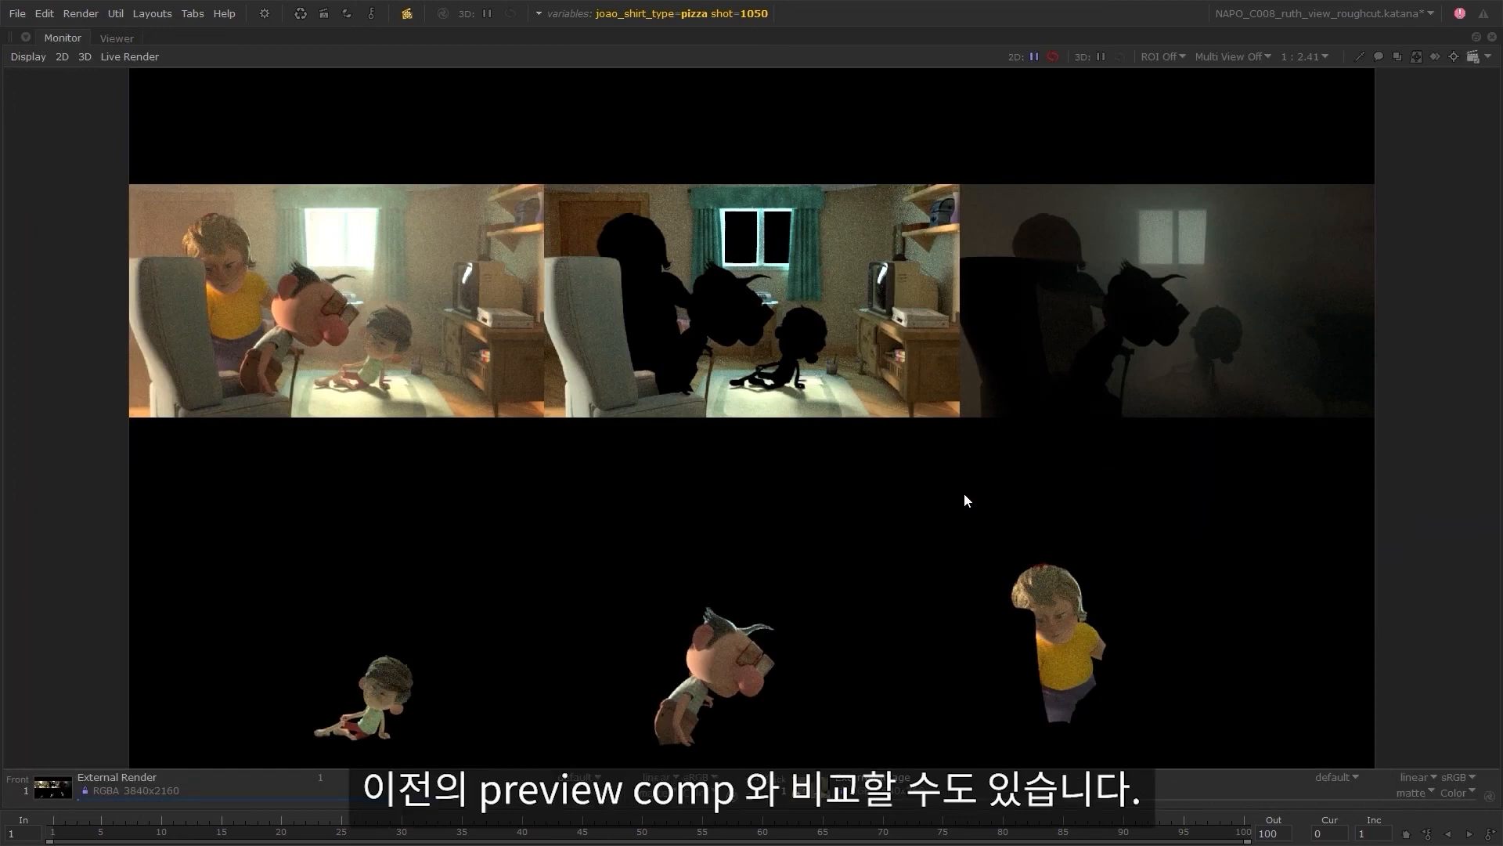
key("space")
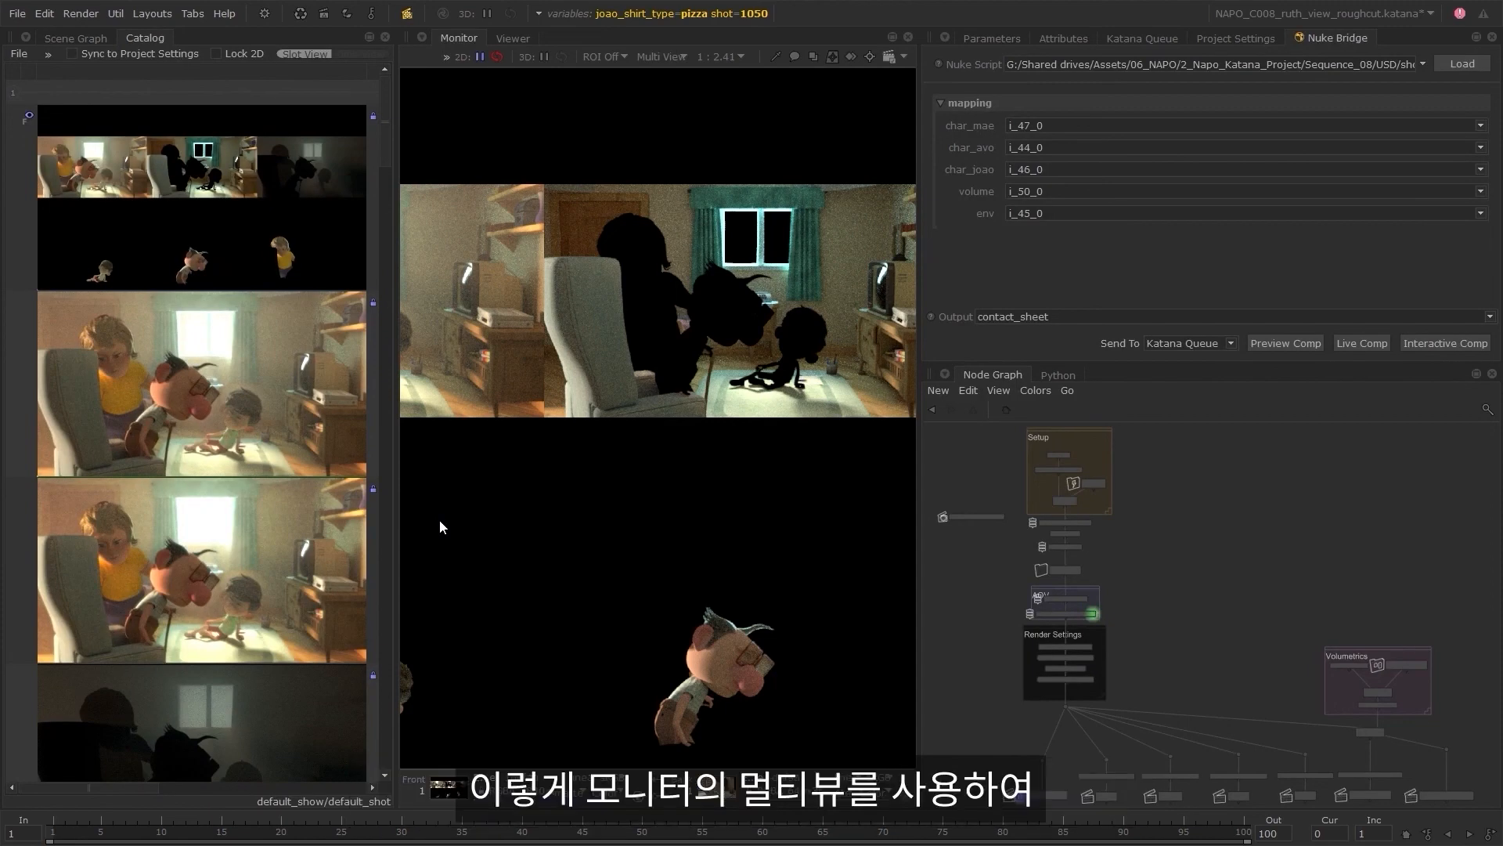
- Set the Nuke Bridge output back to comp and show the original preview comp in the Monitor
left_click(1077, 317)
left_click(1052, 335)
left_click(266, 550)
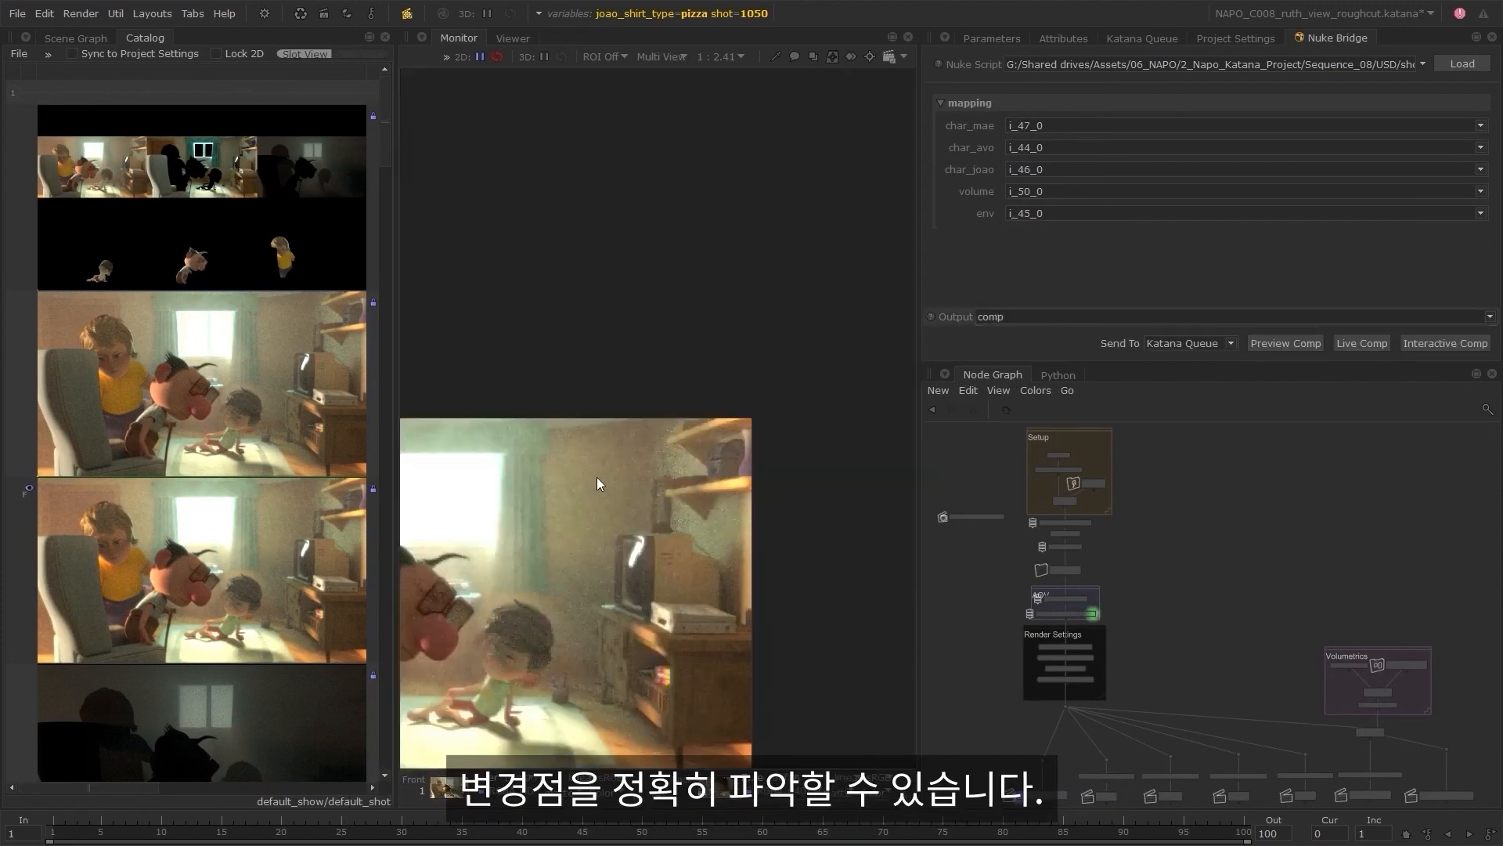
- Widen the Monitor pane, fit the image to it, and compare the two comps using the Swipe Line multi-view mode
key("f")
left_click_drag(918, 464, 1014, 464)
key("f")
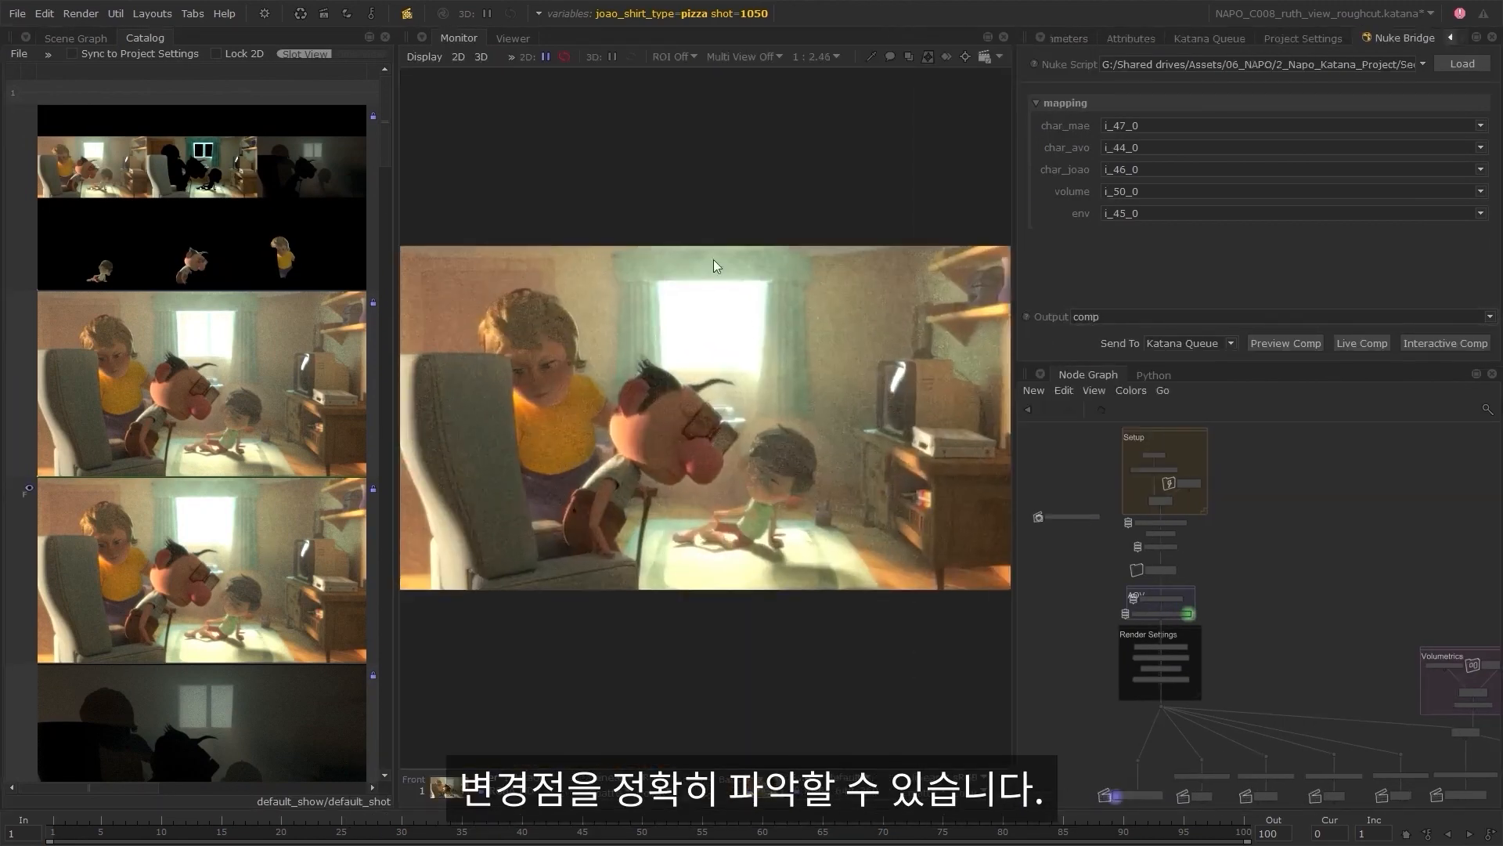
left_click(729, 57)
left_click(717, 152)
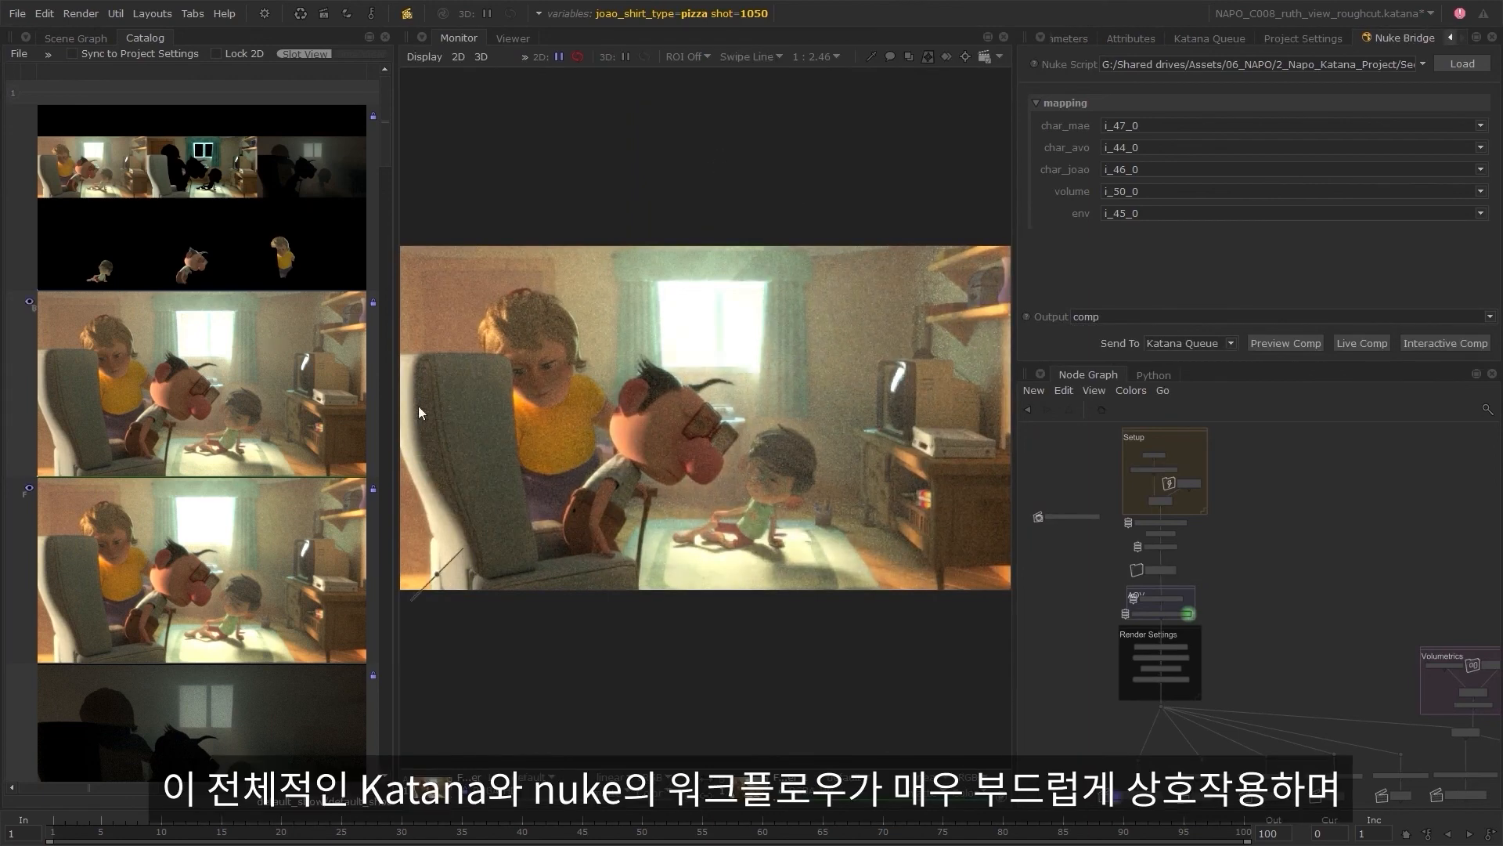
left_click_drag(437, 573, 760, 444)
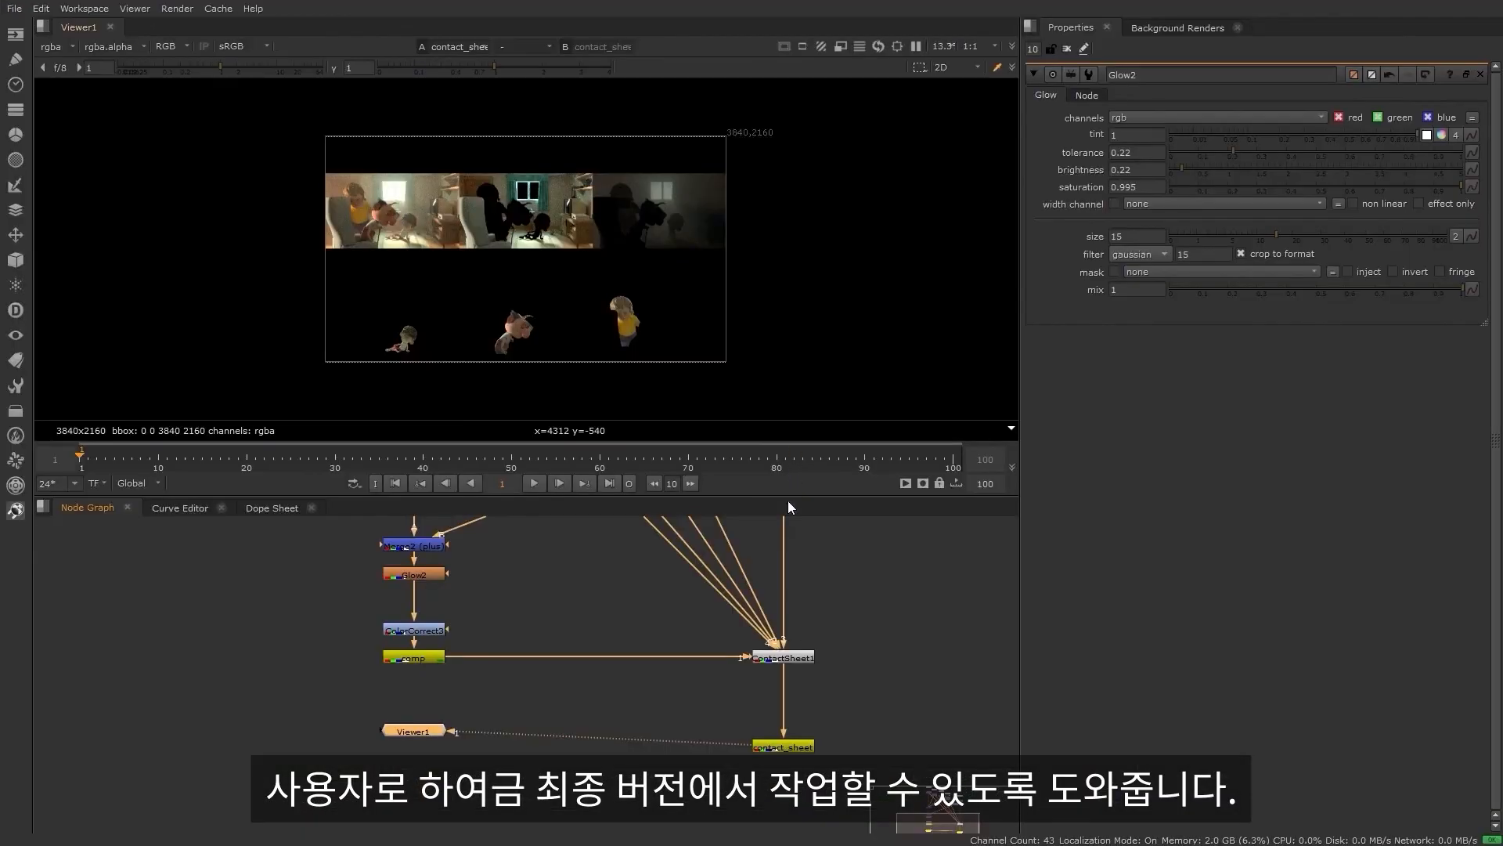
- Switch to Nuke, connect the viewer to the comp node, and disable the Glow2 and ColorCorrect3 nodes
left_click_drag(728, 750, 400, 651)
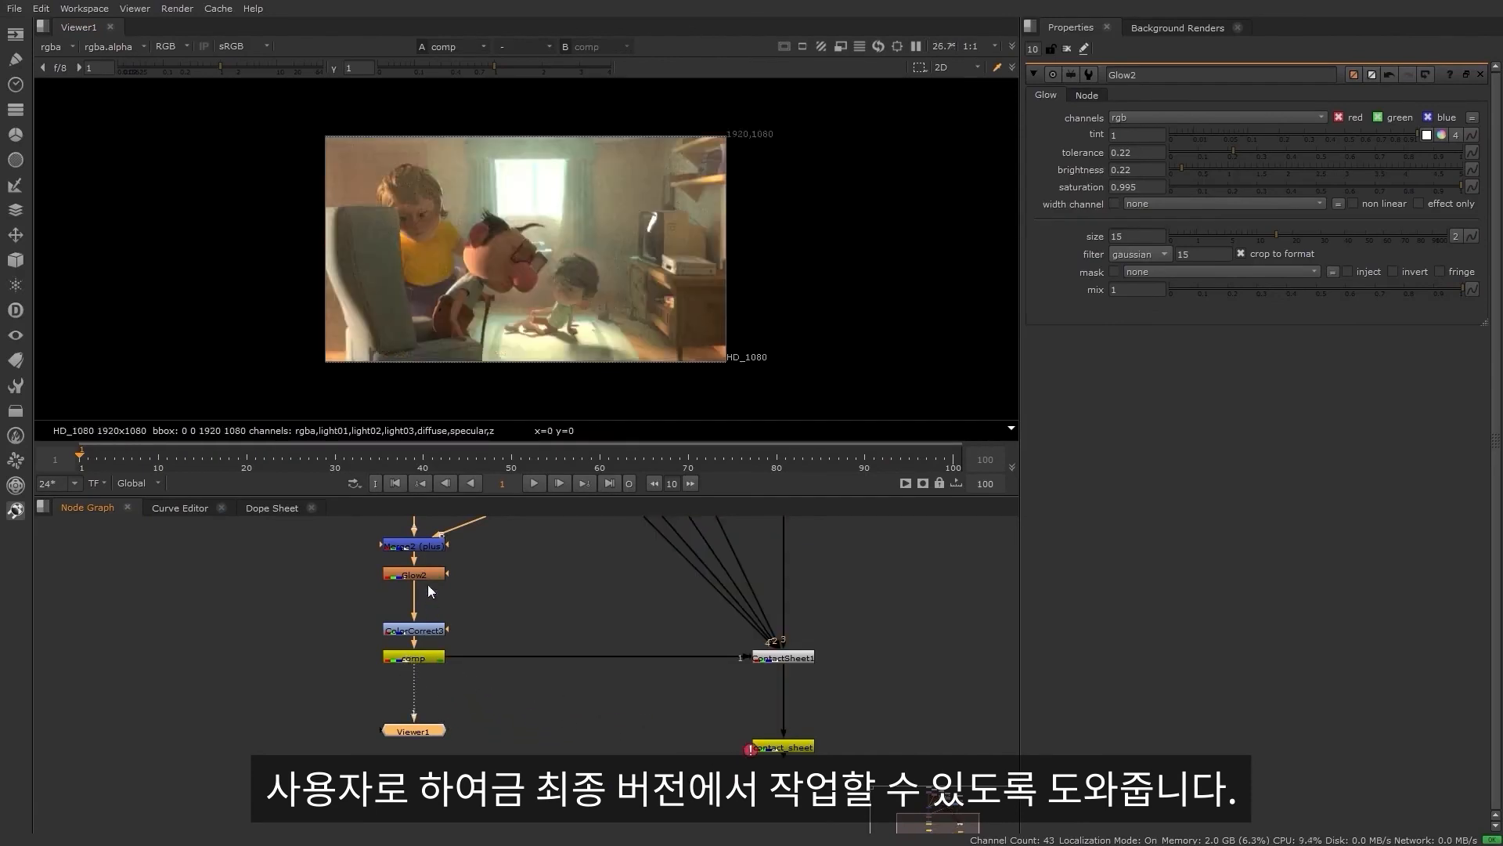
key("d")
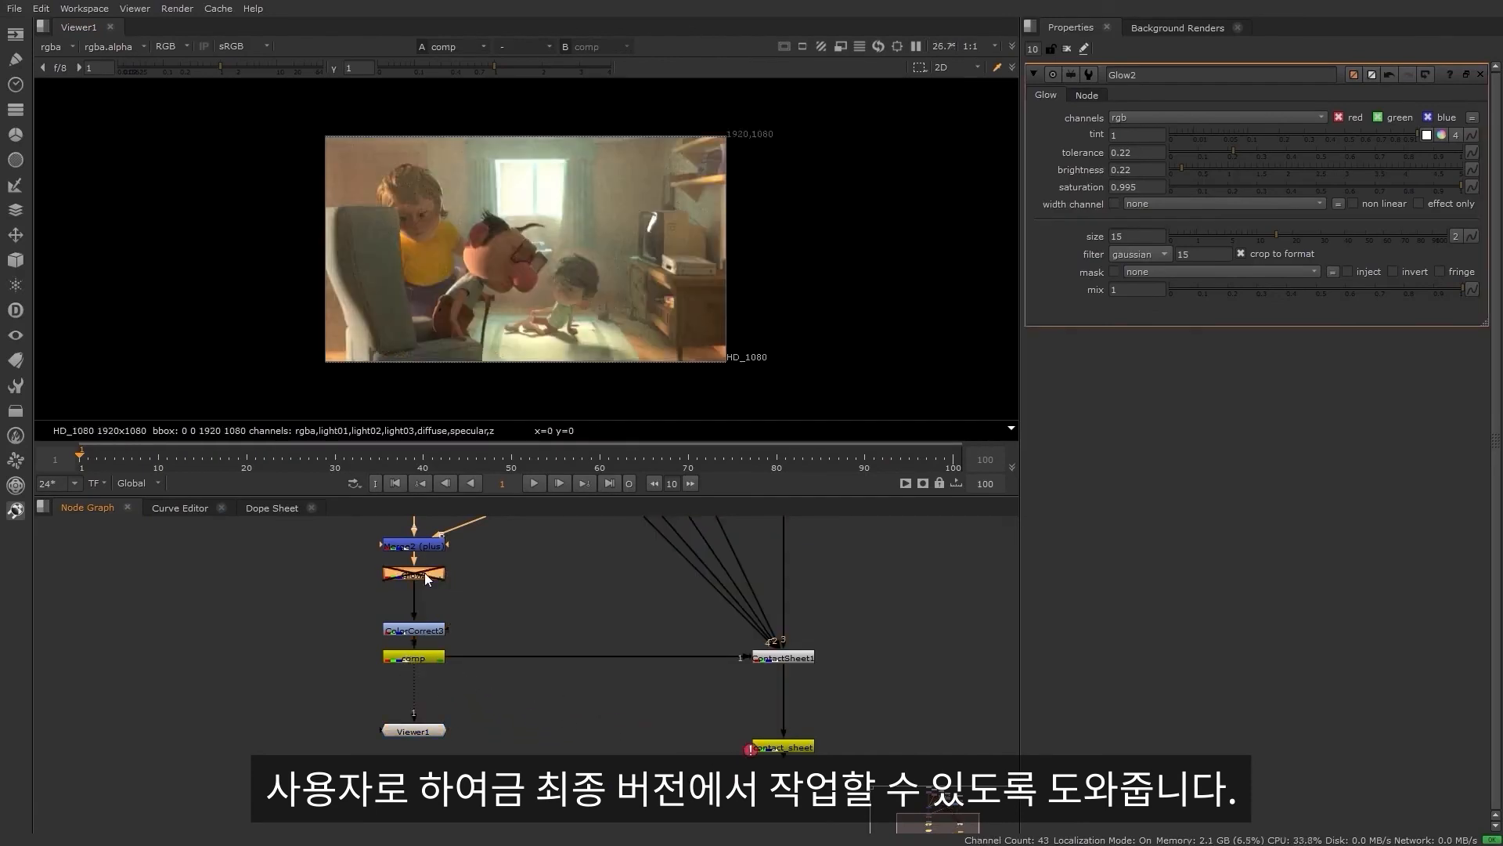
middle_click_drag(486, 569, 490, 609)
left_click(424, 670)
key("d")
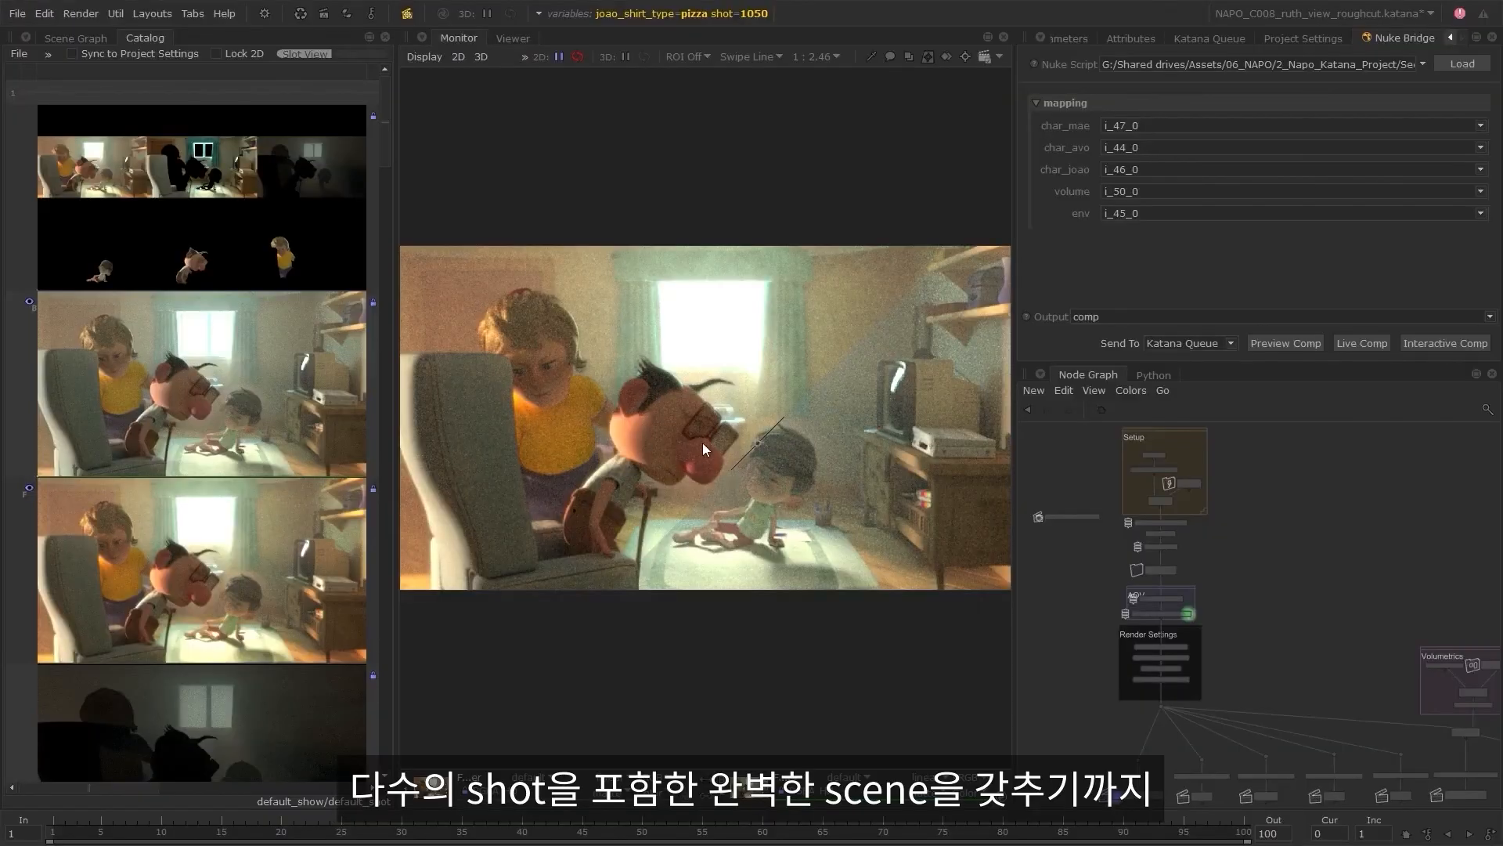
- Switch back to Katana and sweep the swipe line across the Monitor image to compare the comp with and without glow and color correction
left_click_drag(702, 443, 735, 458)
left_click_drag(713, 476, 600, 388)
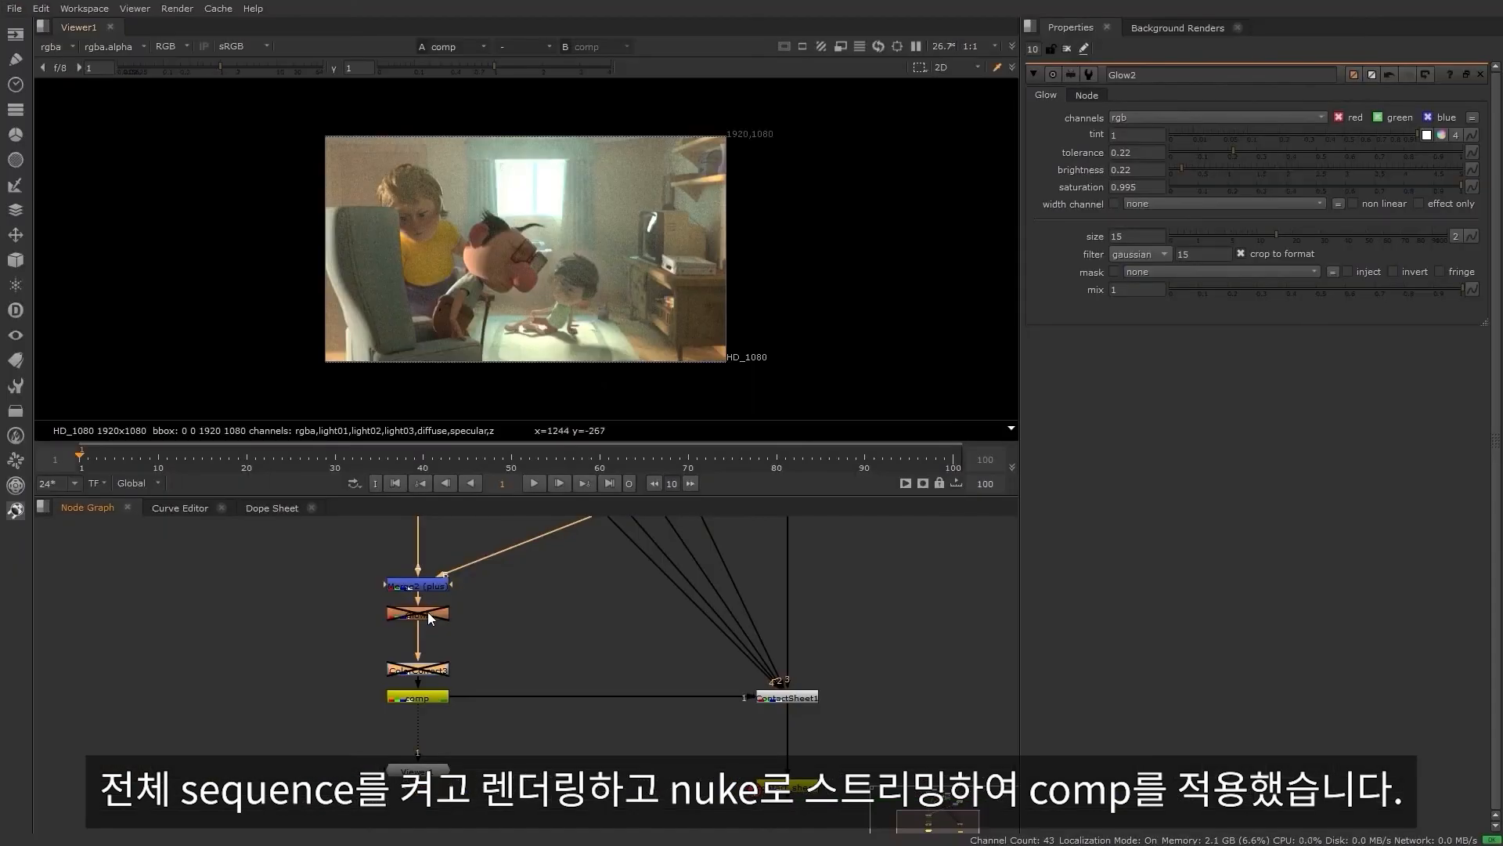
- Re-enable Glow2 and ColorCorrect3 in Nuke, and set ColorCorrect3's master saturation to 1.12 and contrast to 1.04
key("d")
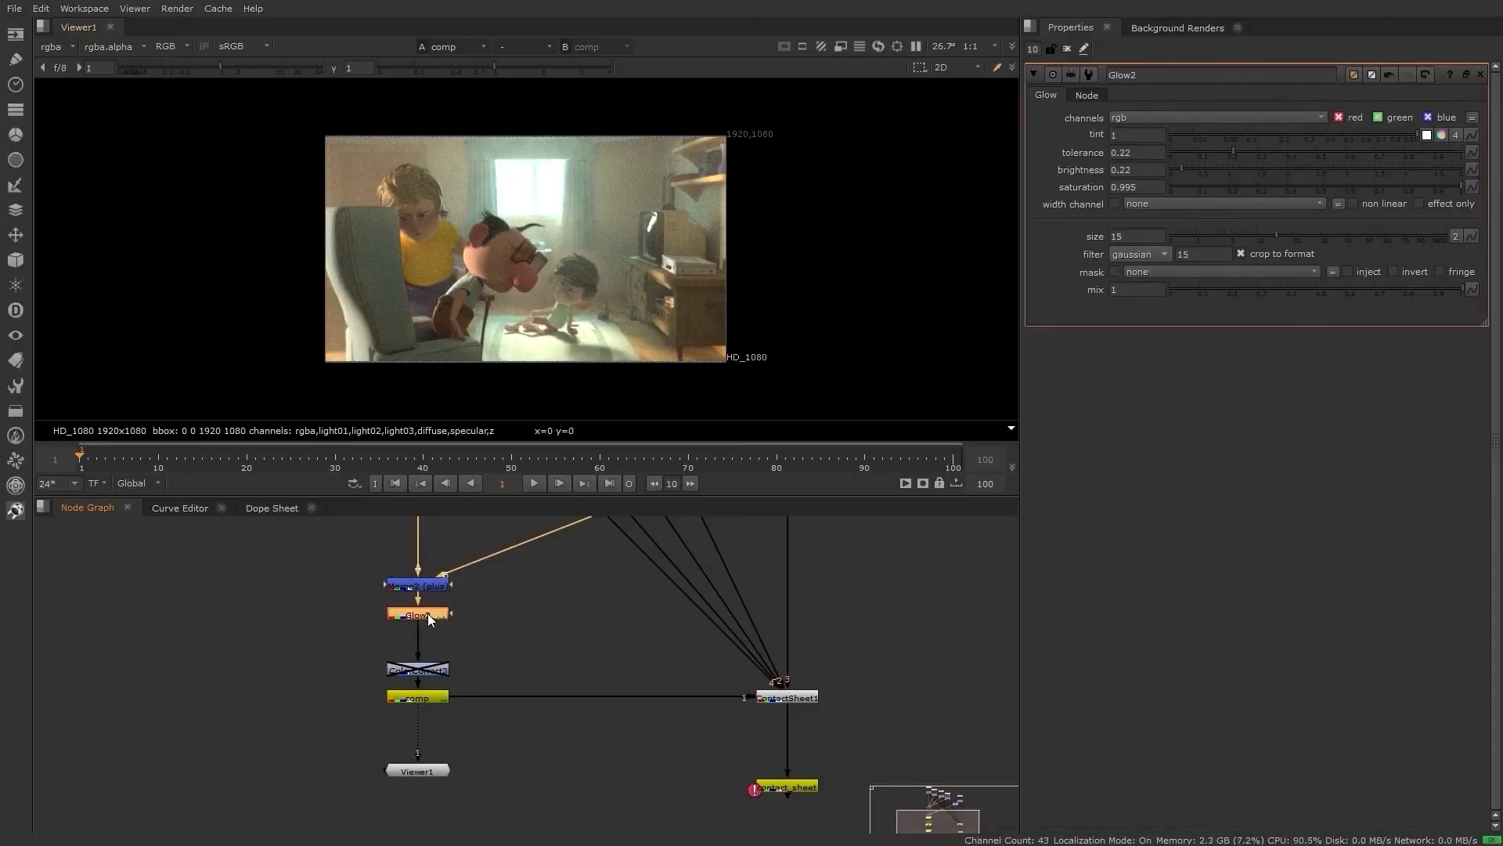
double_click(415, 669)
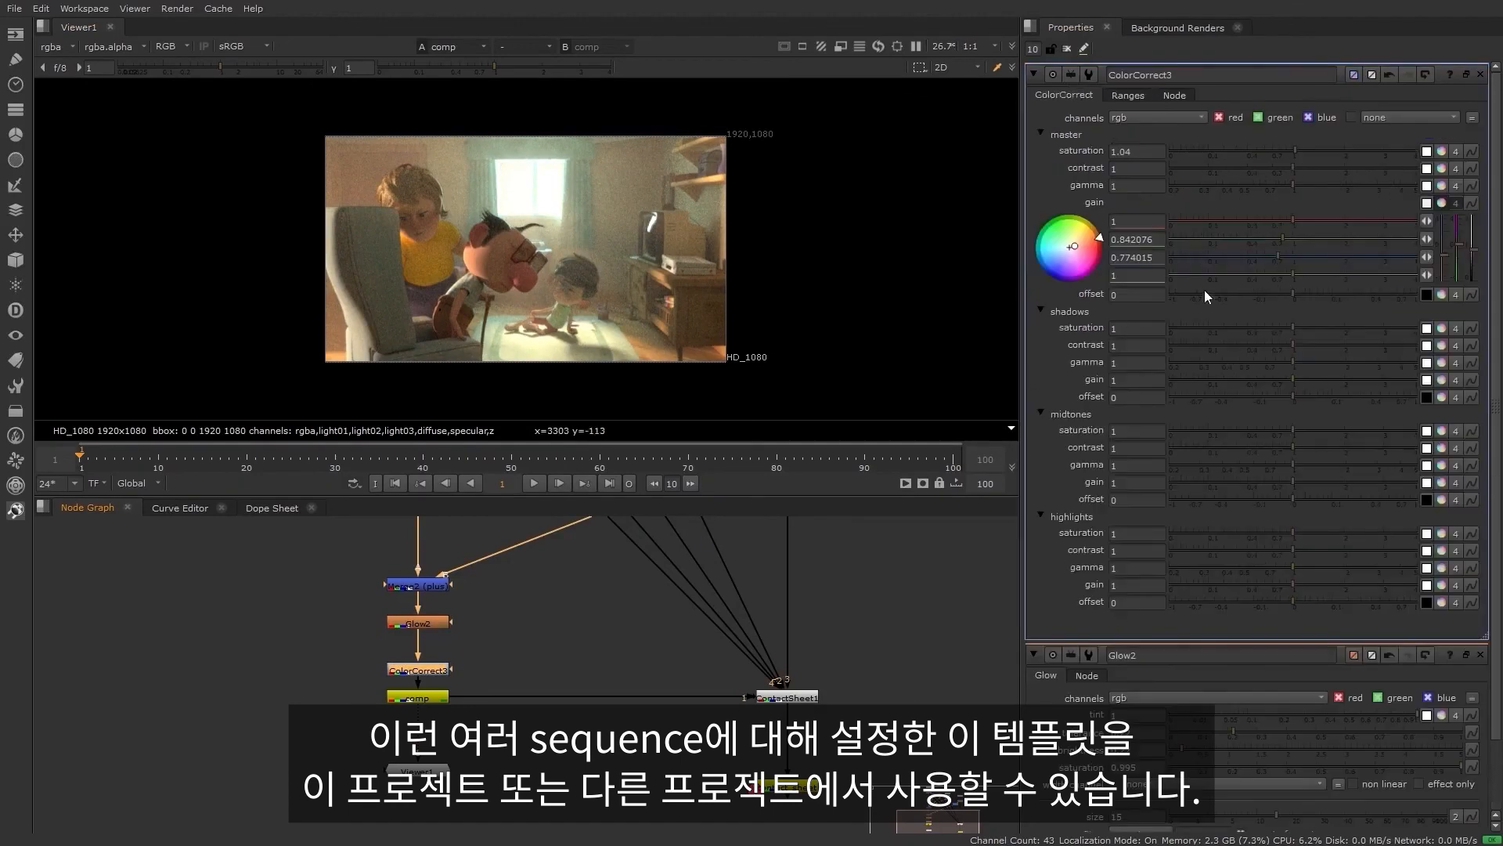
left_click_drag(1303, 151, 1303, 151)
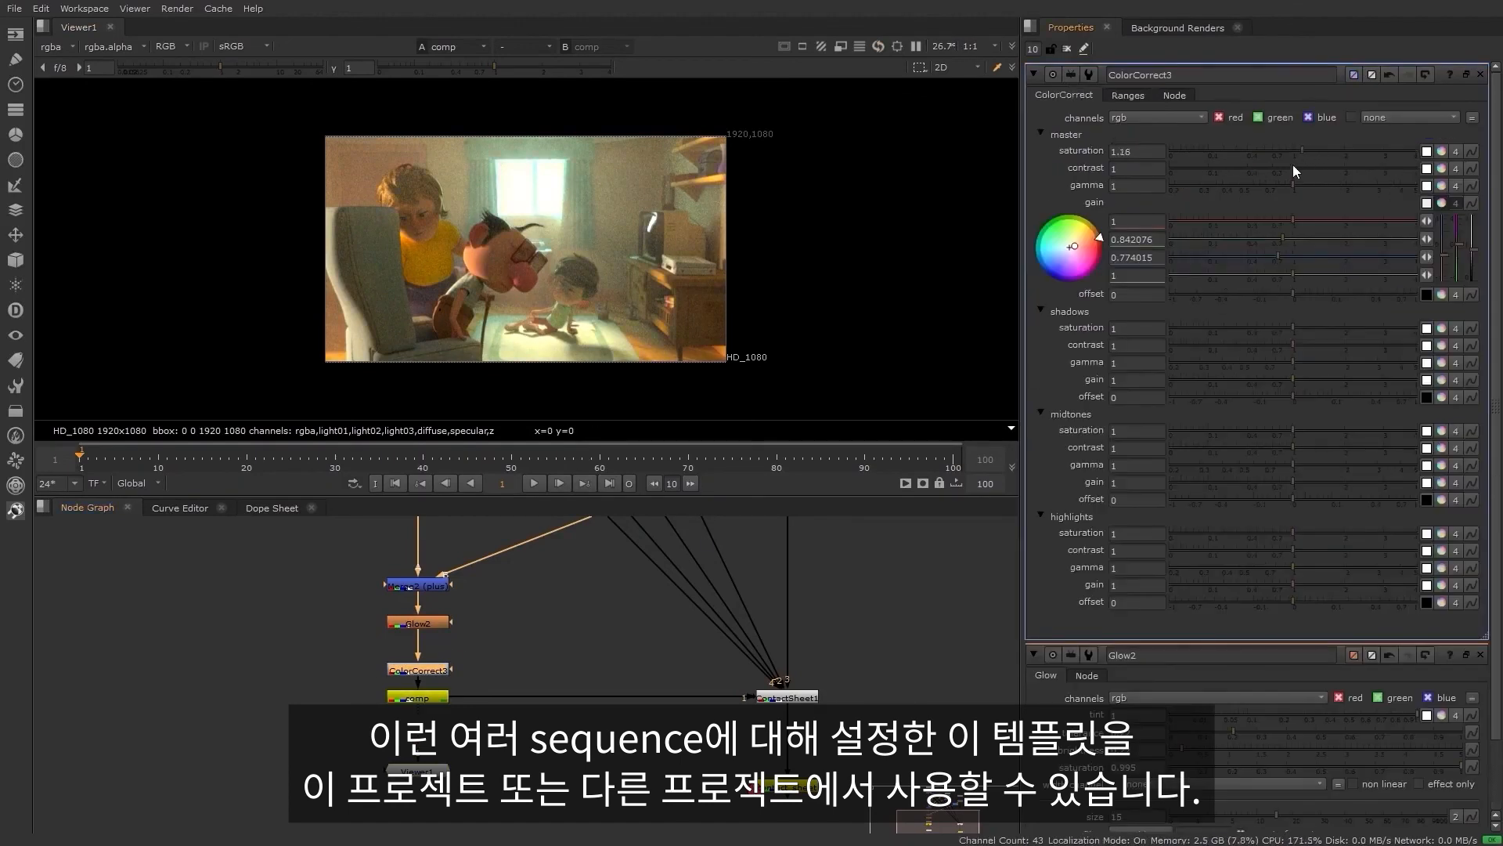
left_click(1295, 168)
left_click(1300, 151)
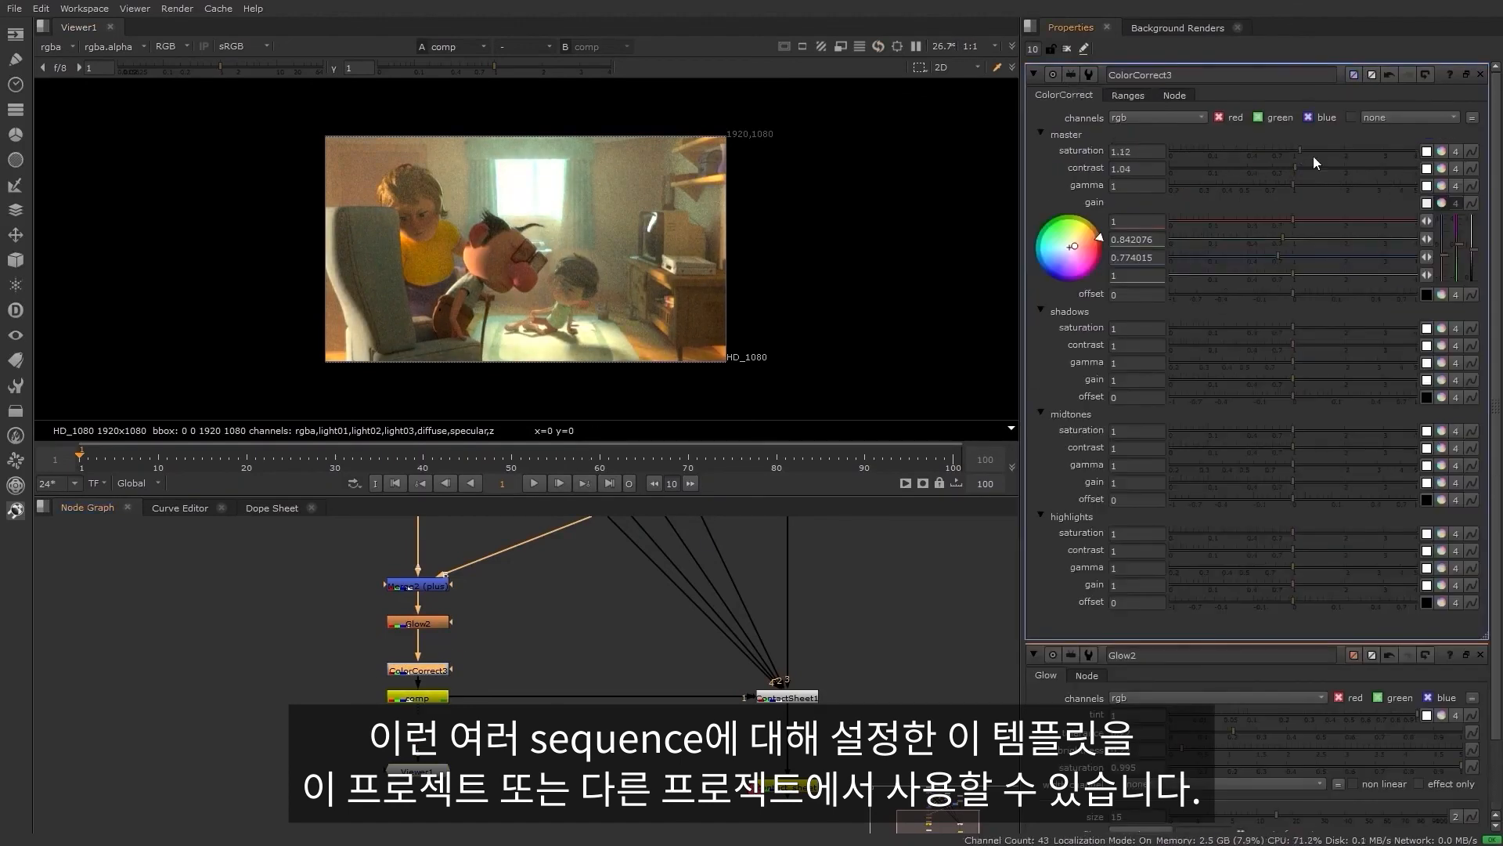
- Adjust ColorCorrect3's master gain to red 1, green 0.88 and blue 0.9
left_click(1282, 238)
left_click(1281, 239)
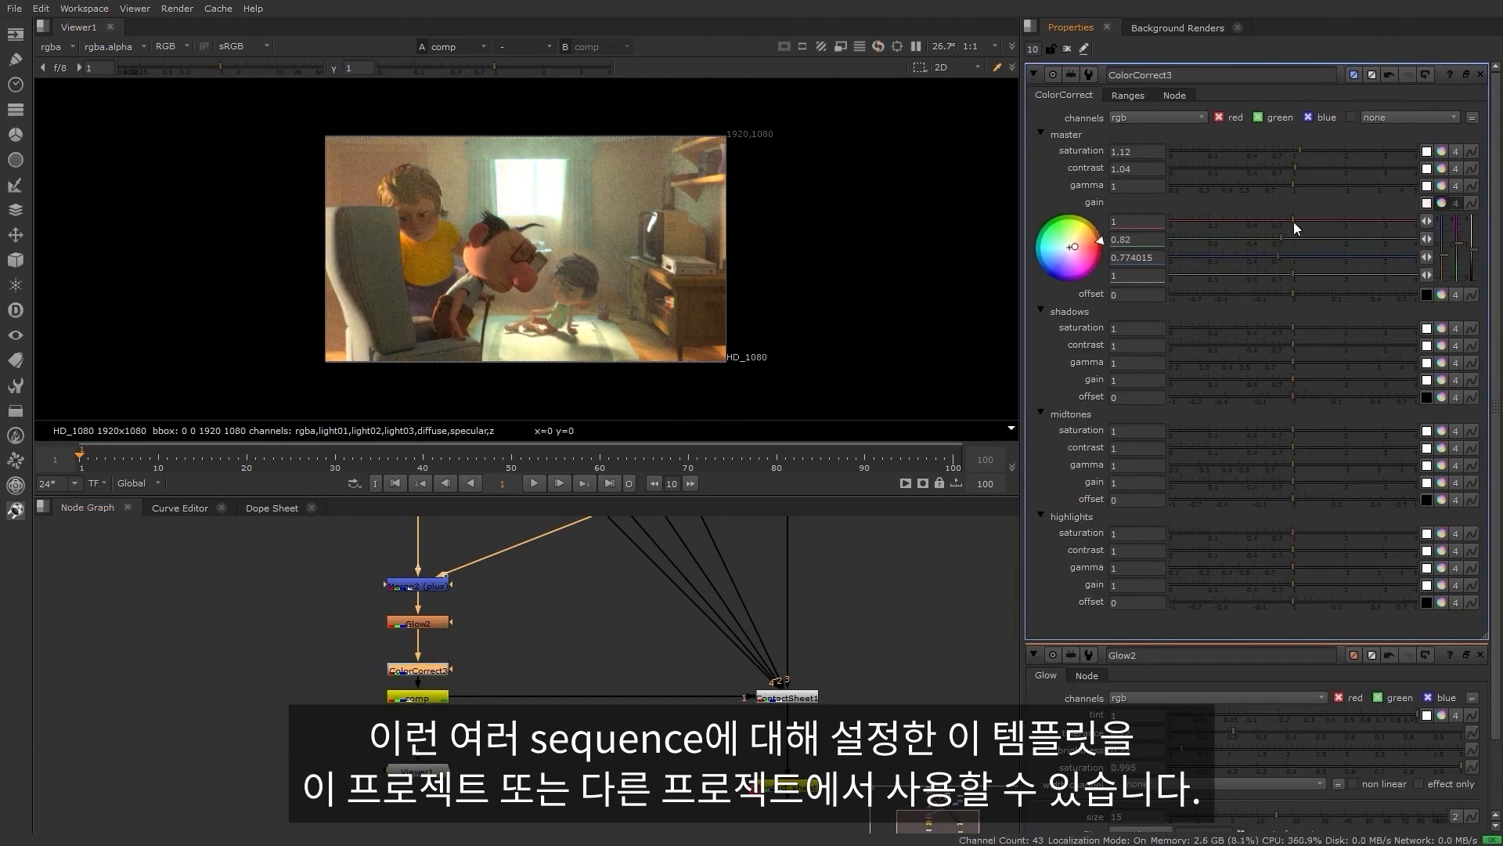
left_click(1289, 222)
left_click(1292, 222)
left_click(1289, 256)
left_click(1286, 257)
left_click(1285, 239)
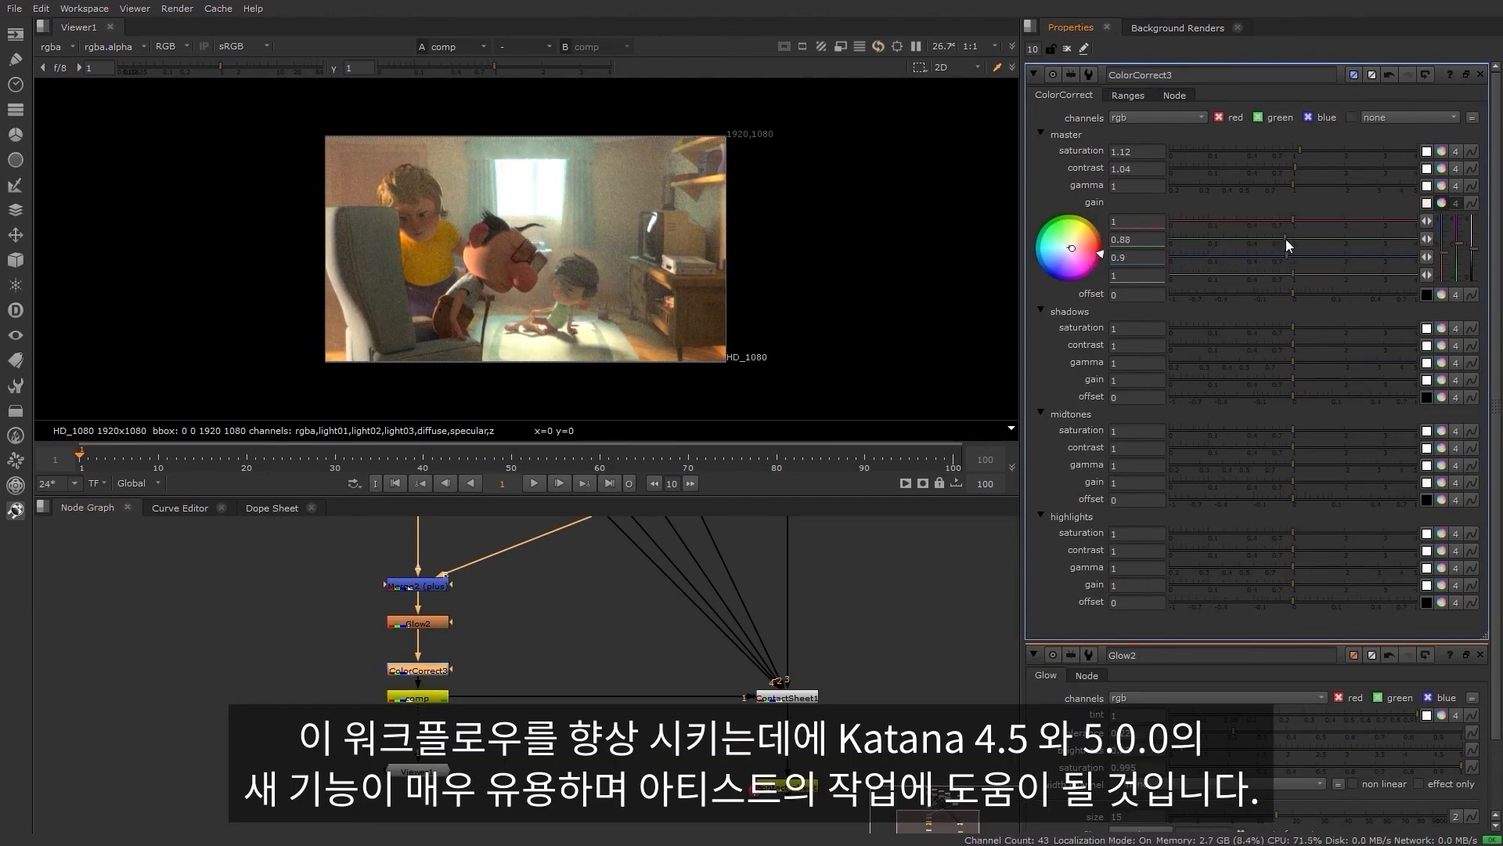
- Open the Glow2 node's properties, then switch to Katana and compare the regraded comp with the original using the swipe line
double_click(418, 622)
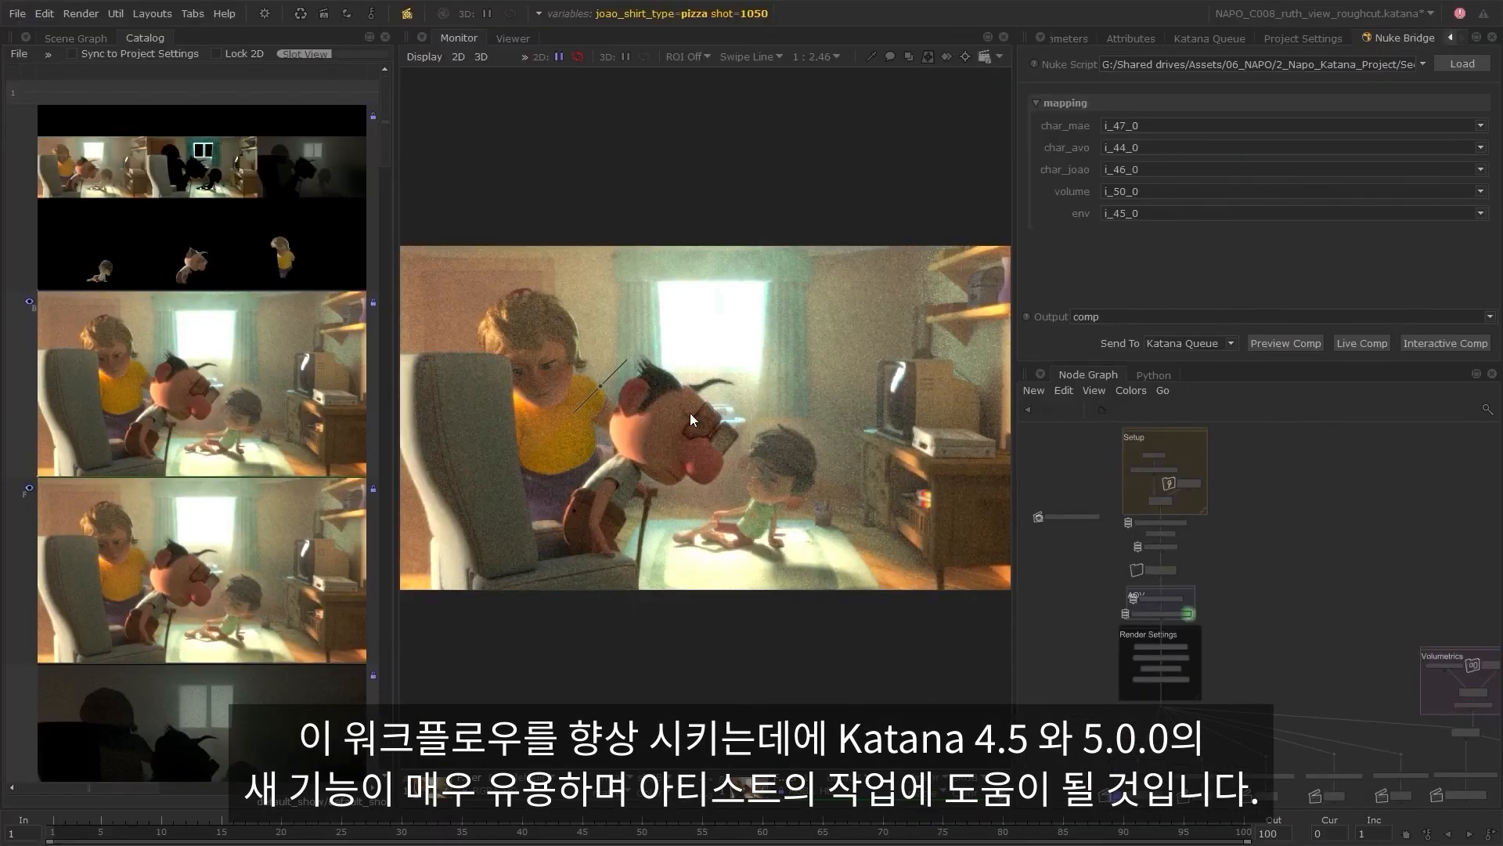
left_click_drag(717, 446, 680, 451)
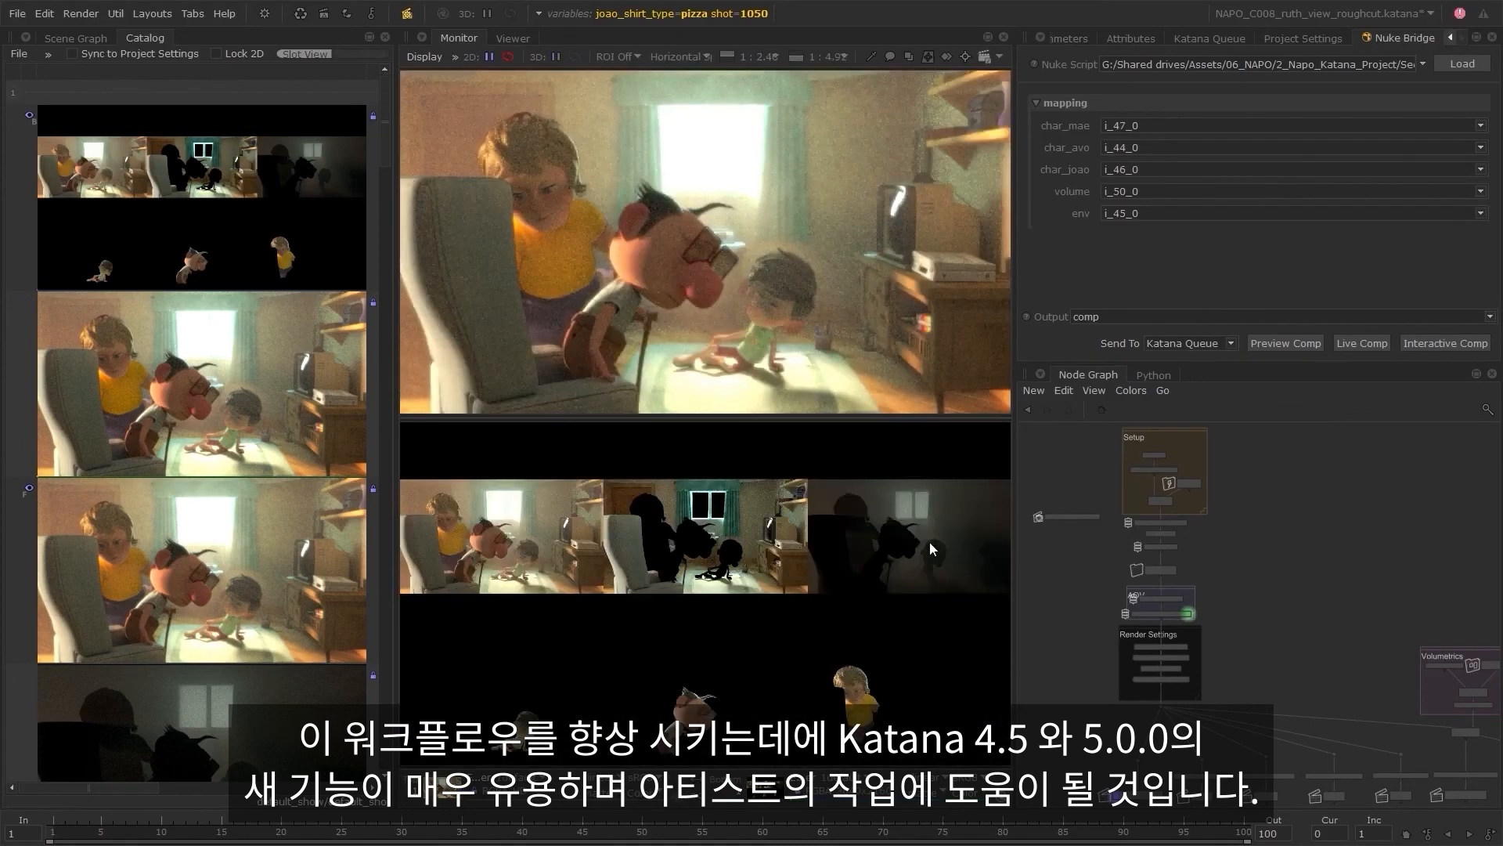